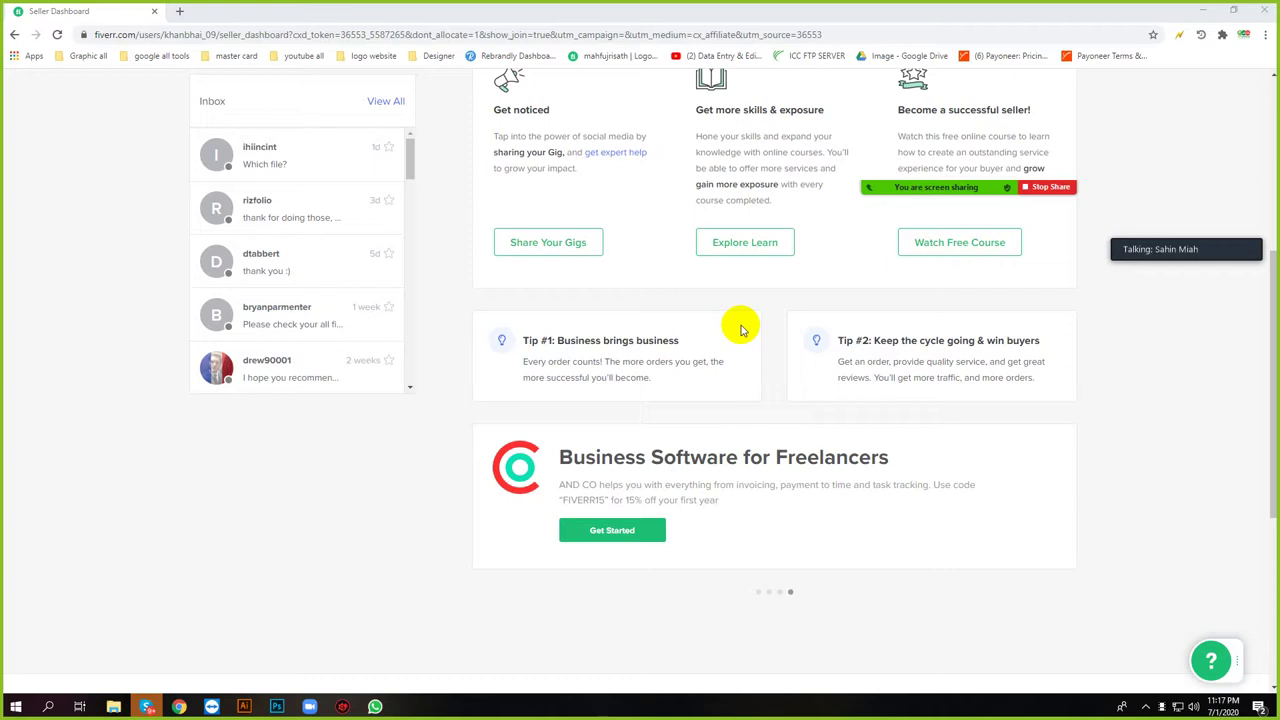
Step: Launch Adobe Illustrator from the Windows taskbar over the Fiverr seller dashboard
scroll(848, 298, up, 3)
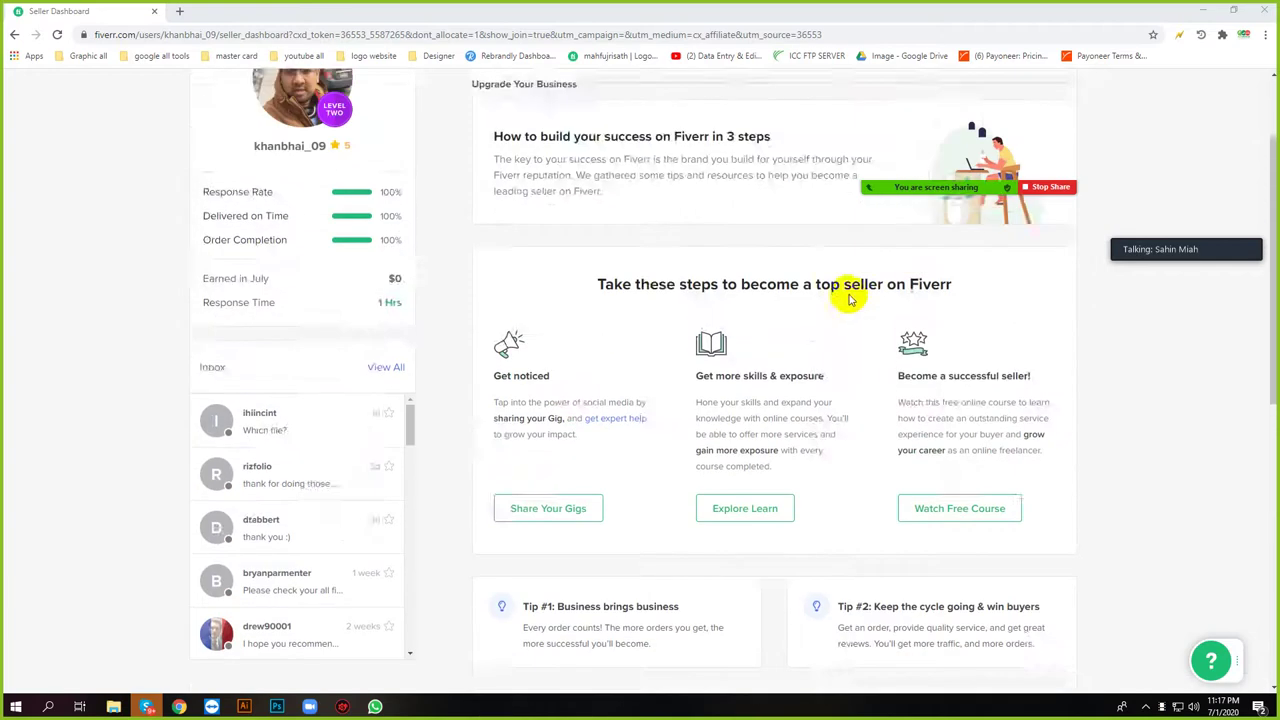
scroll(850, 280, up, 2)
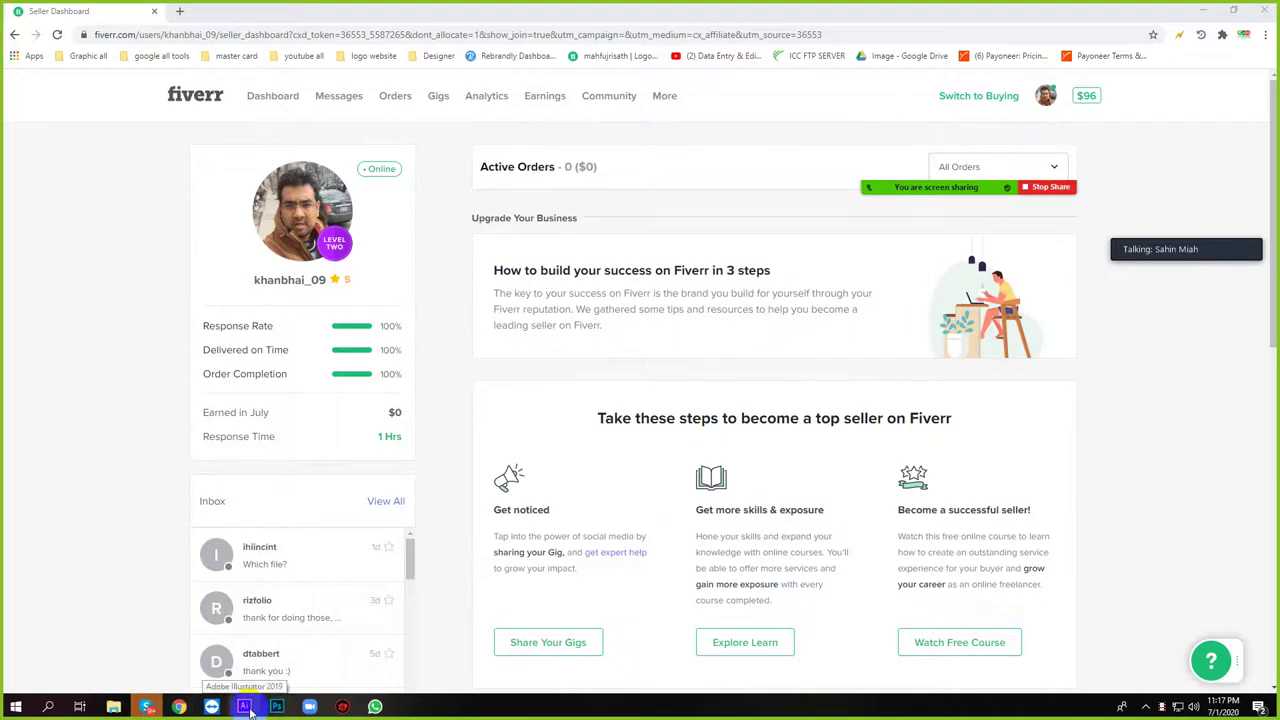
click(245, 708)
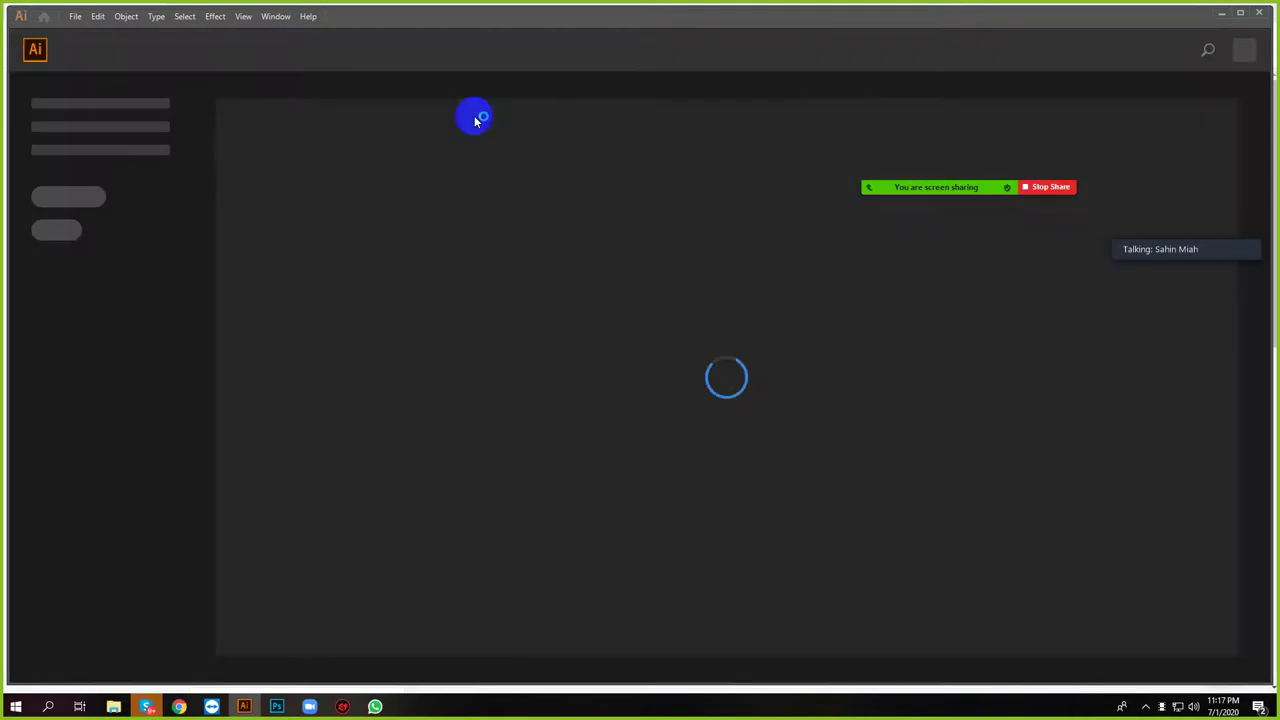
Step: Minimize the loading Illustrator window and glance at recent Fiverr inbox messages
click(1230, 14)
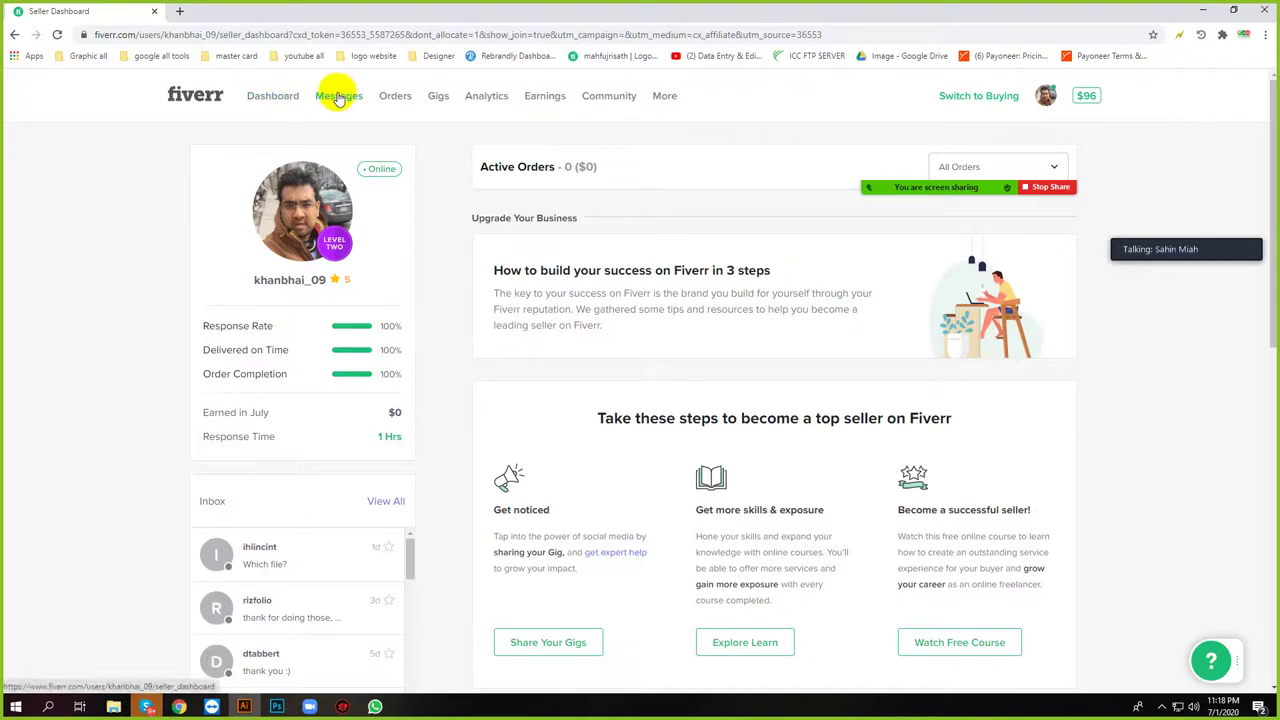
mouse_move(339, 96)
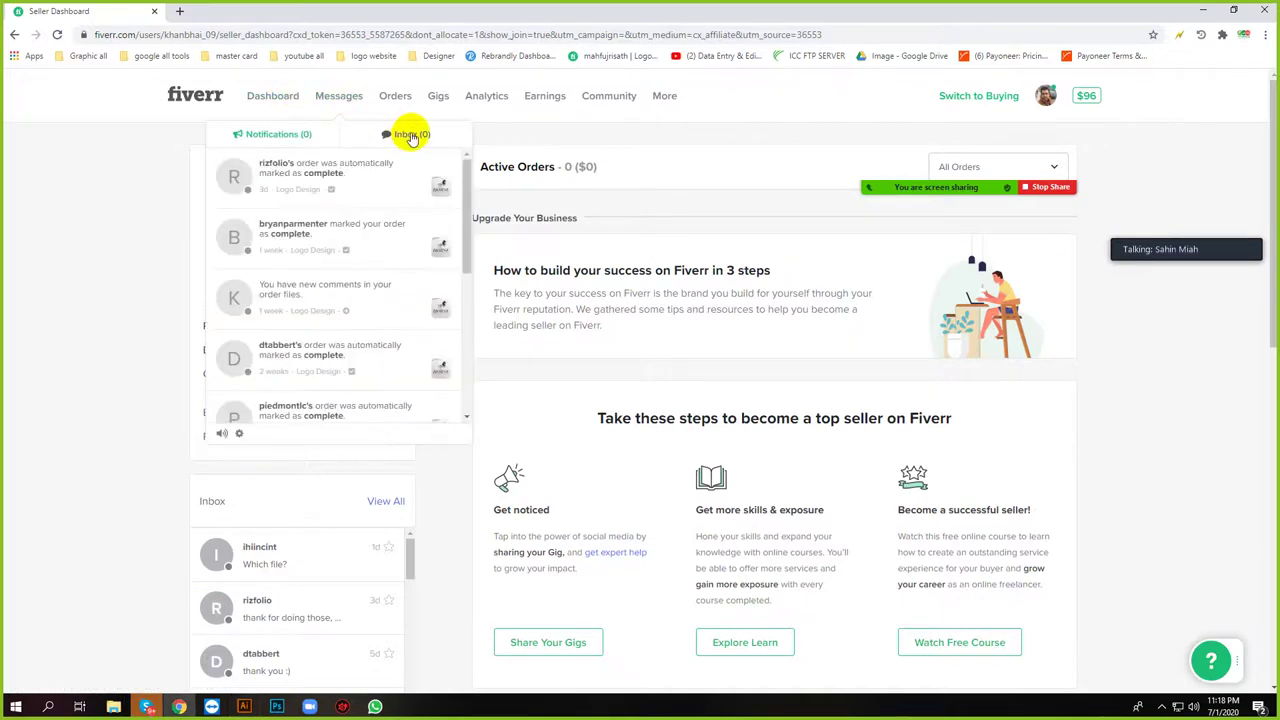
click(413, 135)
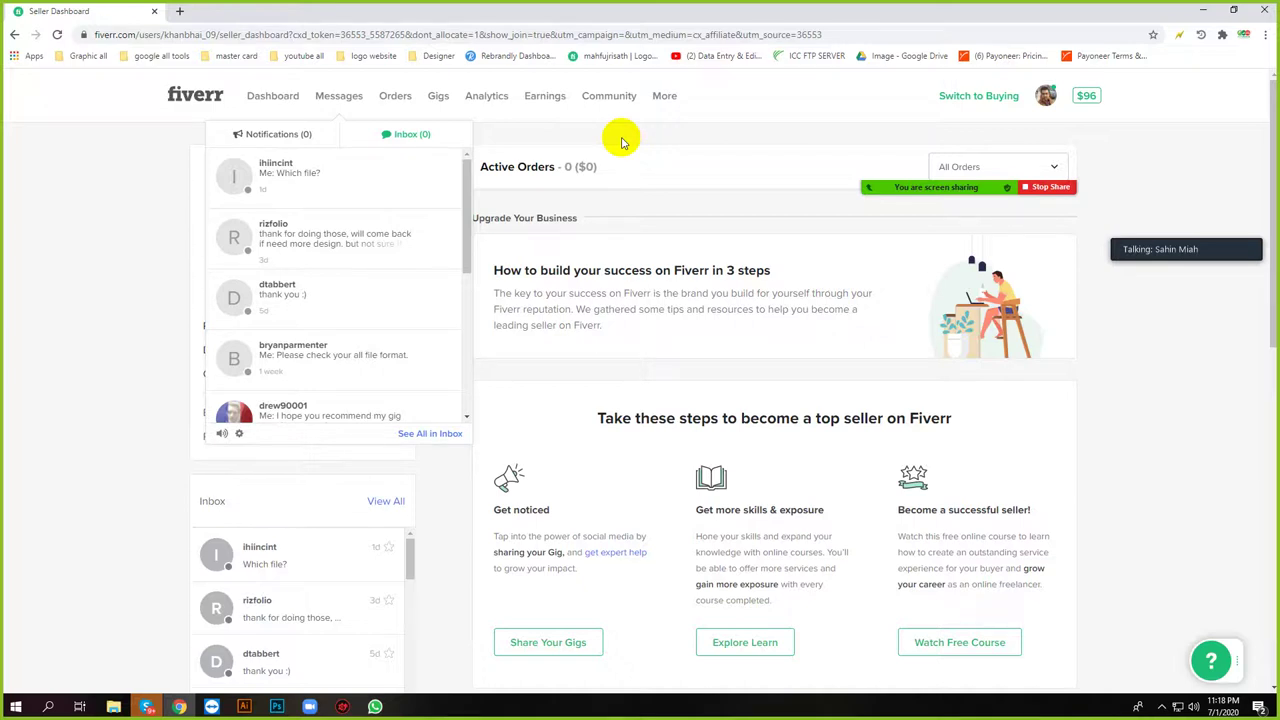
click(729, 186)
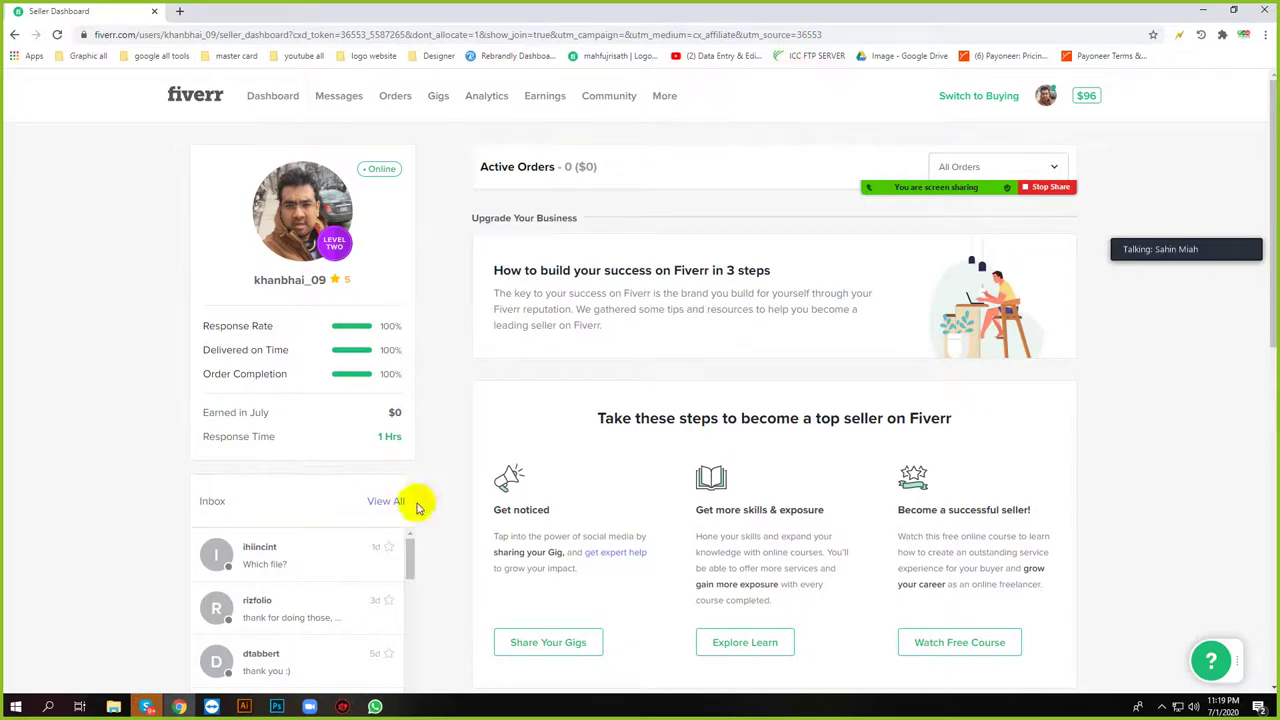
Step: Close the Untitled-2 Web-Large document and fit the blank Untitled-1 artboard to the window
click(244, 706)
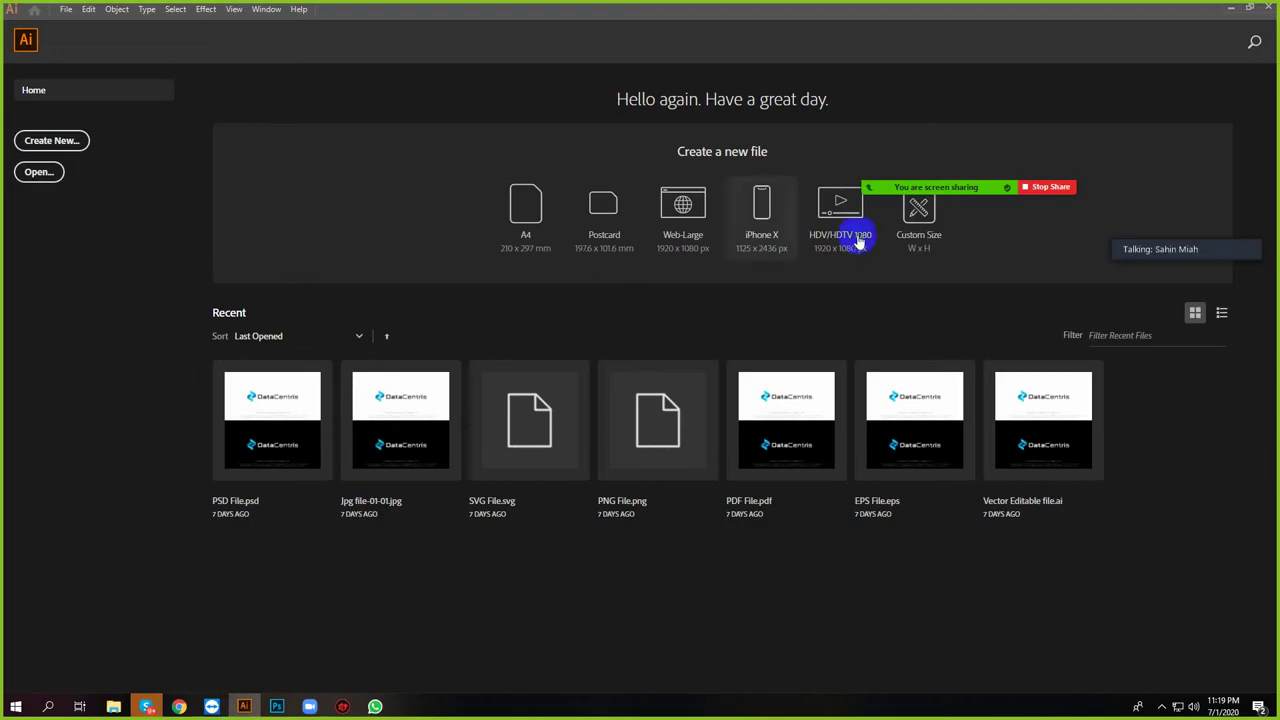
click(653, 220)
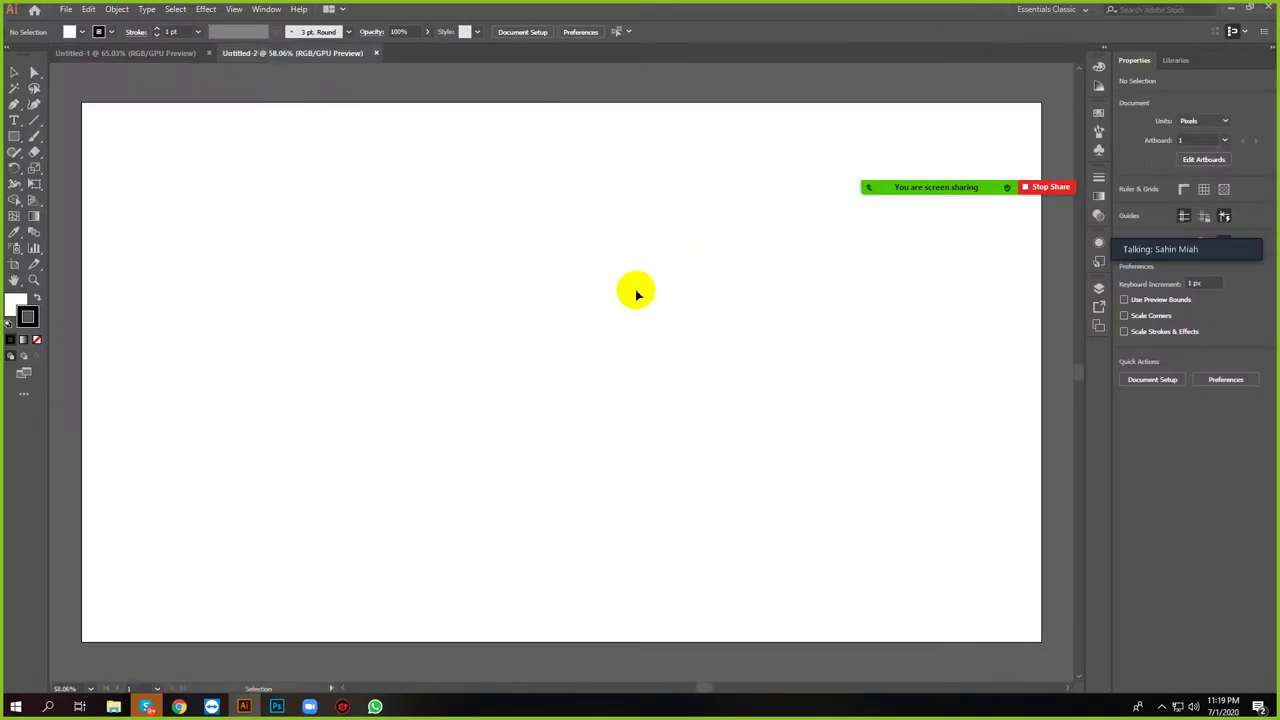
click(376, 53)
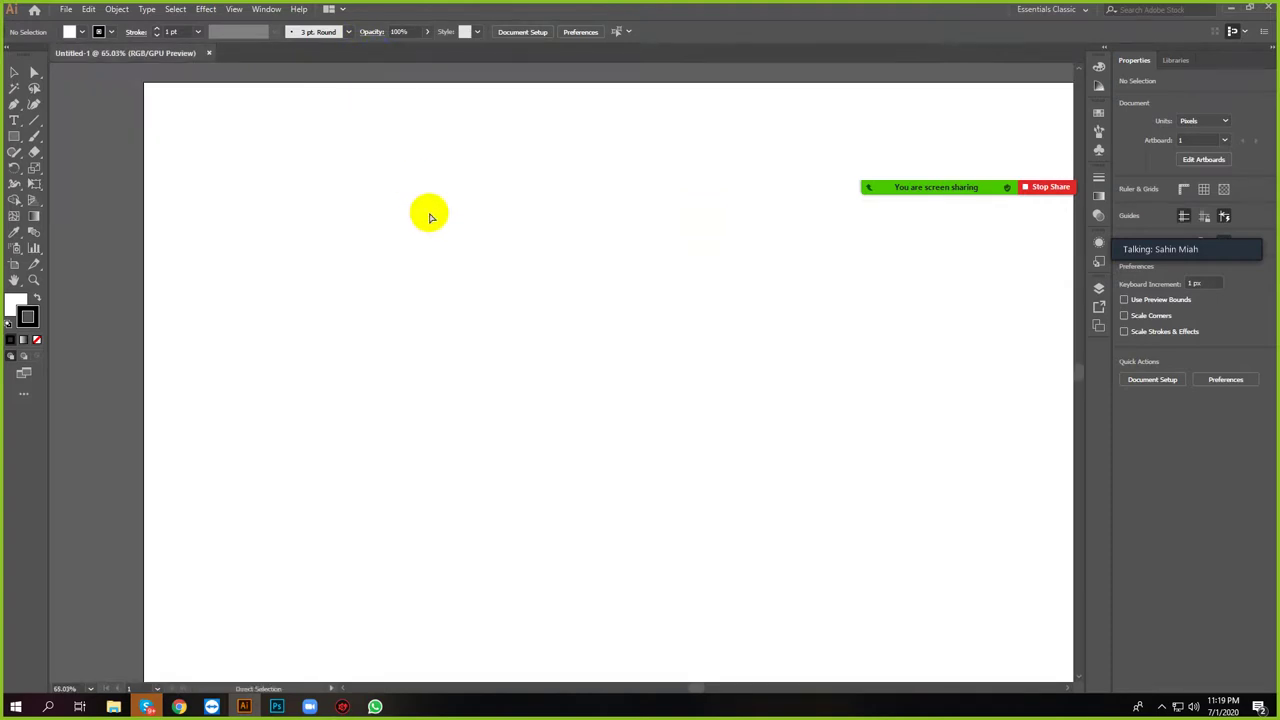
key(ctrl+0)
mouse_move(936, 187)
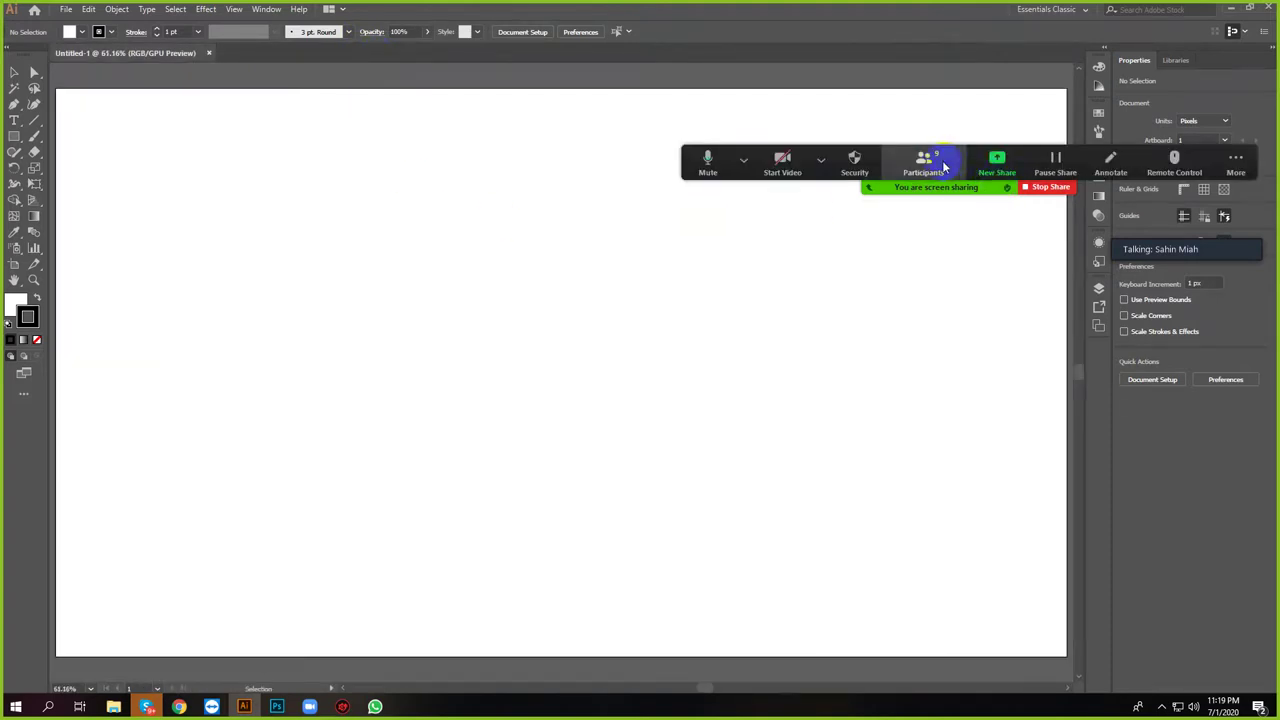
click(924, 162)
mouse_move(894, 308)
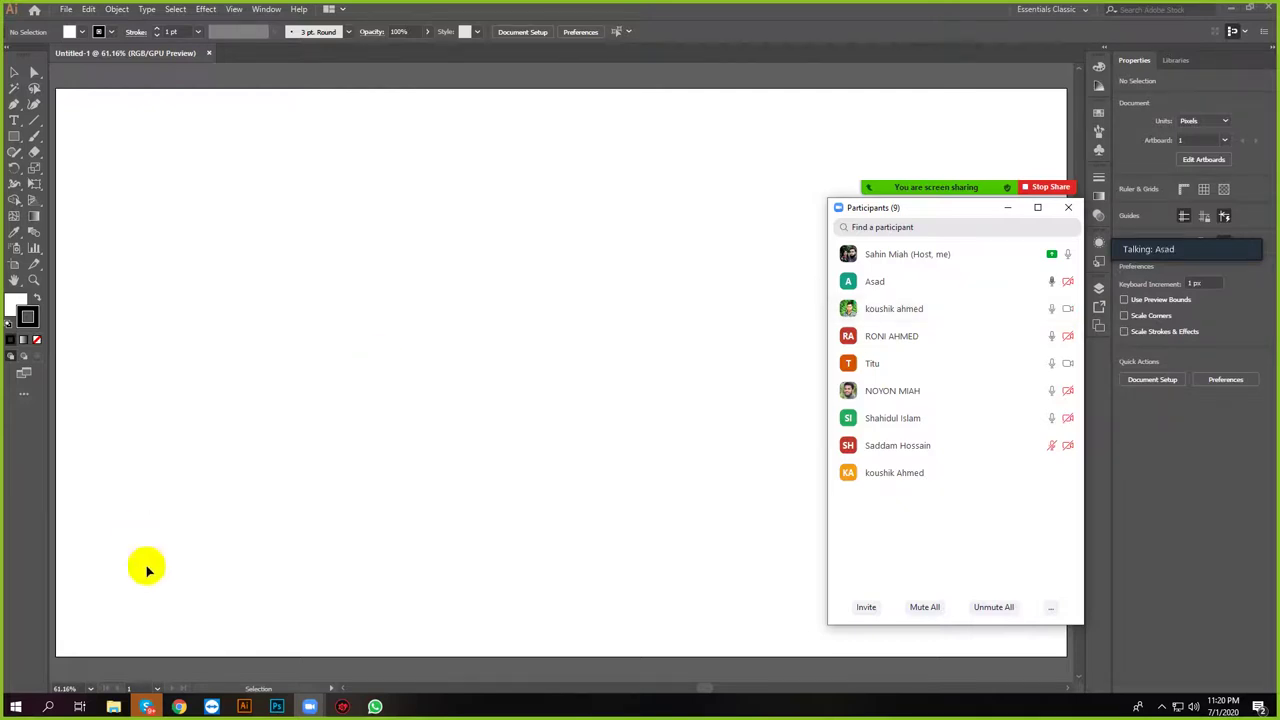
Step: Go to Fiverr's Buyer Requests page via the More menu and reload it
click(179, 707)
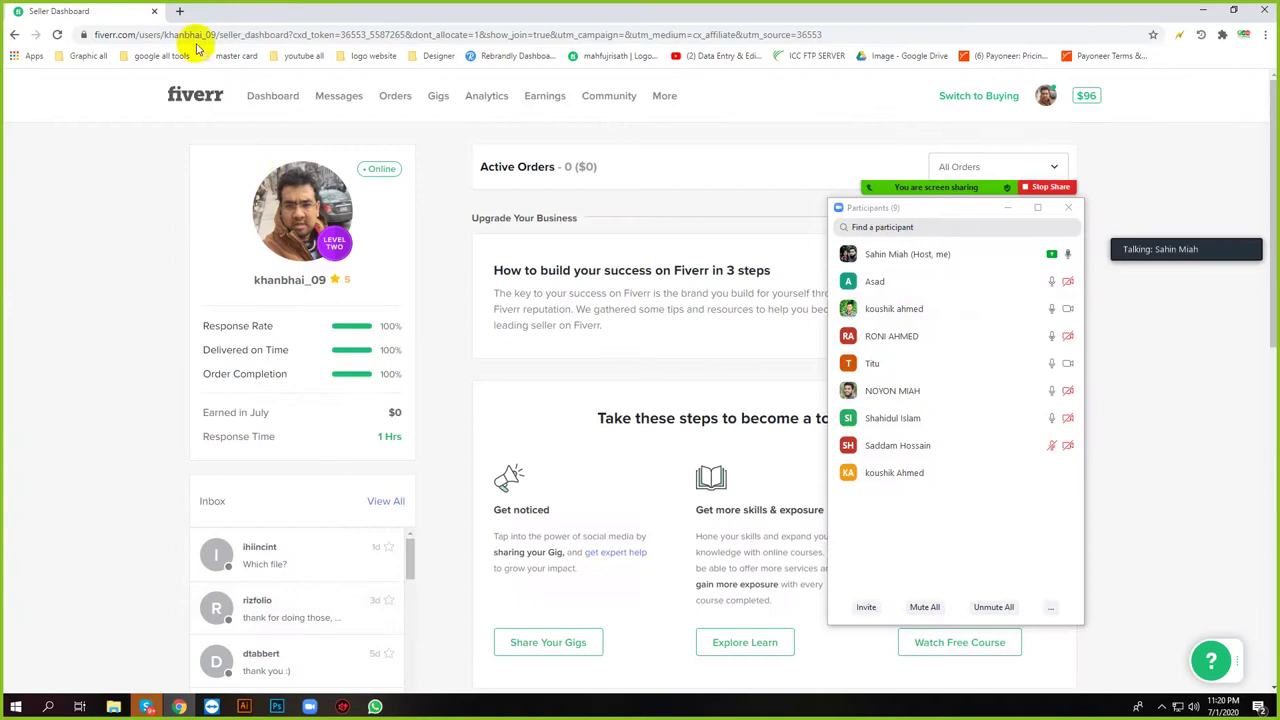
click(96, 9)
mouse_move(664, 96)
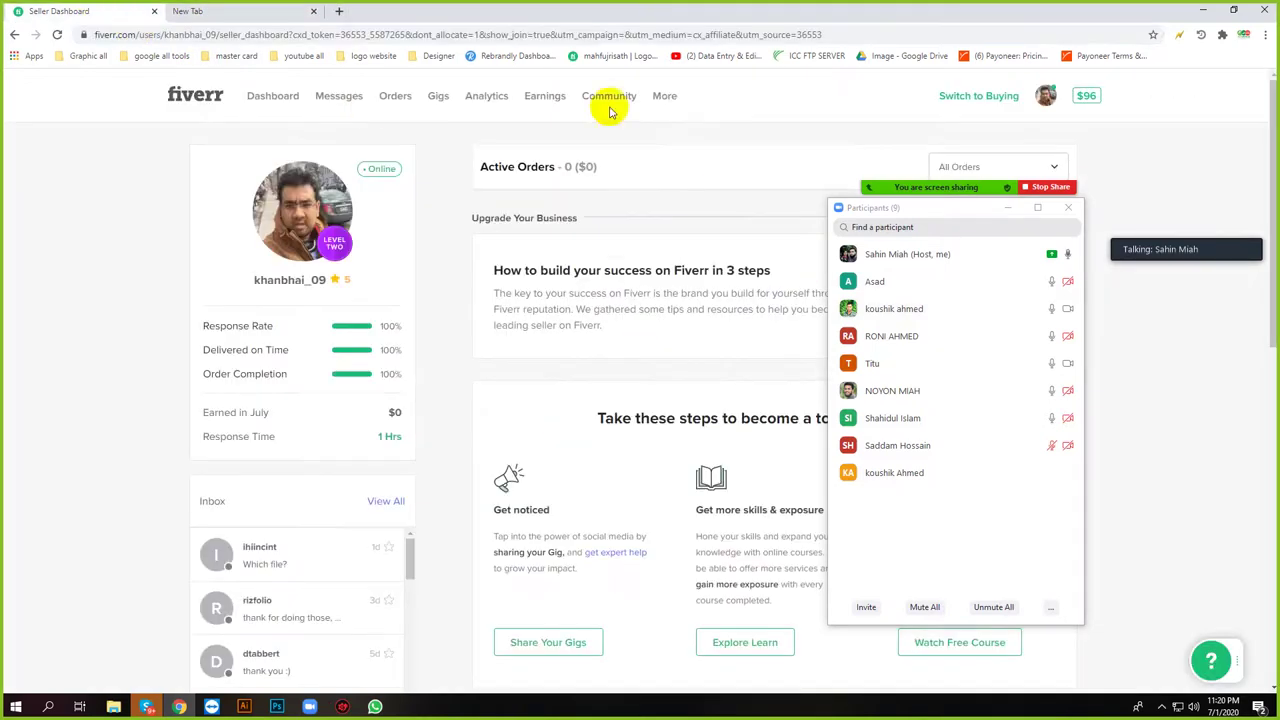
click(663, 140)
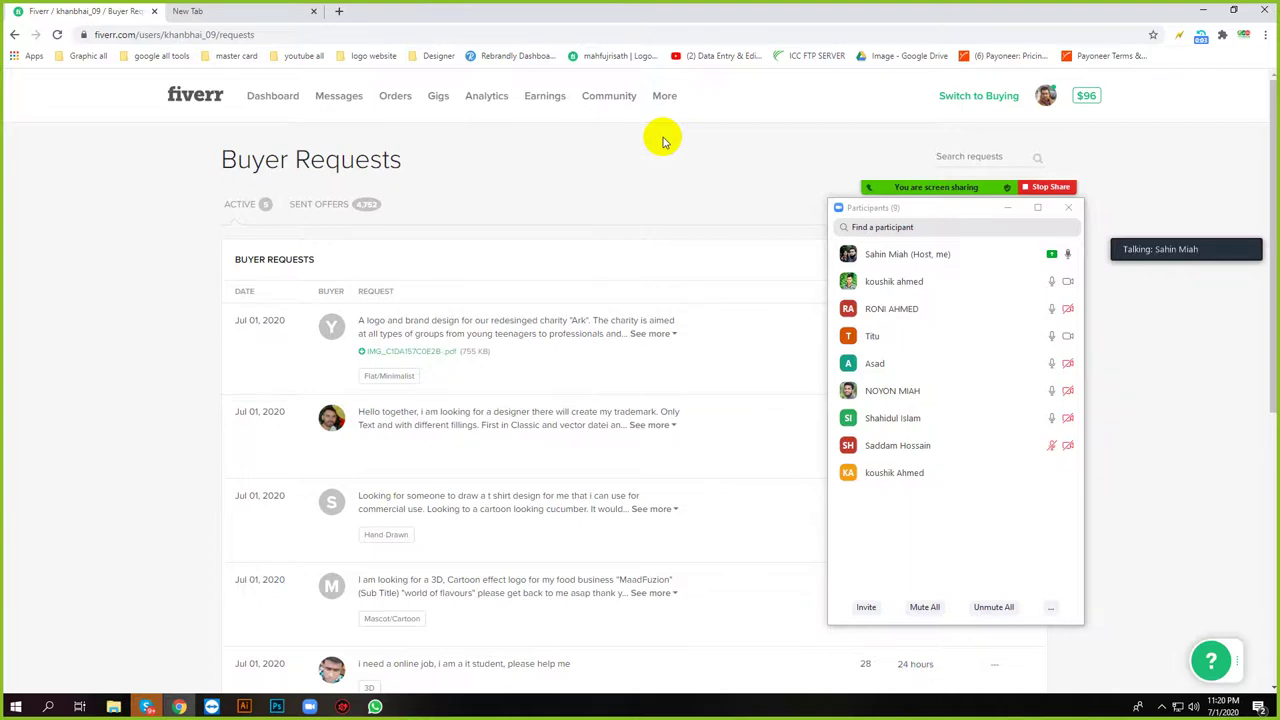
key(F5)
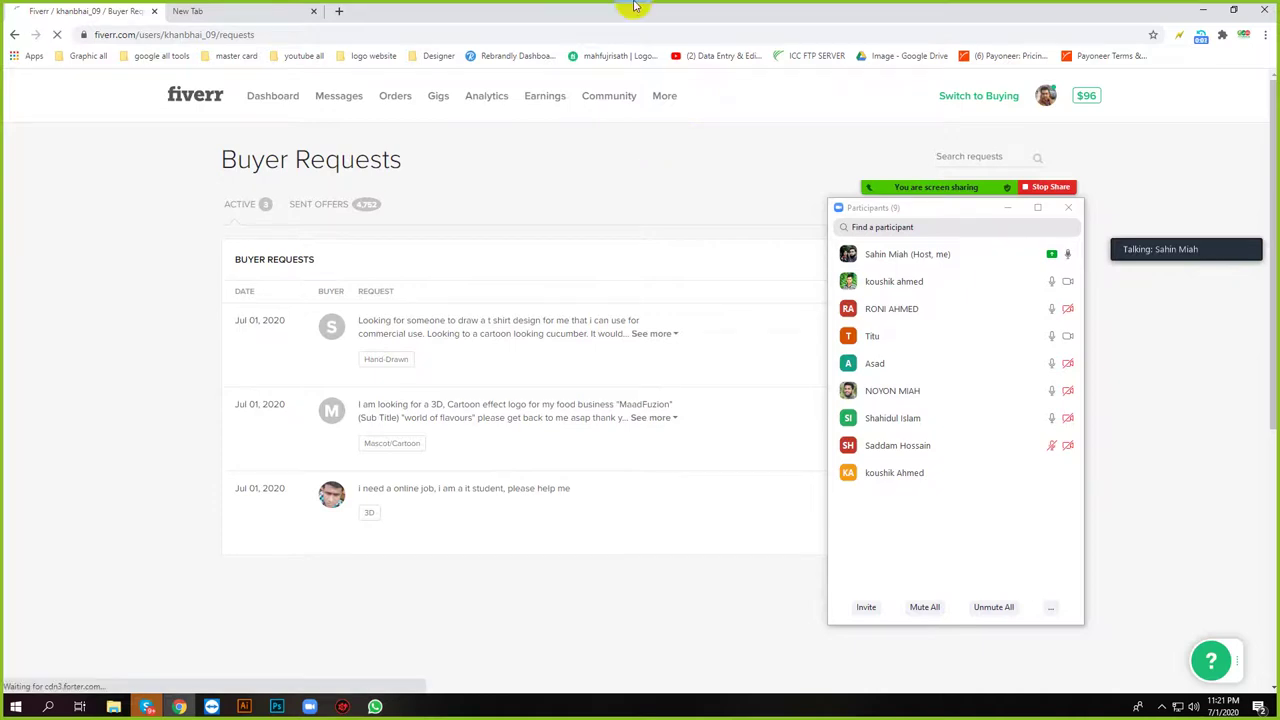
Step: Browse File Explorer to New Volume (E:) > Learn Graphic Design > font
click(251, 10)
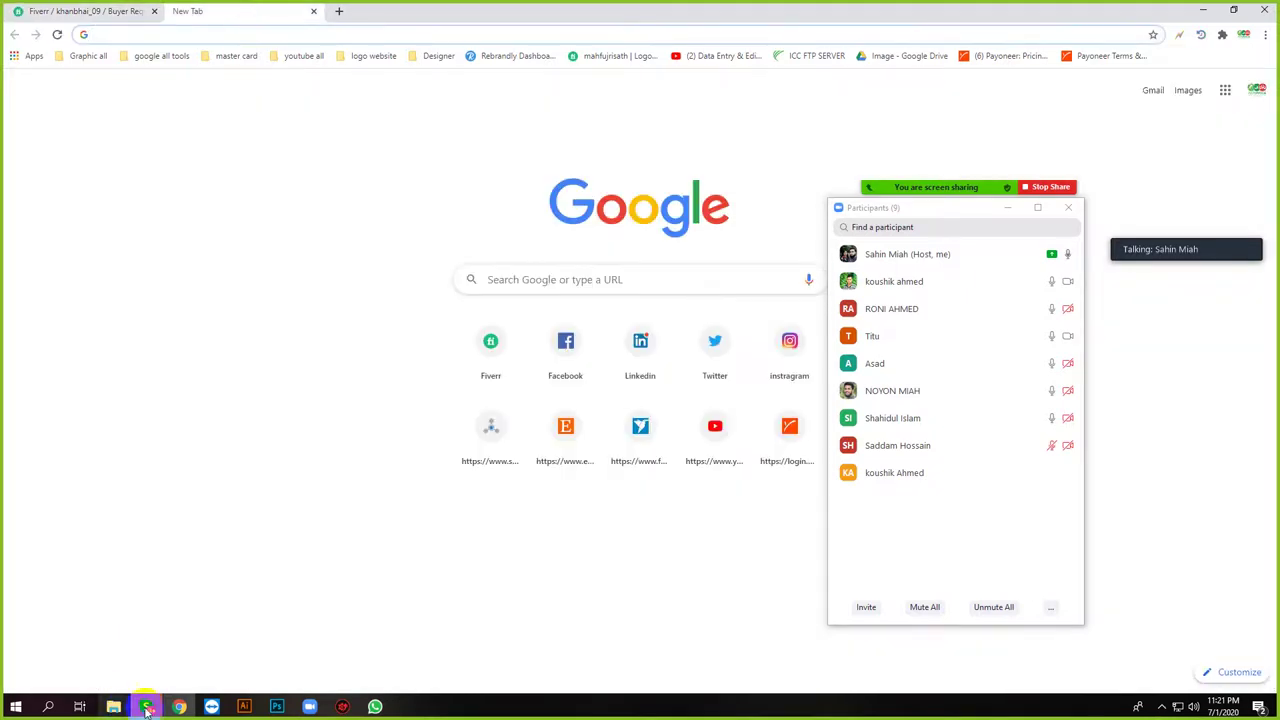
click(113, 707)
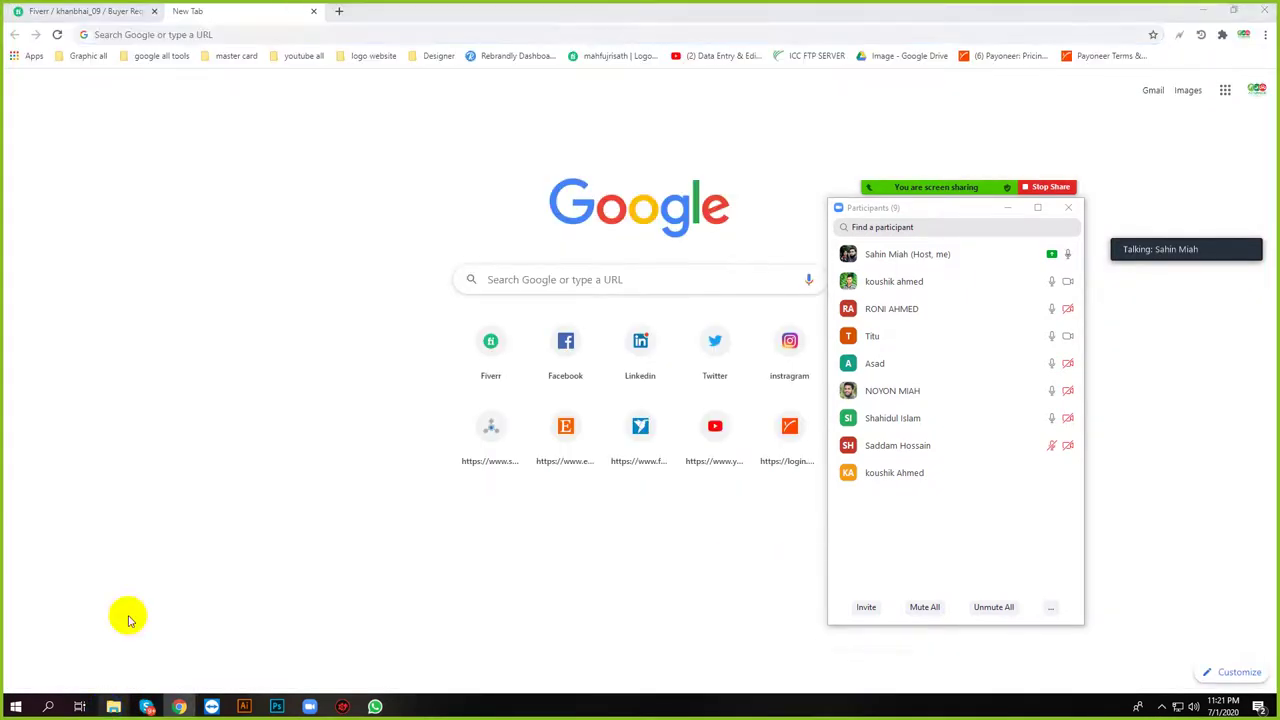
click(536, 190)
double_click(536, 190)
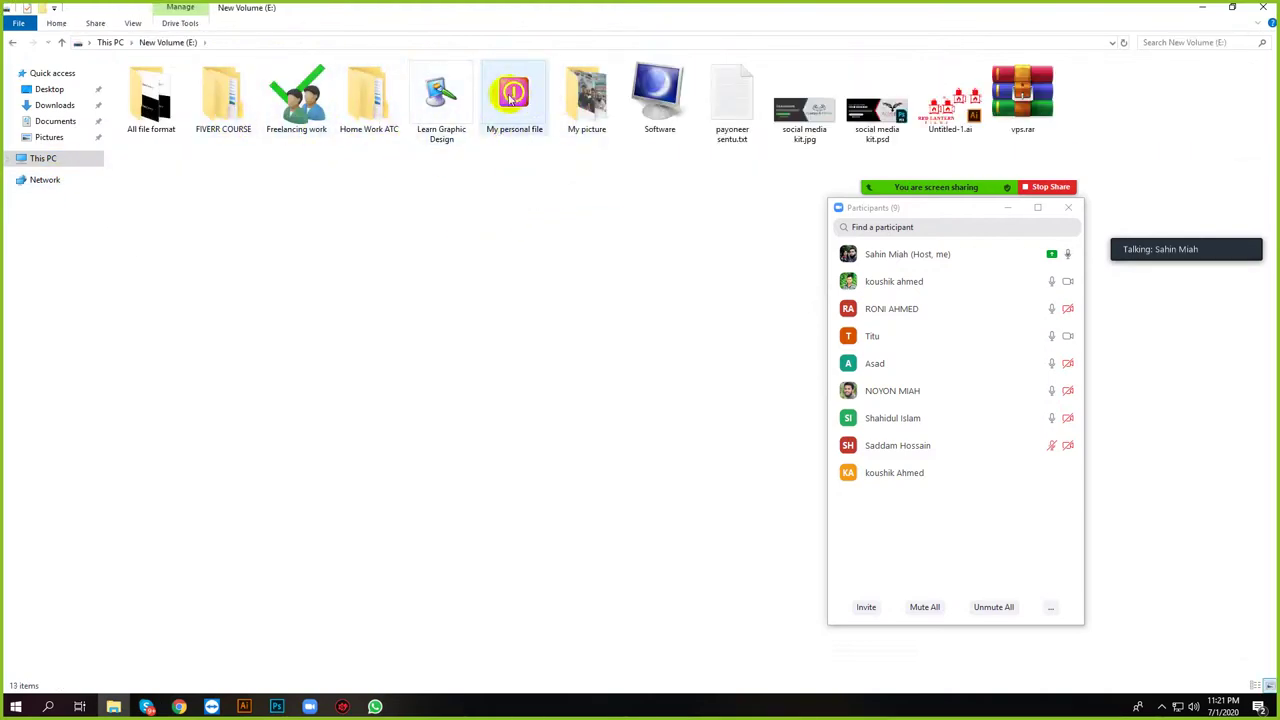
double_click(445, 105)
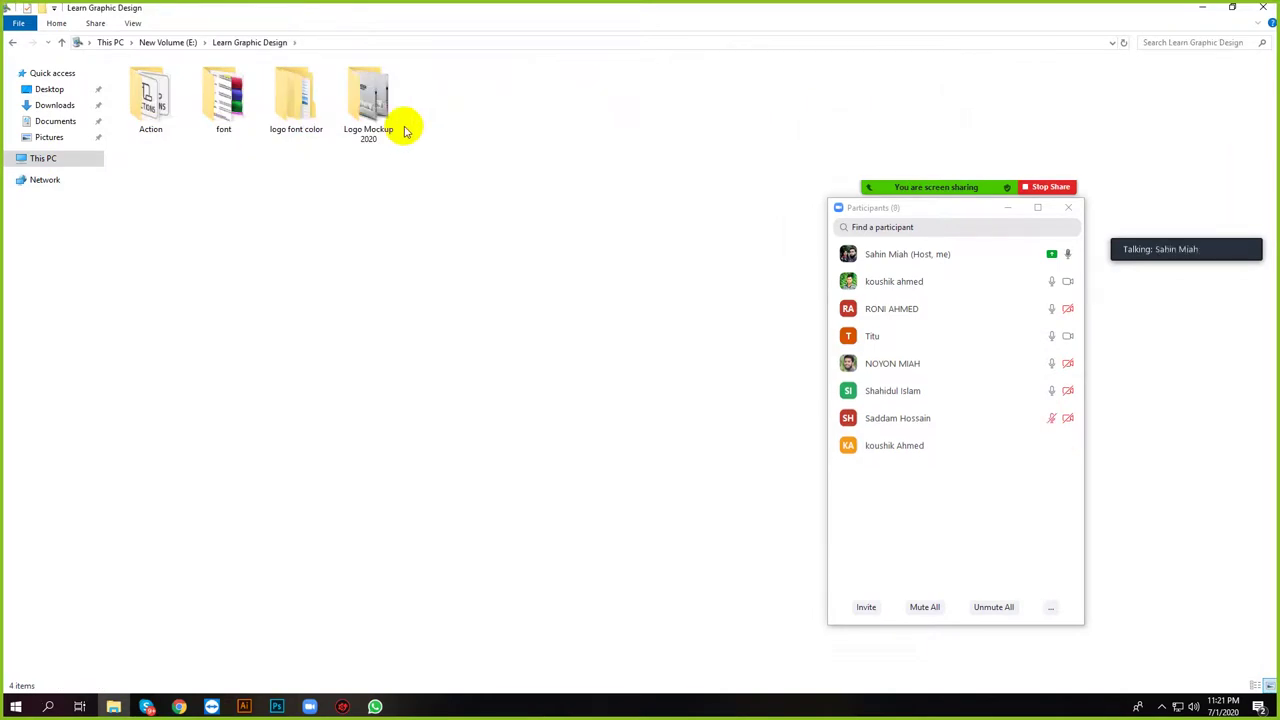
double_click(220, 118)
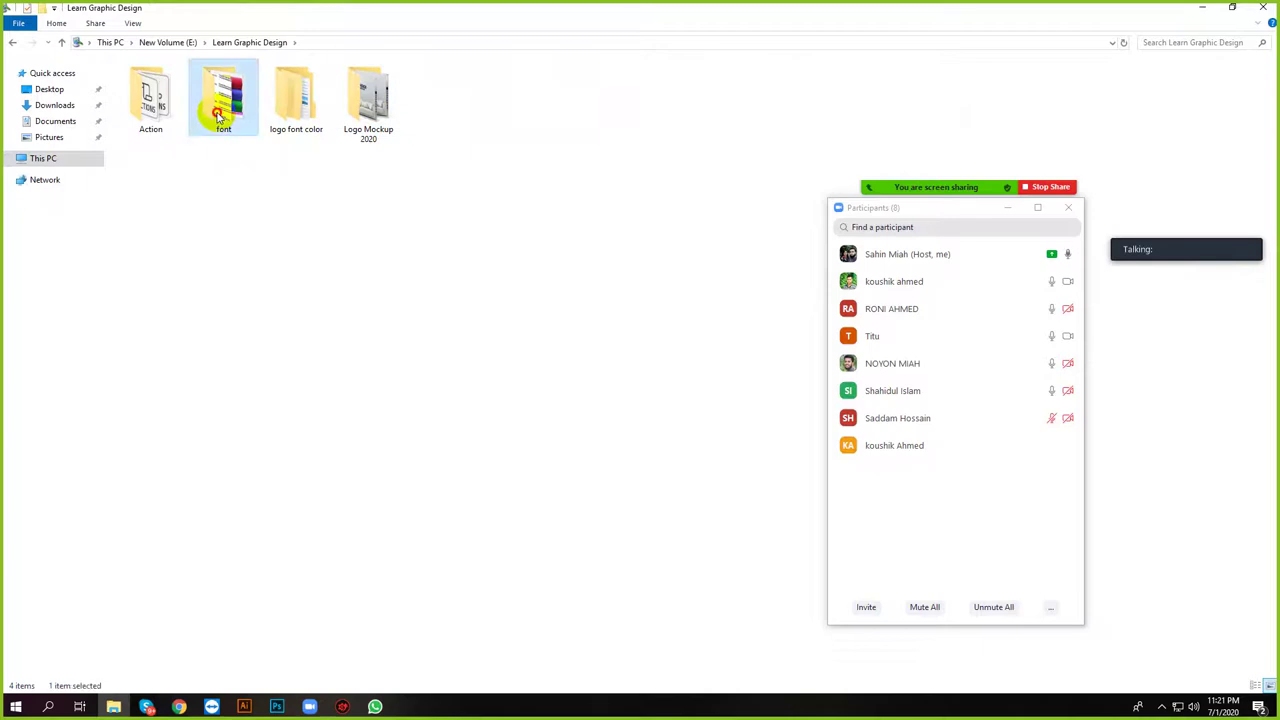
Step: Show the font folder as Large icons and open morden font.ai in Illustrator
click(1268, 686)
click(1007, 207)
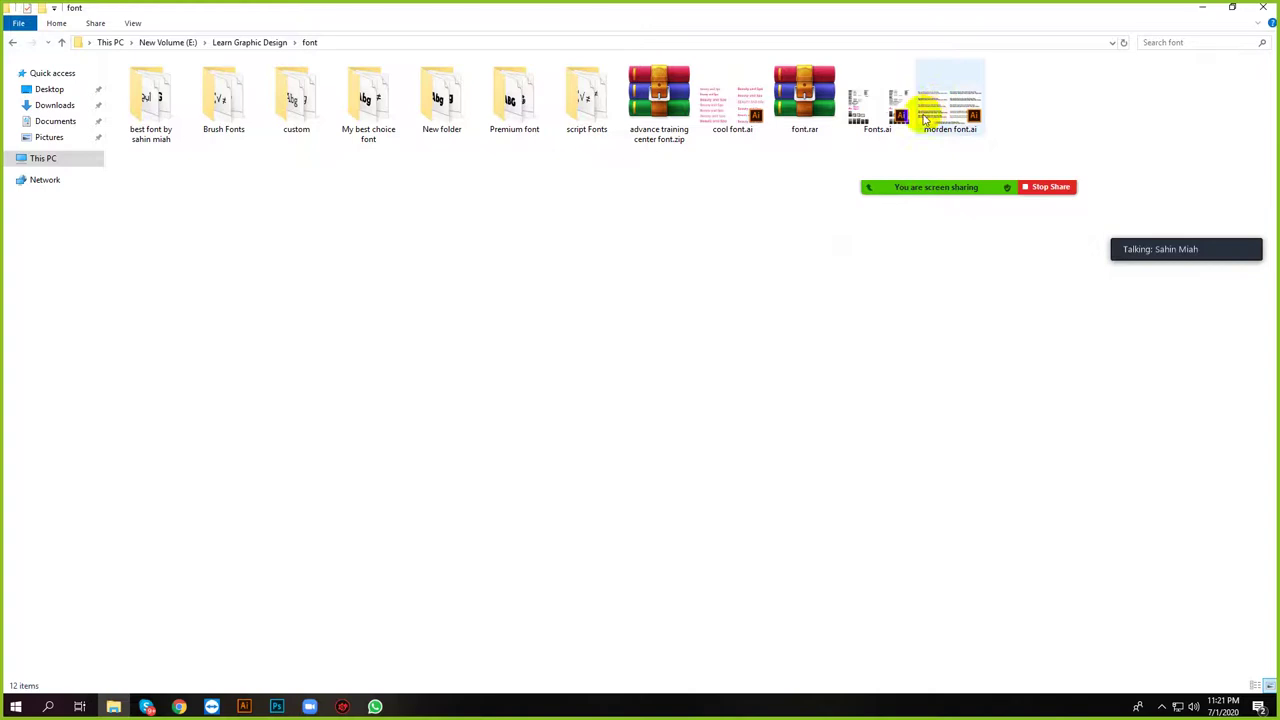
click(733, 128)
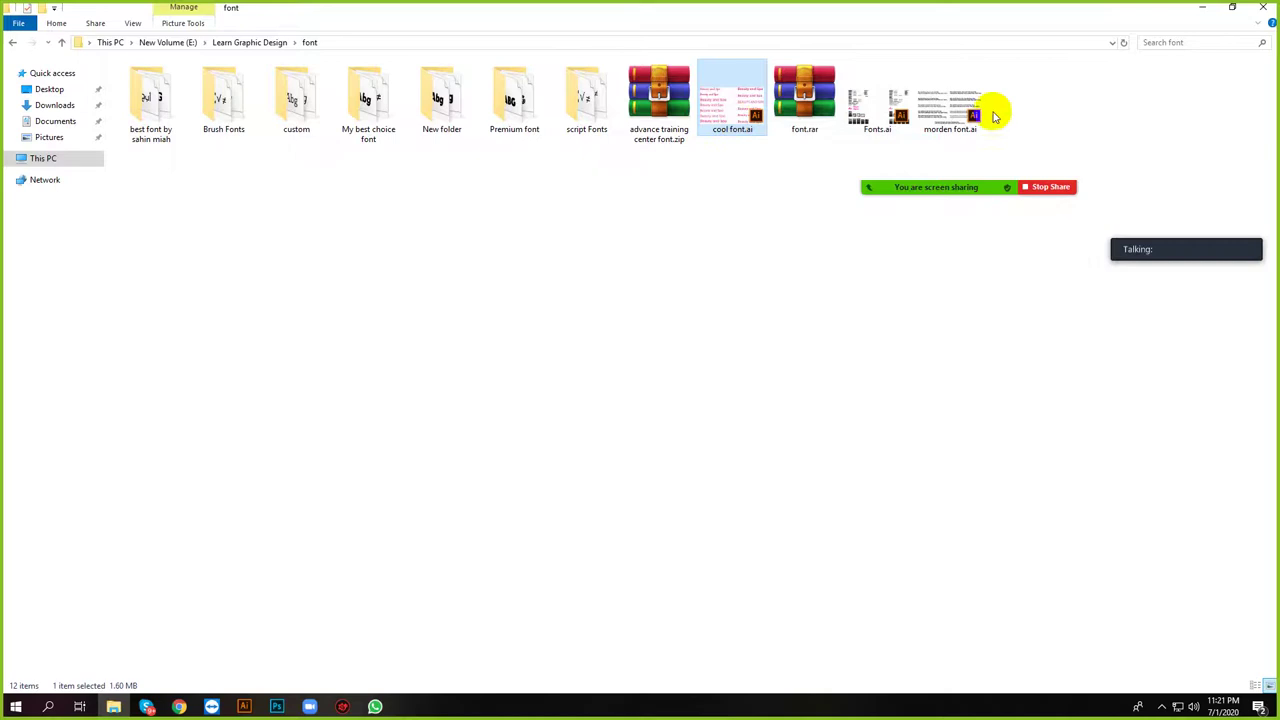
double_click(957, 118)
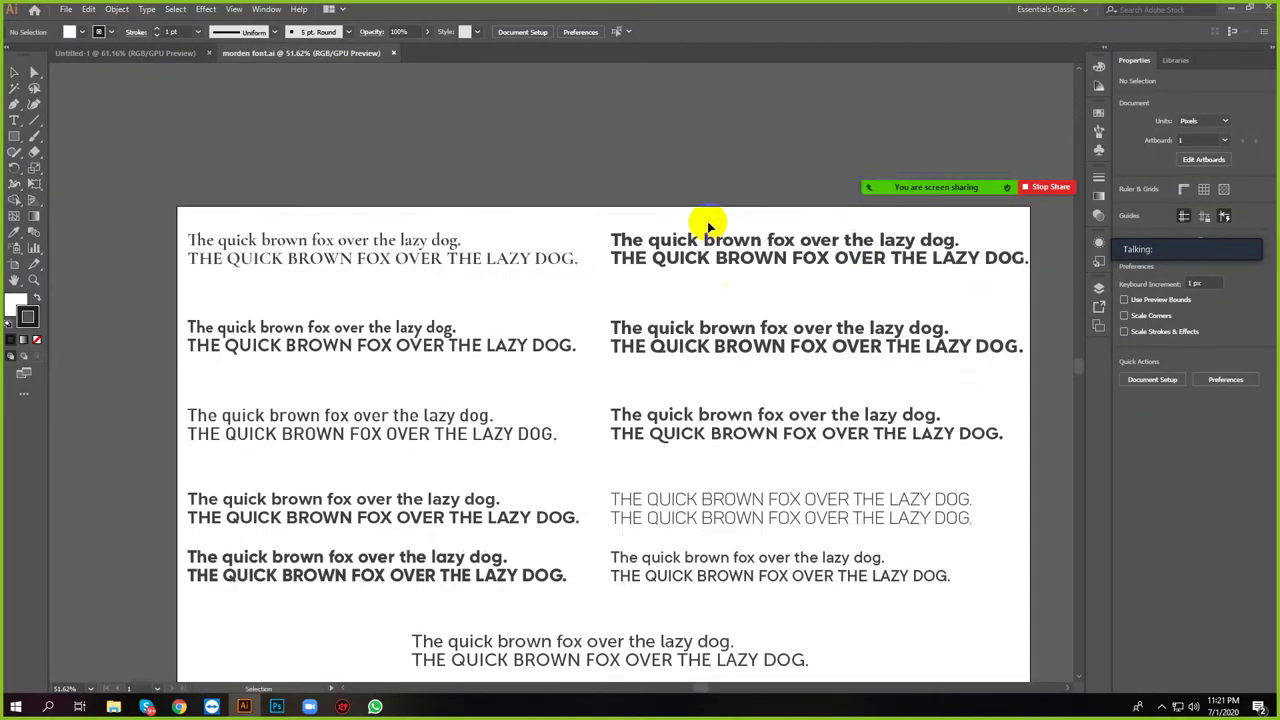
Step: Check the fonts used by the first four sample lines in morden font.ai
scroll(707, 227, down, 1)
scroll(707, 227, up, 1)
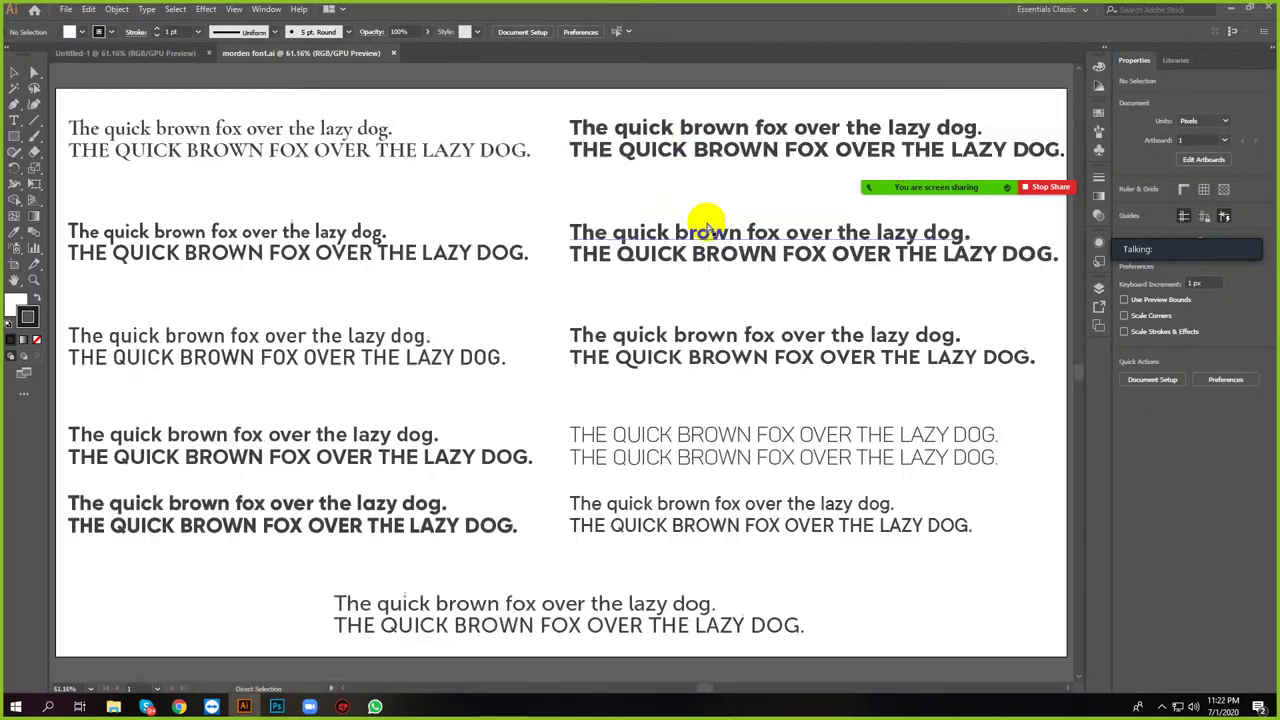
click(360, 165)
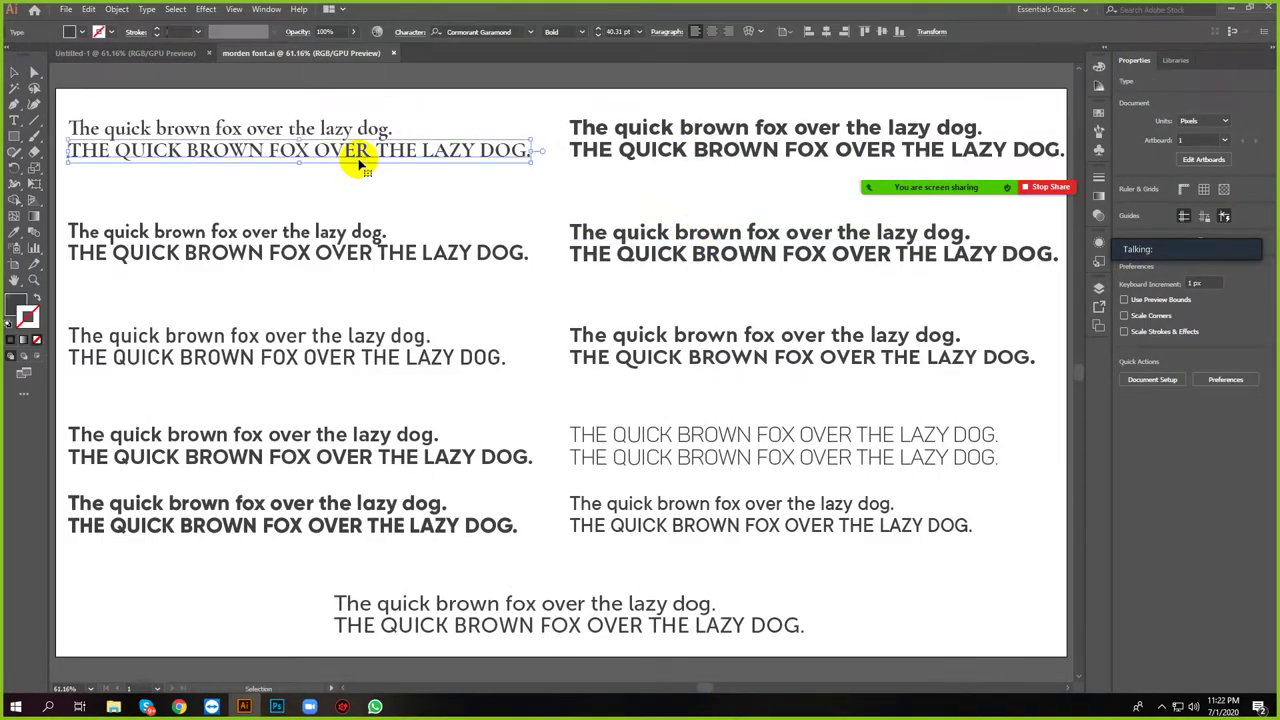
click(308, 254)
click(318, 362)
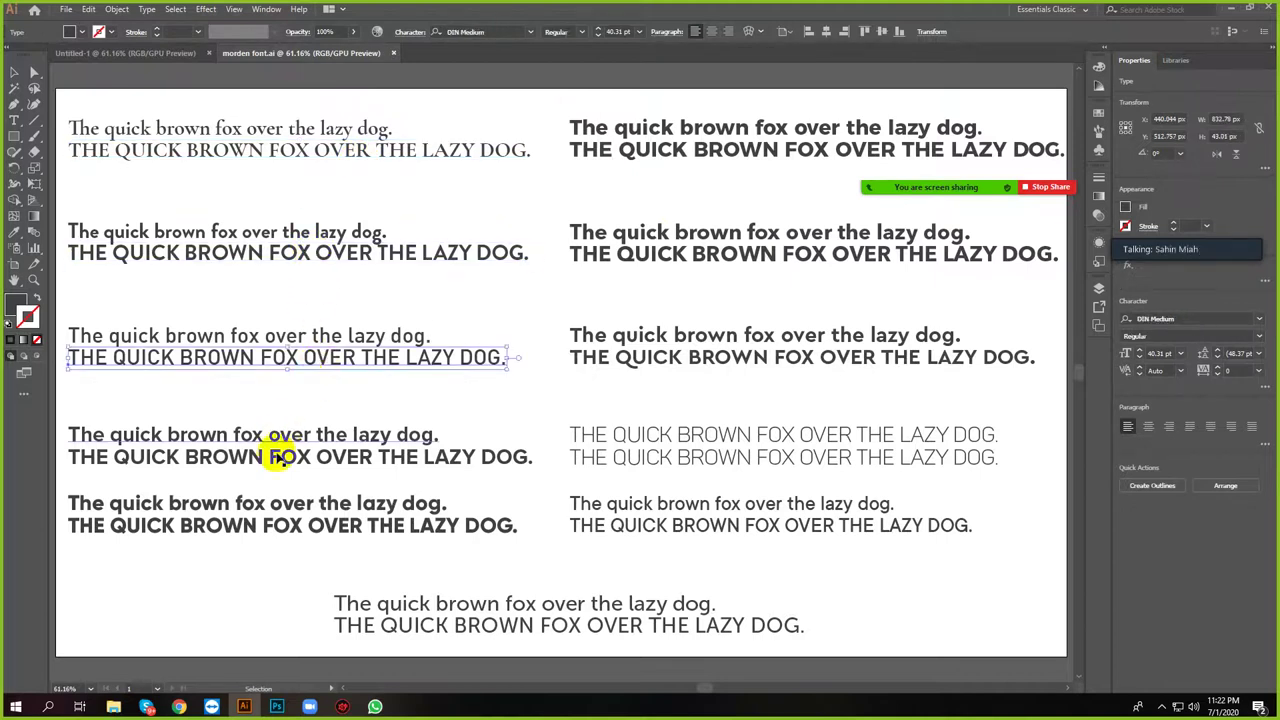
click(277, 453)
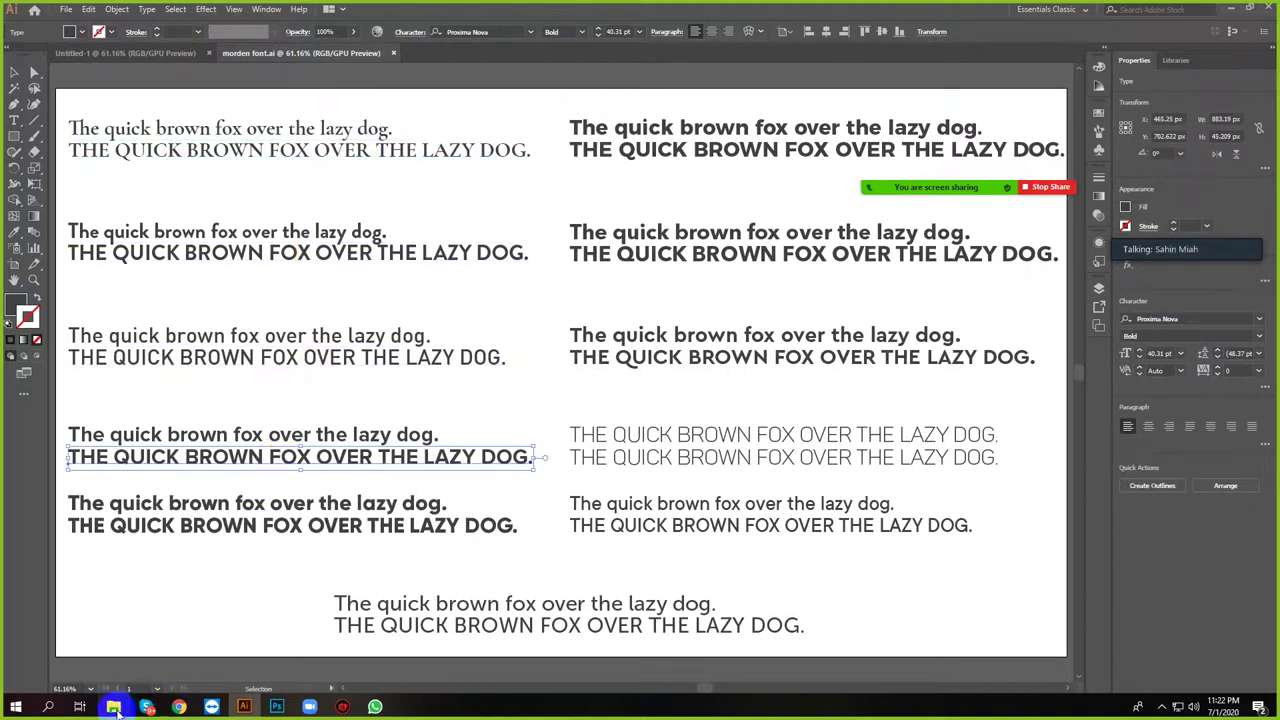
Step: Open Fonts.ai from the font folder and dismiss the missing-fonts warning
click(116, 708)
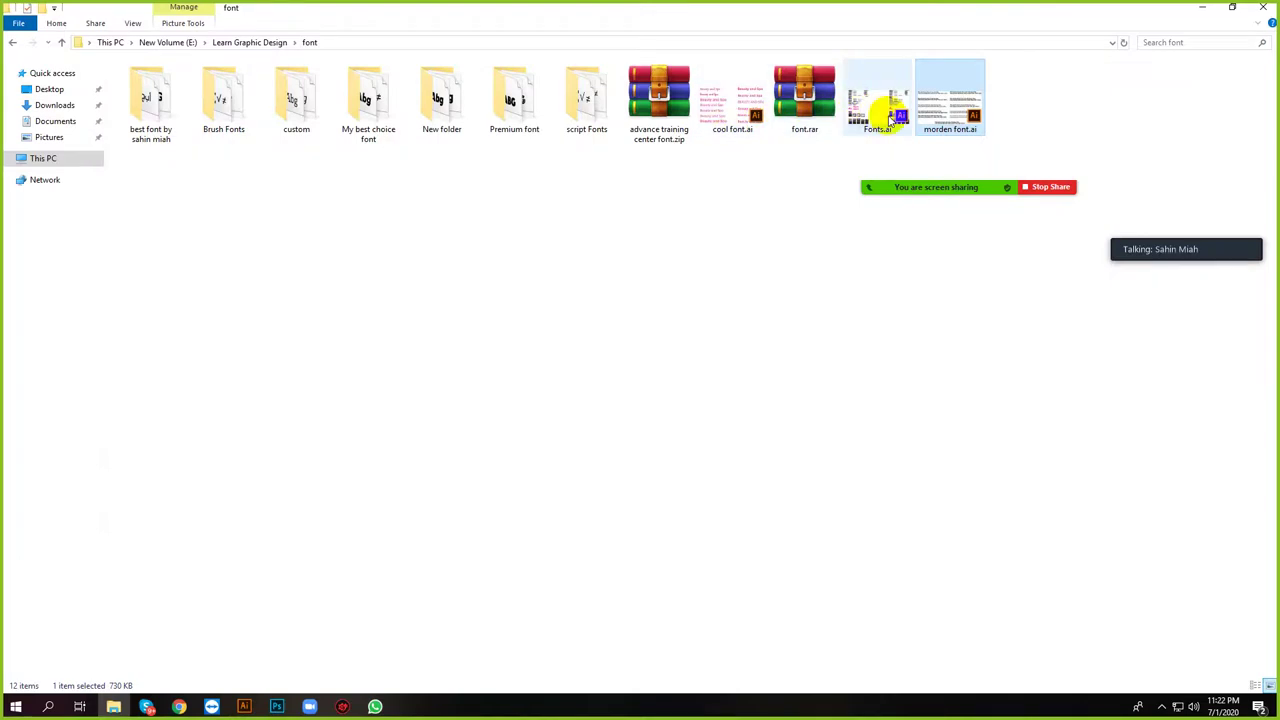
double_click(886, 118)
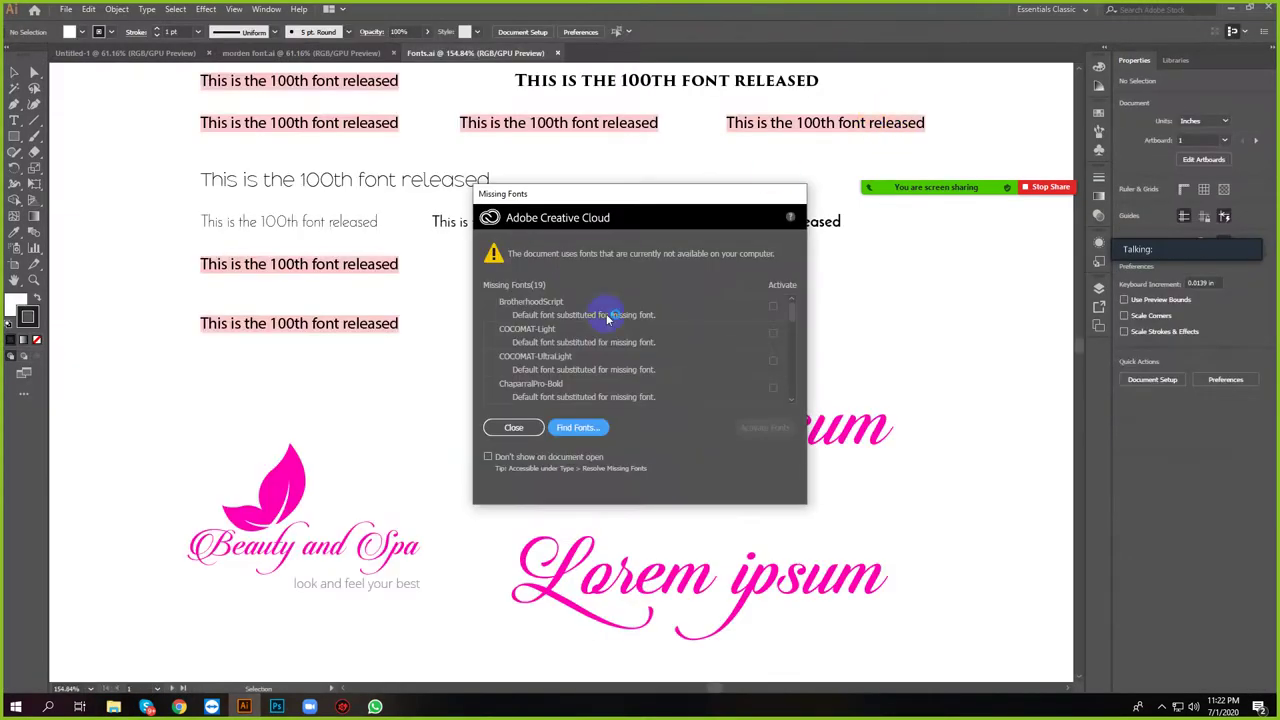
click(508, 428)
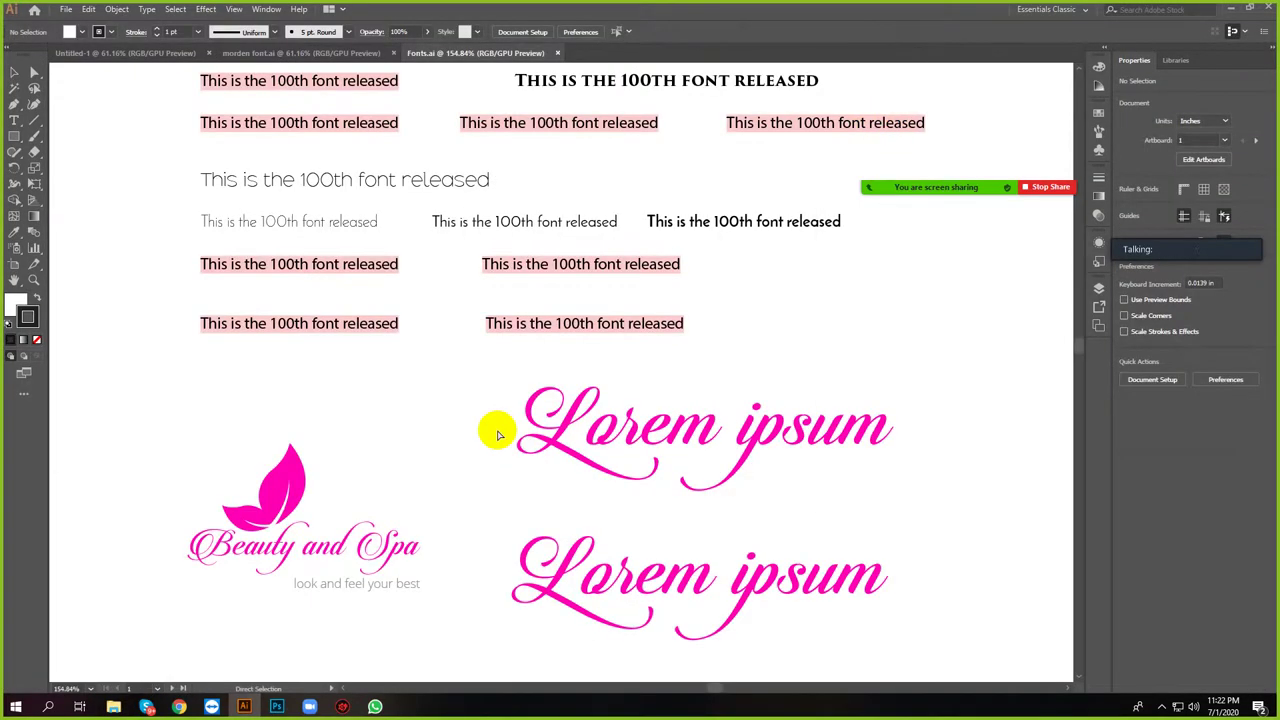
Step: Zoom out and pan until the sample text lines are in close view
key(ctrl+minus)
key(ctrl+minus)
key(ctrl+minus)
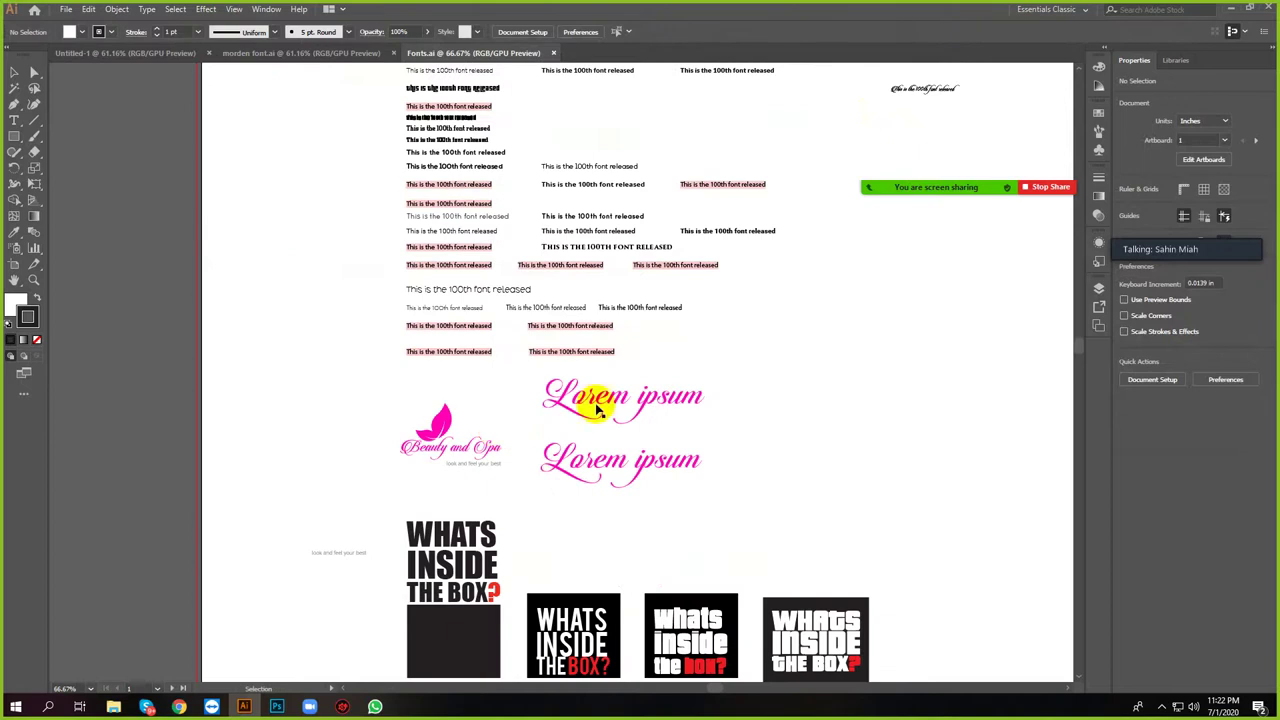
mouse_move(788, 254)
mouse_down()
mouse_move(751, 368)
mouse_move(618, 541)
mouse_up()
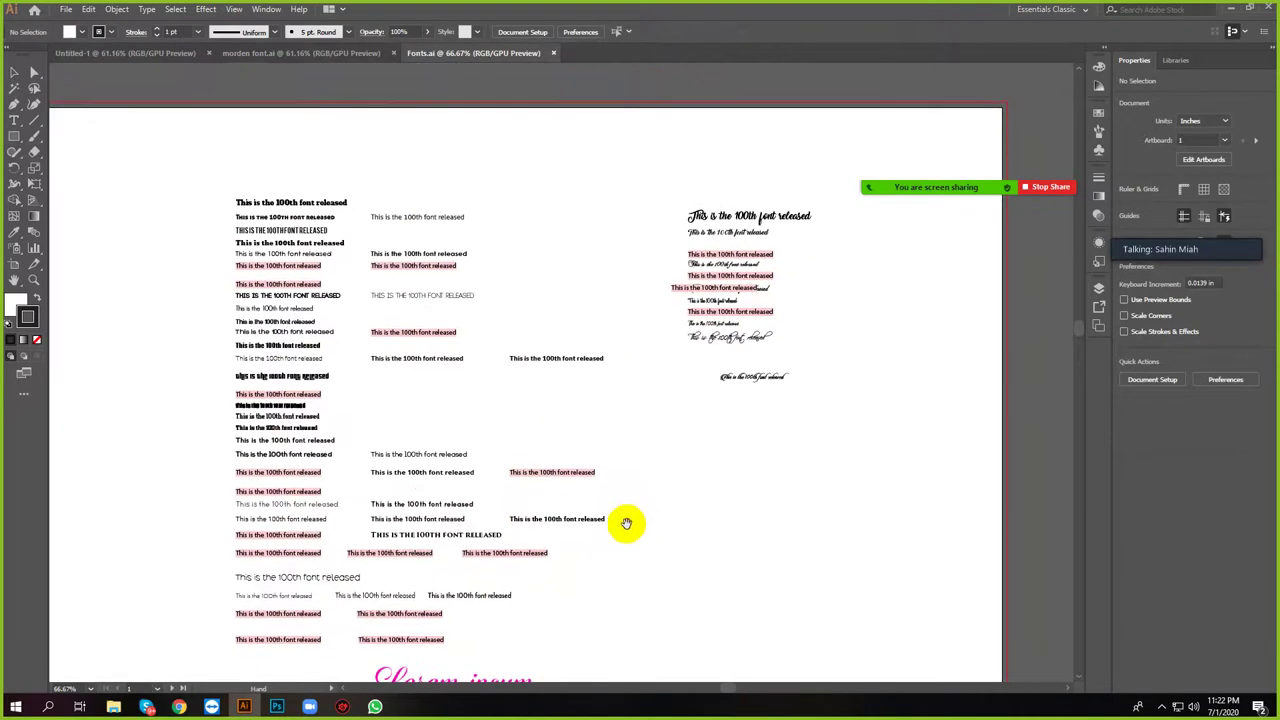
scroll(333, 350, up, 2)
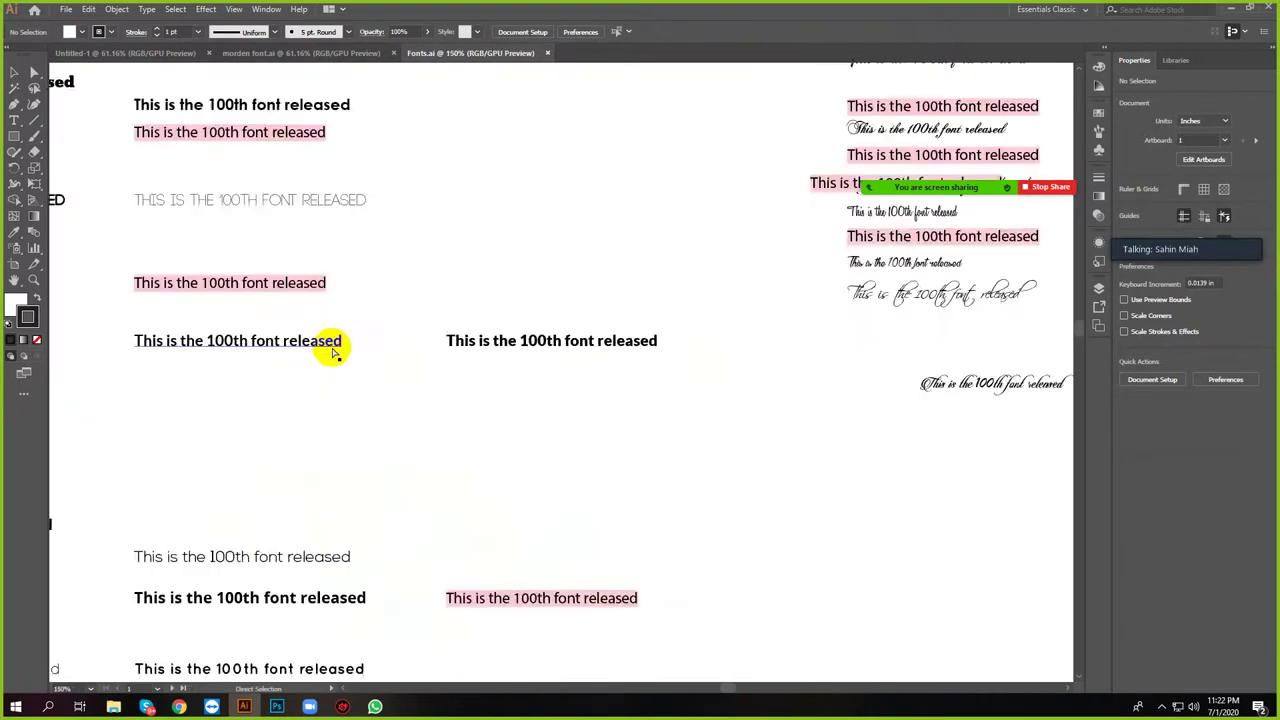
scroll(331, 349, up, 2)
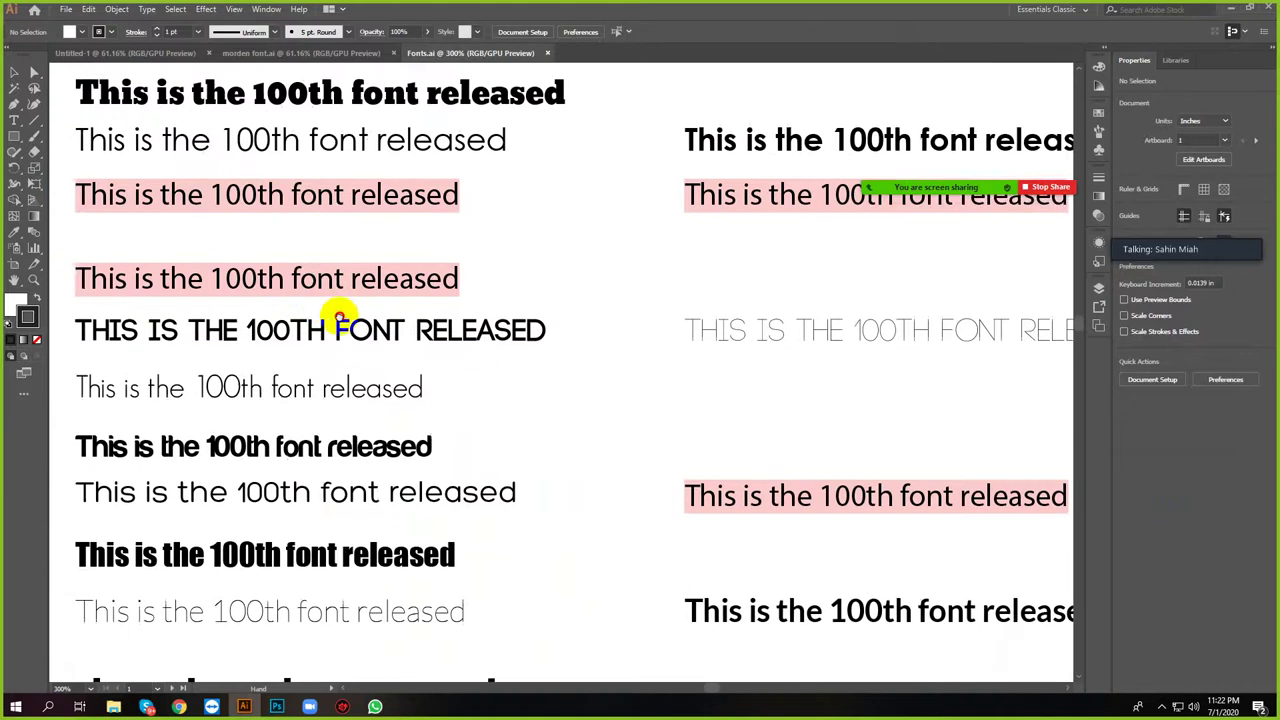
drag(207, 247, 443, 337)
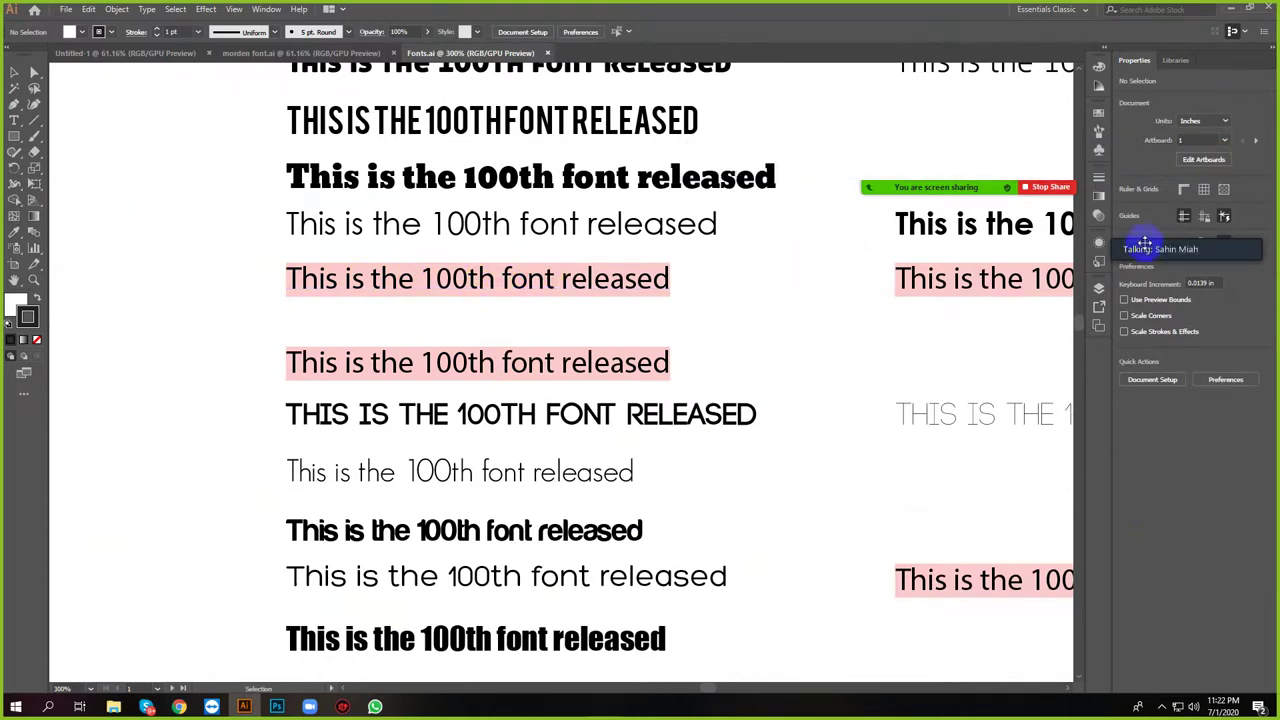
mouse_move(1190, 248)
drag(1208, 212, 1203, 104)
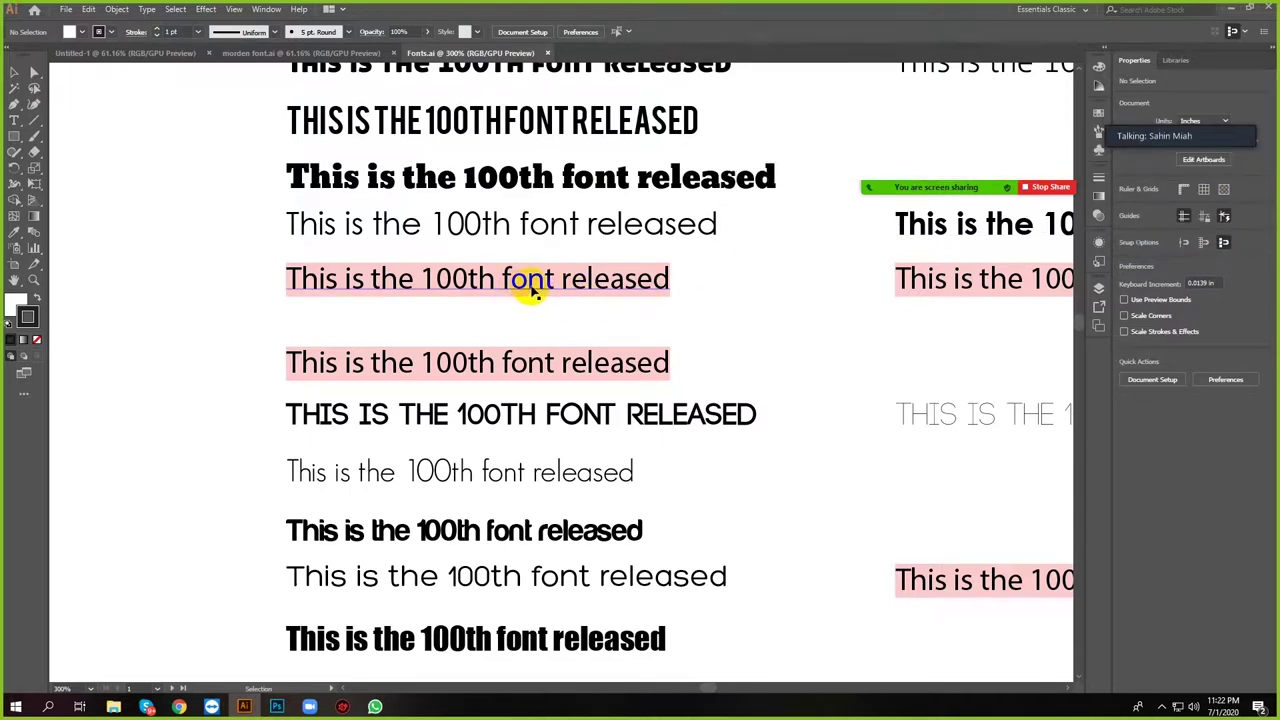
Step: Copy the pink sample line's missing font name, ChaparralPro, from the Character panel
click(428, 281)
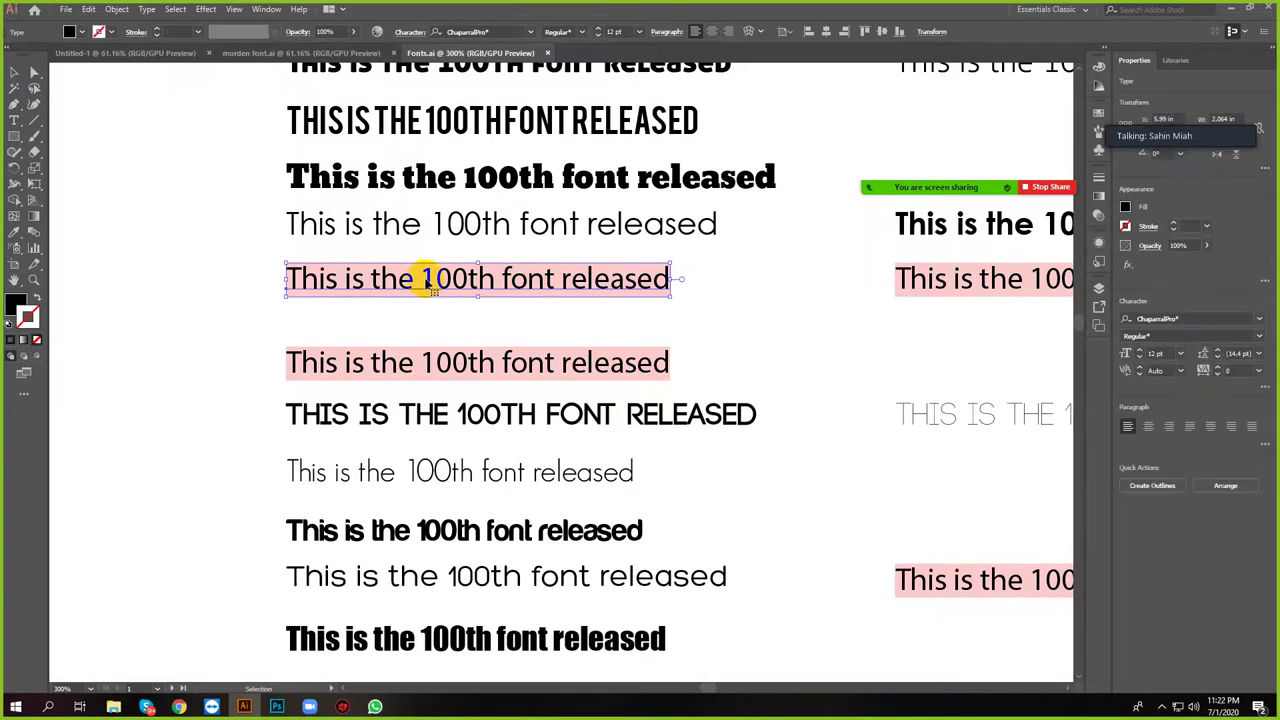
click(1192, 319)
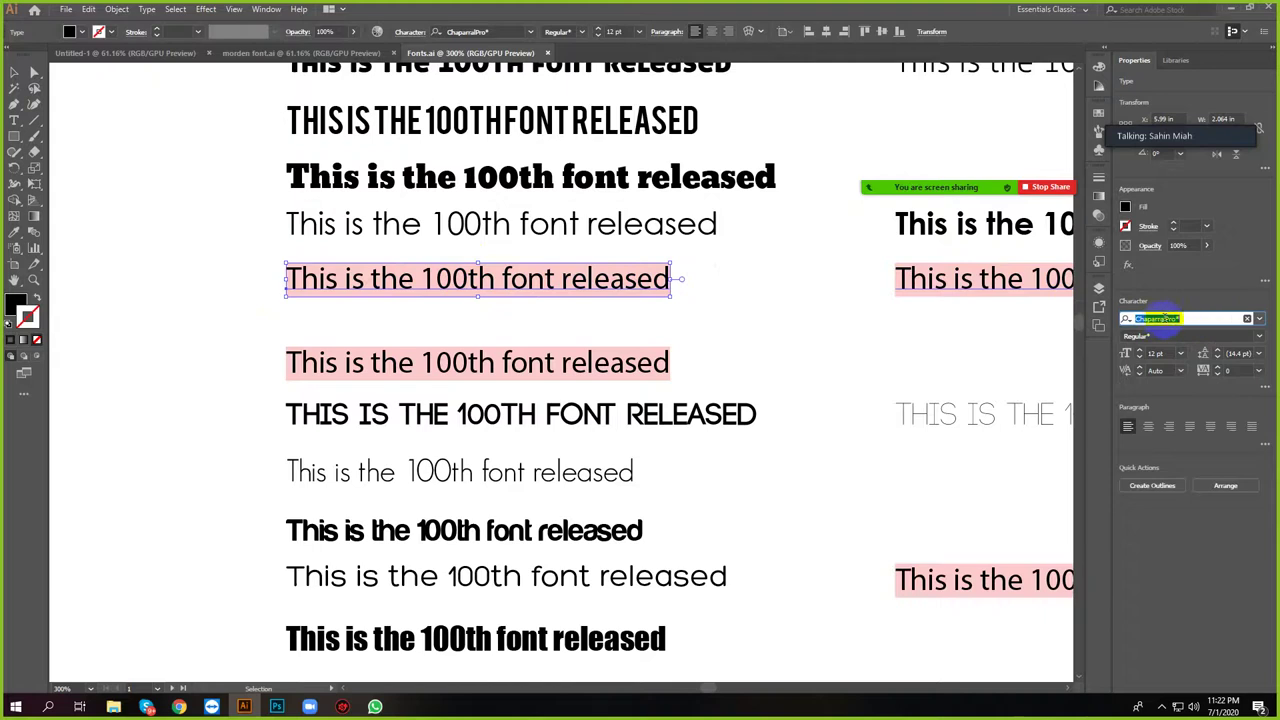
right_click(1162, 321)
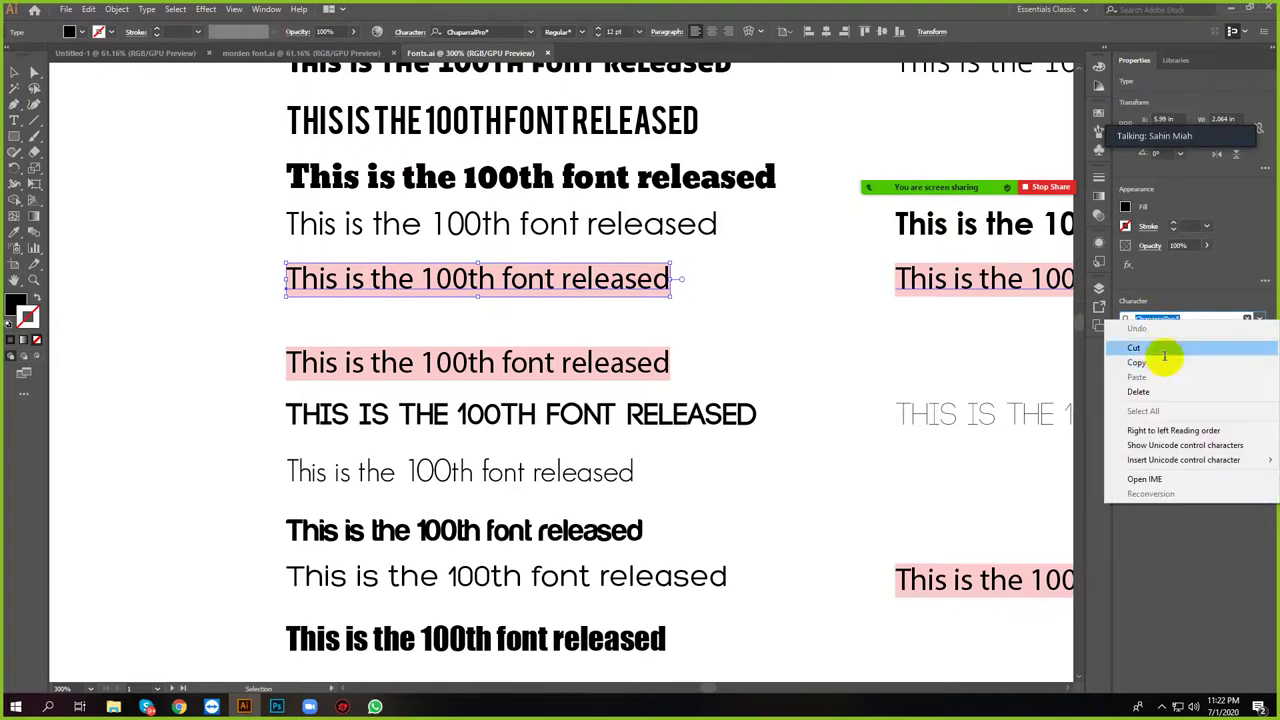
click(1162, 362)
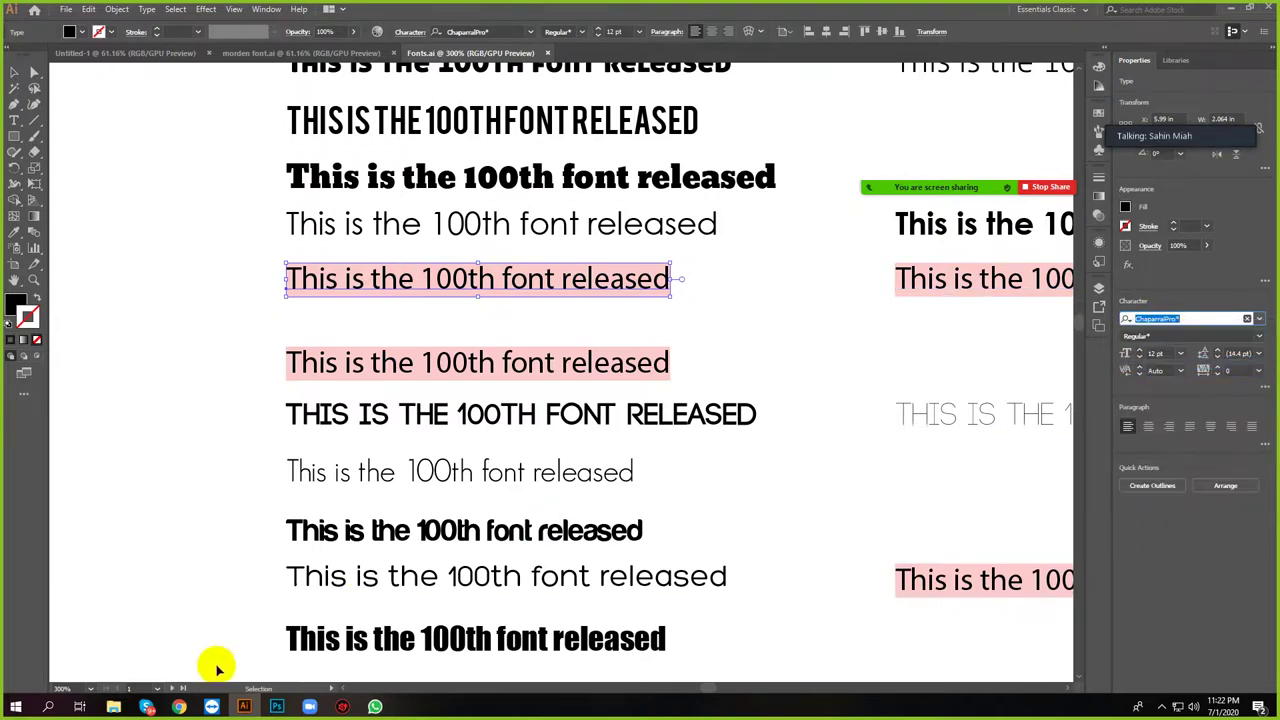
click(179, 706)
Step: Search Google for 'chaparral pro free download' using the pasted font name
click(258, 34)
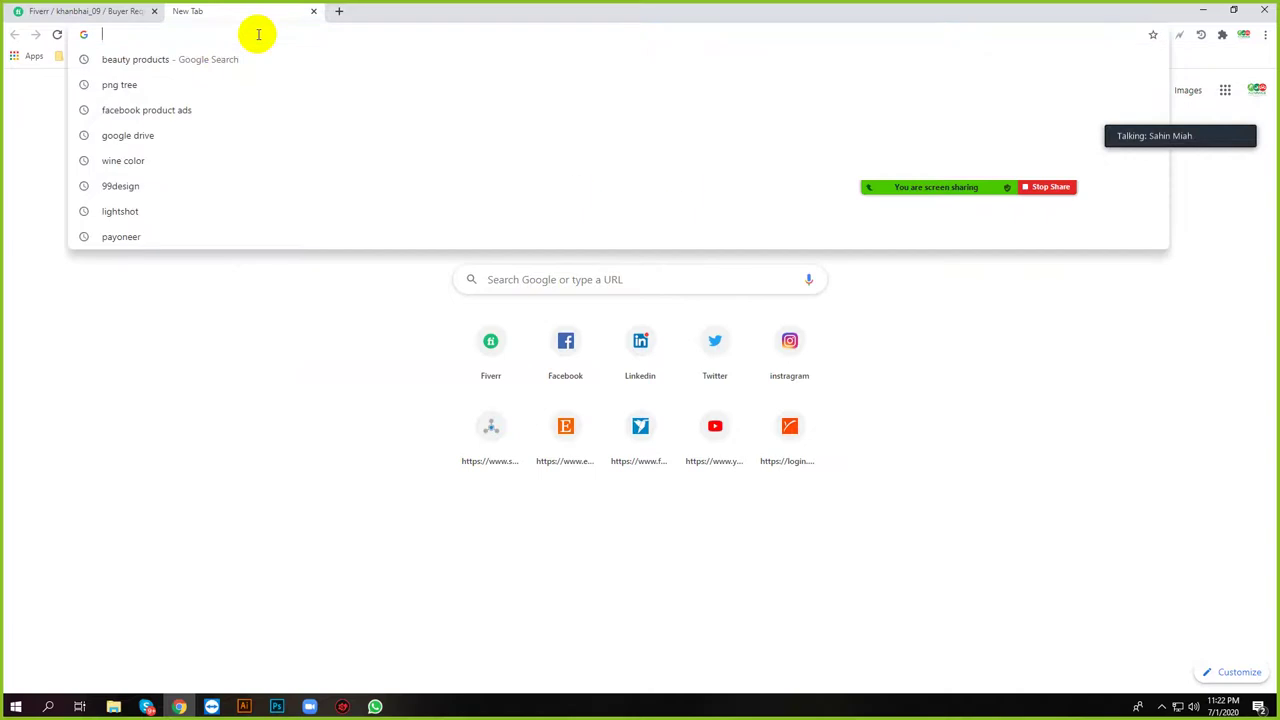
key(ctrl+v)
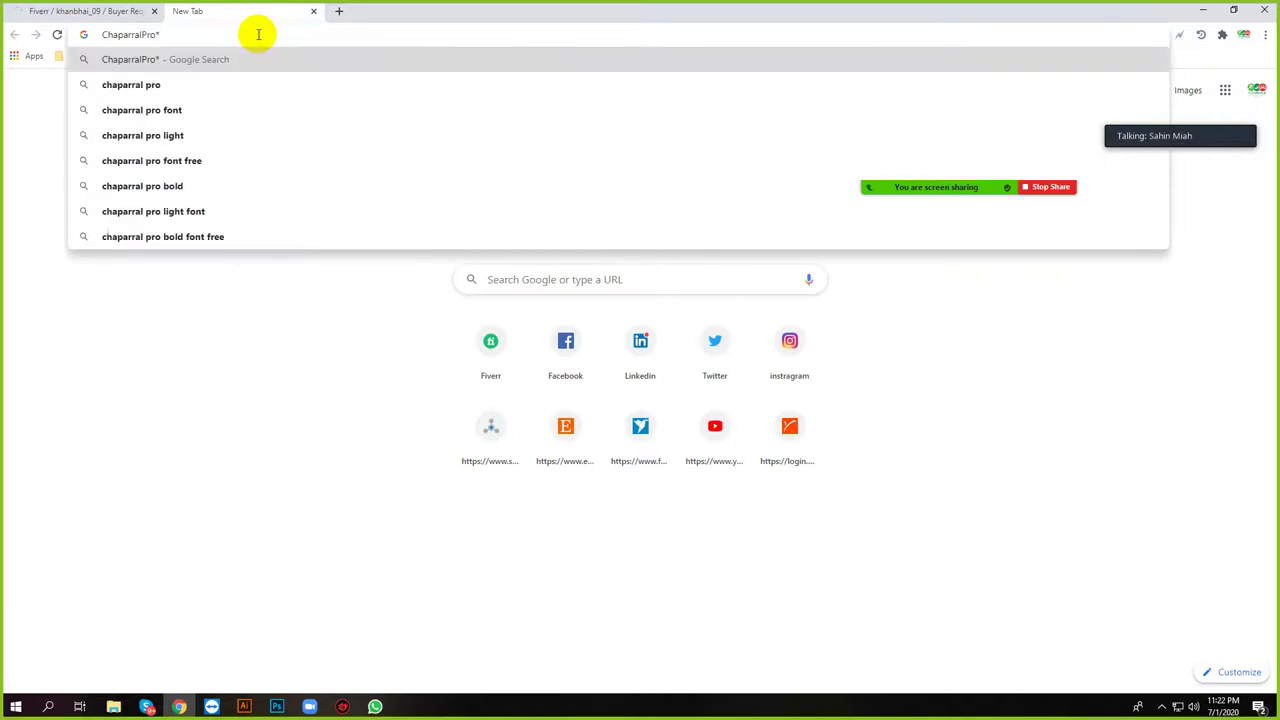
key(BackSpace)
text(free)
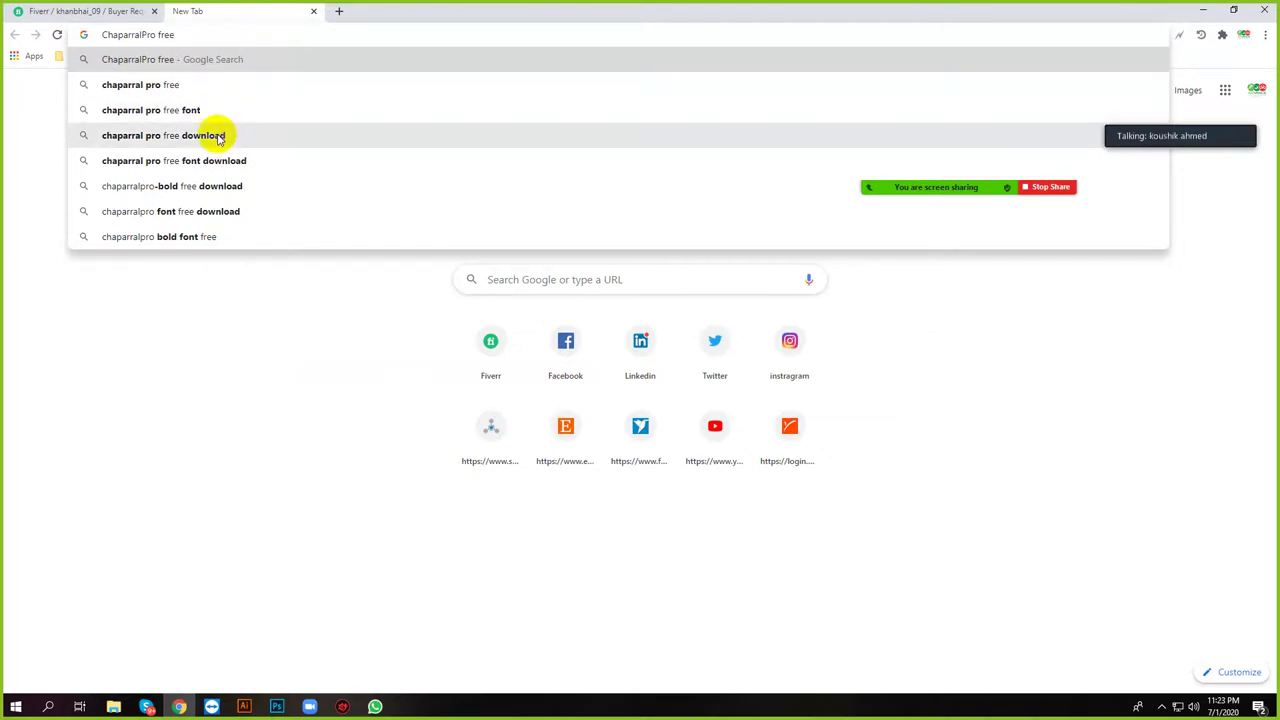
click(237, 136)
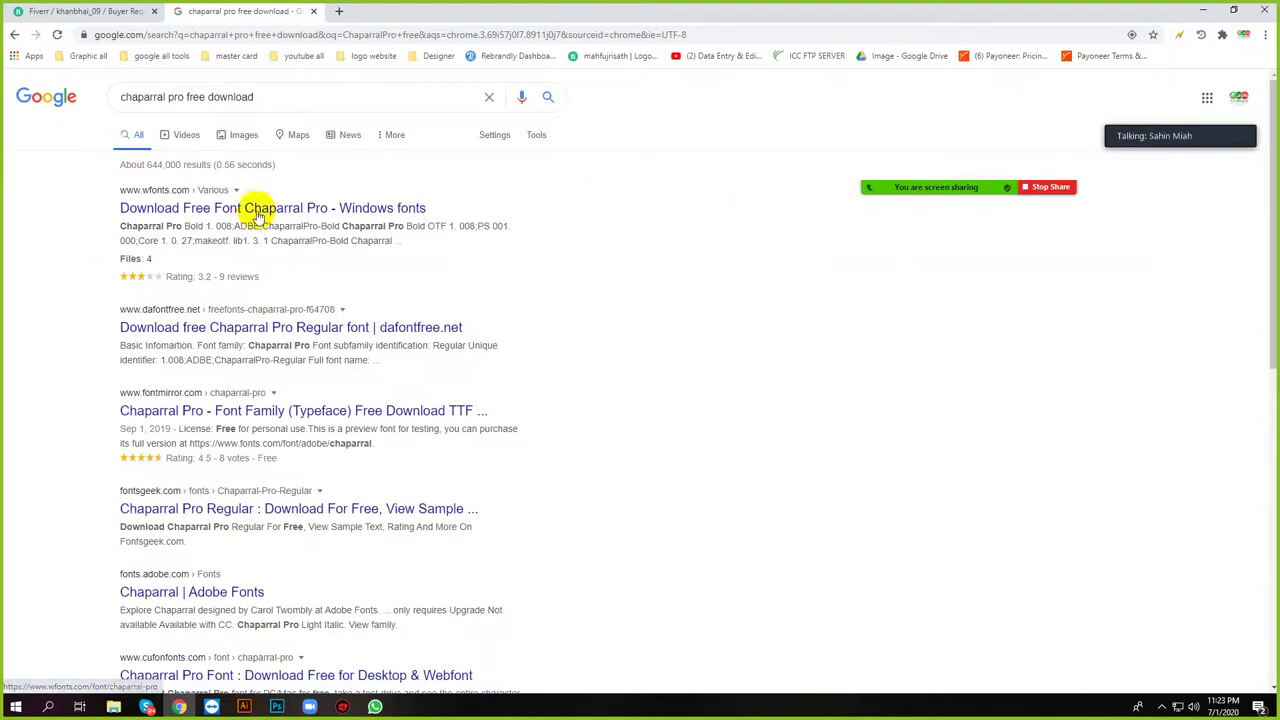
Step: Open the wfonts, dafontfree and third Chaparral Pro results in new tabs
click(258, 208)
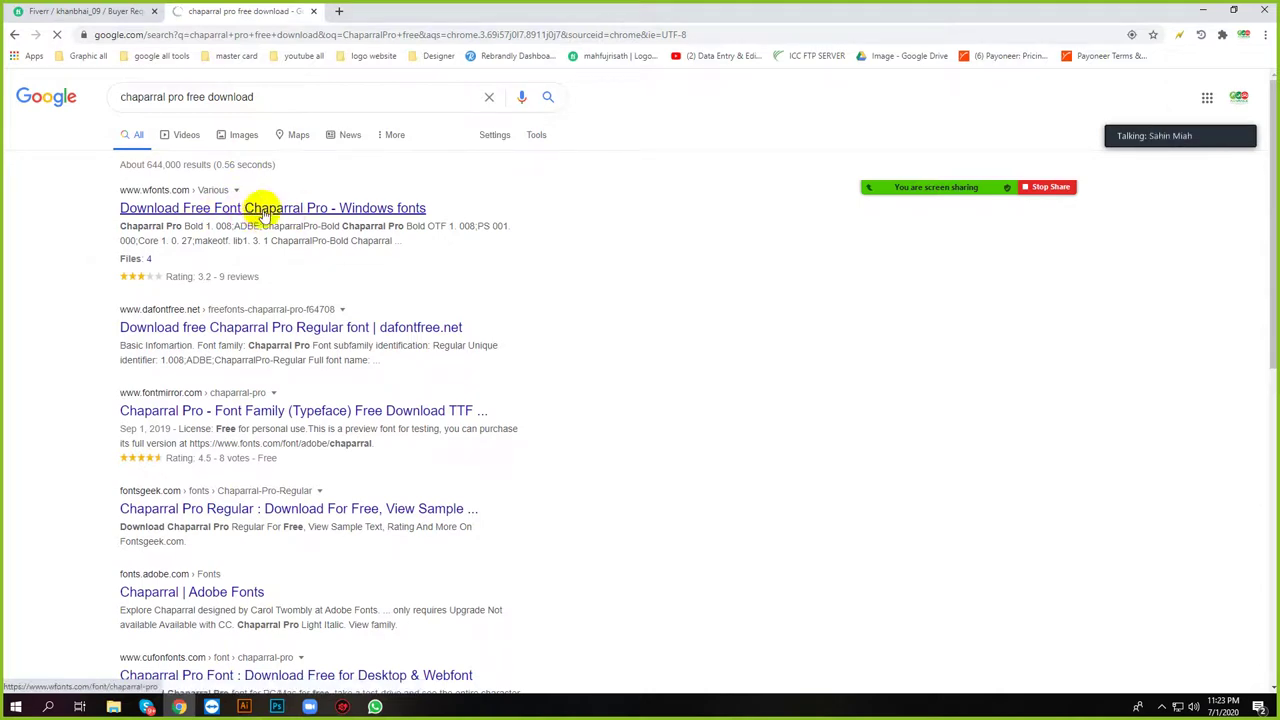
right_click(285, 214)
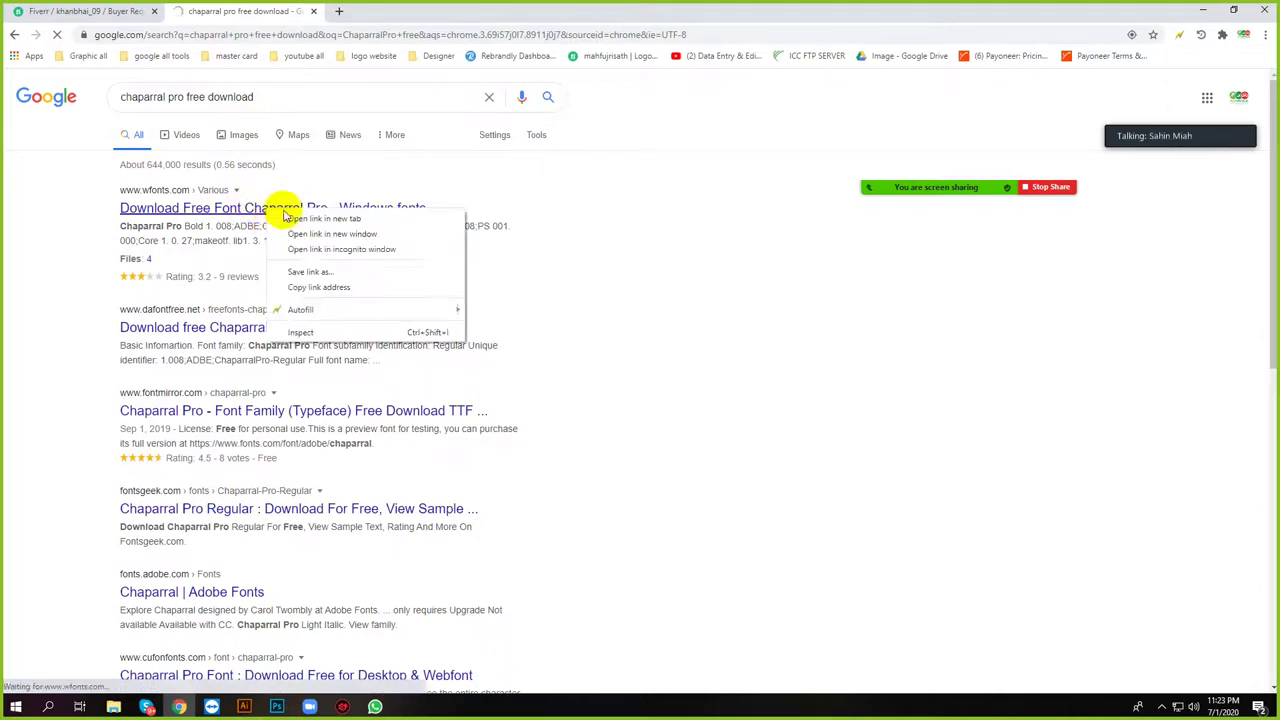
click(287, 217)
right_click(250, 343)
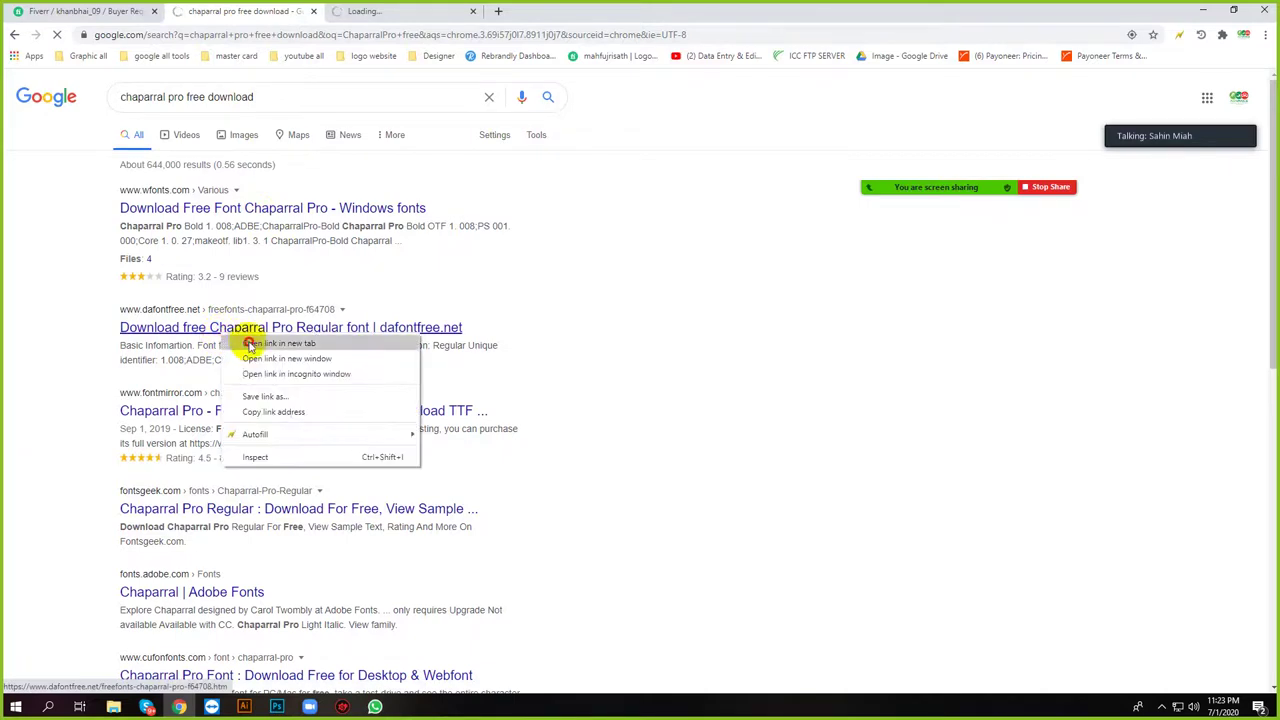
click(251, 344)
right_click(213, 414)
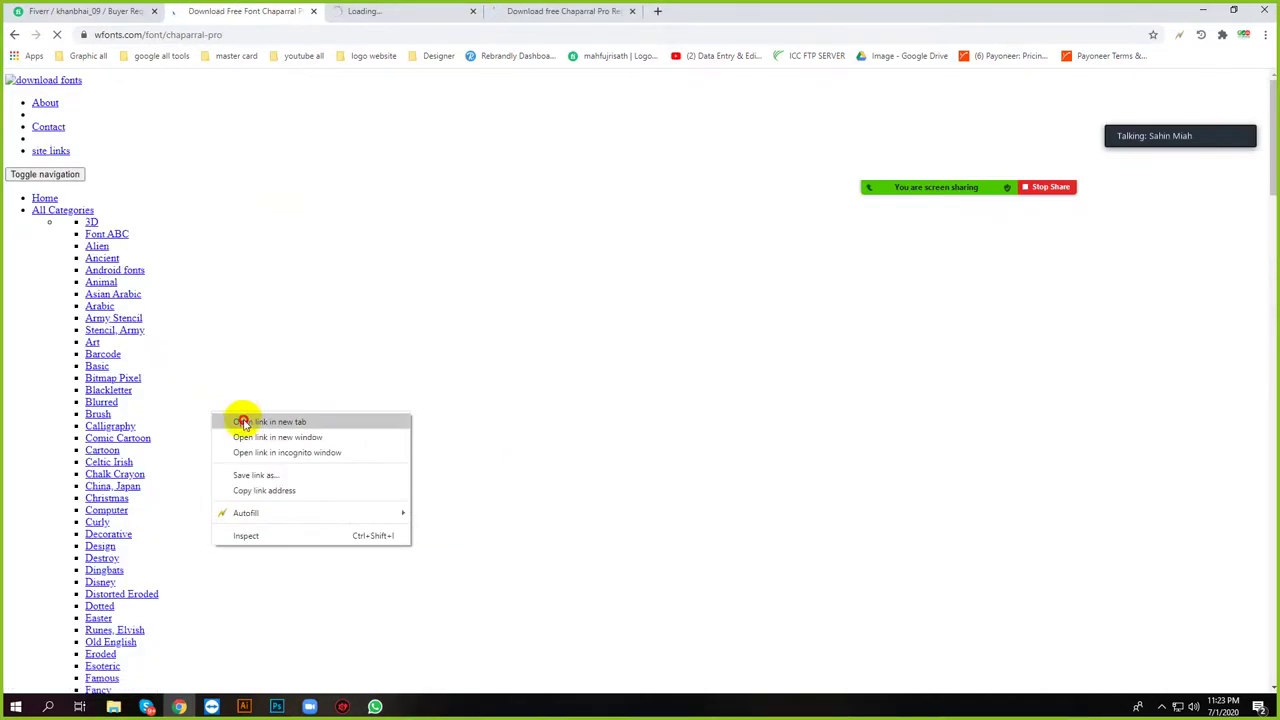
click(243, 420)
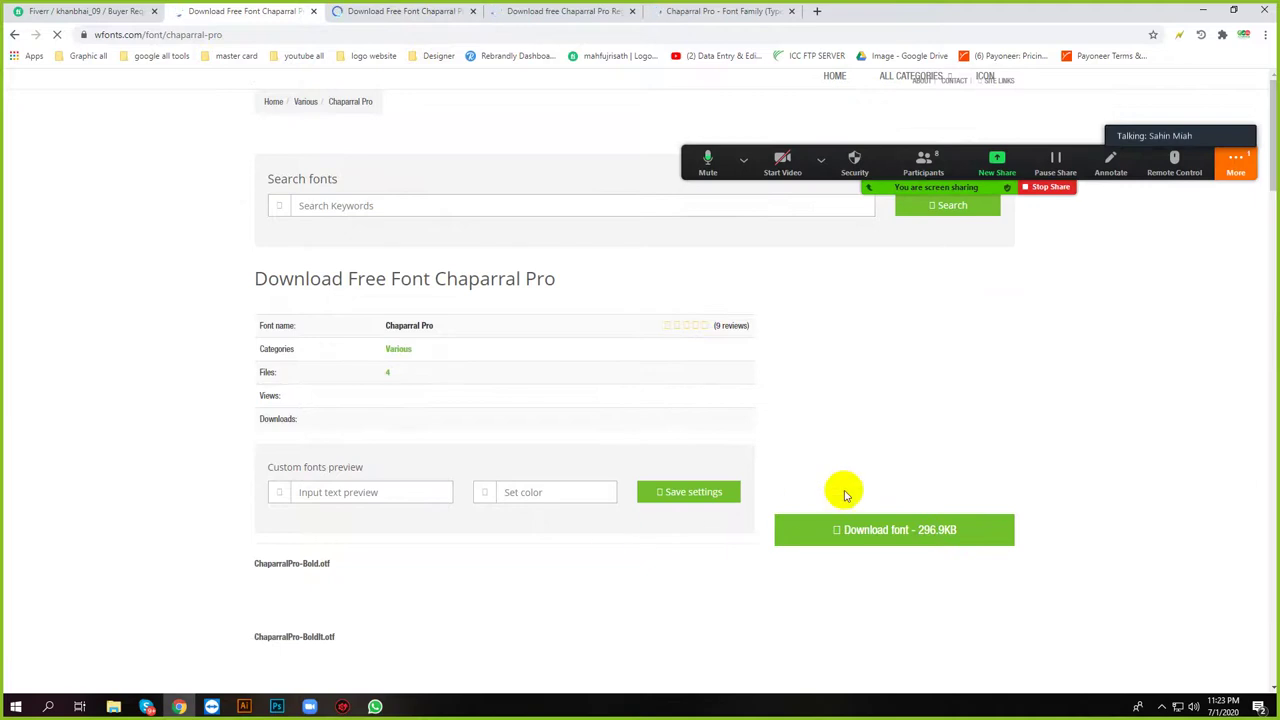
Step: Download chaparral-pro.zip from wfonts and show it in its folder
scroll(878, 475, down, 2)
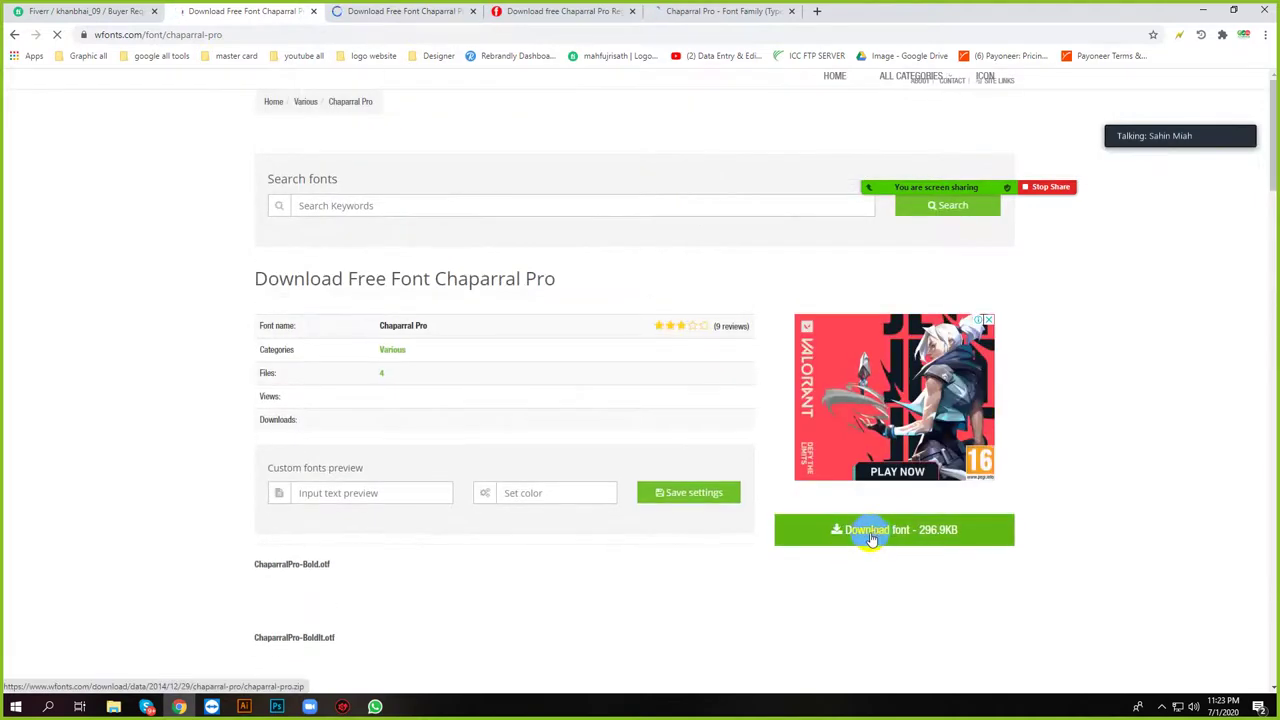
click(870, 540)
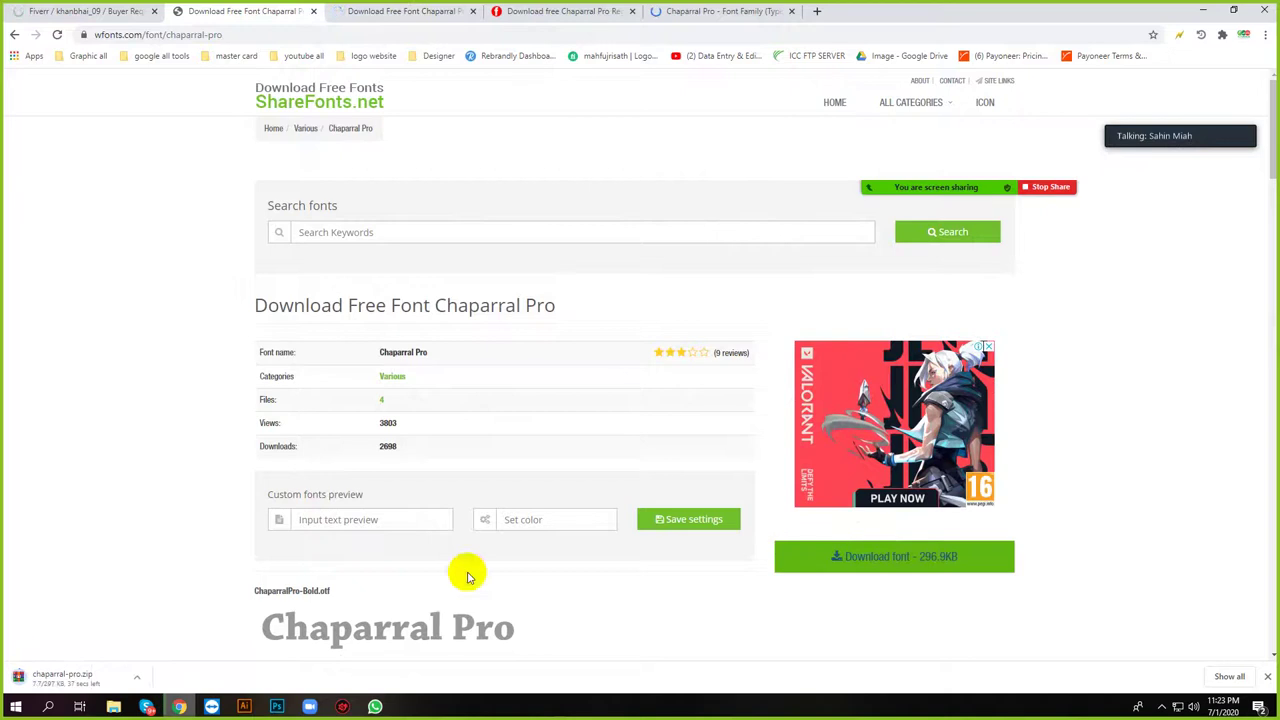
click(140, 683)
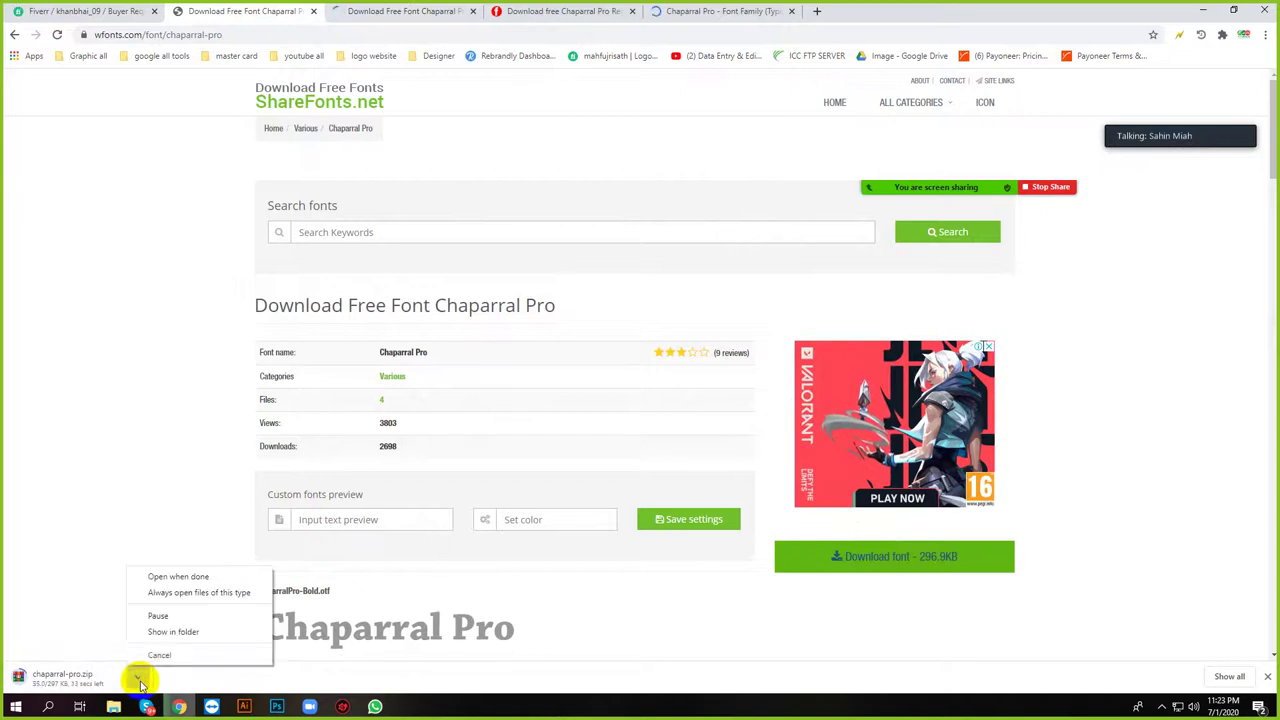
click(200, 630)
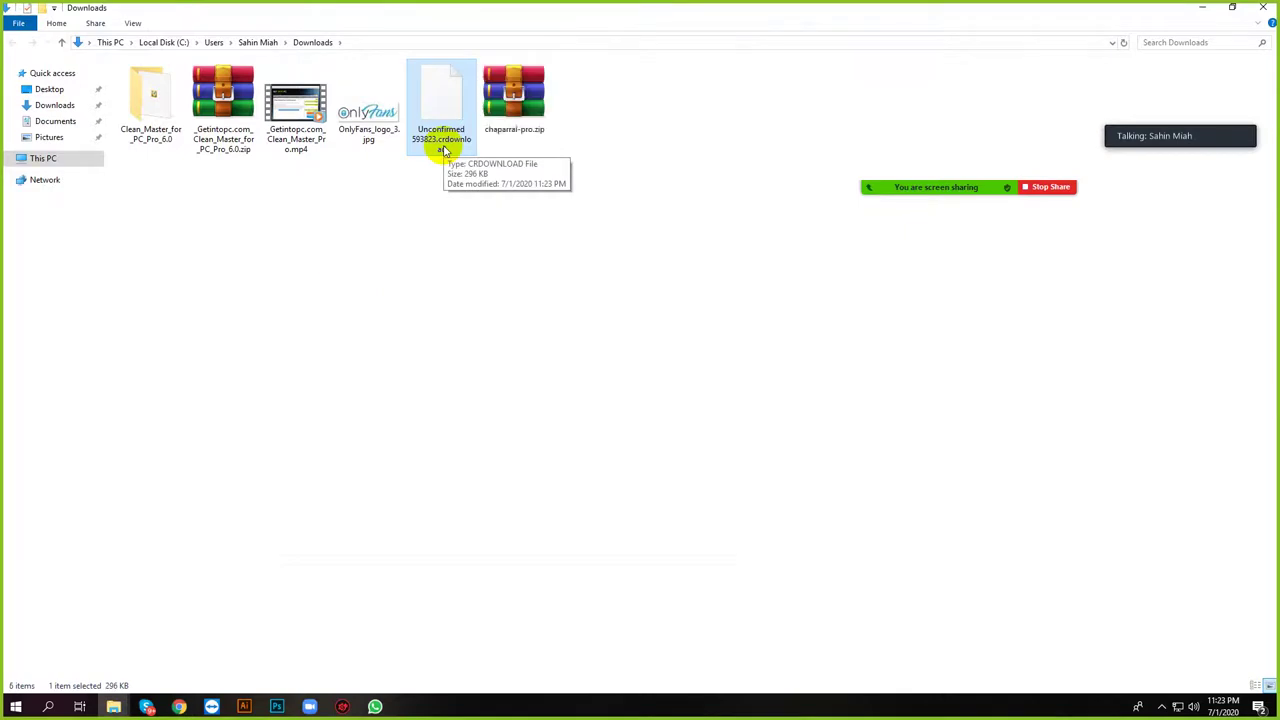
Step: Extract chaparral-pro.zip into the Downloads folder
click(516, 110)
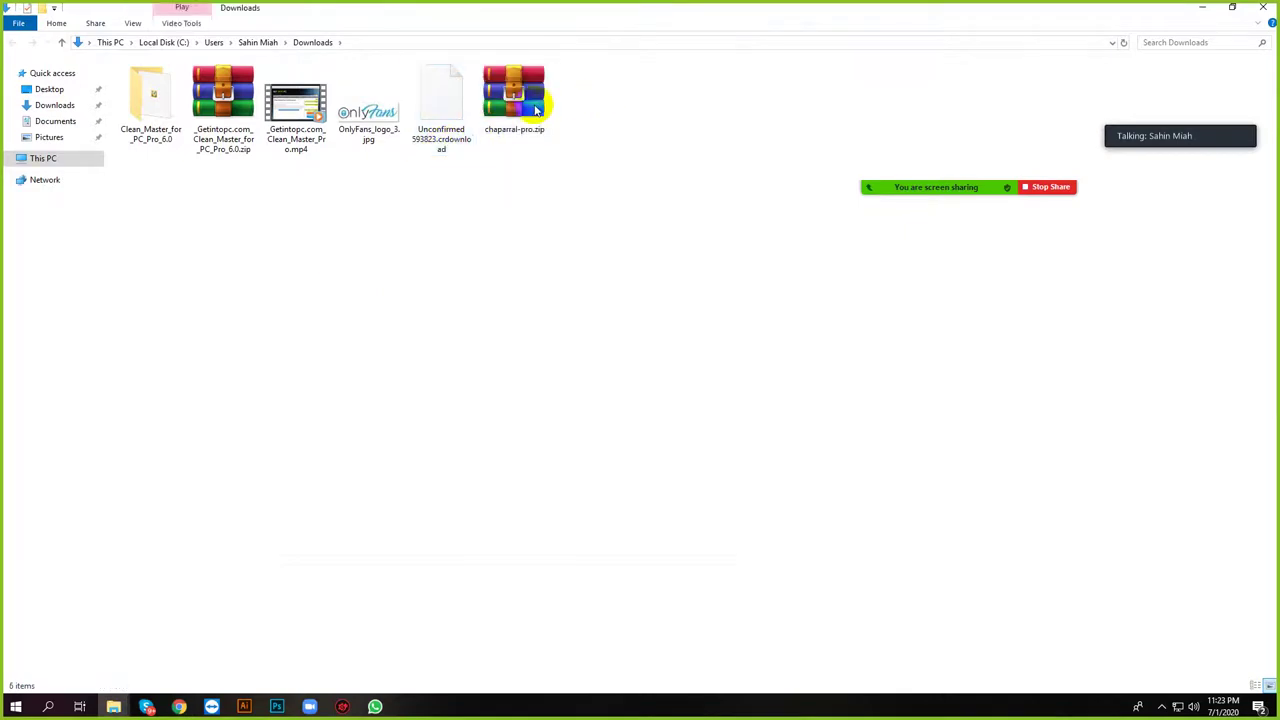
right_click(522, 110)
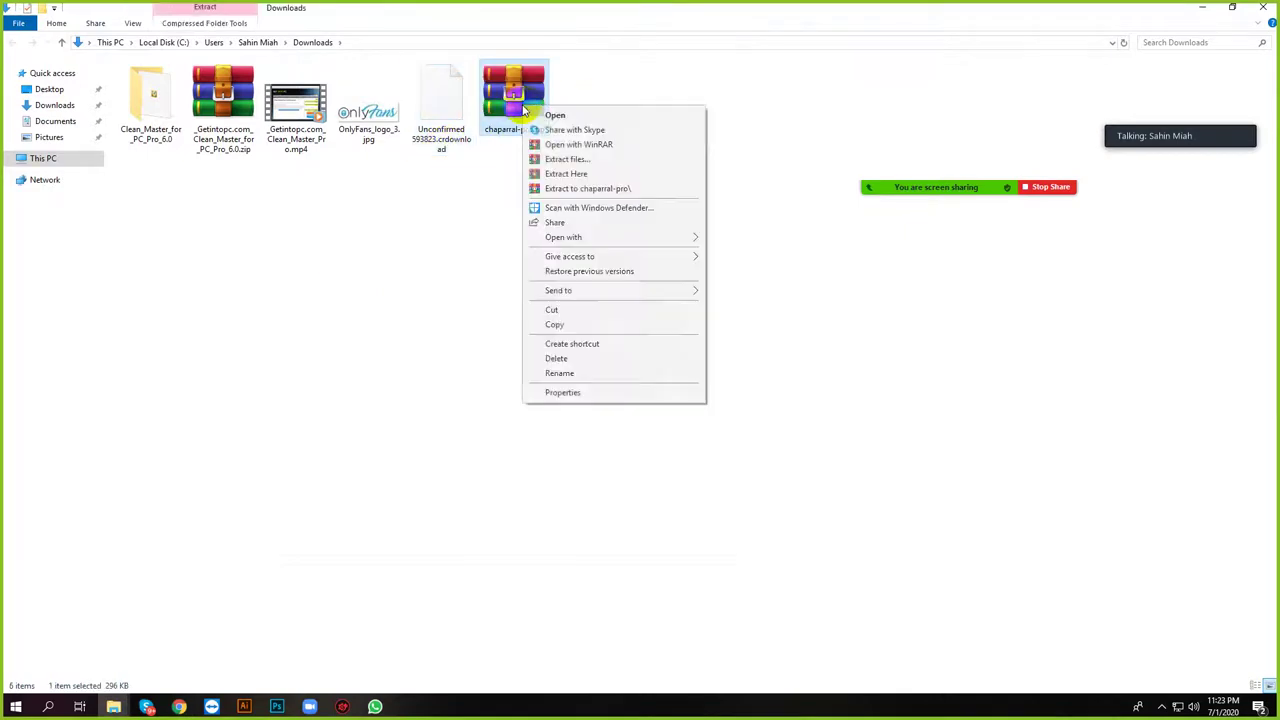
click(565, 175)
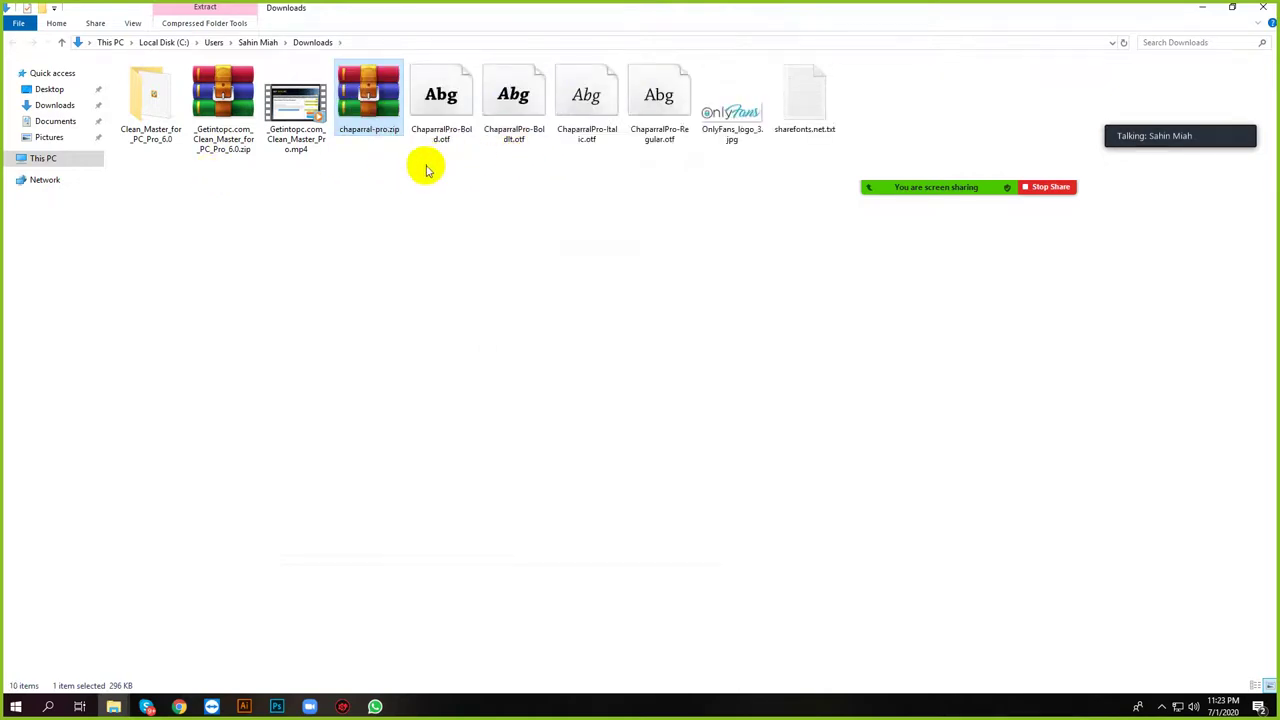
Step: Install the four ChaparralPro .otf fonts and check the result in Illustrator
drag(426, 168, 658, 88)
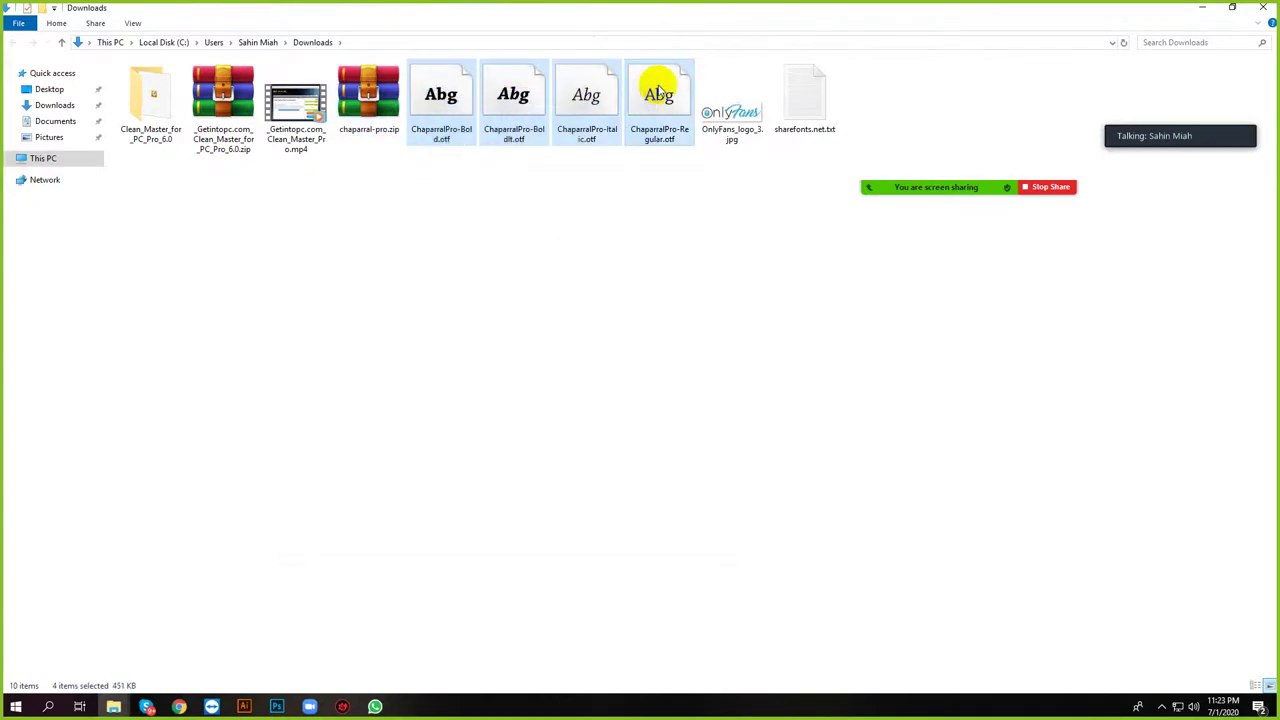
right_click(658, 92)
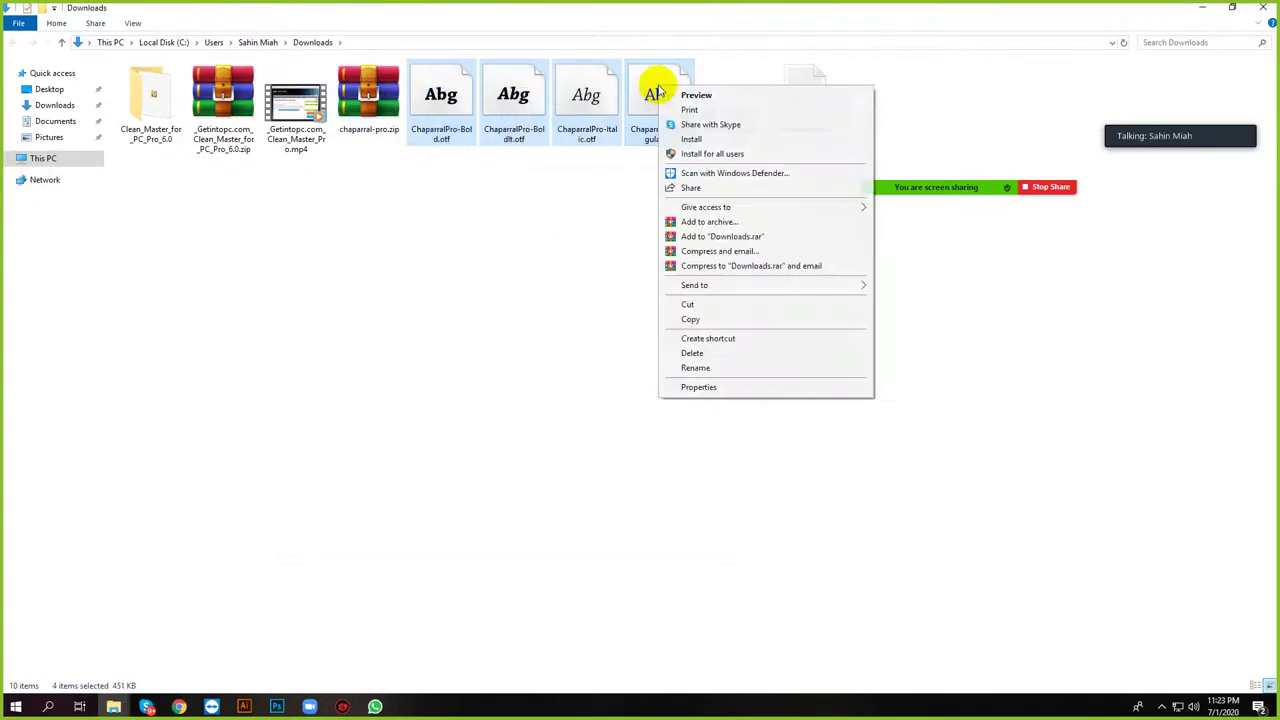
click(684, 139)
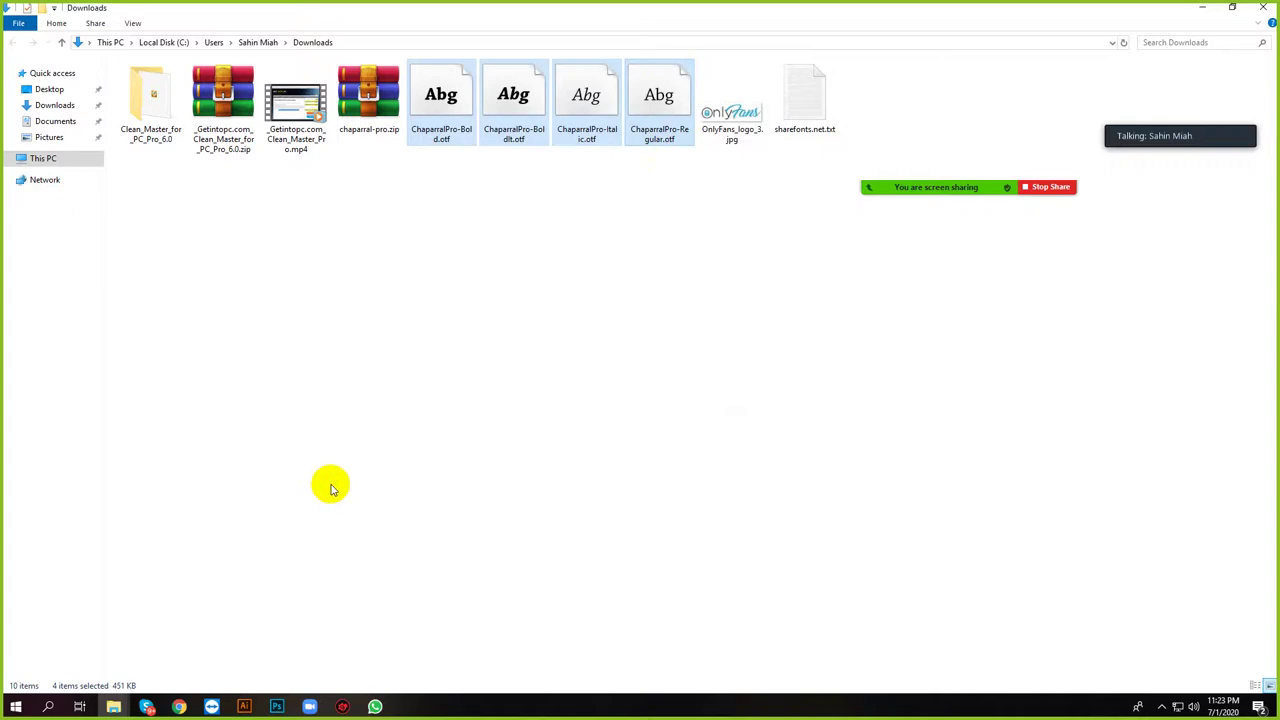
click(244, 707)
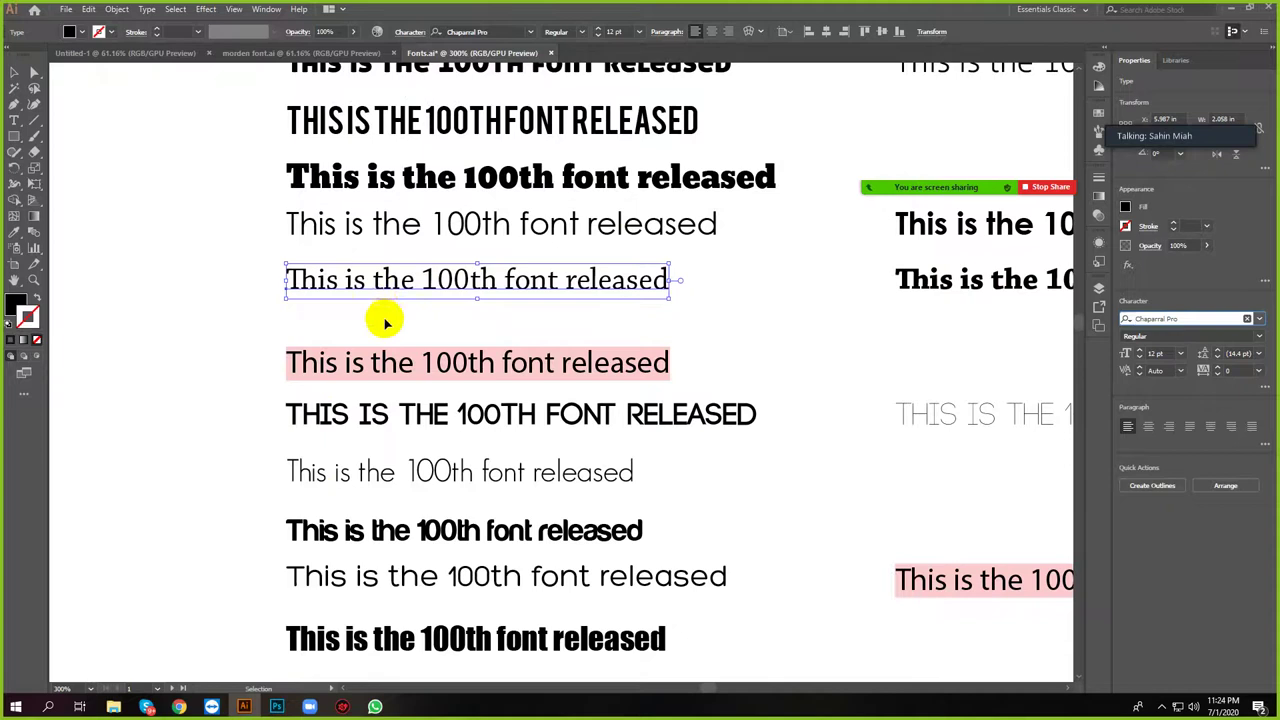
Step: Deselect the Chaparral Pro sample and pan to the pink Candlescript 'Lorem ipsum' script
click(384, 320)
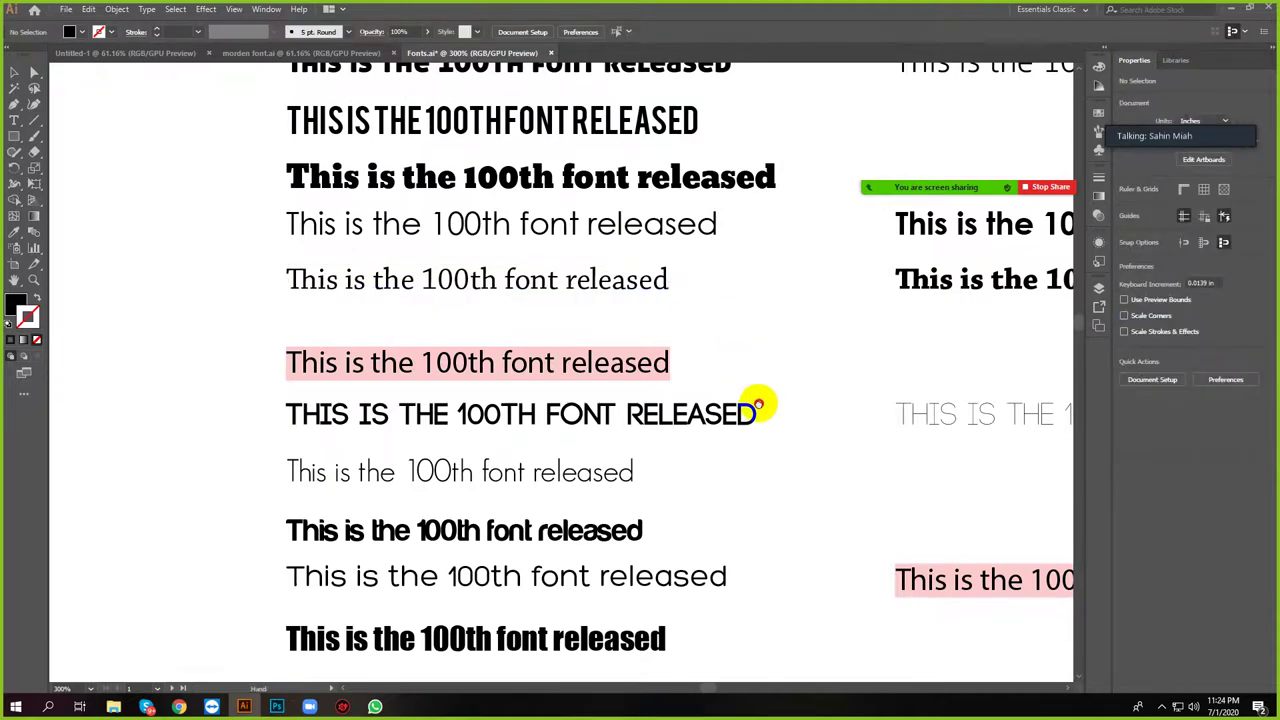
drag(758, 405, 153, 403)
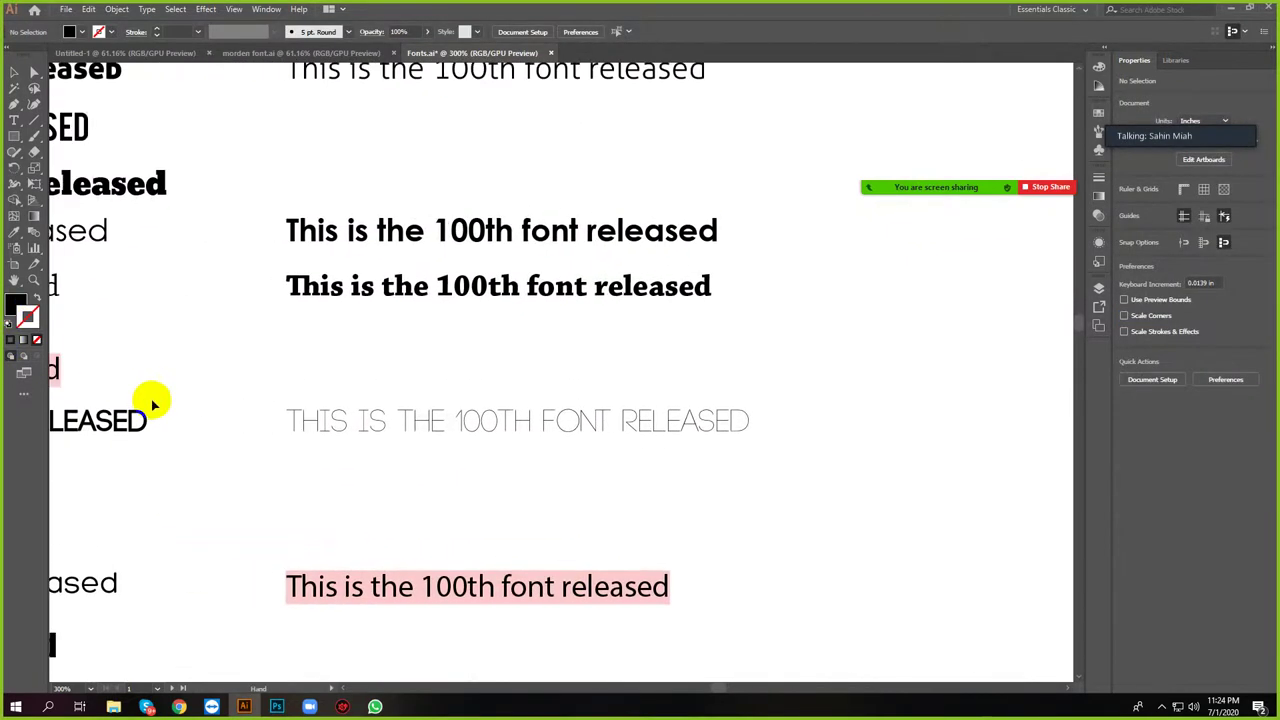
mouse_move(394, 369)
mouse_down()
mouse_move(623, 560)
mouse_move(608, 357)
mouse_up()
scroll(589, 394, down, 2)
scroll(575, 455, down, 3)
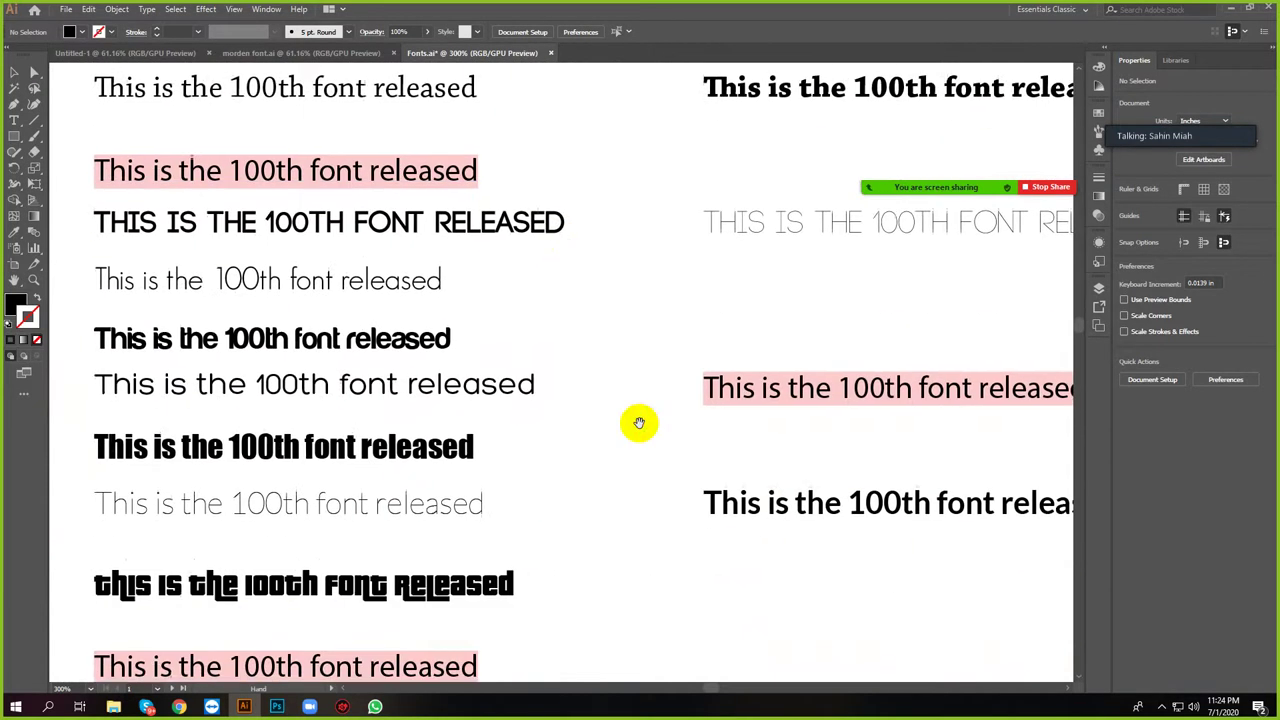
scroll(637, 423, down, 1)
scroll(786, 497, down, 4)
drag(837, 634, 710, 275)
drag(860, 600, 651, 170)
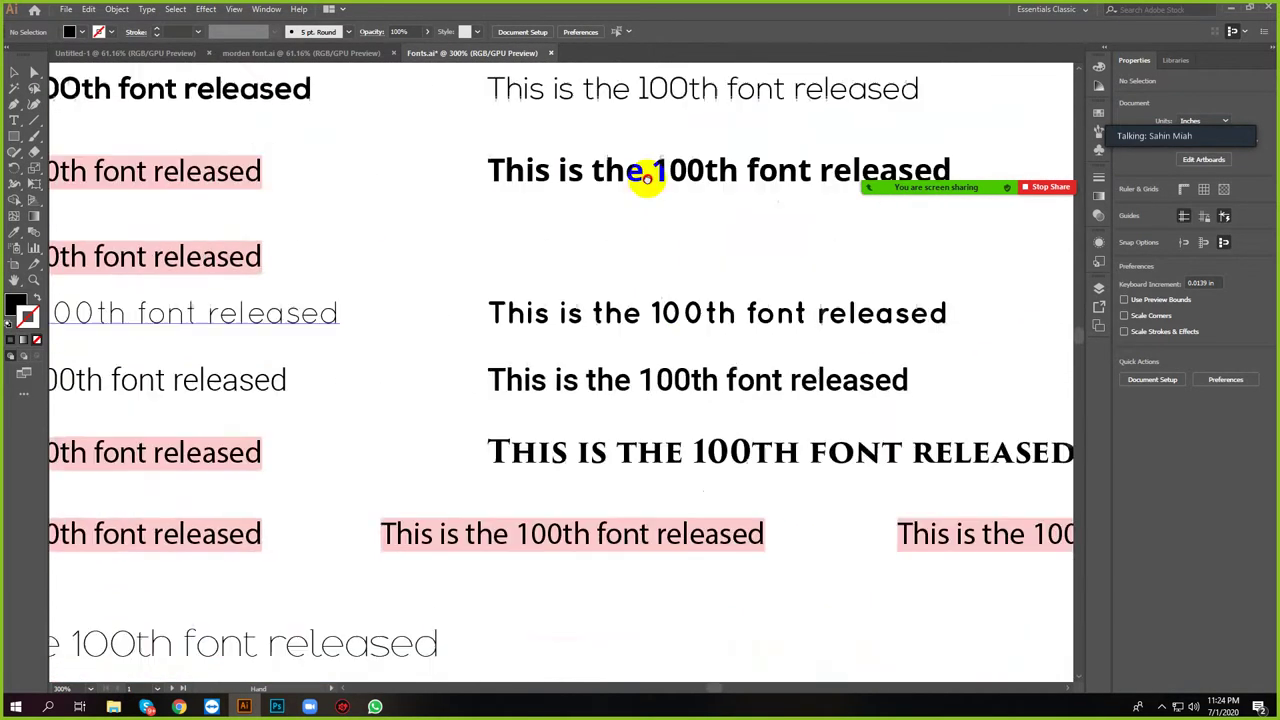
scroll(666, 416, down, 4)
drag(780, 597, 714, 420)
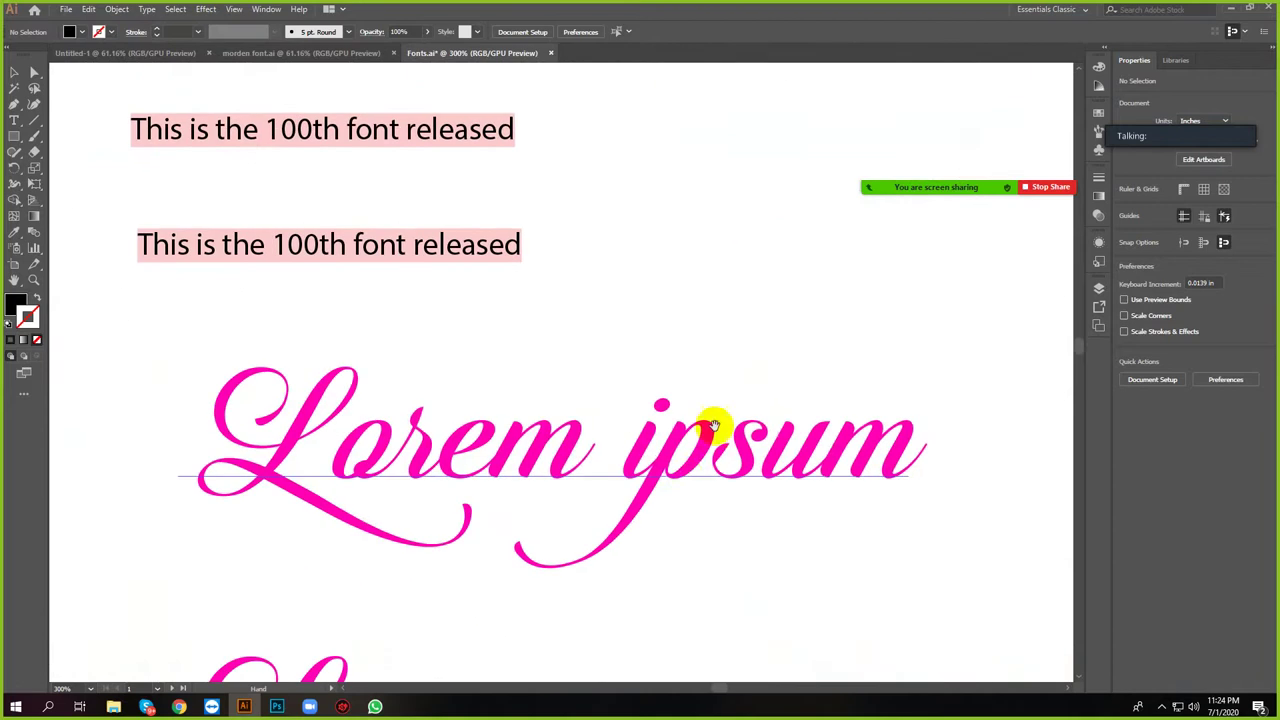
Step: Pan to the Beauty and Spa logo and drag its group up and to the left
click(686, 478)
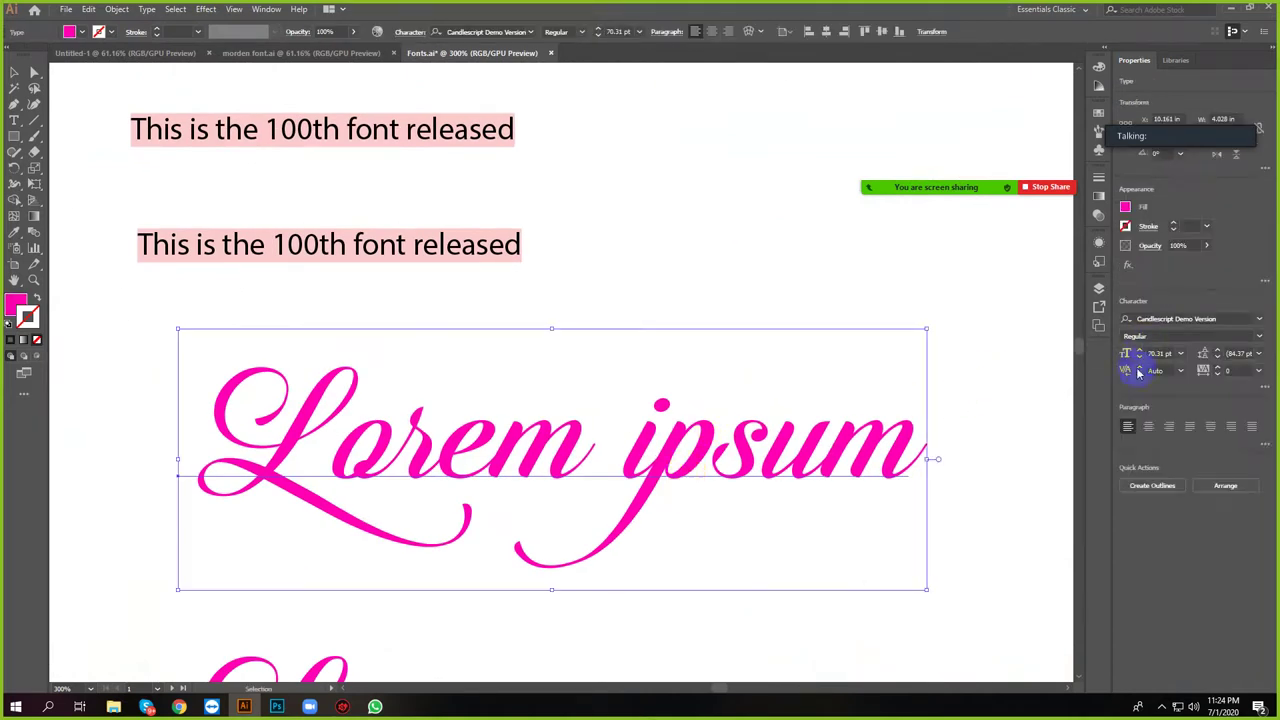
drag(426, 554, 534, 340)
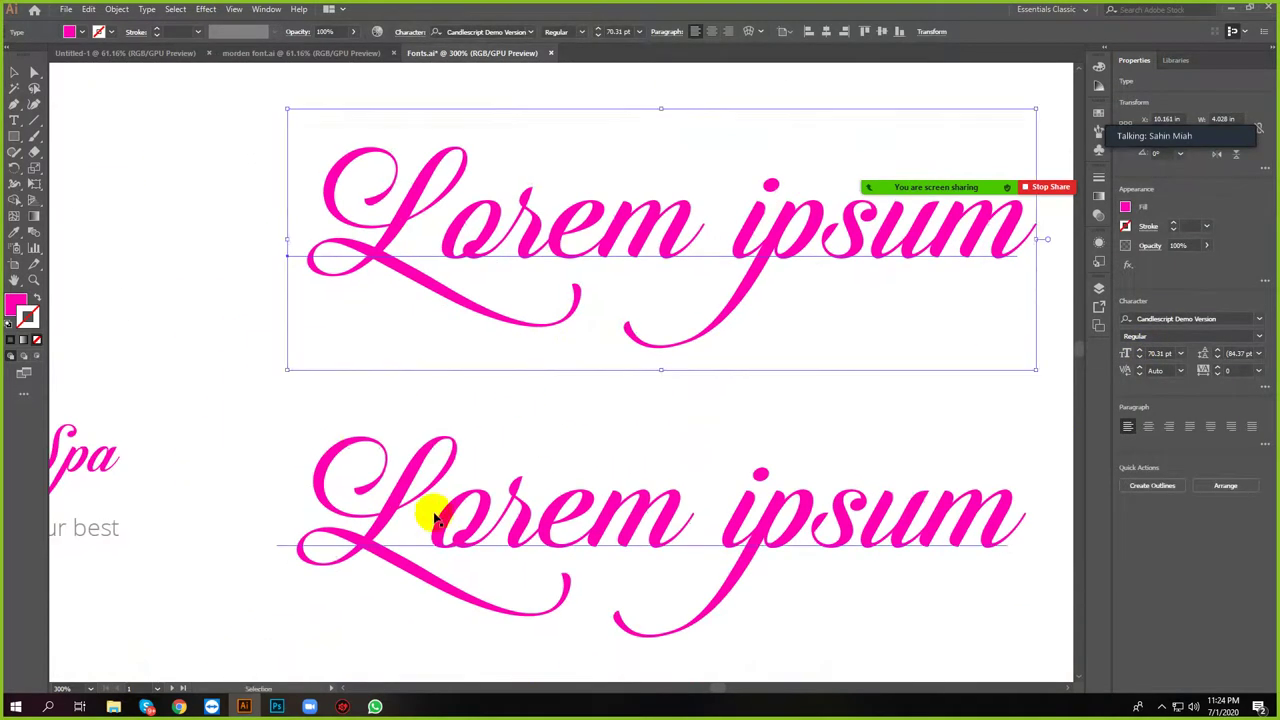
drag(263, 463, 811, 406)
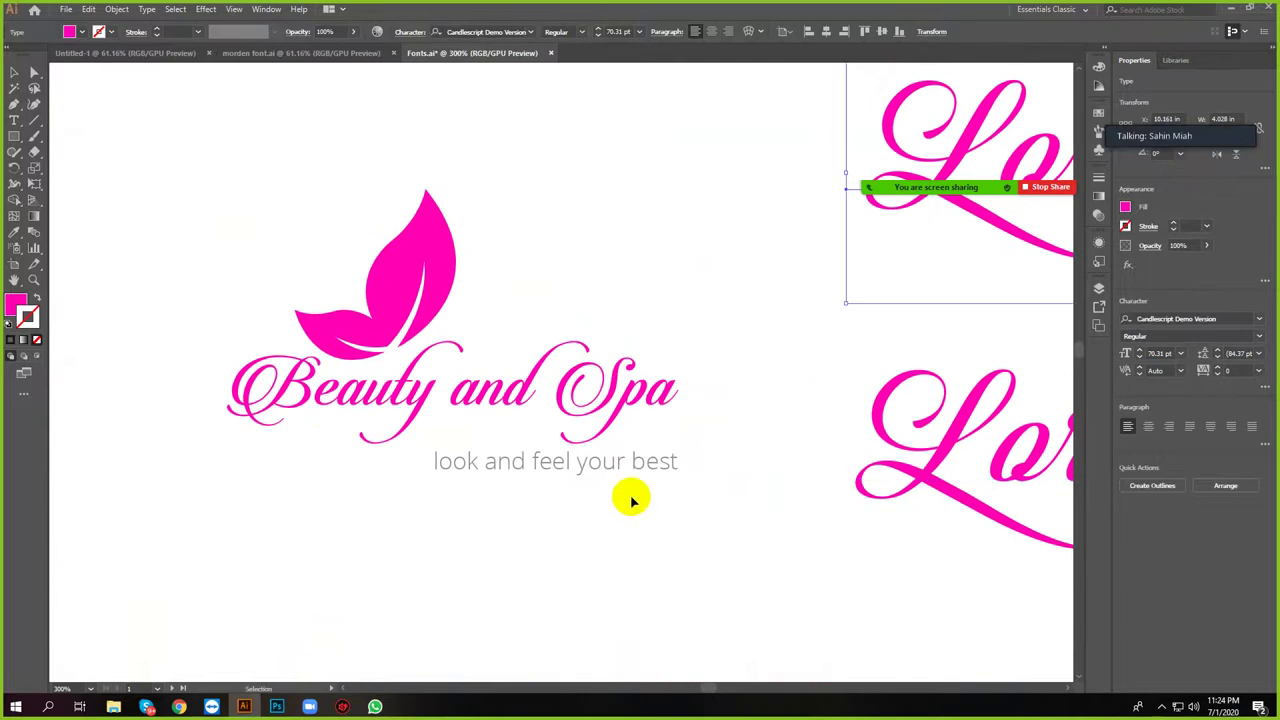
click(390, 556)
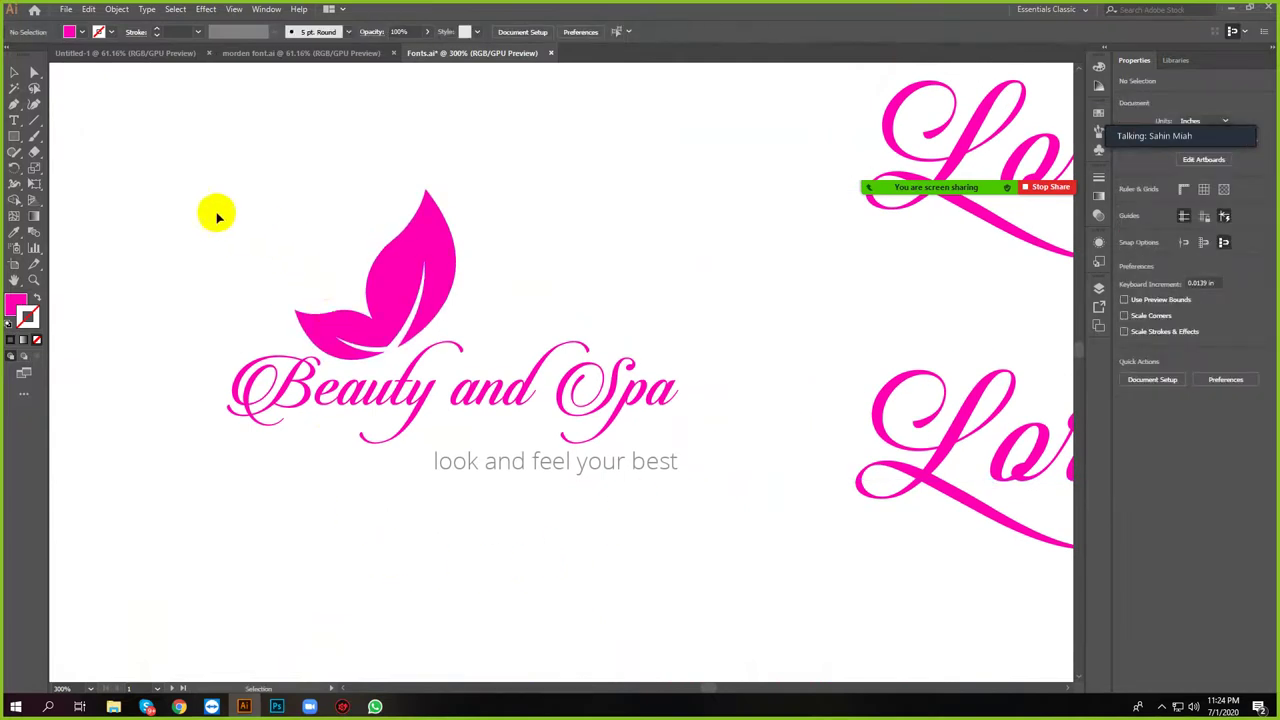
mouse_move(385, 303)
mouse_down()
mouse_move(677, 400)
mouse_move(597, 335)
mouse_move(579, 277)
mouse_up()
drag(223, 391, 269, 545)
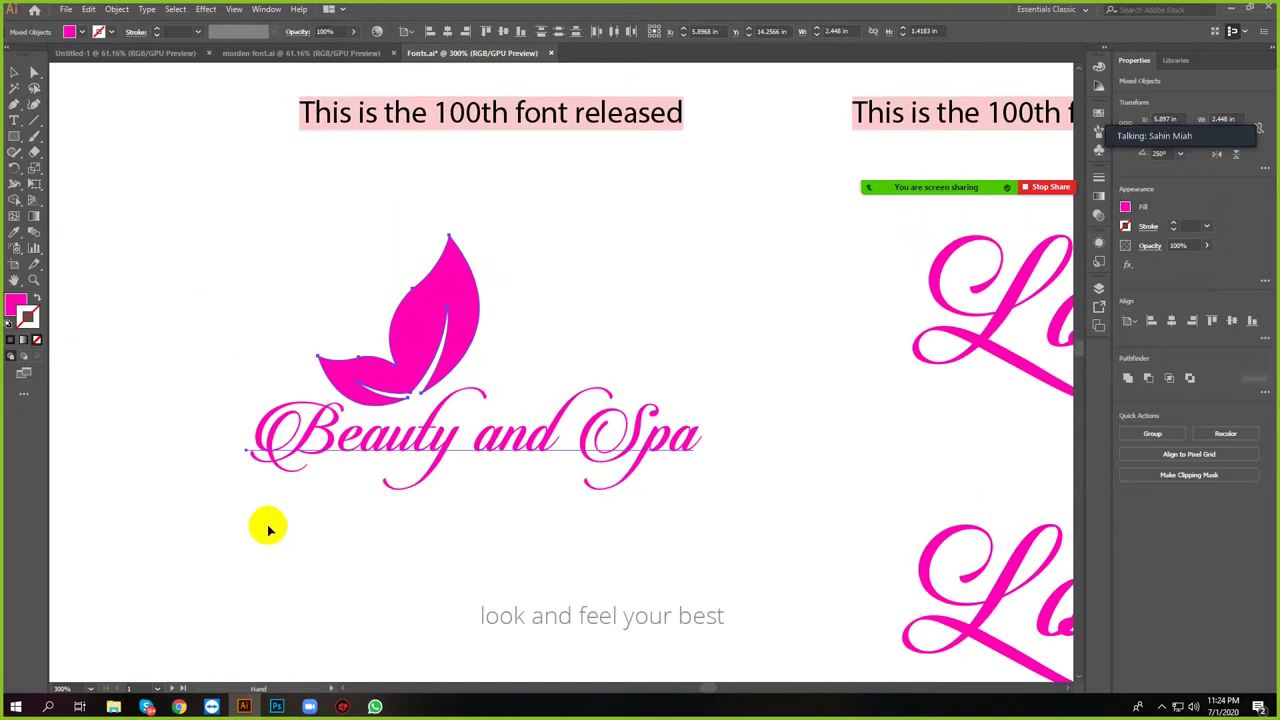
click(130, 305)
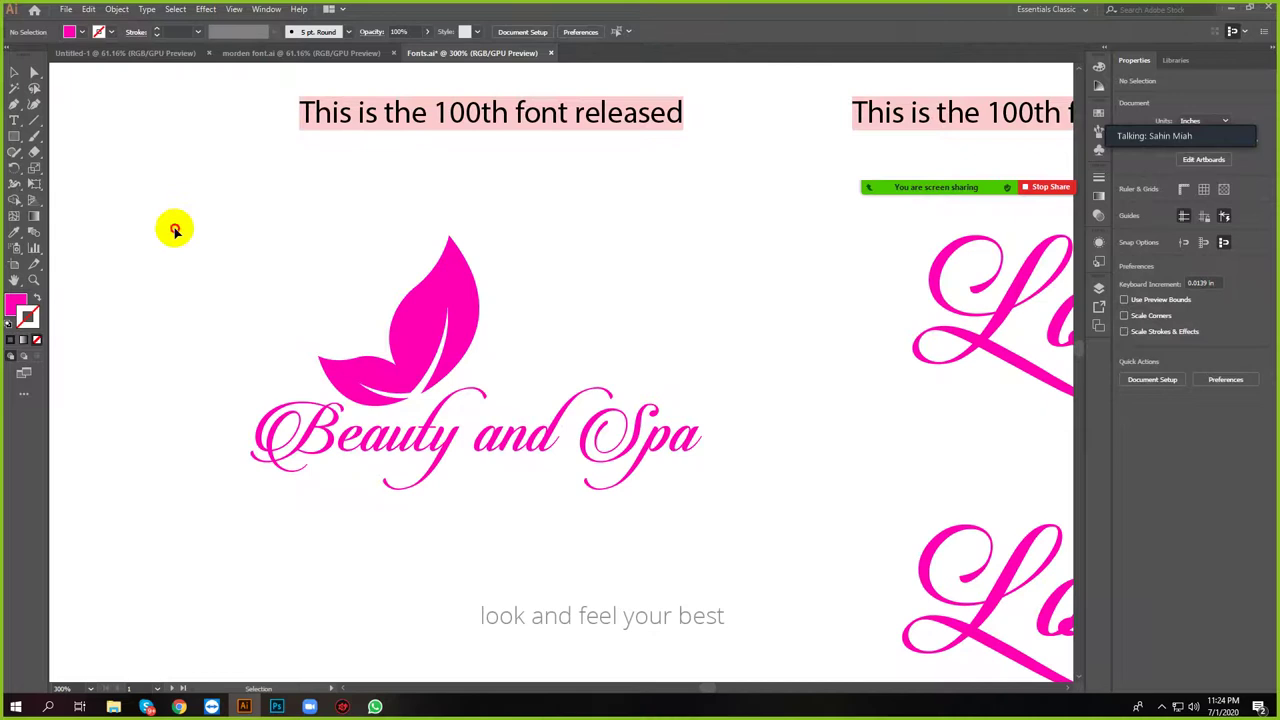
Step: Undo the move, shift the logo down toward the tagline, and select 'look and feel your best'
key(space)
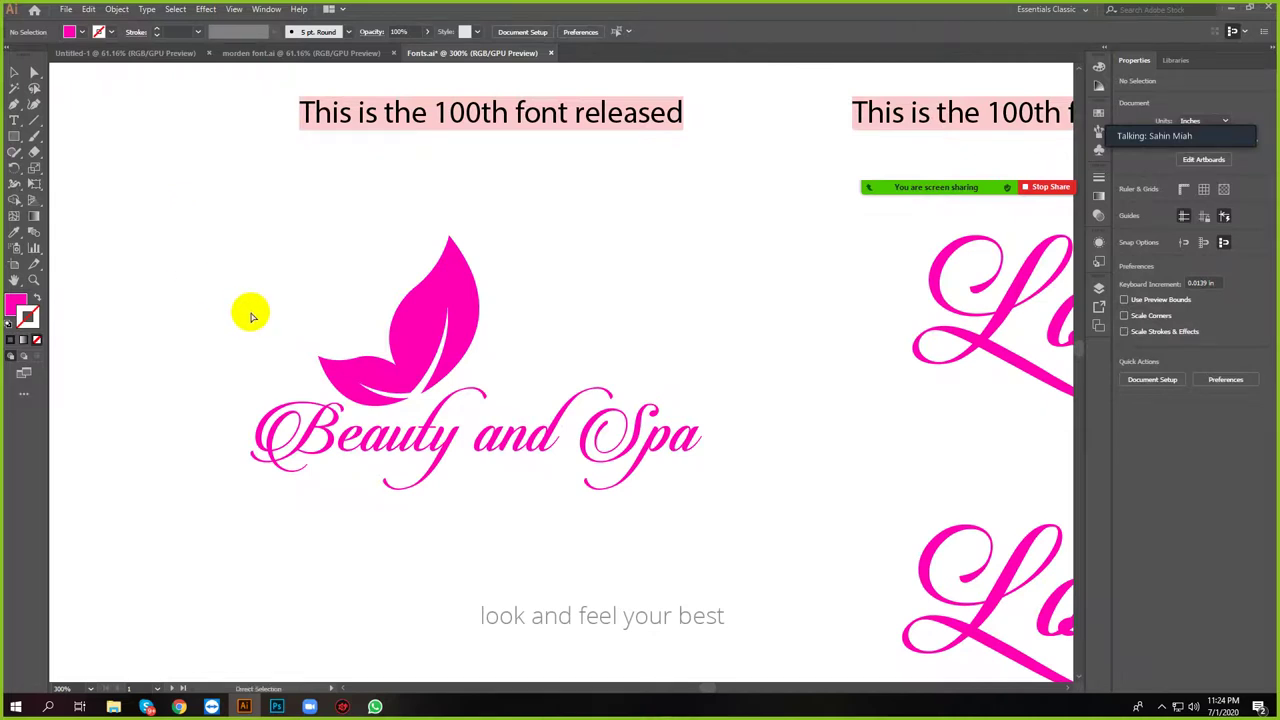
key(ctrl+z)
click(265, 626)
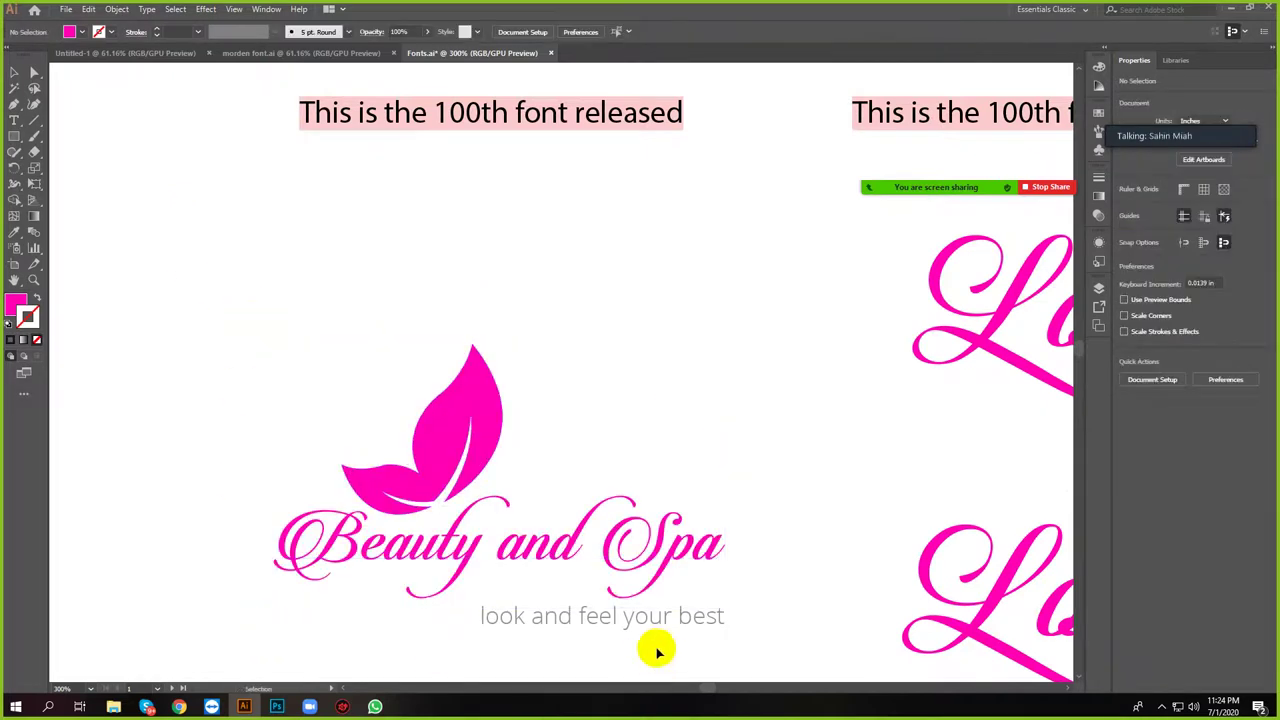
scroll(660, 654, down, 2)
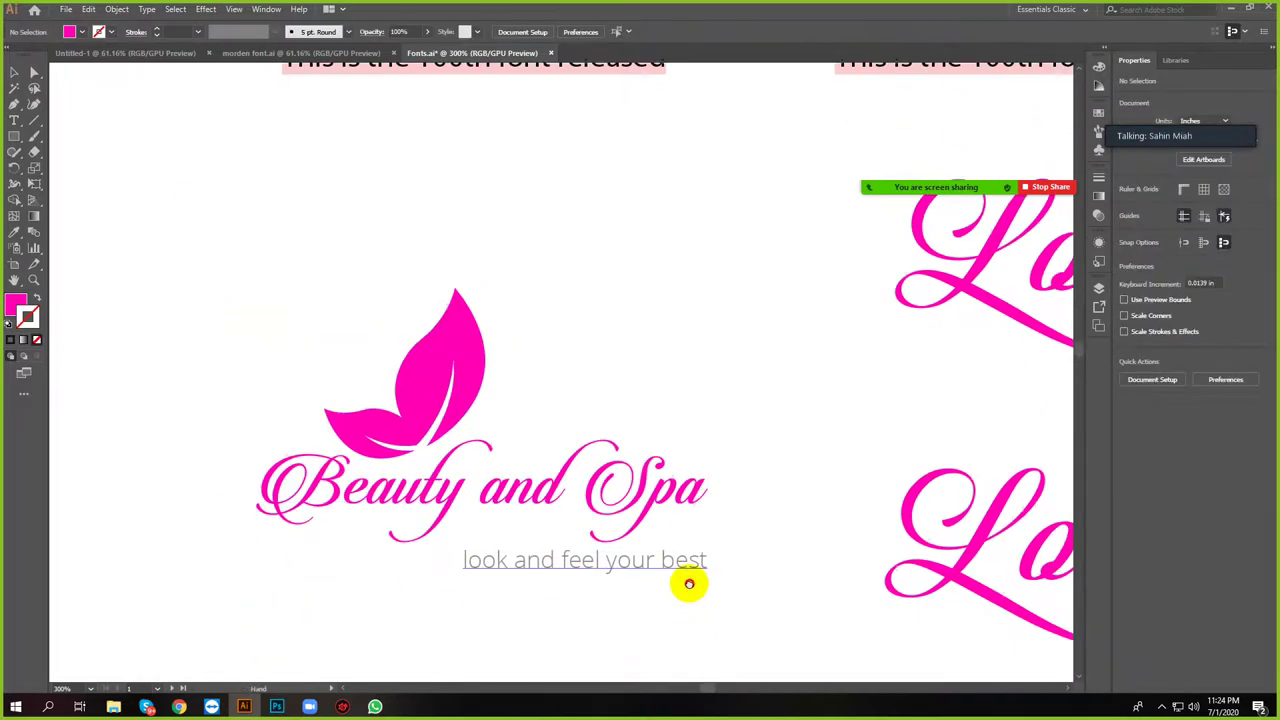
click(571, 538)
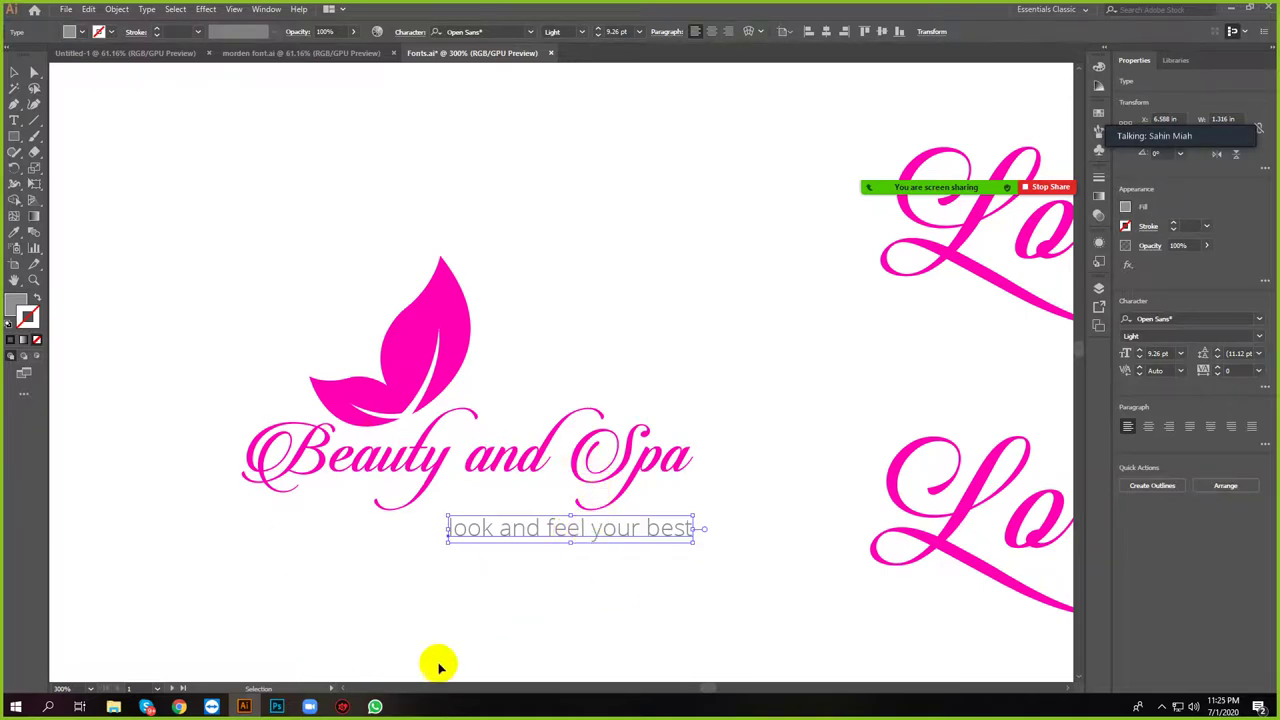
Step: Switch to Chrome and run a Google search for 'logo design' in a new tab
click(181, 707)
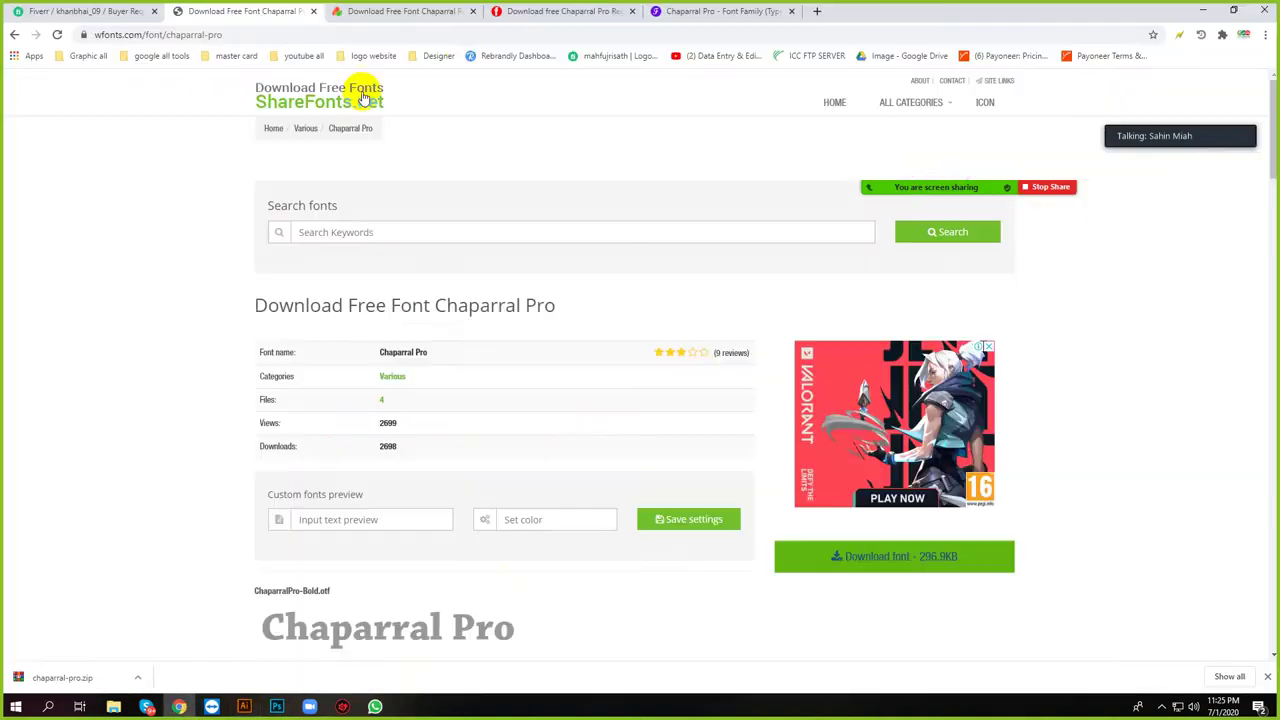
click(815, 12)
text(login.payoneer.com)
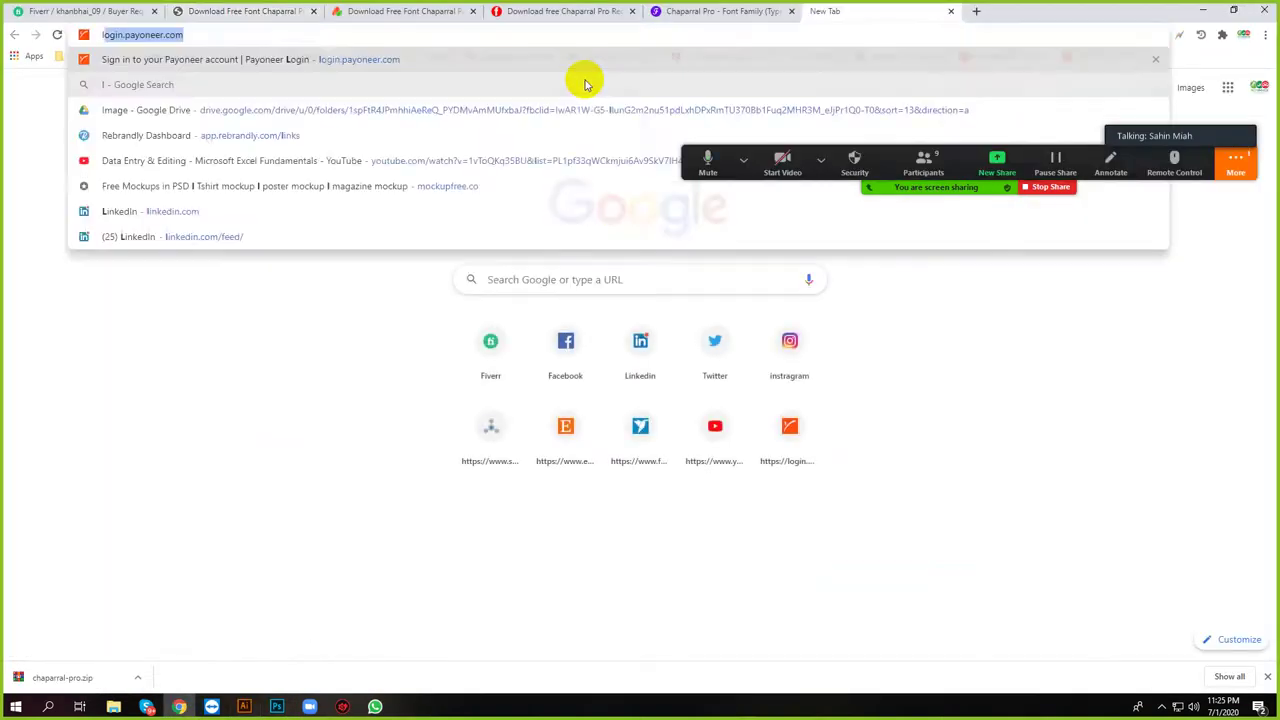
text(go)
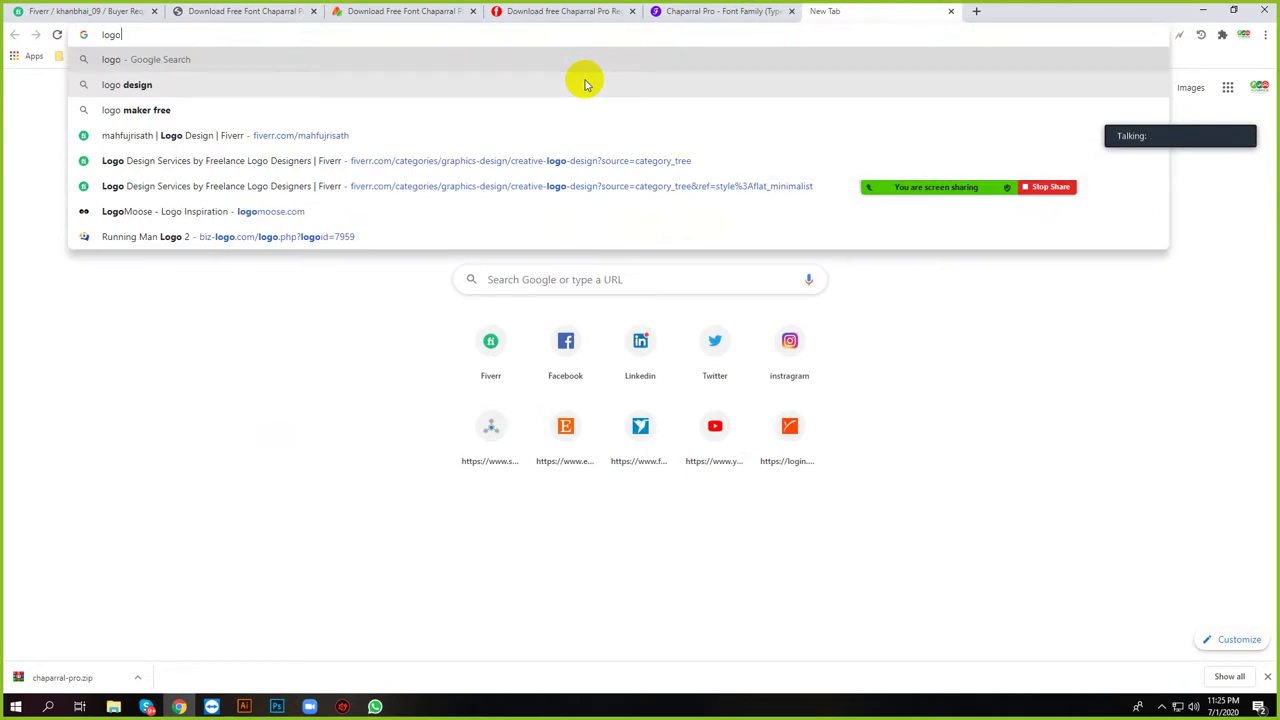
key(BackSpace)
key(BackSpace)
key(BackSpace)
text(lo)
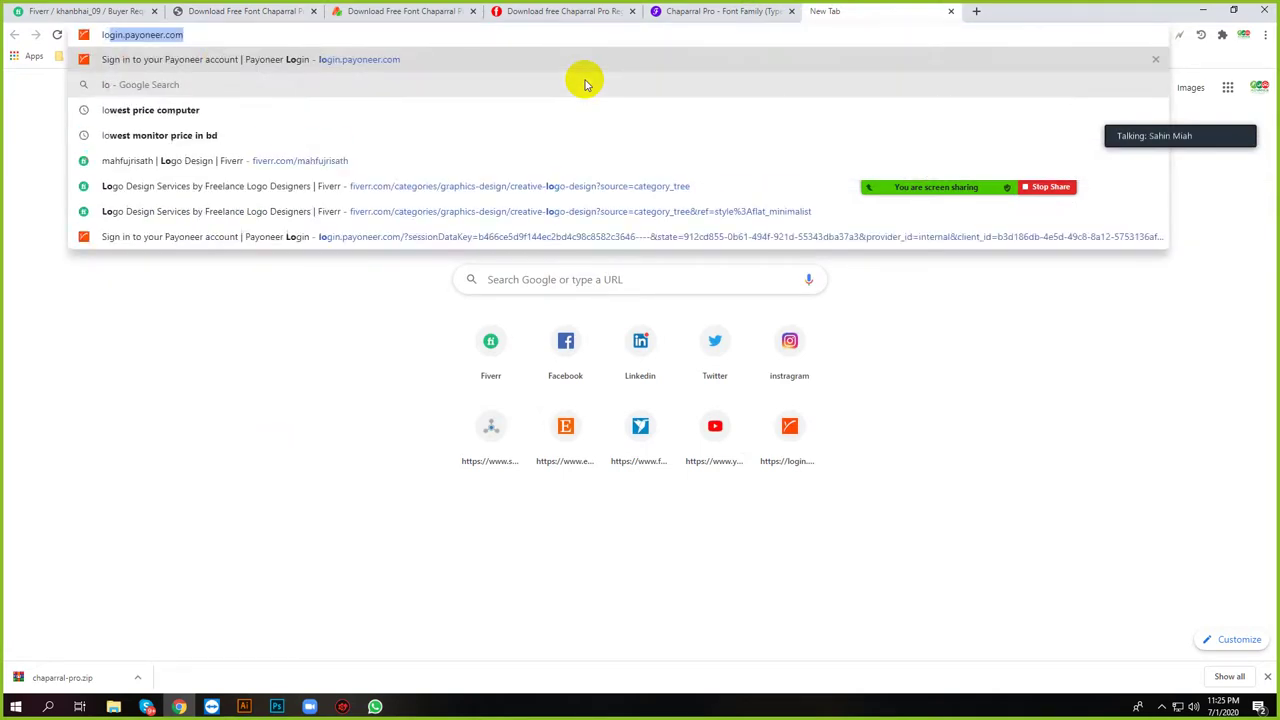
text(go de)
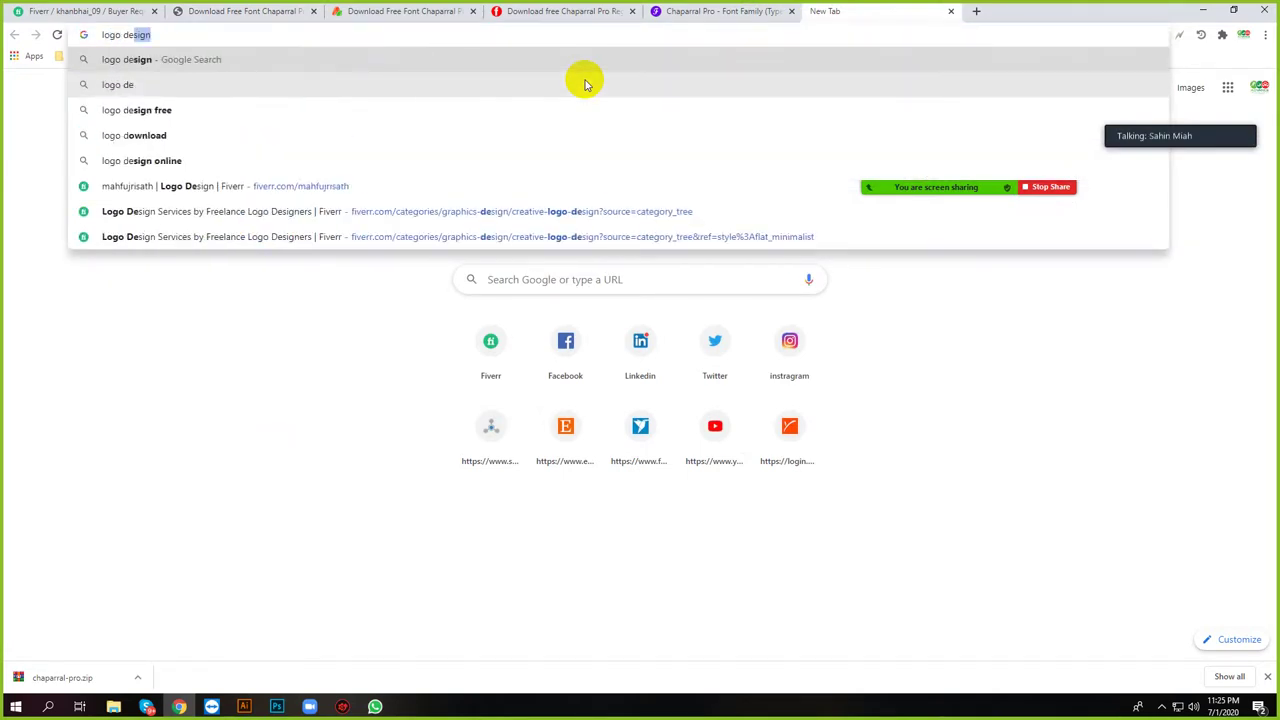
text(sign)
key(Return)
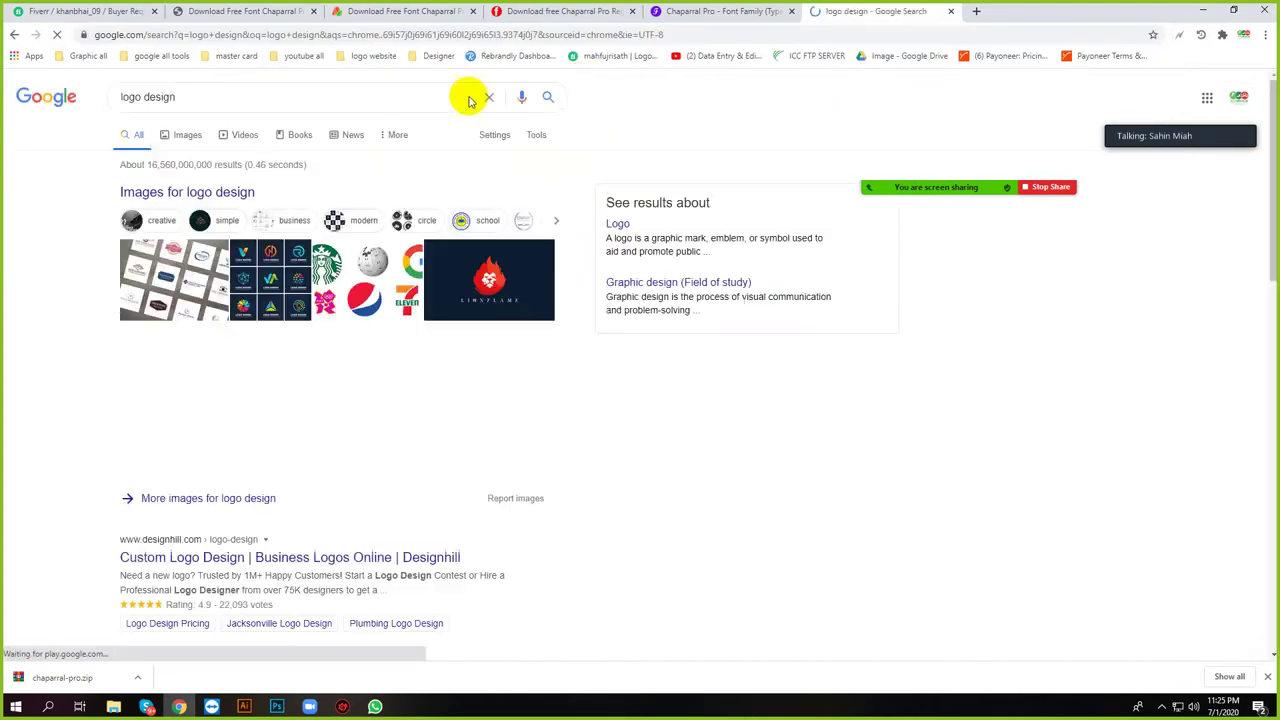
Step: Show image results for 'logo design' and close the four Chaparral font tabs
click(182, 136)
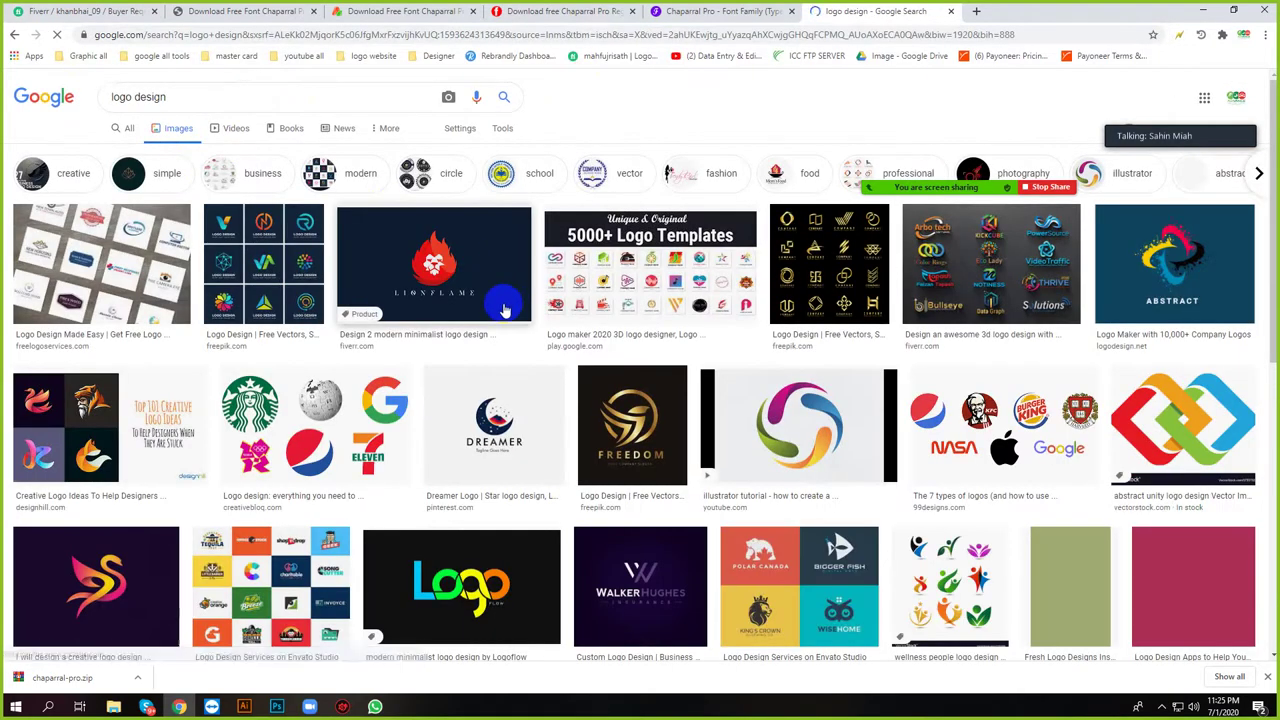
scroll(505, 311, down, 2)
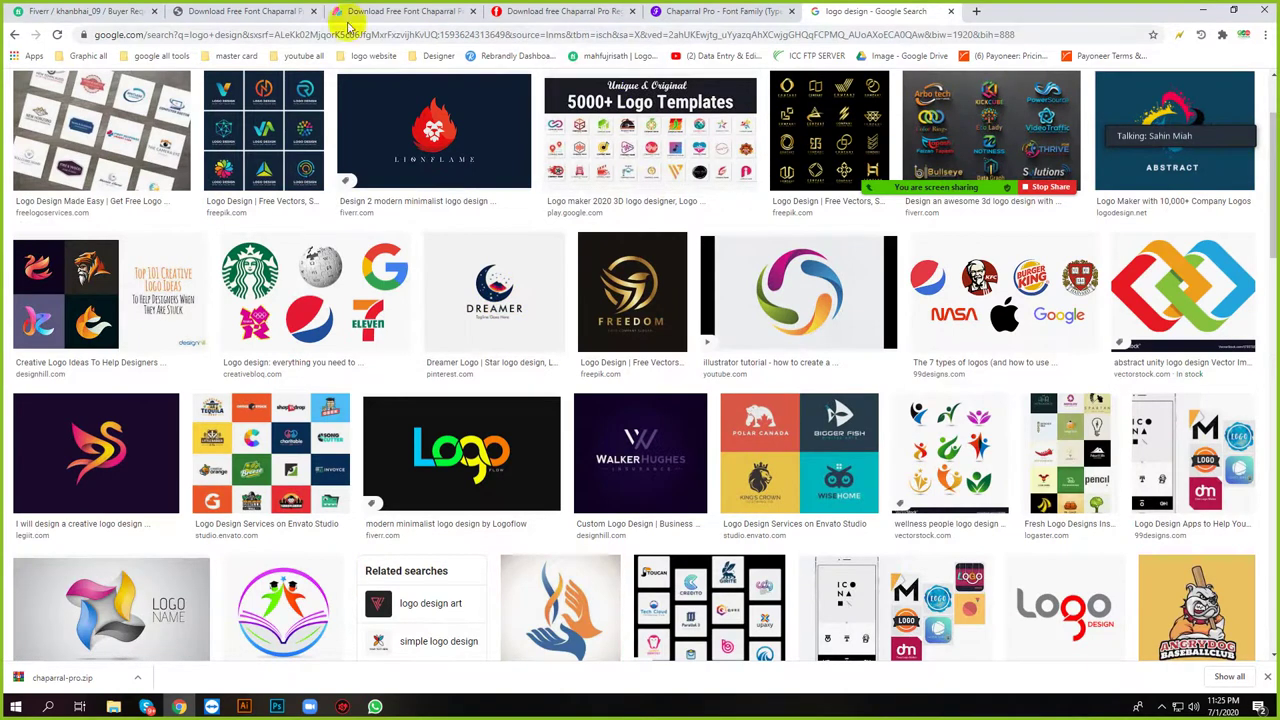
click(313, 11)
click(313, 11)
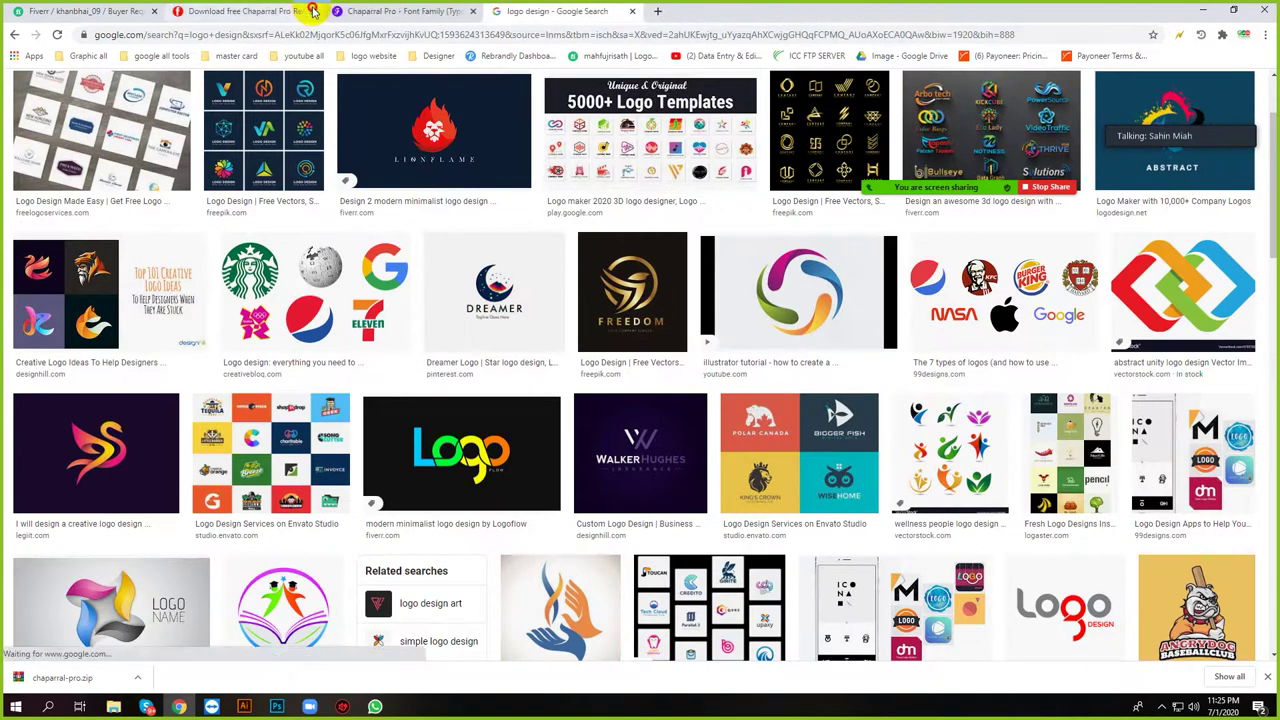
click(313, 11)
click(313, 11)
scroll(452, 368, up, 2)
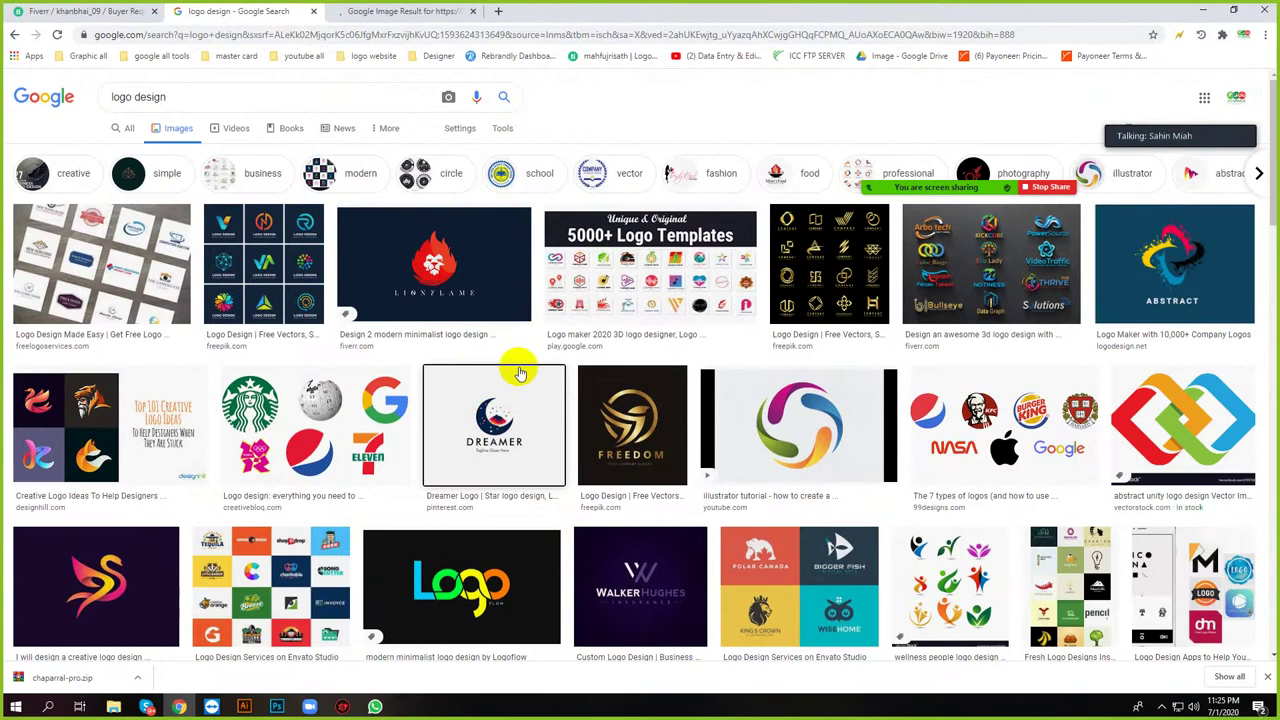
Step: Open three logo image results, including Mount Design, in background tabs
scroll(517, 366, down, 3)
scroll(517, 366, down, 1)
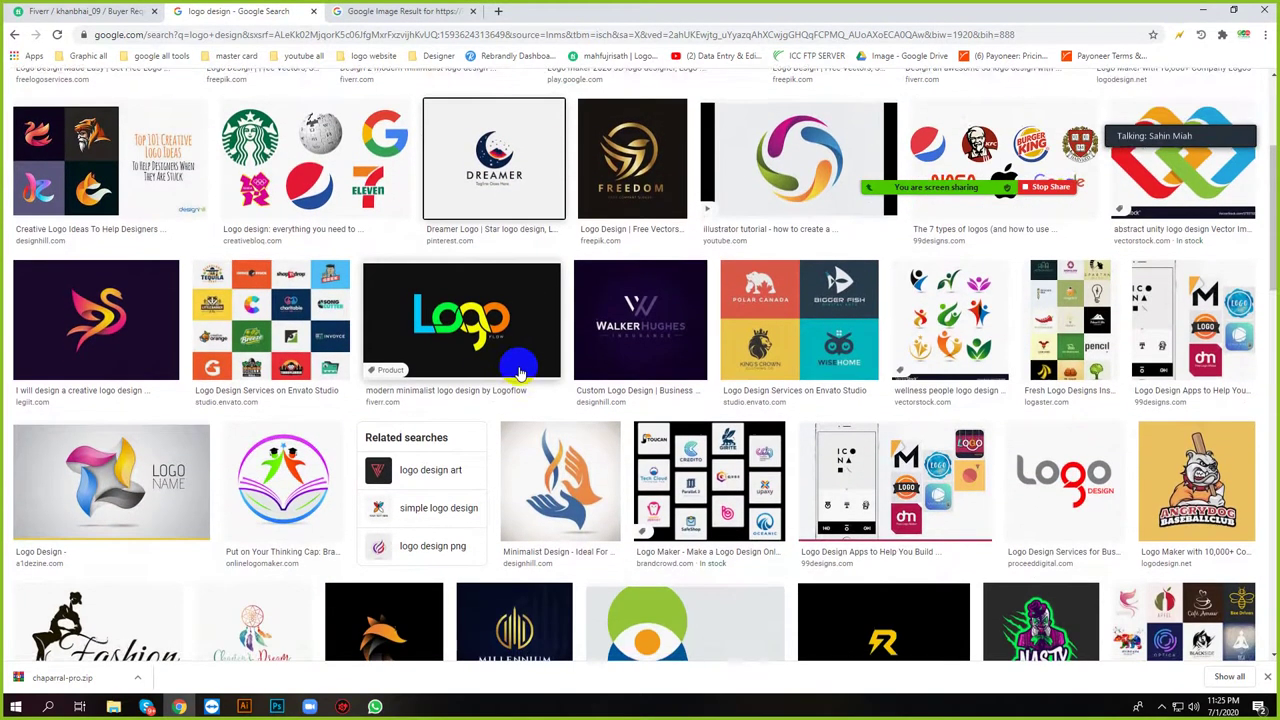
scroll(517, 364, down, 2)
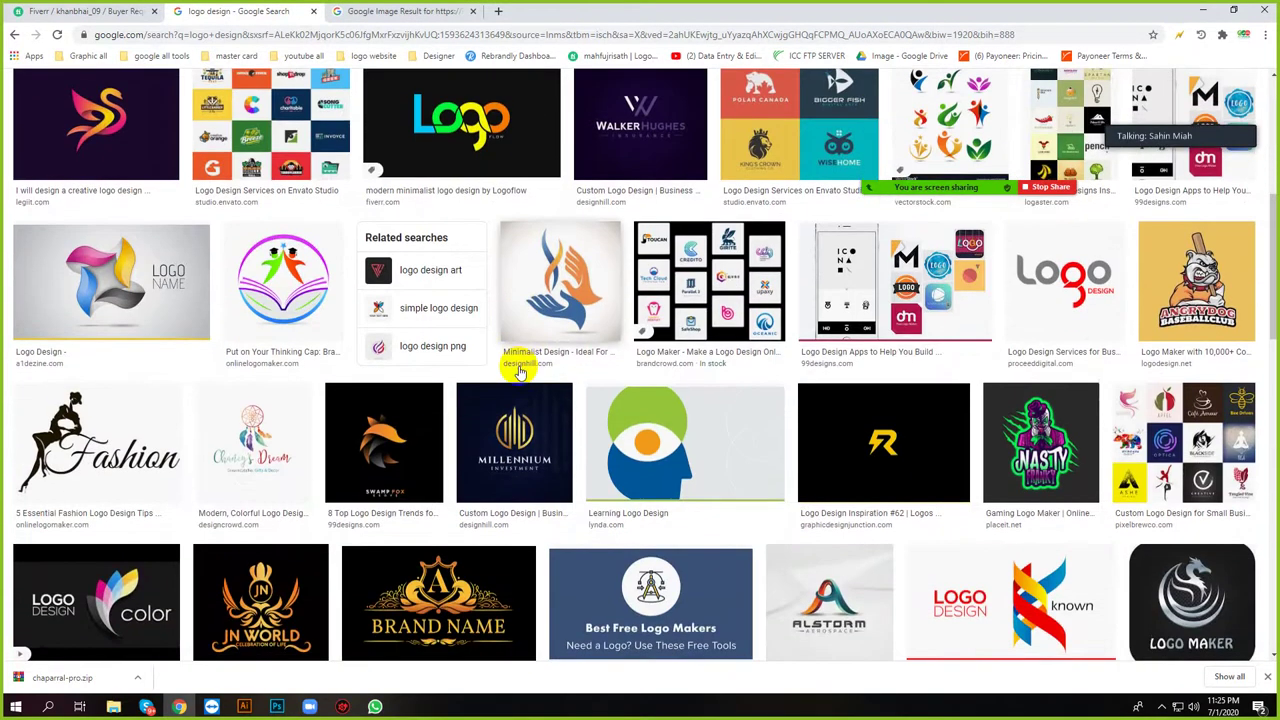
middle_click(258, 425)
scroll(496, 412, down, 3)
middle_click(497, 418)
scroll(497, 418, down, 1)
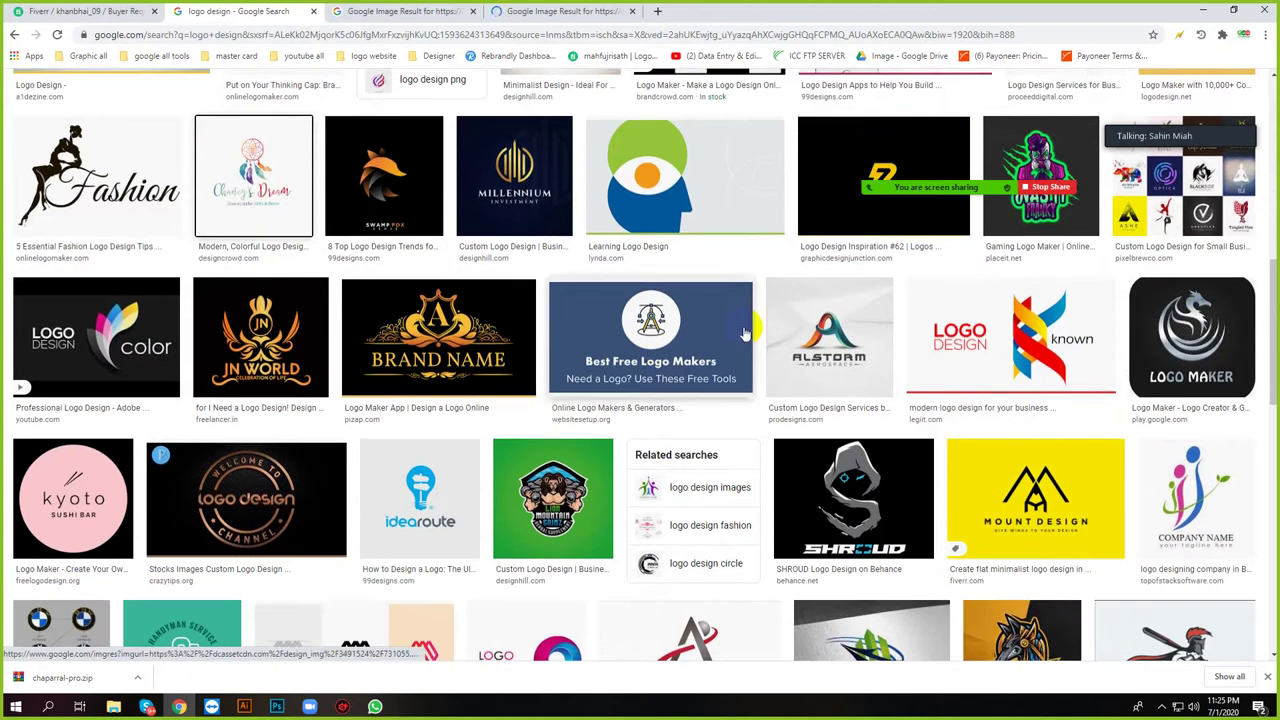
scroll(455, 443, down, 3)
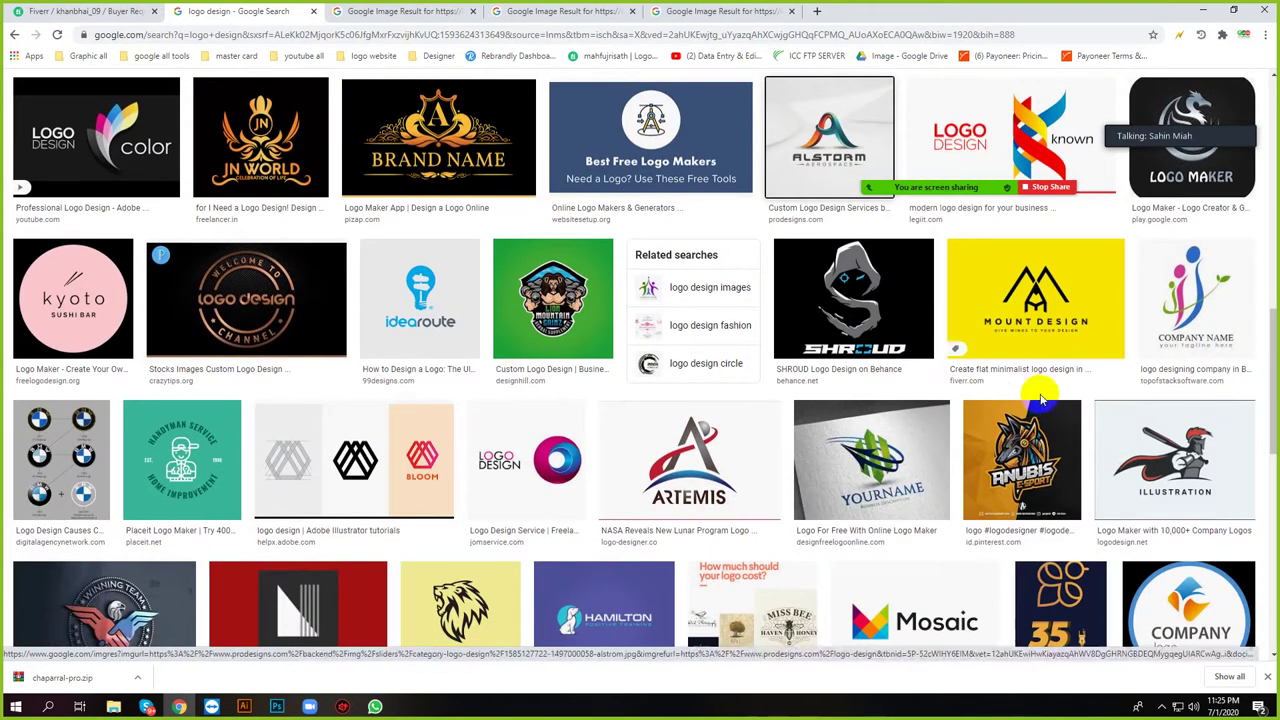
middle_click(1030, 300)
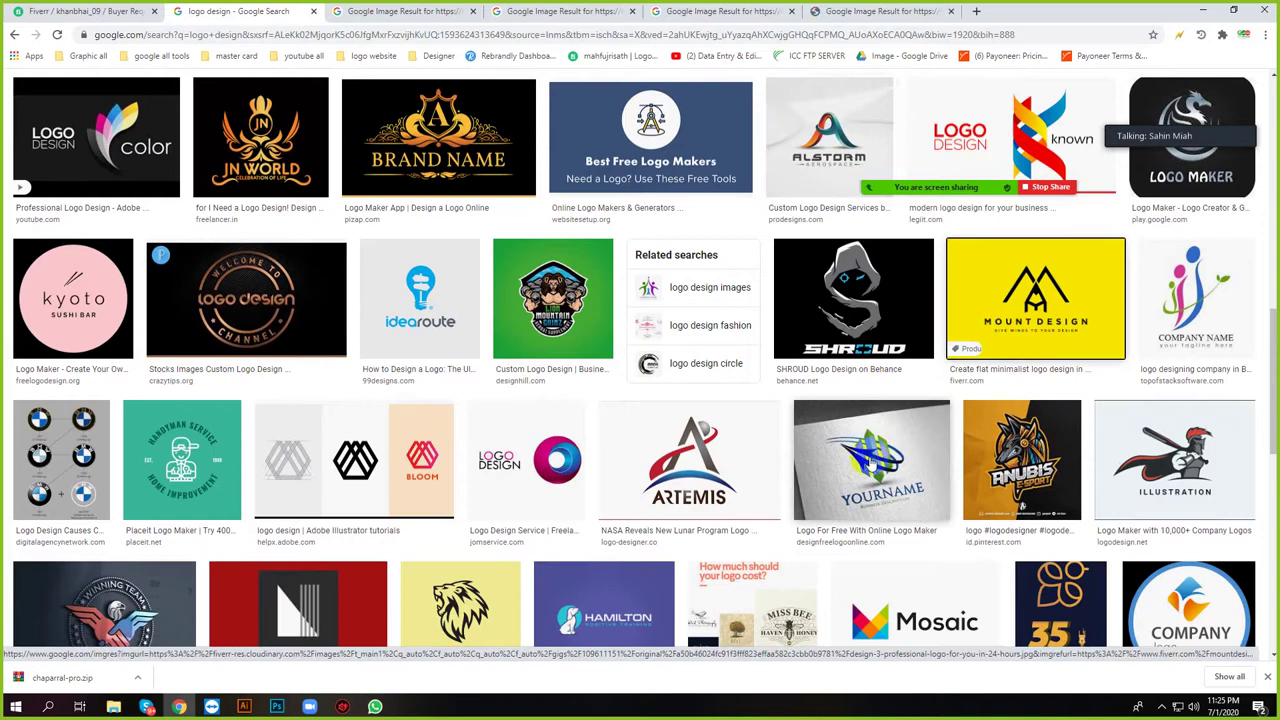
Step: Open the Hamilton logo and the professional logo designers image in new tabs
scroll(880, 455, down, 2)
scroll(840, 467, down, 1)
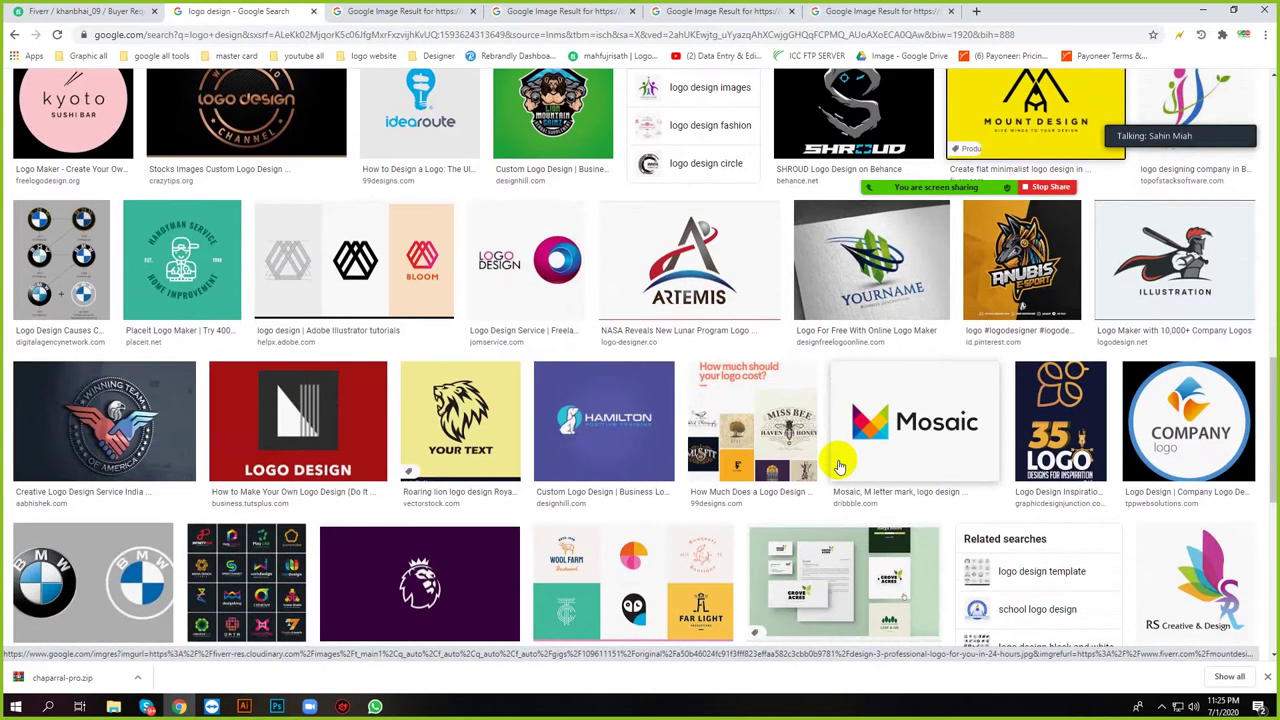
scroll(840, 467, down, 1)
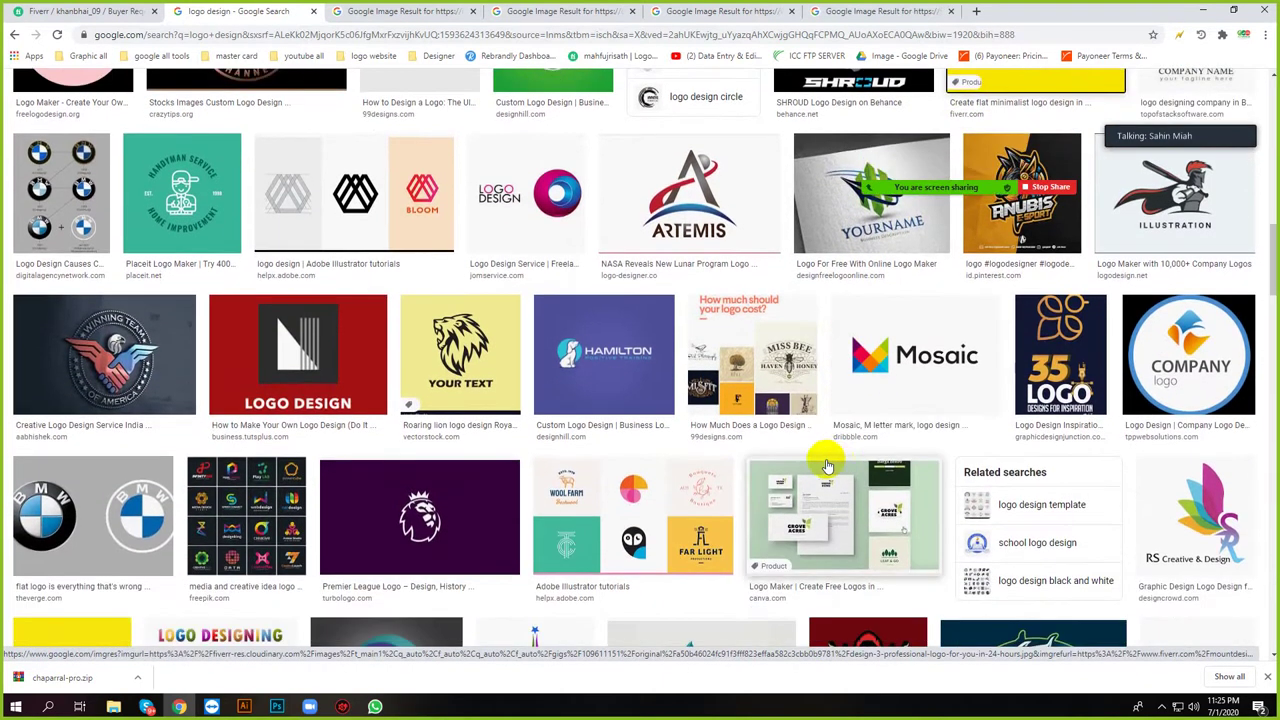
scroll(826, 466, down, 2)
middle_click(611, 258)
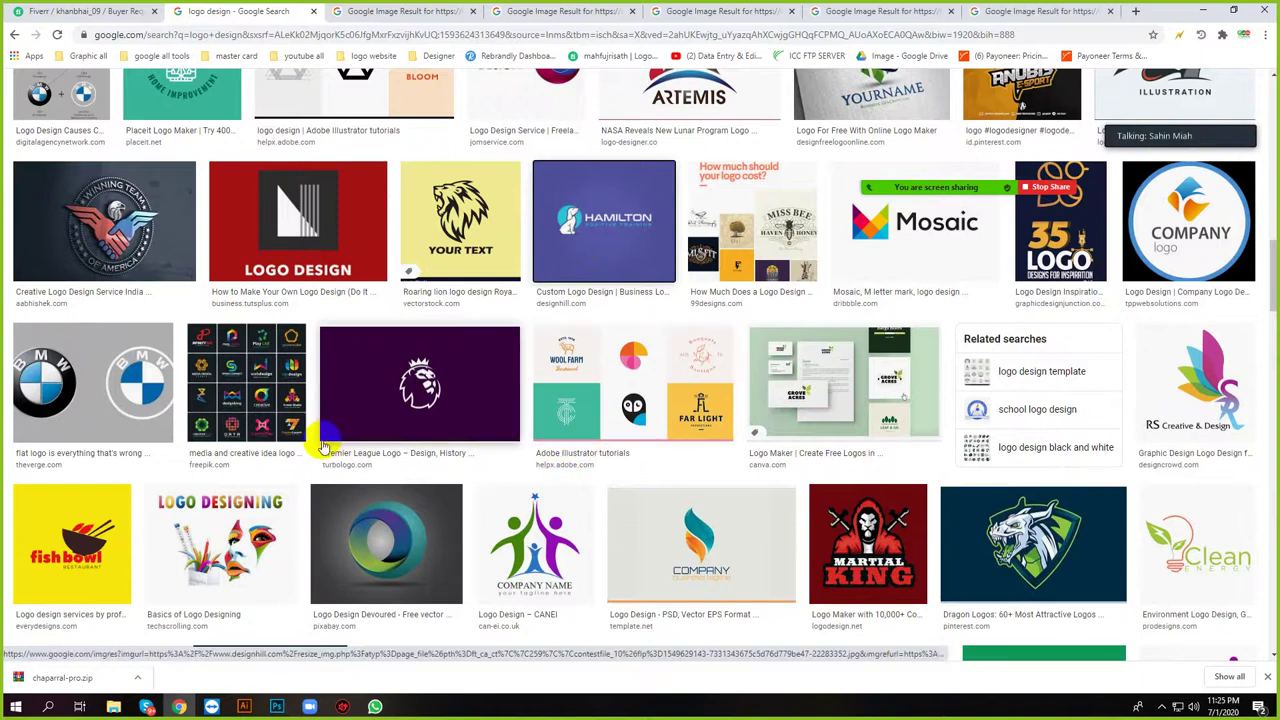
scroll(318, 440, down, 1)
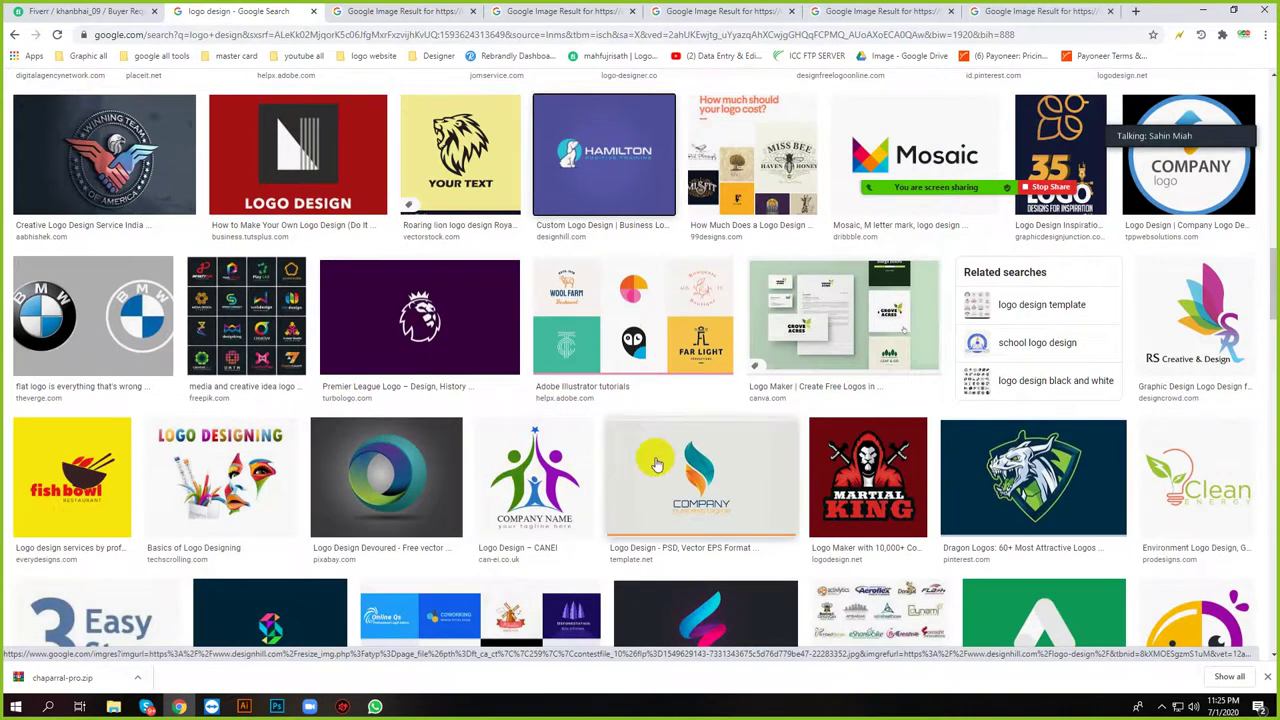
scroll(655, 464, down, 2)
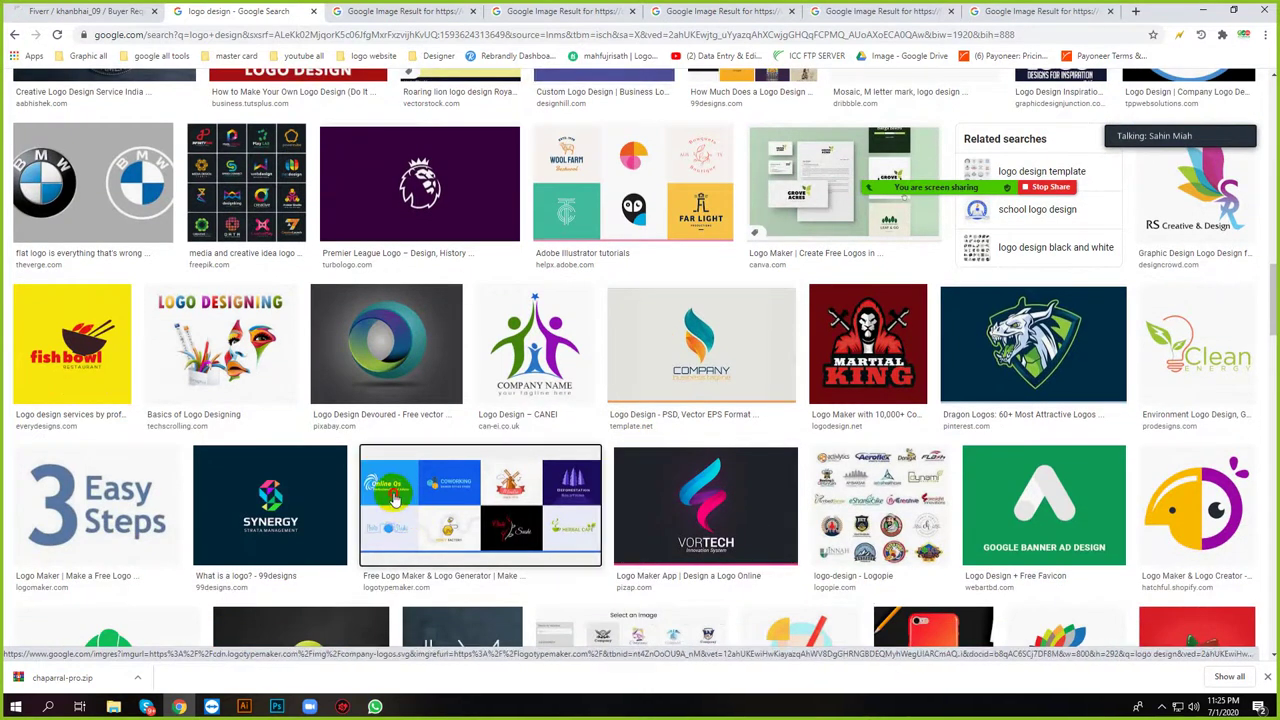
scroll(712, 537, down, 3)
scroll(712, 537, down, 3)
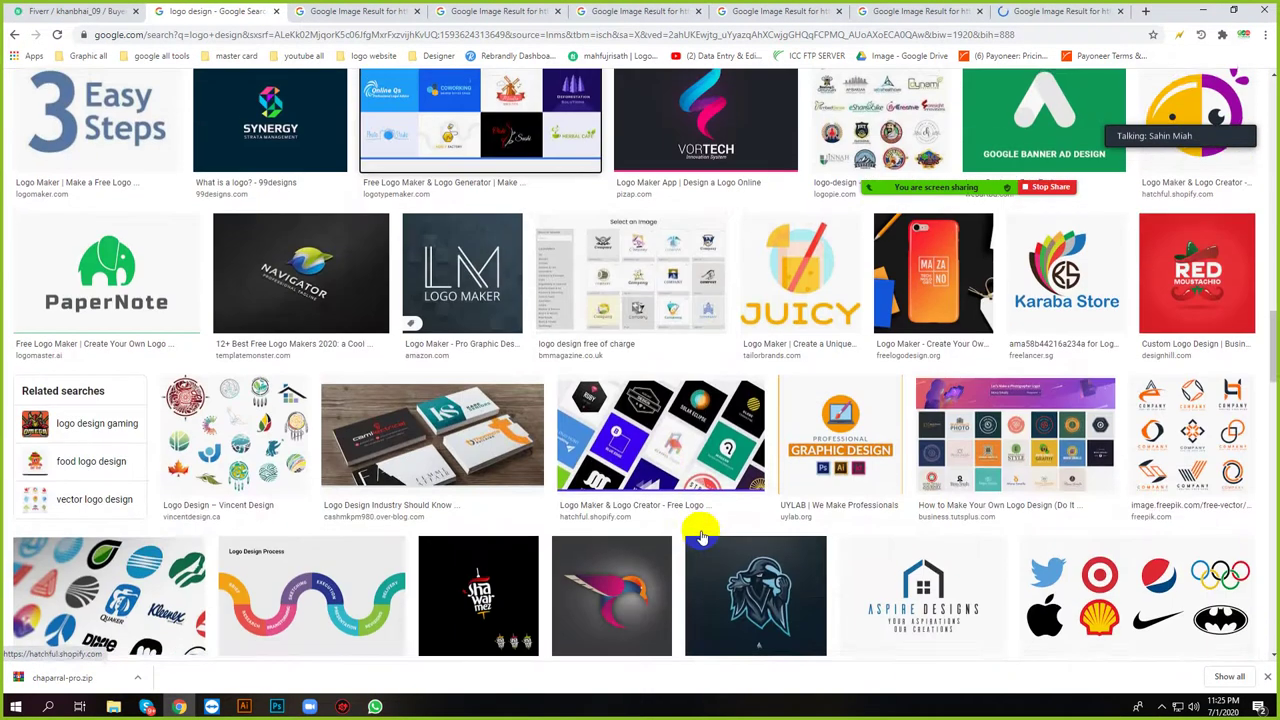
scroll(700, 523, down, 3)
scroll(700, 530, down, 3)
scroll(700, 535, down, 2)
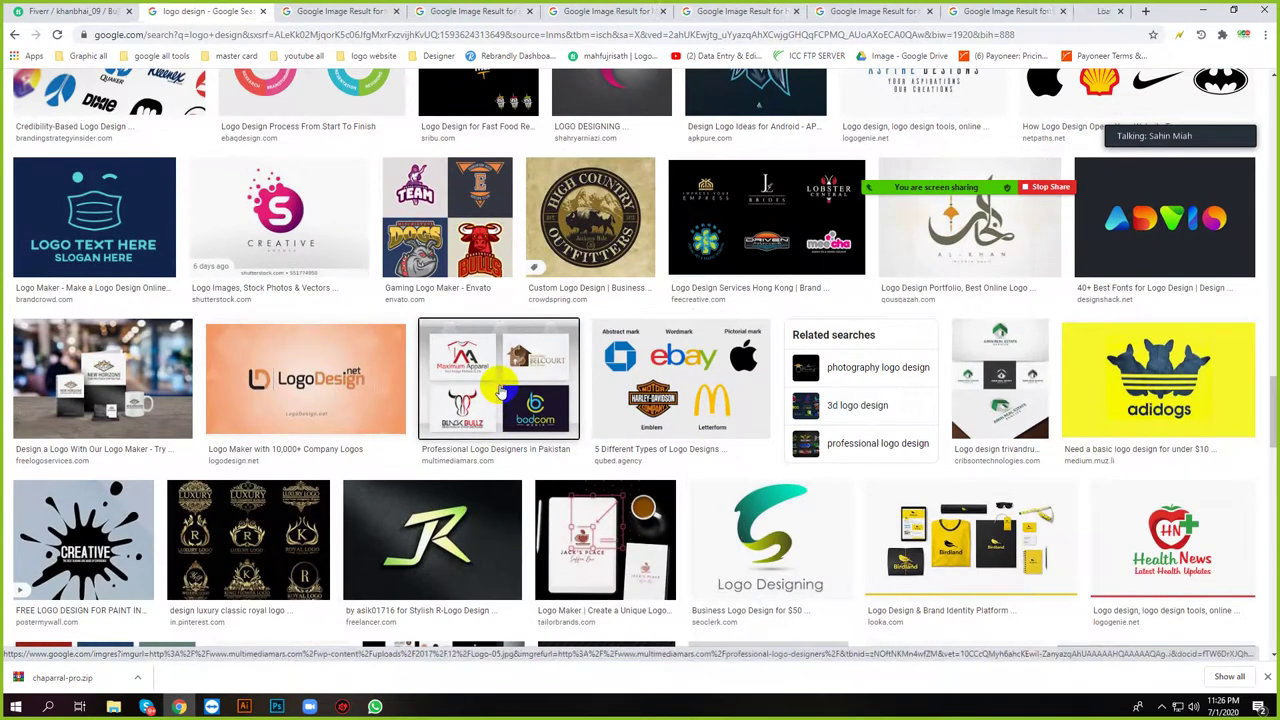
middle_click(491, 370)
Step: Review each logo reference tab, previewing related Fox Crown, flat Logo and fivesquid images
click(314, 11)
mouse_move(634, 276)
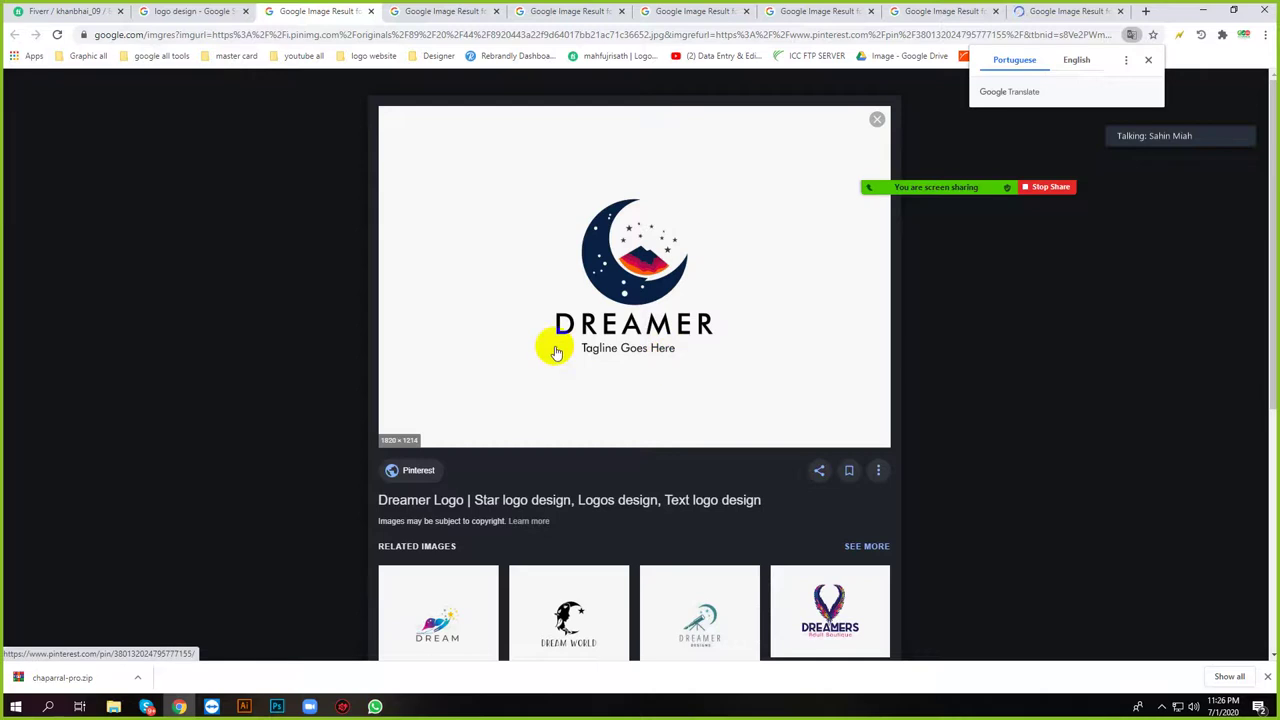
click(400, 11)
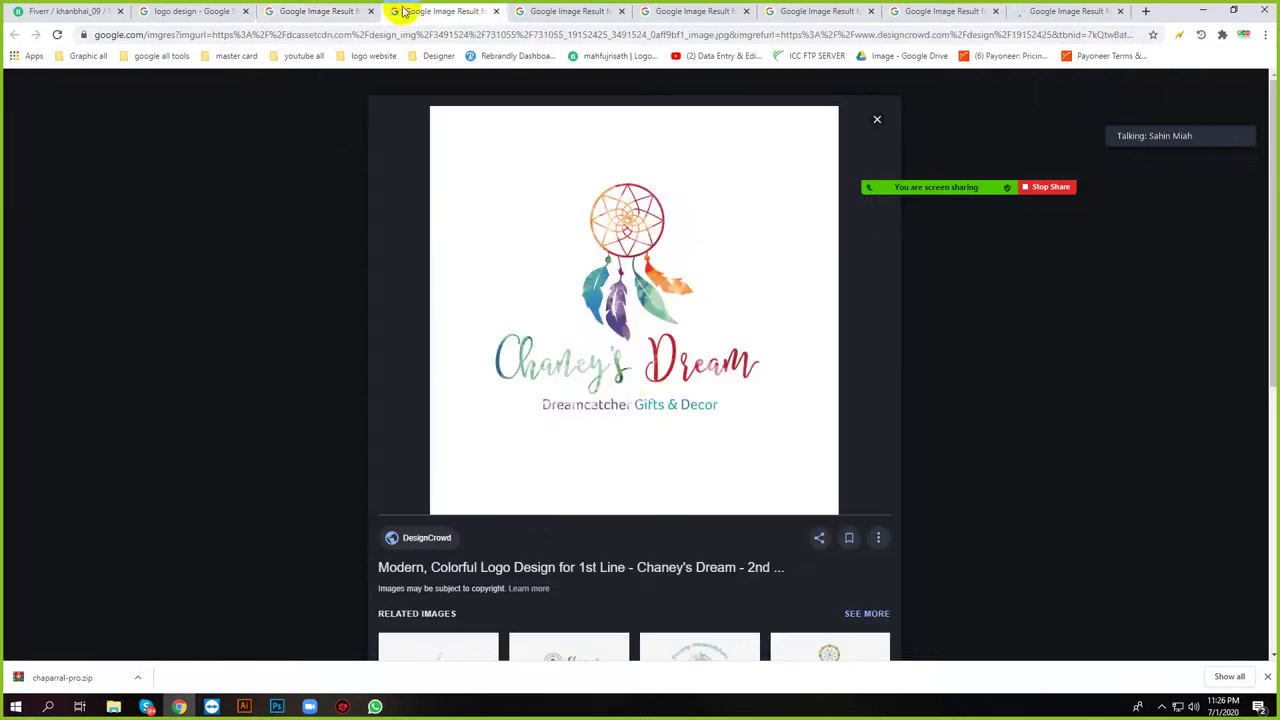
click(563, 11)
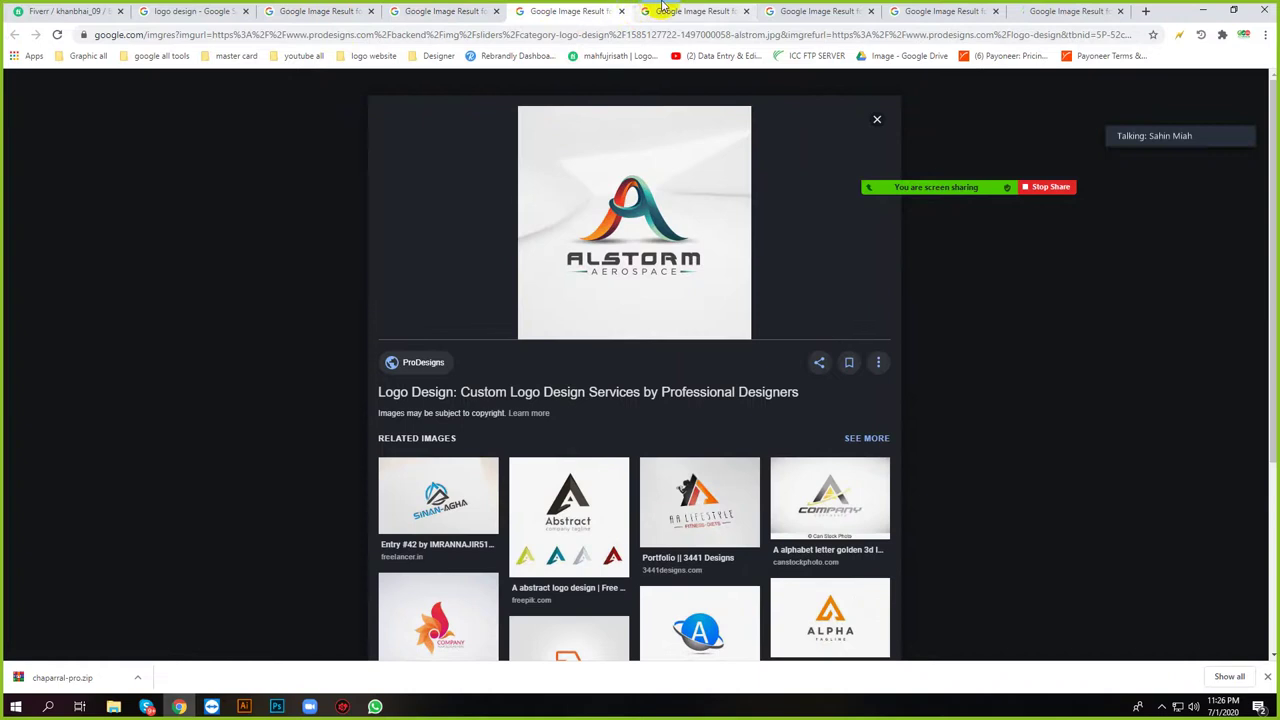
click(665, 11)
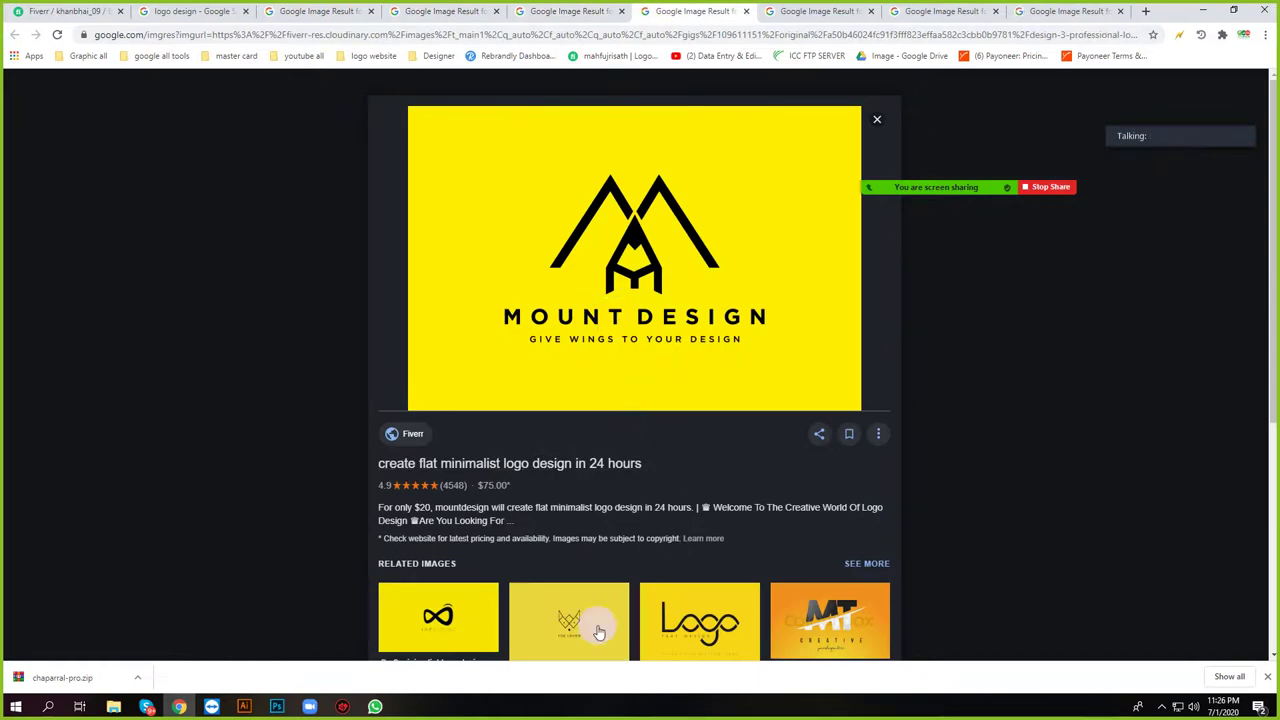
click(569, 640)
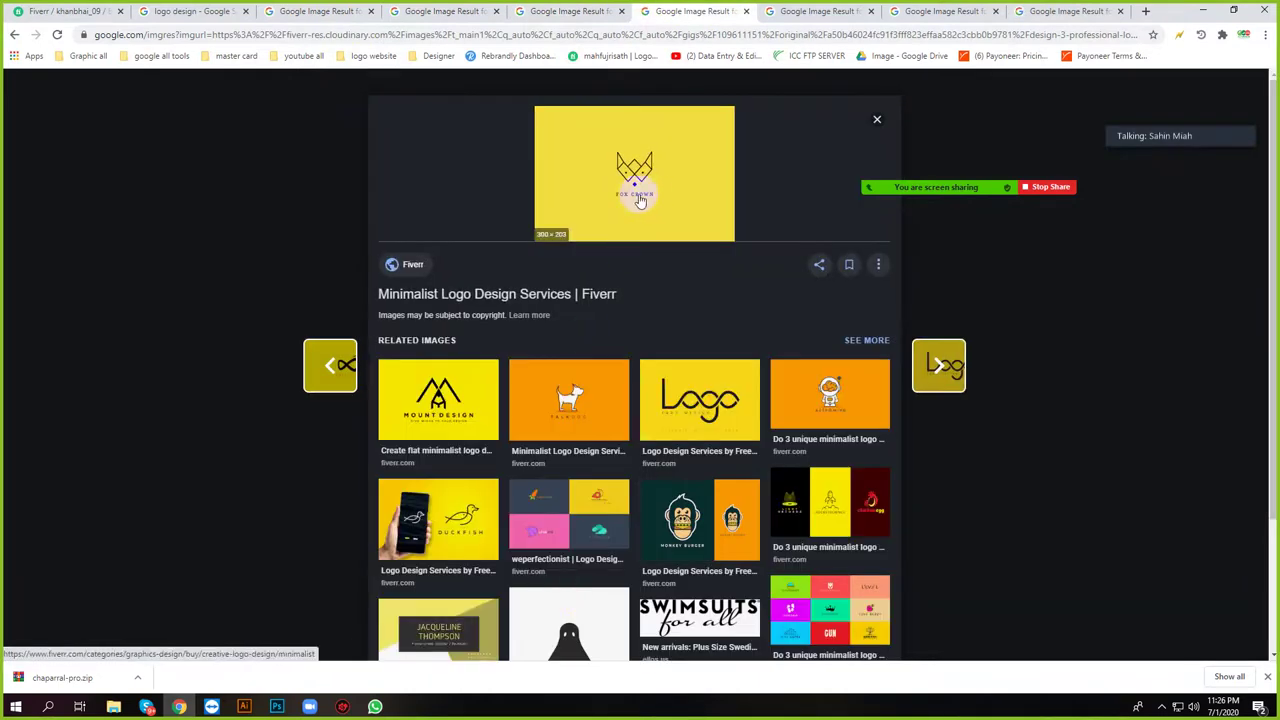
click(720, 410)
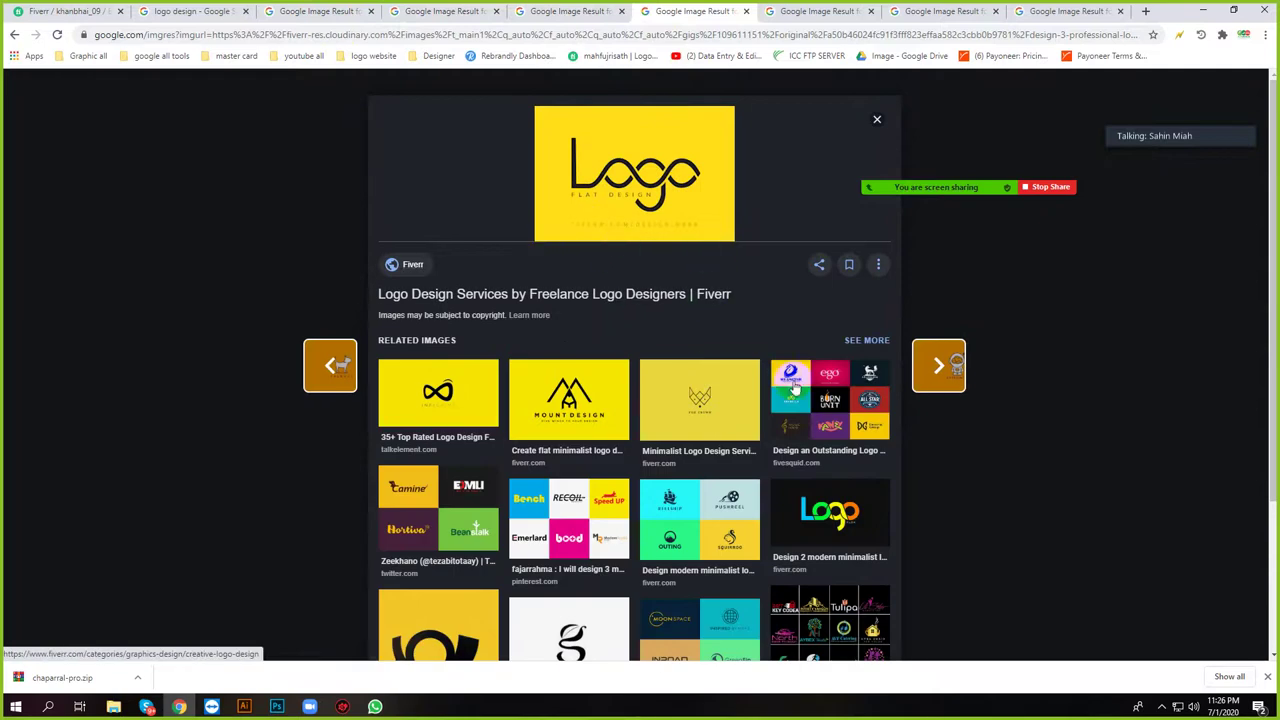
click(826, 415)
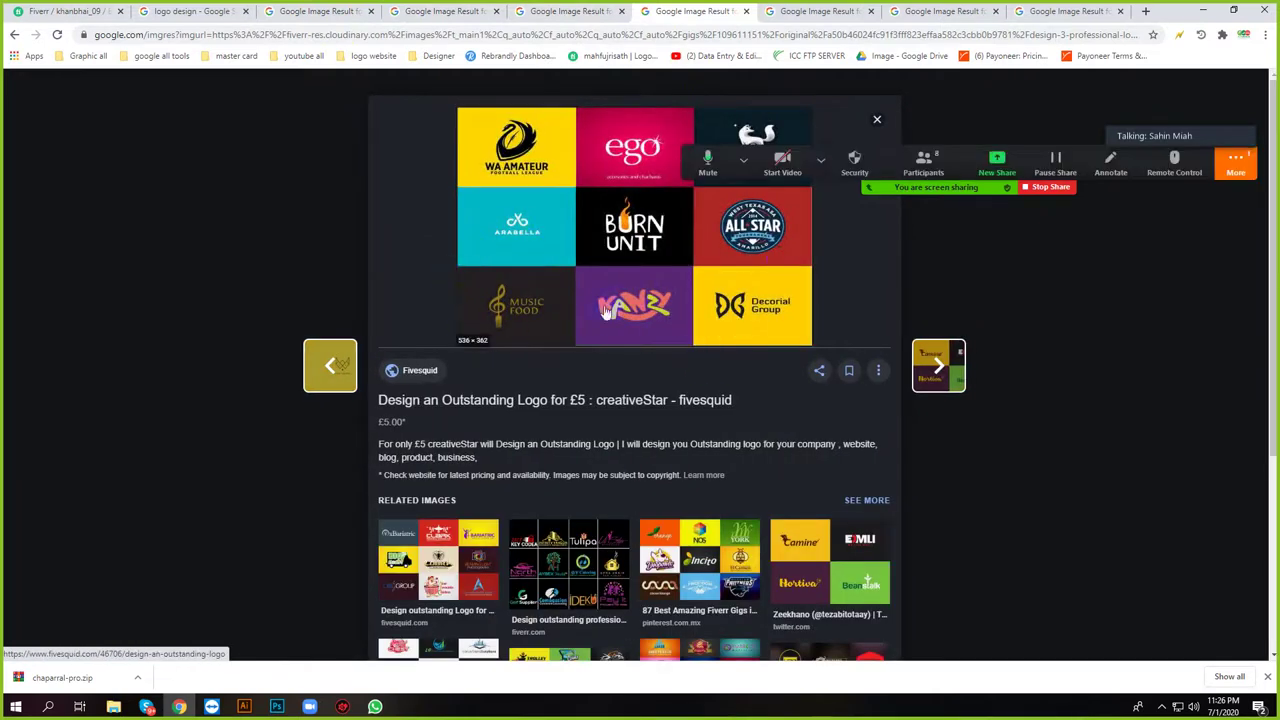
click(805, 11)
click(941, 11)
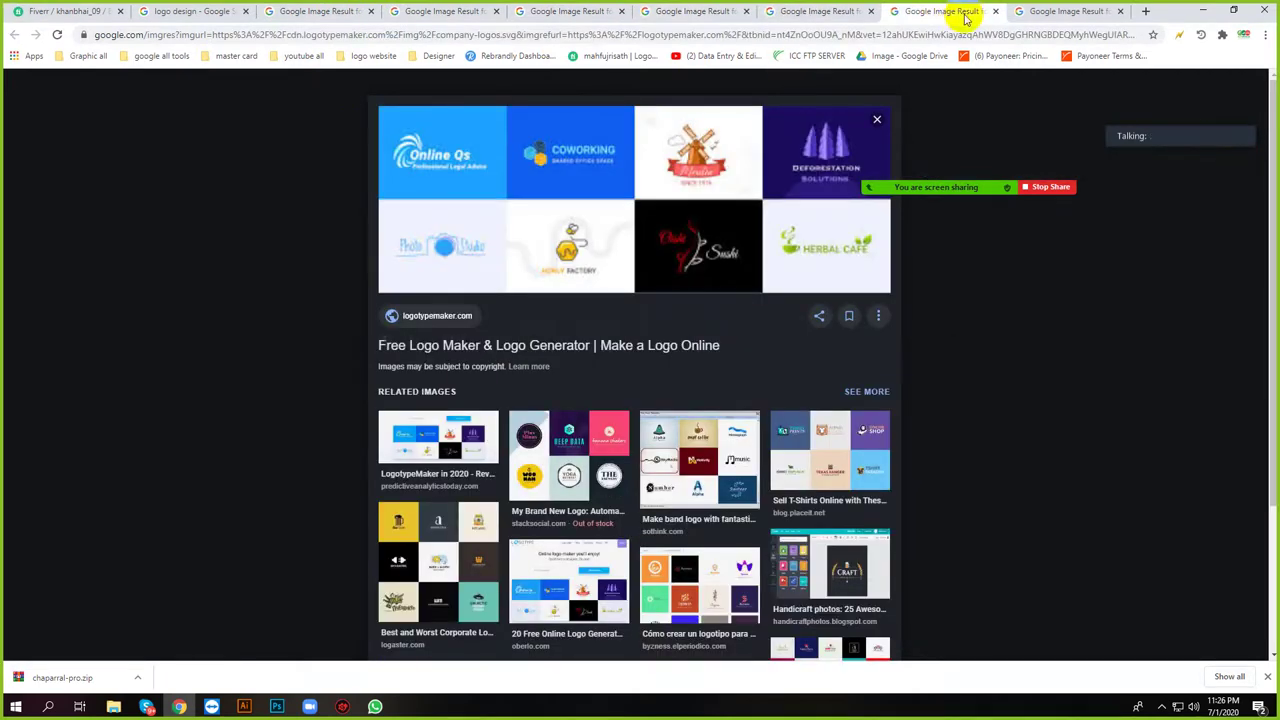
click(1050, 10)
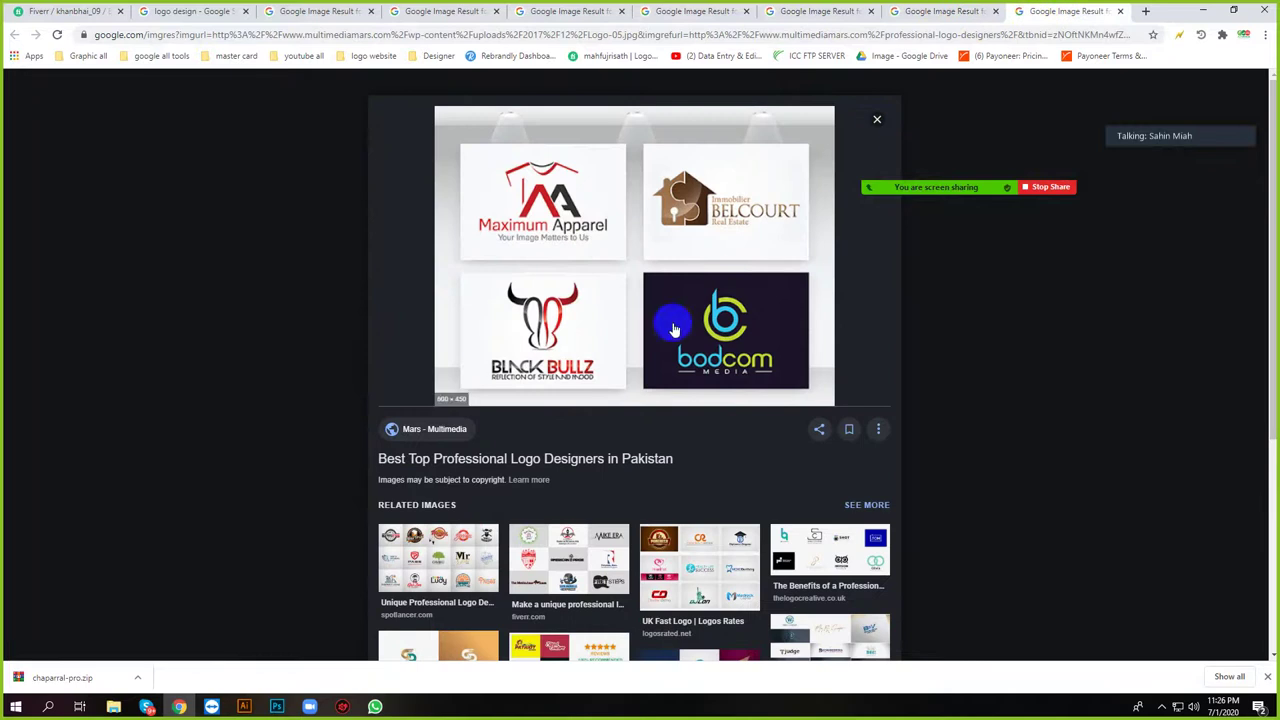
Step: Close the logo design search tab and five image result tabs
click(247, 11)
click(247, 11)
click(247, 11)
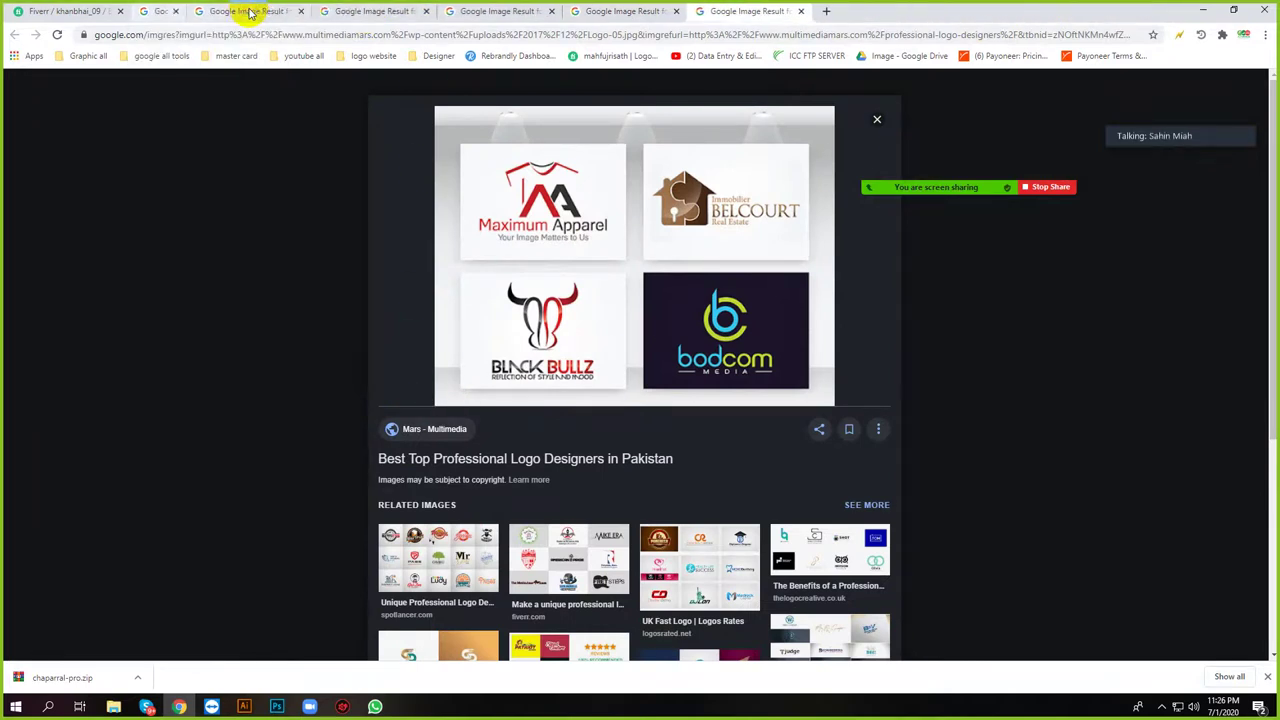
click(248, 11)
click(248, 11)
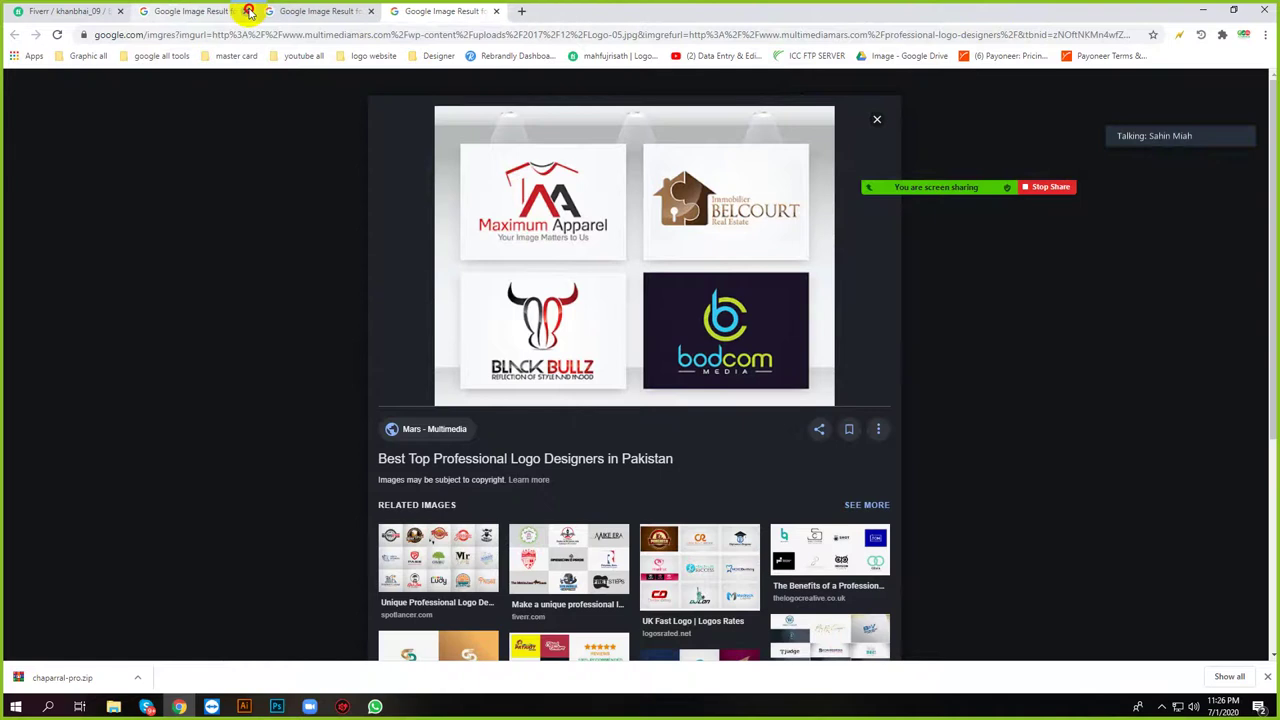
click(248, 11)
Step: Close the last two image tabs, remove both Fiverr buyer requests, and reload the page
click(248, 11)
click(248, 11)
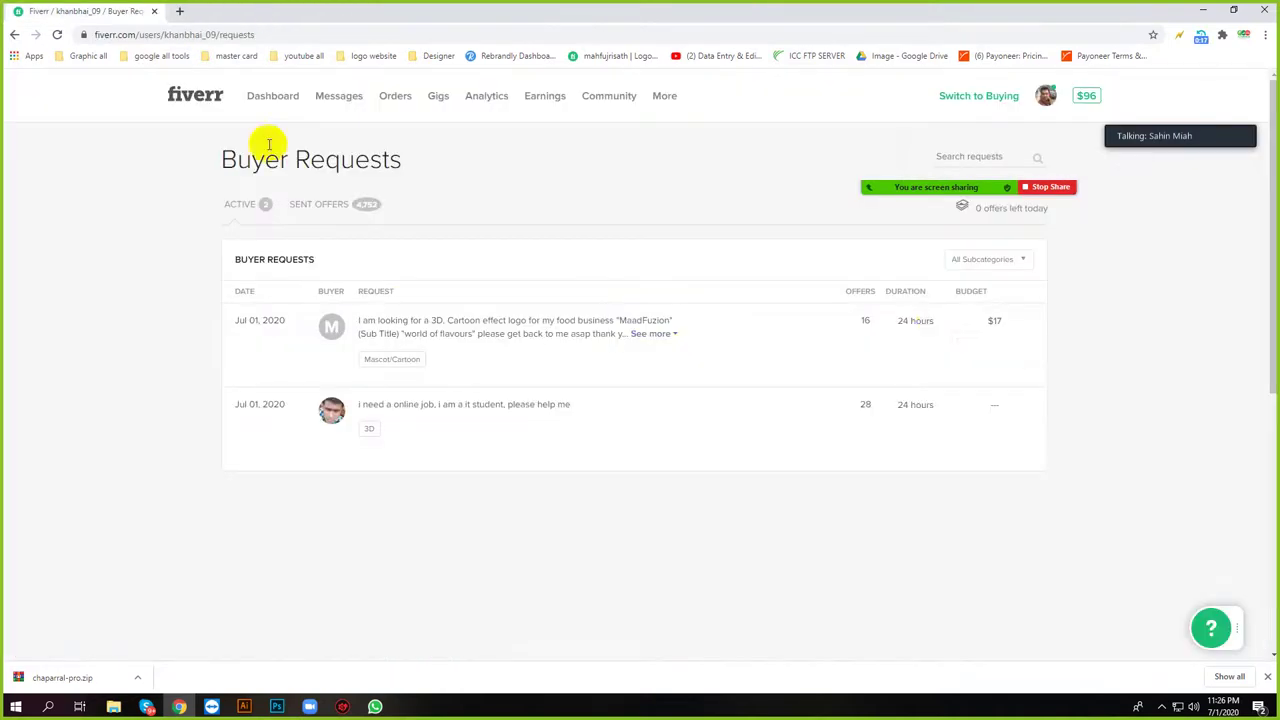
click(925, 349)
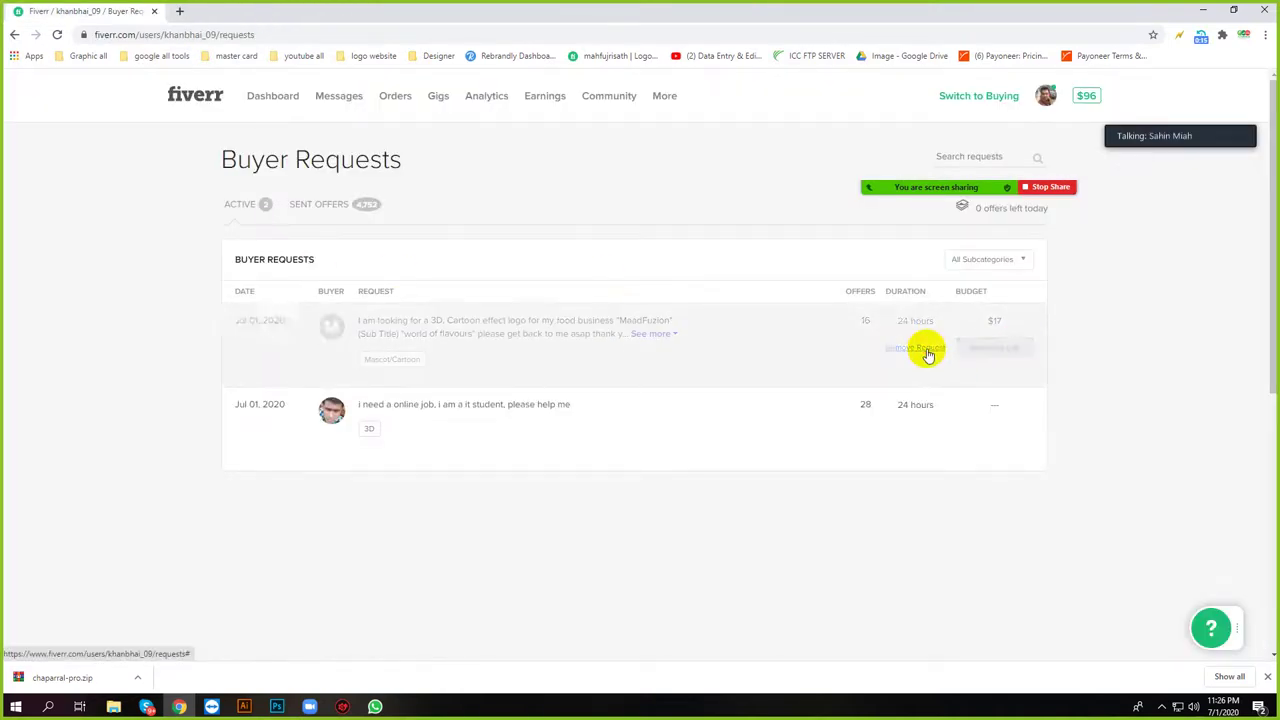
click(927, 348)
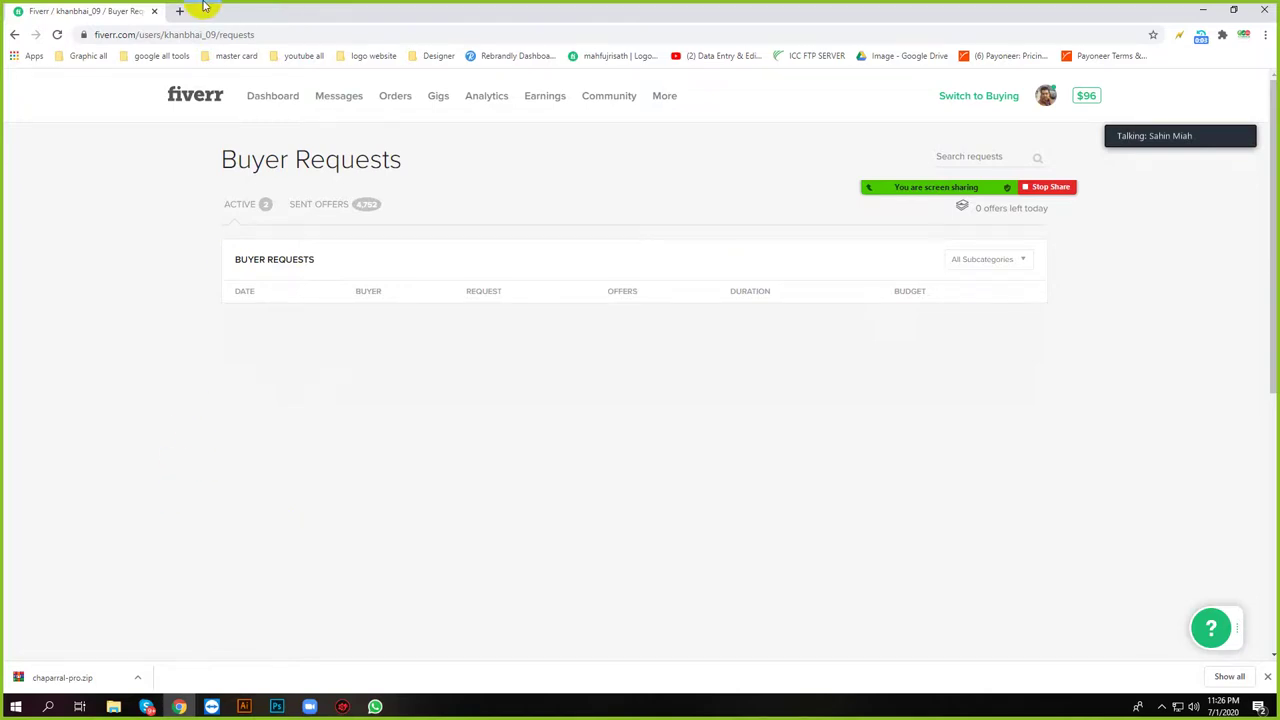
key(F5)
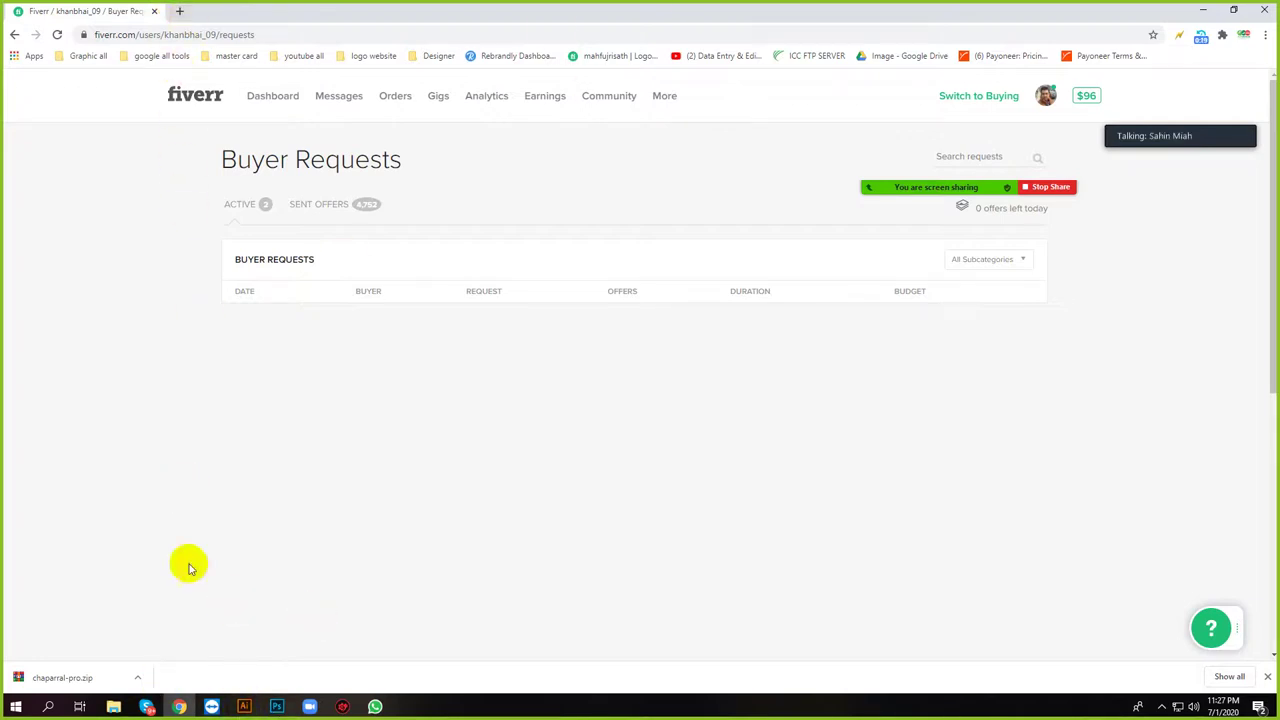
Step: Return to Illustrator and bring up the Graphic Styles and Gradient panels
click(244, 706)
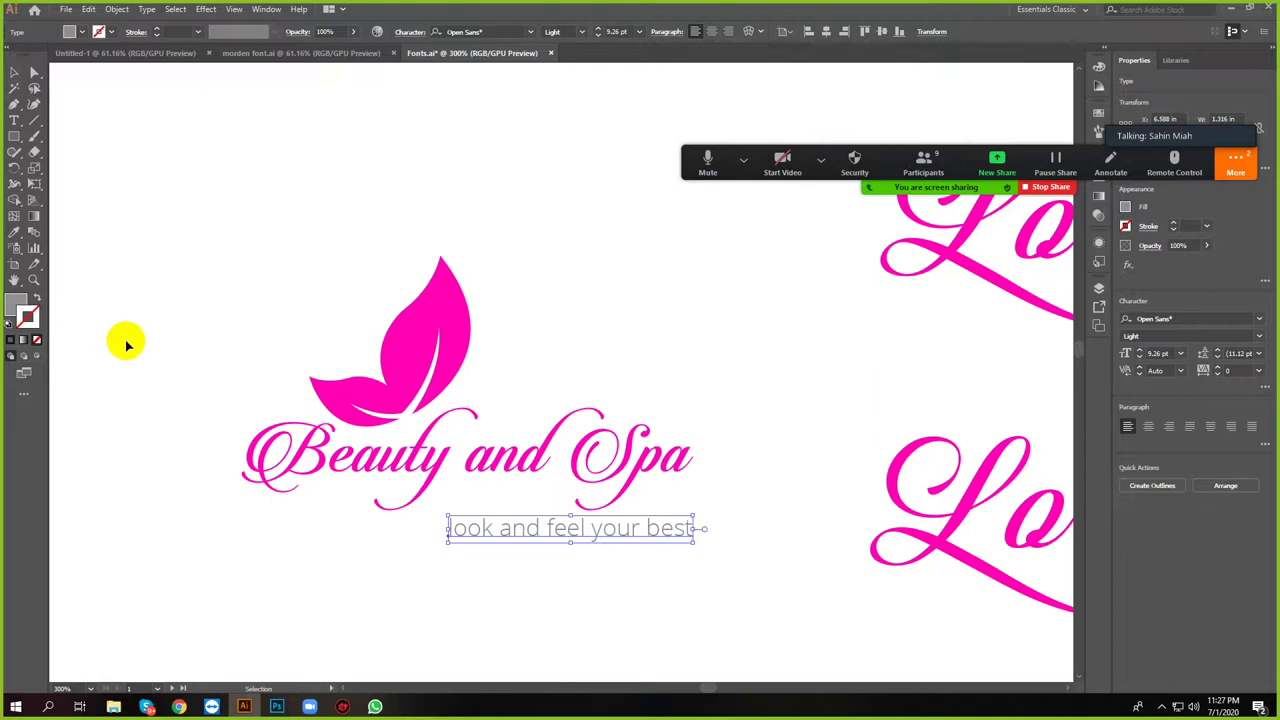
click(32, 220)
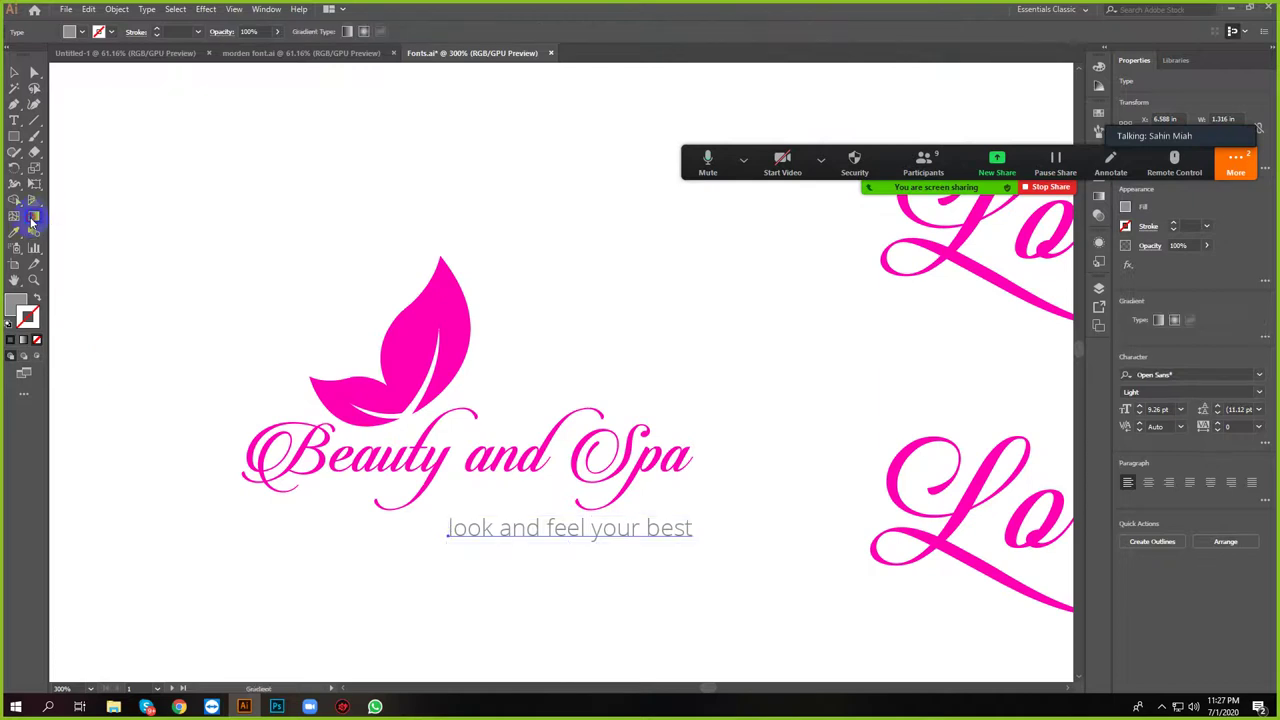
click(84, 33)
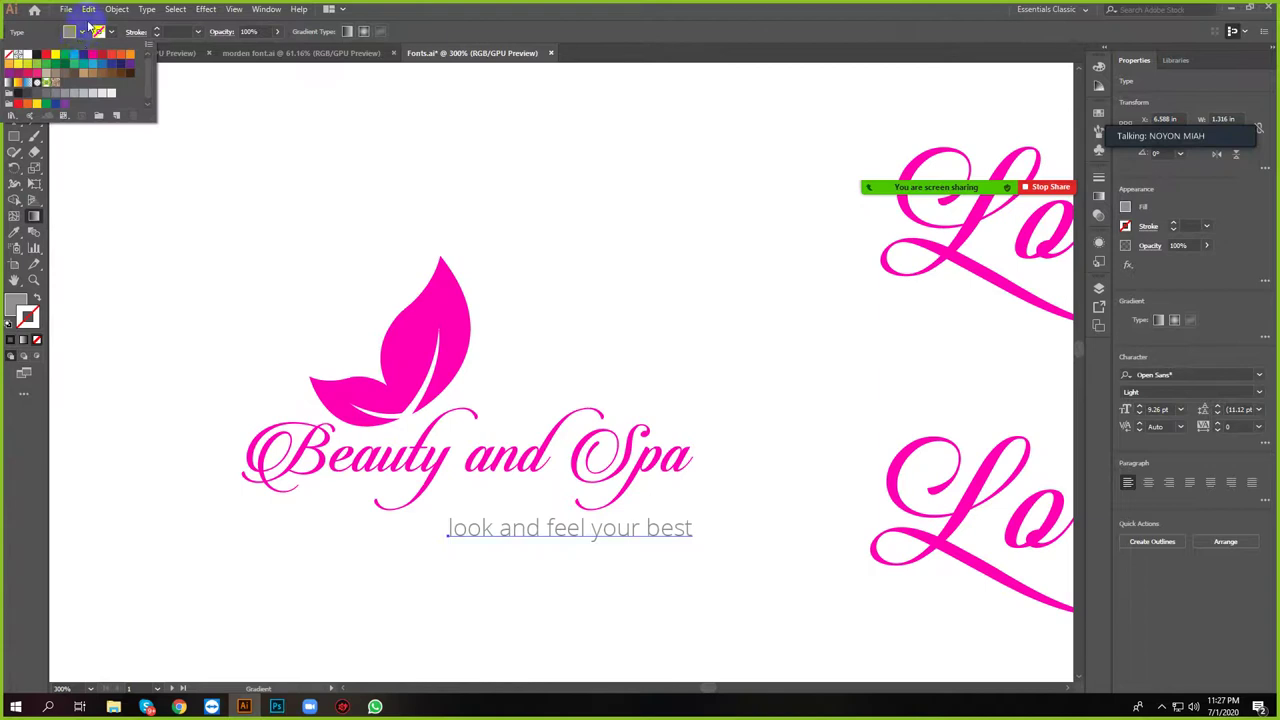
click(267, 9)
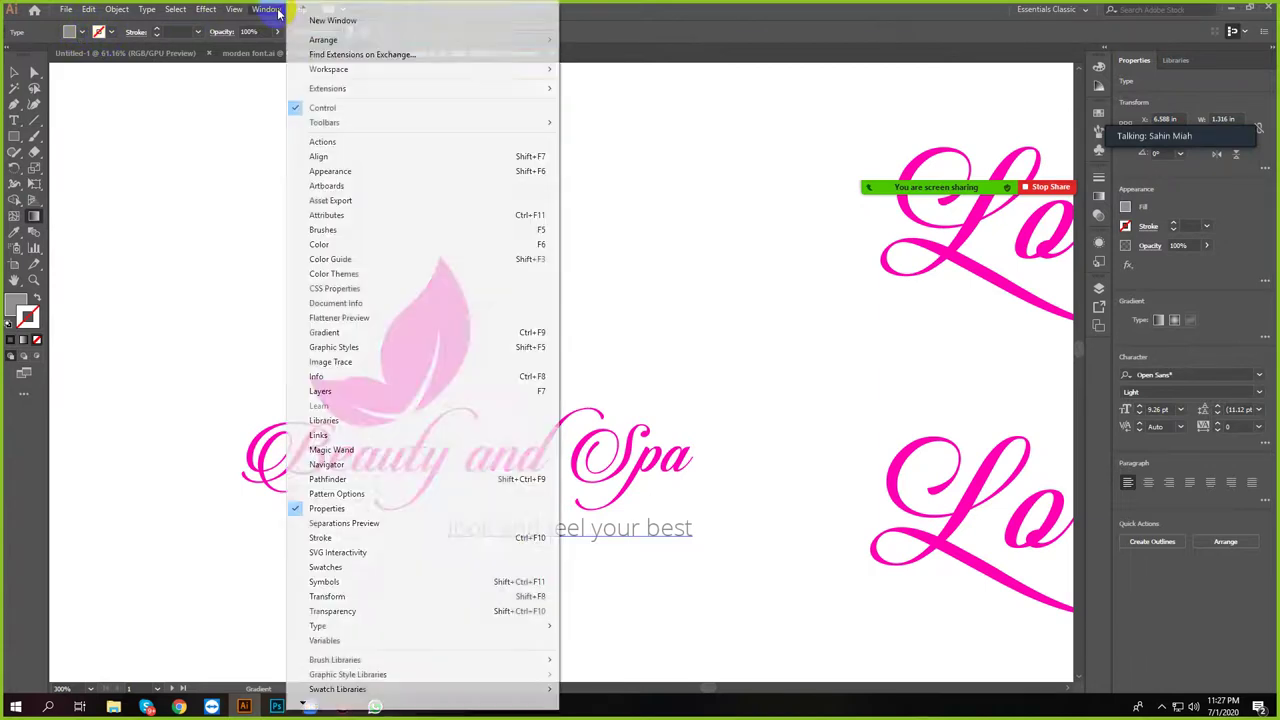
click(345, 347)
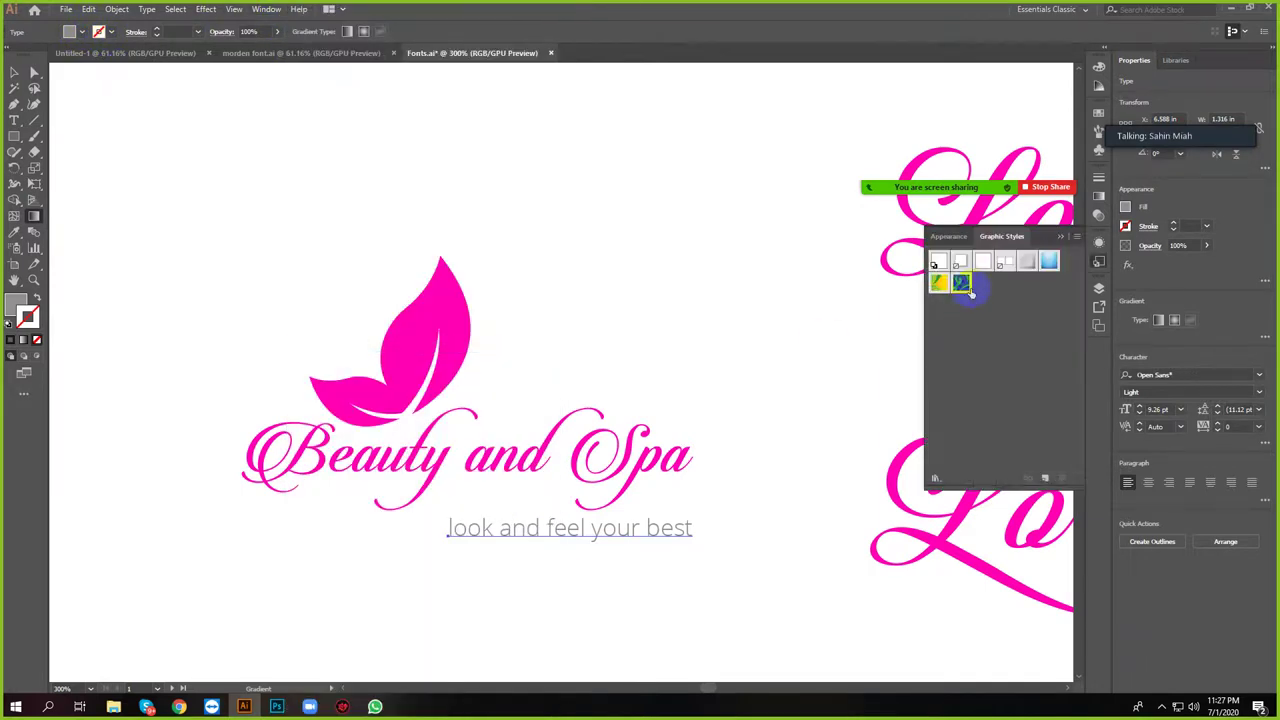
click(266, 9)
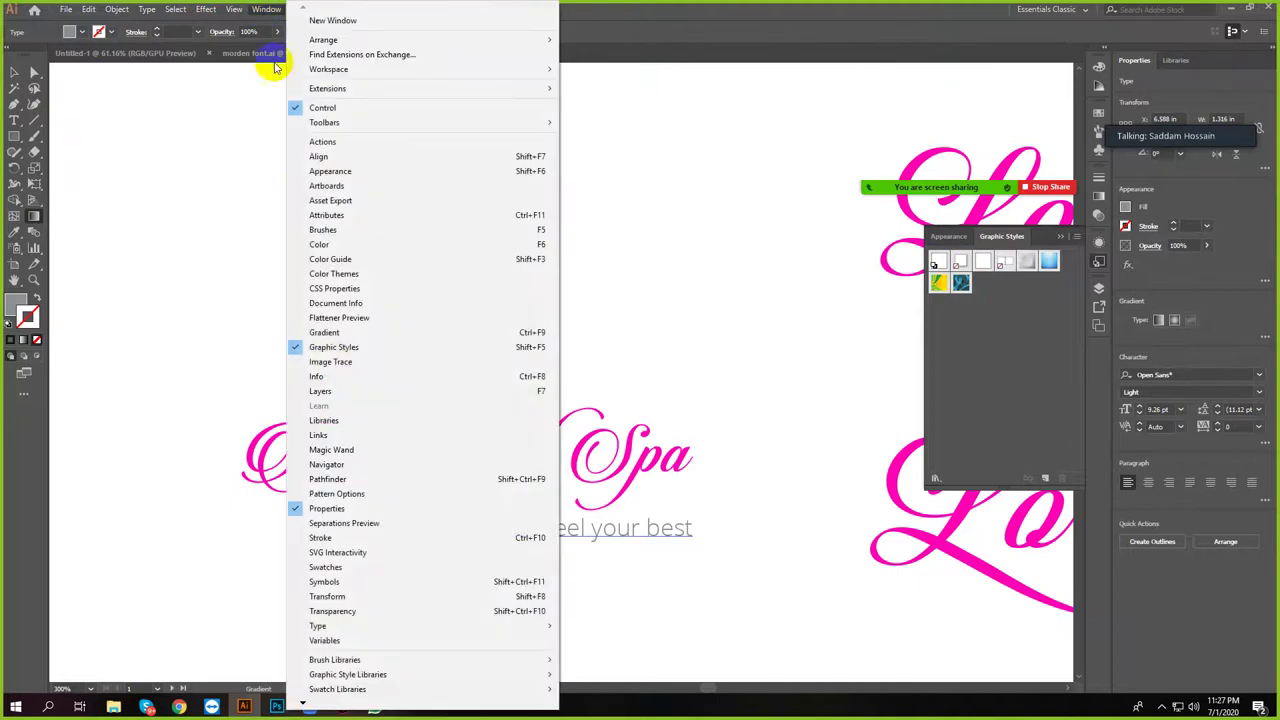
click(348, 333)
mouse_move(966, 121)
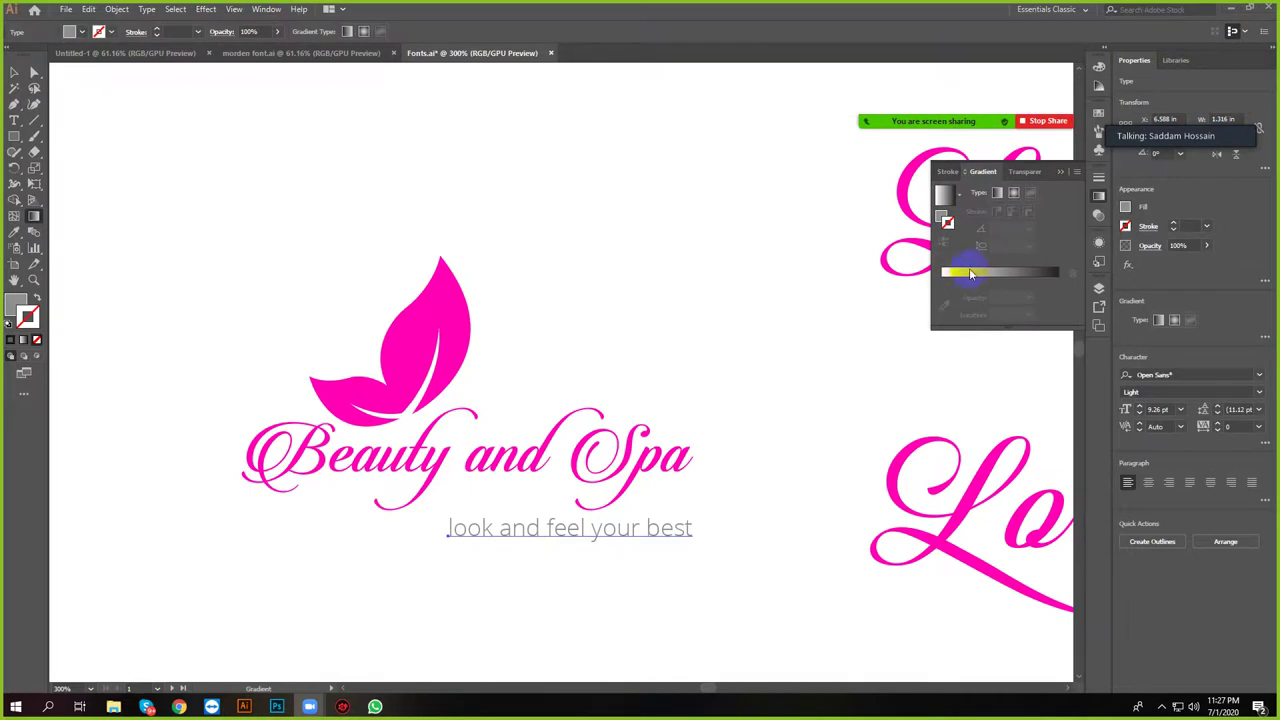
drag(940, 205, 449, 350)
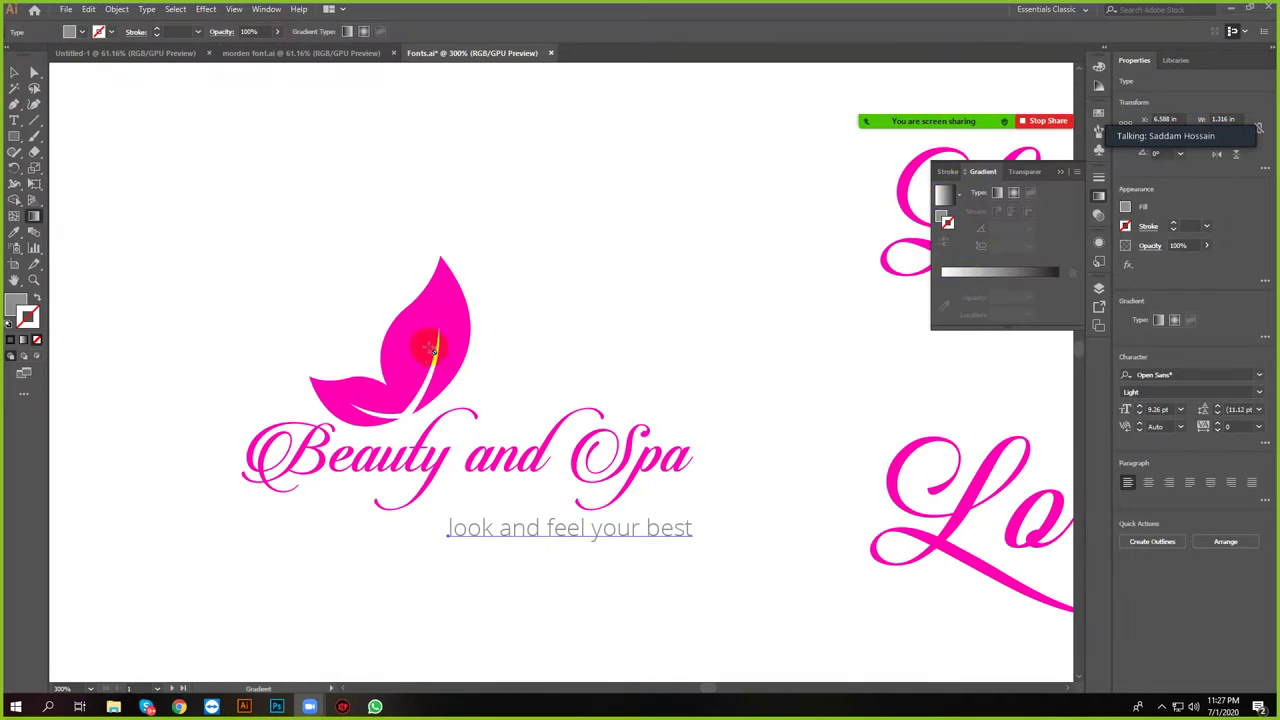
Step: Select the pink leaf mark above Beauty and Spa and open the Window menu
click(15, 72)
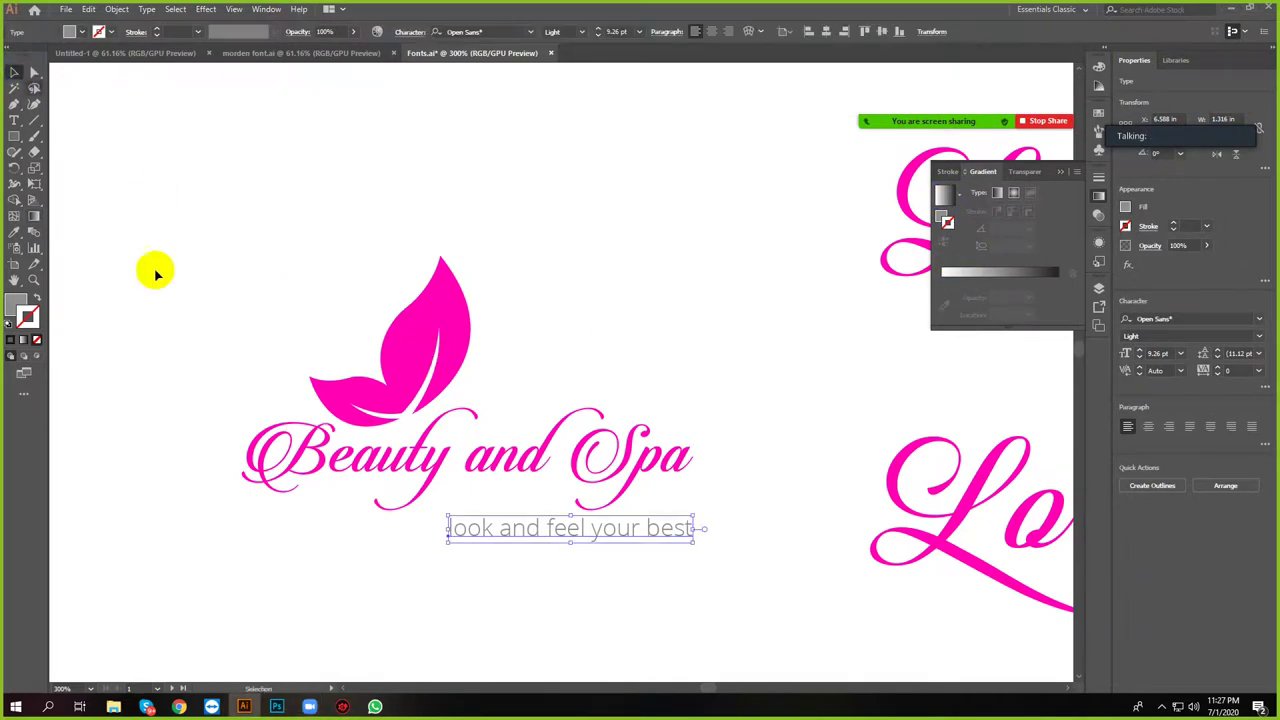
click(16, 303)
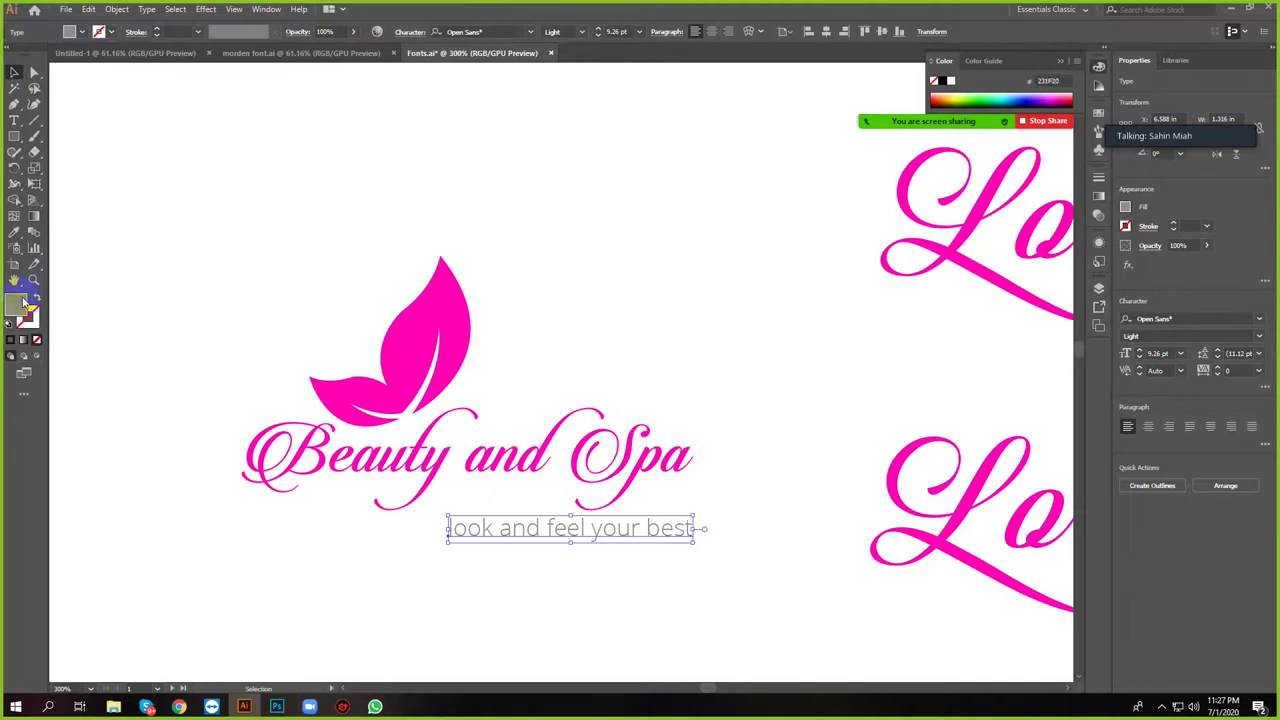
click(455, 340)
click(266, 9)
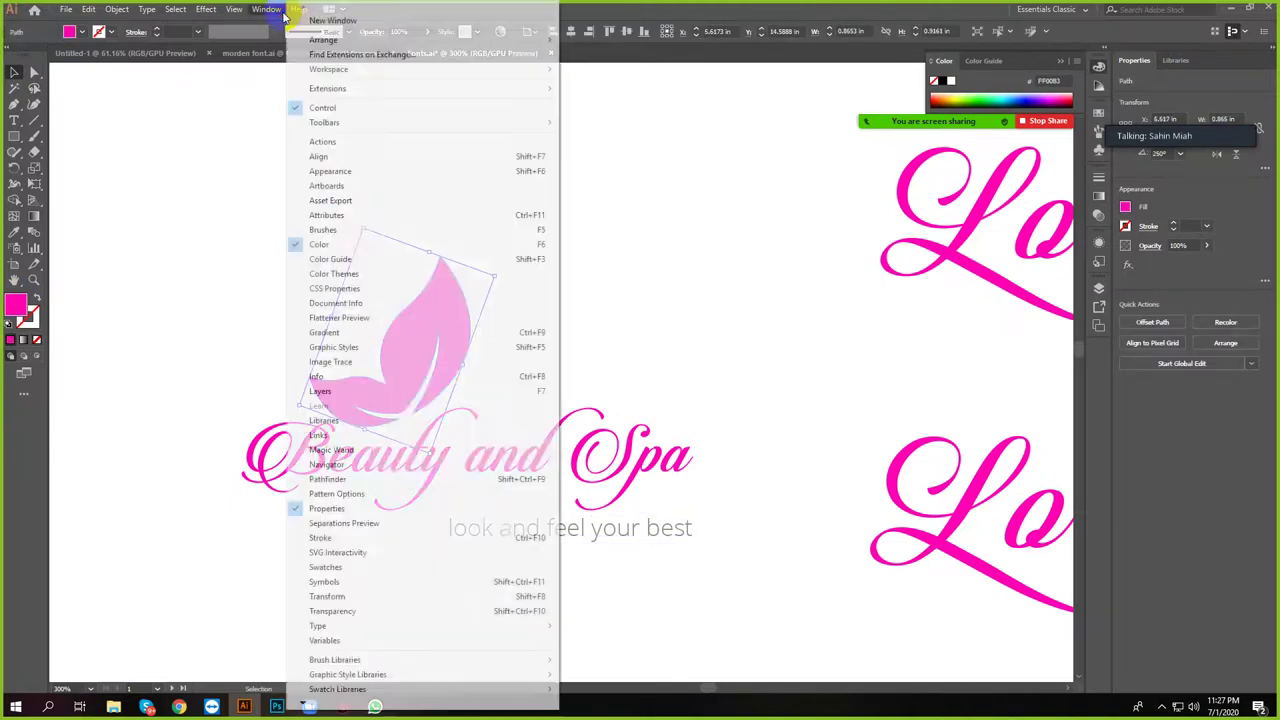
Step: Apply the Orange, Yellow gradient preset to the leaf, angled diagonally from upper left
click(358, 340)
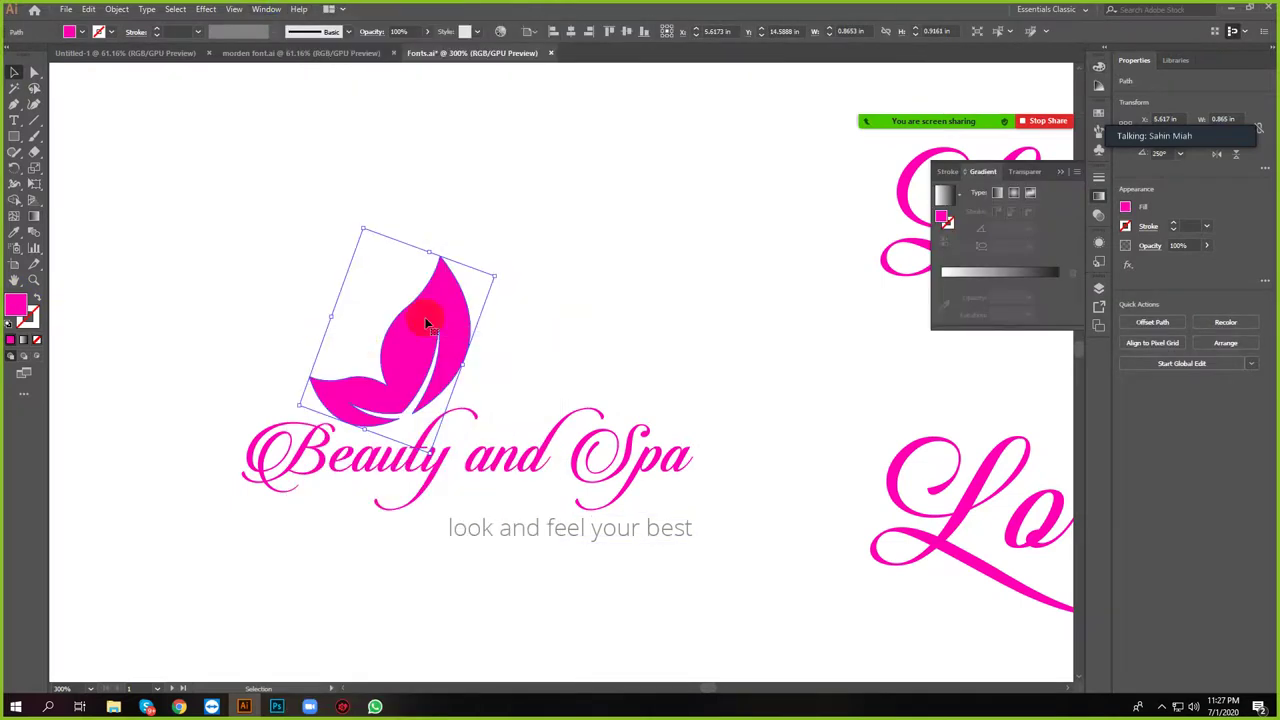
click(960, 199)
click(903, 242)
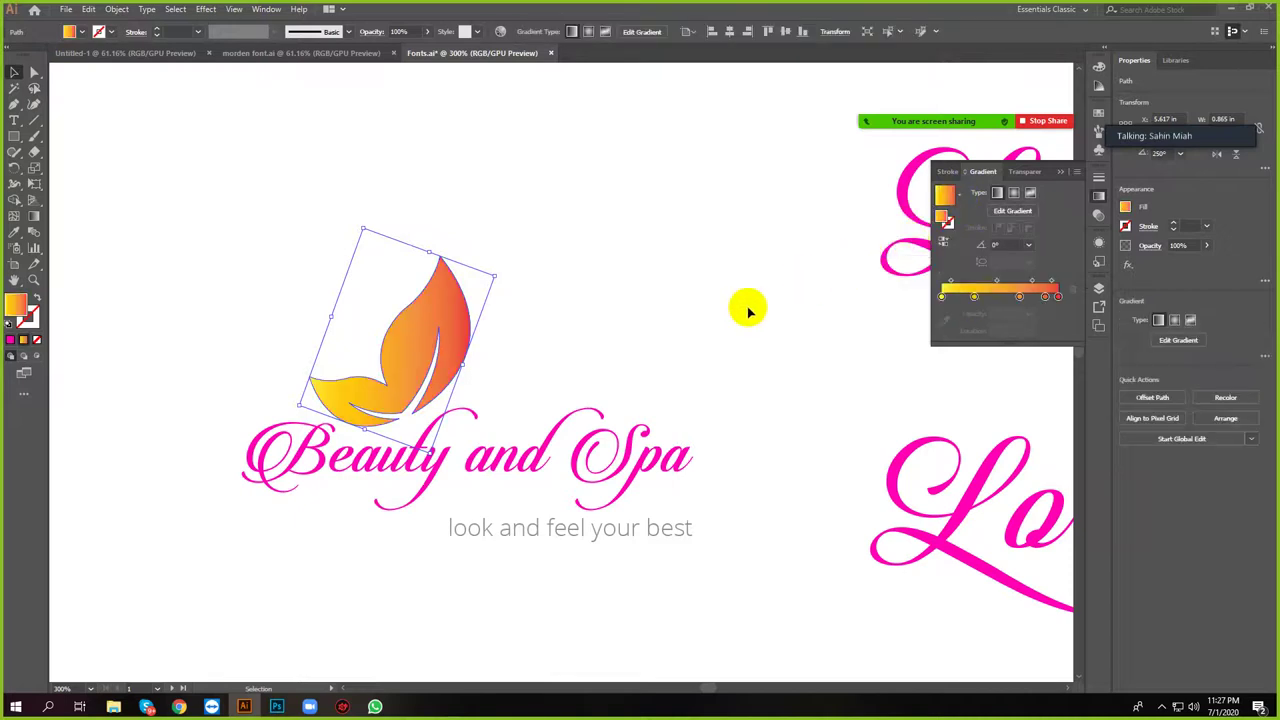
key(g)
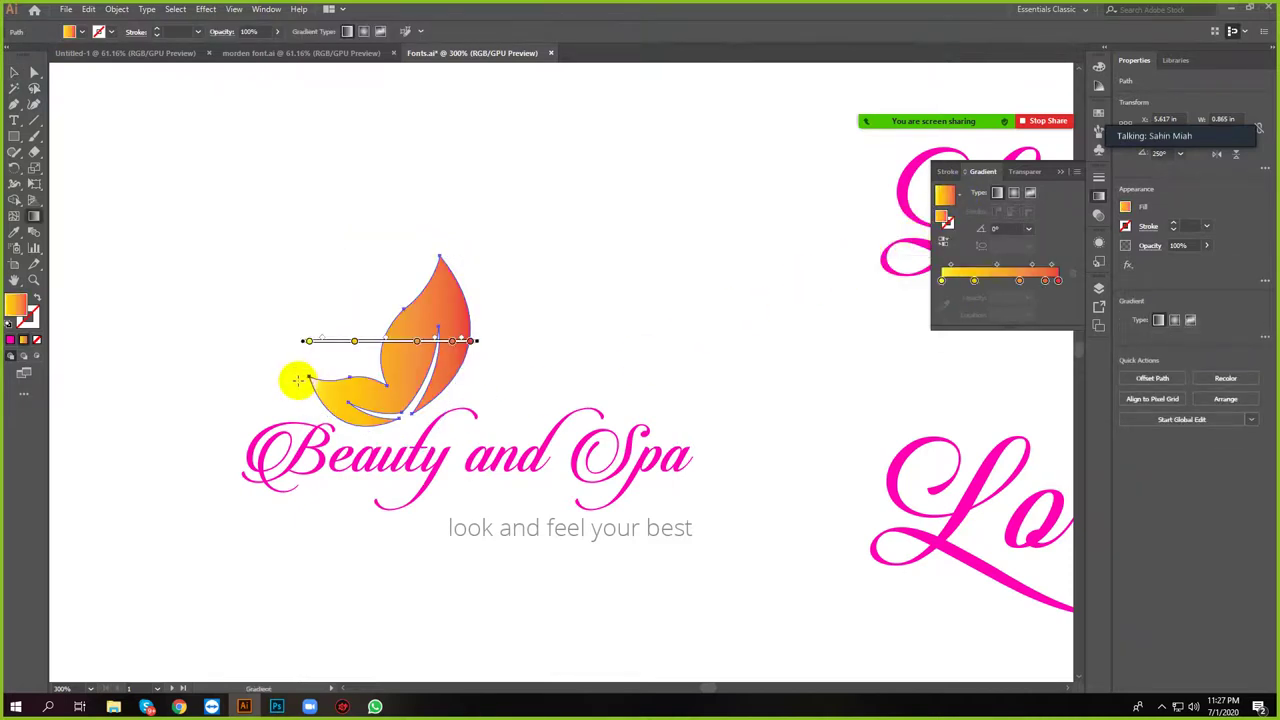
drag(296, 380, 509, 345)
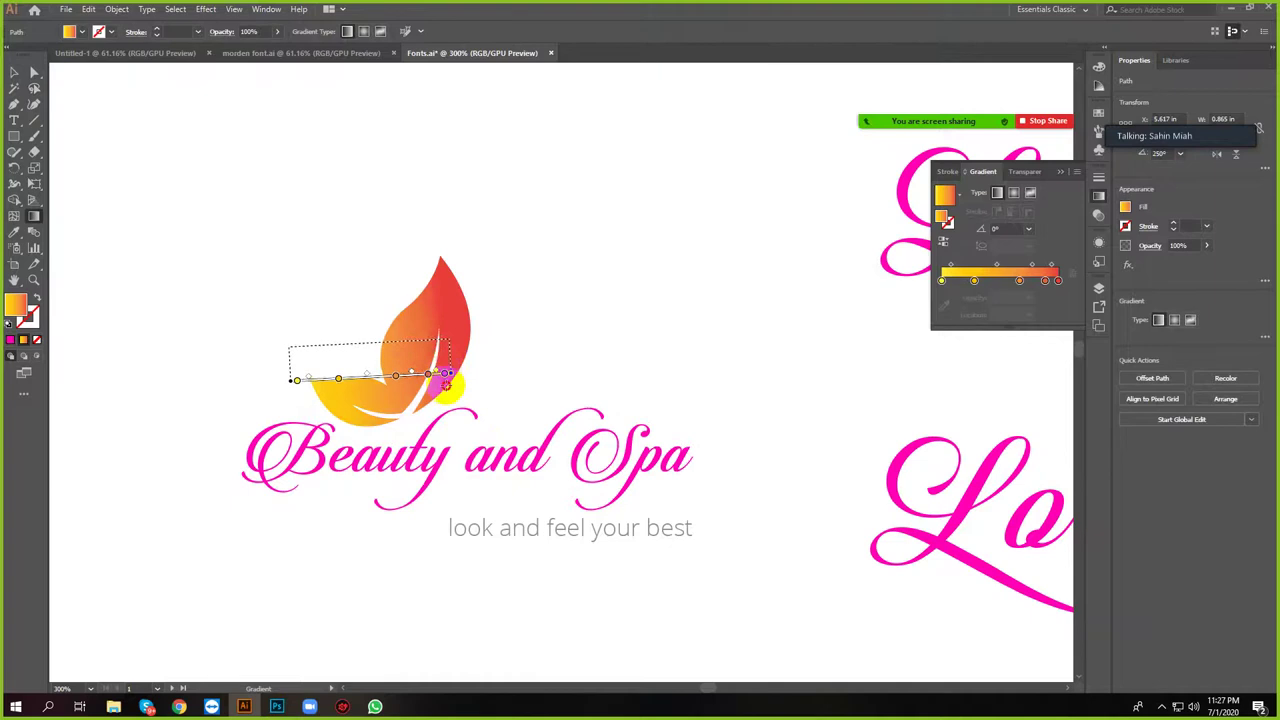
drag(311, 319, 455, 353)
mouse_move(308, 242)
mouse_down()
mouse_move(405, 378)
mouse_move(416, 420)
mouse_up()
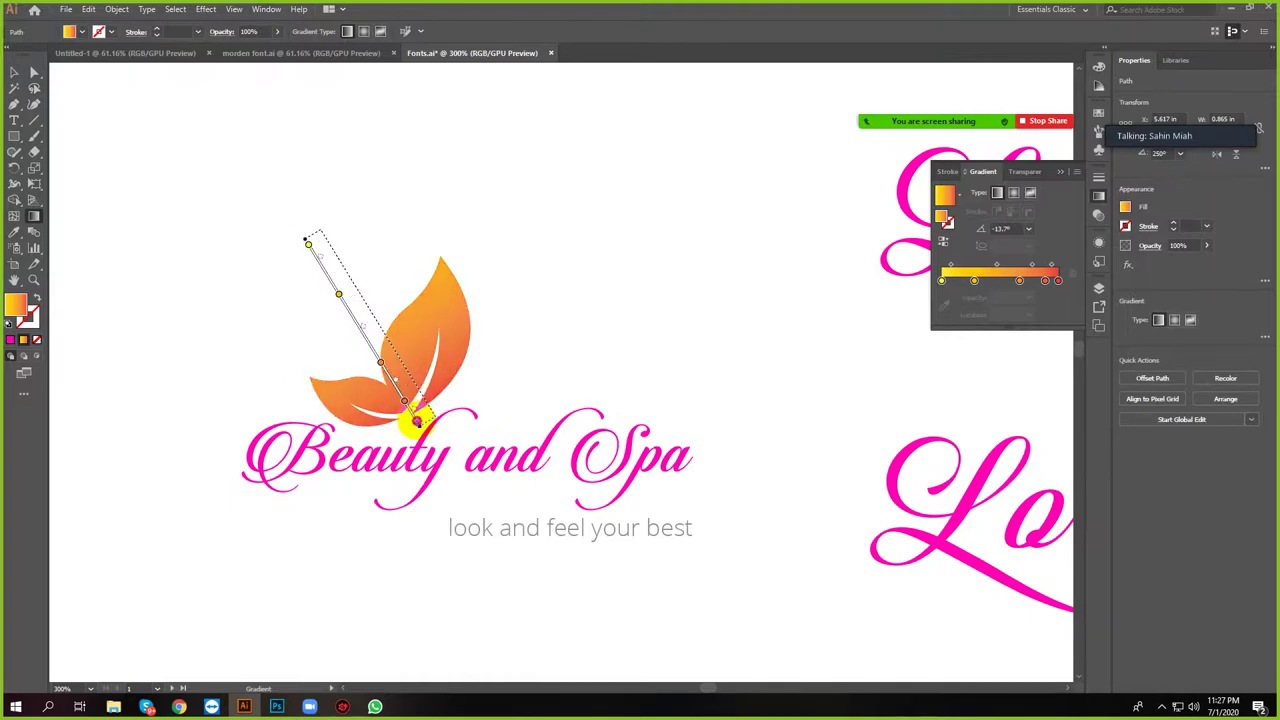
key(v)
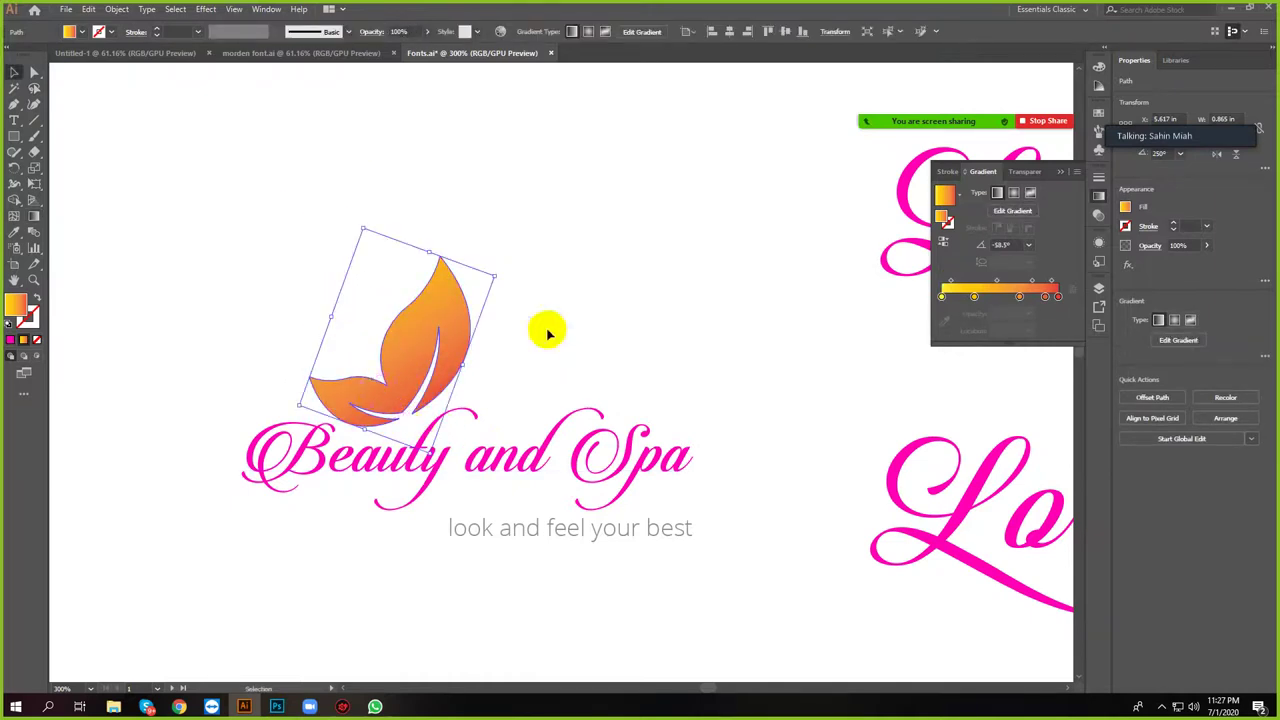
Step: Outline the Beauty and Spa text and apply the Orange, Yellow gradient to it
click(630, 352)
click(456, 456)
key(g)
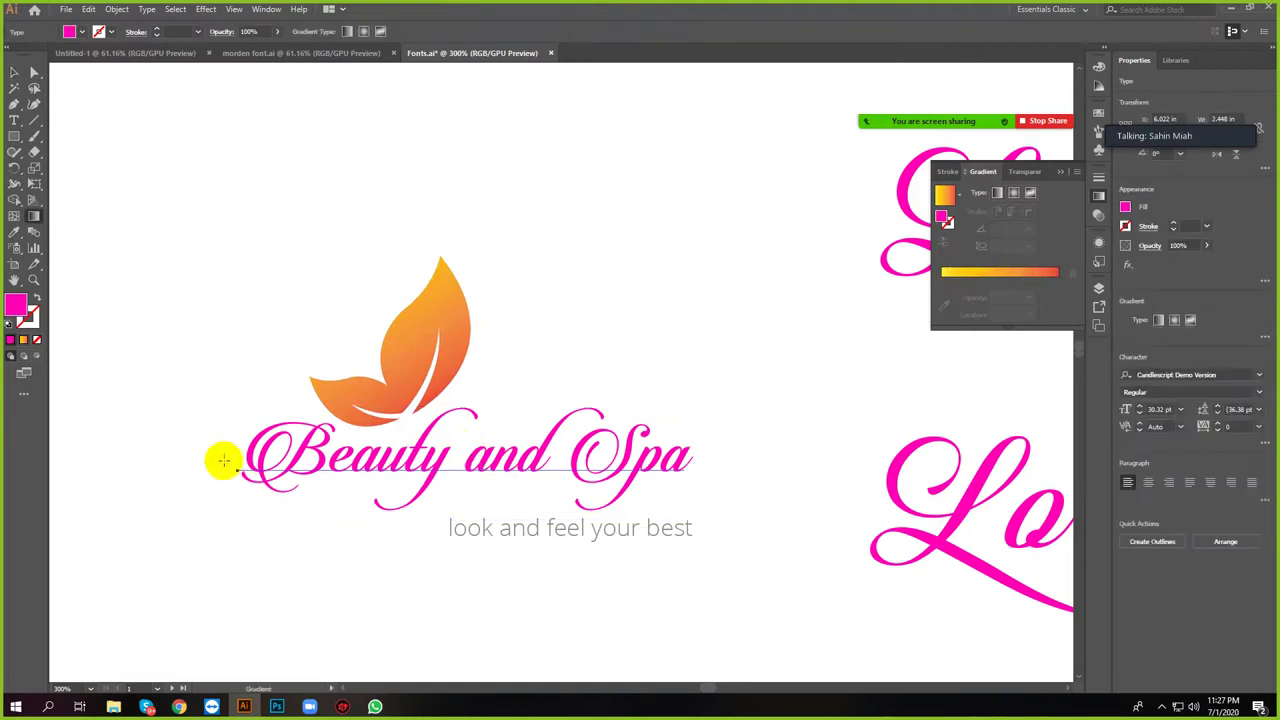
key(v)
key(ctrl+shift+o)
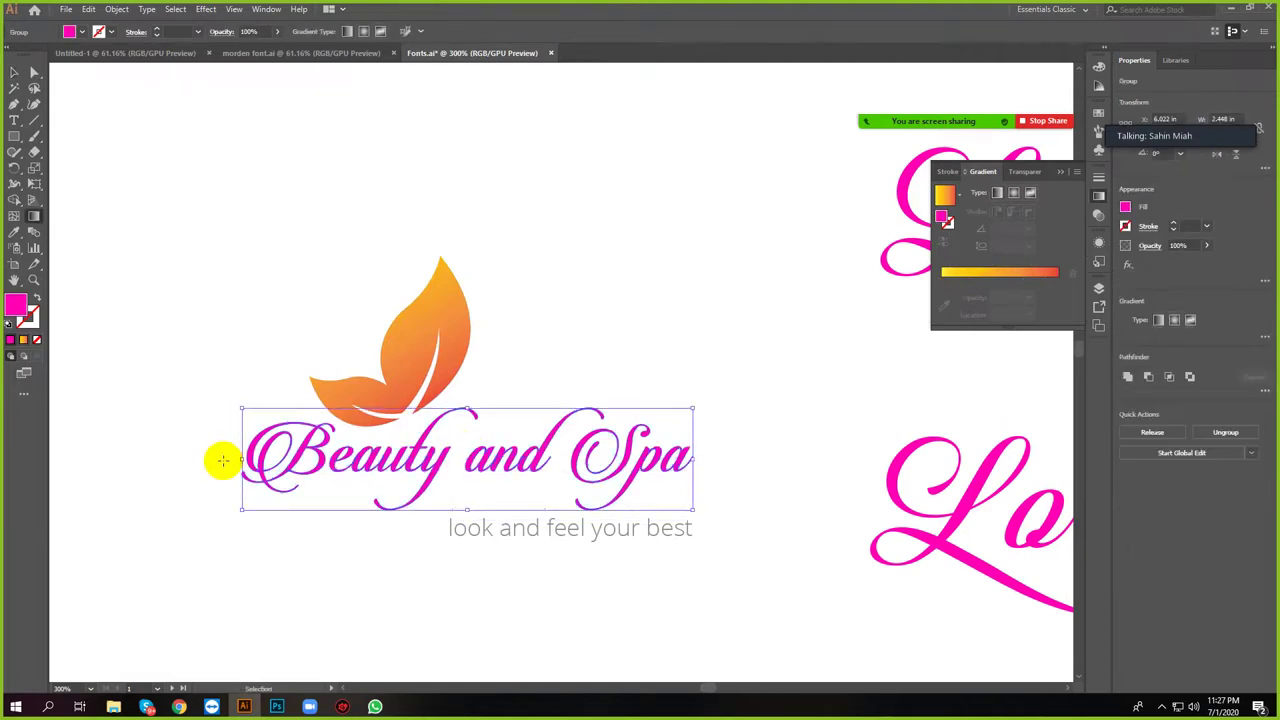
key(g)
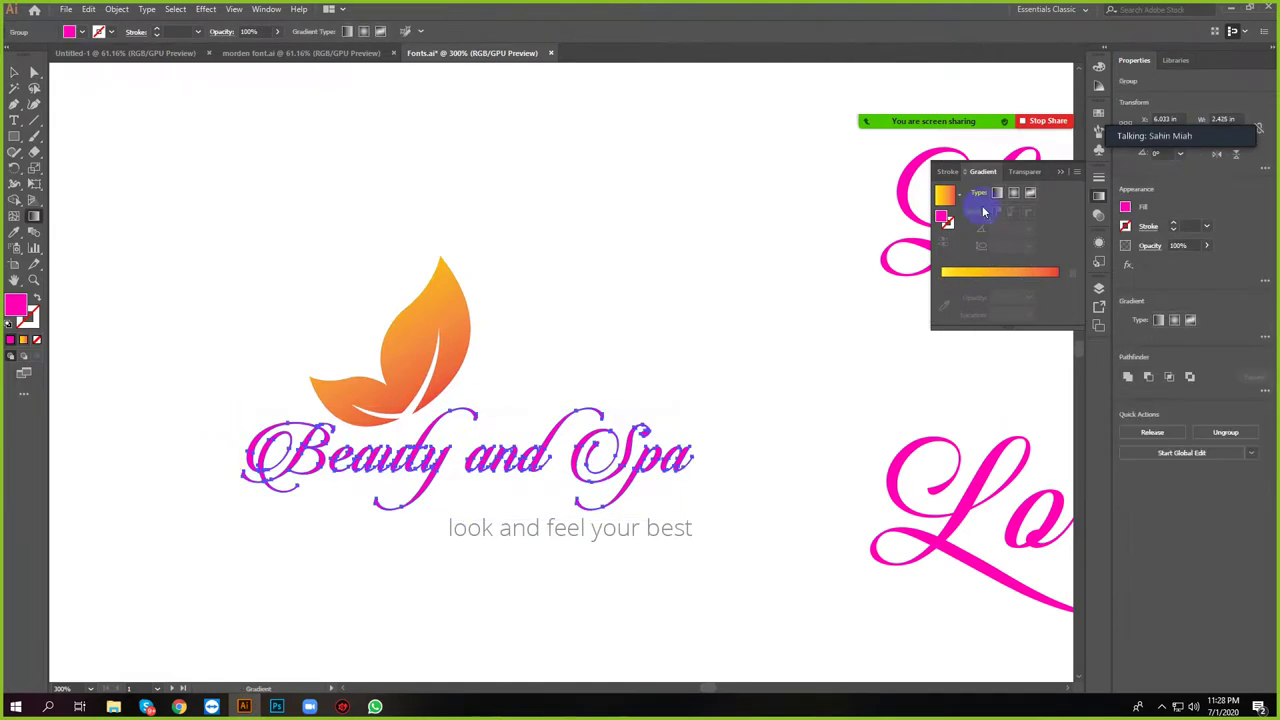
click(959, 197)
click(910, 242)
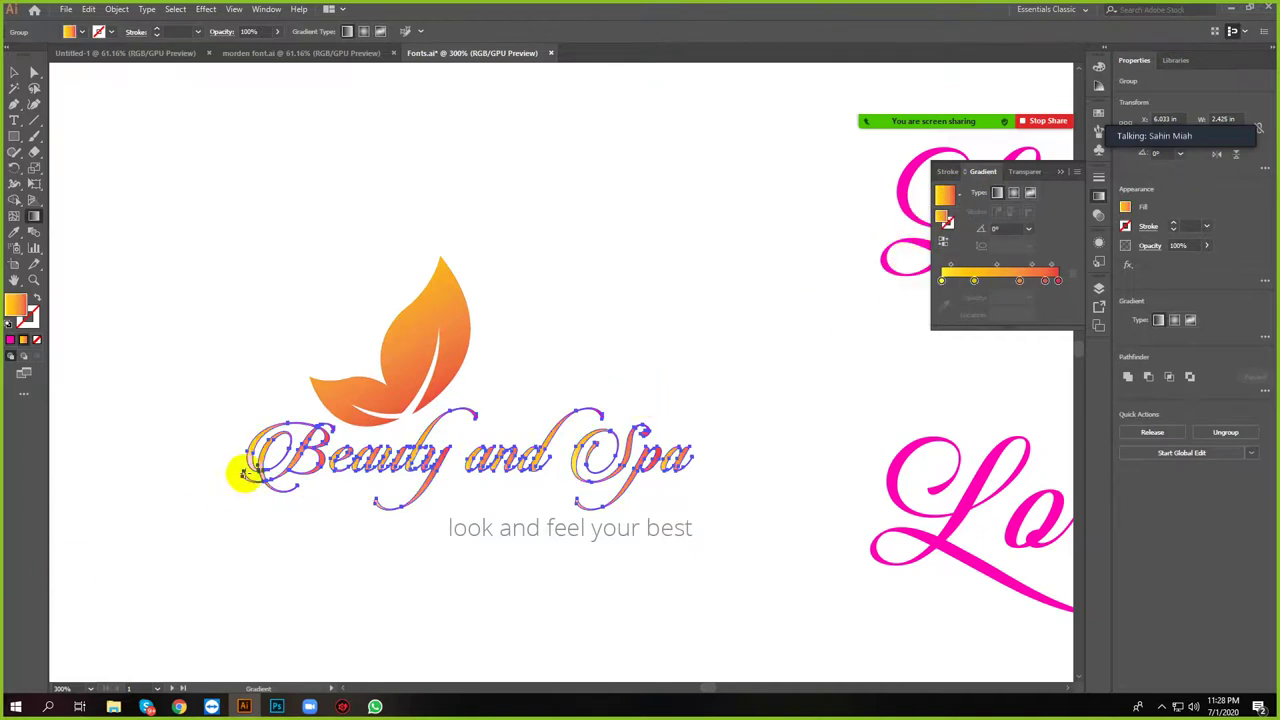
mouse_move(221, 463)
mouse_down()
mouse_move(594, 466)
mouse_move(668, 480)
mouse_move(236, 463)
mouse_up()
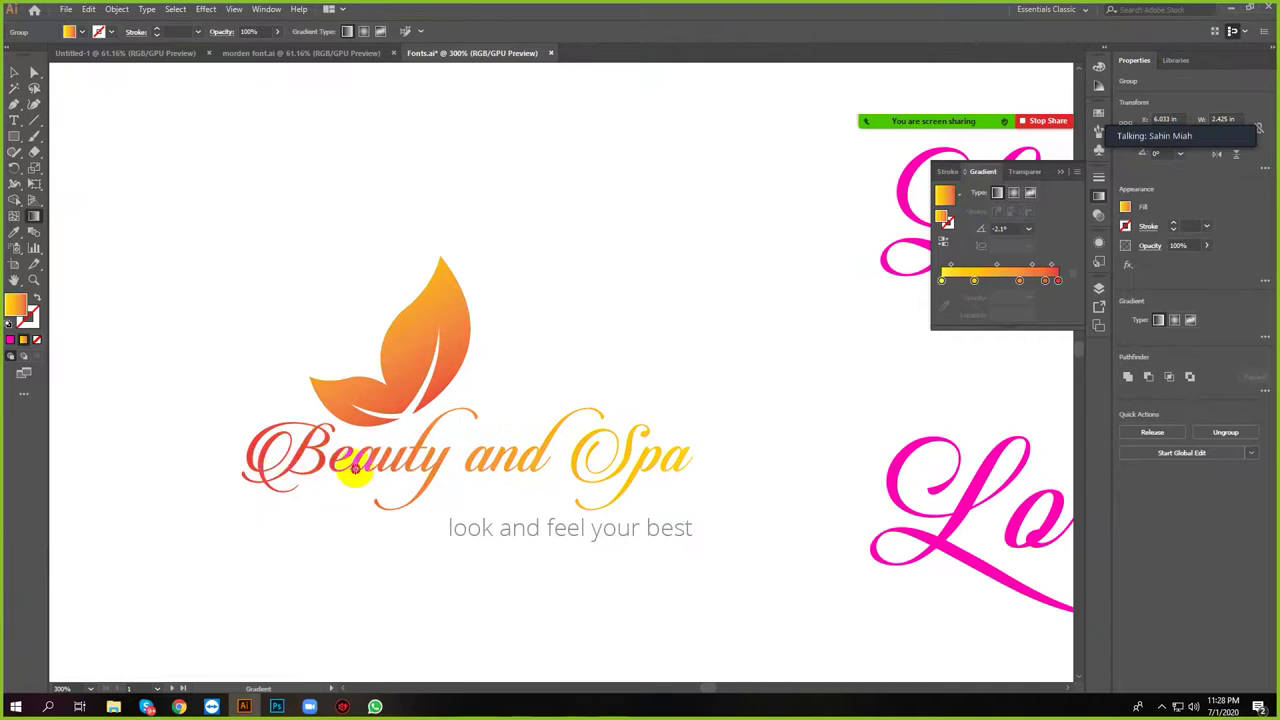
Step: Redraw the lettering gradient to run yellow on the left to red on the right
key(v)
click(623, 277)
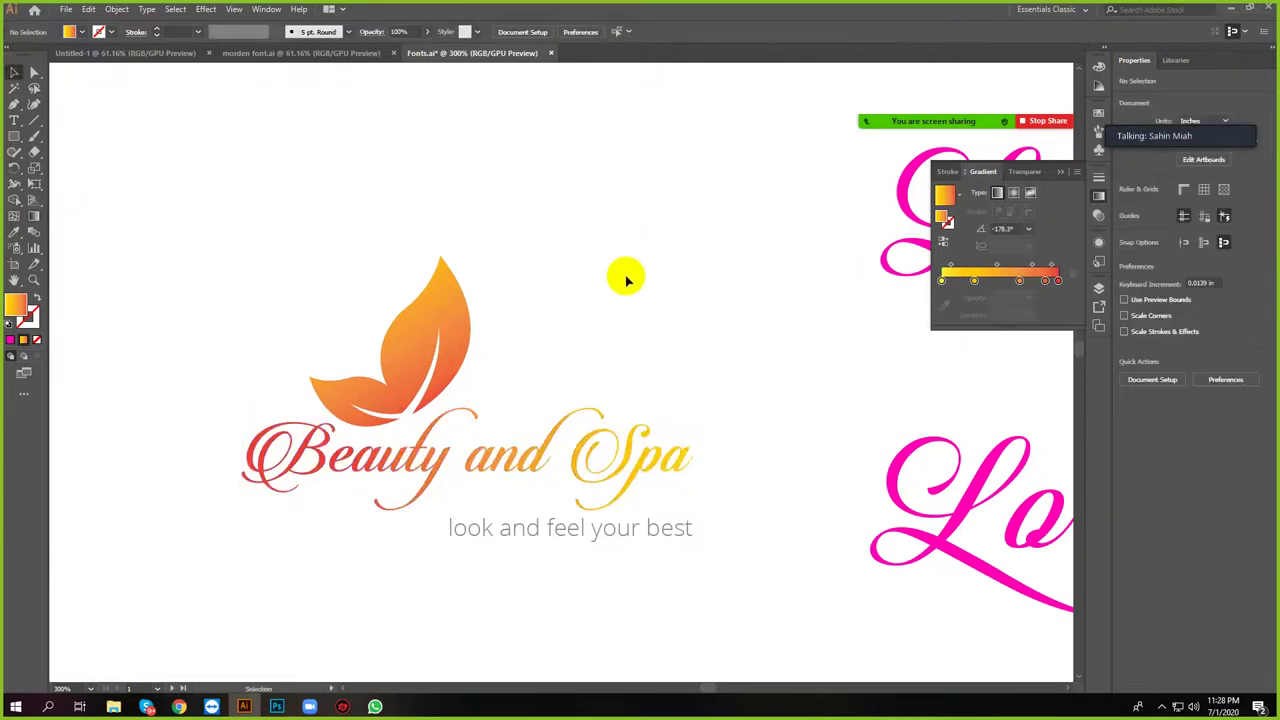
click(392, 462)
key(g)
drag(191, 431, 893, 497)
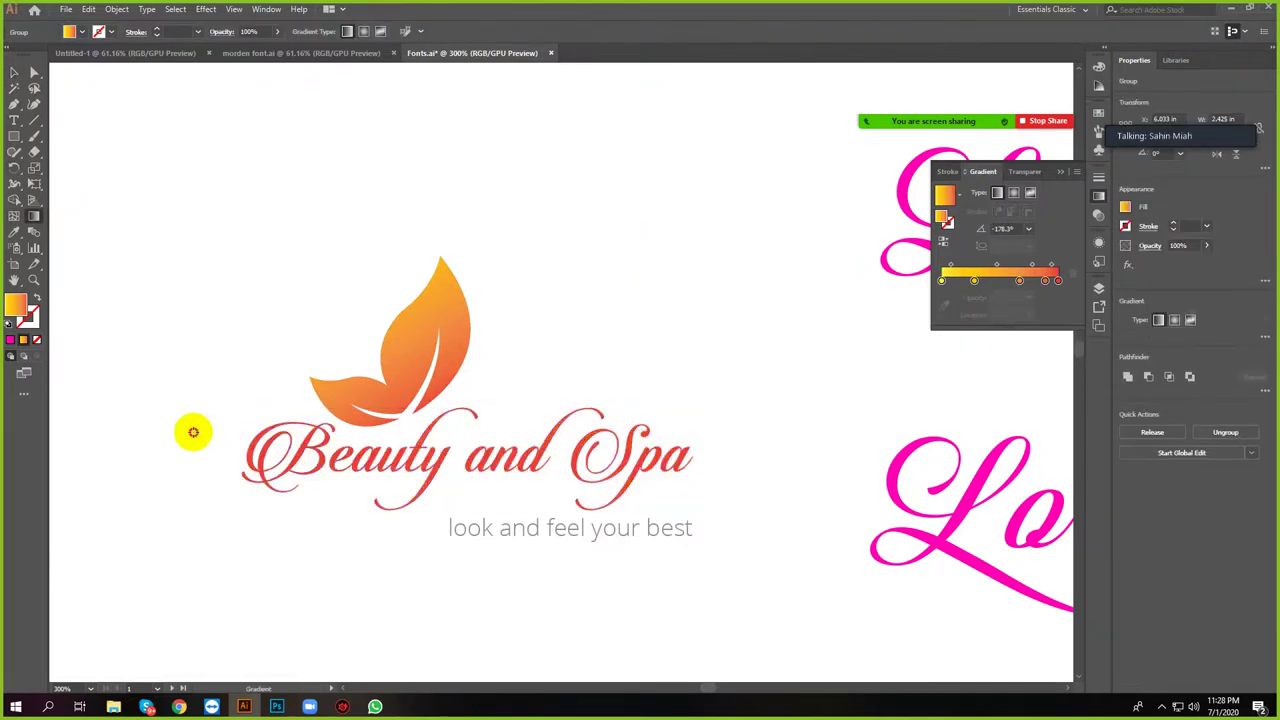
drag(460, 506, 646, 263)
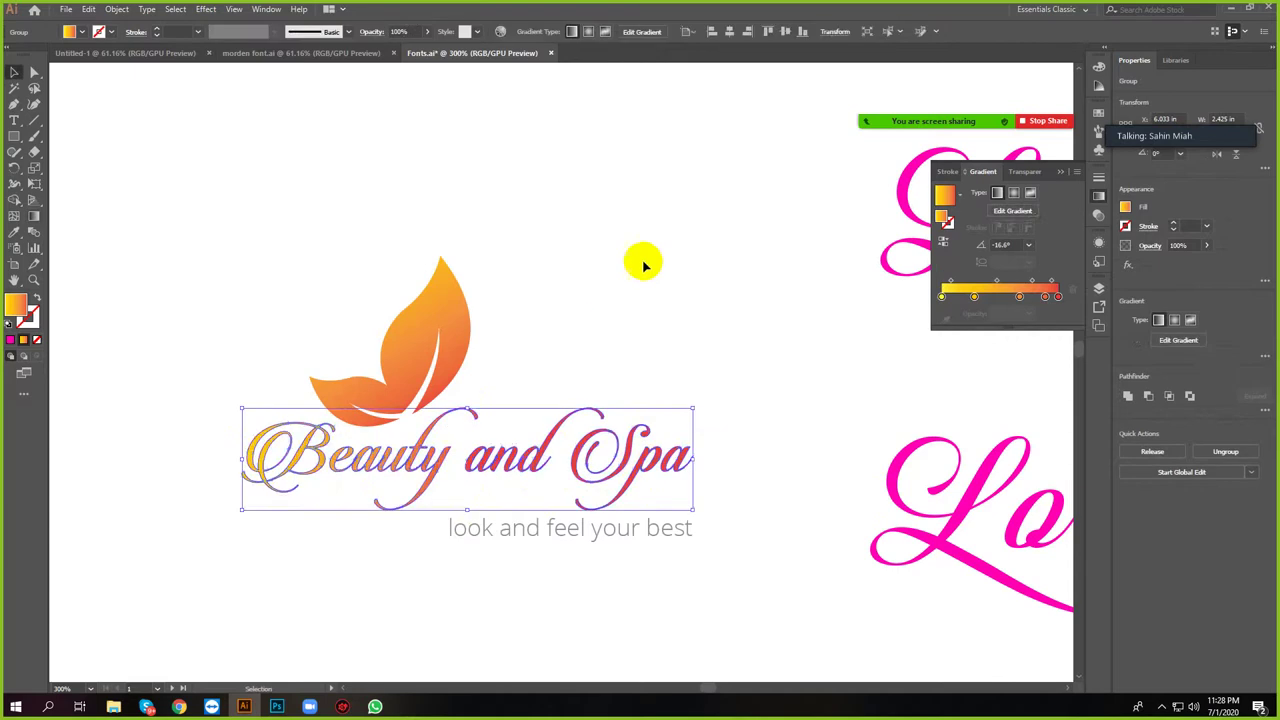
key(v)
click(507, 385)
Step: Zoom out and pan across the font samples, including WHATS INSIDE THE BOX
scroll(505, 388, down, 3)
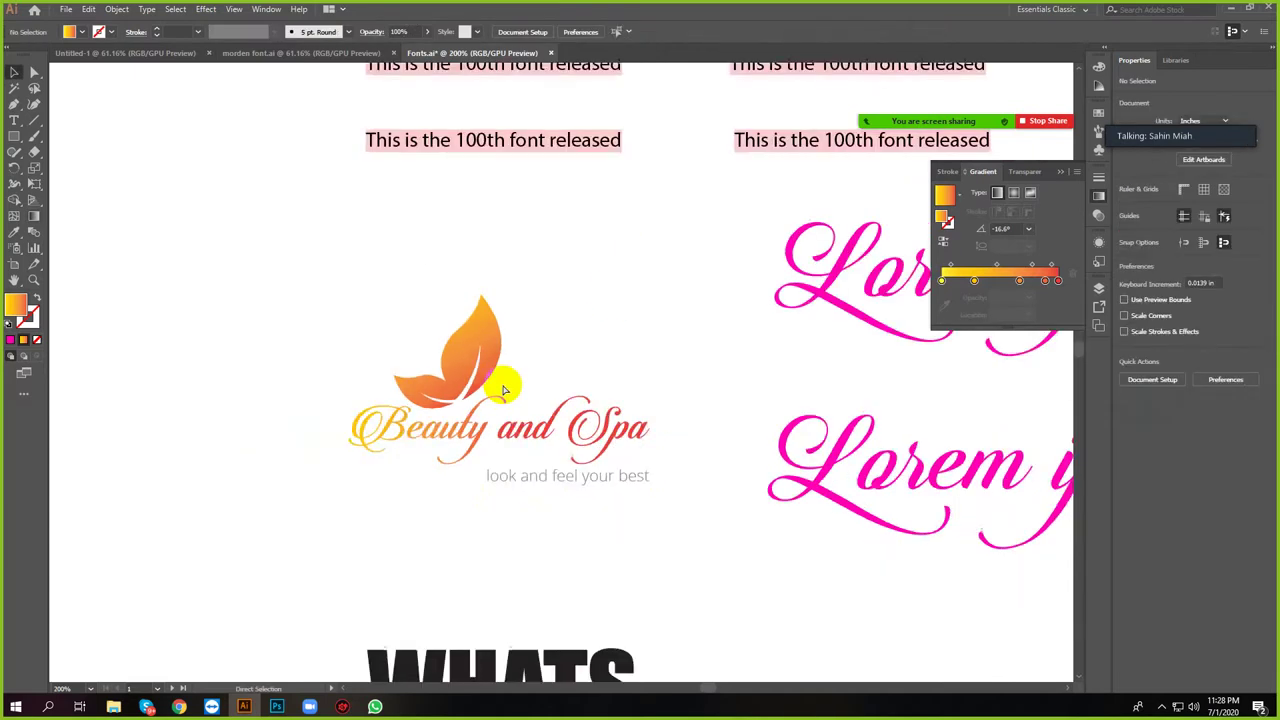
scroll(505, 388, down, 1)
scroll(508, 392, down, 2)
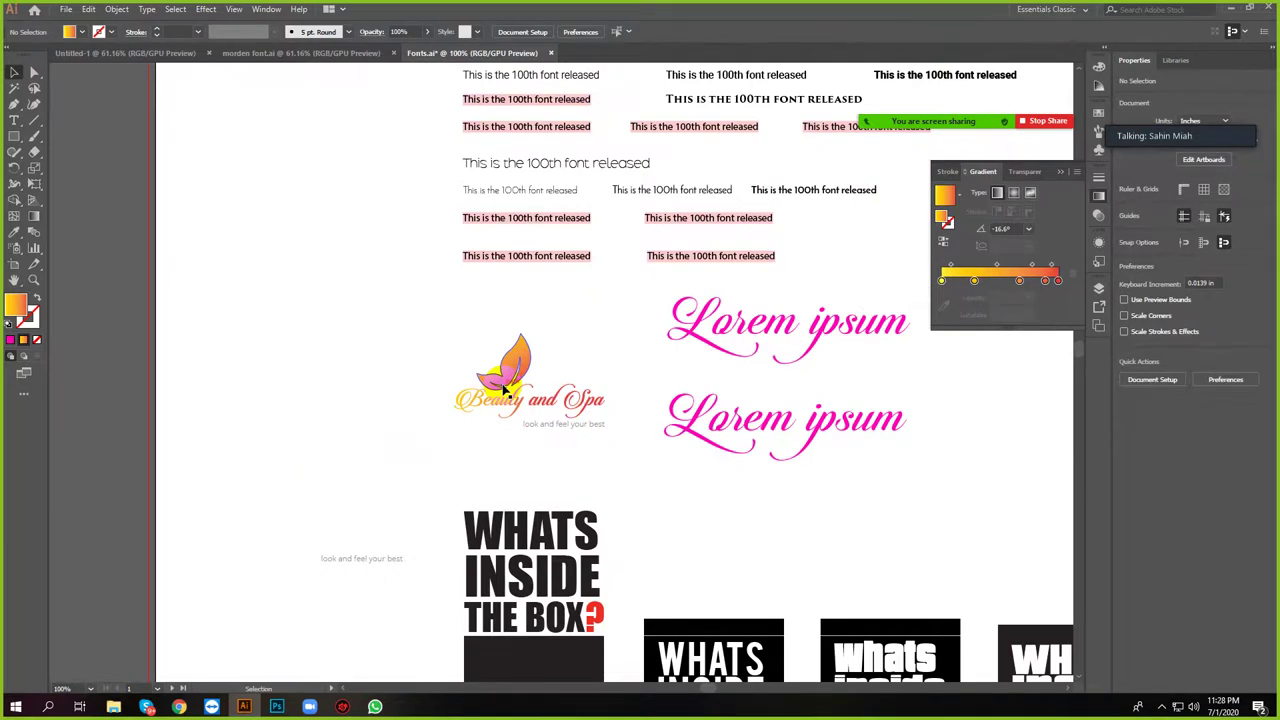
mouse_move(671, 337)
mouse_down()
mouse_move(483, 259)
mouse_move(417, 193)
mouse_up()
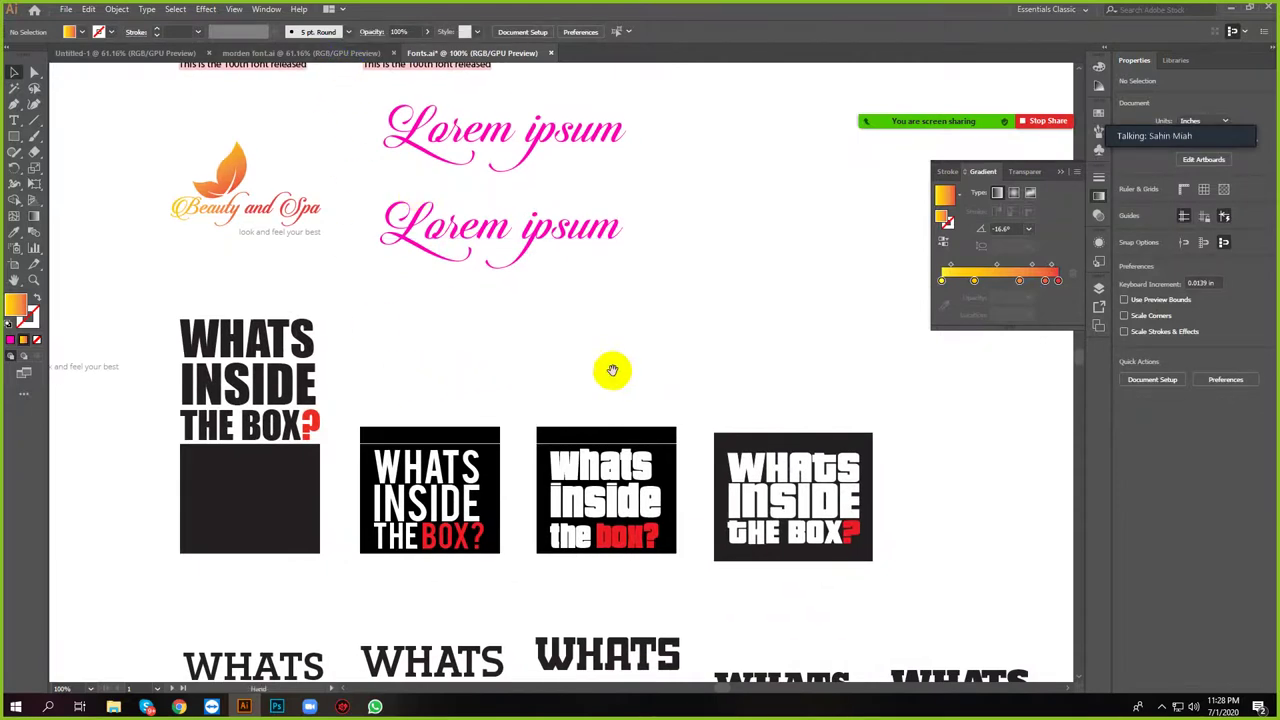
drag(637, 378, 640, 77)
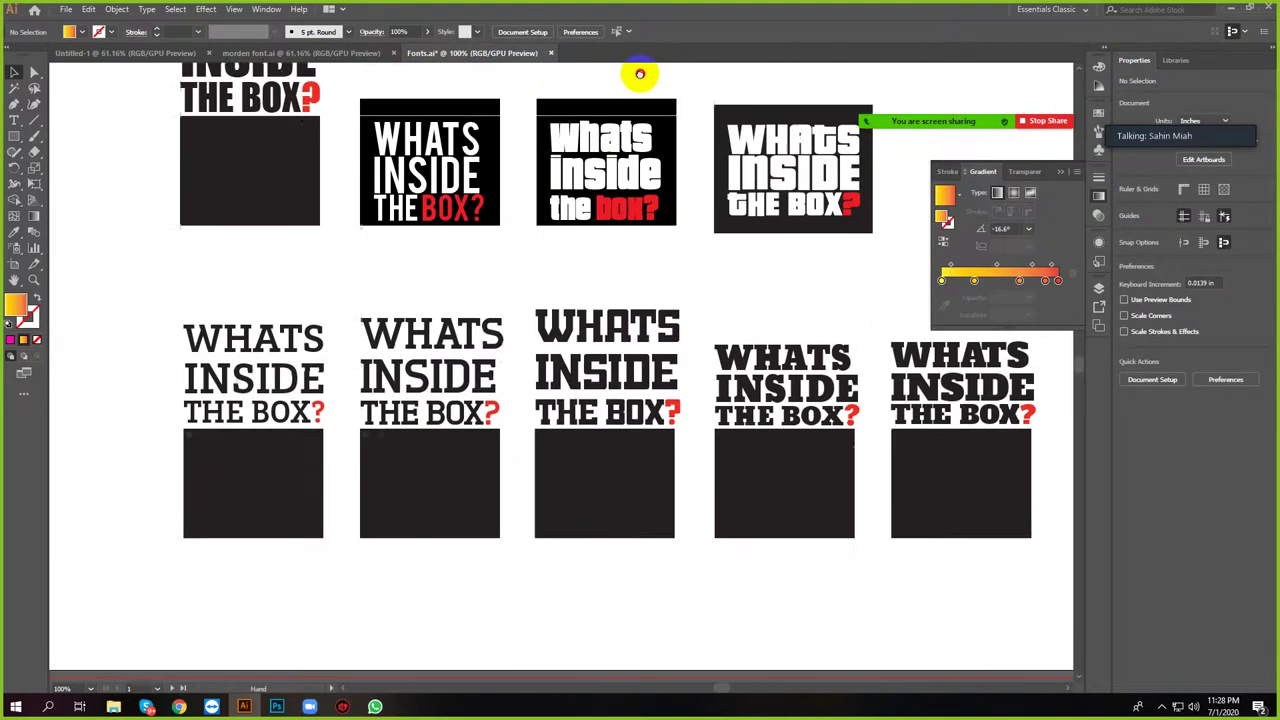
scroll(609, 200, up, 3)
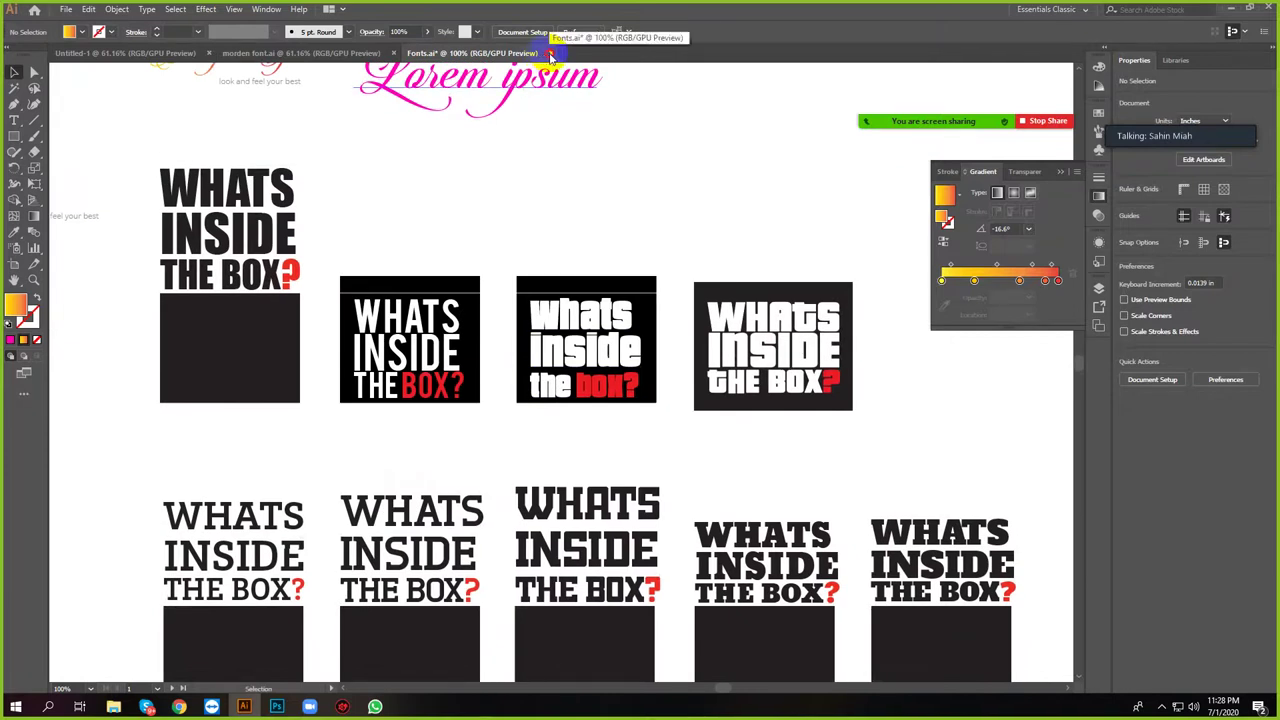
Step: Close Fonts.ai after the save prompt, then close morden font.ai and Untitled-1
click(550, 53)
click(703, 372)
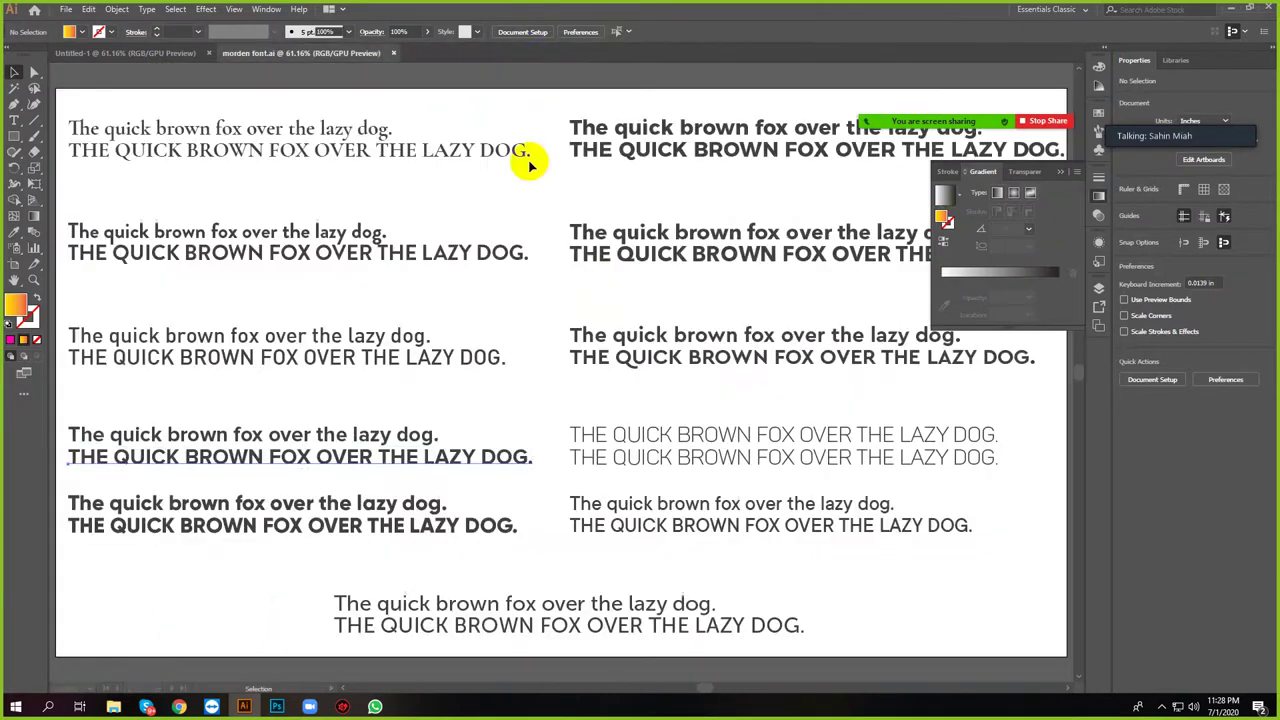
click(397, 54)
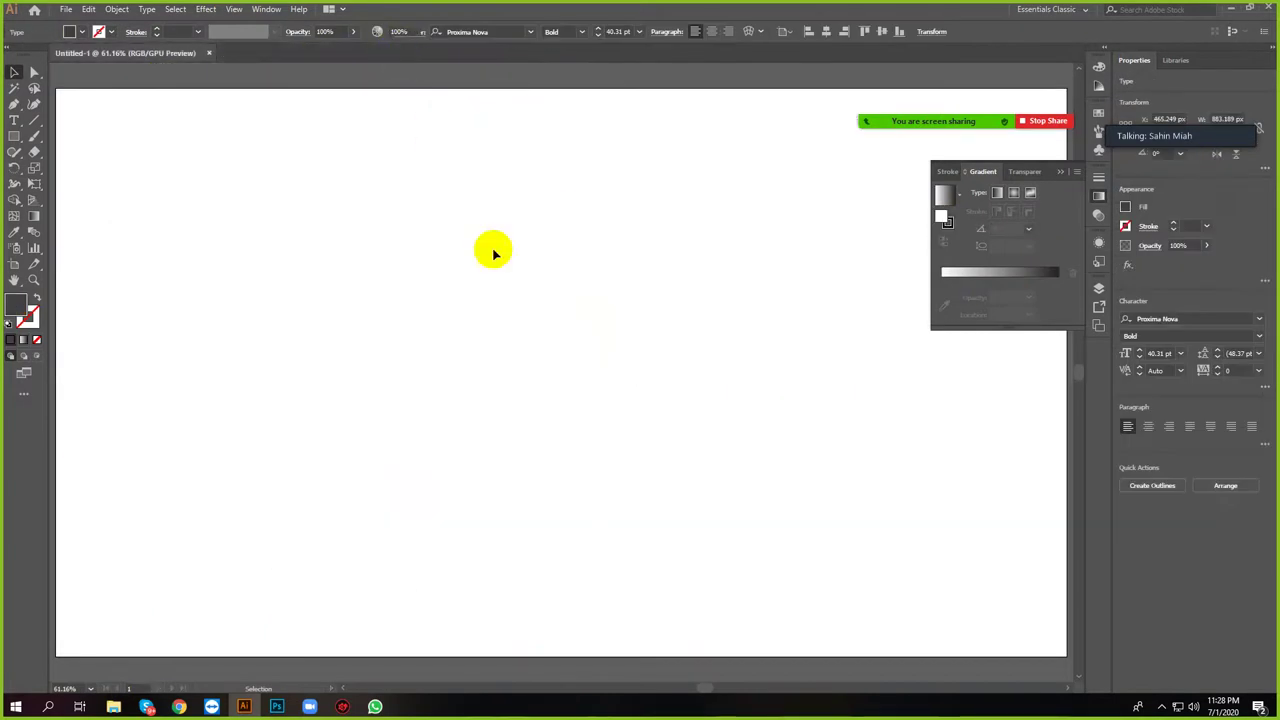
click(208, 55)
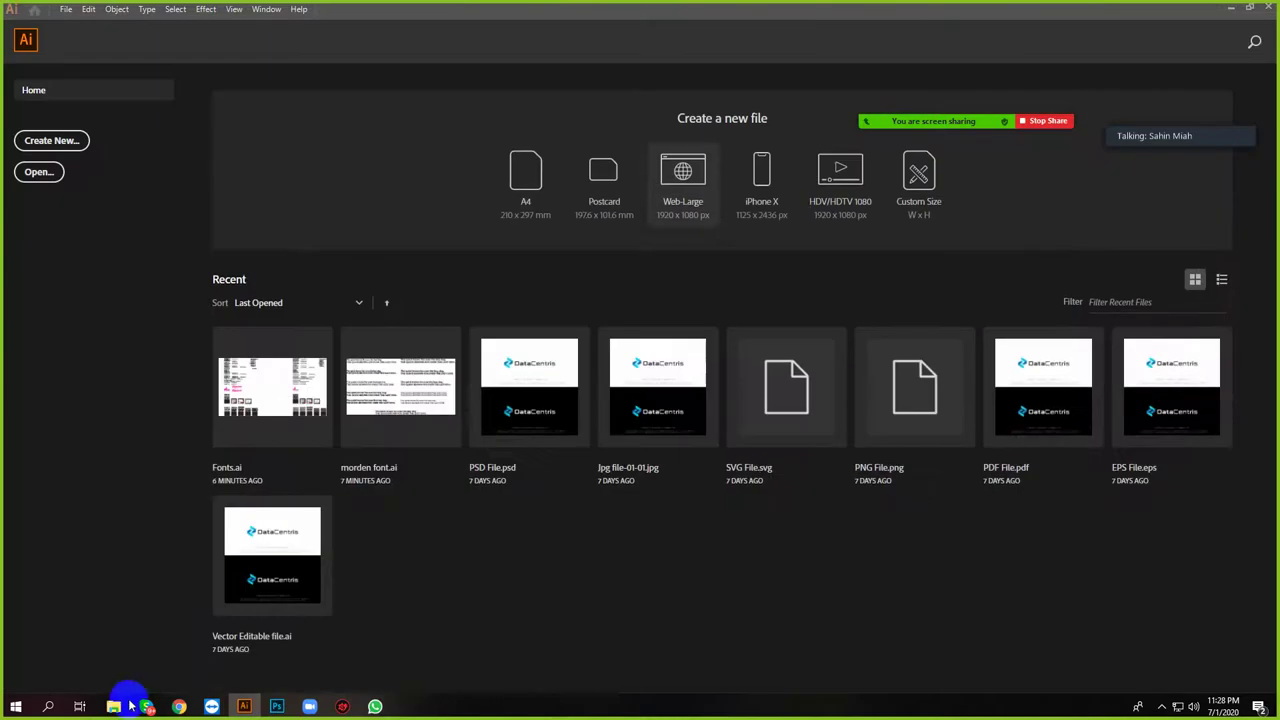
Step: Select cool font.ai, Fonts.ai and morden font.ai in the font folder and drag them to Skype
click(200, 625)
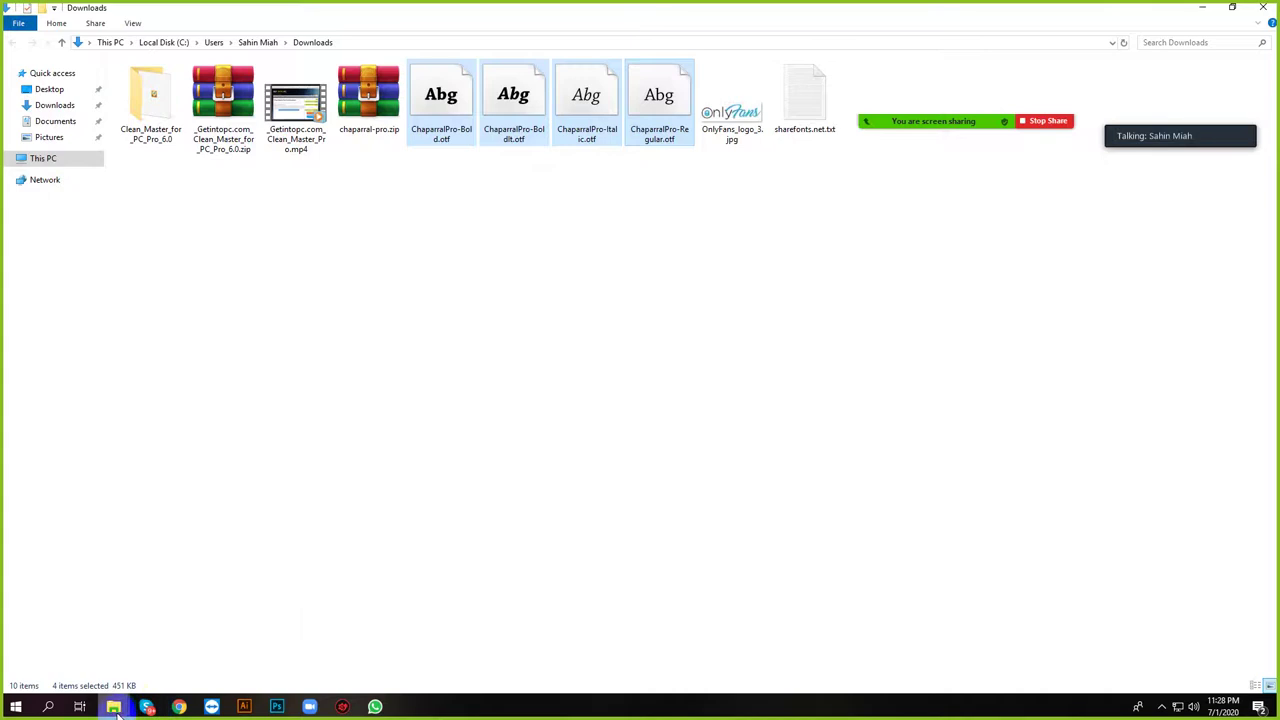
mouse_move(113, 707)
click(94, 643)
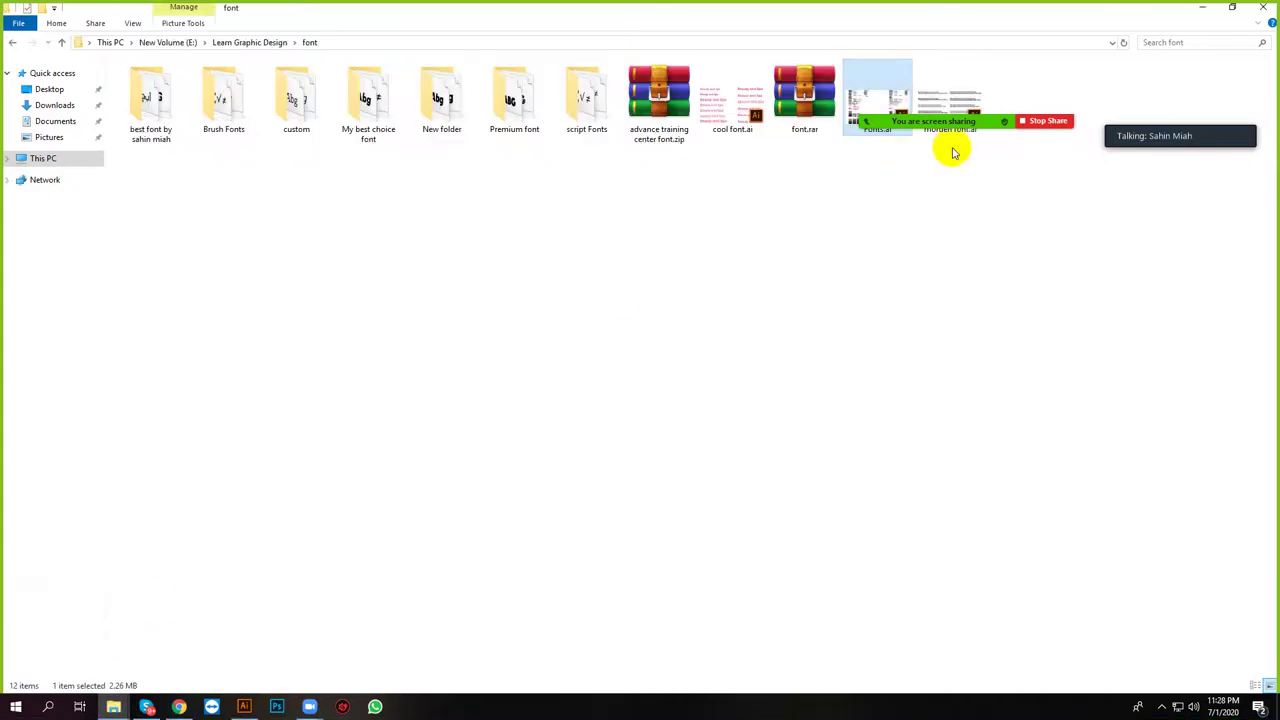
mouse_move(965, 121)
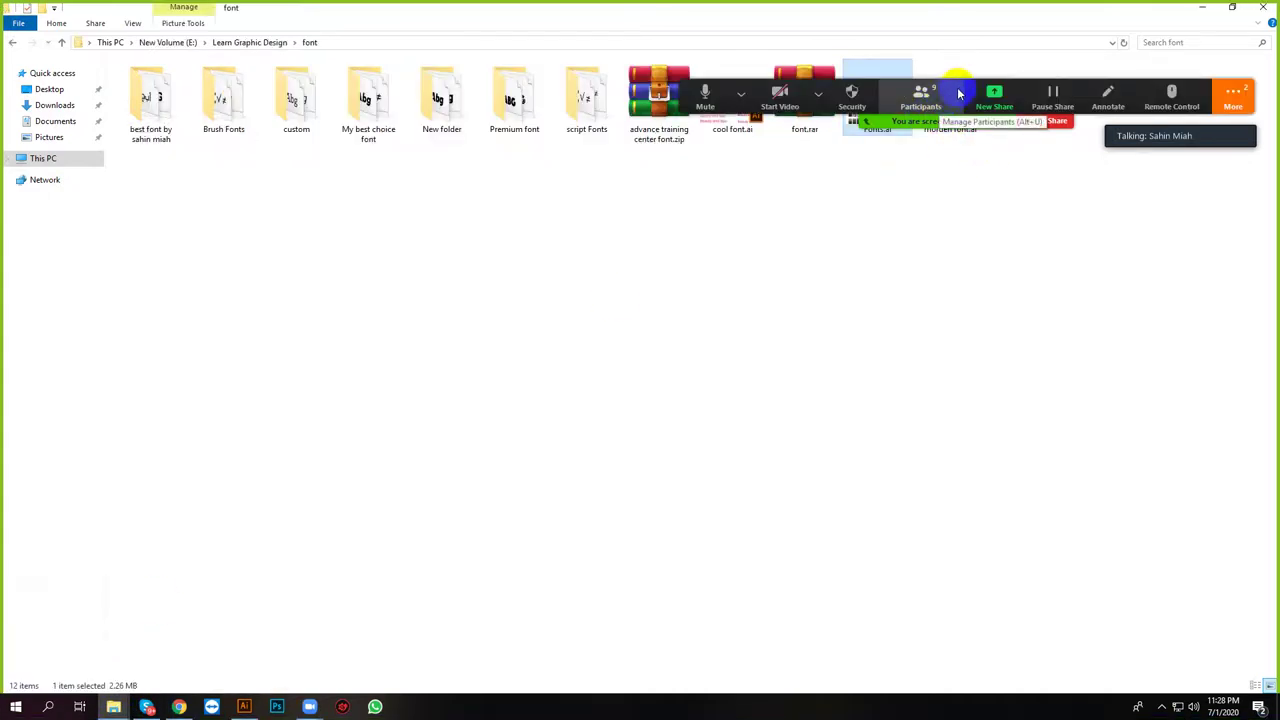
click(948, 118)
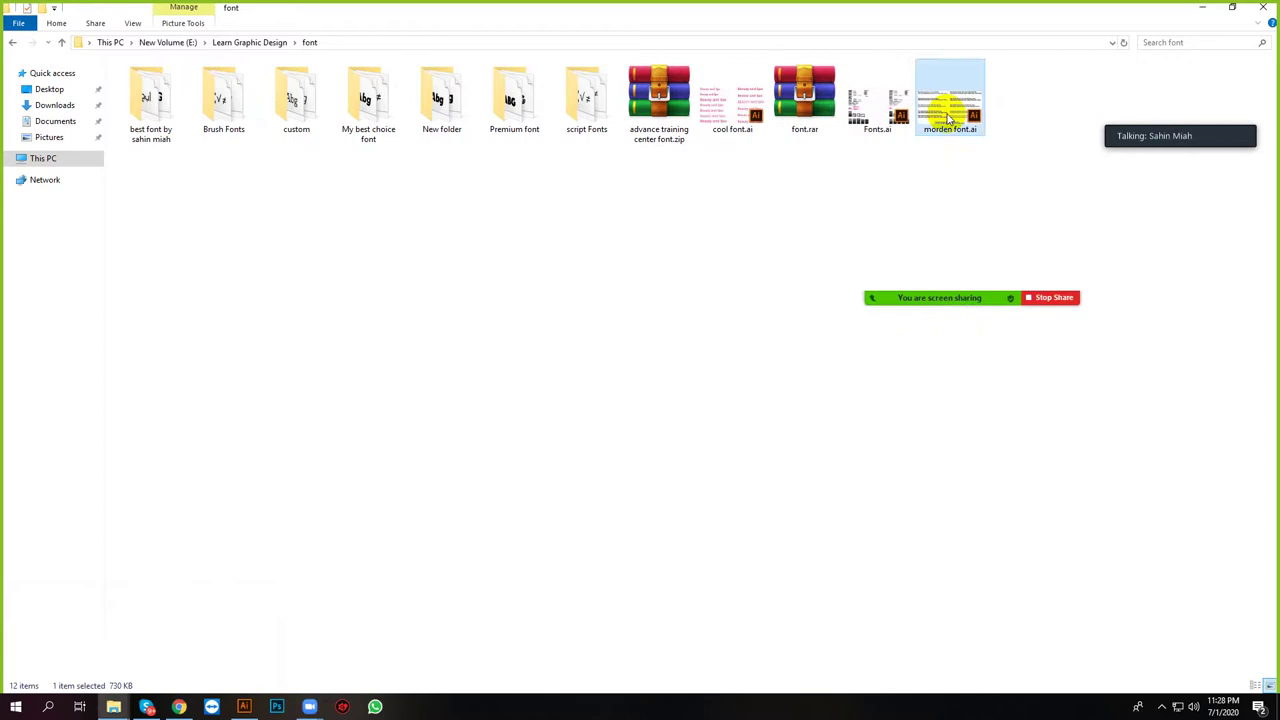
click(731, 120)
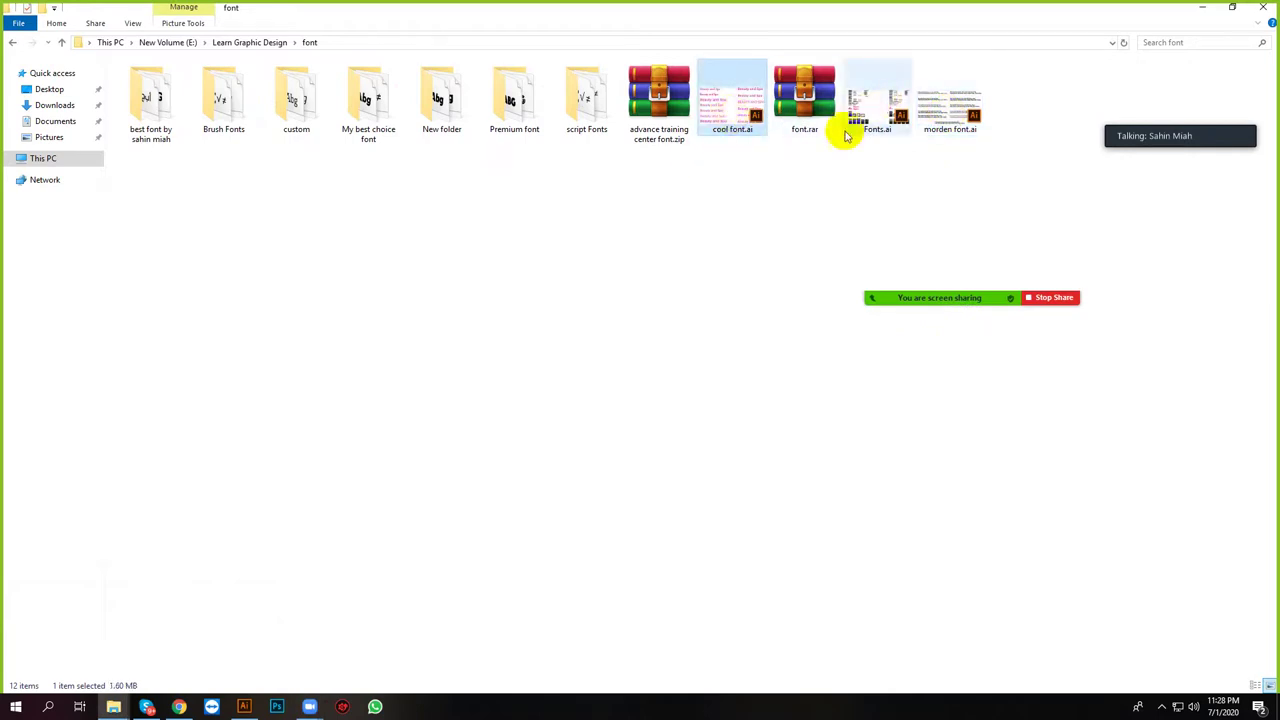
click(877, 152)
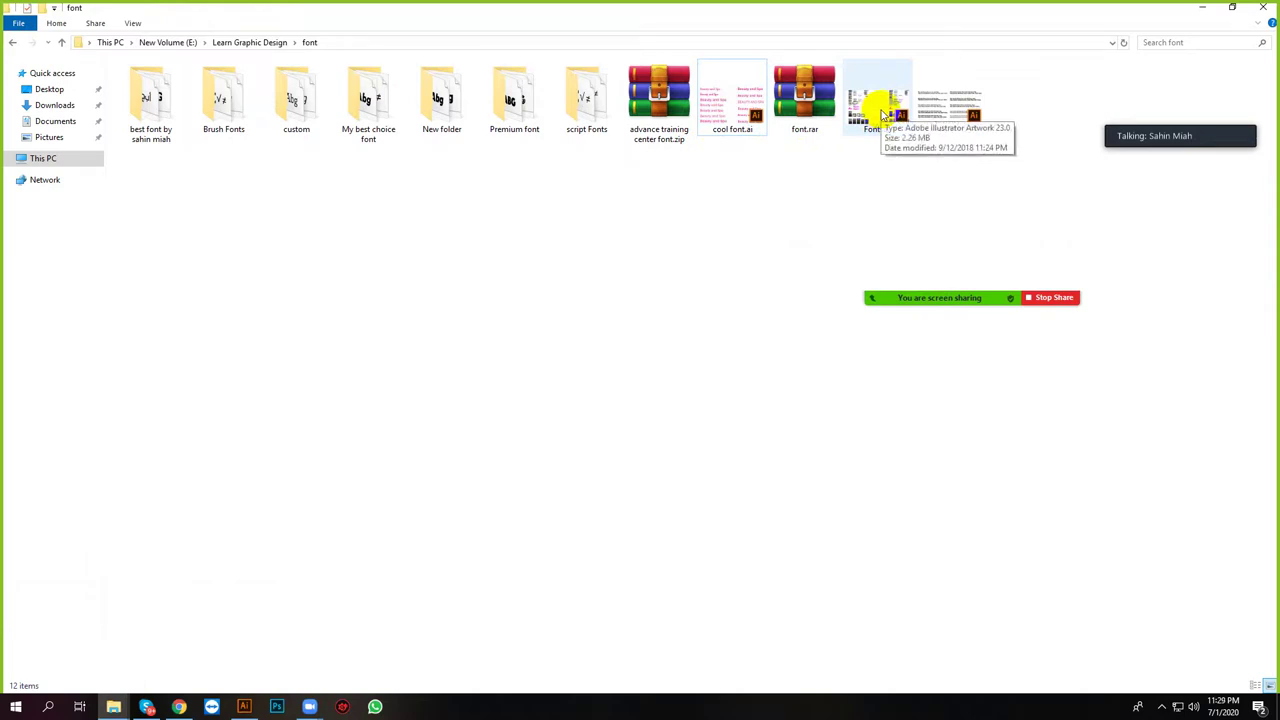
click(935, 105)
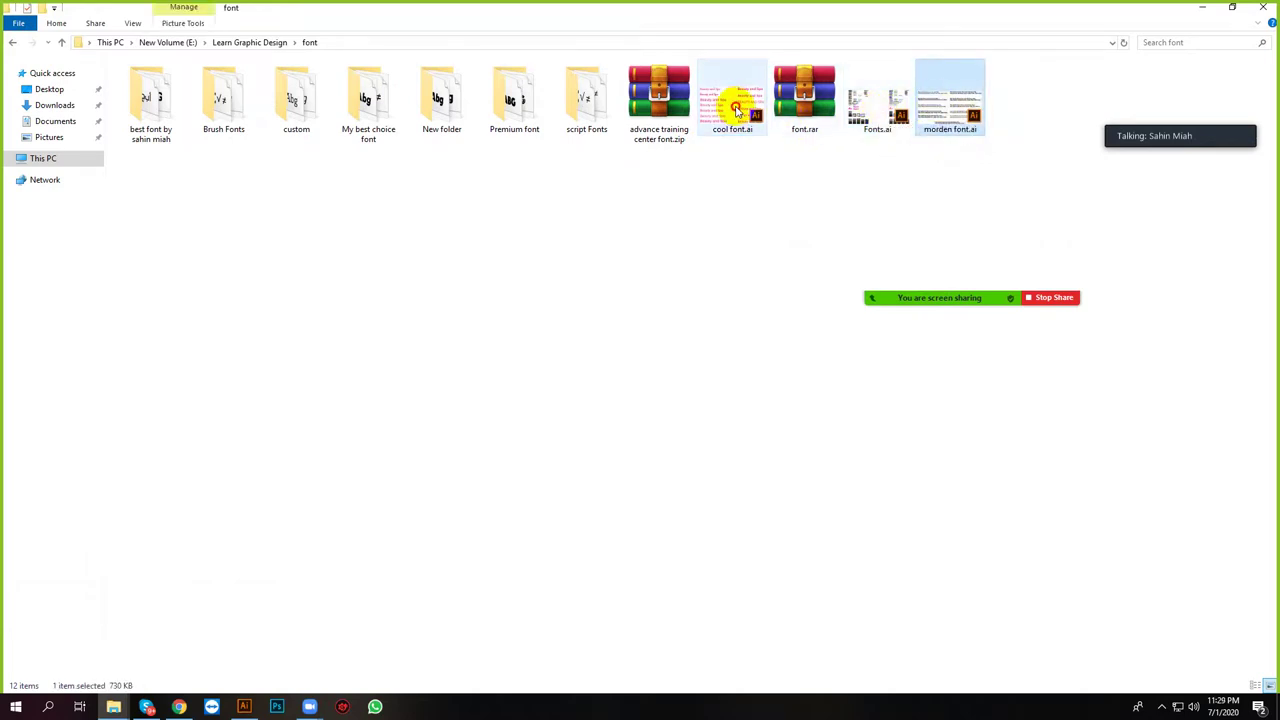
click(862, 208)
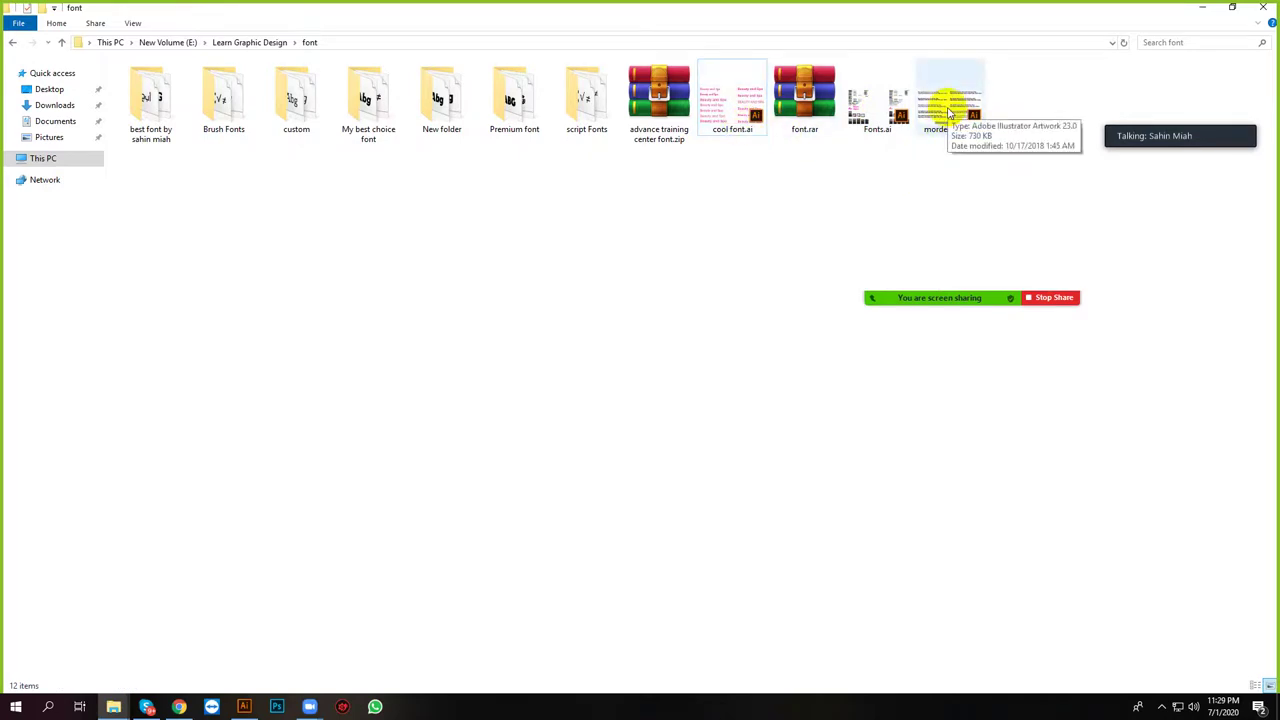
click(737, 98)
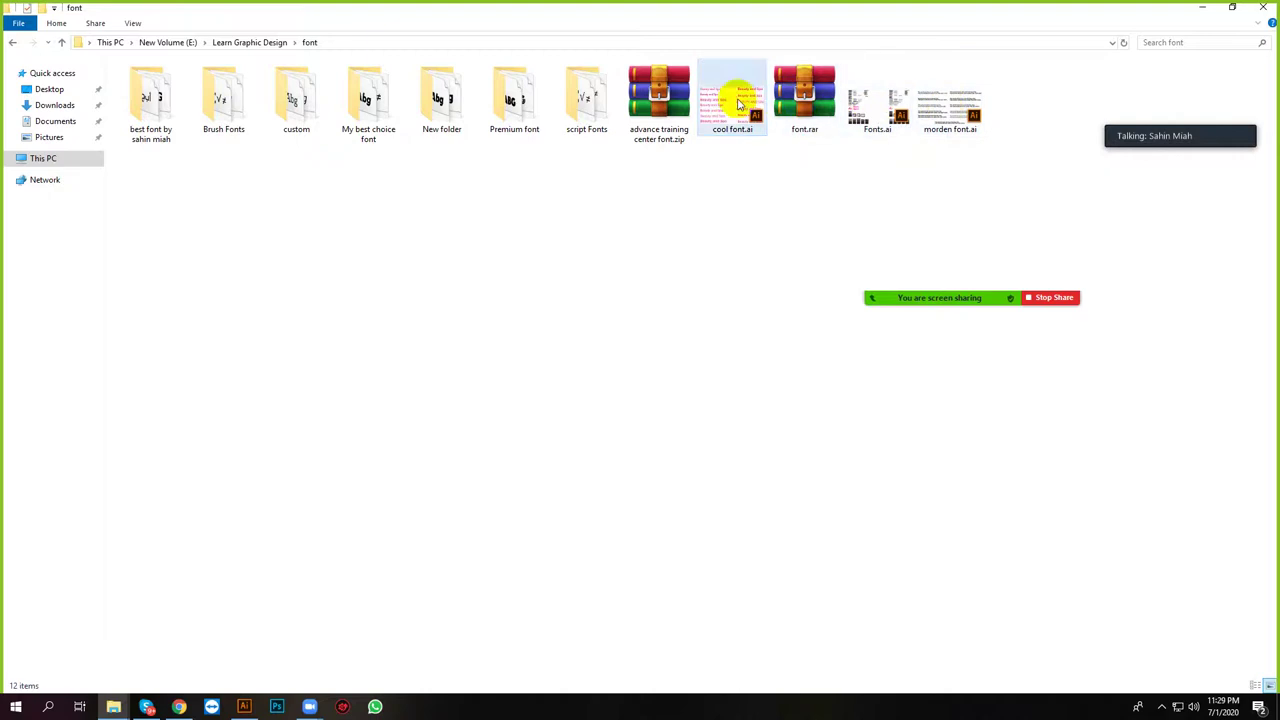
ctrl+click(886, 100)
ctrl+click(945, 108)
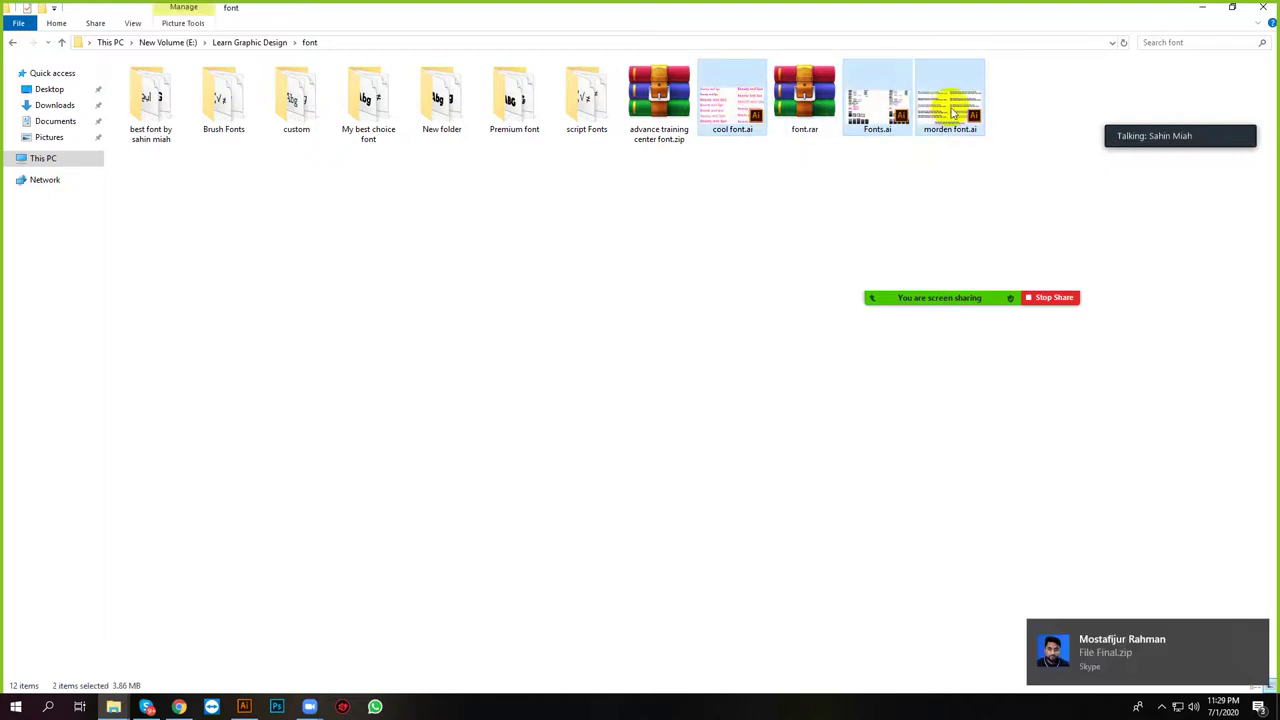
drag(845, 195, 148, 708)
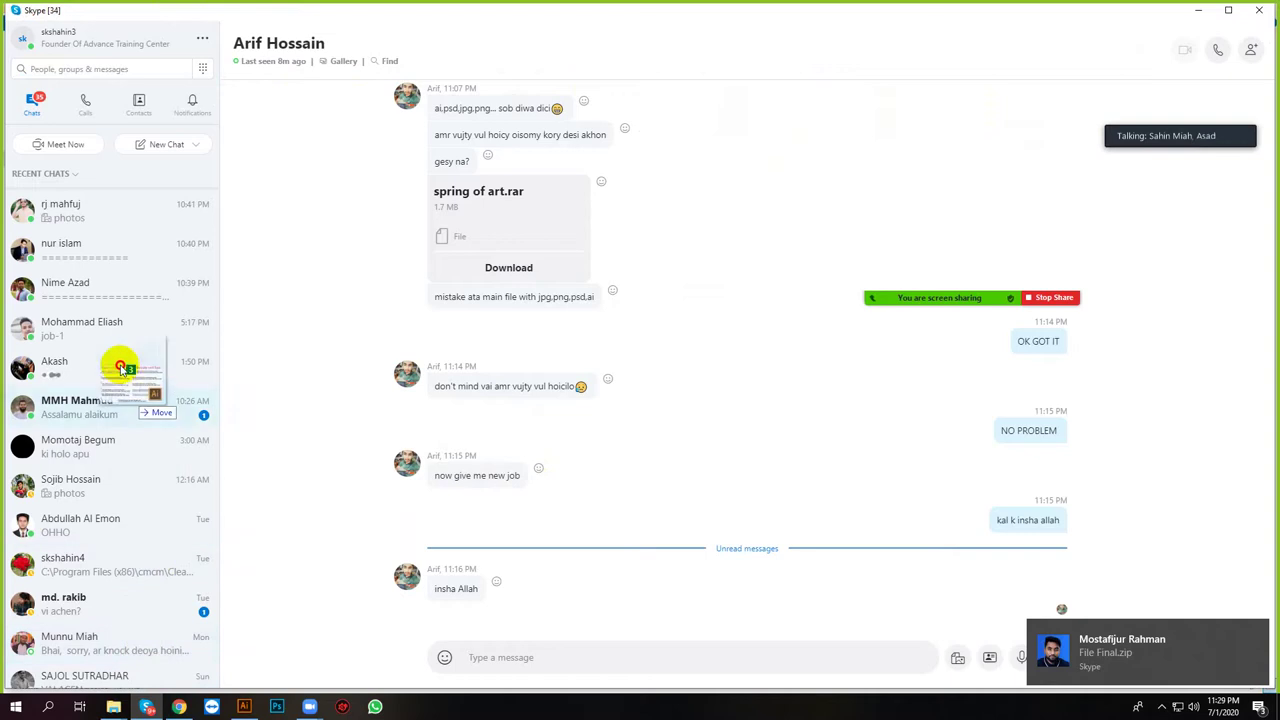
Step: Send Fonts.ai, morden font.ai and cool font.ai to the online batch group chat
mouse_move(148, 708)
mouse_down()
mouse_move(20, 612)
mouse_move(110, 285)
mouse_up()
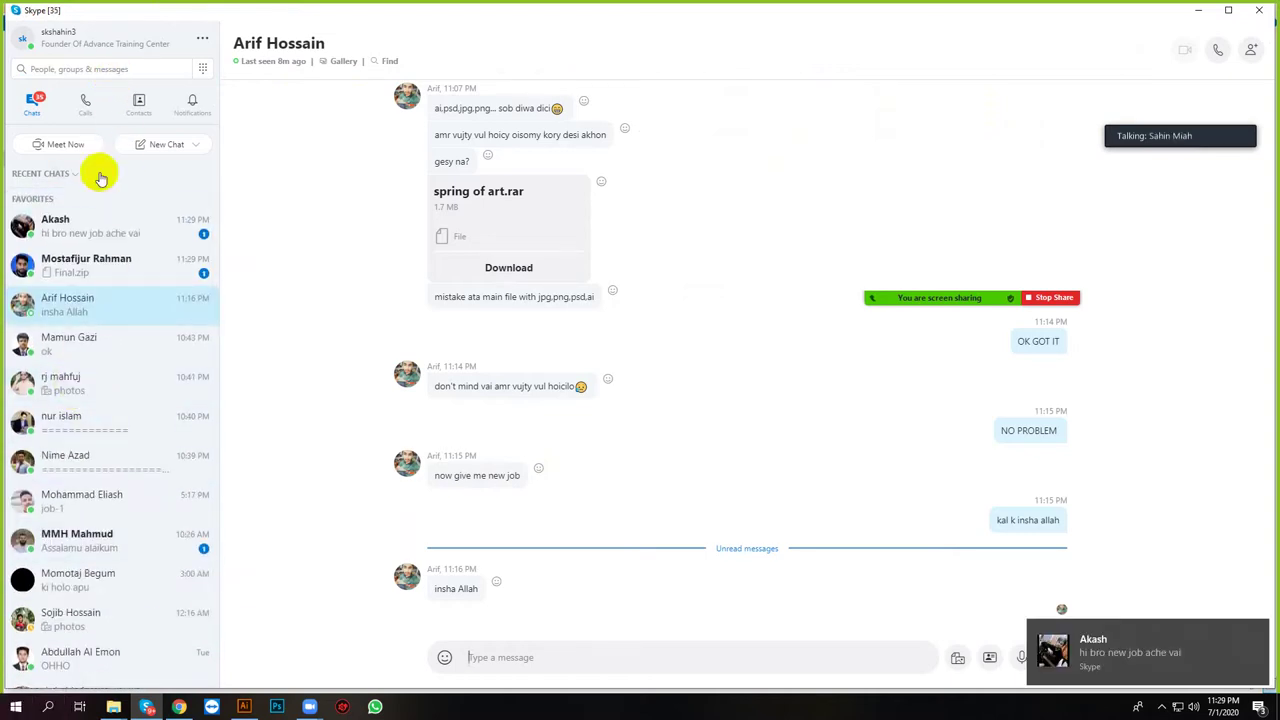
scroll(120, 380, down, 3)
scroll(120, 412, down, 2)
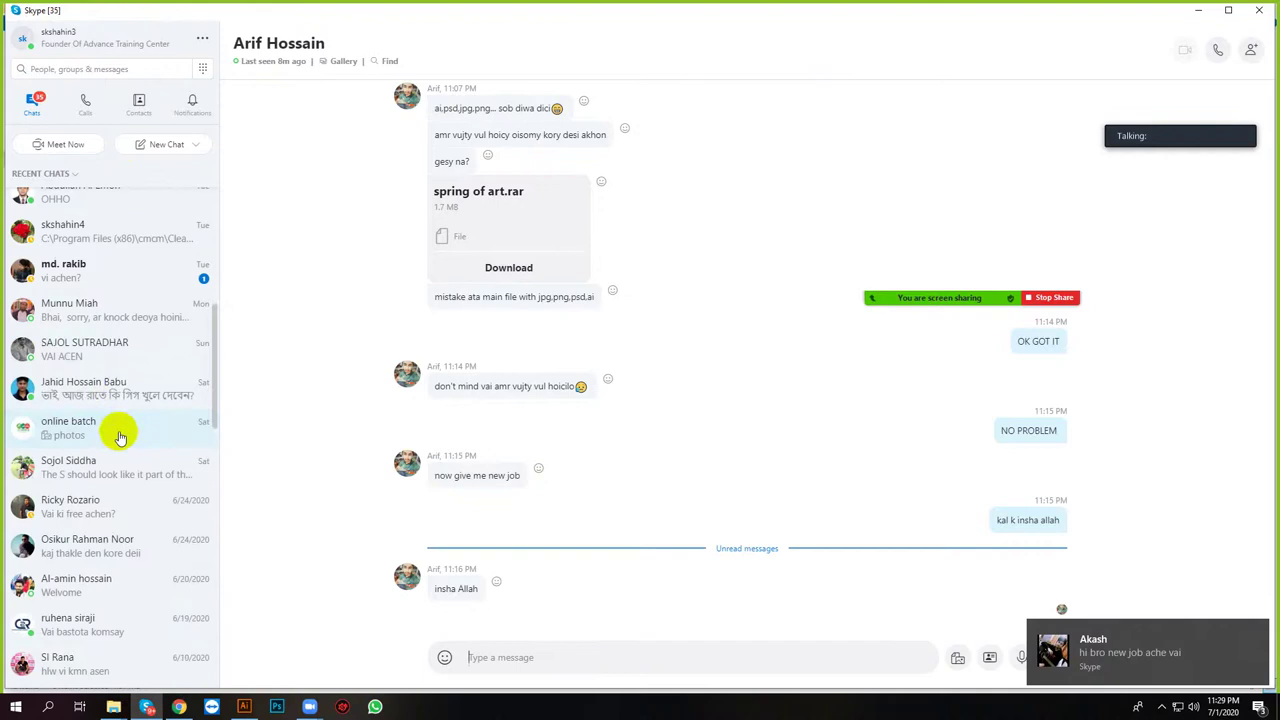
click(125, 428)
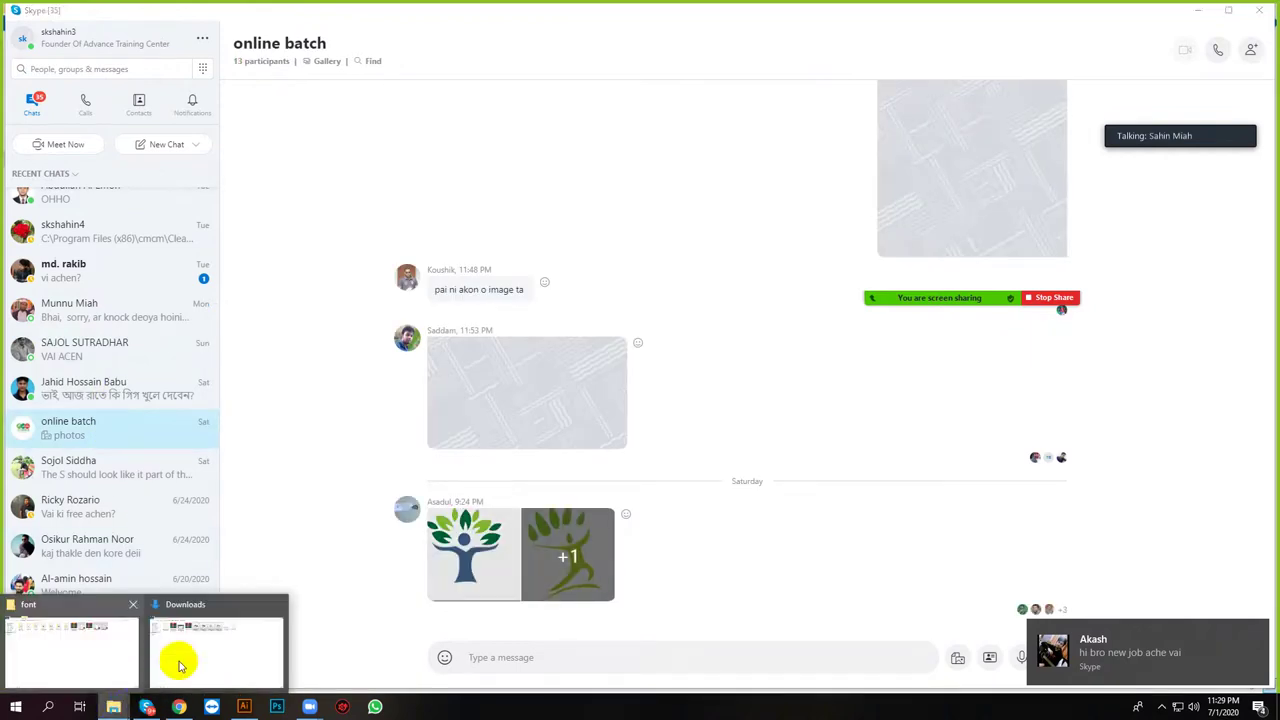
click(200, 645)
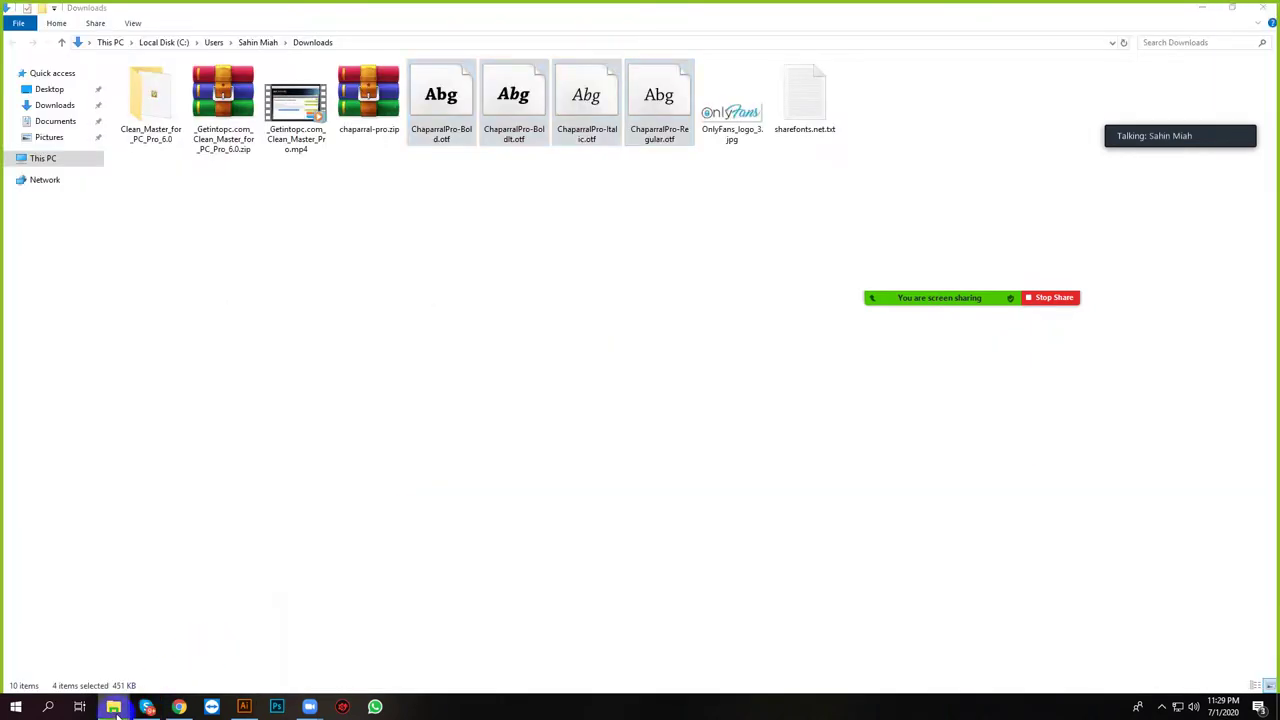
click(114, 643)
mouse_move(888, 118)
mouse_down()
mouse_move(147, 708)
mouse_move(618, 515)
mouse_up()
key(Return)
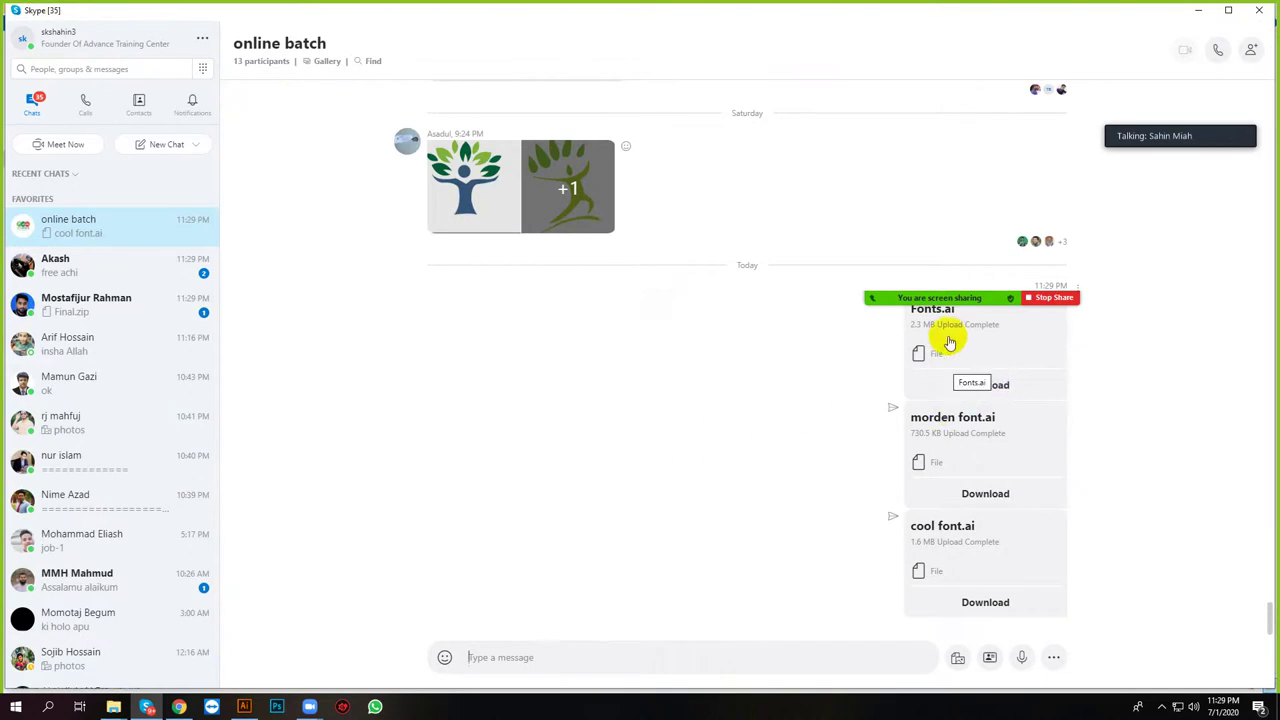
mouse_move(975, 60)
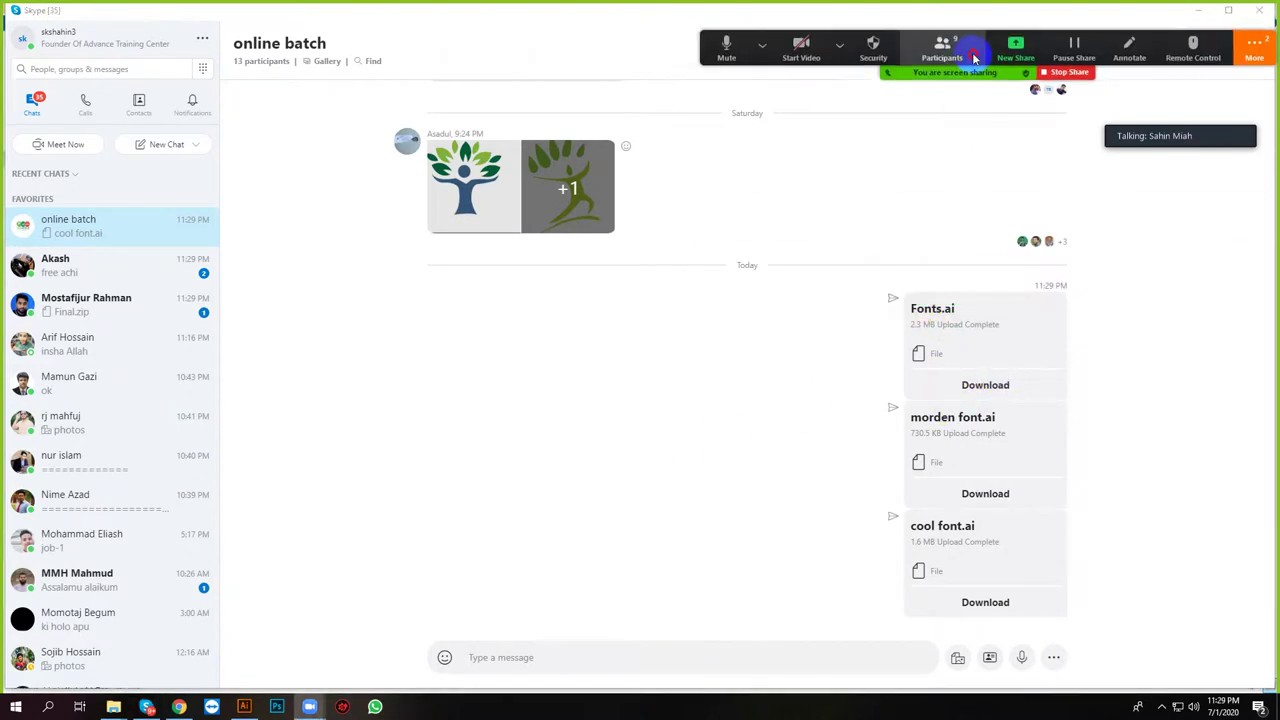
Step: Open the meeting group chat, tuck it away, and return to Fiverr in Chrome
click(1242, 45)
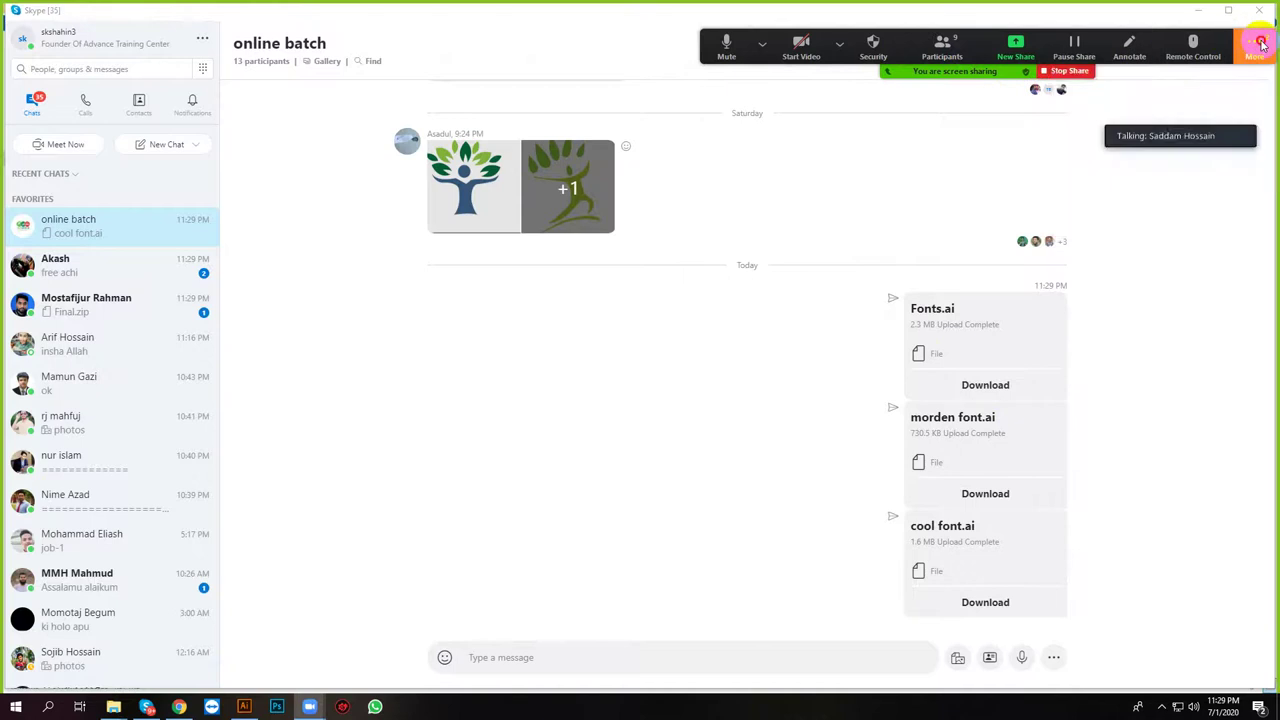
click(1100, 77)
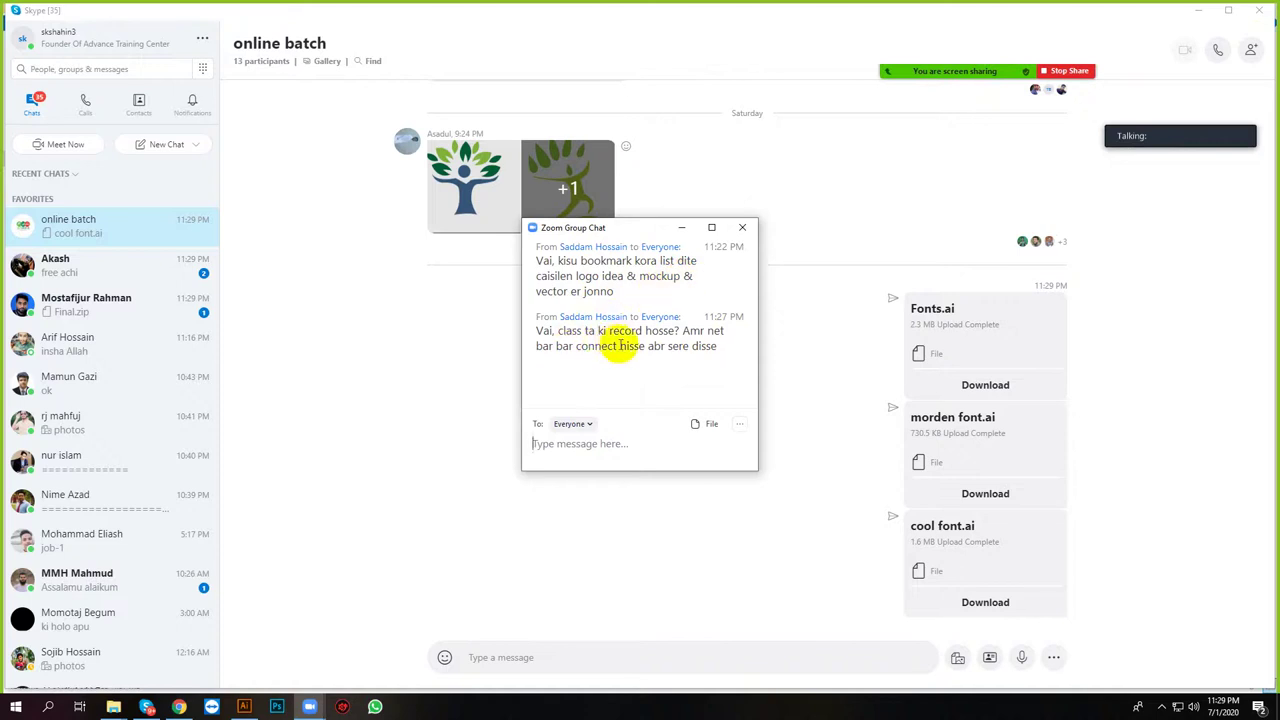
click(681, 227)
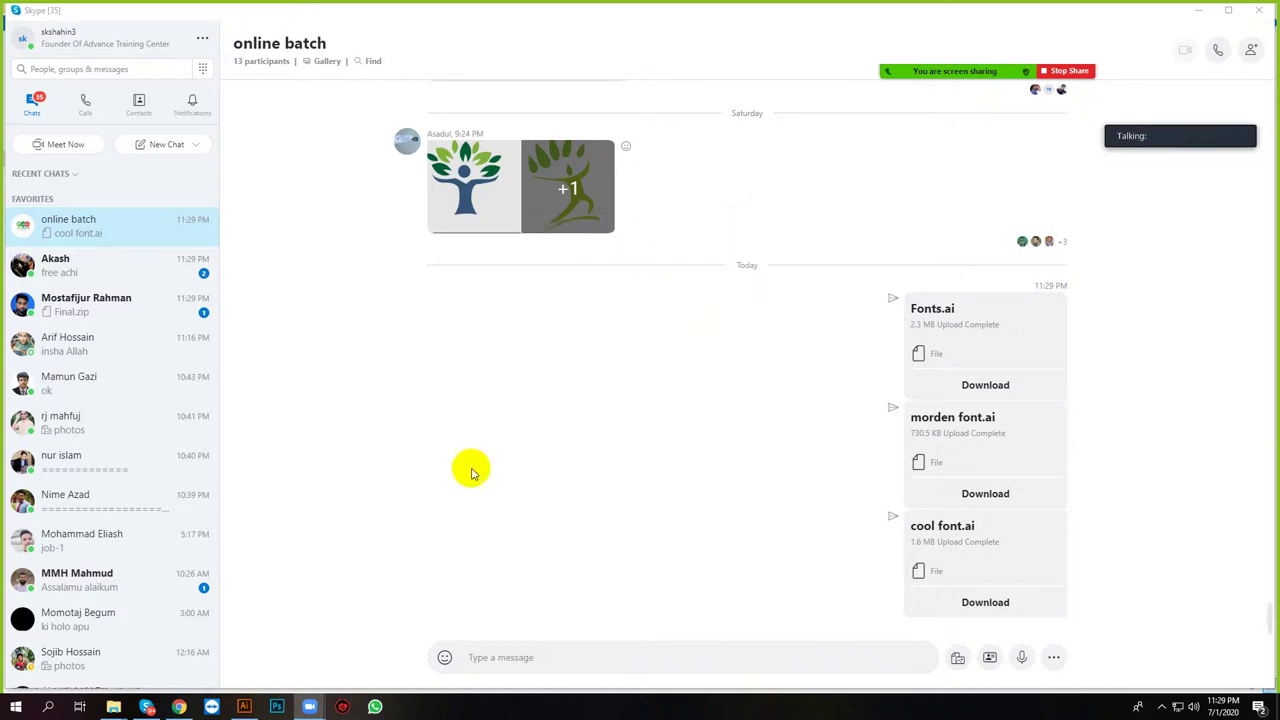
click(180, 708)
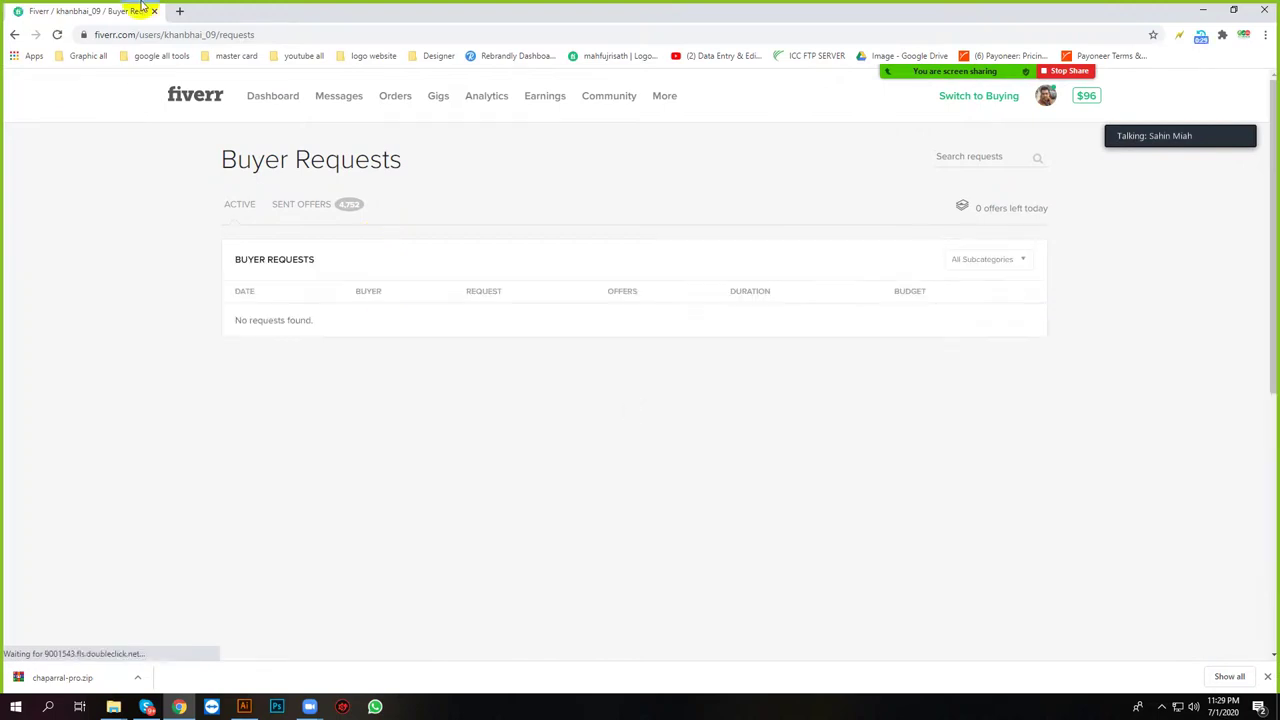
Step: In a new Chrome tab, search Google for 'logo mockup'
click(180, 12)
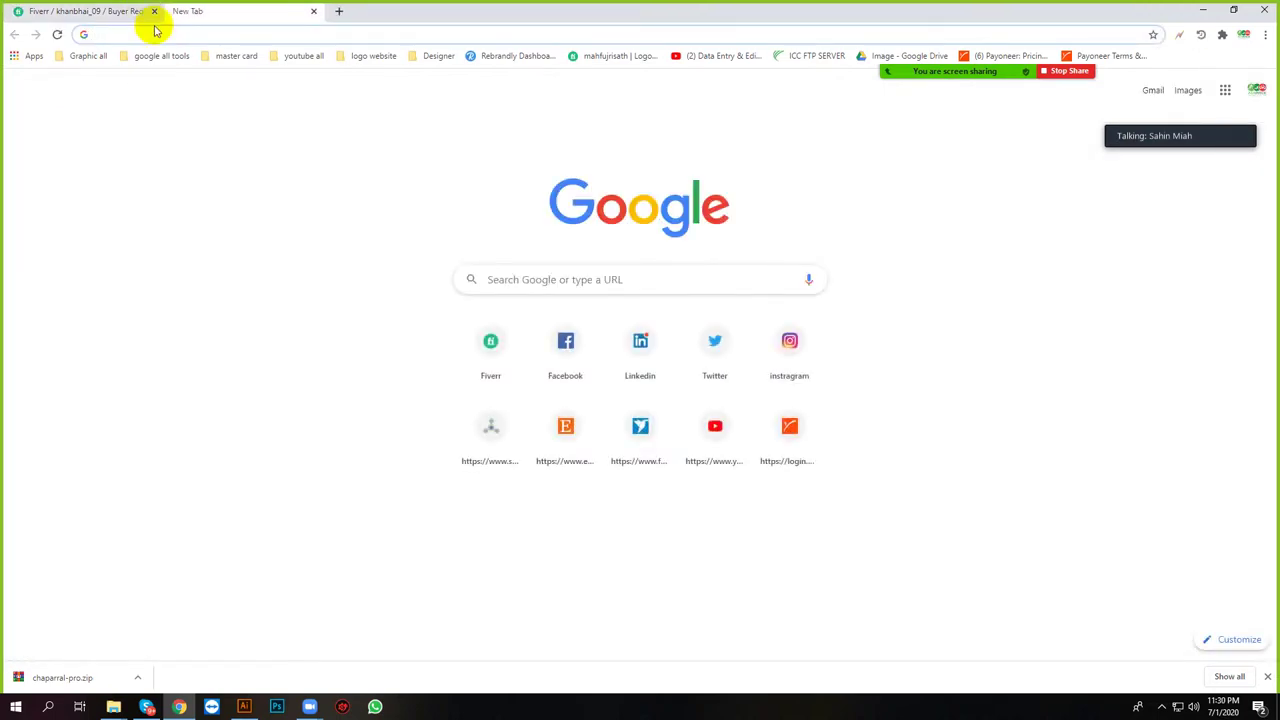
click(88, 55)
mouse_move(133, 128)
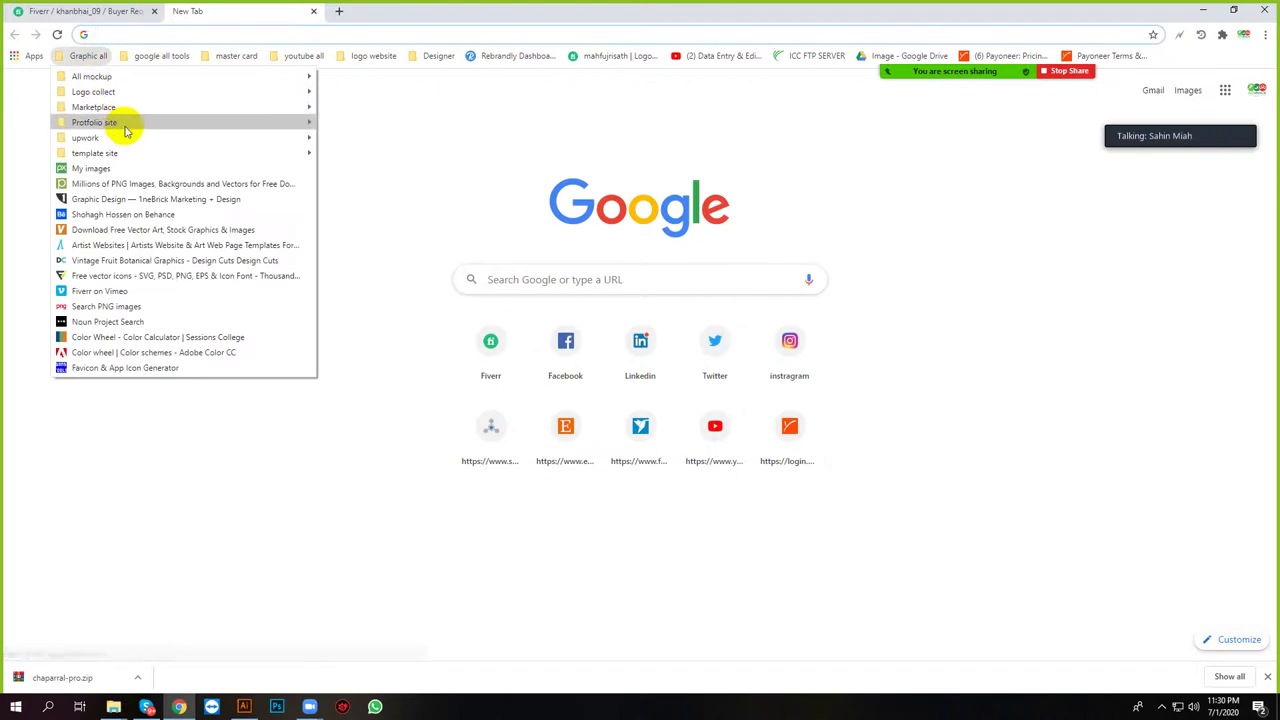
click(232, 33)
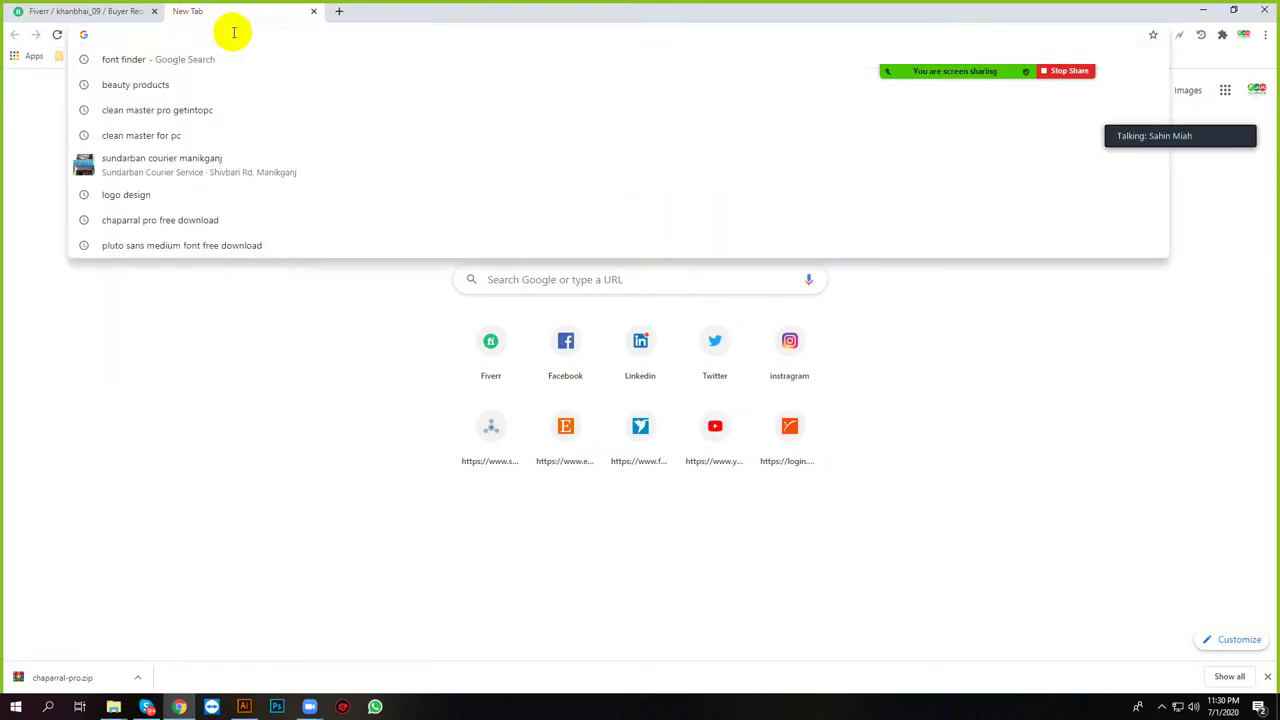
text(l)
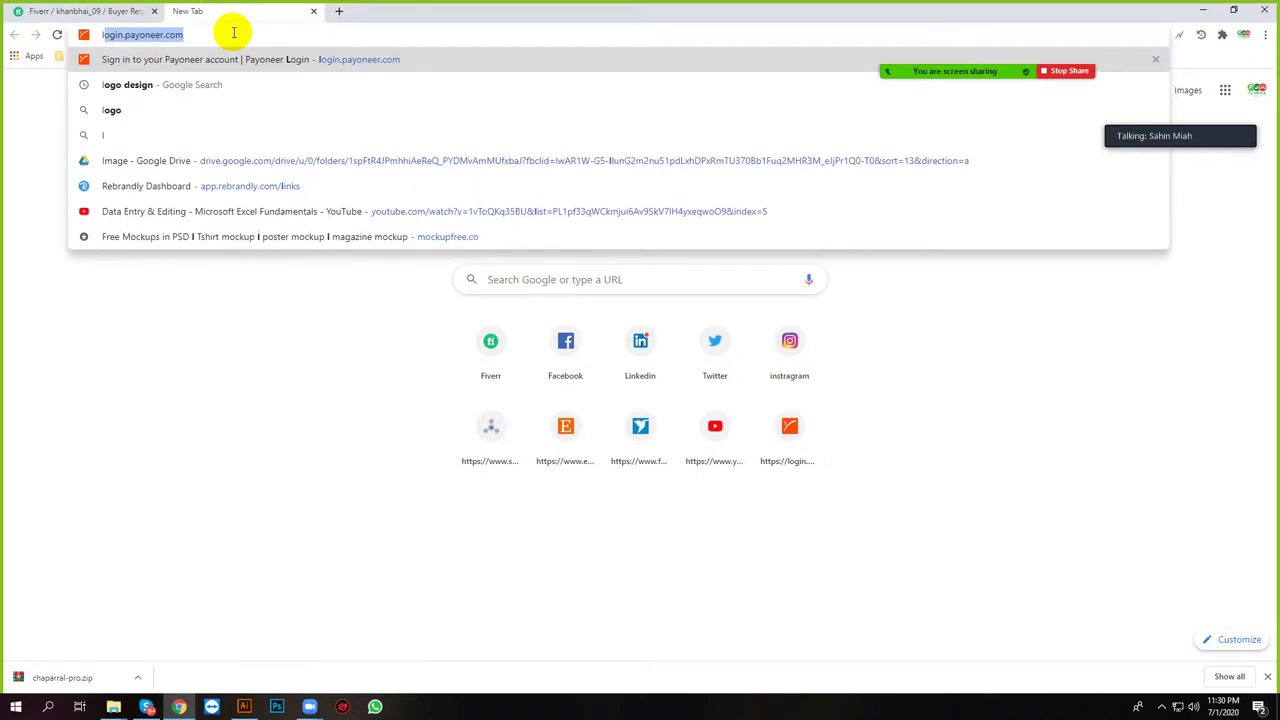
text(ogo )
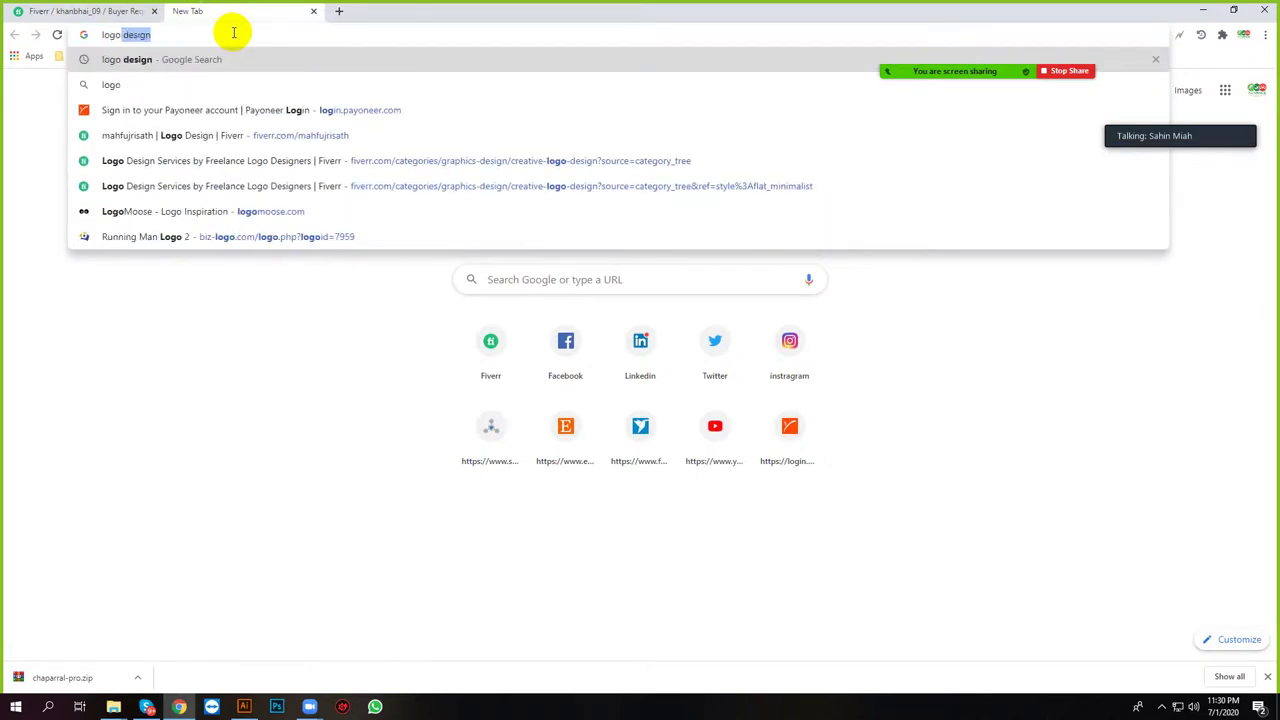
text(mock)
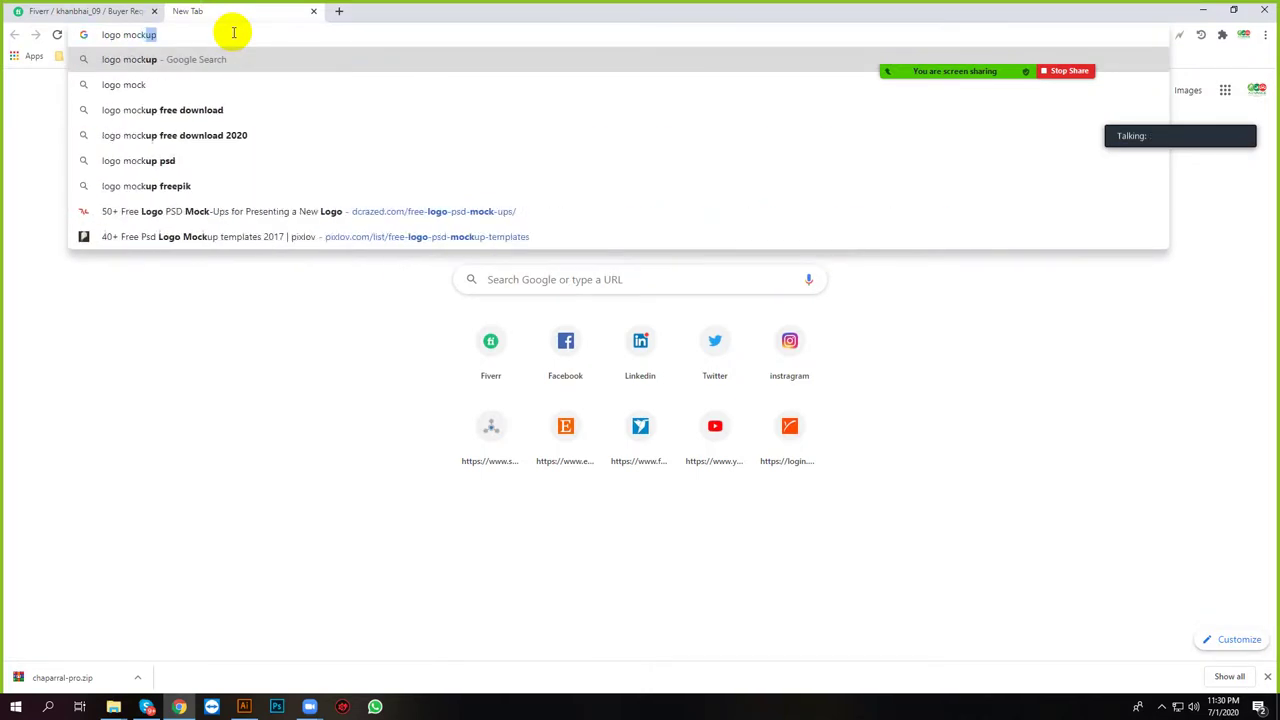
text(up)
key(Return)
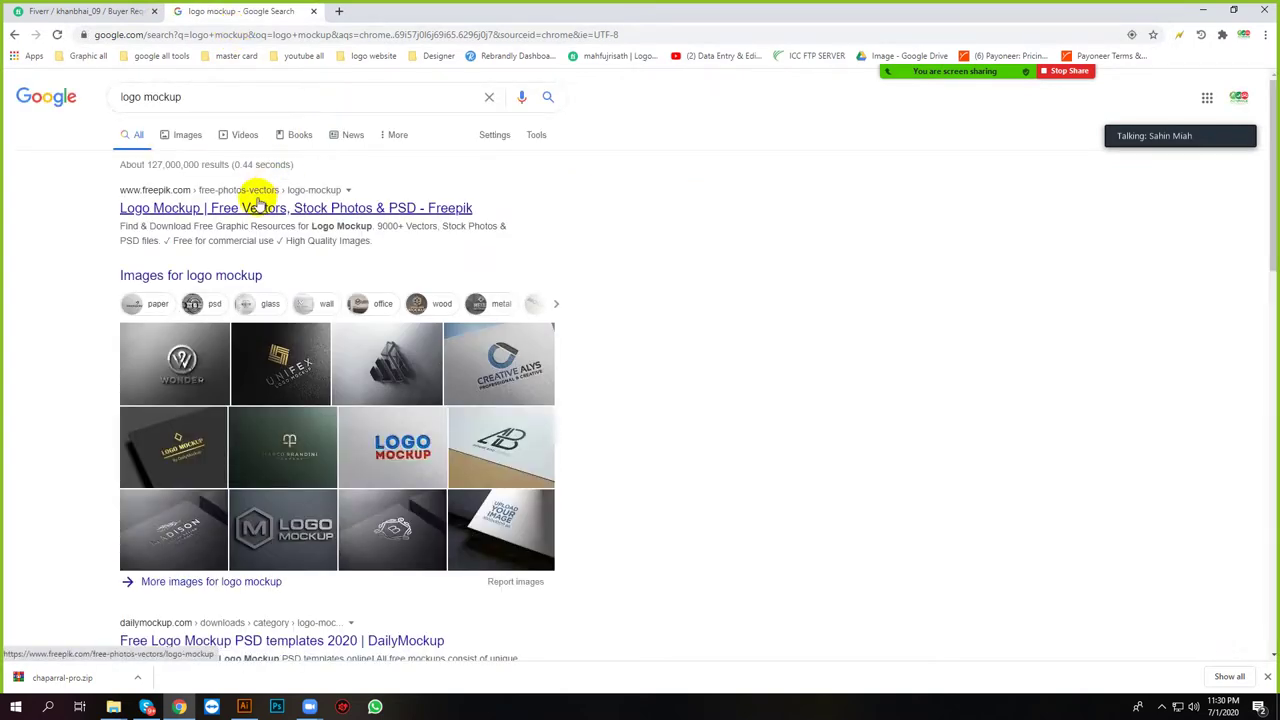
Step: Open the Behance, Mockuptree and Colorlib mockup results in background tabs and switch to Colorlib
scroll(258, 200, down, 1)
scroll(240, 320, down, 2)
scroll(258, 322, down, 1)
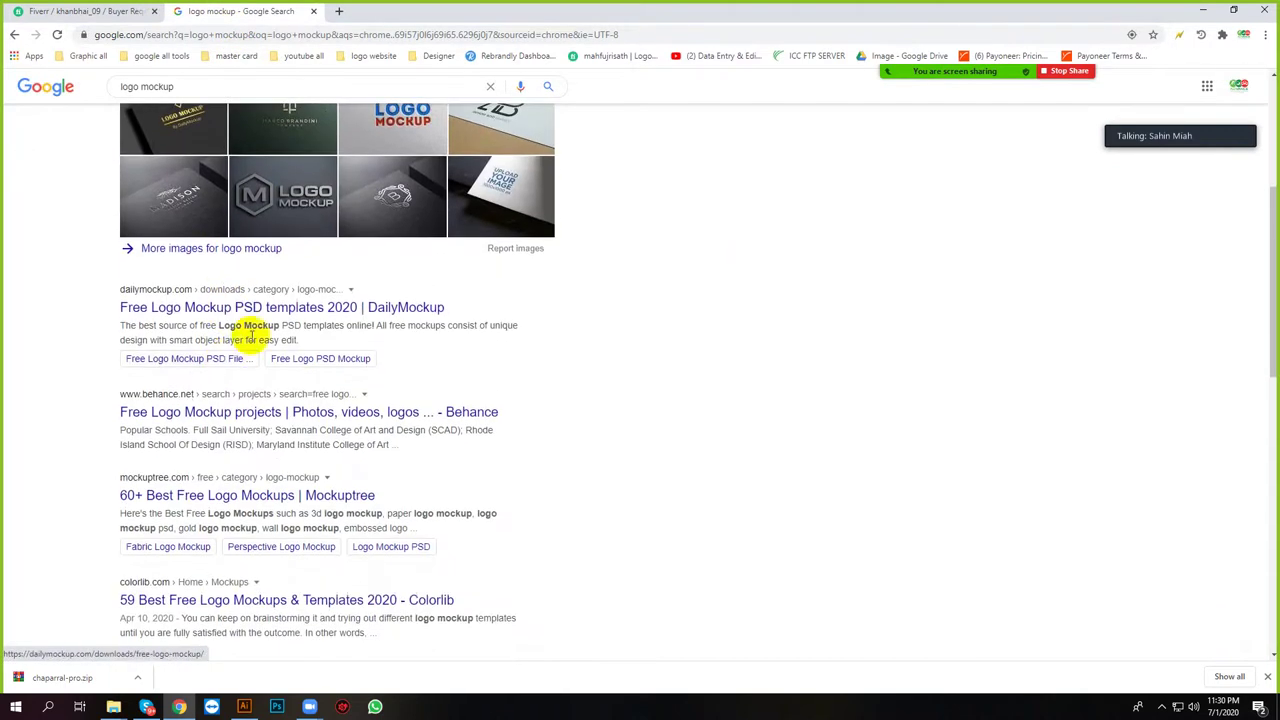
ctrl+click(243, 412)
ctrl+click(243, 497)
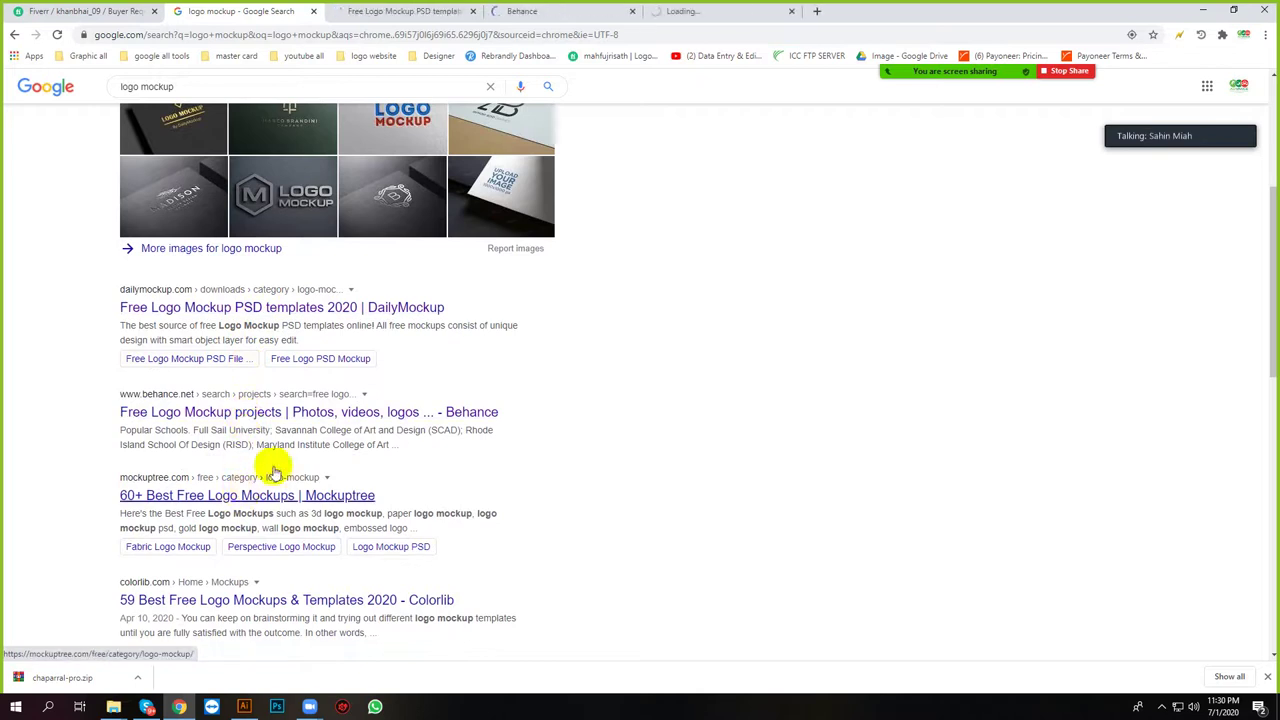
scroll(290, 526, down, 1)
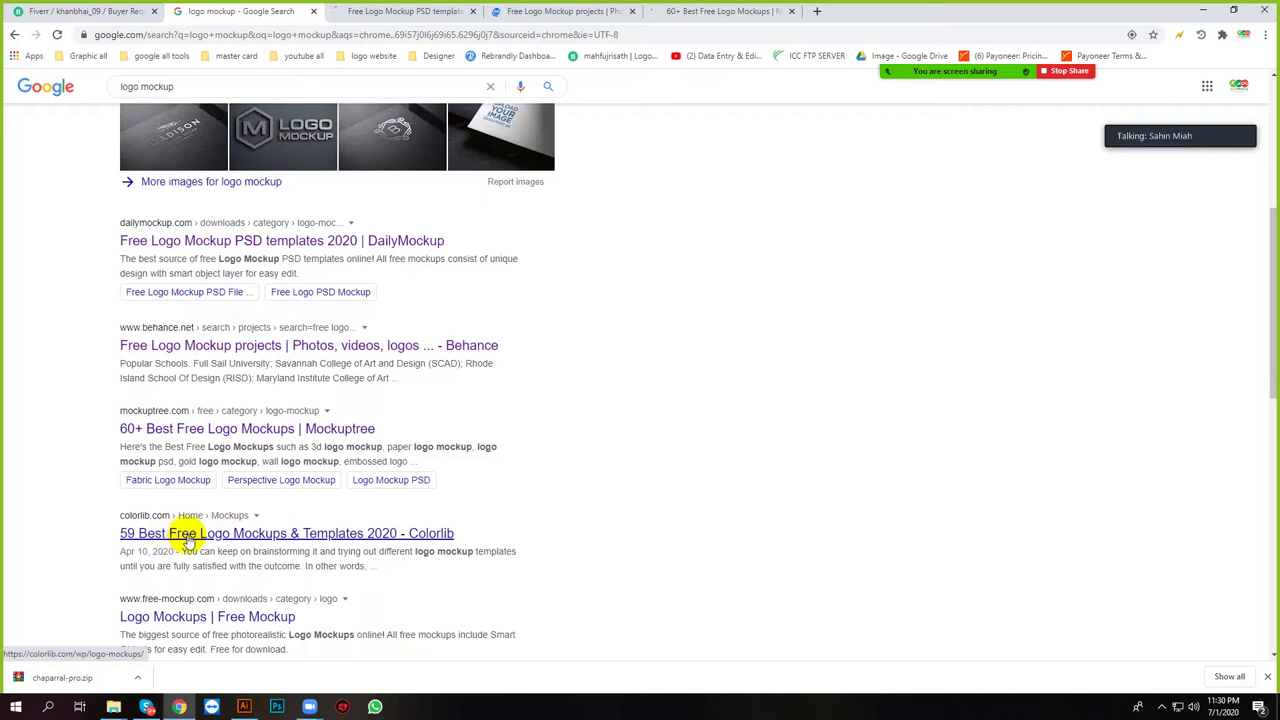
ctrl+click(165, 536)
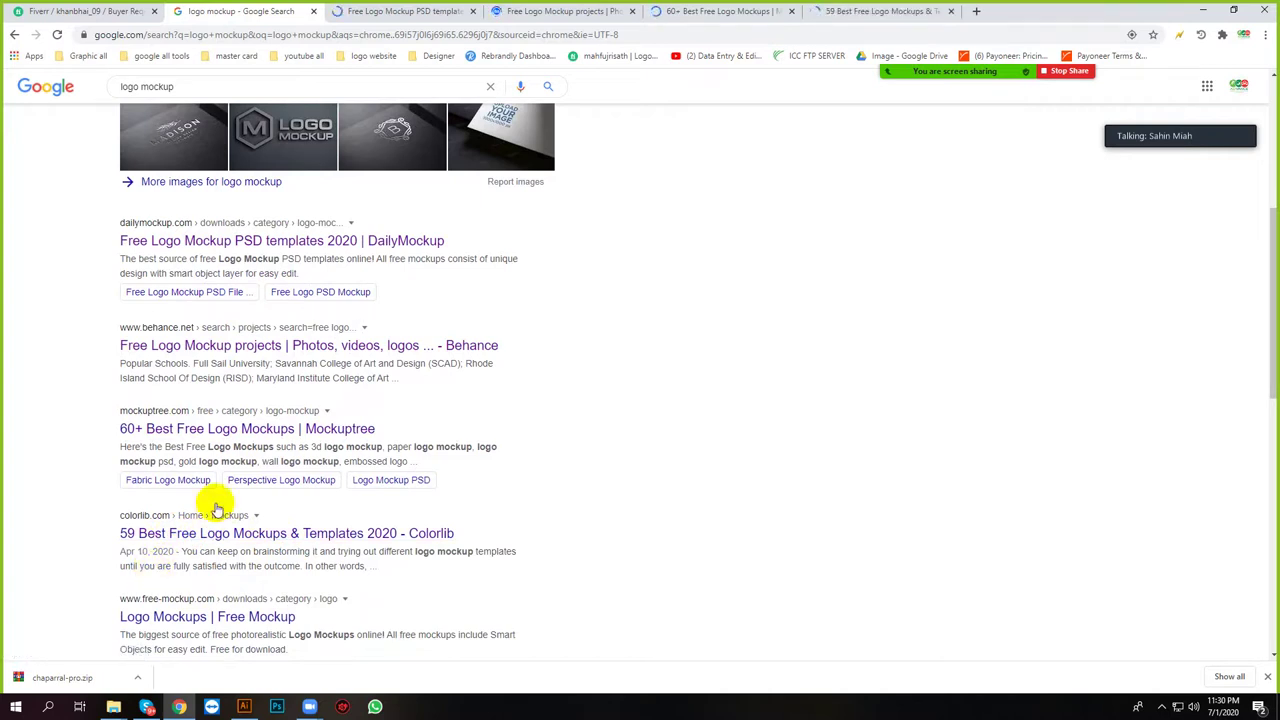
click(822, 11)
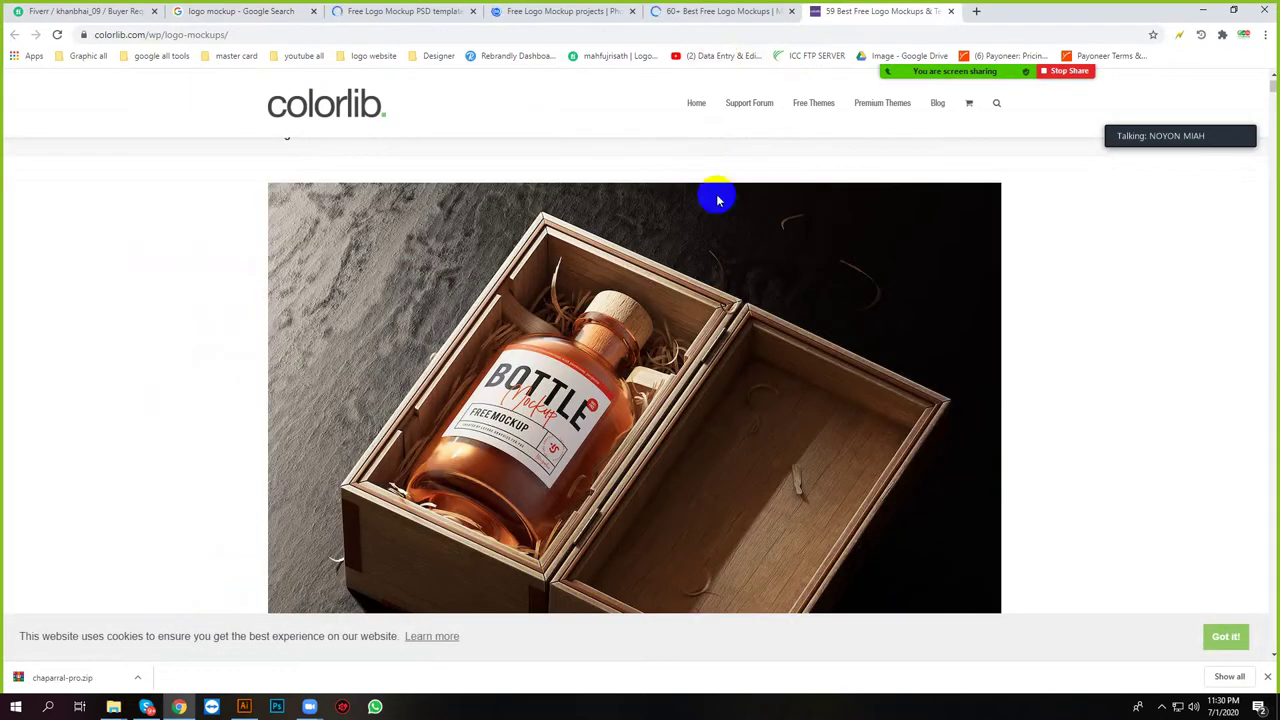
Step: Browse through Colorlib's list of best free logo mockups
click(718, 310)
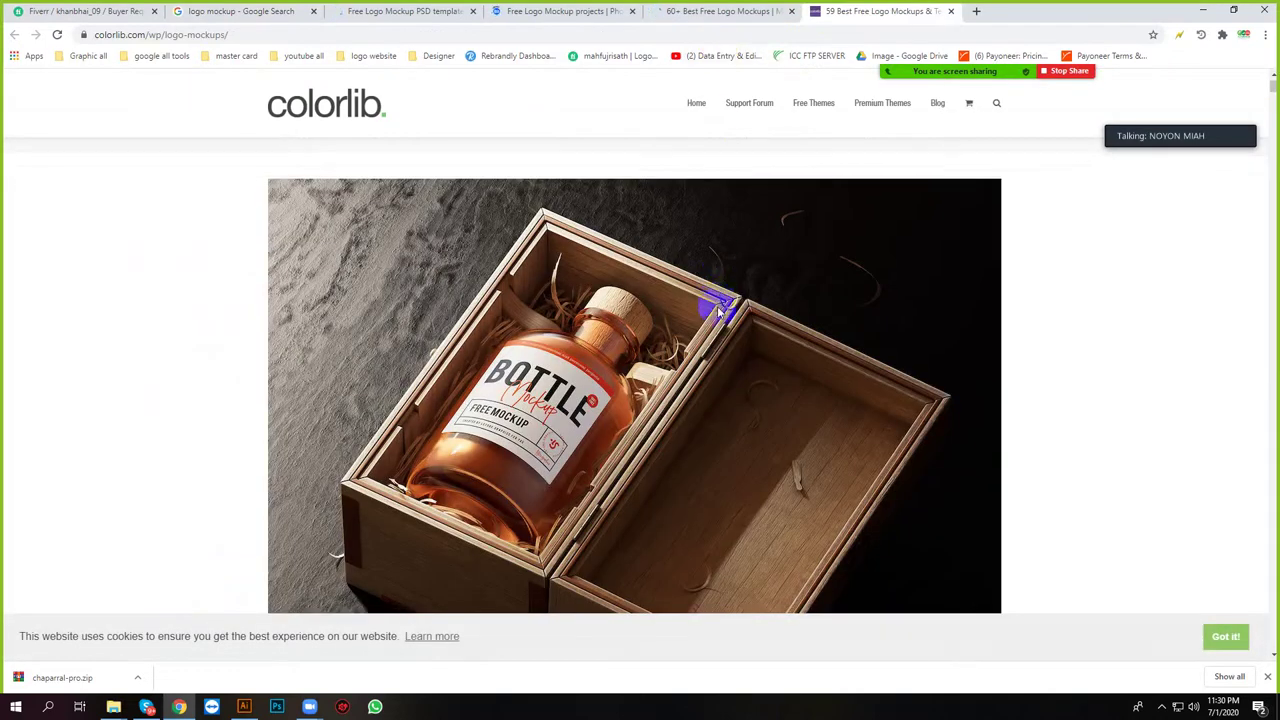
scroll(718, 310, down, 3)
scroll(718, 310, down, 2)
scroll(718, 310, down, 2)
scroll(718, 312, down, 1)
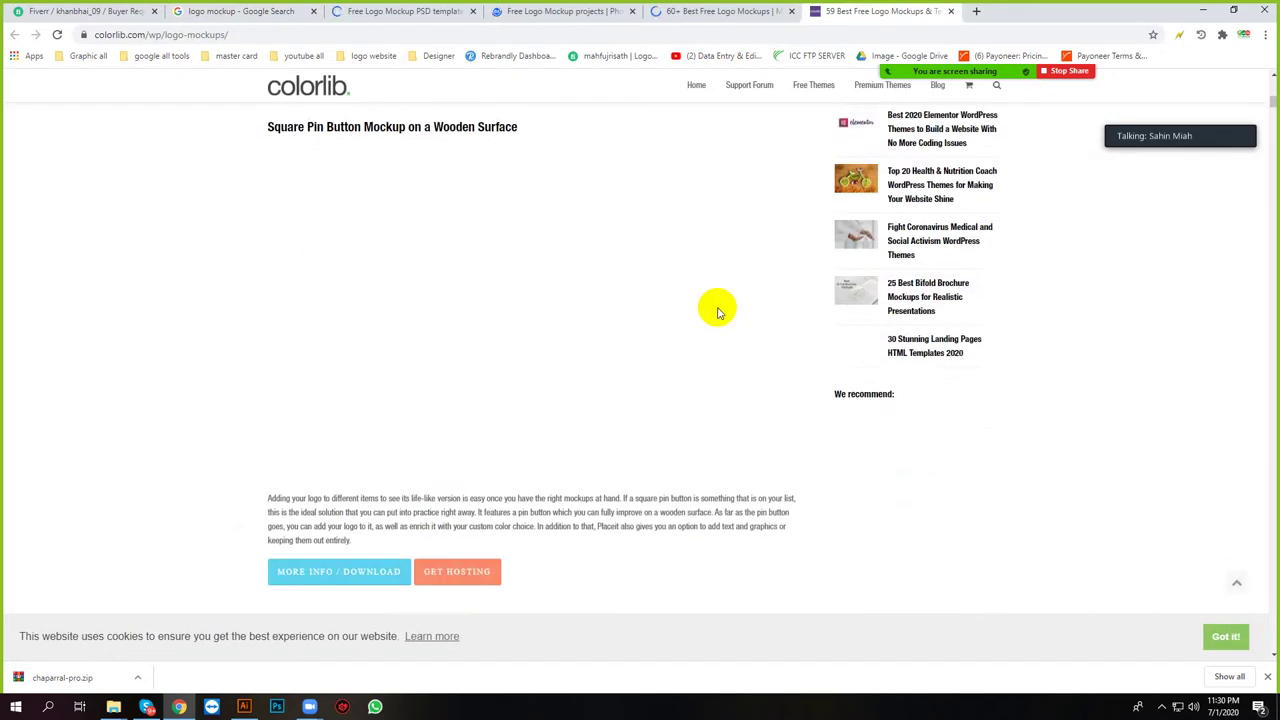
scroll(718, 312, down, 3)
scroll(718, 312, down, 4)
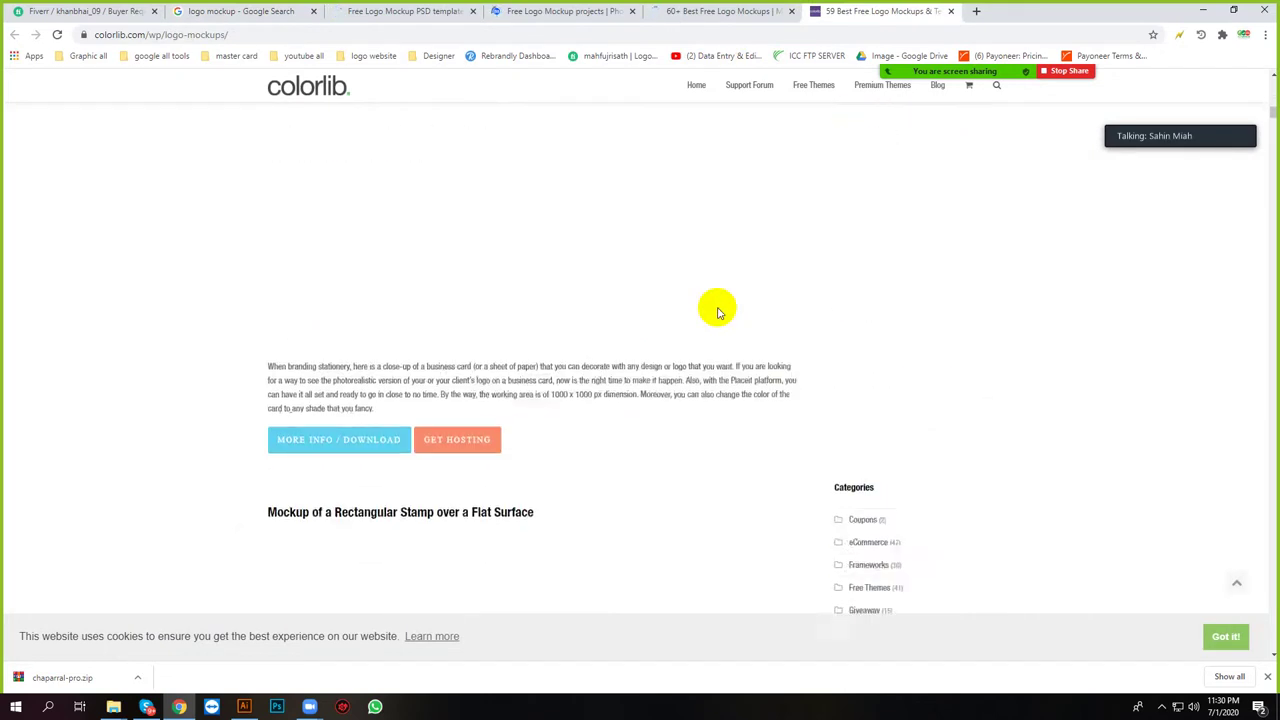
scroll(718, 312, down, 3)
scroll(718, 312, down, 3)
scroll(718, 308, down, 2)
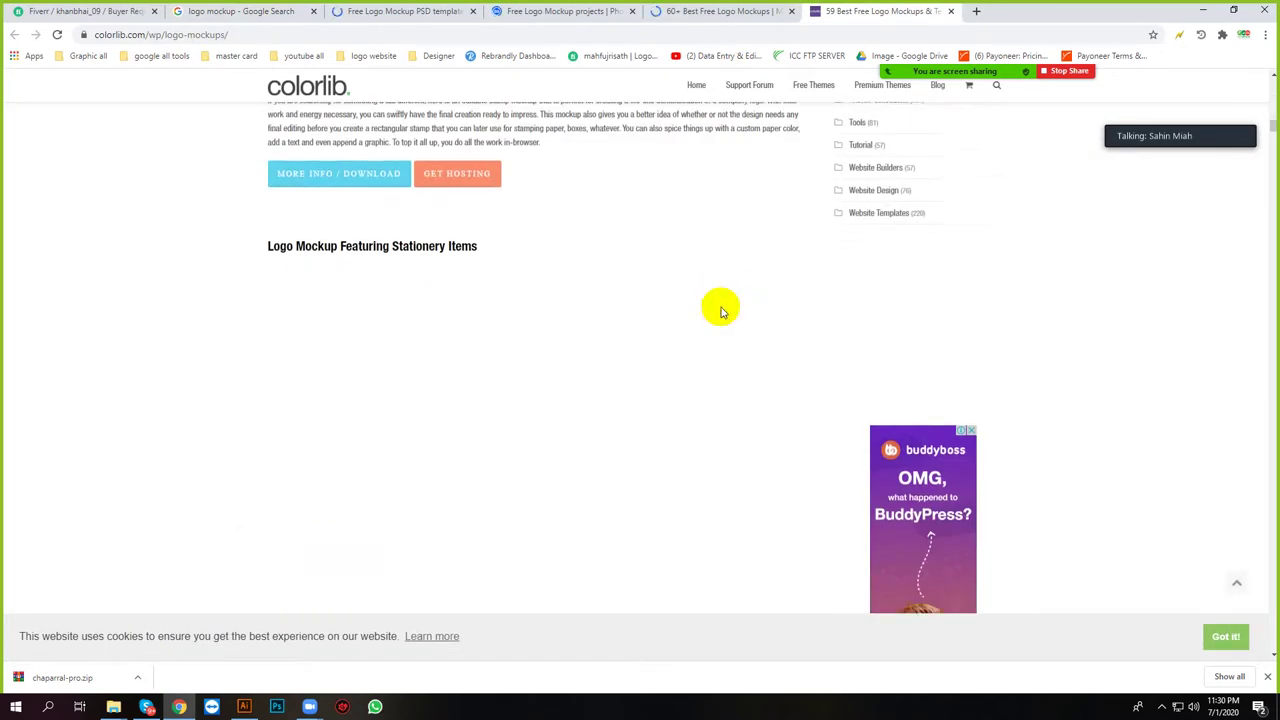
scroll(717, 306, down, 3)
scroll(600, 320, up, 1)
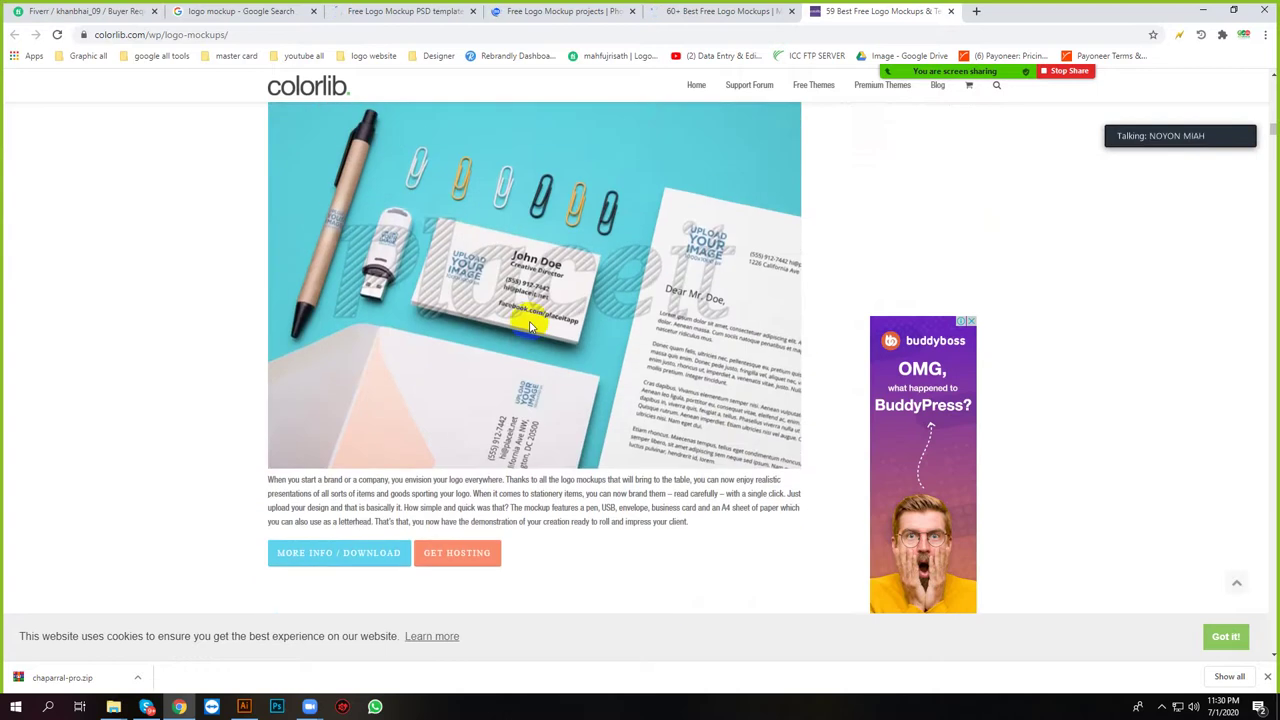
scroll(530, 322, up, 1)
scroll(530, 324, up, 5)
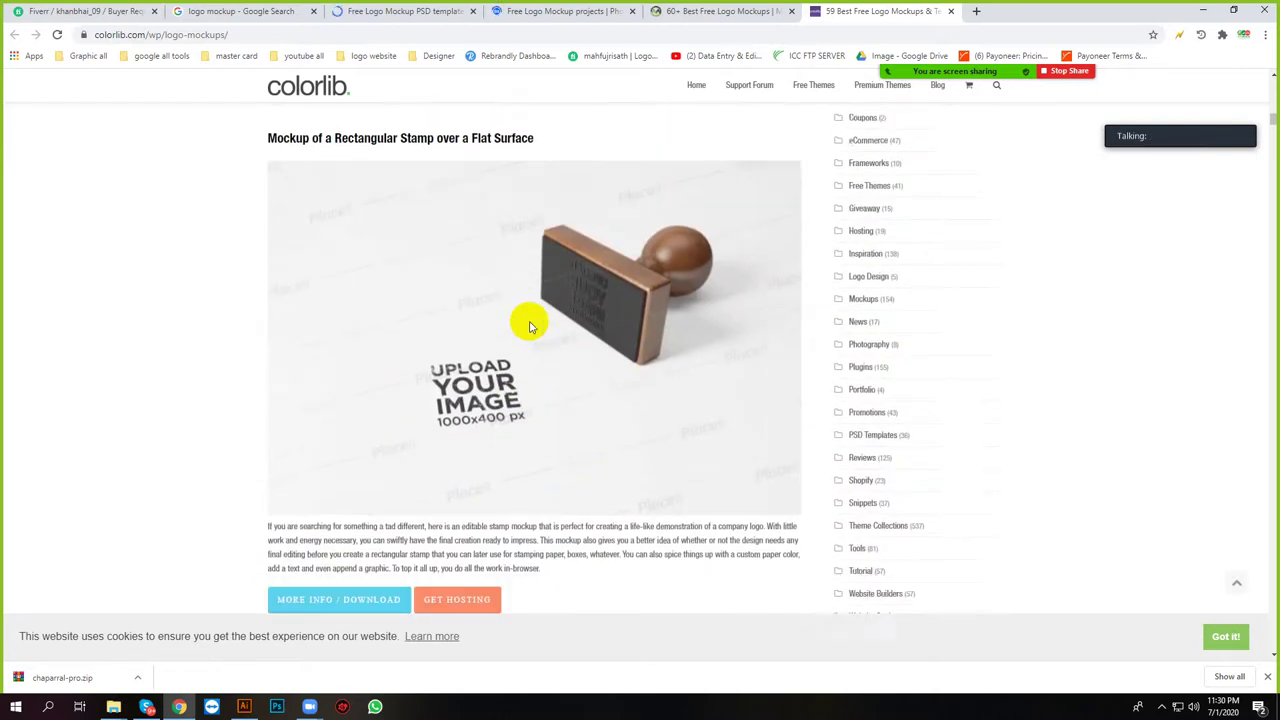
scroll(530, 324, down, 5)
scroll(530, 325, down, 4)
scroll(530, 325, down, 5)
scroll(530, 325, down, 4)
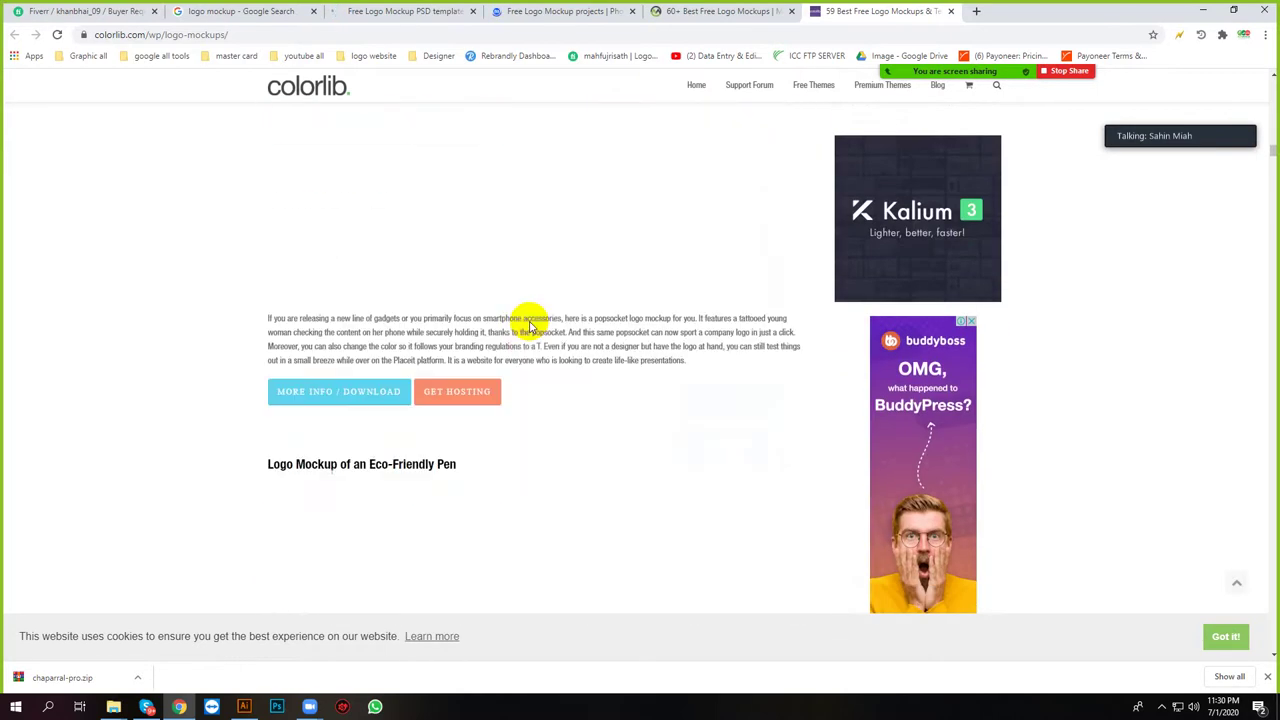
scroll(530, 322, up, 5)
scroll(528, 323, up, 5)
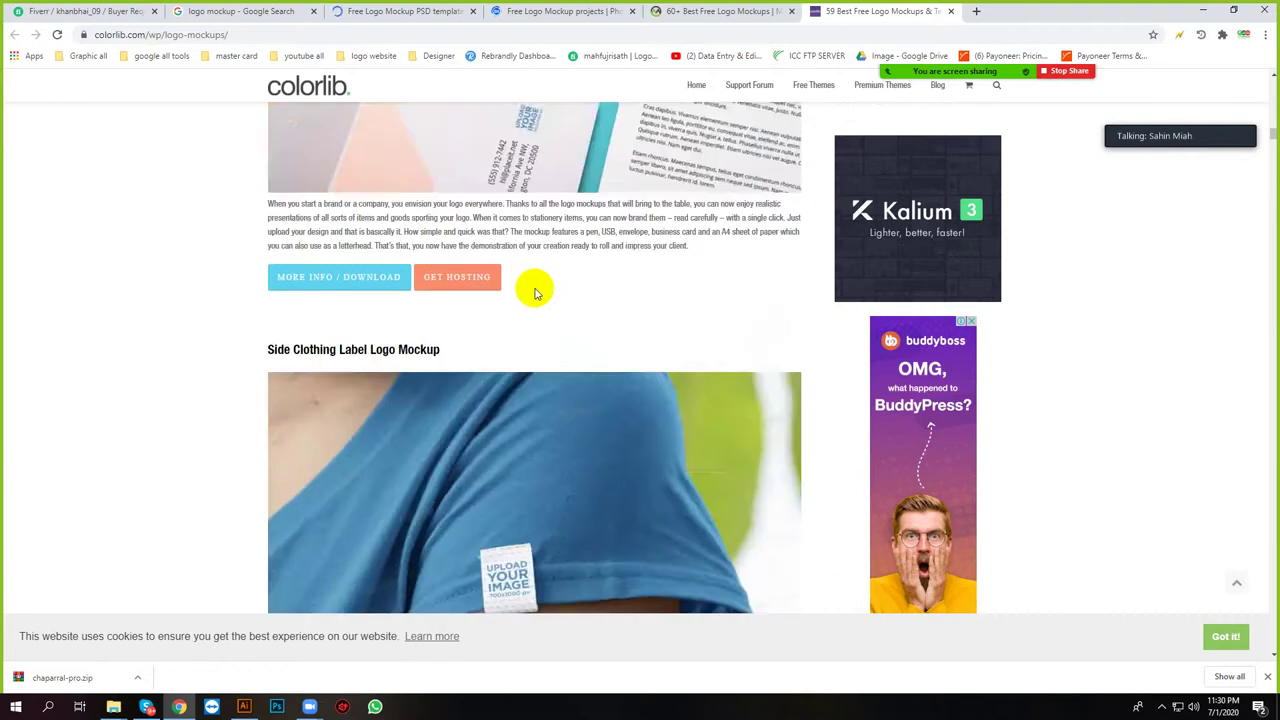
scroll(528, 323, up, 5)
Step: Glance over the 60+ Best Free Logo Mockups page from Mockuptree, then close that tab
click(688, 8)
scroll(514, 360, down, 5)
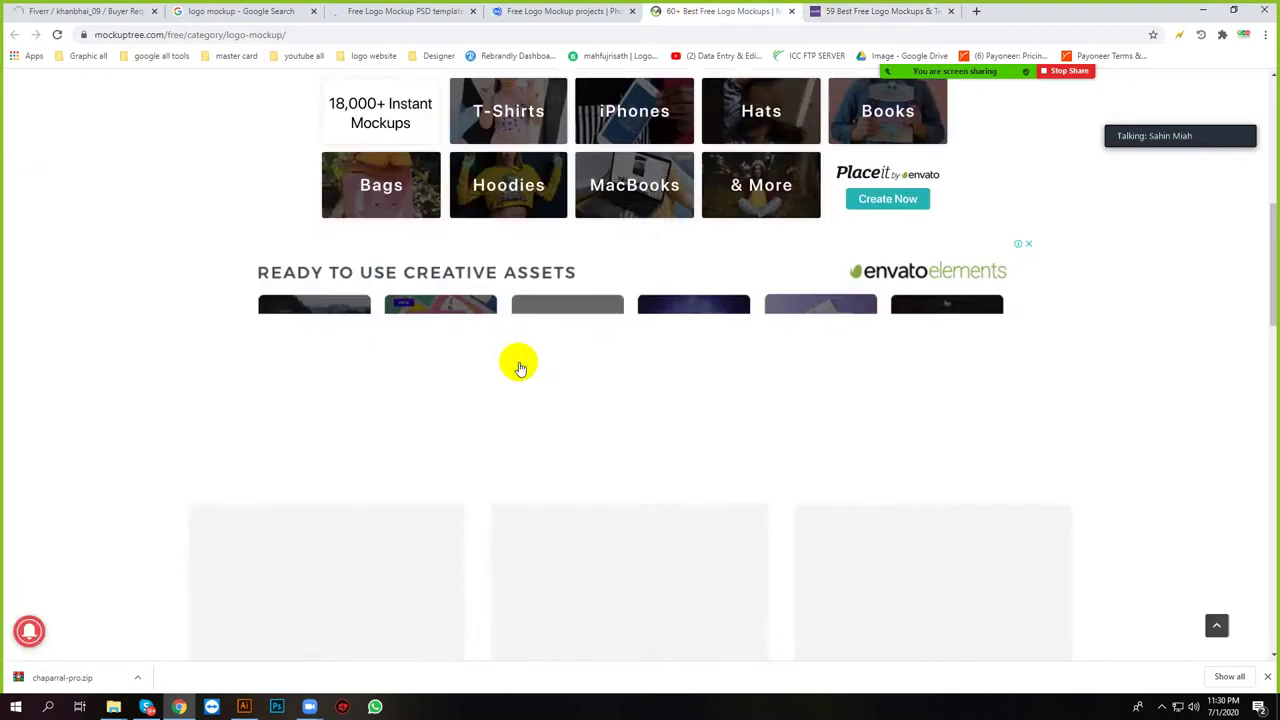
scroll(514, 360, down, 5)
scroll(505, 303, up, 5)
scroll(543, 251, up, 5)
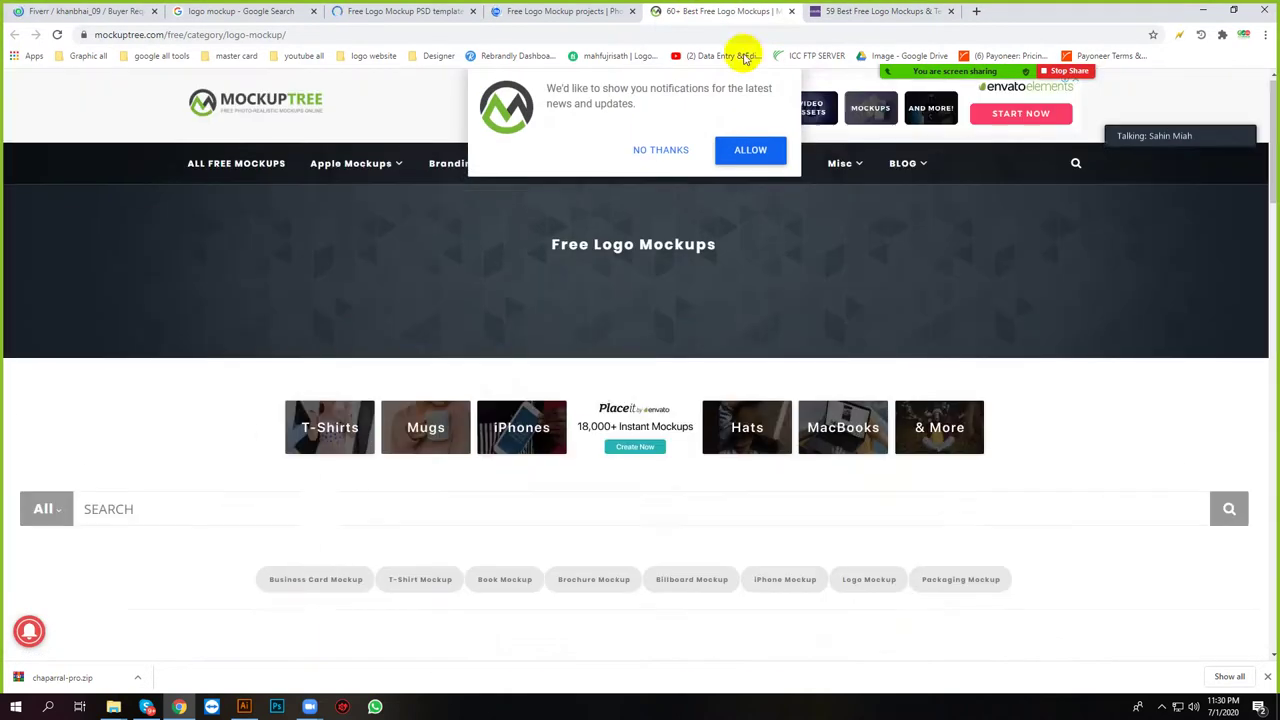
click(789, 12)
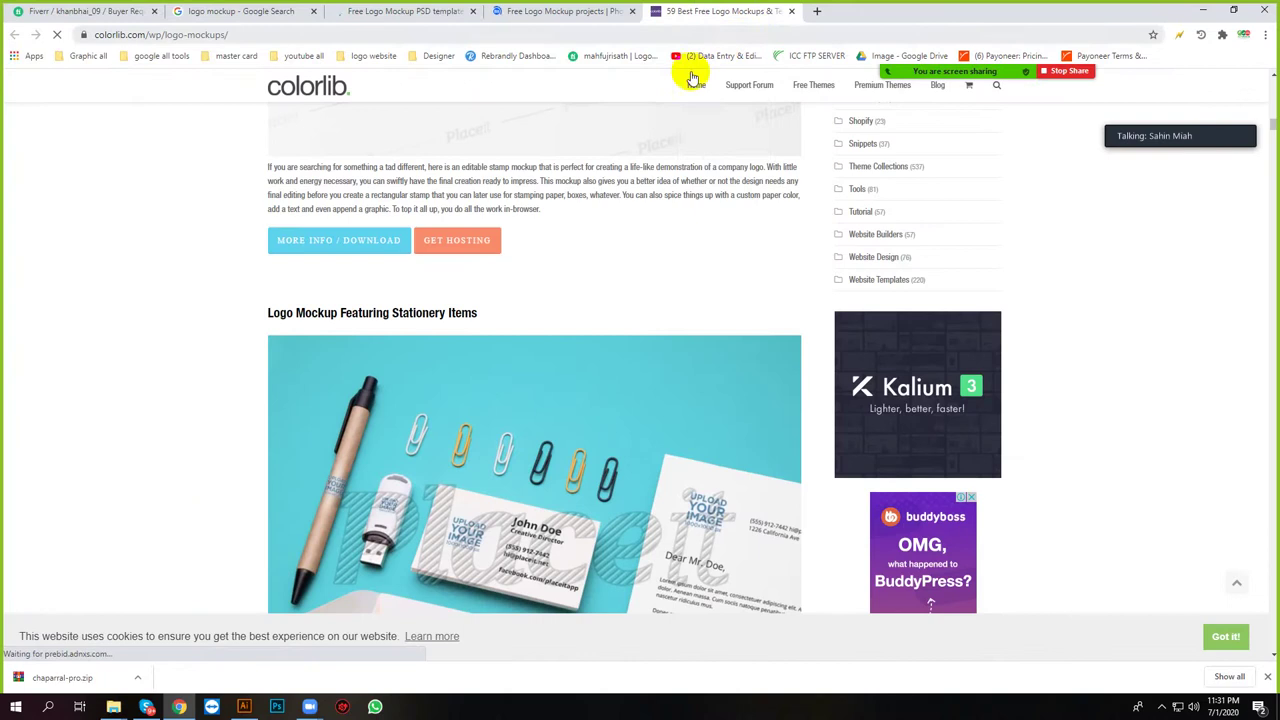
Step: Scroll through Behance's 'free logo mockup' search results grid
click(584, 12)
scroll(591, 334, down, 1)
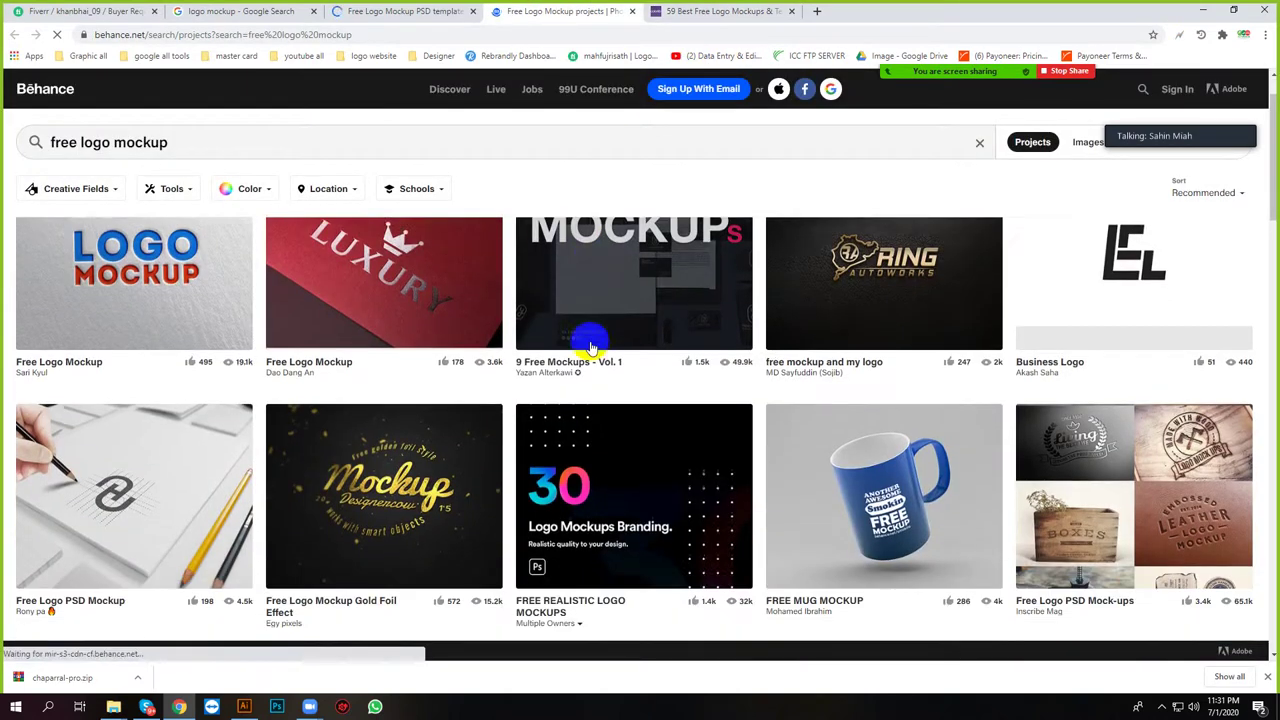
scroll(591, 334, down, 1)
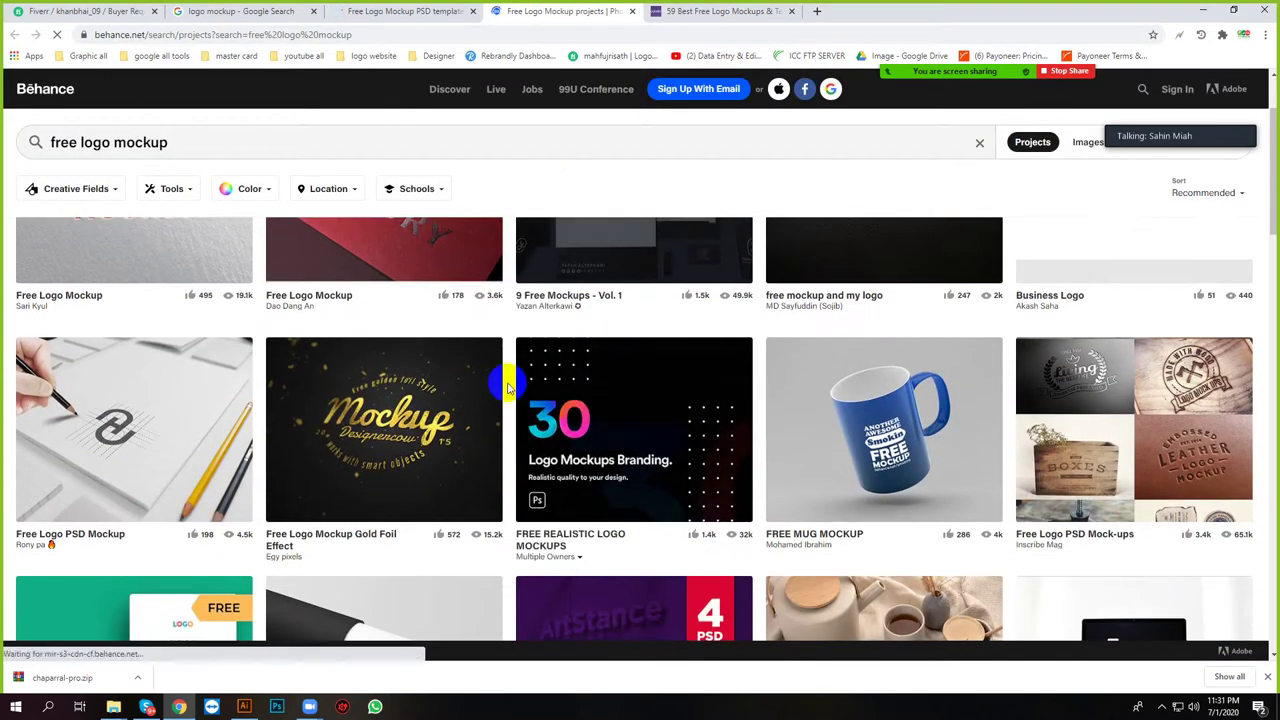
scroll(506, 381, down, 2)
scroll(506, 383, down, 1)
scroll(460, 390, up, 1)
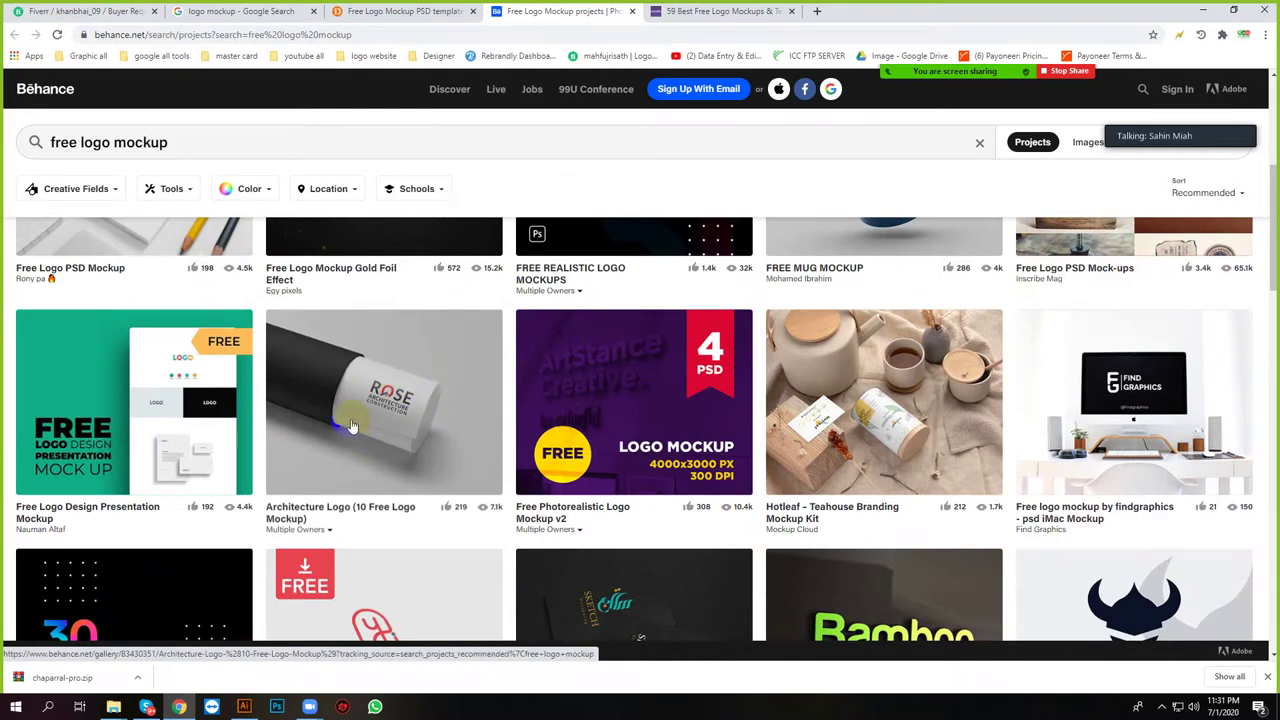
scroll(350, 427, up, 1)
scroll(350, 430, up, 1)
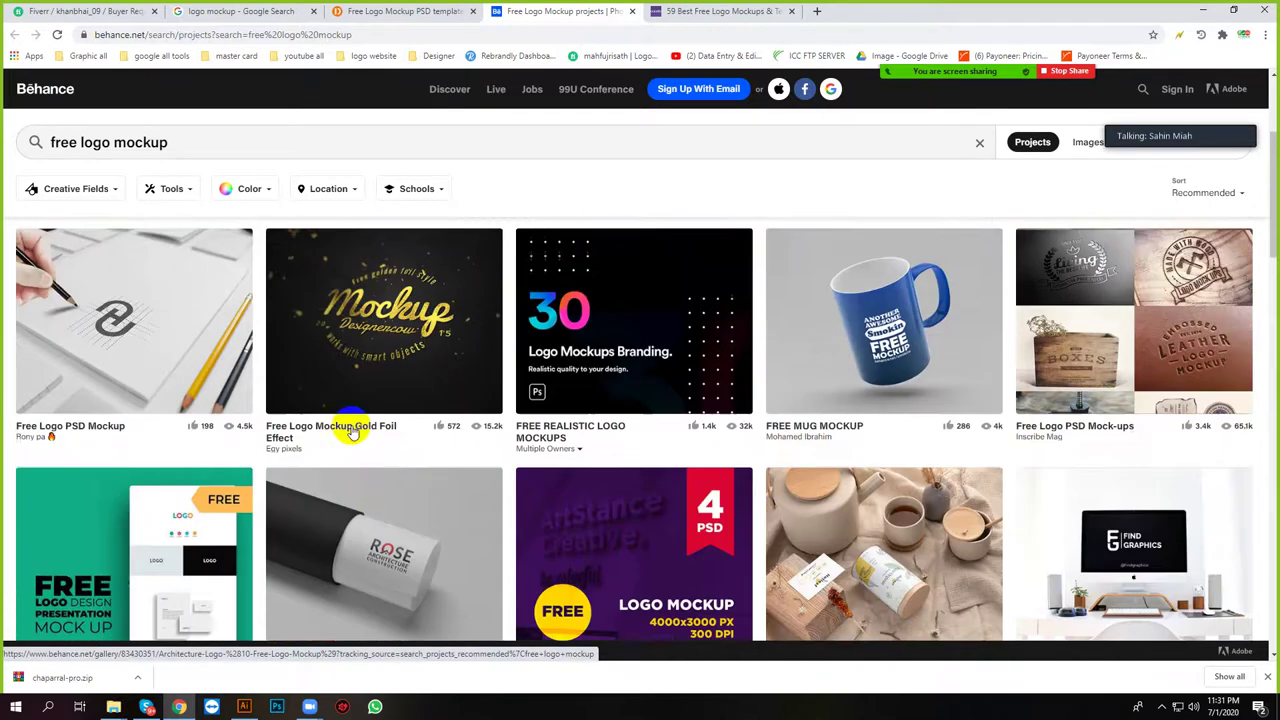
scroll(352, 429, up, 3)
scroll(355, 428, up, 1)
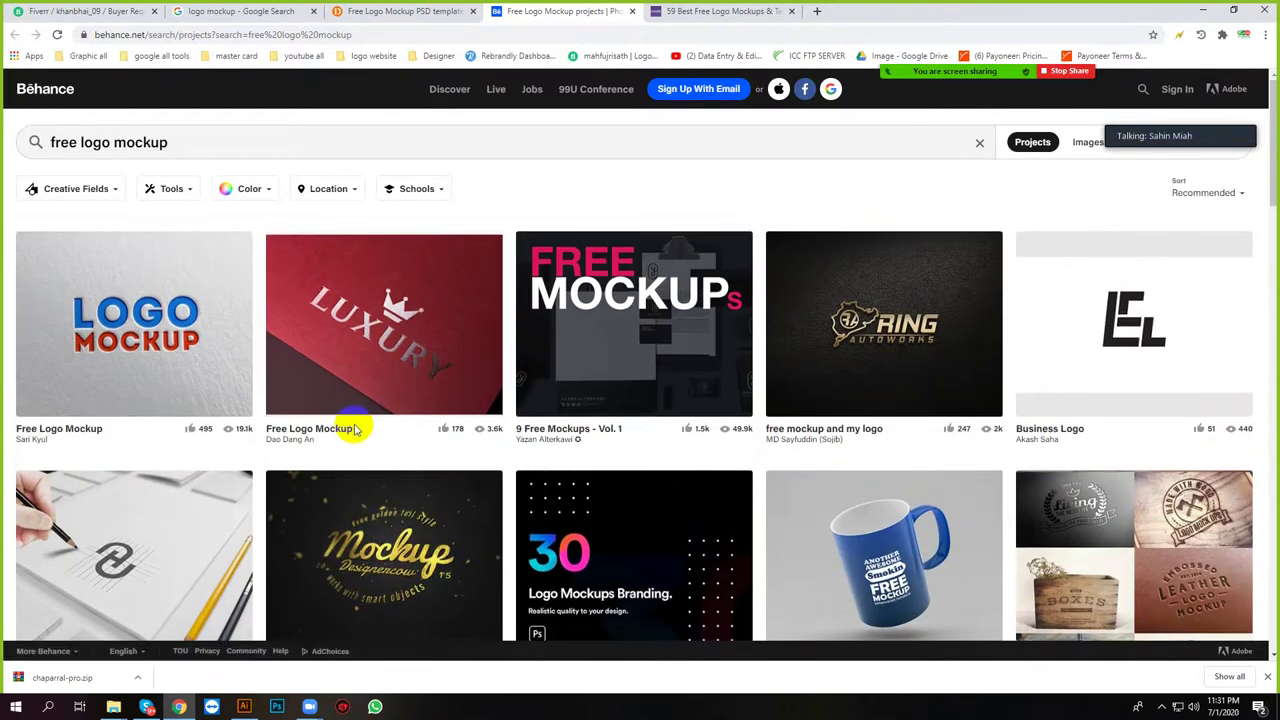
Step: Open the Architecture Logo (10 Free Logo Mockup) project from the results
click(324, 272)
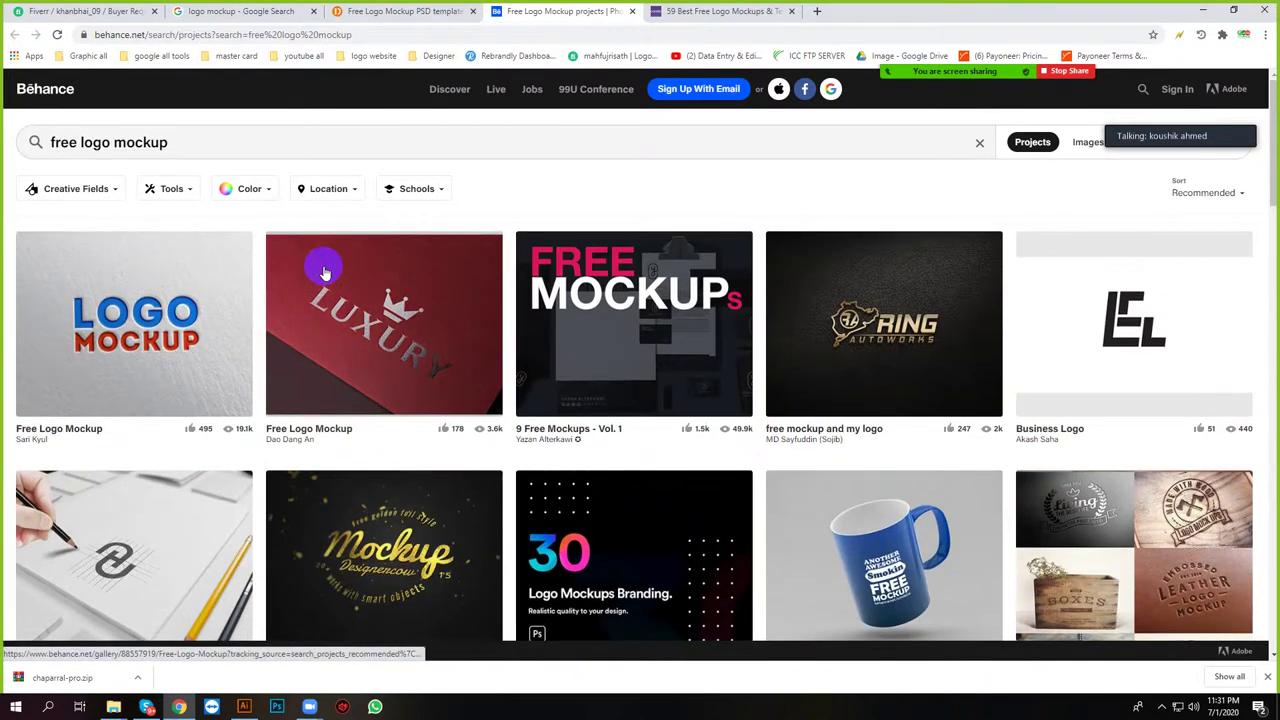
scroll(326, 270, down, 1)
scroll(335, 262, down, 2)
scroll(351, 253, down, 3)
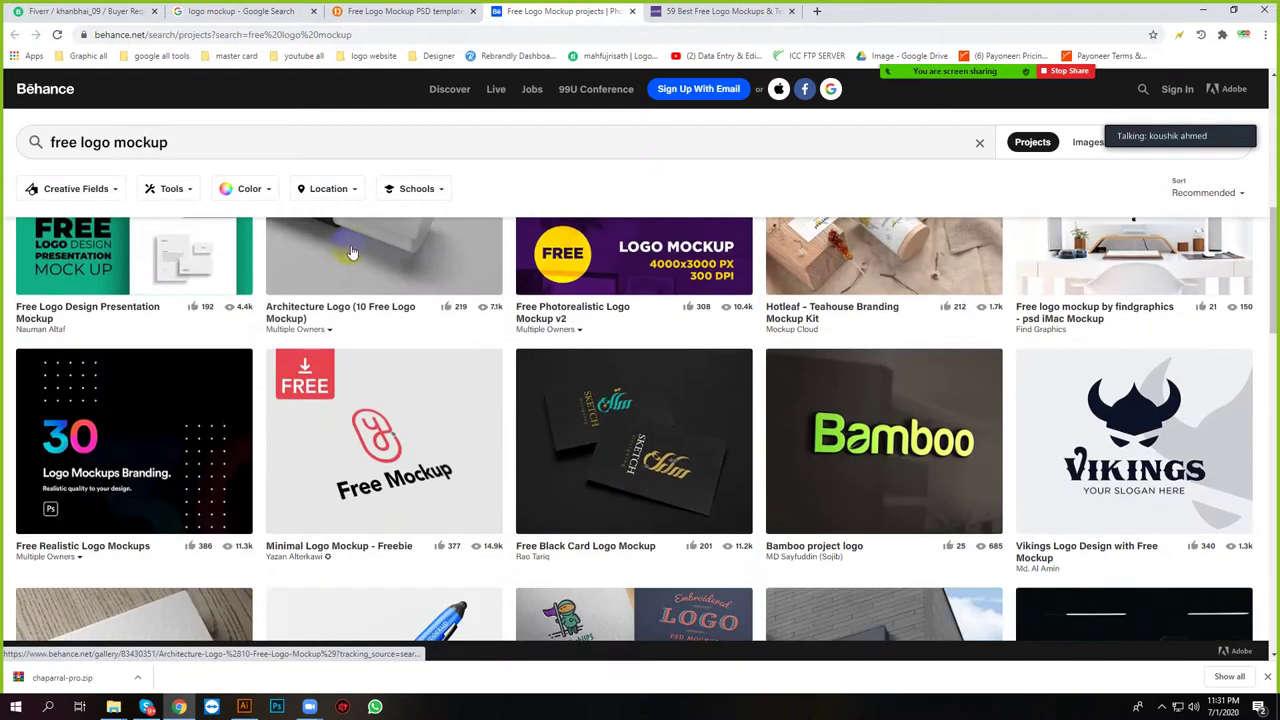
click(359, 258)
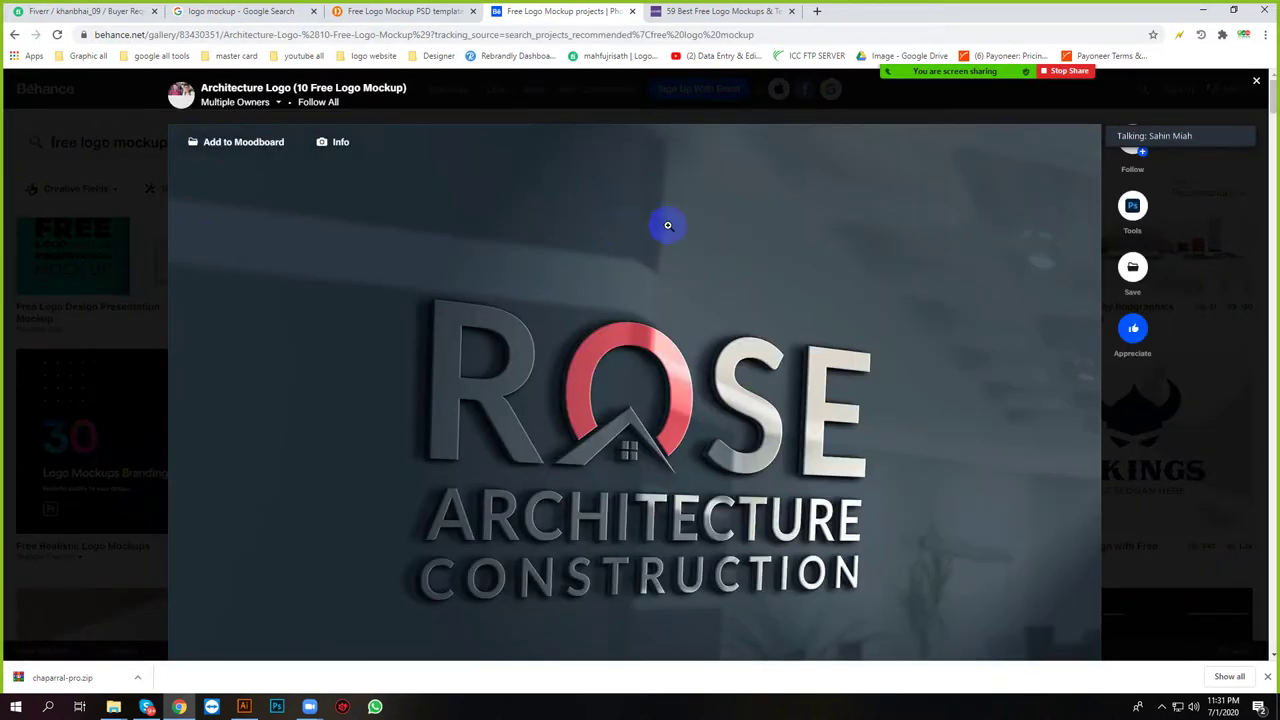
Step: Scroll through the project down to Logo Mockup - 10 and select the page's web address
scroll(625, 255, down, 1)
scroll(612, 285, down, 3)
scroll(608, 300, down, 1)
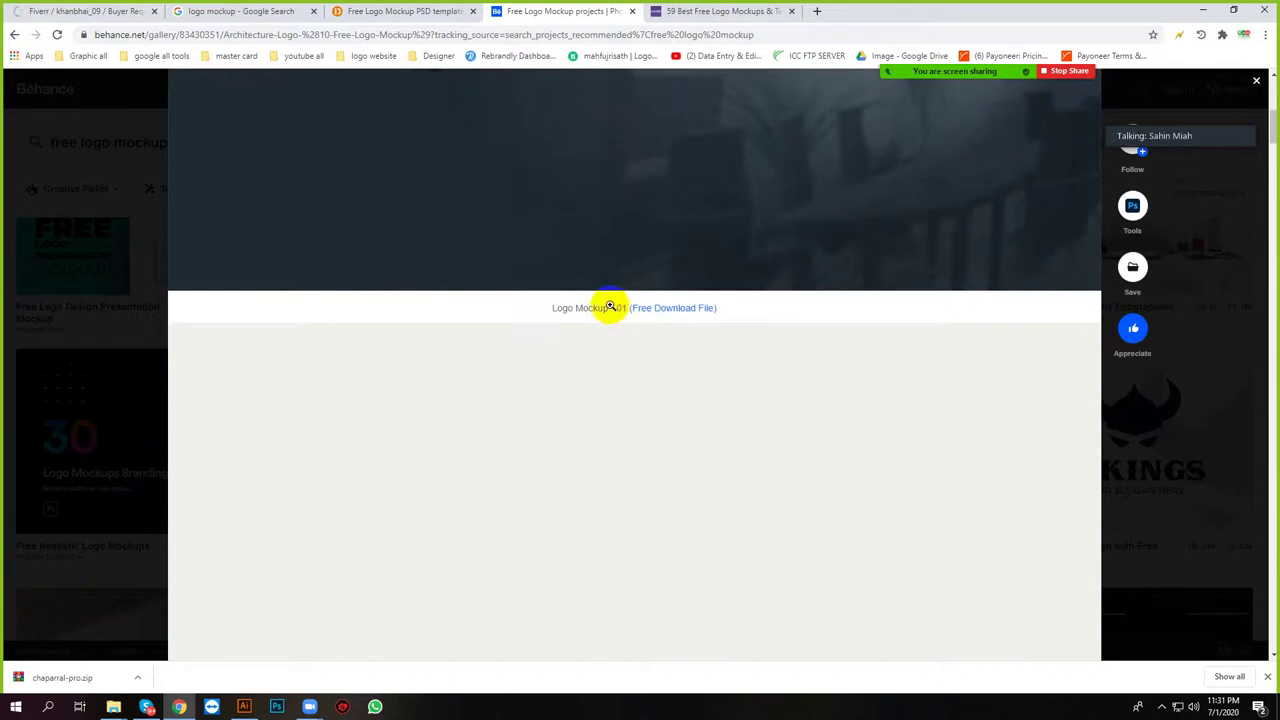
scroll(577, 320, down, 1)
scroll(557, 320, down, 1)
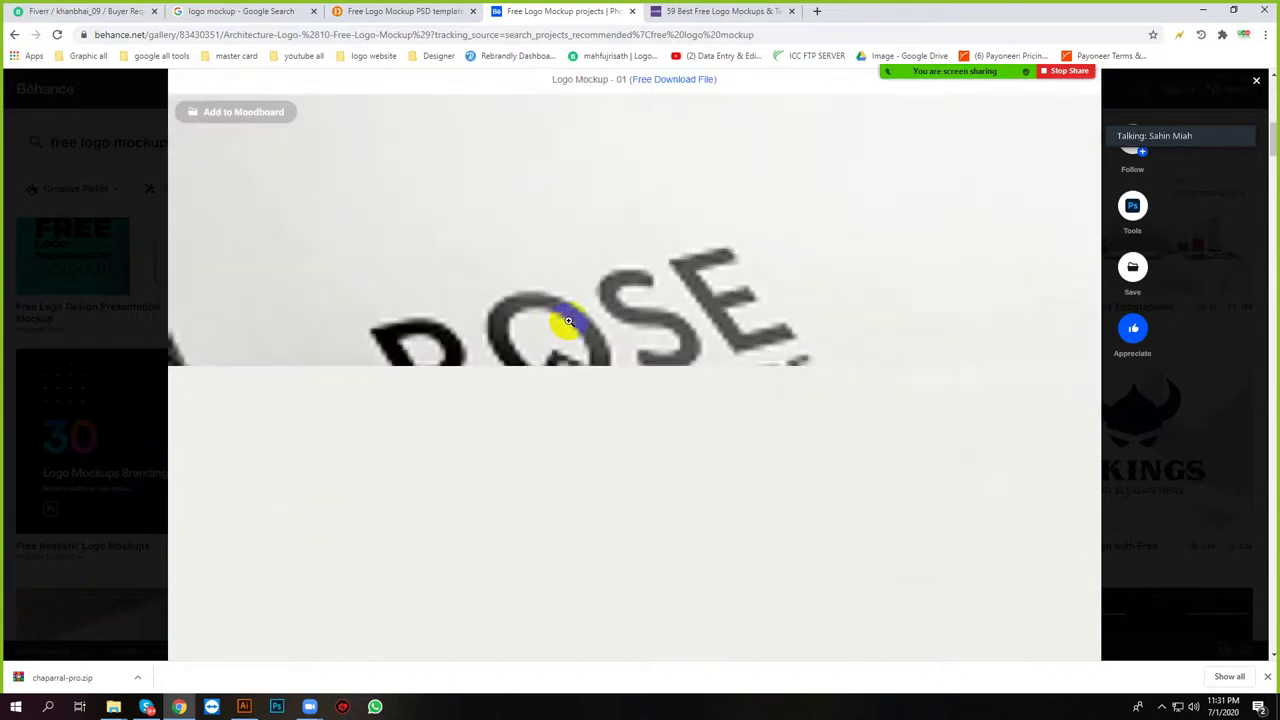
scroll(567, 322, down, 1)
scroll(566, 322, down, 4)
scroll(566, 322, down, 2)
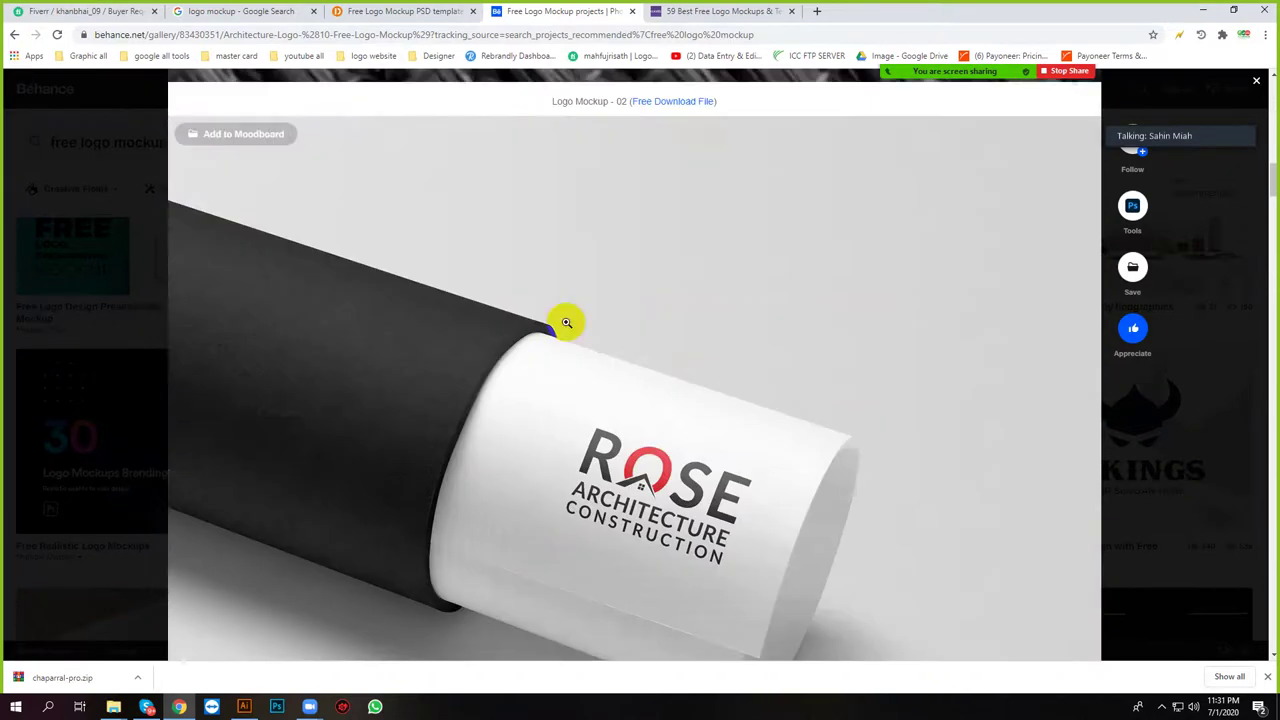
scroll(566, 322, down, 1)
scroll(566, 322, down, 2)
scroll(566, 322, down, 3)
scroll(565, 322, down, 2)
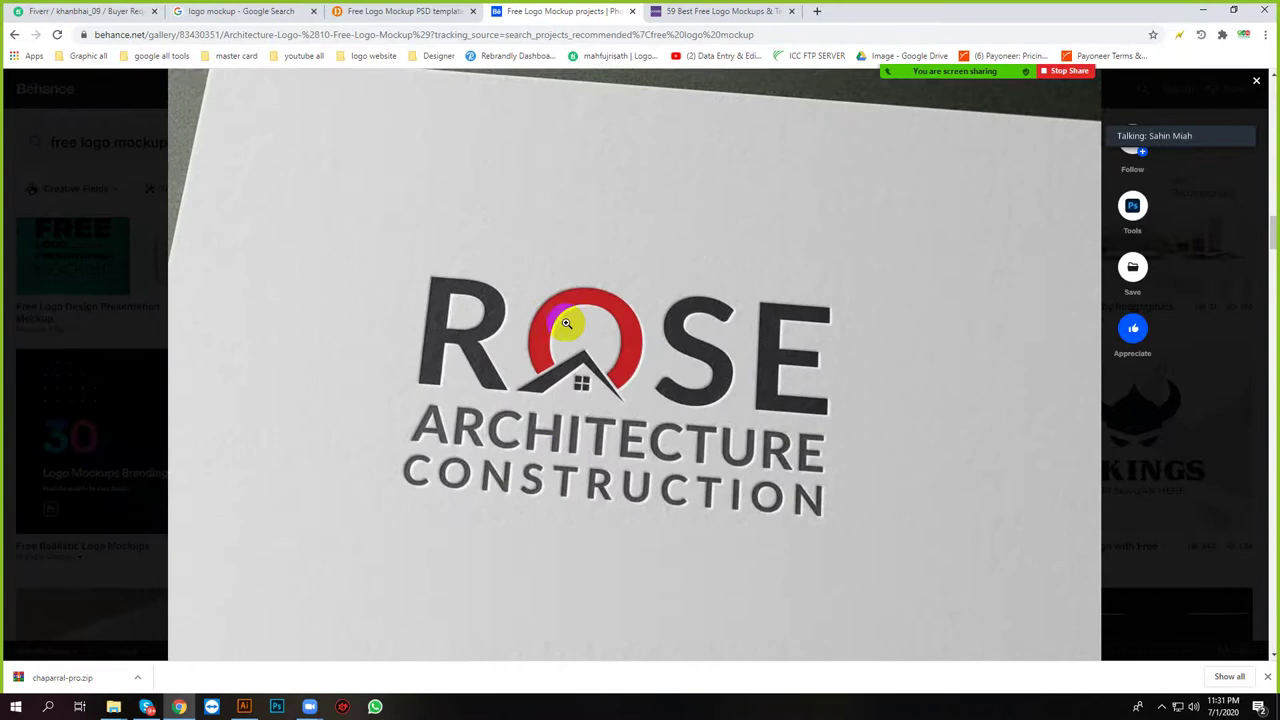
scroll(565, 323, down, 2)
scroll(564, 324, down, 2)
scroll(564, 324, down, 2)
scroll(563, 324, down, 3)
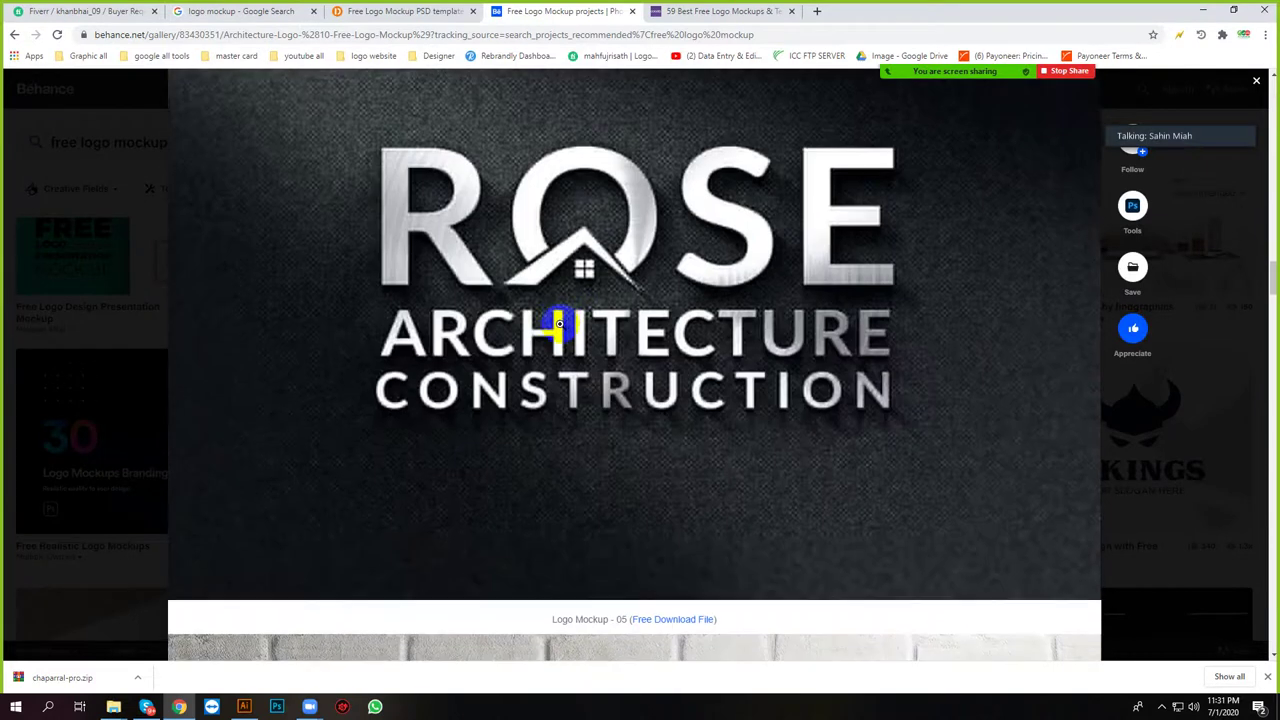
scroll(562, 324, down, 4)
scroll(560, 324, down, 1)
scroll(560, 324, down, 1)
scroll(560, 324, down, 3)
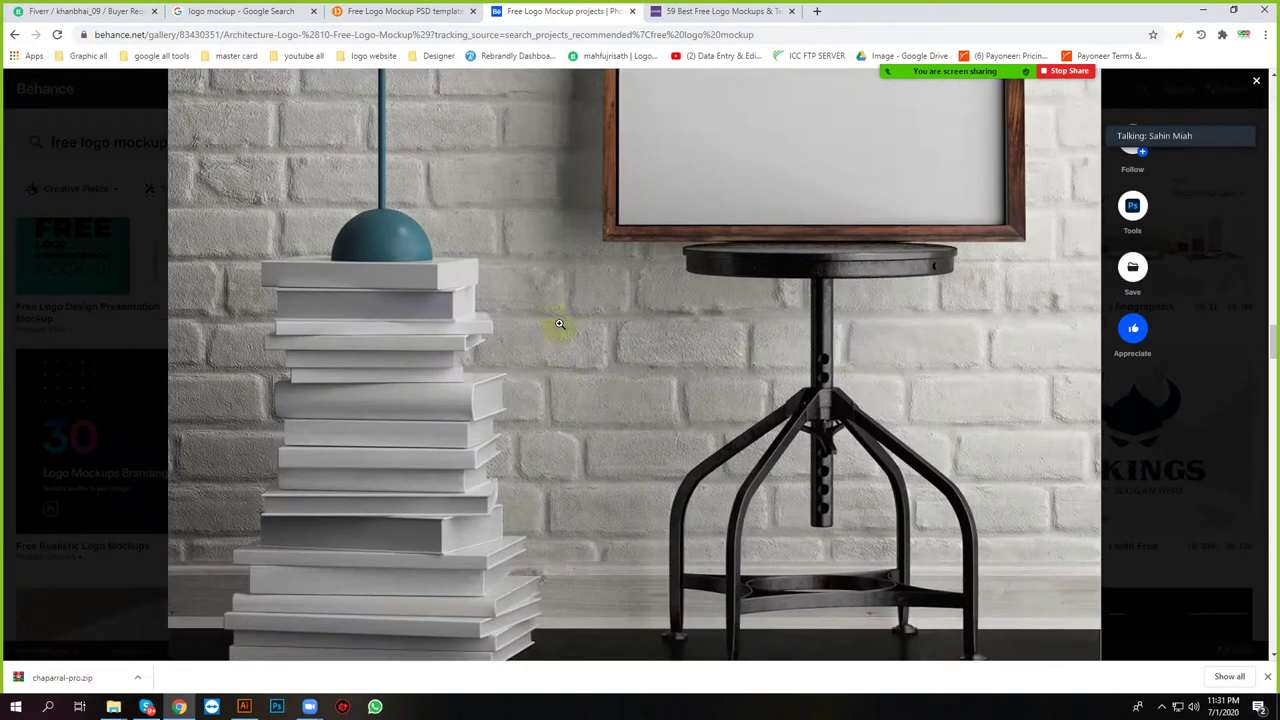
scroll(560, 324, down, 4)
scroll(560, 324, down, 3)
scroll(560, 324, down, 3)
scroll(558, 323, down, 3)
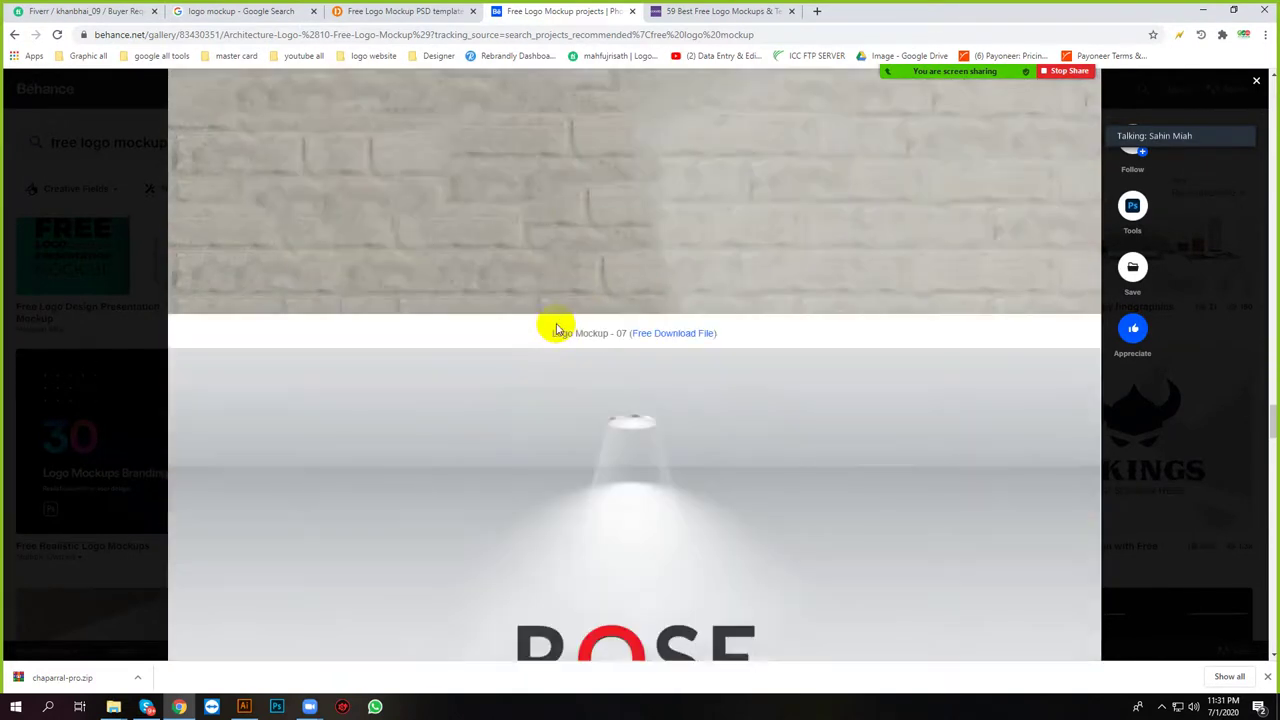
scroll(557, 323, down, 3)
scroll(556, 323, down, 3)
scroll(556, 323, down, 3)
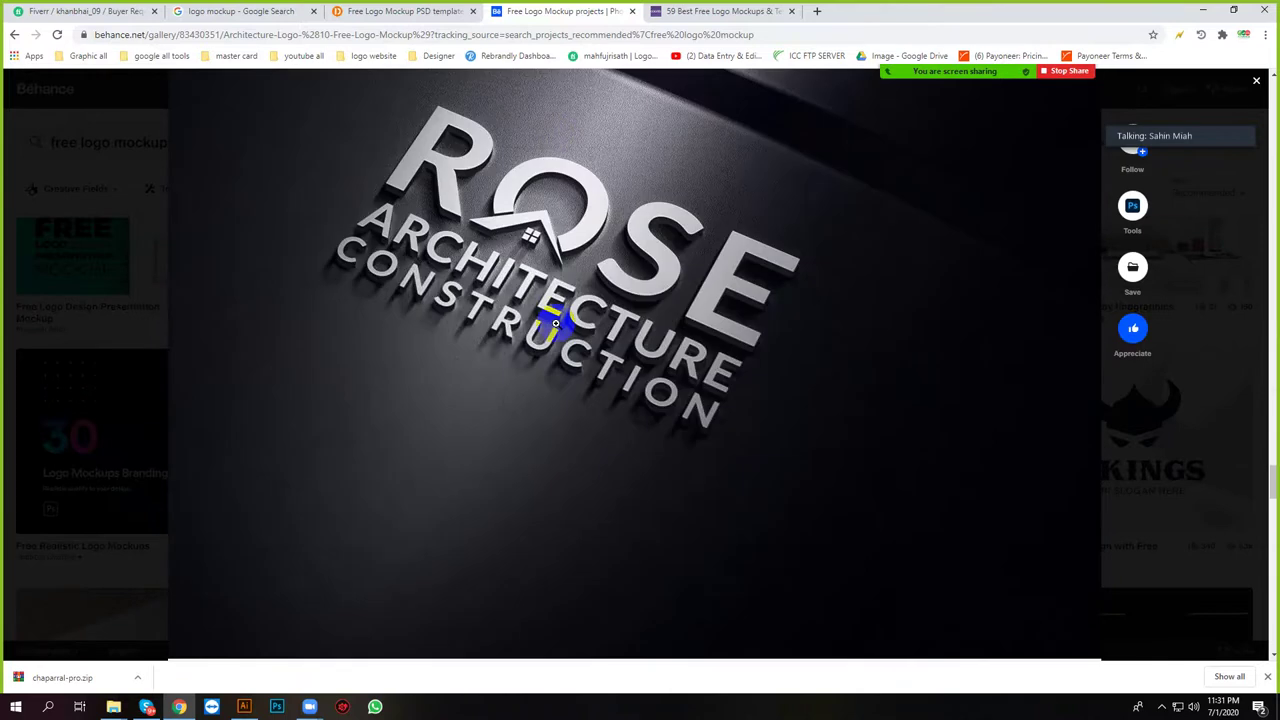
scroll(555, 323, down, 1)
scroll(500, 310, down, 3)
scroll(500, 311, down, 3)
scroll(500, 317, down, 2)
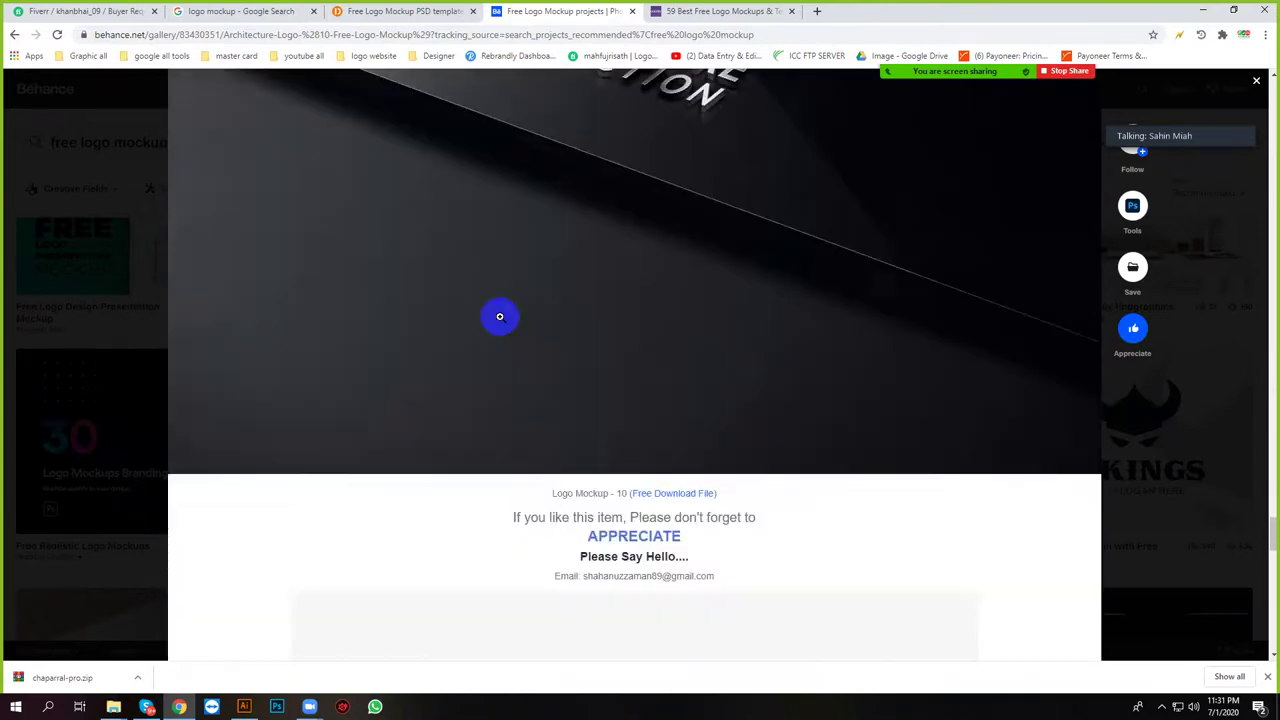
scroll(500, 315, down, 4)
scroll(500, 315, down, 1)
scroll(484, 230, up, 4)
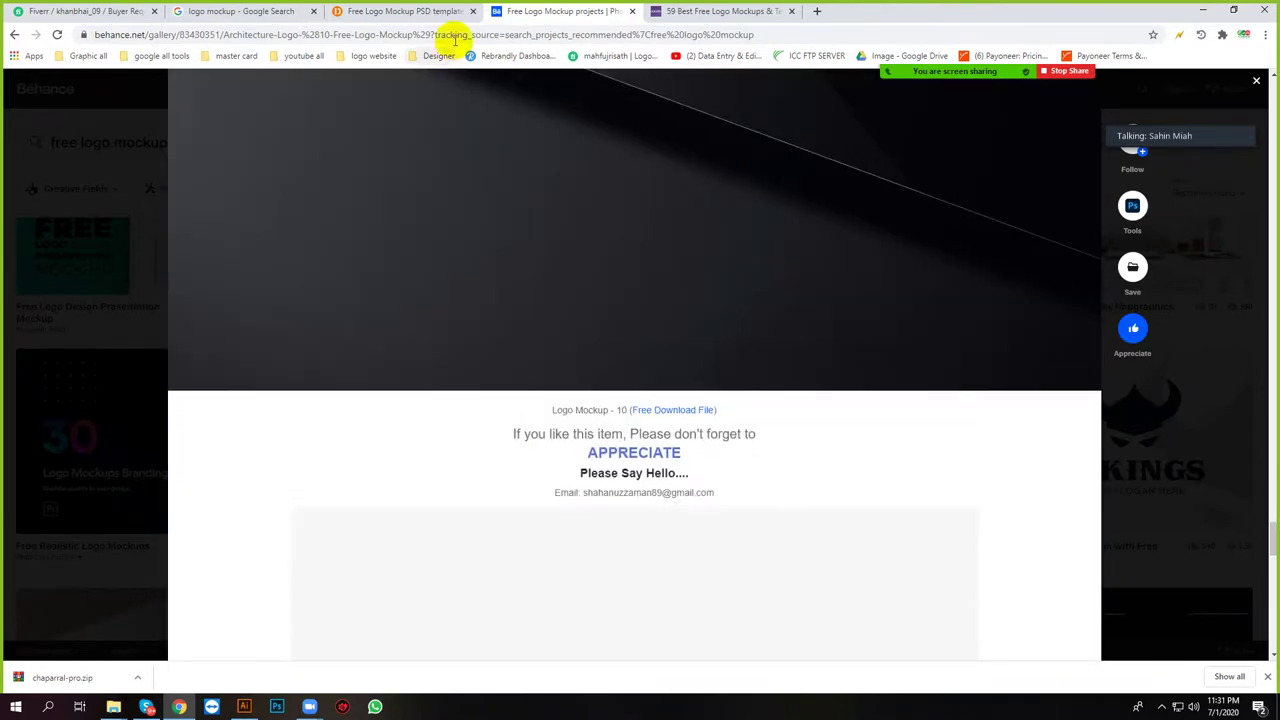
click(457, 36)
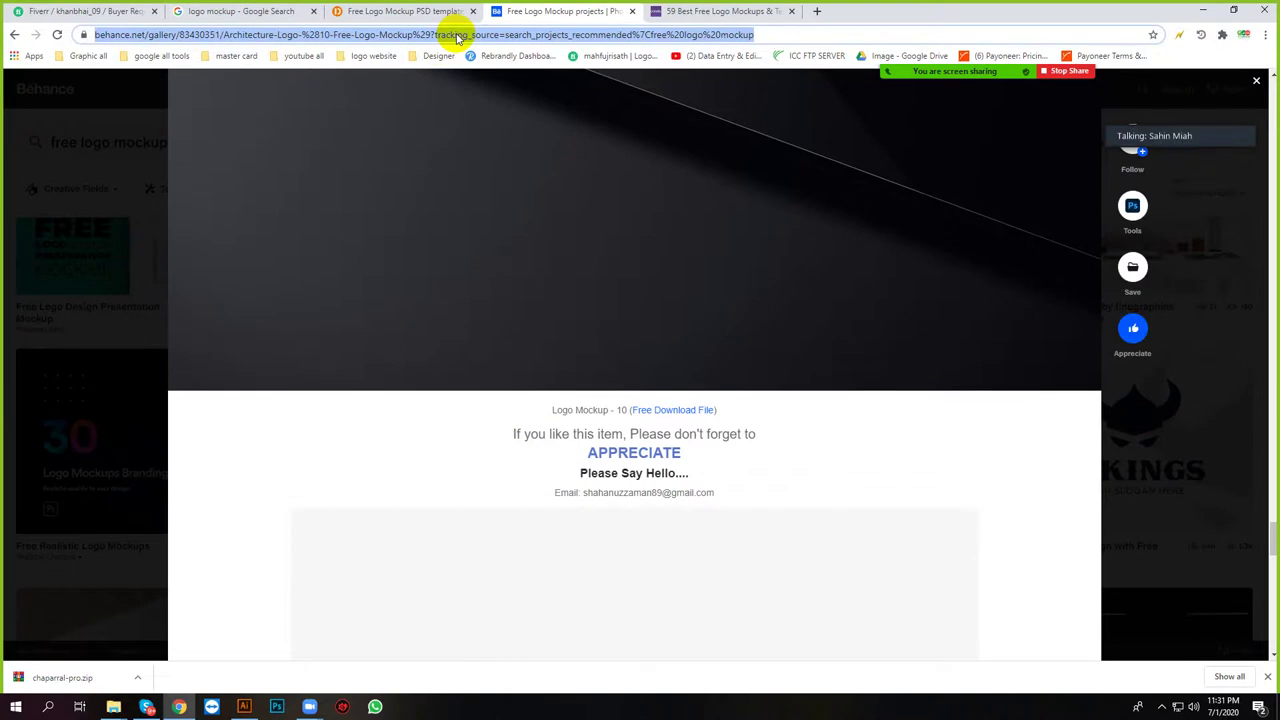
Step: Paste and send the Behance project link in the Skype online batch group chat
click(147, 706)
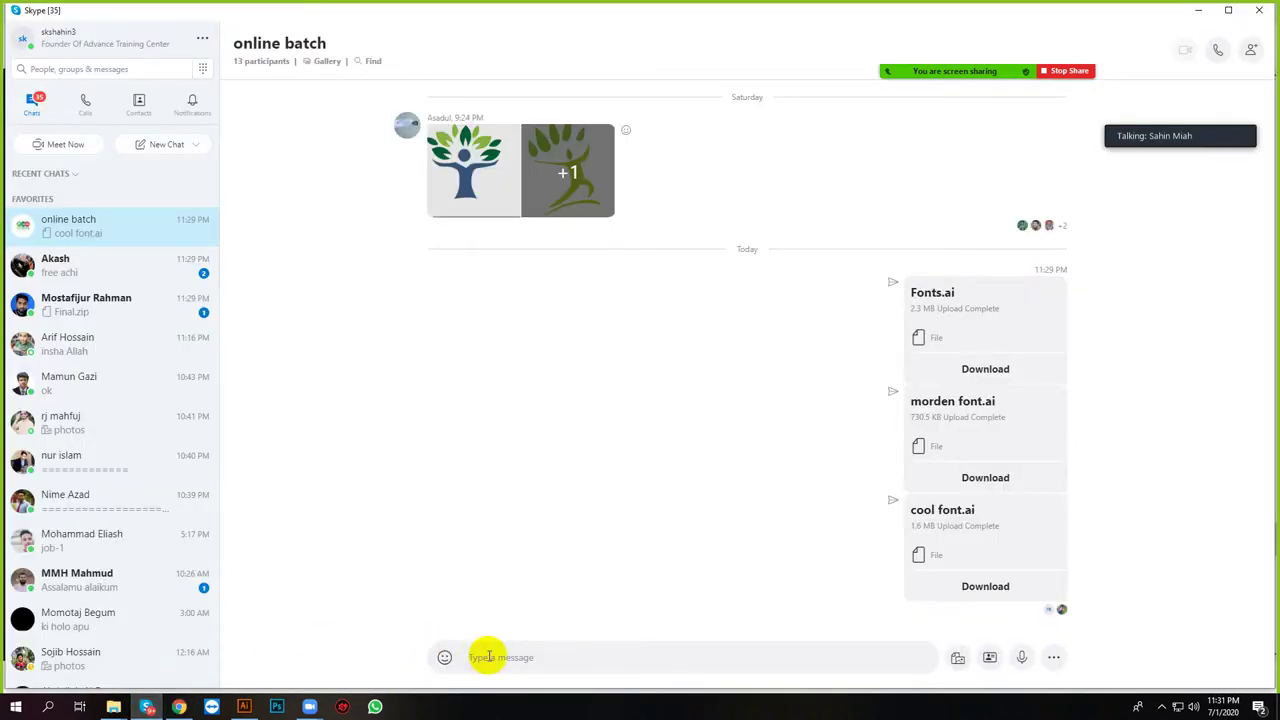
text(https://www.behance.net/gallery/83430351/Architecture-Logo-%2810-Free-Logo-Mockup%29?tracking_source=search_projects_recommended%7Cfree%20logo%20mockup)
key(Return)
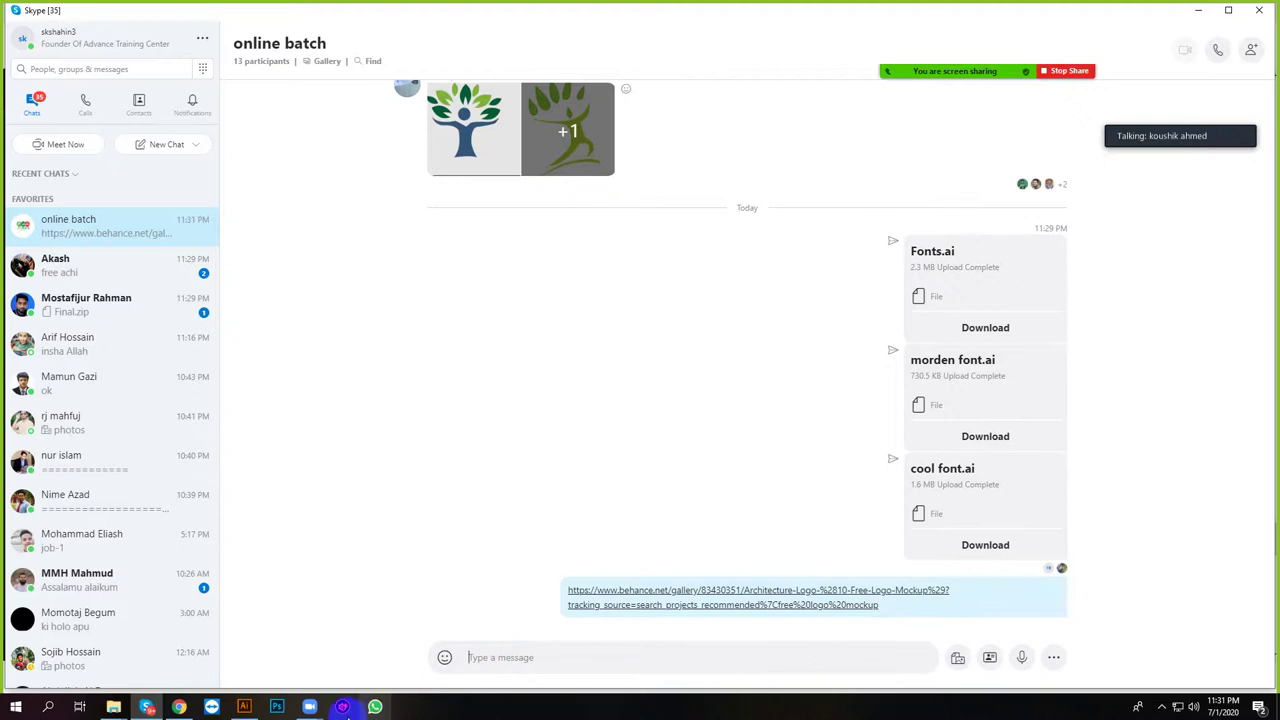
Step: Return briefly to the Behance project page, then bring up Illustrator's Home screen
click(178, 704)
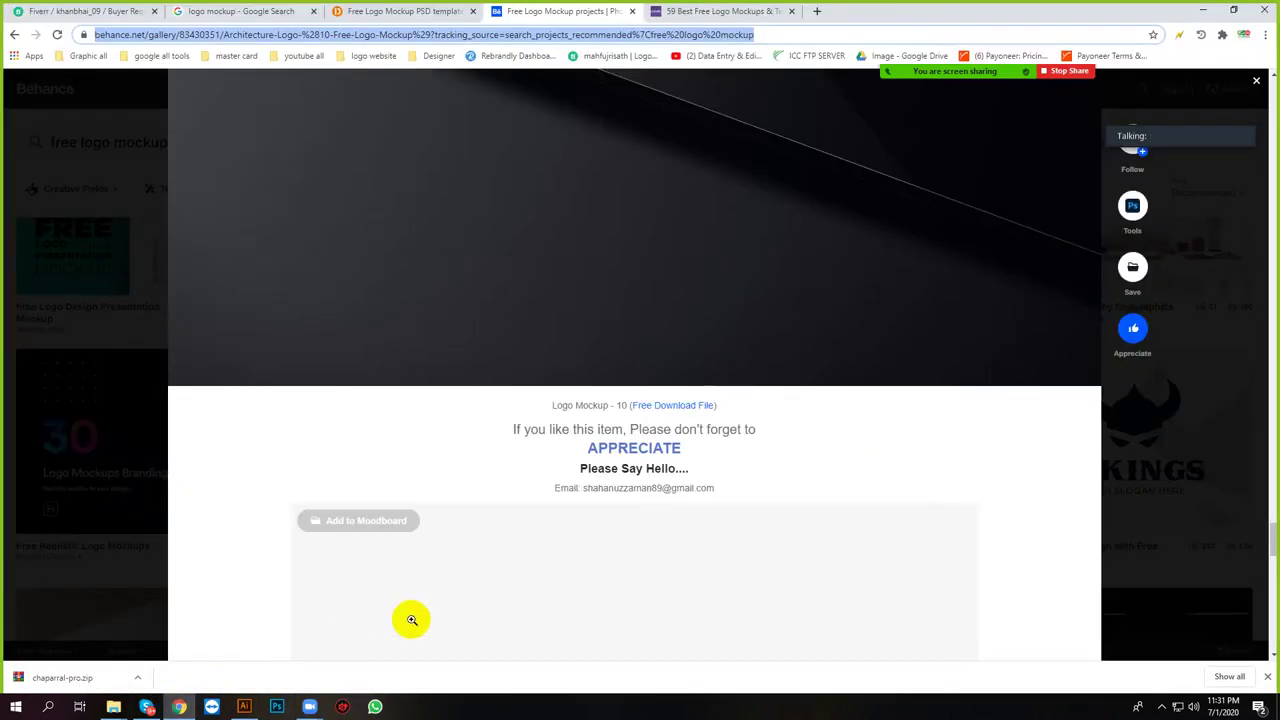
scroll(509, 569, up, 10)
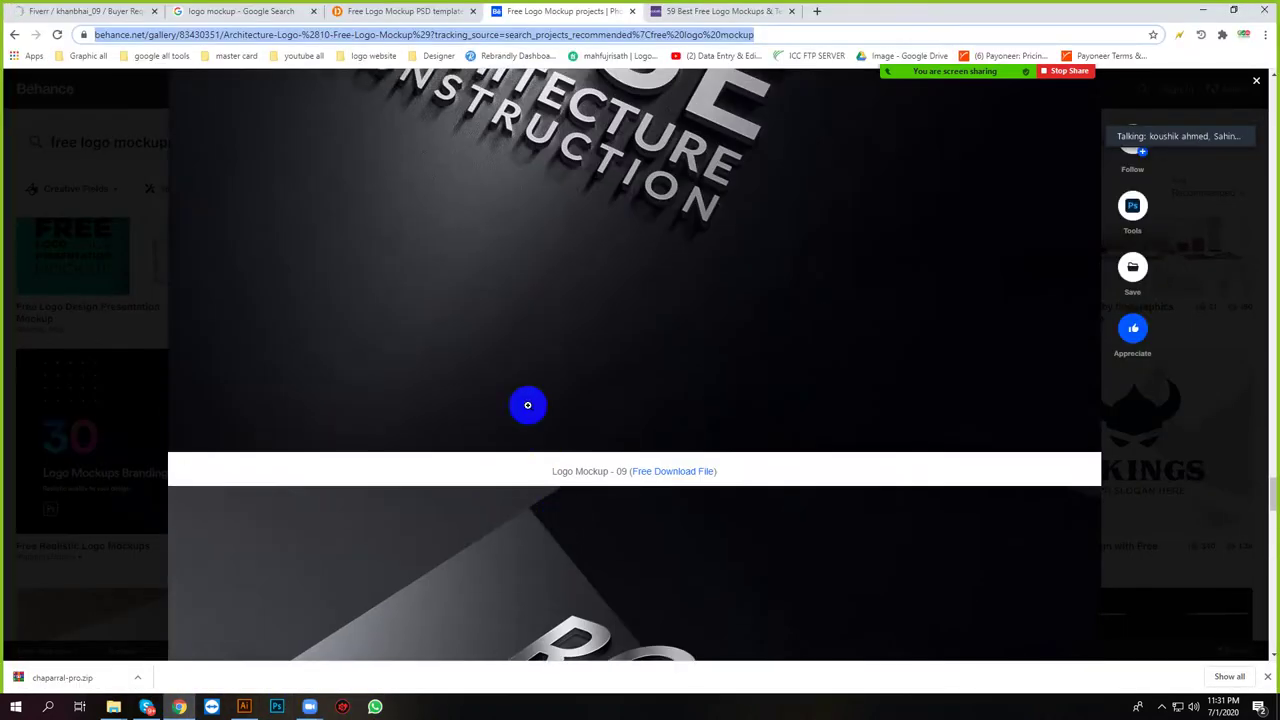
click(242, 706)
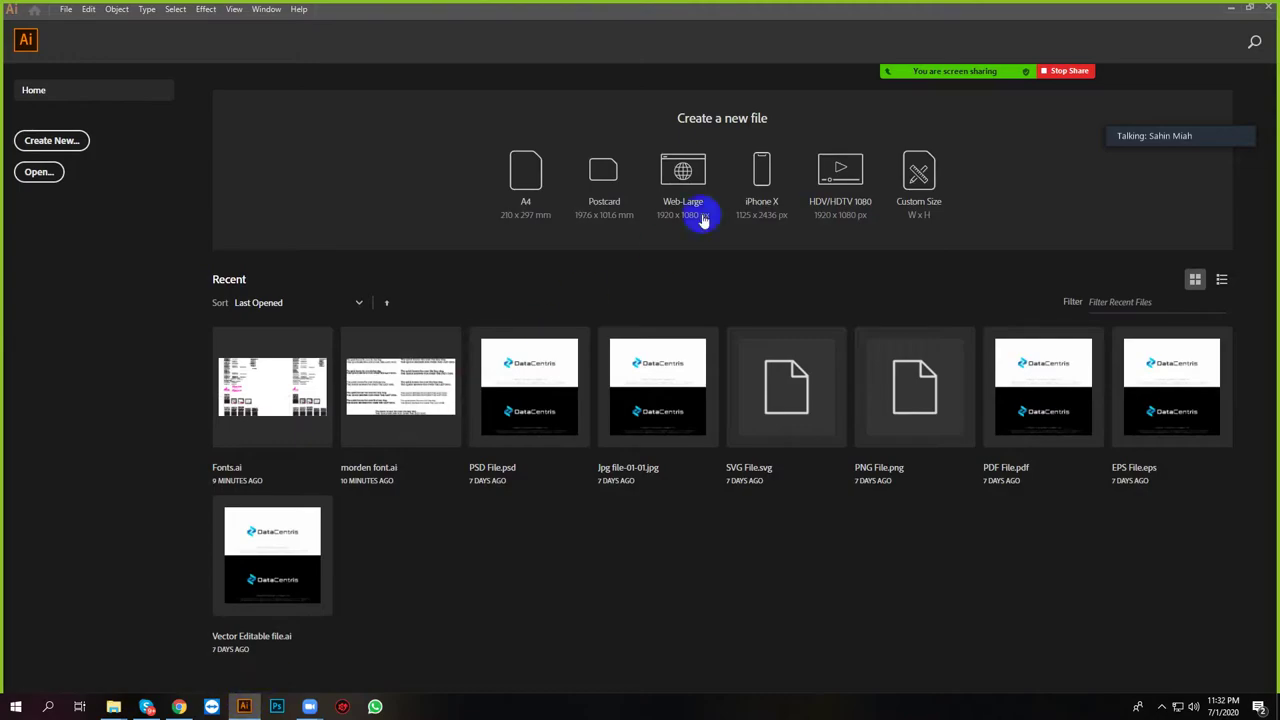
Step: Create a new Web-Large 1920 x 1080 px document, then glance back at the Behance mockups
click(703, 219)
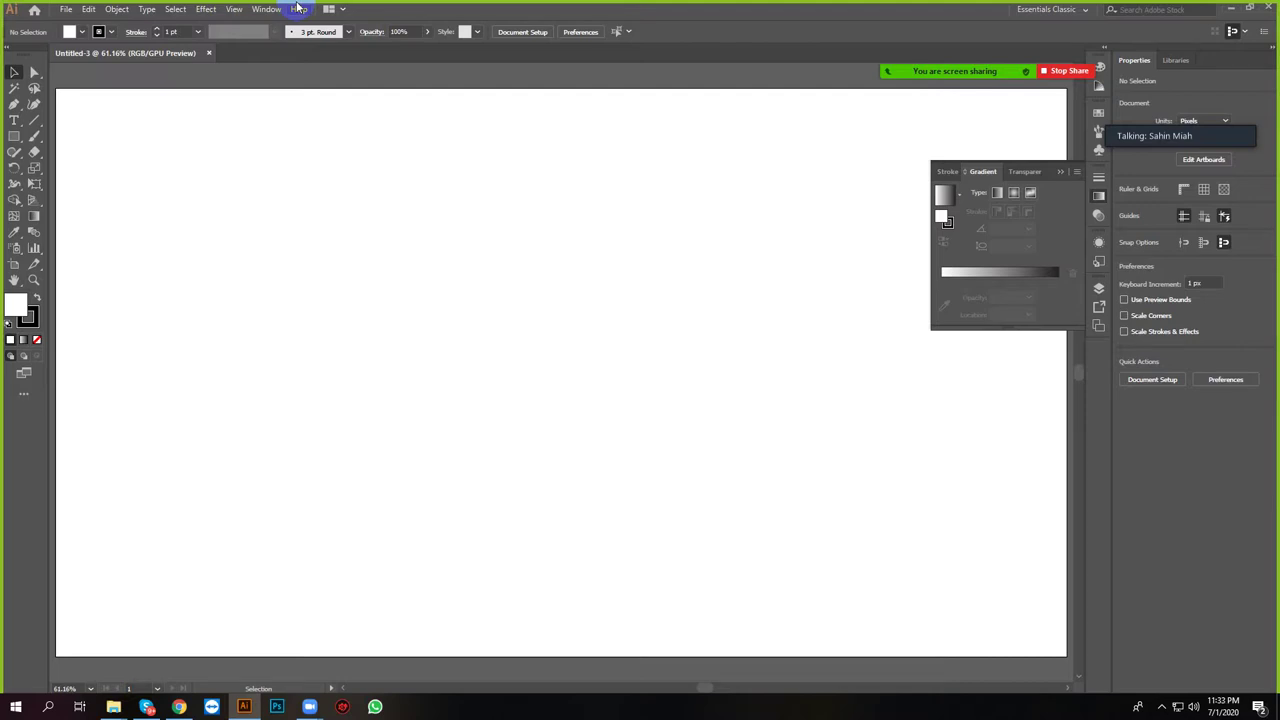
click(188, 704)
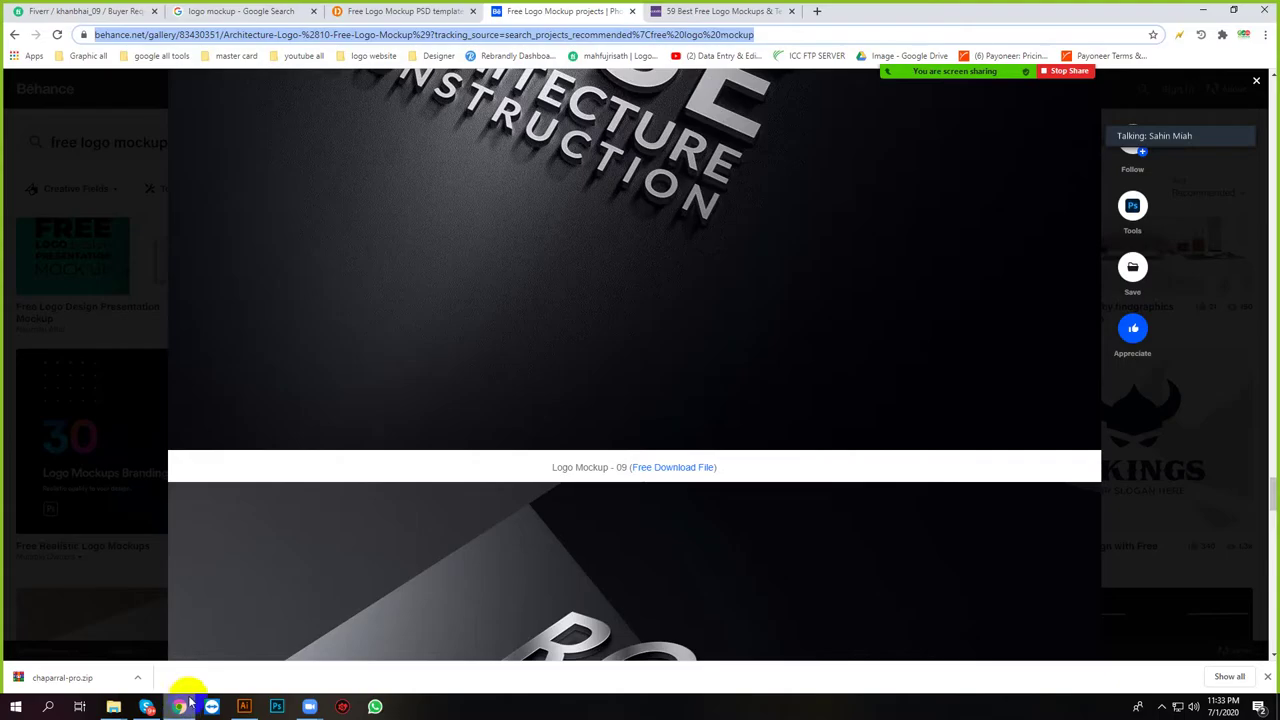
Step: Draw a tall outlined rectangle, shorten it to 393 px and move it toward the centre
click(242, 708)
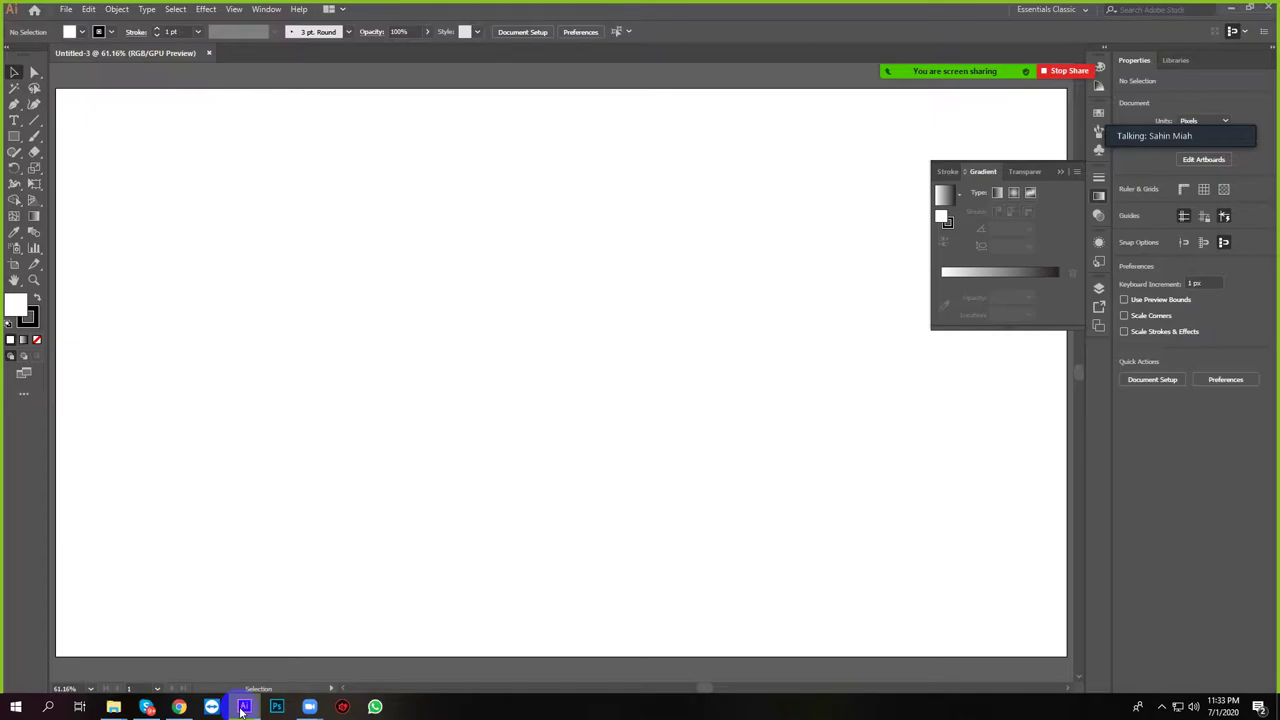
click(13, 138)
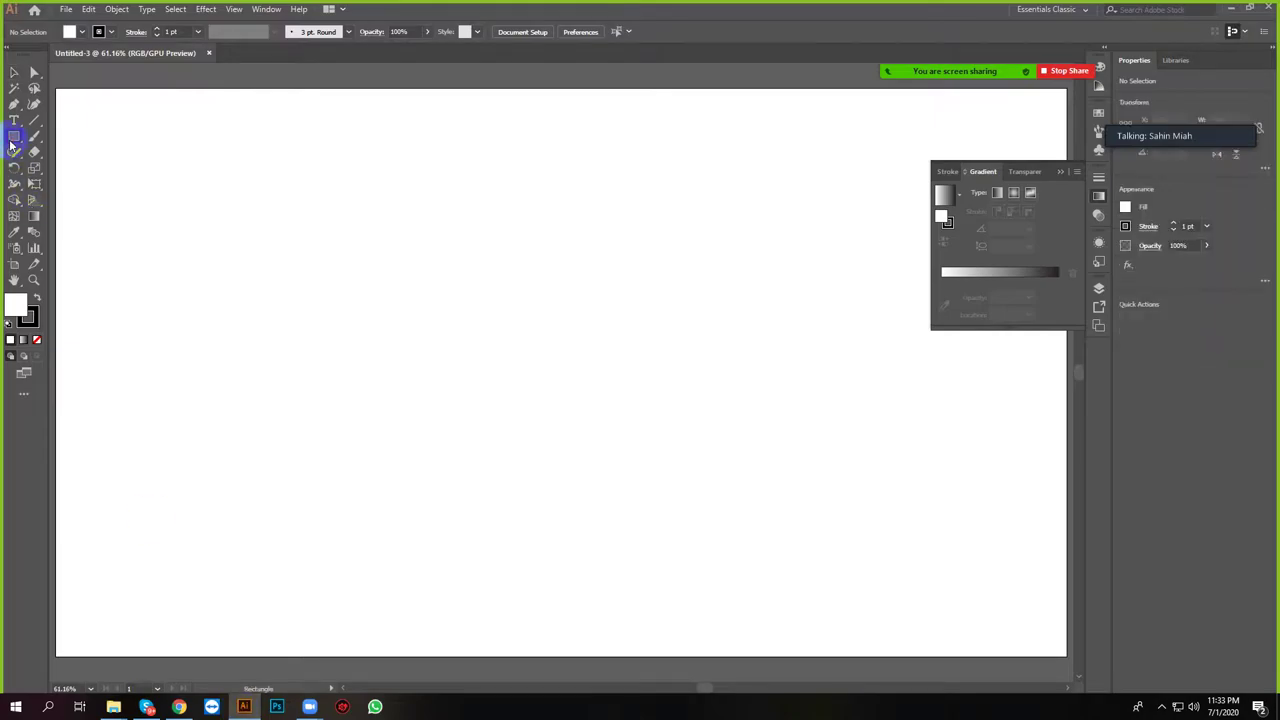
mouse_move(206, 202)
mouse_down()
mouse_move(340, 438)
mouse_move(430, 484)
mouse_up()
key(v)
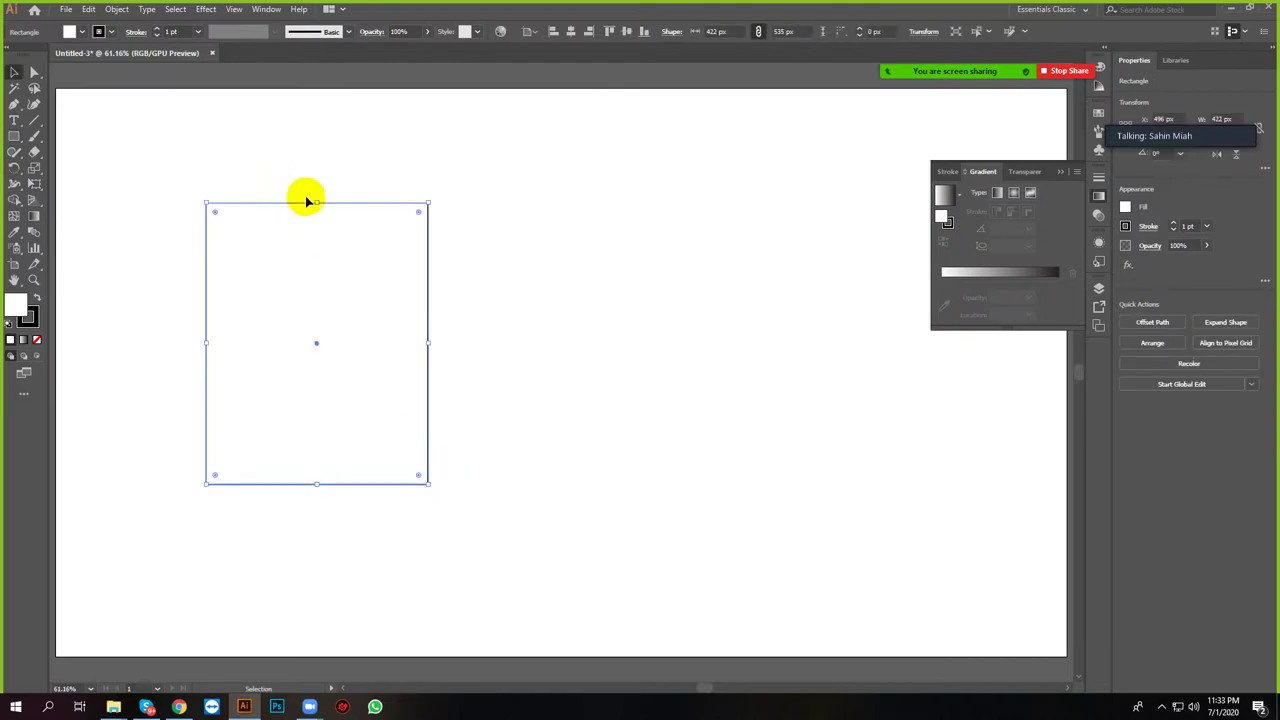
drag(314, 200, 291, 281)
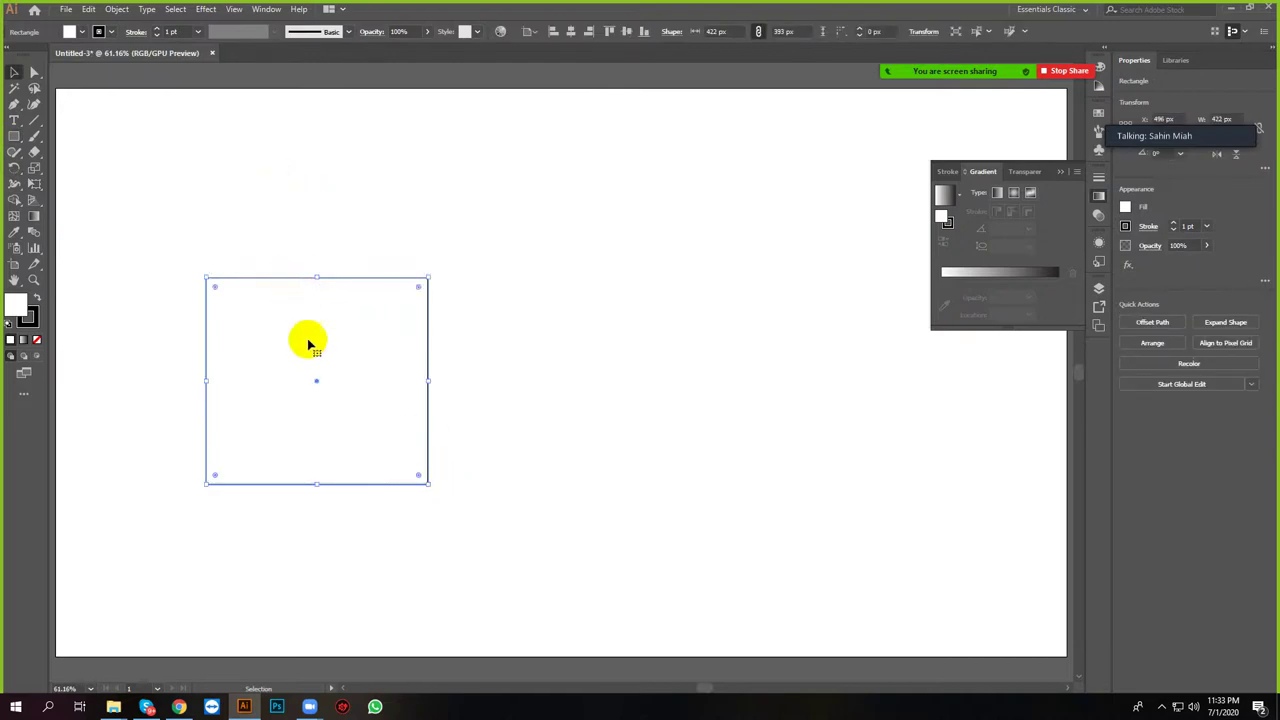
drag(330, 384, 498, 392)
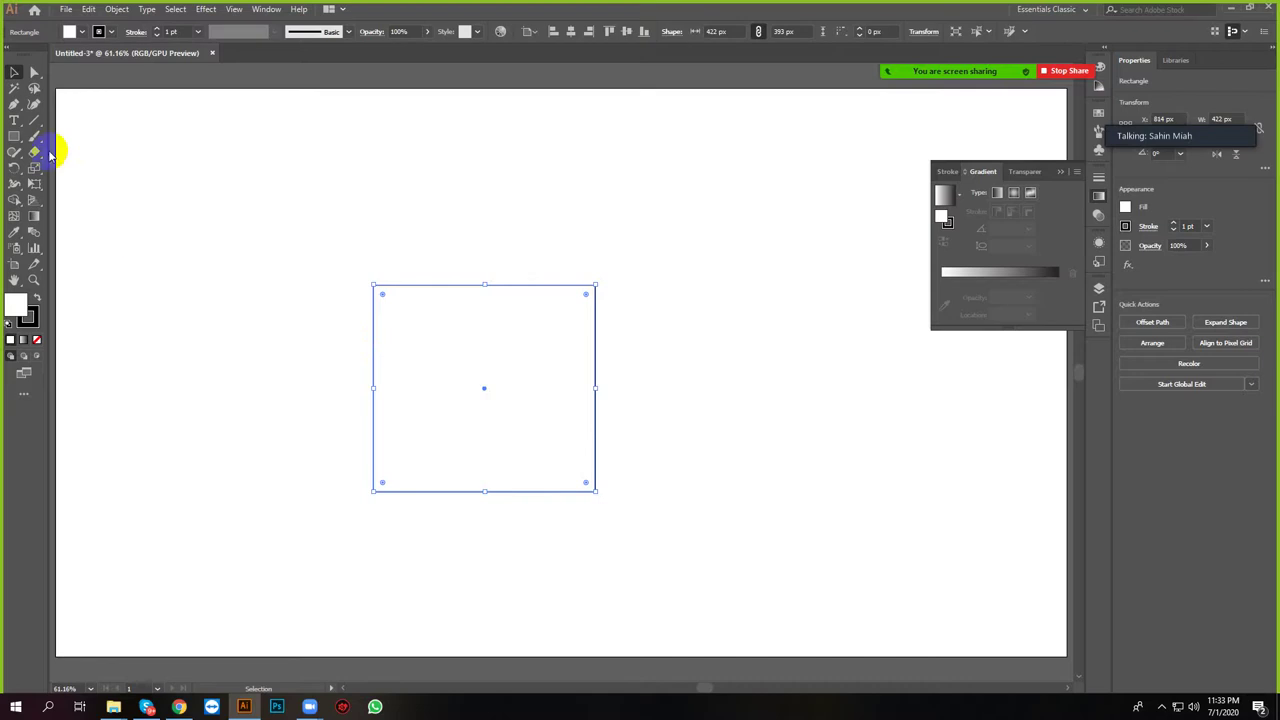
Step: Draw a small square with solid black fill and no stroke
click(14, 136)
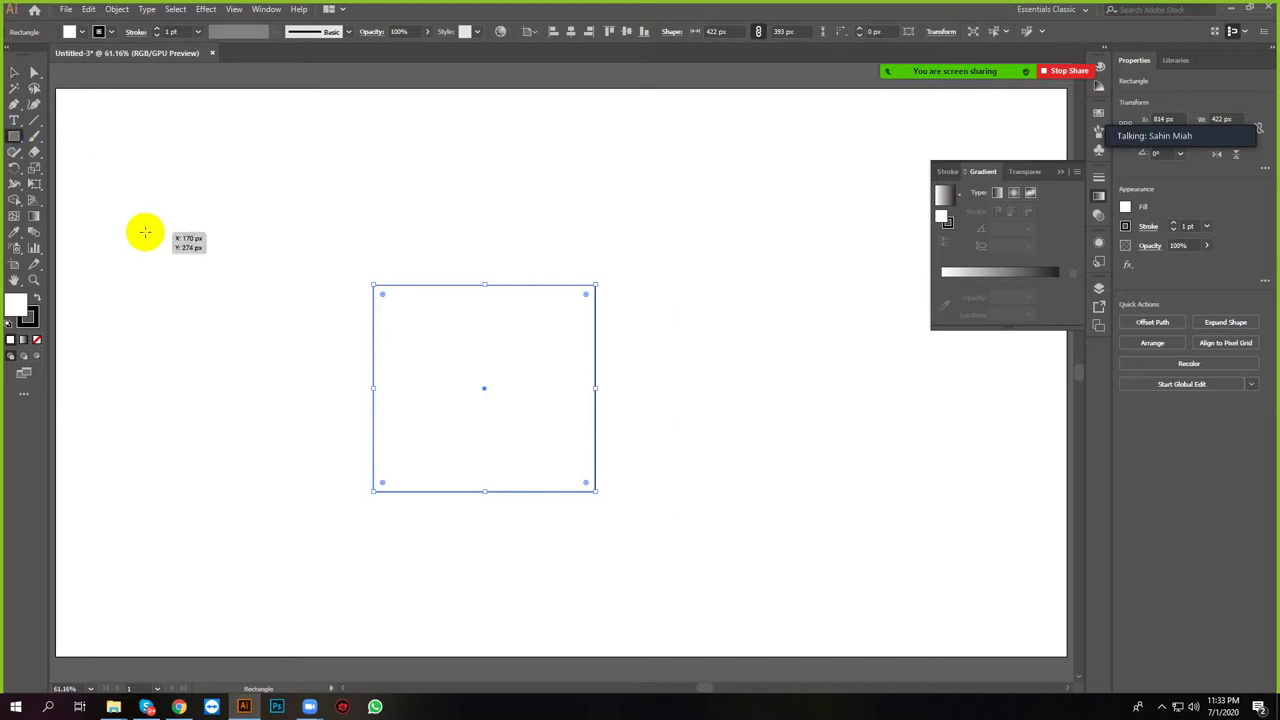
drag(144, 235, 169, 256)
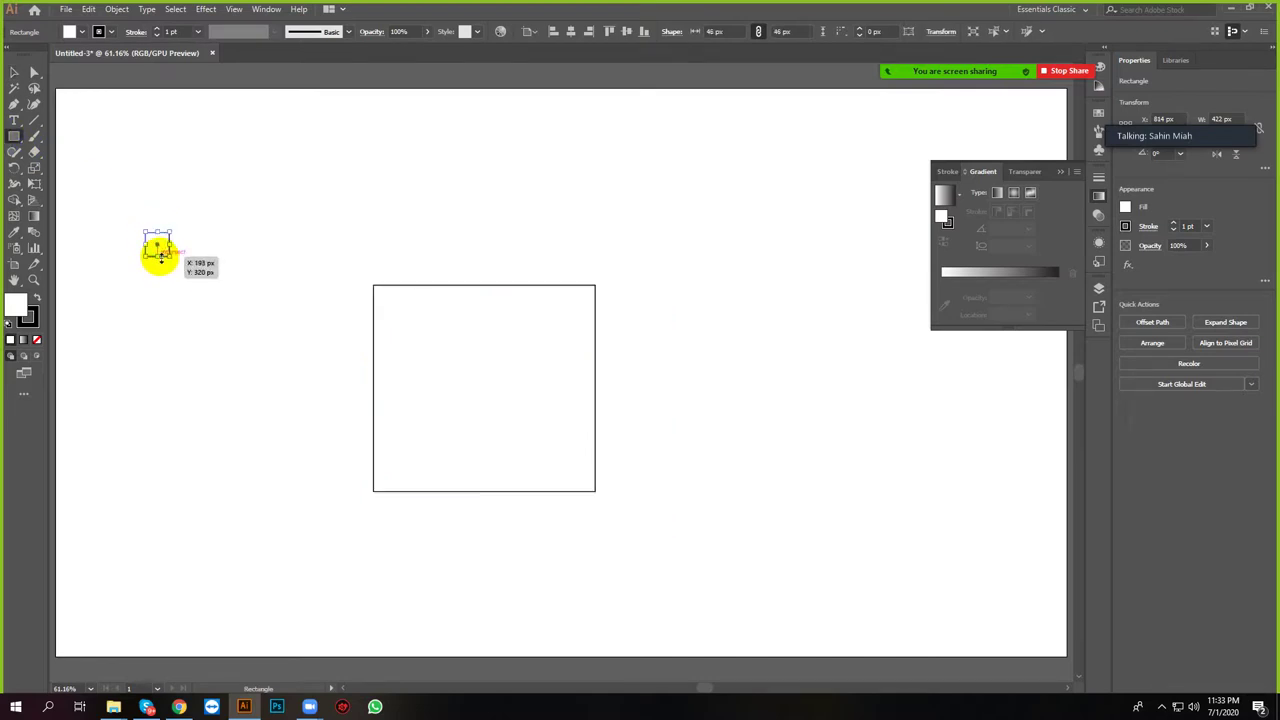
click(35, 298)
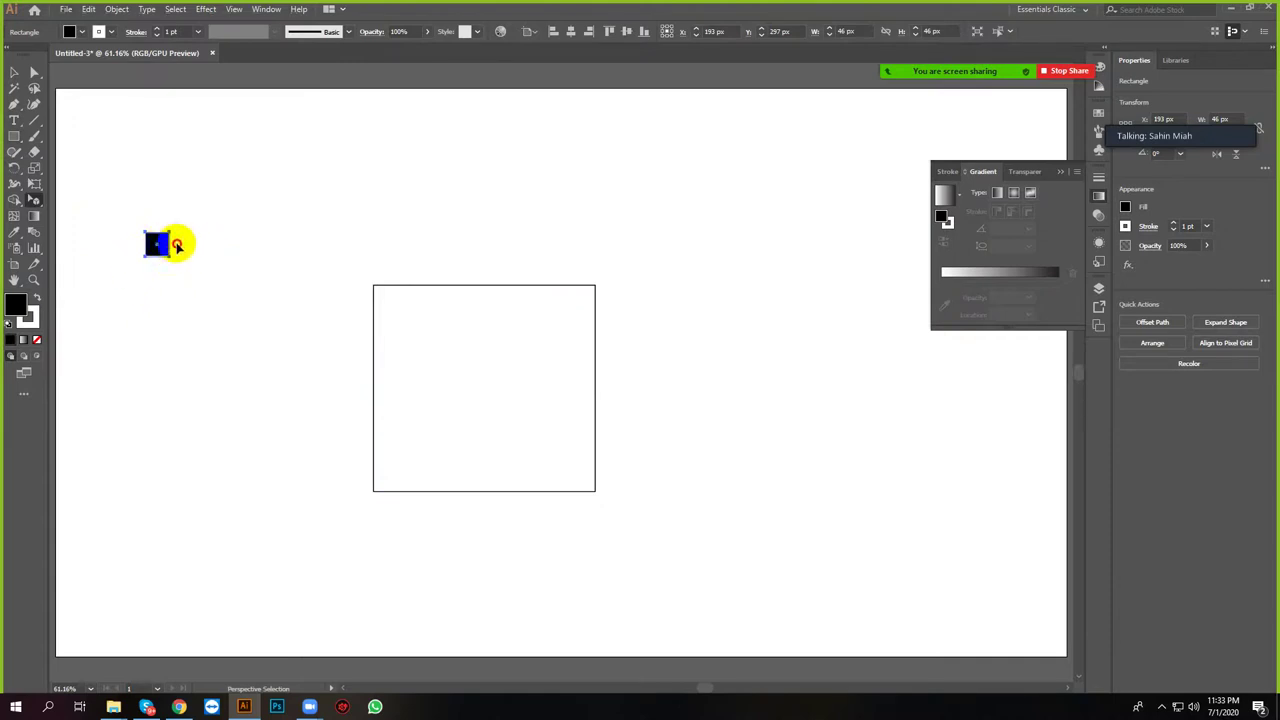
click(180, 243)
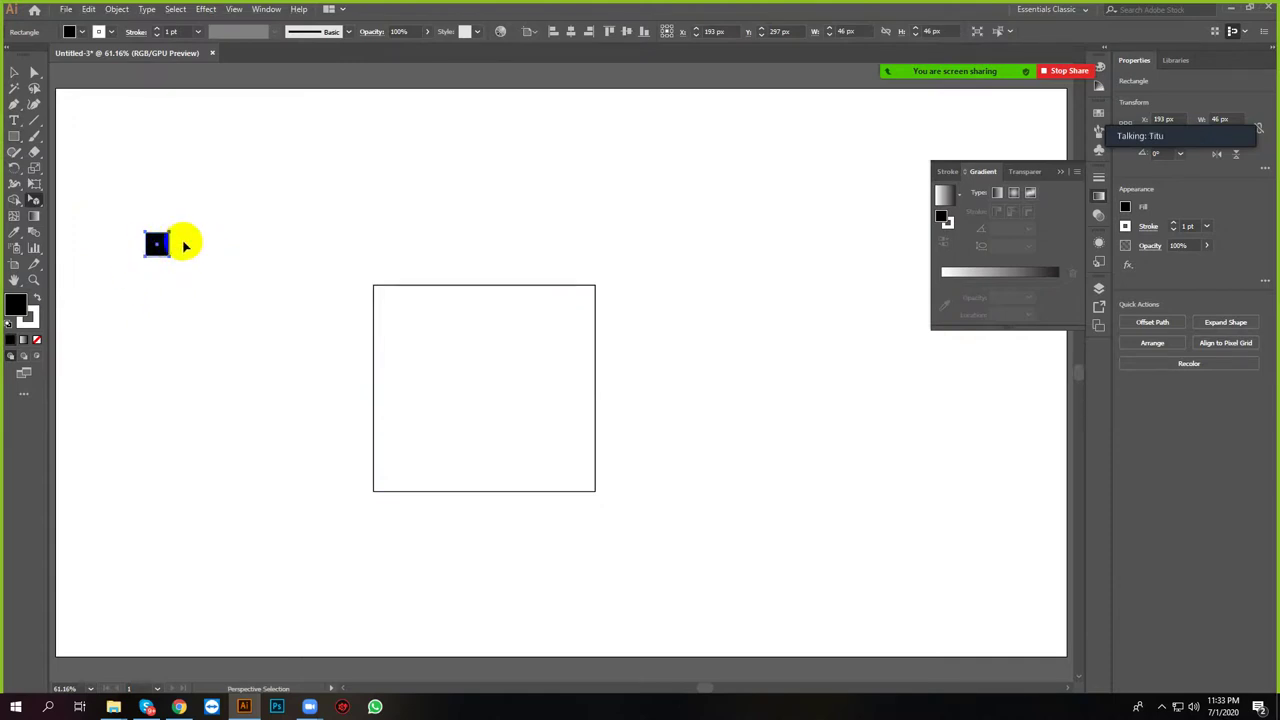
key(ctrl+equal)
key(ctrl+equal)
key(ctrl+equal)
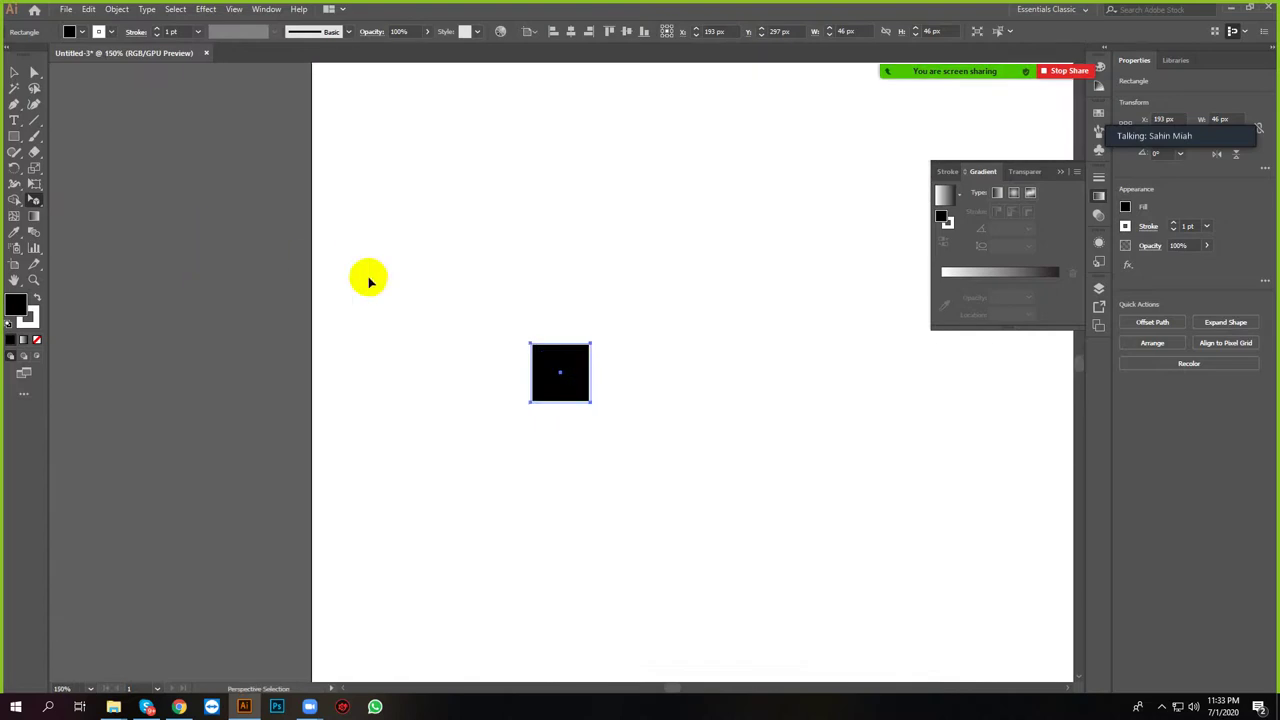
drag(688, 446, 560, 405)
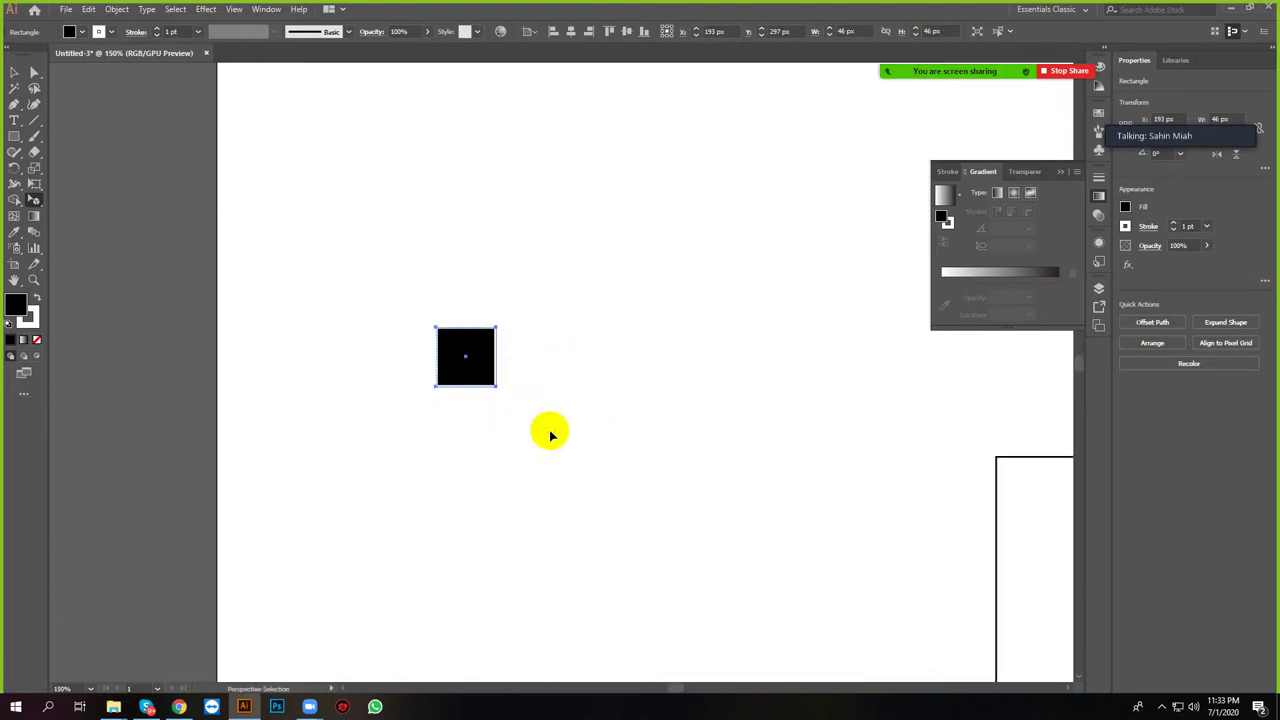
click(37, 340)
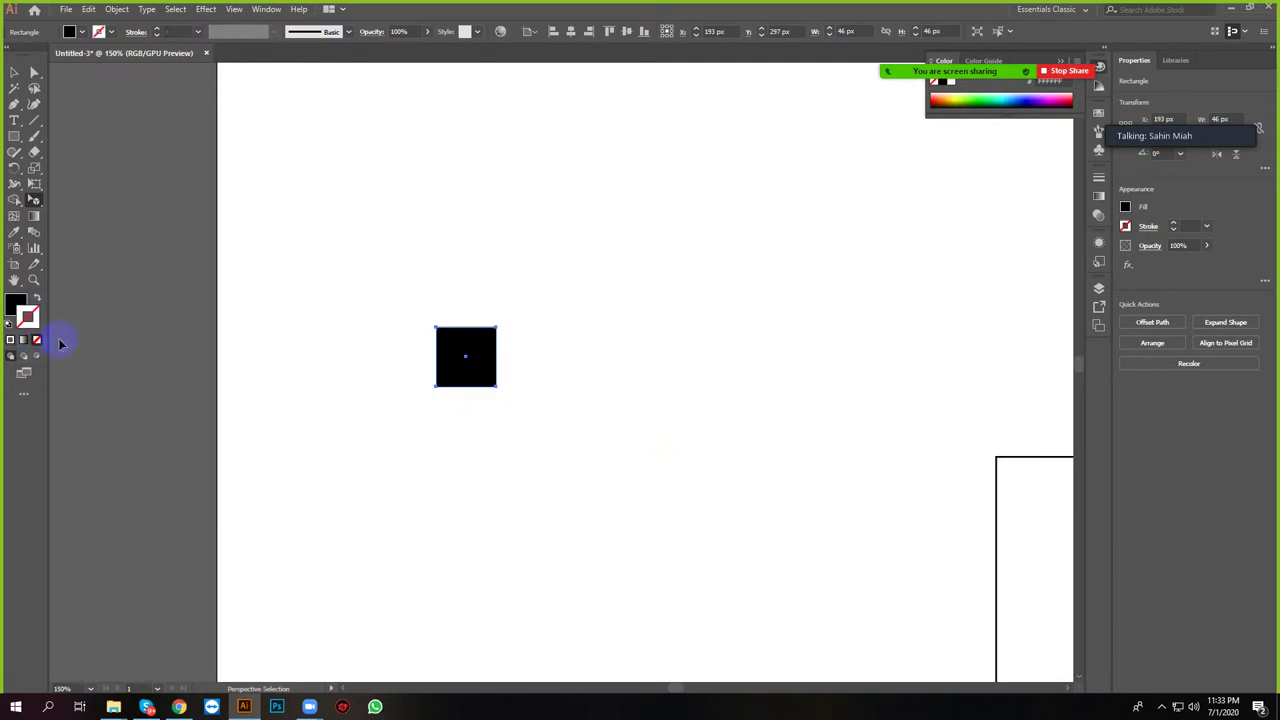
click(466, 360)
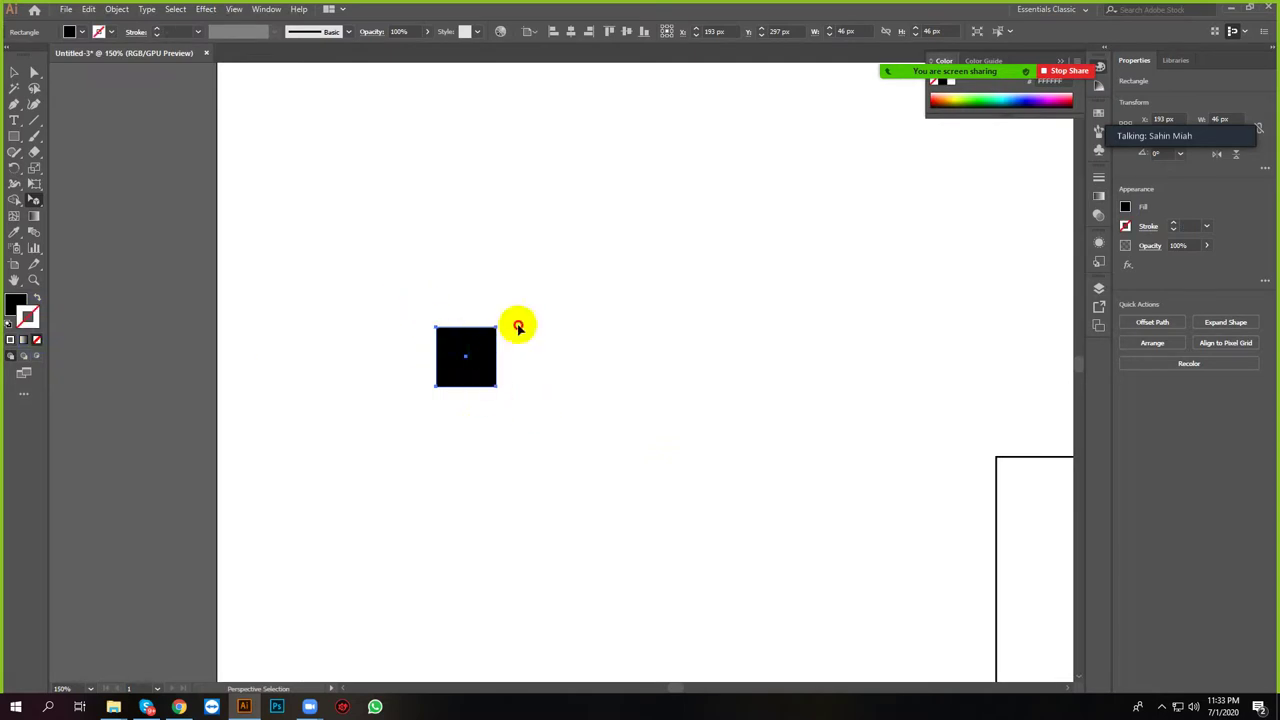
click(490, 350)
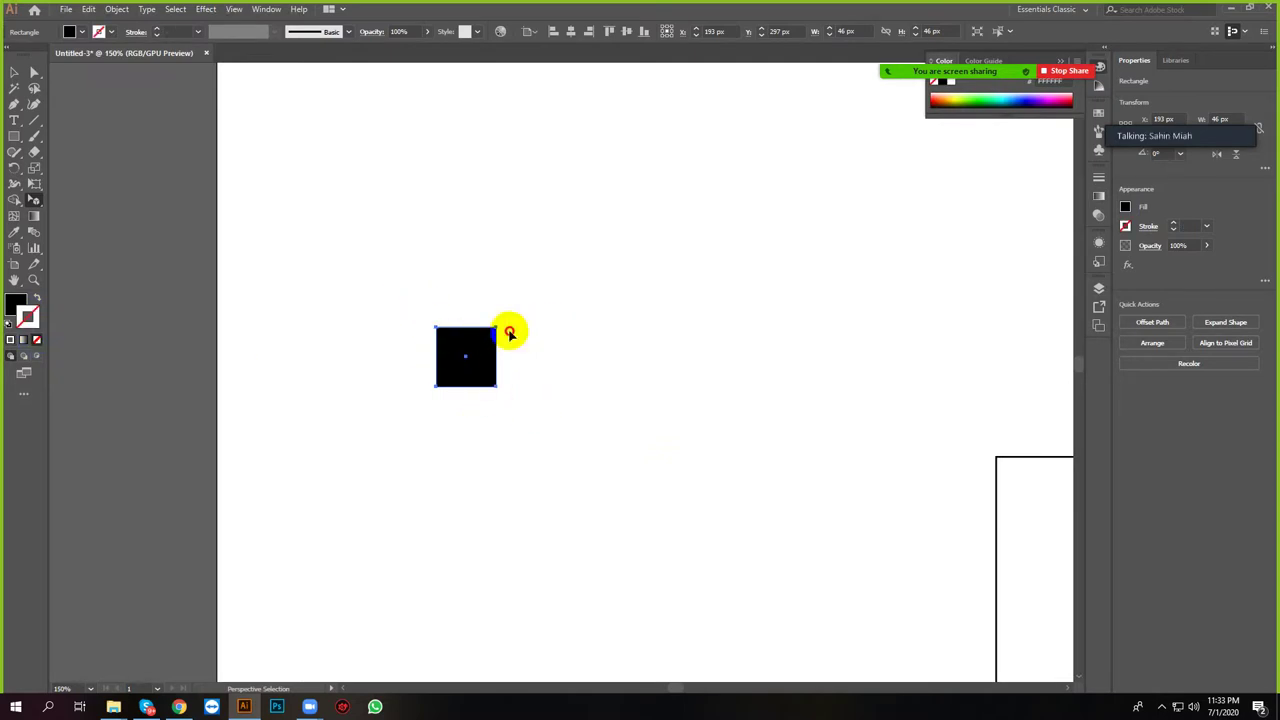
click(497, 389)
key(ctrl+shift+v)
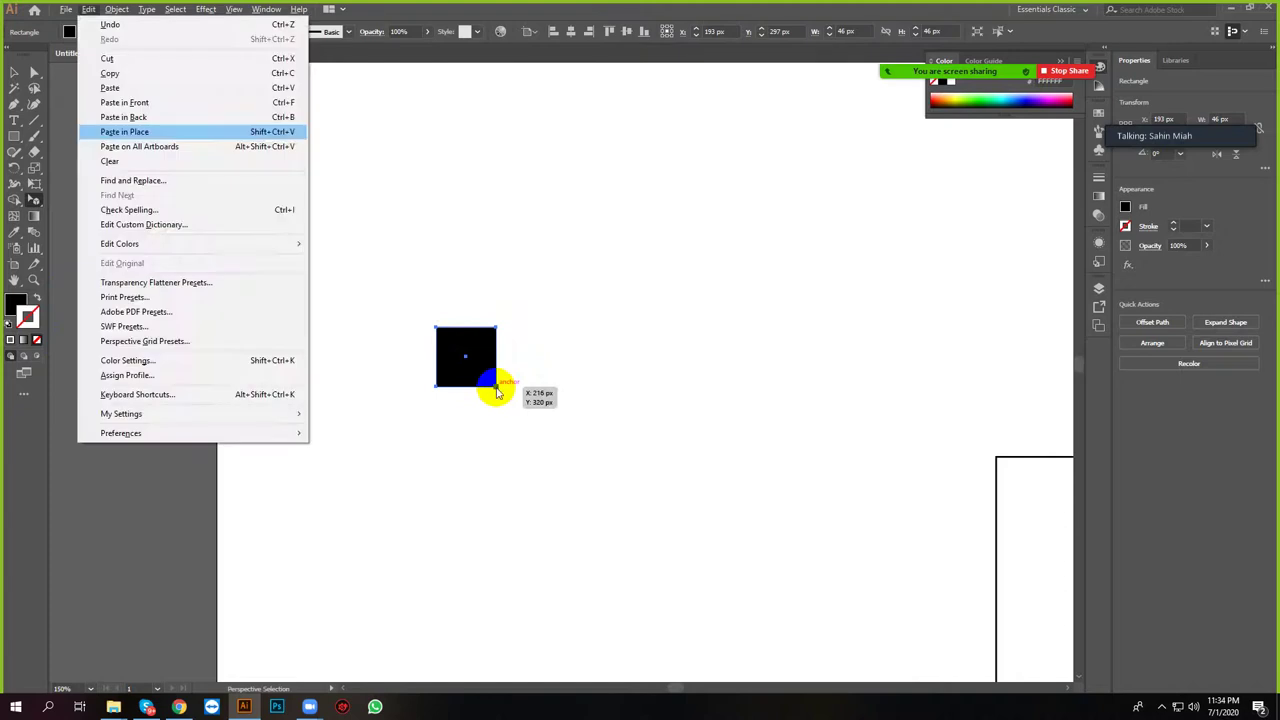
key(ctrl+z)
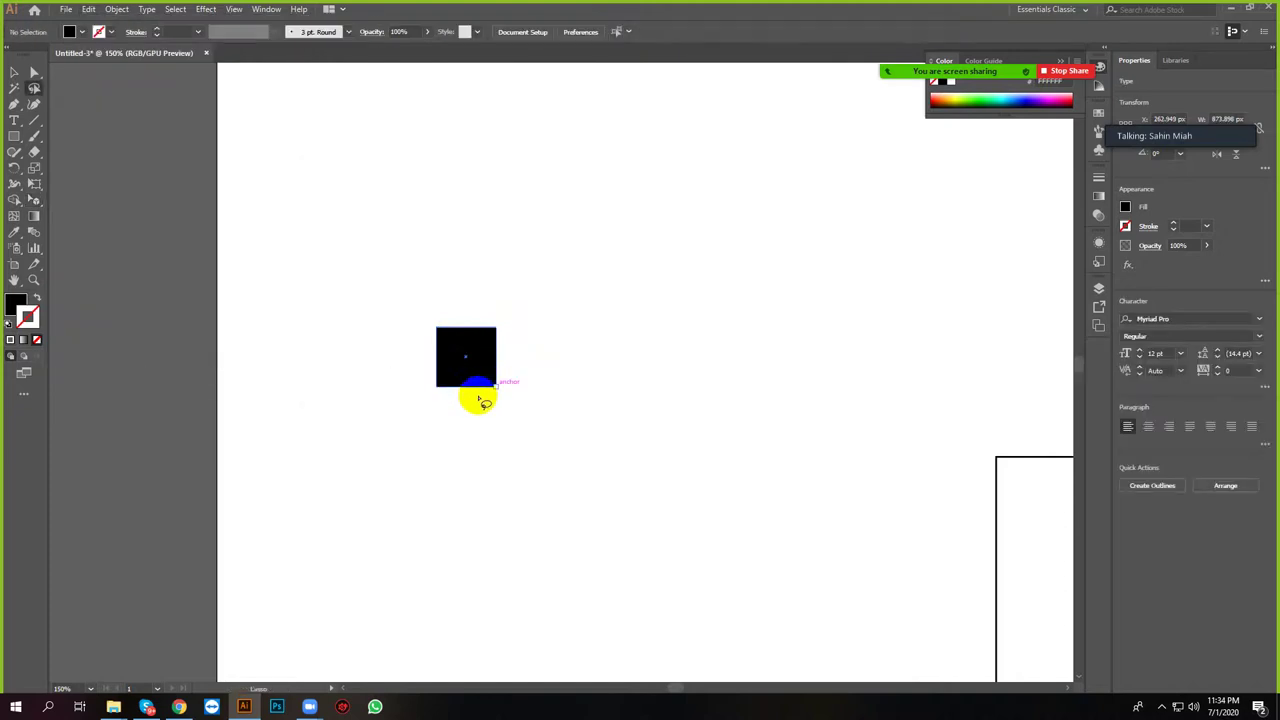
click(471, 357)
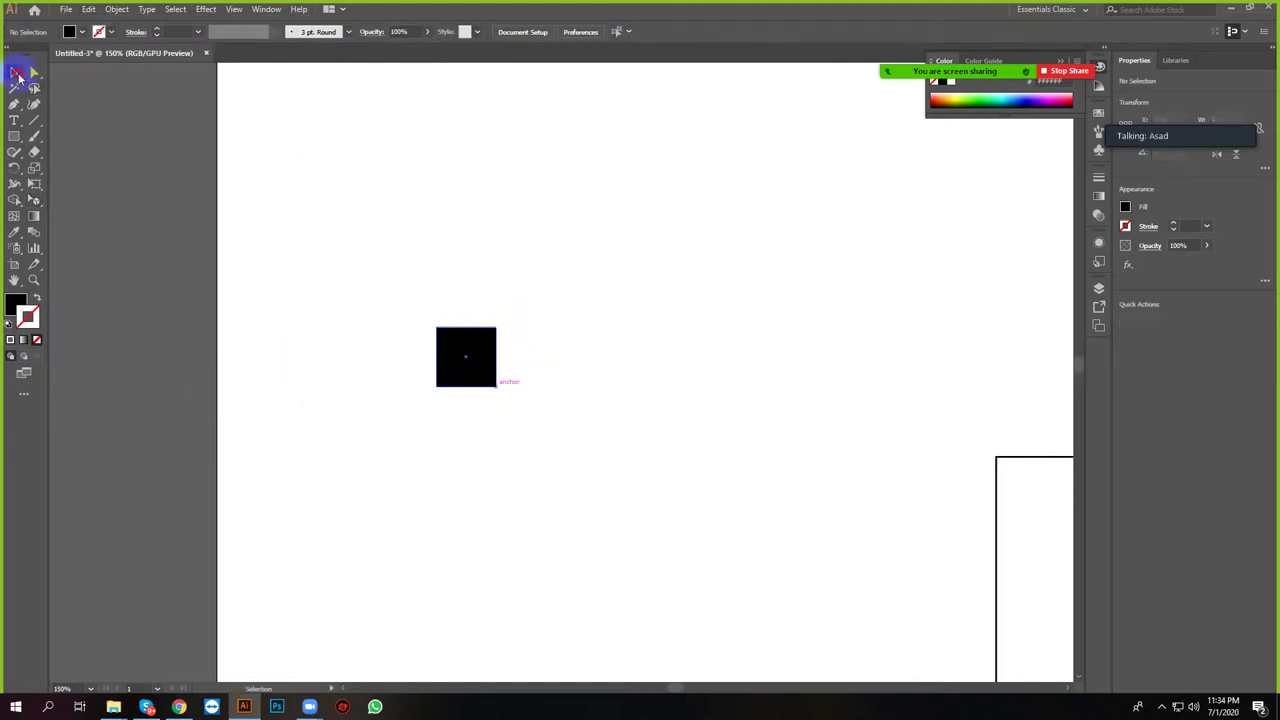
Step: Duplicate the black square into a 2x2 grid 50 px apart and scale the grid down
mouse_move(468, 368)
mouse_down()
mouse_move(482, 313)
mouse_move(566, 299)
mouse_up()
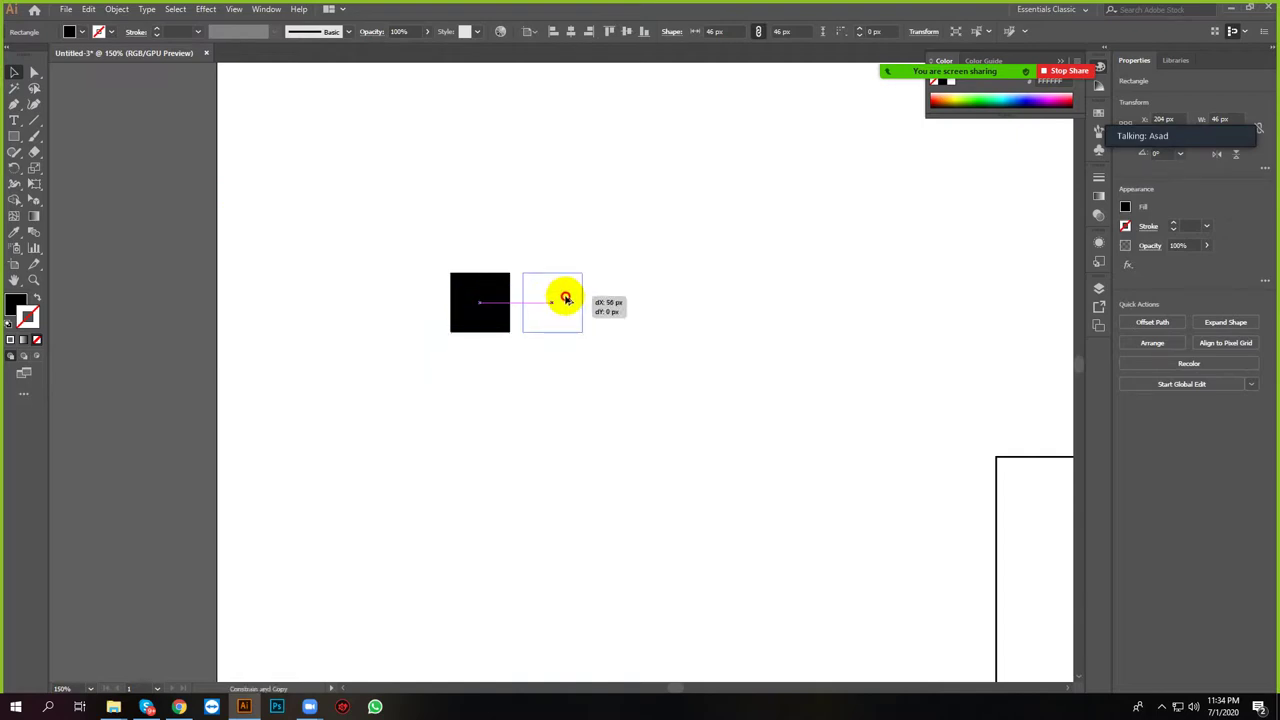
drag(463, 240, 600, 354)
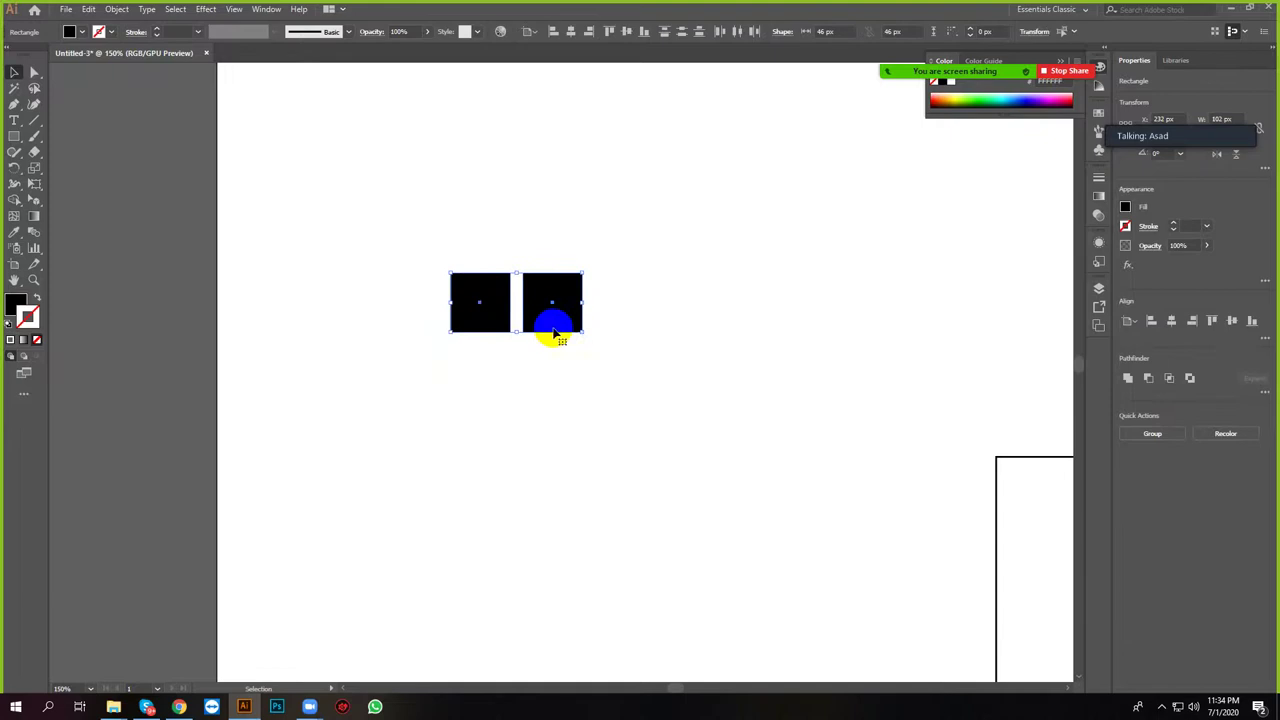
mouse_move(559, 316)
mouse_down()
mouse_move(557, 241)
mouse_move(441, 346)
mouse_up()
click(643, 264)
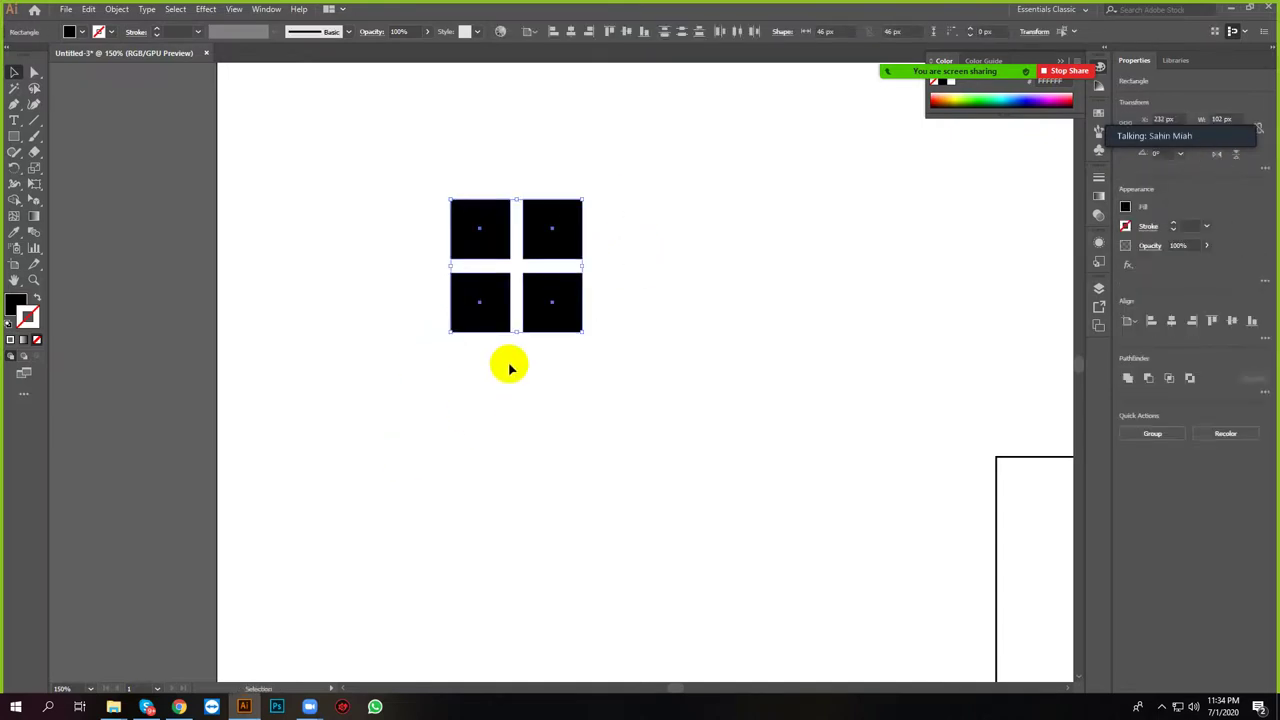
drag(581, 331, 566, 315)
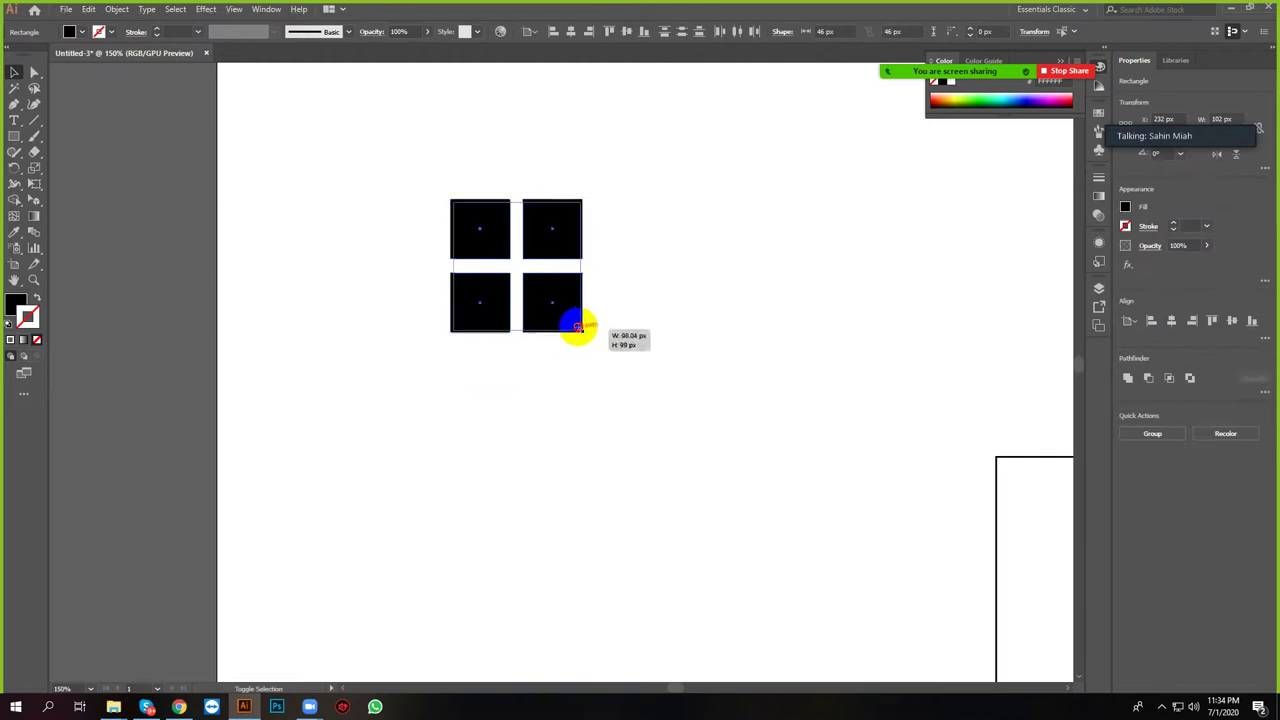
click(573, 422)
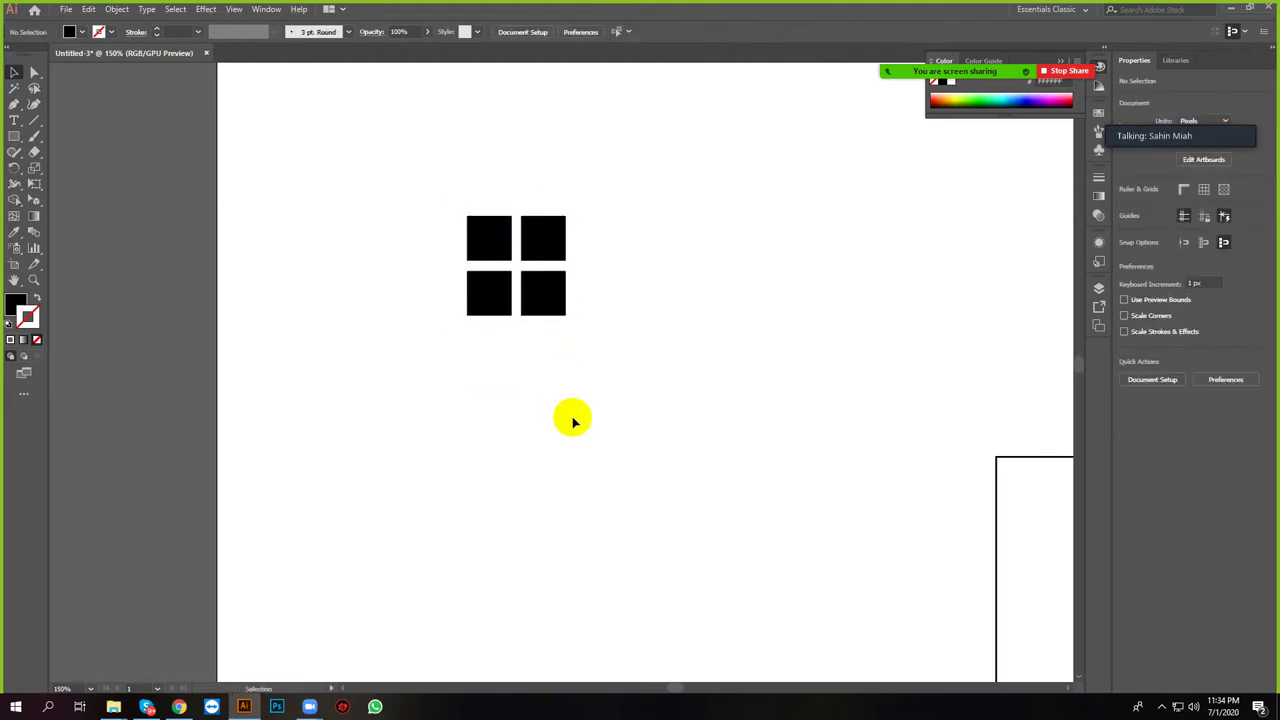
Step: Round the top corners of the second four-square grid into an arched window, then zoom out
mouse_move(462, 205)
mouse_down()
mouse_move(551, 292)
mouse_move(546, 410)
mouse_up()
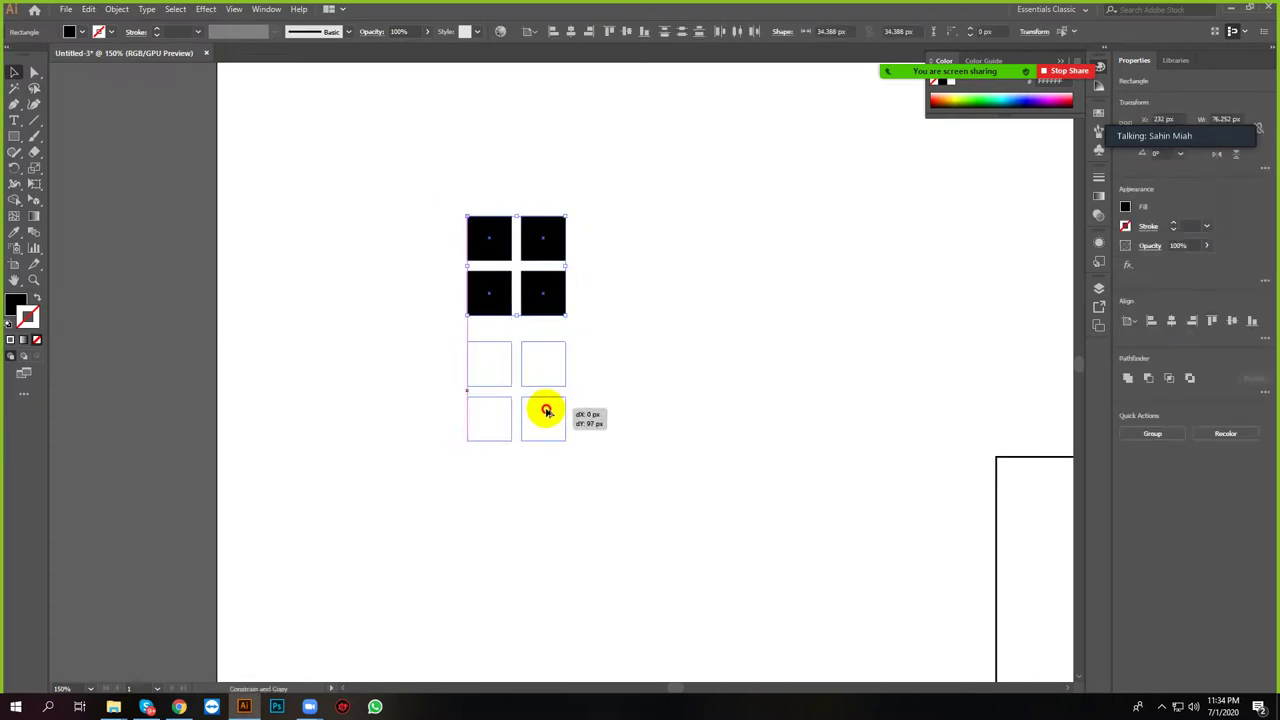
key(a)
click(668, 366)
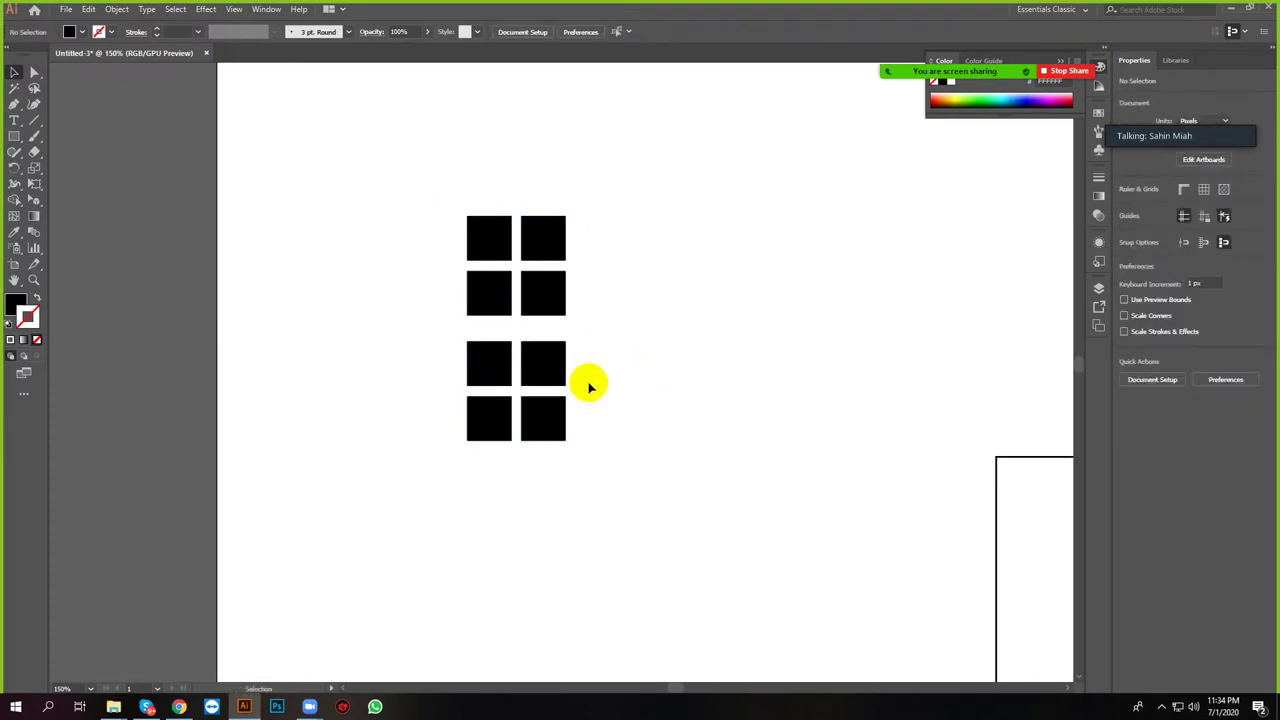
click(467, 342)
drag(480, 357, 540, 393)
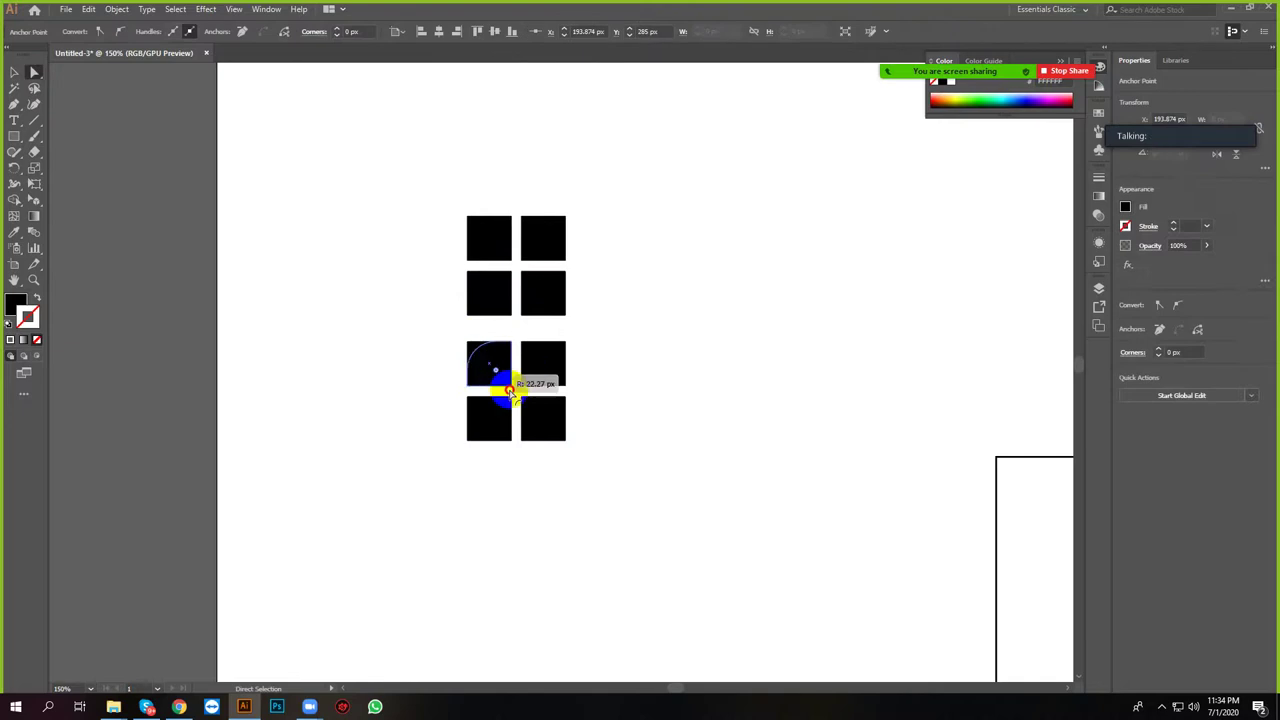
mouse_move(607, 332)
mouse_down()
mouse_move(537, 363)
mouse_move(451, 471)
mouse_up()
click(495, 531)
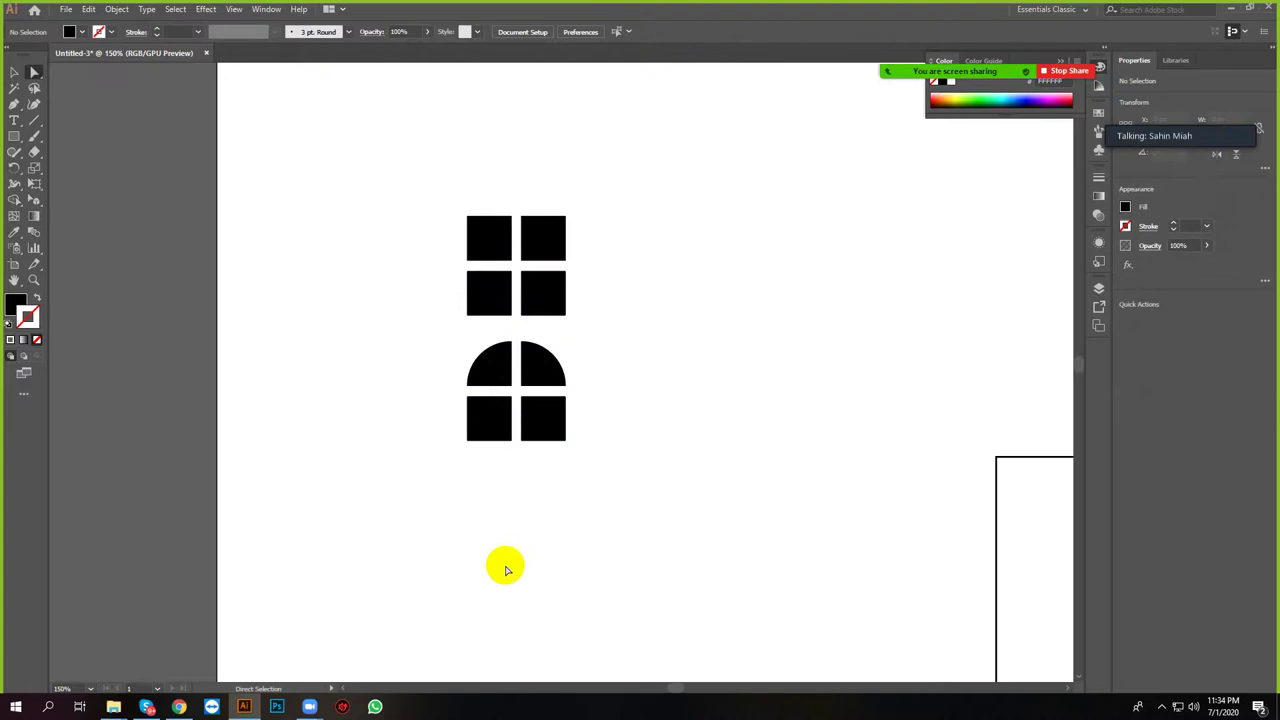
key(v)
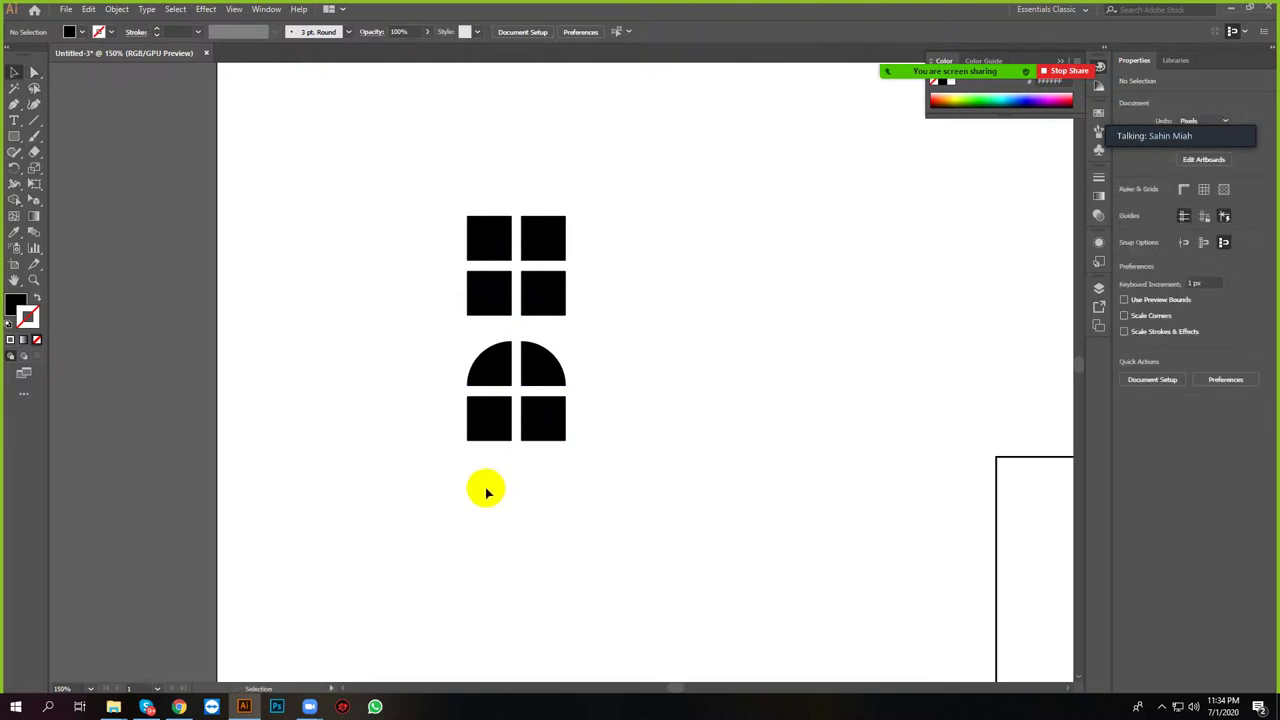
key(ctrl+minus)
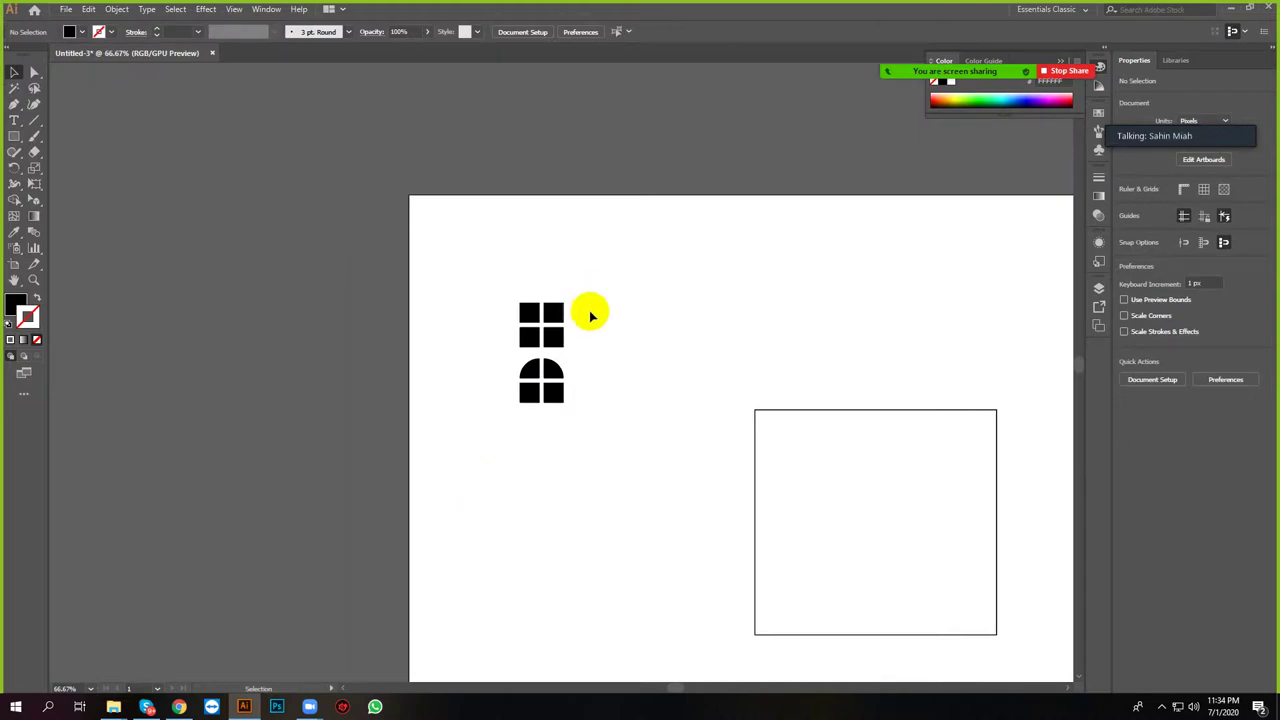
Step: Nudge the grid icon up and the arched window icon down to widen the gap between them
mouse_move(553, 313)
mouse_down()
mouse_move(517, 316)
mouse_move(566, 337)
mouse_move(555, 310)
mouse_up()
click(541, 382)
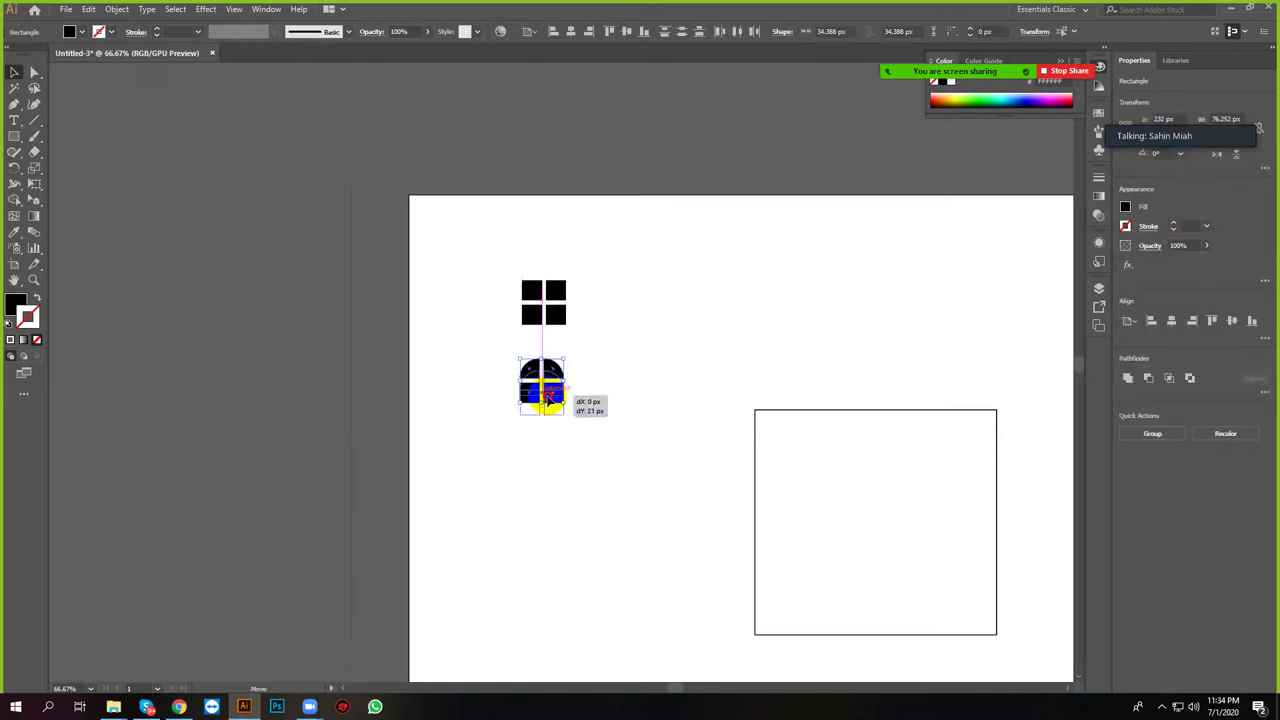
drag(548, 390, 548, 402)
click(601, 481)
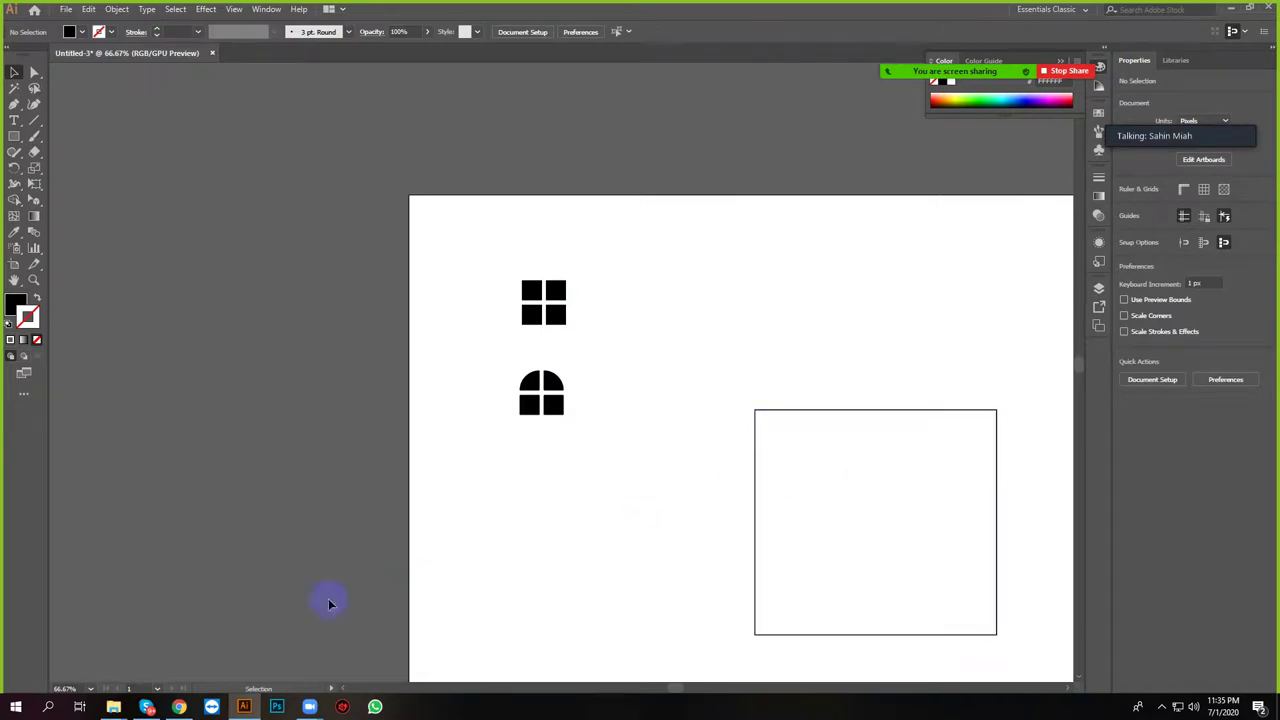
Step: Search Google in Chrome for 'real estate logo' and show only the image results
click(181, 707)
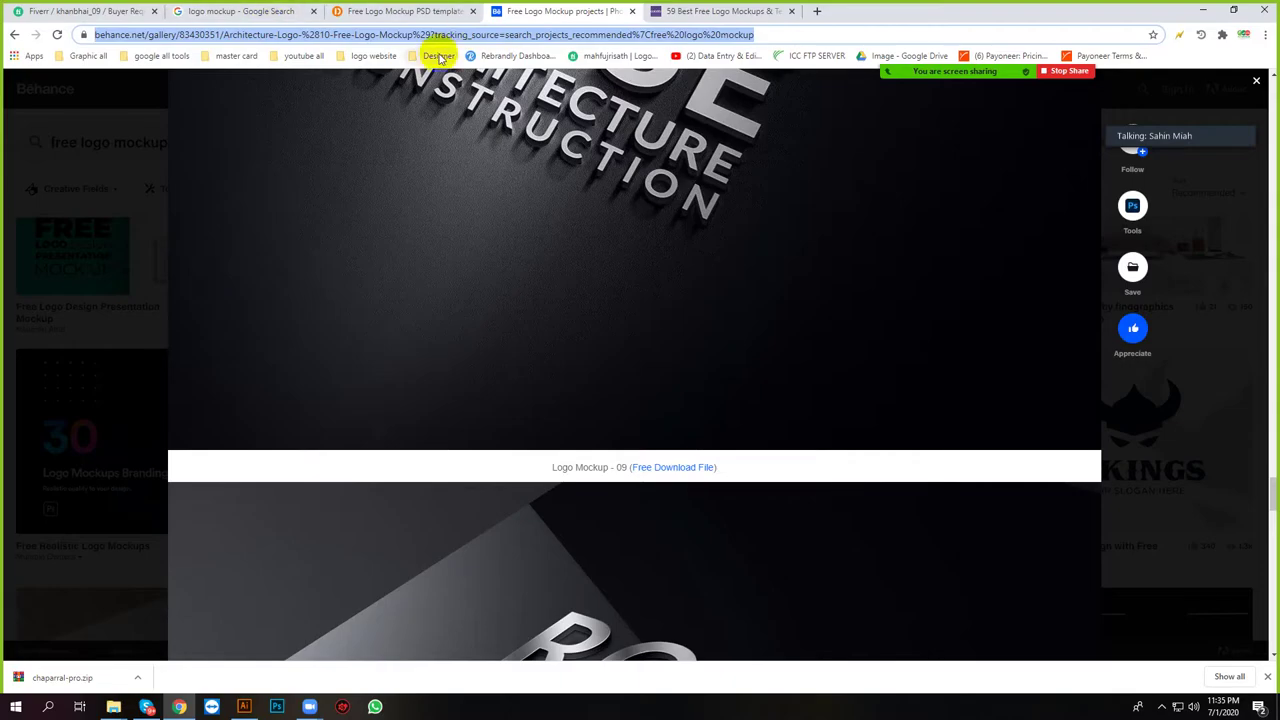
text(real )
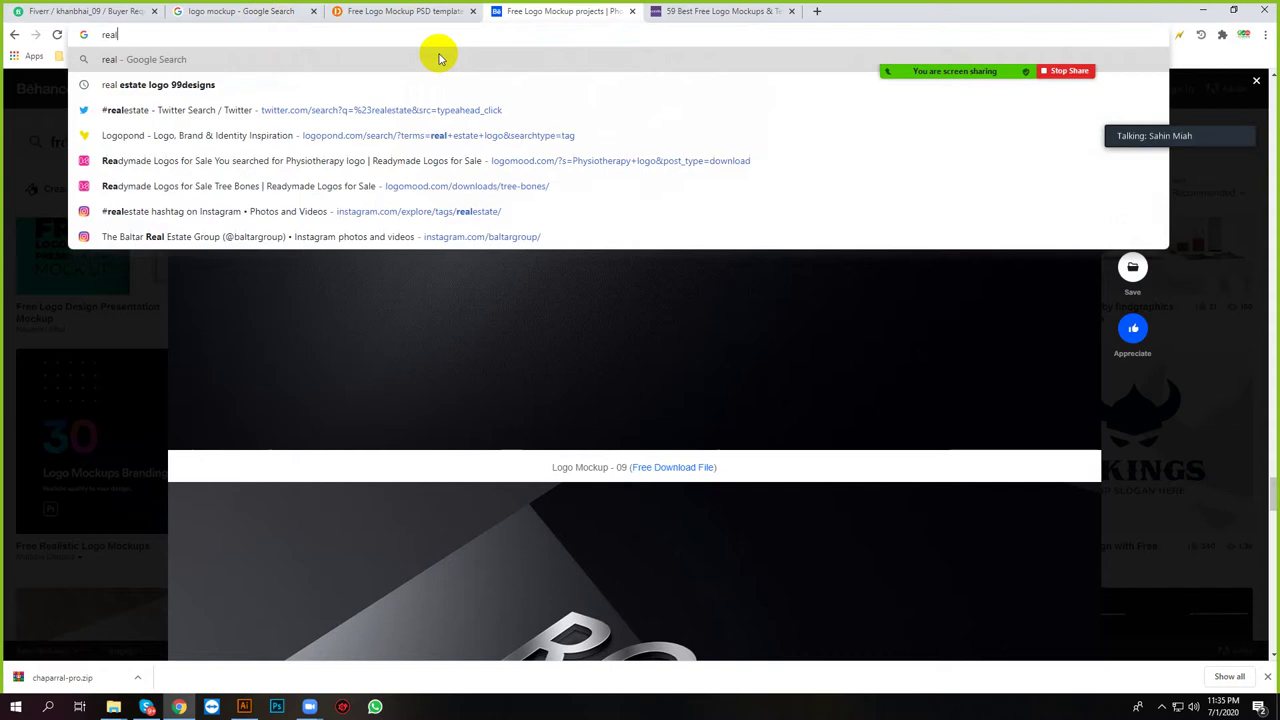
text(estate )
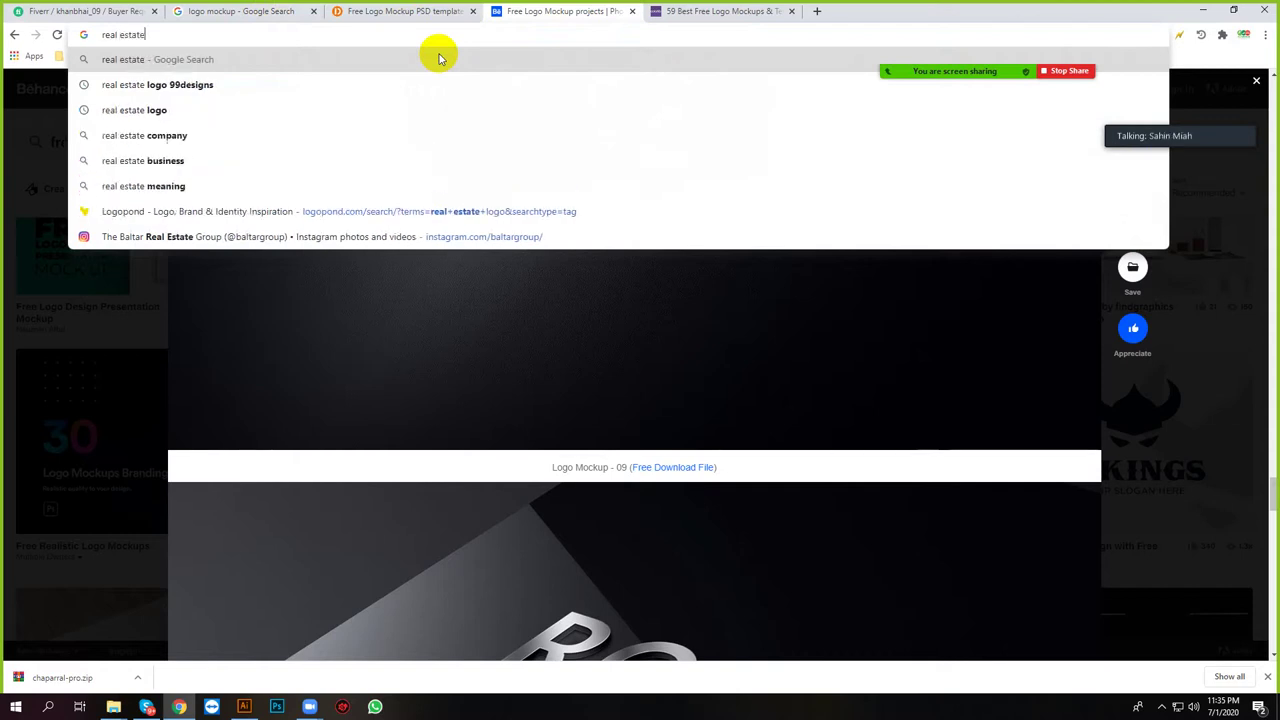
text(logo)
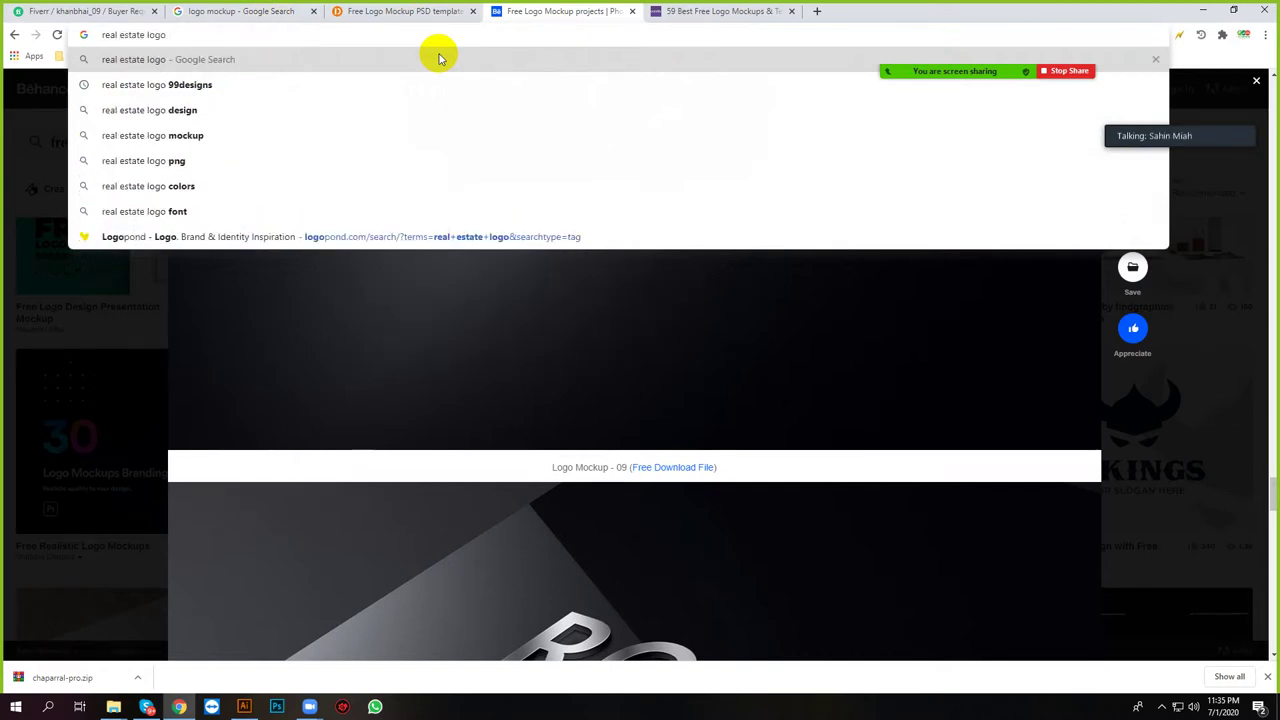
click(438, 59)
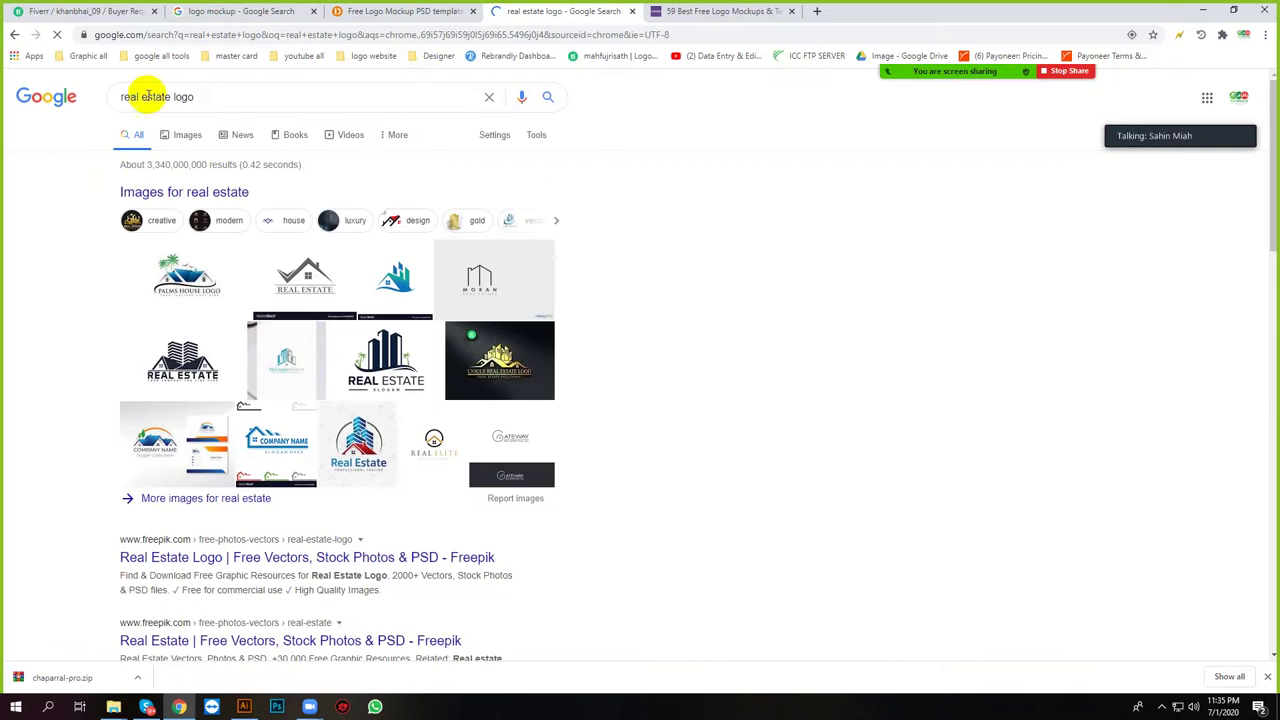
click(178, 132)
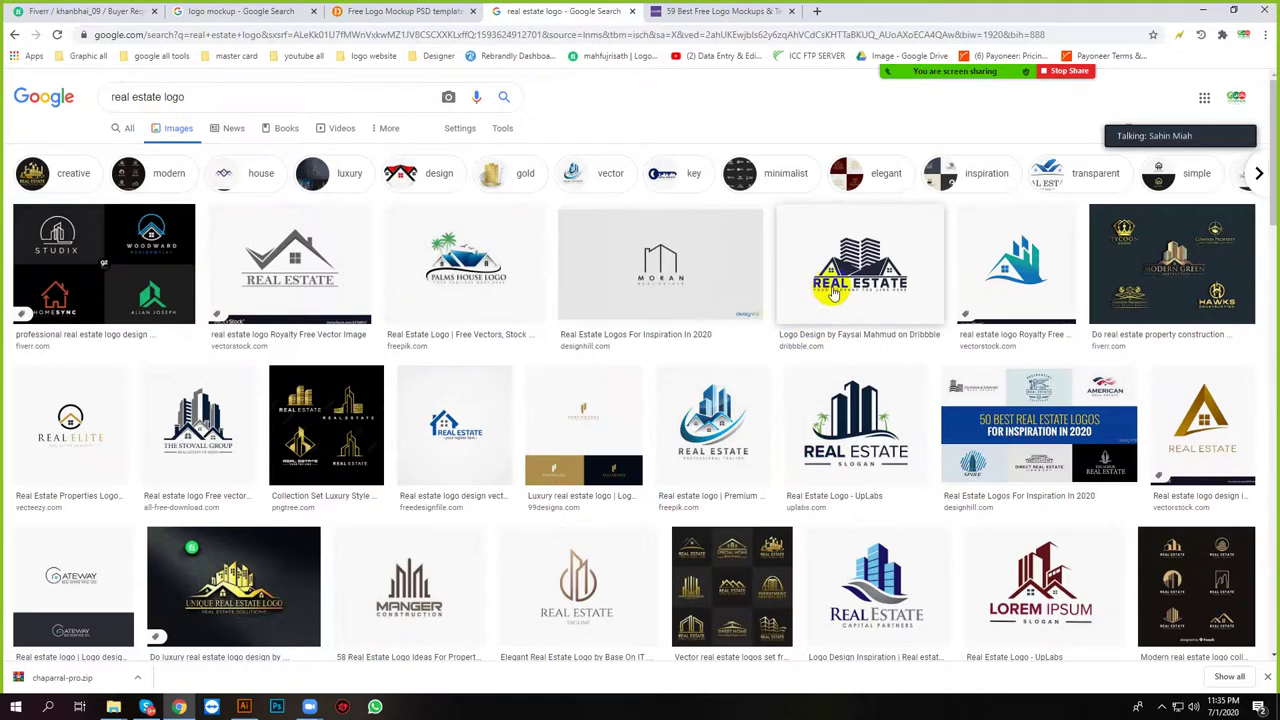
scroll(831, 295, down, 1)
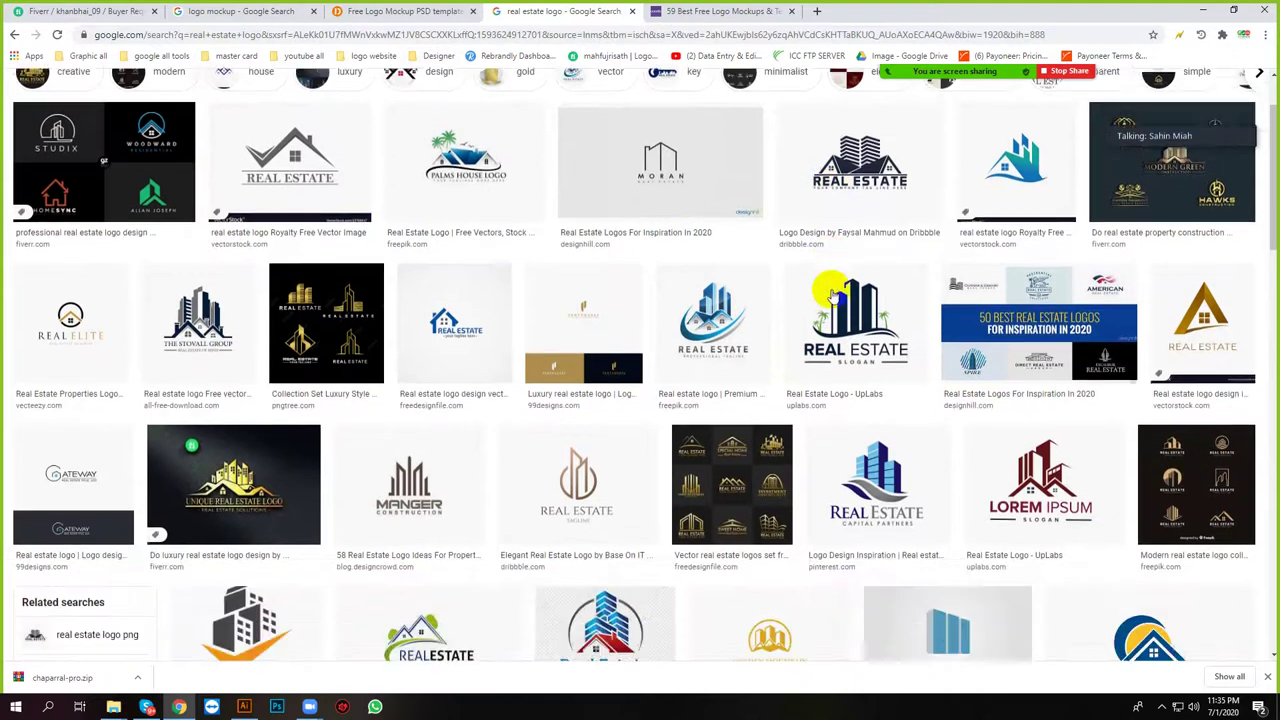
scroll(831, 297, down, 1)
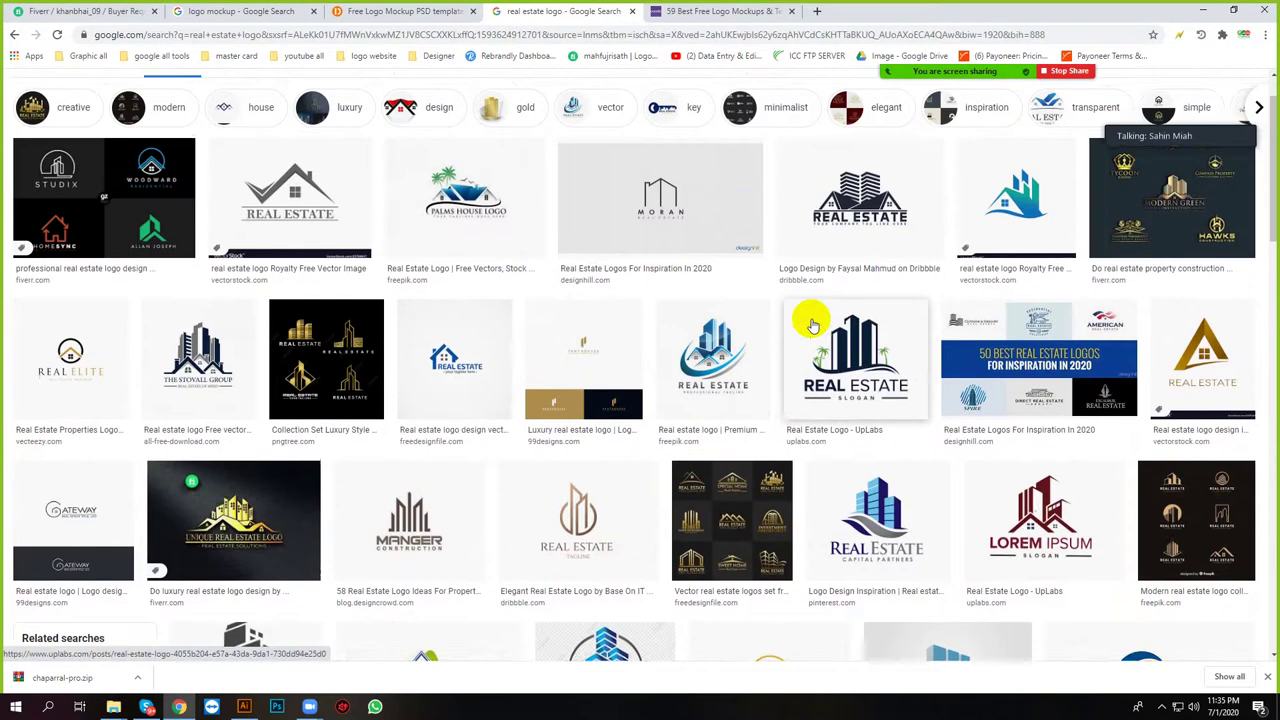
scroll(820, 305, up, 1)
scroll(814, 318, up, 1)
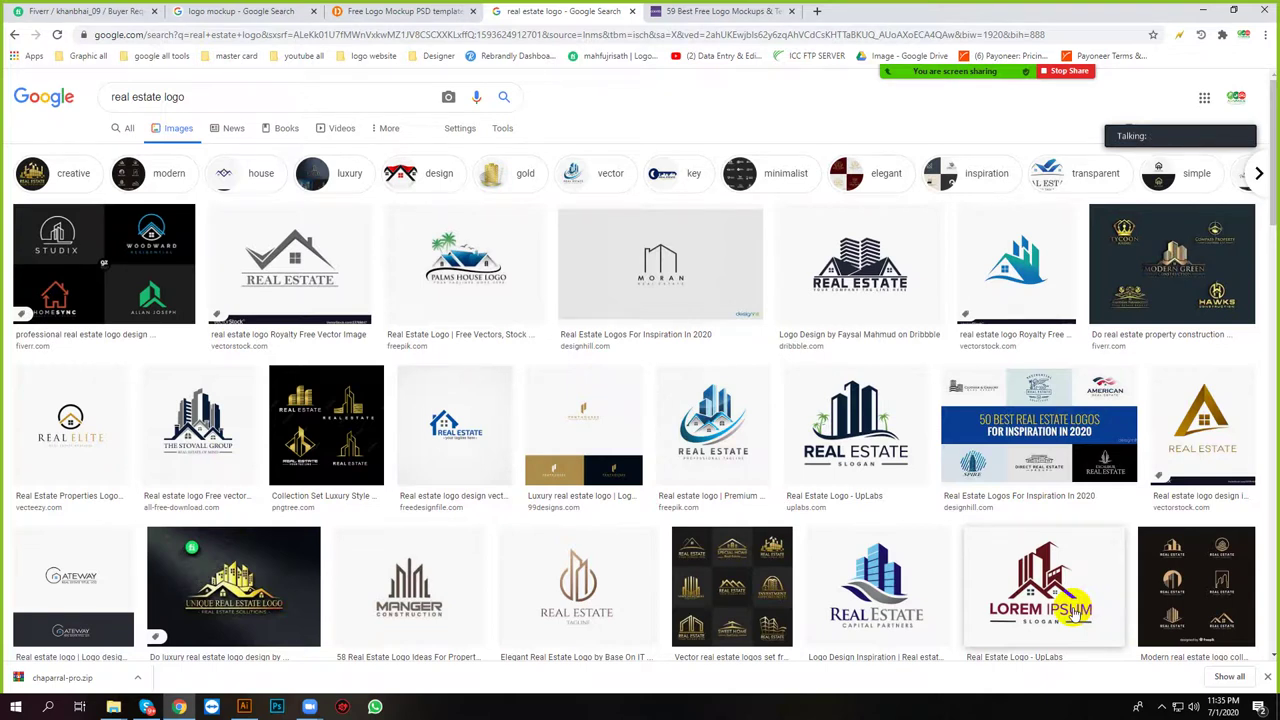
Step: Open The Stovall Group logo in a new tab and compare it with the maroon Lorem Ipsum preview
middle_click(210, 457)
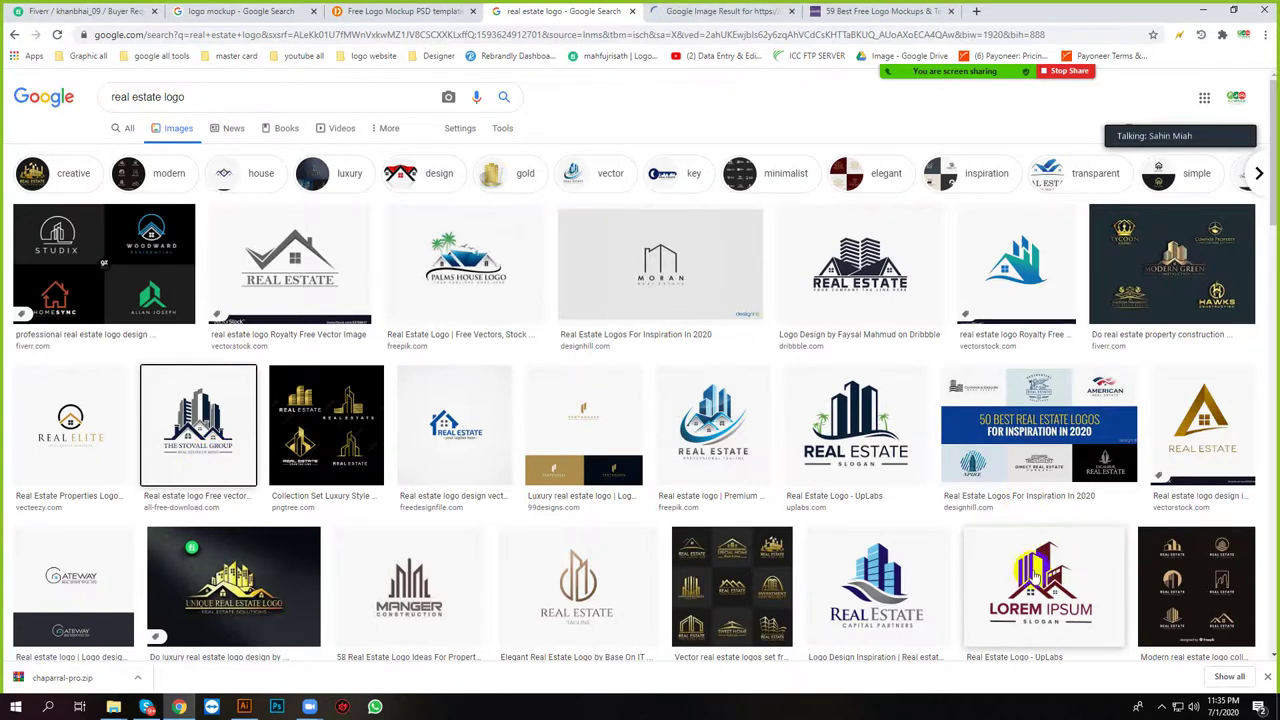
click(1037, 578)
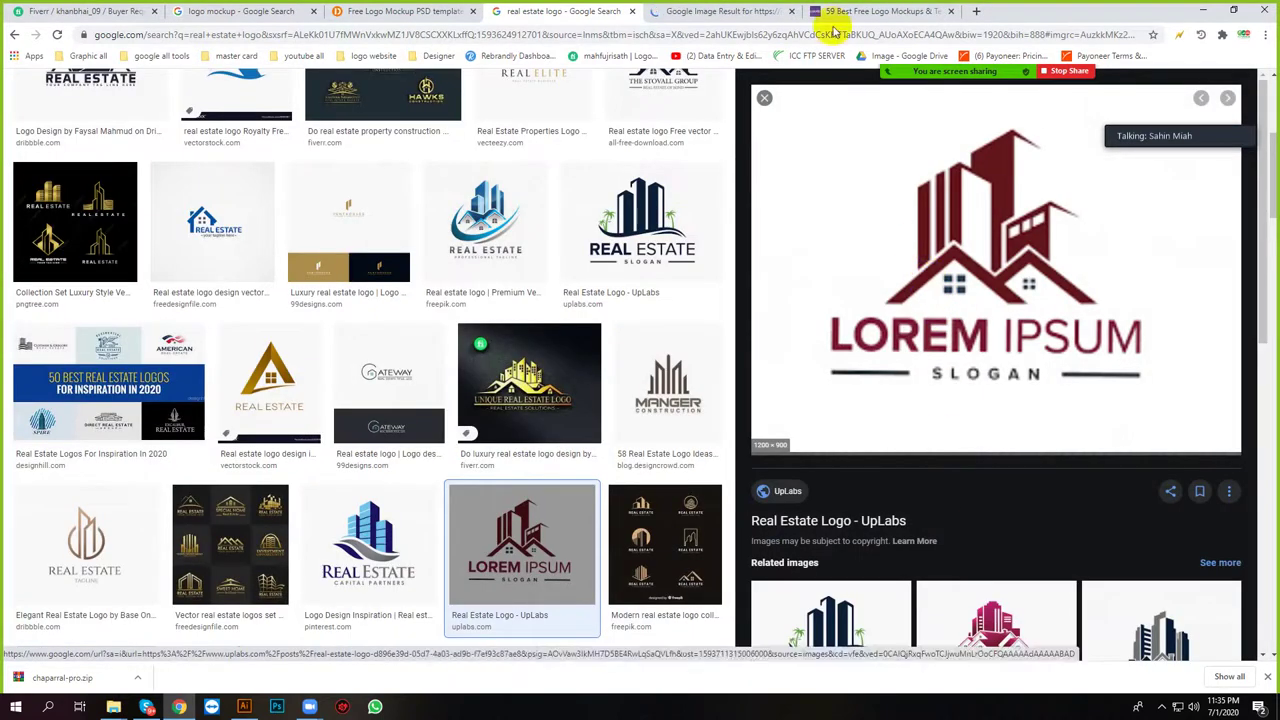
click(720, 11)
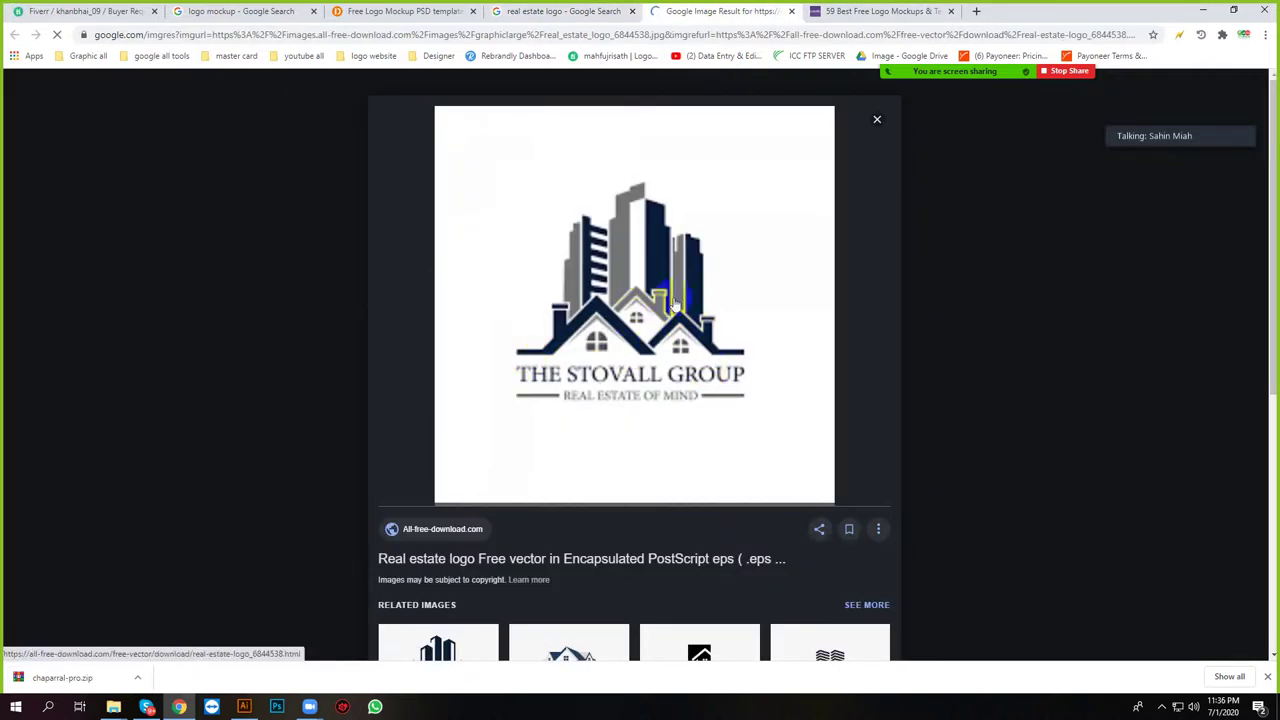
click(497, 8)
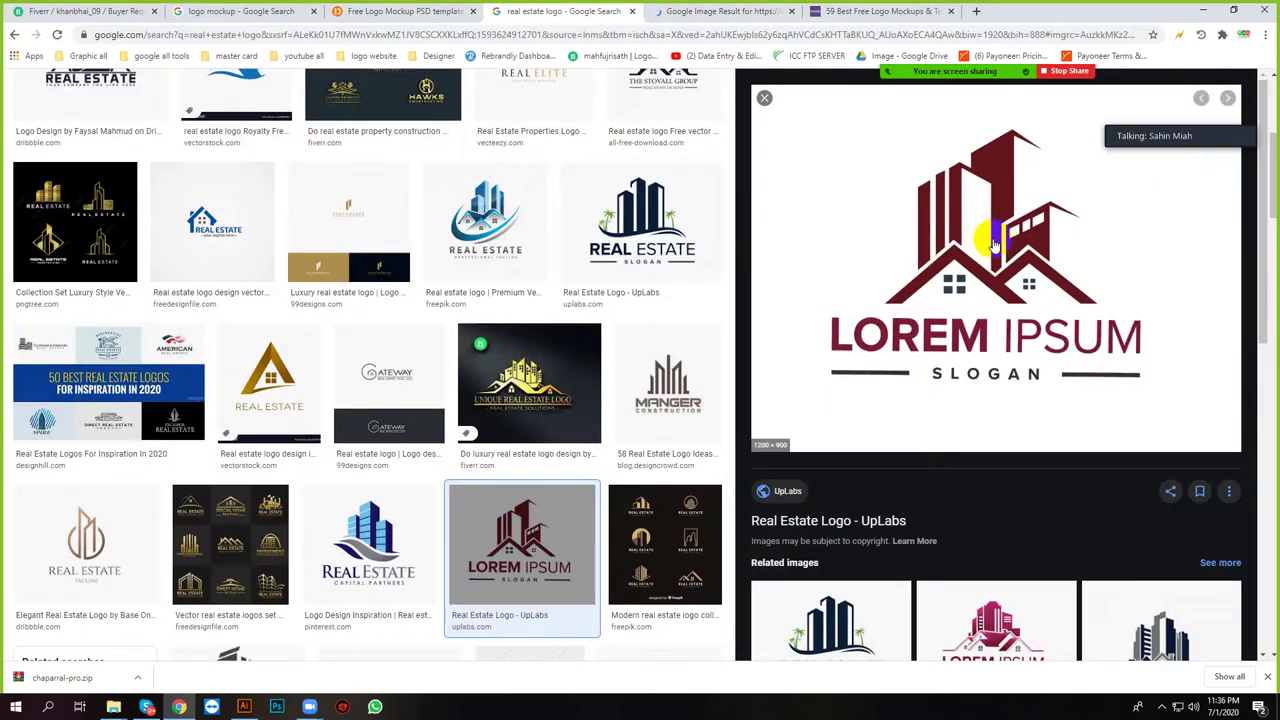
click(670, 11)
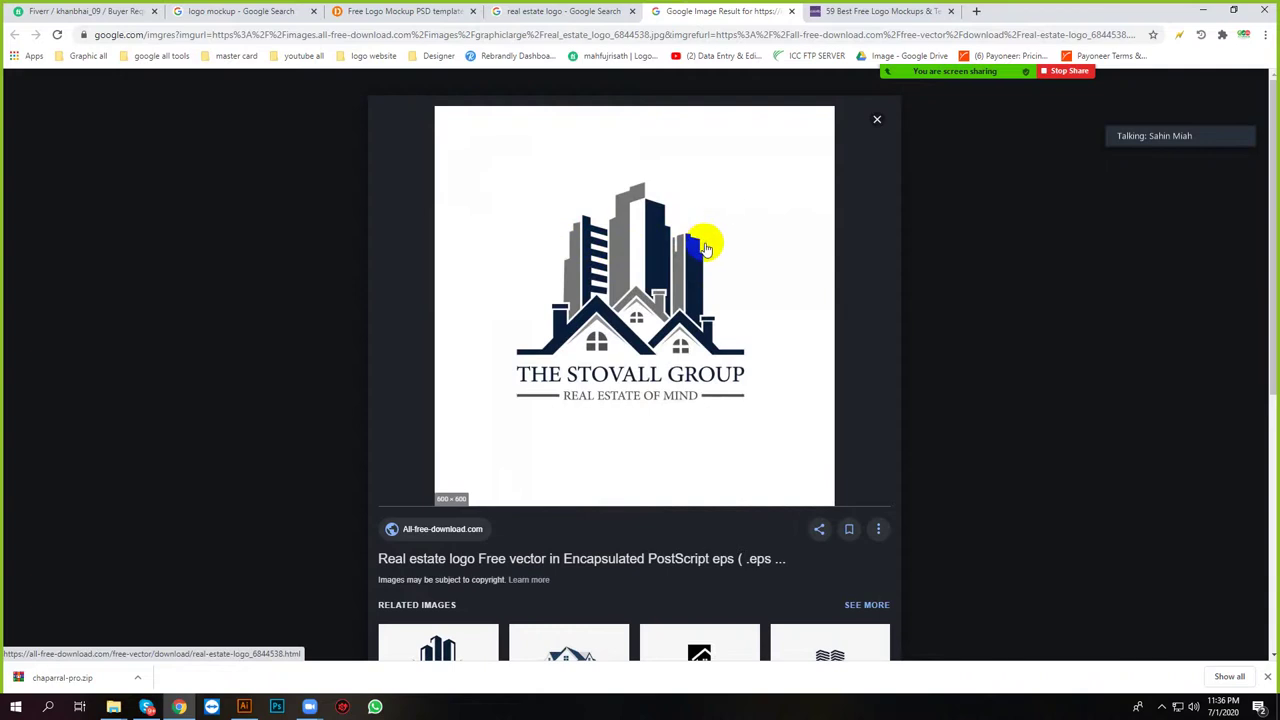
click(552, 11)
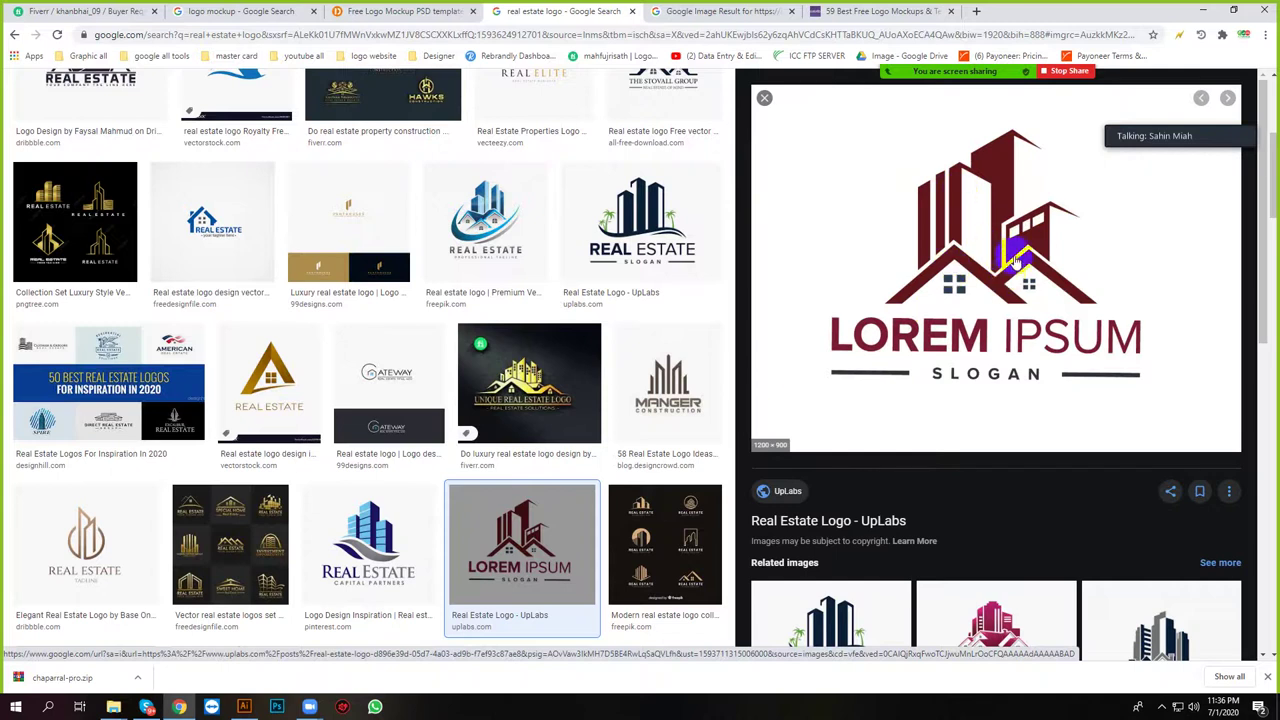
Step: Close the Lorem Ipsum preview, then preview and close the blue Premium Vector logo
scroll(837, 314, down, 3)
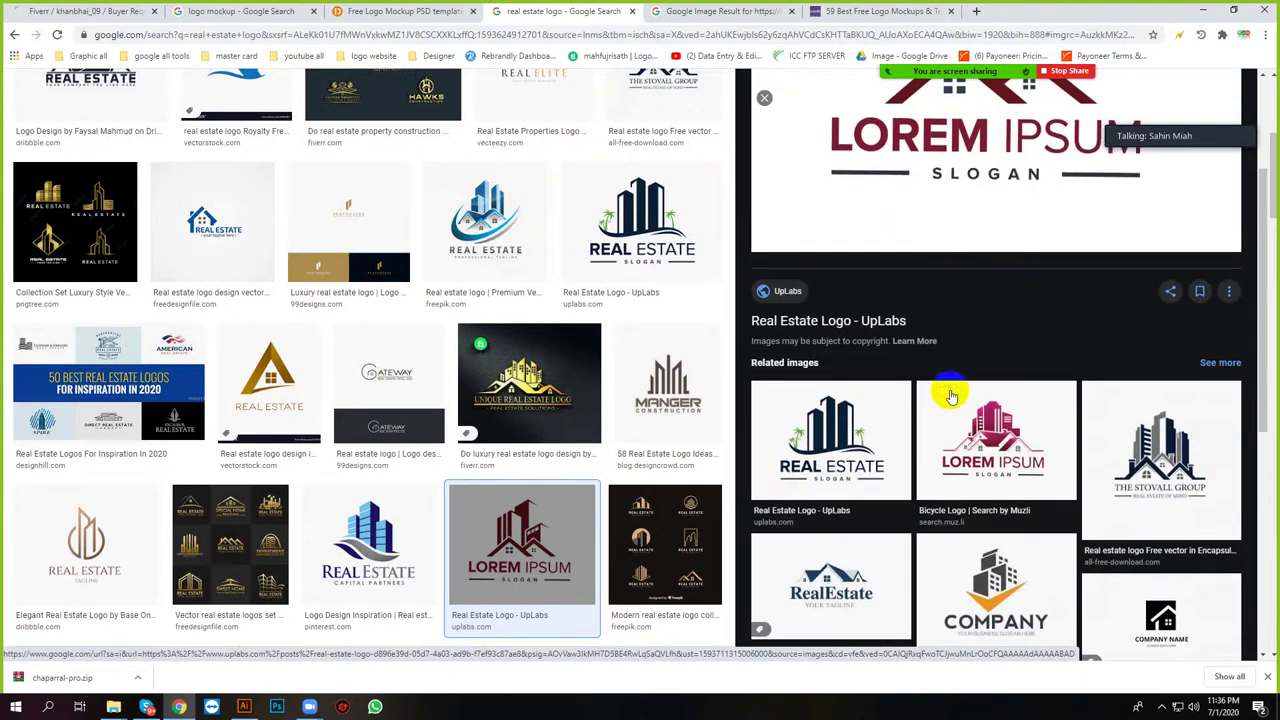
scroll(505, 470, up, 1)
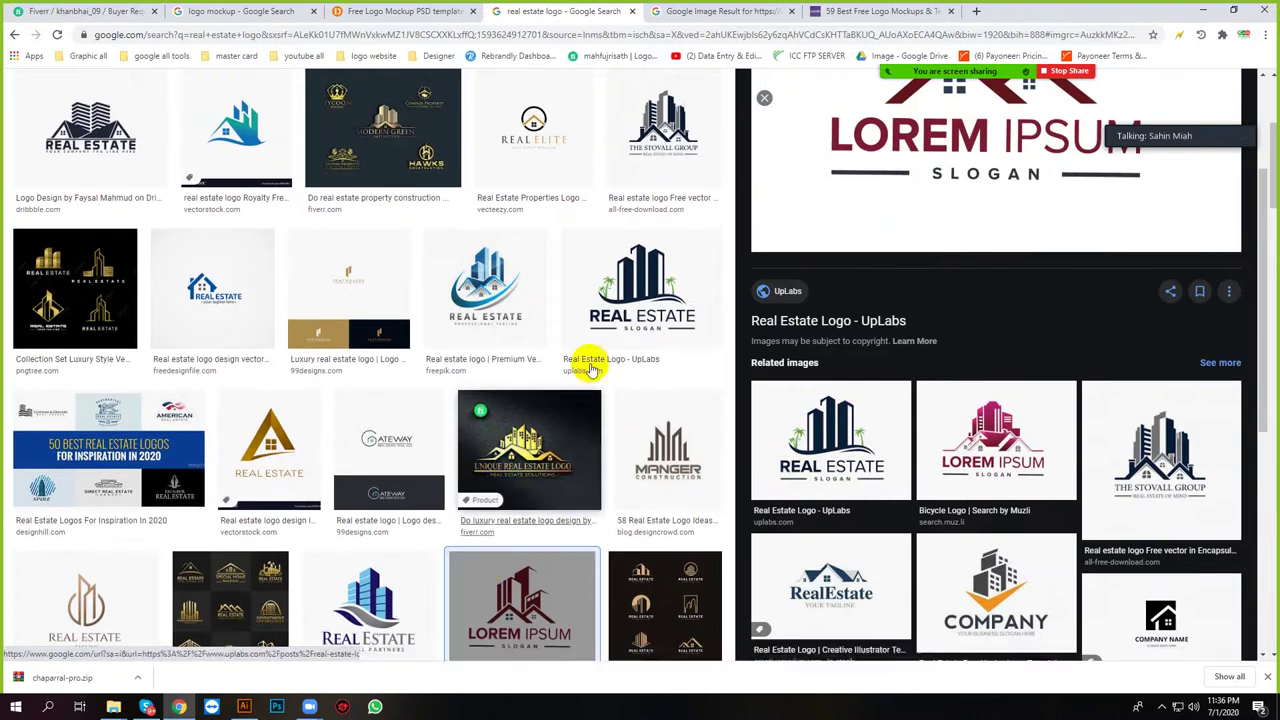
scroll(788, 138, up, 1)
click(764, 97)
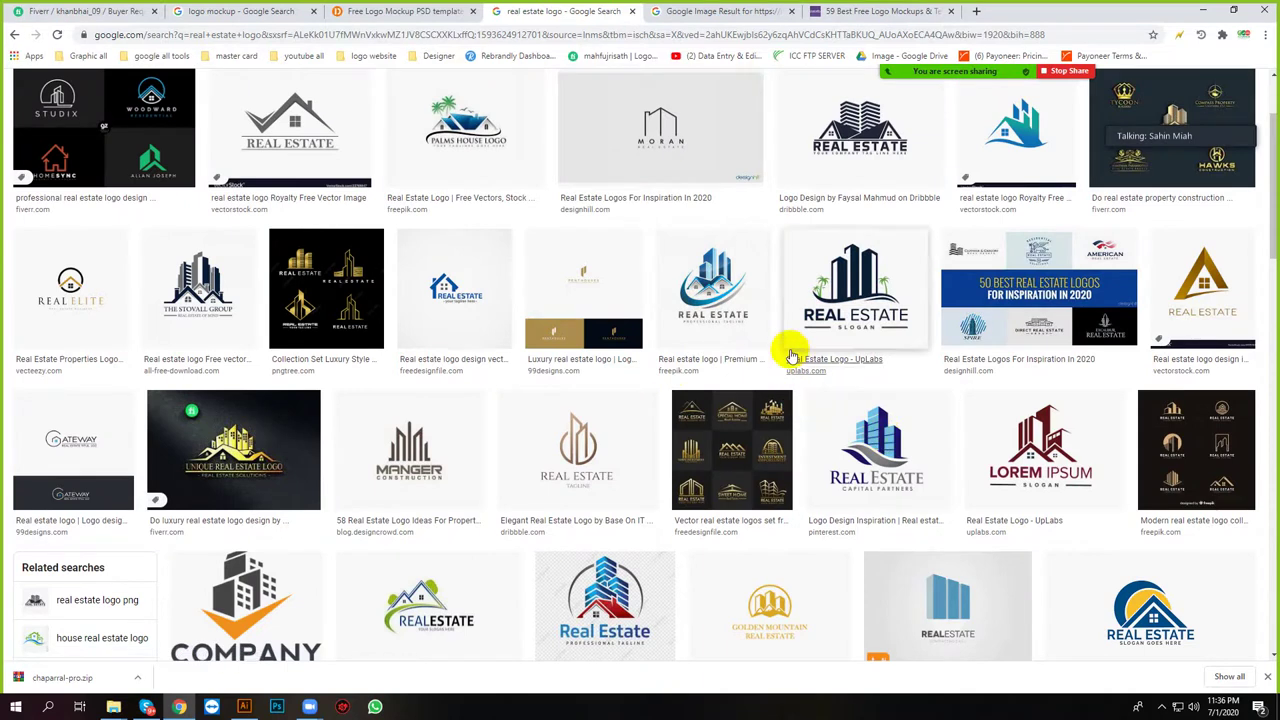
click(728, 301)
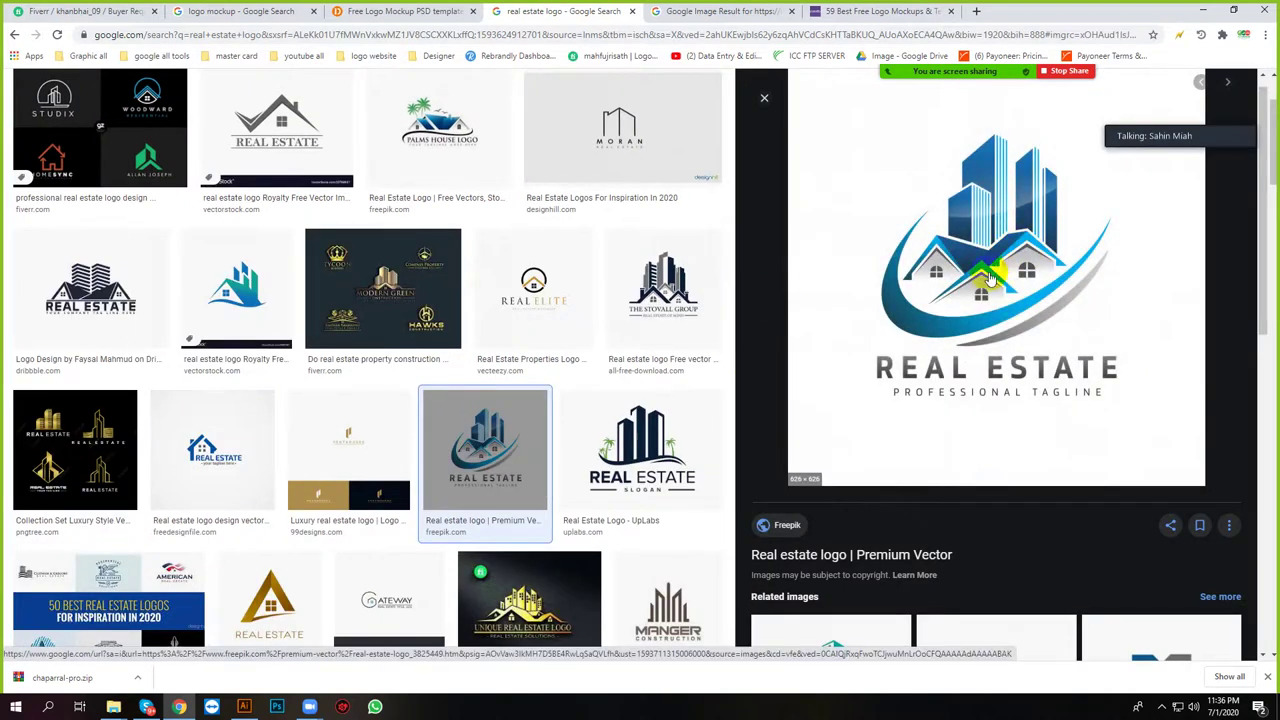
click(764, 97)
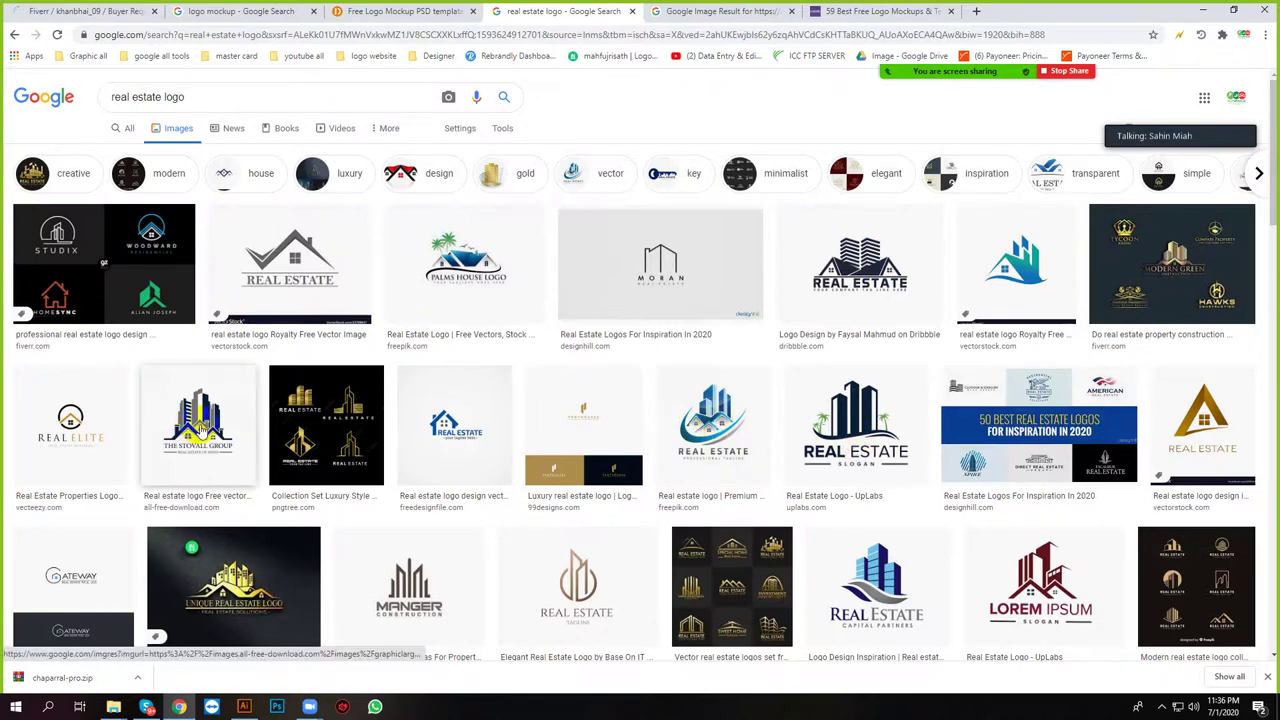
Step: Scroll further down the results grid past designs like Eco House and Downs Acquisitions
scroll(200, 428, down, 2)
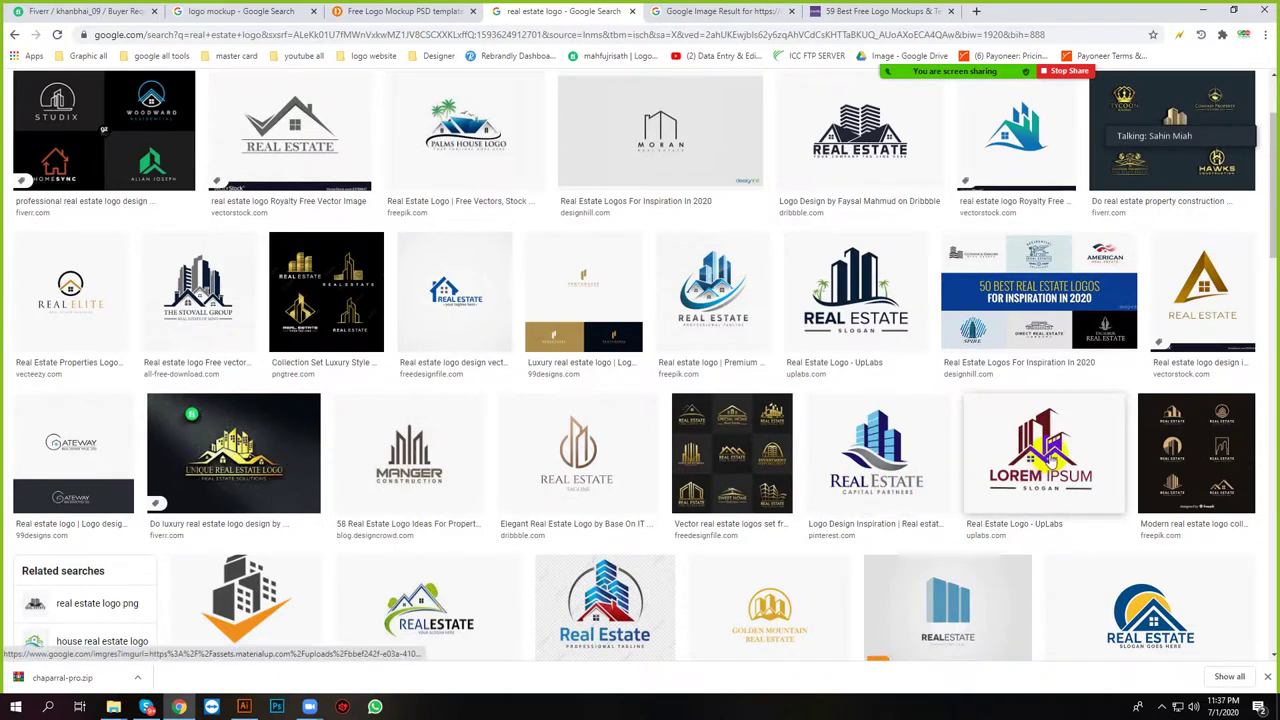
scroll(1045, 460, down, 3)
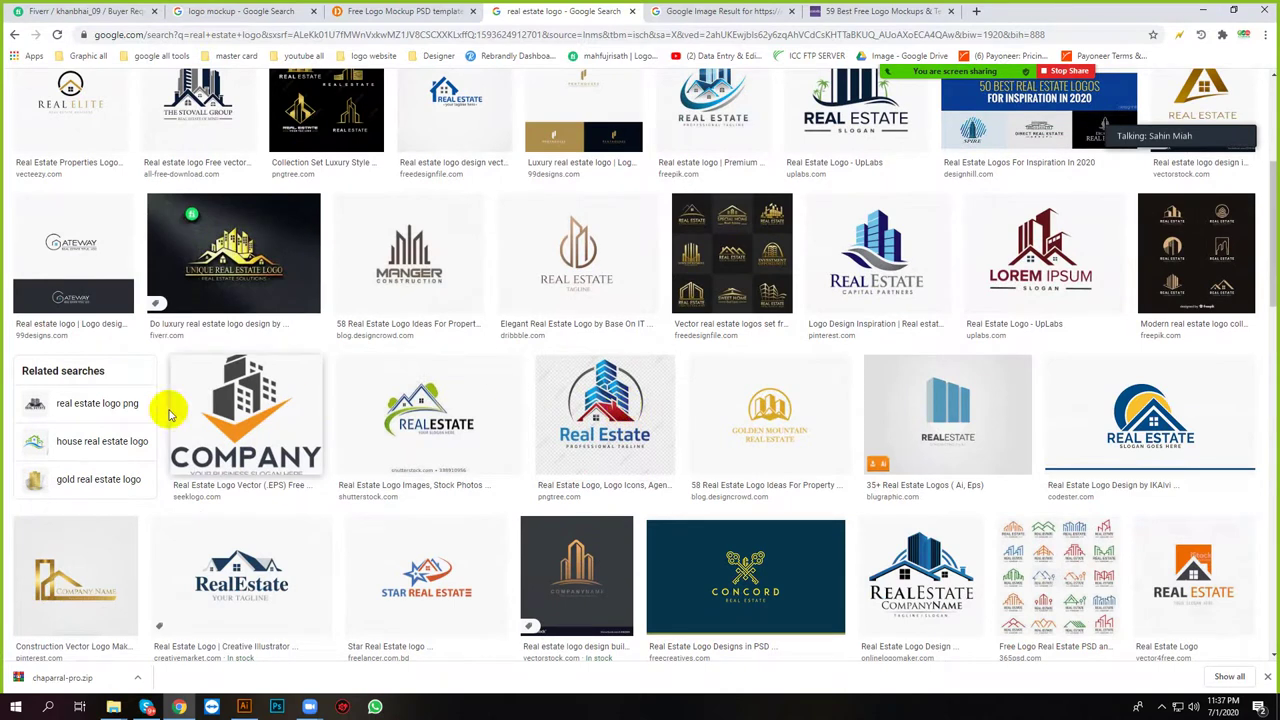
scroll(177, 437, down, 1)
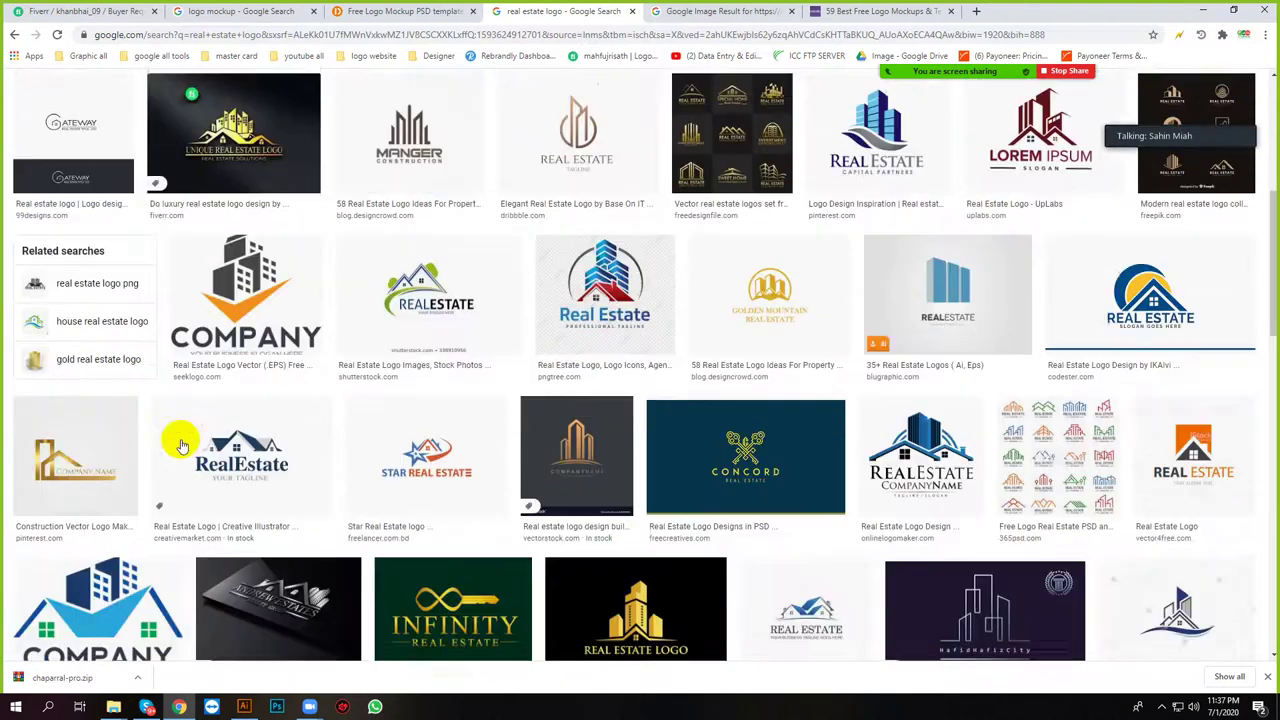
scroll(457, 409, down, 1)
scroll(777, 471, down, 1)
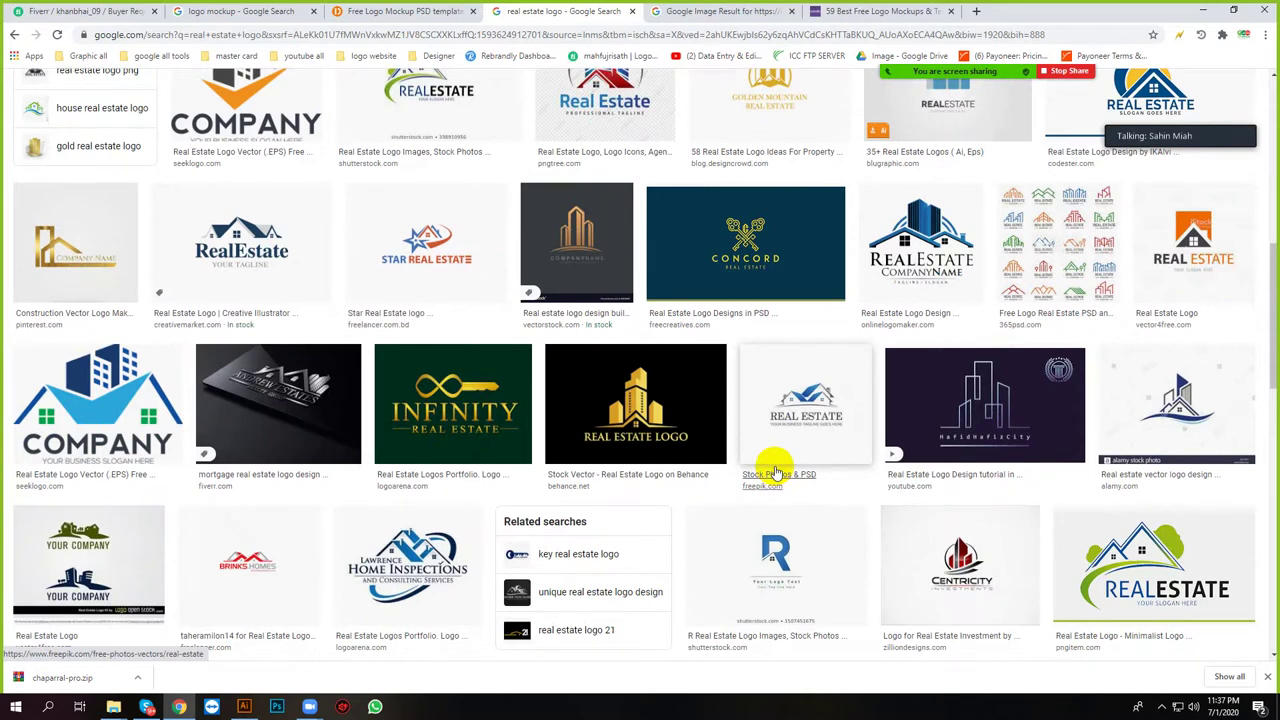
scroll(777, 471, down, 1)
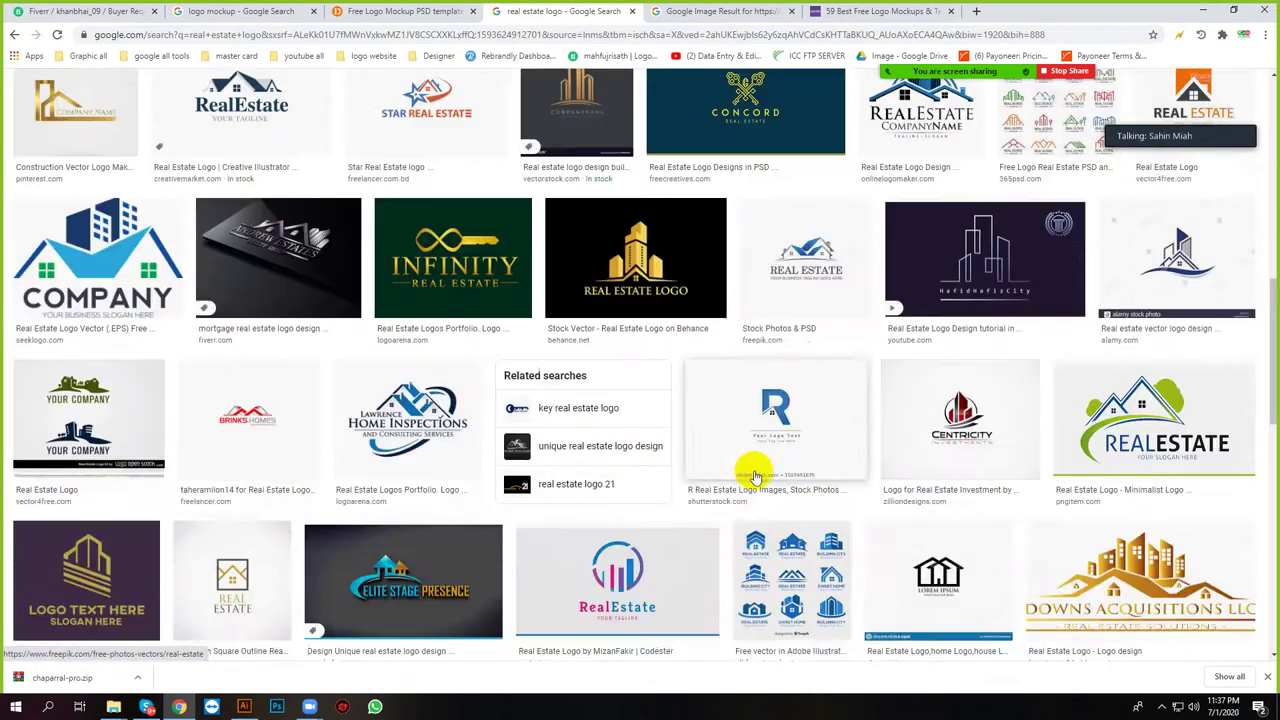
scroll(752, 470, down, 1)
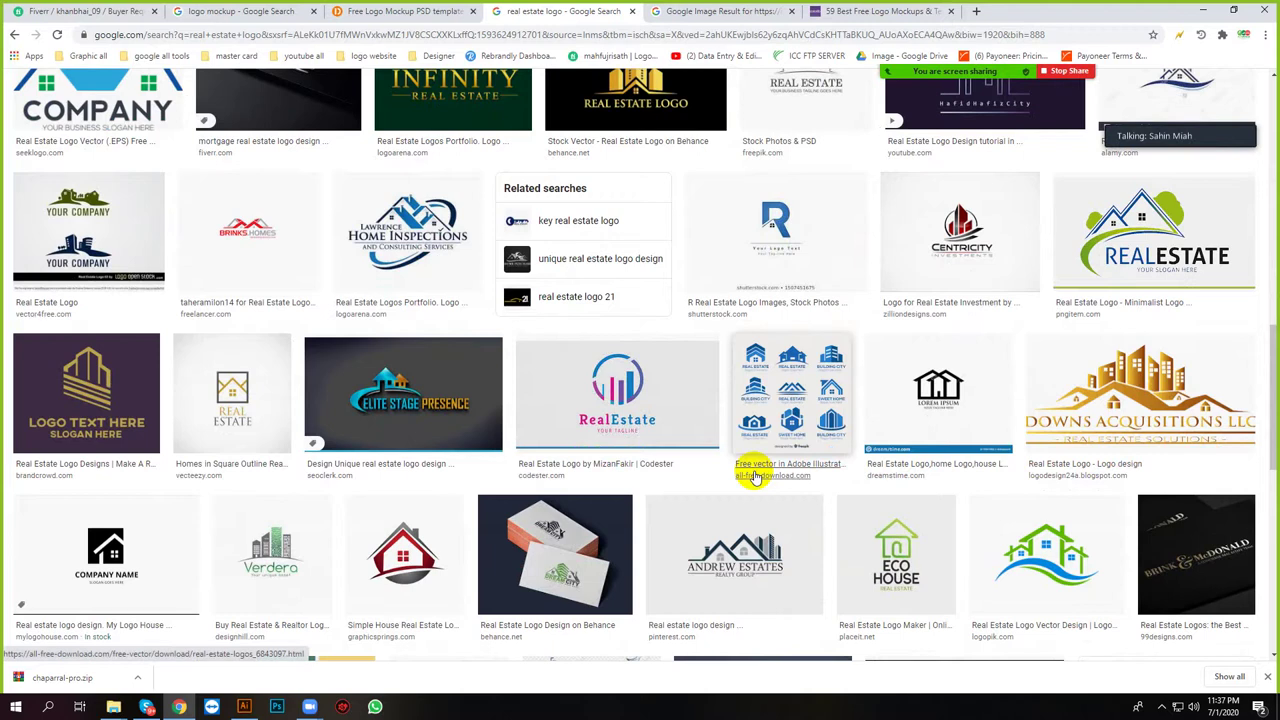
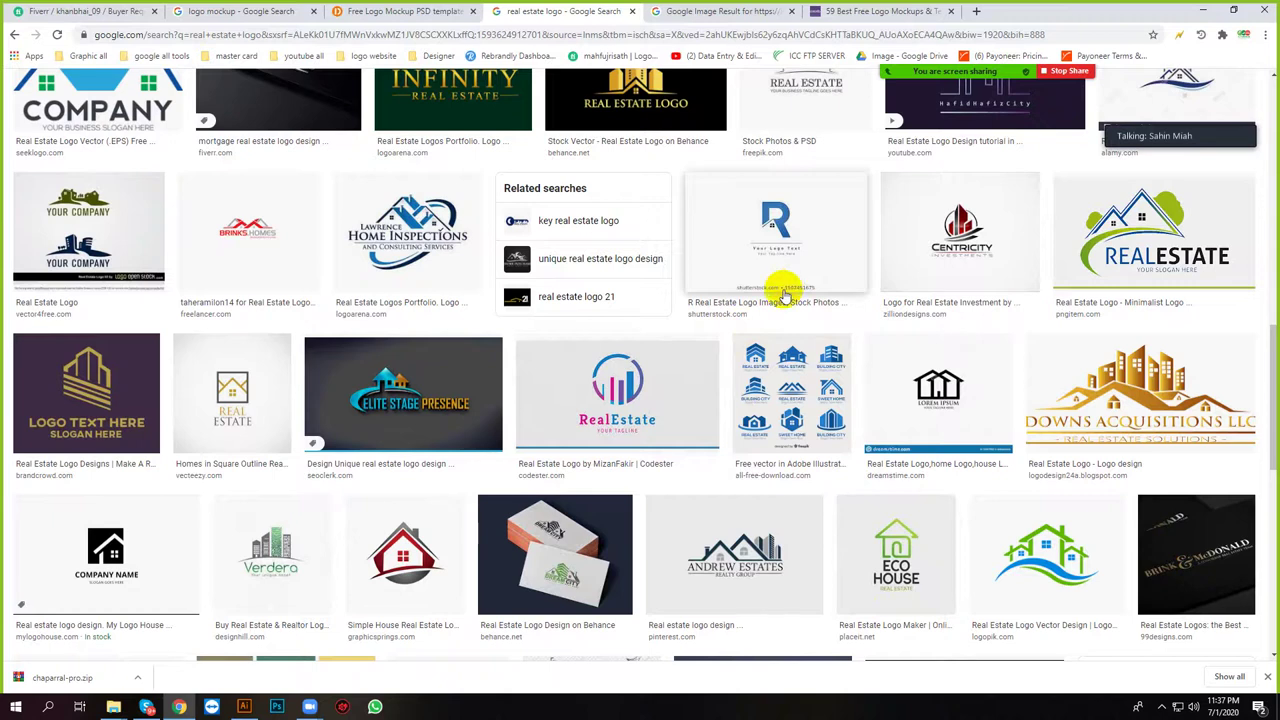
Step: Open the Andrew Estates realty logo in the Google Images preview panel
scroll(840, 485, down, 3)
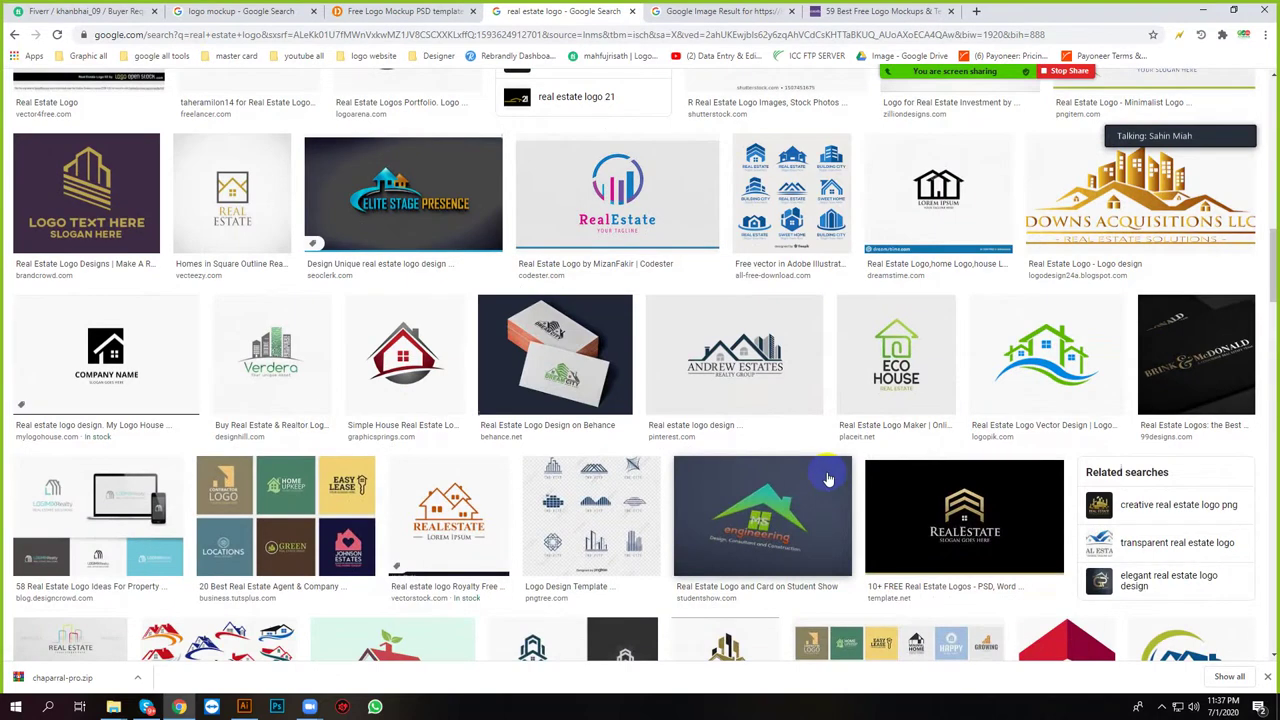
scroll(828, 480, up, 1)
click(777, 455)
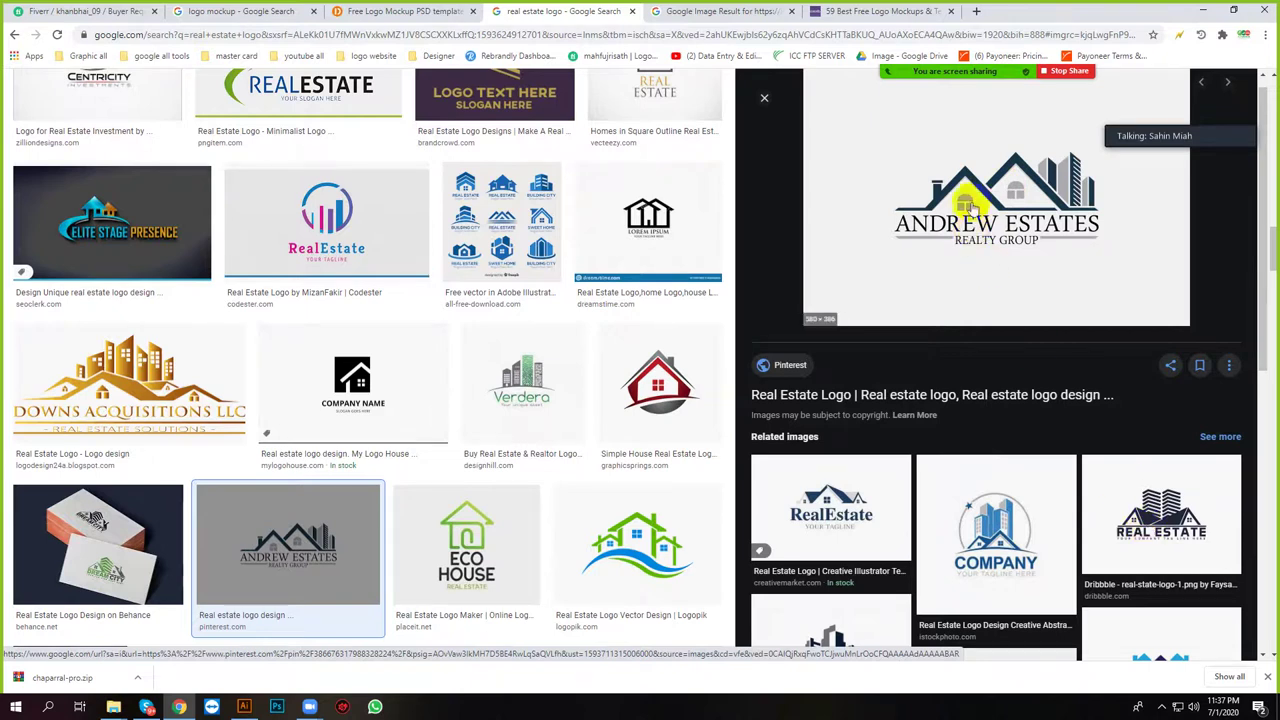
mouse_move(996, 200)
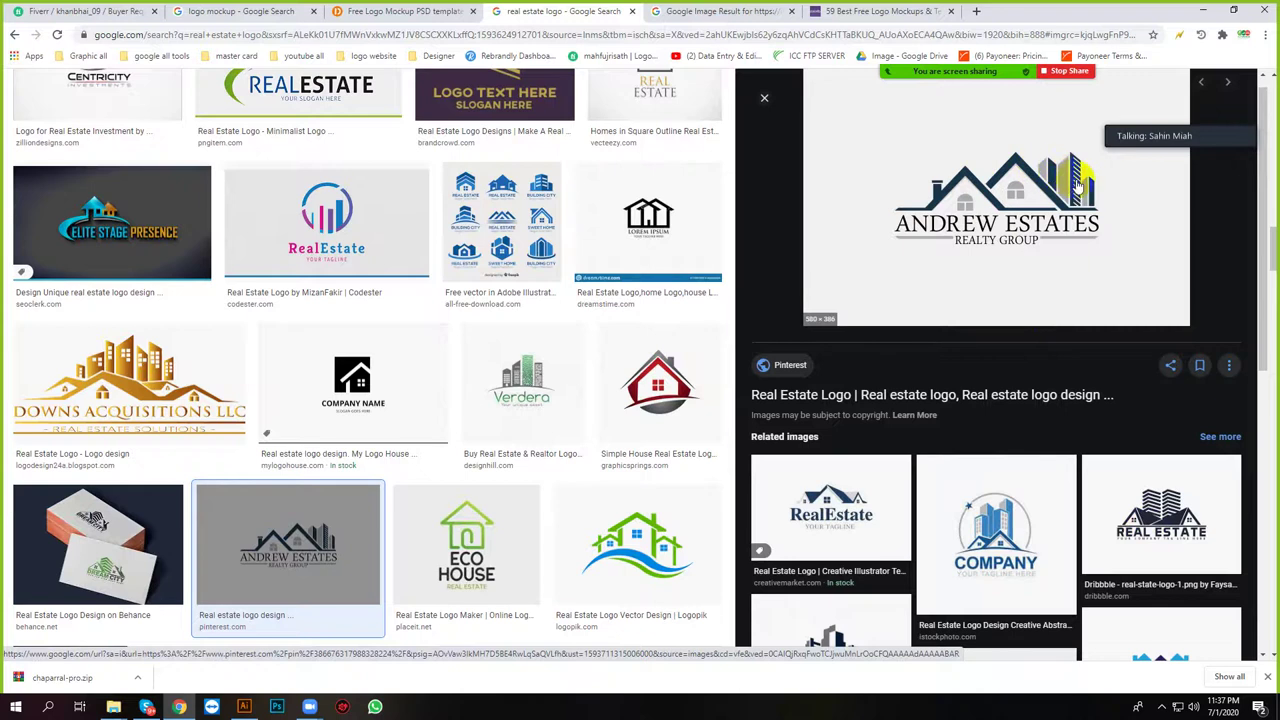
Step: Scroll through the related real estate logos shown under the Andrew Estates preview
scroll(1080, 188, down, 1)
scroll(1080, 192, down, 1)
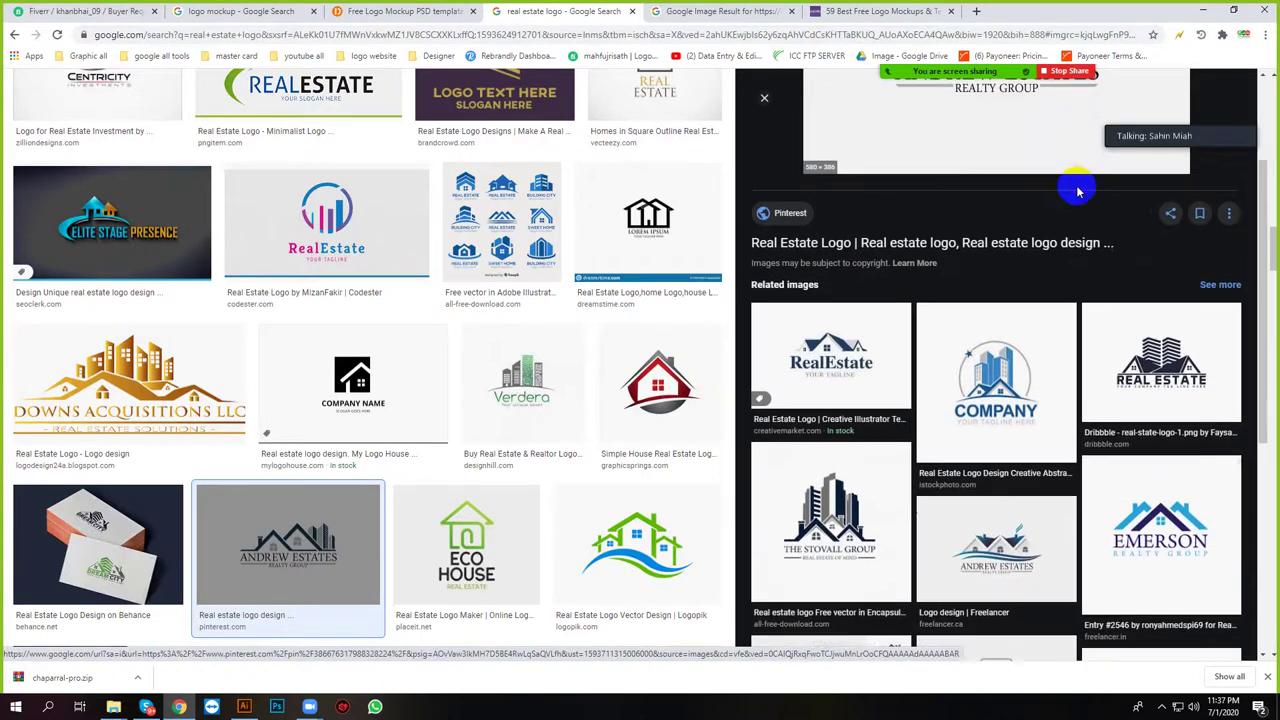
scroll(1079, 200, down, 1)
scroll(1077, 205, down, 2)
scroll(1079, 206, down, 1)
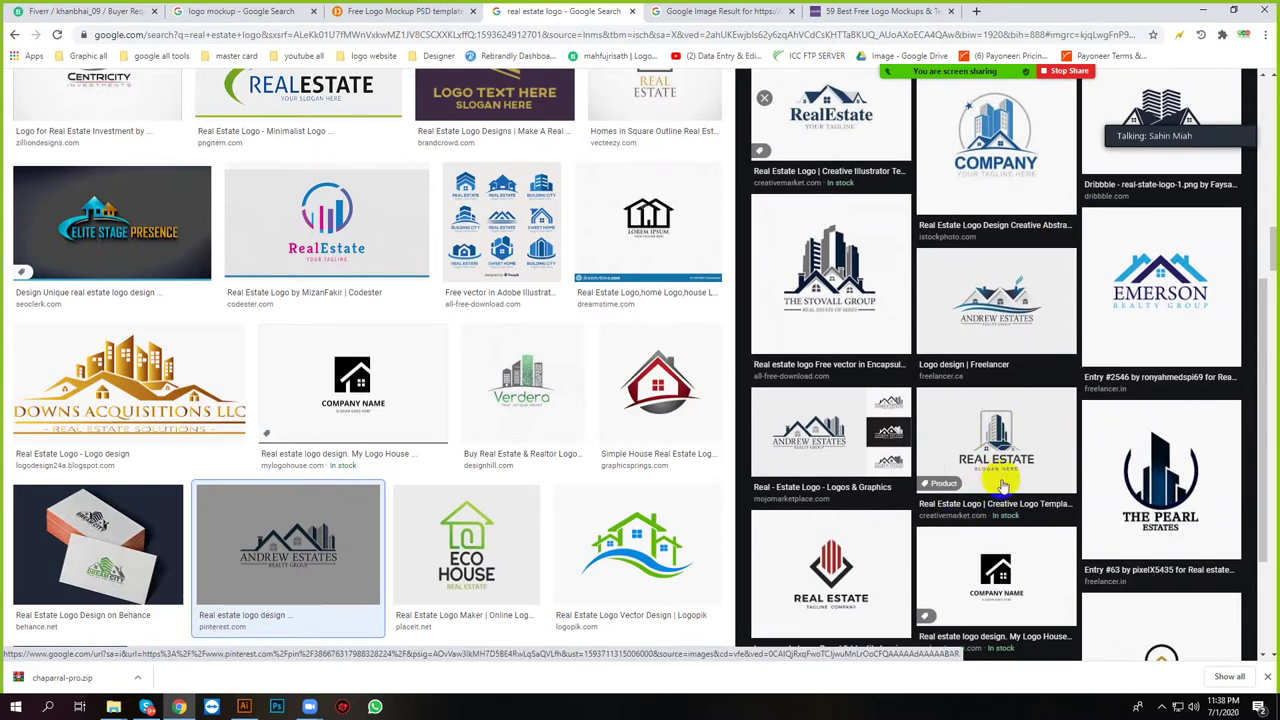
scroll(1030, 448, down, 2)
scroll(1040, 443, down, 3)
scroll(1030, 442, up, 3)
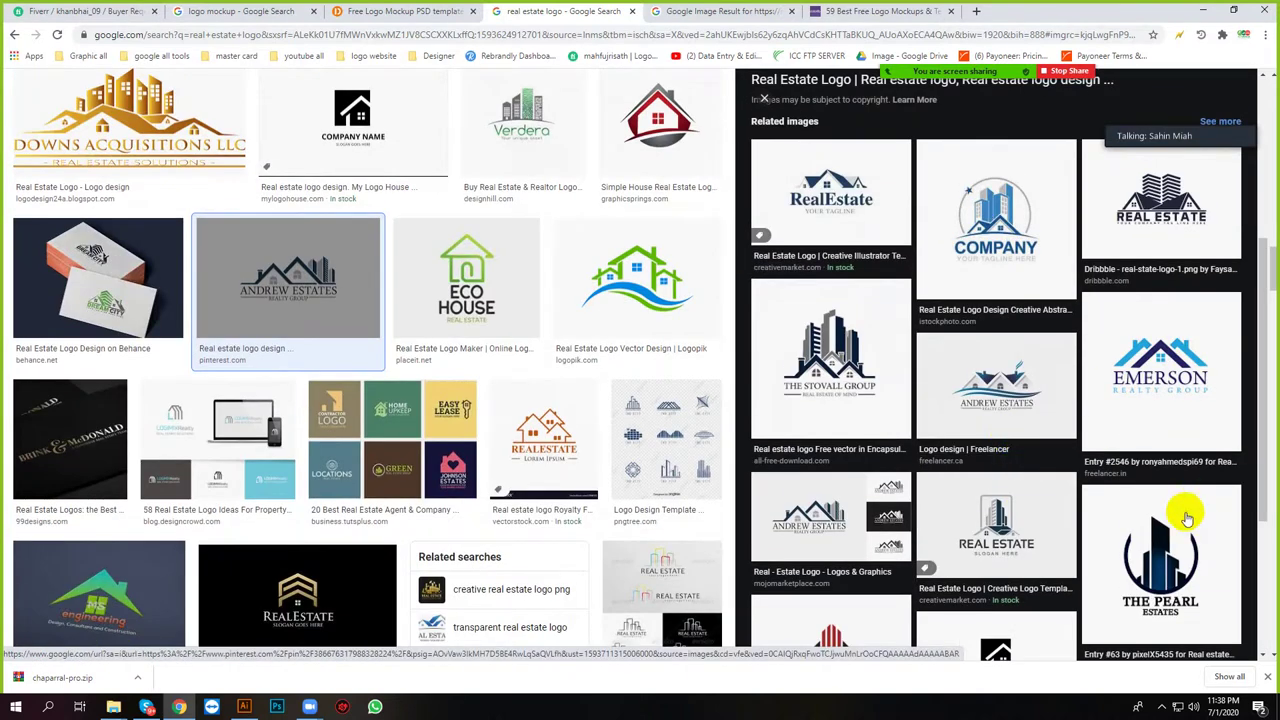
scroll(1150, 550, up, 1)
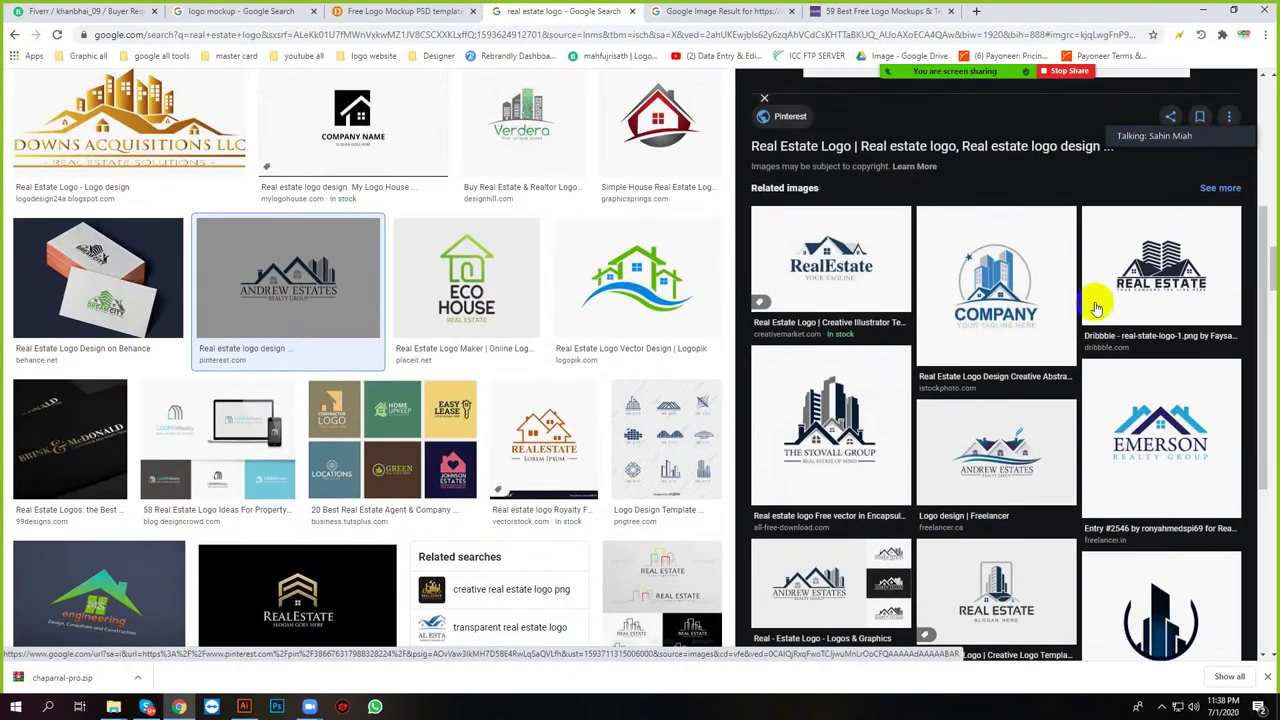
Step: Preview the Dribbble REAL ESTATE logo, then the Stovall Group logo from related images
click(1160, 260)
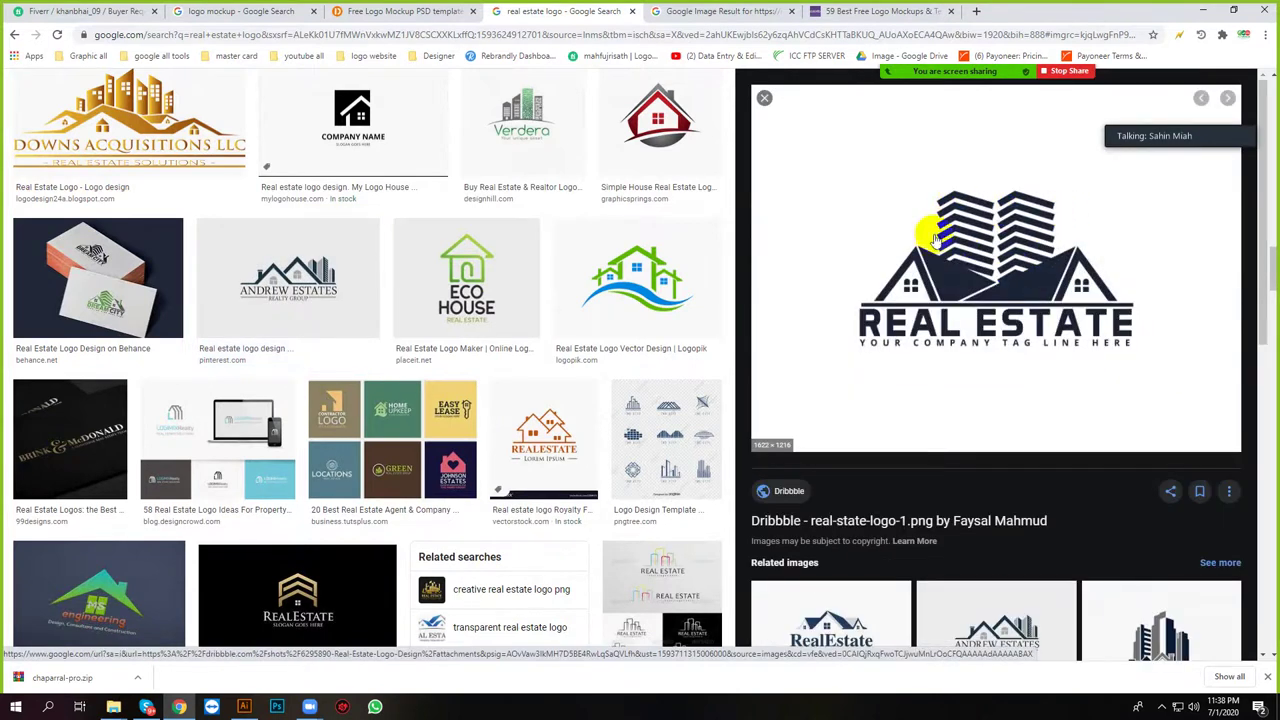
scroll(1171, 371, down, 2)
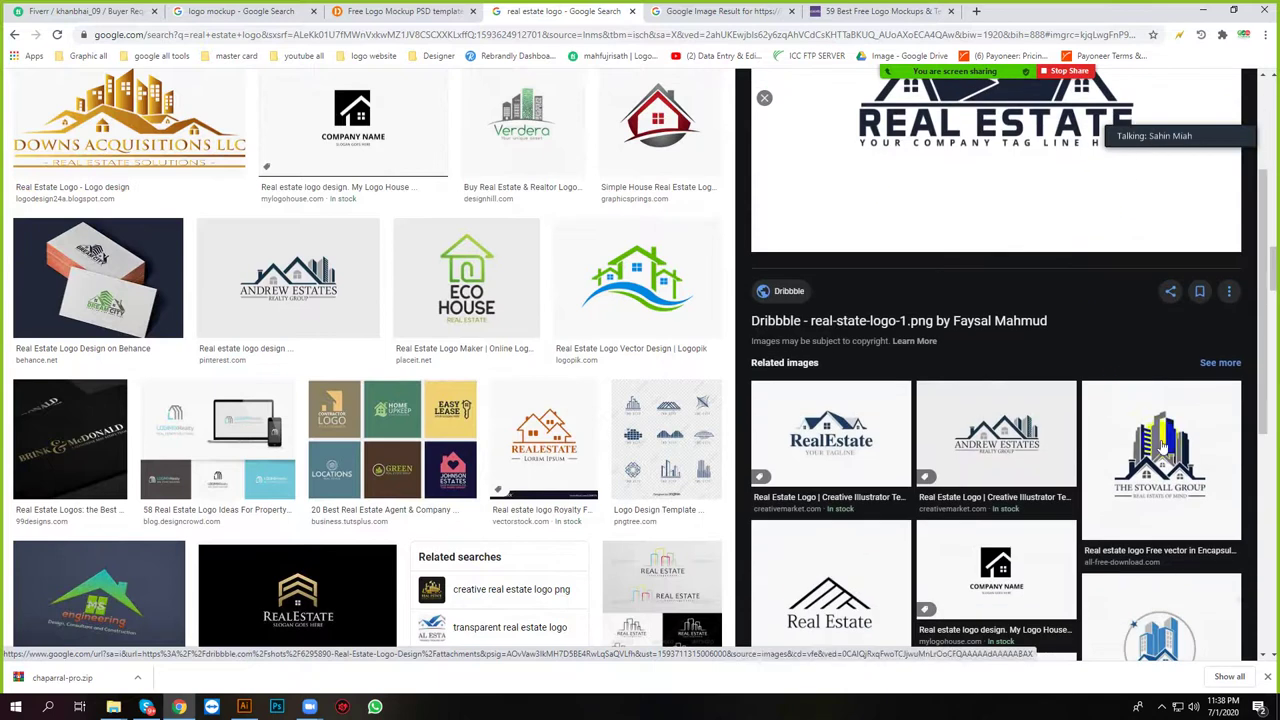
click(1162, 440)
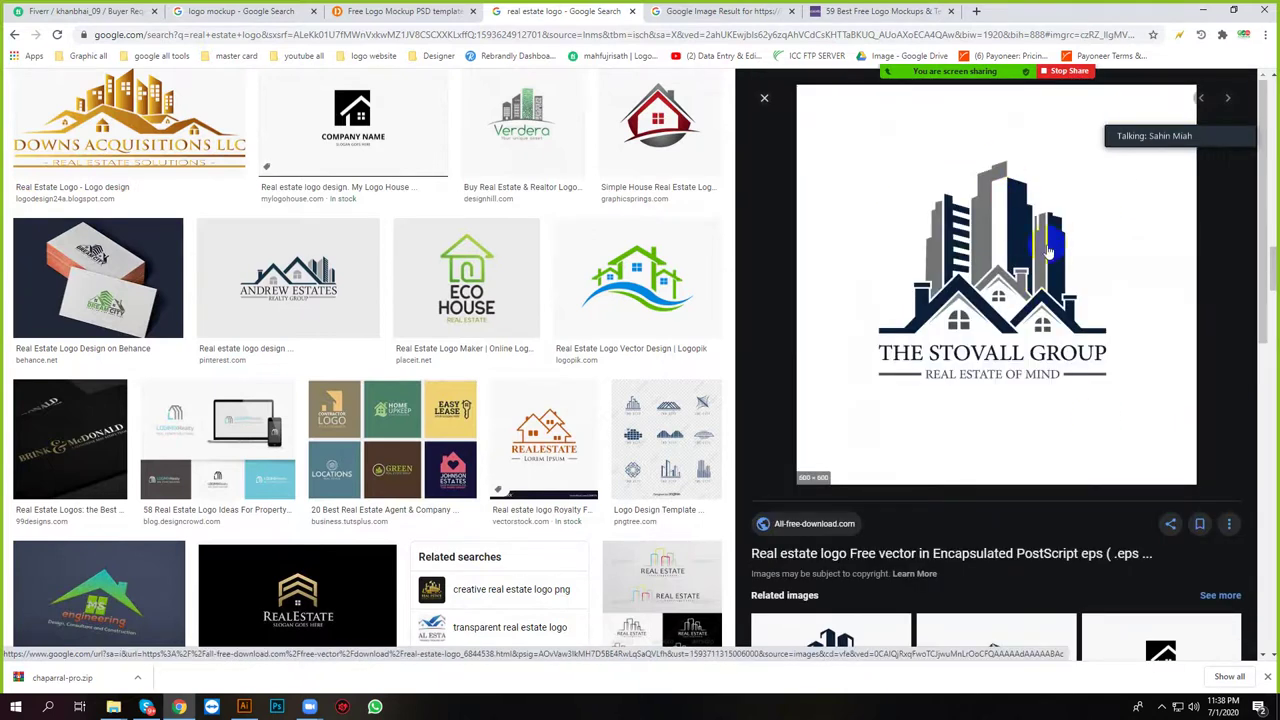
scroll(1028, 388, down, 3)
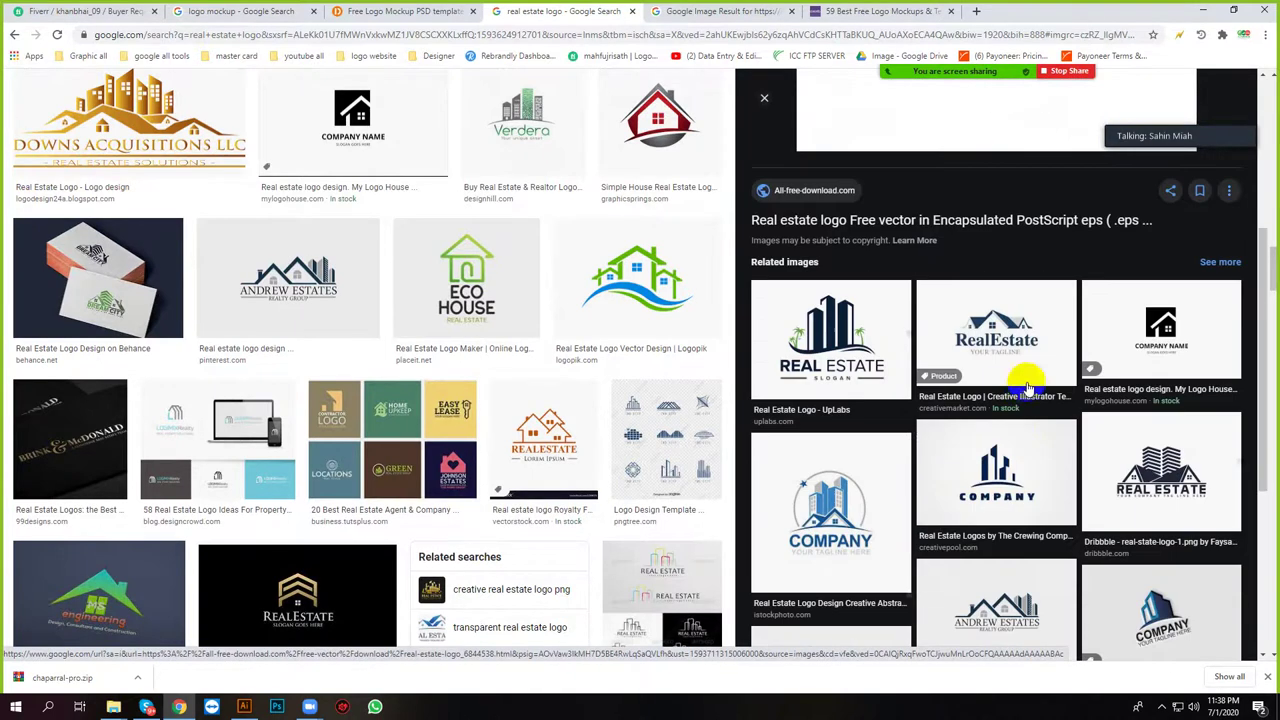
Step: Preview the UpLabs palm-tree Real Estate Logo and scroll through its related images
click(849, 330)
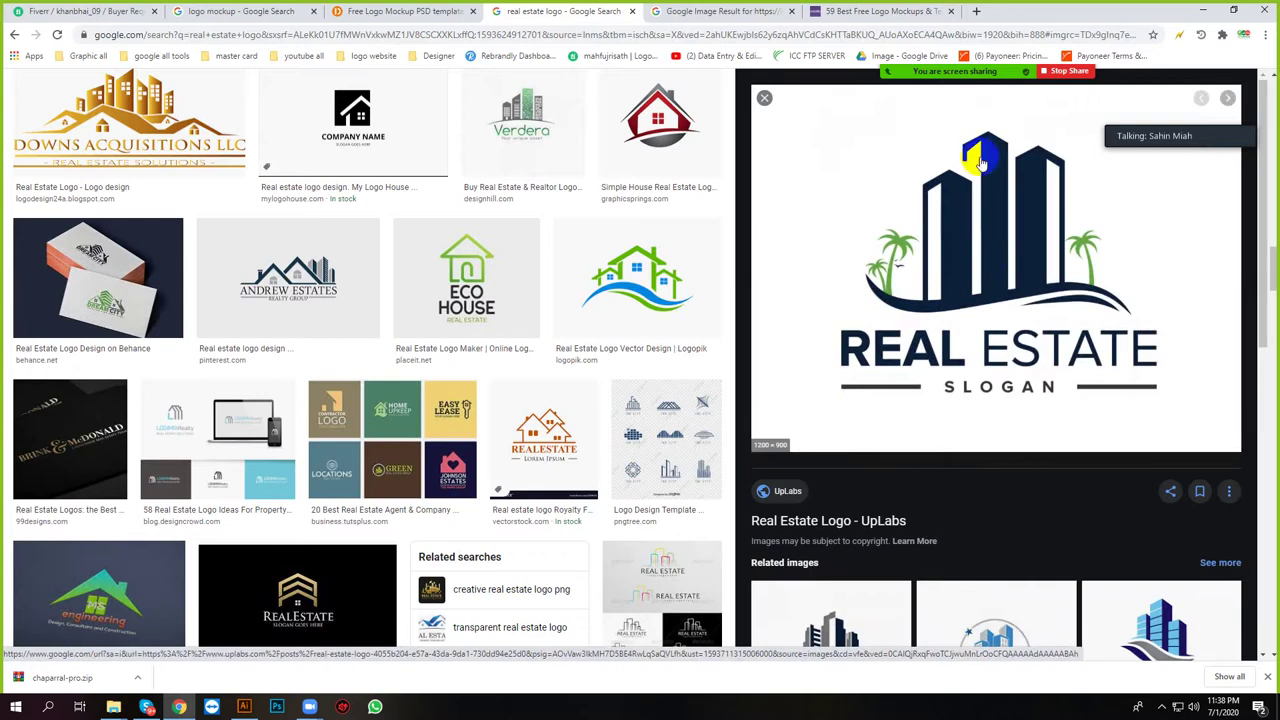
scroll(1004, 340, down, 4)
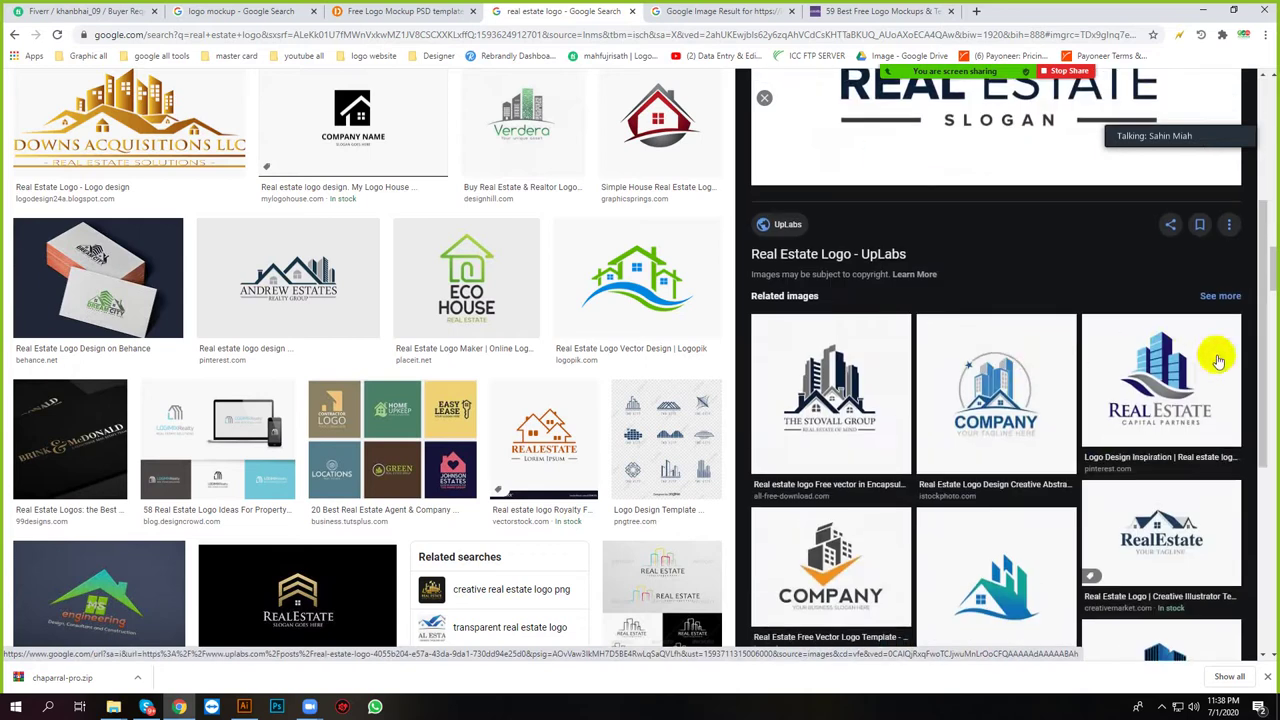
scroll(795, 438, down, 3)
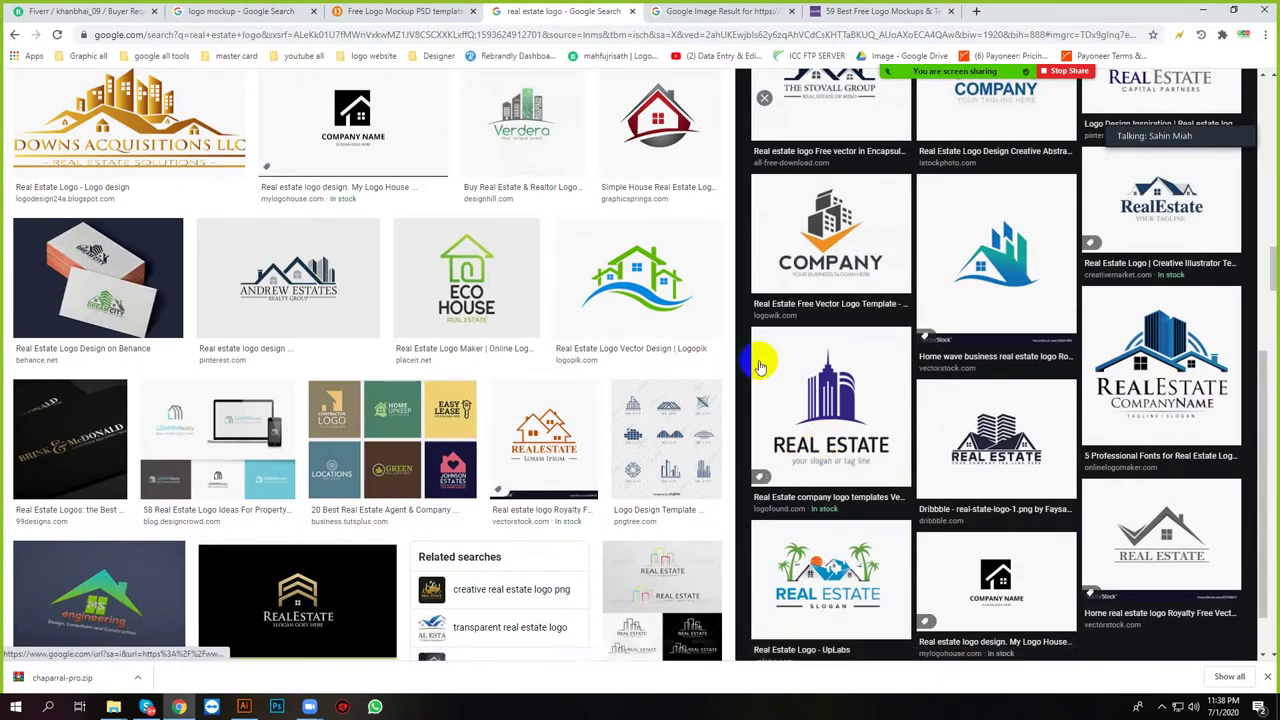
scroll(760, 357, down, 1)
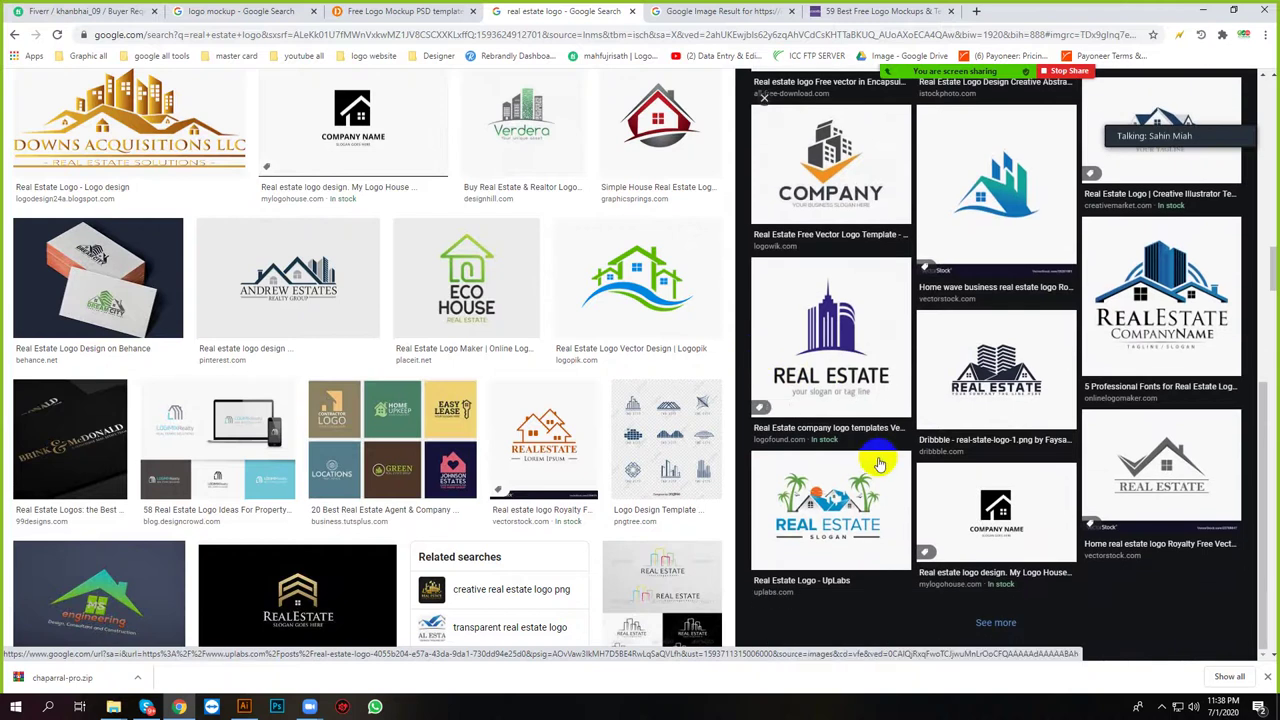
scroll(608, 520, down, 1)
scroll(608, 520, down, 1)
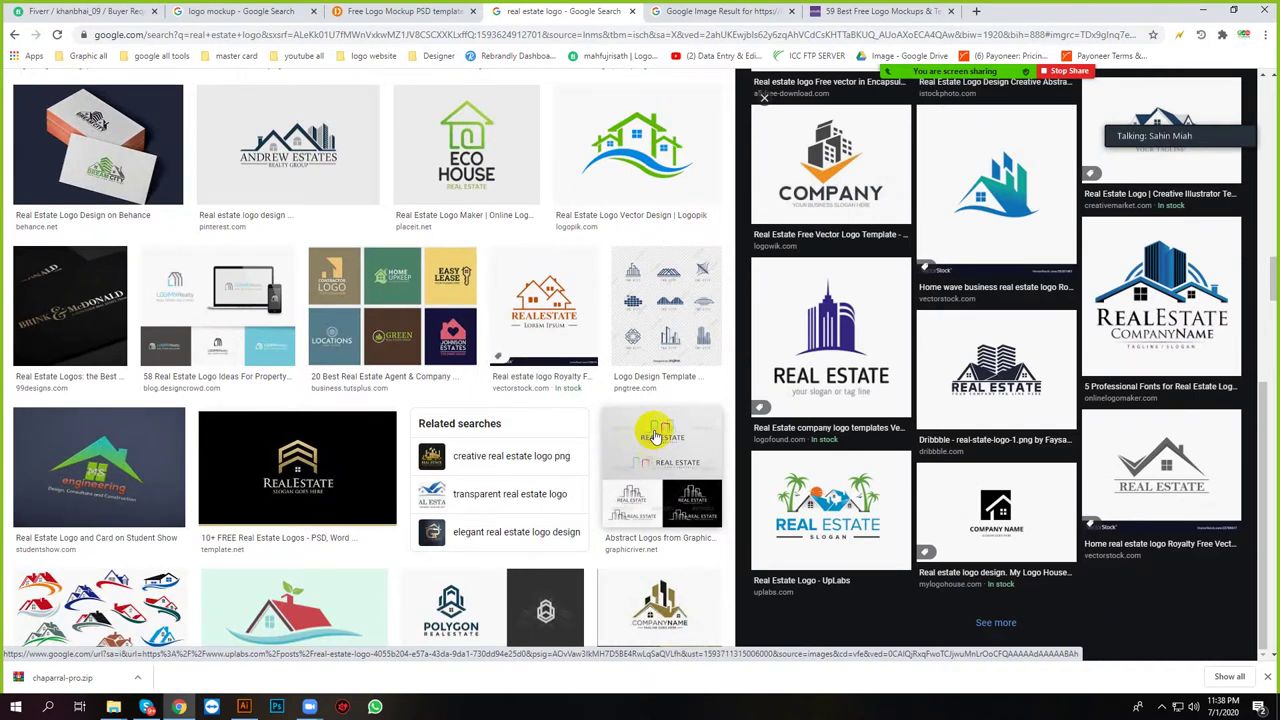
scroll(655, 435, down, 2)
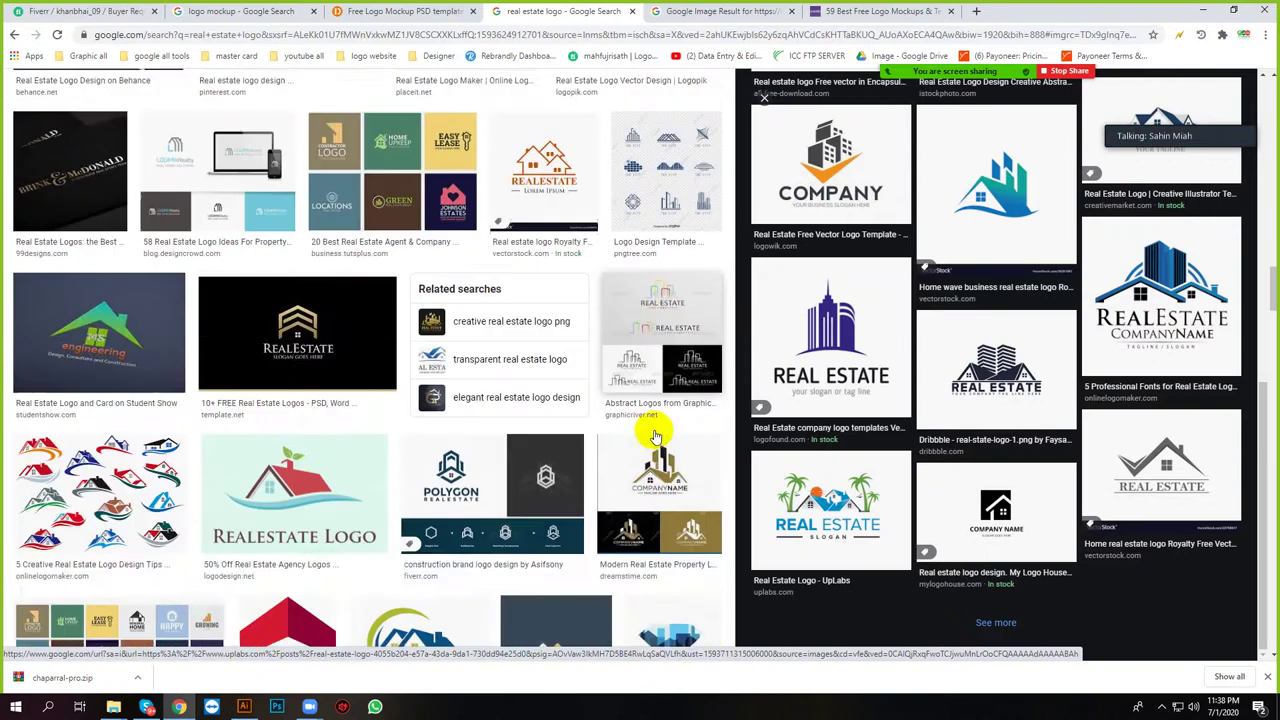
scroll(655, 435, down, 2)
scroll(650, 425, down, 3)
scroll(645, 418, down, 3)
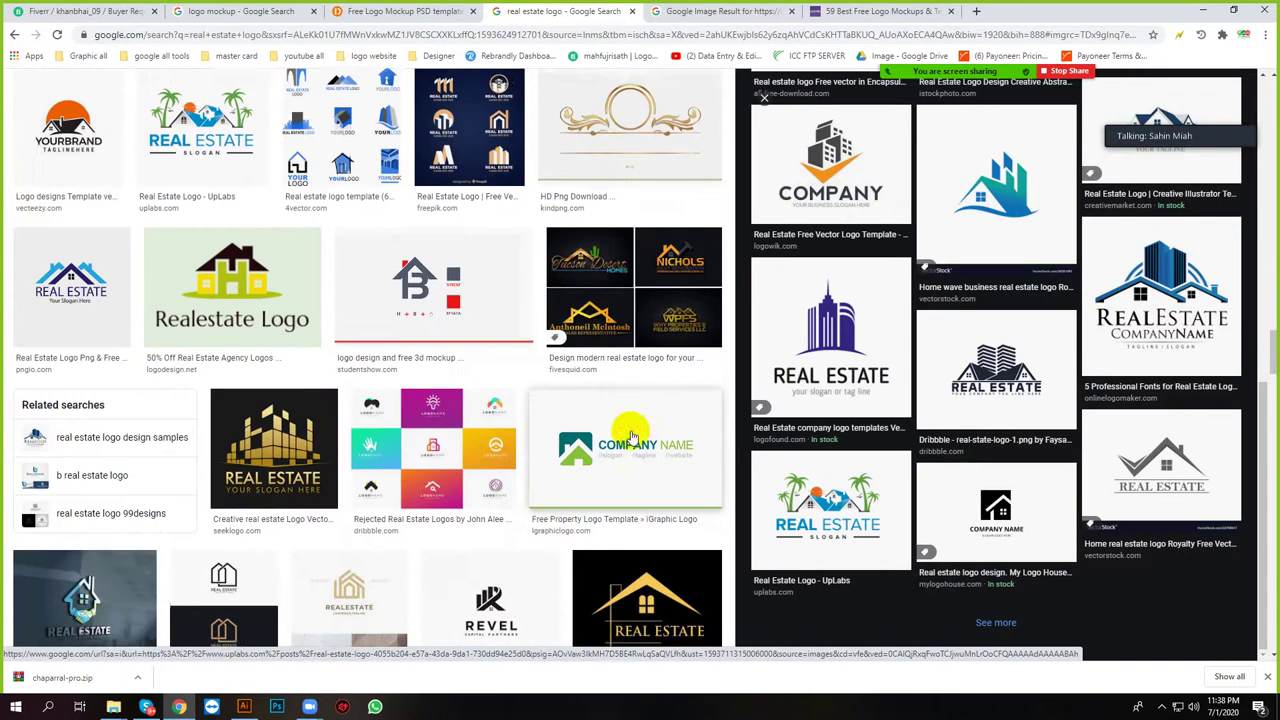
Step: Delete the two window icons and the rectangle in Illustrator and fit the artboard to the window
click(244, 706)
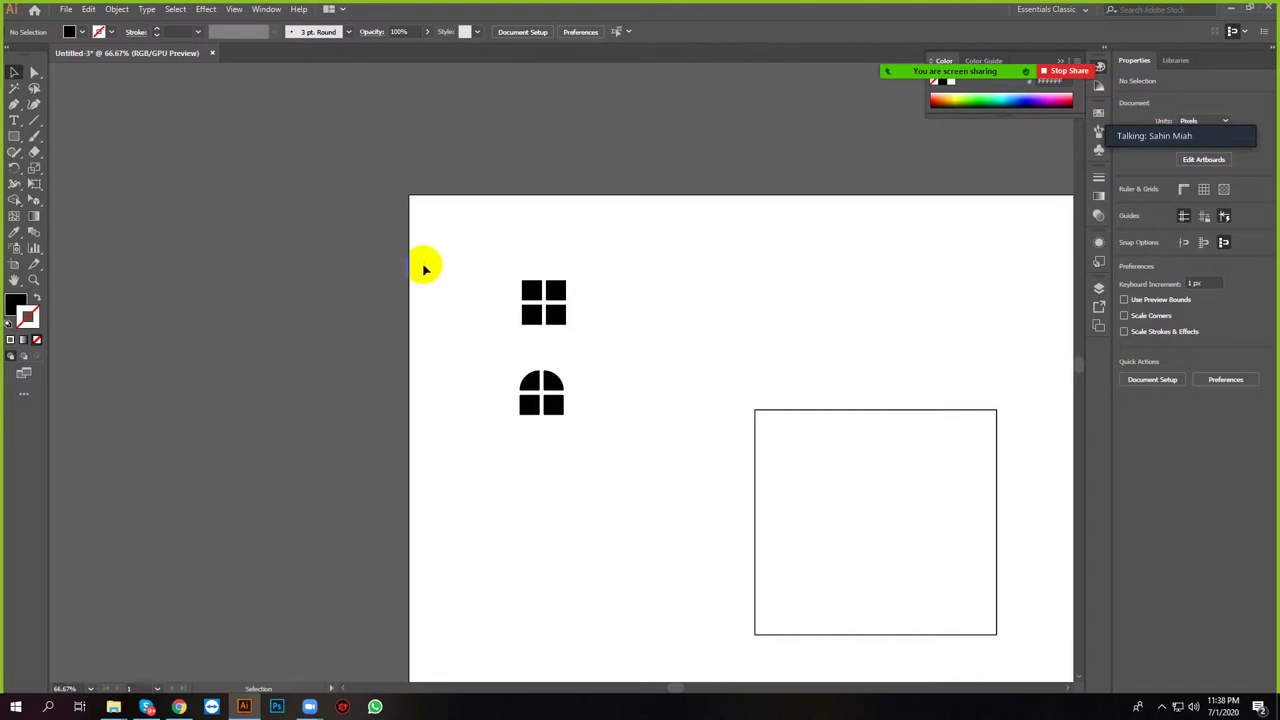
drag(443, 254, 757, 606)
key(Delete)
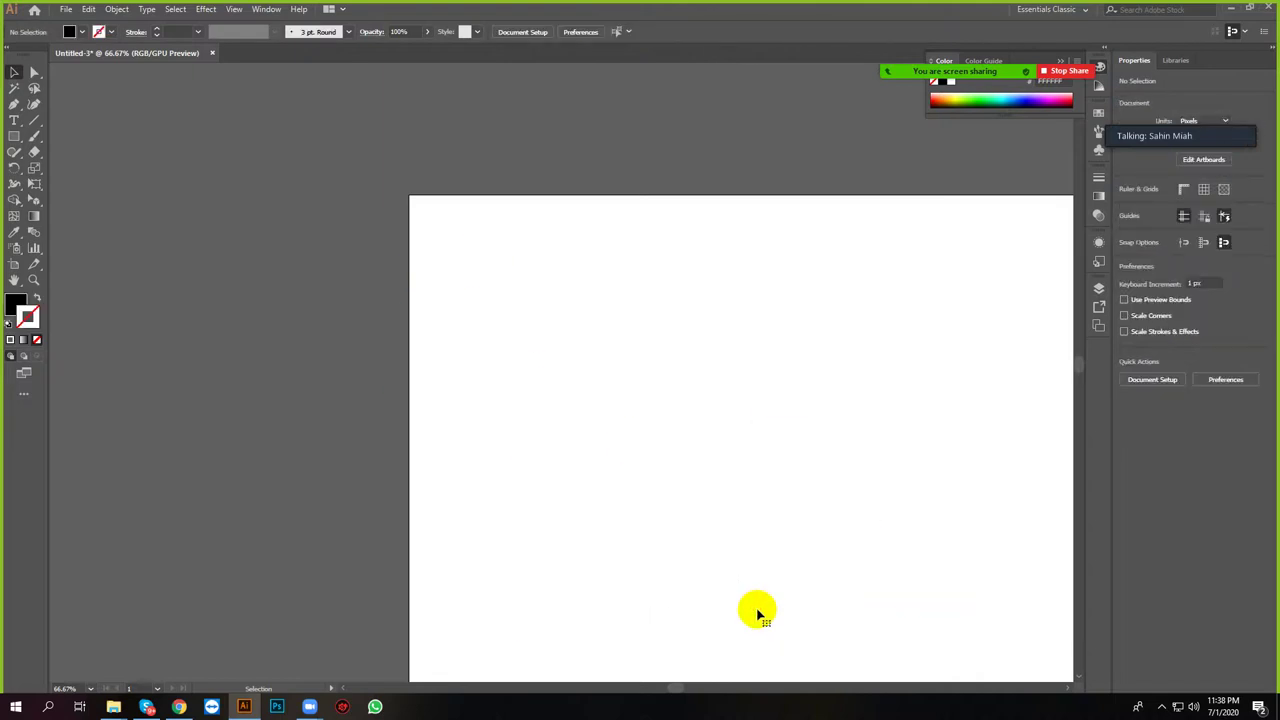
key(ctrl+0)
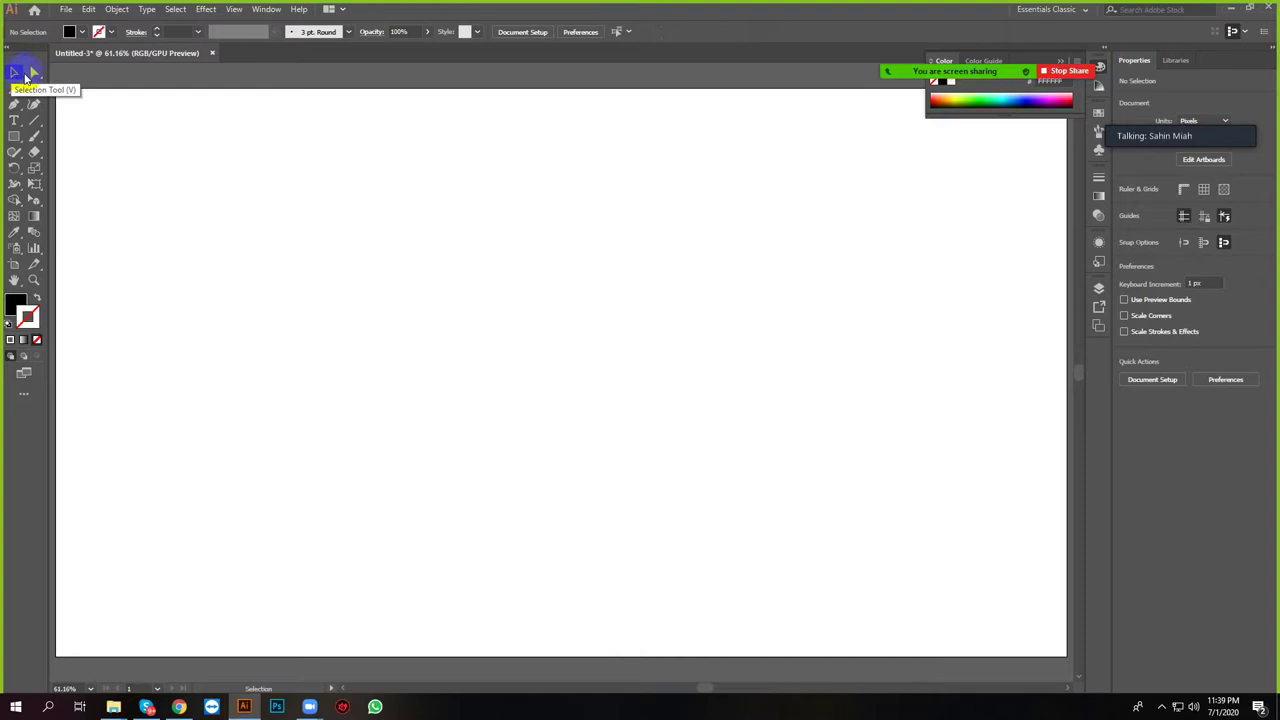
Step: Look through the Direct Selection, Rectangle and Line tools, ending on the Selection tool
click(32, 74)
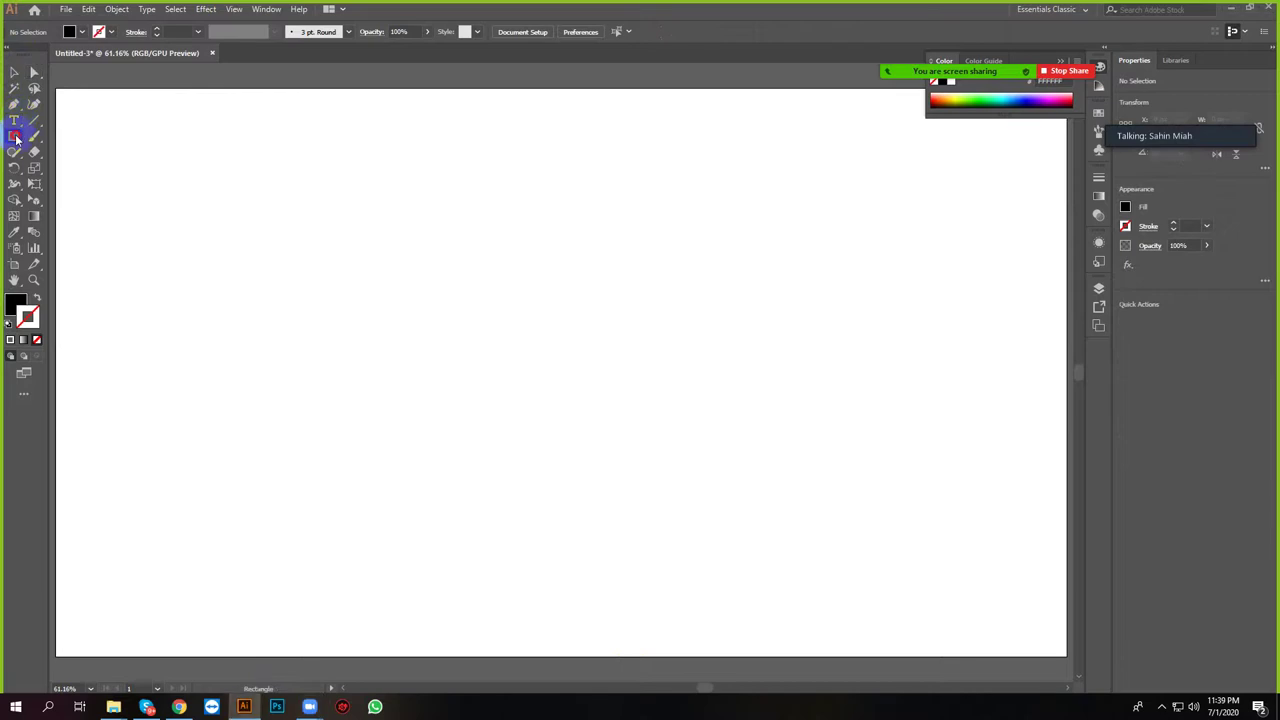
click(18, 135)
click(32, 126)
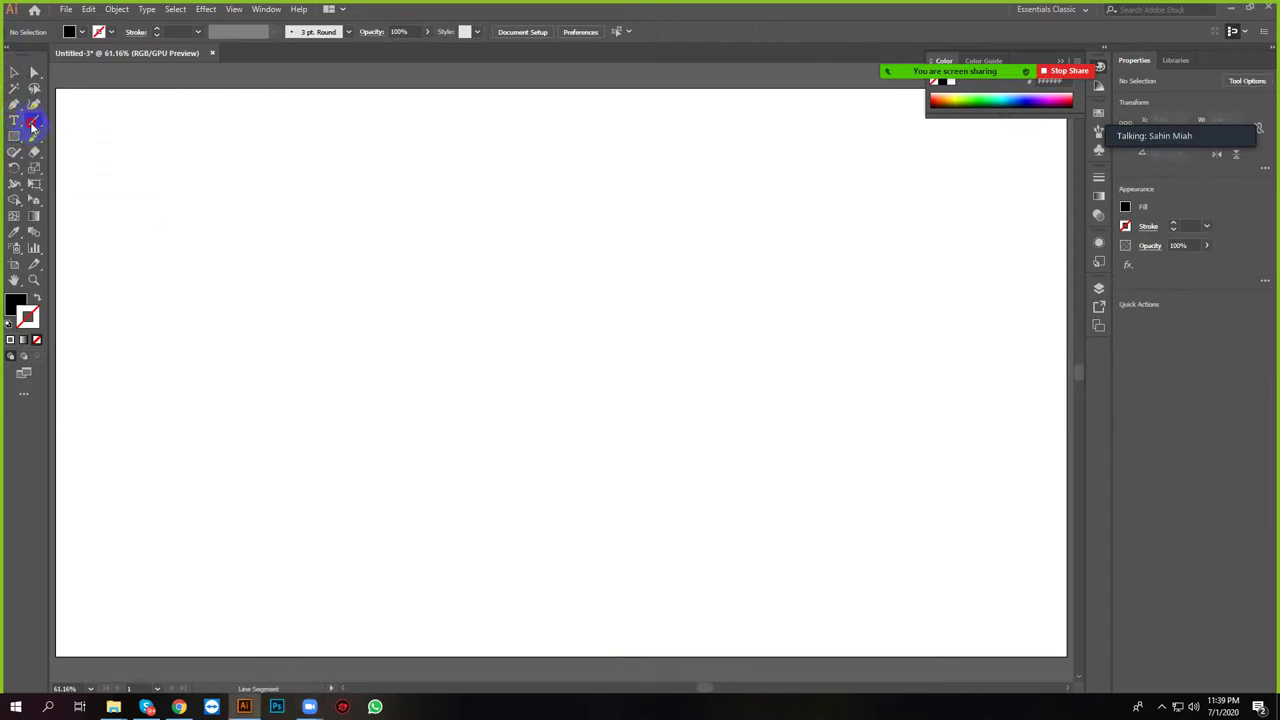
click(18, 138)
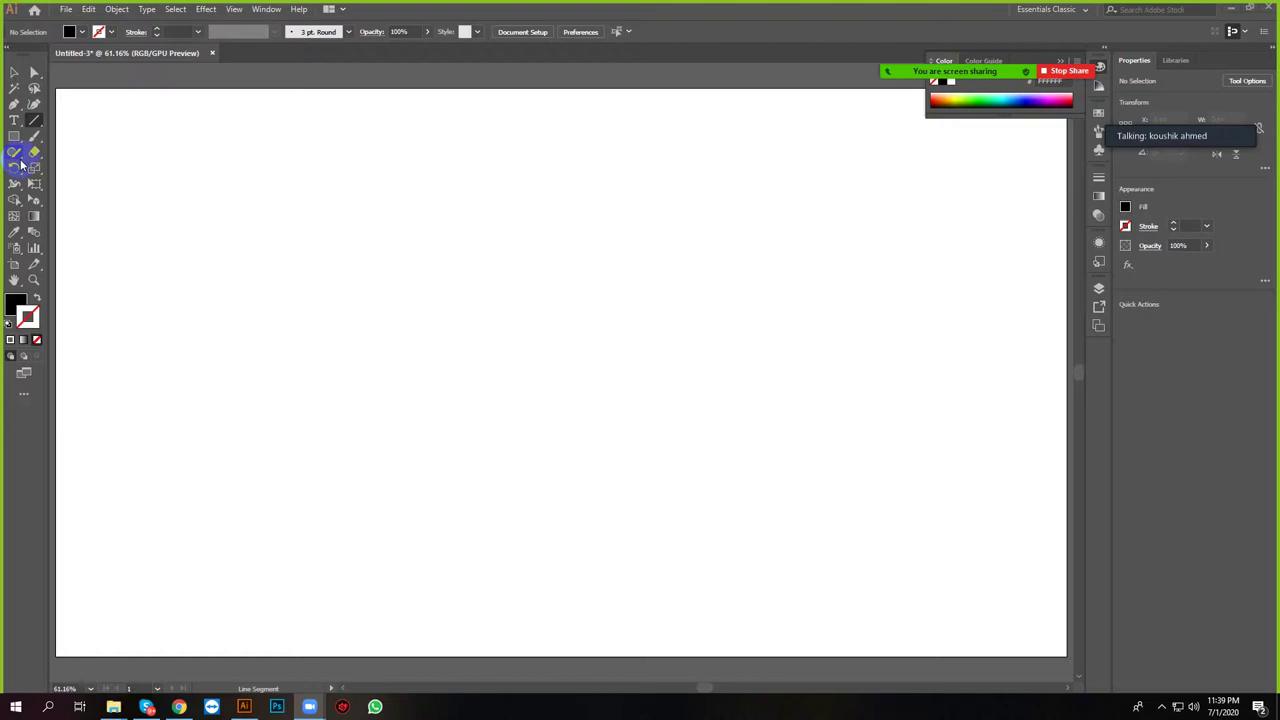
click(14, 74)
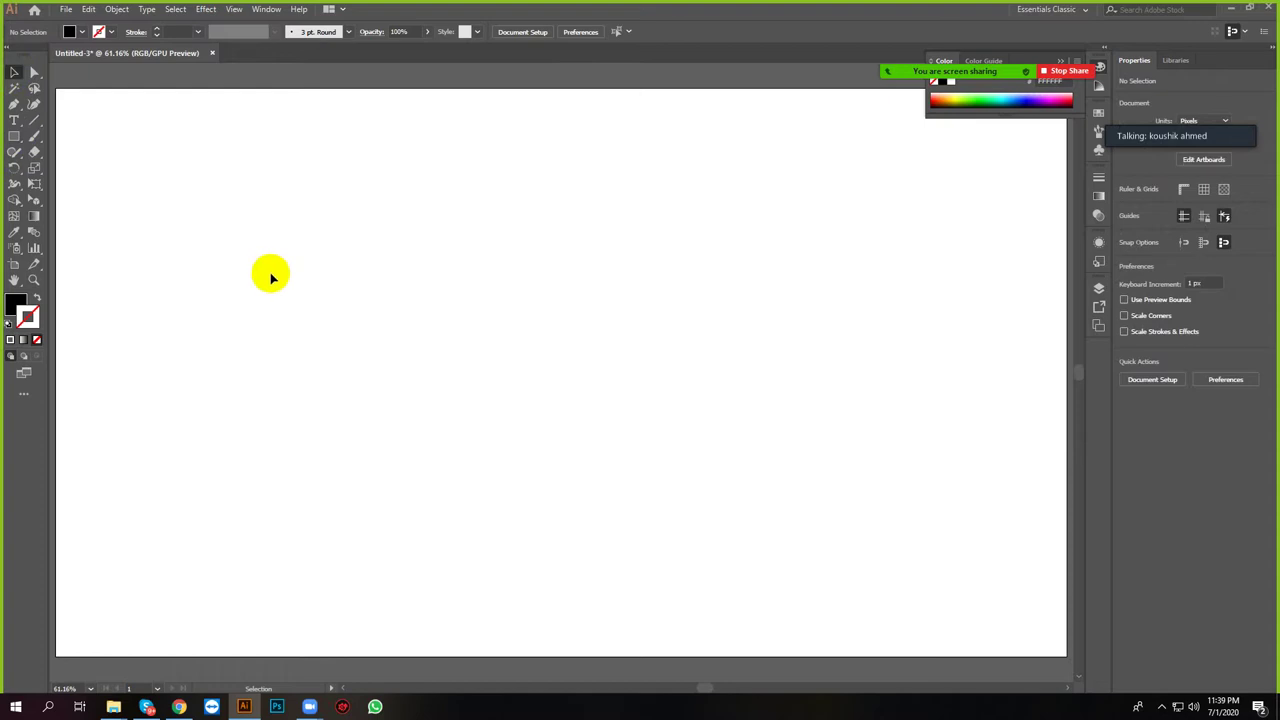
Step: Place 'Lorem ipsum' point text near the top-left and scale it up to 176.55 pt Myriad Pro Regular
key(t)
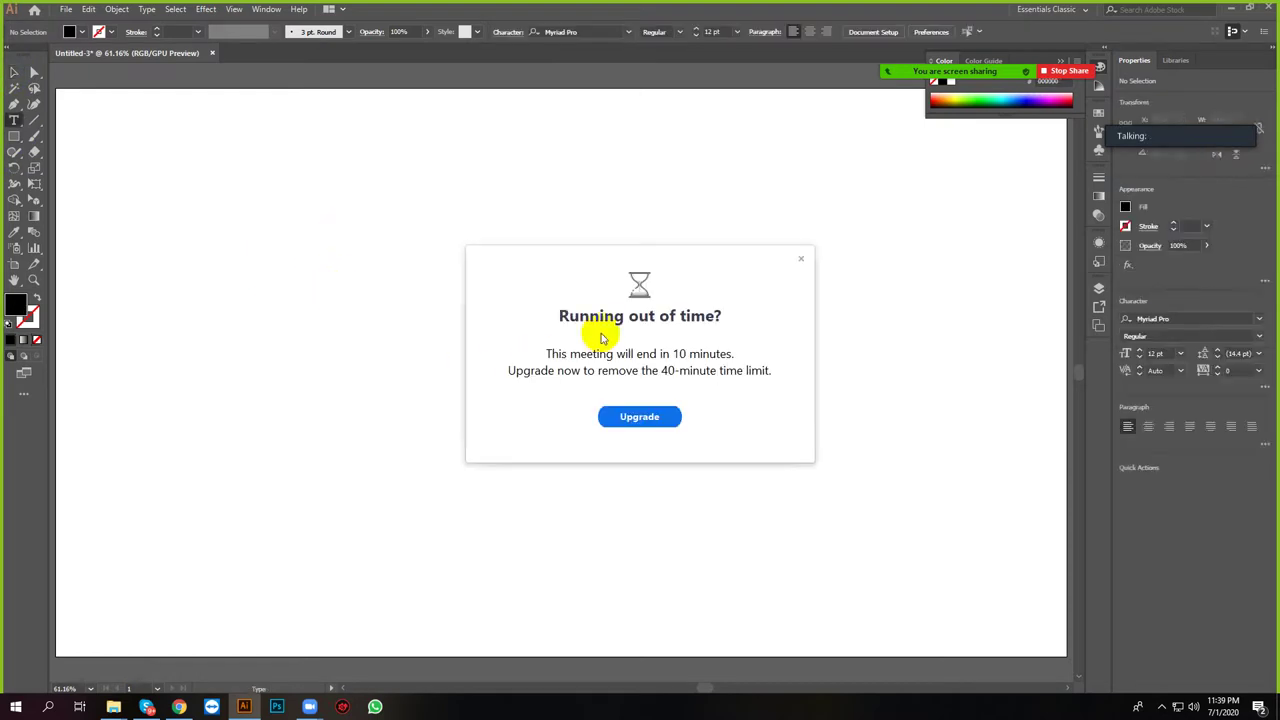
click(800, 258)
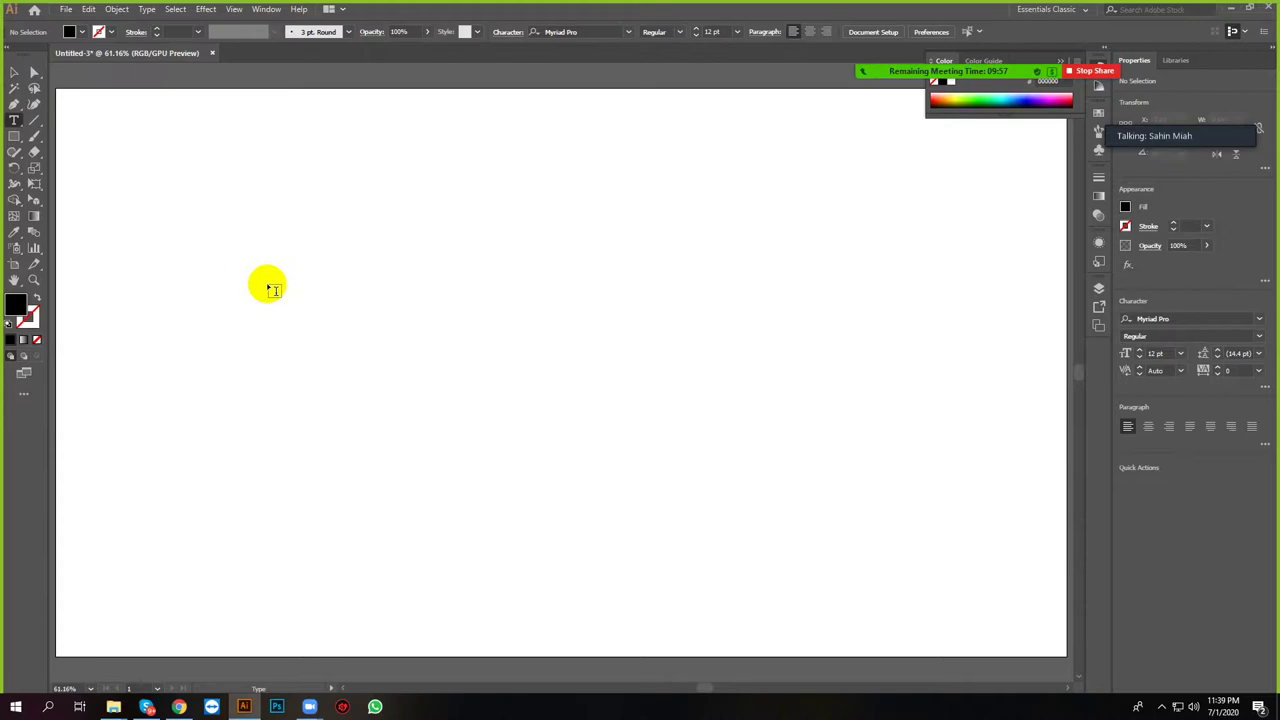
click(267, 285)
click(14, 72)
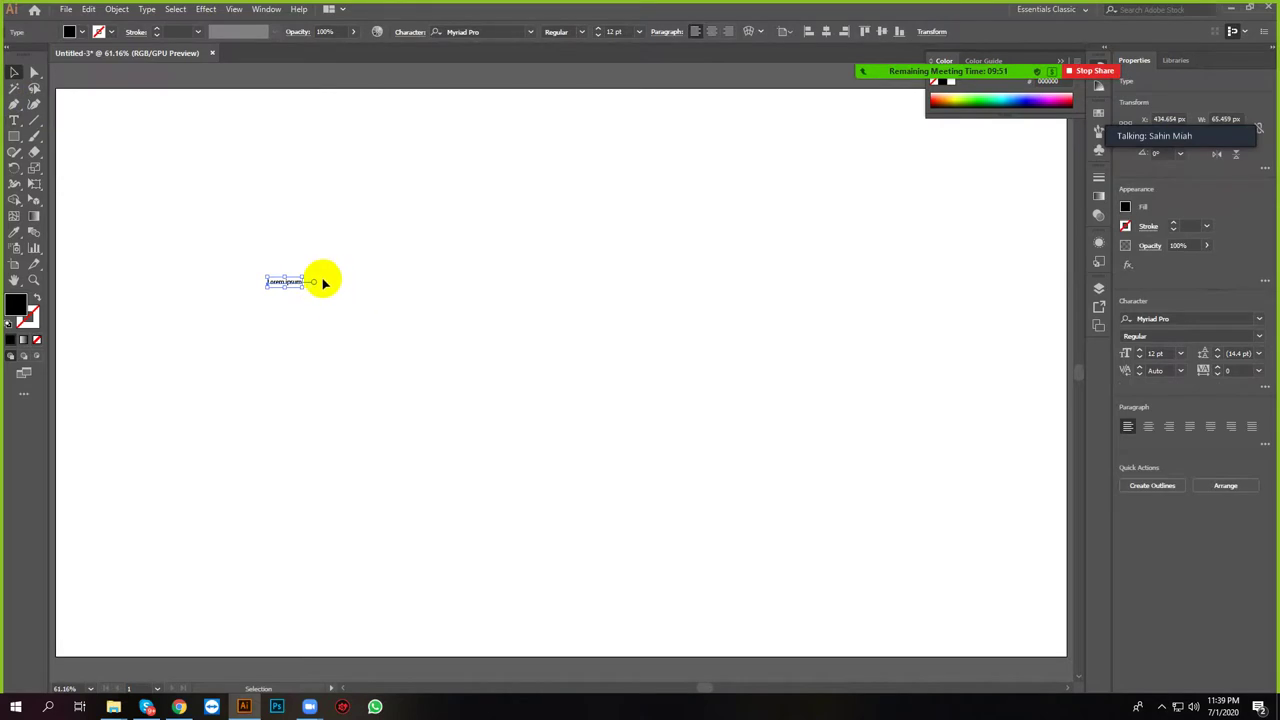
drag(303, 276, 569, 177)
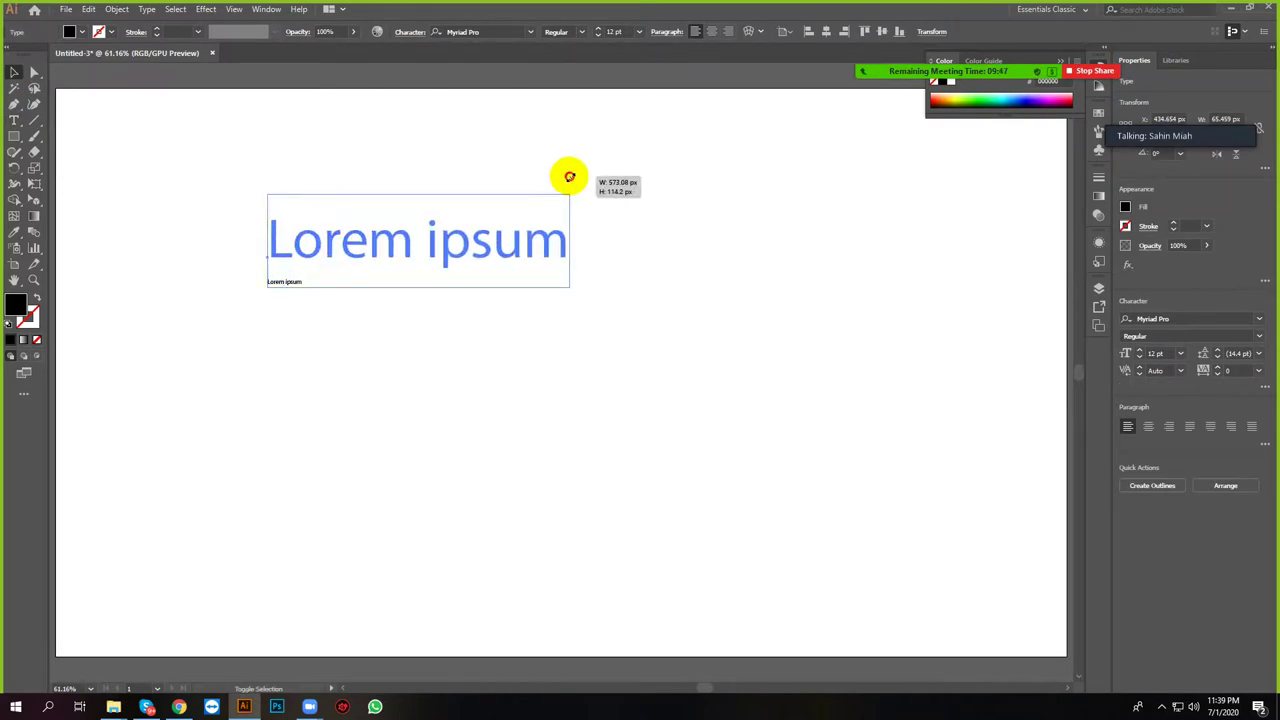
drag(569, 177, 672, 162)
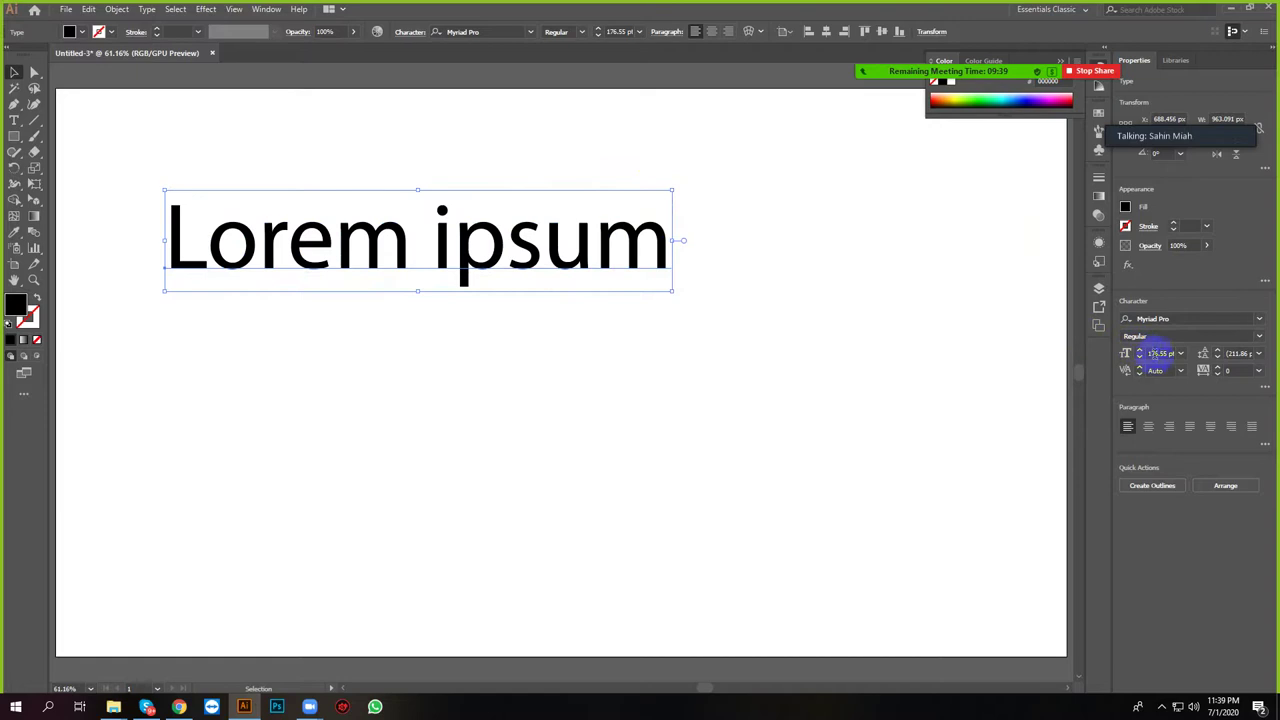
Step: Set the Lorem ipsum text to 205 pt, undoing a trial enlargement to 330.51 pt
scroll(1160, 353, up, 5)
scroll(1160, 353, up, 10)
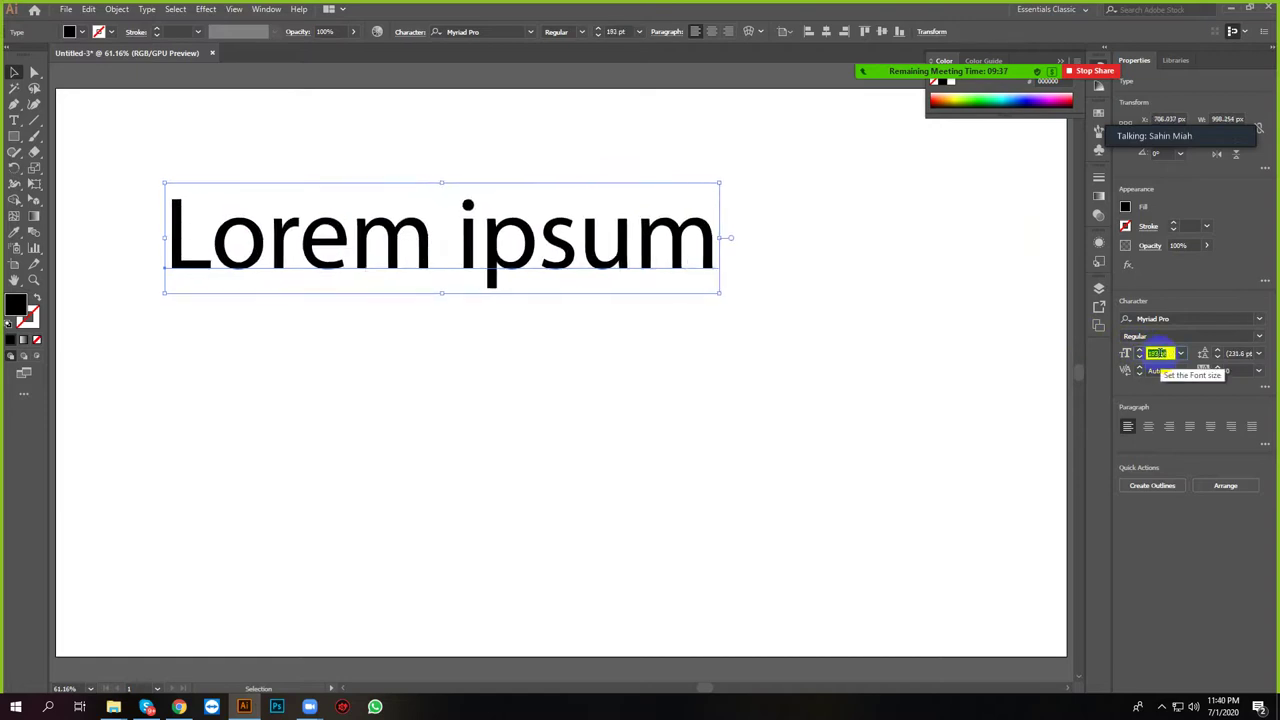
scroll(1157, 353, up, 8)
scroll(1157, 353, up, 3)
scroll(1157, 353, up, 2)
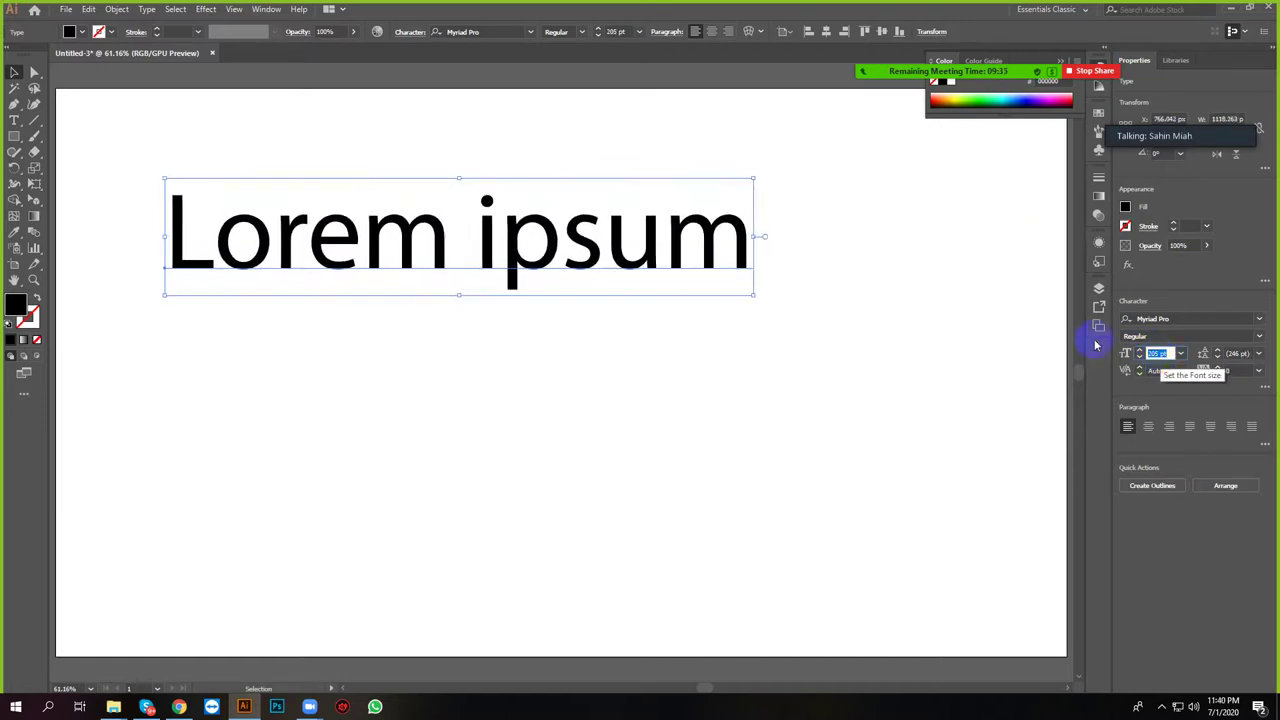
mouse_move(752, 177)
mouse_down()
mouse_move(756, 221)
mouse_move(887, 115)
mouse_up()
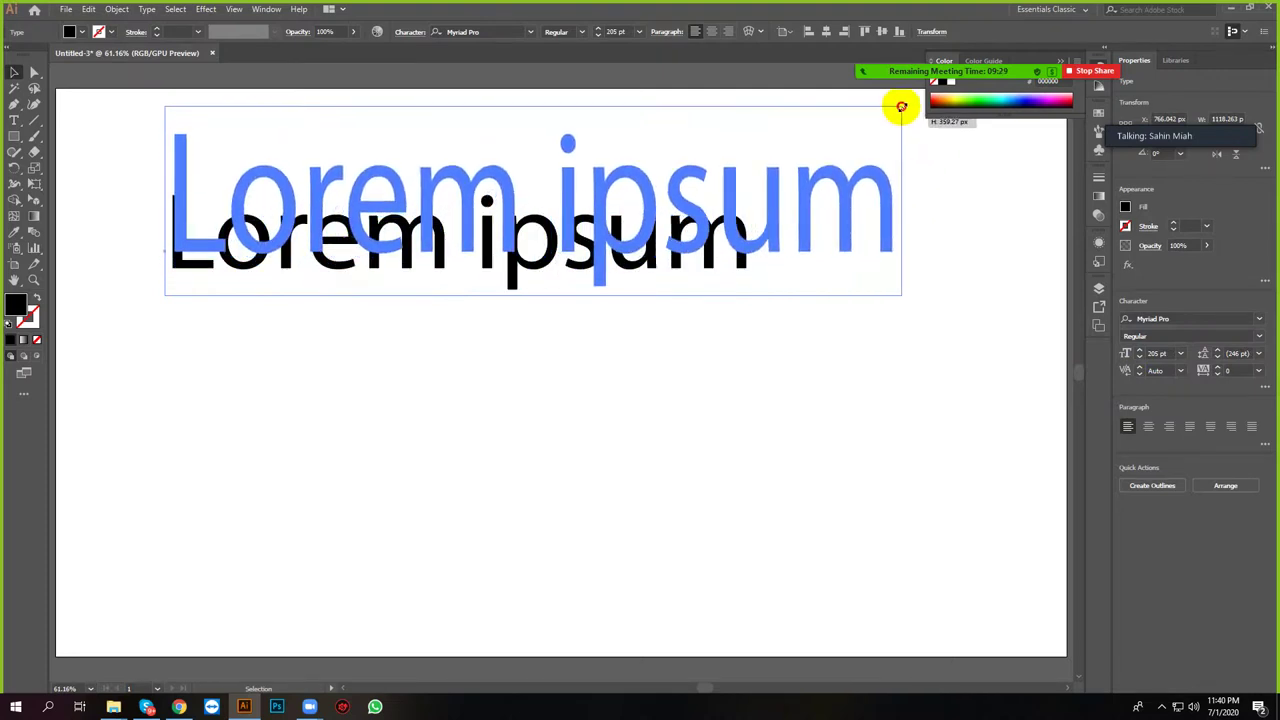
drag(887, 115, 903, 106)
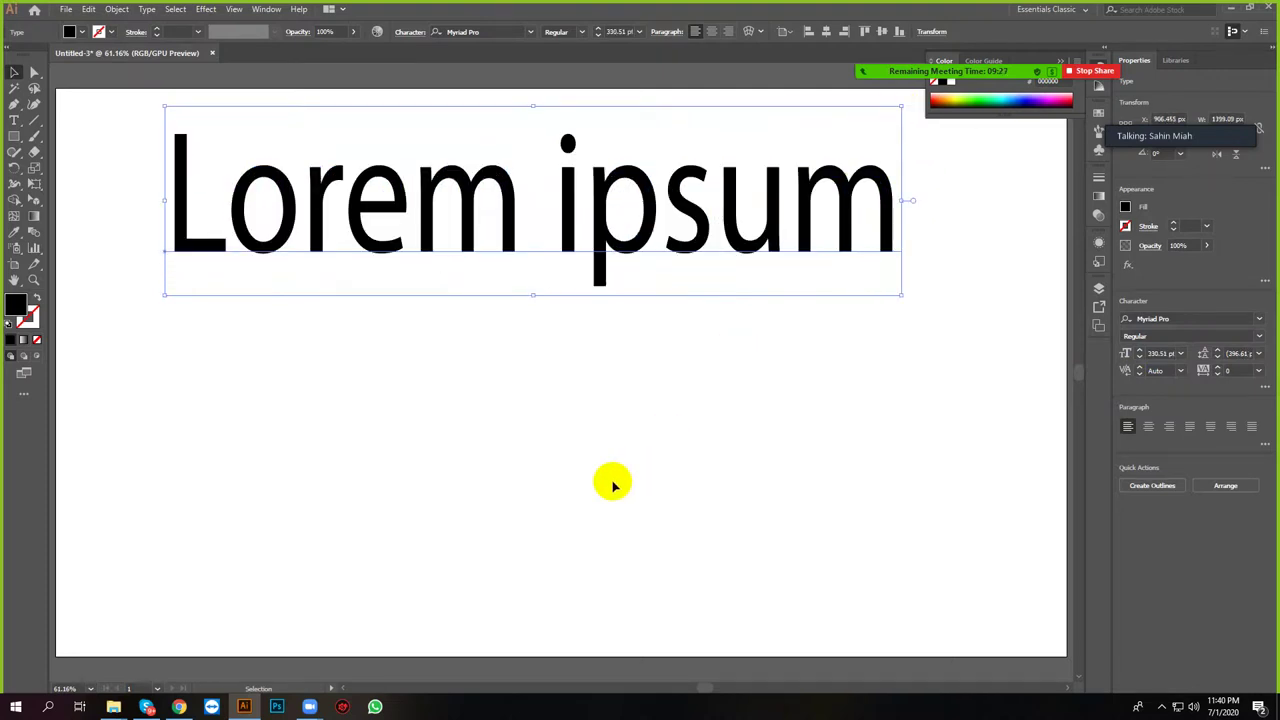
key(a)
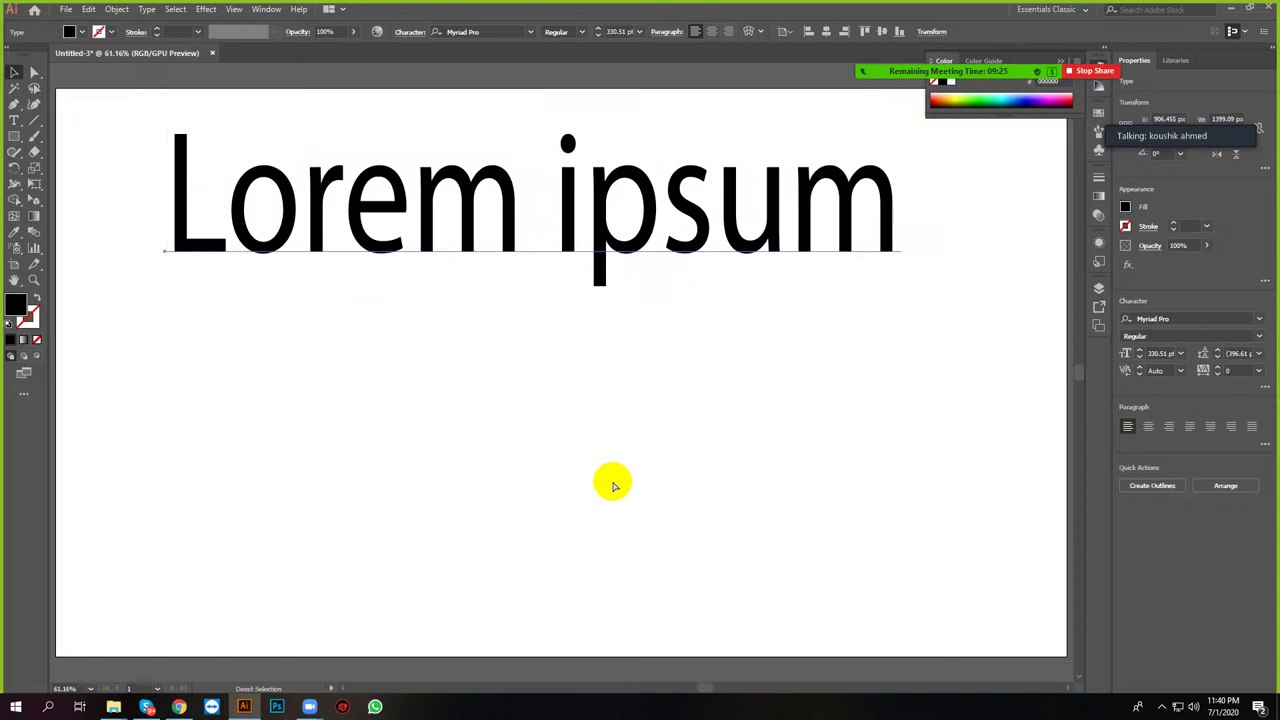
key(ctrl+z)
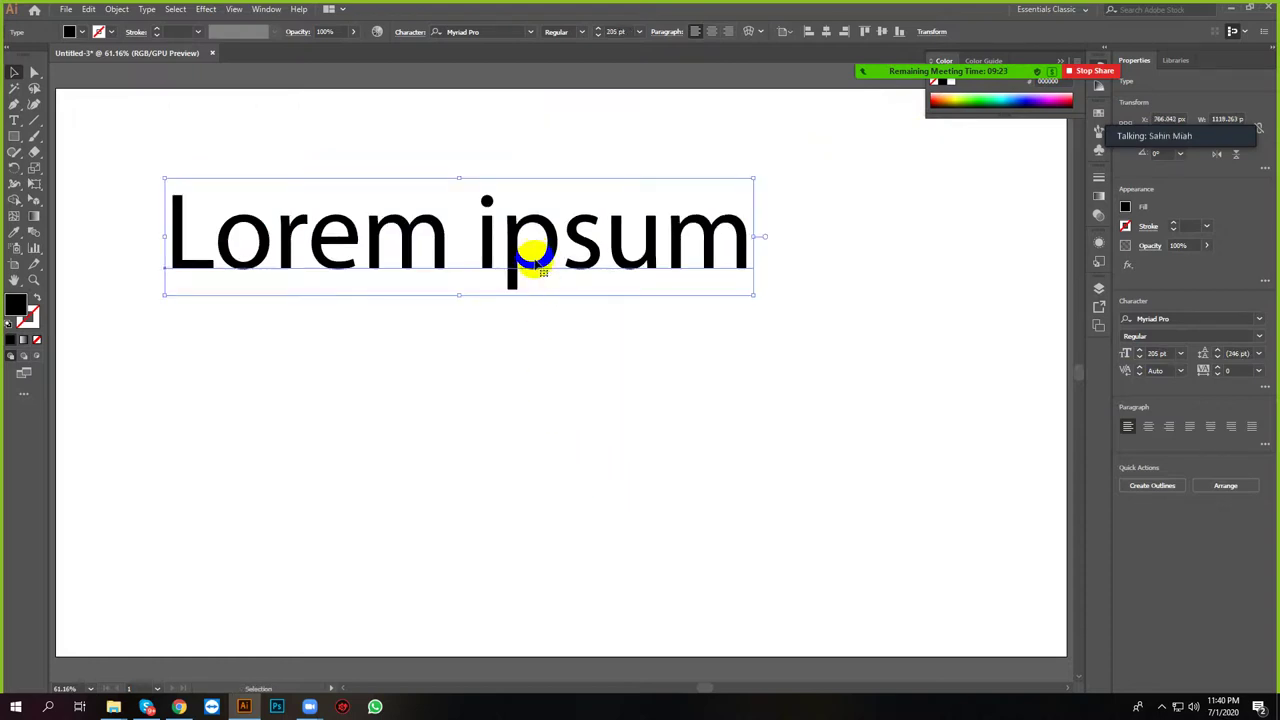
Step: Move the 205 pt text lower and further right on the artboard, then reselect it
drag(540, 263, 593, 370)
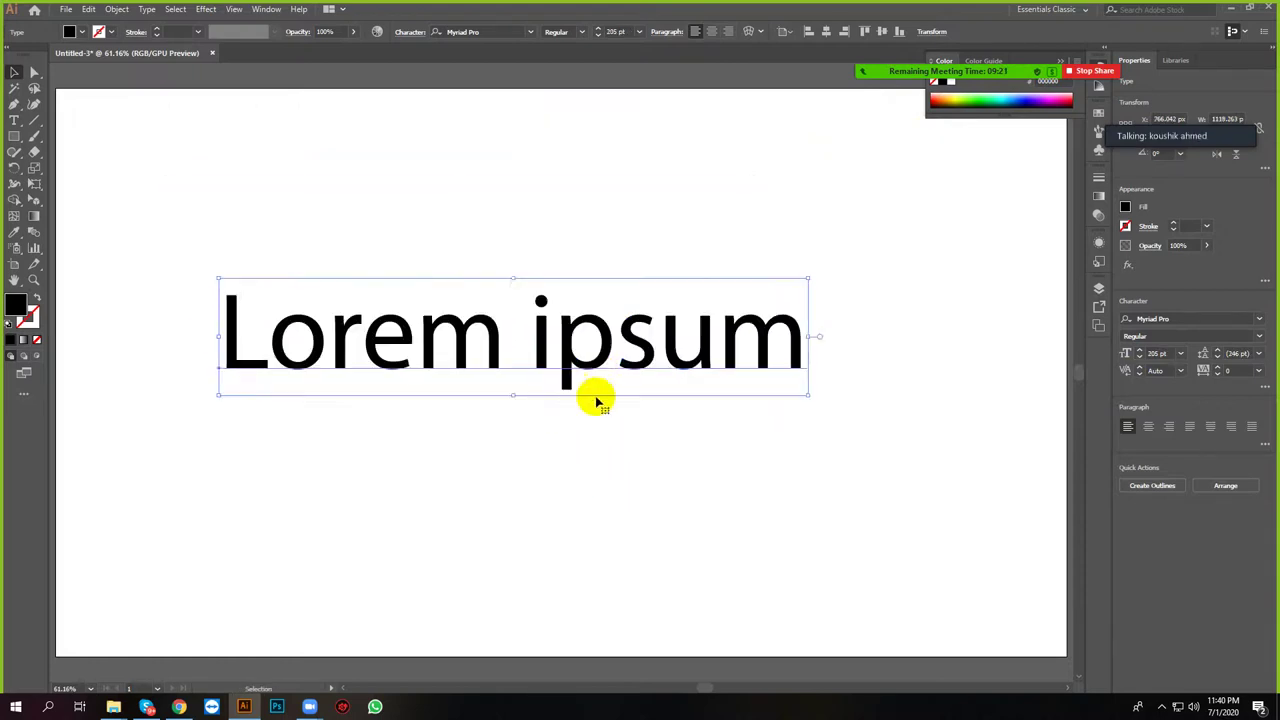
click(486, 494)
click(237, 337)
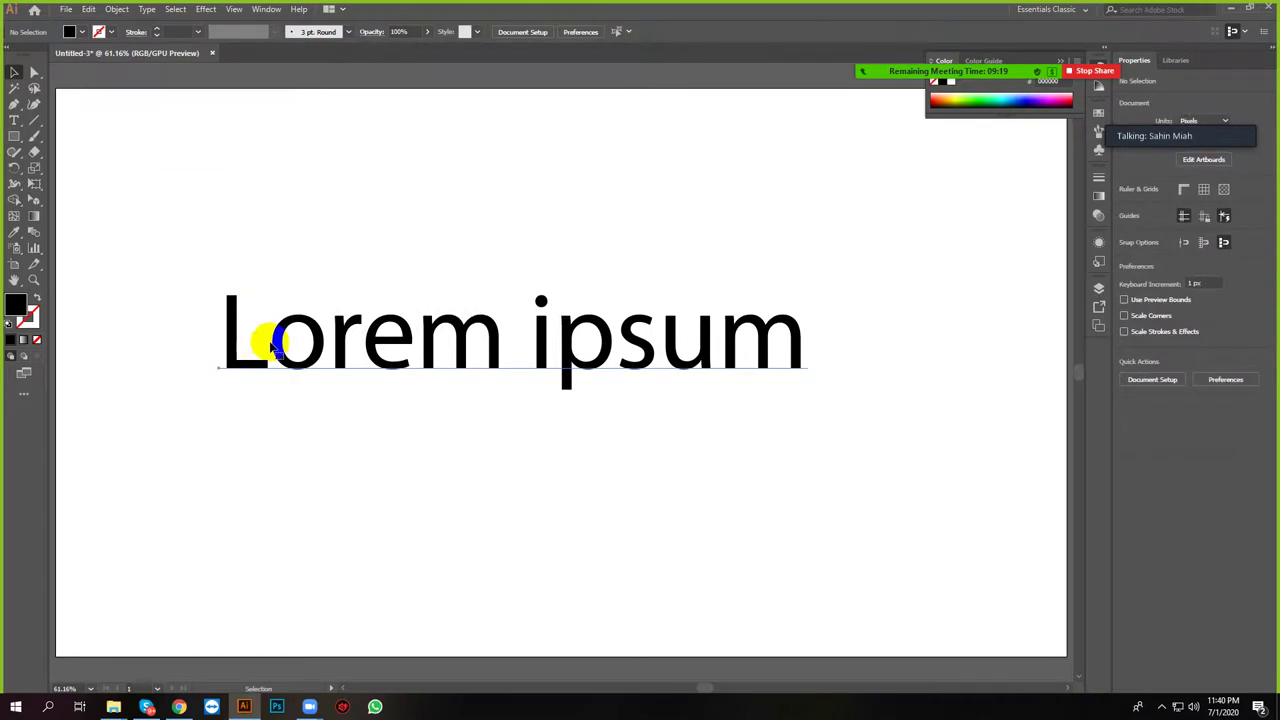
Step: Select individual letters of the Lorem ipsum text with the Type tool without changing them
triple_click(660, 350)
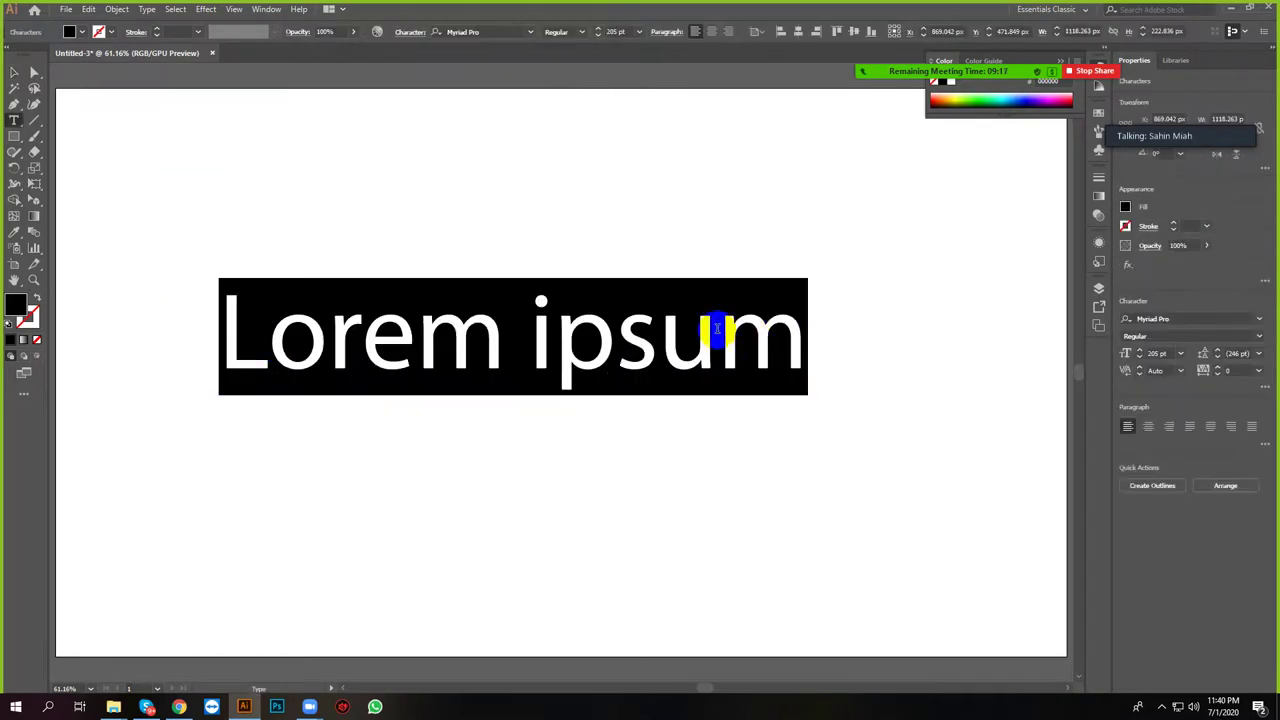
click(734, 330)
drag(810, 325, 813, 328)
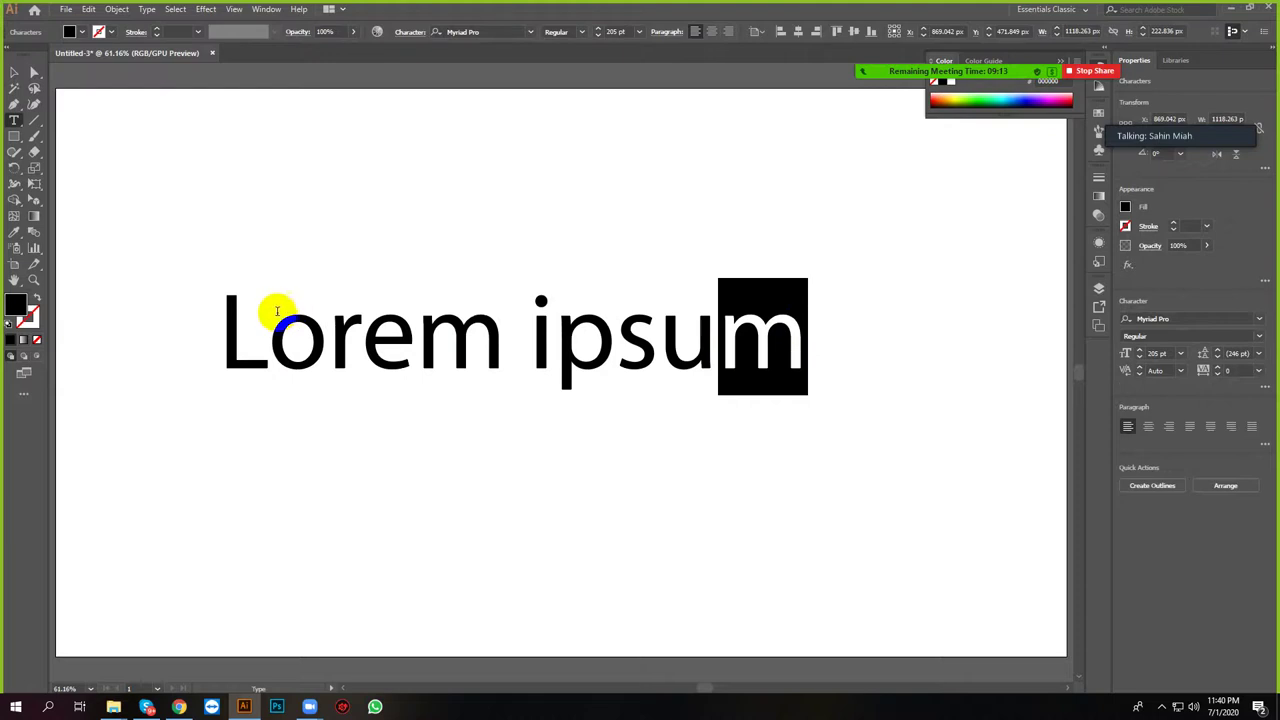
drag(262, 330, 183, 338)
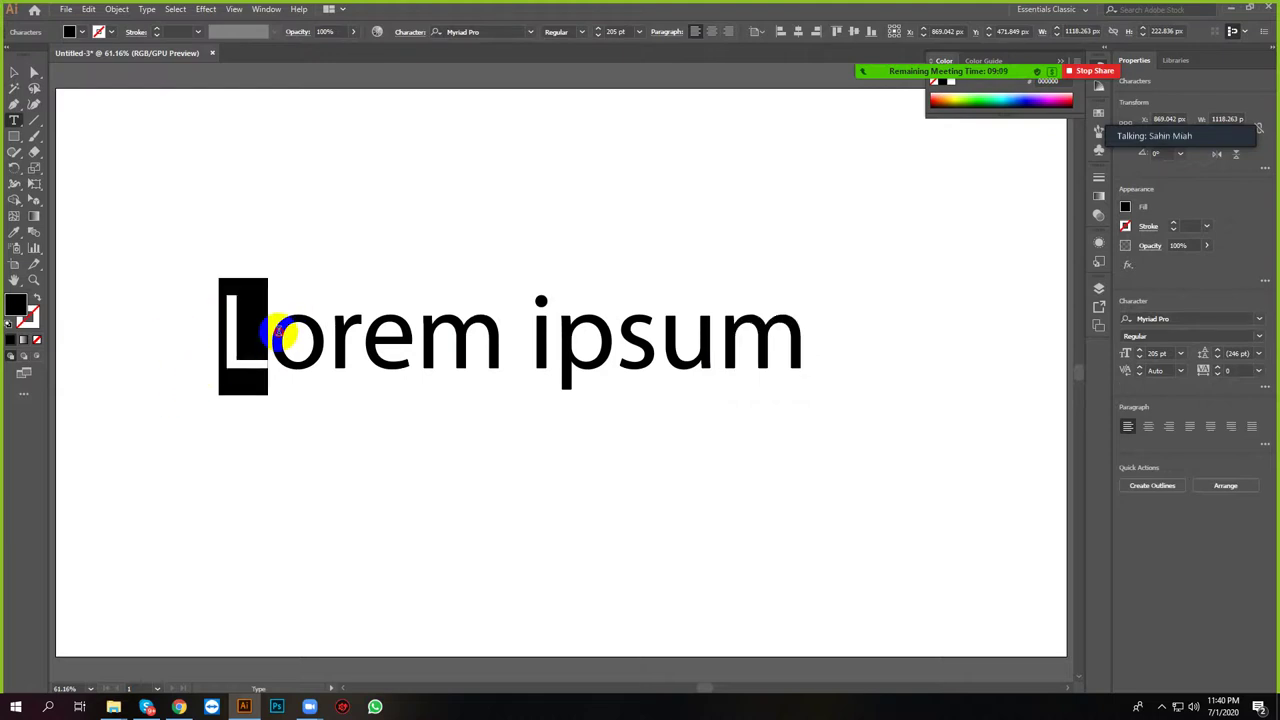
drag(280, 336, 360, 332)
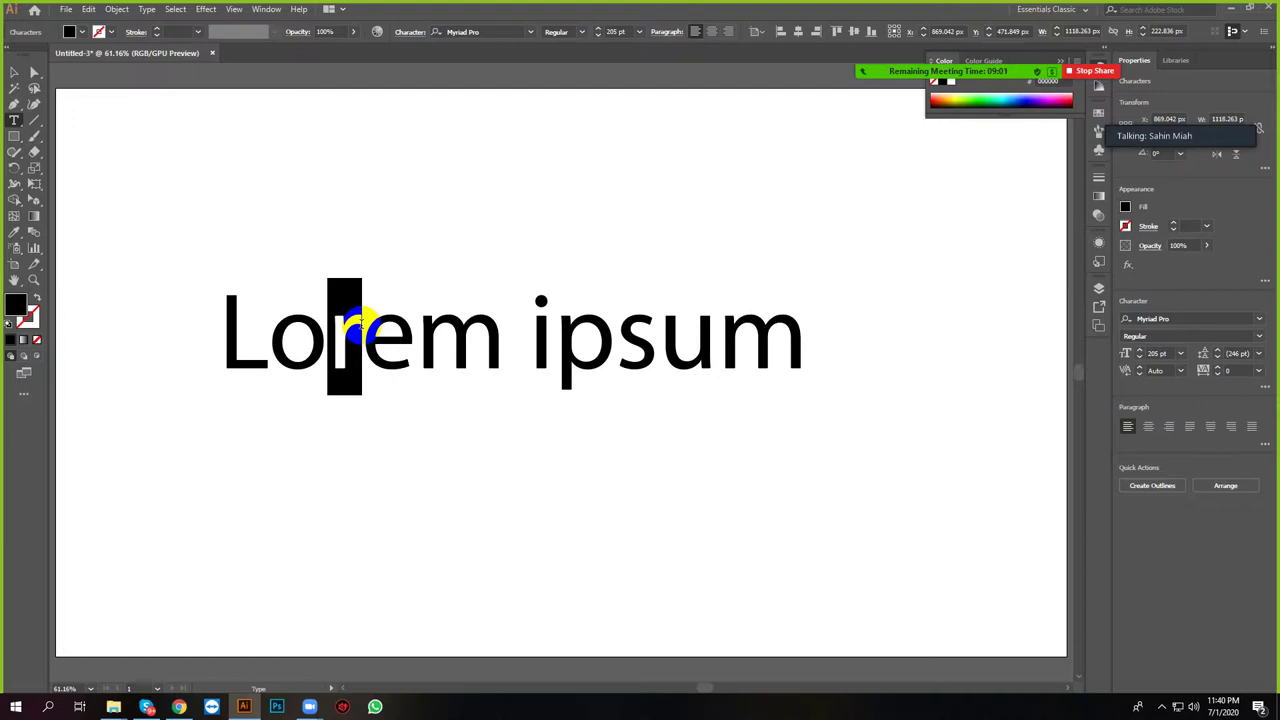
click(14, 72)
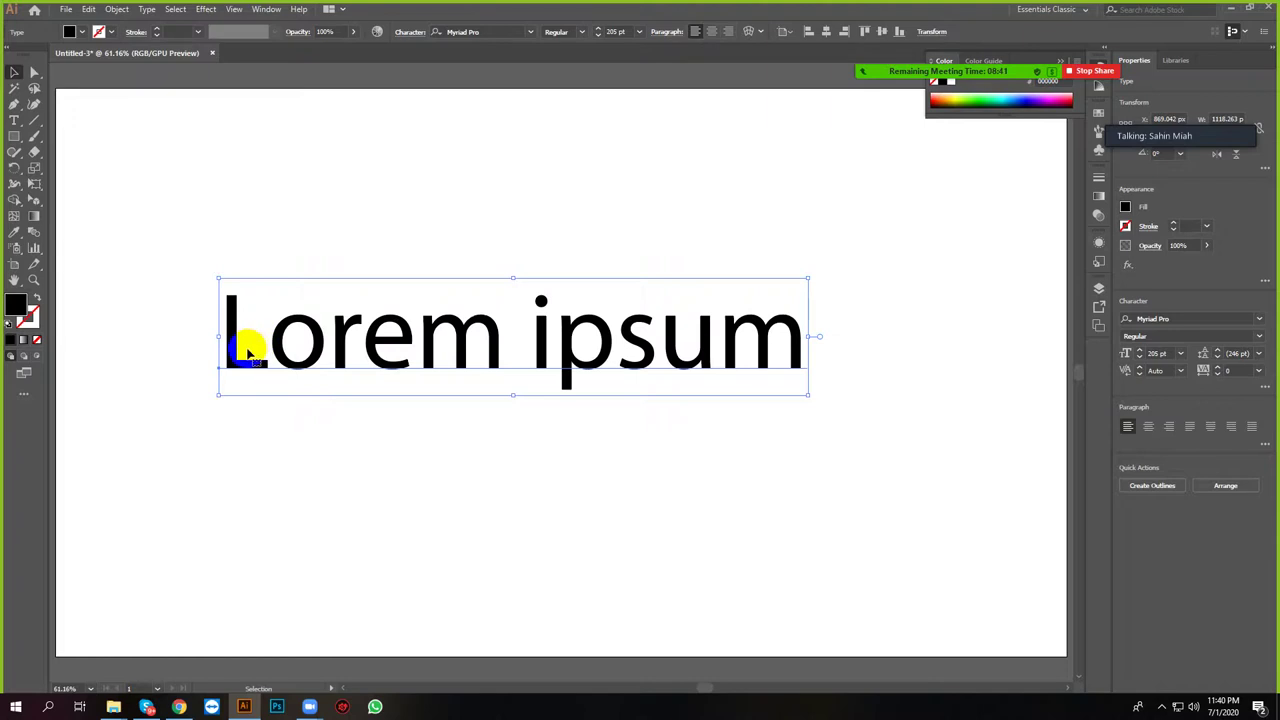
Step: Stretch the text to 255.99 pt, undo back to 205 pt, and return to Chrome
click(298, 343)
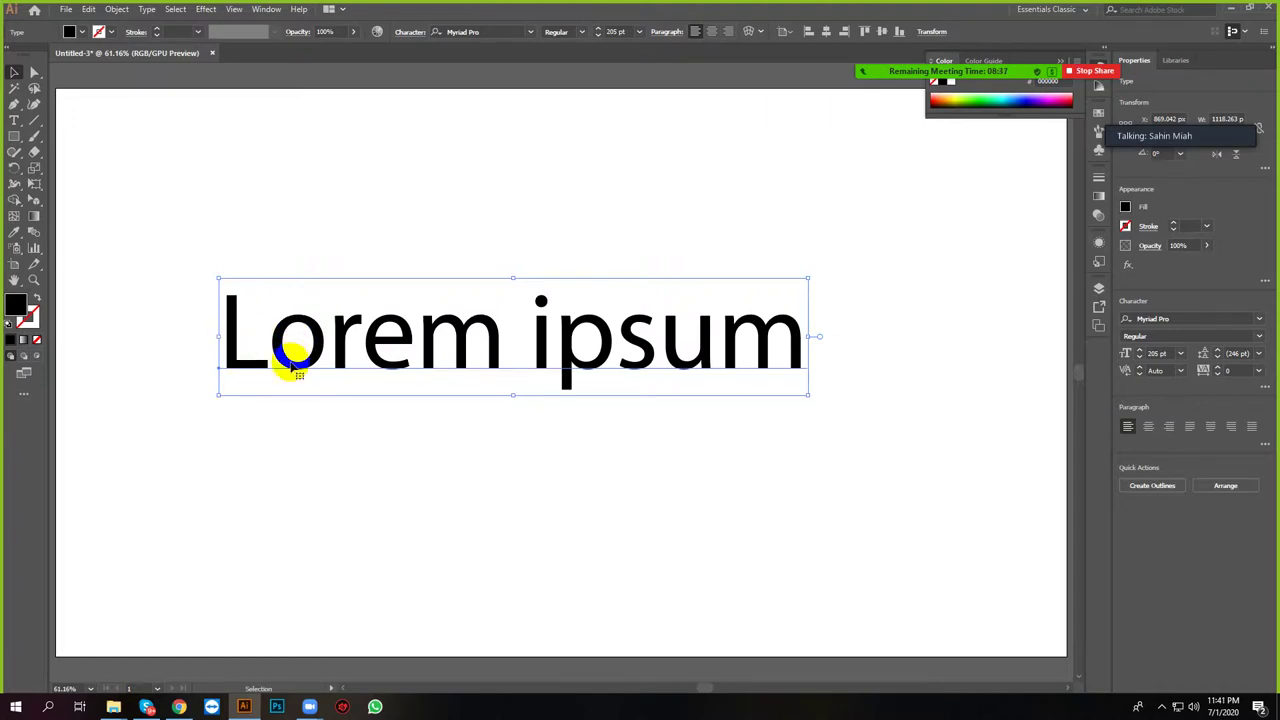
click(293, 378)
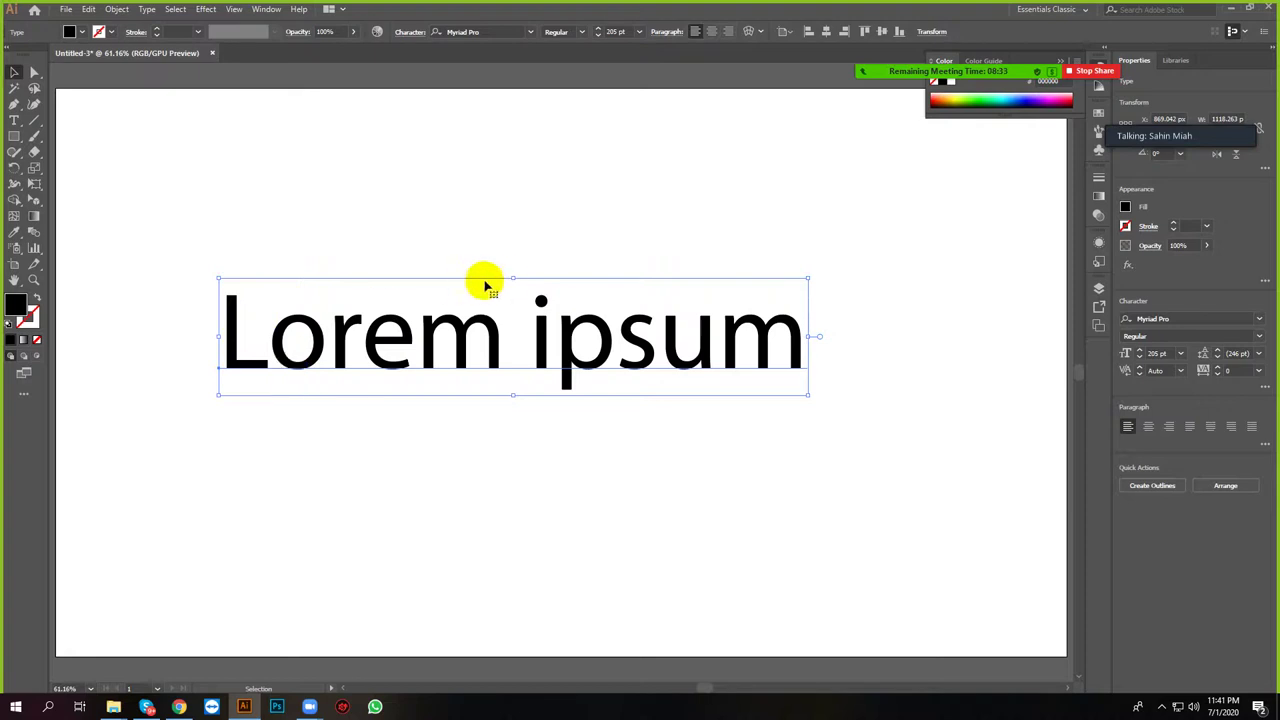
drag(512, 280, 513, 249)
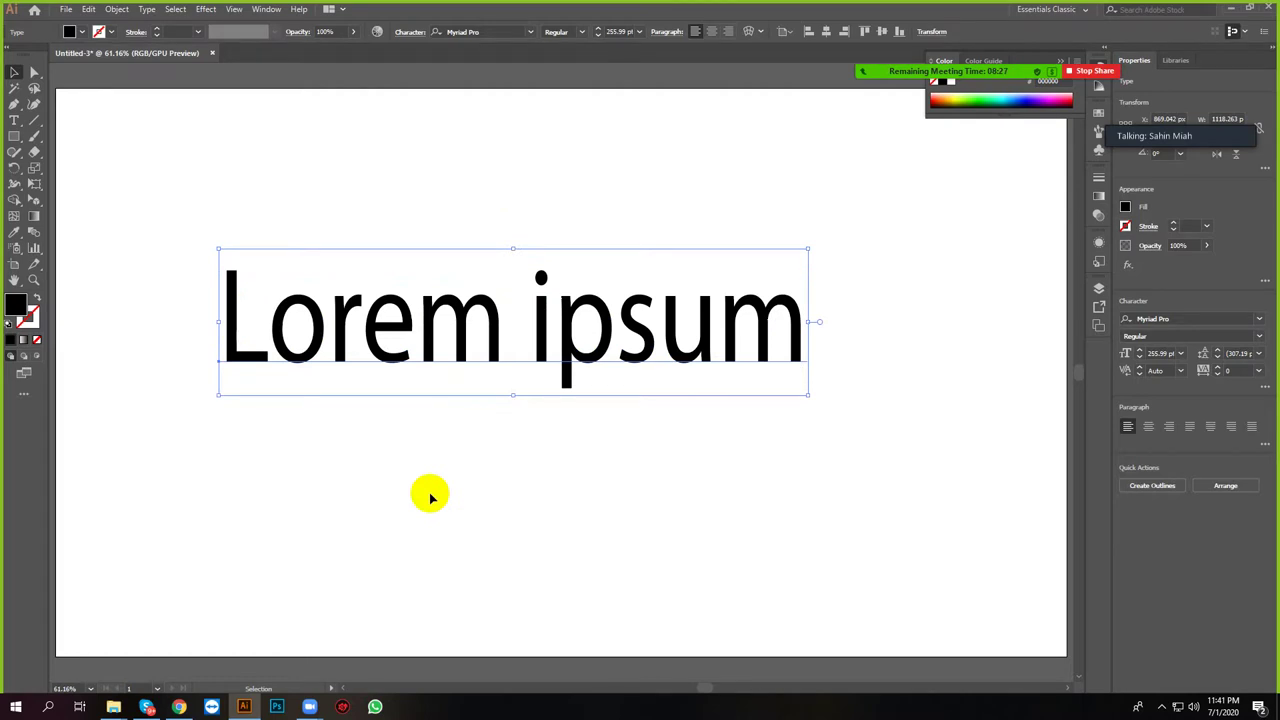
key(ctrl+z)
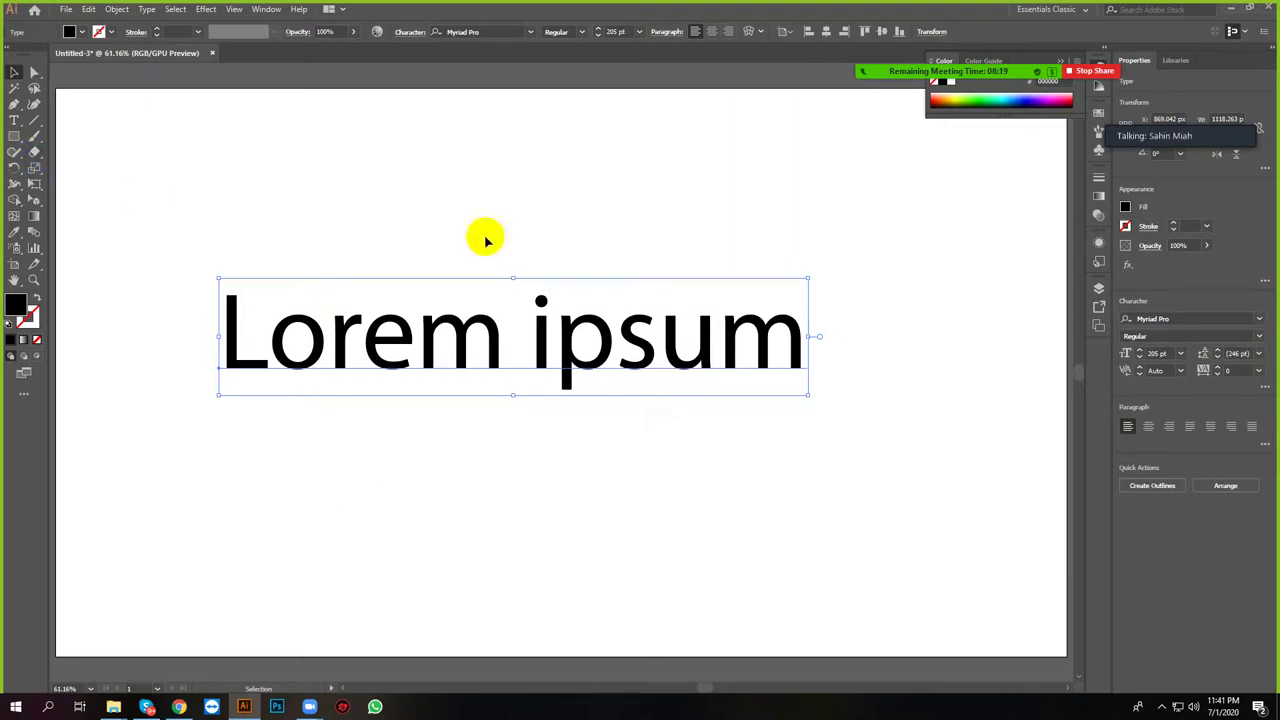
click(179, 707)
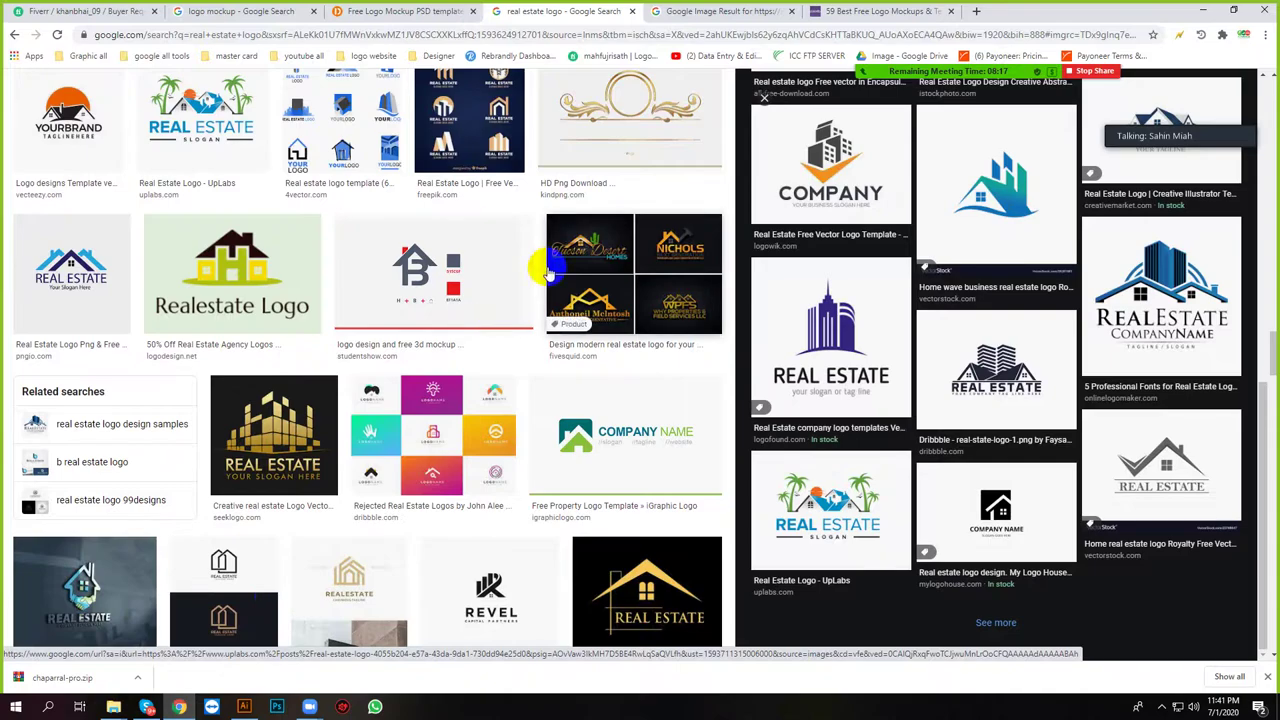
Step: Glance at the Illustrator document, return to Chrome, and close the image preview panel
click(245, 707)
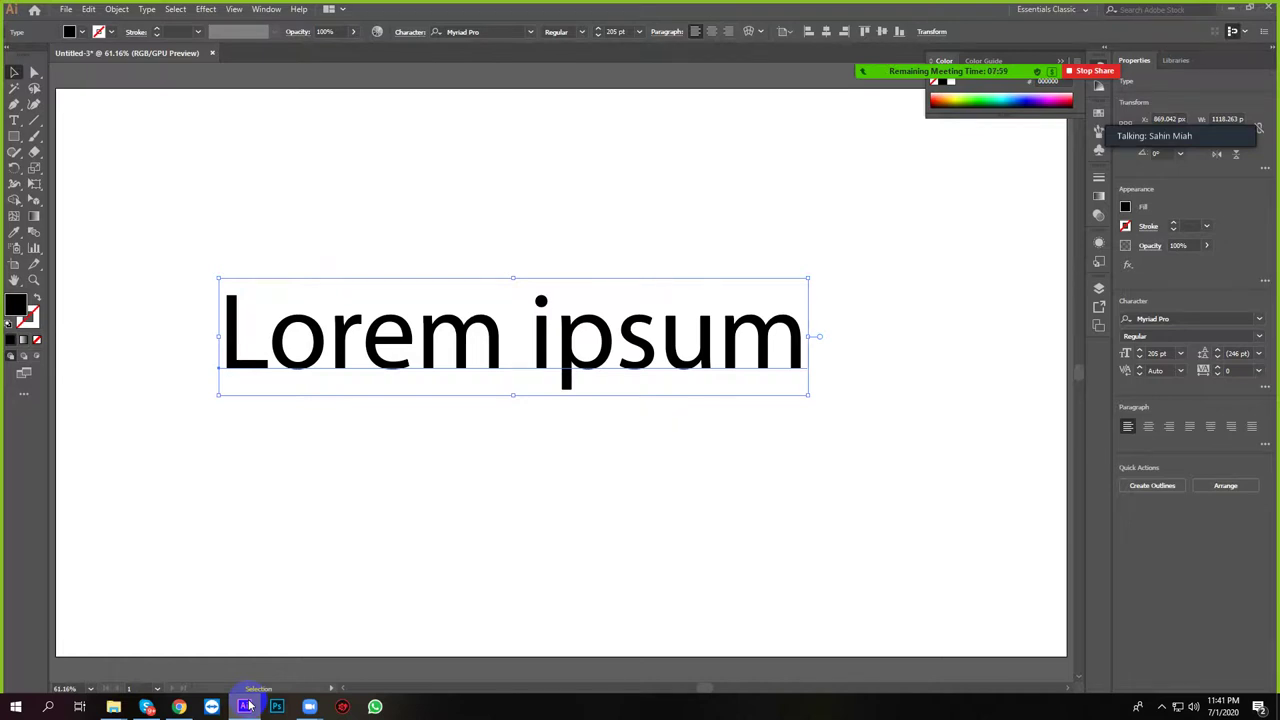
click(180, 708)
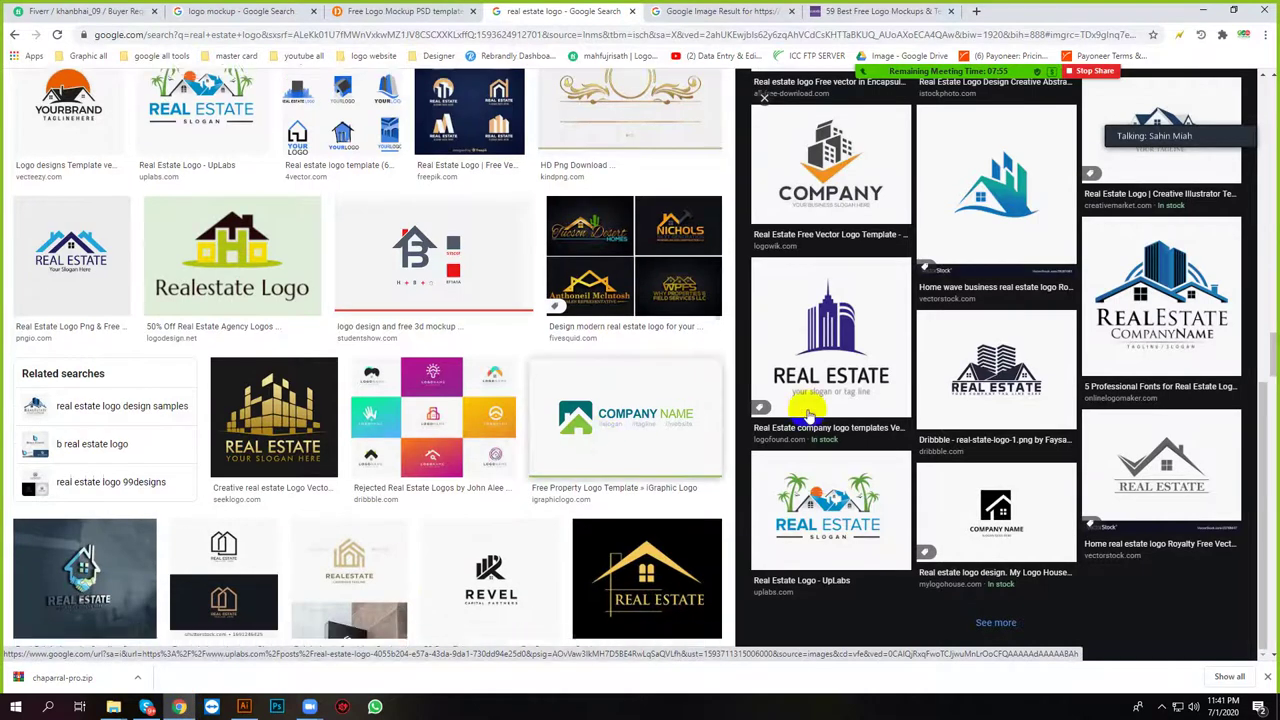
scroll(786, 277, up, 3)
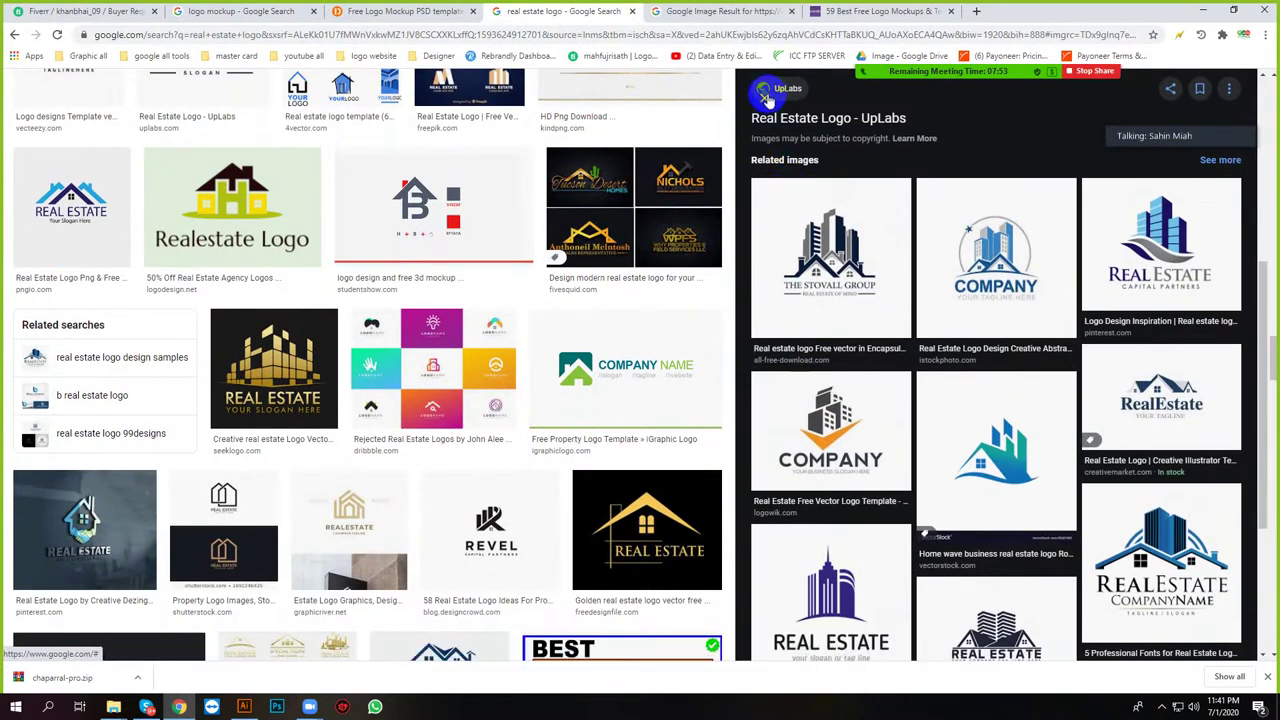
key(Escape)
Step: Scroll down through the full thumbnail grid of real estate logo results
scroll(748, 260, down, 3)
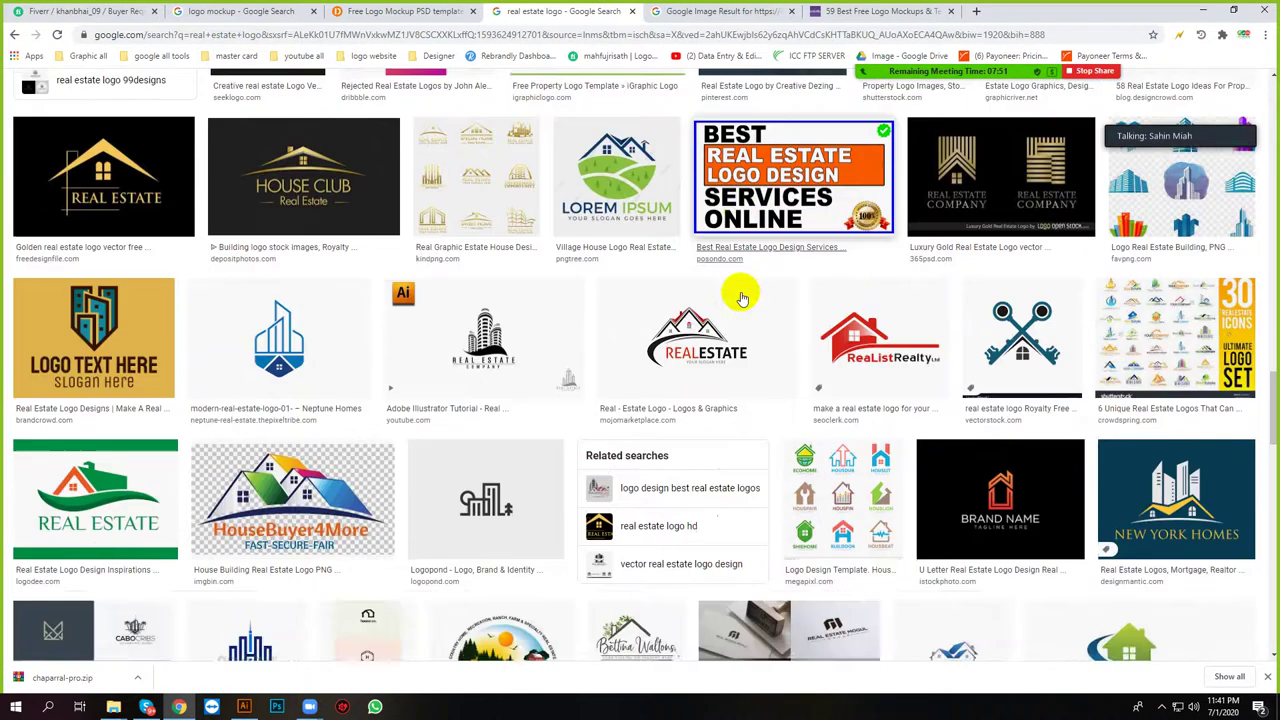
scroll(742, 298, down, 3)
scroll(740, 300, down, 3)
scroll(737, 303, down, 2)
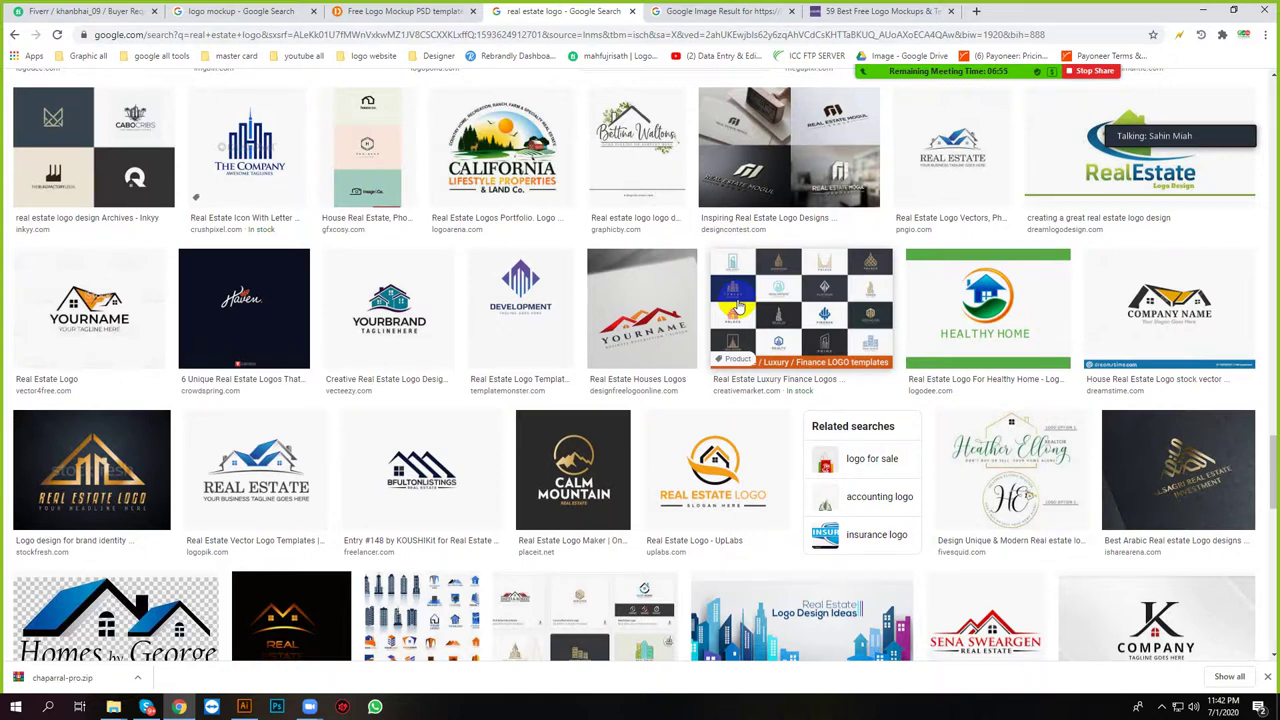
scroll(700, 300, down, 1)
scroll(663, 294, down, 5)
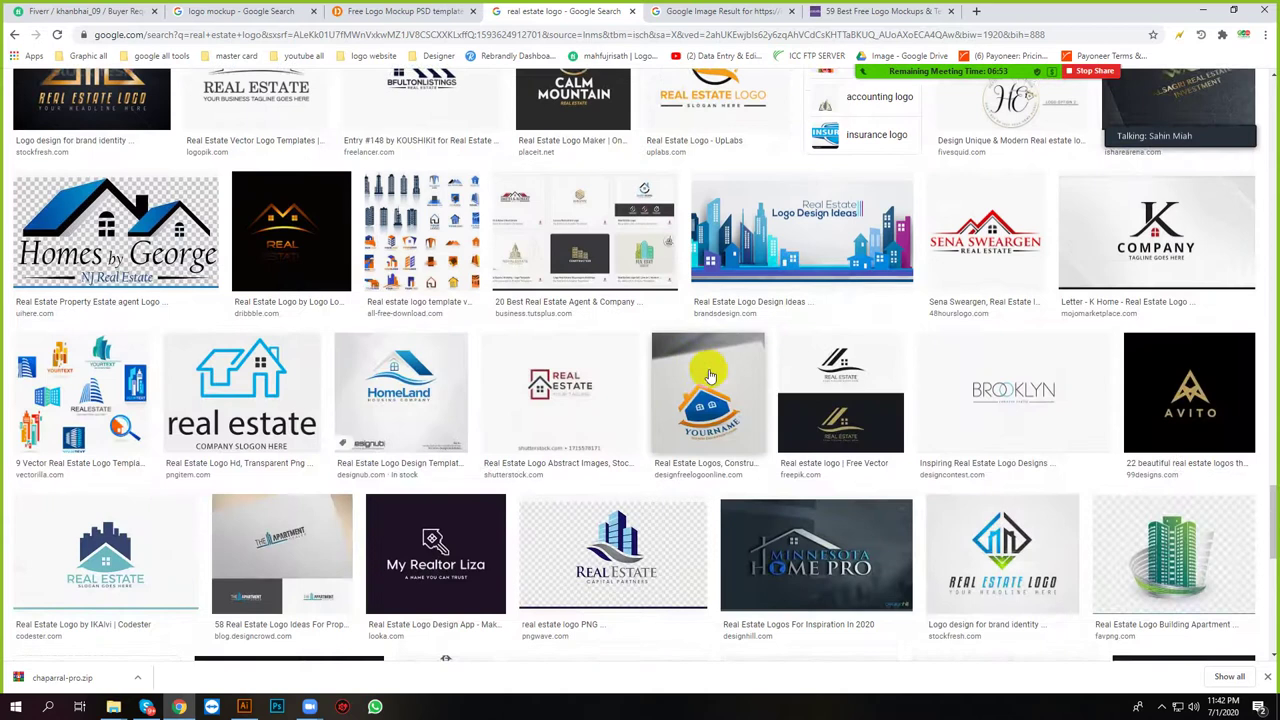
scroll(694, 366, down, 4)
scroll(728, 388, down, 3)
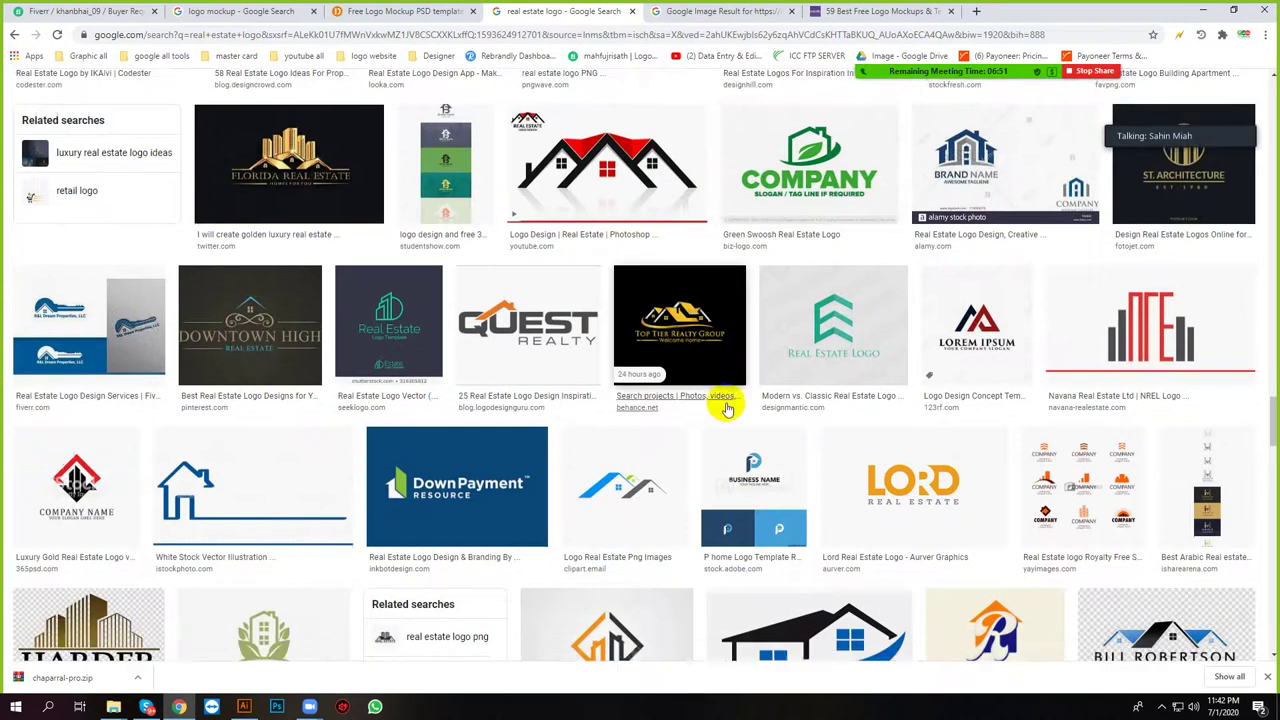
scroll(728, 400, down, 2)
scroll(728, 408, down, 2)
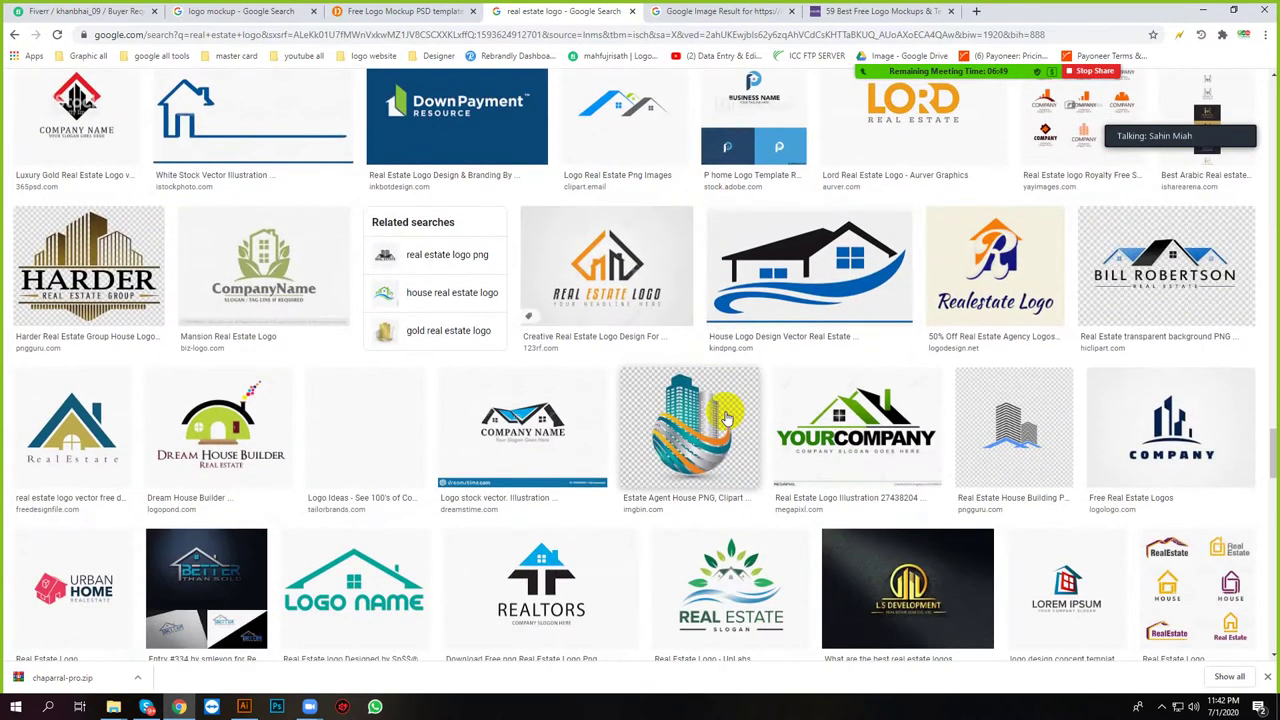
scroll(726, 418, down, 1)
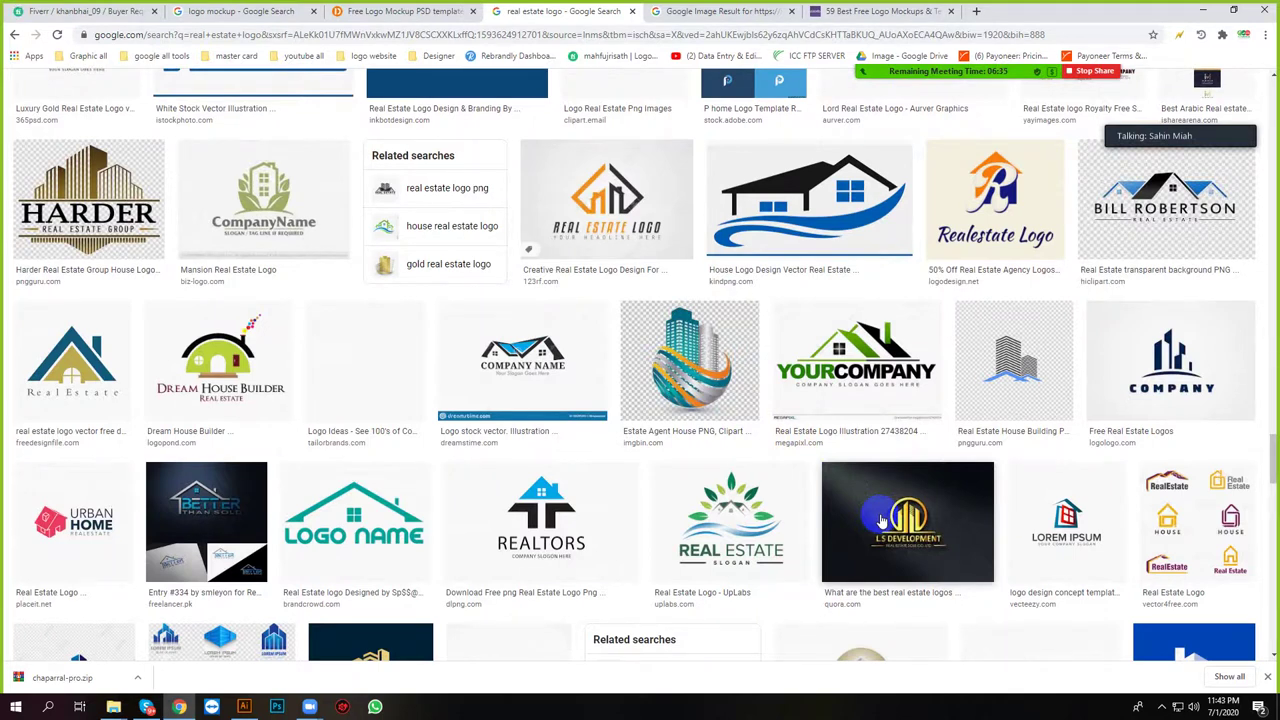
Step: Open the REALTORS house logo in the preview and copy the image
scroll(600, 500, down, 1)
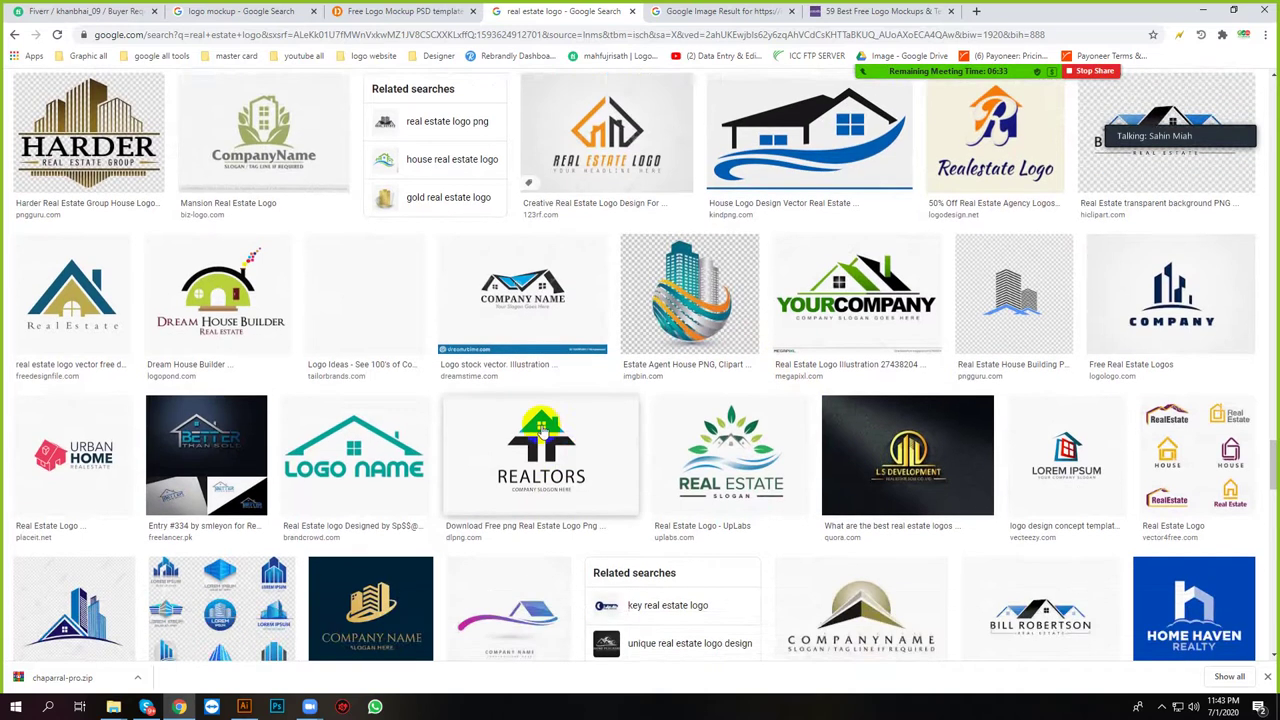
click(545, 450)
scroll(866, 491, up, 3)
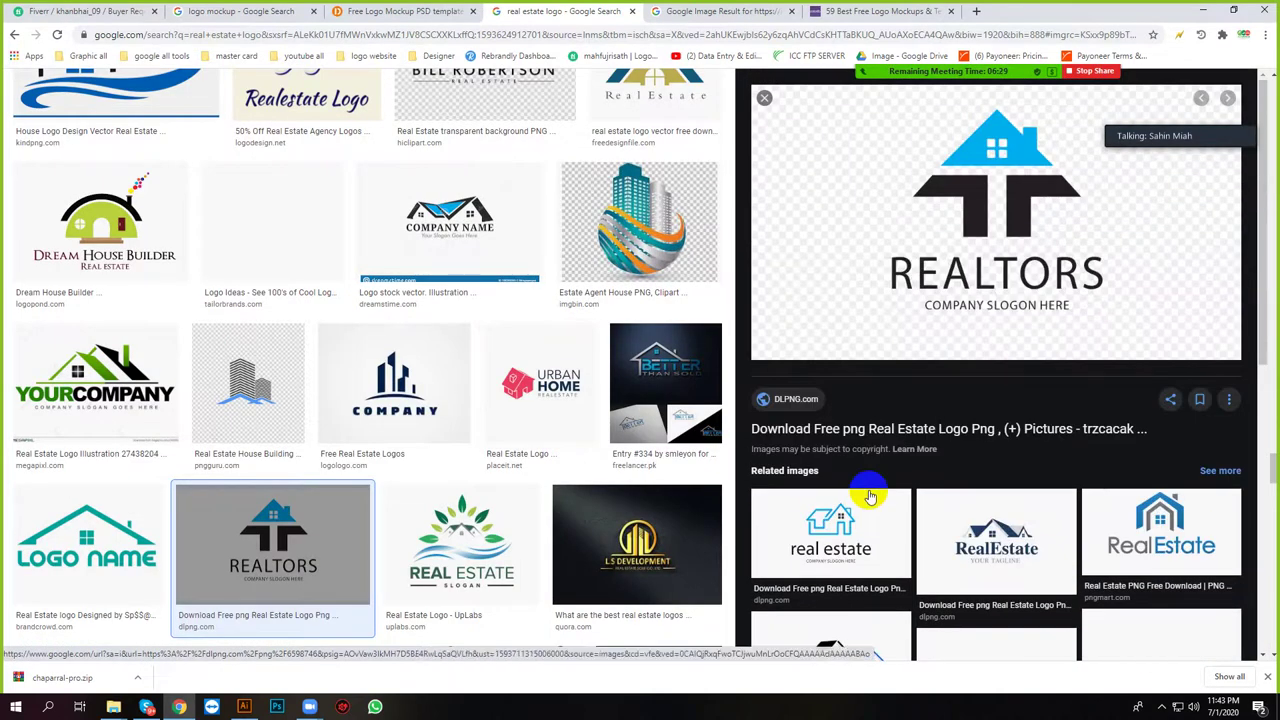
right_click(957, 175)
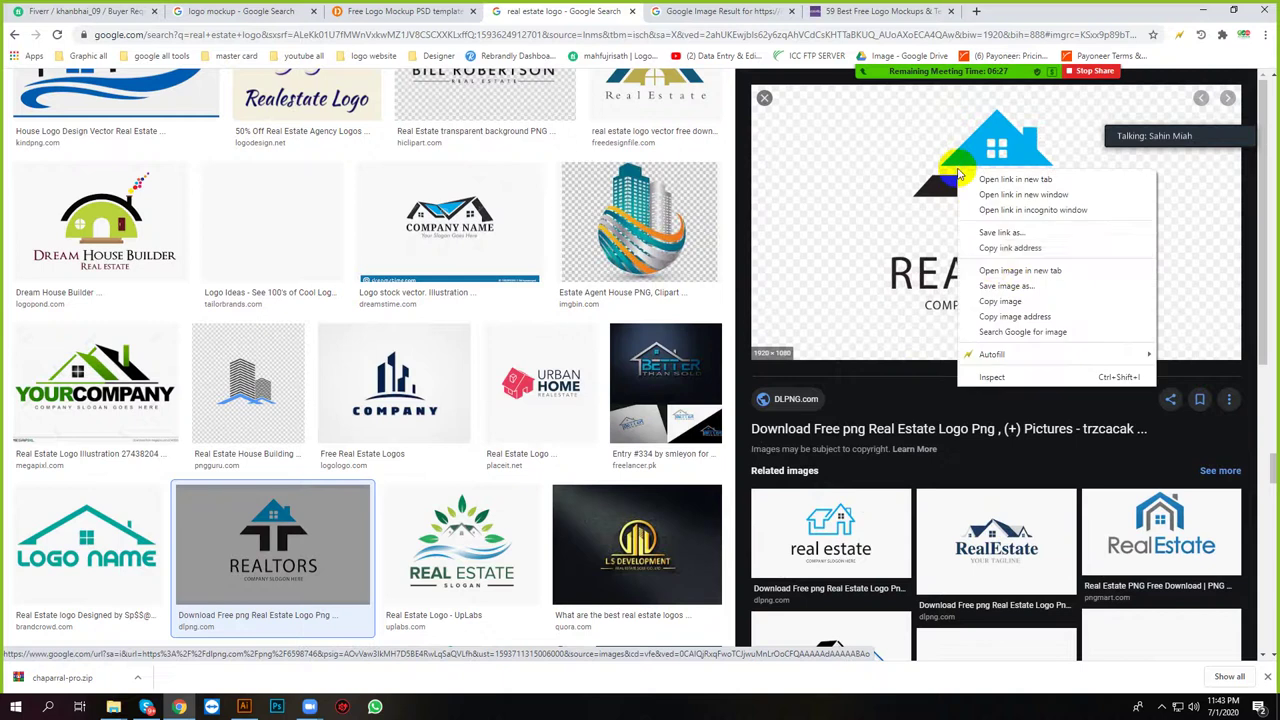
click(1005, 302)
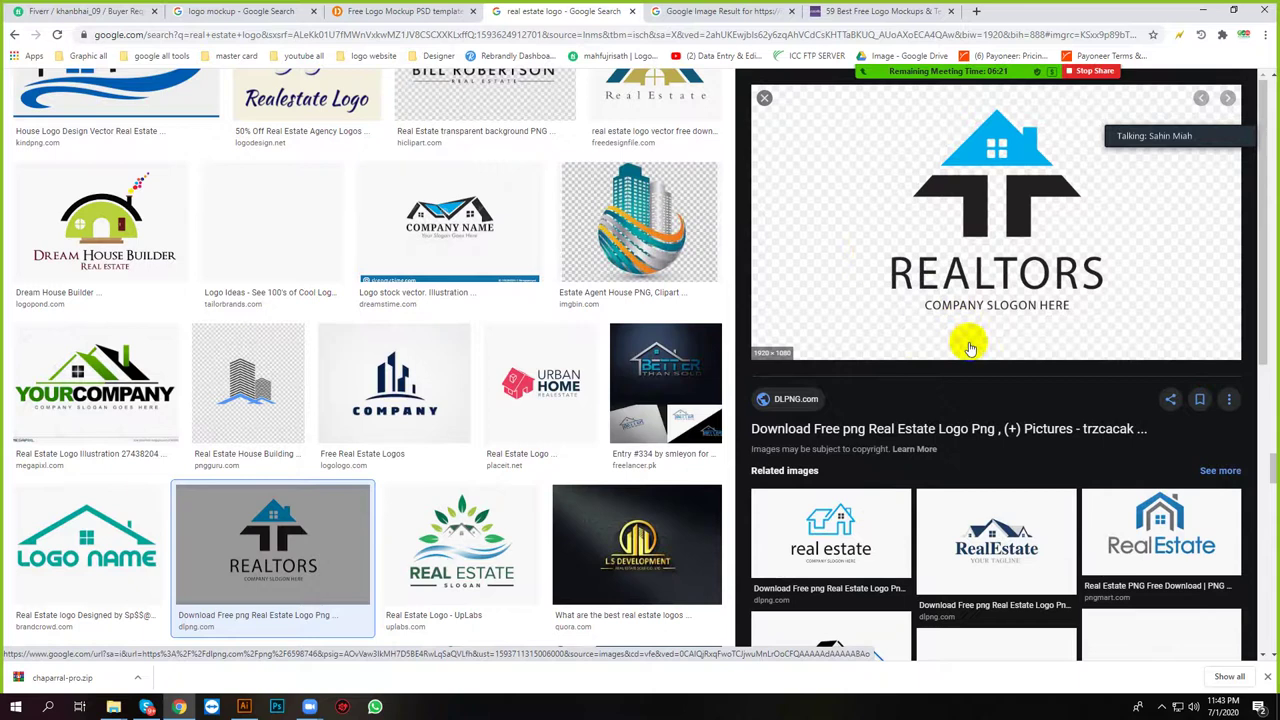
scroll(968, 350, up, 2)
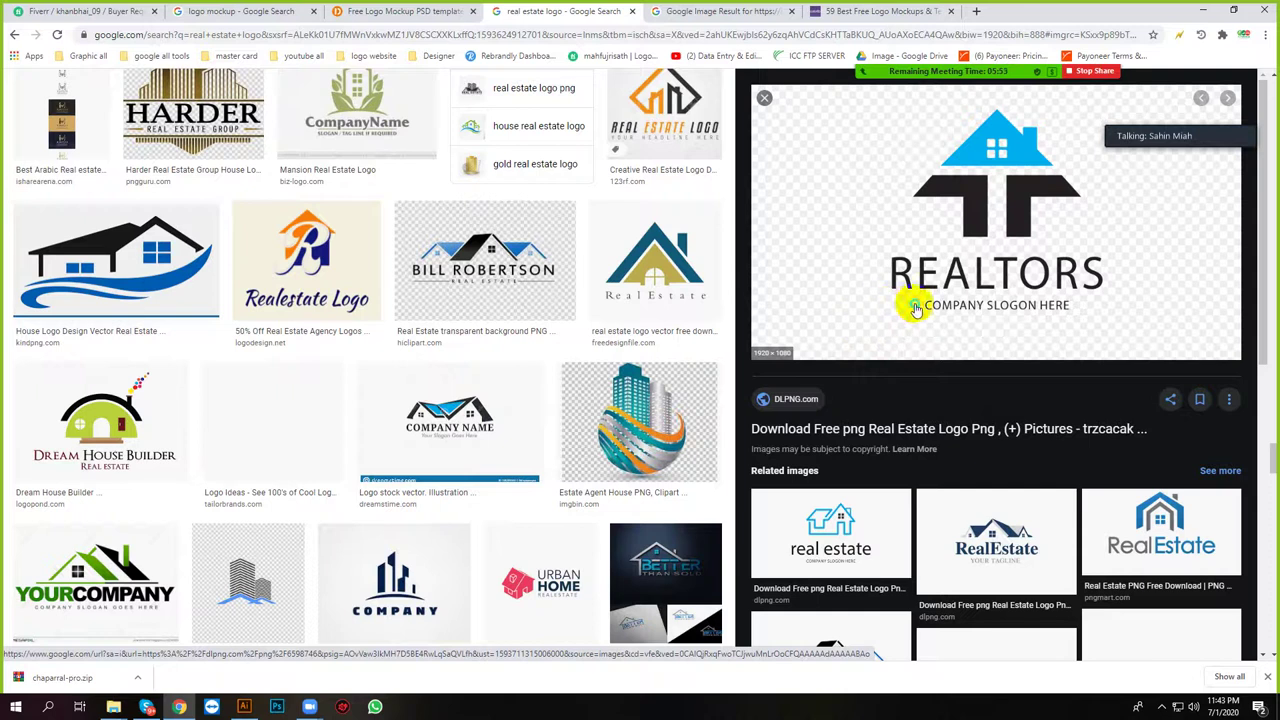
Step: Copy the REALTORS preview image again after closing an accidentally opened tab
right_click(1076, 312)
click(1046, 320)
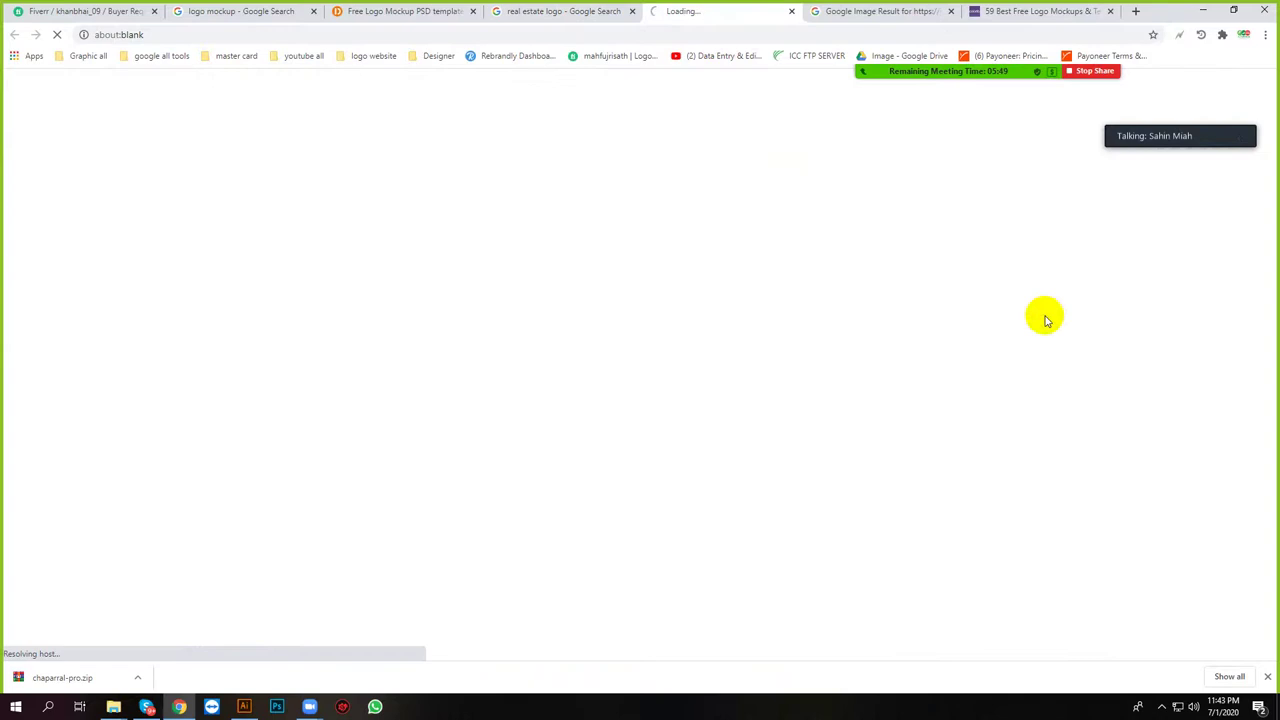
click(791, 11)
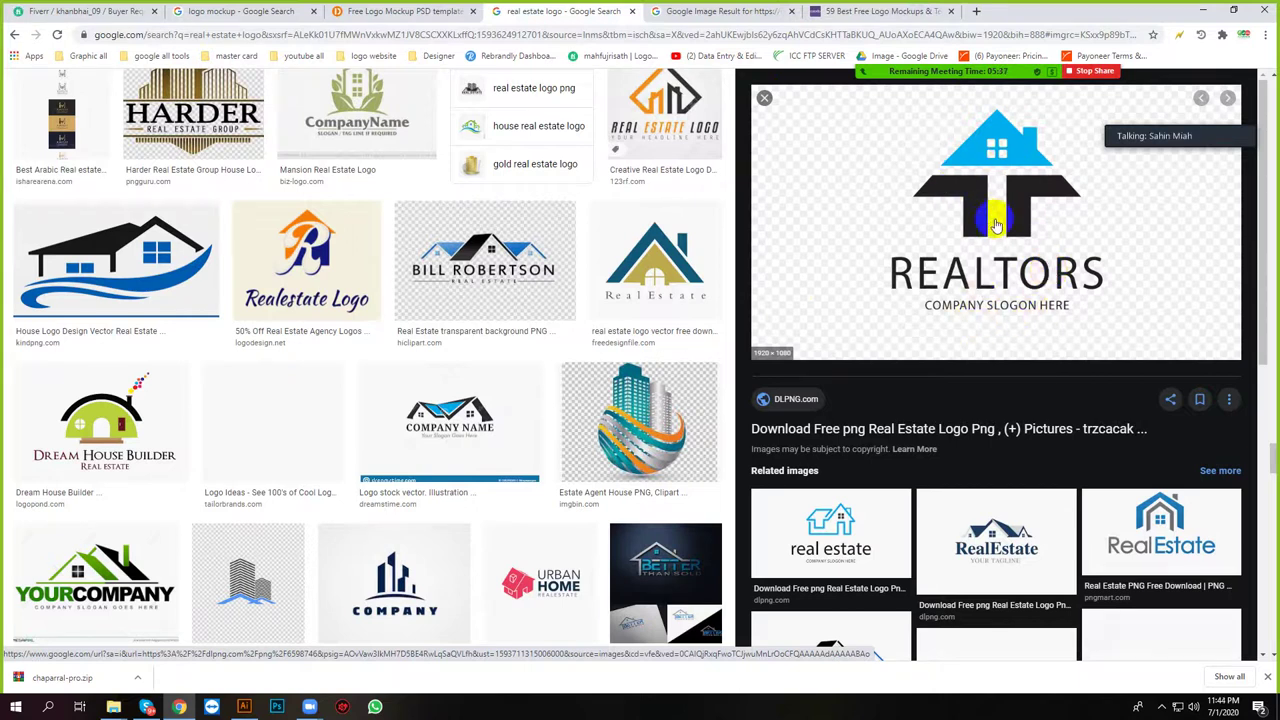
scroll(998, 285, down, 2)
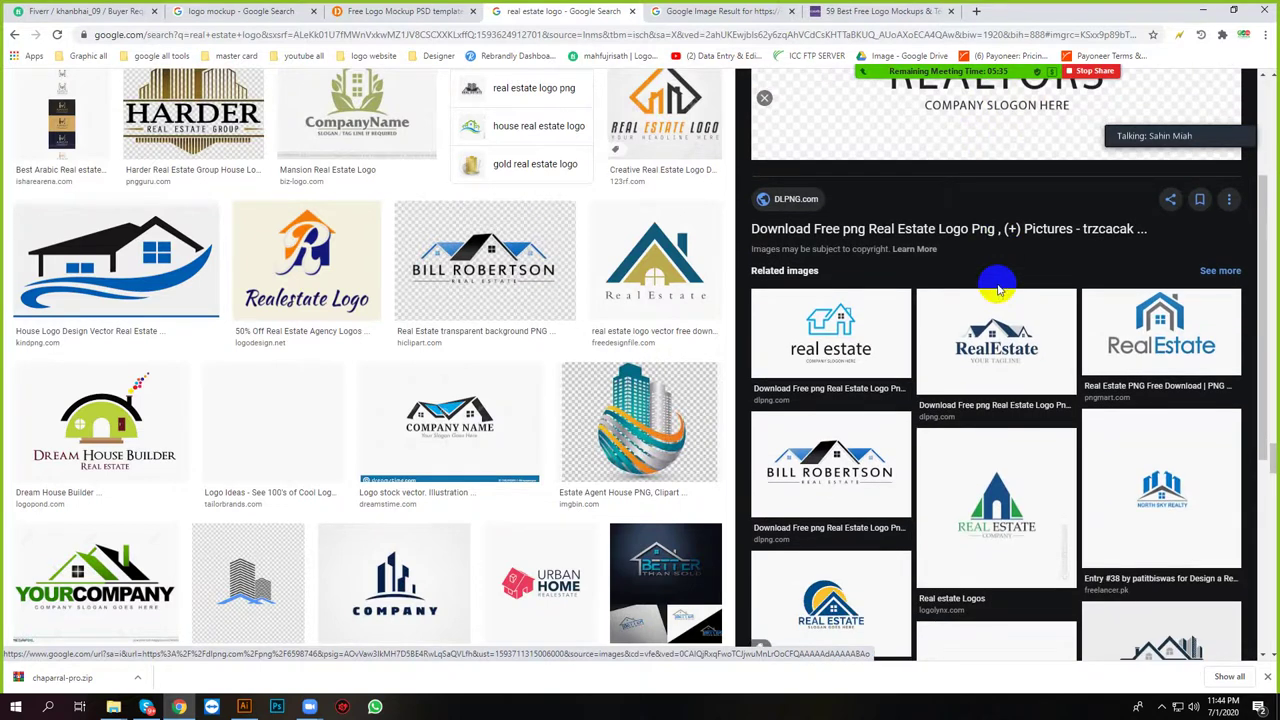
scroll(1005, 150, up, 2)
right_click(980, 222)
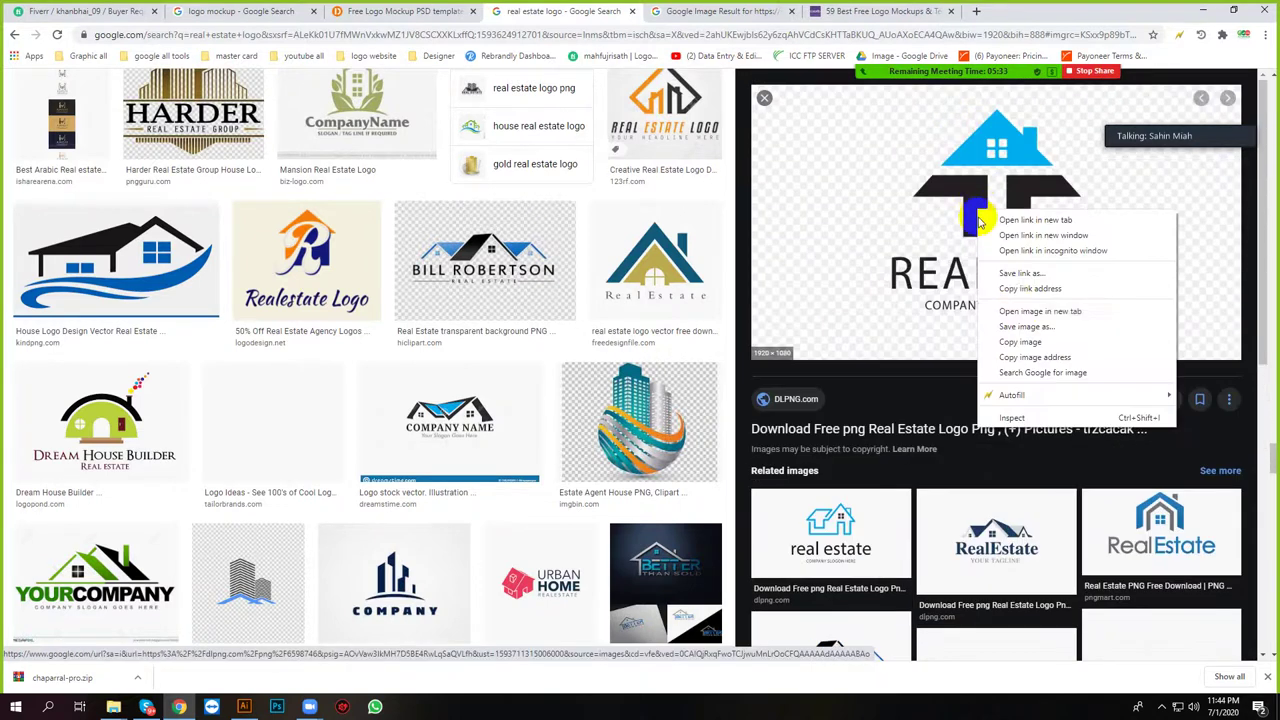
click(1020, 341)
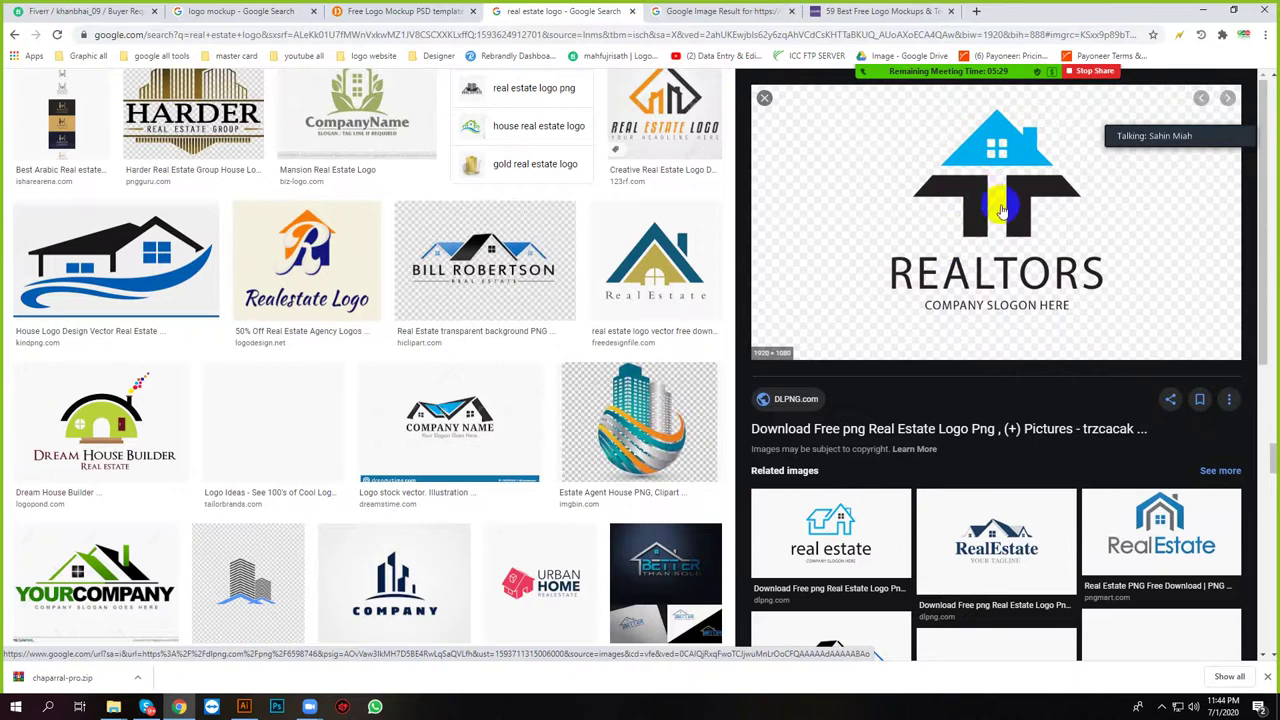
scroll(1000, 210, up, 1)
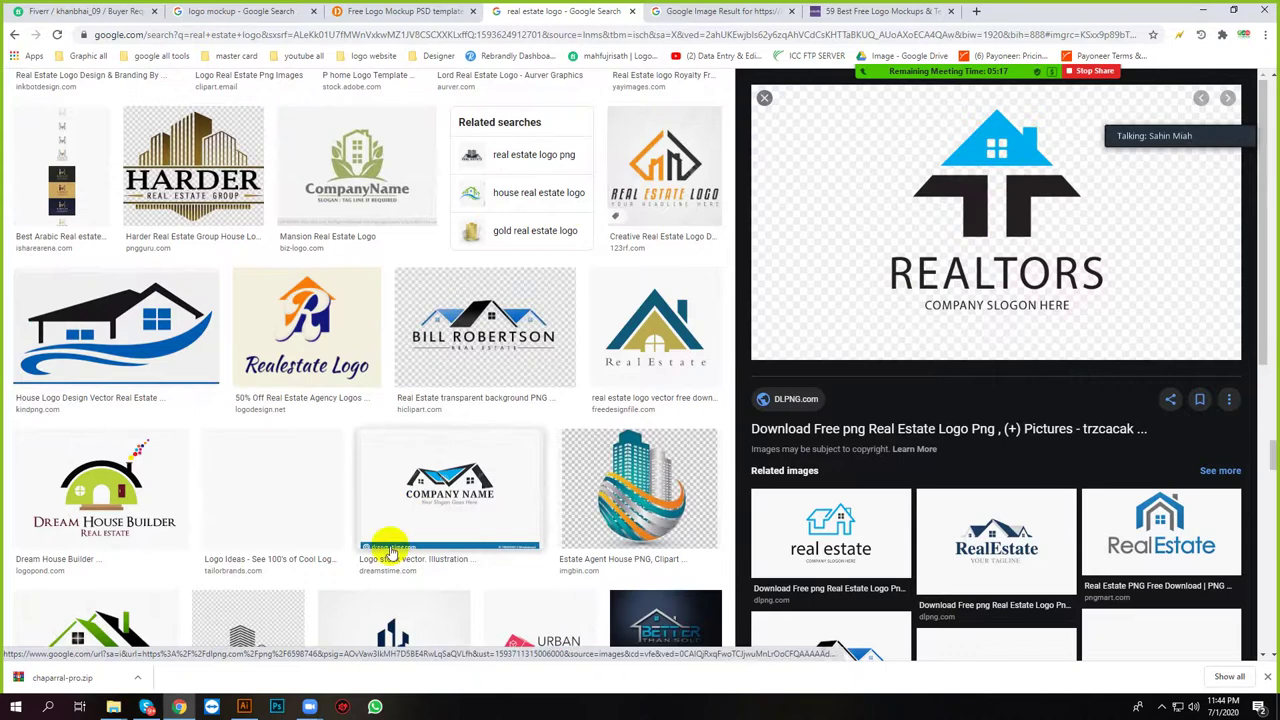
Step: Move the Lorem ipsum text lower on the artboard and paste the REALTORS logo
click(244, 708)
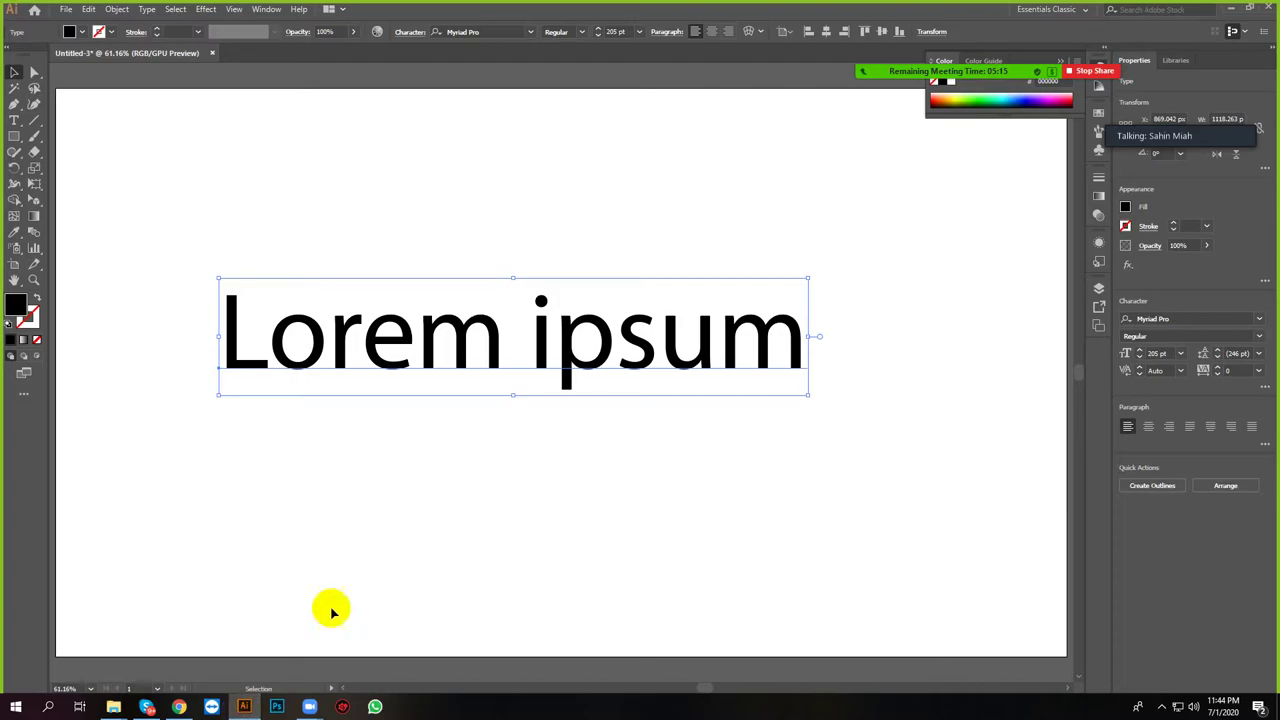
drag(537, 346, 541, 494)
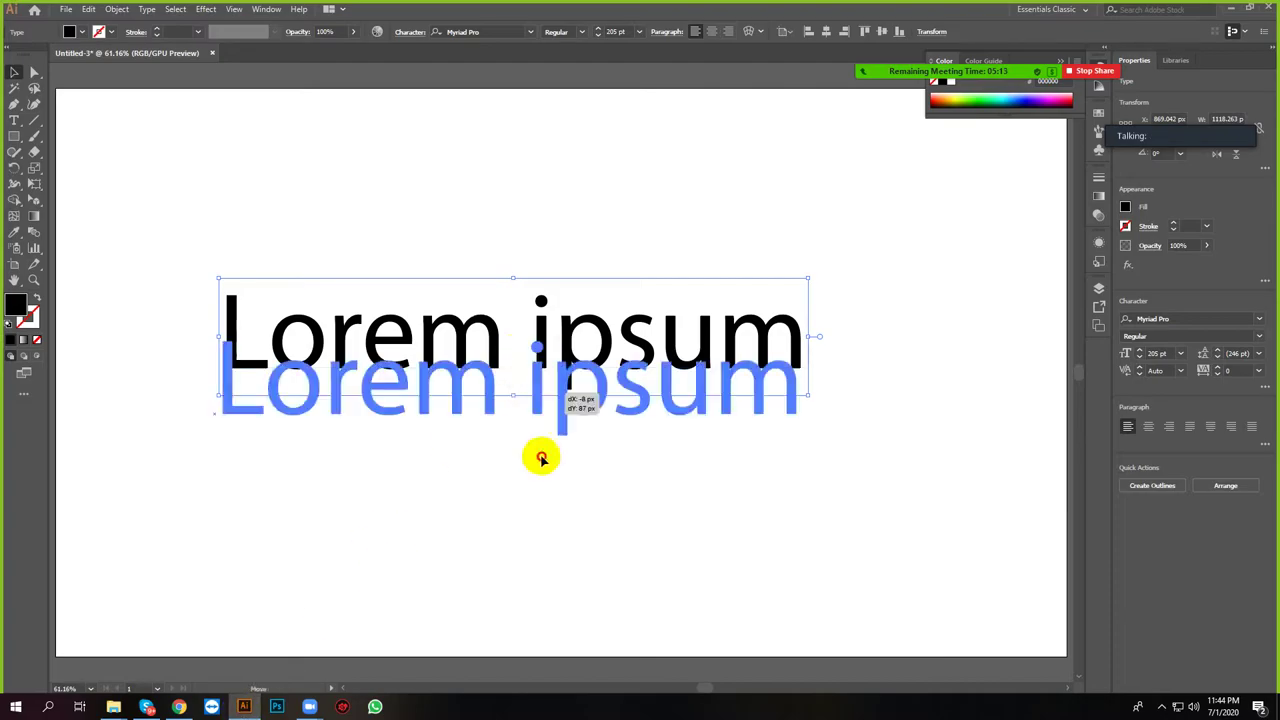
click(420, 188)
key(ctrl+v)
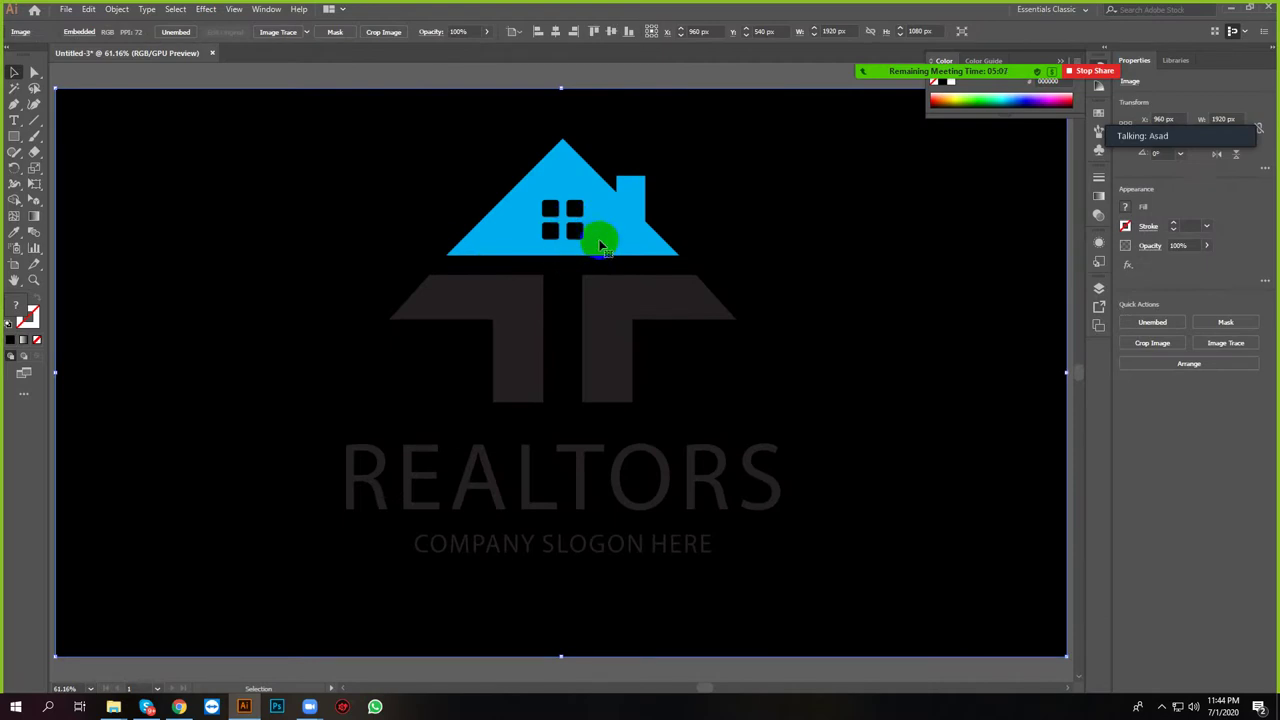
Step: Try the Black and White Logo trace and the Image Trace panel, then undo, leaving no logo
click(1224, 346)
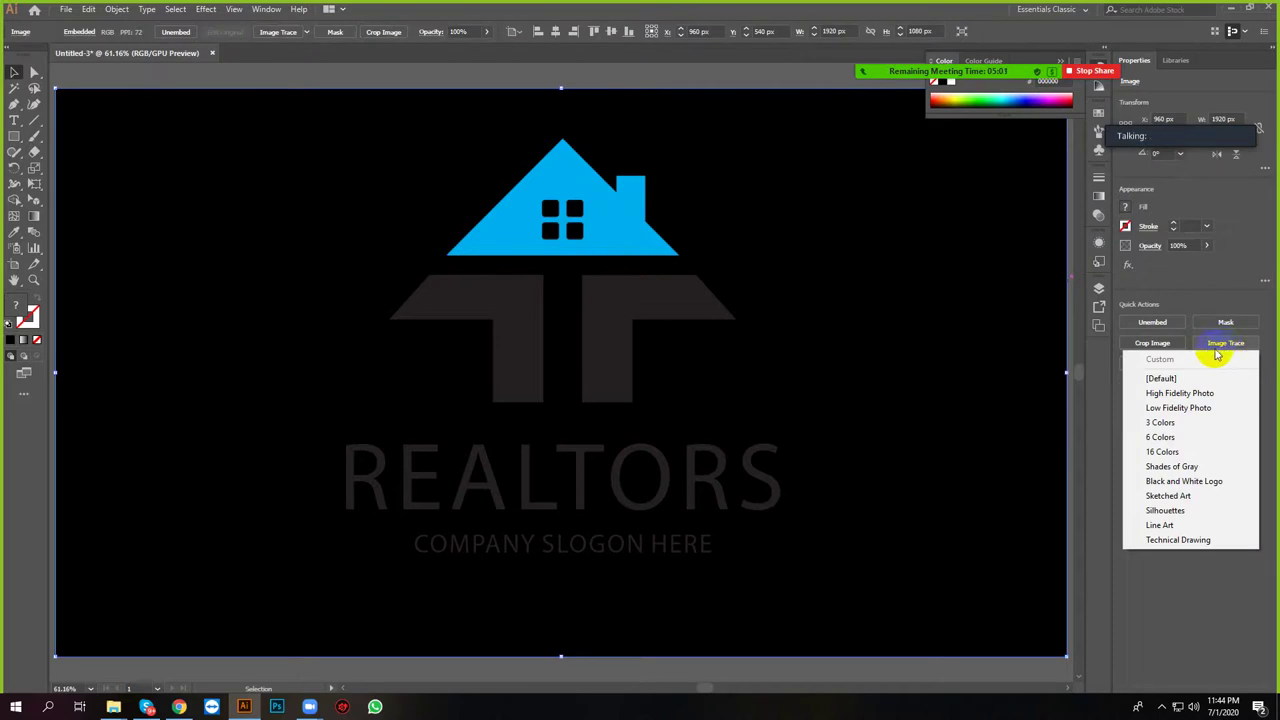
click(1216, 482)
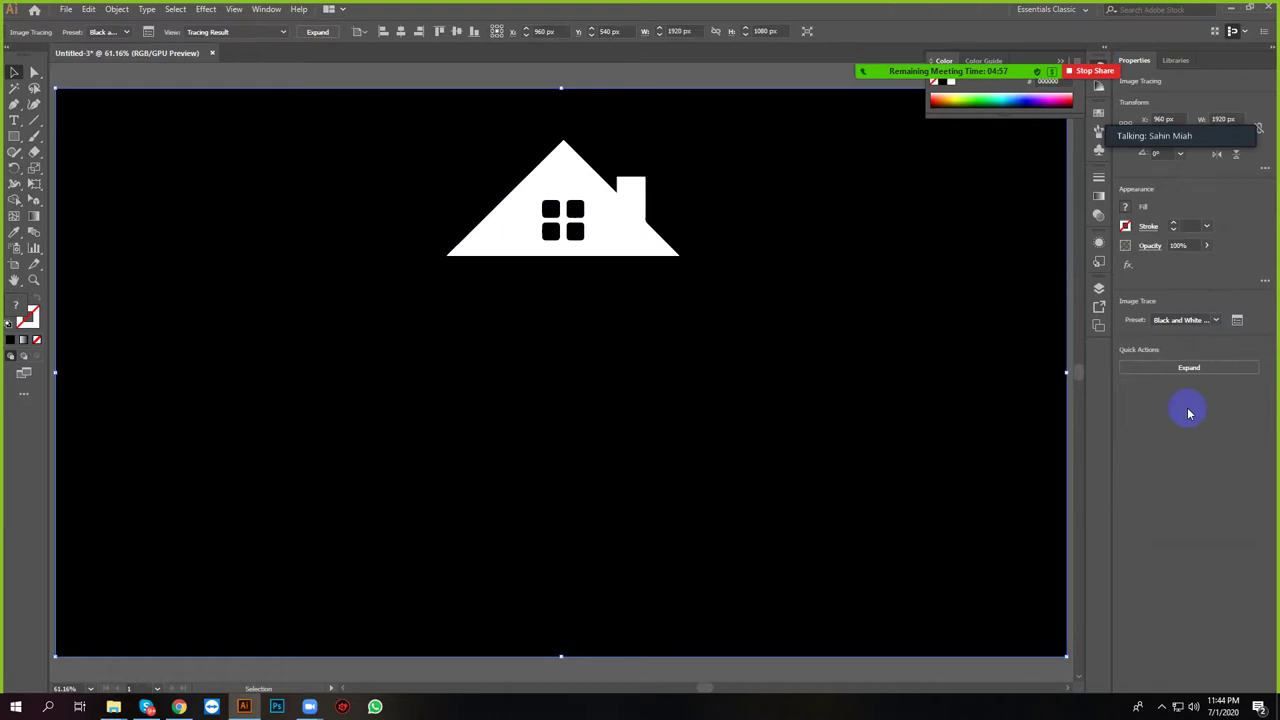
key(ctrl+z)
click(266, 9)
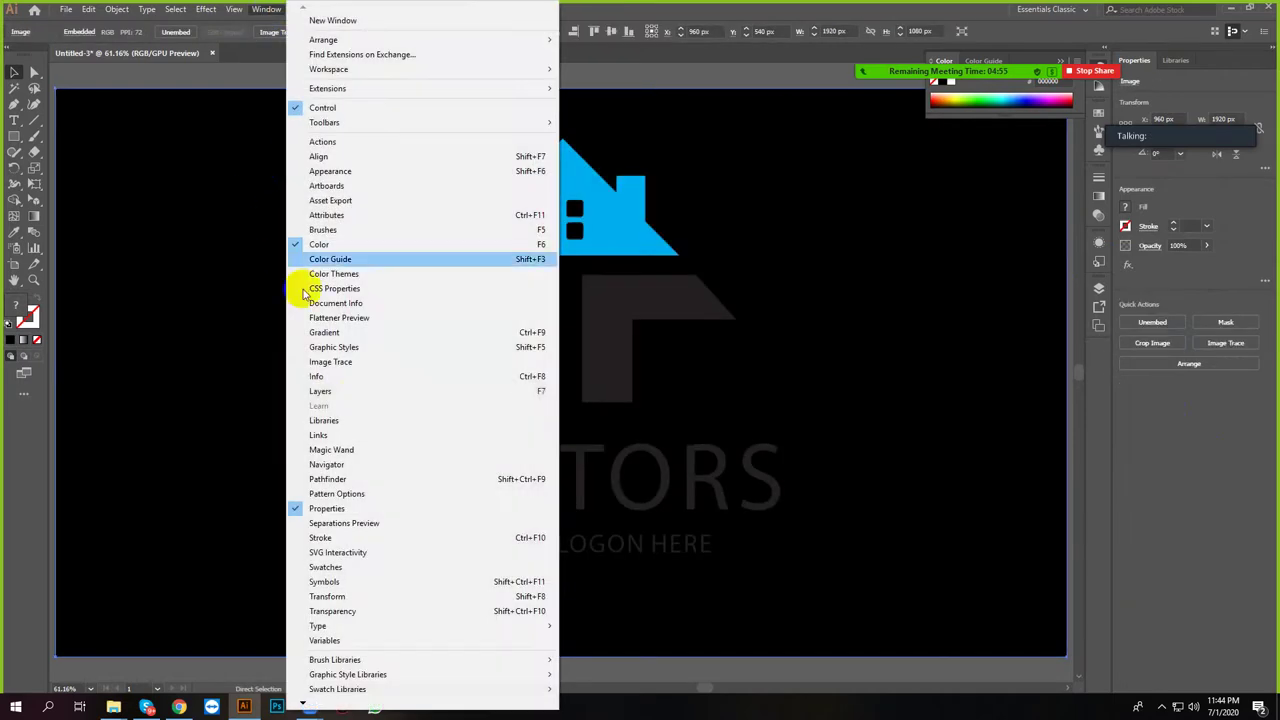
click(357, 362)
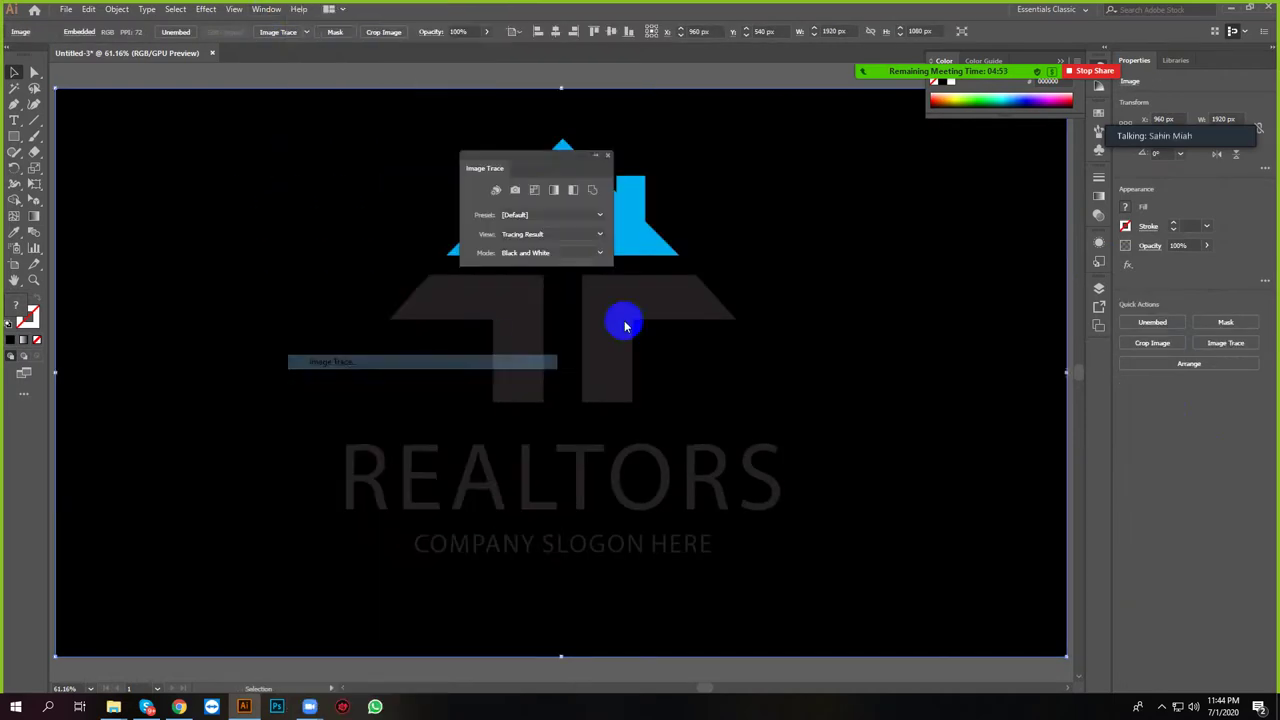
drag(547, 160, 838, 154)
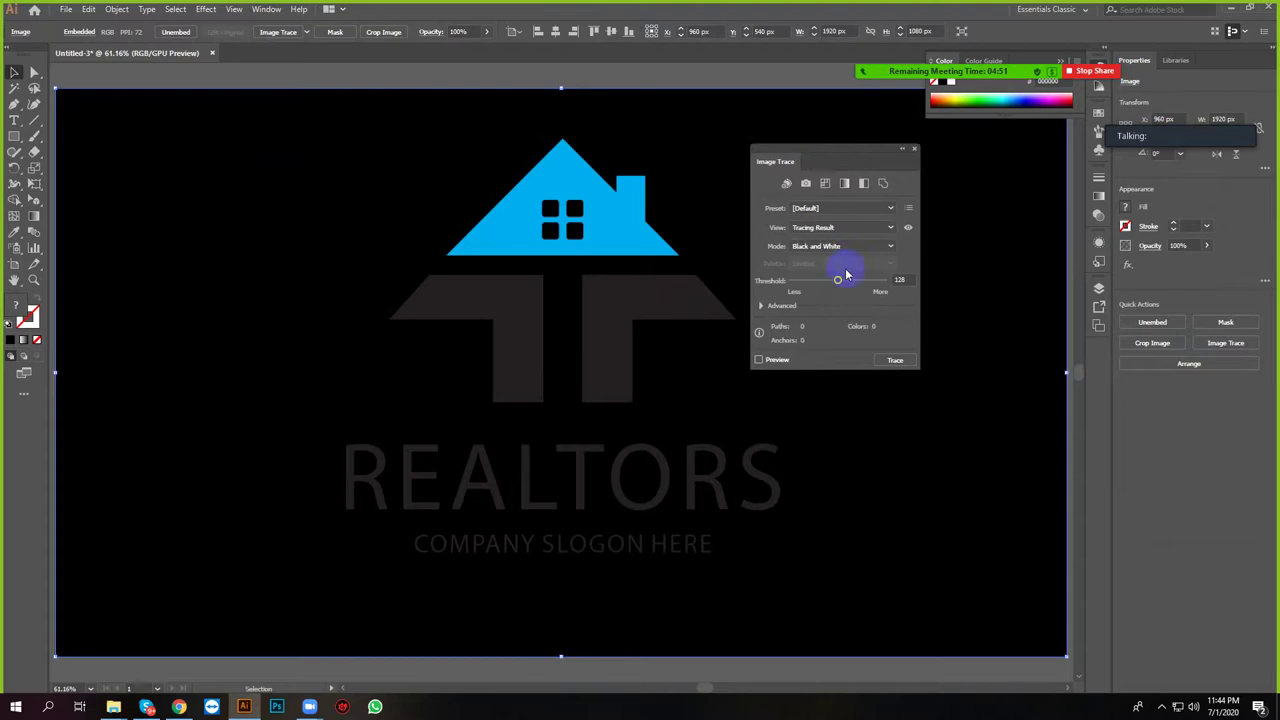
click(761, 307)
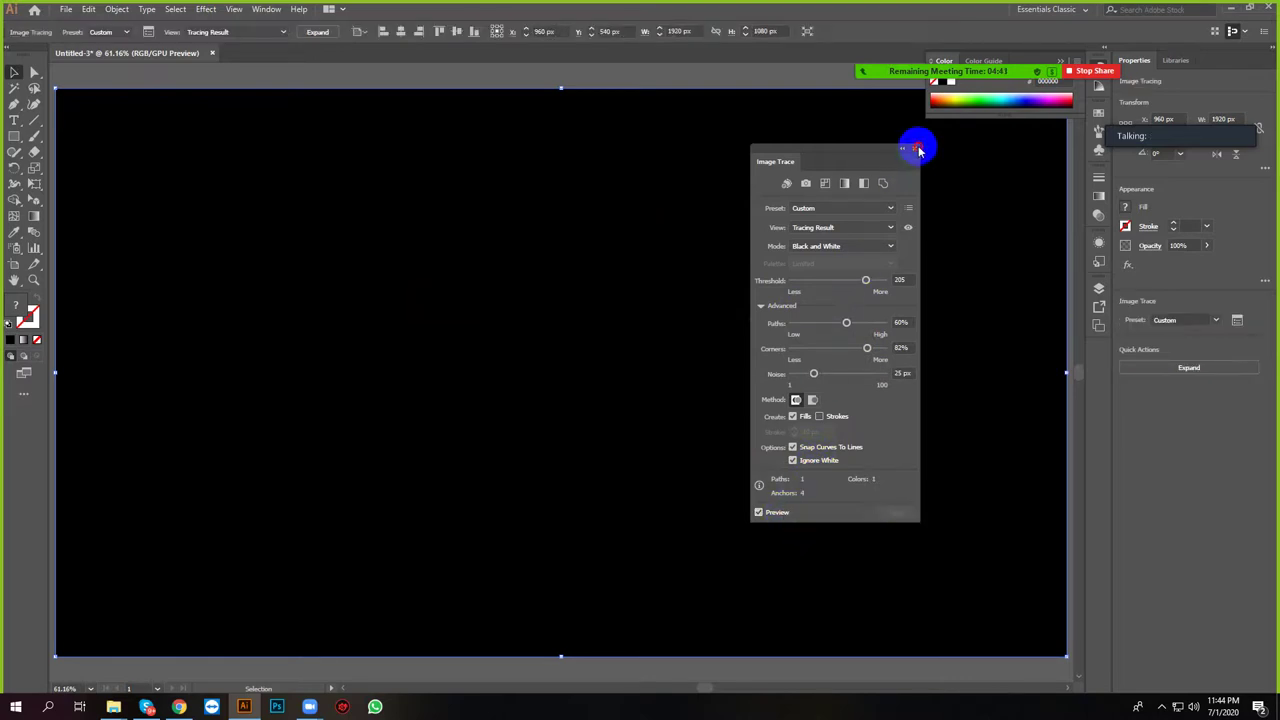
click(917, 148)
key(ctrl+z)
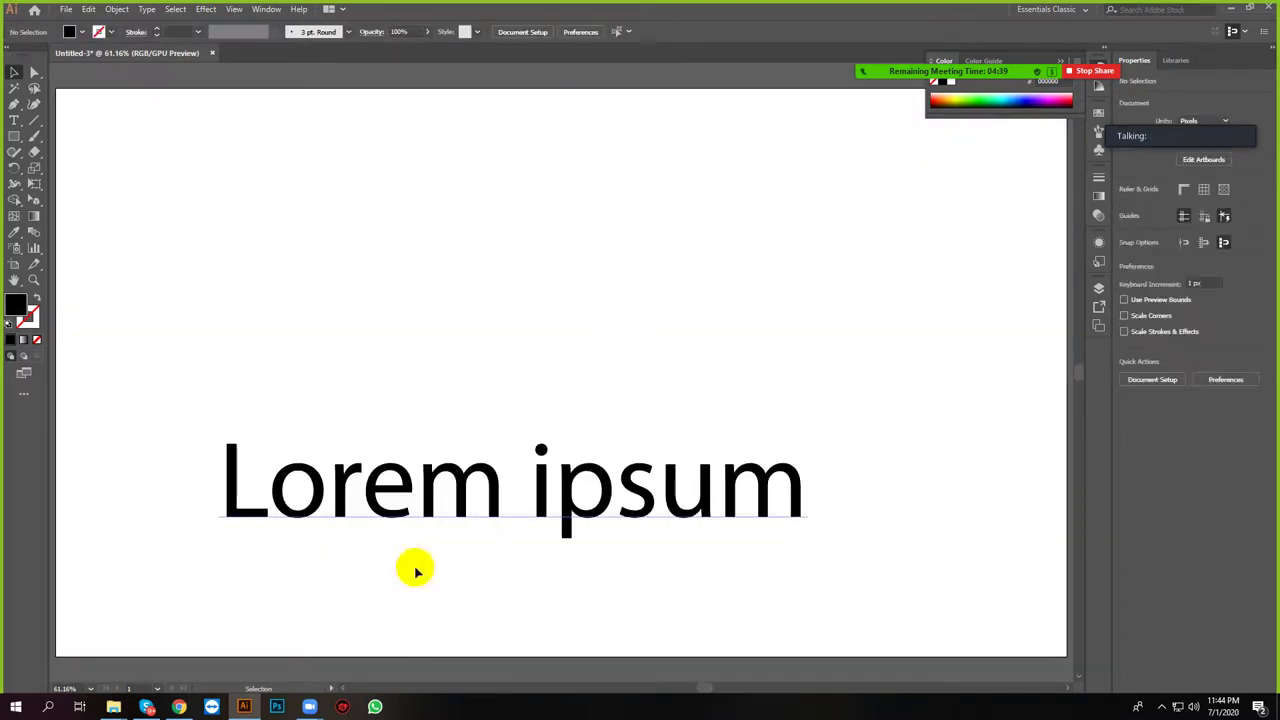
Step: Save the REALTORS preview image to the Desktop as 6598746_preview.png
click(178, 708)
right_click(801, 268)
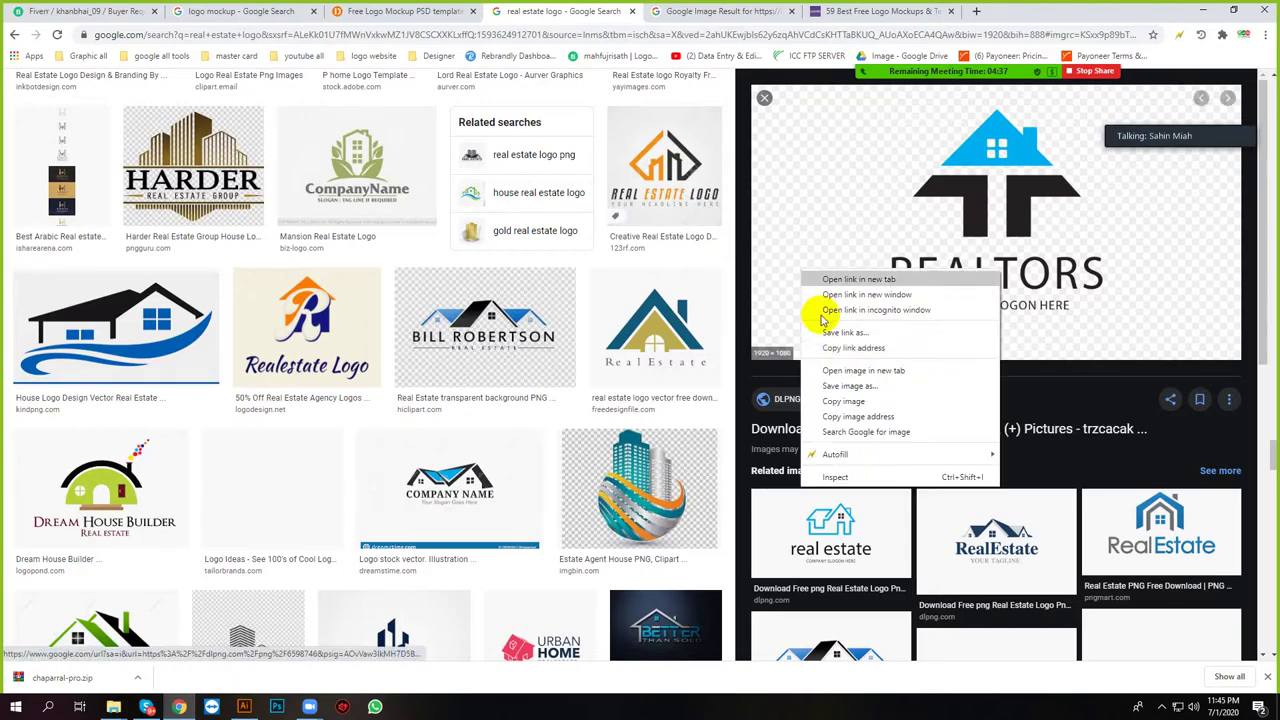
click(840, 395)
click(249, 259)
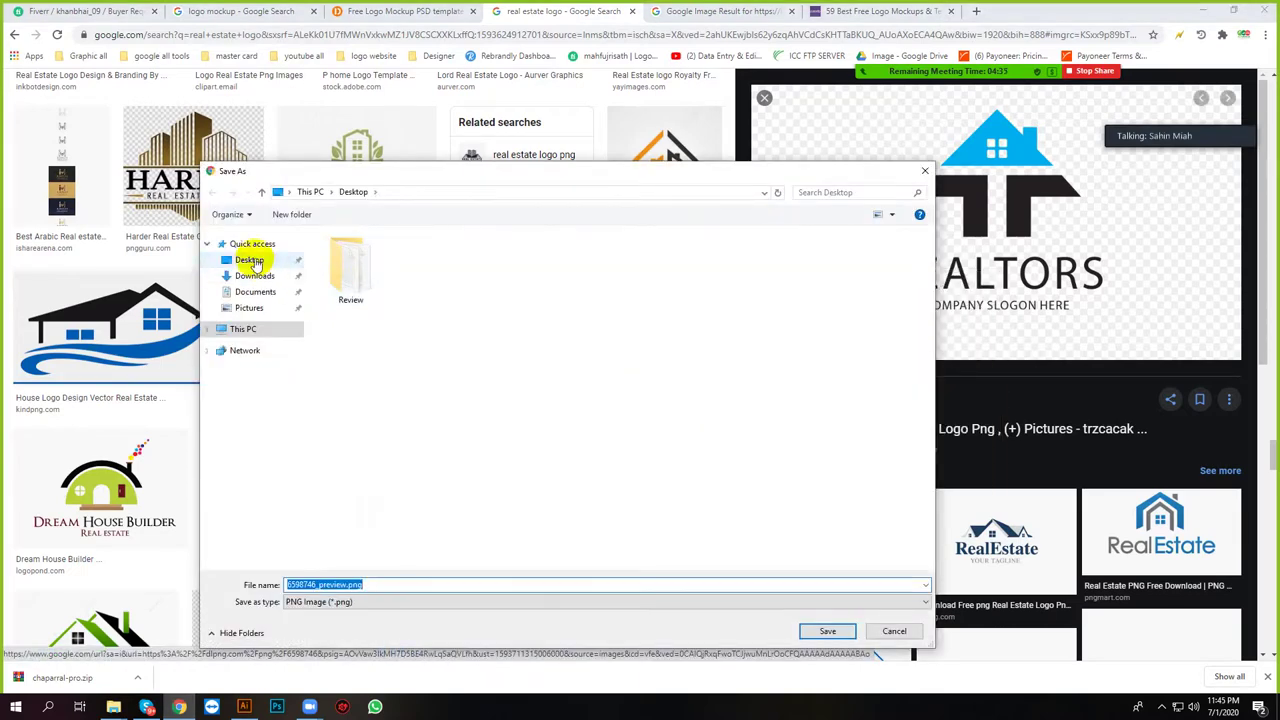
click(855, 632)
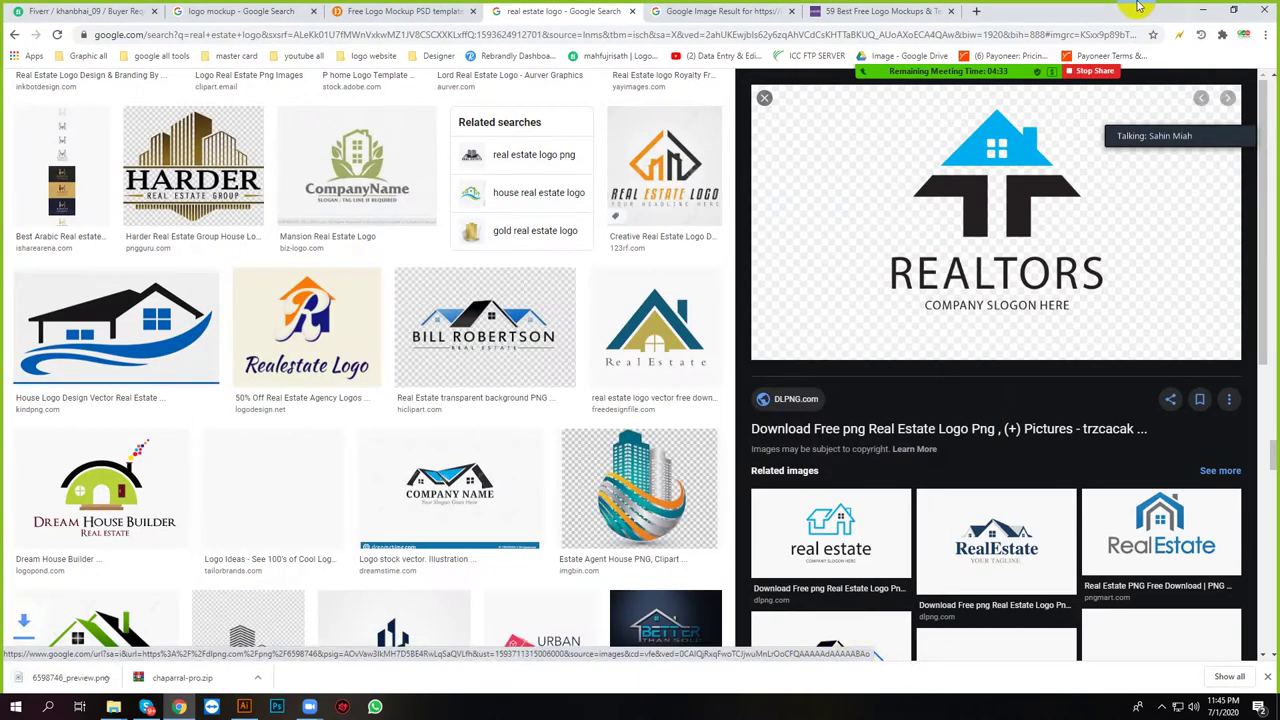
Step: Minimize the browser, Illustrator, Skype and folder windows, then drag the saved logo file toward Illustrator
click(1210, 8)
click(1229, 10)
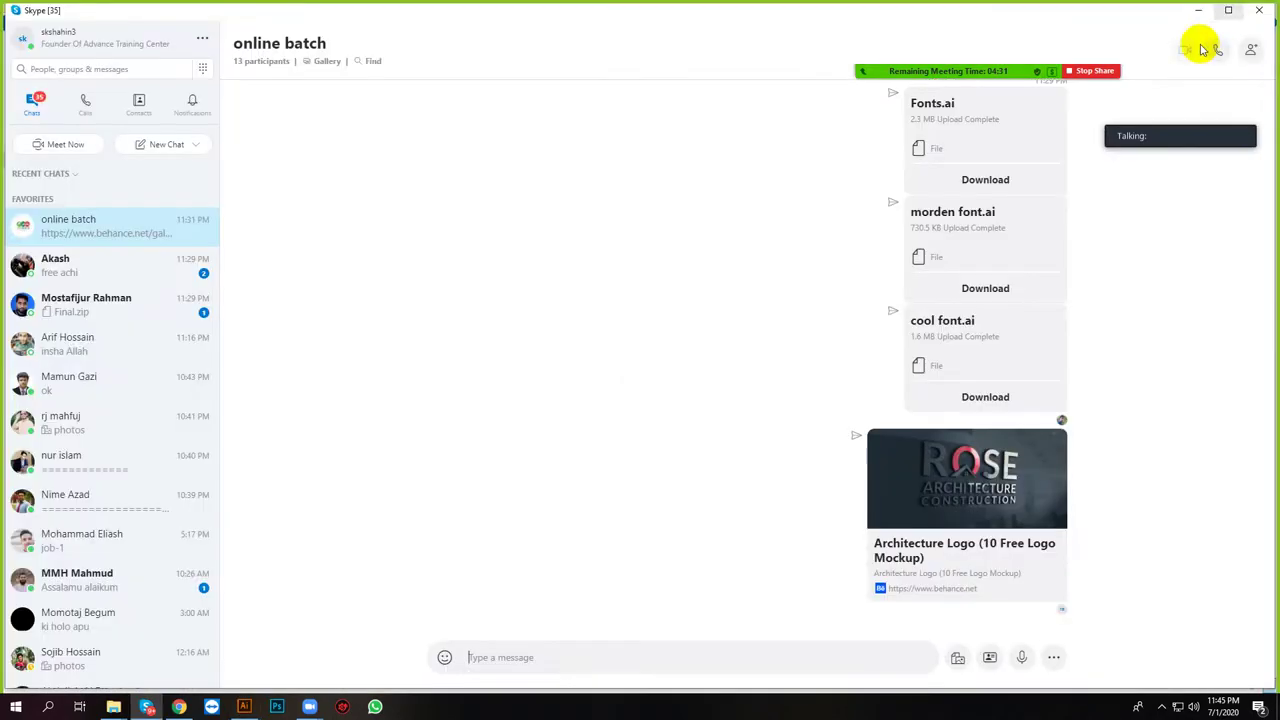
click(1205, 11)
click(1201, 8)
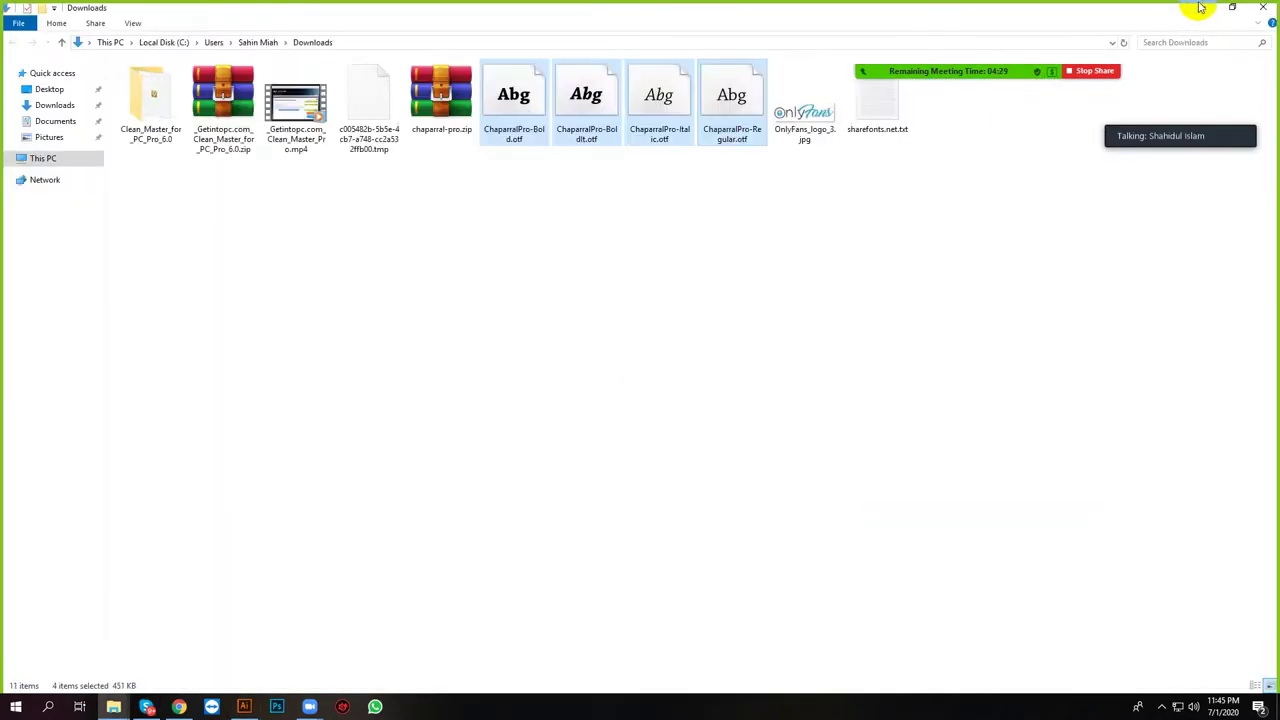
click(1207, 8)
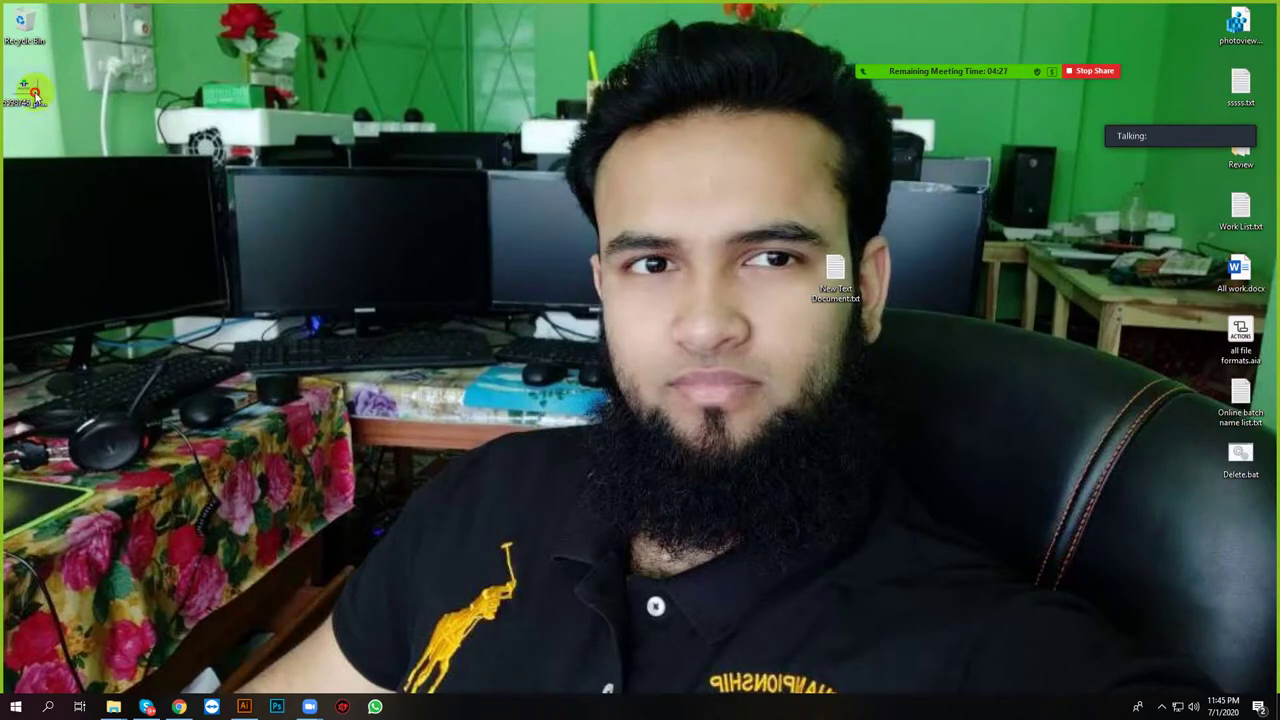
mouse_move(24, 95)
mouse_down()
mouse_move(213, 610)
mouse_move(382, 514)
mouse_up()
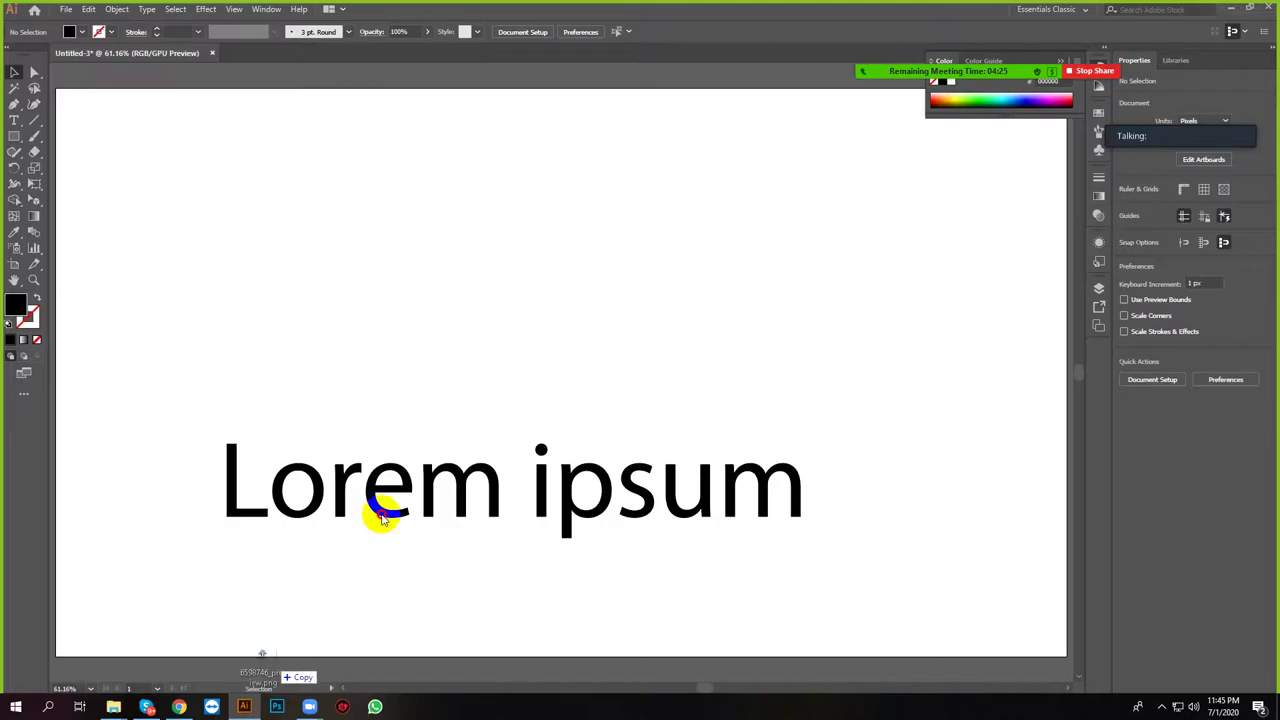
Step: Place and shrink the REALTORS logo, trace it ignoring white, and expand it to vector paths
drag(487, 298, 490, 300)
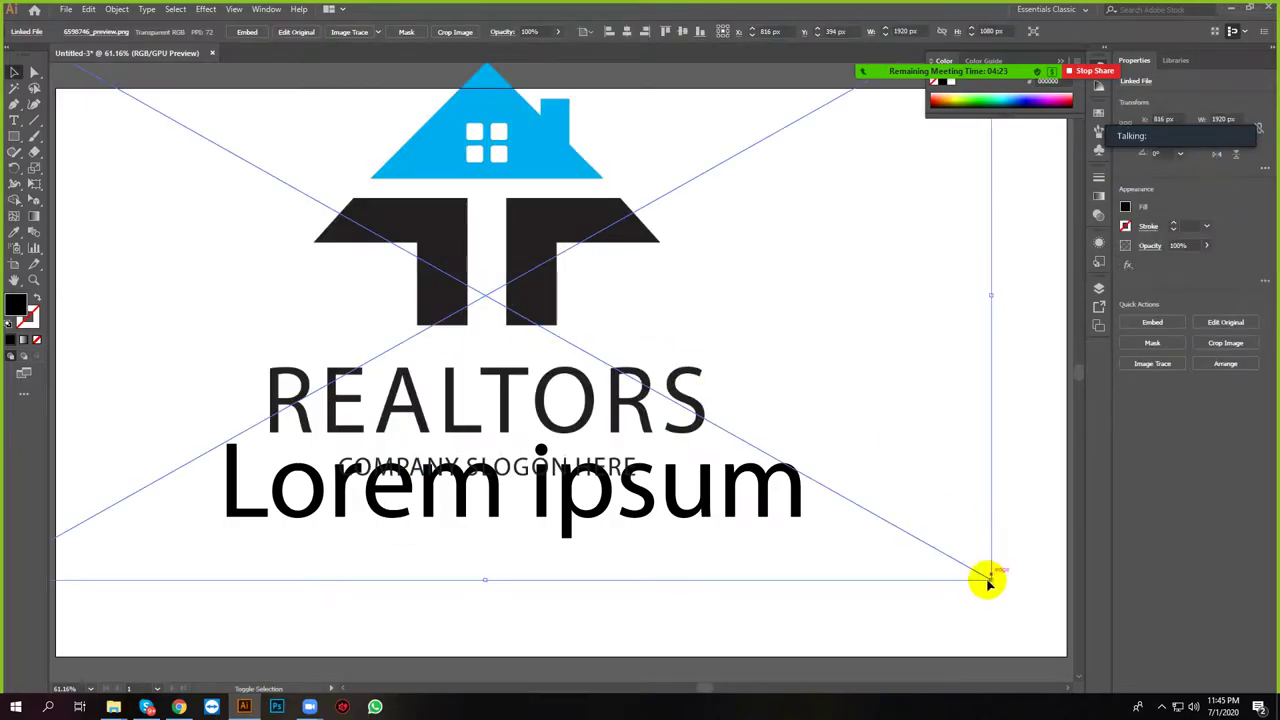
drag(993, 577, 857, 527)
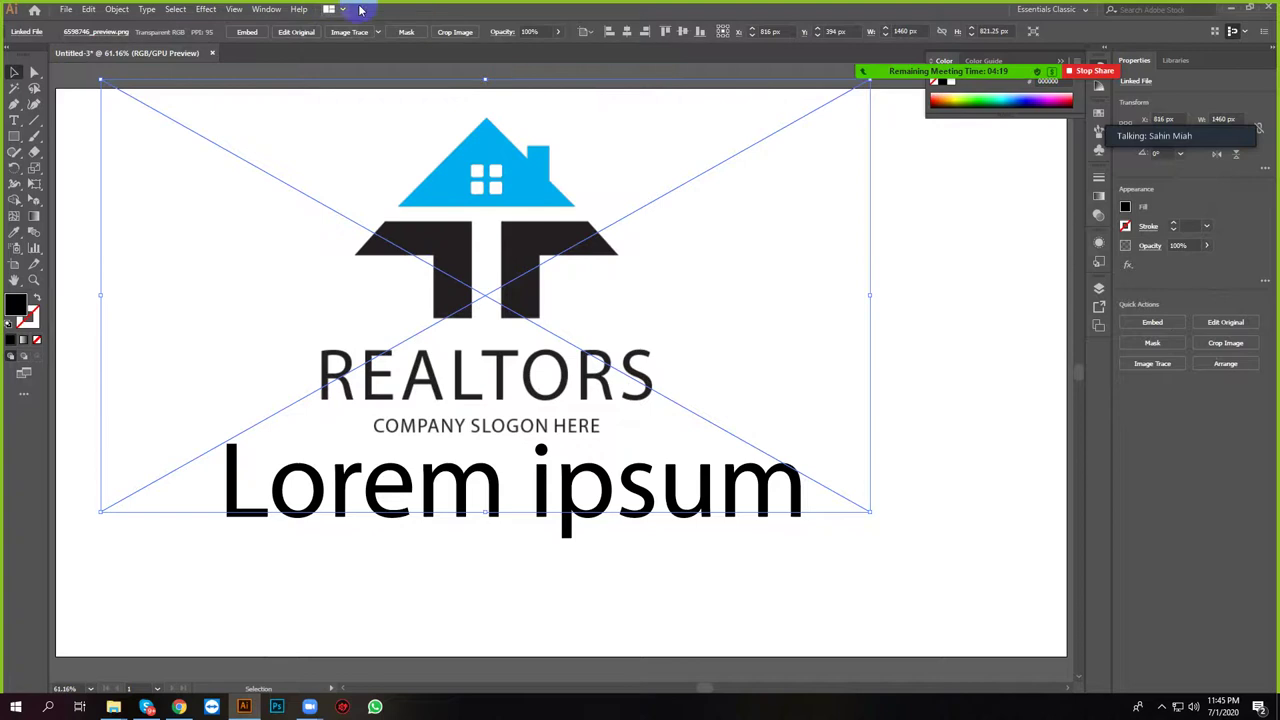
click(281, 10)
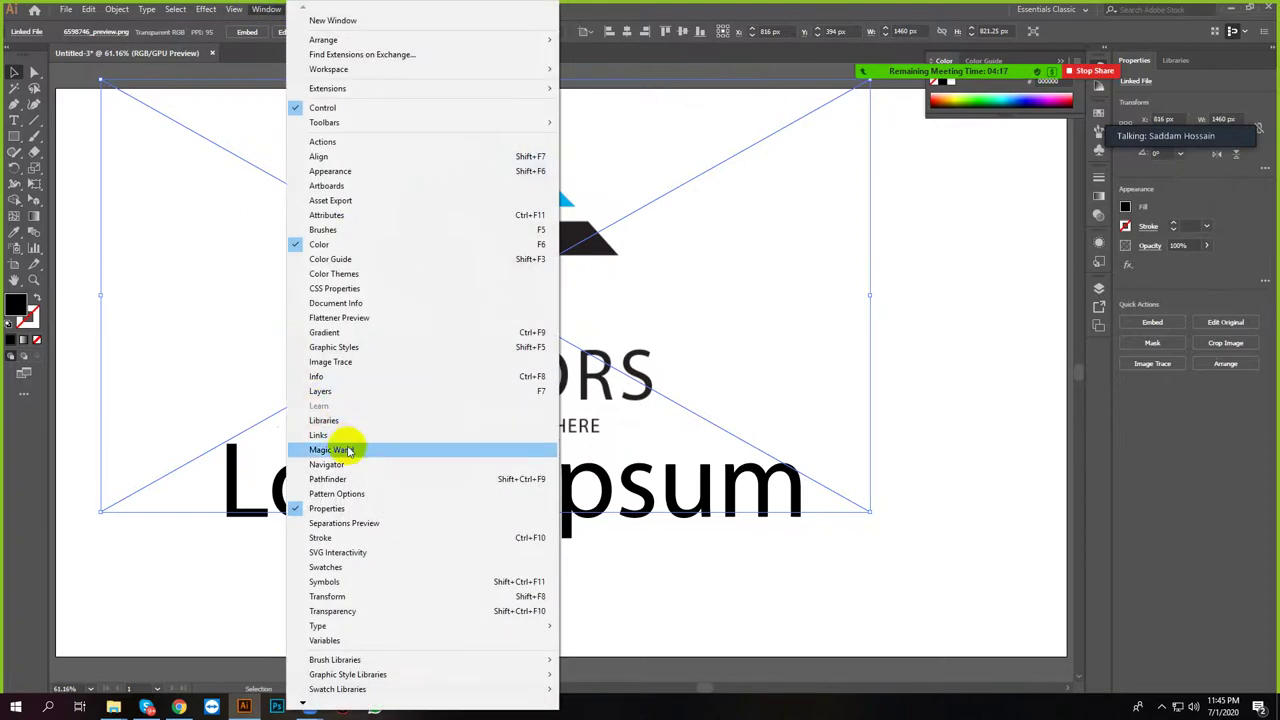
click(338, 361)
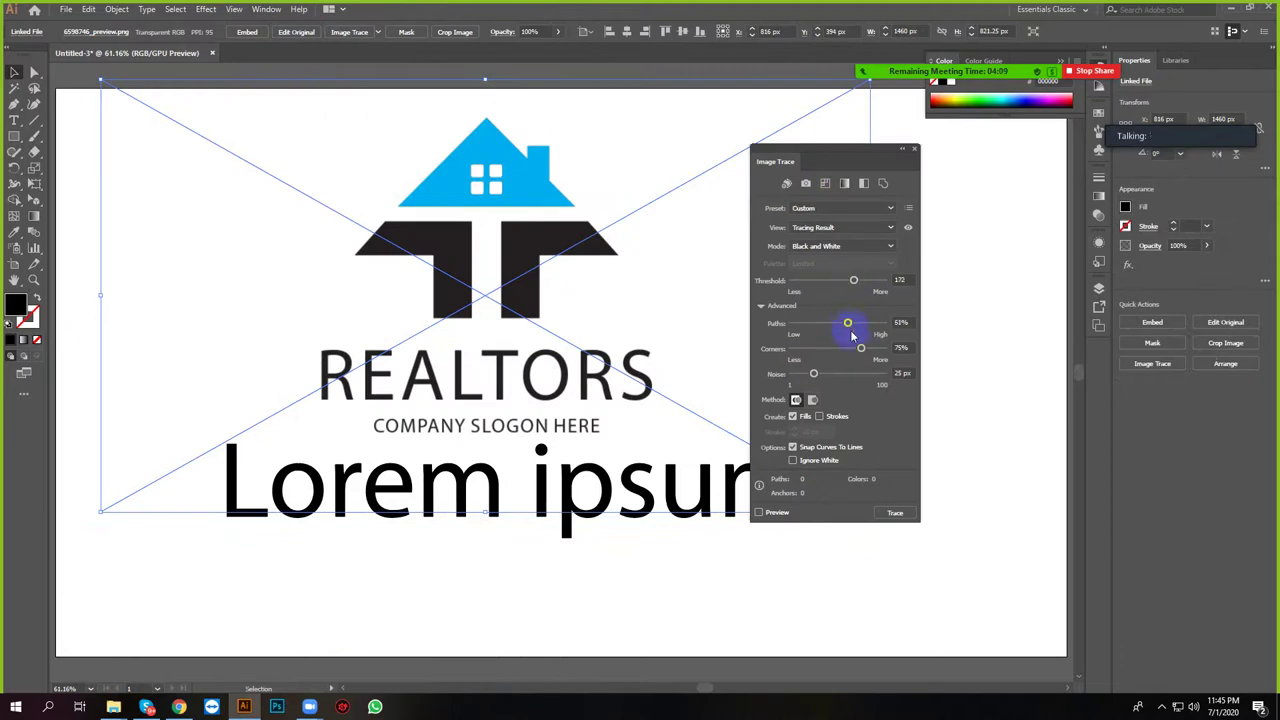
click(816, 462)
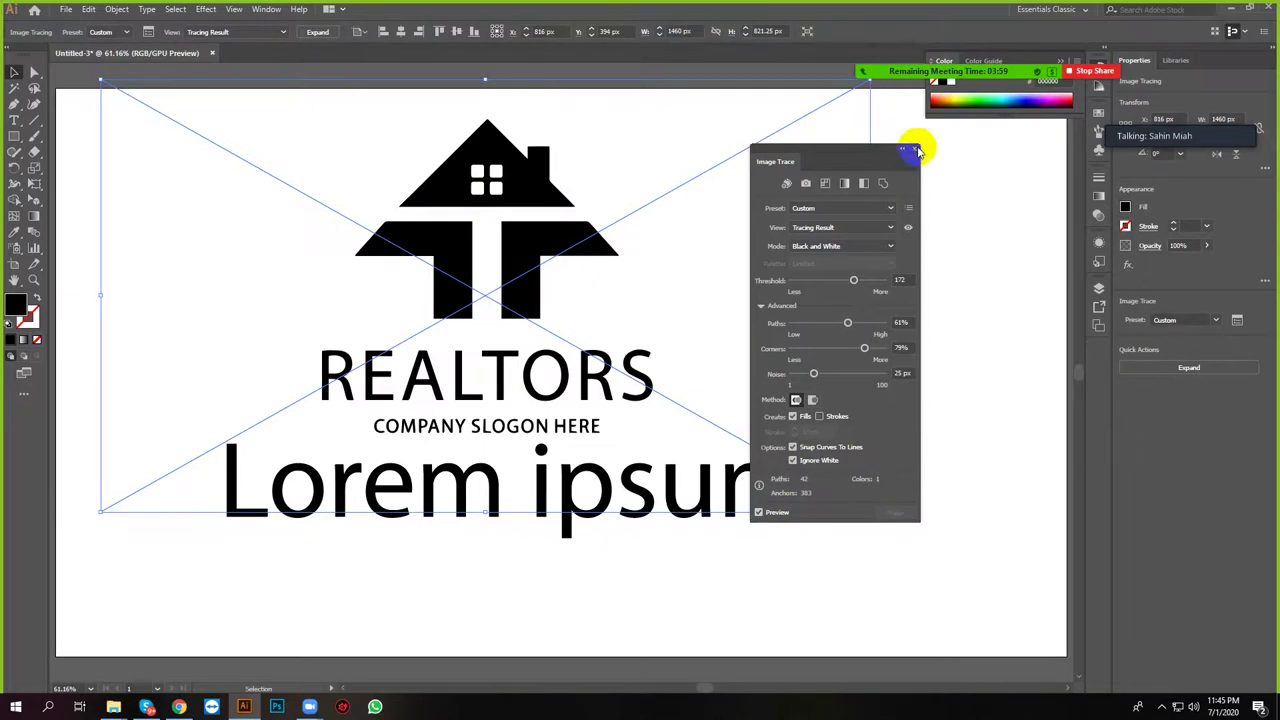
click(1190, 367)
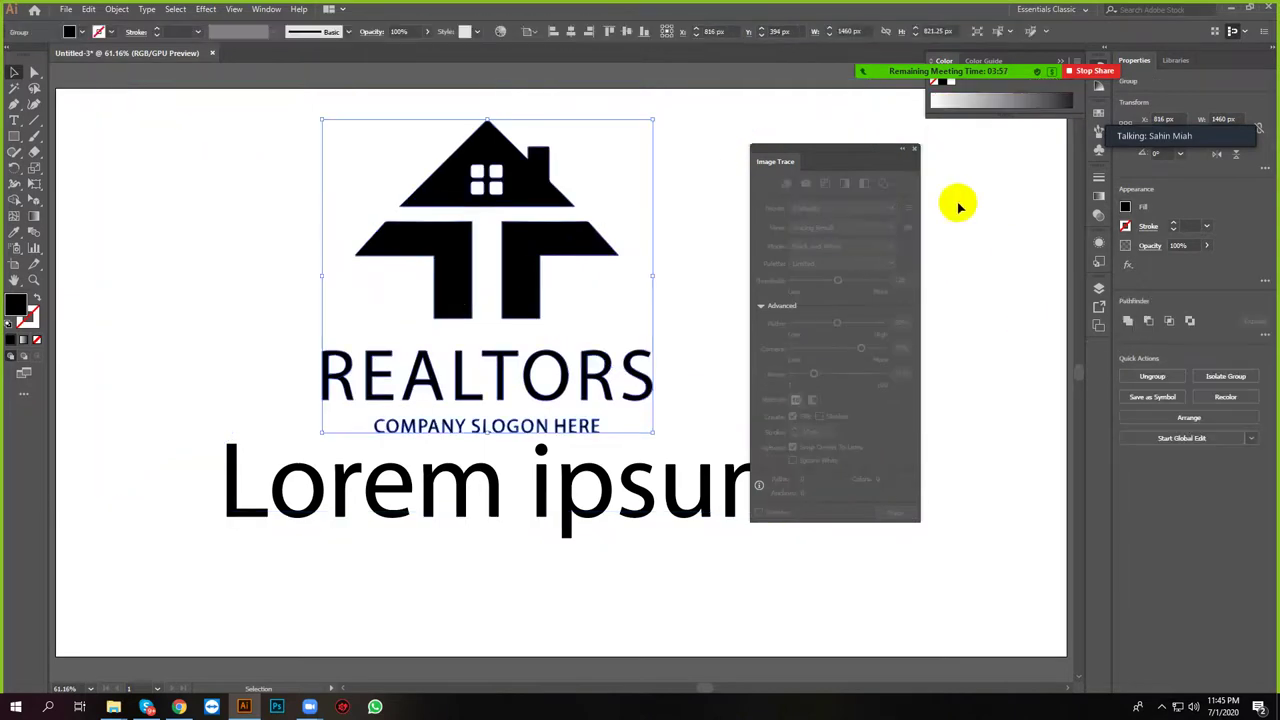
Step: Ungroup the expanded logo and delete the REALTORS wording and slogan
click(913, 152)
right_click(510, 160)
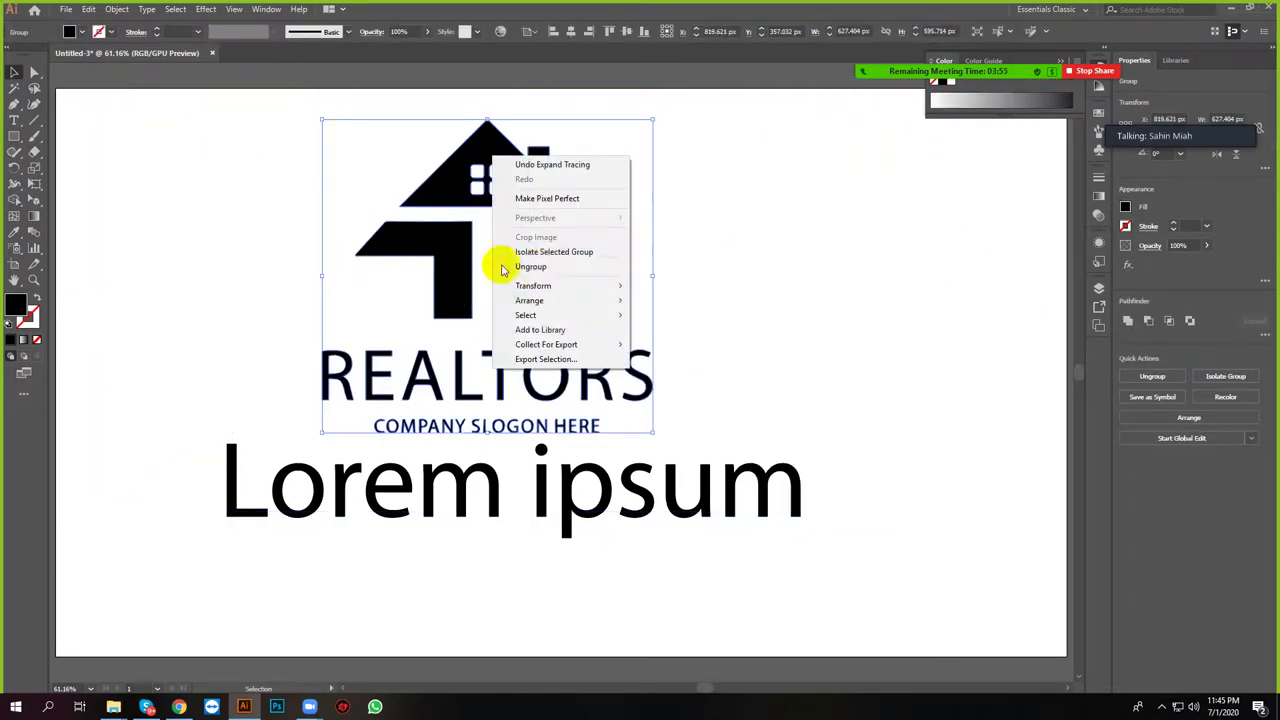
click(537, 268)
click(722, 166)
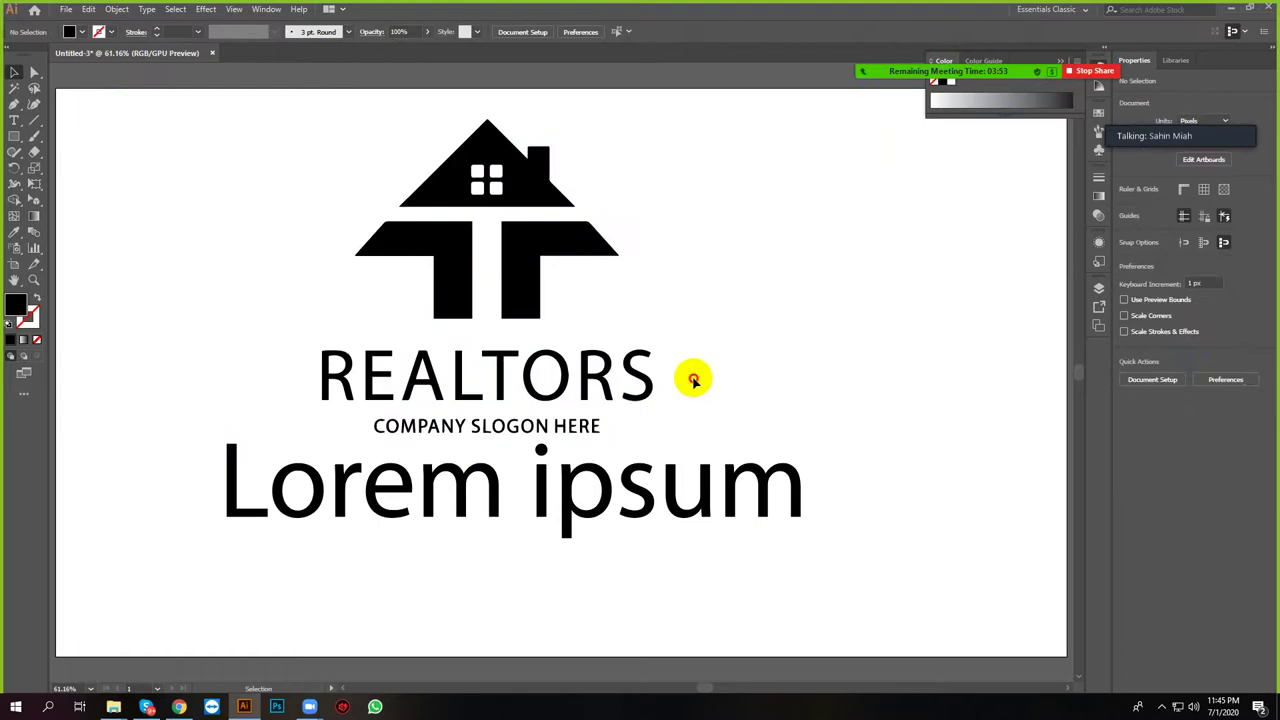
click(432, 438)
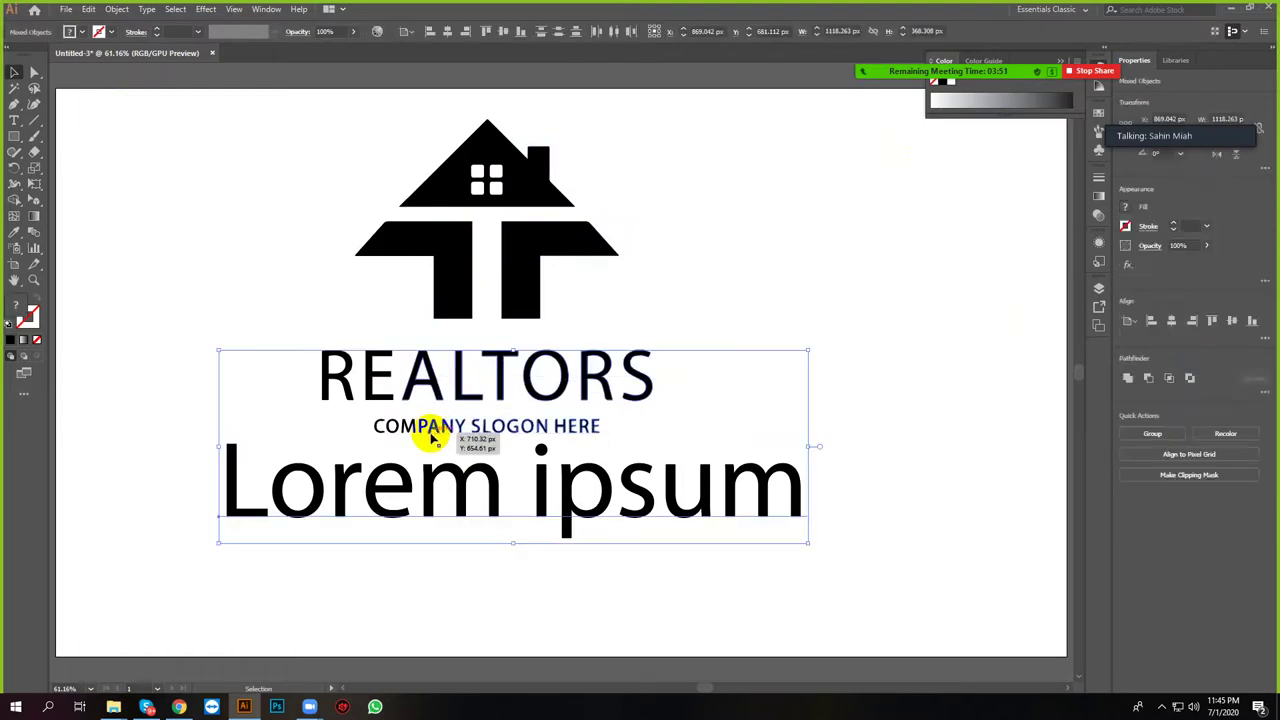
shift+click(457, 497)
key(Delete)
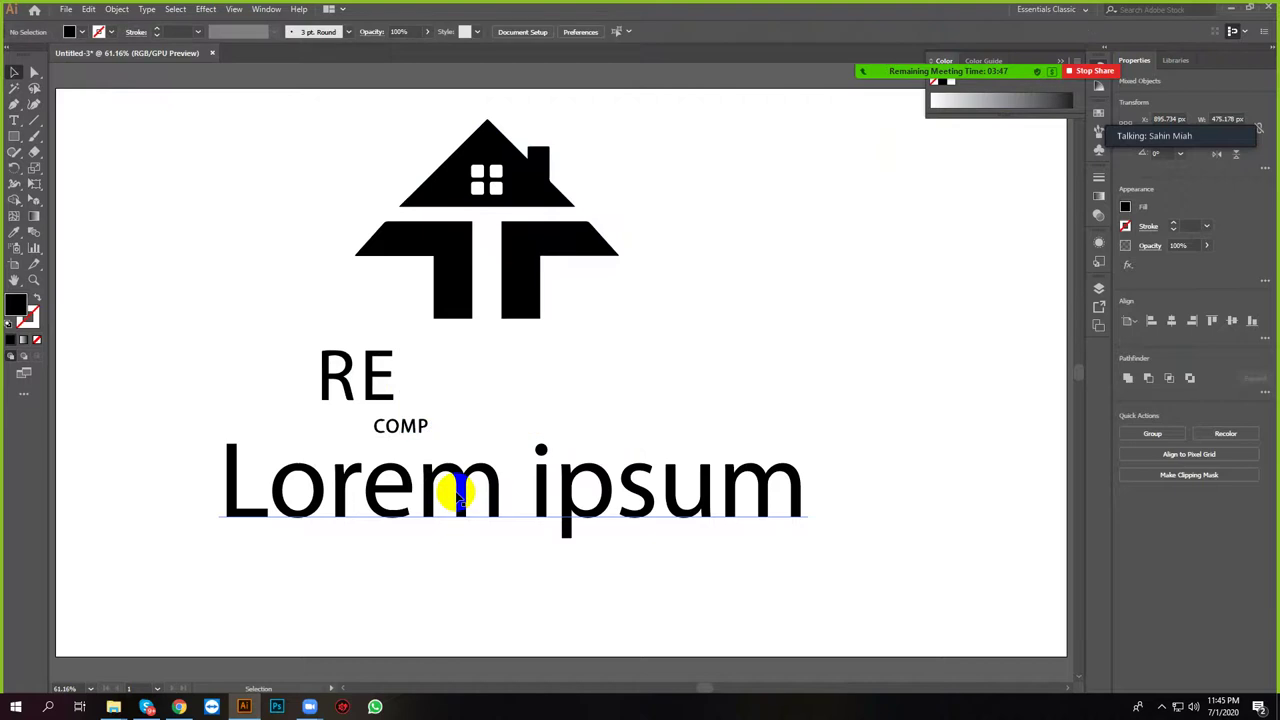
Step: Delete the leftover RE and COMP fragments and move Lorem ipsum up beneath the house
drag(314, 330, 383, 478)
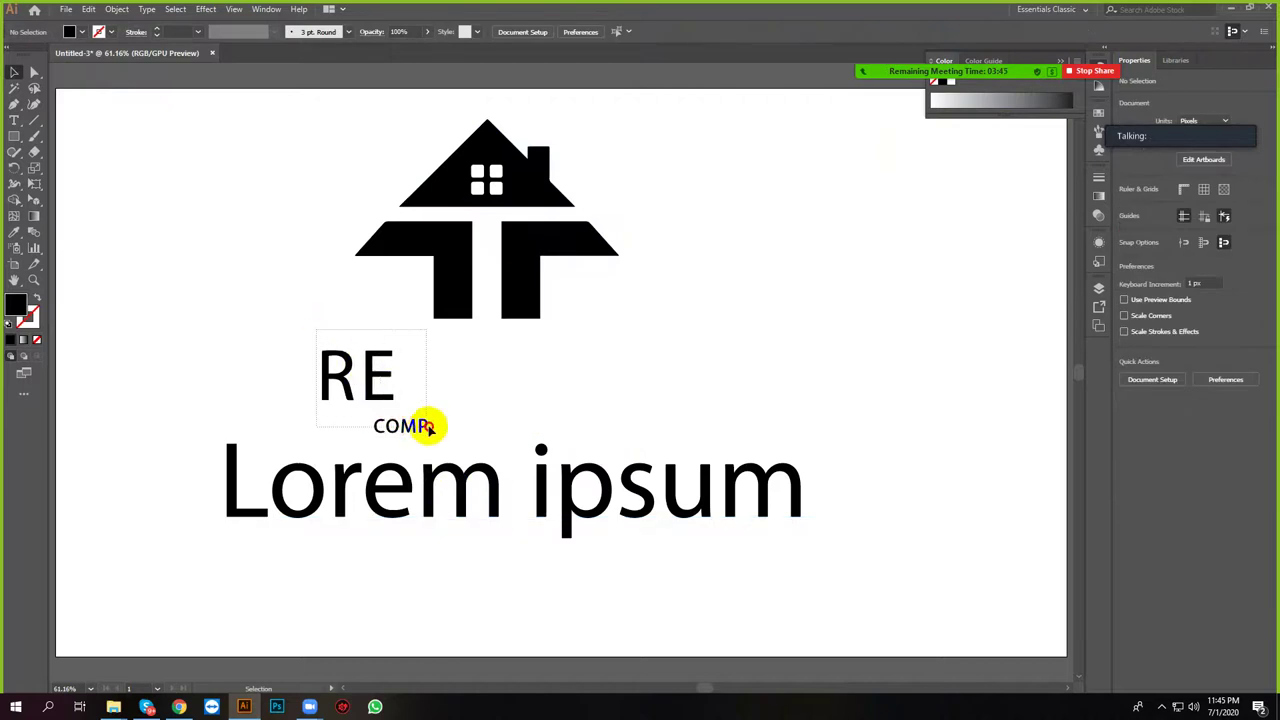
shift+click(281, 494)
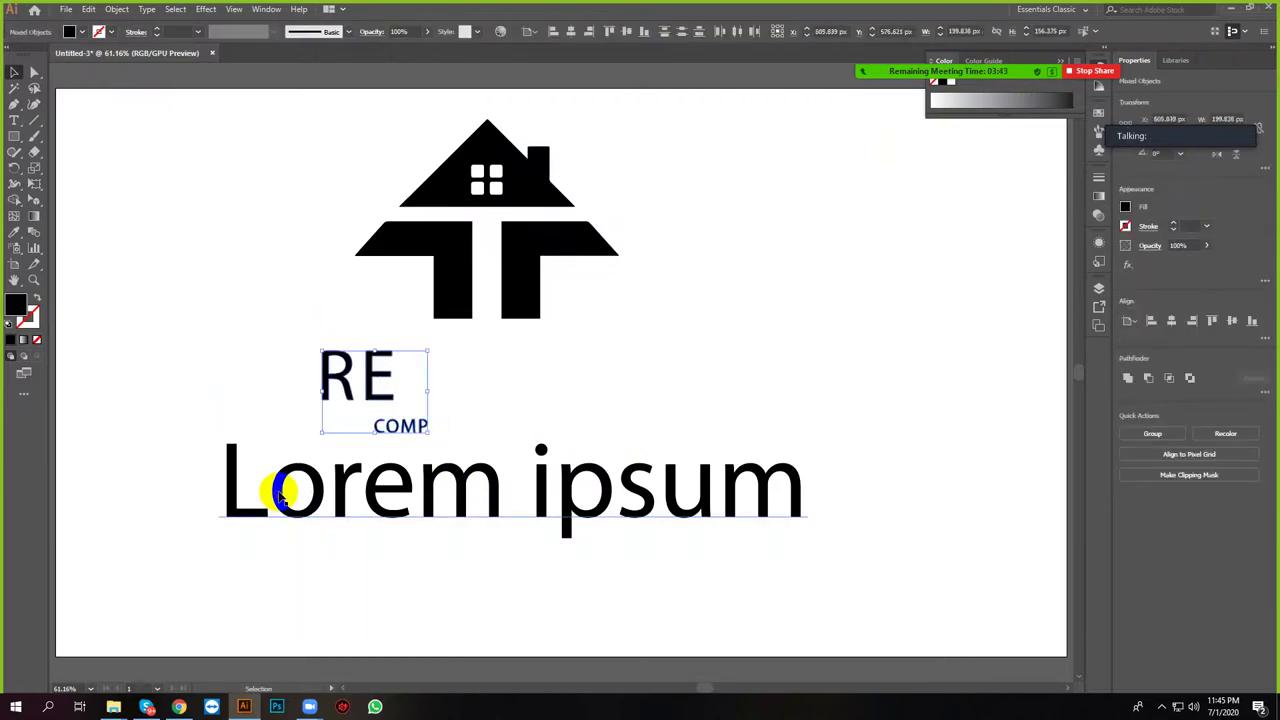
key(Delete)
drag(330, 505, 343, 404)
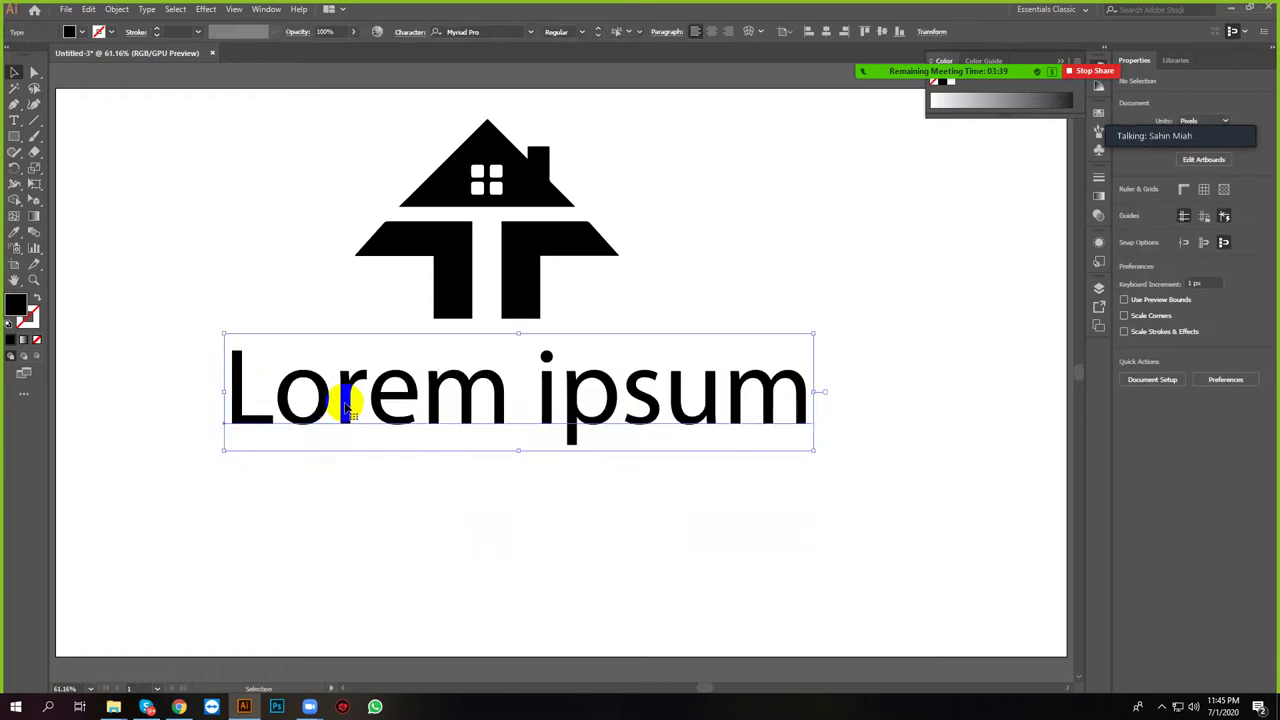
Step: Retype the Lorem ipsum line under the house as 'Team Work'
double_click(266, 393)
drag(268, 394, 183, 378)
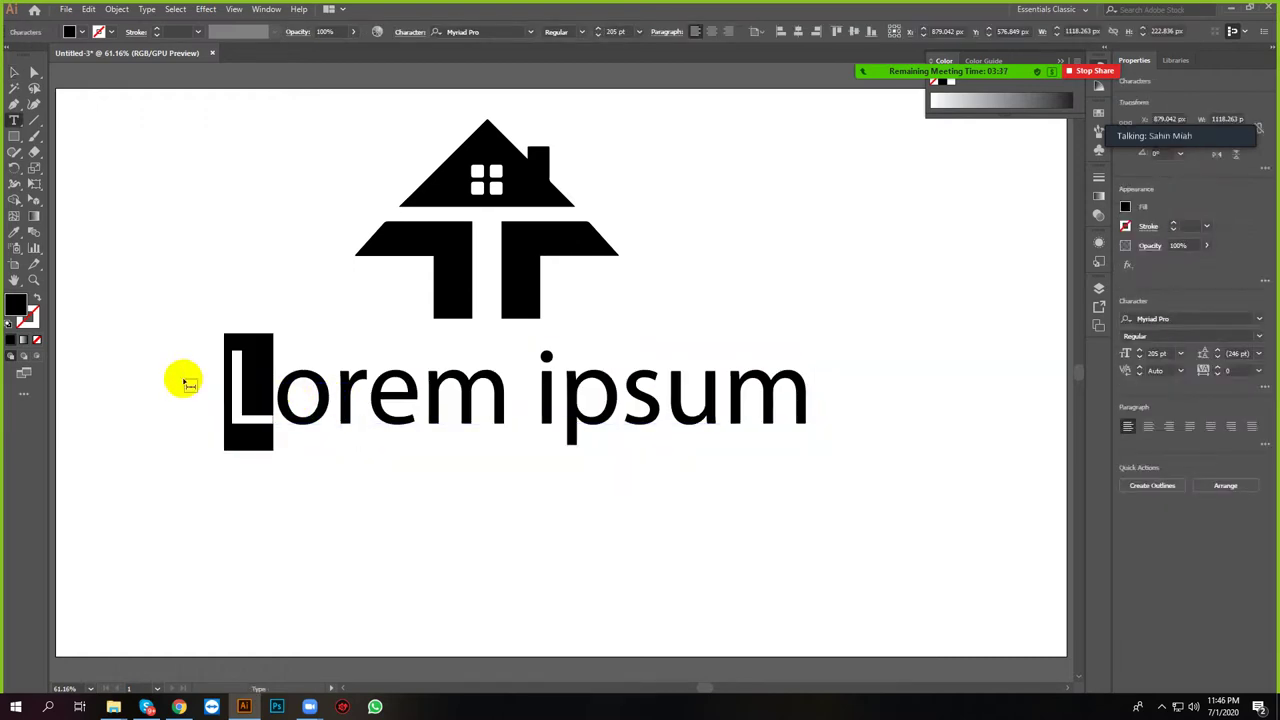
text(T)
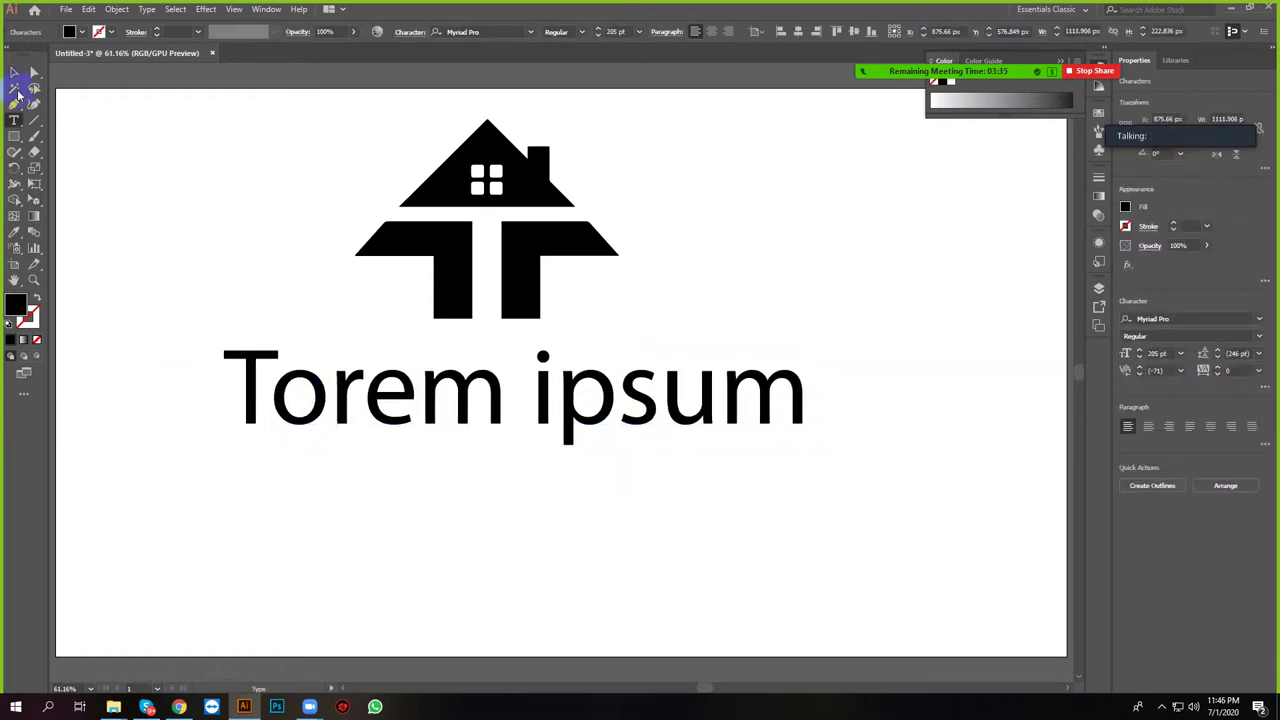
click(22, 74)
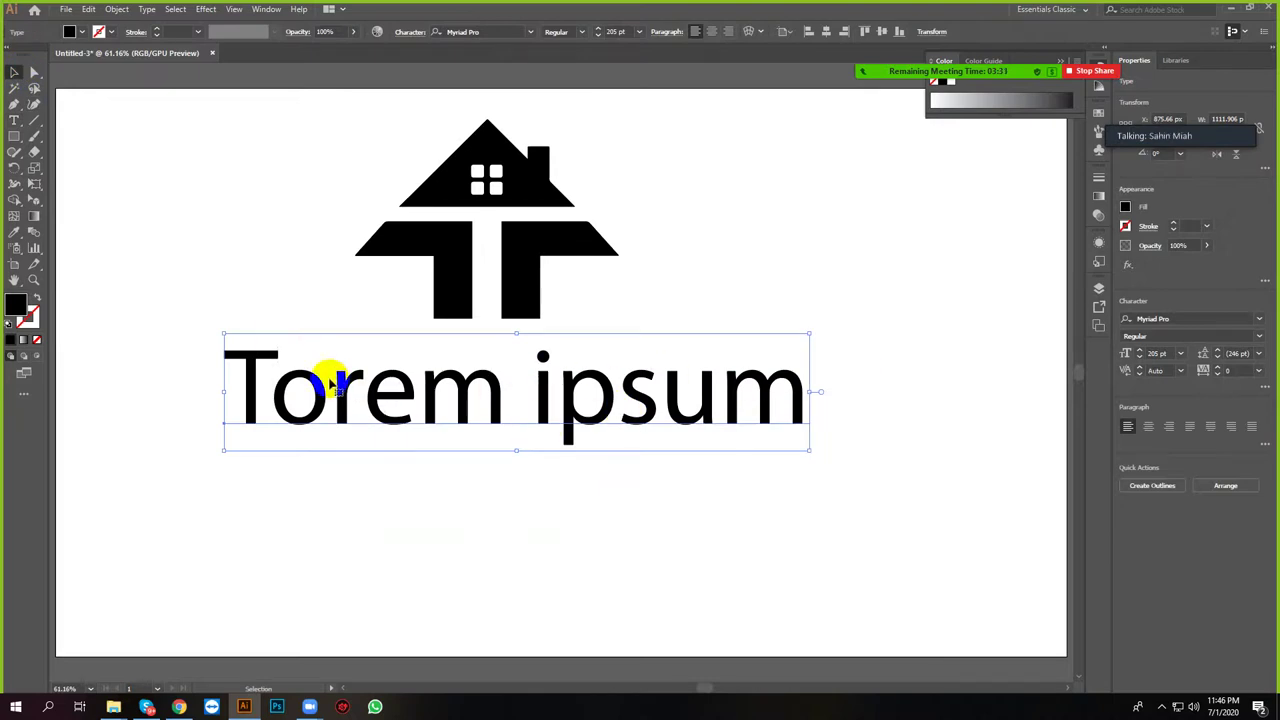
double_click(280, 390)
triple_click(280, 390)
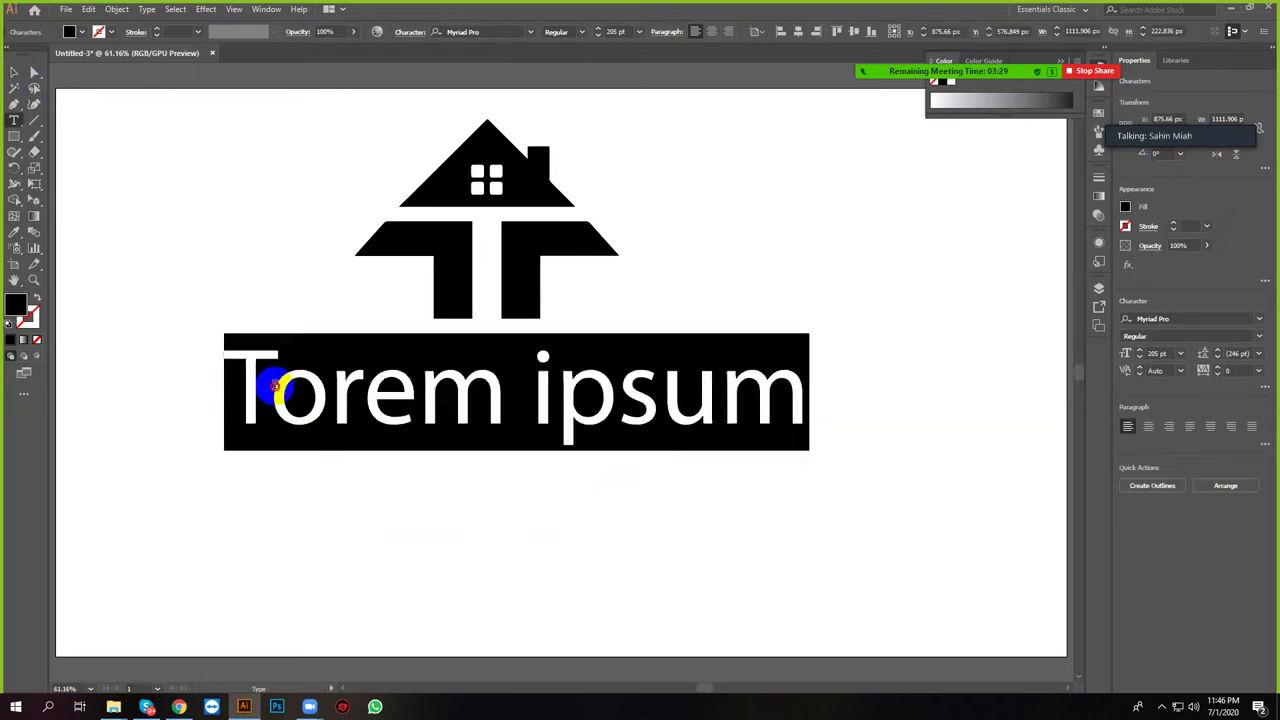
click(280, 390)
drag(283, 388, 1066, 517)
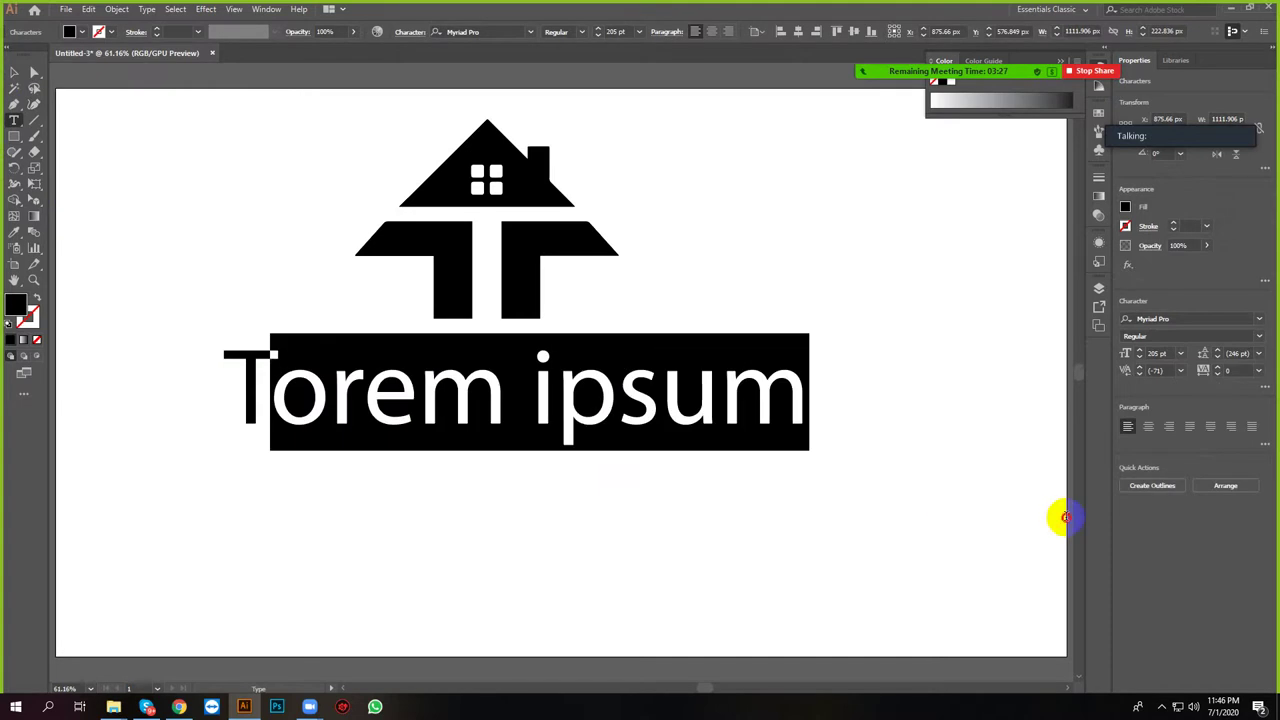
text(e)
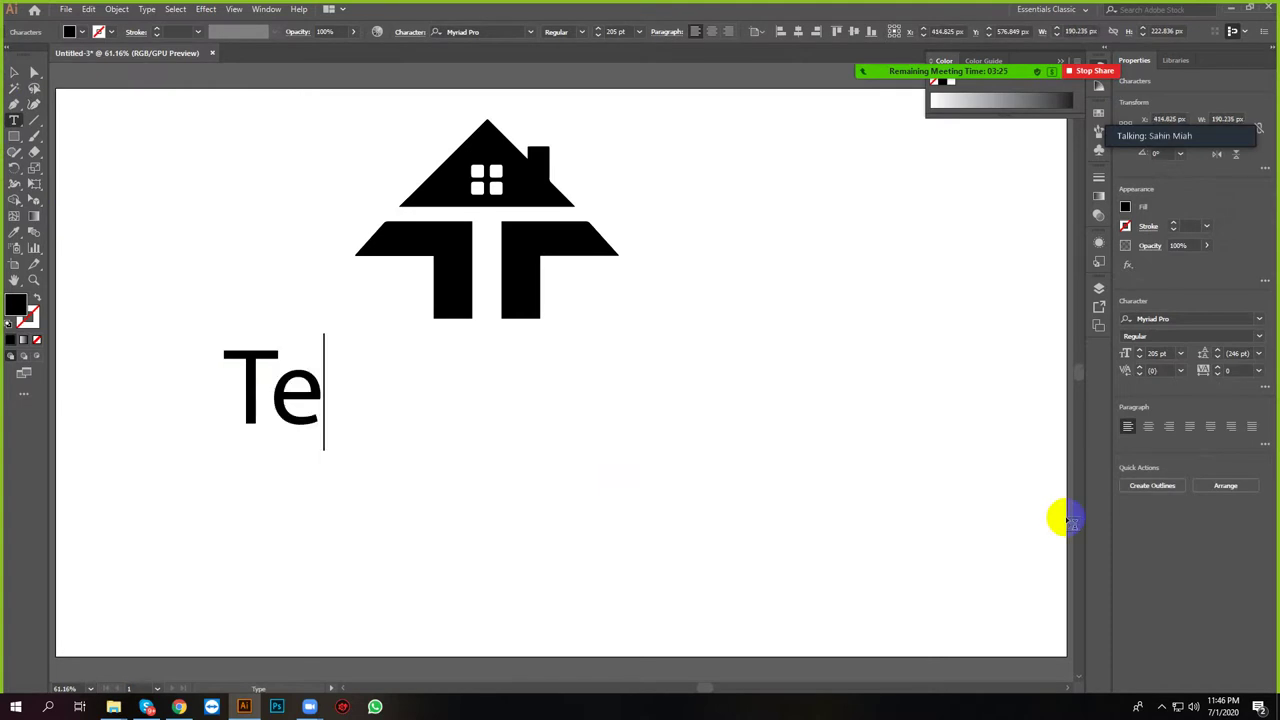
text(am )
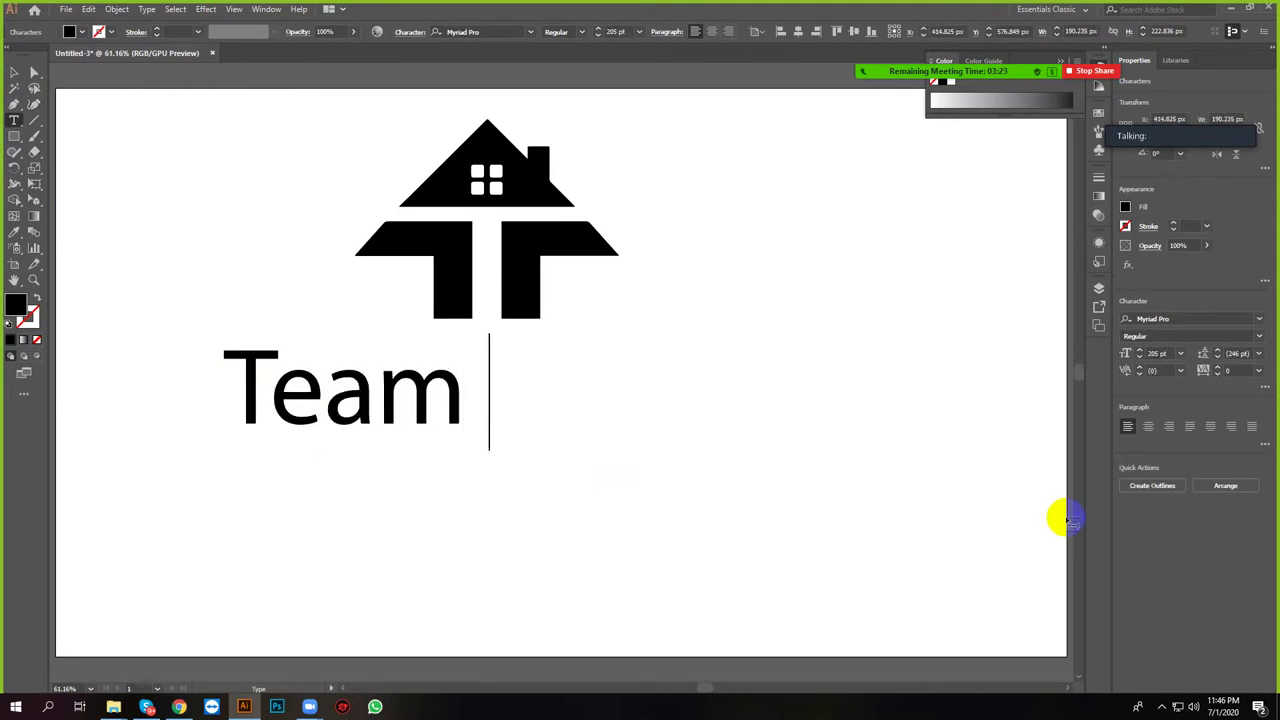
text(Work)
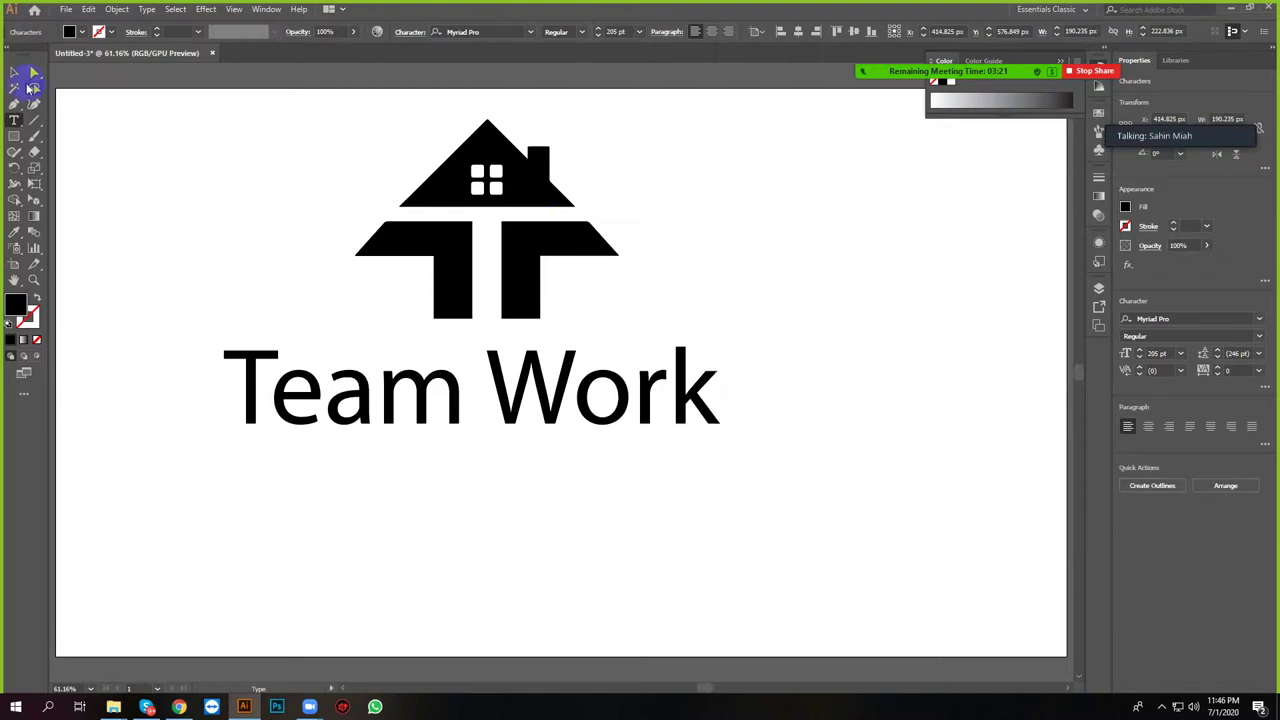
click(14, 72)
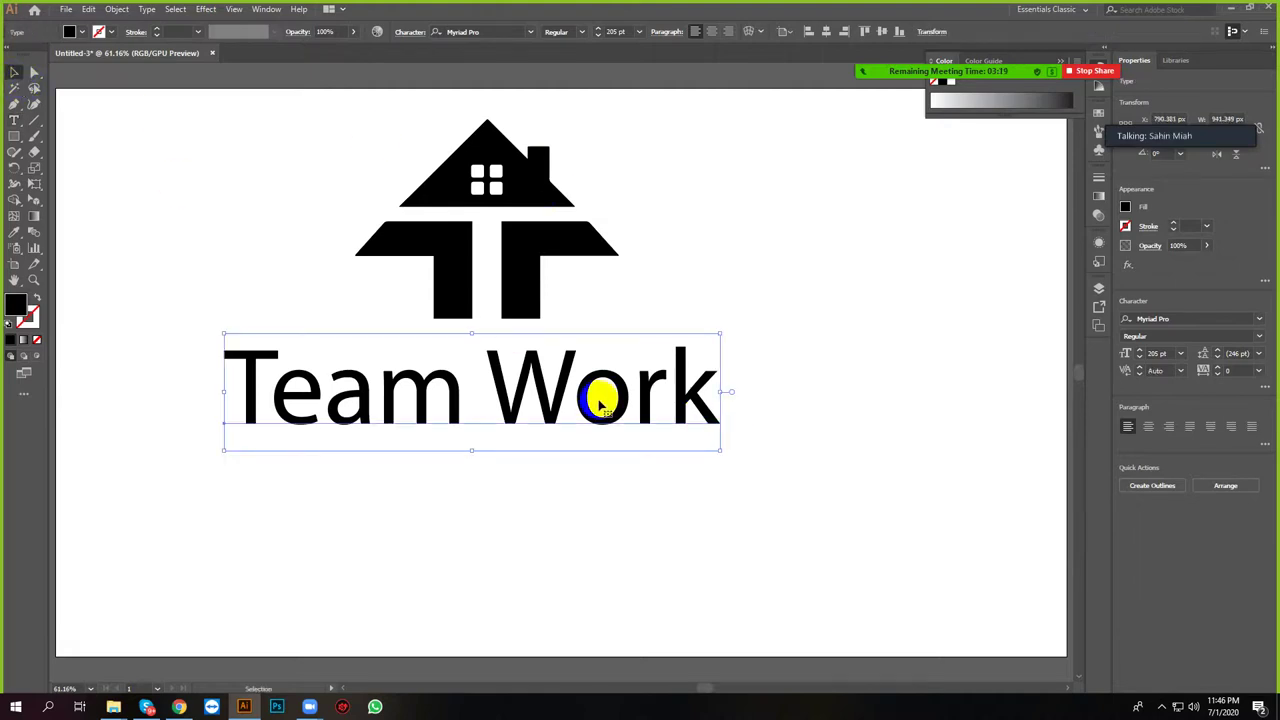
Step: Set Team Work in Nexa Bold, scale it to about 165 pt, and move it closer to the house
click(1208, 320)
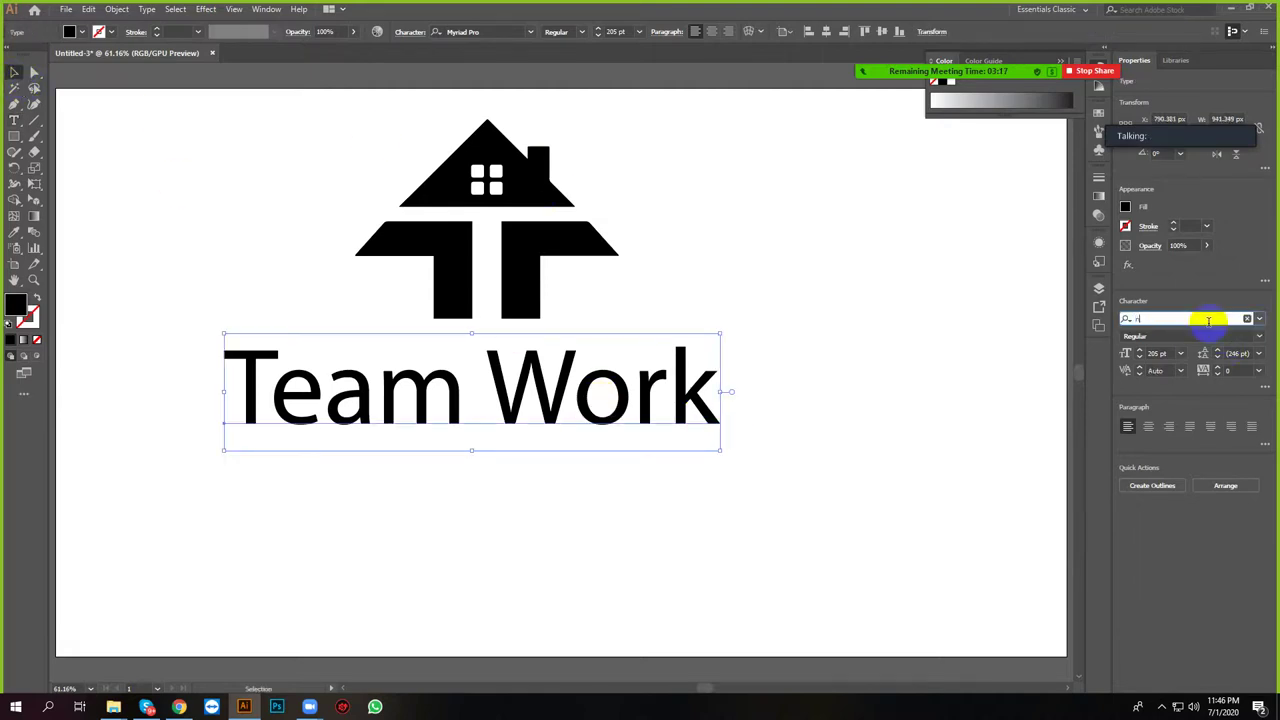
text(exa)
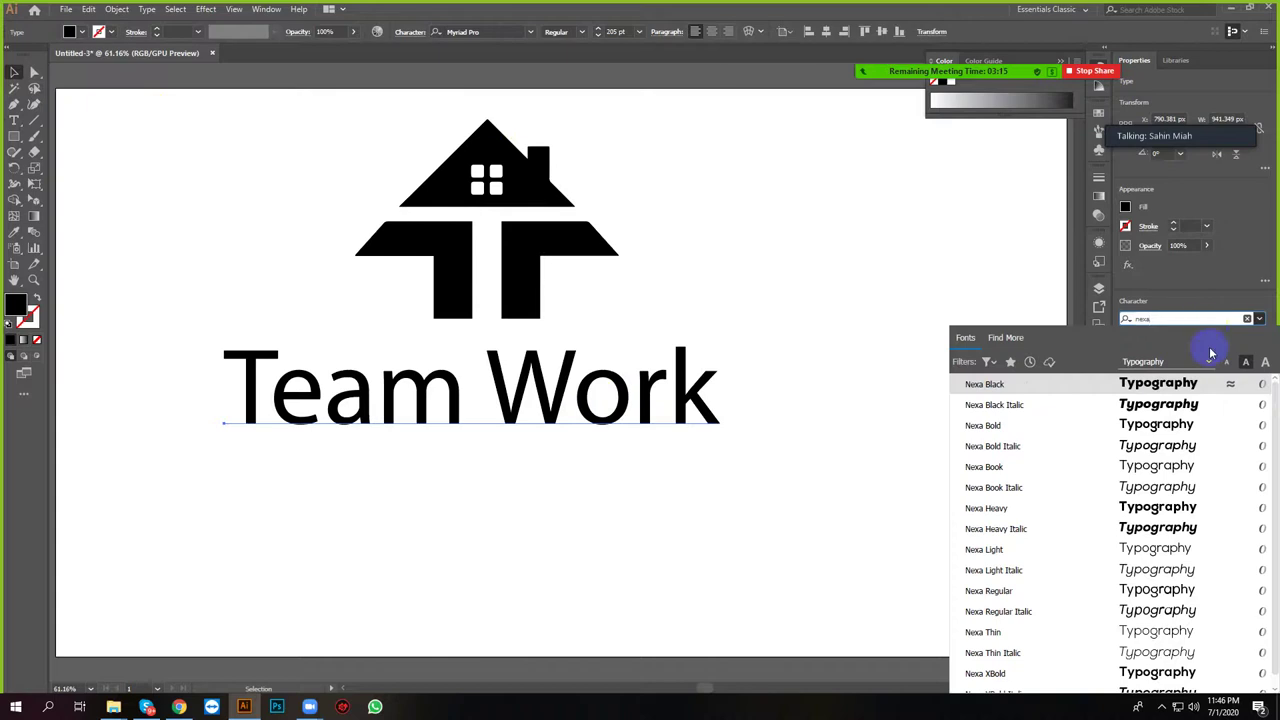
click(1057, 425)
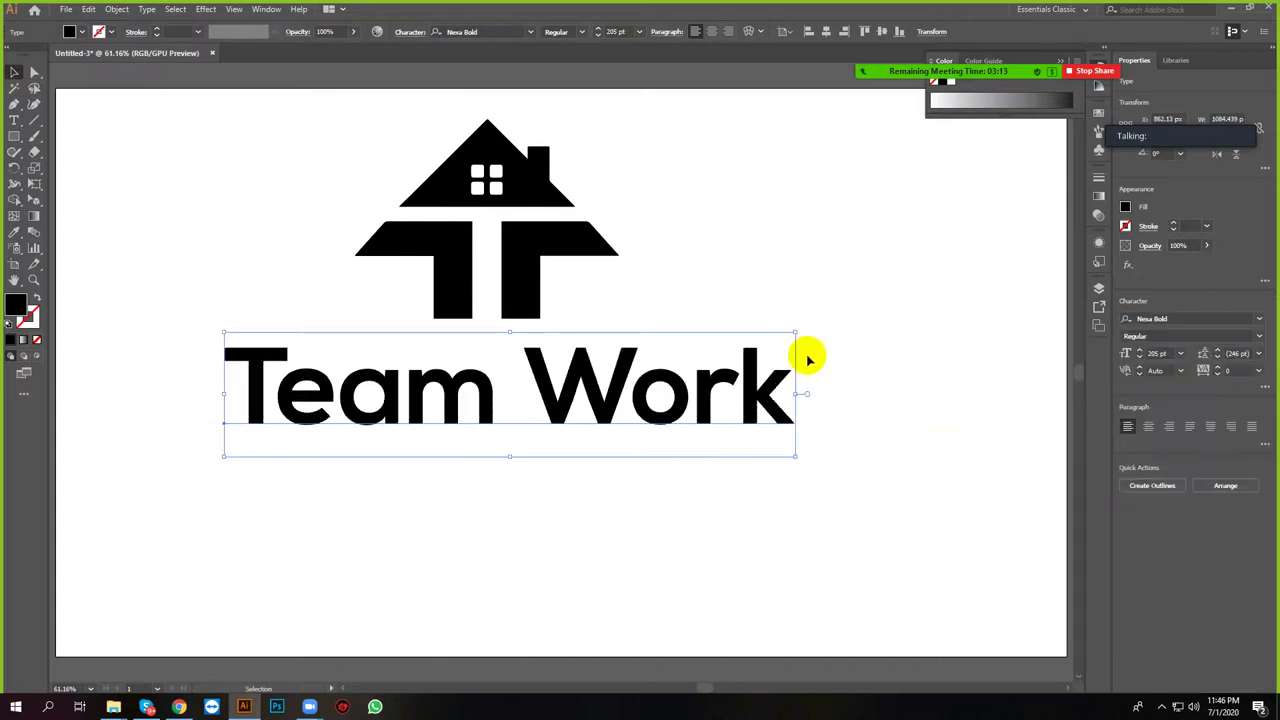
drag(797, 333, 741, 344)
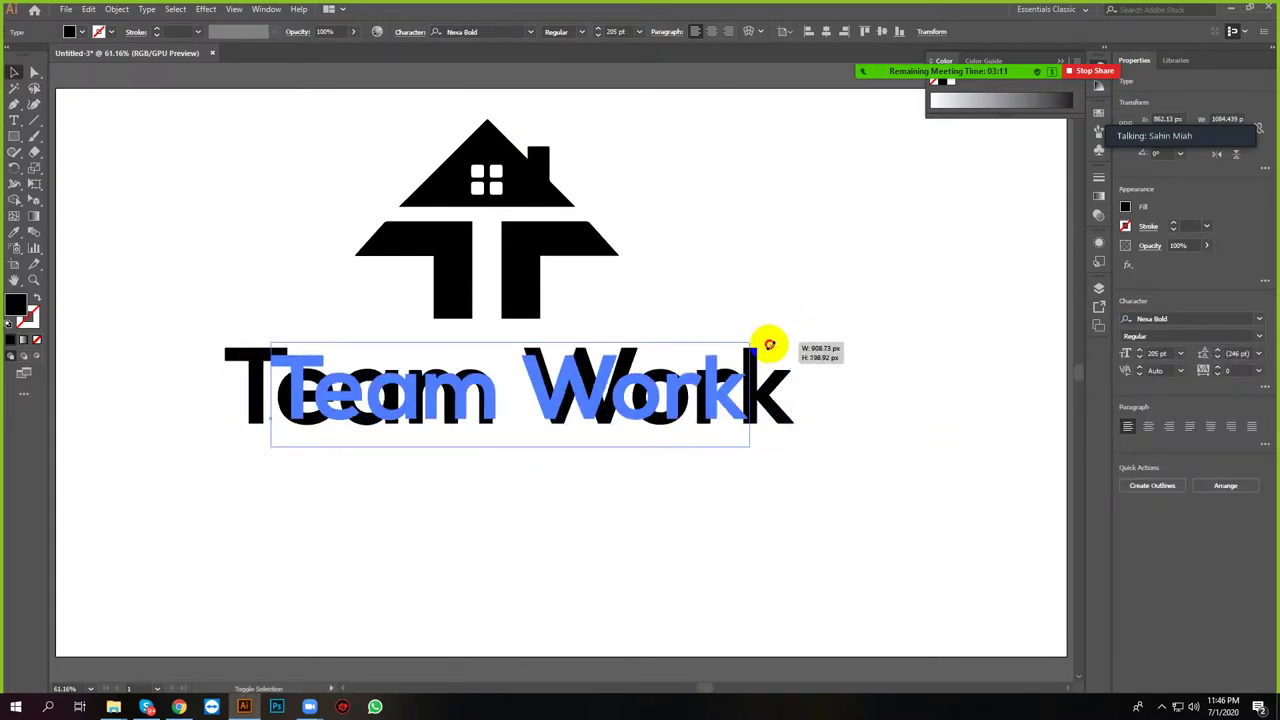
drag(636, 388, 636, 376)
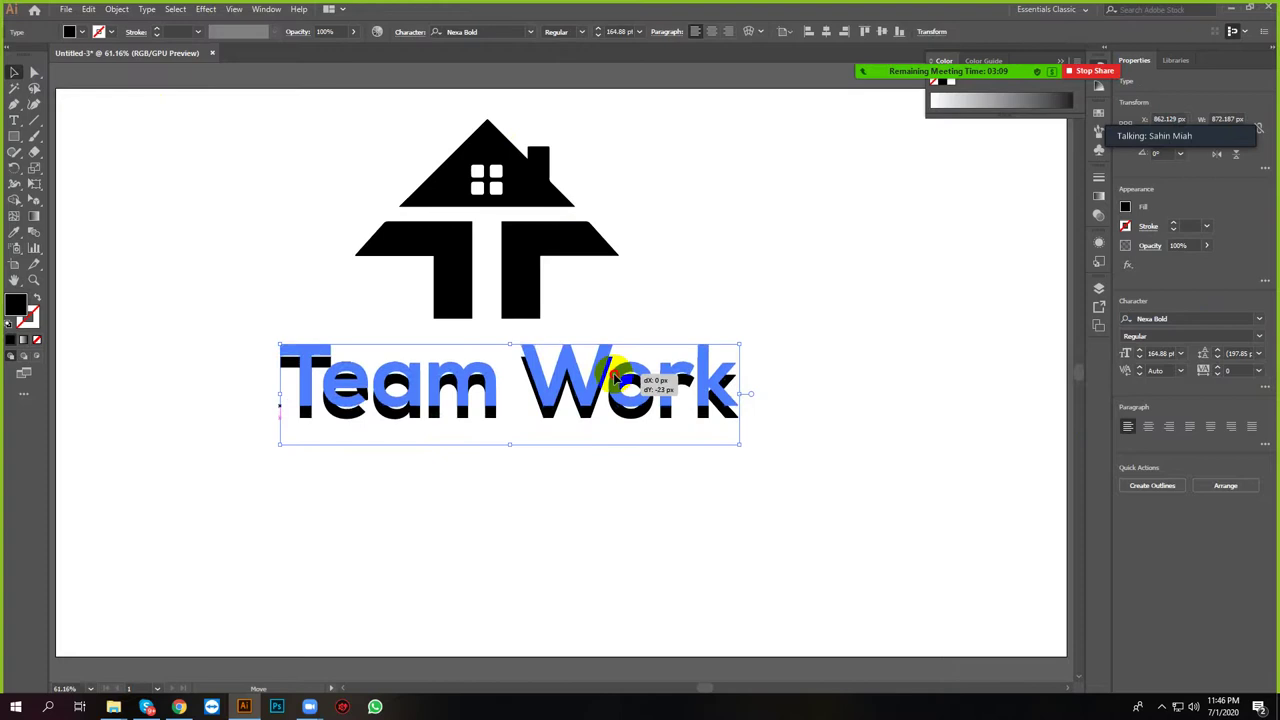
Step: Group the house icon paths and centre them horizontally with the Team Work text
key(a)
drag(352, 126, 578, 296)
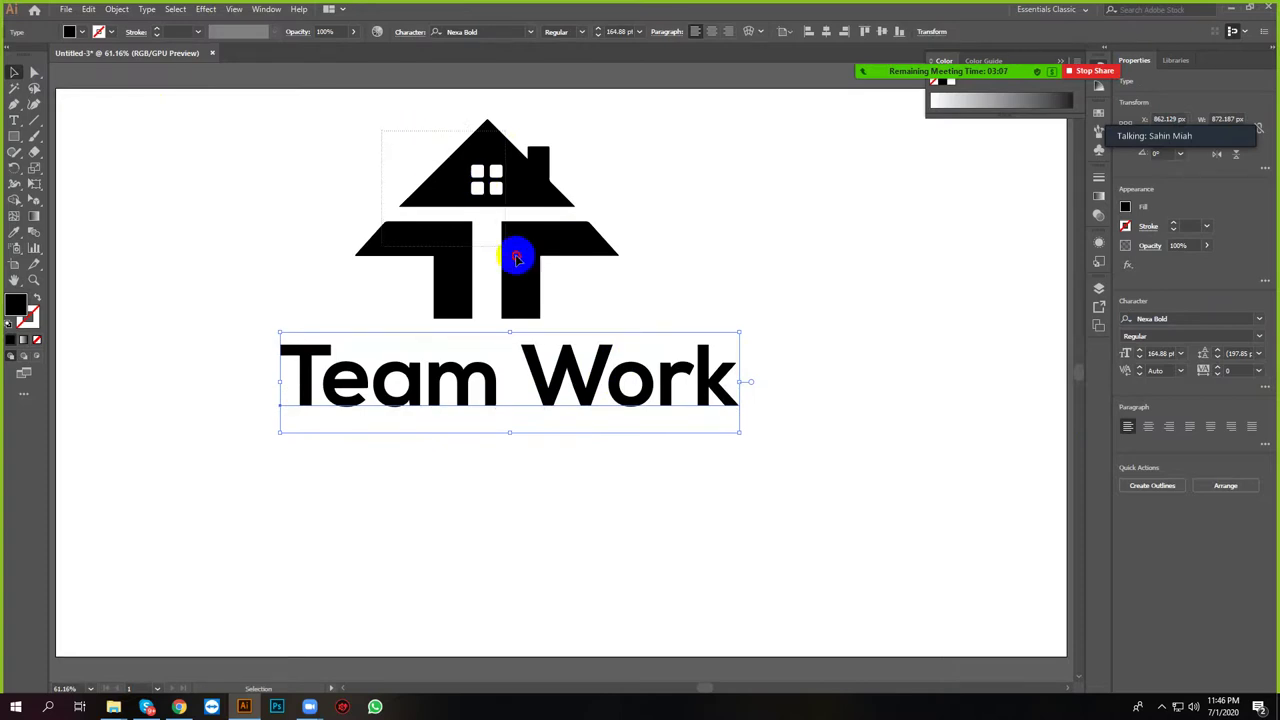
key(ctrl+g)
key(v)
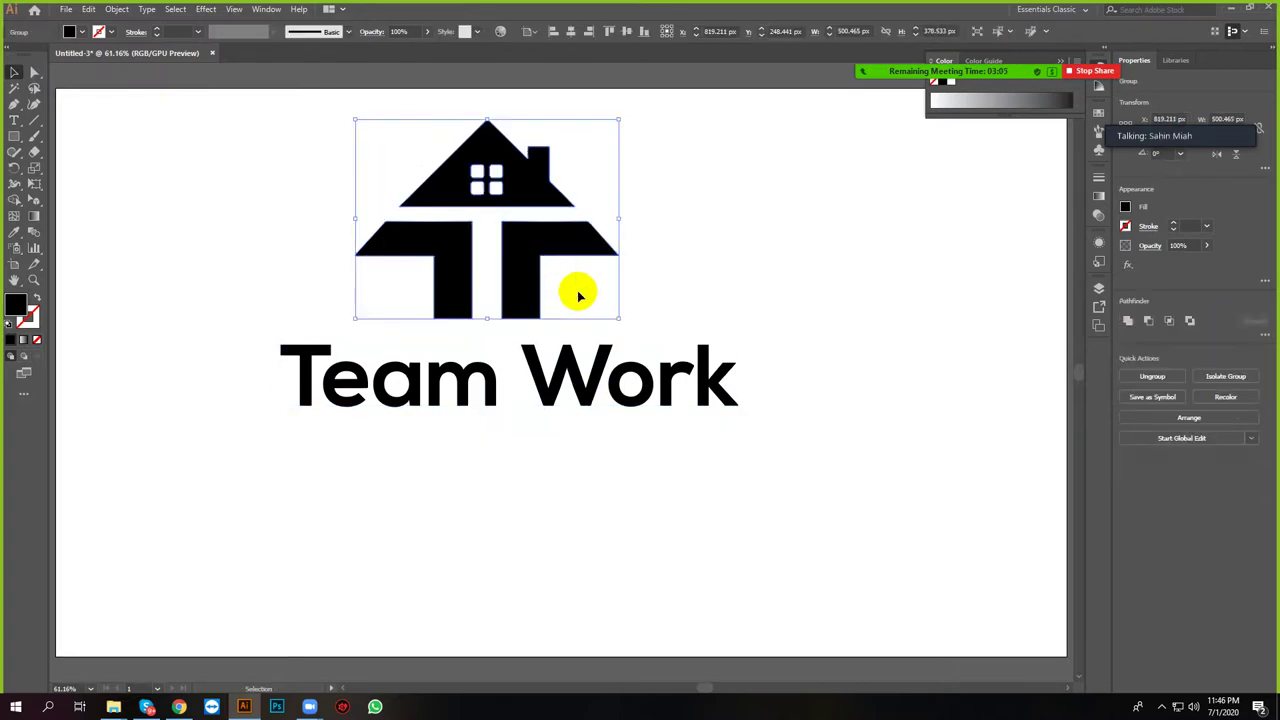
drag(369, 435, 557, 406)
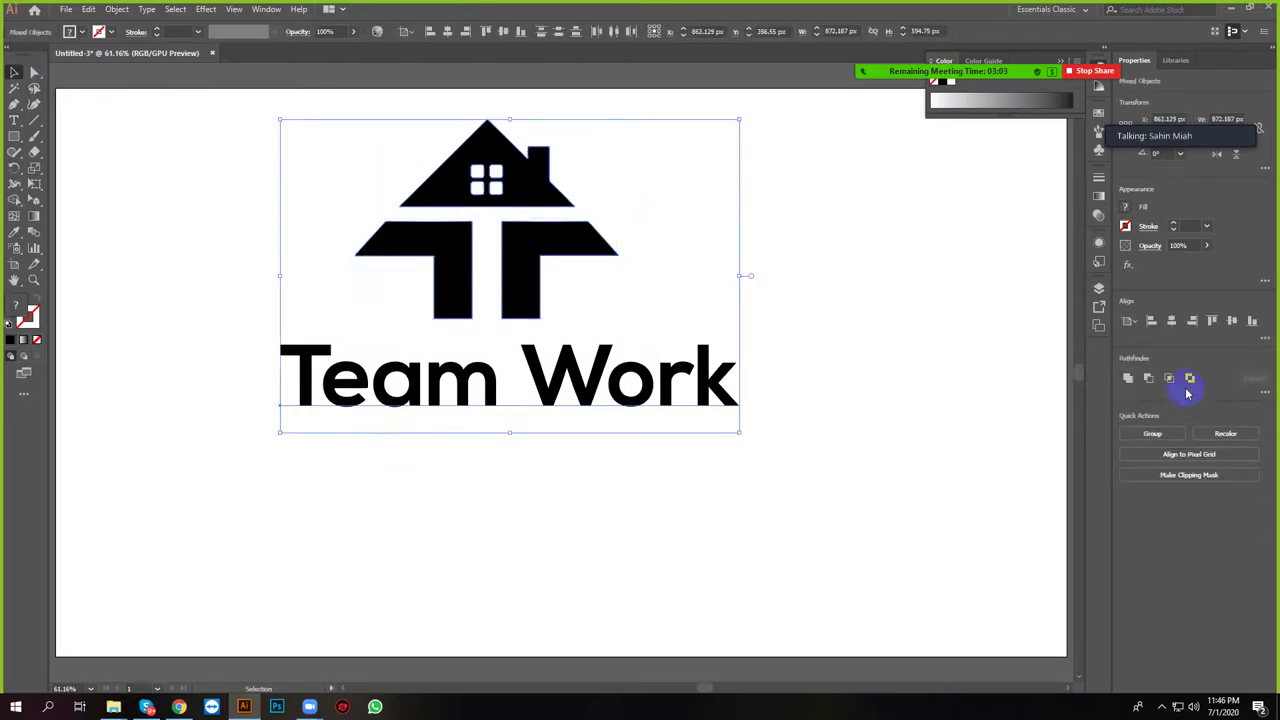
click(1171, 321)
click(728, 527)
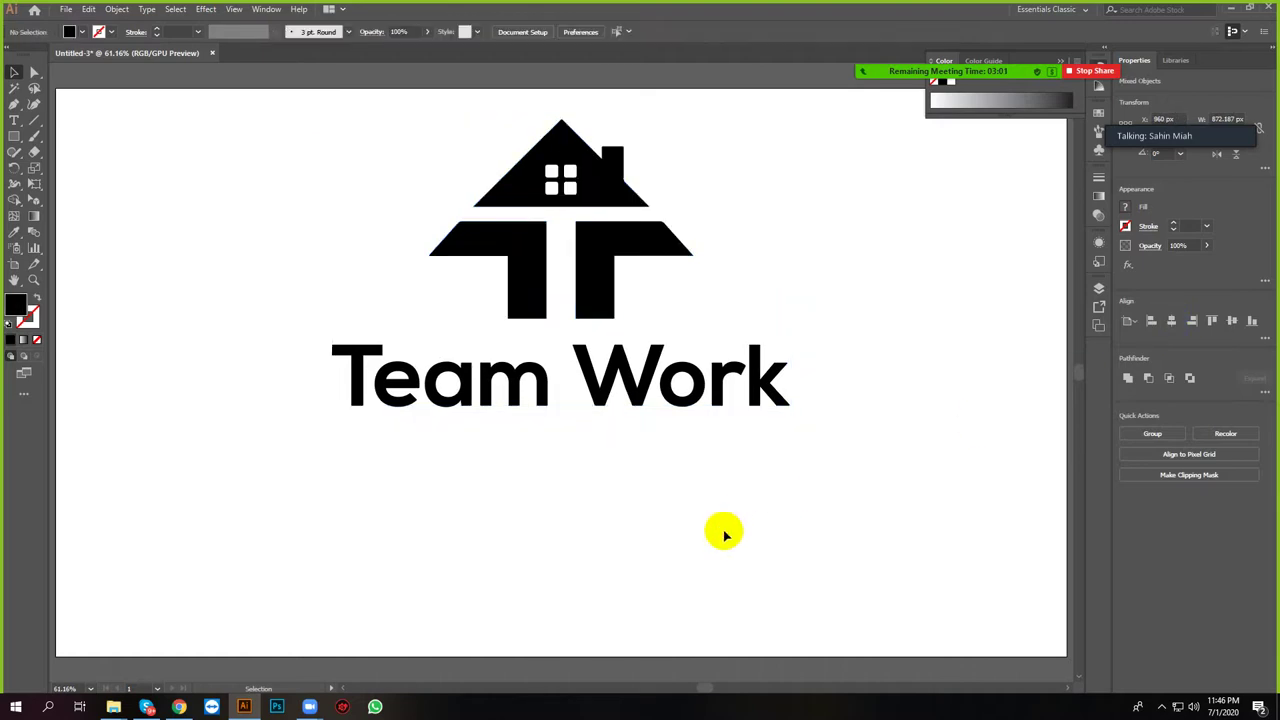
Step: Scale the house icon and Team Work text down together, centre them on the artboard, and reselect them
drag(390, 486, 760, 146)
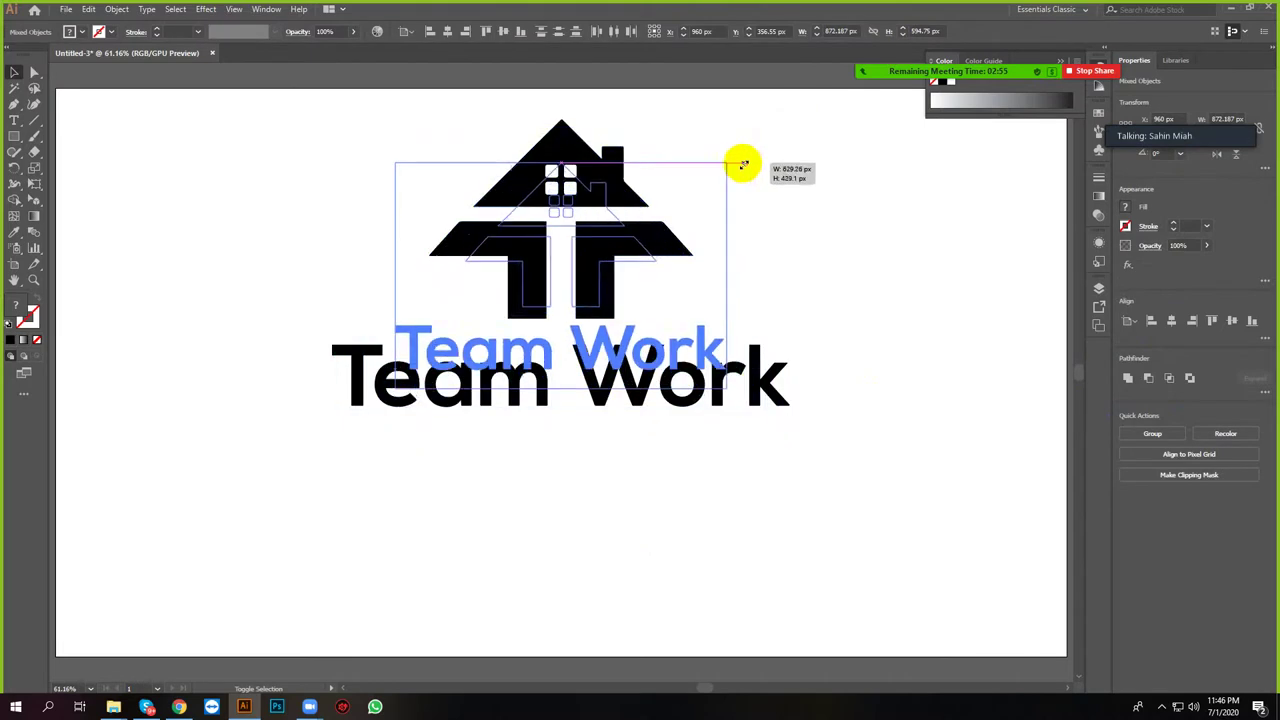
drag(790, 118, 727, 162)
mouse_move(586, 264)
mouse_down()
mouse_move(533, 335)
mouse_move(550, 347)
mouse_up()
click(686, 272)
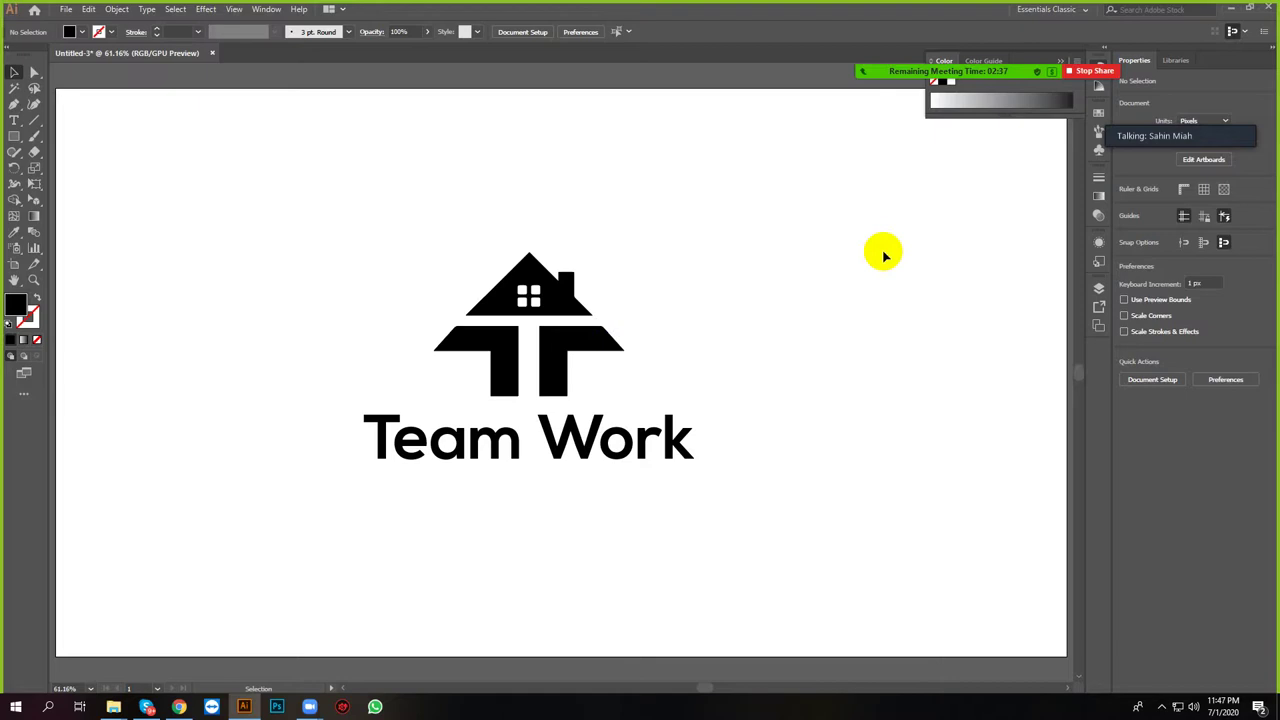
click(889, 257)
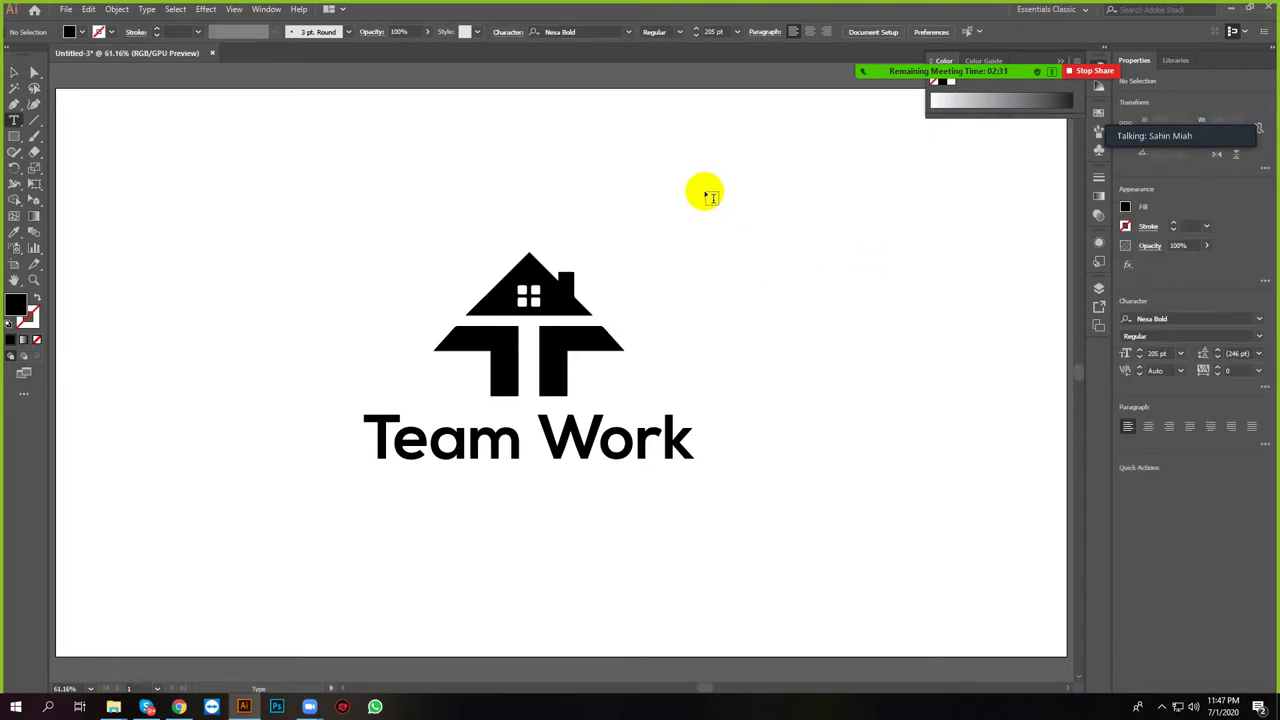
click(22, 71)
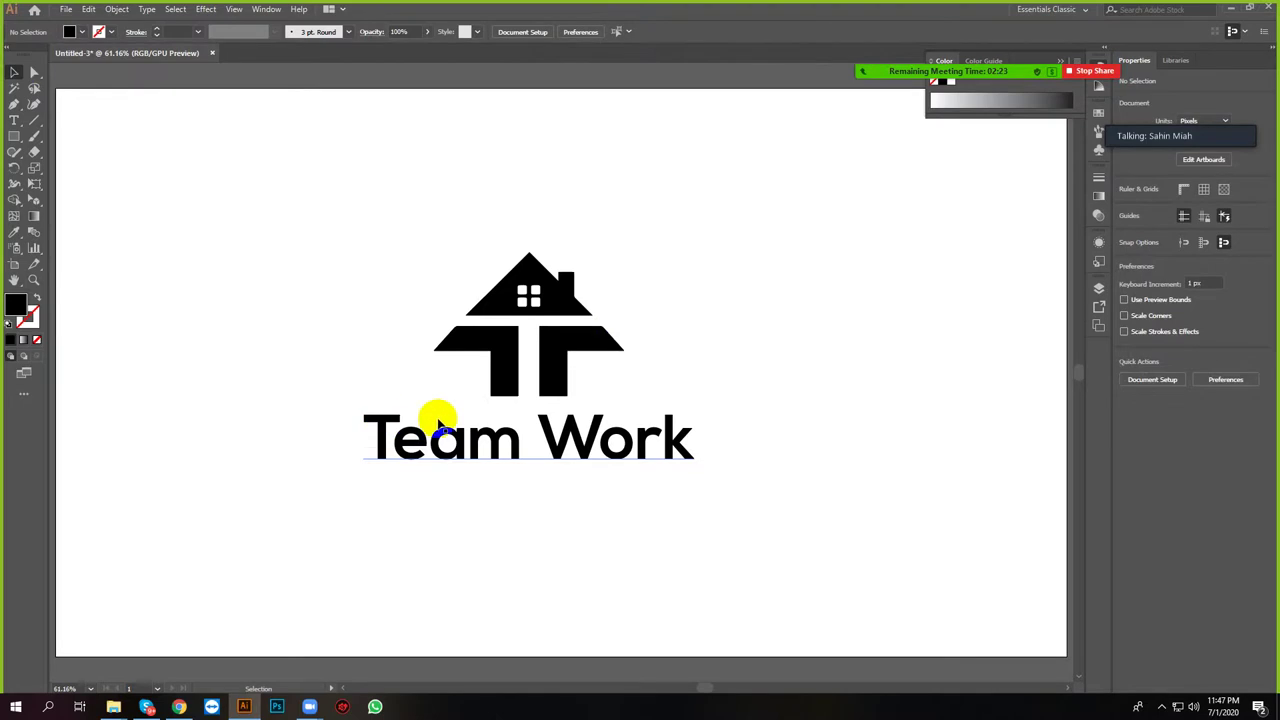
drag(357, 543, 757, 166)
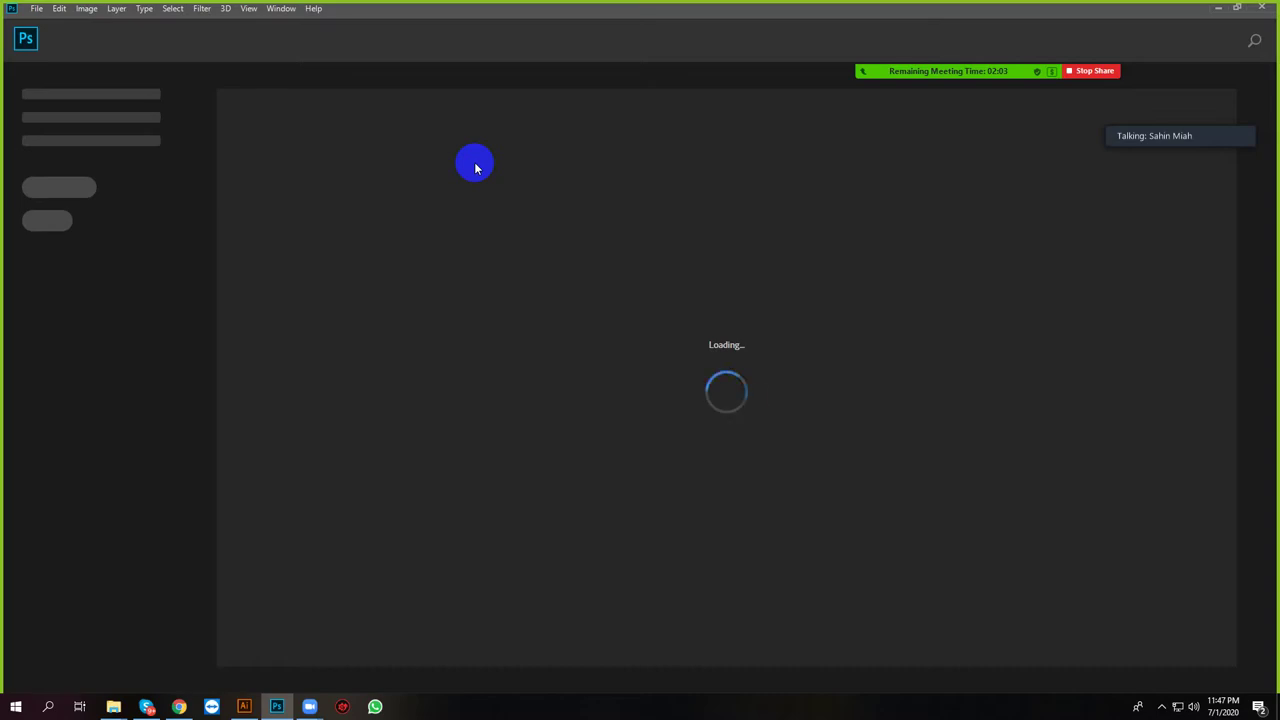
Step: Open the Free Dinning Room 3D Logo Mockup, edit its logo smart object, and hide the GUCCI logo
click(35, 9)
mouse_move(62, 87)
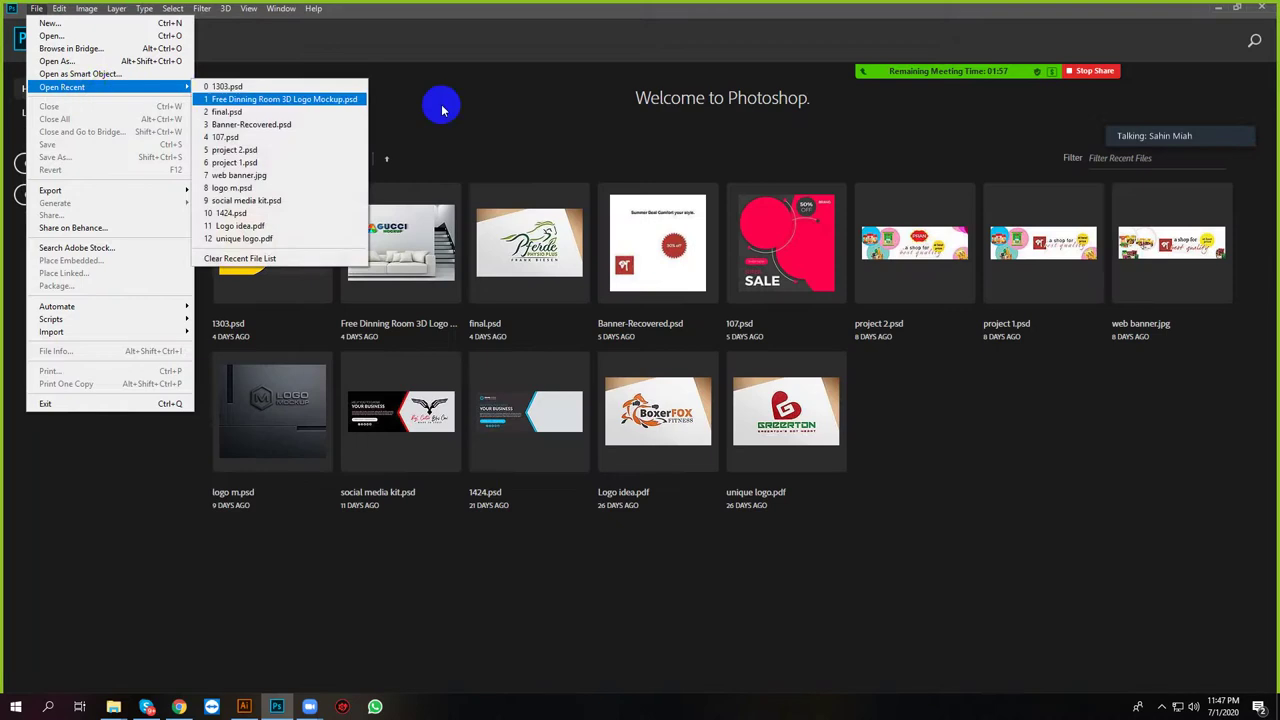
click(522, 112)
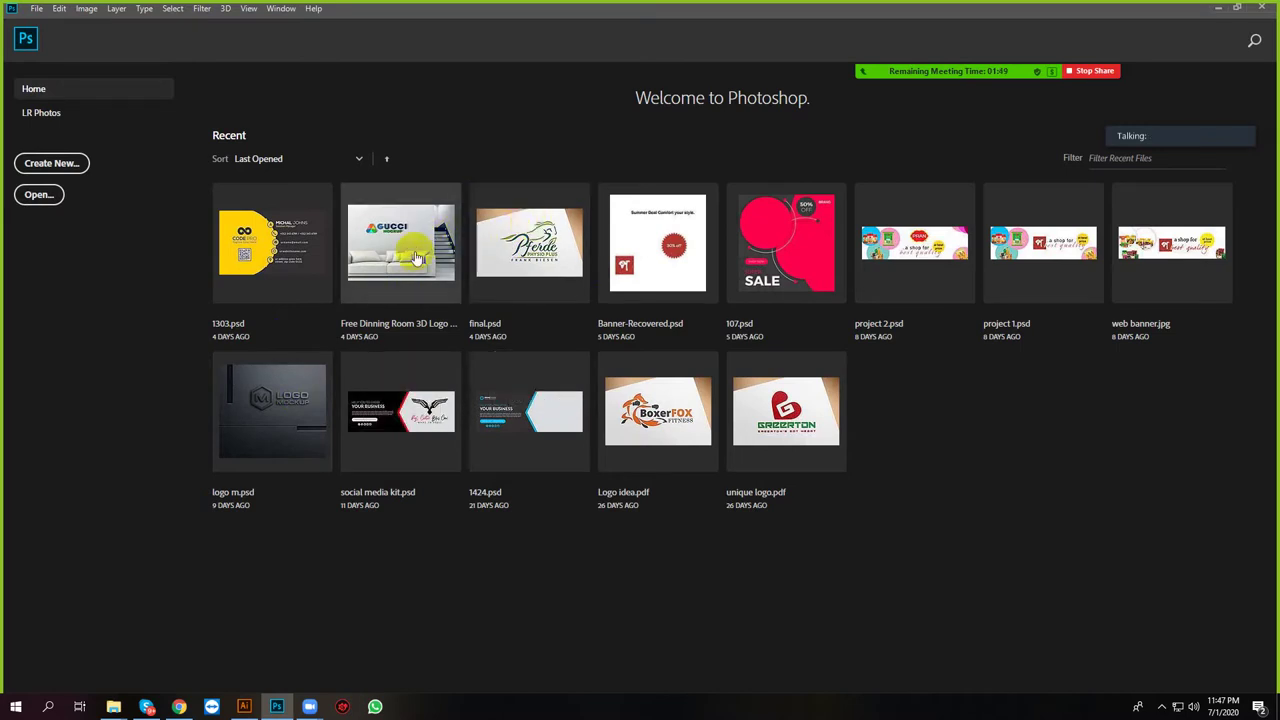
click(418, 258)
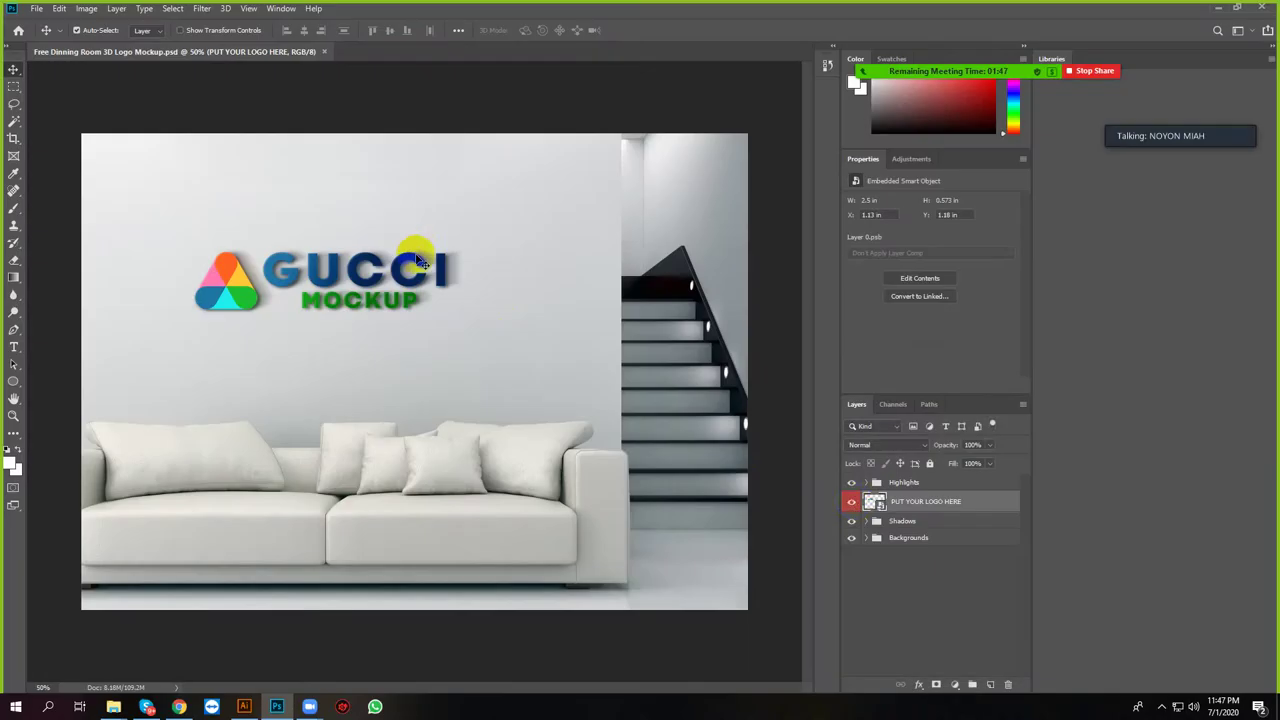
click(870, 503)
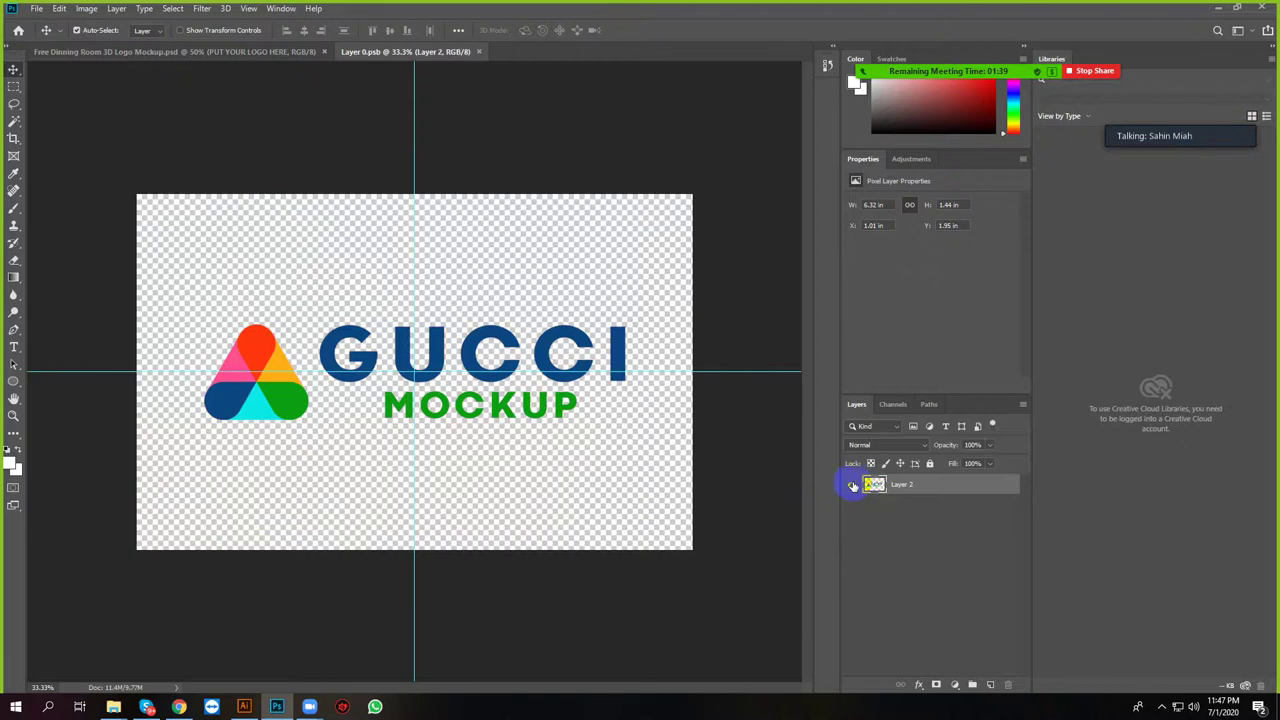
click(852, 485)
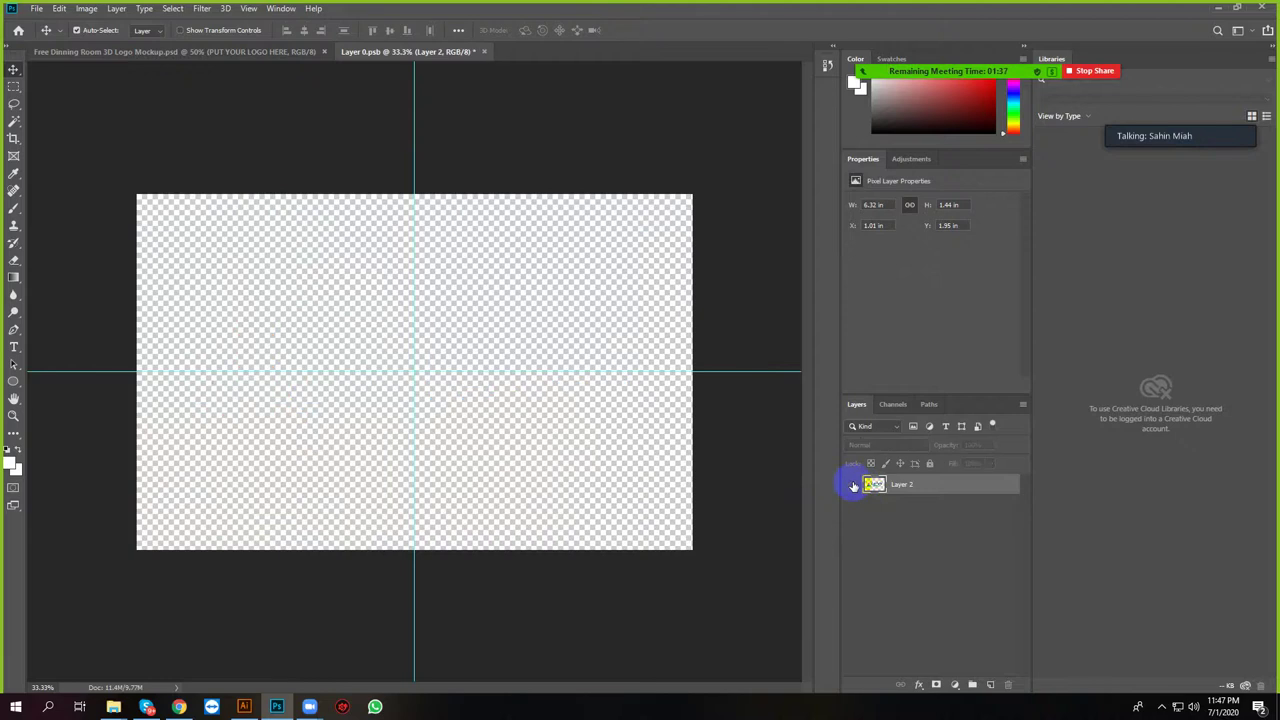
click(234, 52)
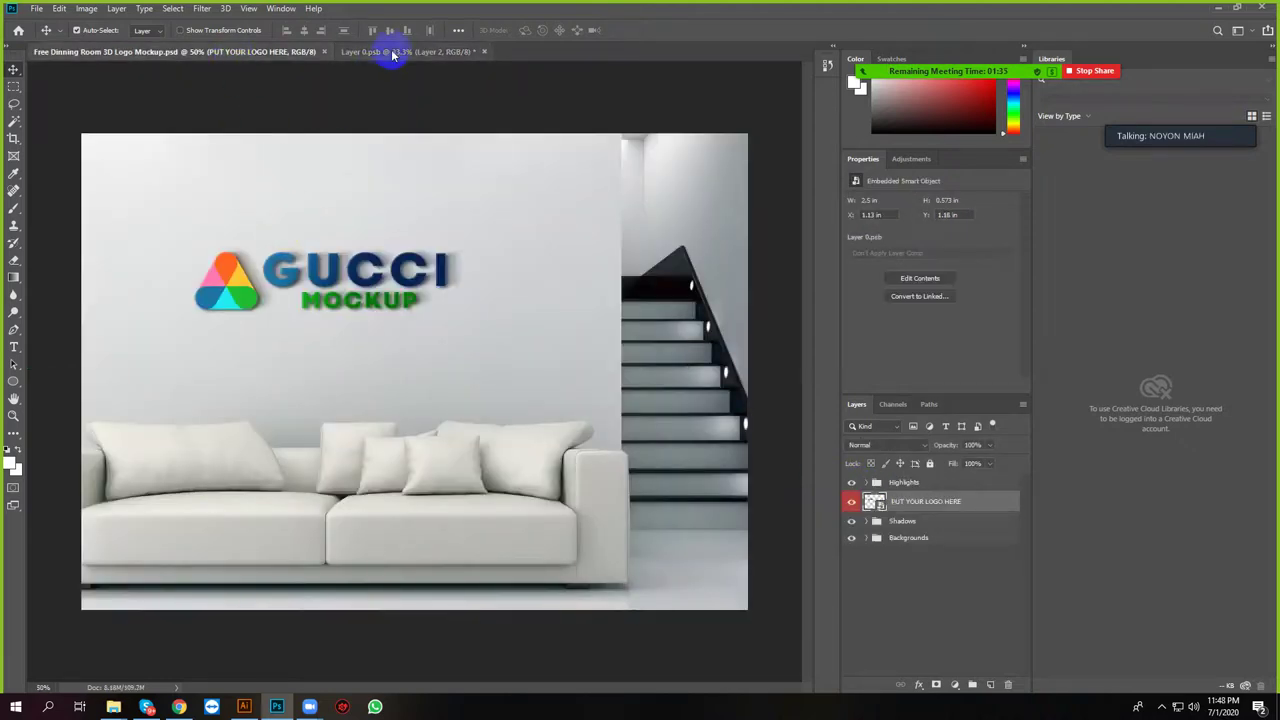
Step: Drag the Team Work logo into Layer 0.psb, size it to about half, centre it on the guides, and save
click(395, 51)
click(243, 703)
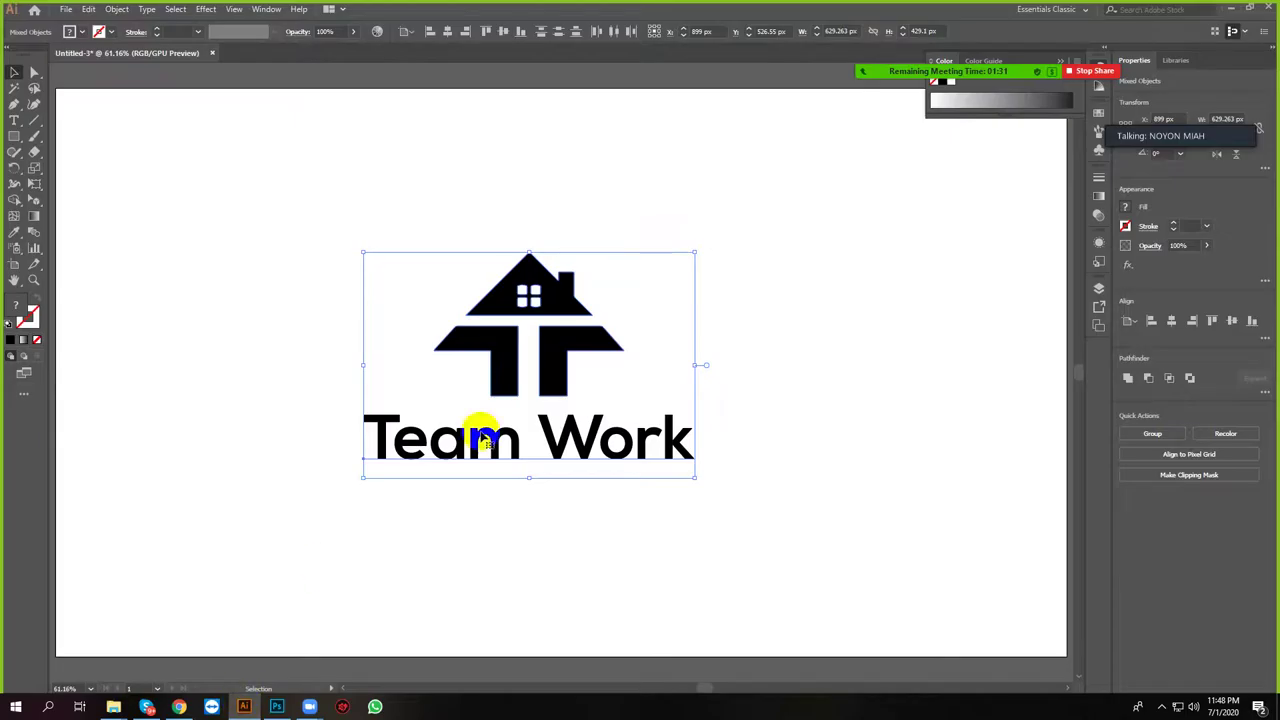
click(591, 337)
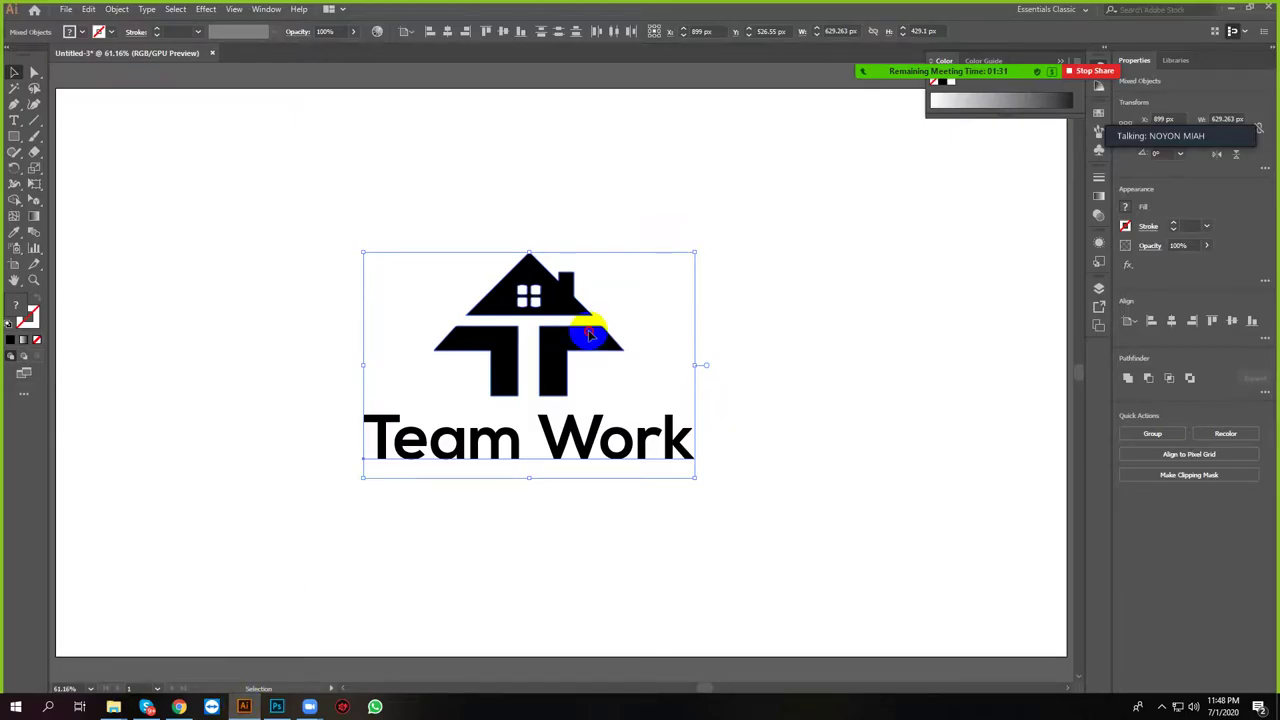
drag(591, 337, 343, 373)
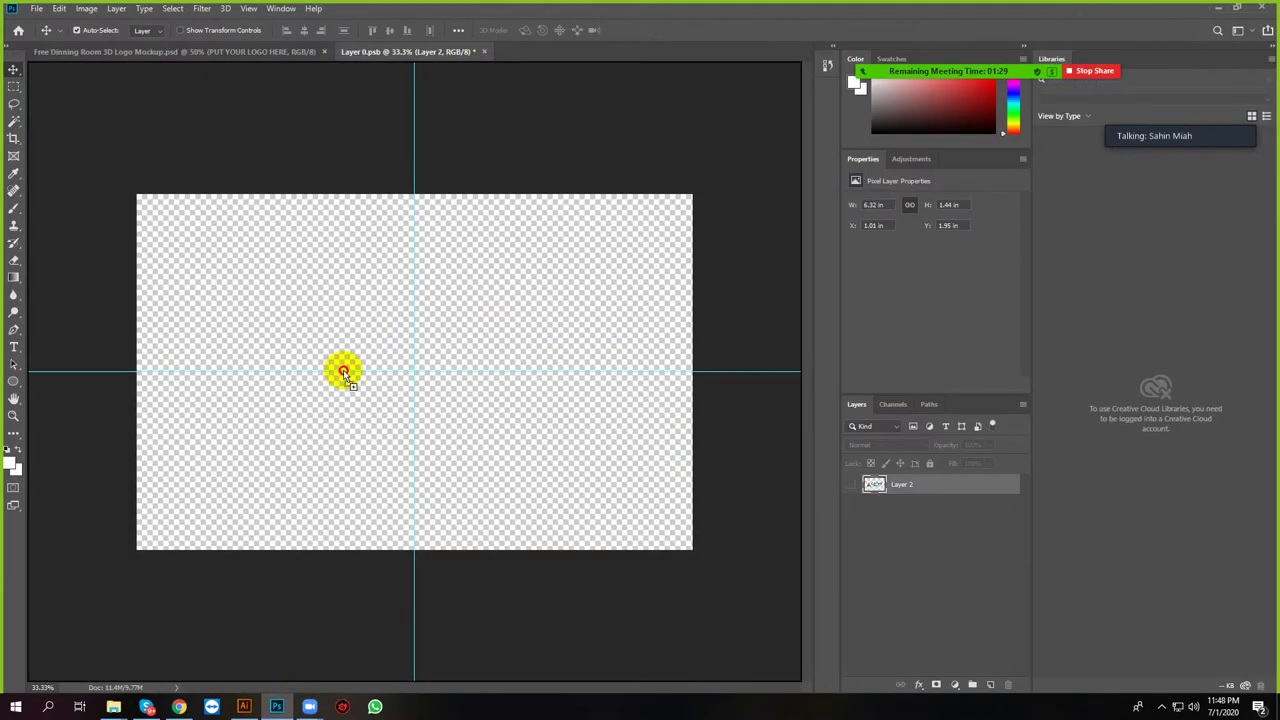
drag(343, 373, 418, 375)
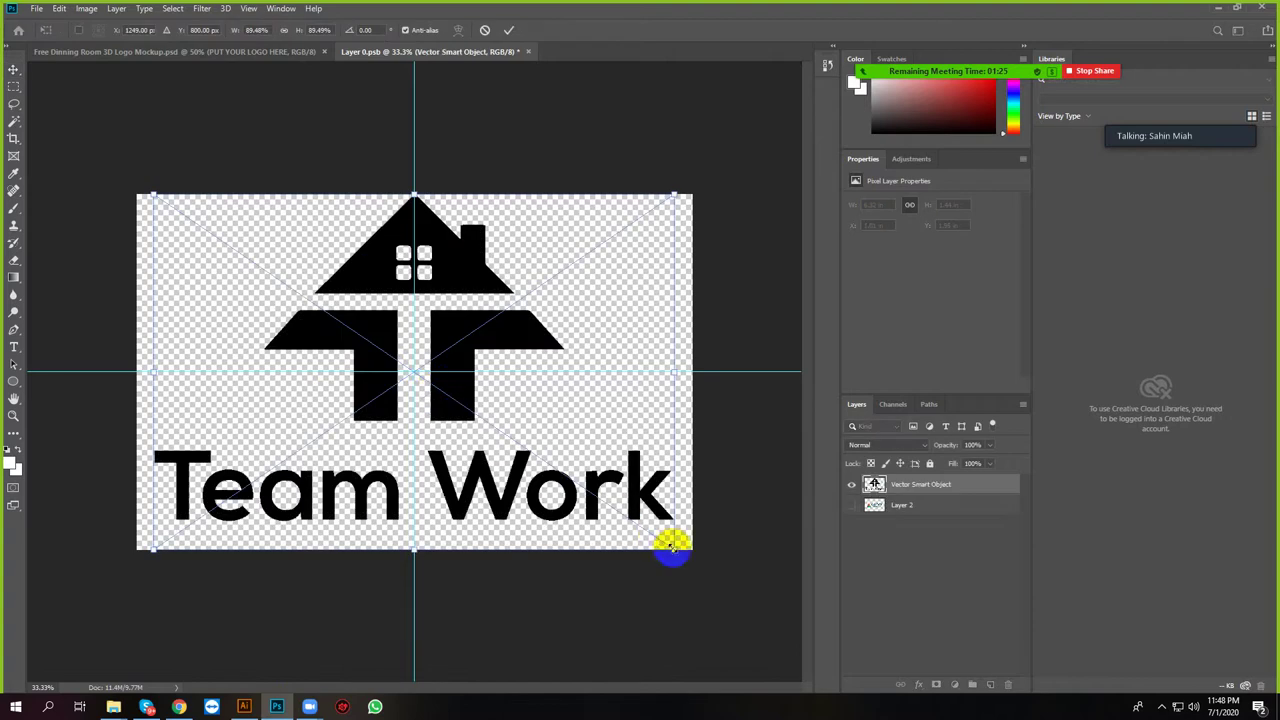
drag(672, 545, 563, 470)
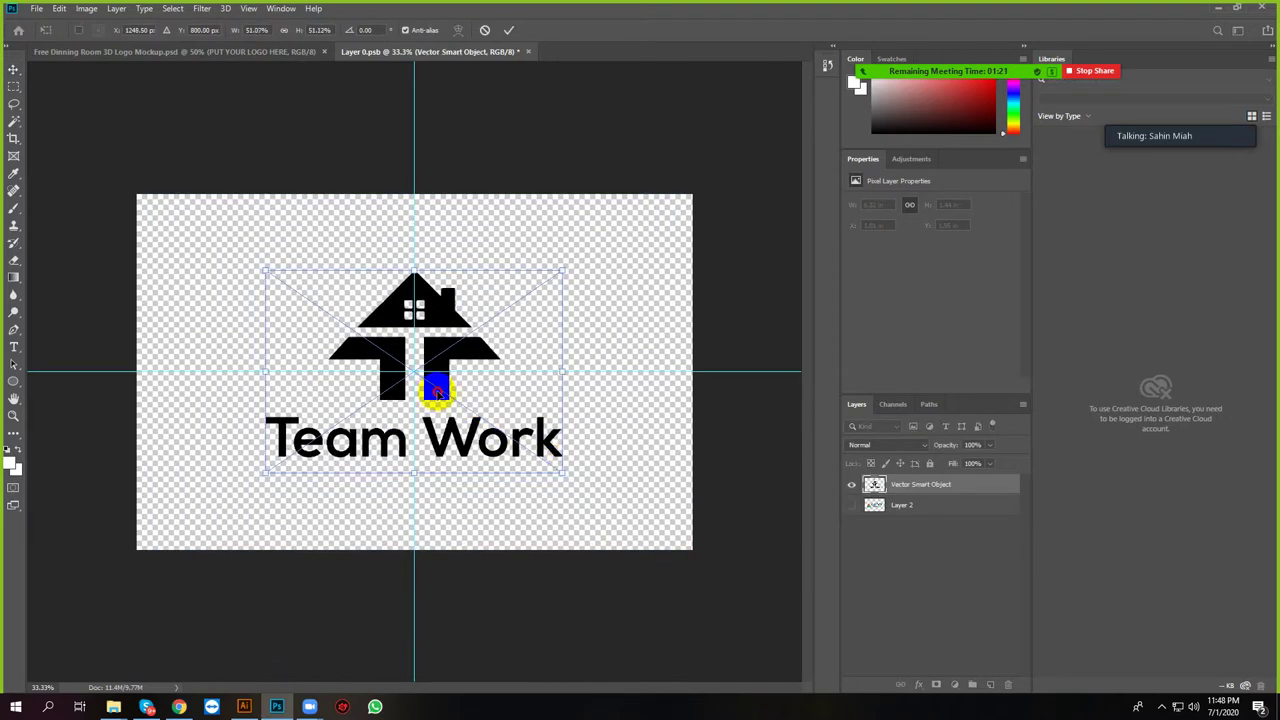
drag(438, 391, 440, 393)
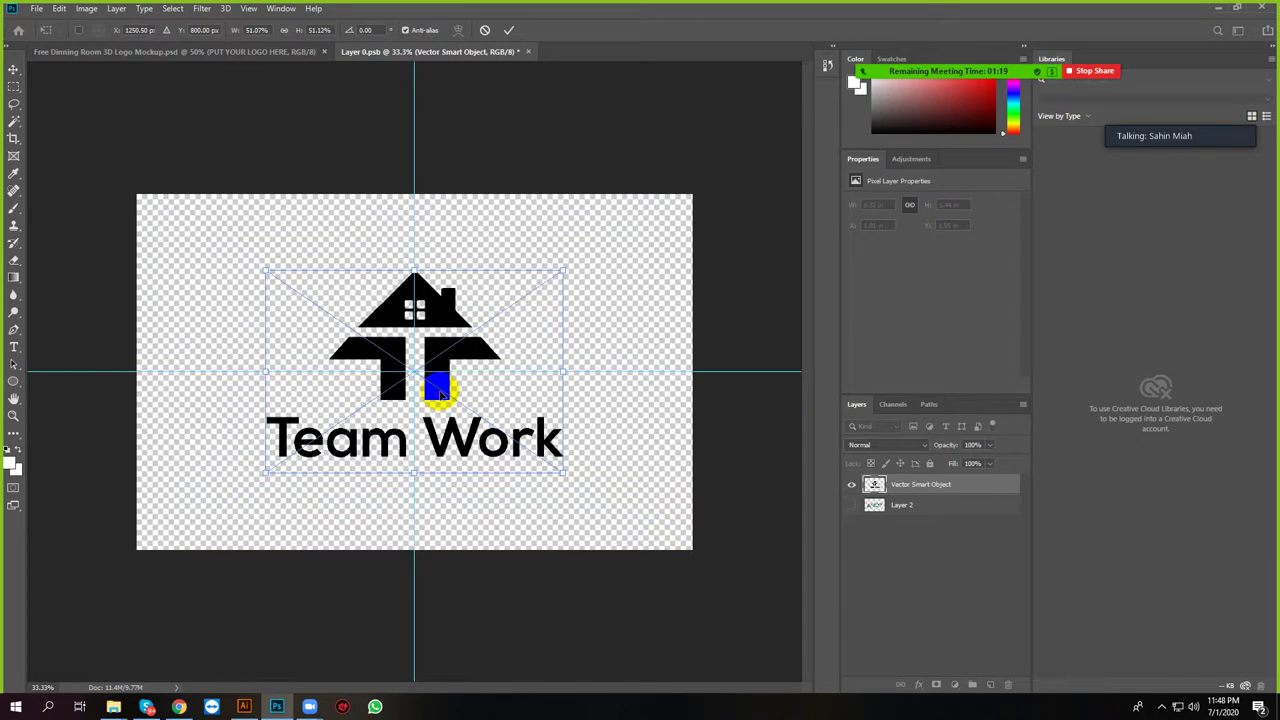
key(Return)
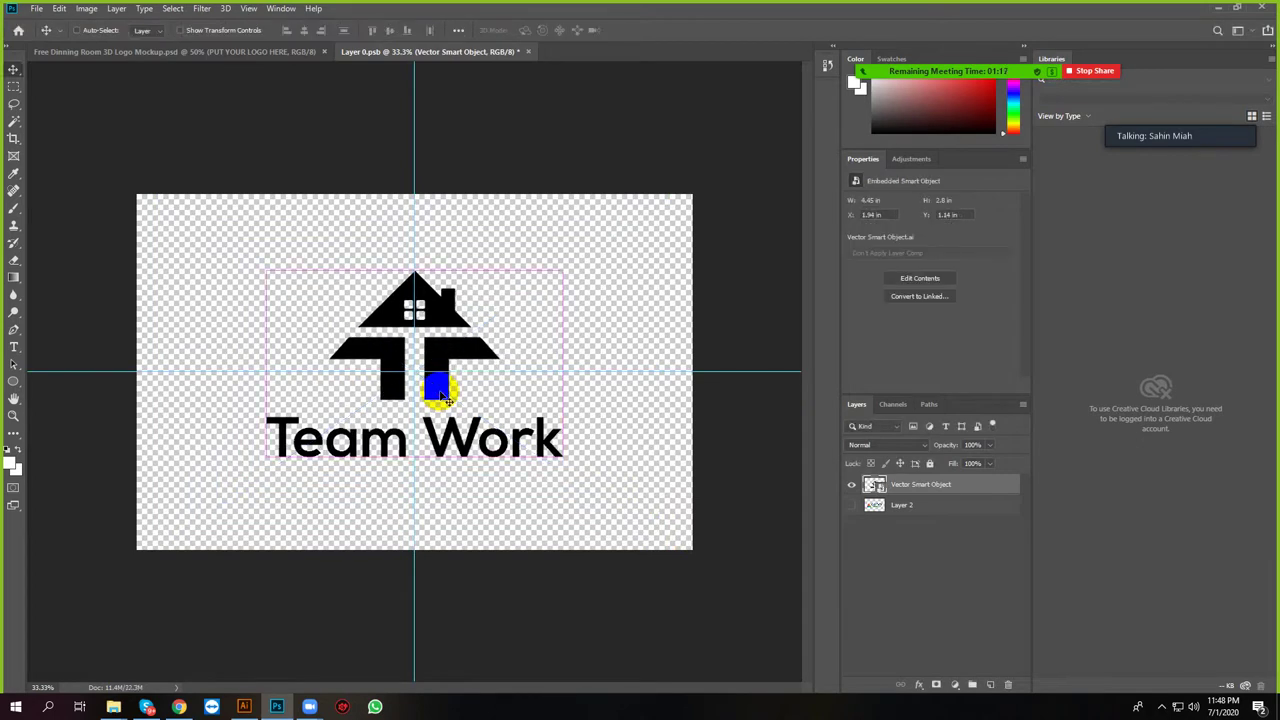
key(ctrl+s)
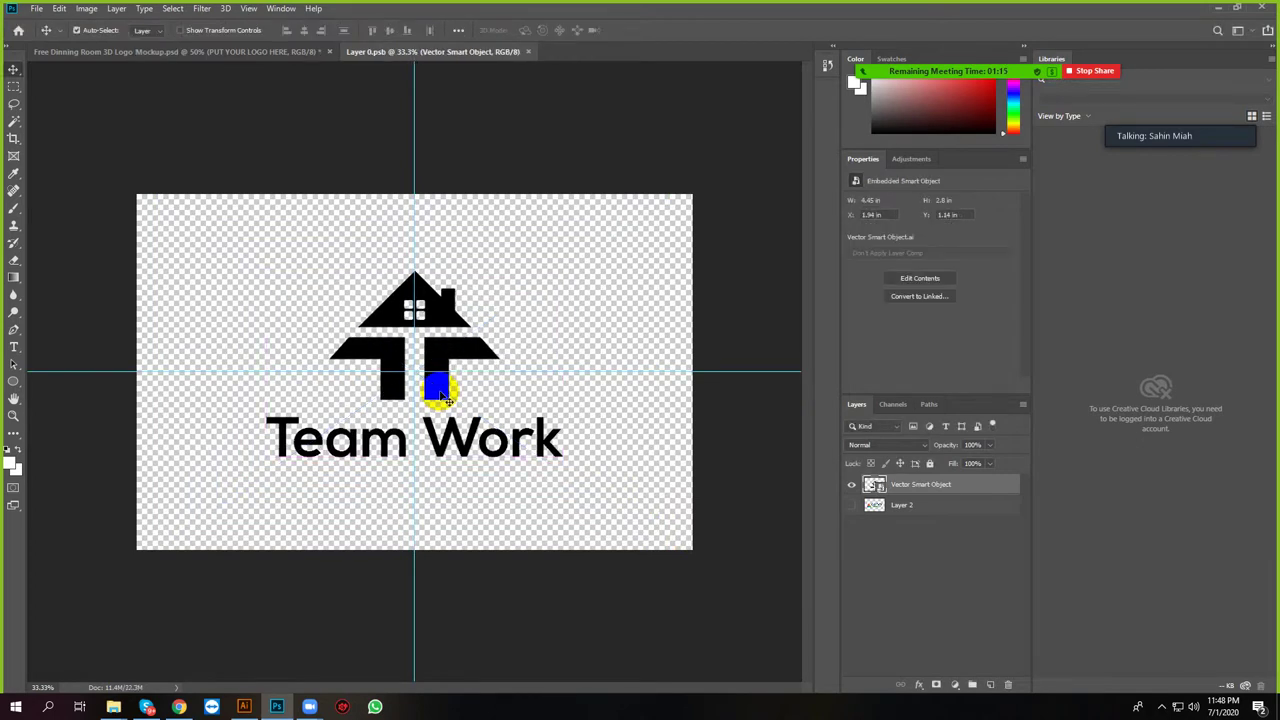
click(155, 50)
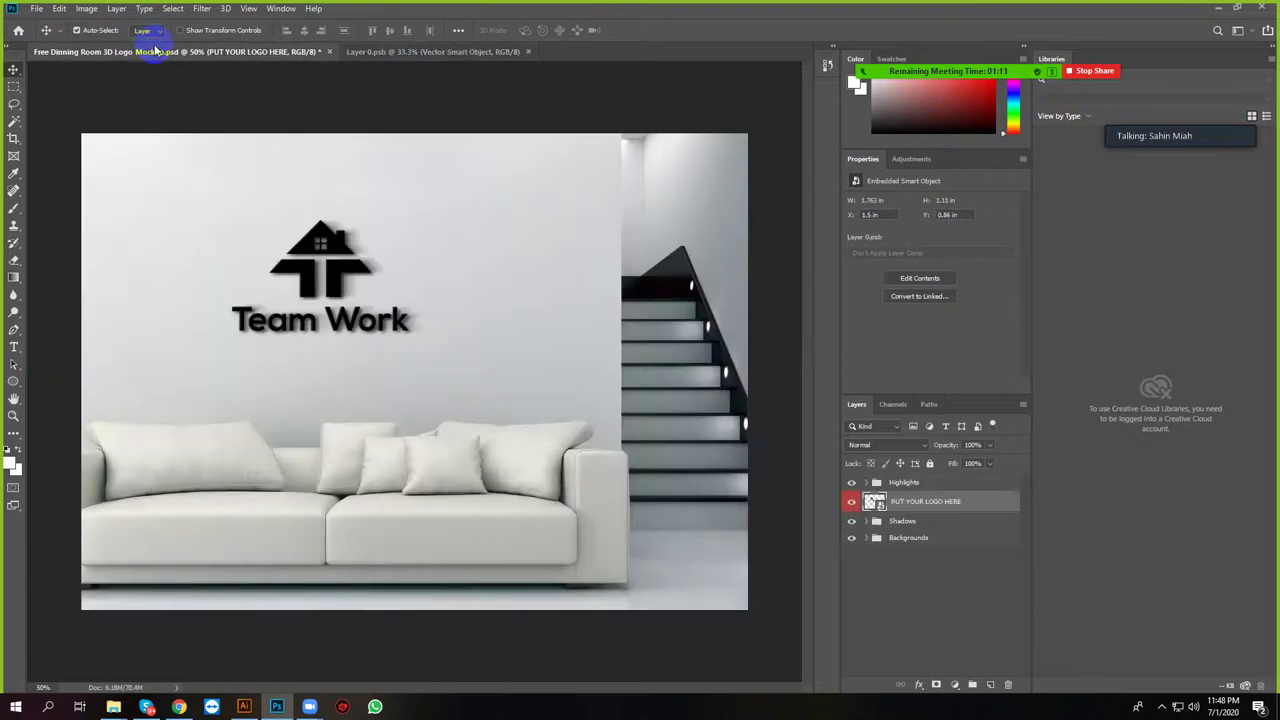
Step: Enlarge the logo to about 64%, save, and check it on the room mockup
click(400, 52)
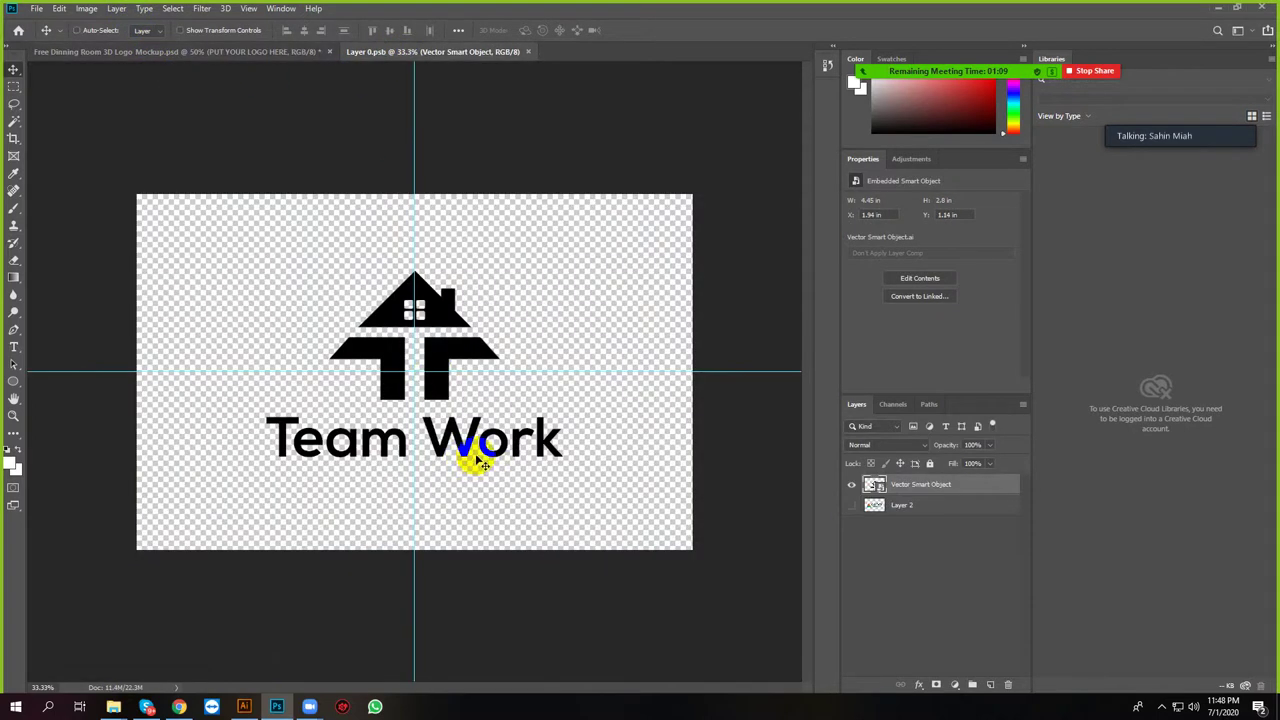
key(ctrl+t)
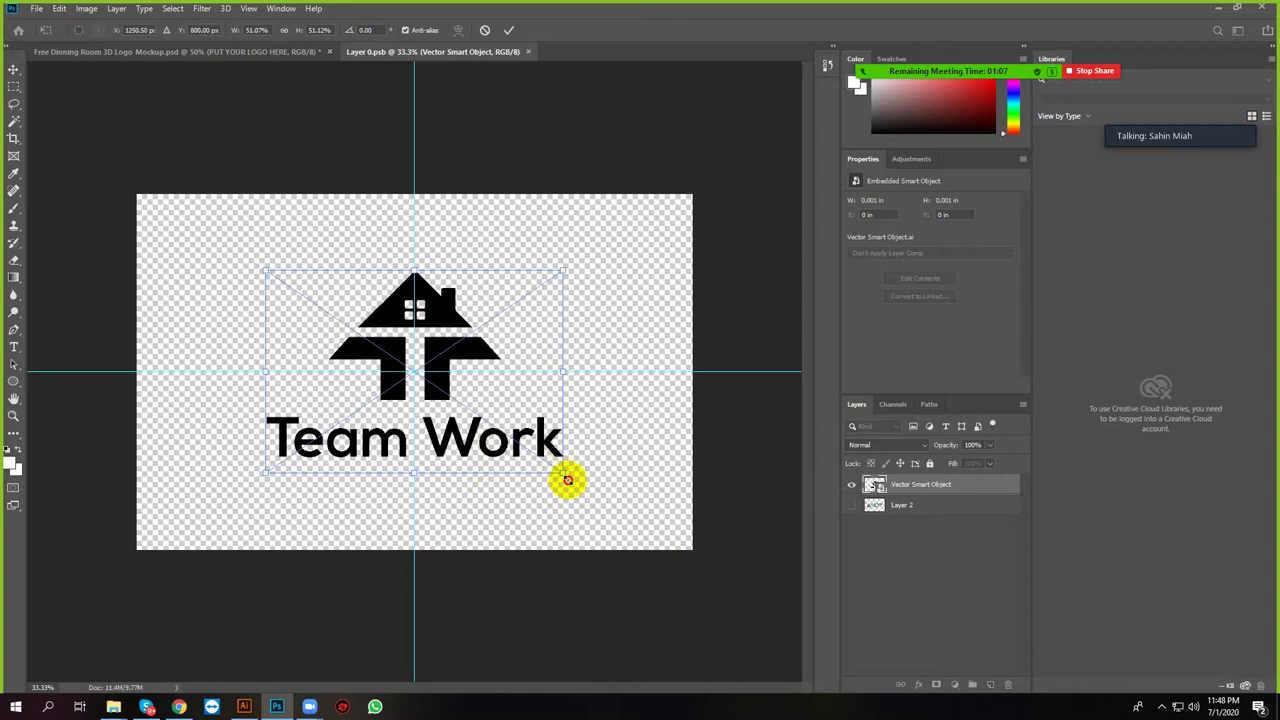
drag(567, 480, 588, 514)
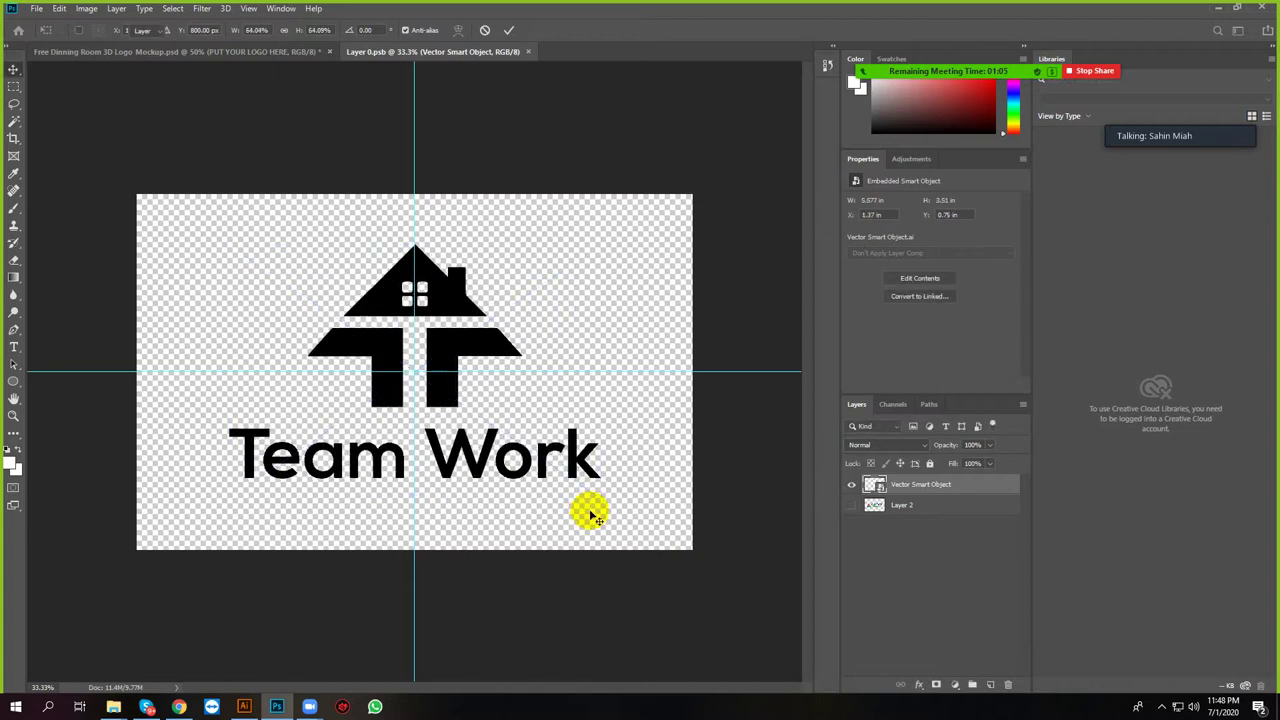
key(Return)
key(ctrl+s)
click(140, 52)
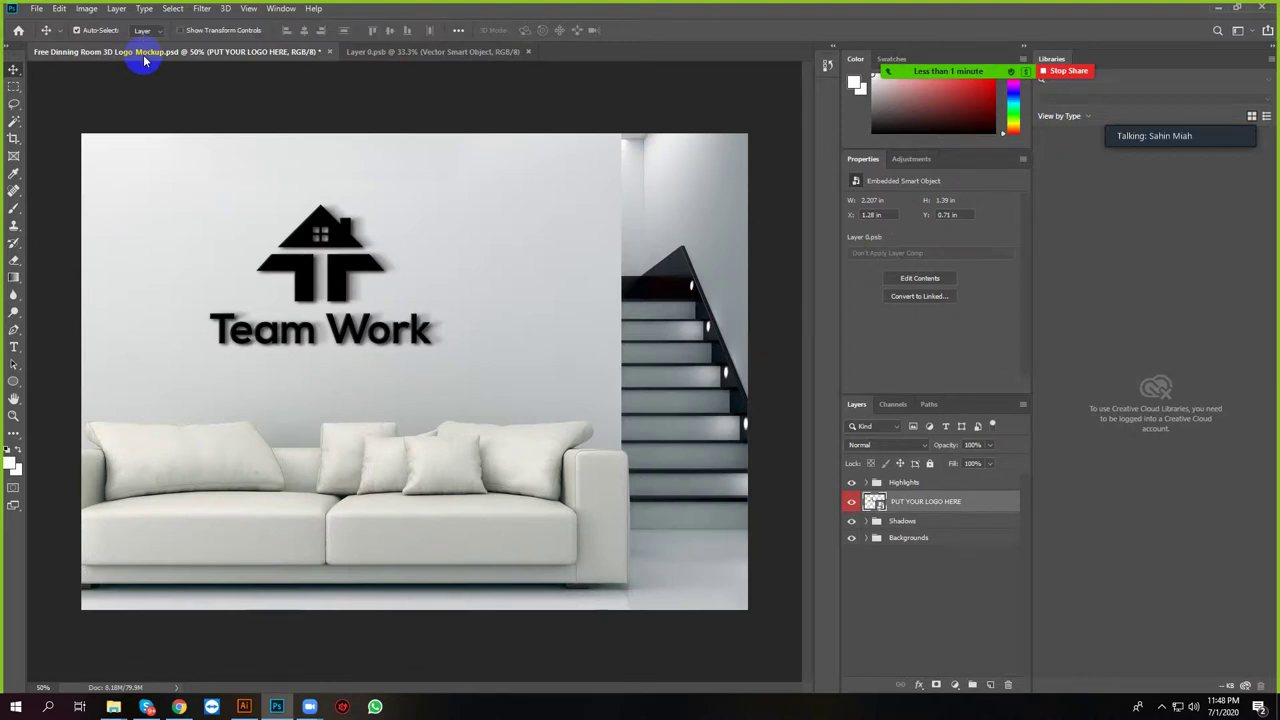
click(434, 51)
Step: Bring the REALTORS logo image into Illustrator, scale it down, and place it upper right
click(247, 709)
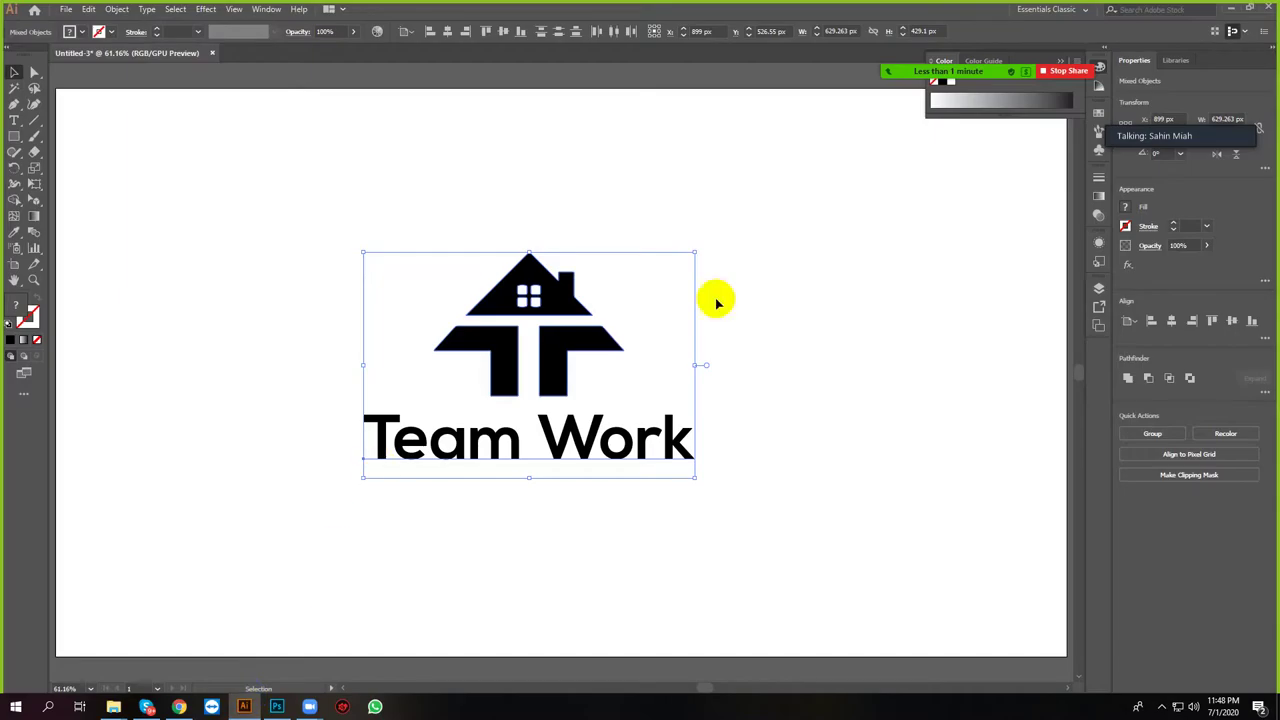
click(1232, 8)
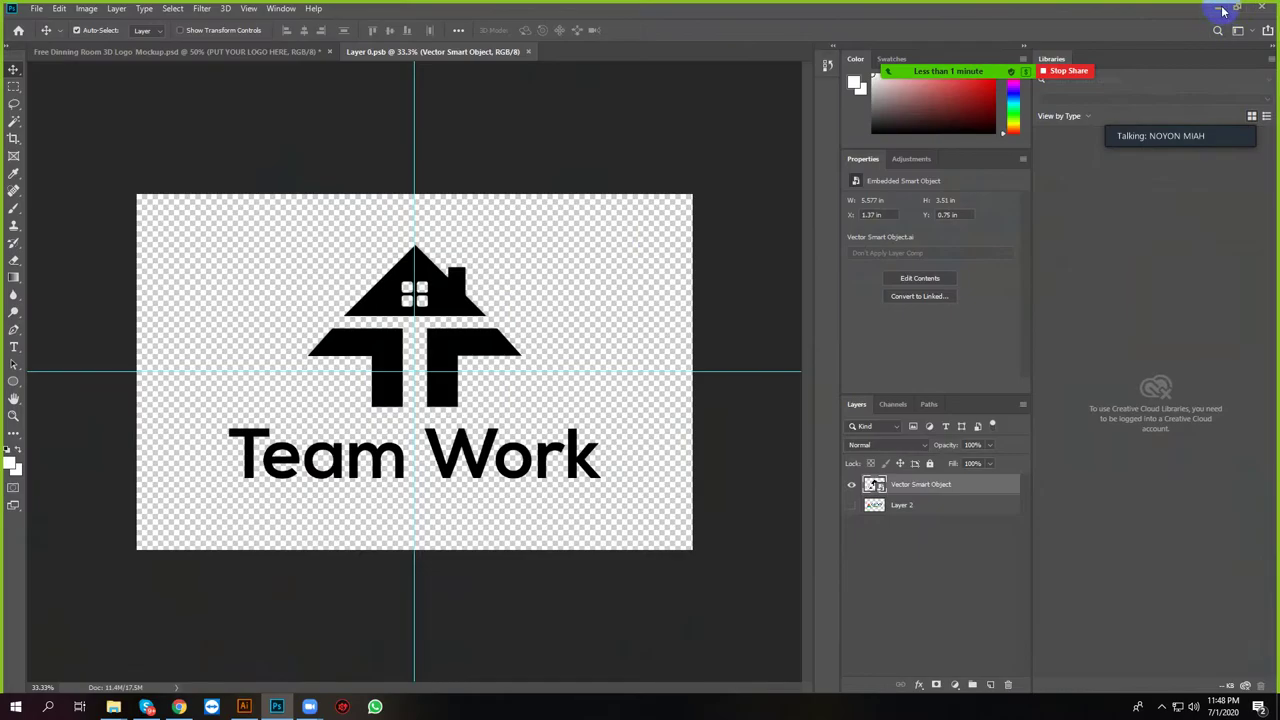
click(1224, 8)
drag(23, 88, 245, 708)
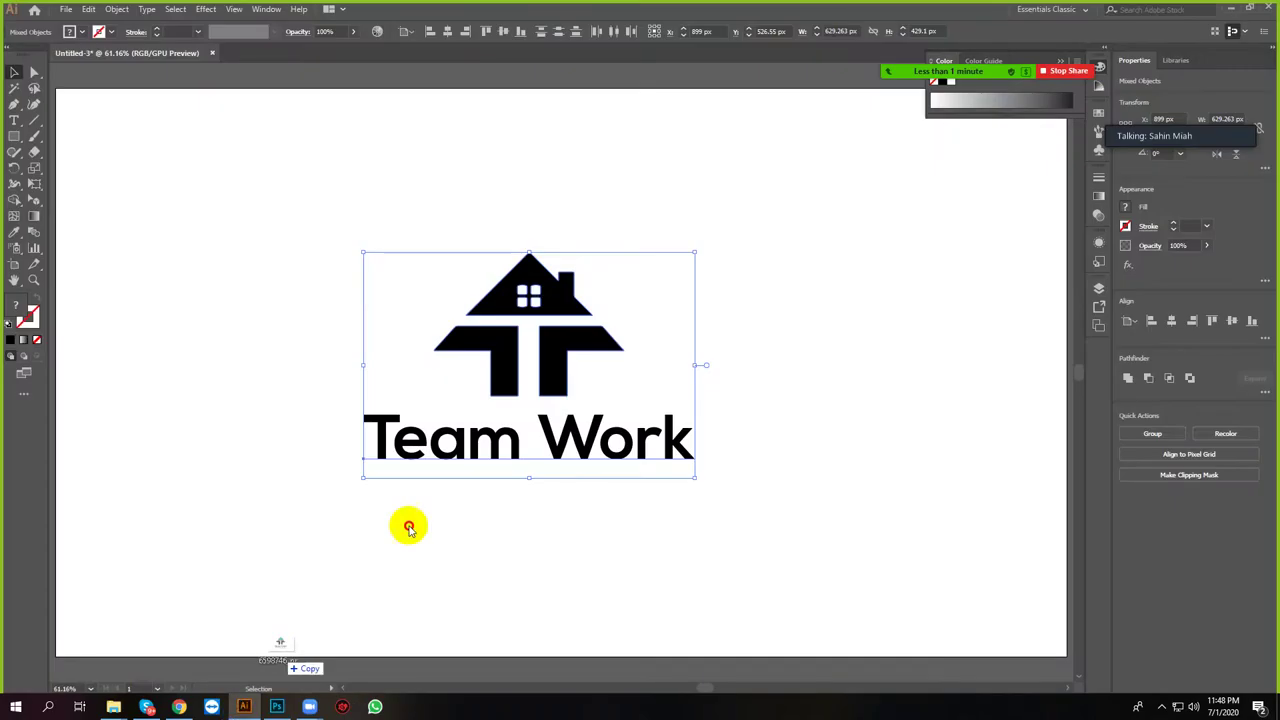
drag(245, 708, 829, 289)
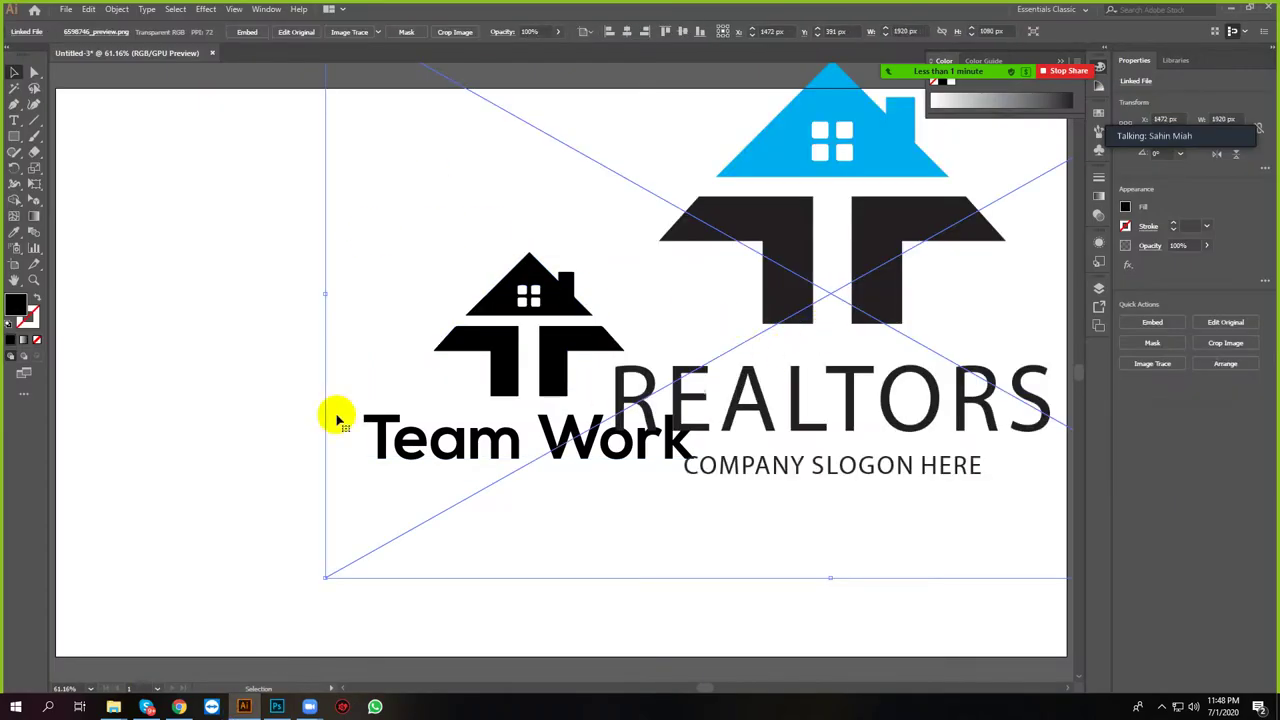
drag(324, 574, 690, 372)
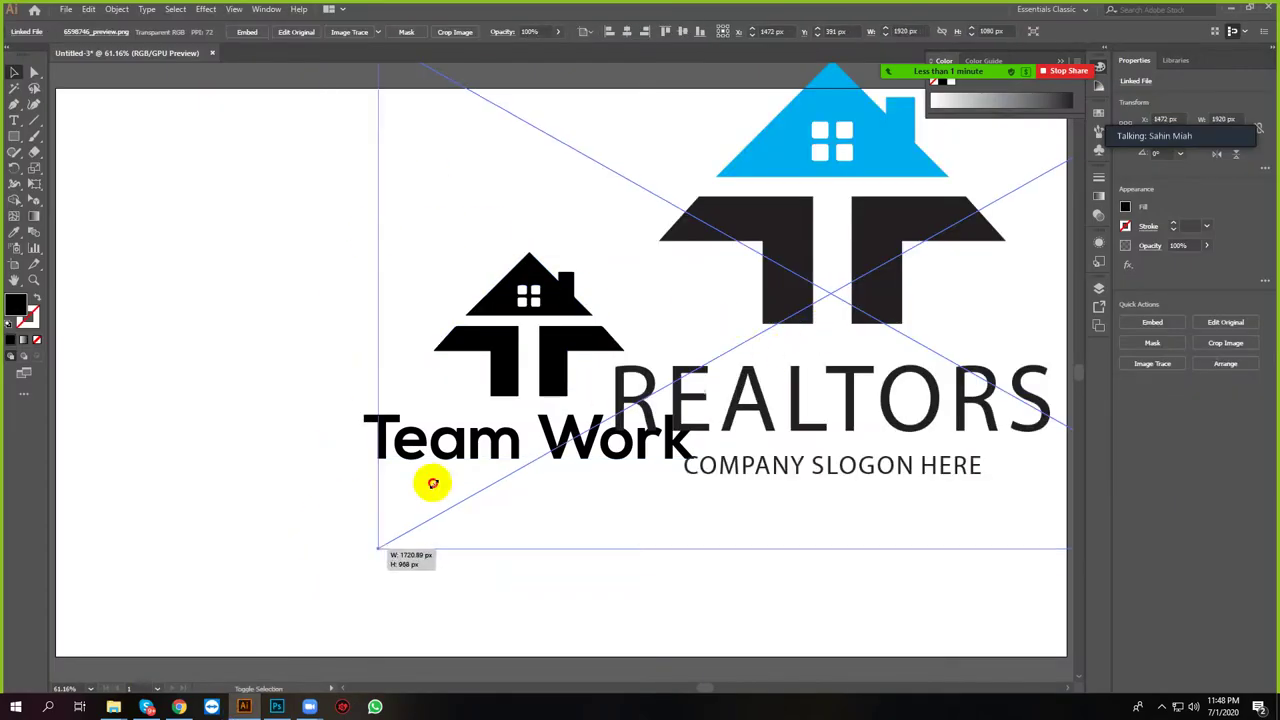
drag(785, 315, 781, 249)
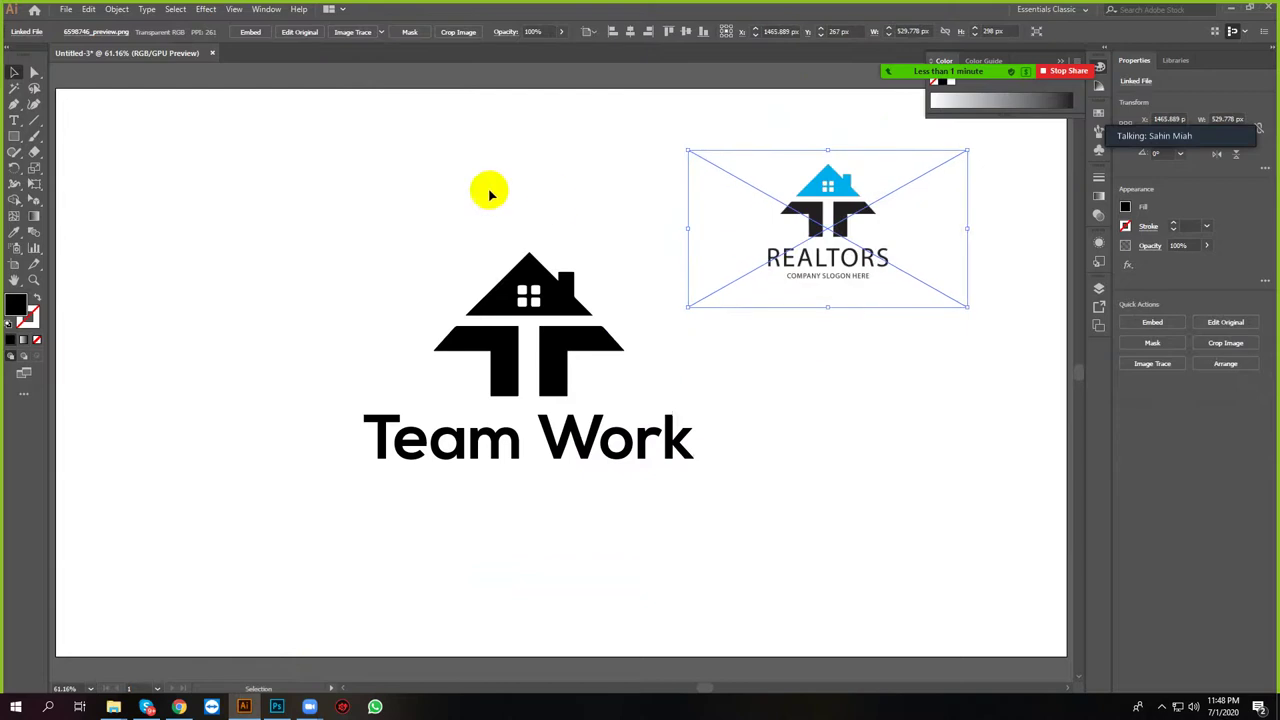
Step: Ungroup the Team Work icon and give the house roof the REALTORS roof blue
mouse_move(424, 209)
mouse_down()
mouse_move(580, 300)
mouse_move(572, 290)
mouse_up()
right_click(572, 290)
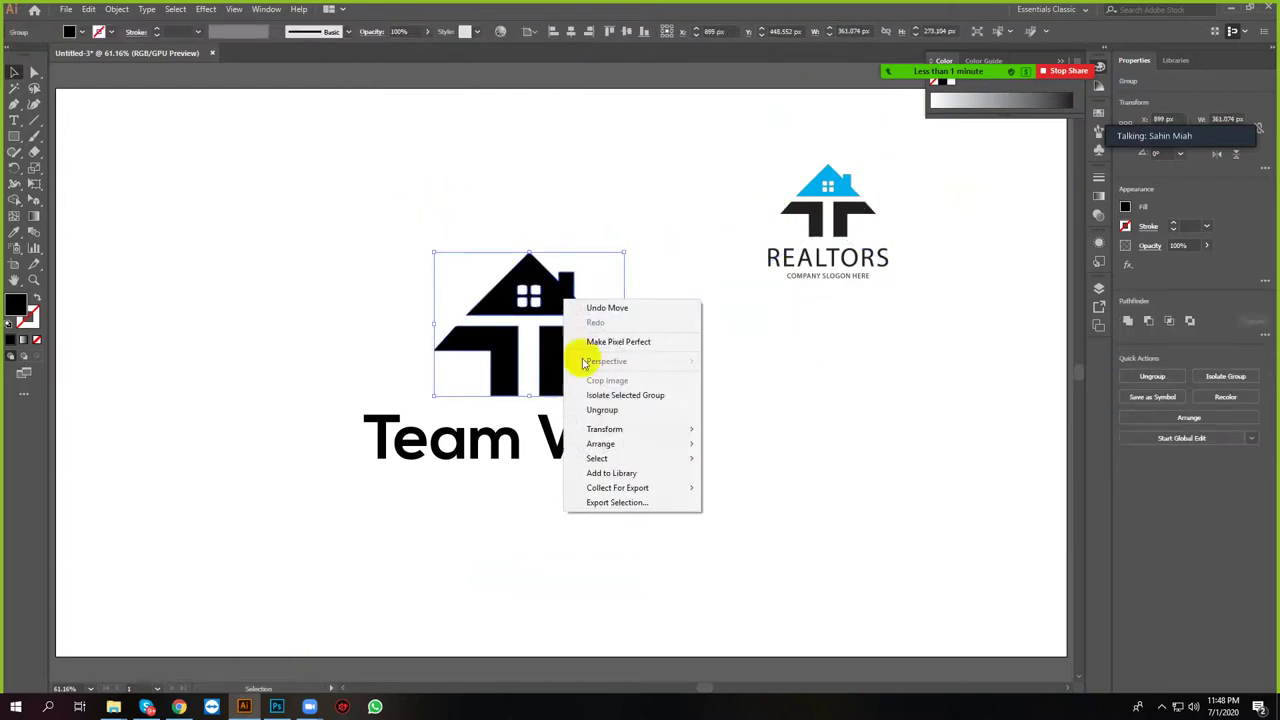
click(585, 406)
drag(440, 180, 640, 300)
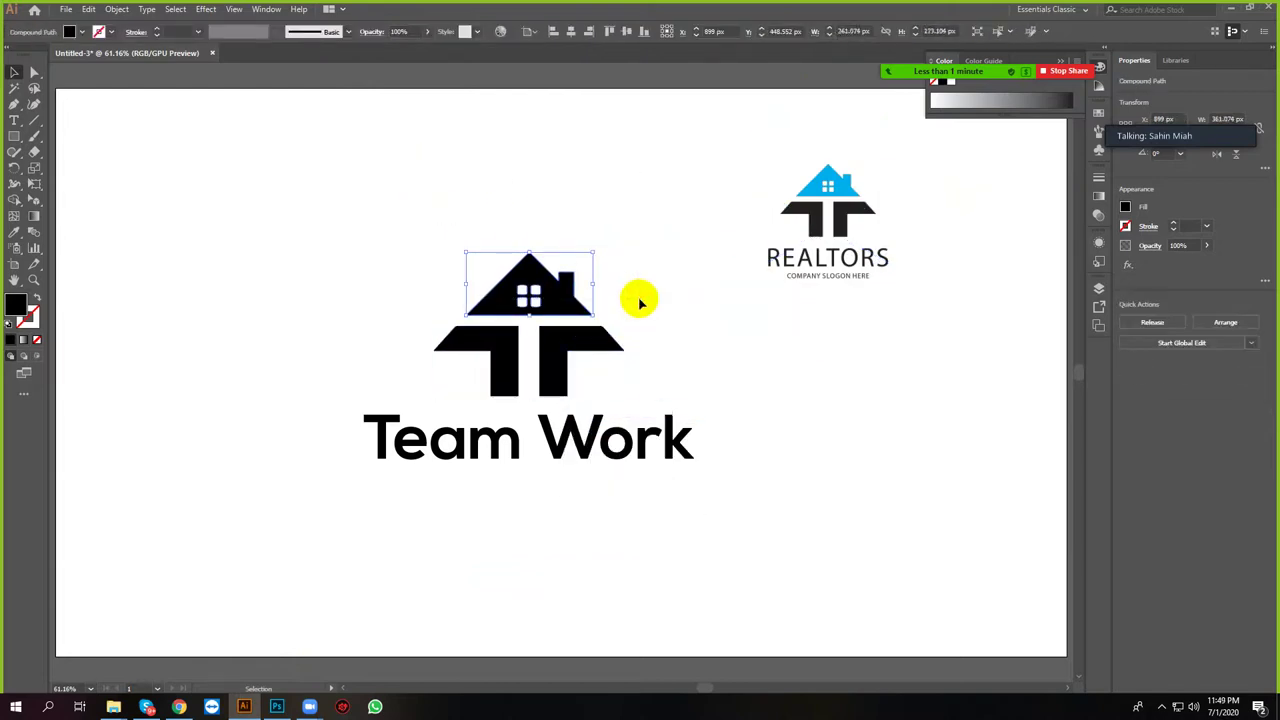
key(i)
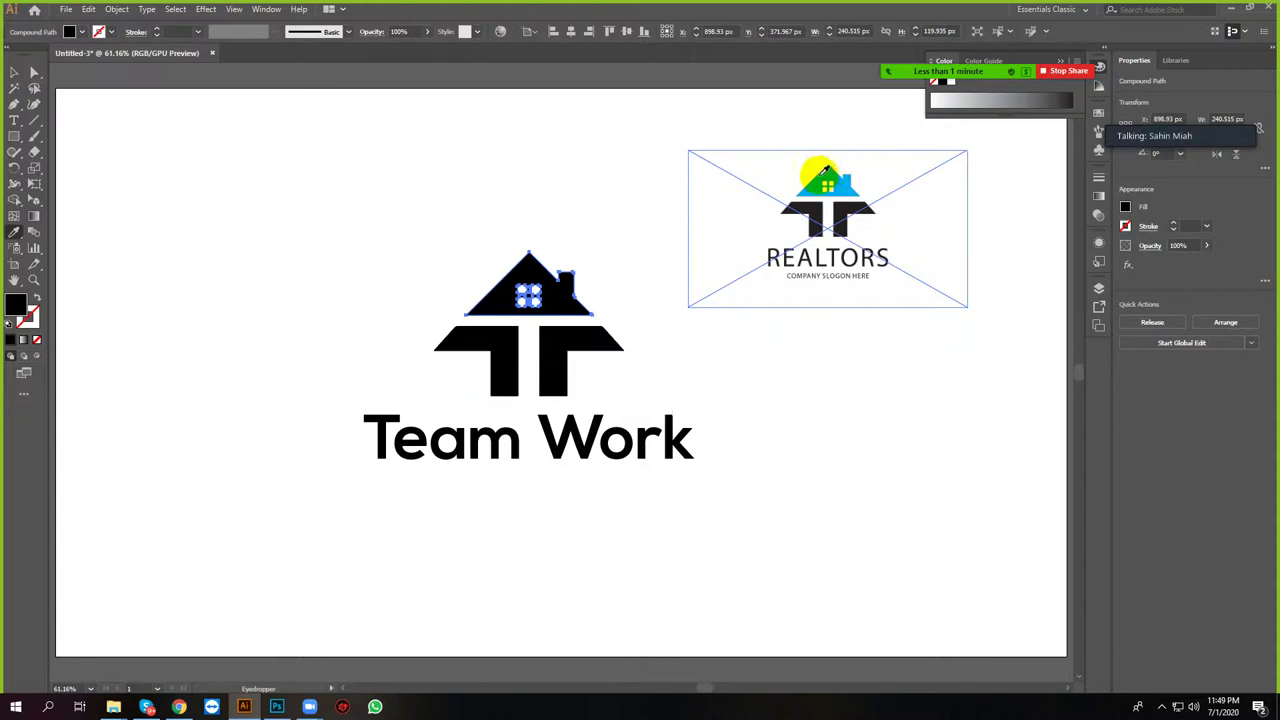
click(826, 172)
key(v)
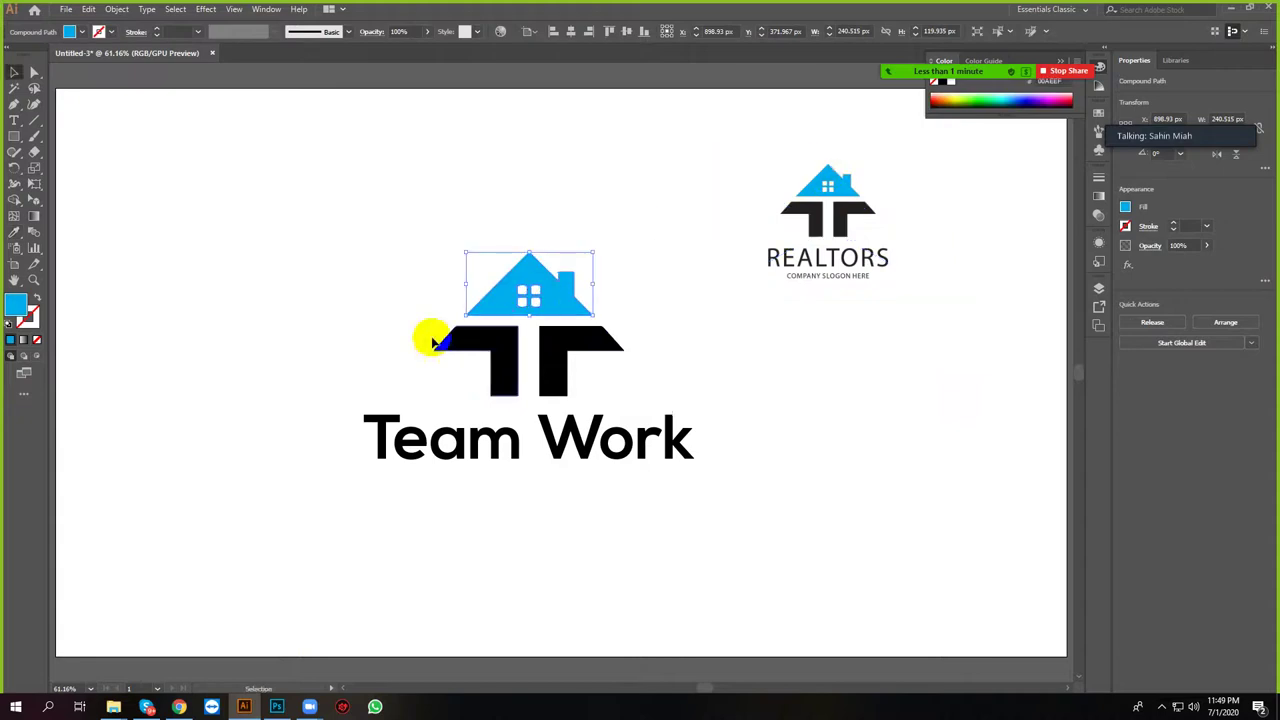
Step: Give the T and the Team Work text the REALTORS logo's black
click(572, 378)
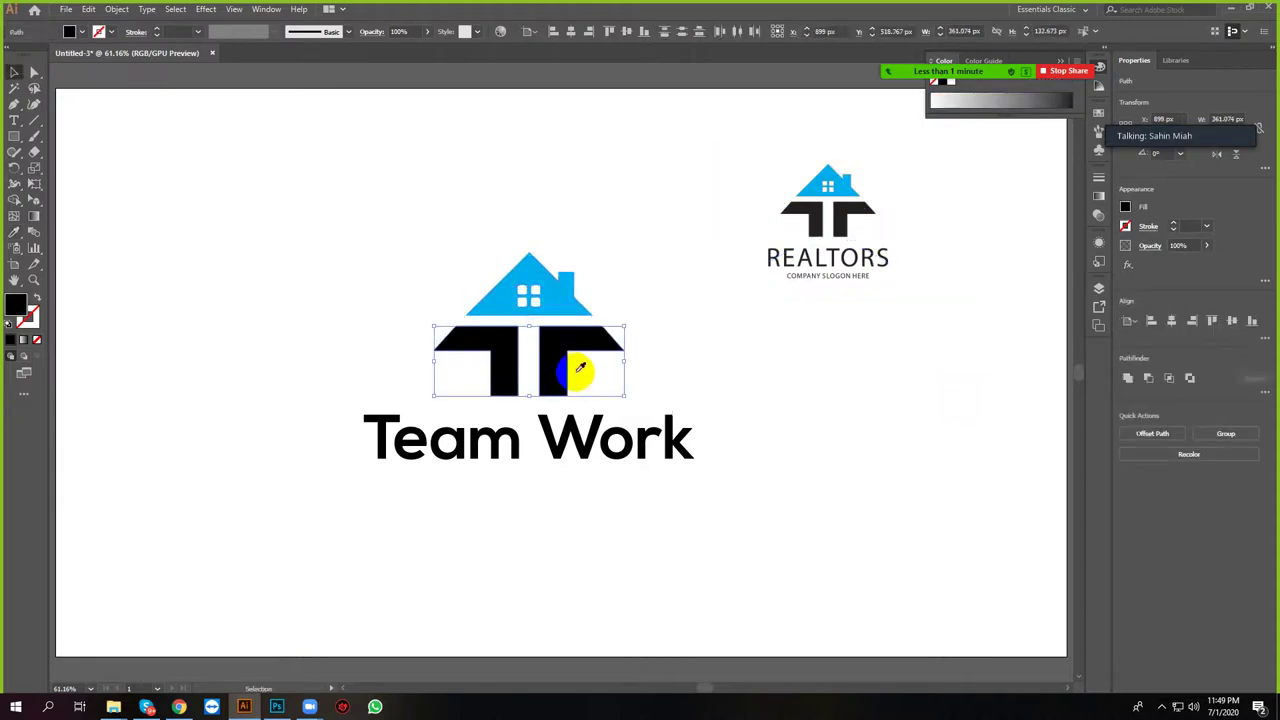
click(810, 212)
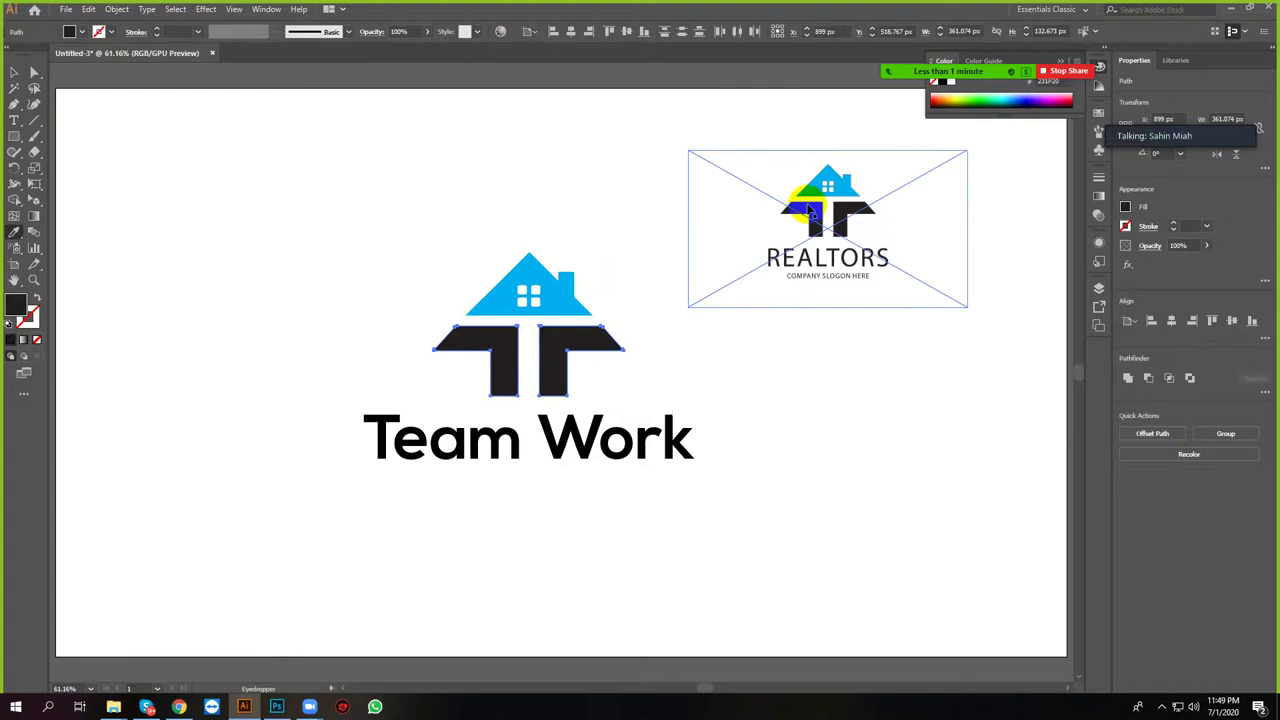
key(v)
click(692, 400)
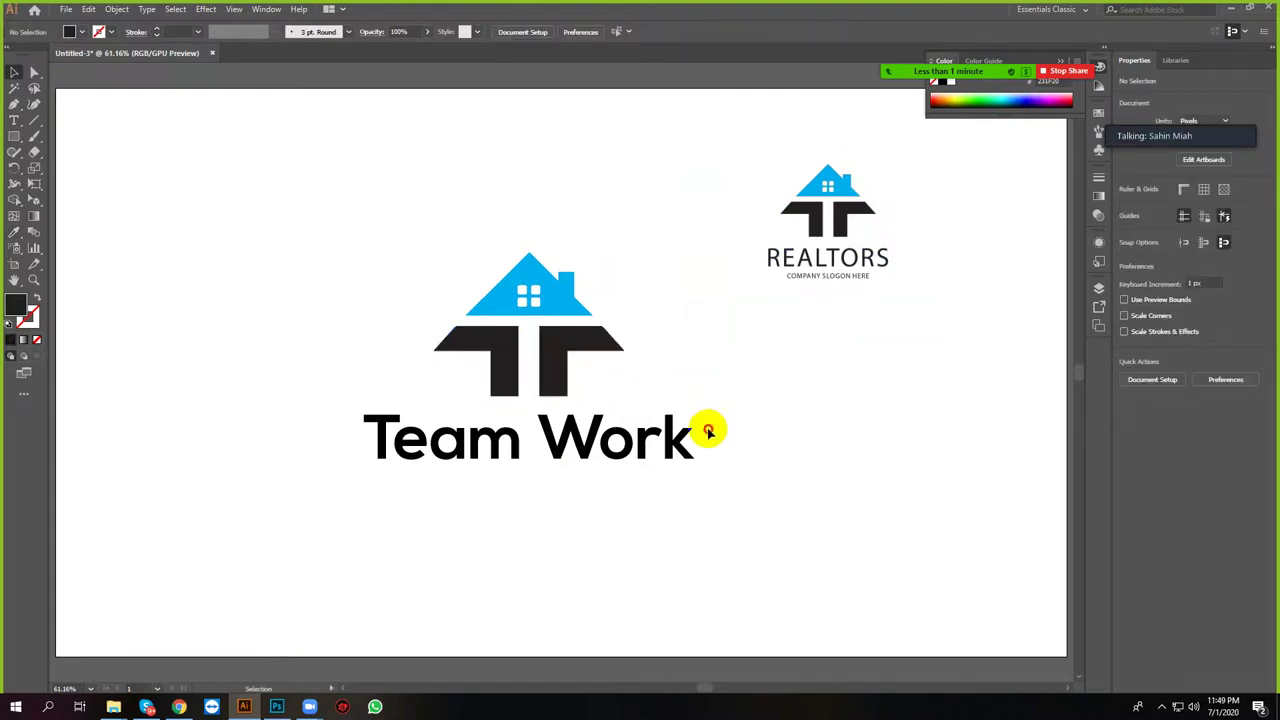
click(627, 480)
key(i)
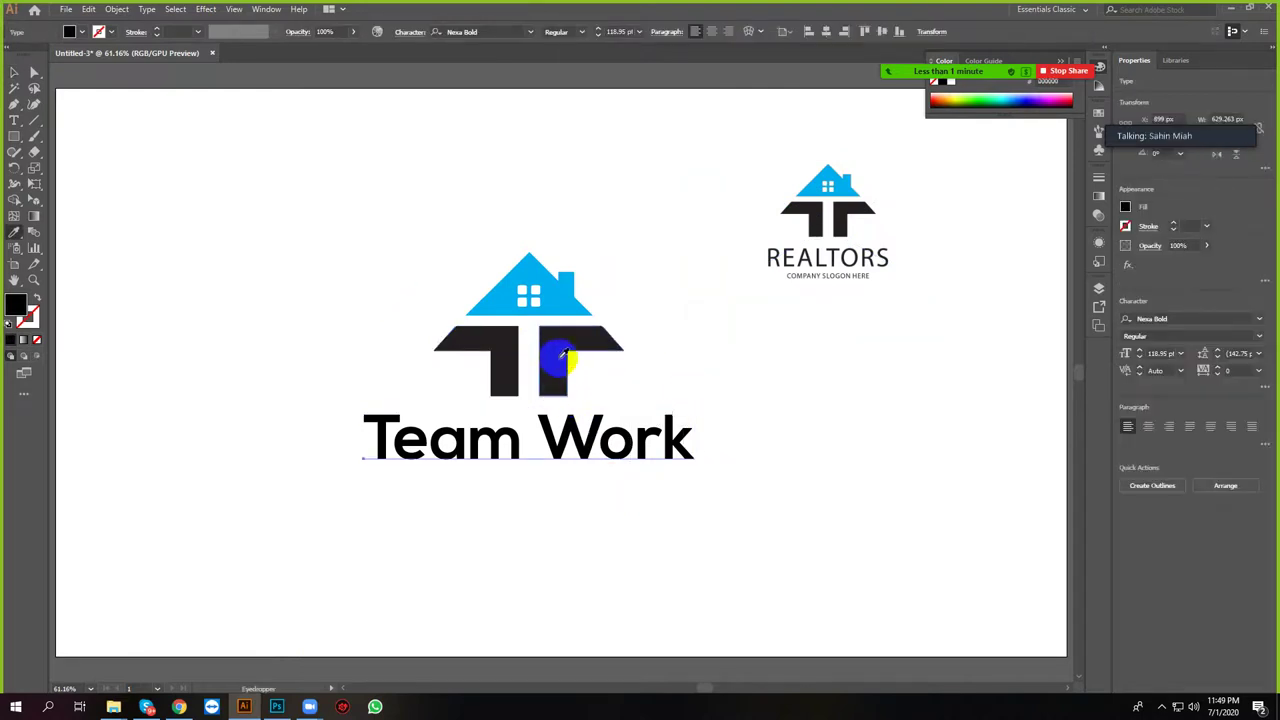
click(562, 345)
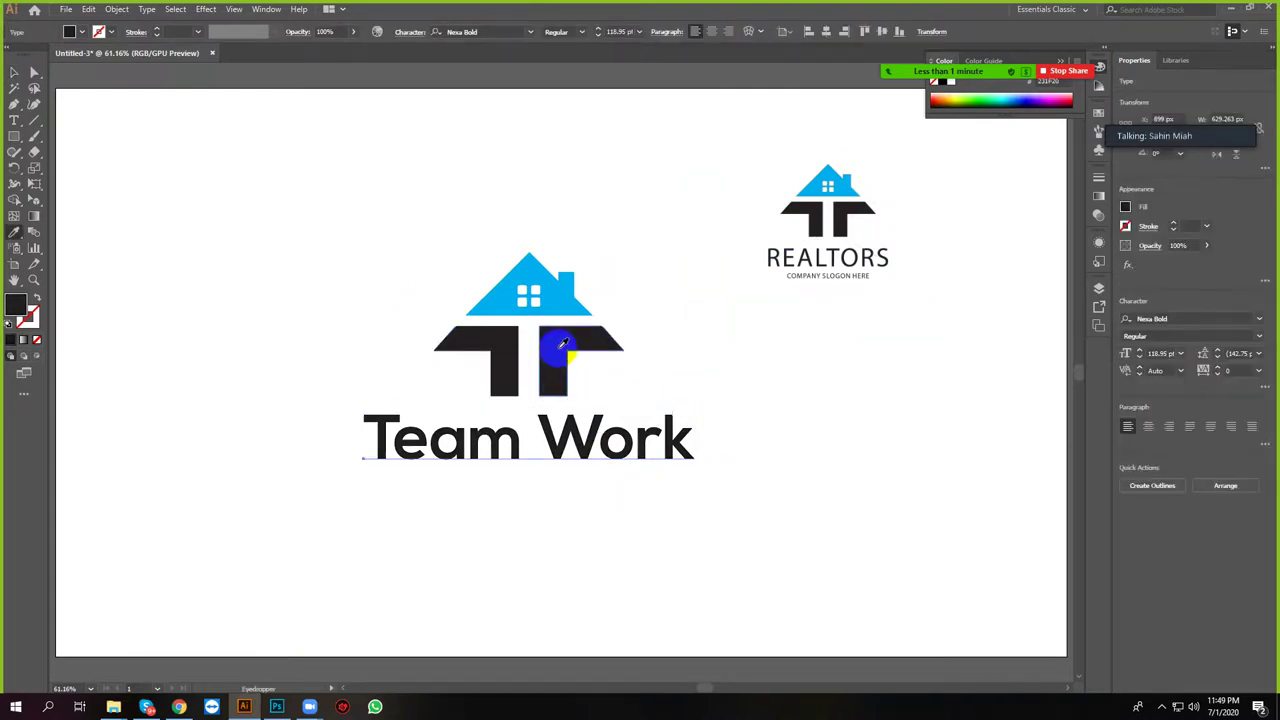
click(551, 277)
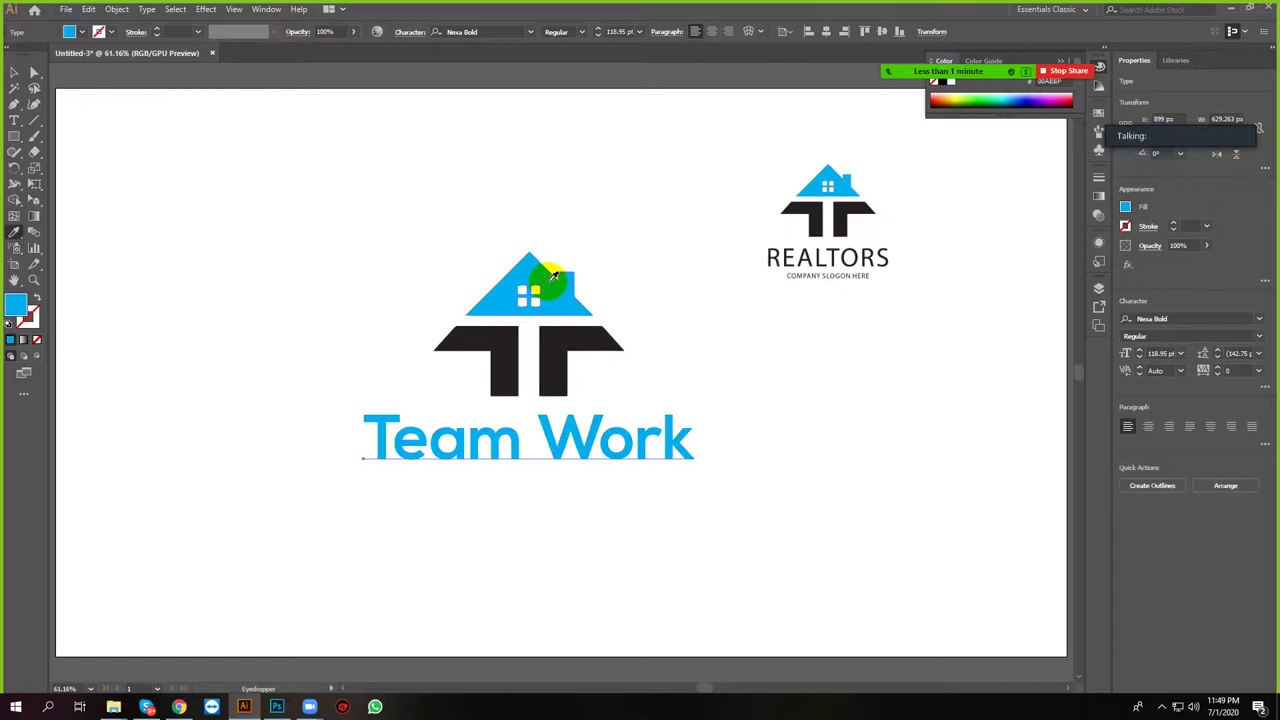
click(557, 343)
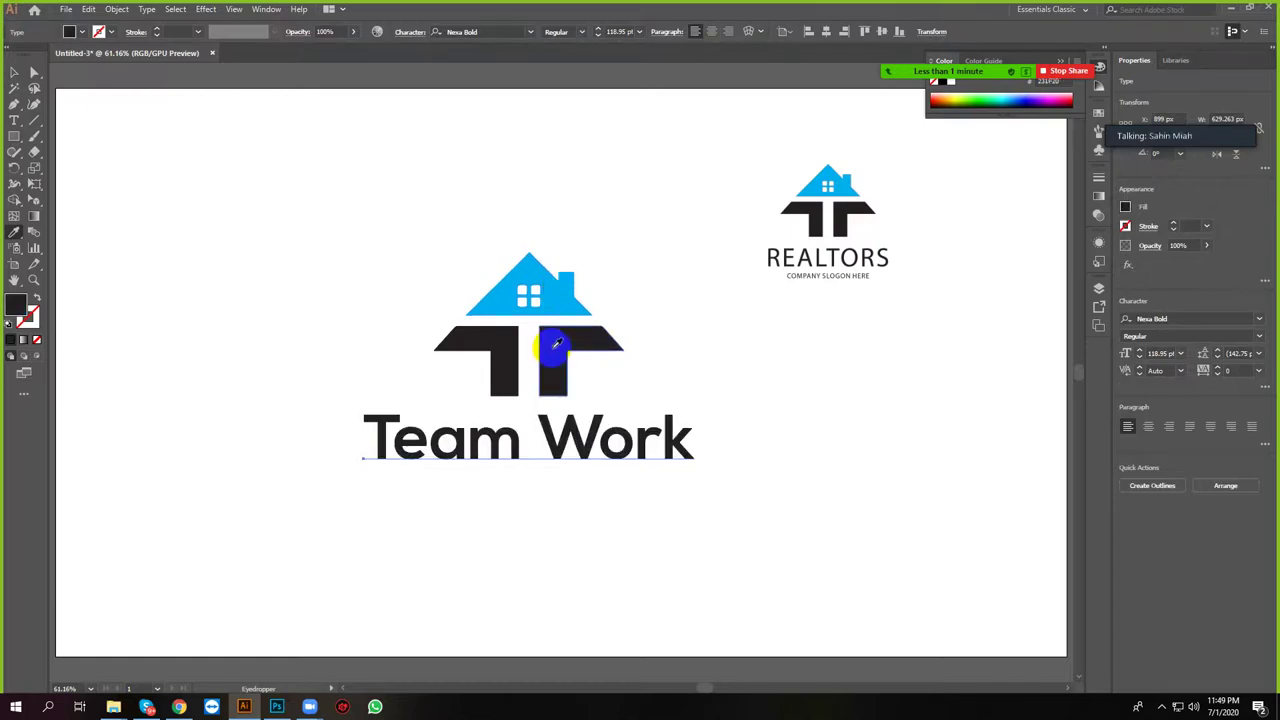
key(v)
Step: Delete the REALTORS reference image and nudge the Team Work logo up slightly
click(768, 153)
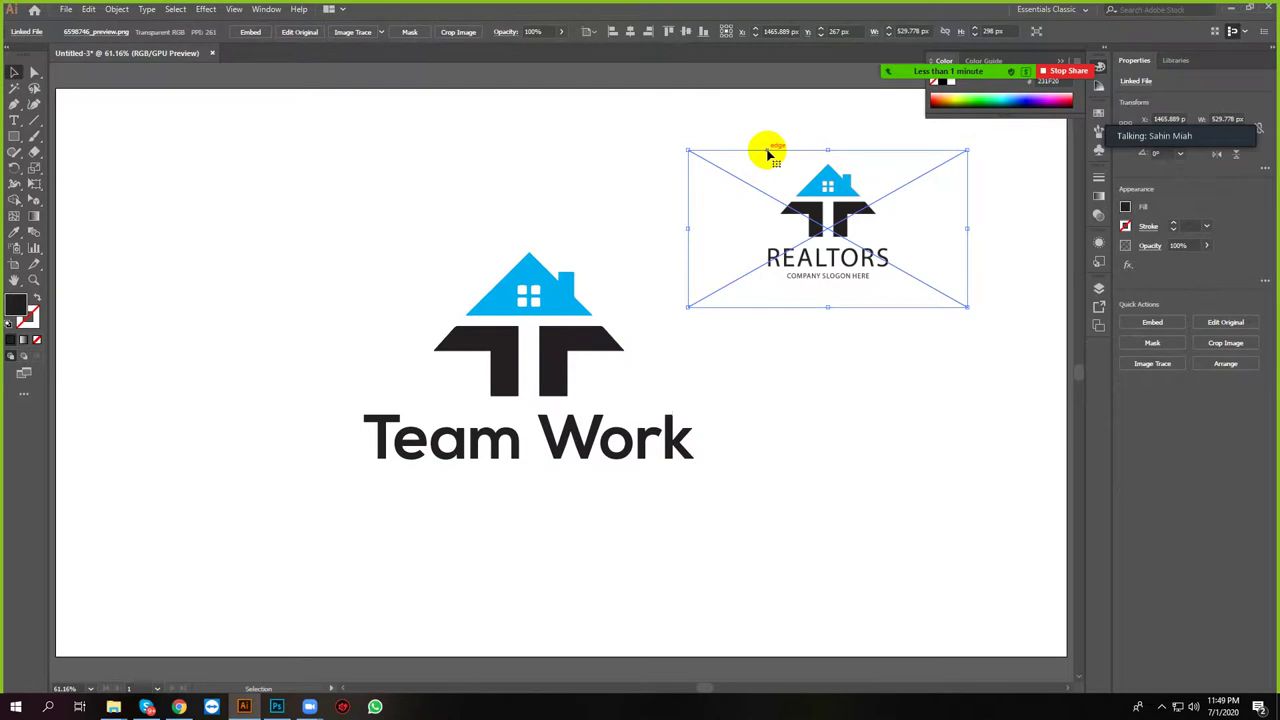
key(Delete)
drag(680, 263, 388, 545)
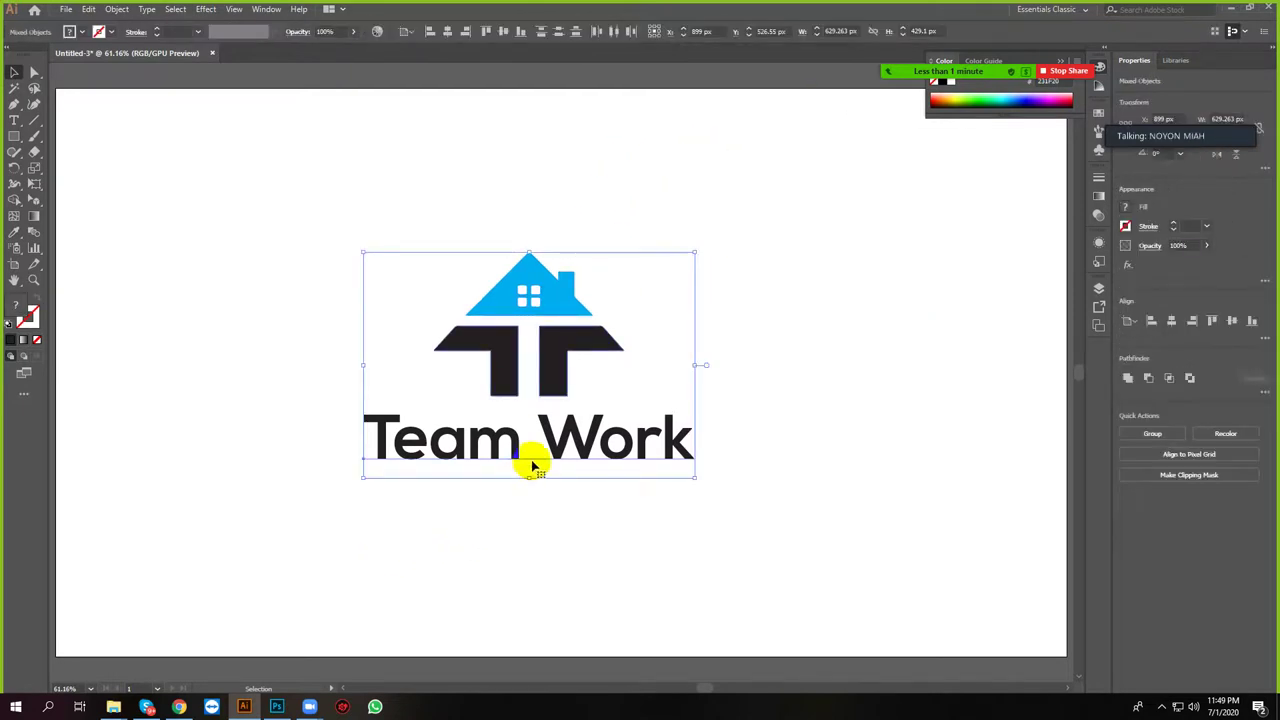
drag(553, 443, 553, 435)
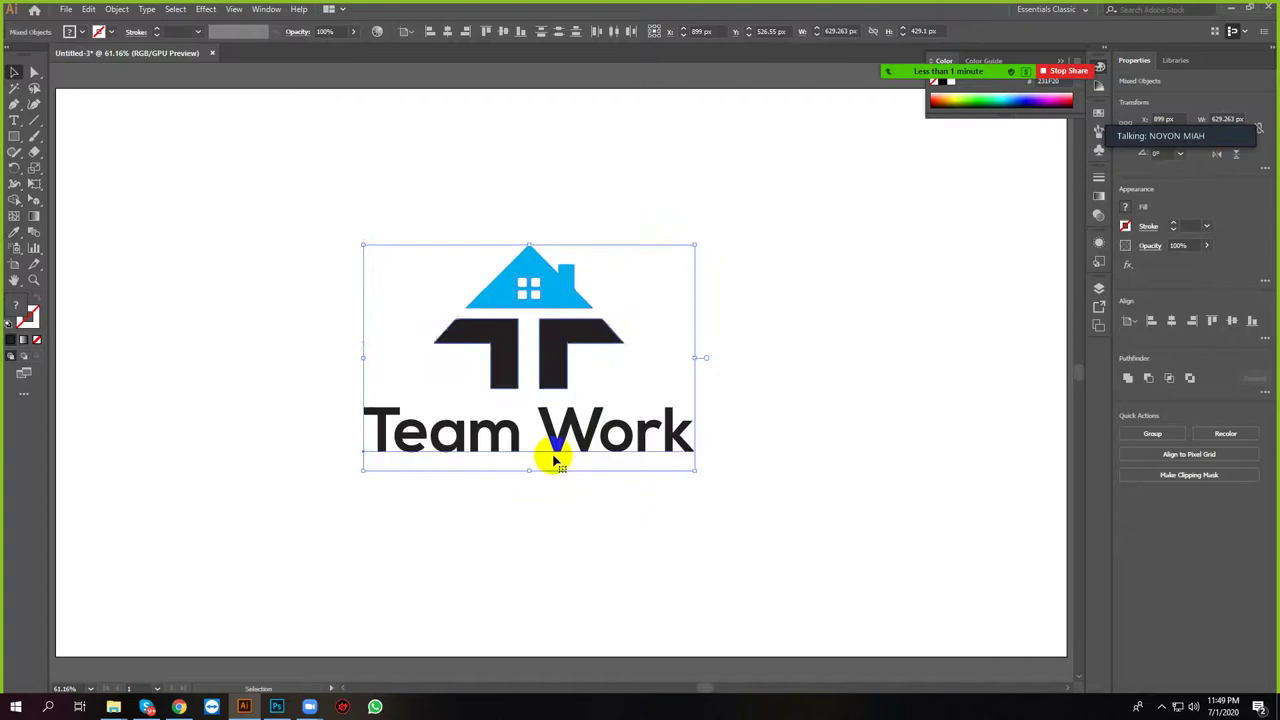
click(657, 391)
Step: Fill the T and Team Work text with grey R=102 G=102 B=102
drag(694, 361, 280, 620)
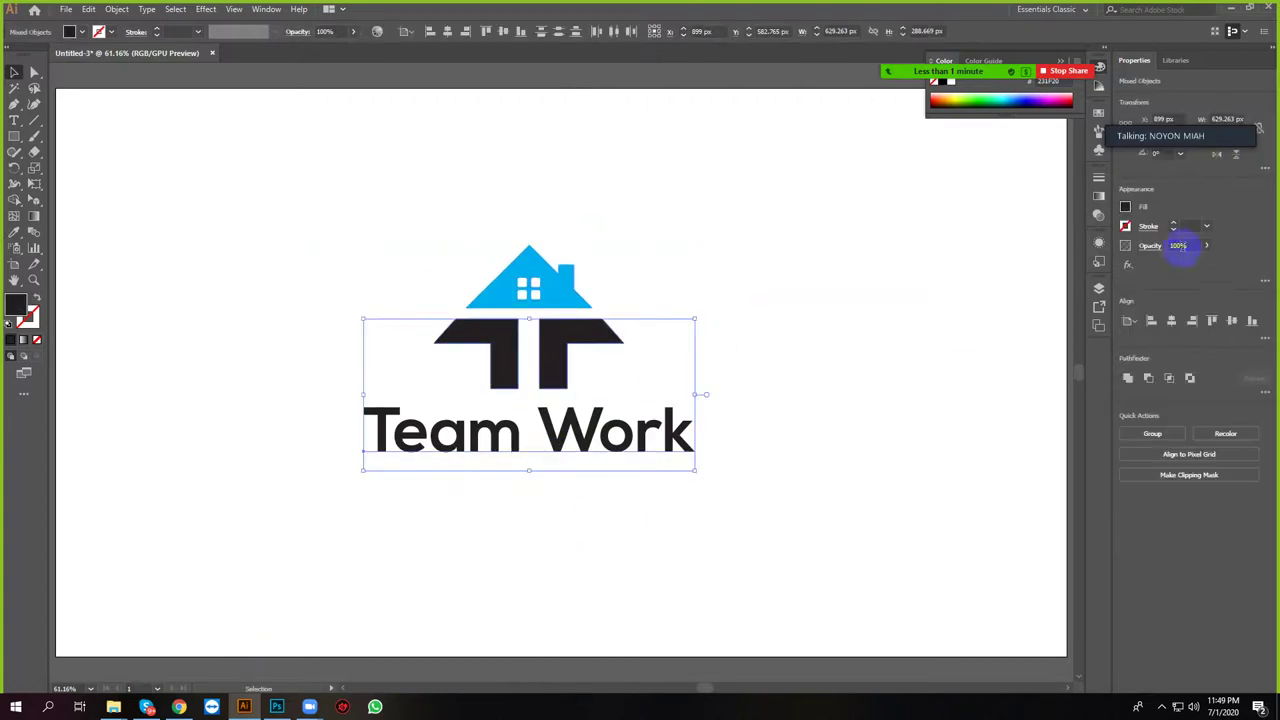
click(1125, 208)
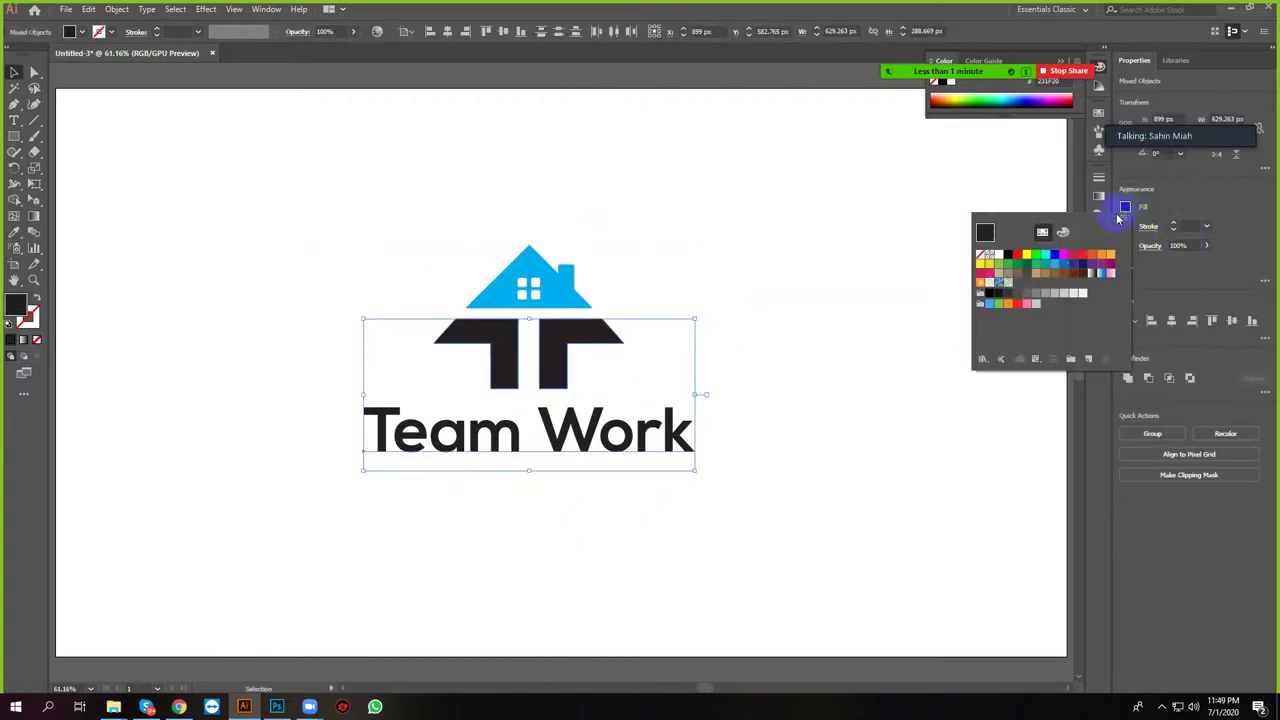
click(1029, 294)
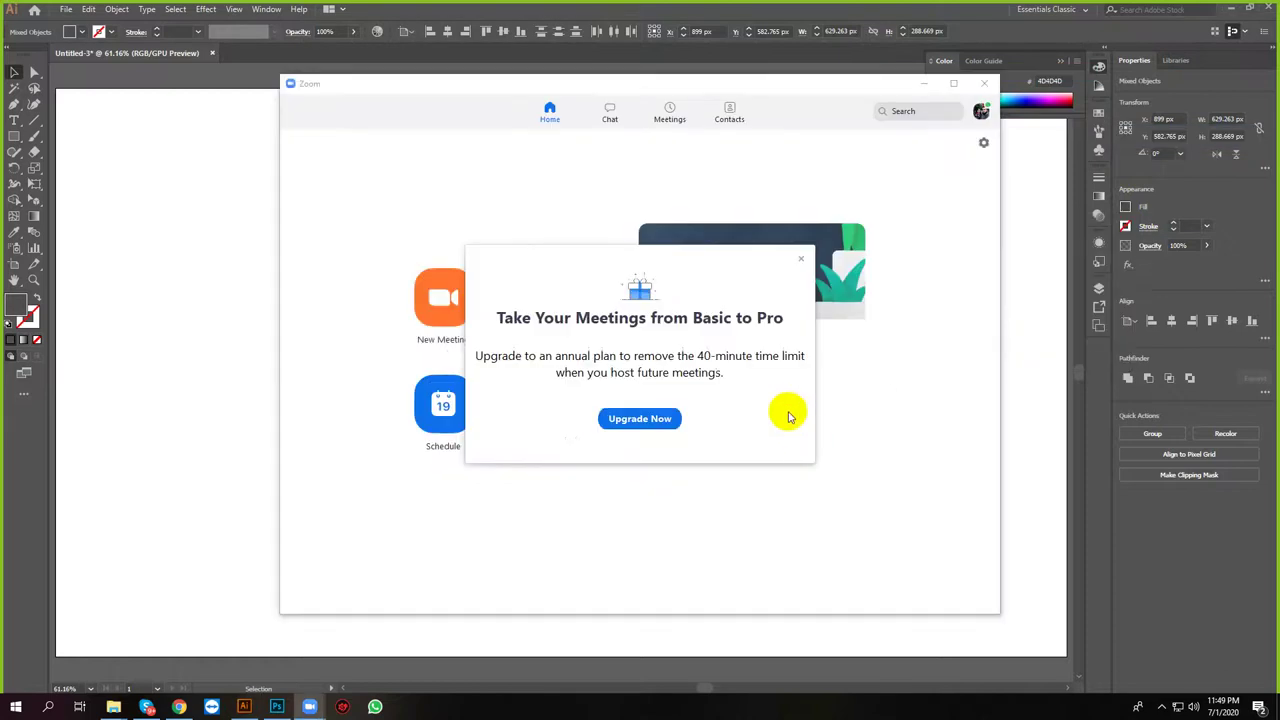
Step: Close Zoom's Upgrade to Pro popup and start a New Meeting
click(801, 260)
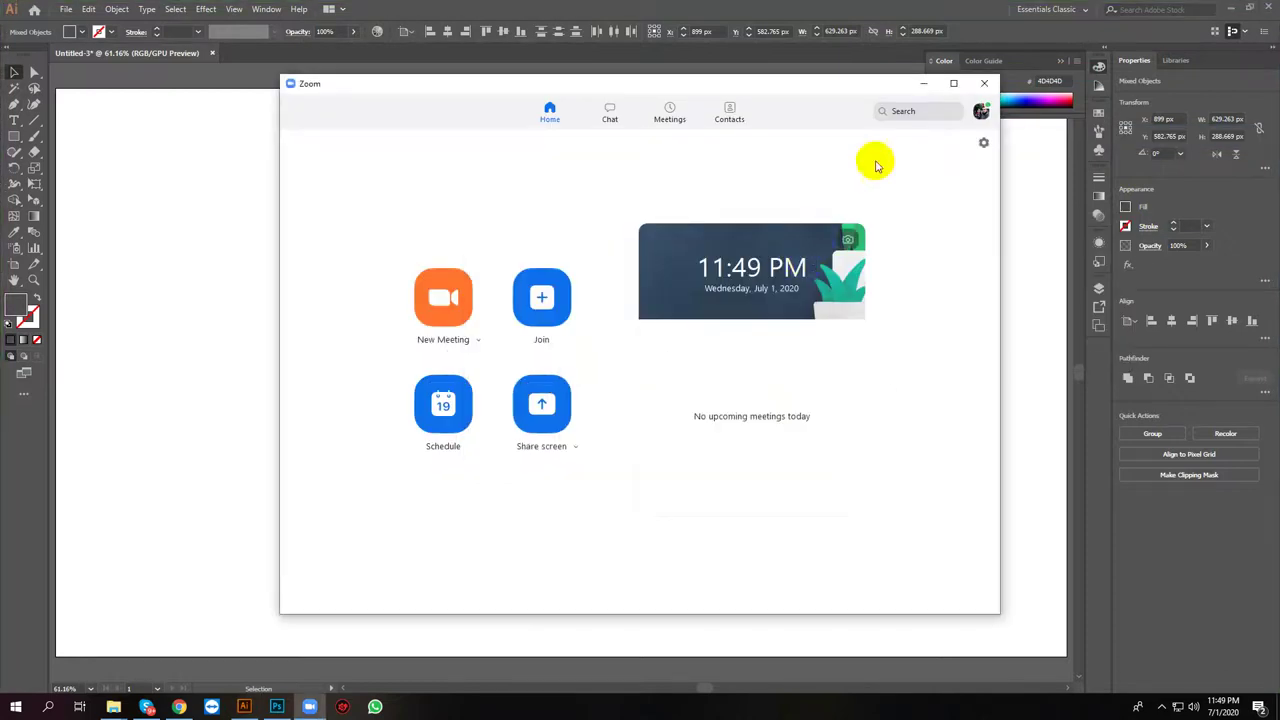
click(462, 312)
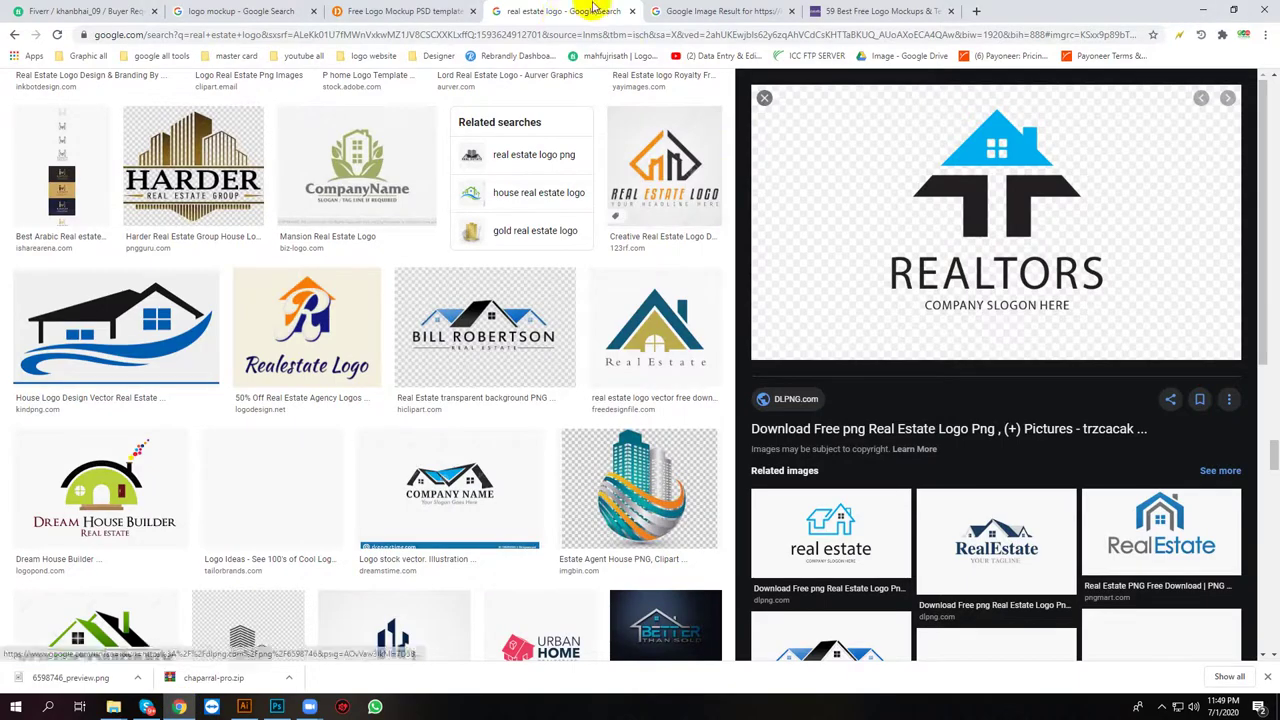
Step: Open Facebook in a new Chrome tab and show the recent Messenger messages
click(970, 10)
click(571, 348)
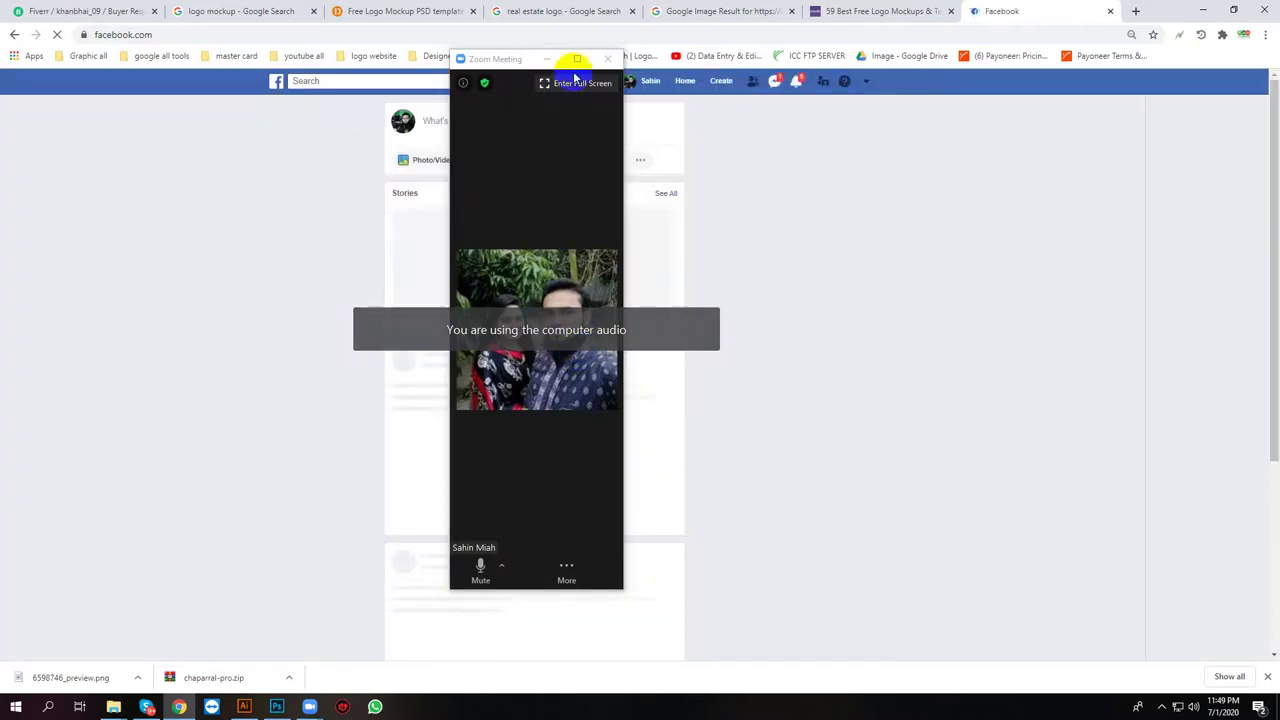
click(775, 82)
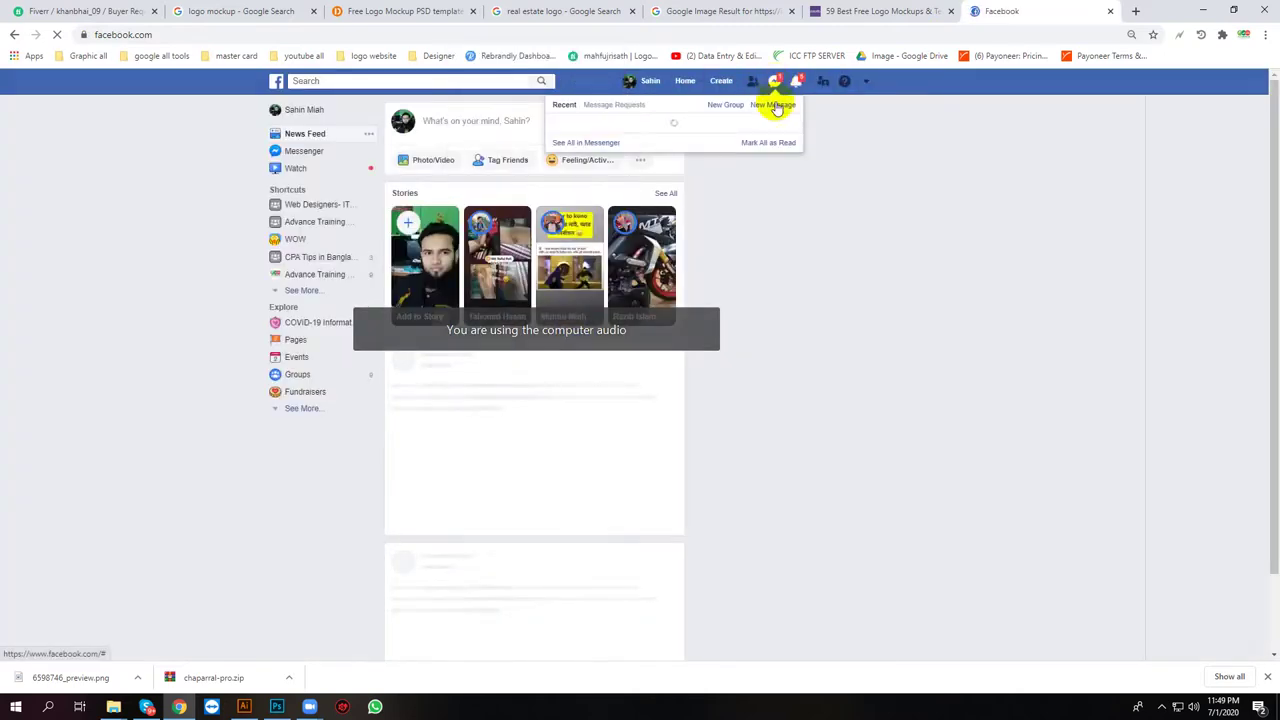
Step: Bring the Zoom meeting forward from the tray and open the Share Screen picker
click(1162, 707)
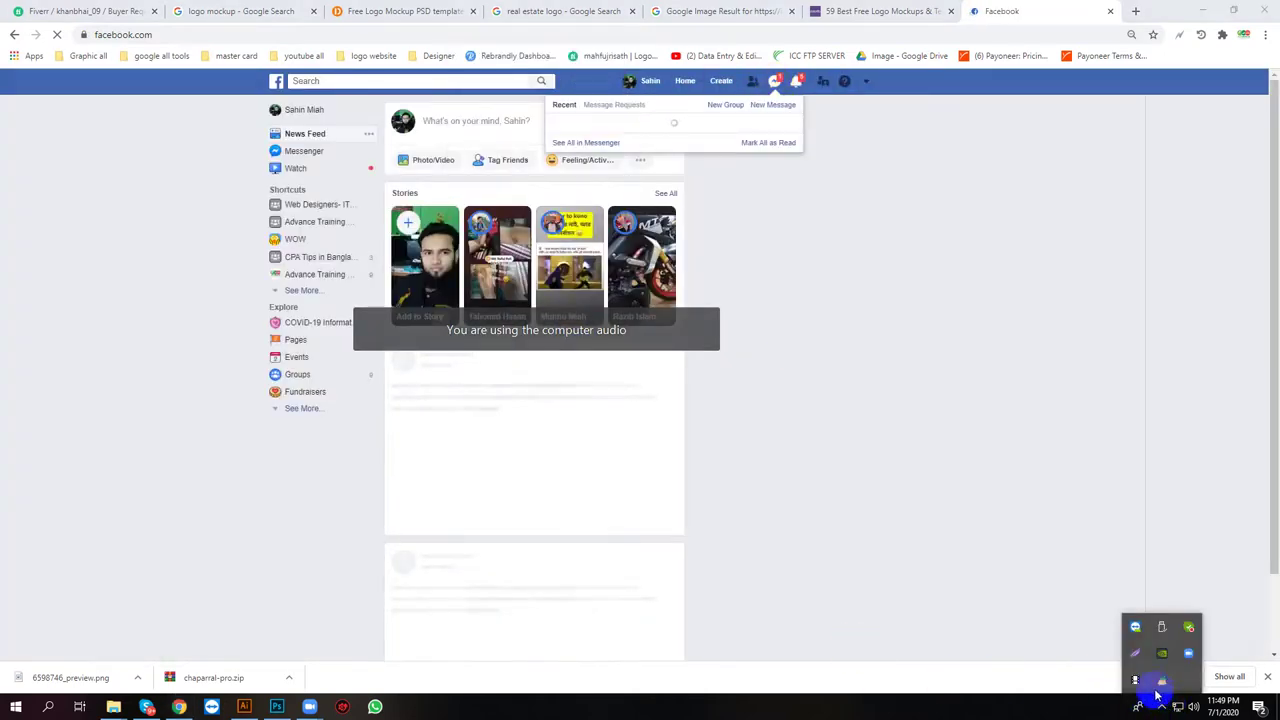
click(1140, 676)
click(592, 672)
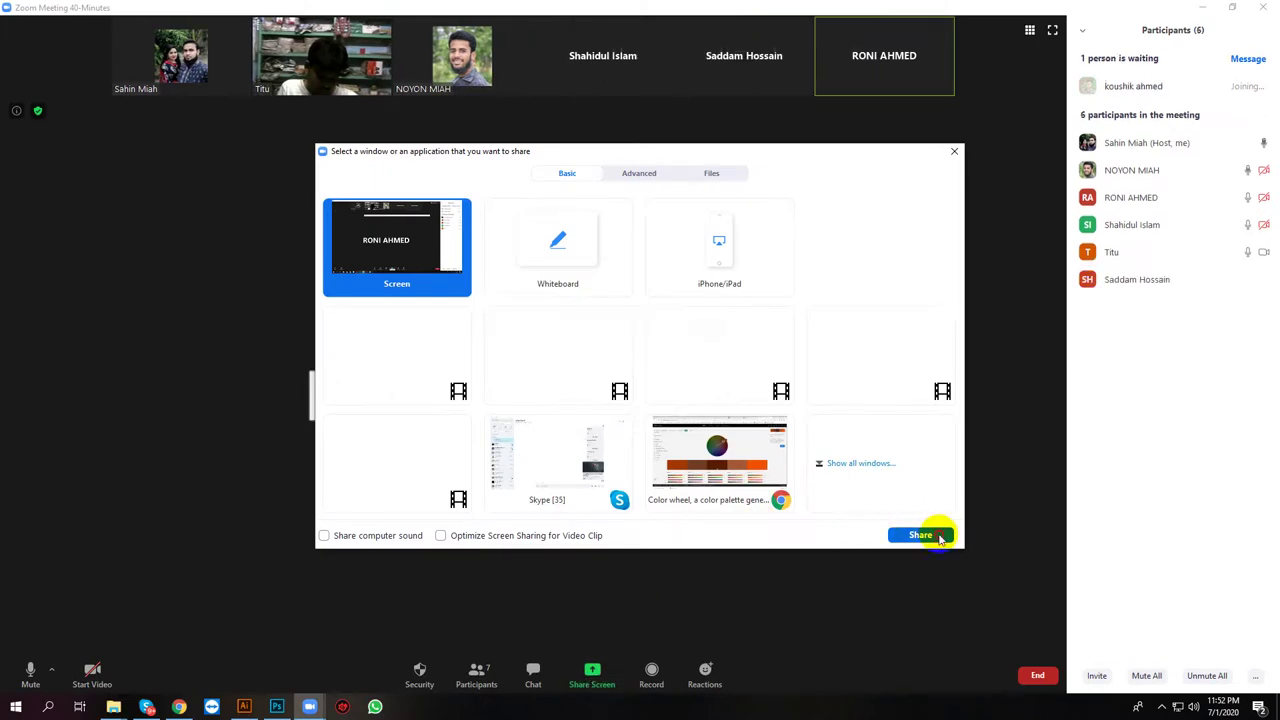
Step: Share the whole screen, hide the meeting controls and video panel, and return to Adobe Color in Chrome
click(920, 535)
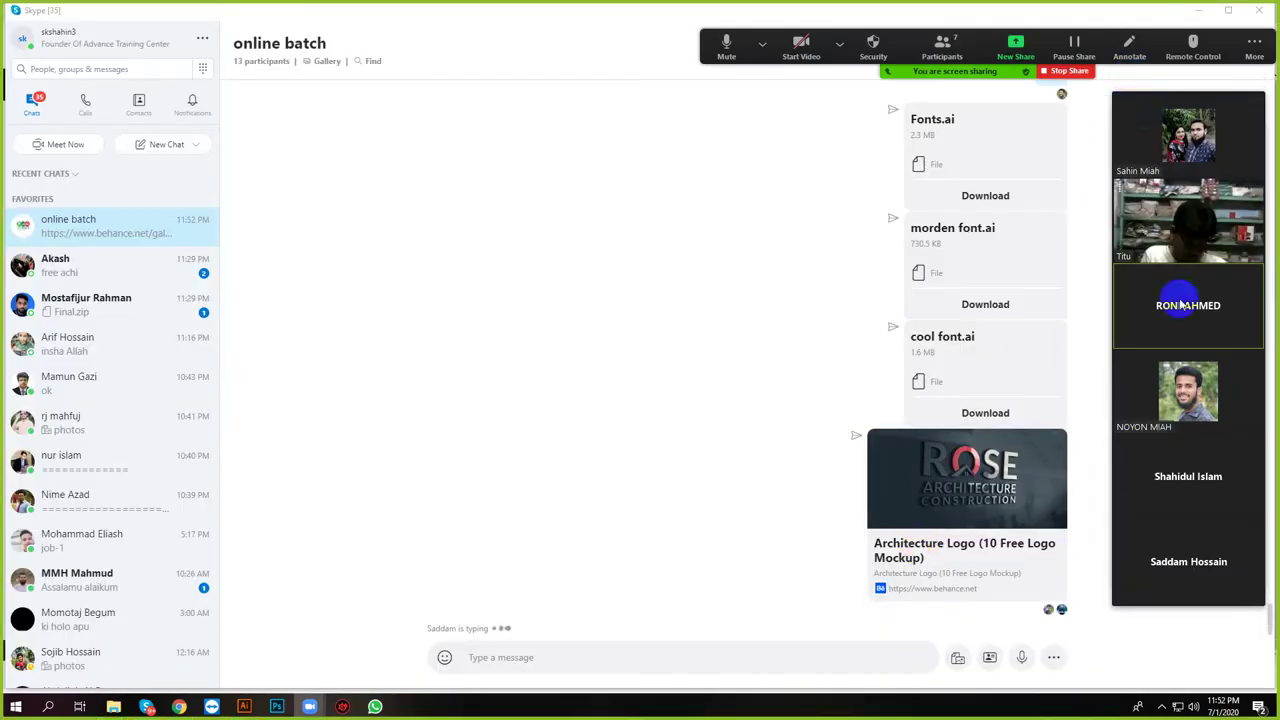
click(1254, 45)
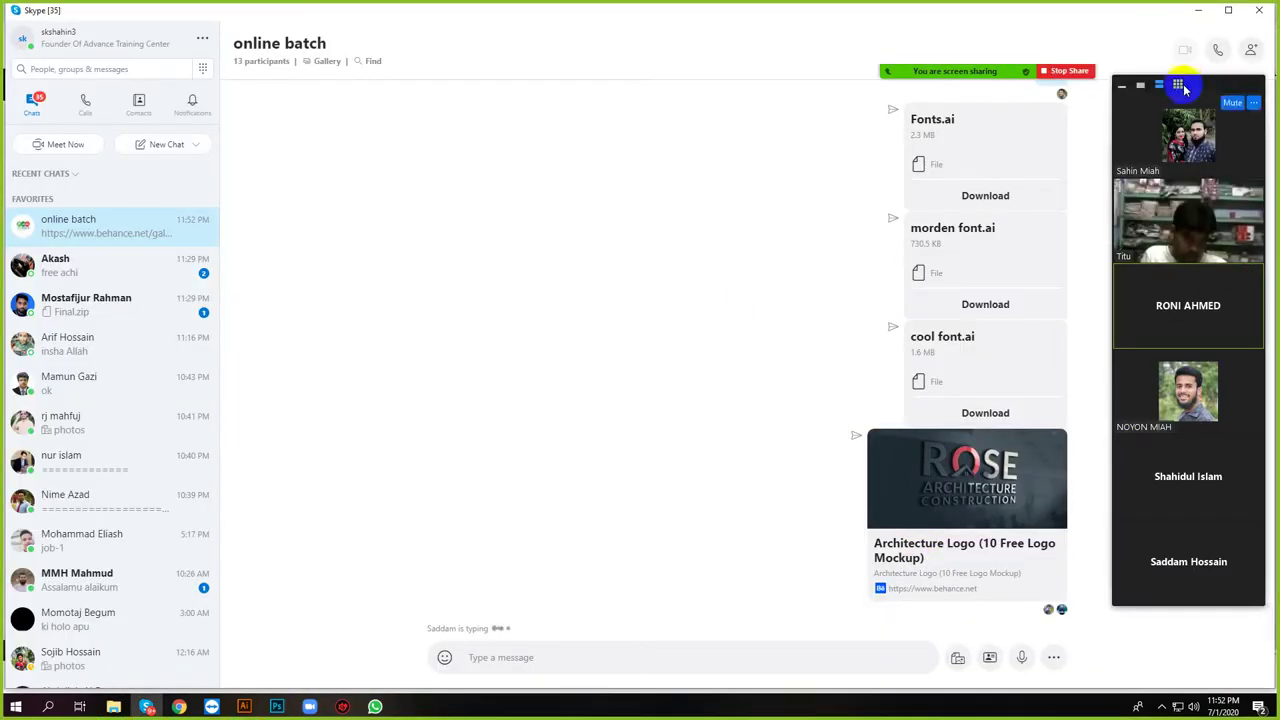
click(1127, 85)
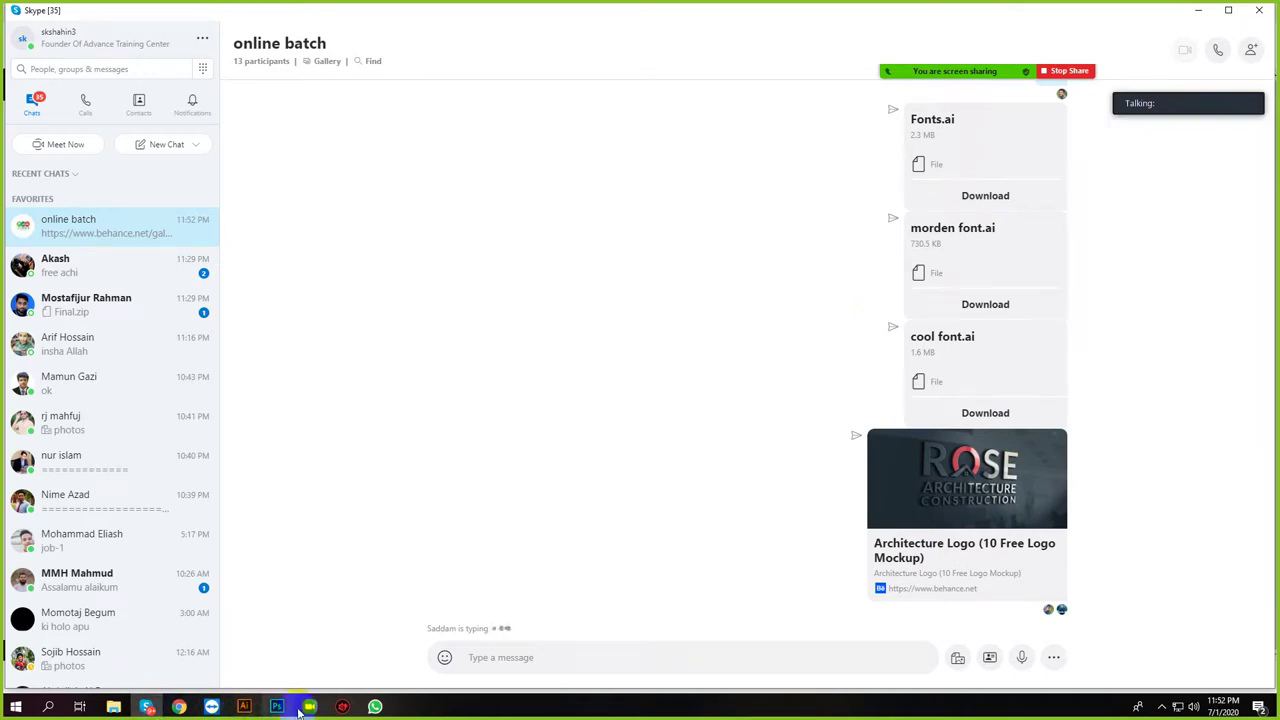
click(180, 708)
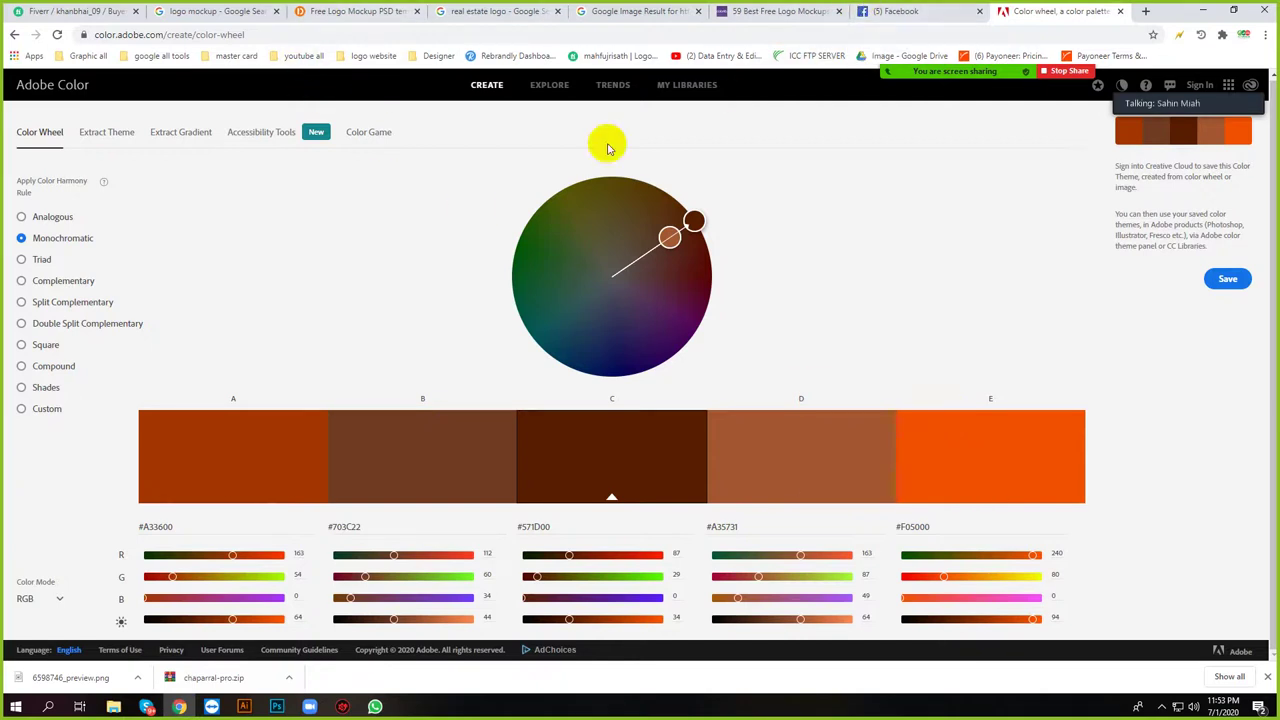
Step: Return to Illustrator, admit the waiting meeting participant, and move the meeting toolbar aside
click(244, 706)
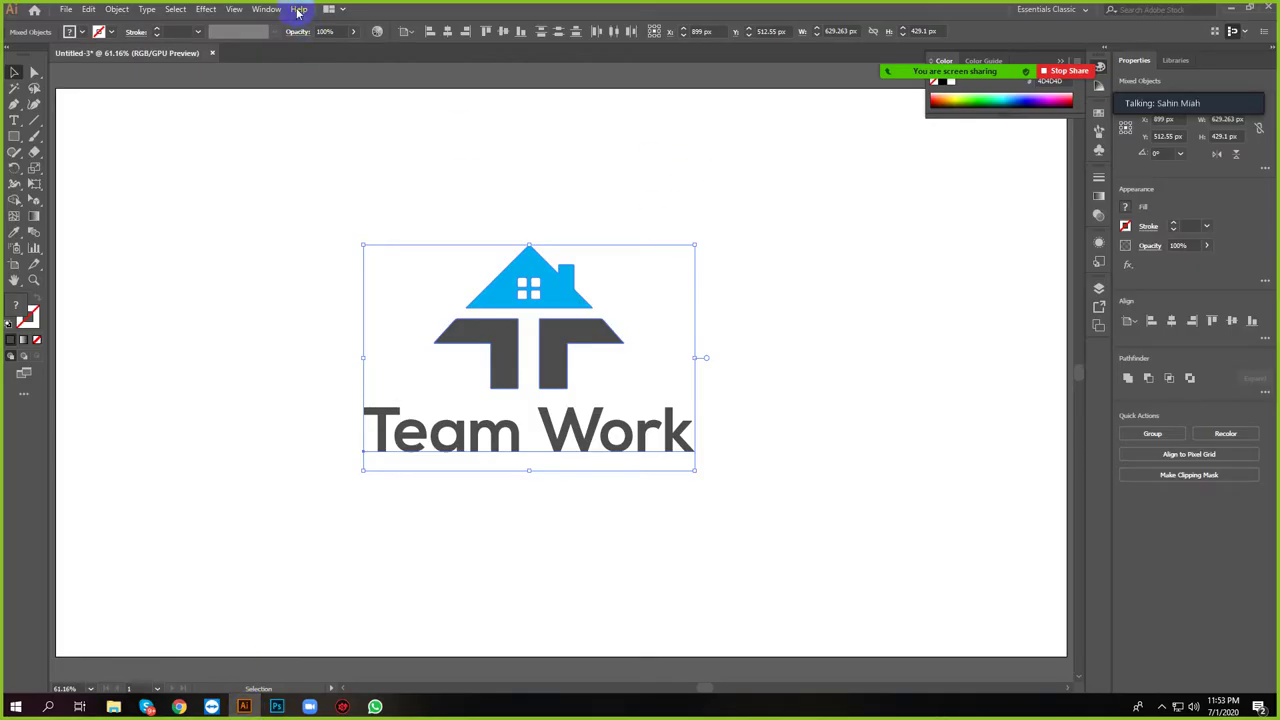
click(266, 9)
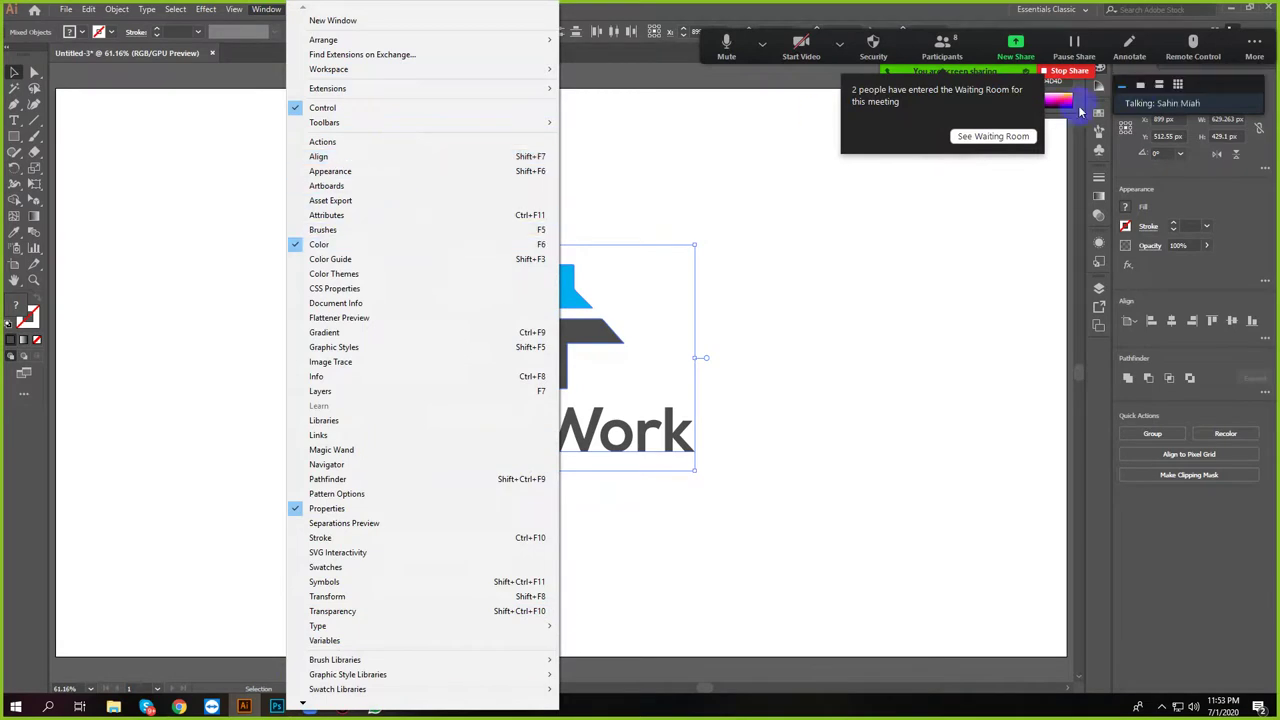
click(996, 137)
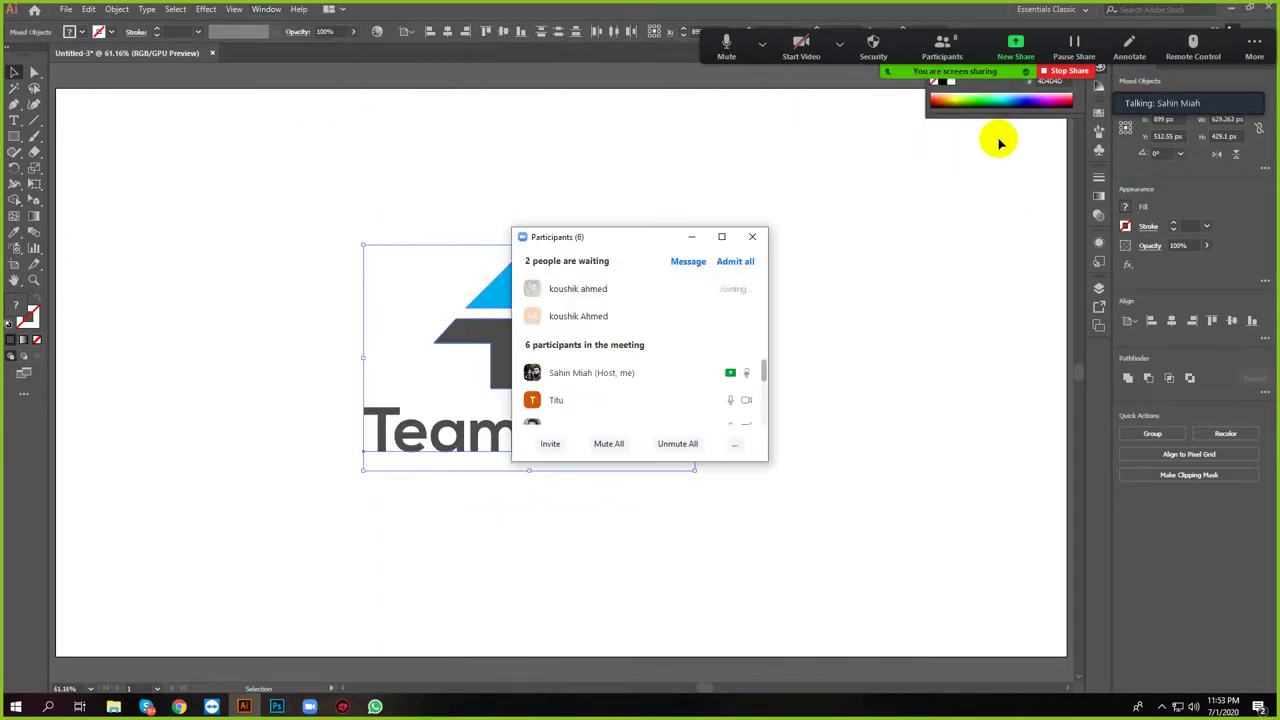
click(688, 289)
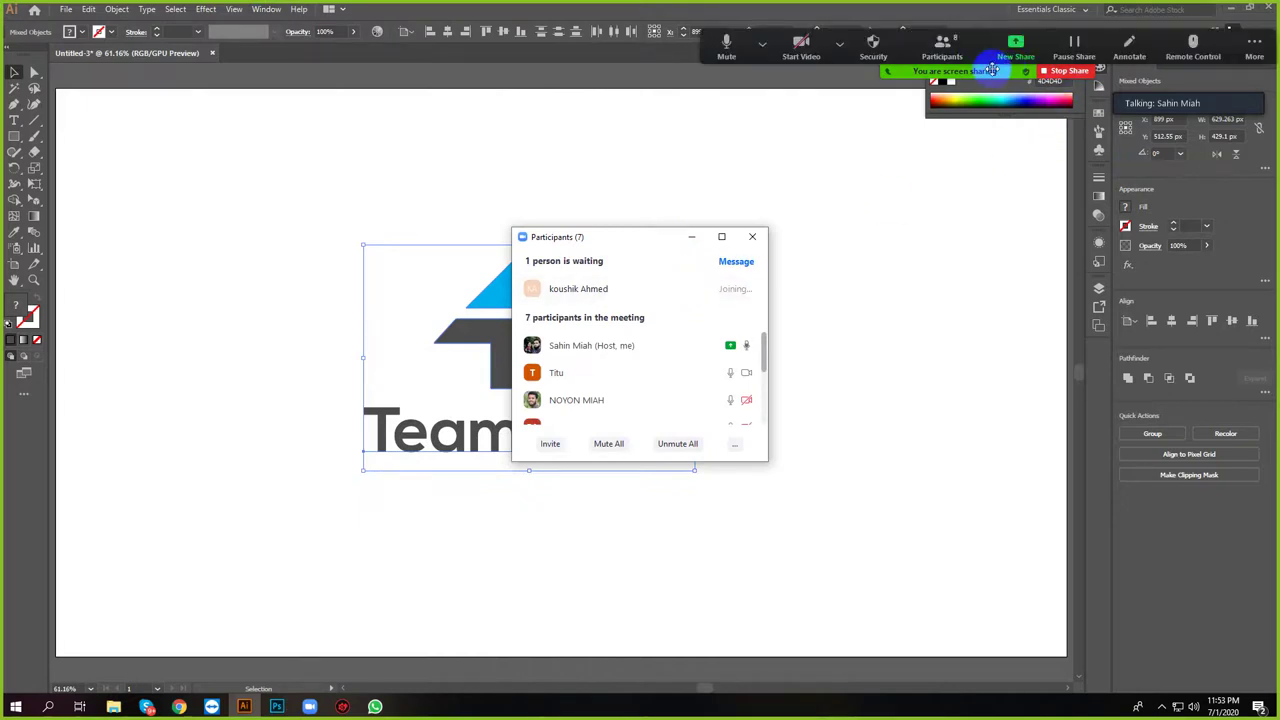
drag(979, 57, 749, 52)
click(1025, 40)
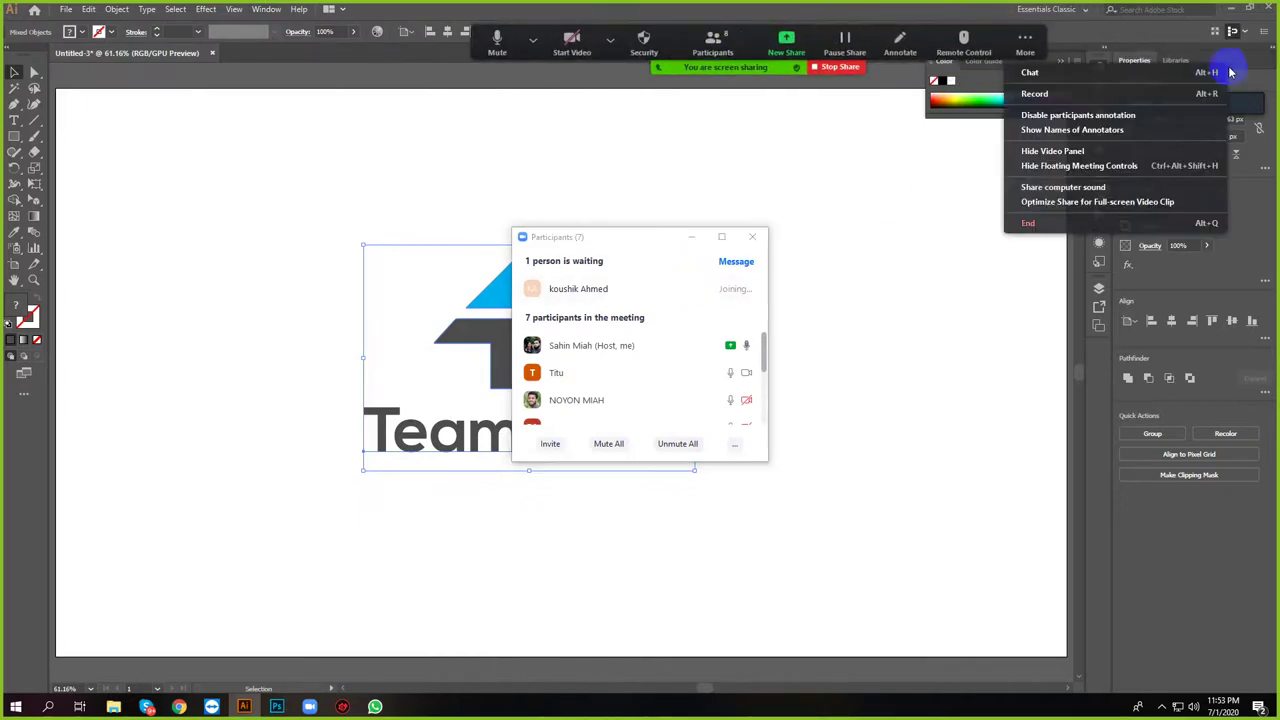
click(829, 380)
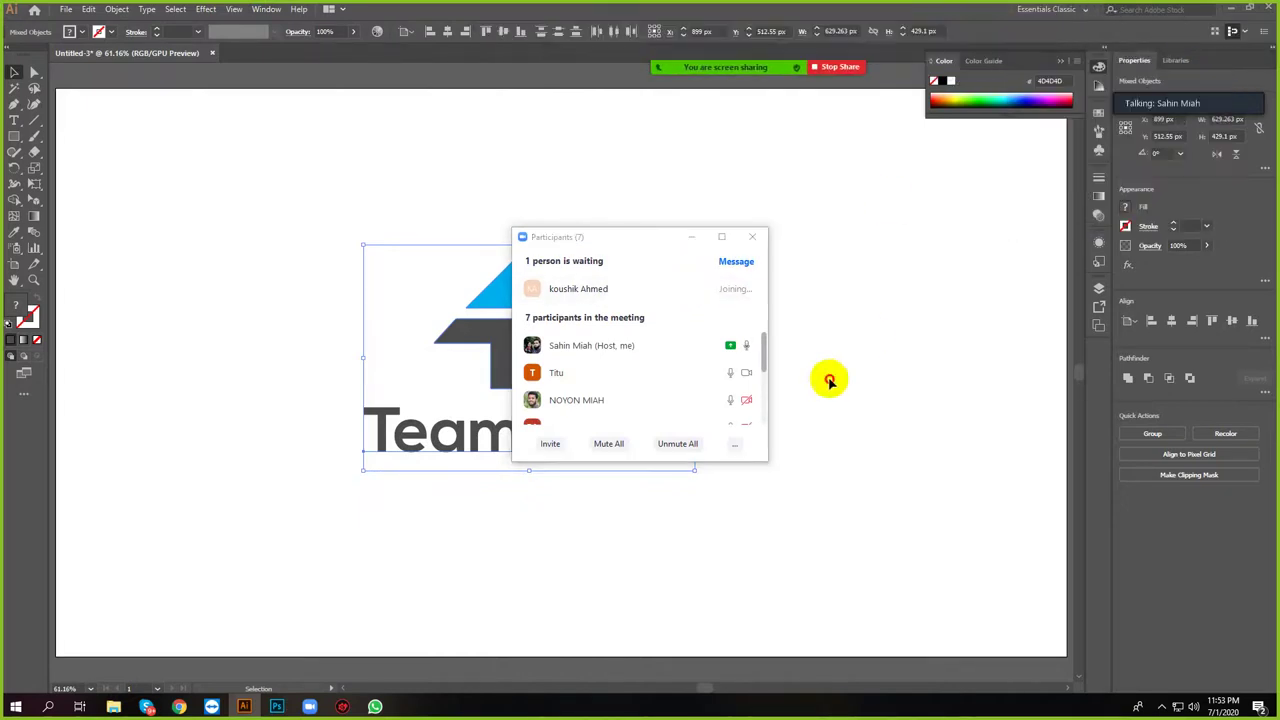
Step: Show the Swatches panel in Medium Thumbnail View and stretch it taller
click(1099, 112)
click(1077, 107)
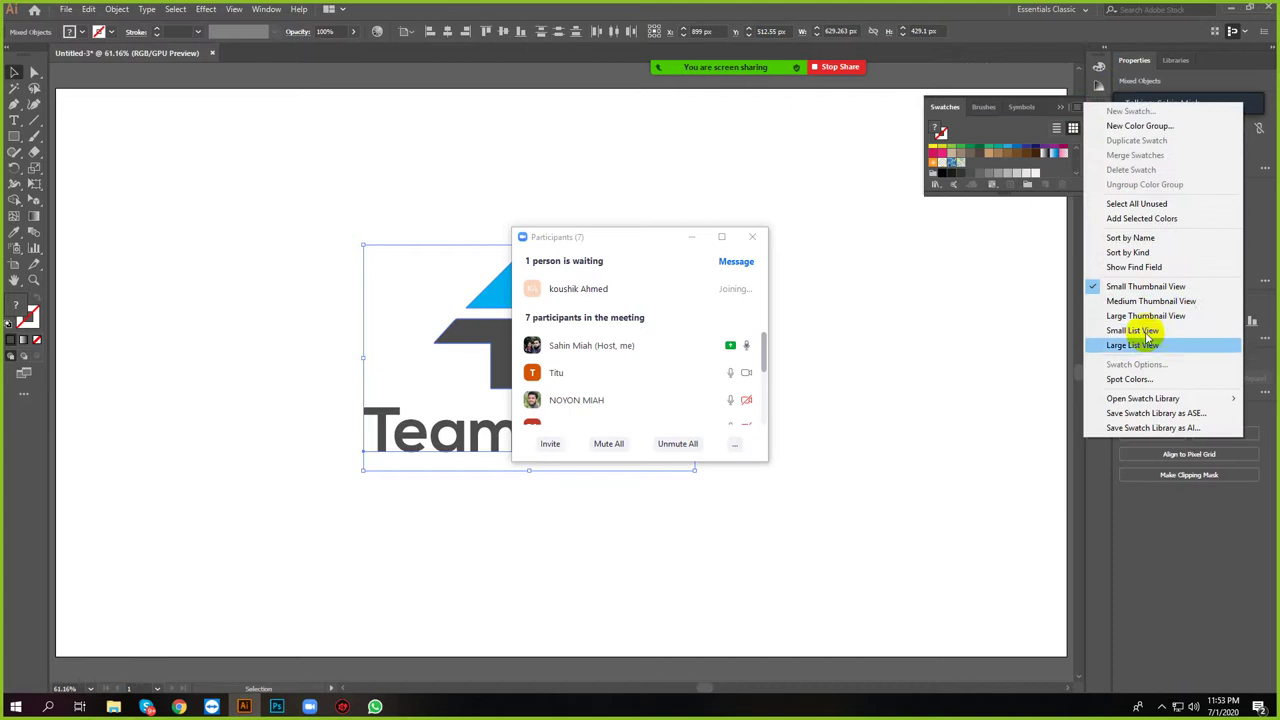
click(1148, 303)
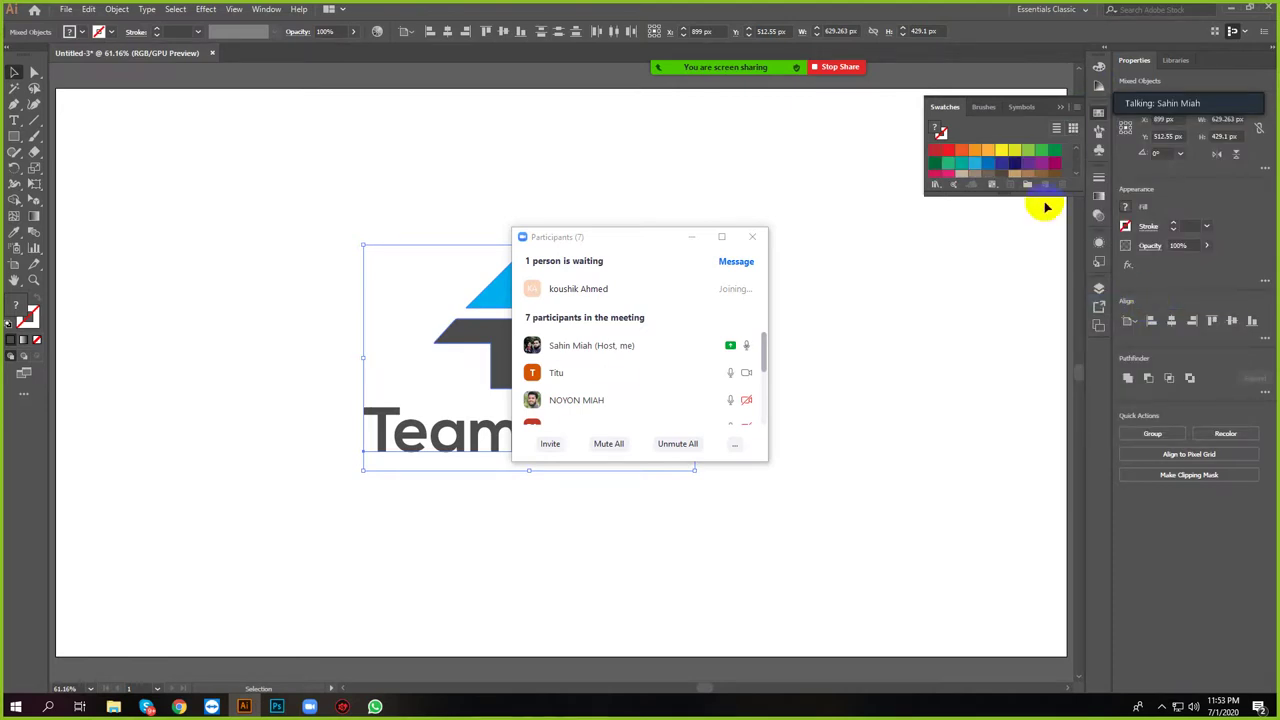
drag(1016, 195, 1006, 274)
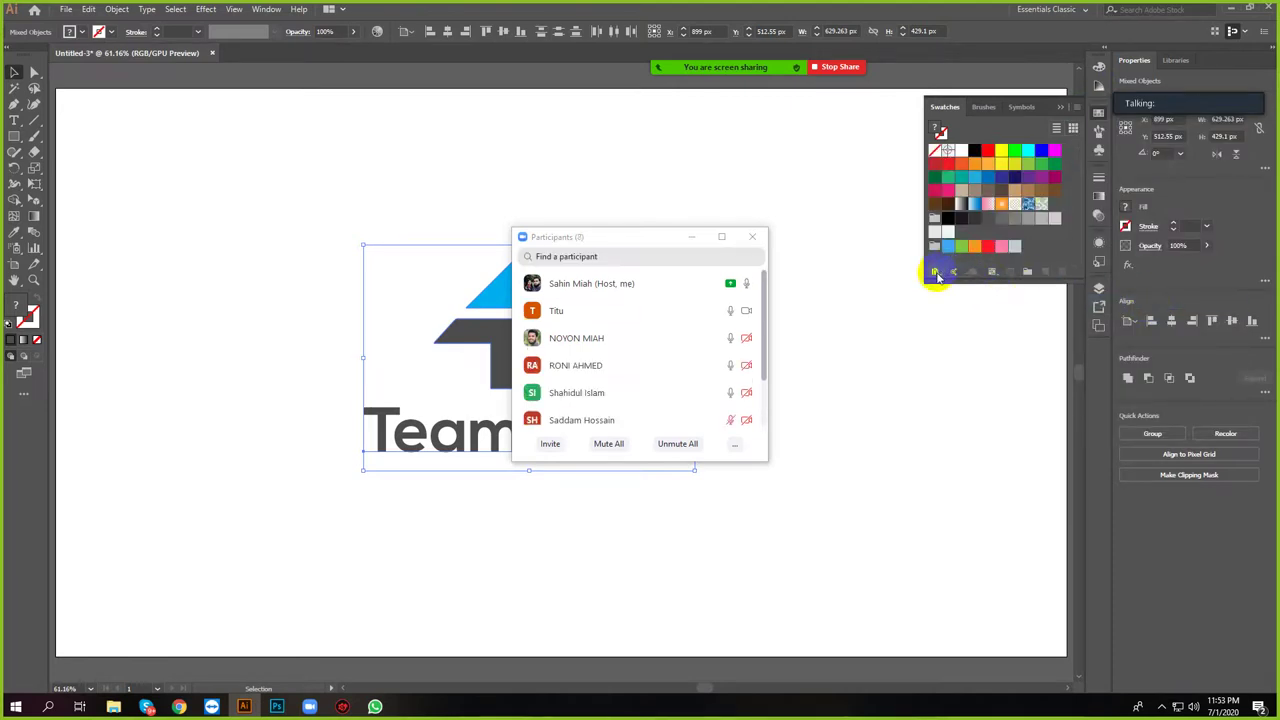
Step: Open the Web and Corporate swatch libraries
click(935, 272)
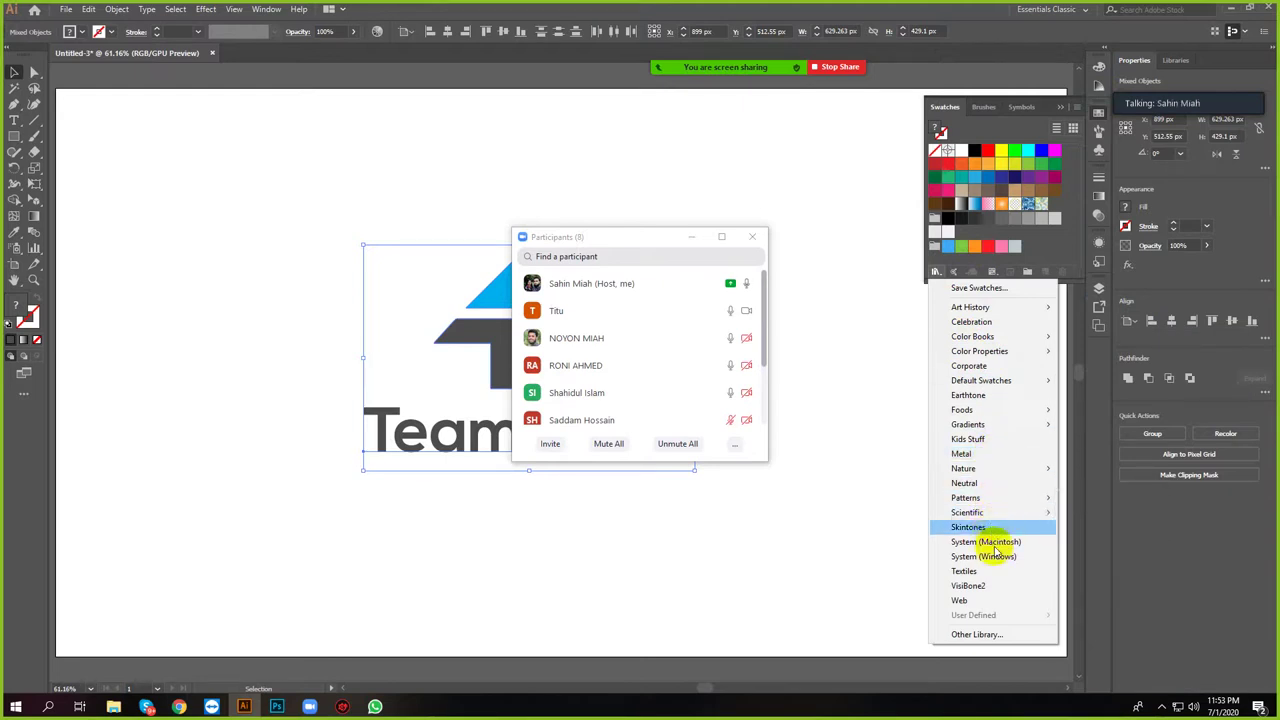
click(1000, 600)
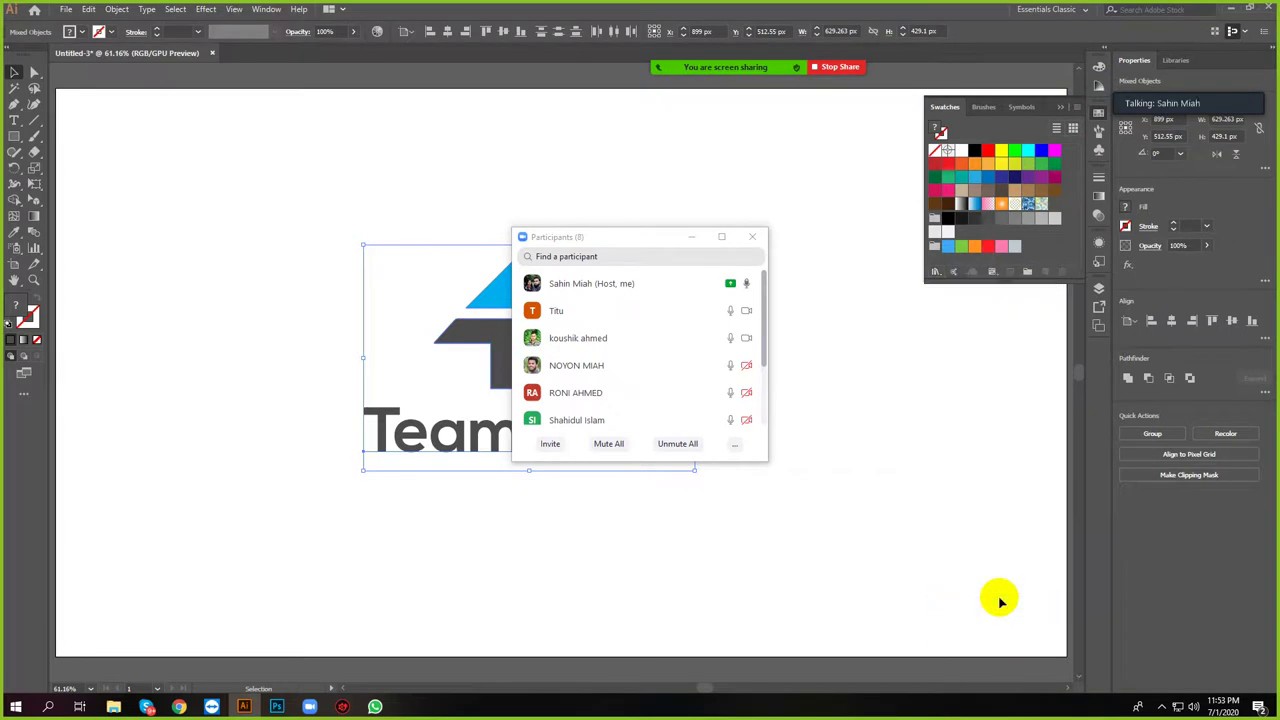
click(938, 272)
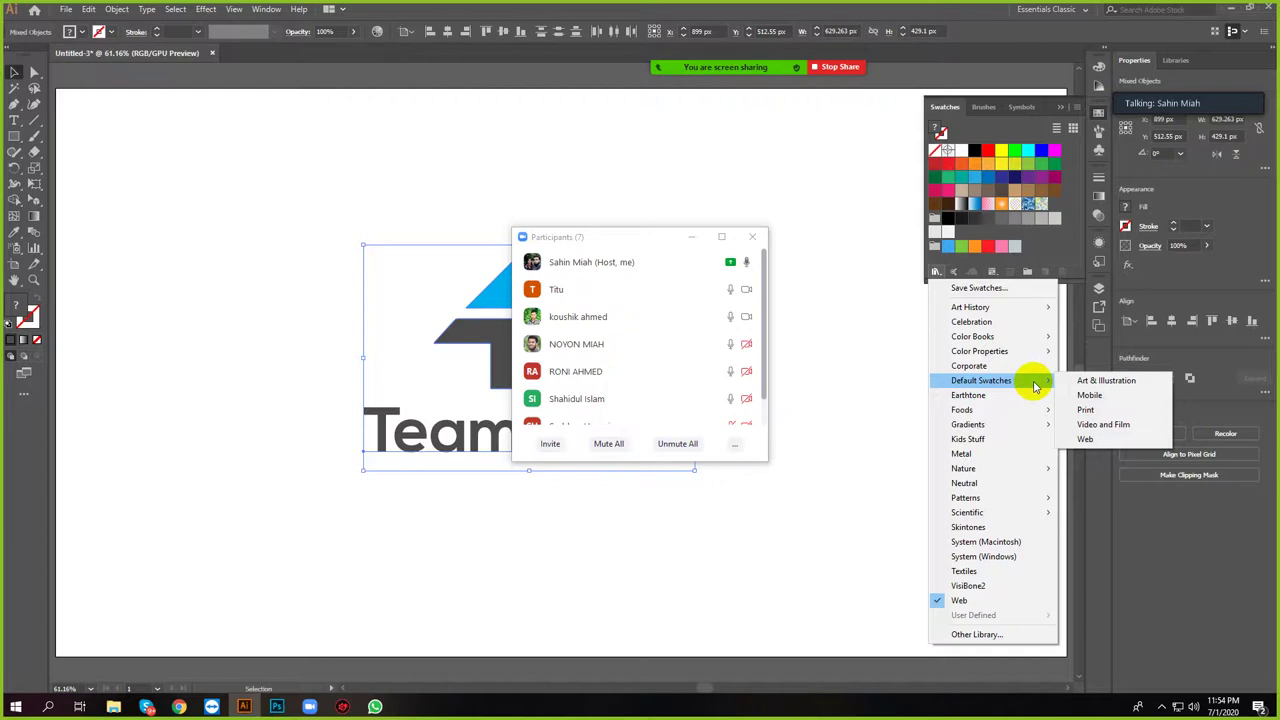
mouse_move(969, 366)
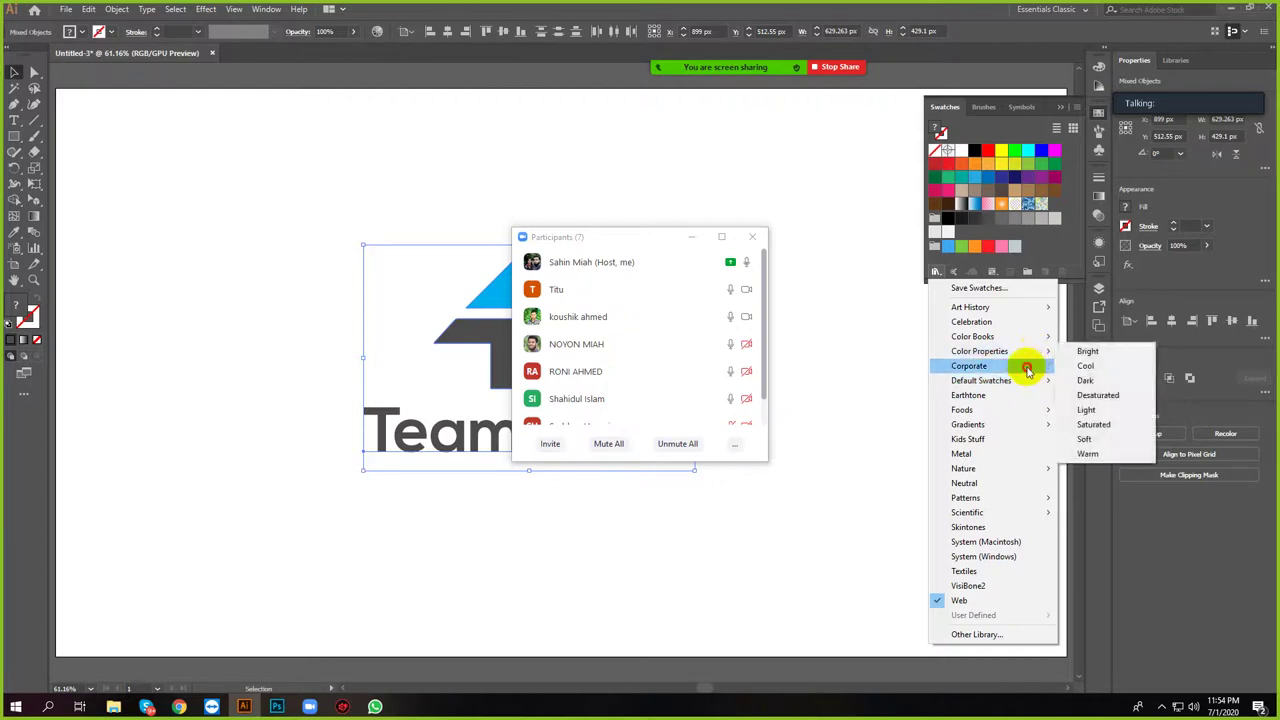
click(1027, 367)
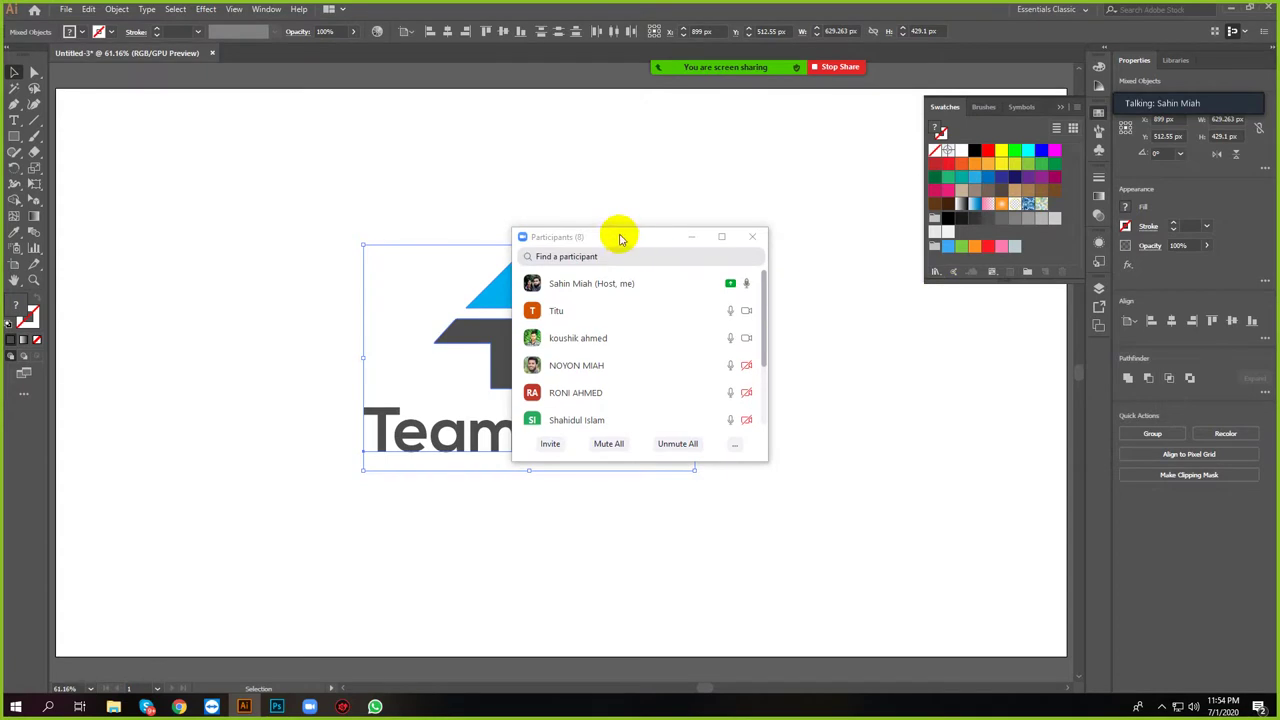
Step: Move and hide the meeting participants list, then pan the artboard so the logo sits further left
mouse_move(617, 240)
mouse_down()
mouse_move(246, 100)
mouse_move(222, 109)
mouse_up()
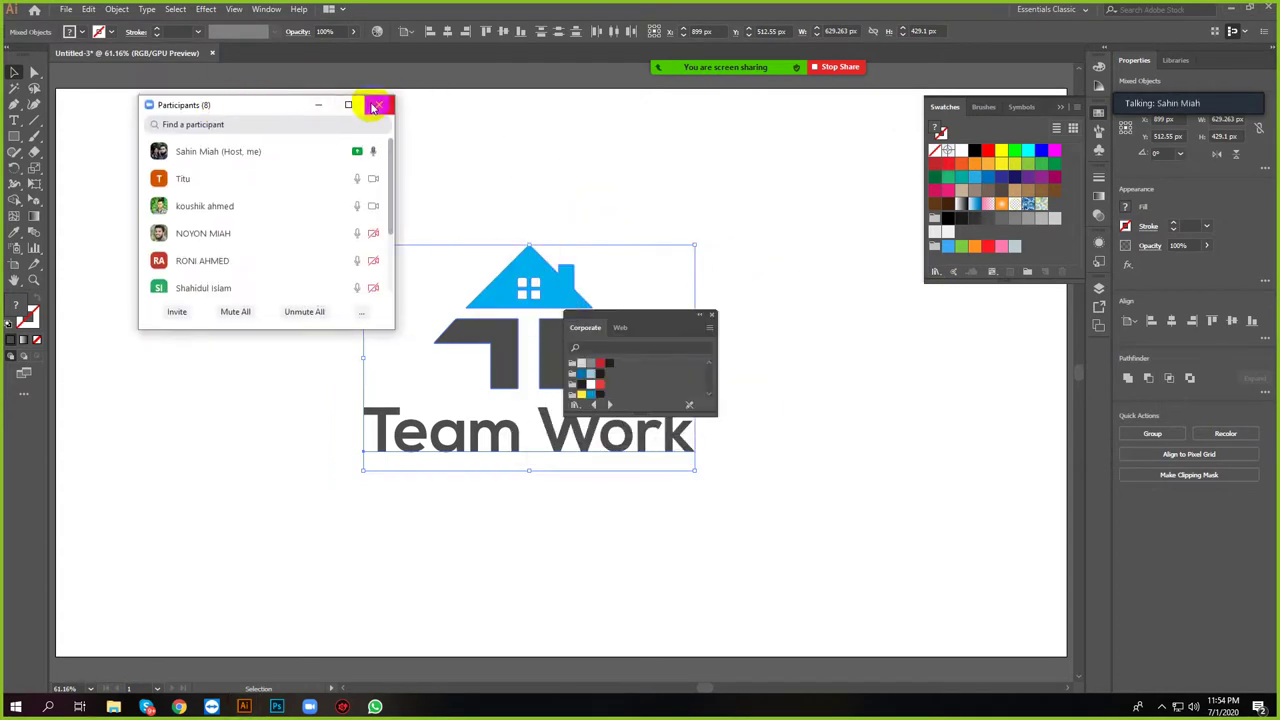
click(319, 105)
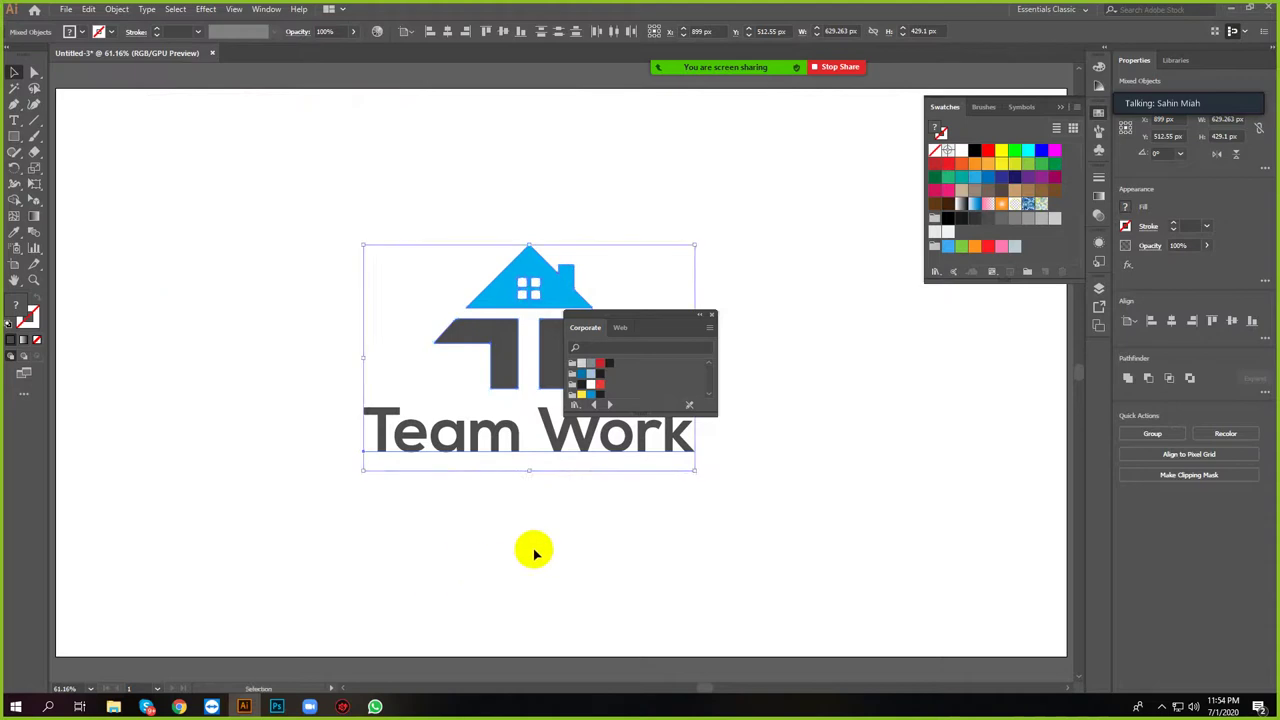
mouse_move(562, 512)
mouse_down()
mouse_move(496, 474)
mouse_move(480, 487)
mouse_up()
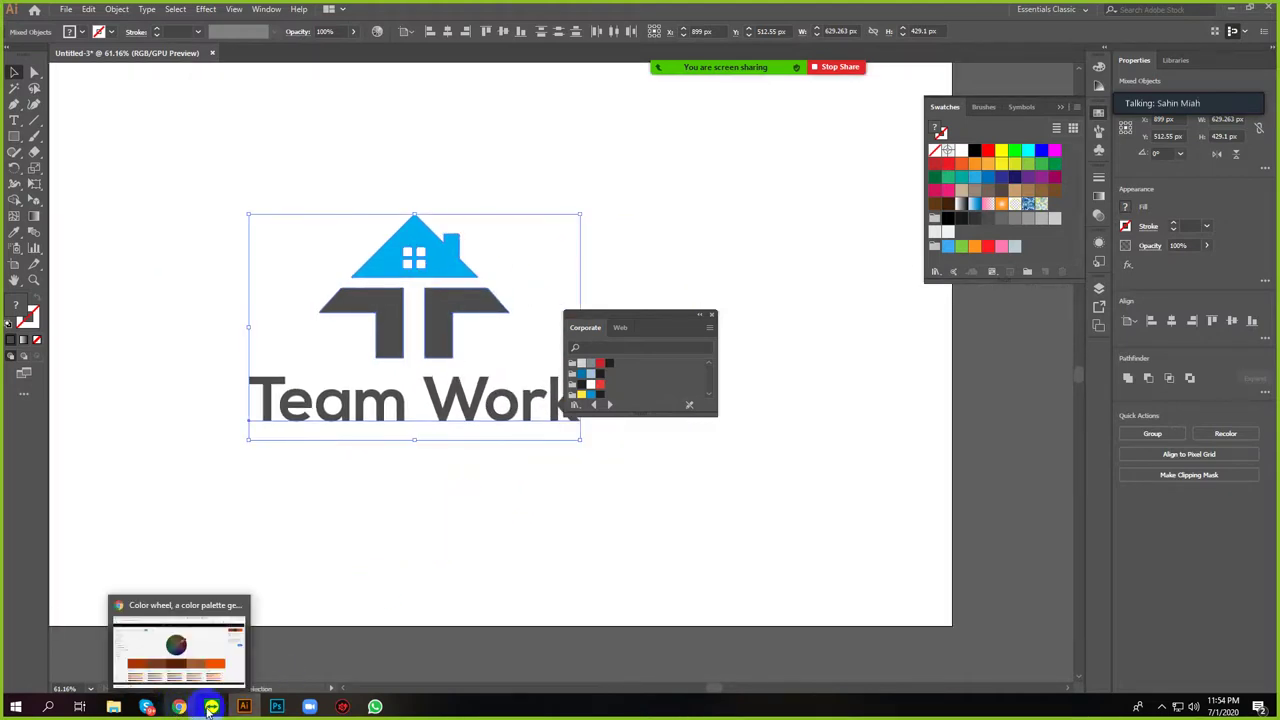
click(277, 707)
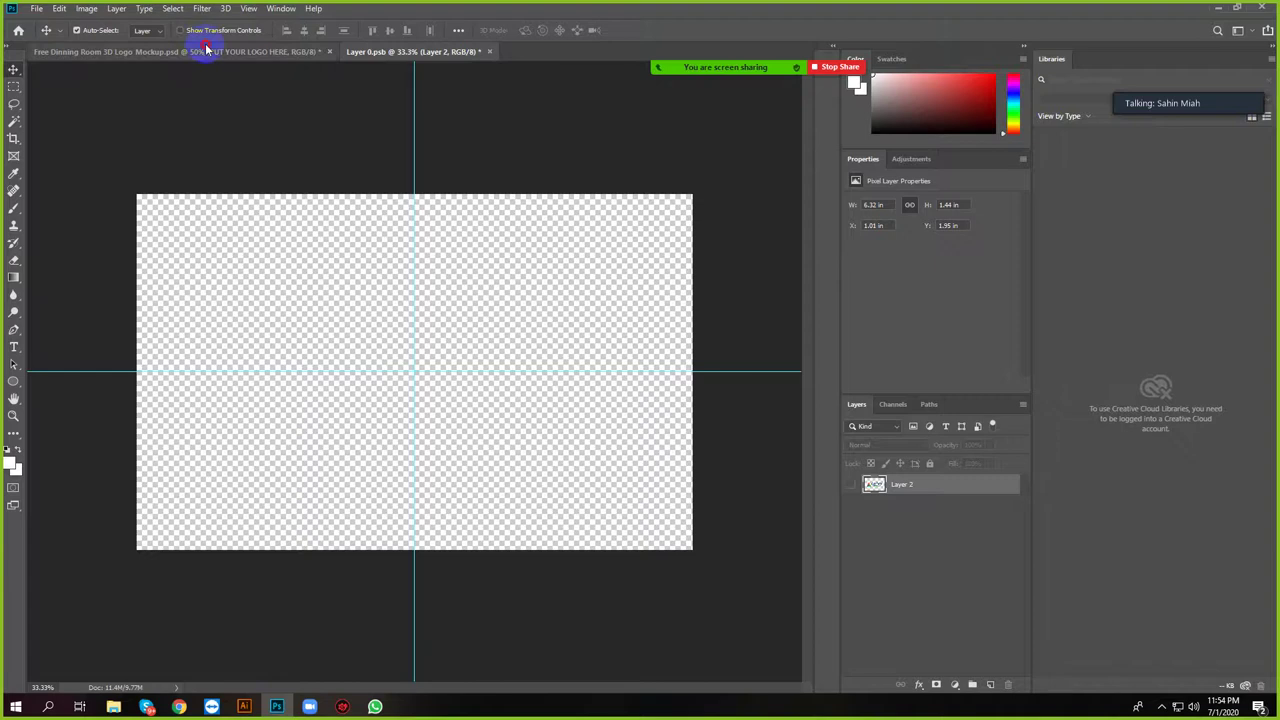
click(205, 49)
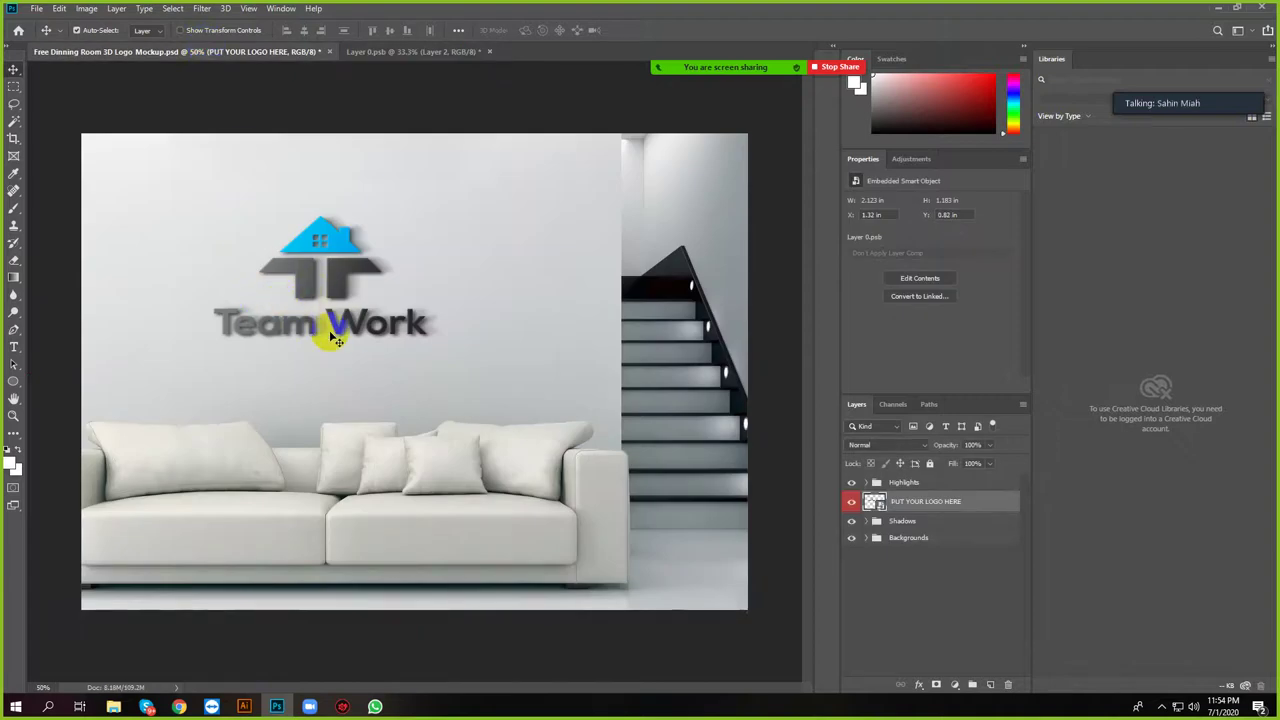
click(405, 52)
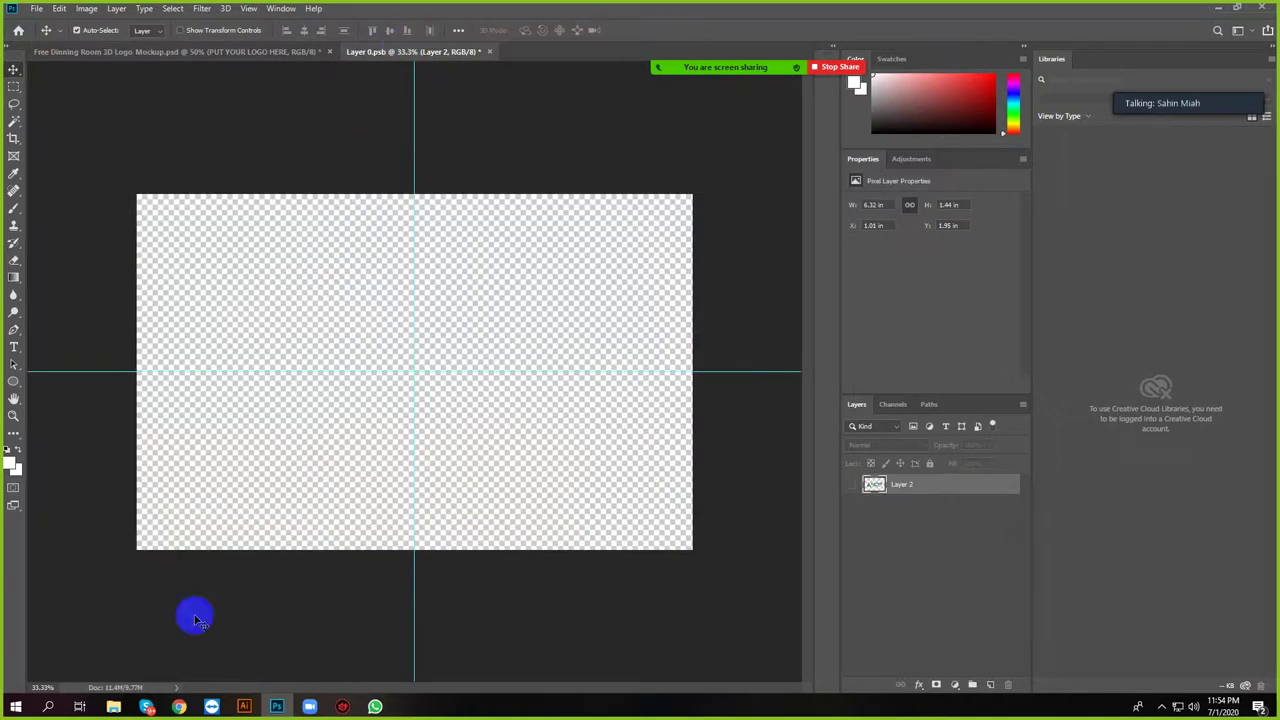
click(243, 706)
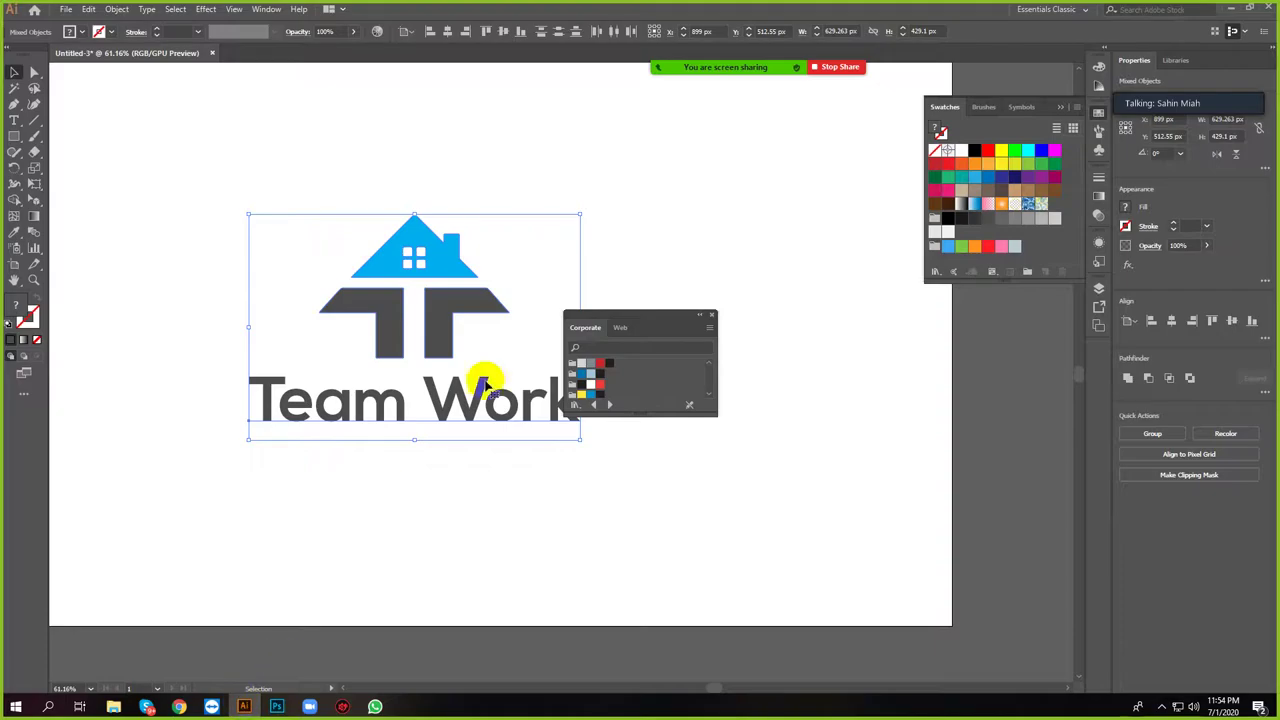
Step: Deselect the logo, move the Corporate swatch library panel right and stretch it taller
click(654, 307)
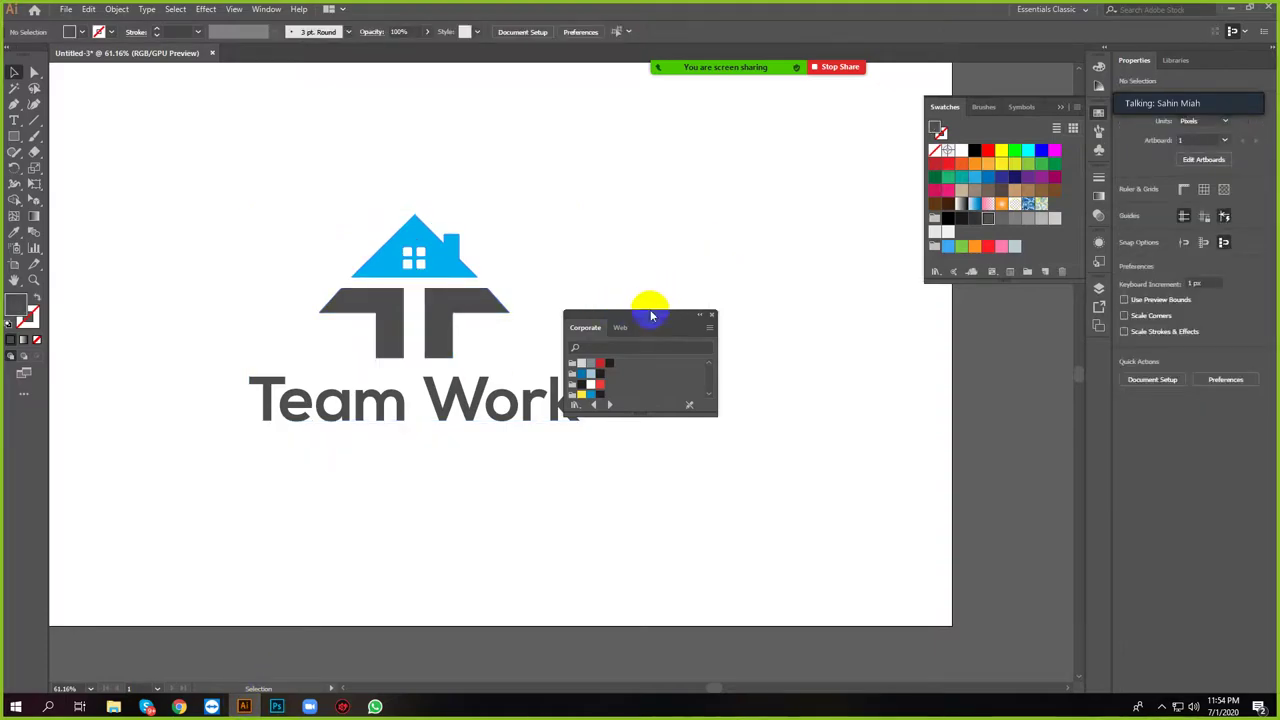
drag(651, 316, 772, 187)
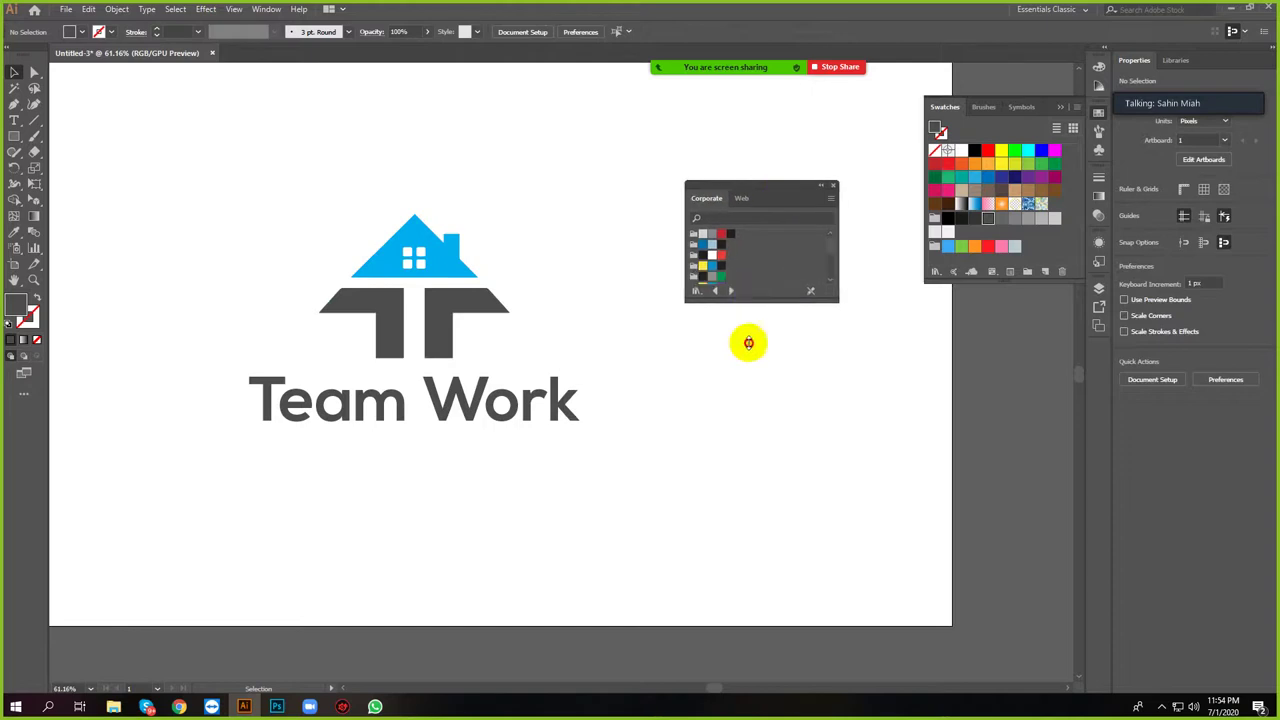
drag(748, 343, 745, 461)
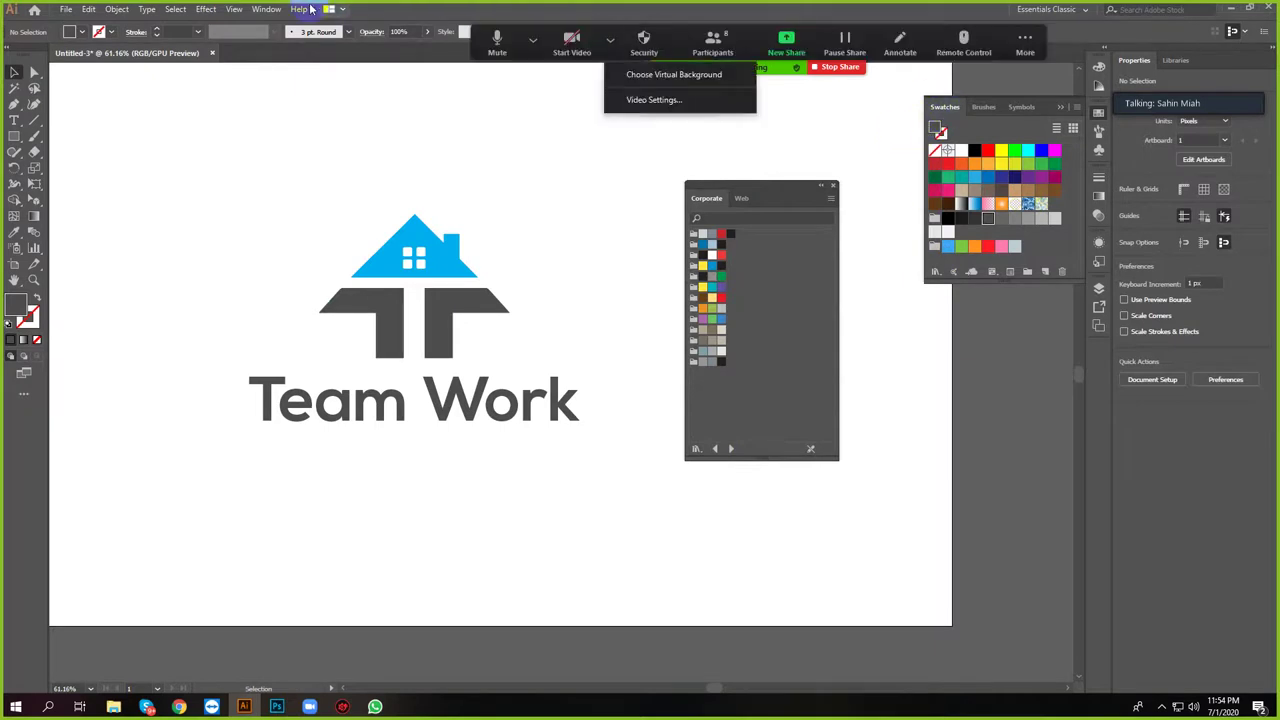
Step: Browse the panel list and the Swatch Libraries menu, closing it without choosing
click(266, 9)
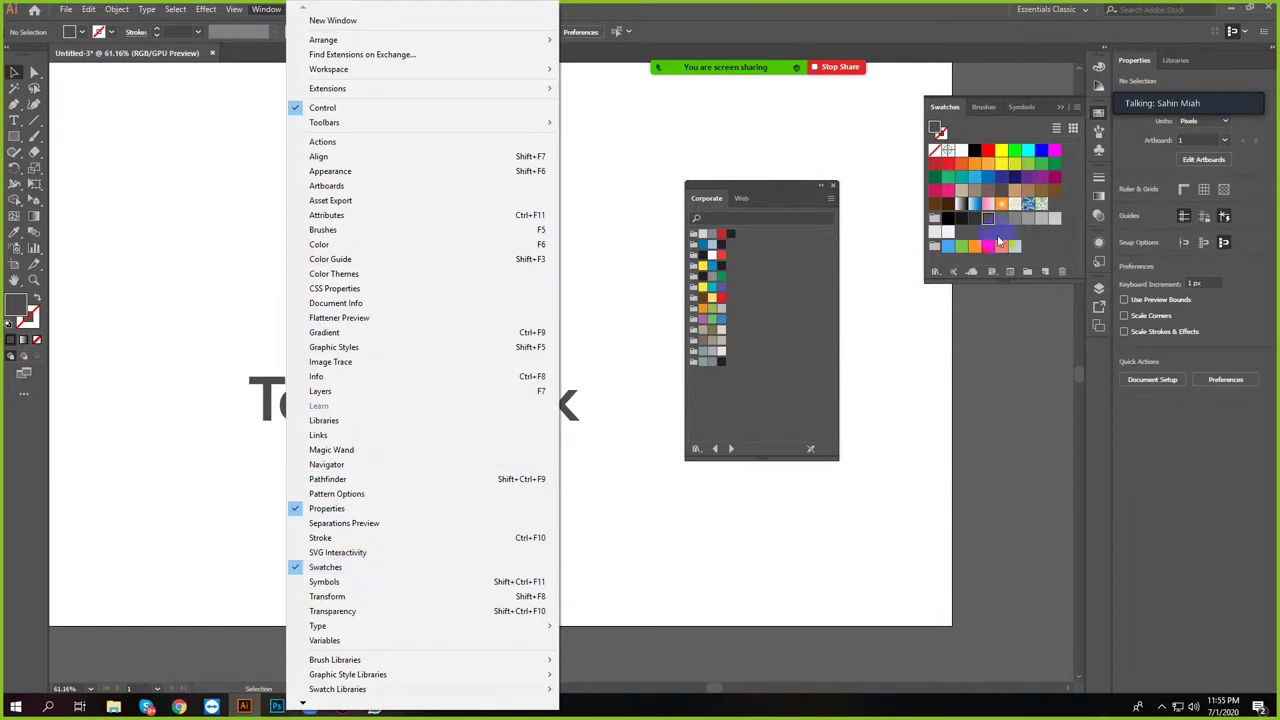
click(934, 272)
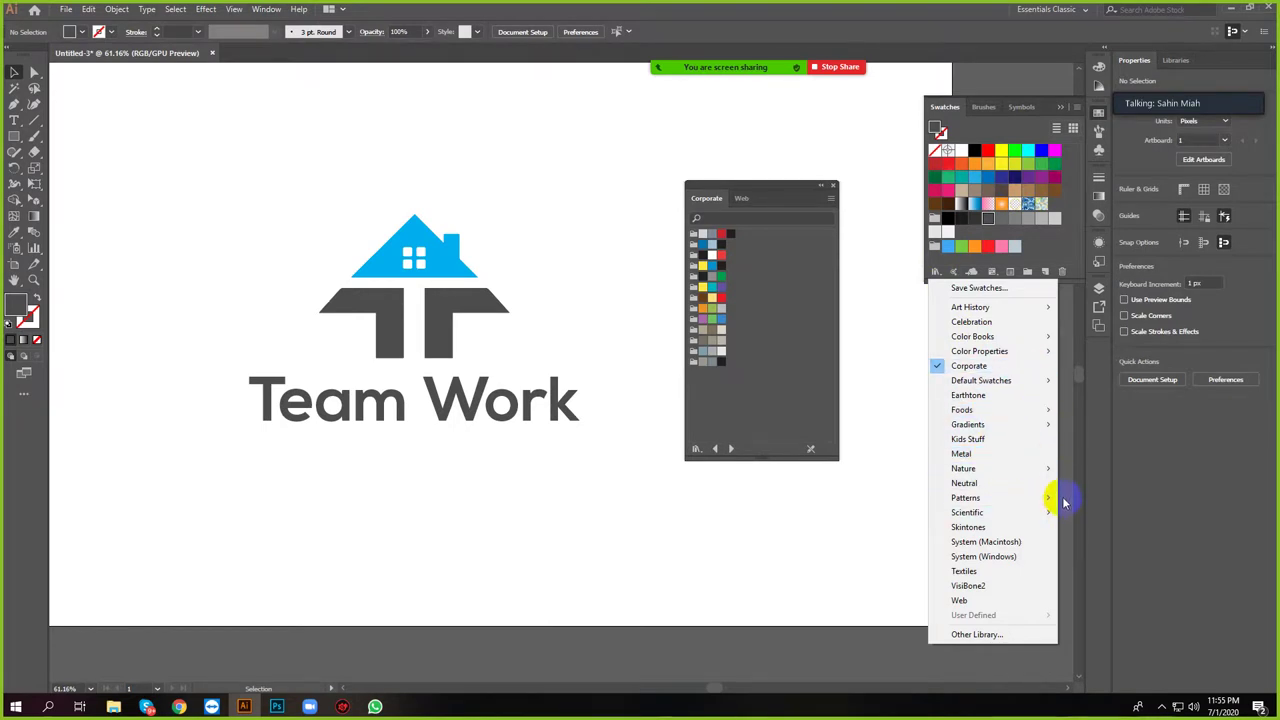
click(686, 542)
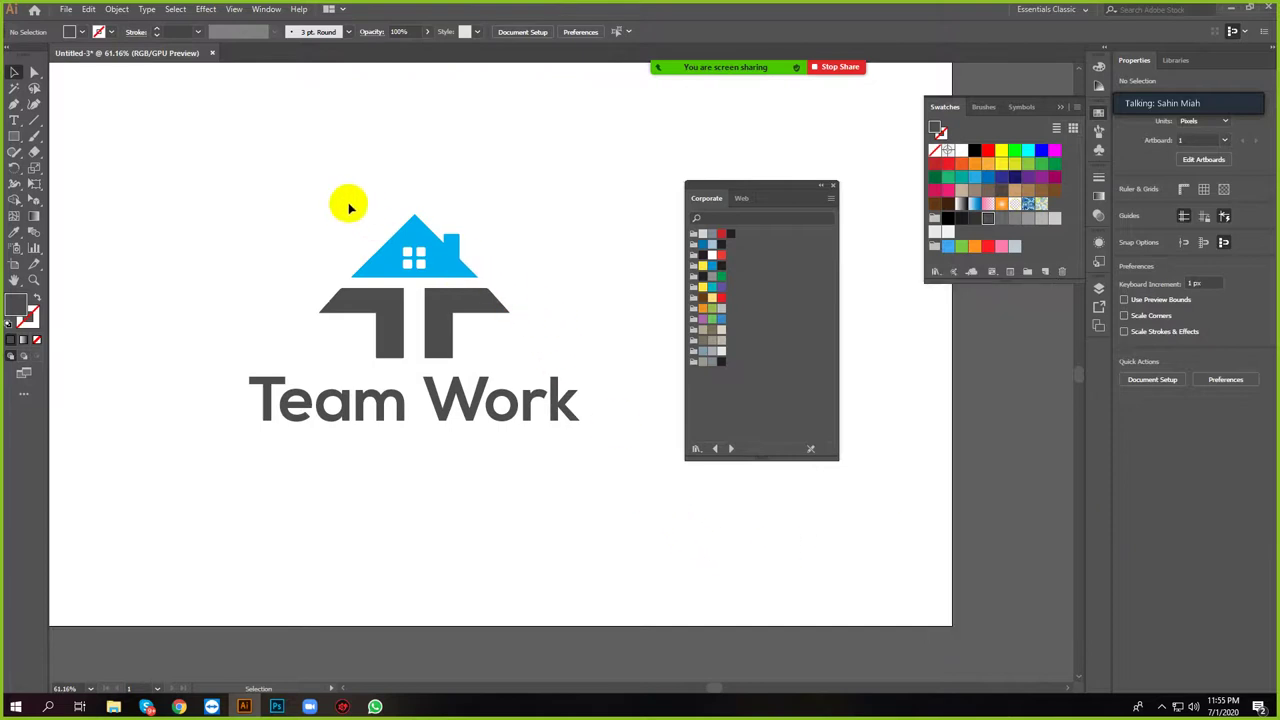
Step: Fill the logo's house with dark Corporate blue and the T-shaped arrow with light blue
drag(349, 205, 508, 275)
click(706, 247)
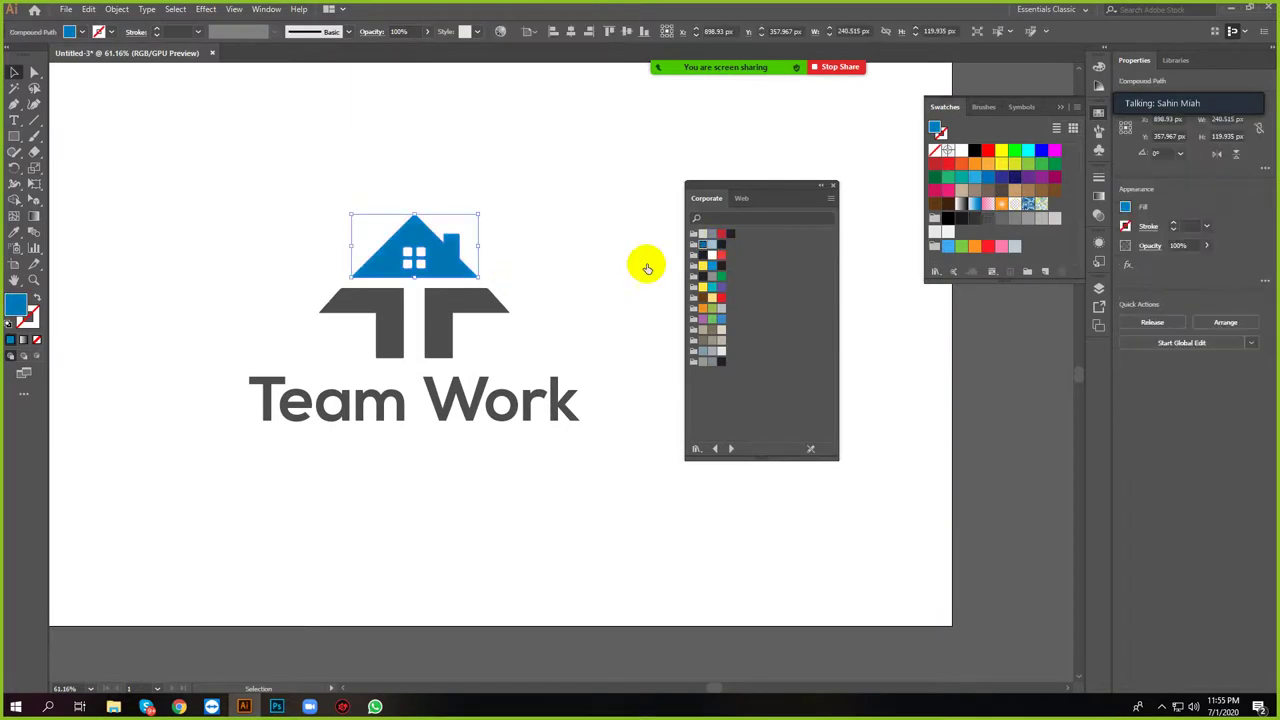
click(510, 335)
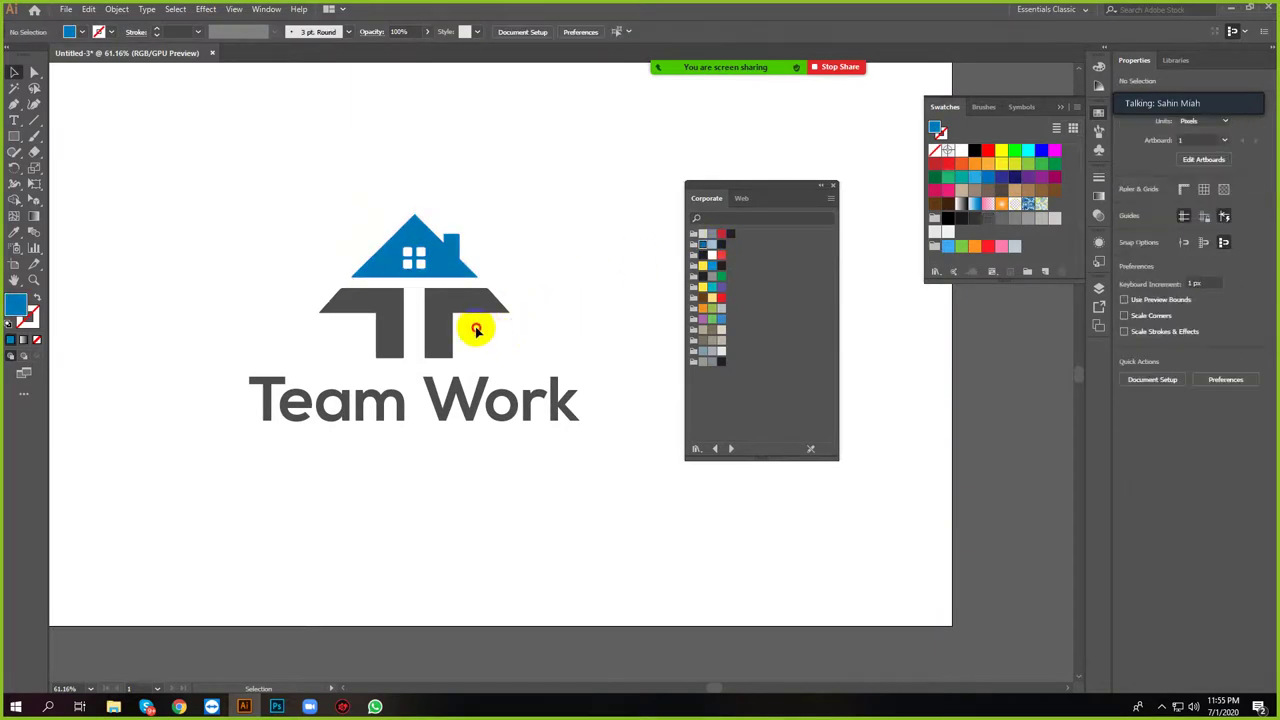
drag(326, 346, 520, 300)
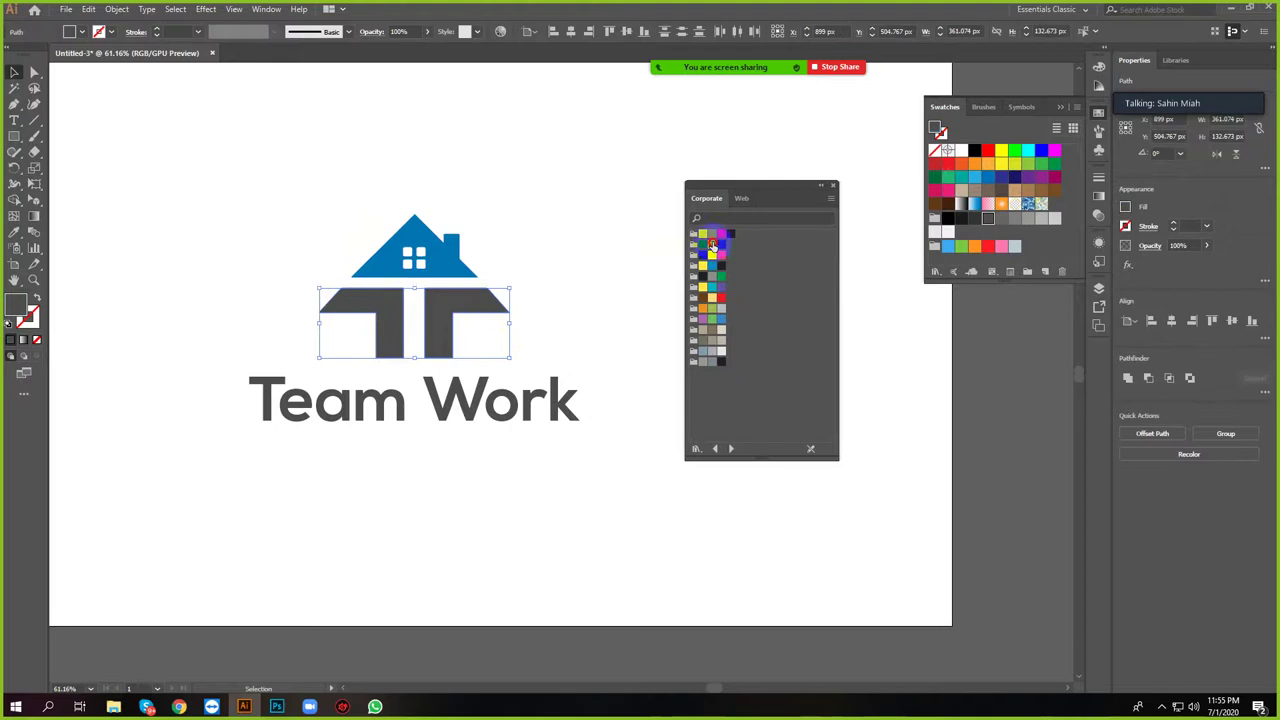
click(711, 245)
click(605, 360)
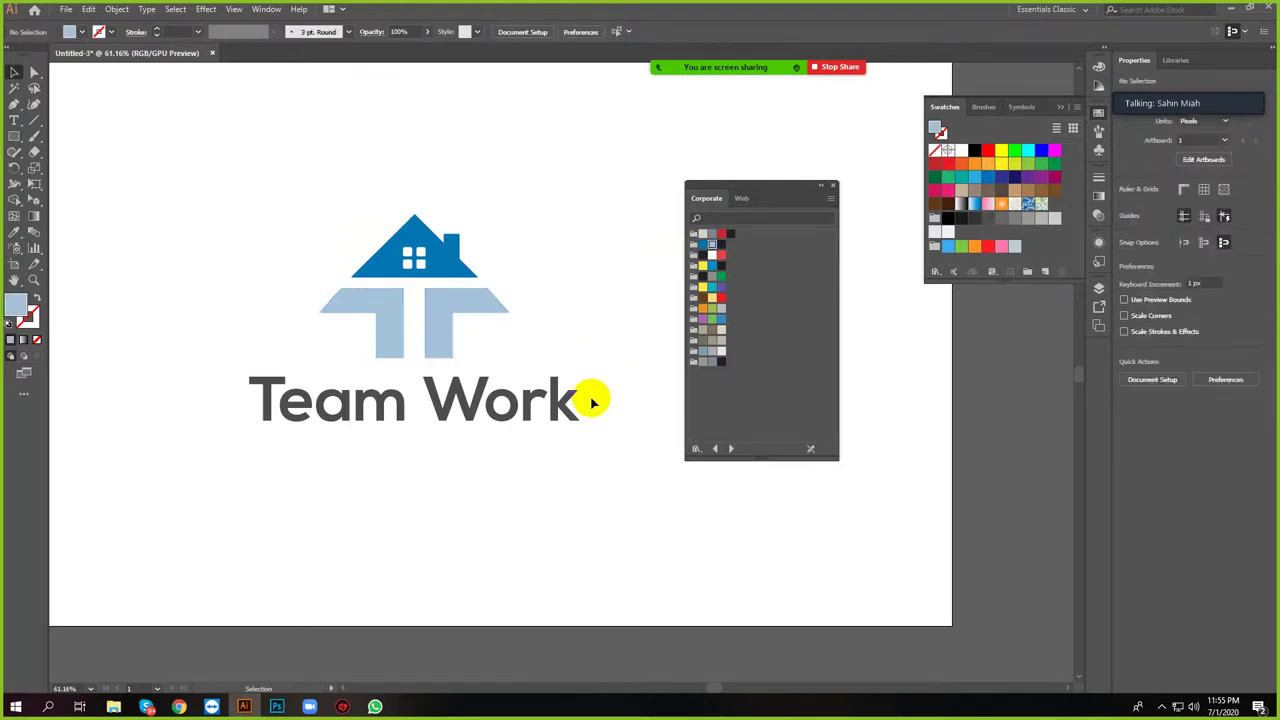
Step: Eyedrop the house's blue onto the Team Work text and move the whole logo to the top-left
click(477, 438)
key(i)
click(451, 255)
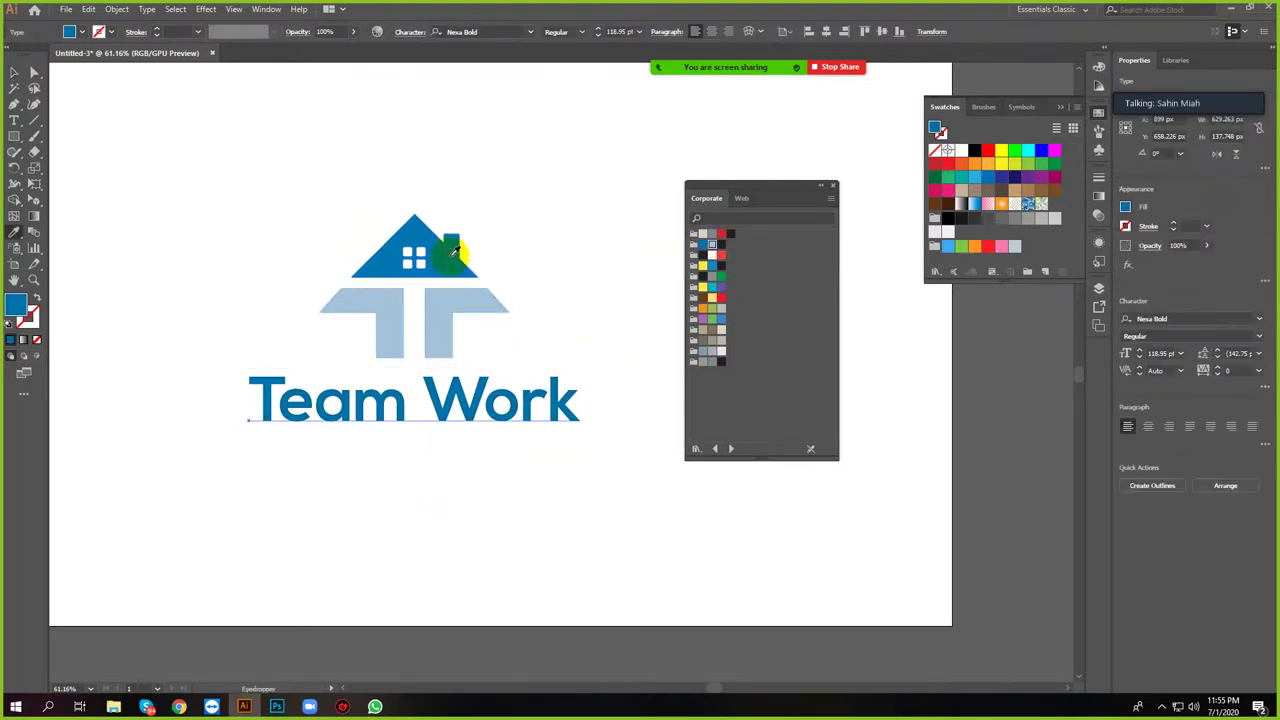
key(v)
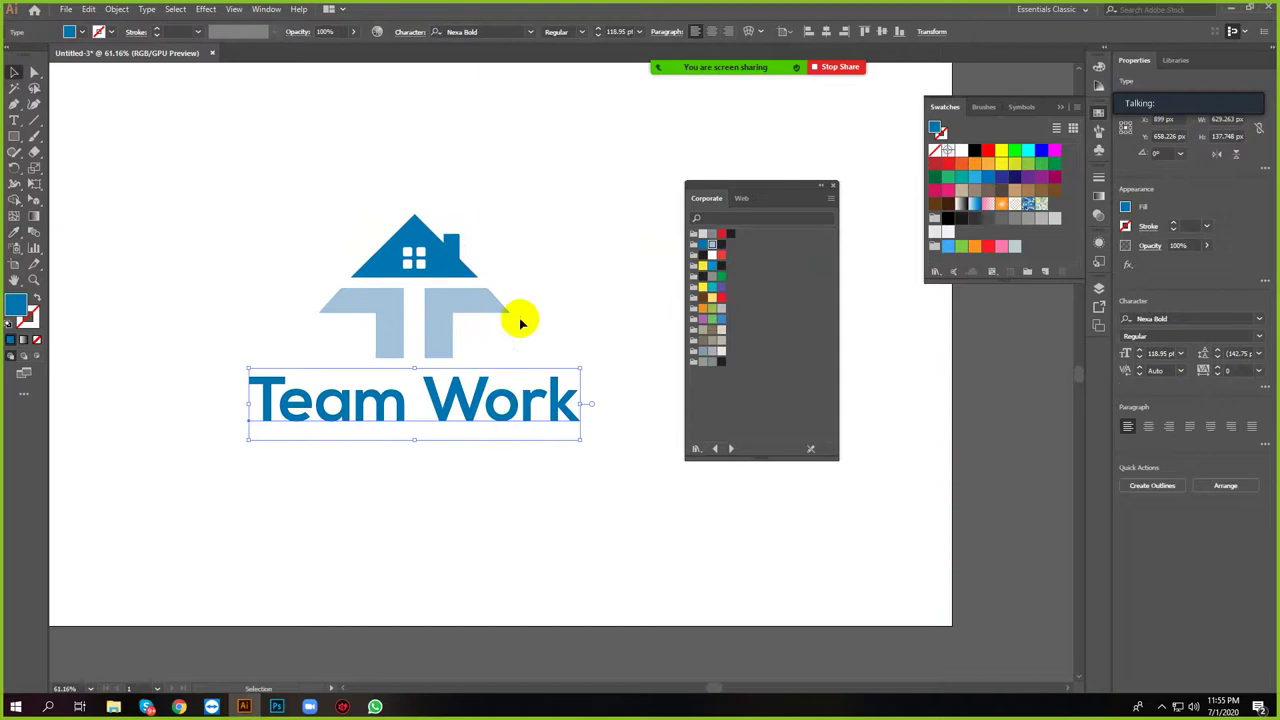
key(ctrl+a)
drag(378, 420, 187, 290)
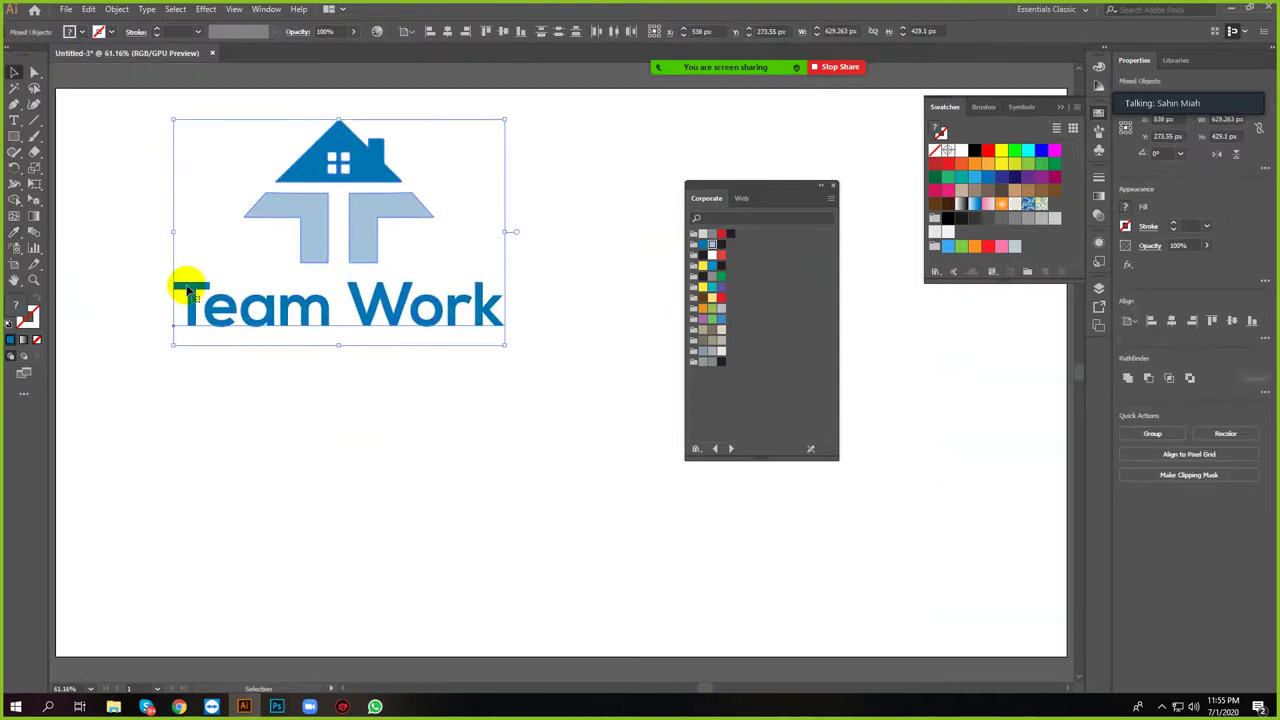
Step: Shrink the logo to about half size and shift it slightly up-left
drag(497, 339, 340, 232)
mouse_move(254, 173)
mouse_down()
mouse_move(178, 168)
mouse_move(381, 170)
mouse_move(362, 170)
mouse_up()
click(514, 170)
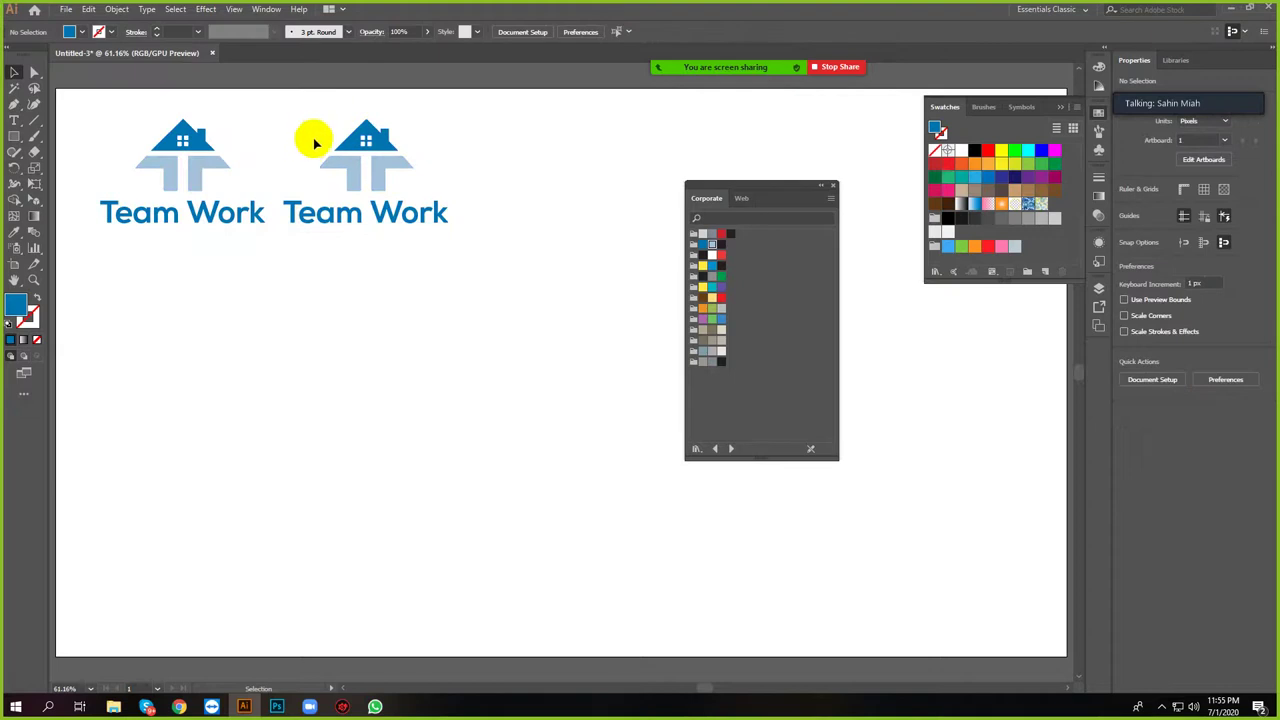
Step: Eyedrop light blue onto the second logo's house and dark blue onto its arrow
click(381, 143)
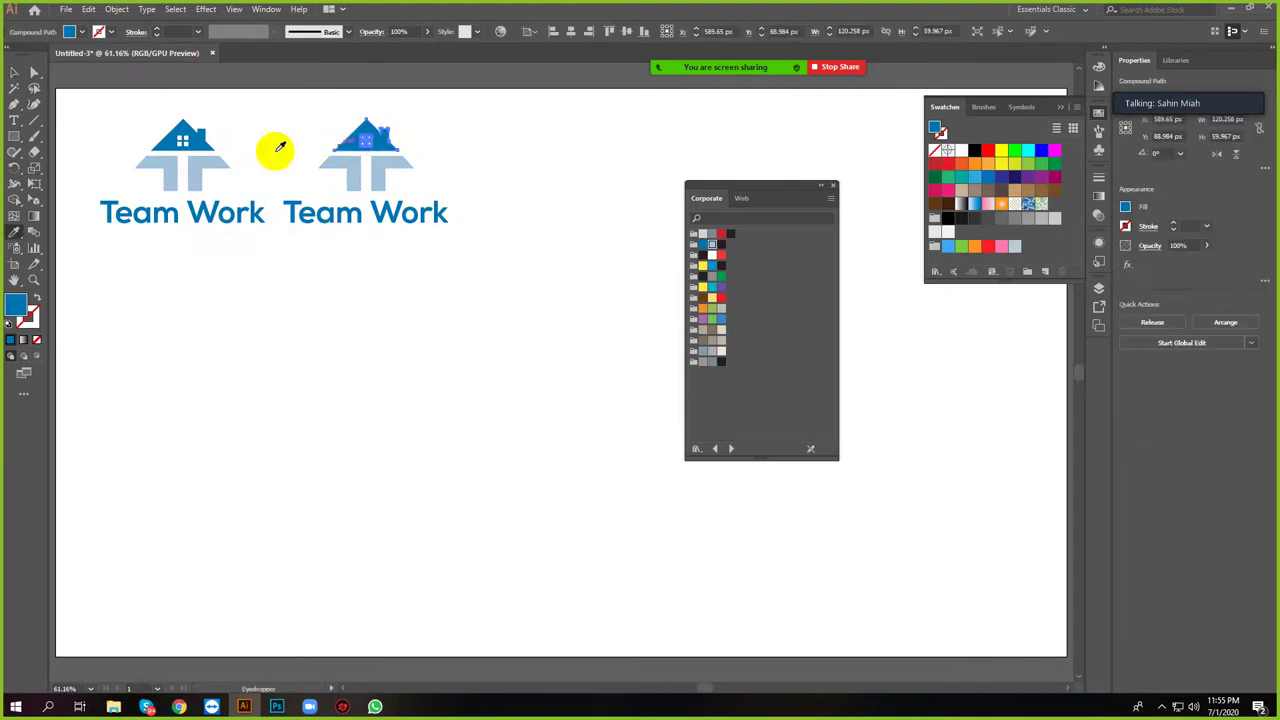
key(i)
click(193, 165)
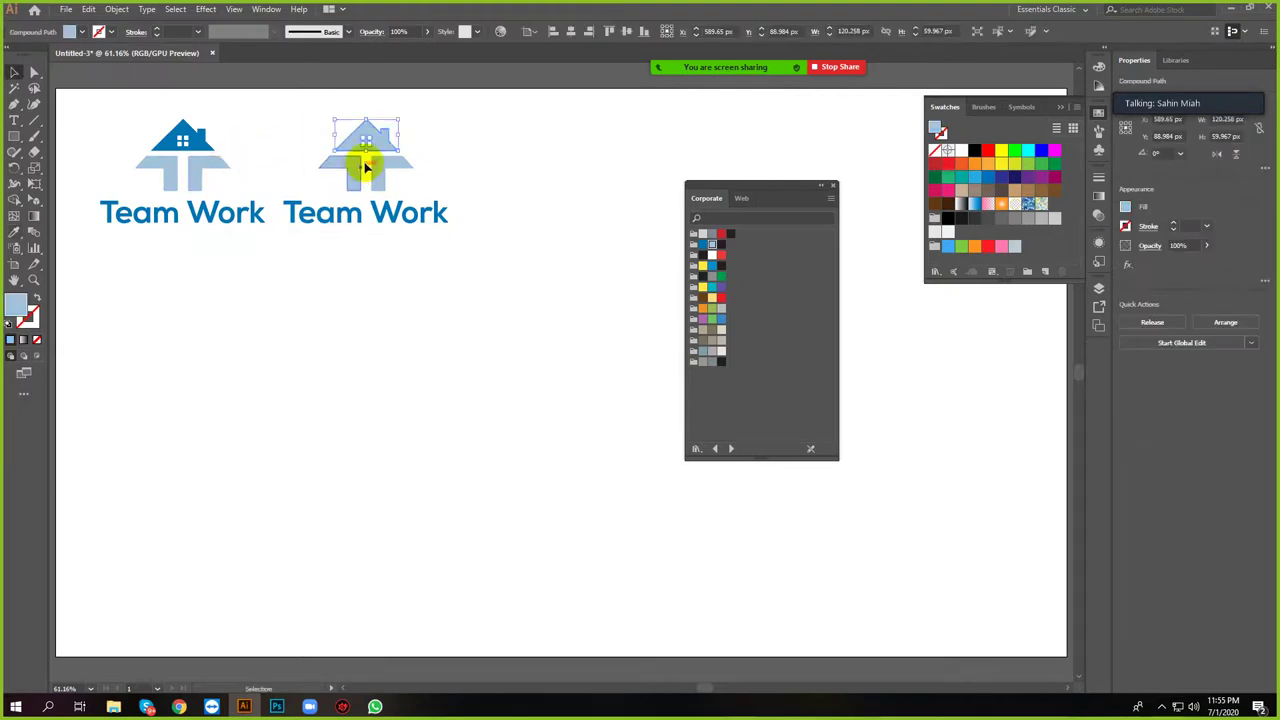
key(v)
click(319, 170)
key(i)
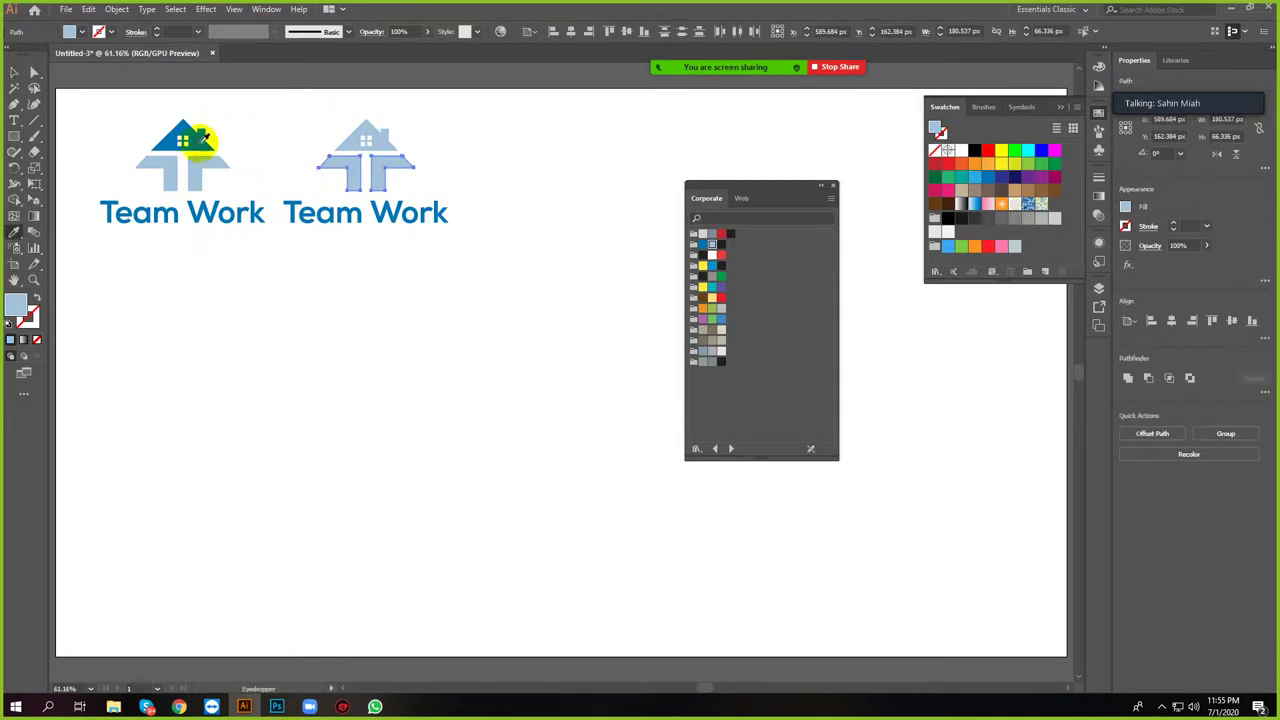
click(203, 138)
key(v)
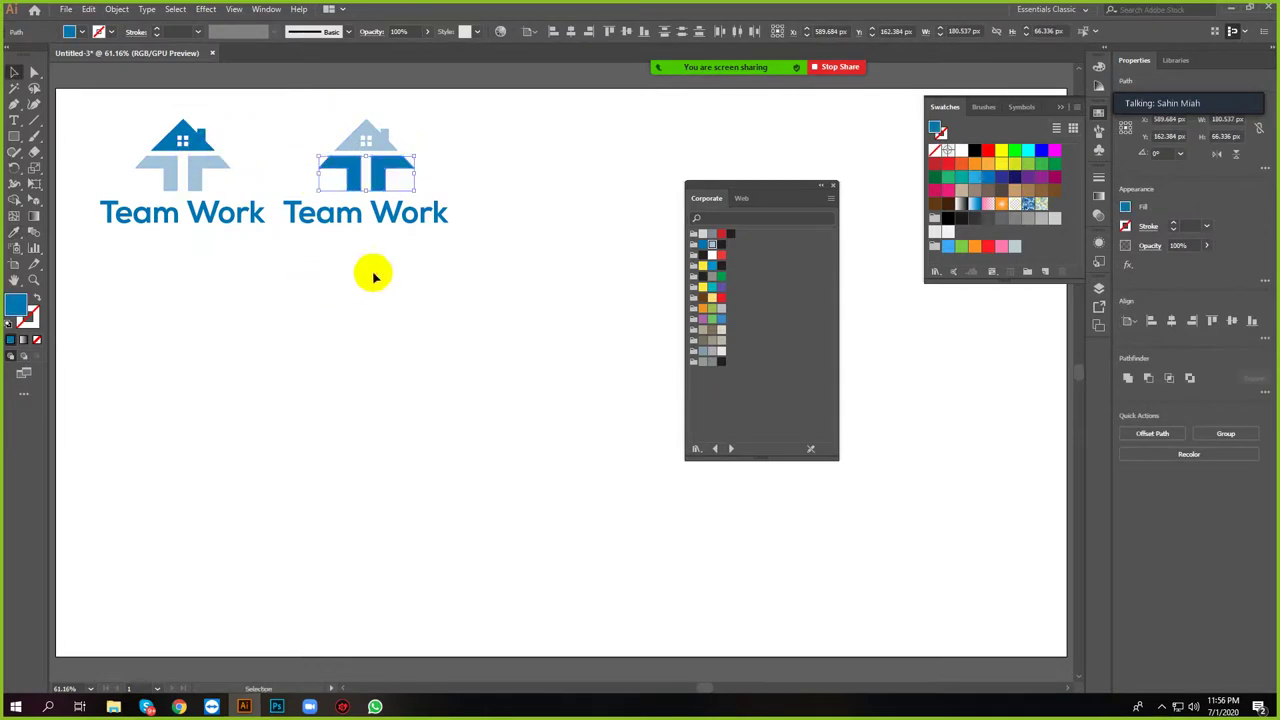
Step: Match the second logo's Team Work text to the light-blue roof, then select the whole logo
click(345, 218)
key(i)
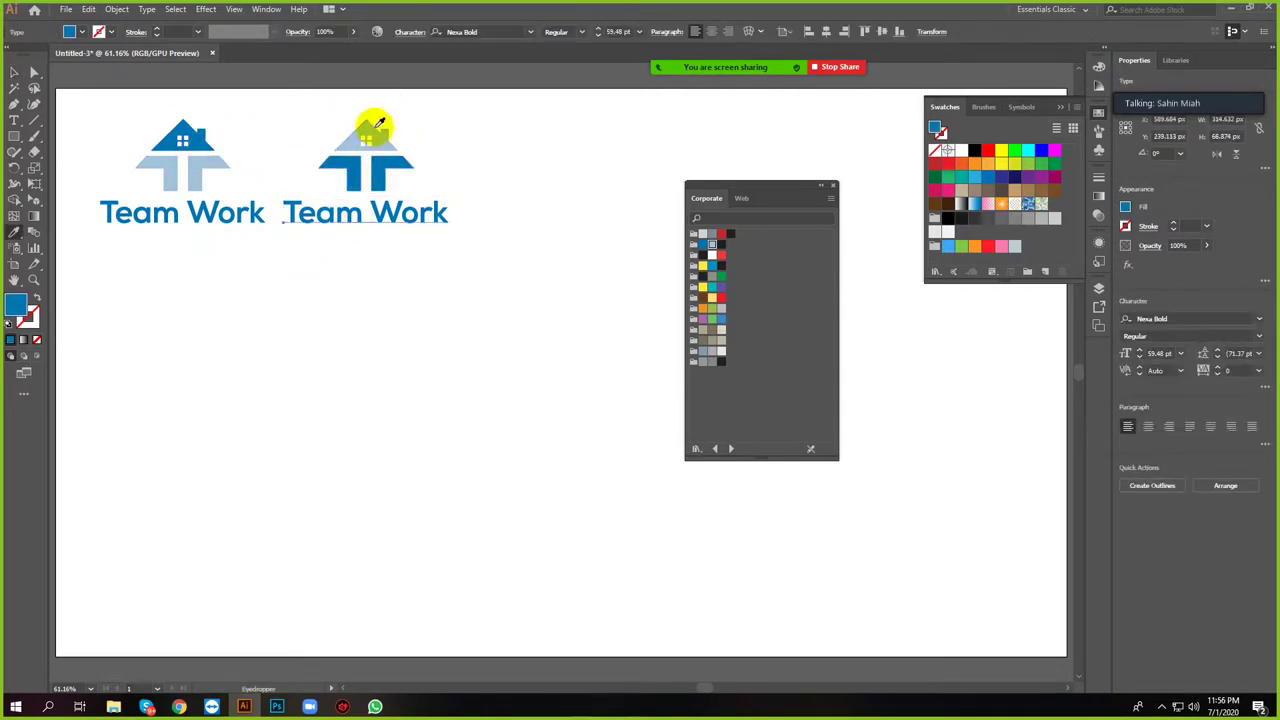
click(375, 127)
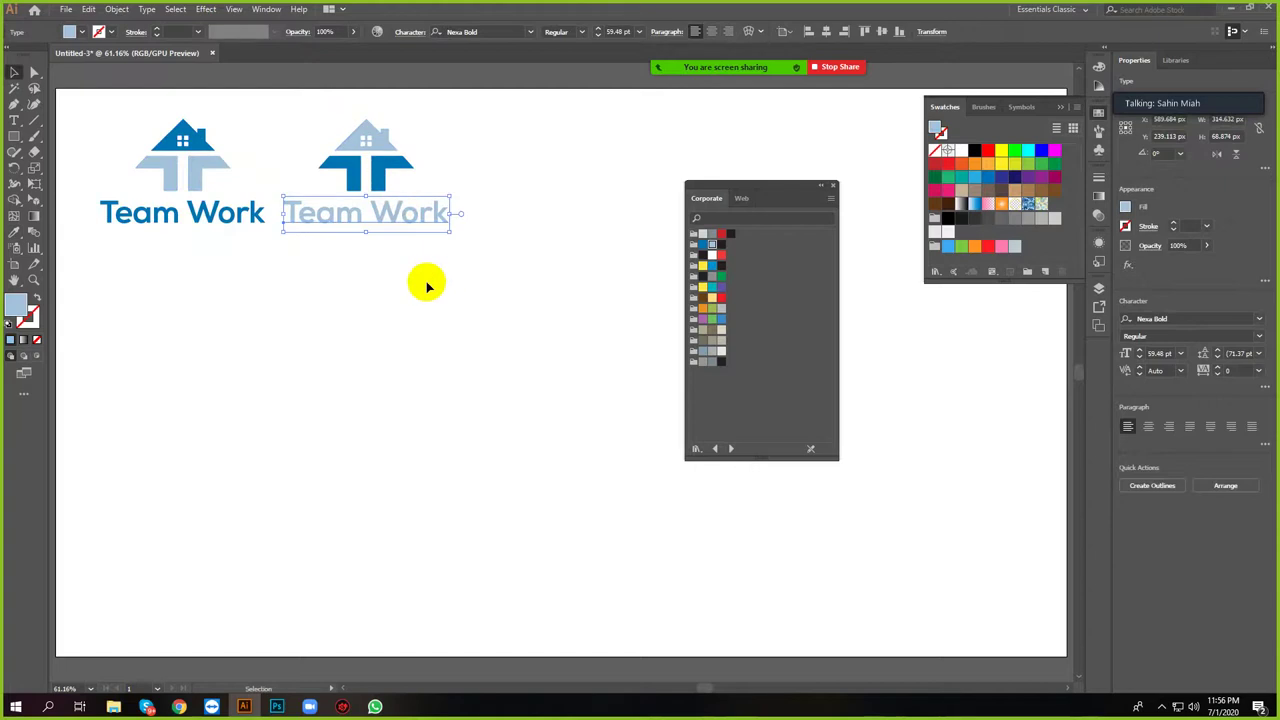
key(v)
click(365, 313)
drag(480, 277, 457, 271)
Step: Copy the second logo to its right, undoing a trial dark recolour
drag(432, 114, 294, 236)
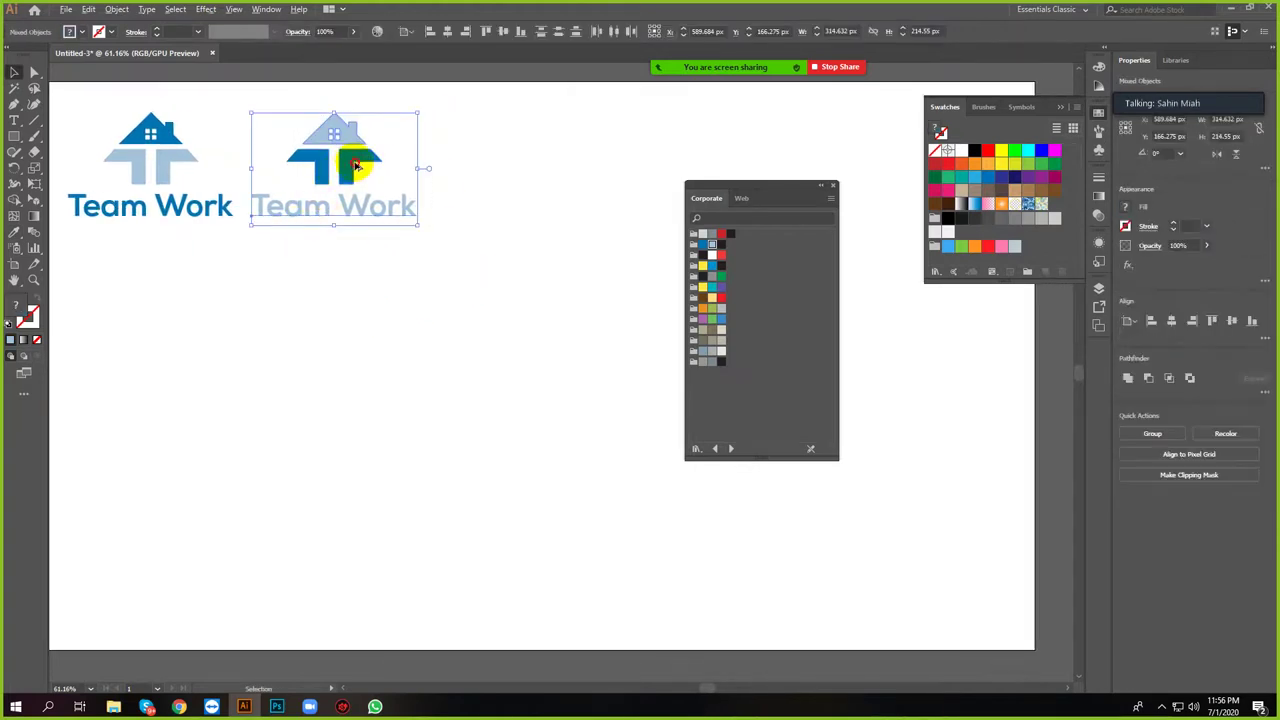
drag(355, 165, 558, 165)
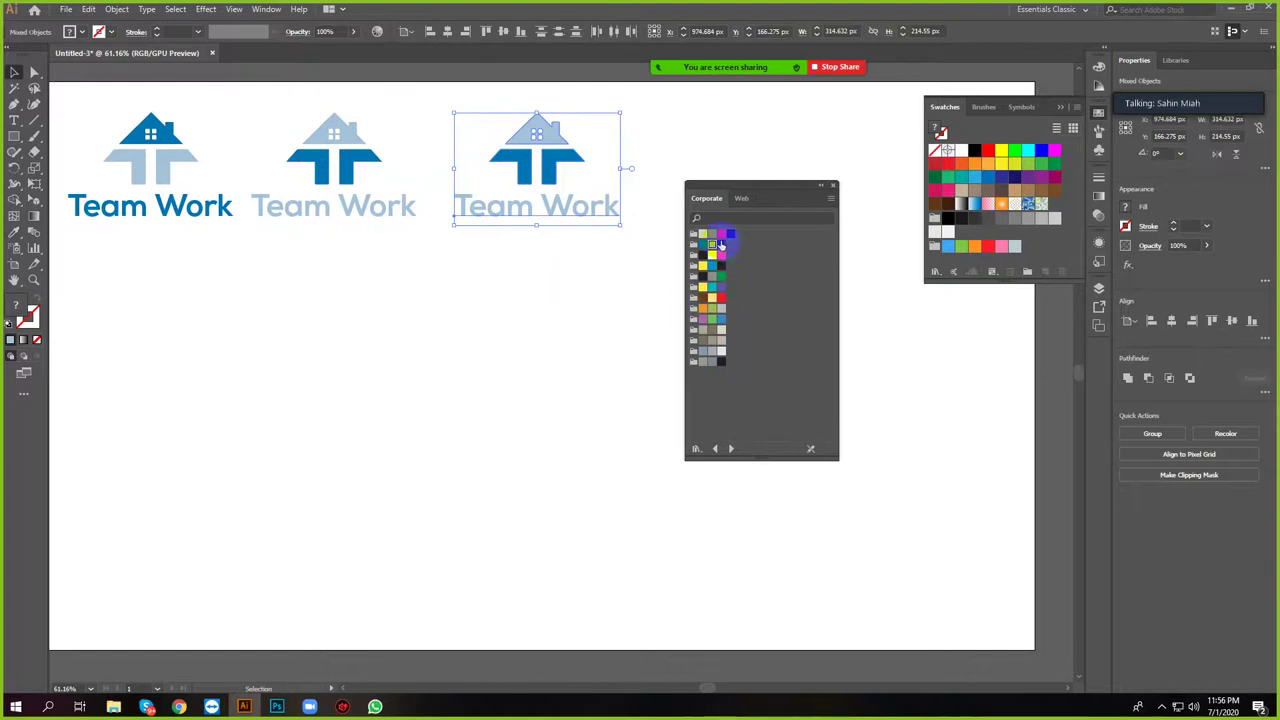
click(720, 243)
key(ctrl+z)
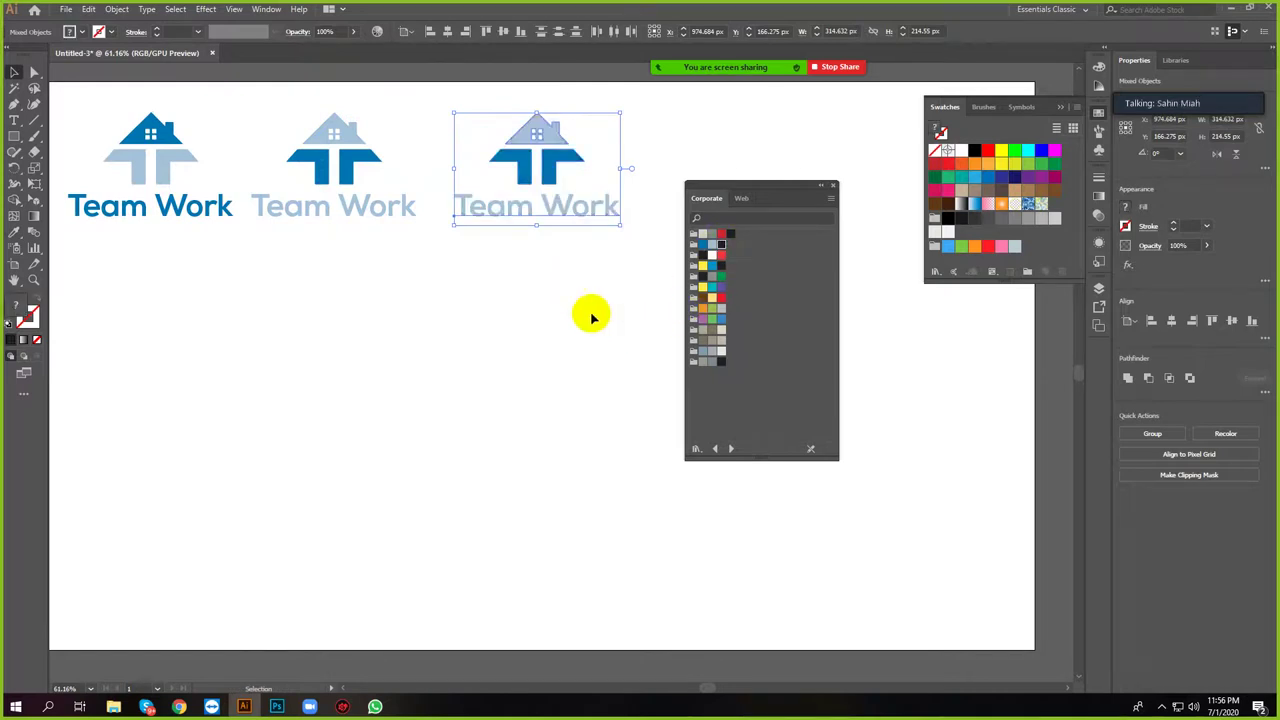
click(583, 320)
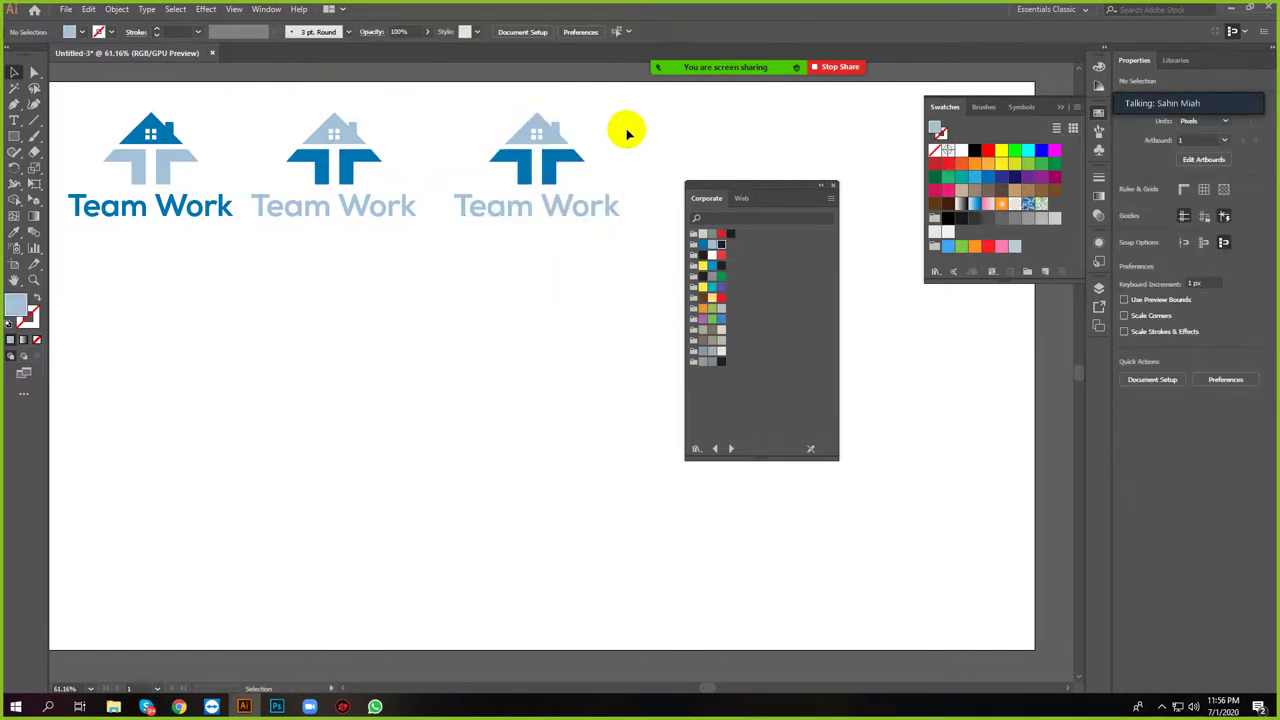
Step: Make the third logo's roof red after trying white and black, and its arrow black
click(508, 133)
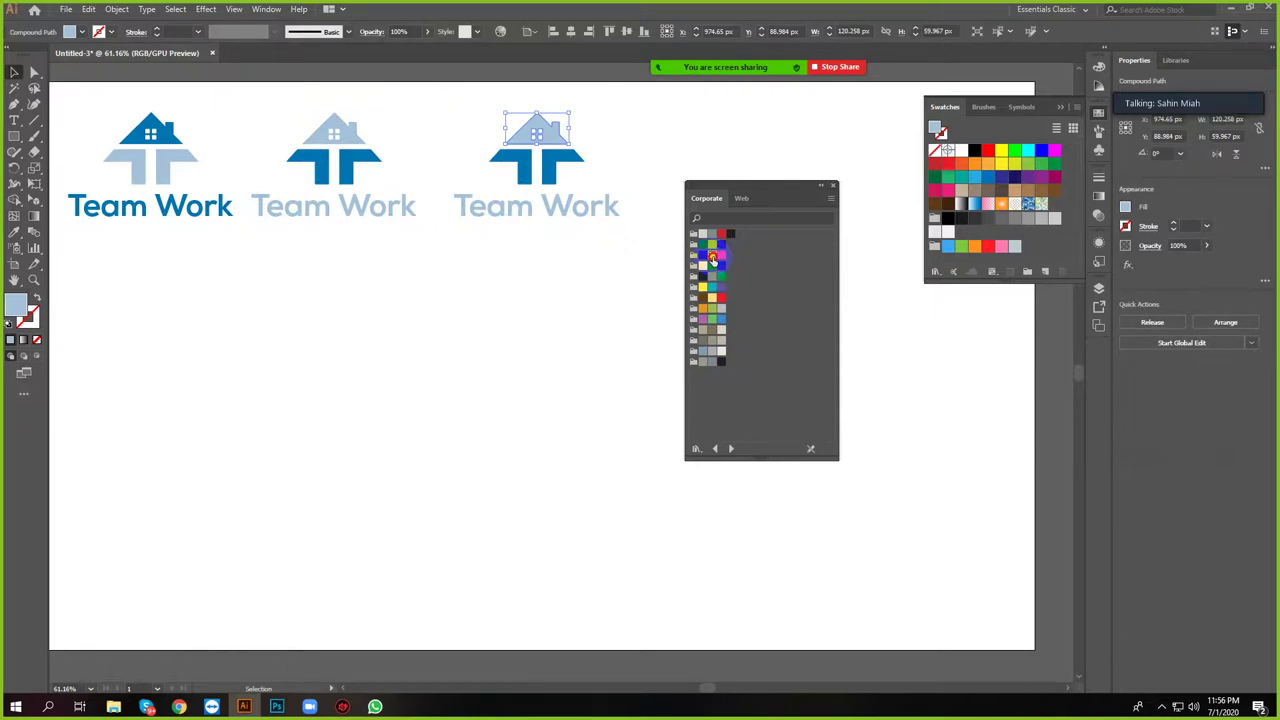
click(712, 258)
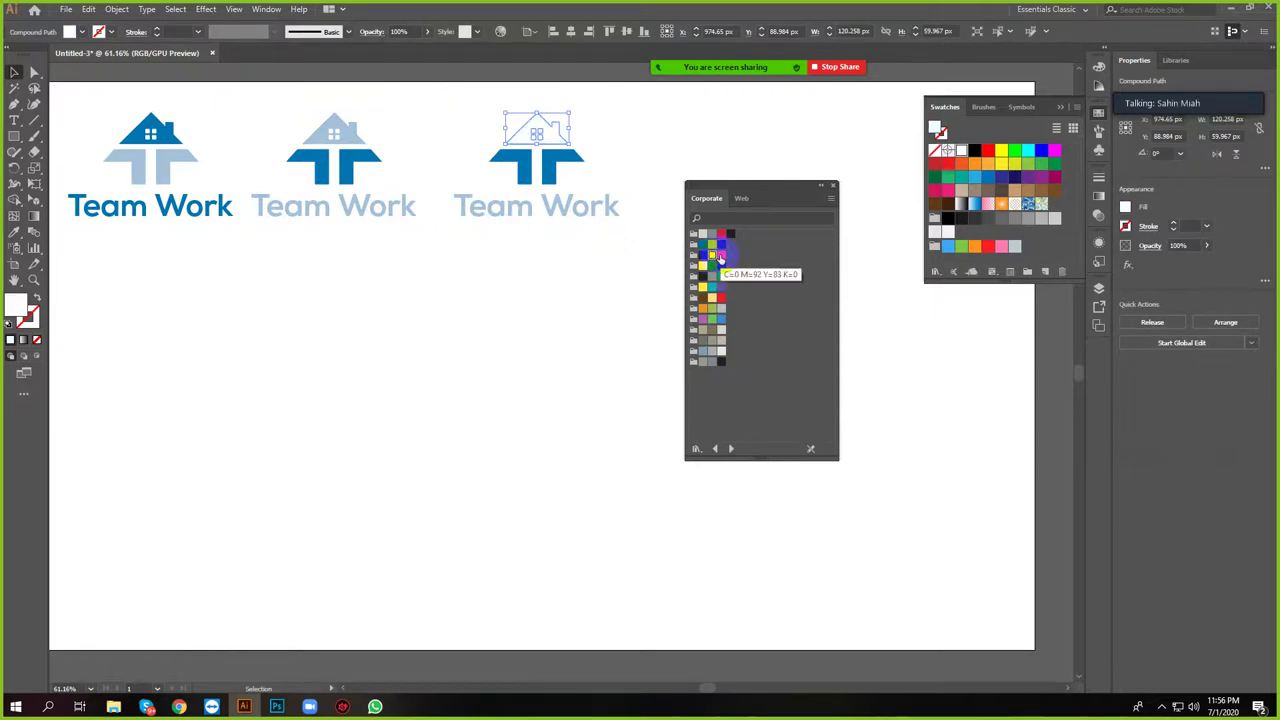
click(719, 257)
click(703, 258)
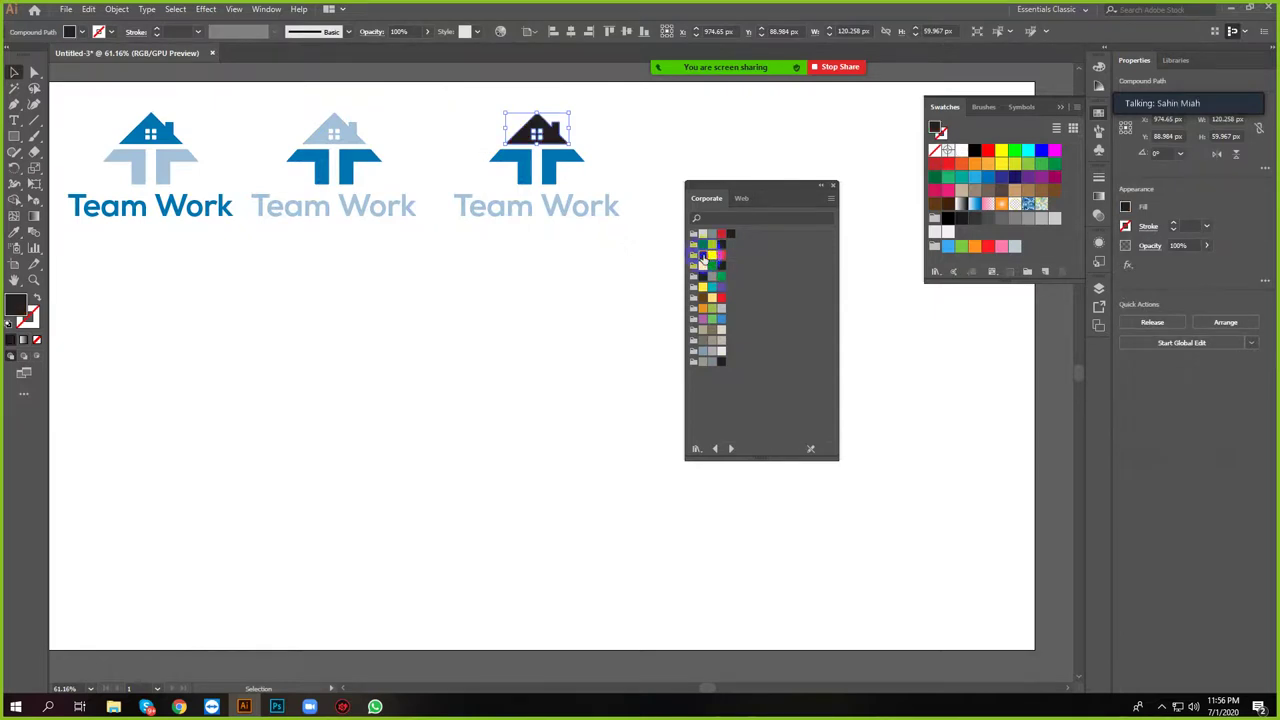
click(720, 256)
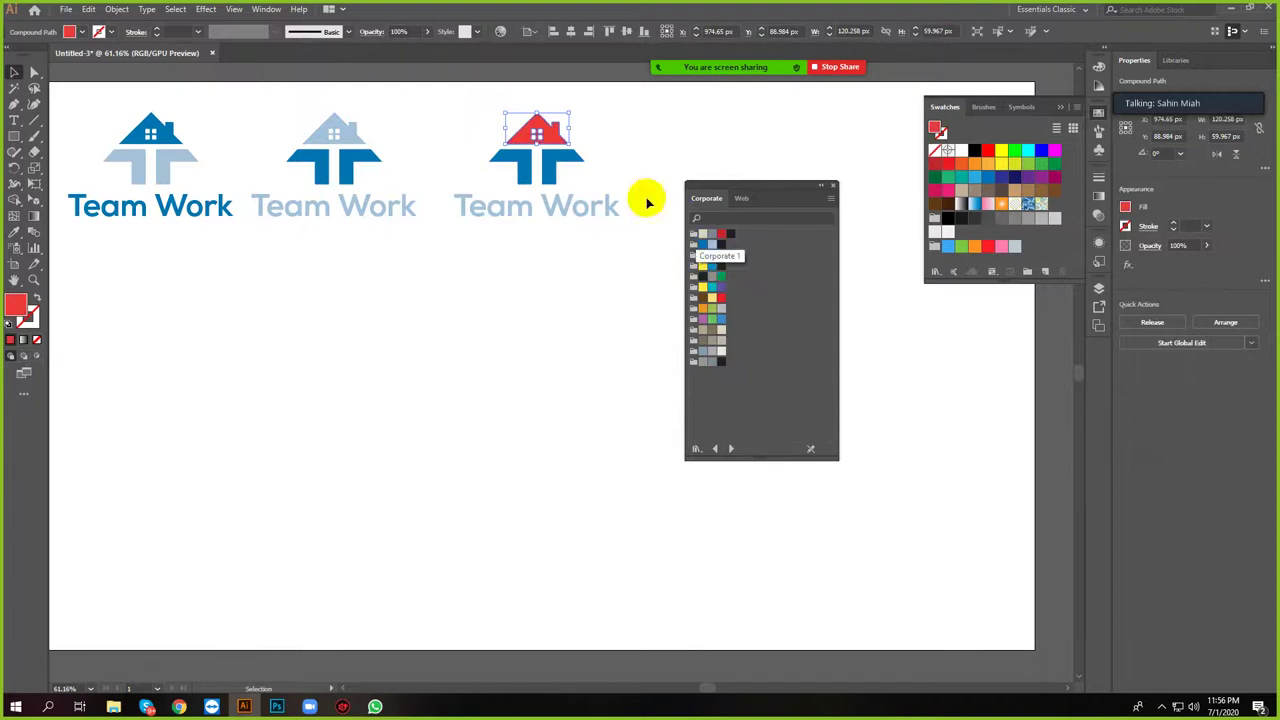
click(496, 183)
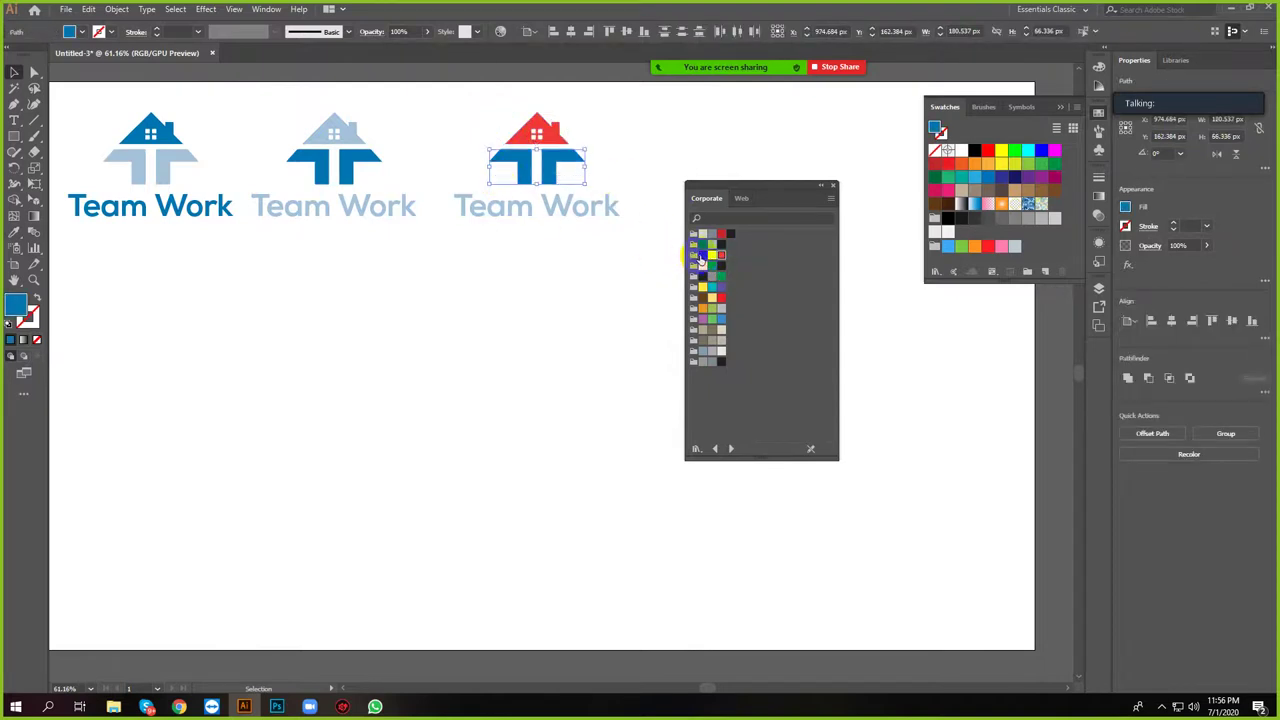
click(703, 258)
click(566, 270)
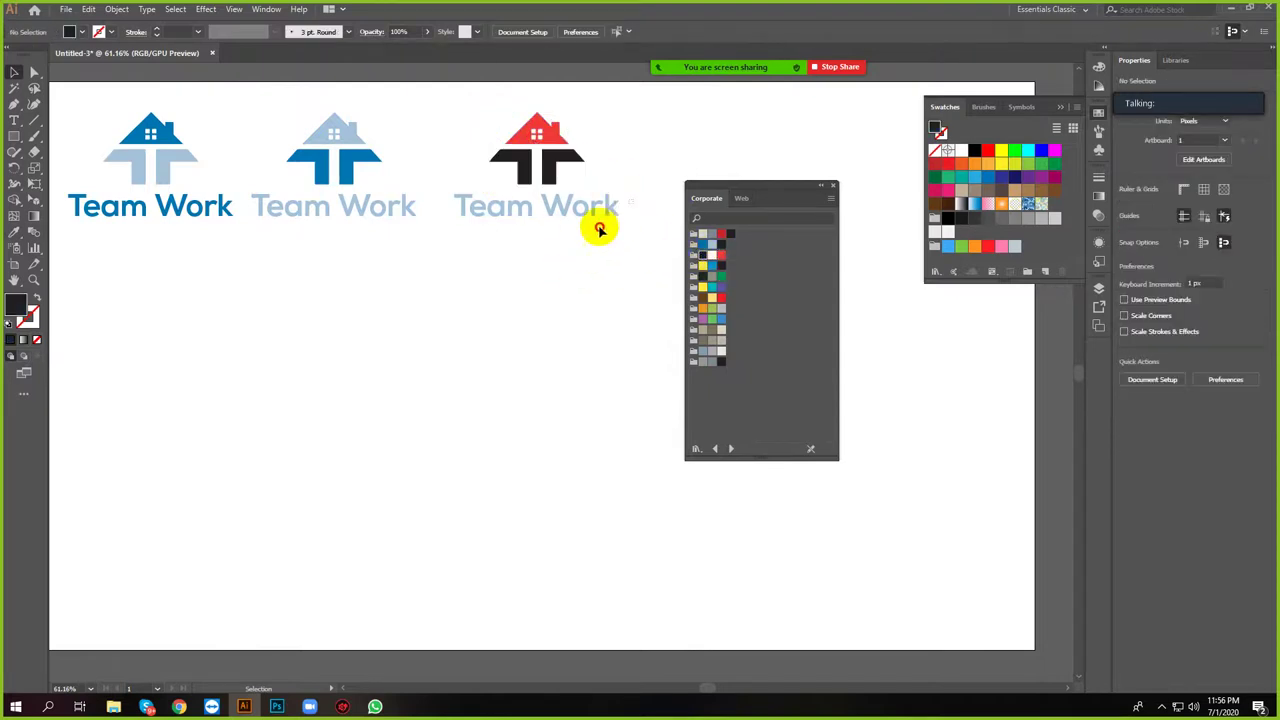
Step: Eyedrop the red roof colour onto the third logo's Team Work text and pan the artboard
click(598, 229)
key(i)
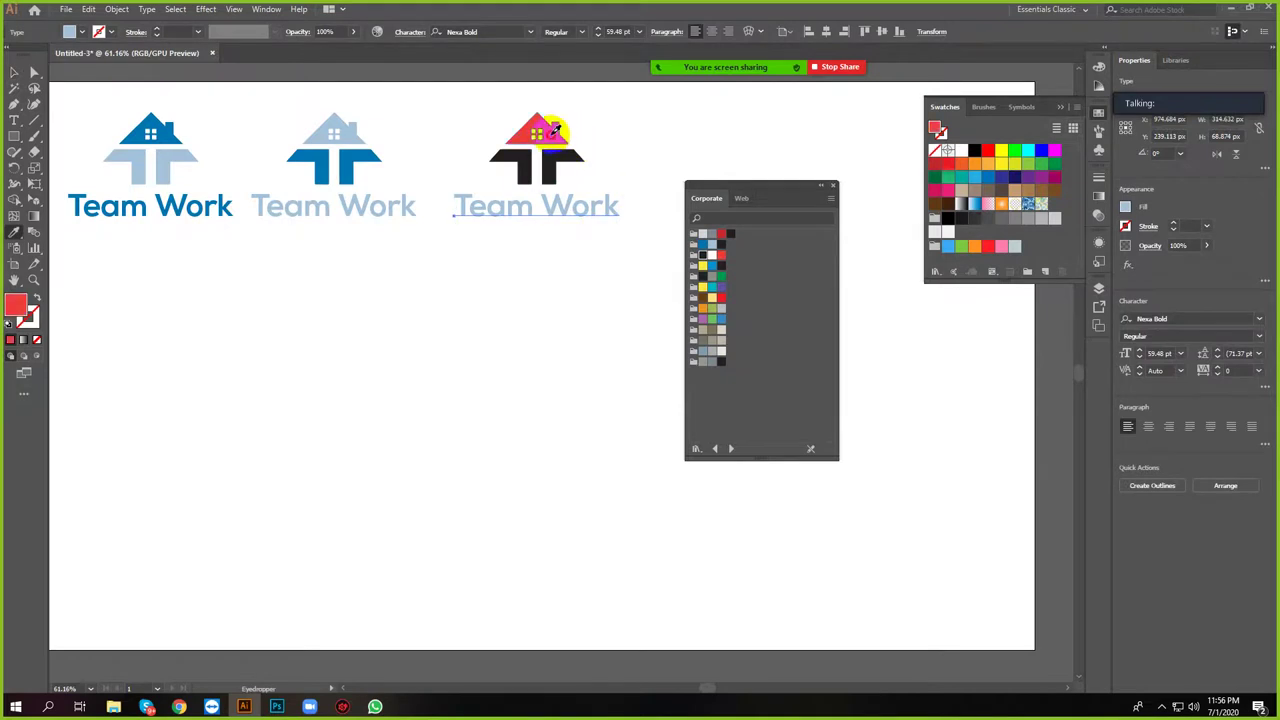
click(553, 130)
drag(640, 162, 485, 197)
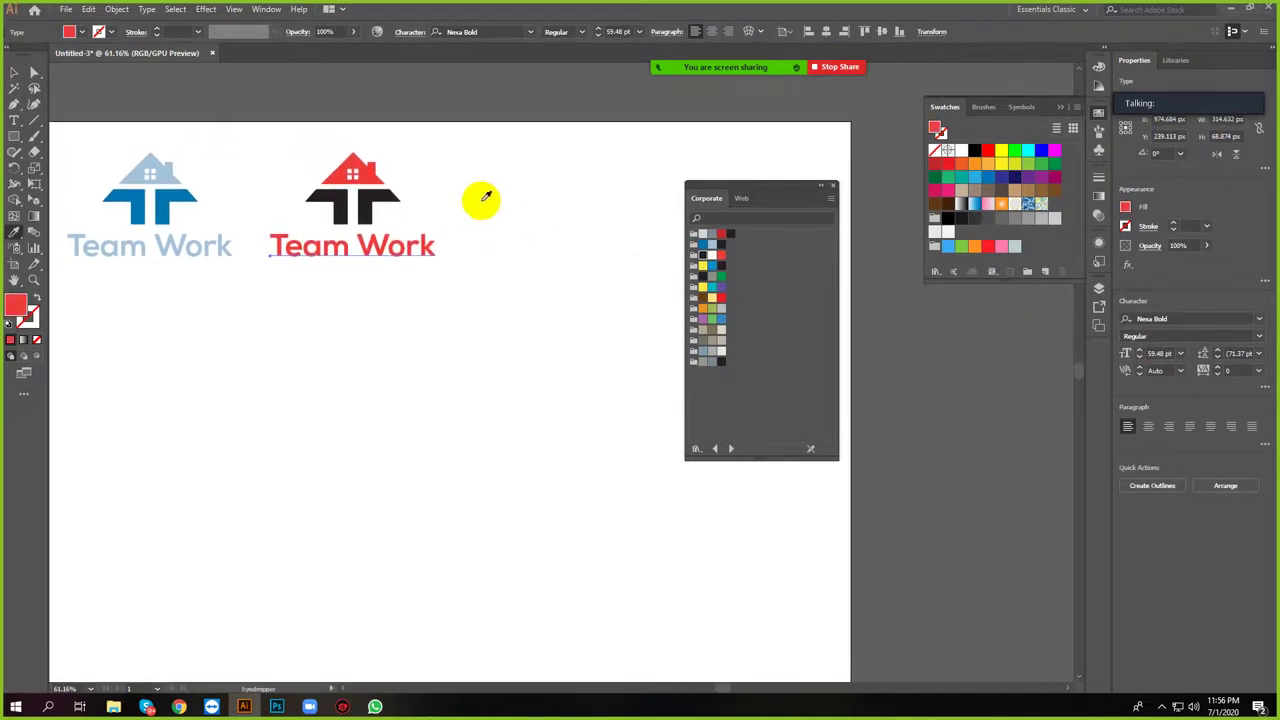
Step: Place a copy of the red-and-black logo to its right
key(v)
shift+click(348, 230)
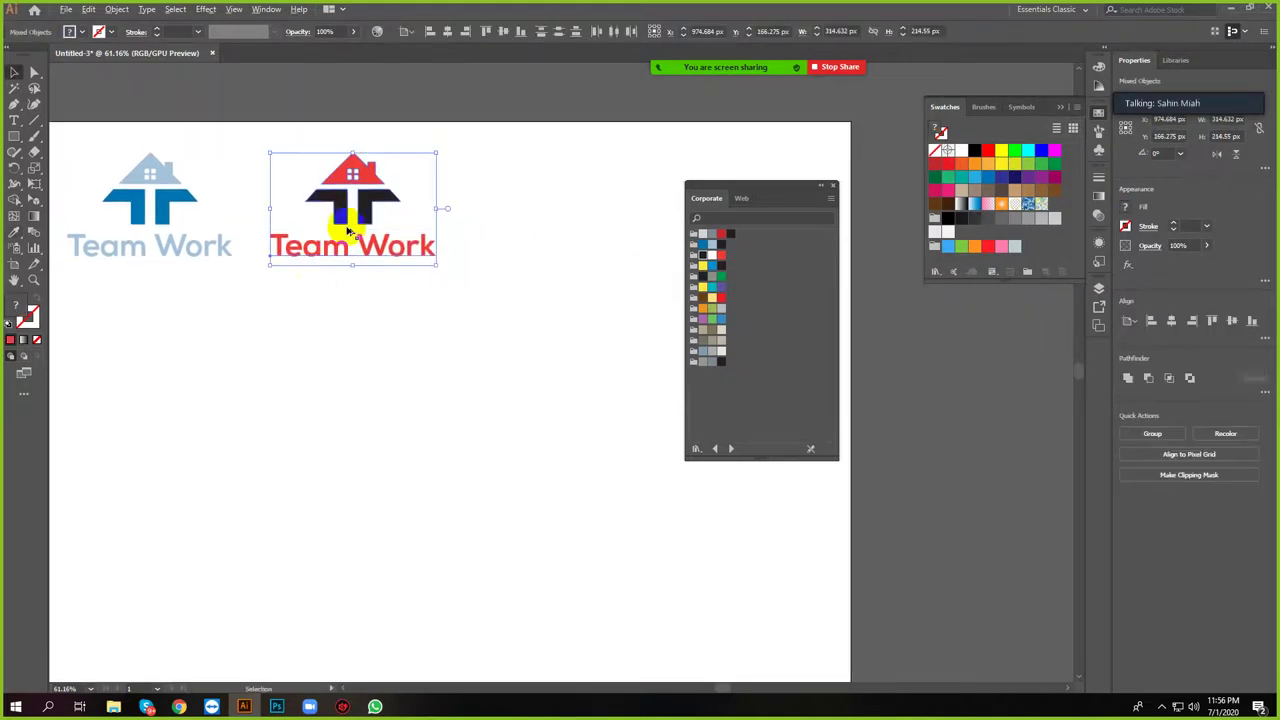
drag(343, 217, 527, 210)
click(536, 333)
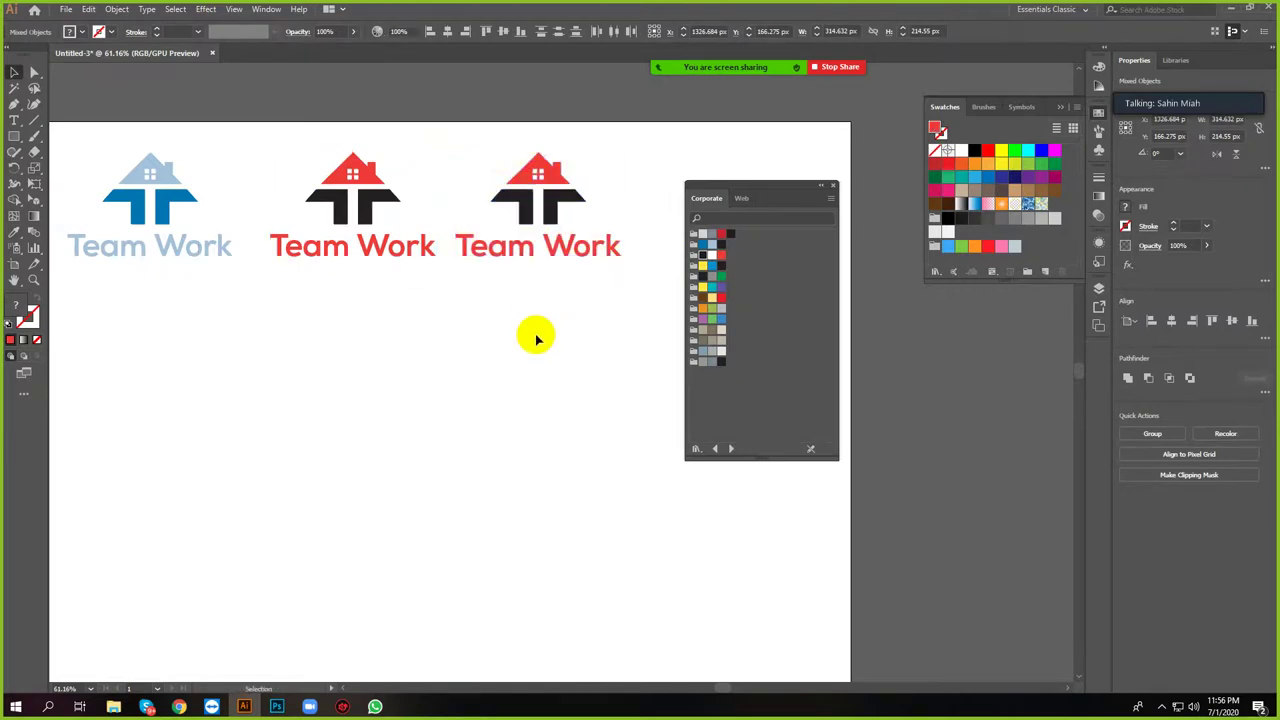
Step: Eyedrop black onto the fourth logo's roof and red onto its arrow
click(586, 171)
key(i)
click(378, 195)
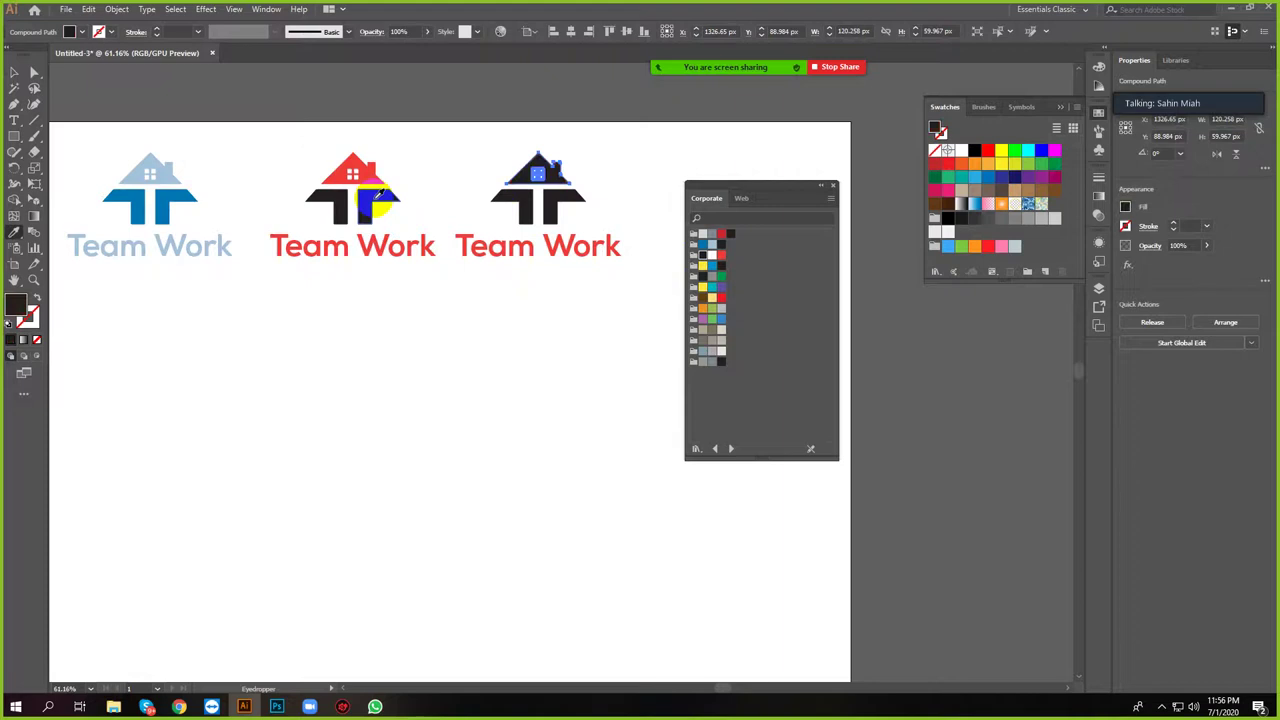
key(v)
click(521, 210)
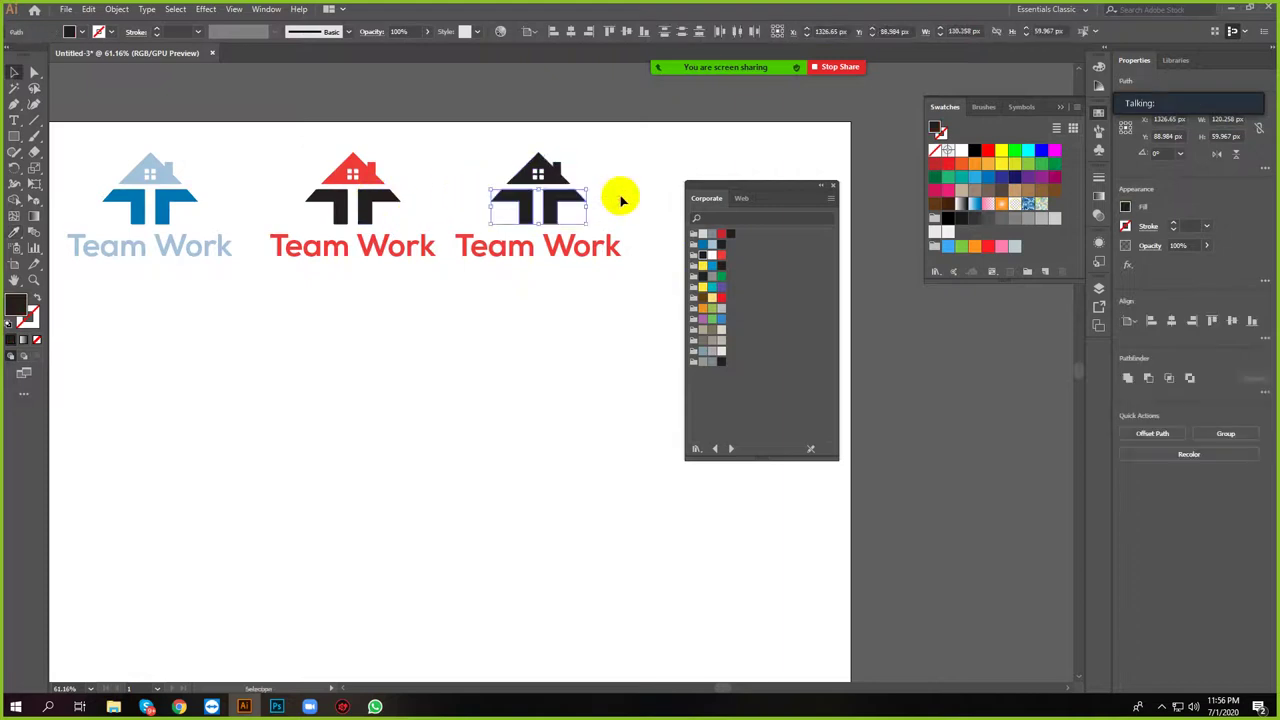
key(i)
click(352, 168)
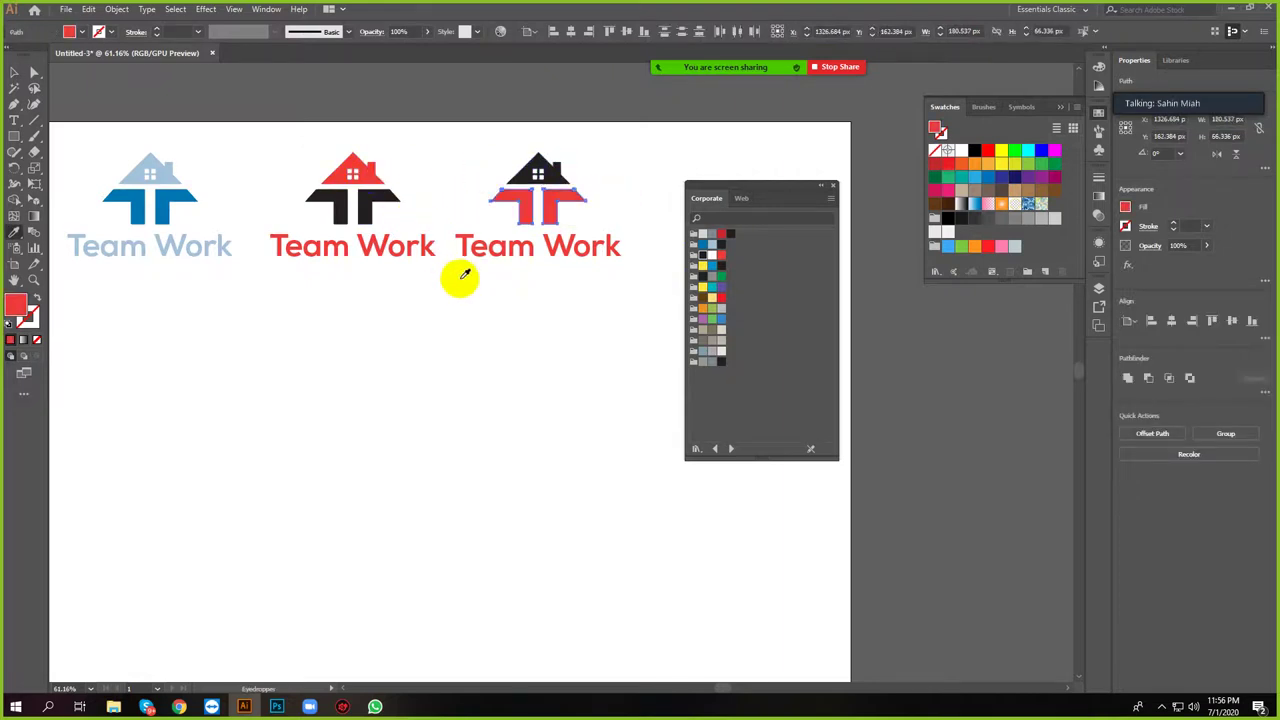
key(v)
Step: Make the fourth logo's Team Work text black and zoom out to see every logo
click(500, 248)
key(i)
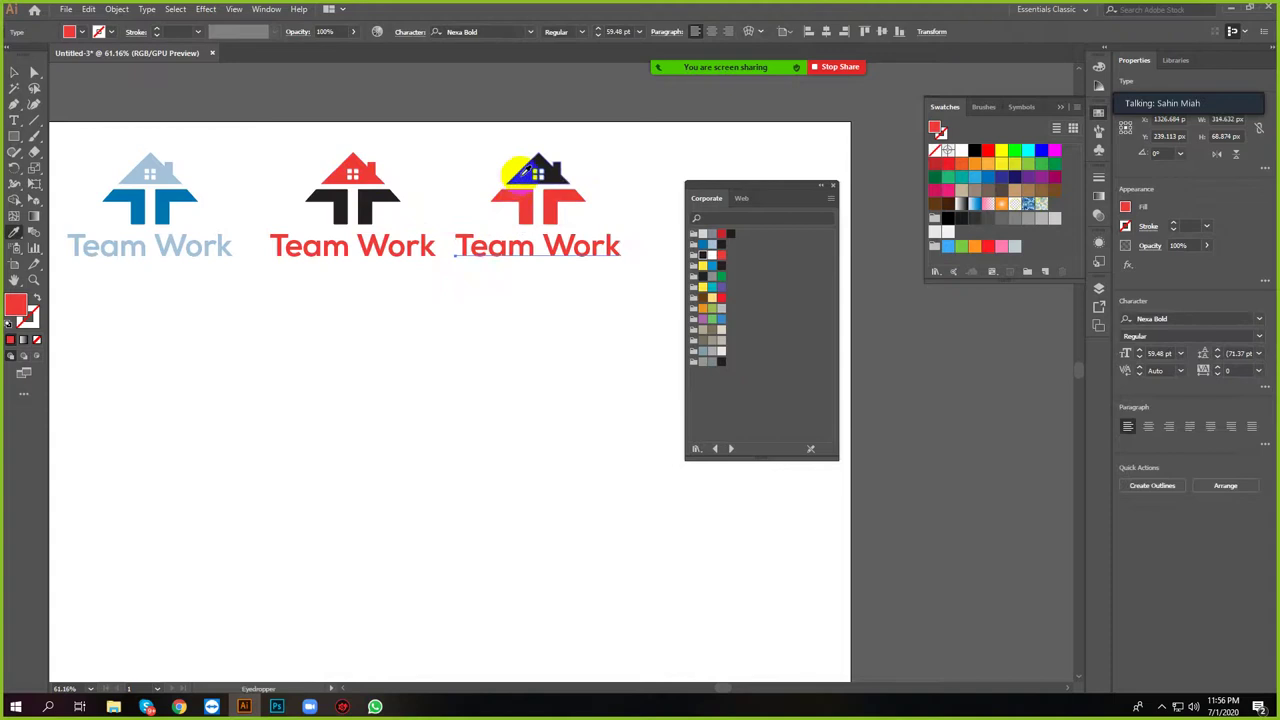
click(520, 170)
key(v)
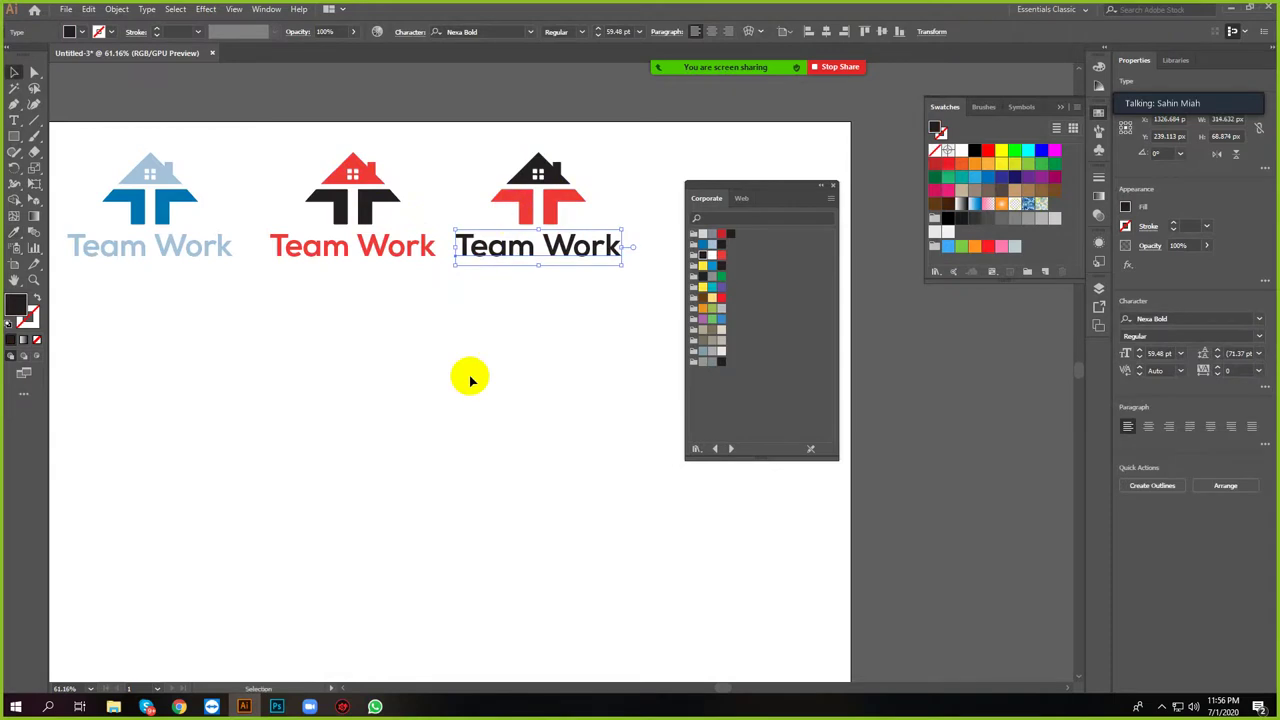
click(470, 380)
key(ctrl+minus)
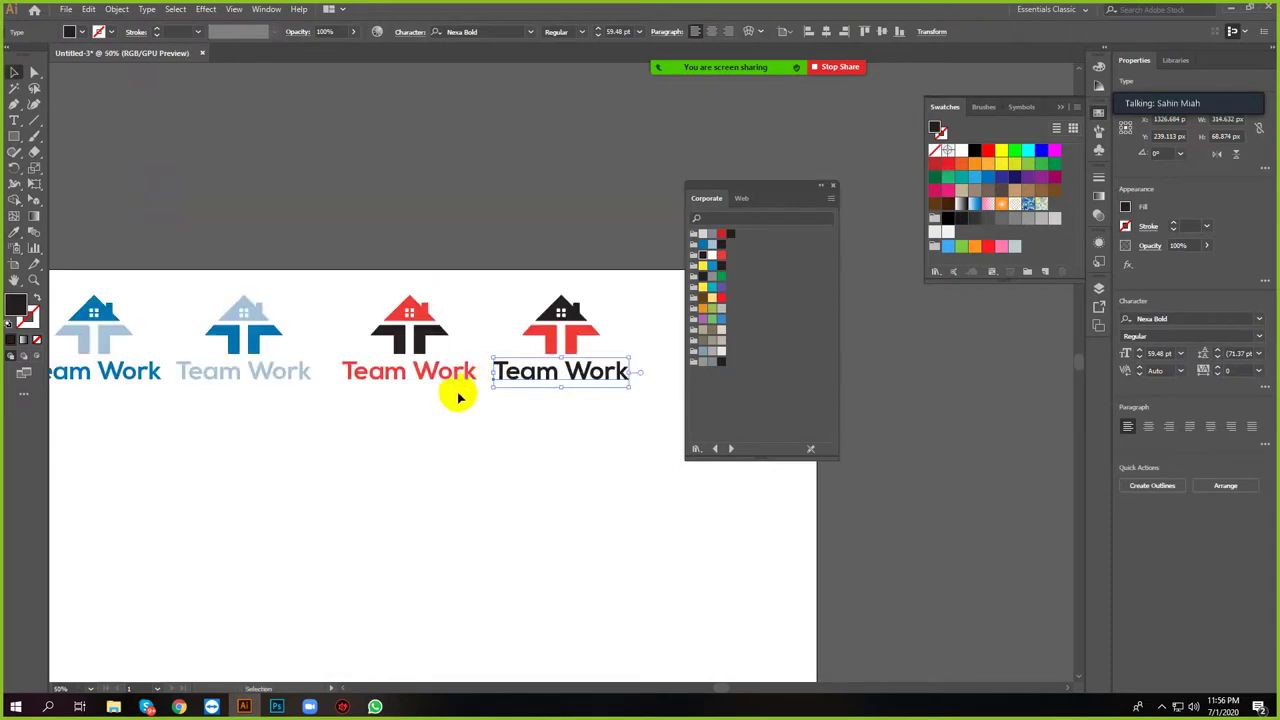
Step: Move the swatch library aside and place a copy of the fourth logo to its right
drag(470, 380, 460, 313)
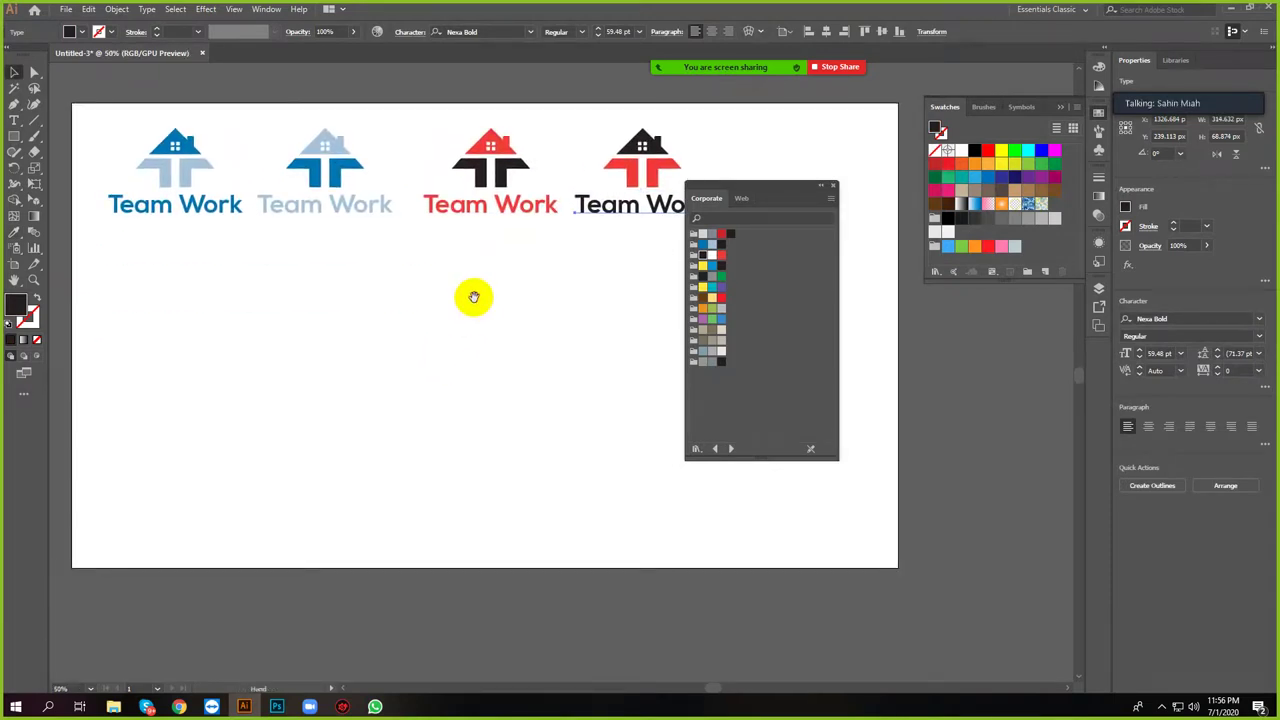
drag(769, 186, 963, 311)
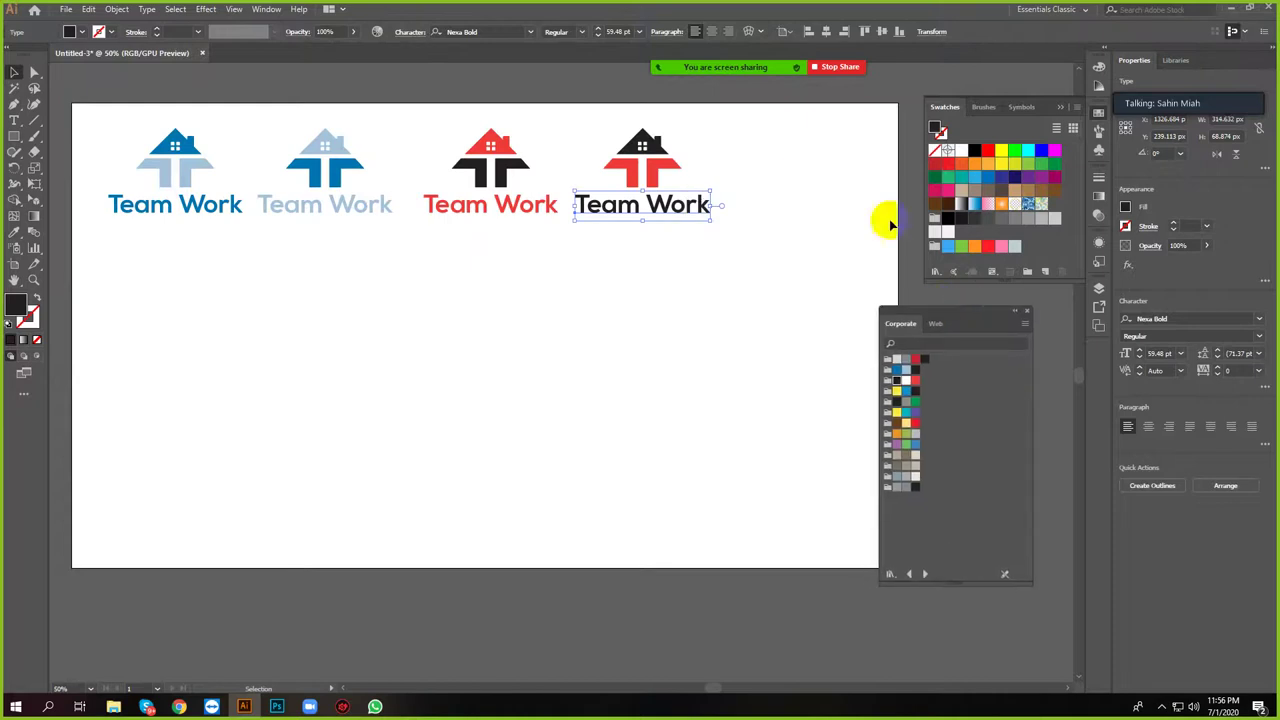
shift+click(650, 165)
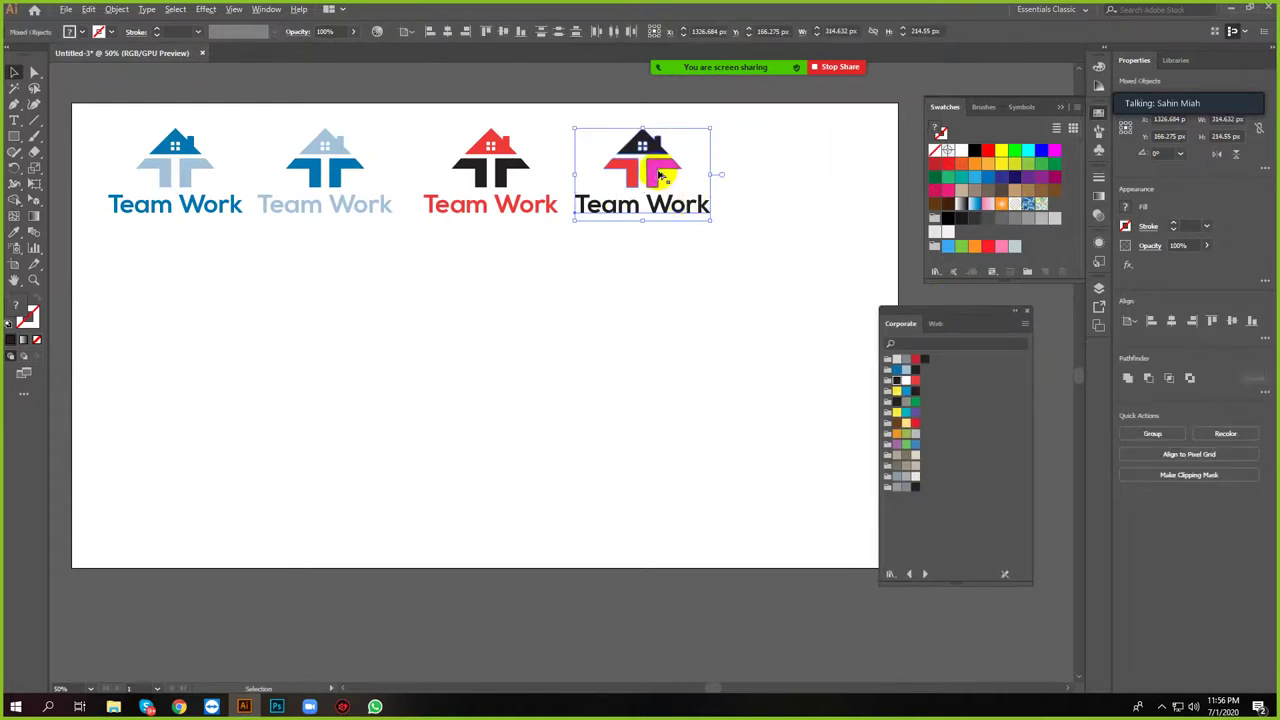
drag(660, 170, 810, 174)
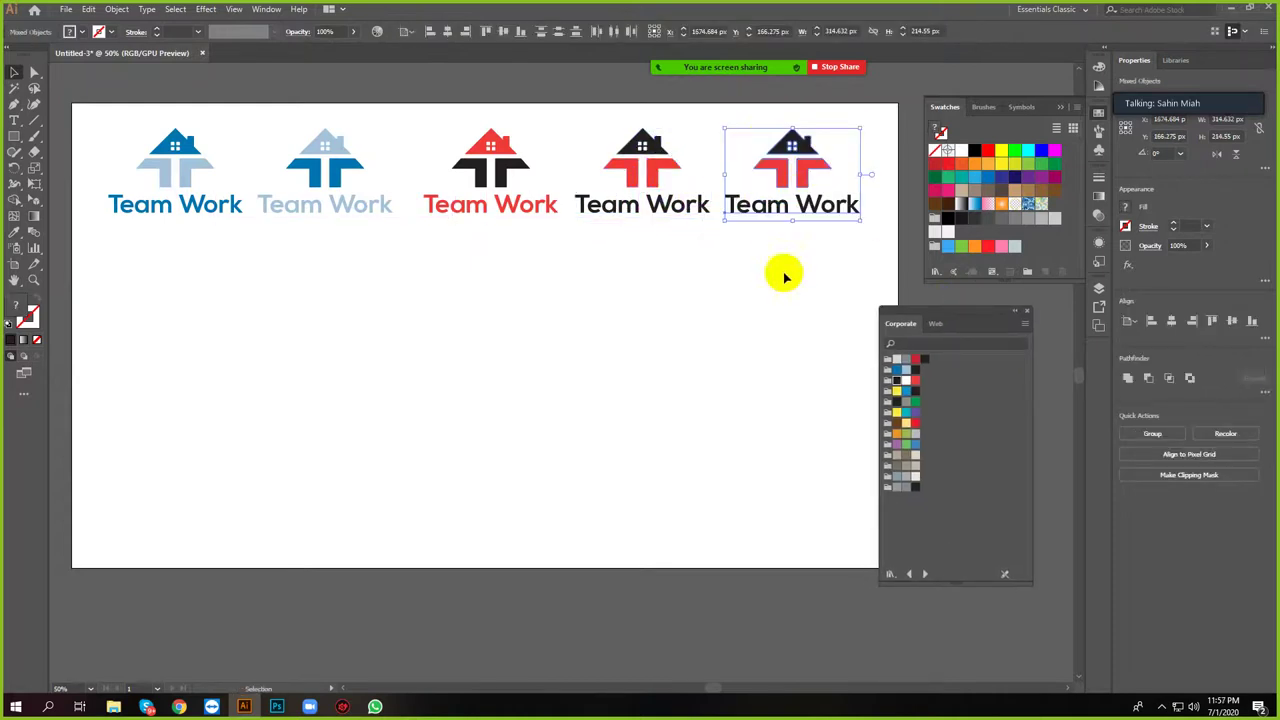
click(772, 350)
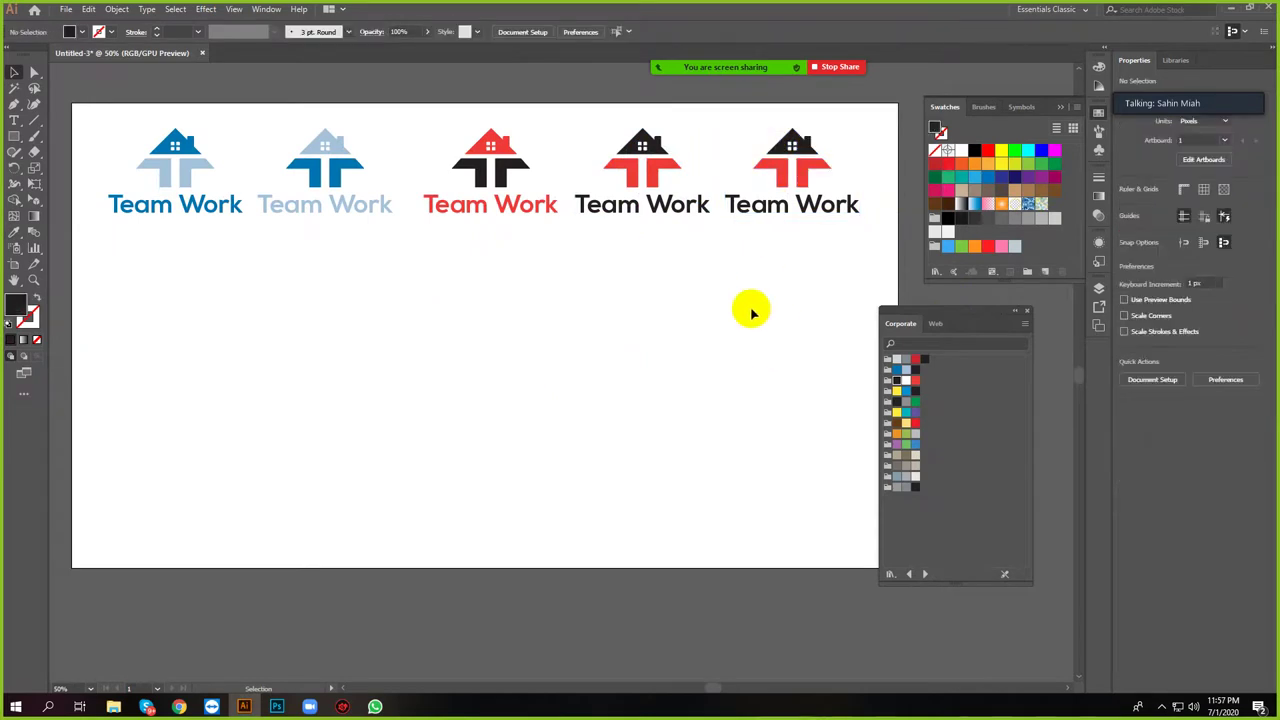
Step: Give the fifth logo a blue roof, black arrow and blue Team Work text from Corporate swatches
click(794, 148)
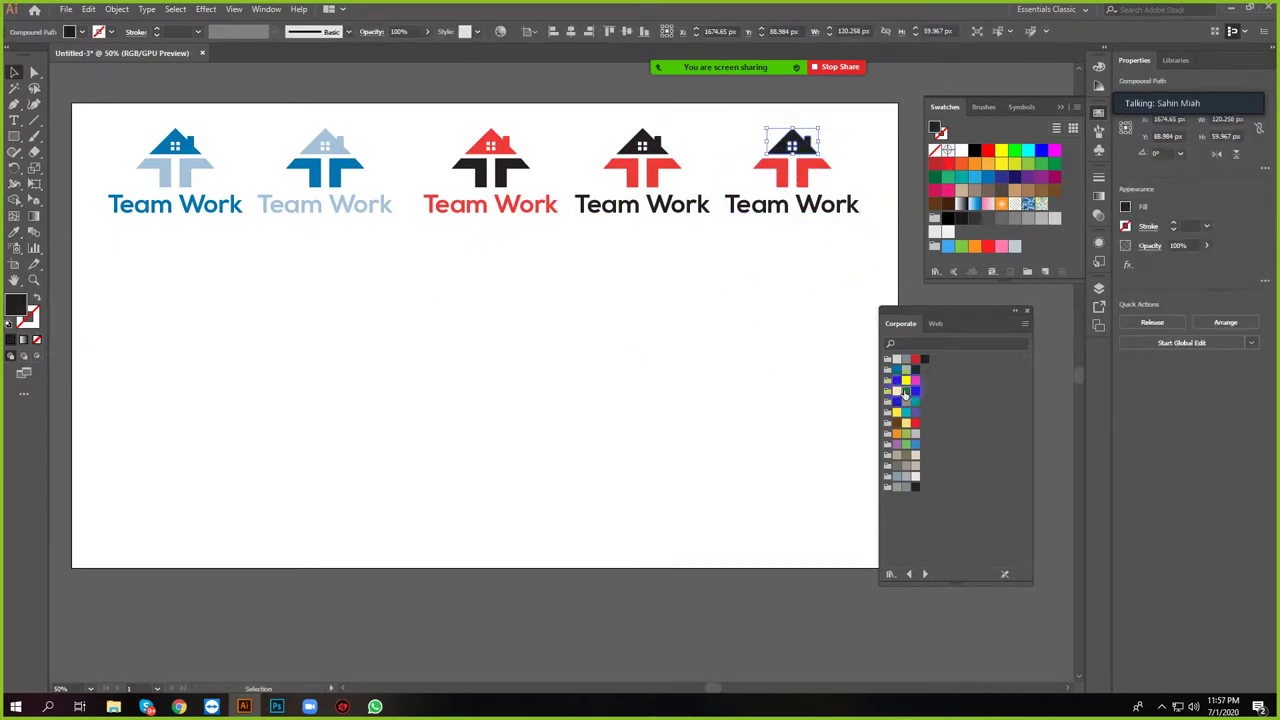
click(905, 393)
click(829, 186)
click(749, 183)
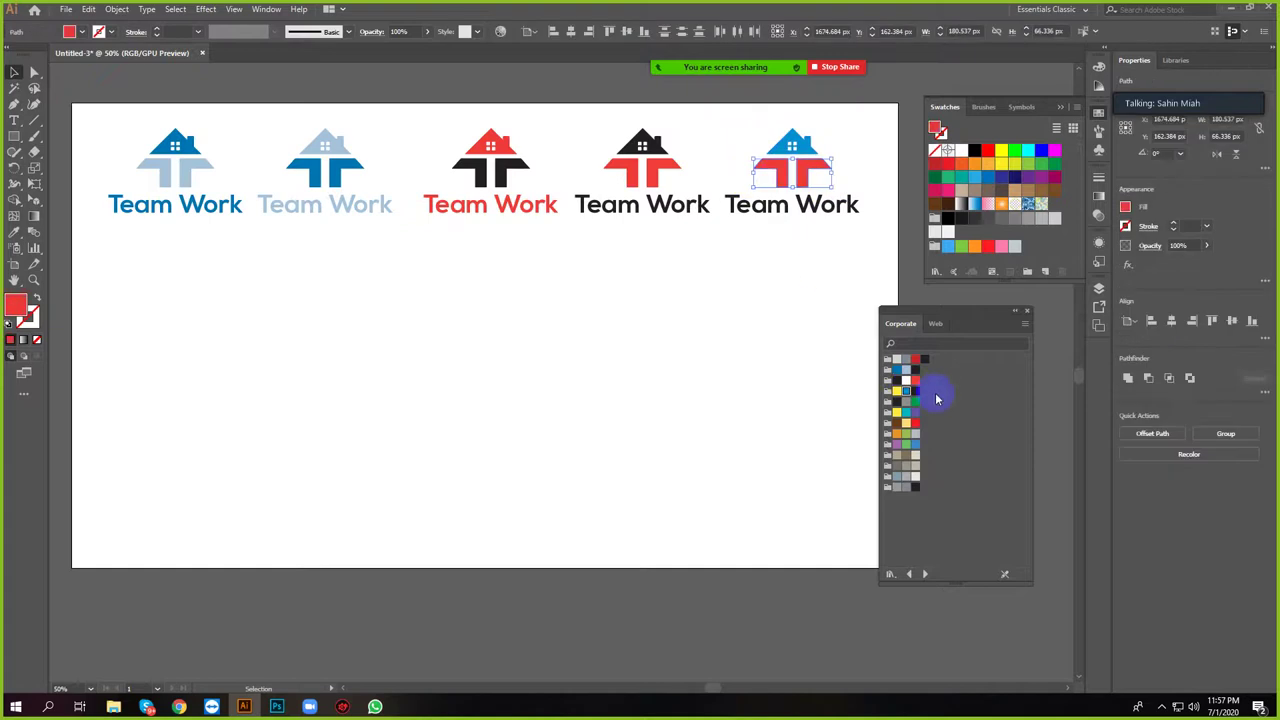
click(913, 391)
click(760, 277)
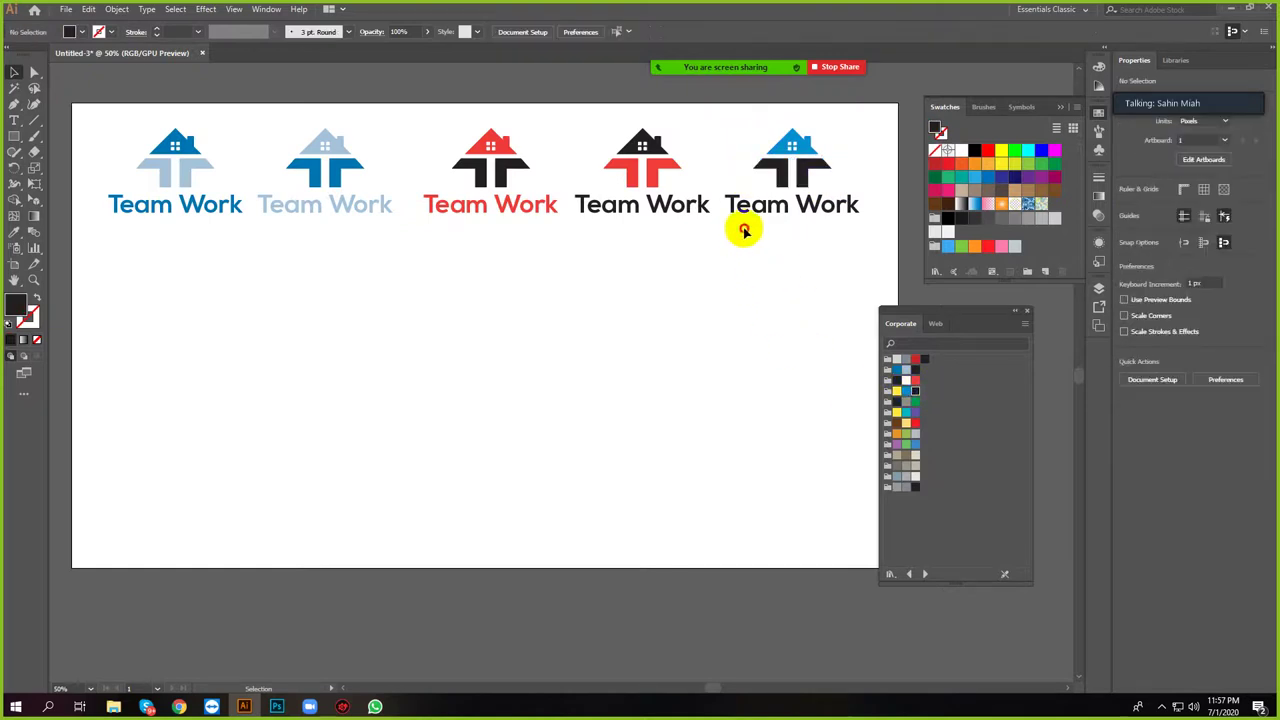
click(784, 208)
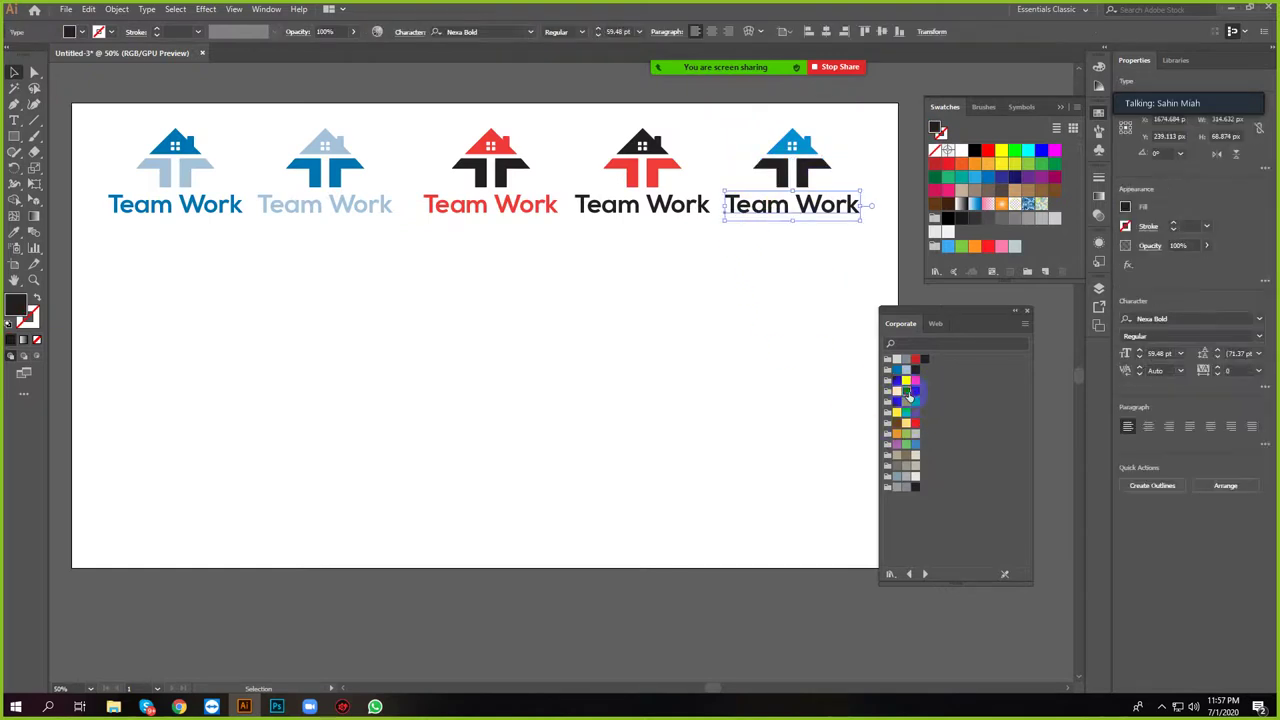
click(906, 394)
click(690, 352)
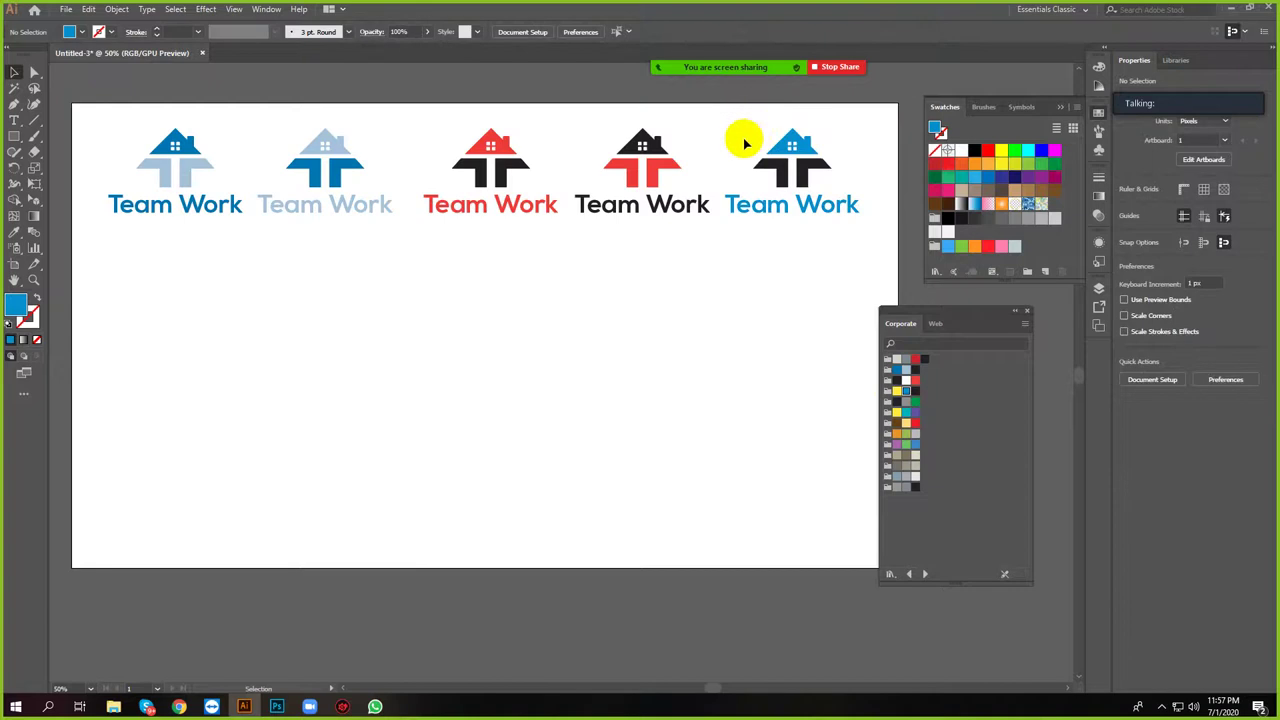
Step: Copy the fifth logo to directly below it
drag(744, 143, 837, 246)
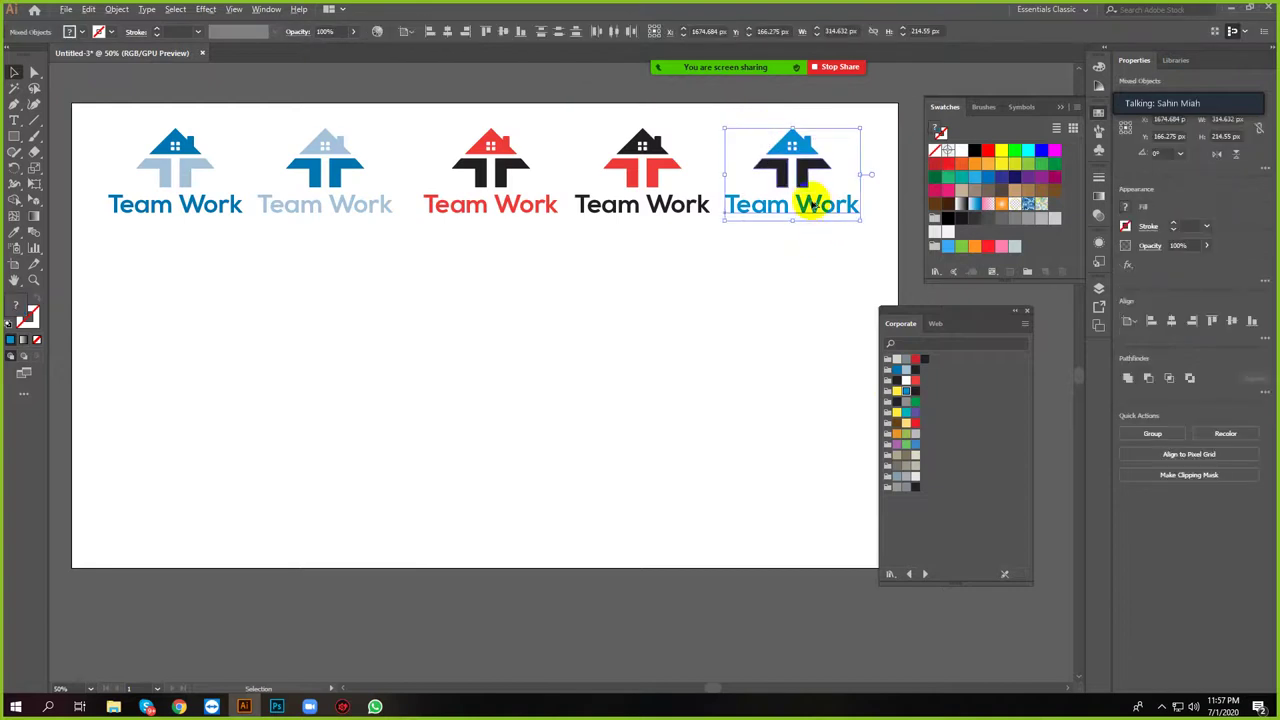
drag(812, 205, 820, 323)
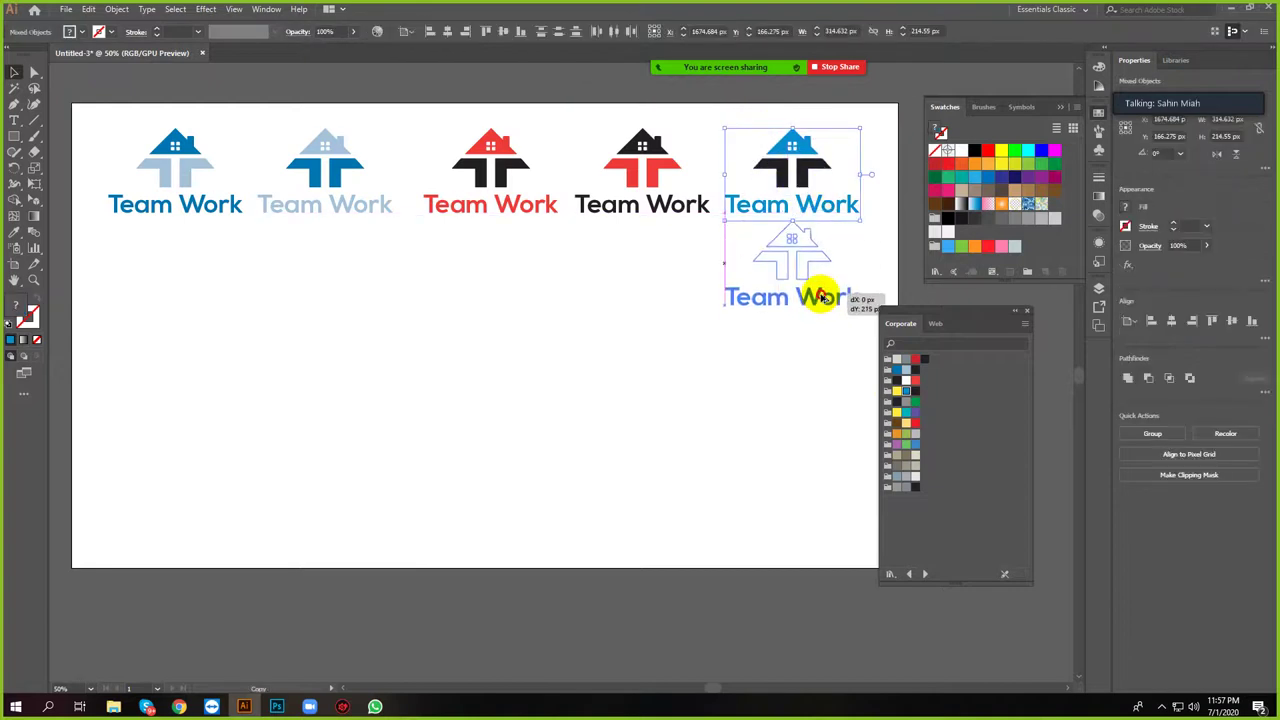
click(785, 352)
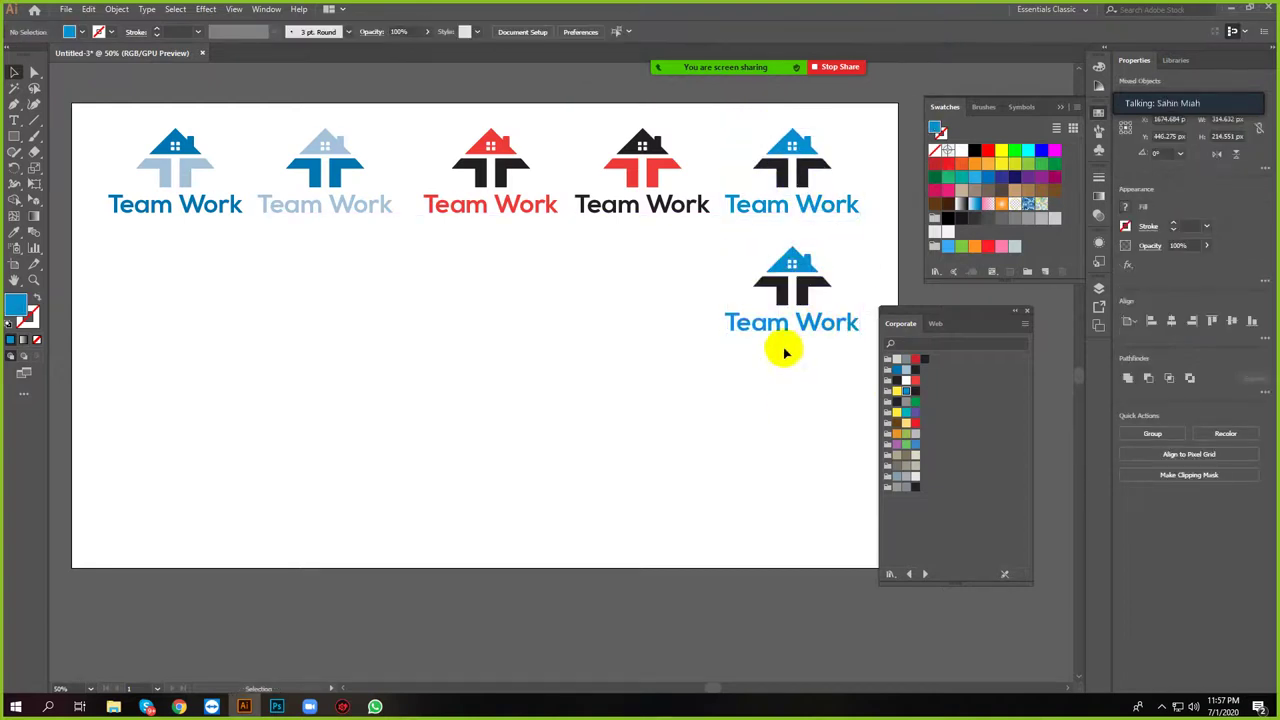
Step: Eyedrop black onto the copy's house and blue from the upper logo onto its arrow
click(822, 262)
key(i)
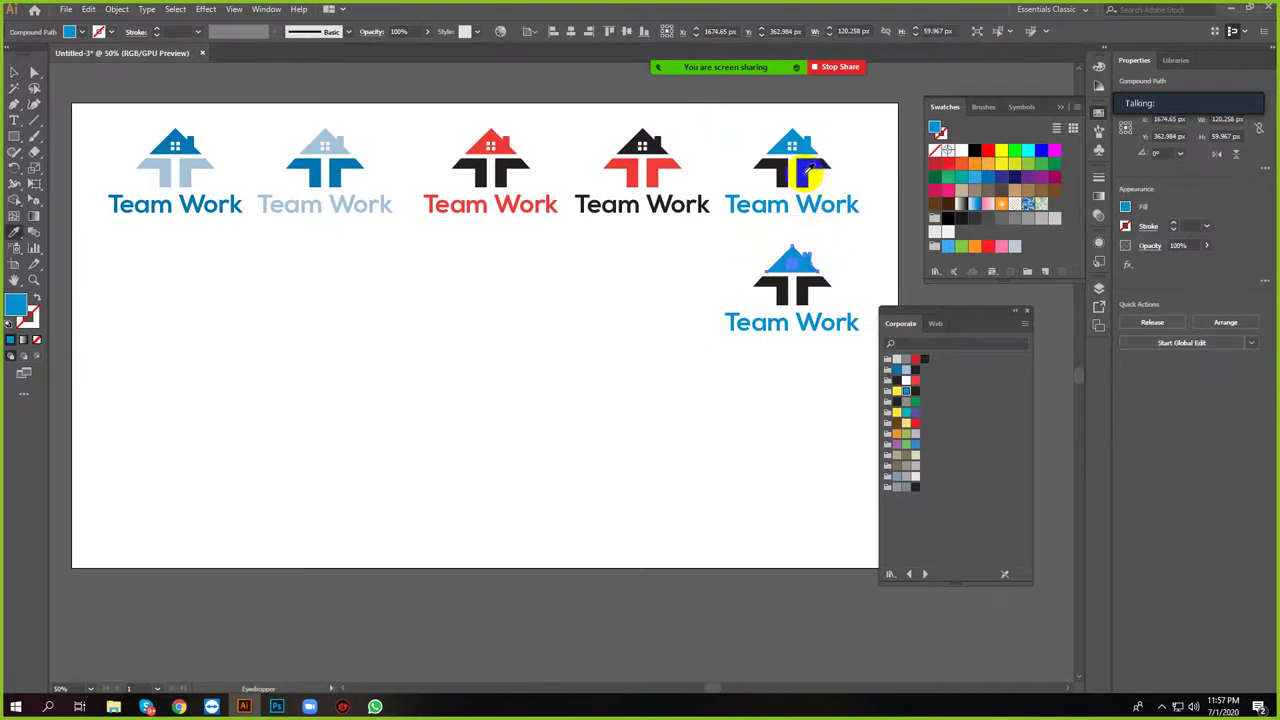
click(808, 176)
key(v)
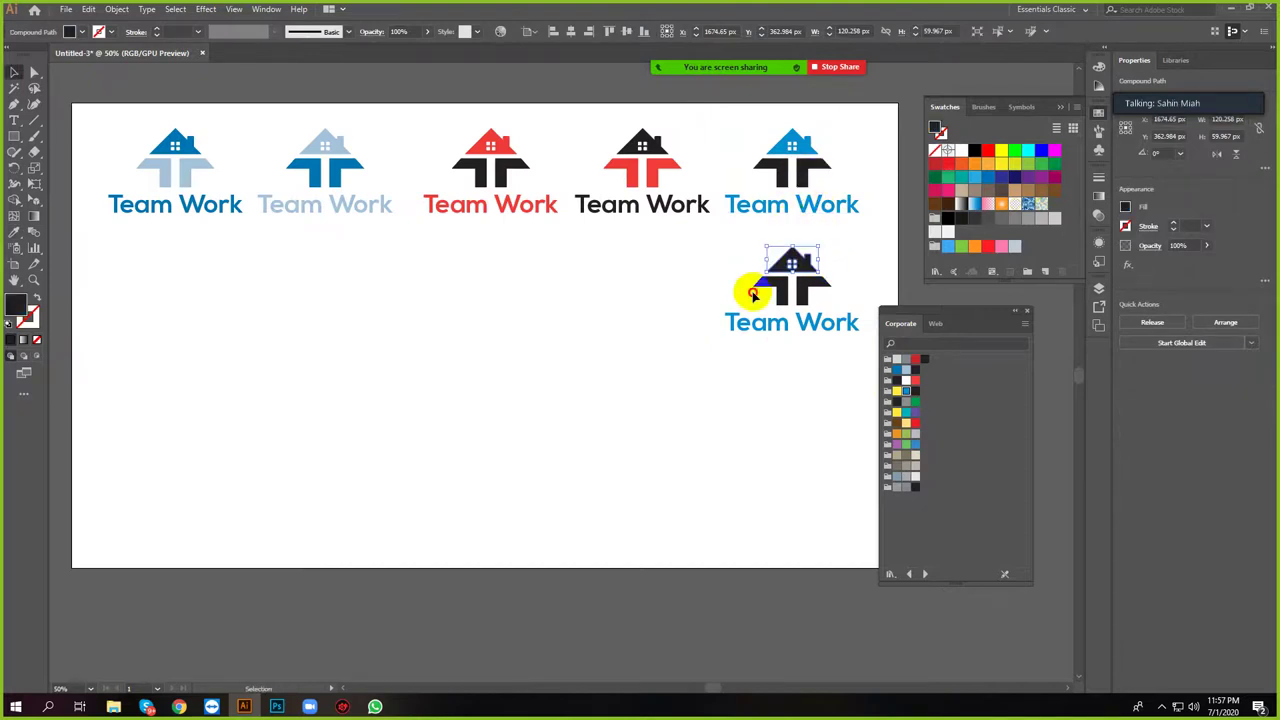
click(831, 294)
key(i)
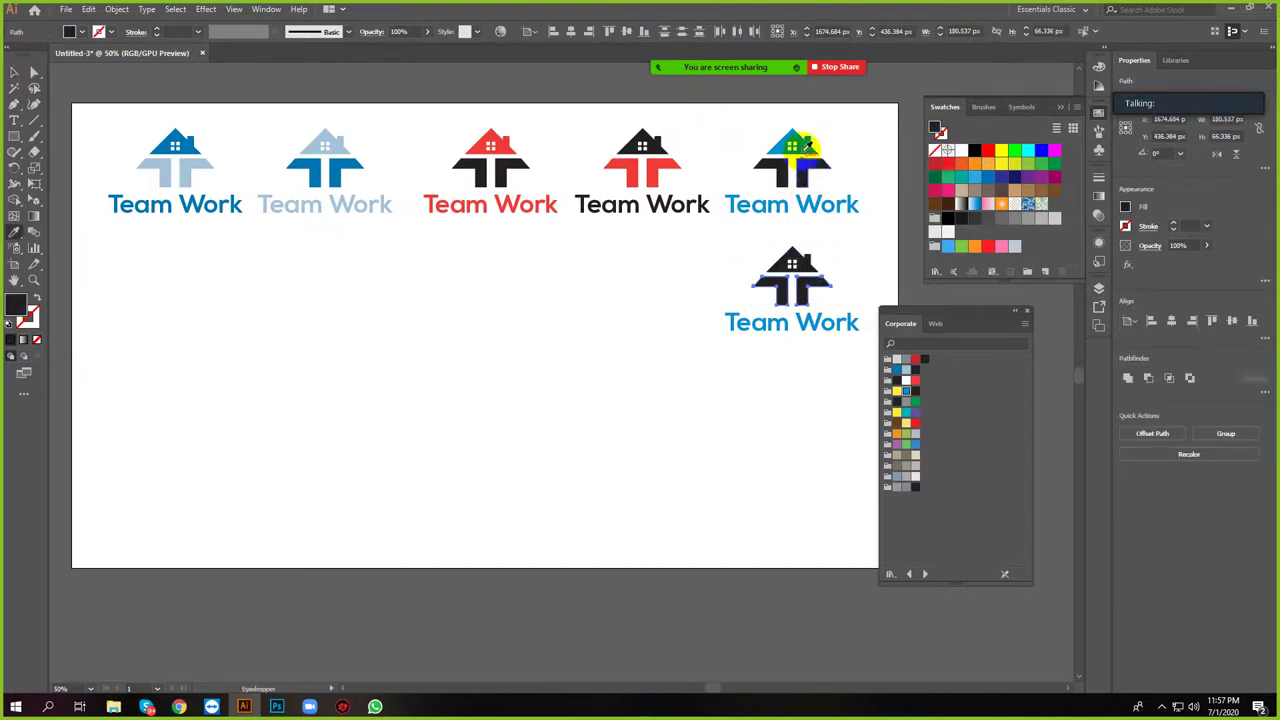
click(797, 145)
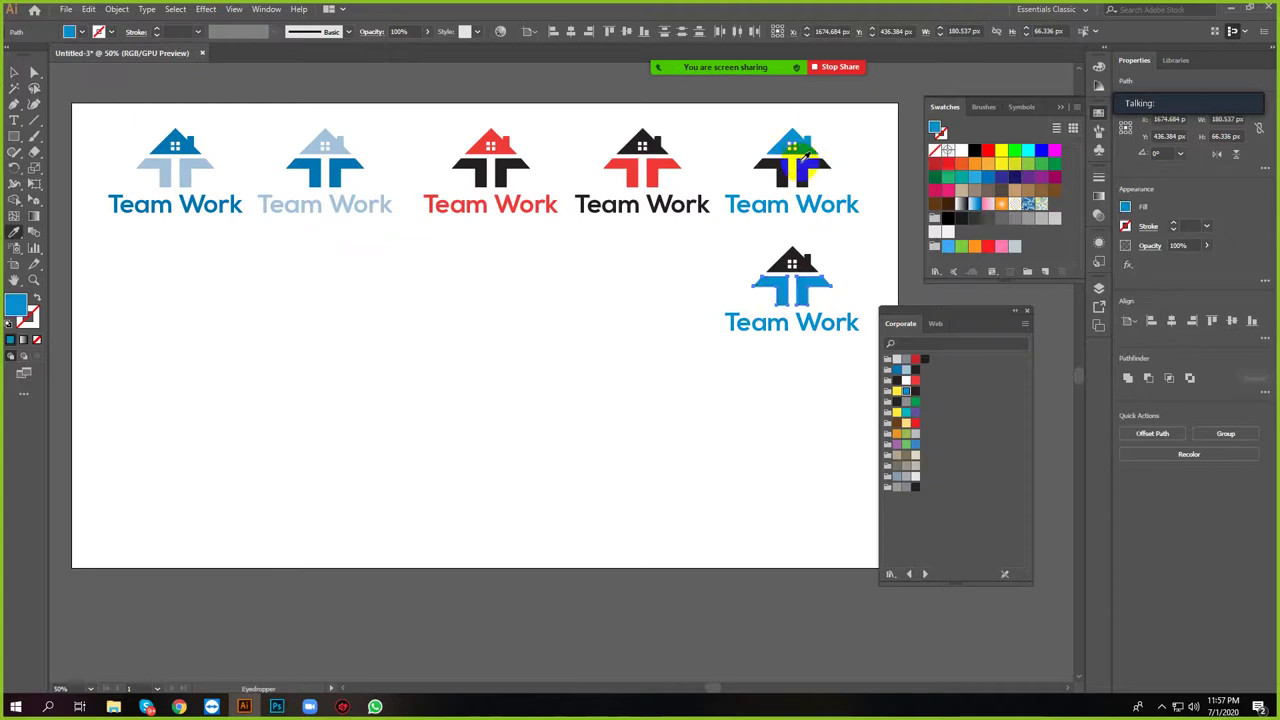
key(v)
Step: Make the copy's Team Work text black, then select the whole lower logo
click(806, 328)
key(i)
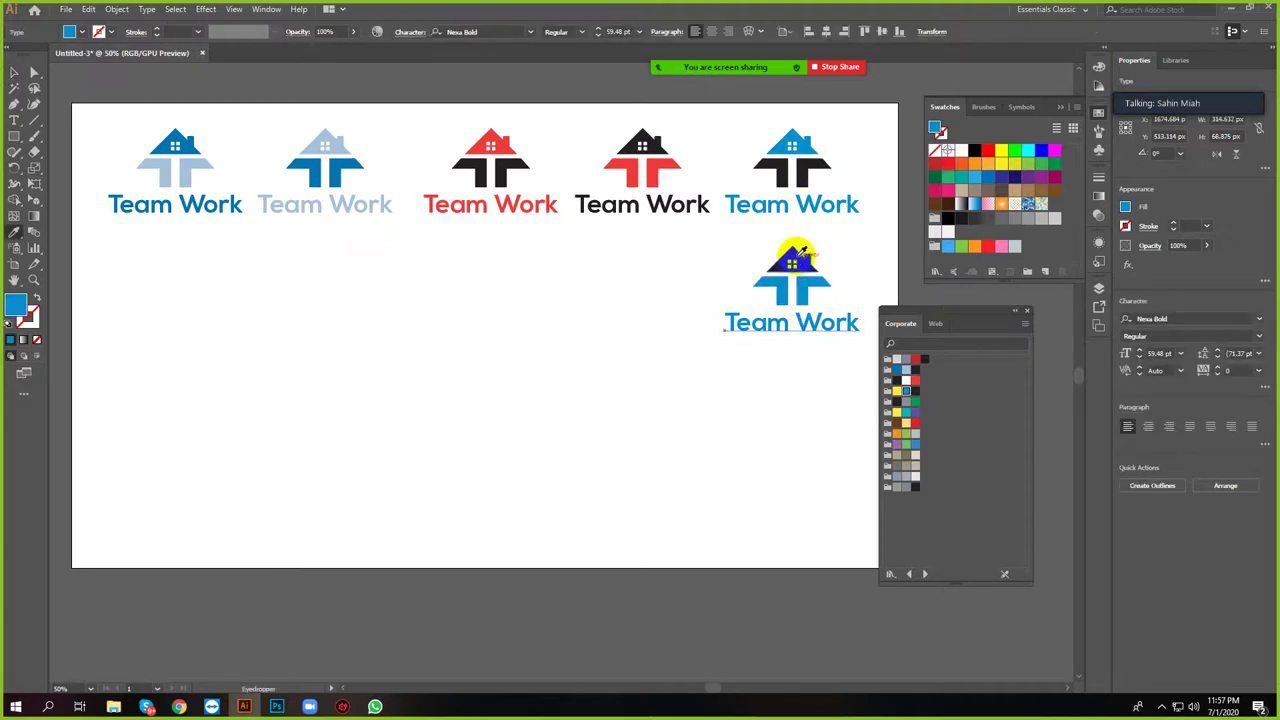
click(801, 252)
key(v)
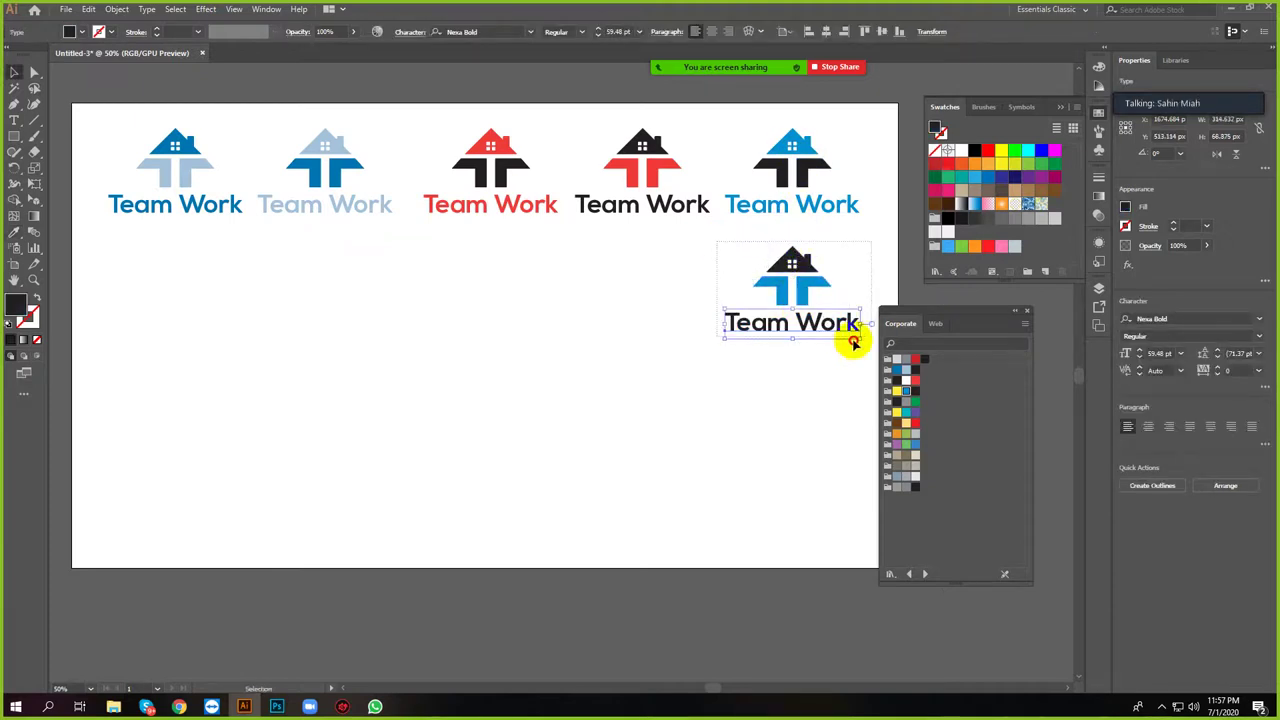
mouse_move(853, 342)
mouse_down()
mouse_move(815, 305)
mouse_move(660, 293)
mouse_up()
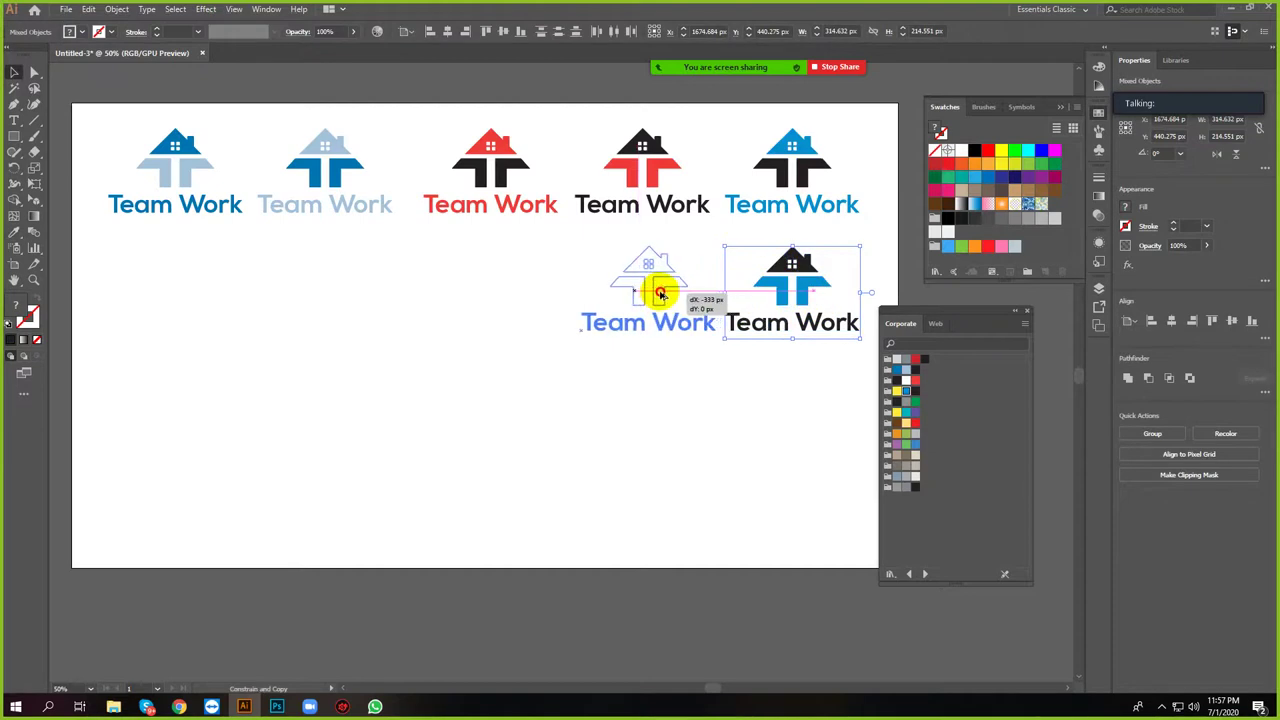
Step: Copy the lower logo leftward and repeat it with Ctrl+D to form a second row, then select the top row
drag(660, 295, 658, 298)
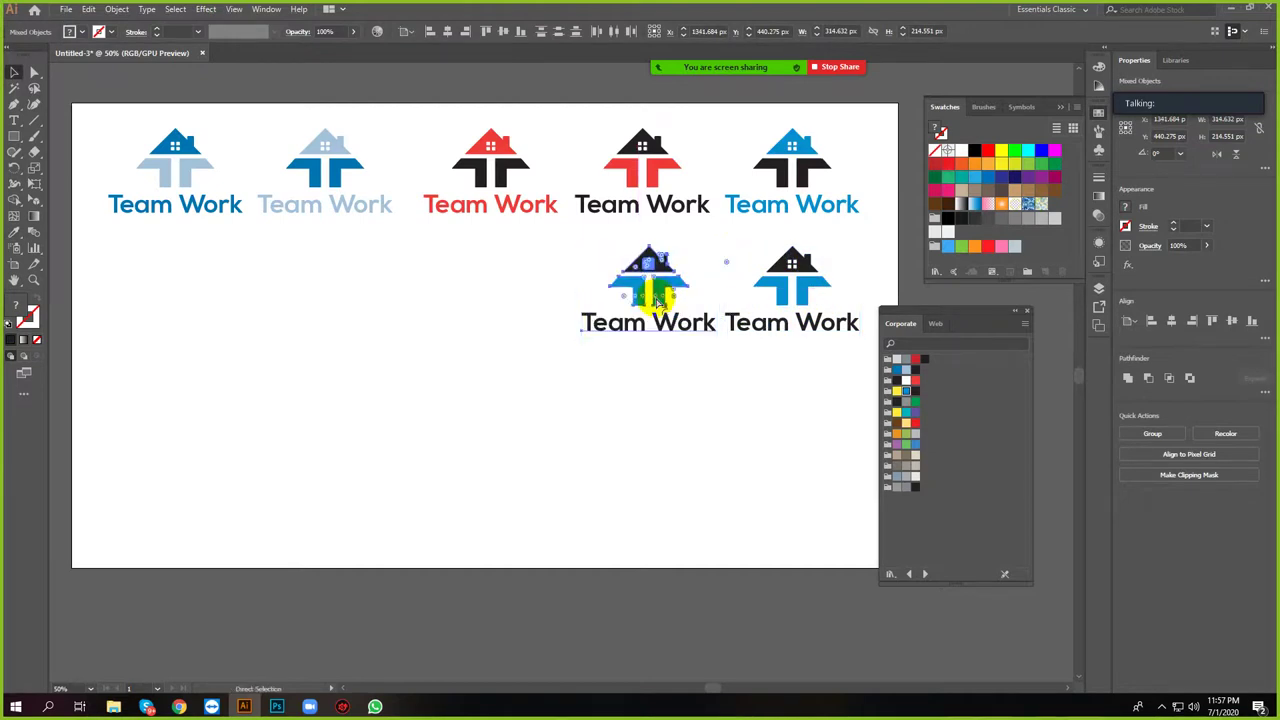
key(ctrl+d)
key(ctrl+d)
key(ctrl+d)
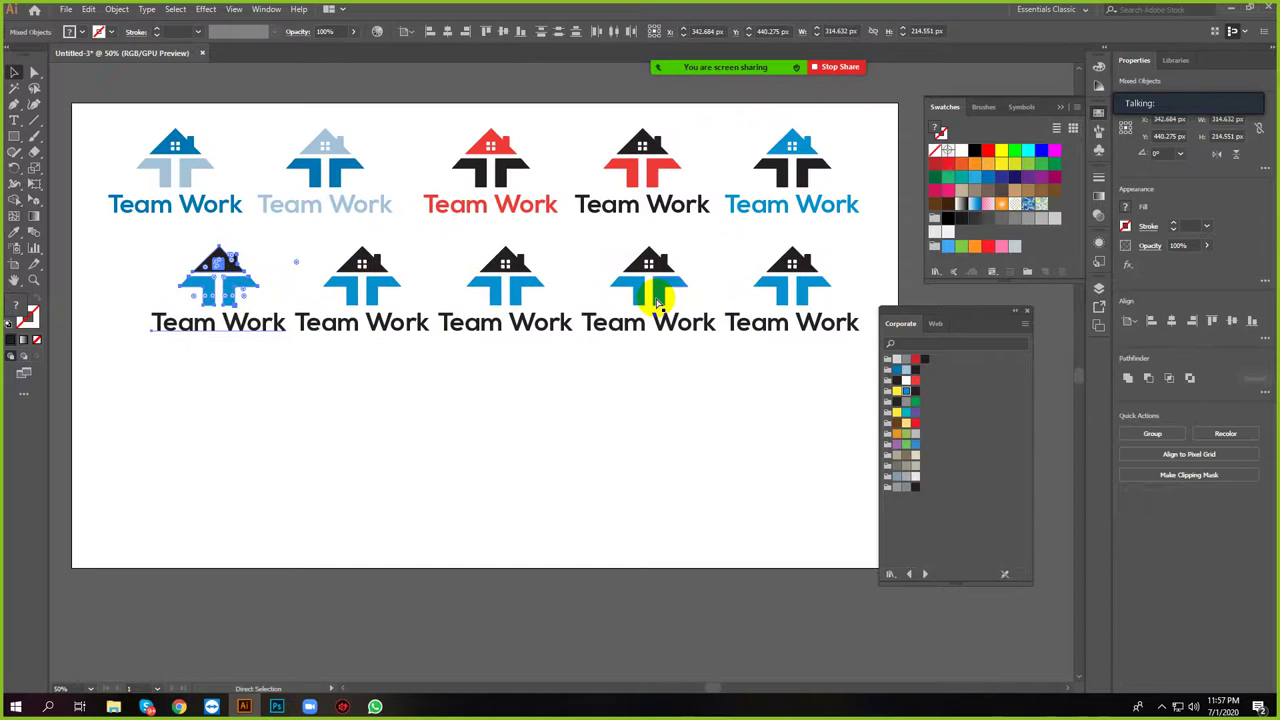
key(v)
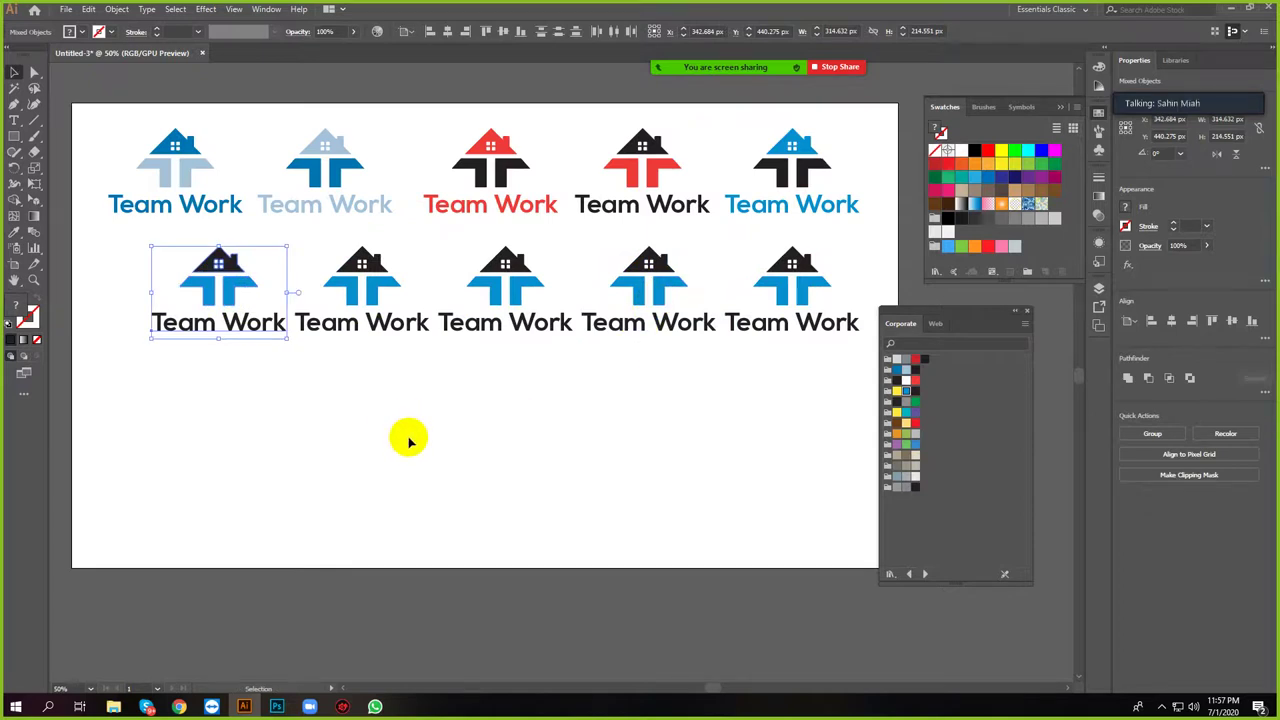
drag(859, 127, 140, 227)
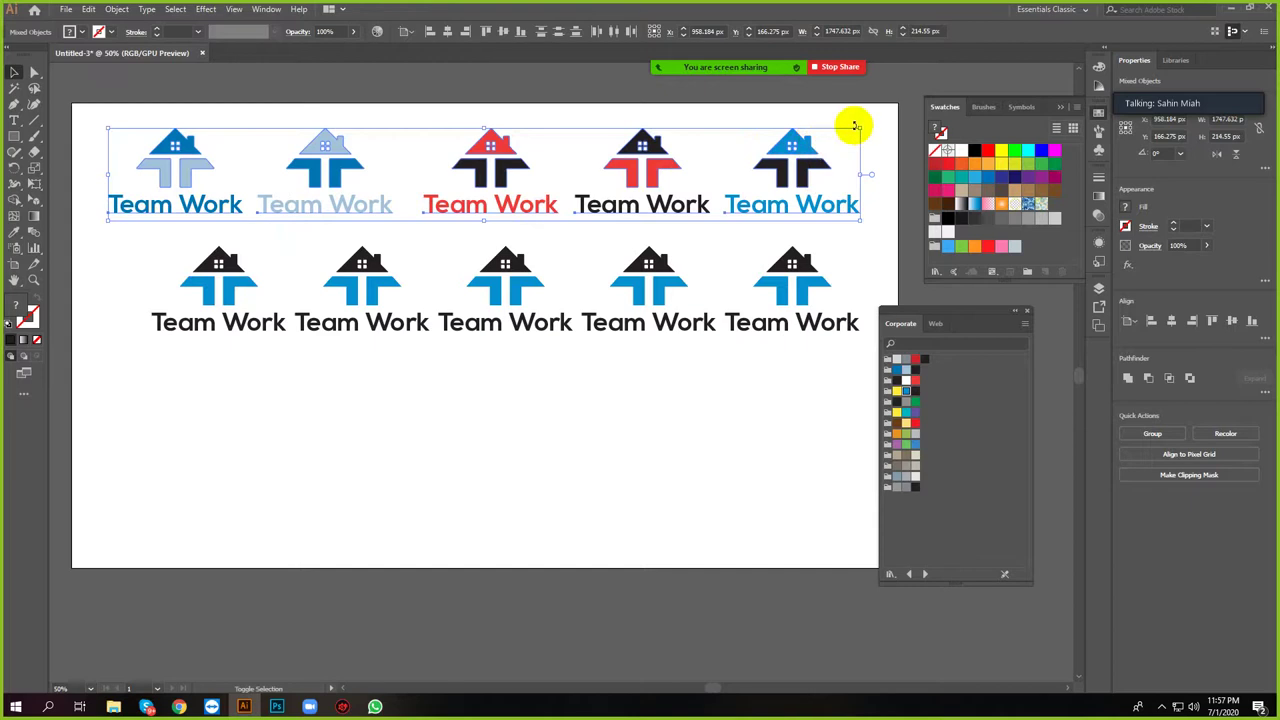
Step: Shrink the top row of logos and add a sixth logo copy to the right
drag(857, 126, 770, 140)
click(826, 328)
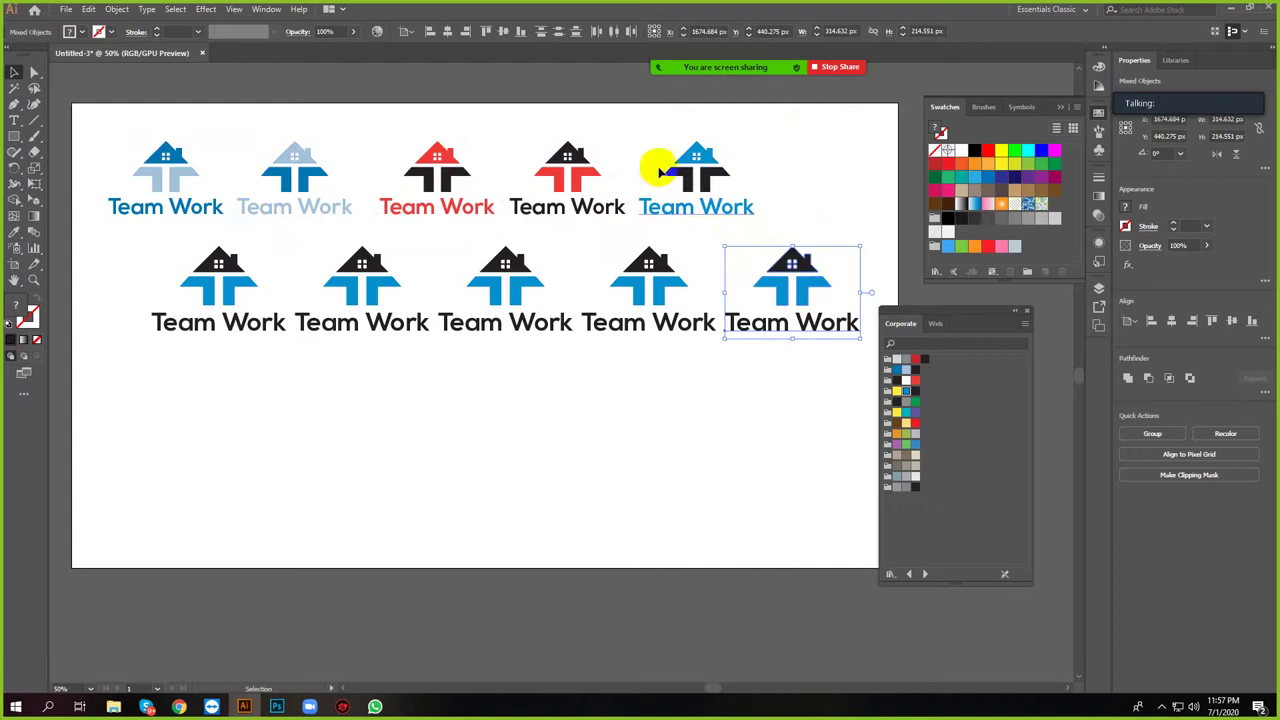
click(750, 220)
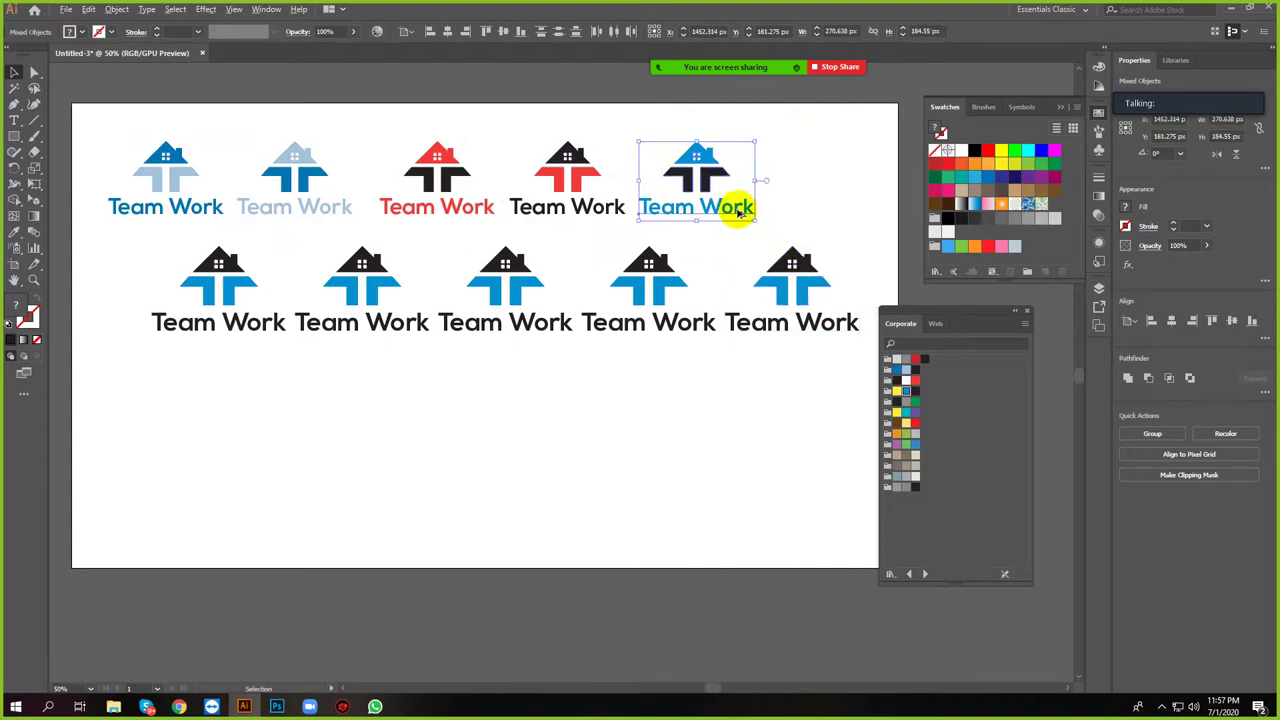
drag(738, 214, 866, 216)
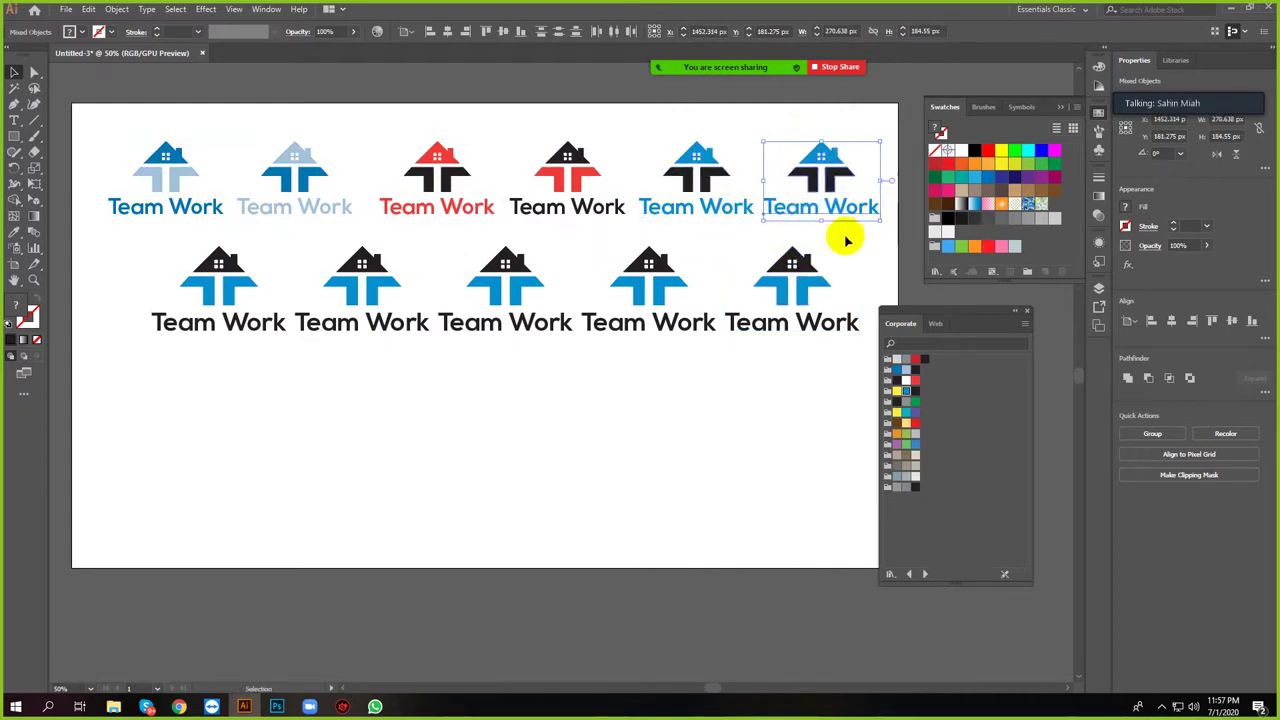
Step: Eyedrop black onto the sixth logo's house and blue onto its arrow
click(848, 158)
key(i)
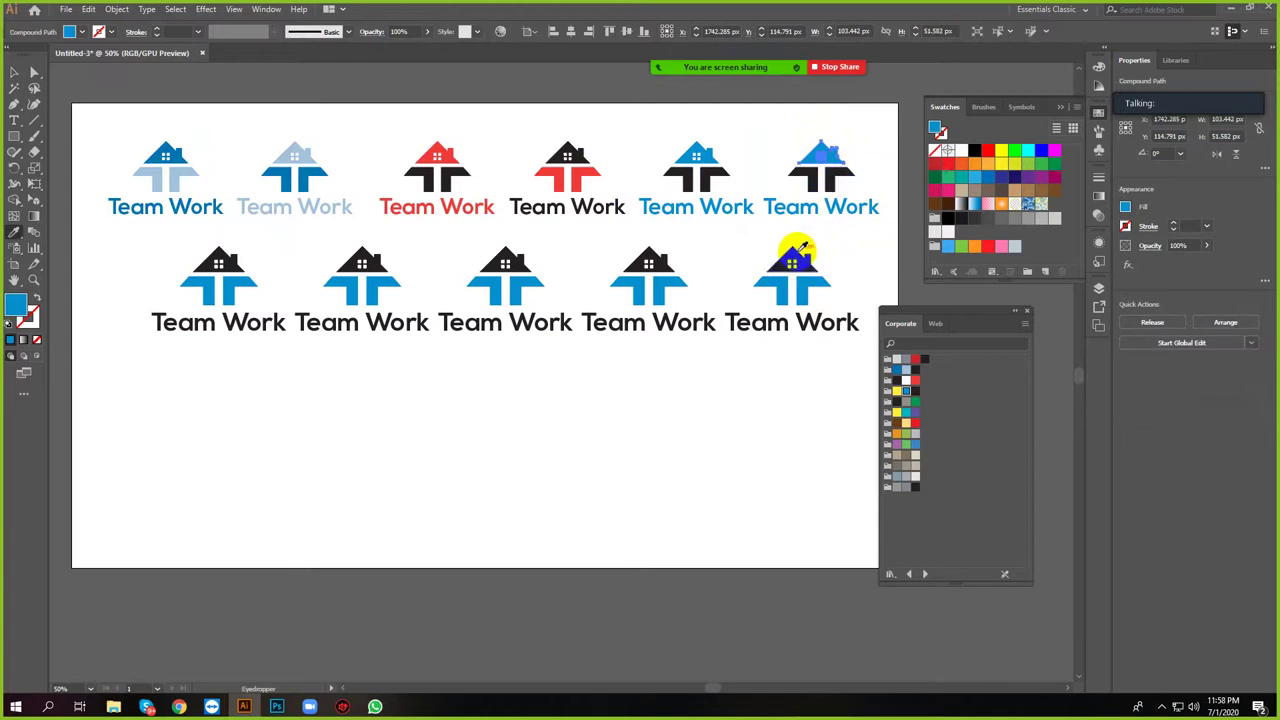
click(797, 254)
key(v)
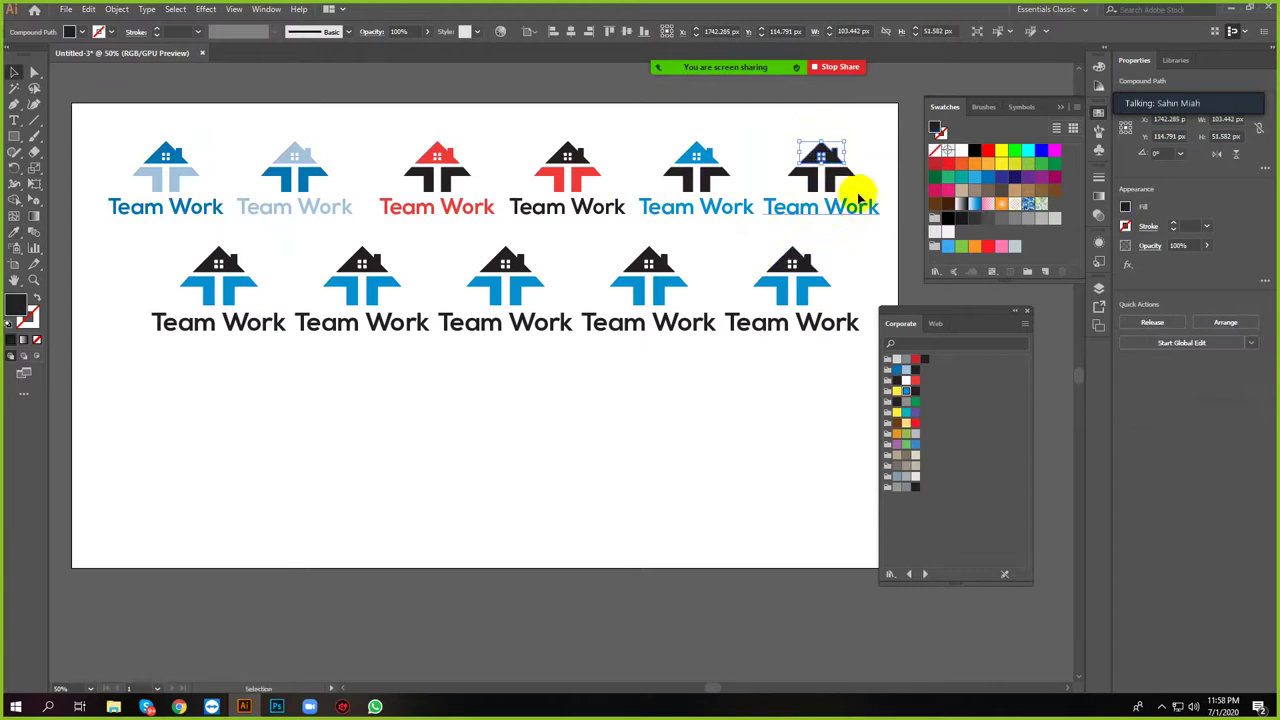
click(791, 190)
key(i)
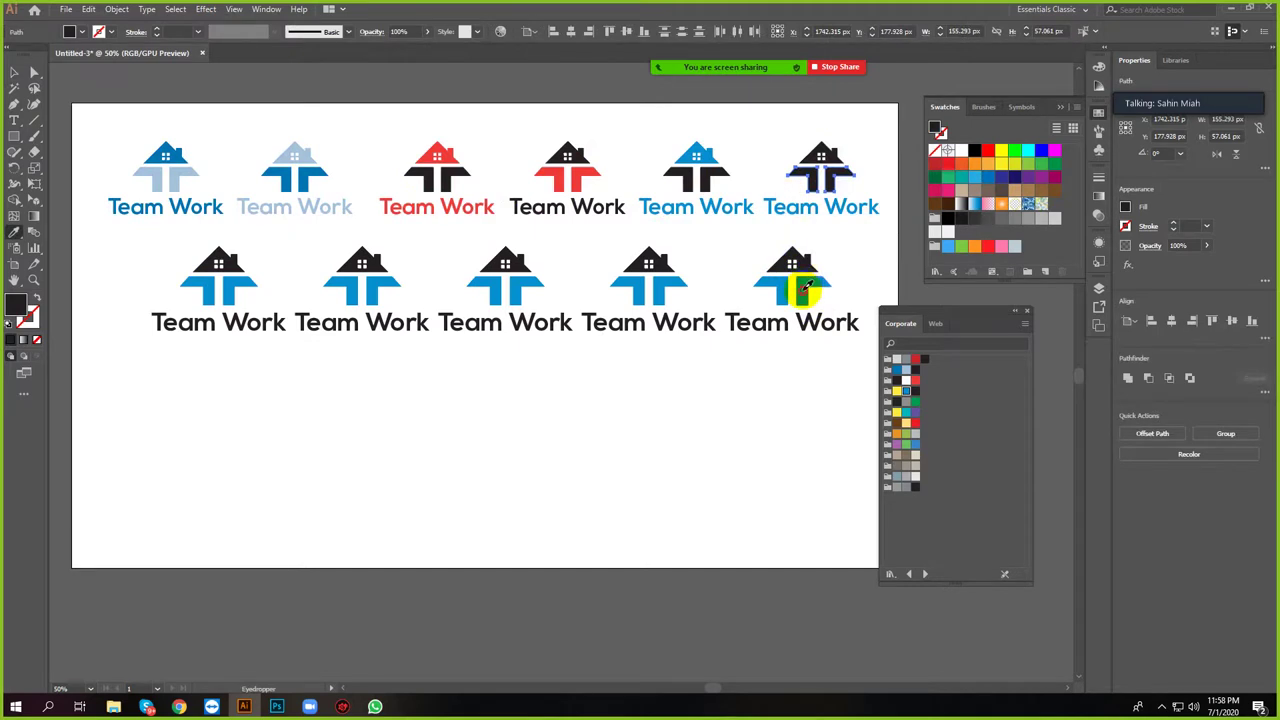
click(805, 288)
key(v)
Step: Make the sixth logo's Team Work text black and select the bottom row of logos
click(822, 216)
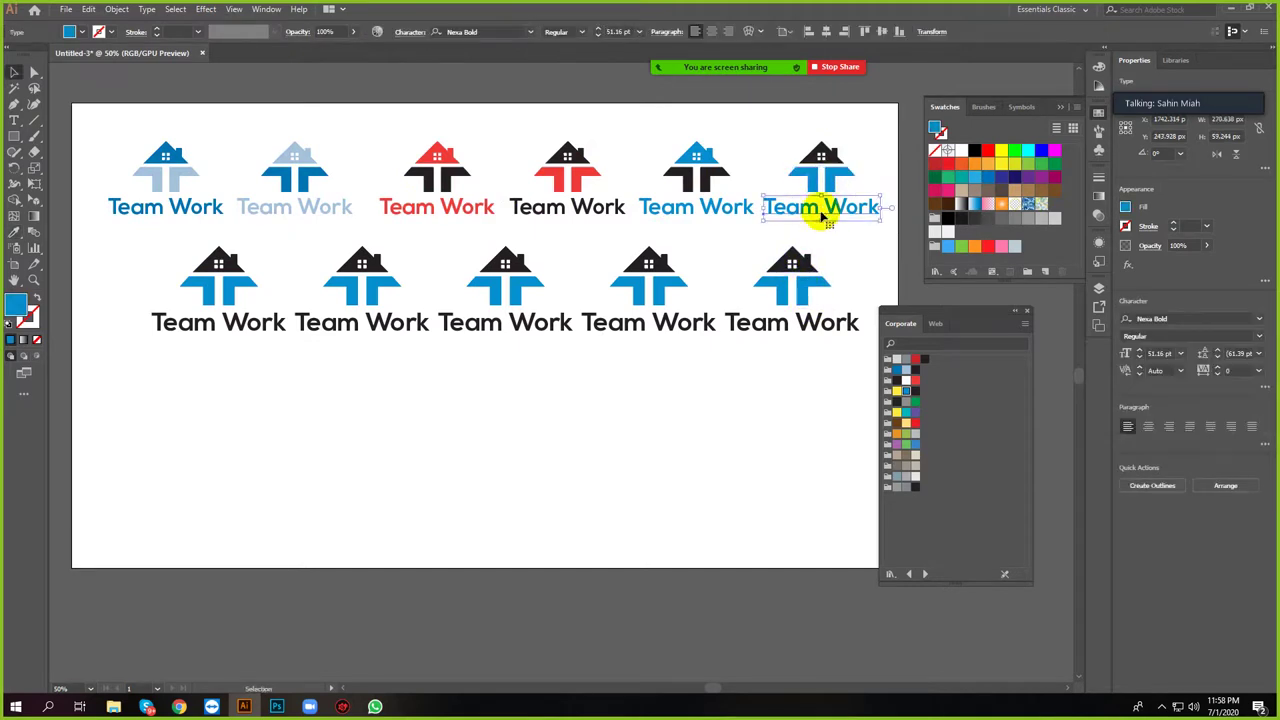
key(i)
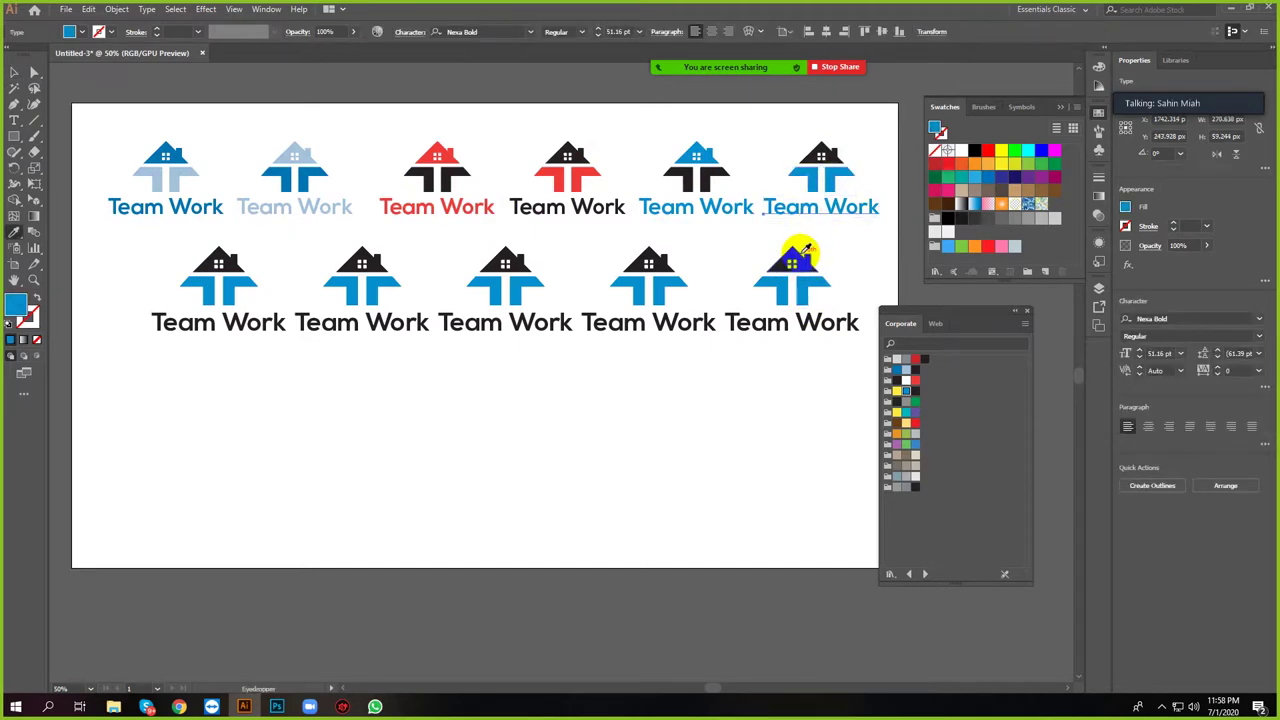
click(800, 253)
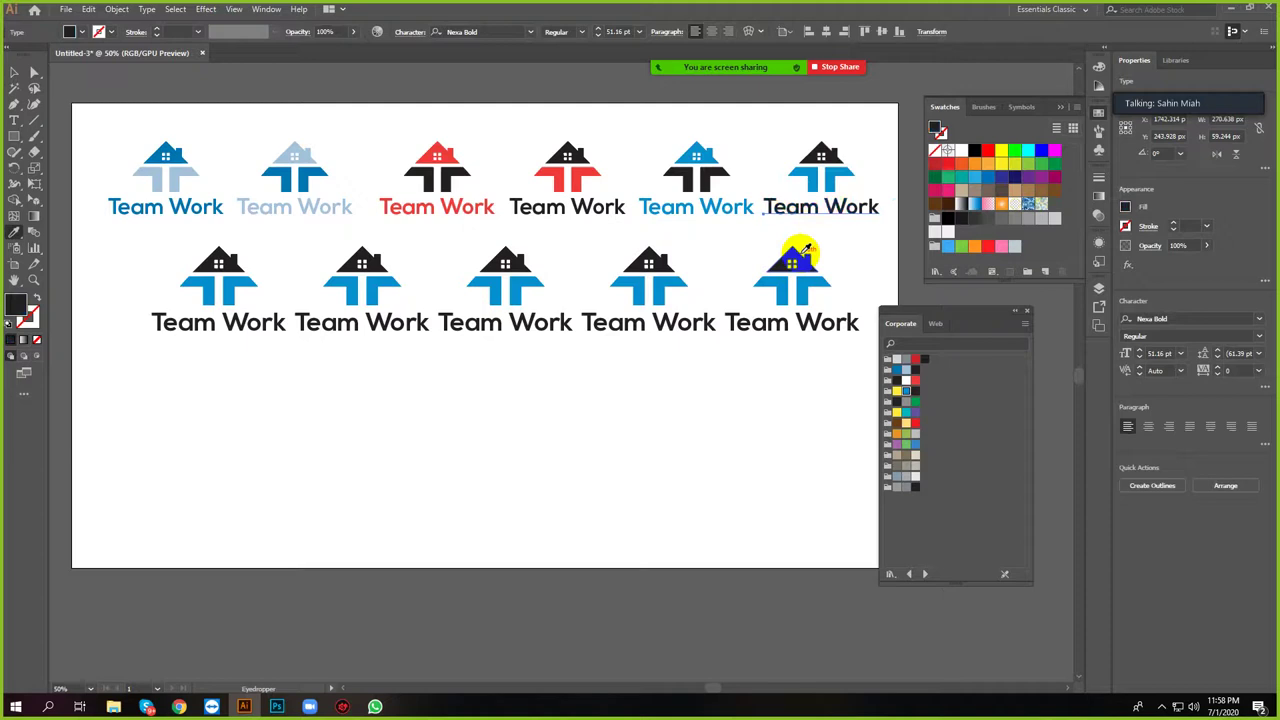
key(v)
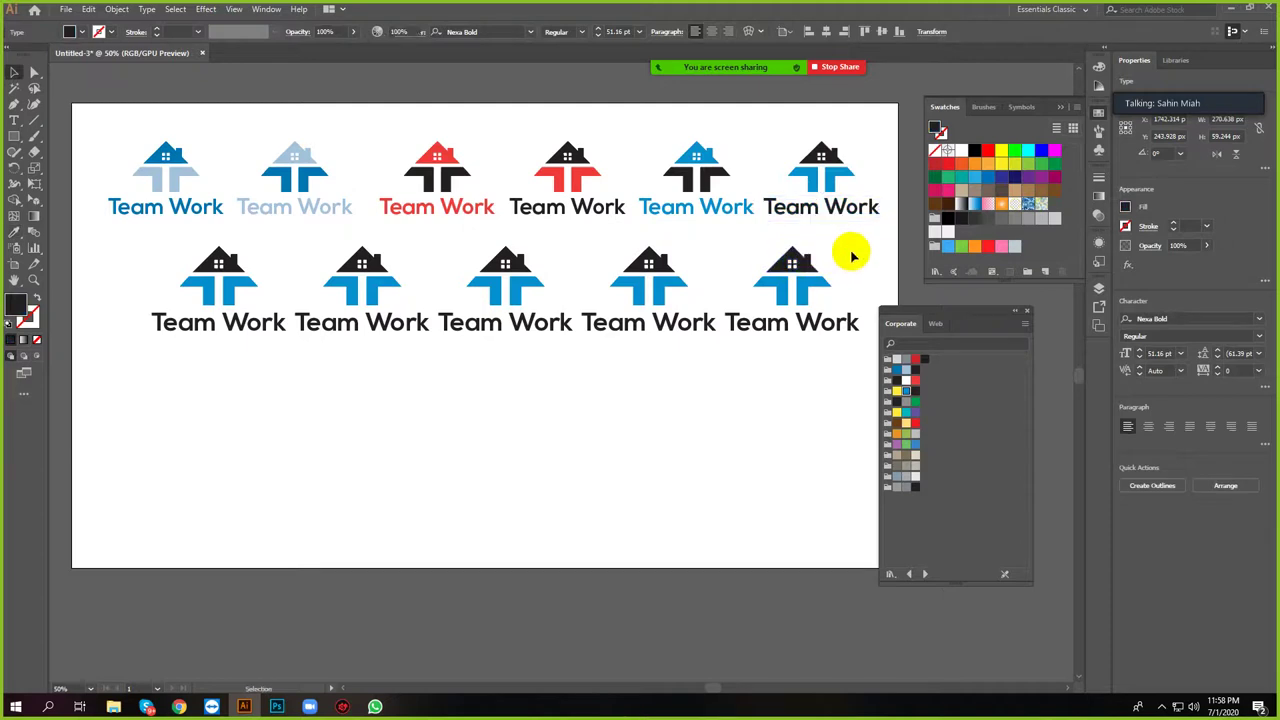
drag(852, 256, 129, 443)
Step: Delete the bottom row and copy the six top-row logos straight down as a new second row
key(Delete)
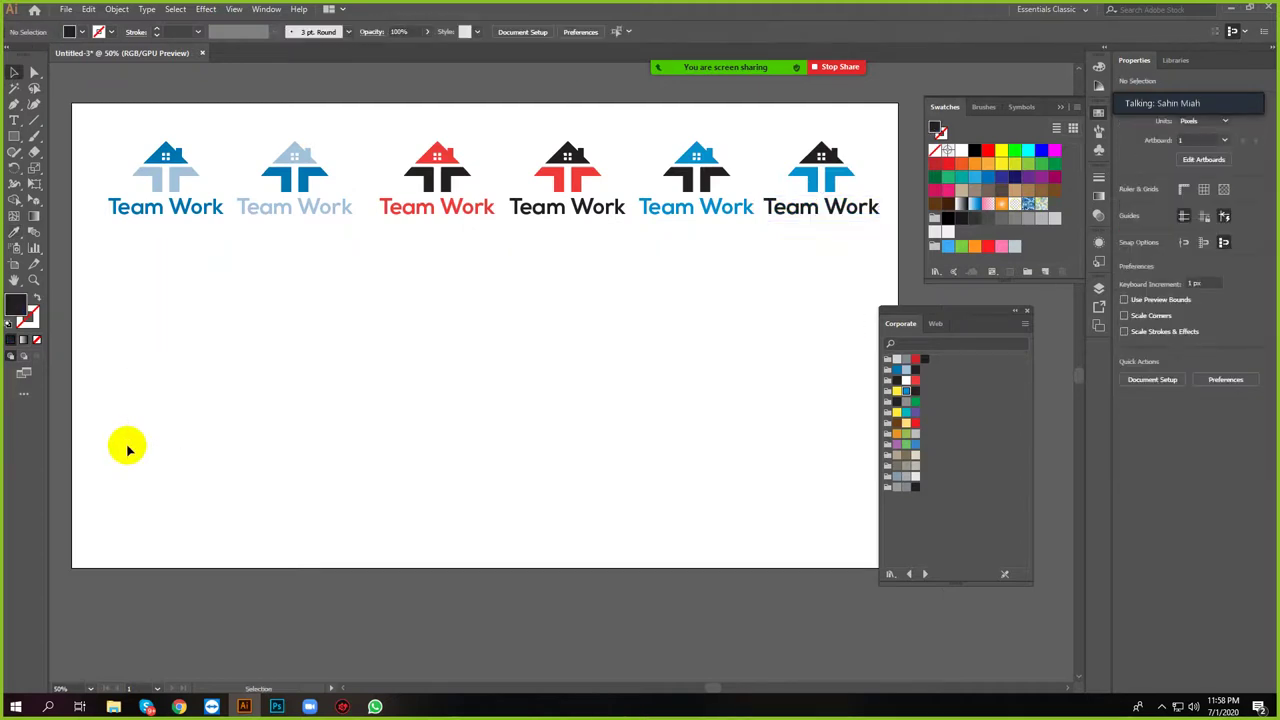
drag(92, 110, 852, 250)
drag(832, 180, 830, 288)
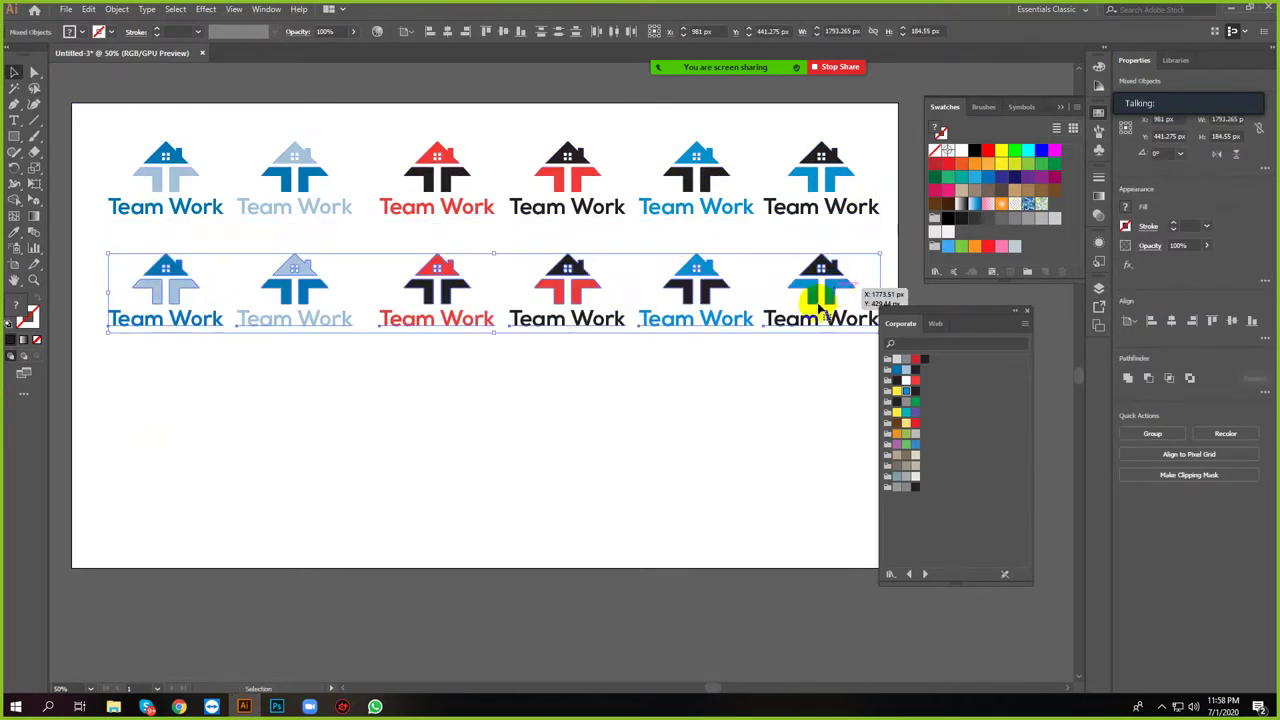
click(300, 420)
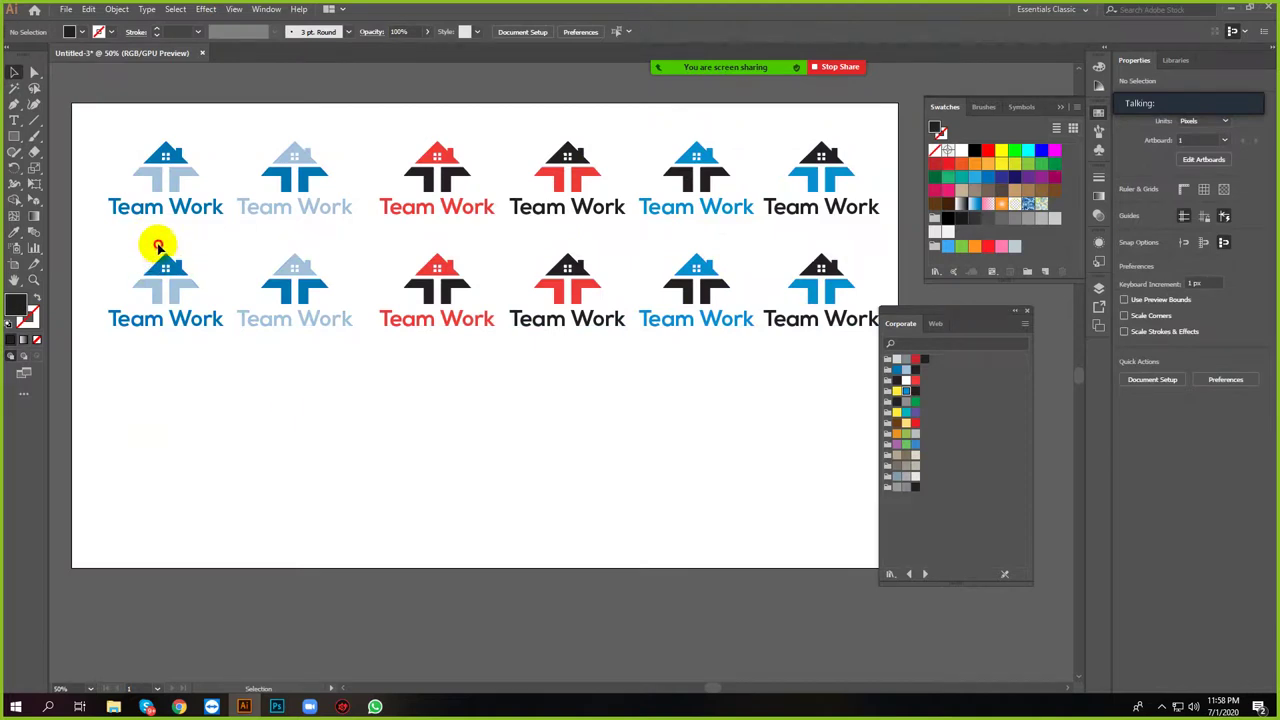
Step: Reselect the top row of logos and bring up the Swatch Libraries menu
drag(142, 247, 209, 270)
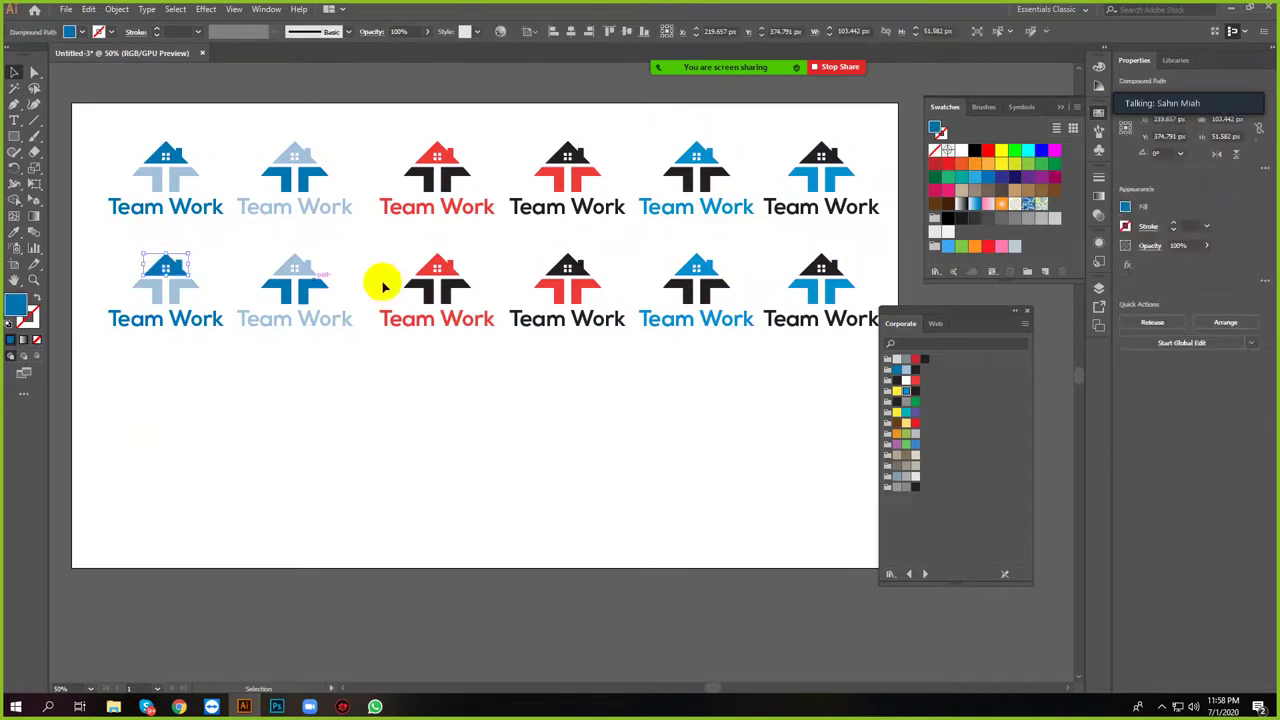
click(394, 431)
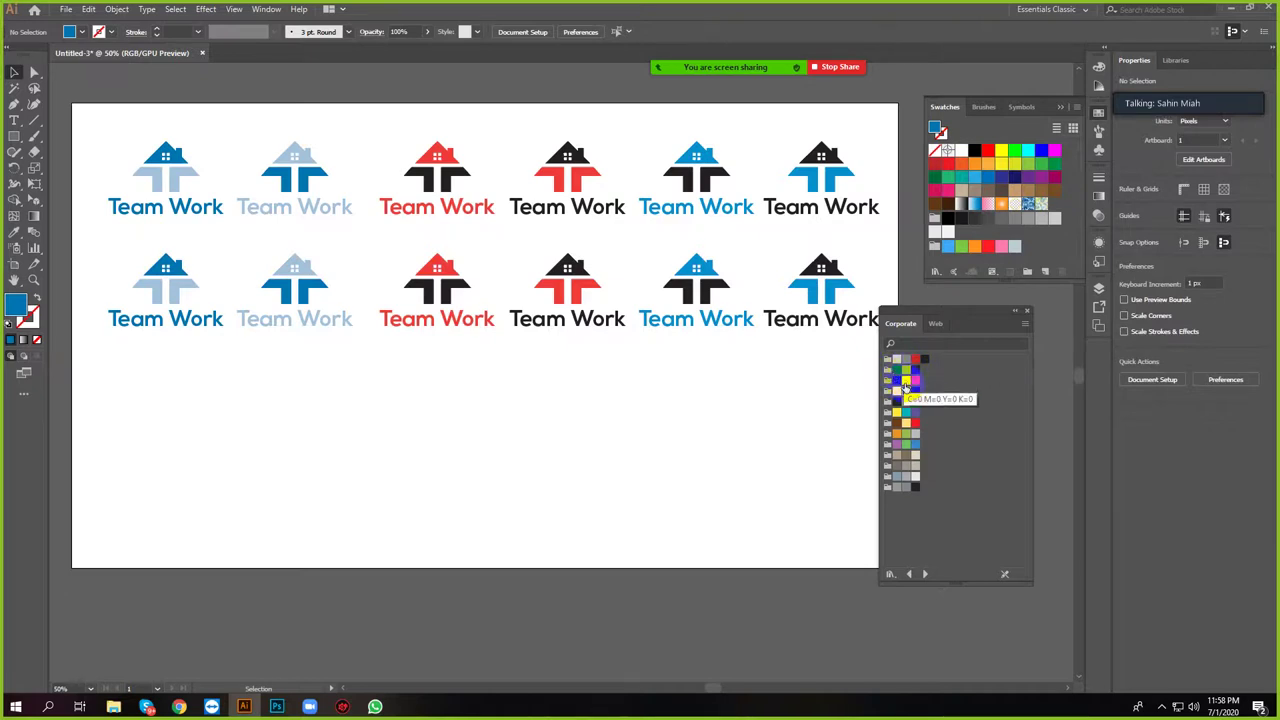
mouse_move(124, 125)
mouse_down()
mouse_move(217, 153)
mouse_move(866, 221)
mouse_up()
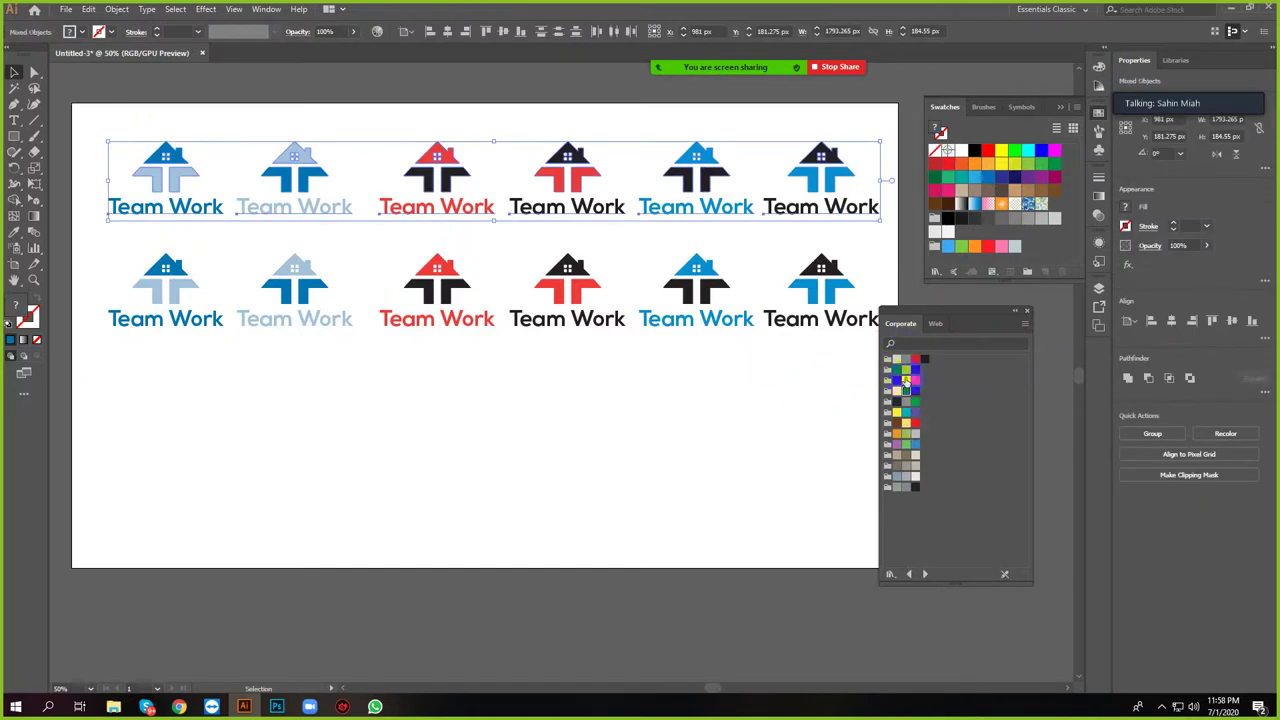
click(935, 271)
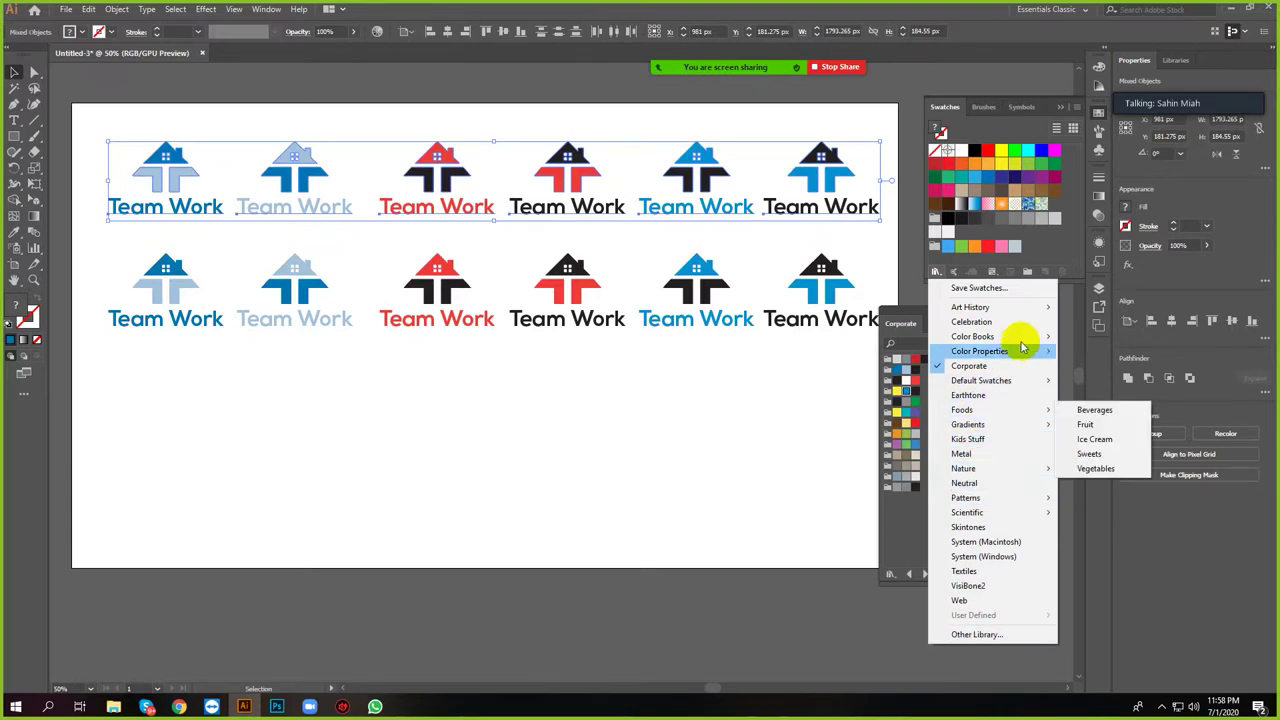
mouse_move(990, 336)
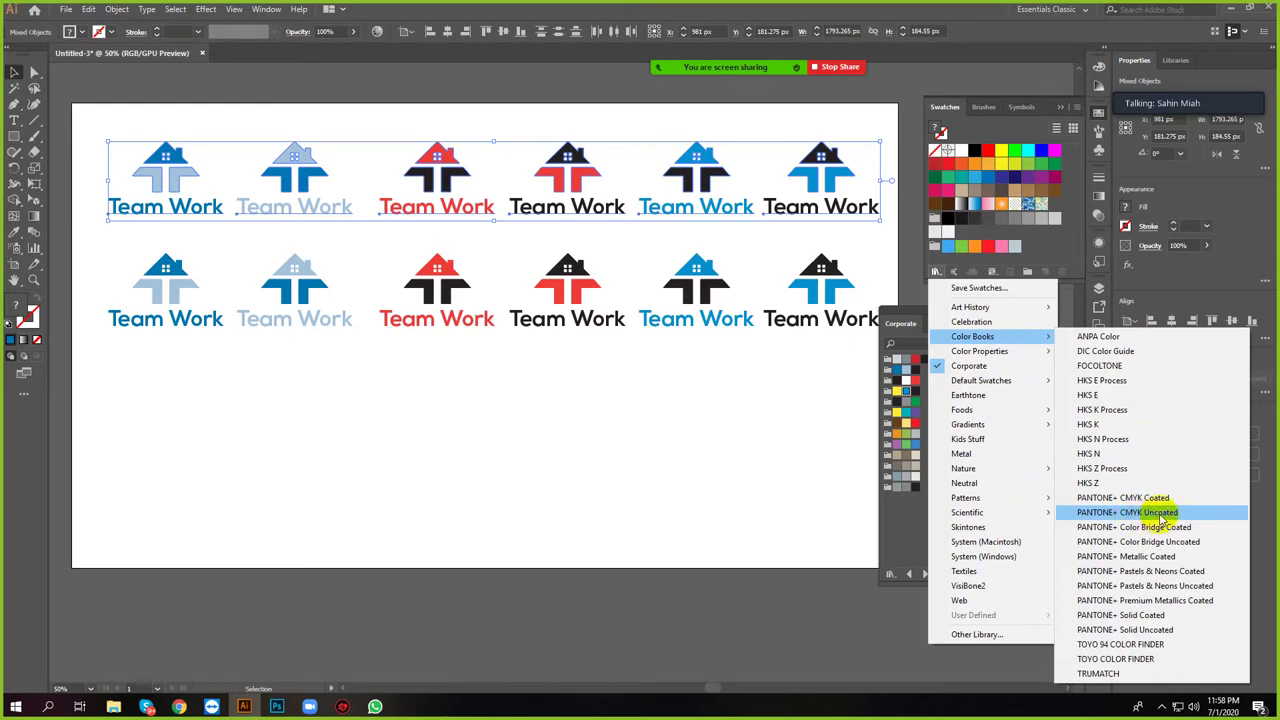
Step: Open the PANTONE+ CMYK Uncoated library, moved near the logos and enlarged
click(1160, 514)
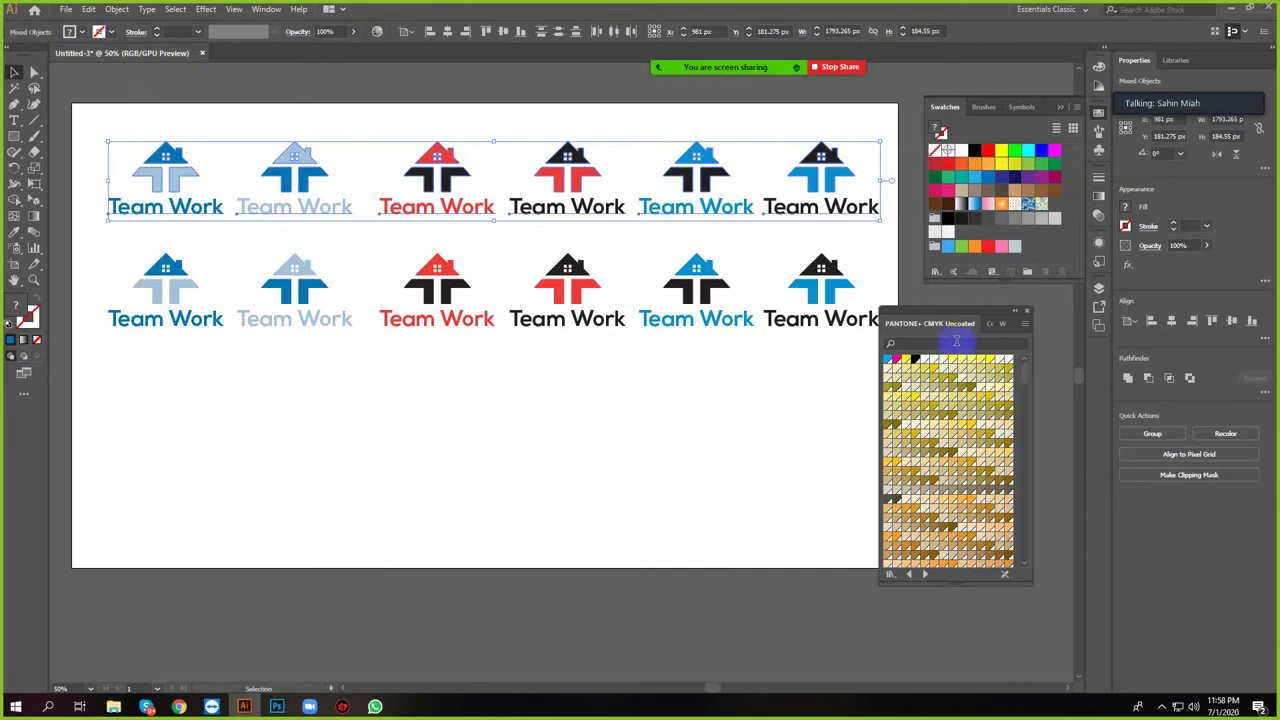
drag(938, 313, 408, 90)
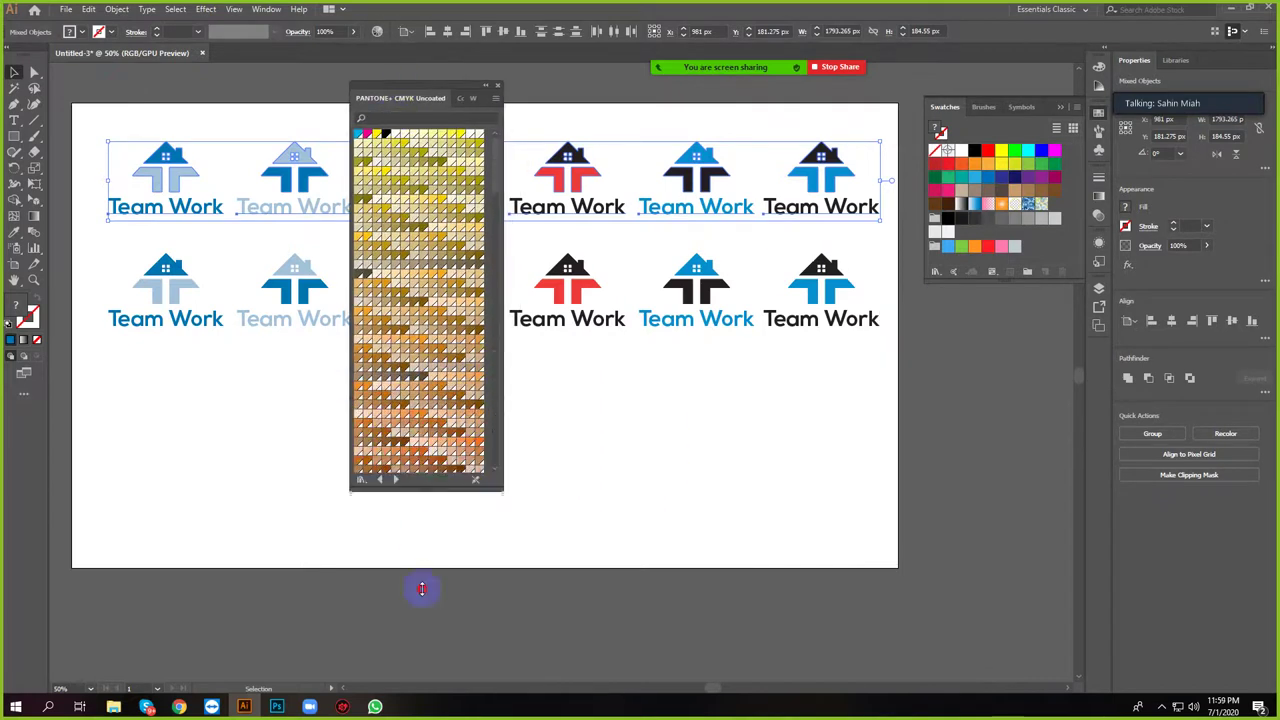
drag(418, 358, 420, 598)
Step: Browse the PANTONE+ CMYK Uncoated swatches, then close the library panel
scroll(398, 370, down, 5)
scroll(398, 400, down, 5)
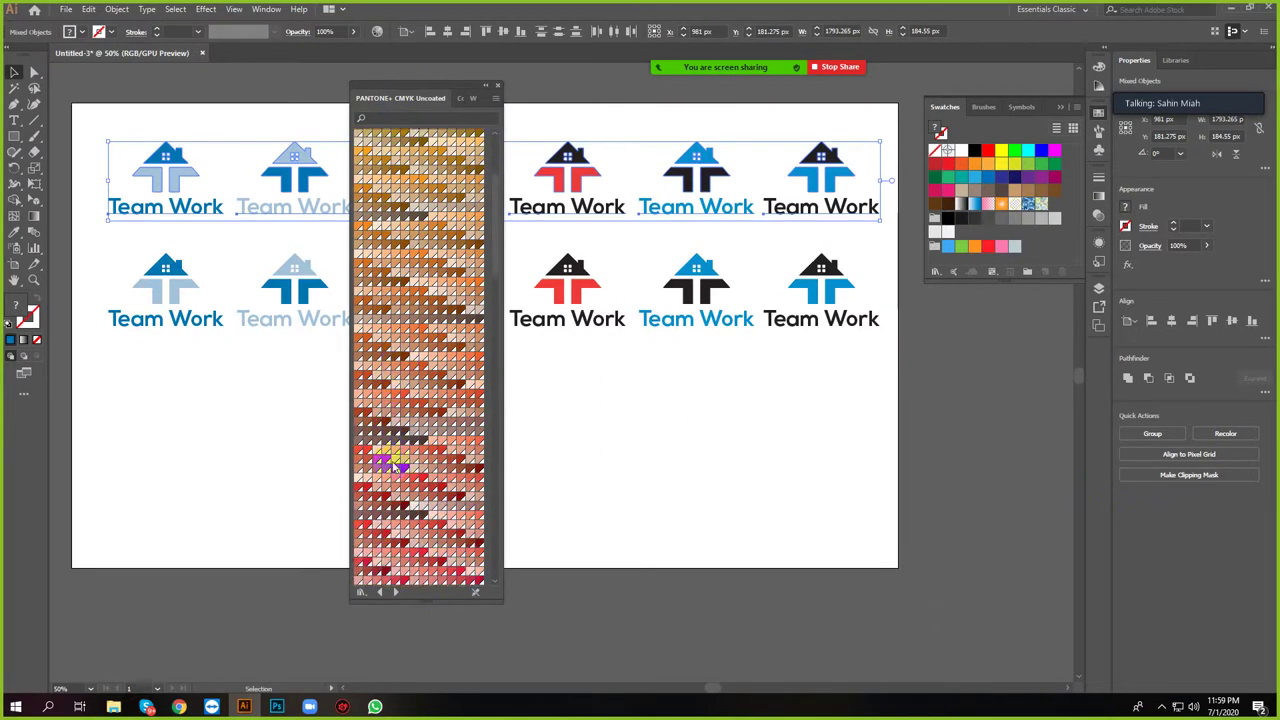
scroll(398, 440, down, 5)
scroll(397, 480, down, 5)
scroll(395, 476, down, 5)
scroll(398, 470, down, 5)
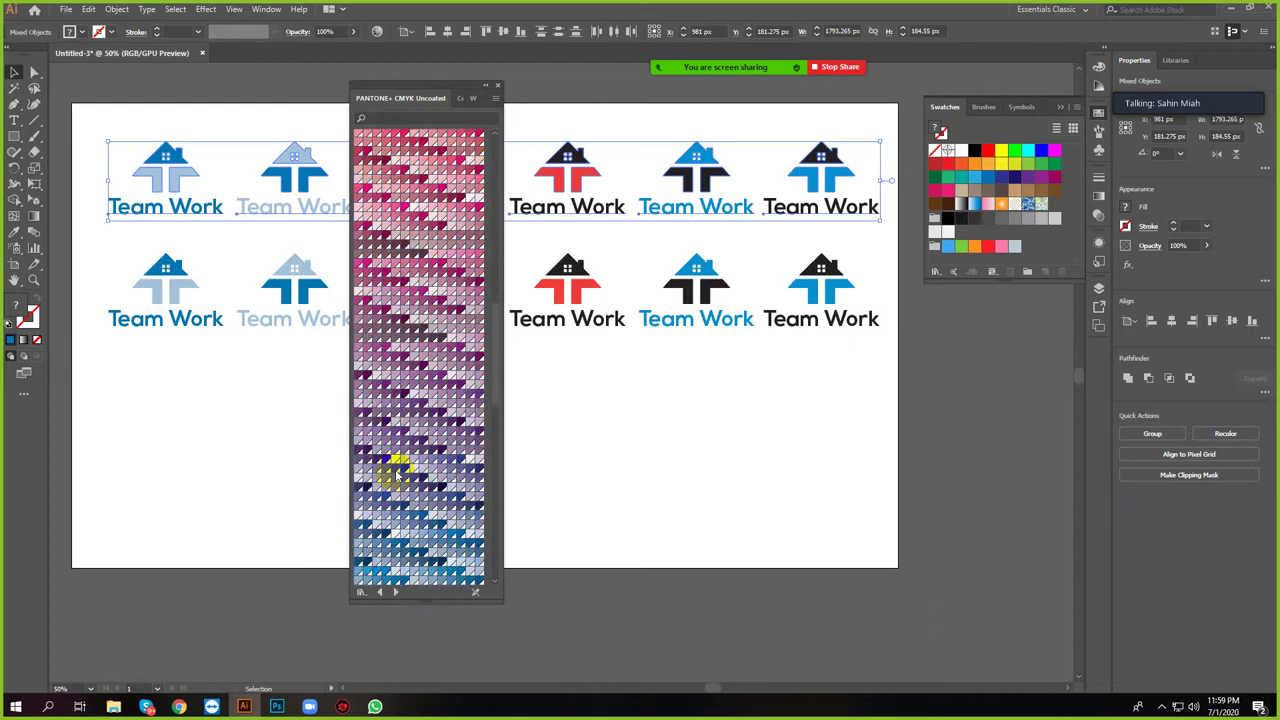
scroll(392, 465, down, 5)
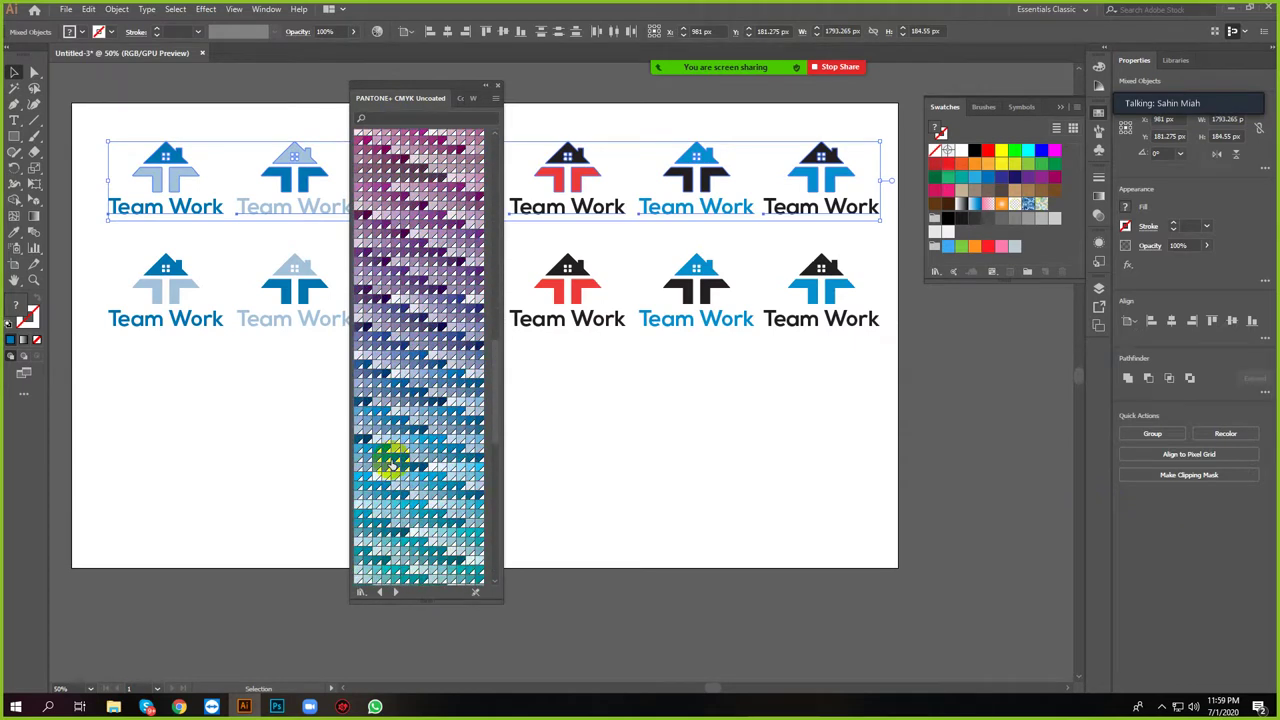
scroll(520, 357, down, 1)
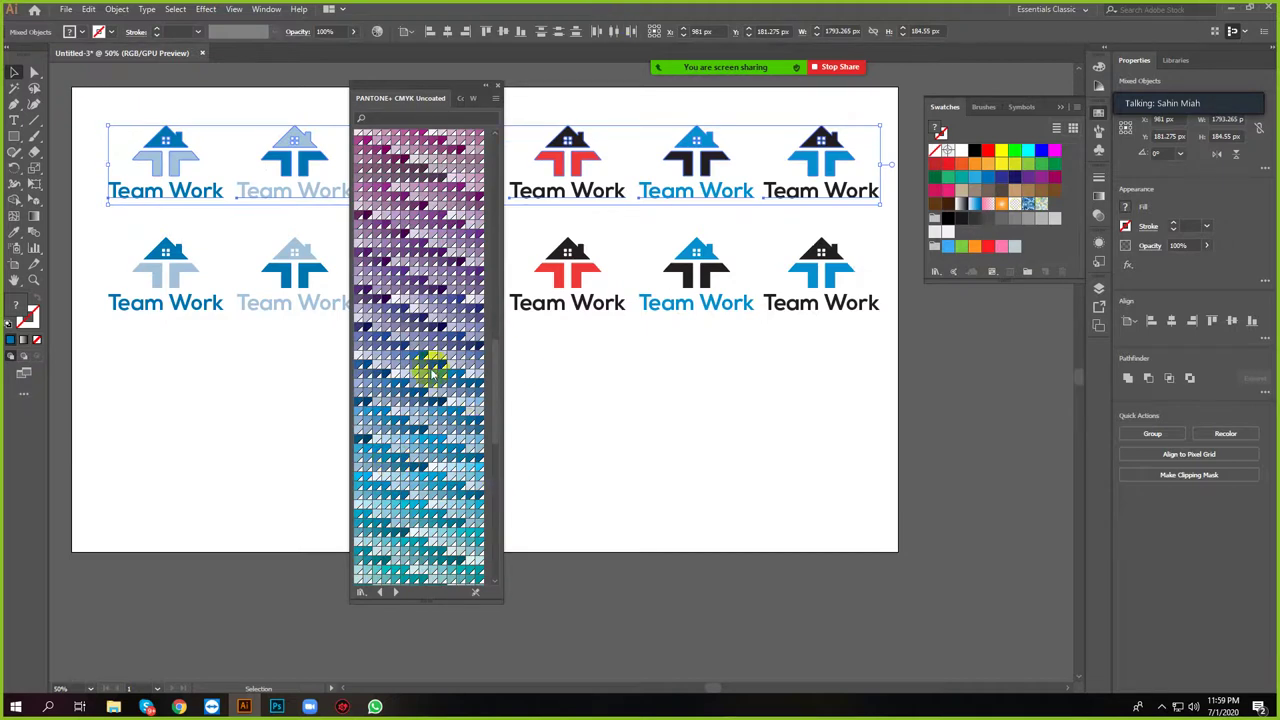
scroll(410, 247, up, 2)
scroll(412, 238, up, 2)
scroll(405, 300, up, 2)
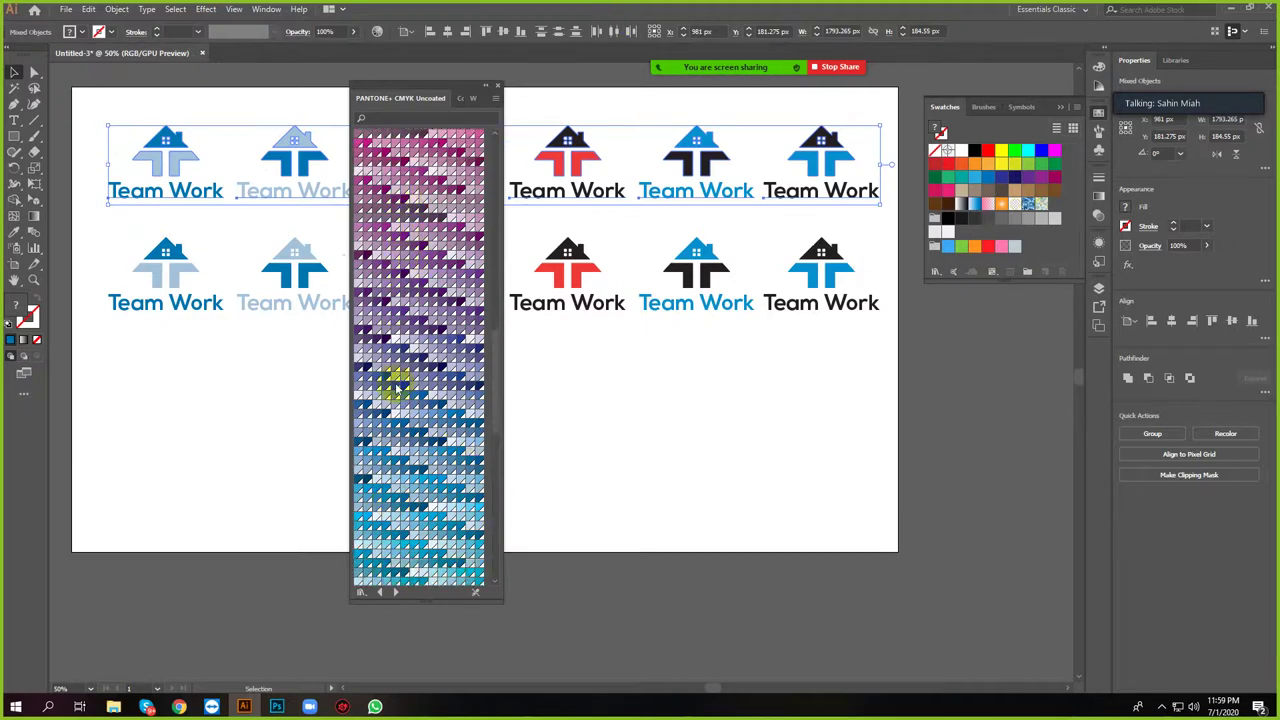
scroll(402, 315, up, 3)
scroll(402, 313, up, 3)
scroll(402, 312, up, 3)
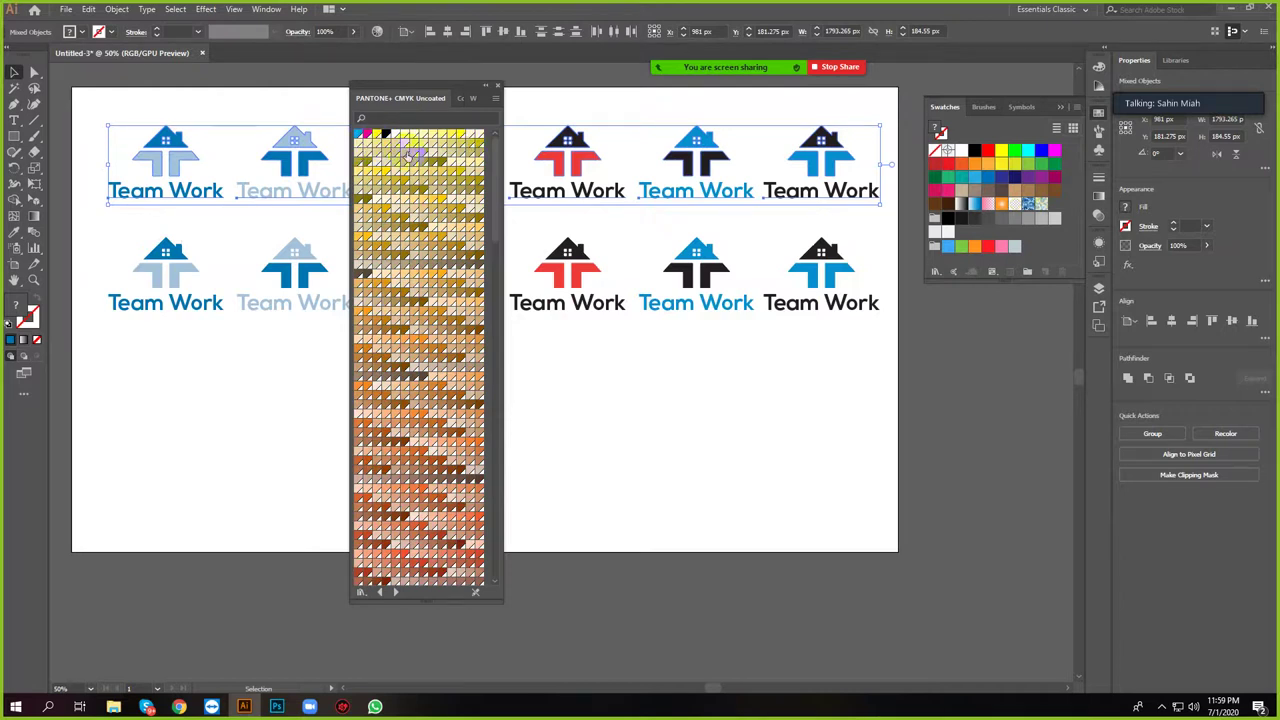
scroll(421, 232, down, 3)
scroll(423, 300, down, 3)
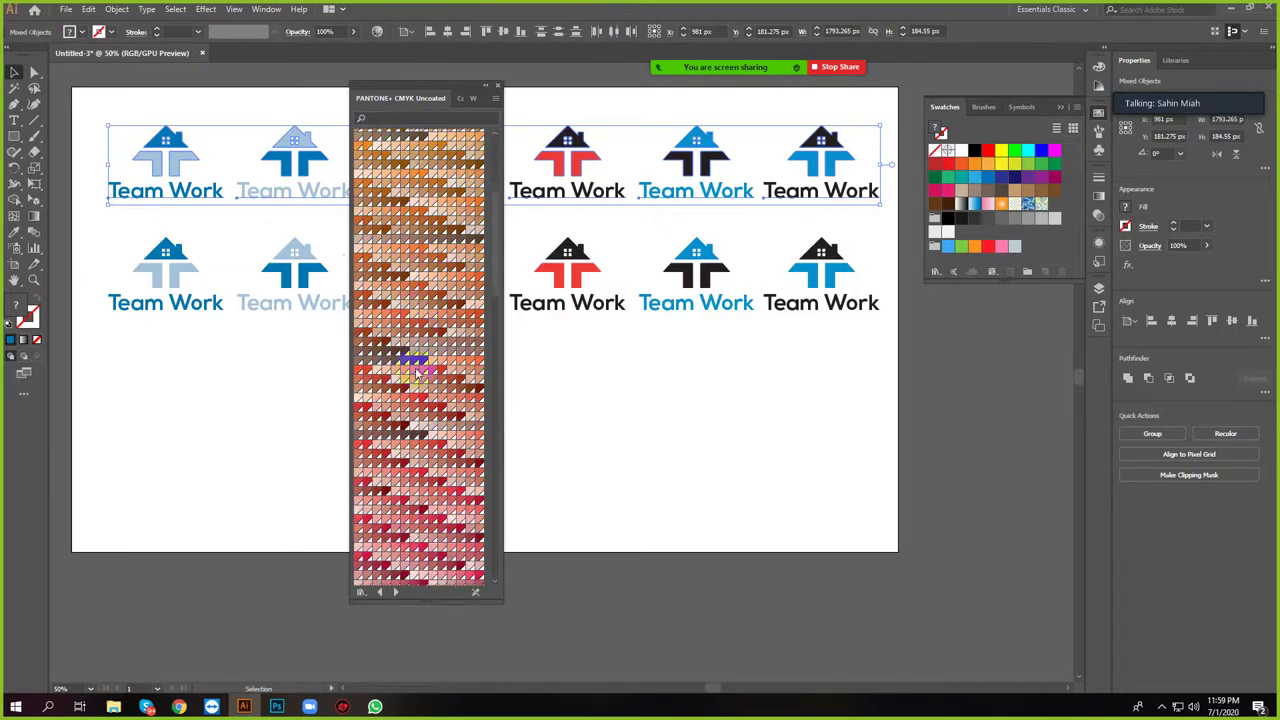
scroll(410, 360, down, 3)
scroll(391, 401, down, 2)
scroll(385, 400, down, 3)
scroll(386, 420, down, 3)
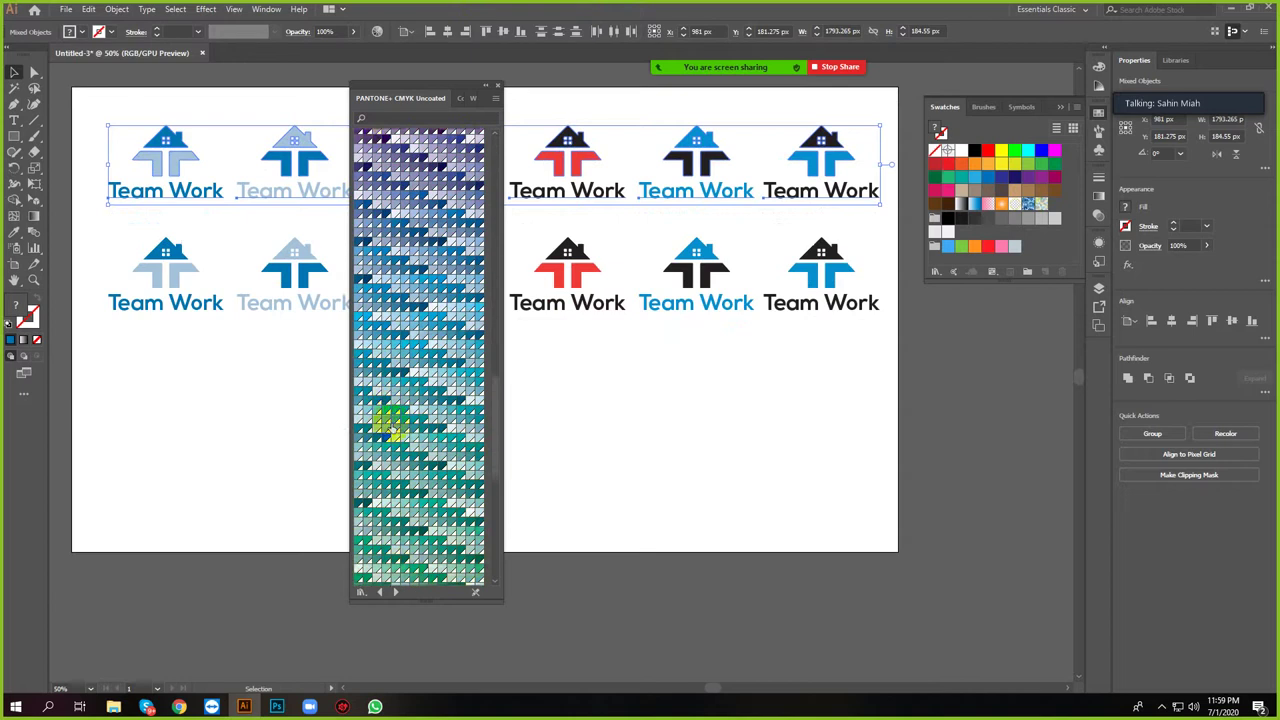
scroll(388, 430, down, 3)
scroll(400, 455, down, 3)
scroll(395, 440, down, 2)
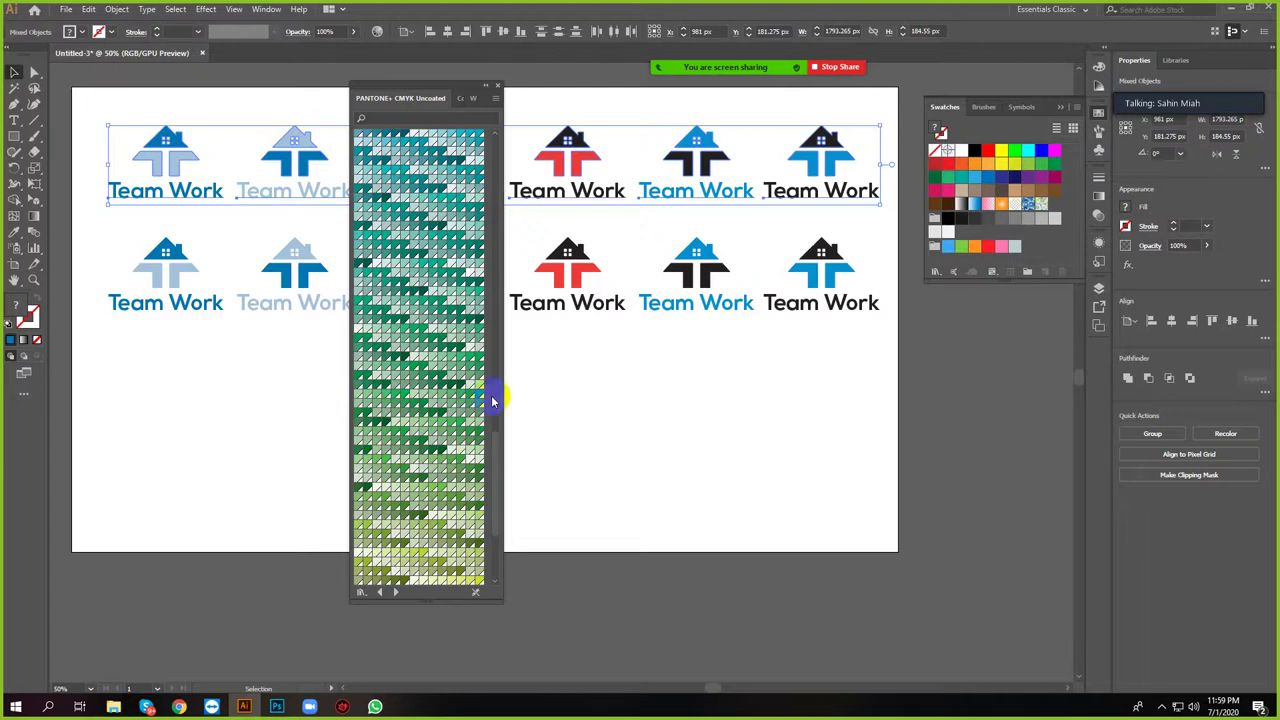
scroll(381, 385, down, 2)
scroll(421, 480, down, 2)
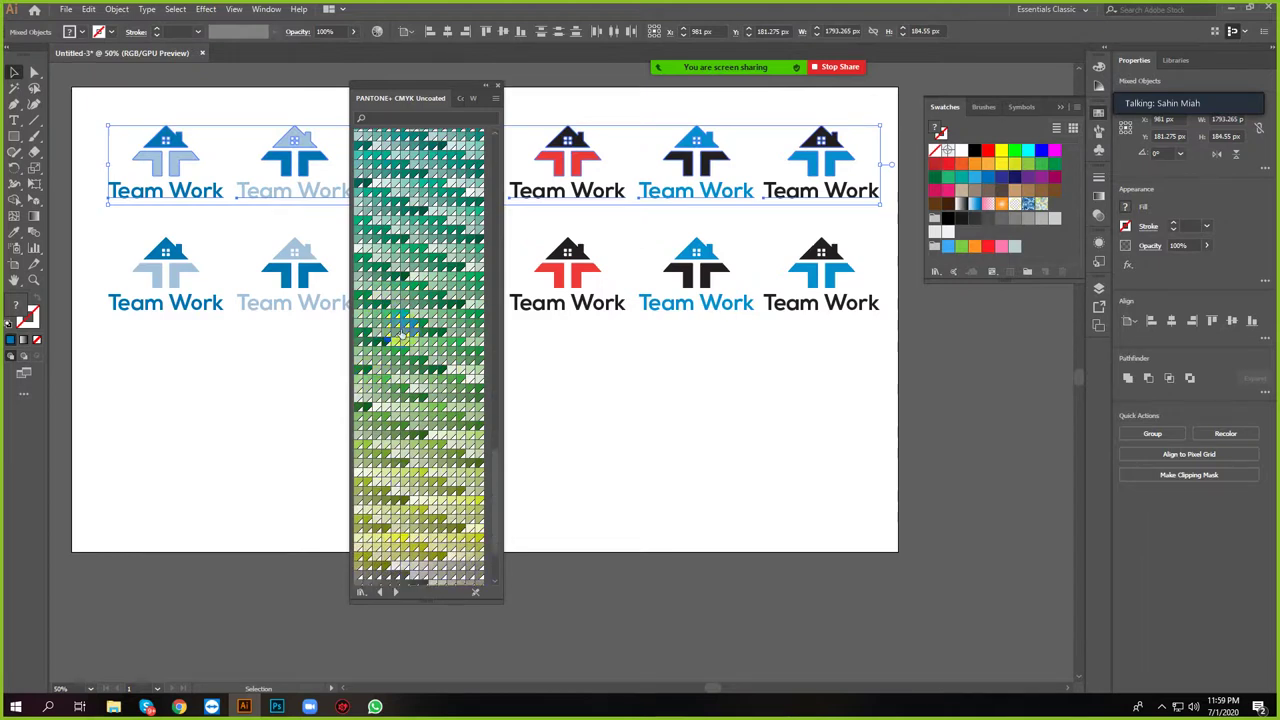
scroll(412, 380, down, 3)
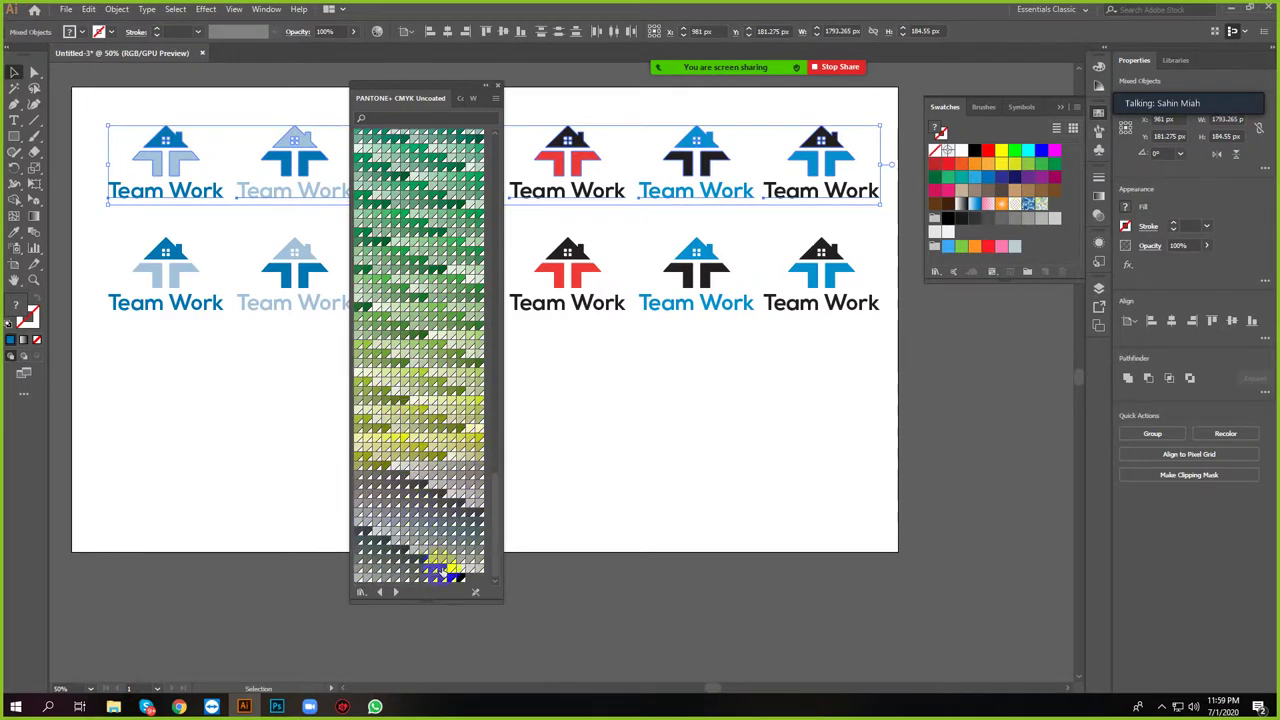
drag(433, 600, 433, 660)
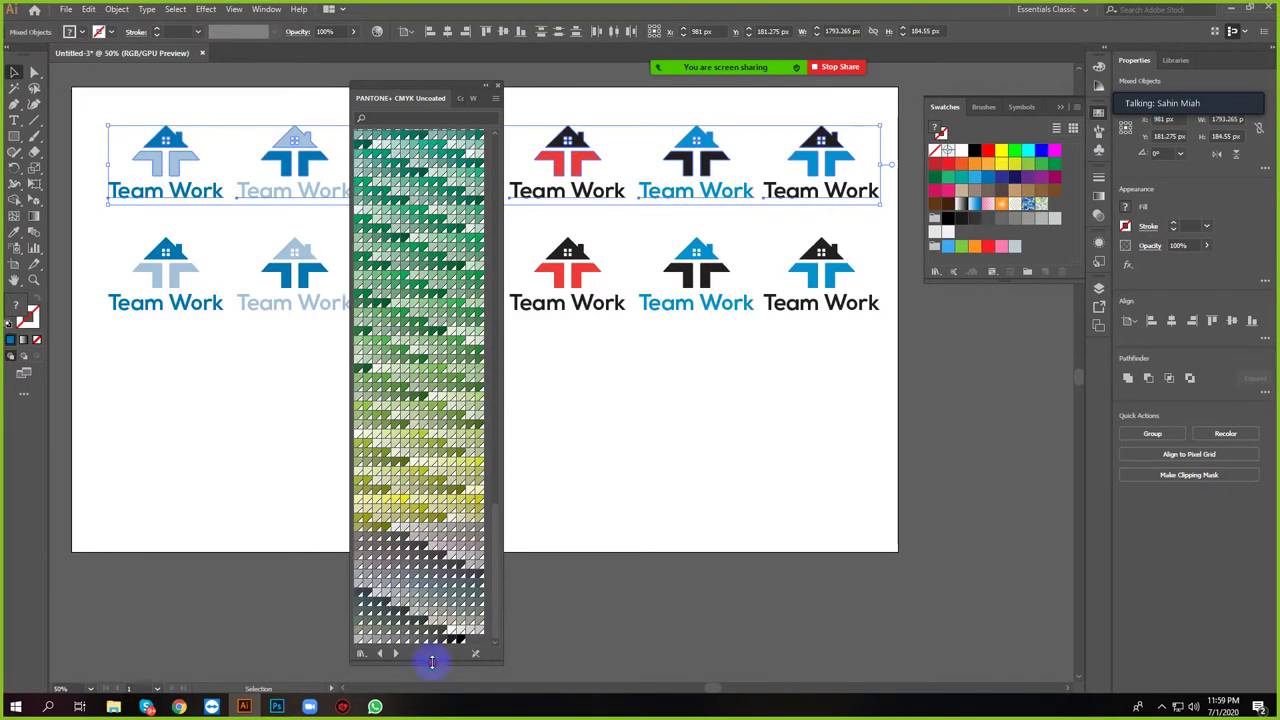
click(500, 88)
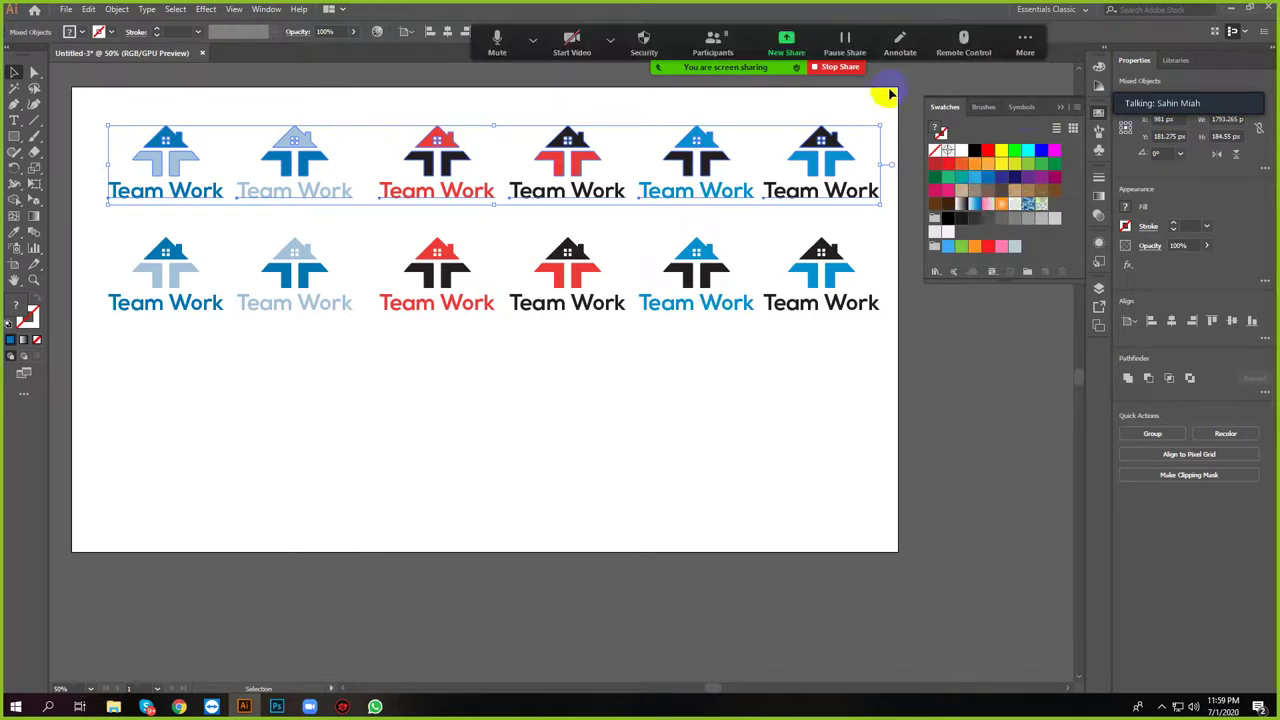
Step: Open the Corporate swatch library and place it, shortened, below the logos
click(938, 272)
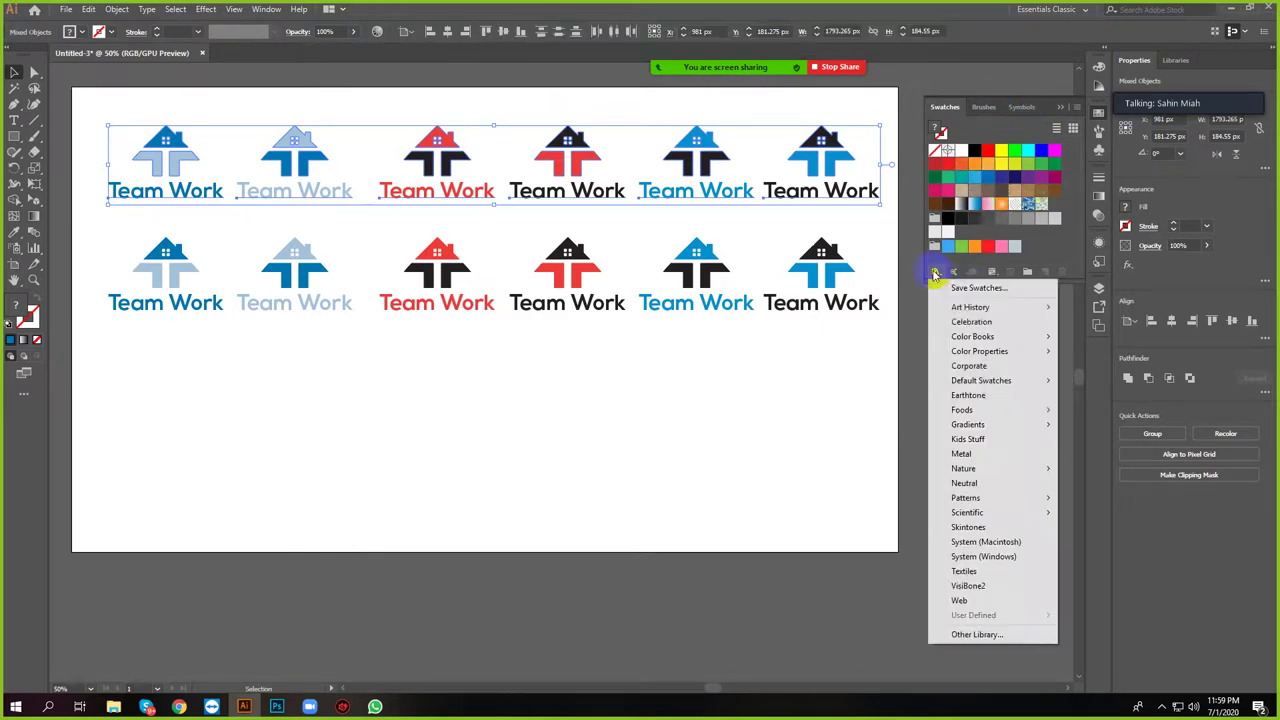
click(955, 366)
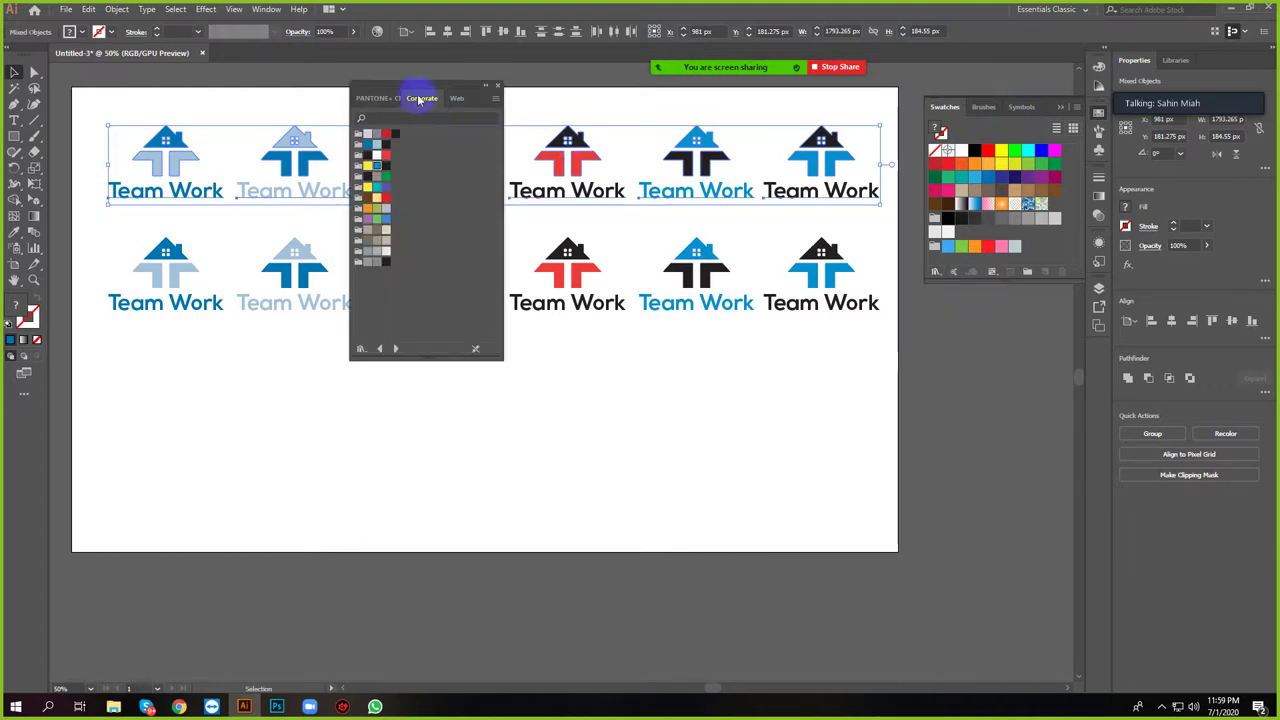
drag(392, 88, 609, 355)
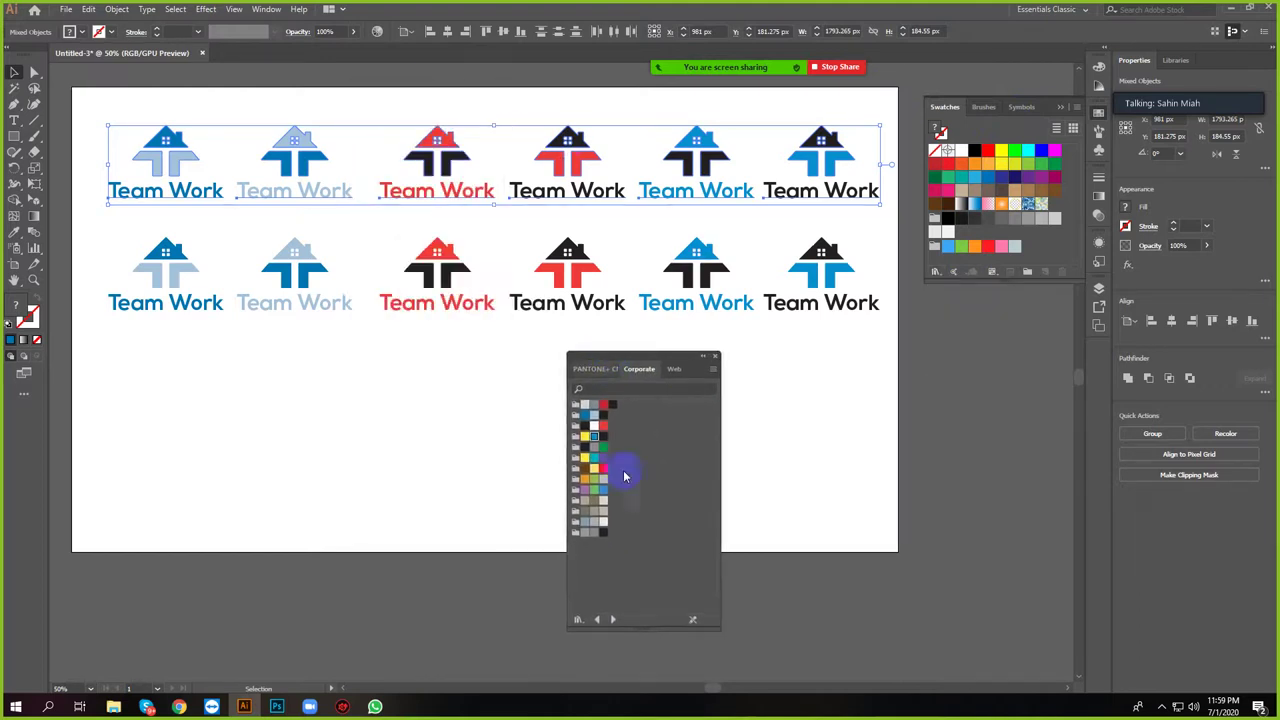
drag(638, 598, 638, 570)
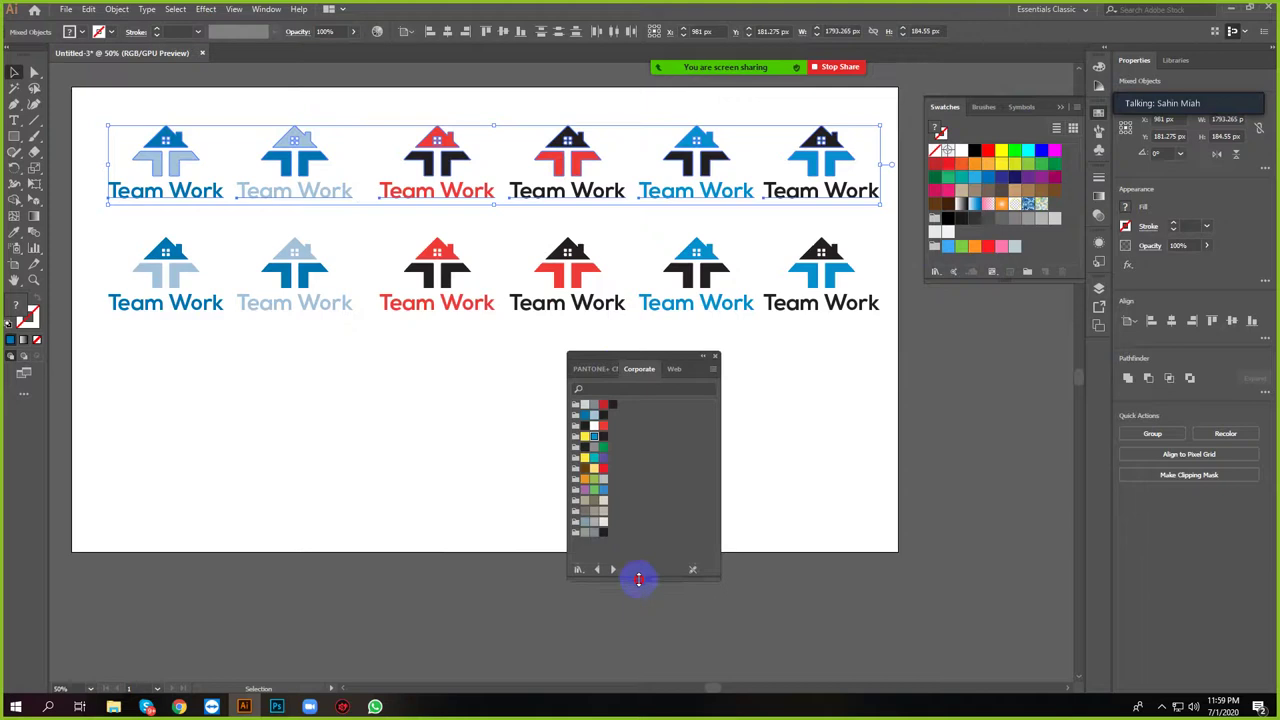
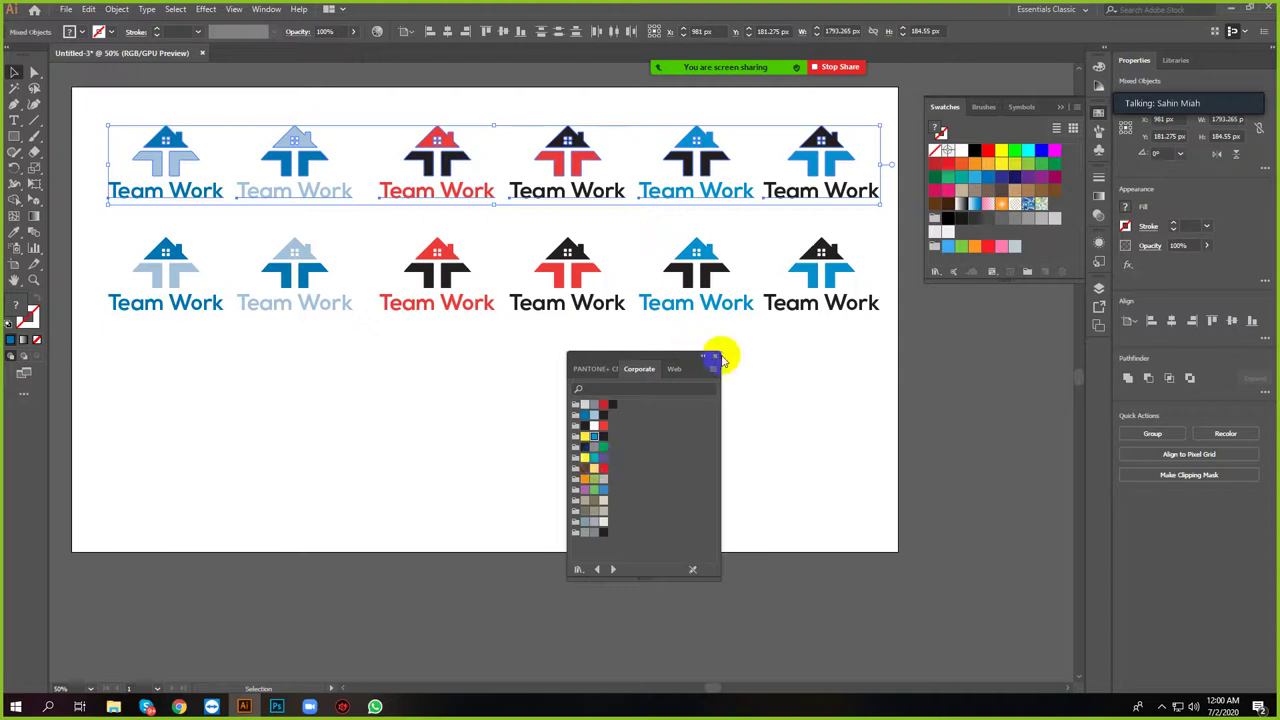
Step: Close the Corporate swatch library and delete the second row of Team Work logos
click(716, 358)
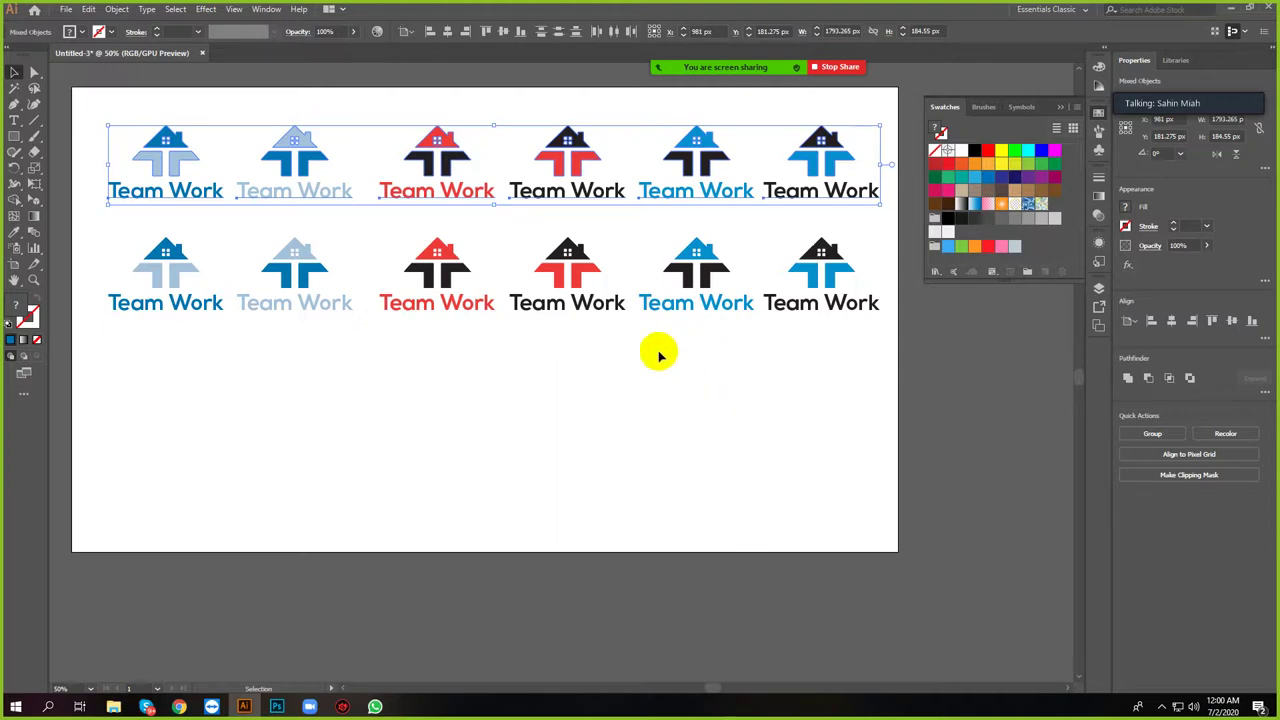
click(594, 342)
drag(155, 318, 900, 250)
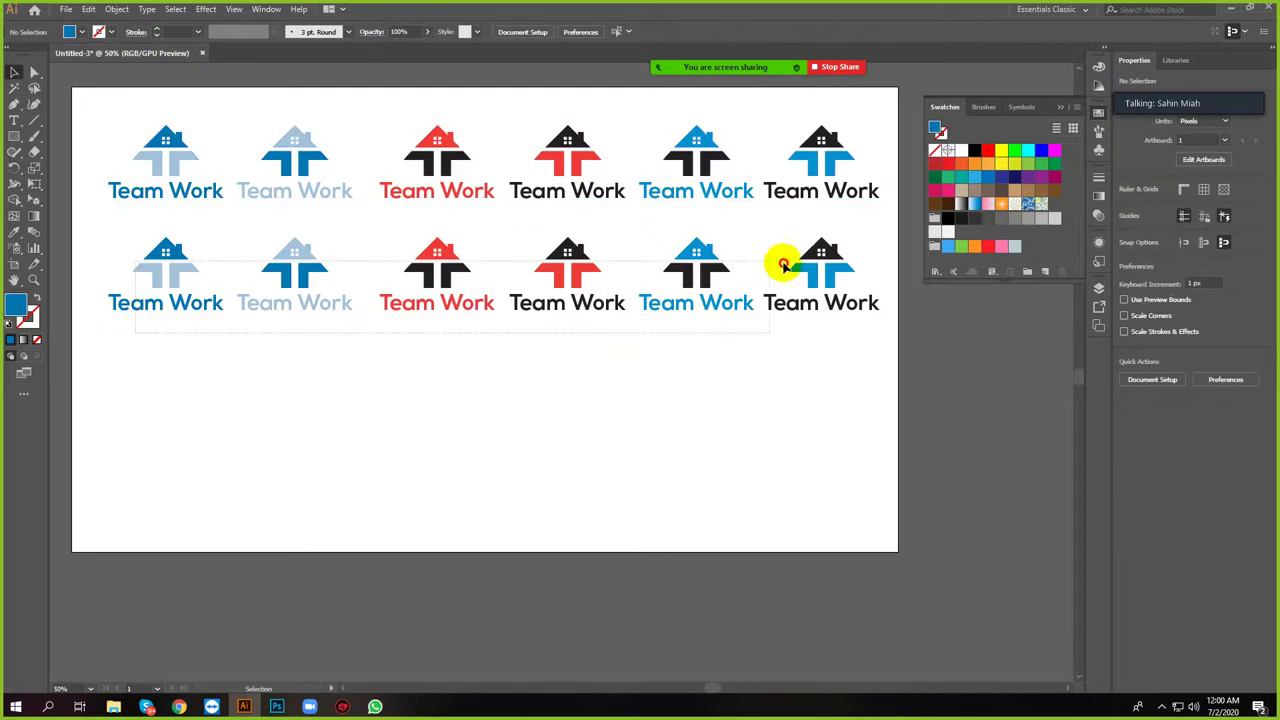
key(Delete)
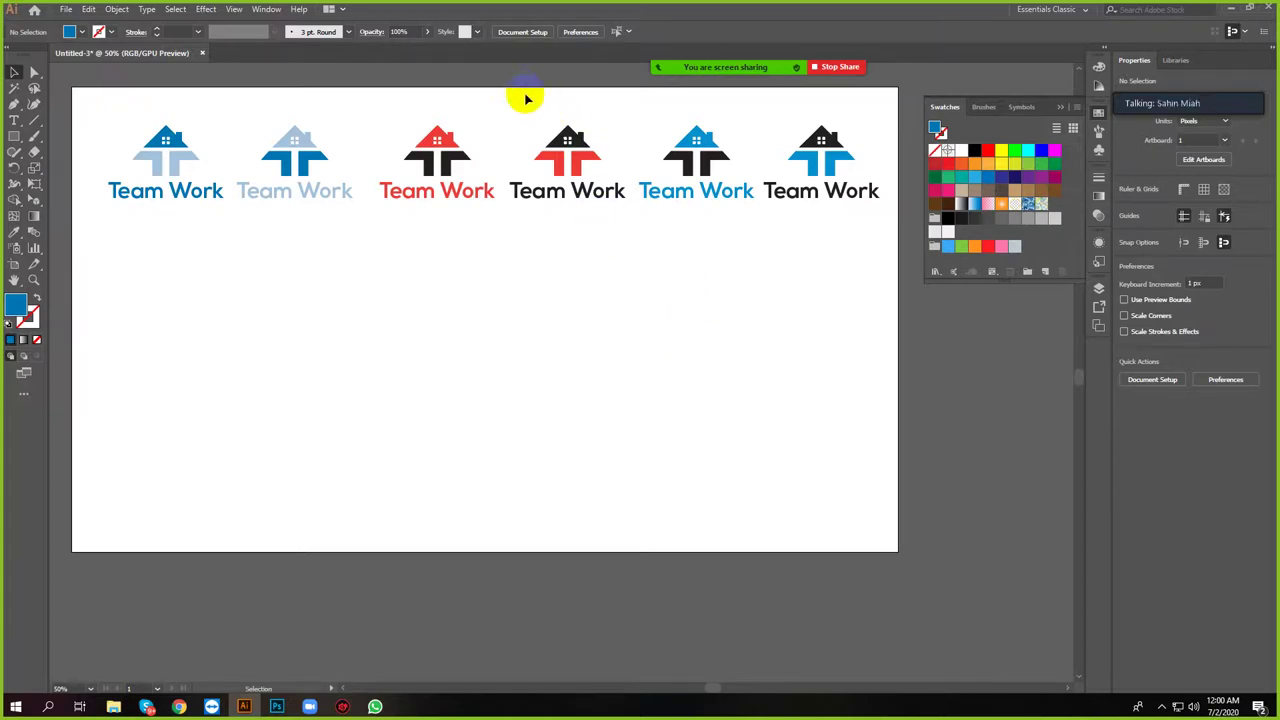
drag(511, 96, 612, 234)
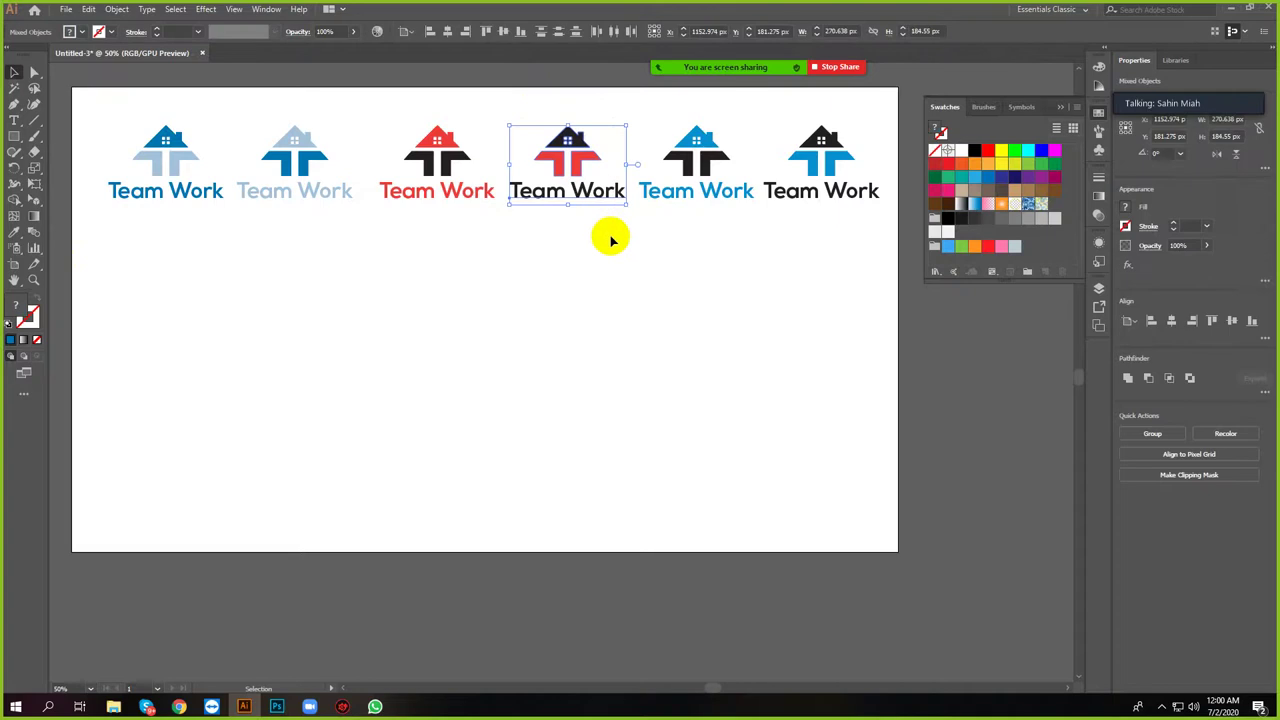
click(298, 264)
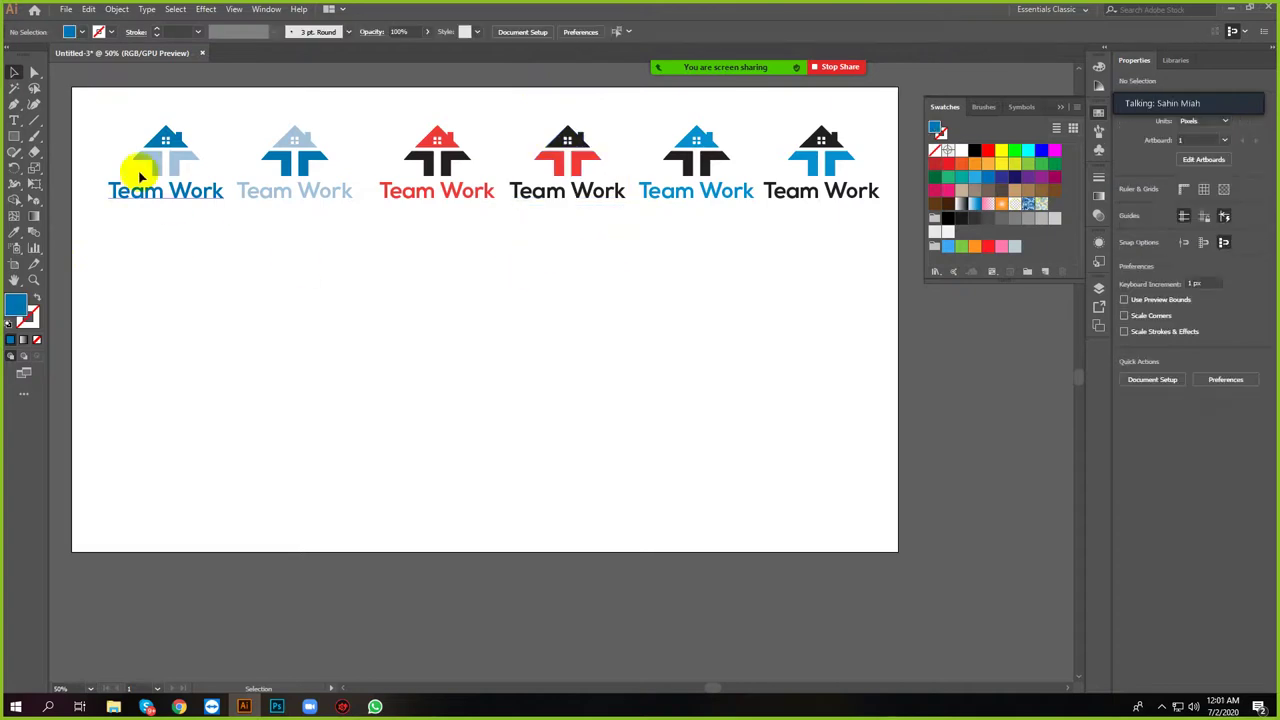
drag(140, 163, 206, 240)
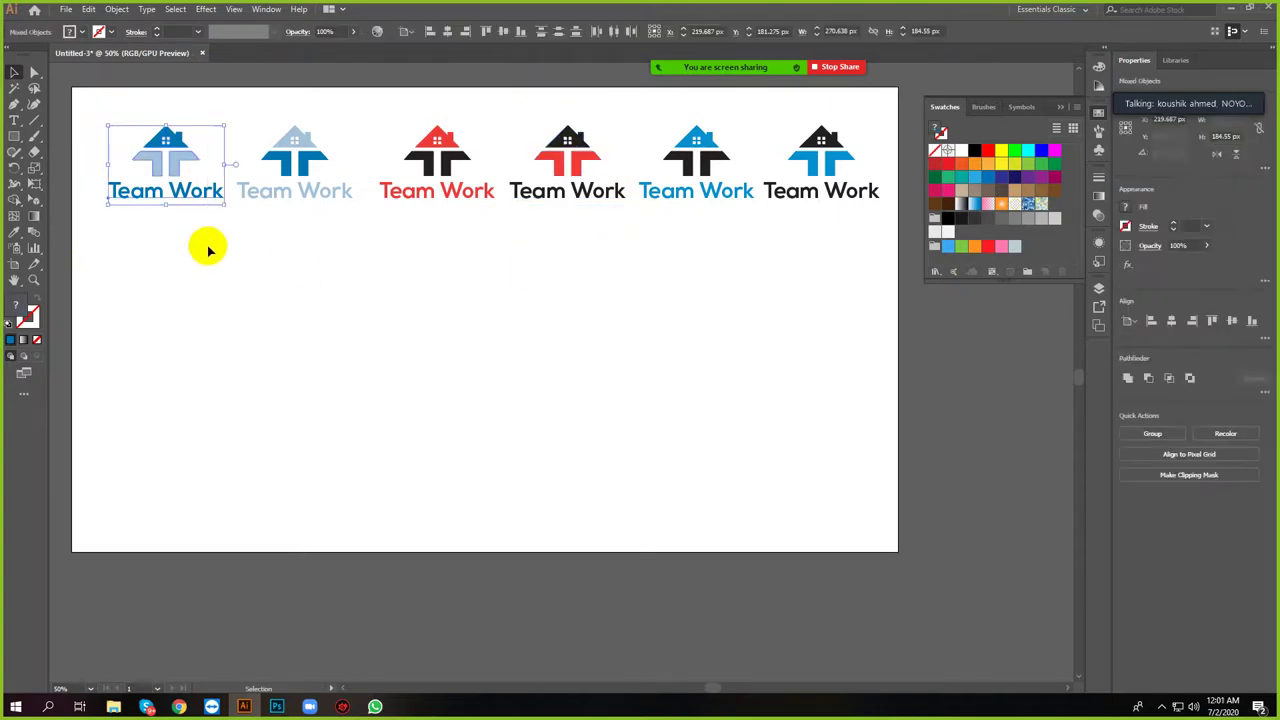
click(349, 267)
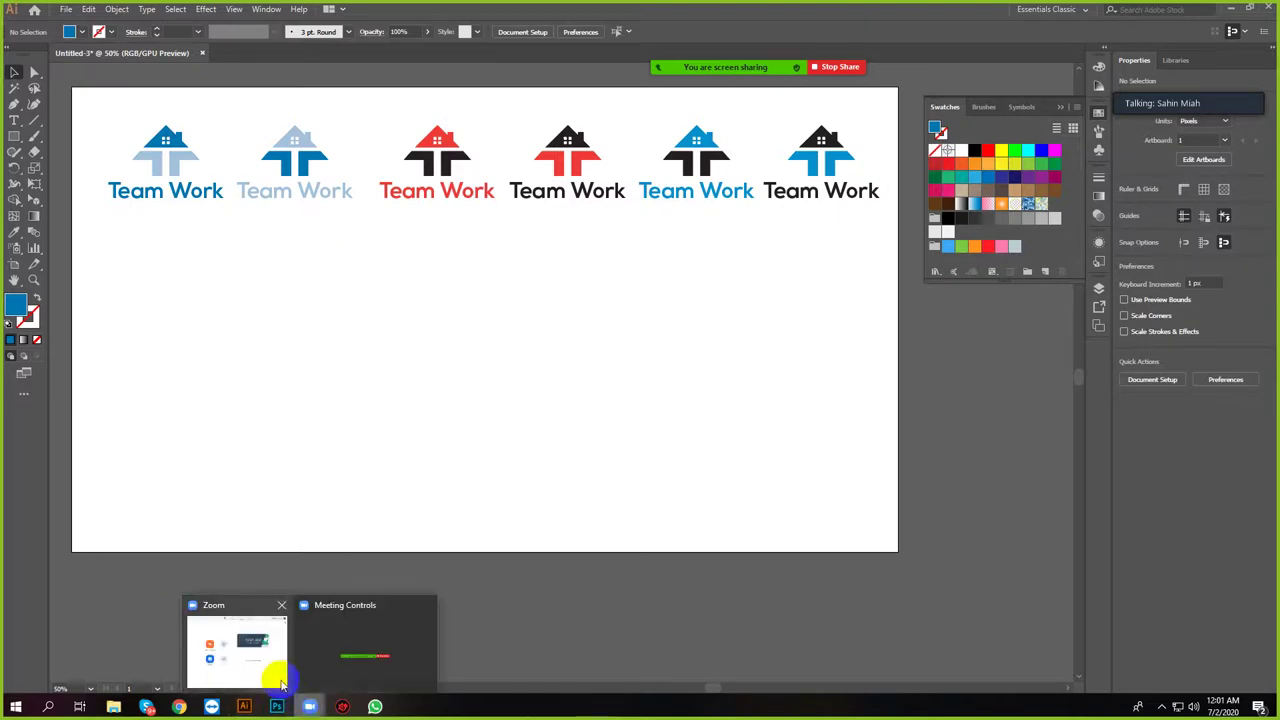
mouse_move(725, 67)
click(722, 48)
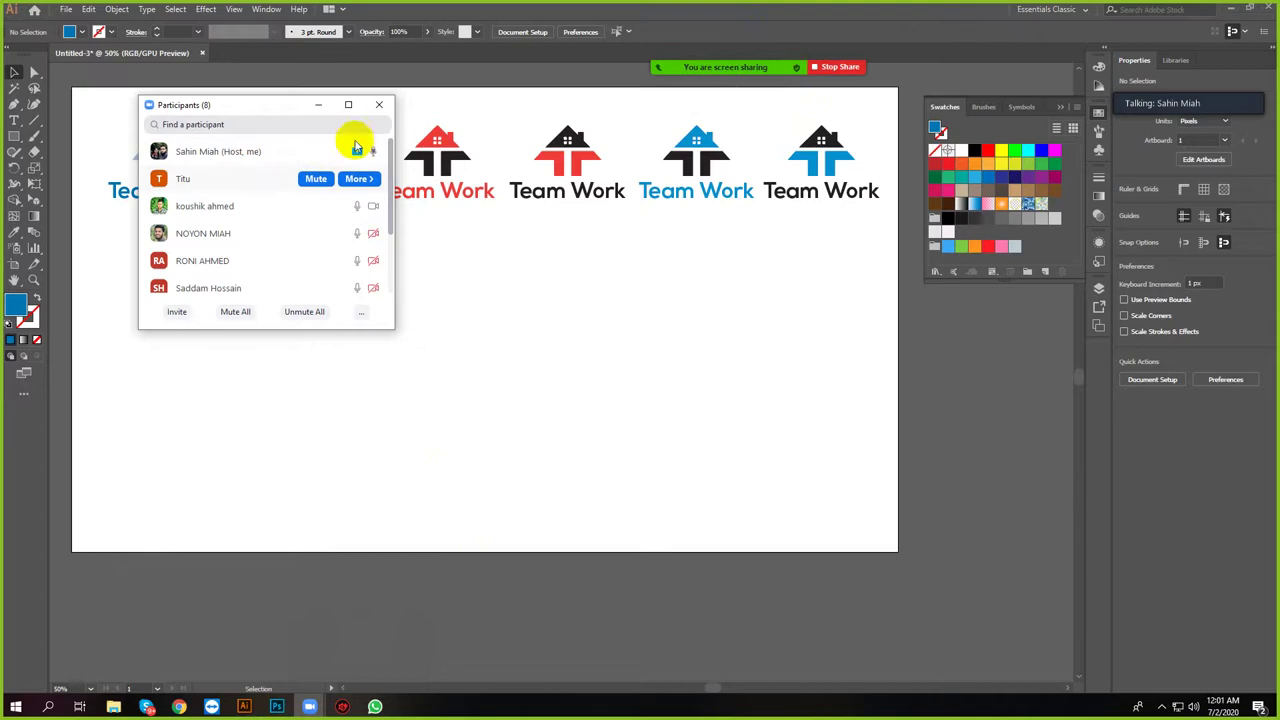
click(317, 106)
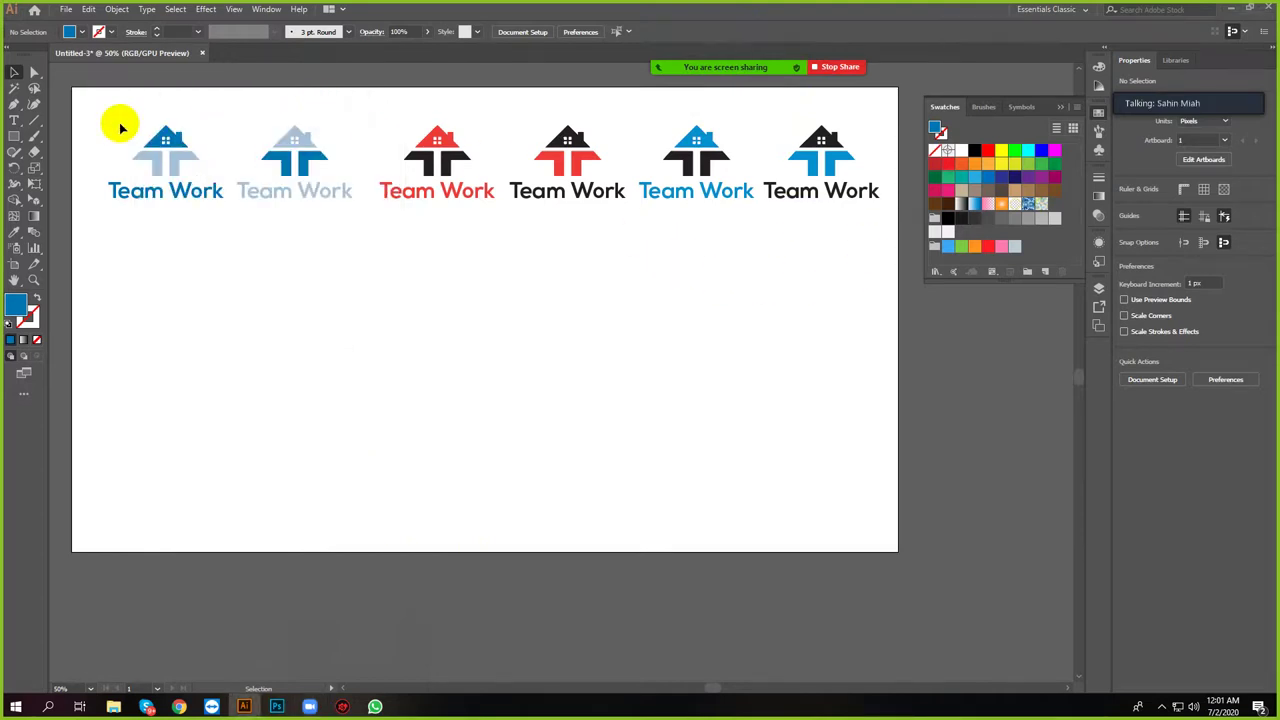
Step: Group the first, second and third Team Work logos each into its own group
drag(101, 106, 842, 273)
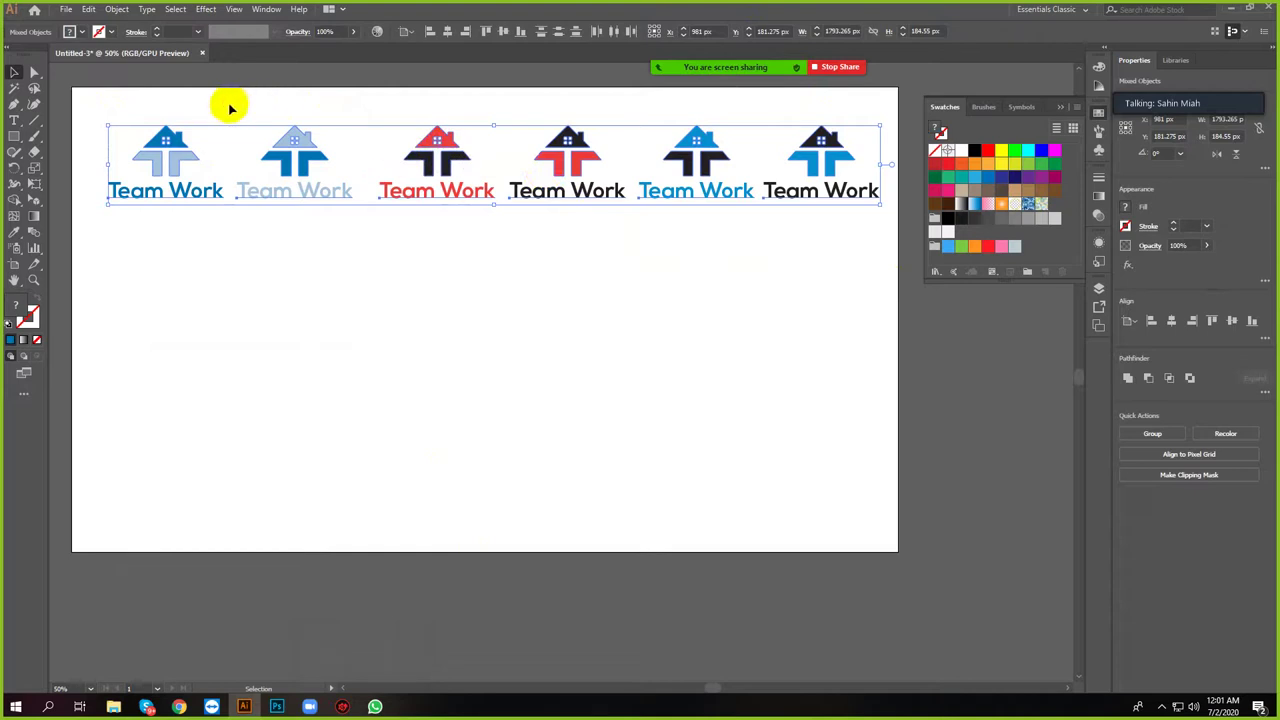
drag(190, 150, 119, 249)
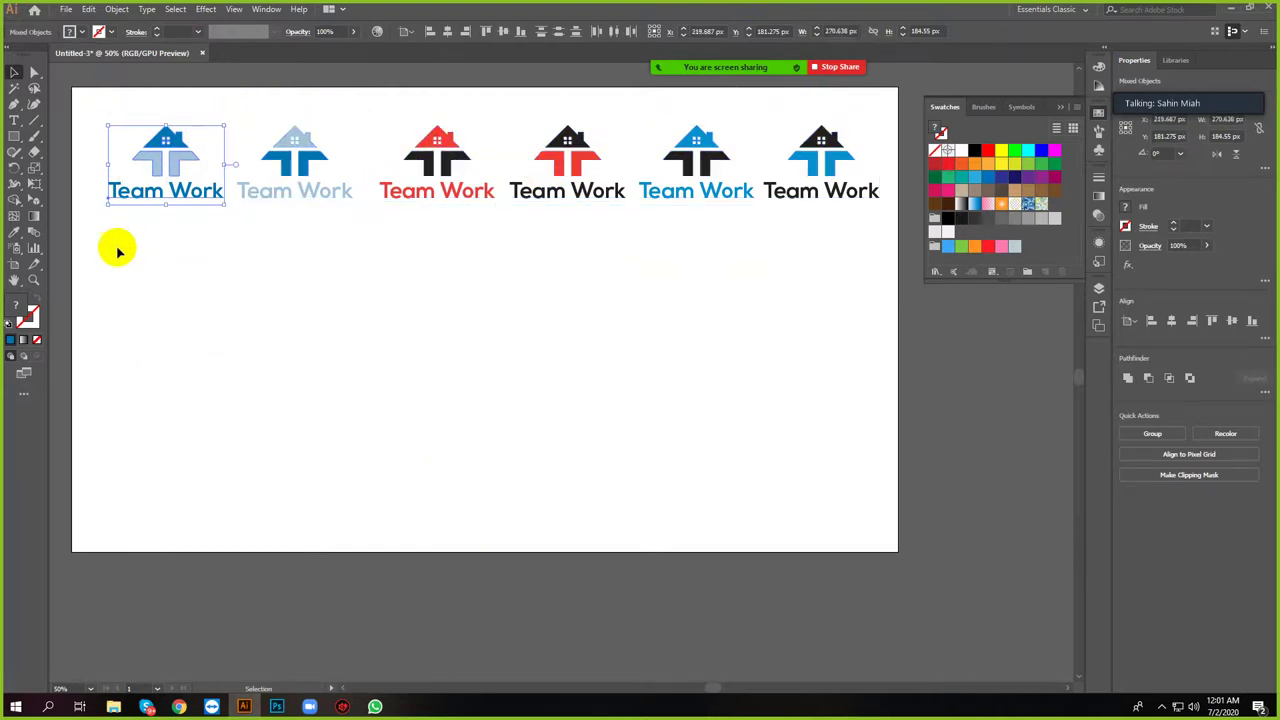
key(ctrl+g)
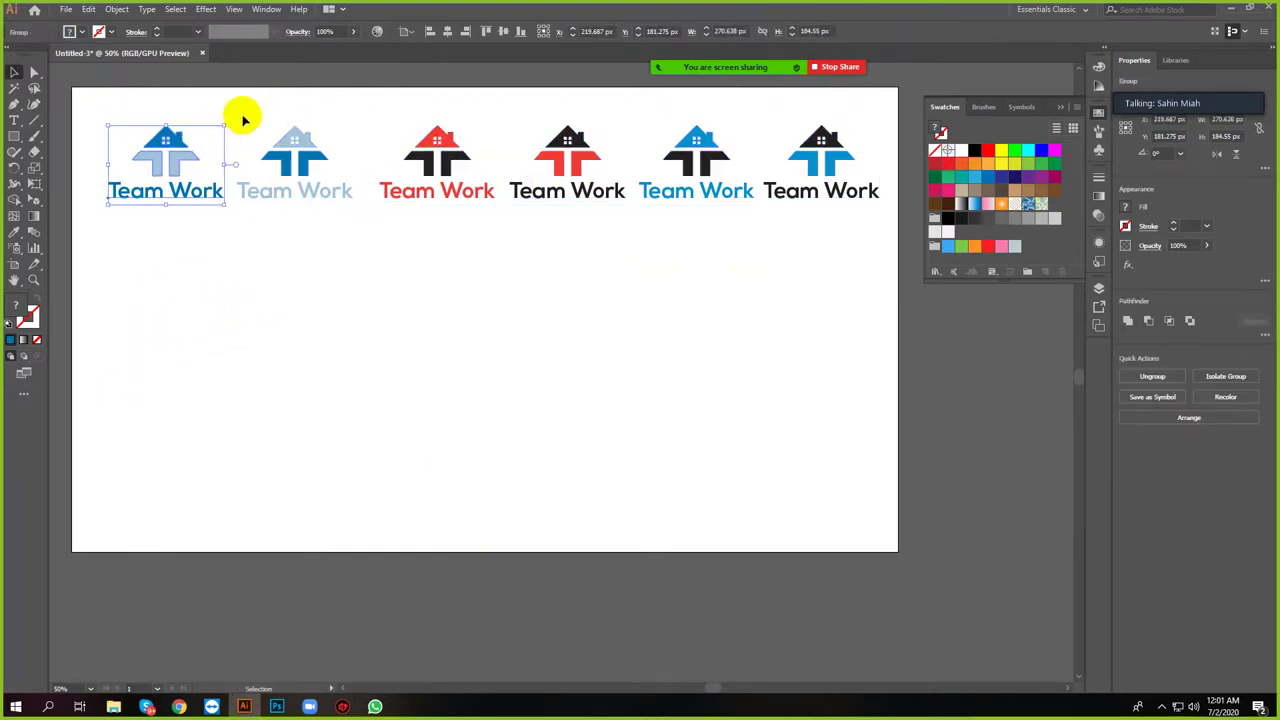
drag(252, 121, 337, 274)
key(ctrl+g)
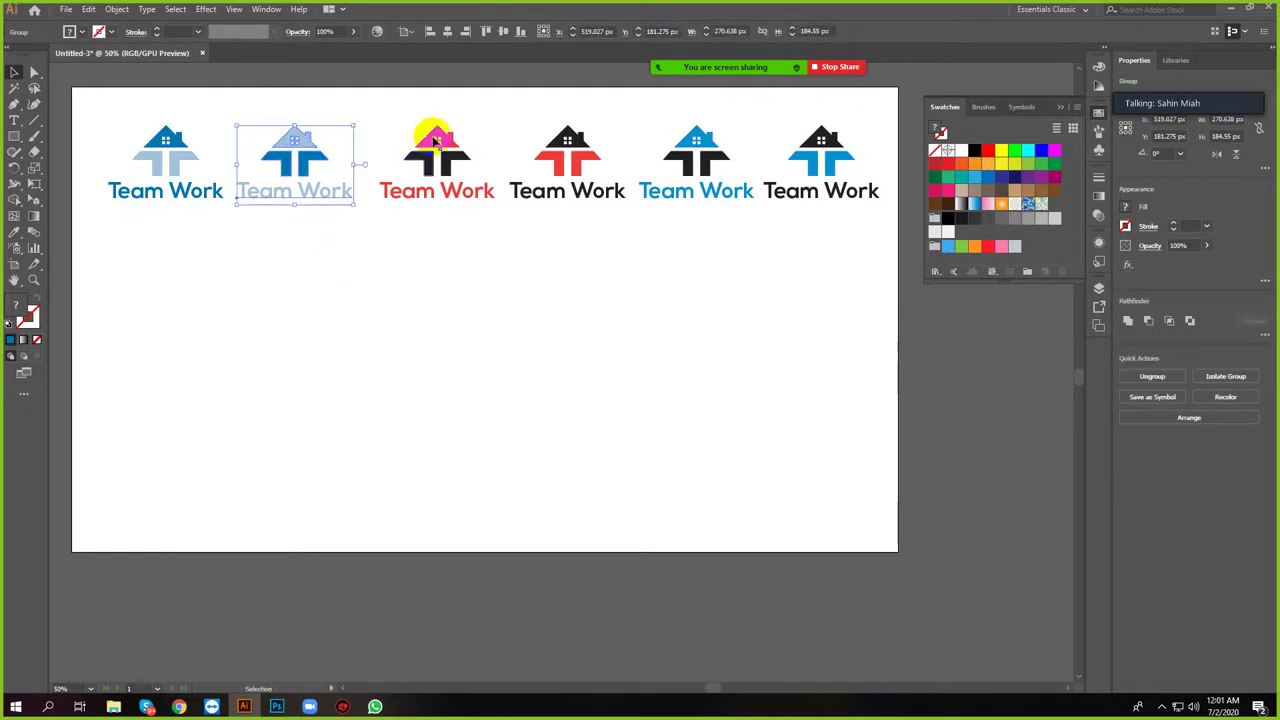
drag(480, 245, 470, 200)
key(ctrl+g)
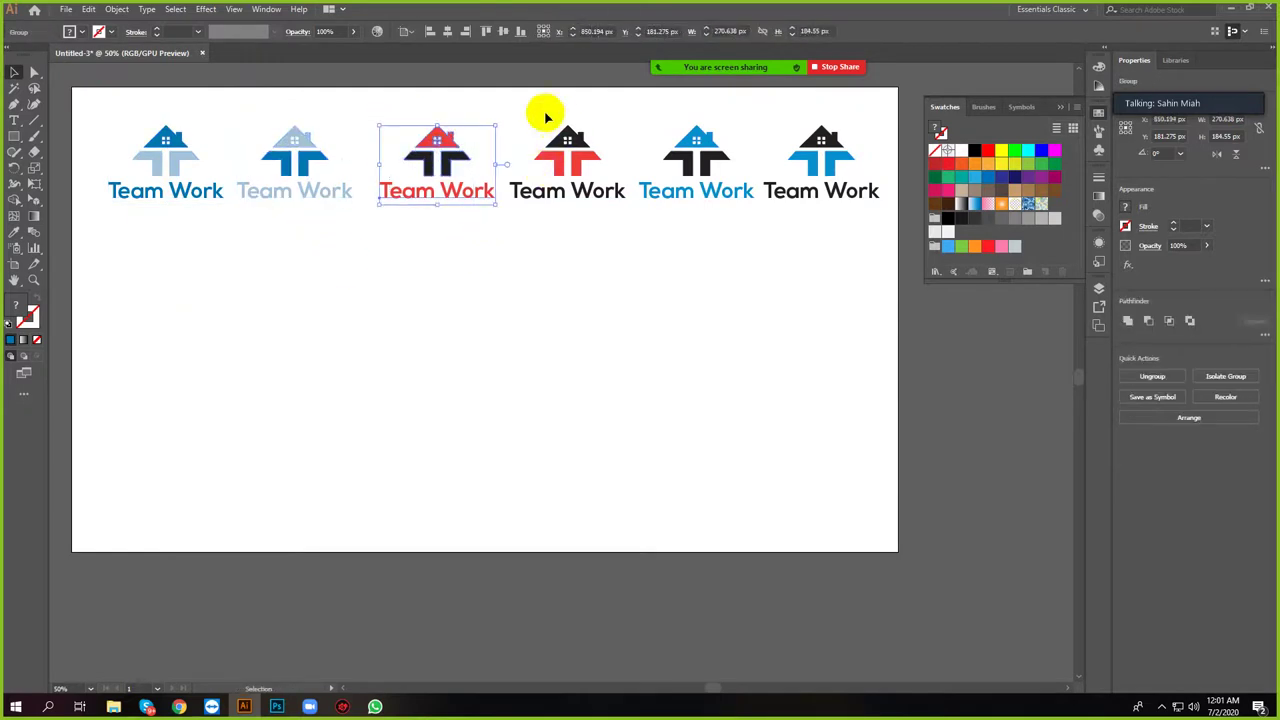
Step: Group the remaining logos individually, then select all six together
drag(531, 101, 590, 240)
key(ctrl+g)
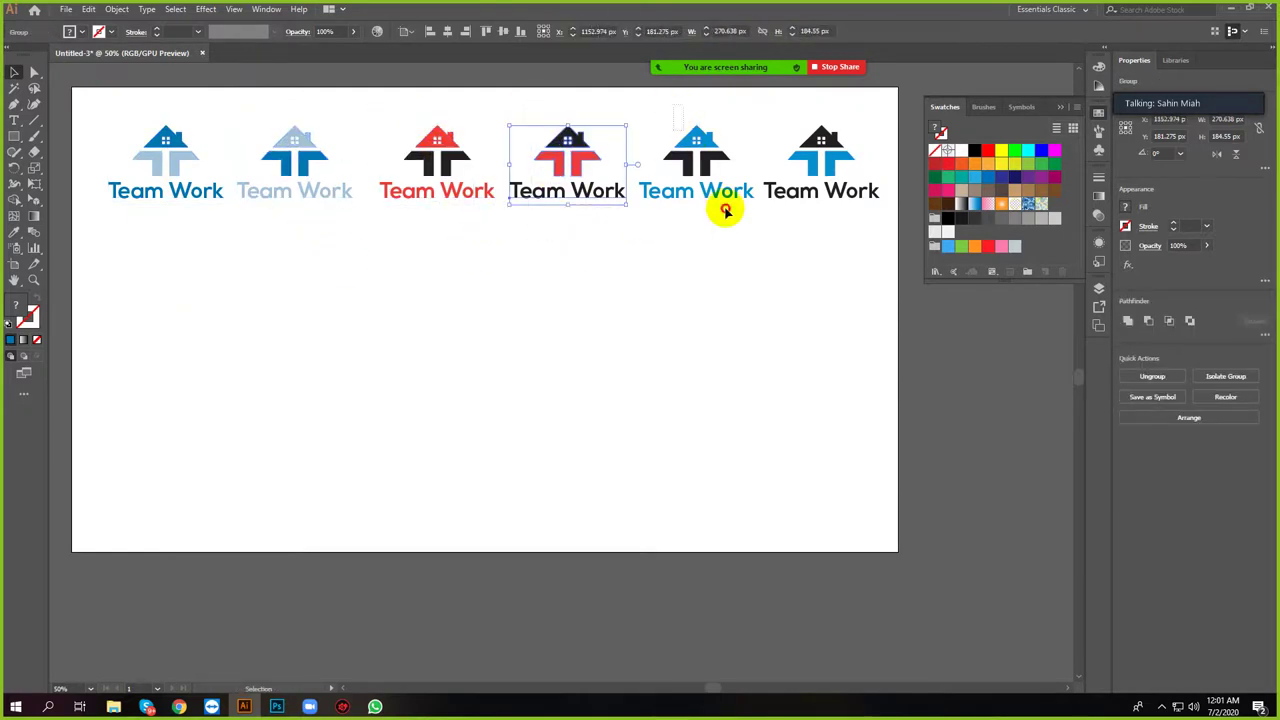
mouse_move(662, 98)
mouse_down()
mouse_move(724, 236)
mouse_move(840, 208)
mouse_up()
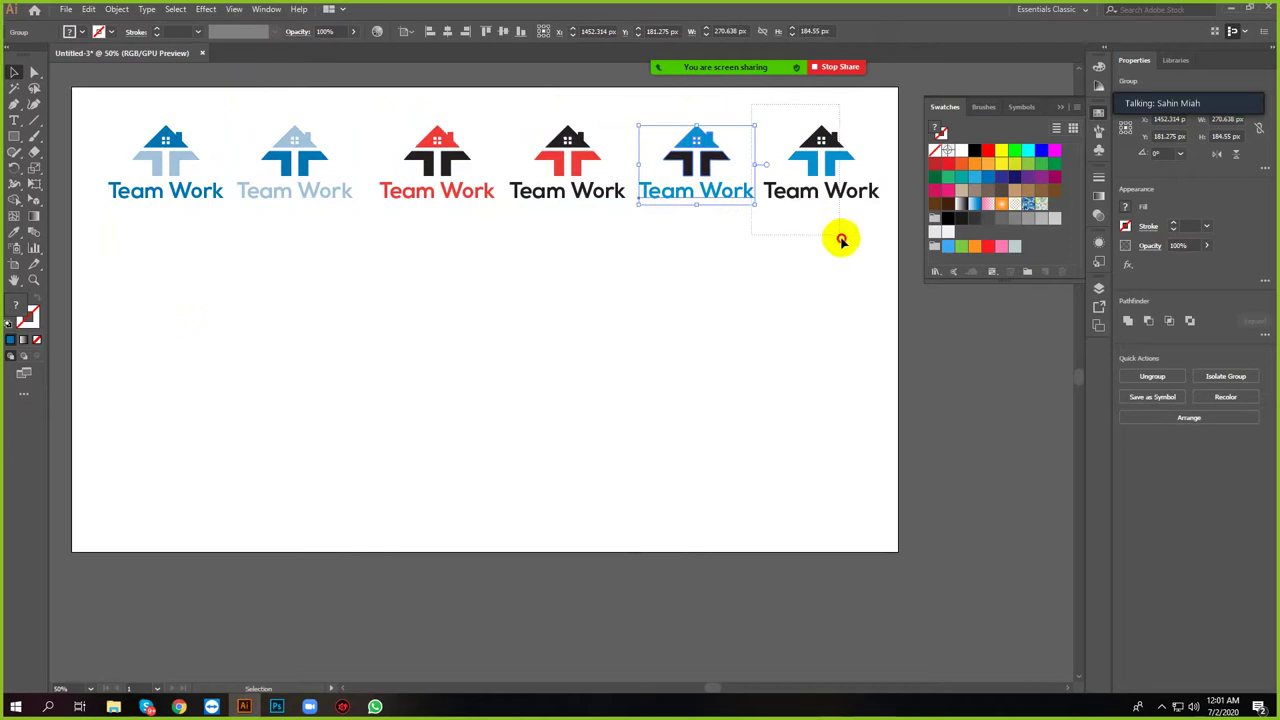
drag(786, 106, 850, 252)
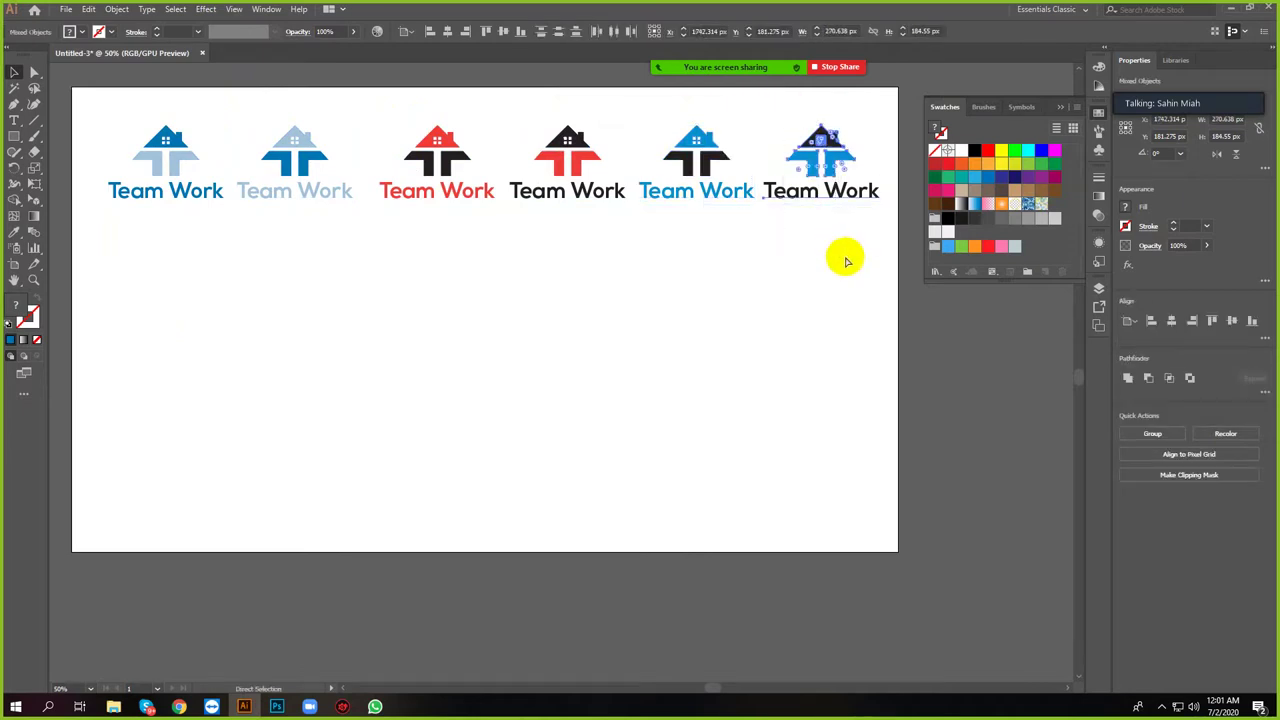
key(ctrl+g)
drag(842, 122, 115, 237)
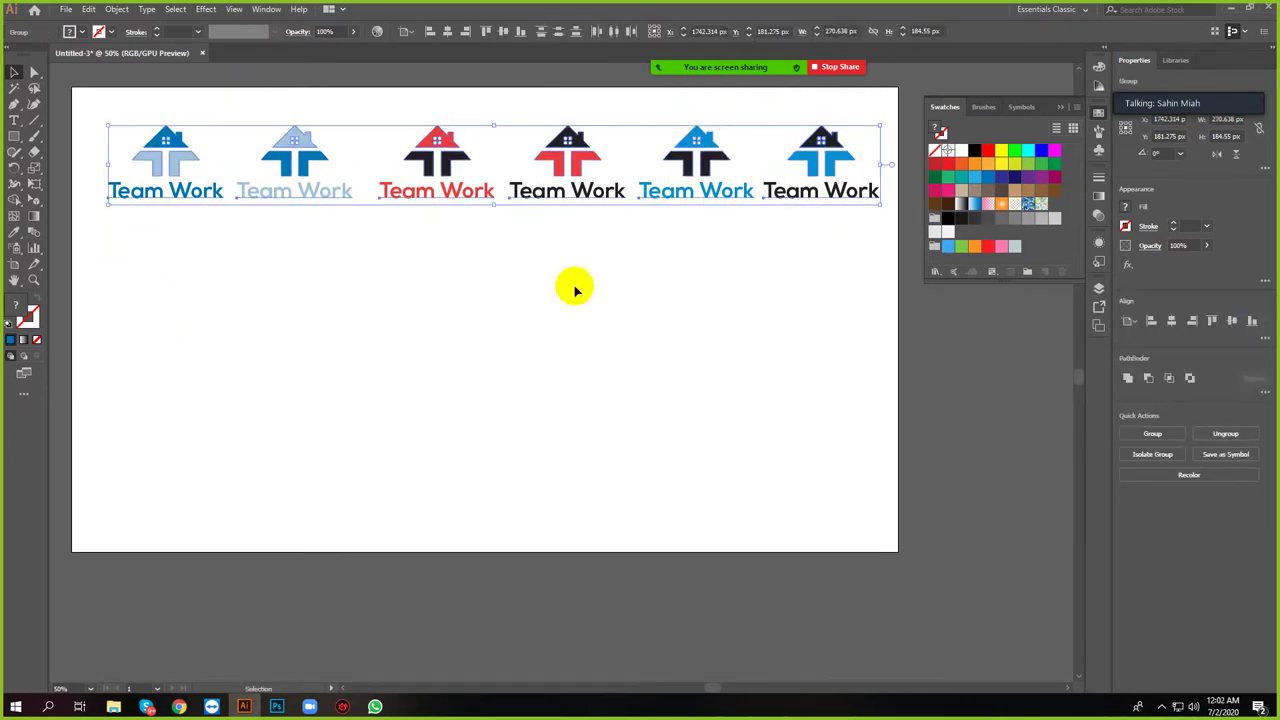
Step: Vertically centre the logo row, raise it slightly, and select the red logo for Photoshop
click(1231, 321)
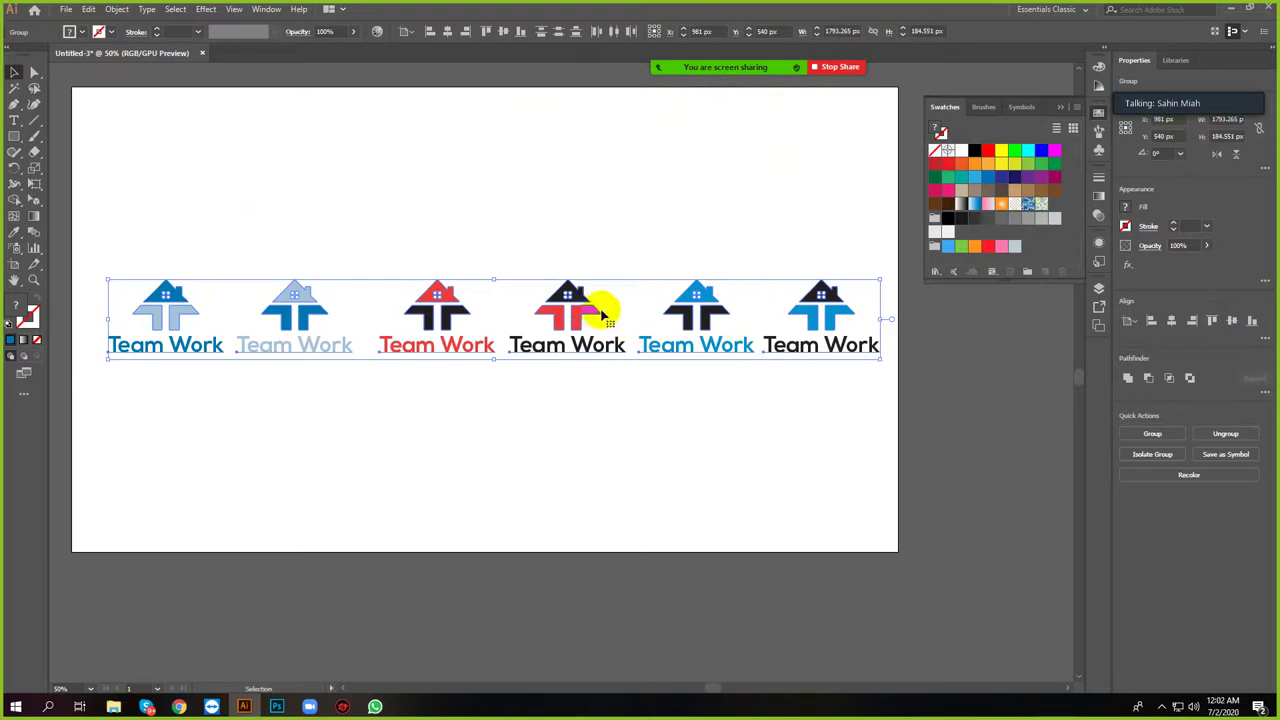
drag(609, 314, 597, 229)
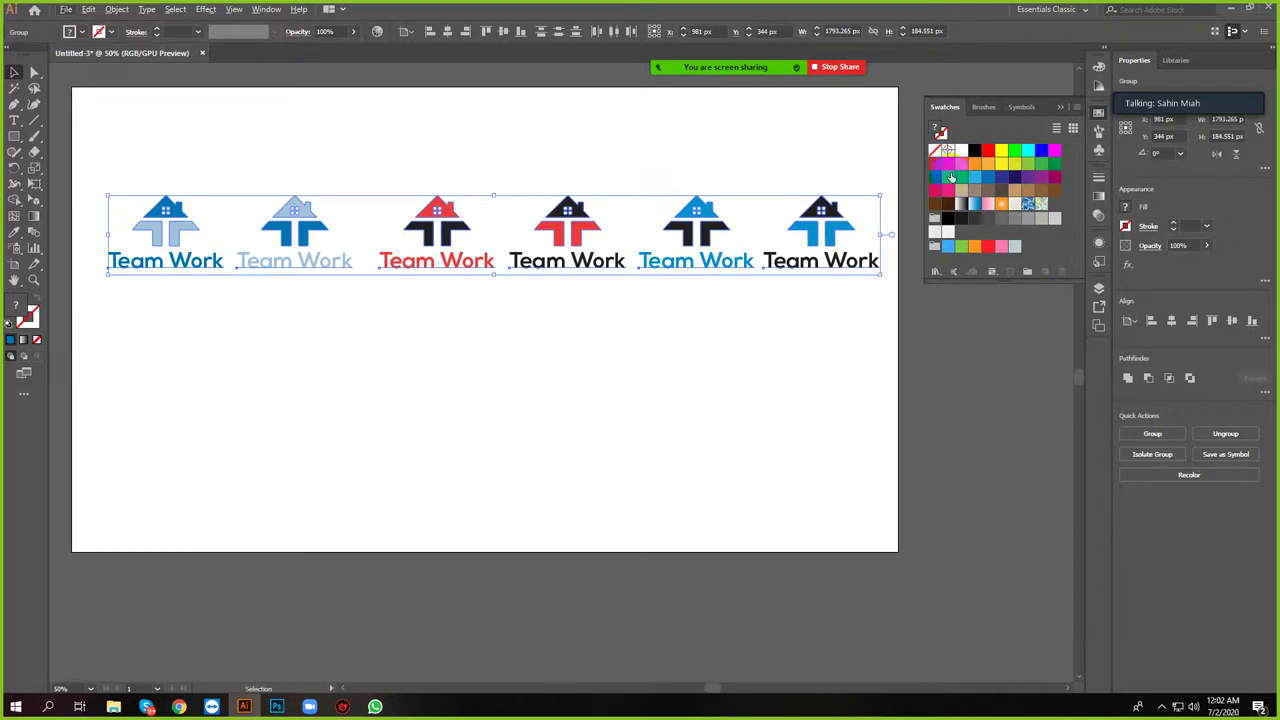
click(615, 350)
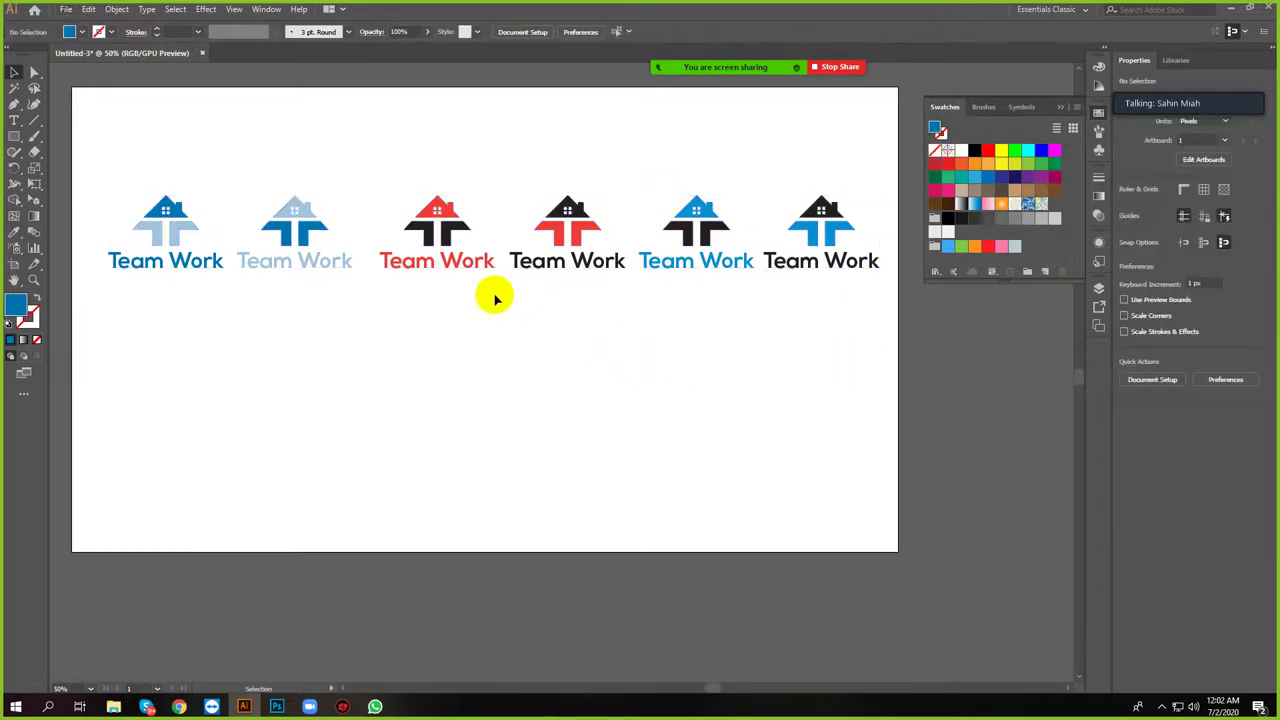
click(430, 235)
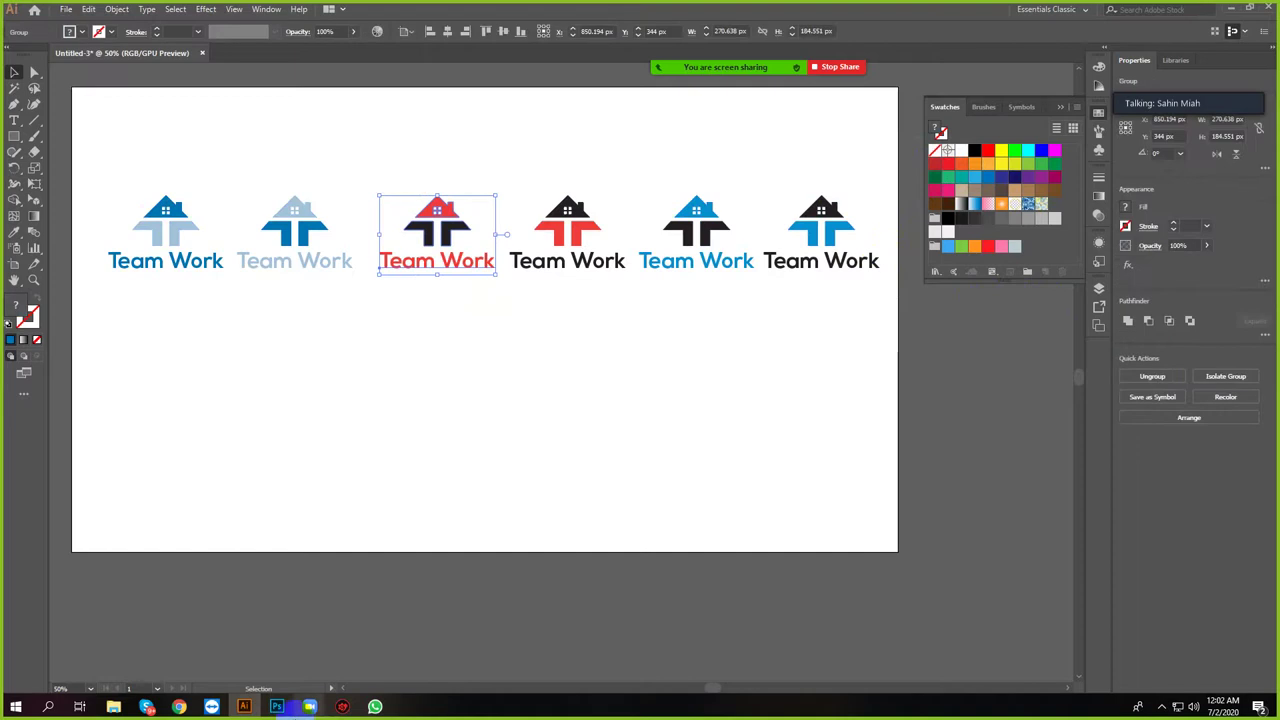
click(280, 707)
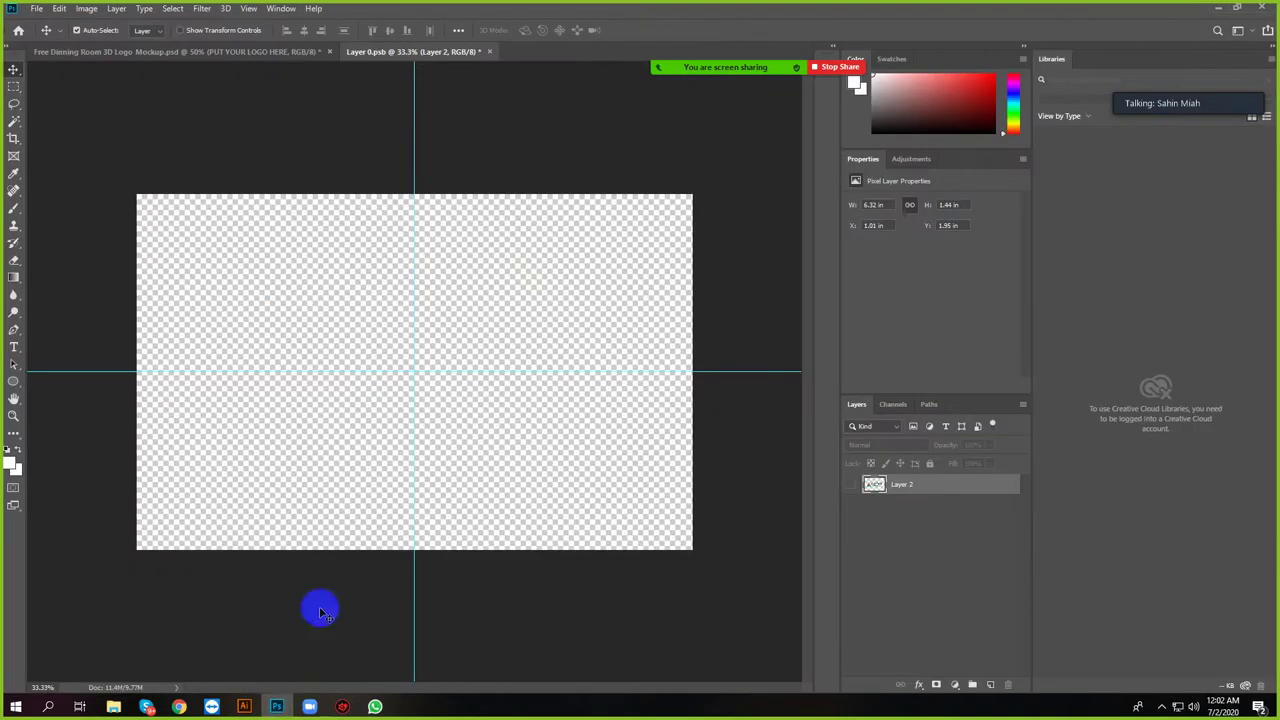
Step: Drag the red Team Work logo into the Layer 0.psb canvas, enlarge it, and view the mockup
click(245, 707)
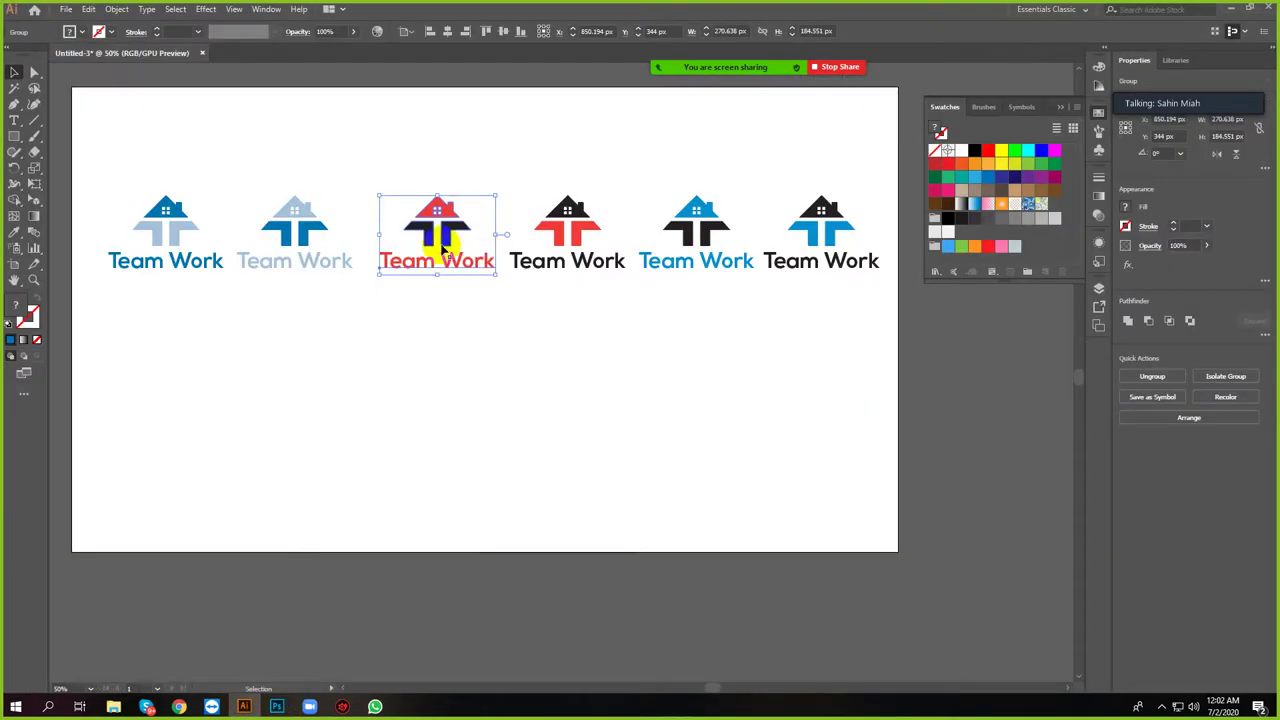
mouse_move(443, 238)
mouse_down()
mouse_move(300, 693)
mouse_move(416, 386)
mouse_up()
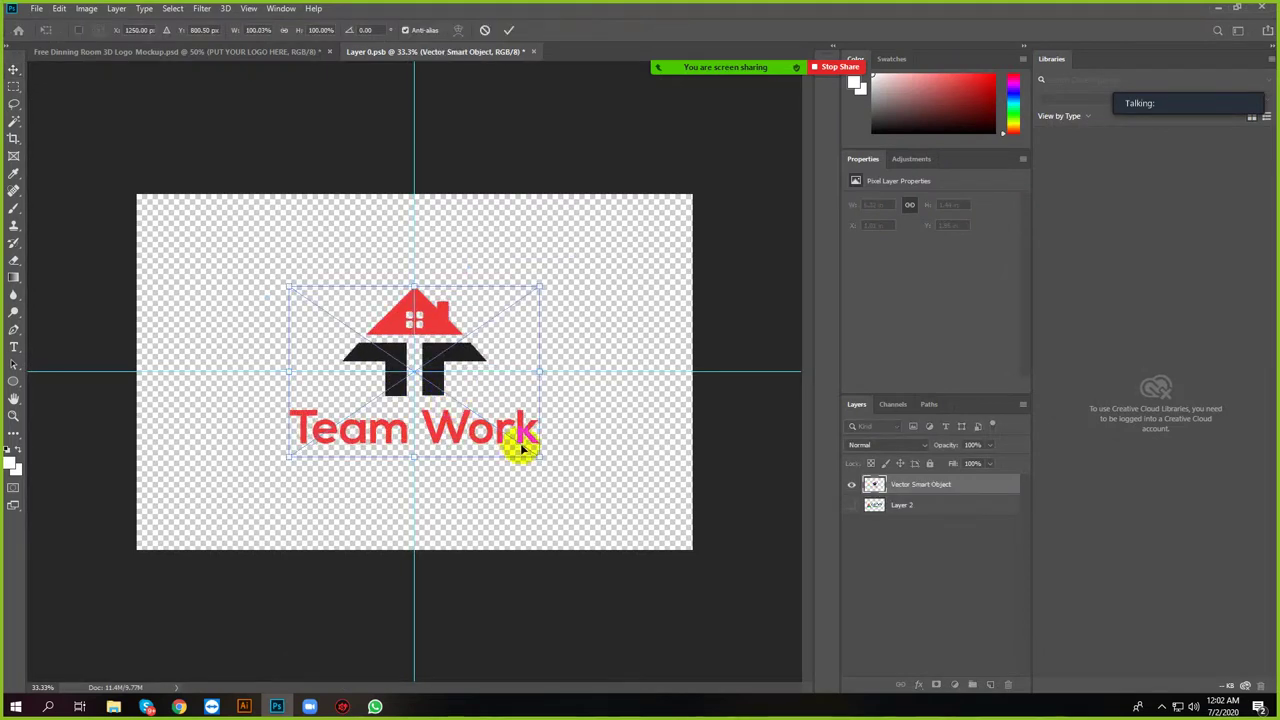
drag(543, 459, 594, 506)
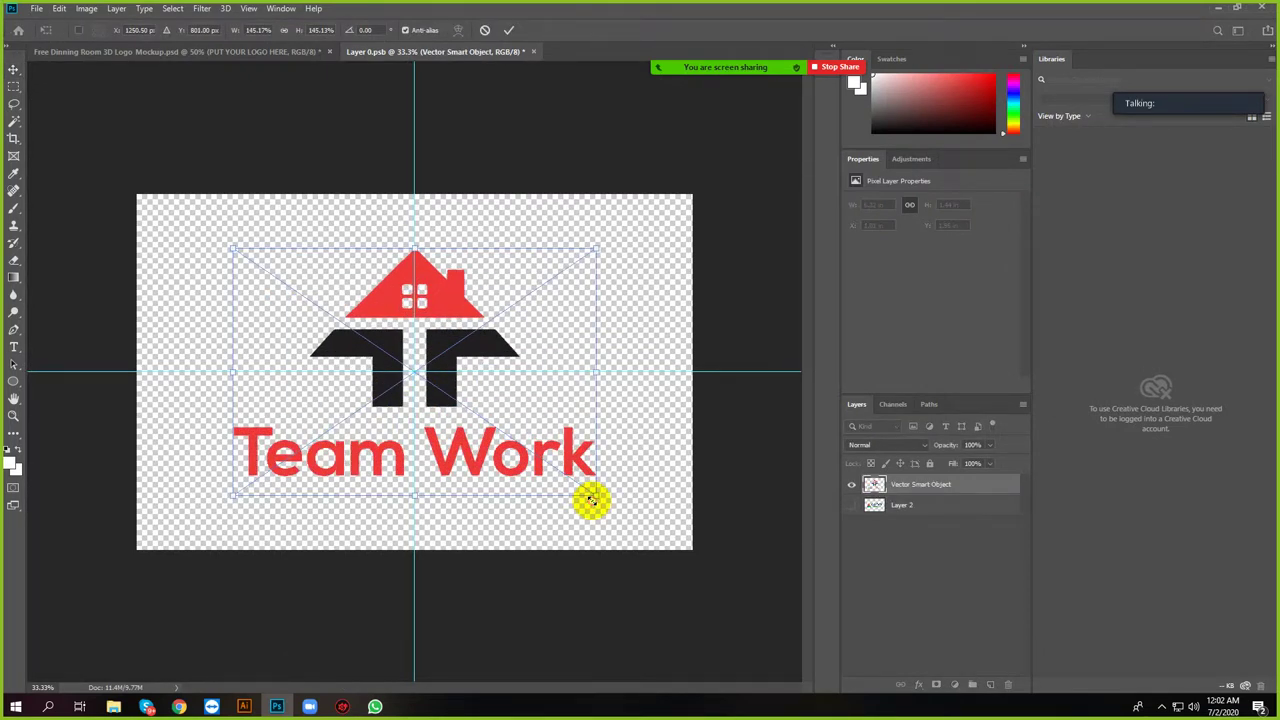
key(Return)
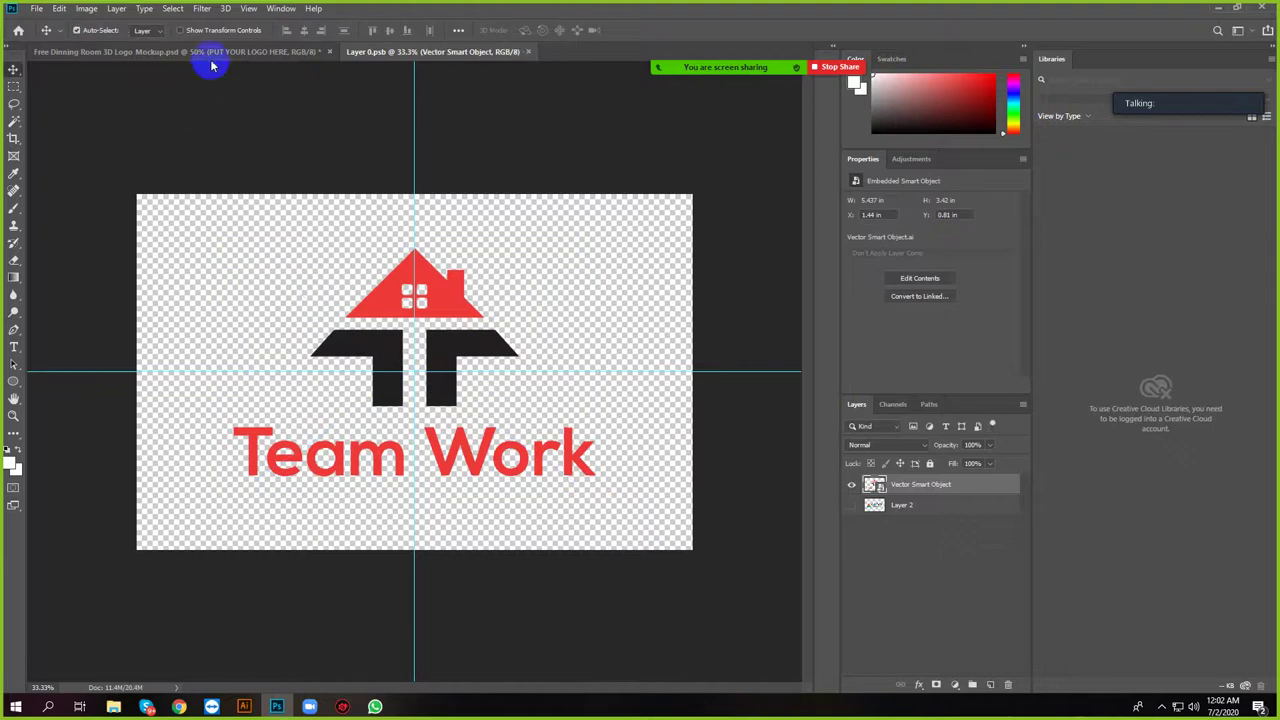
click(212, 53)
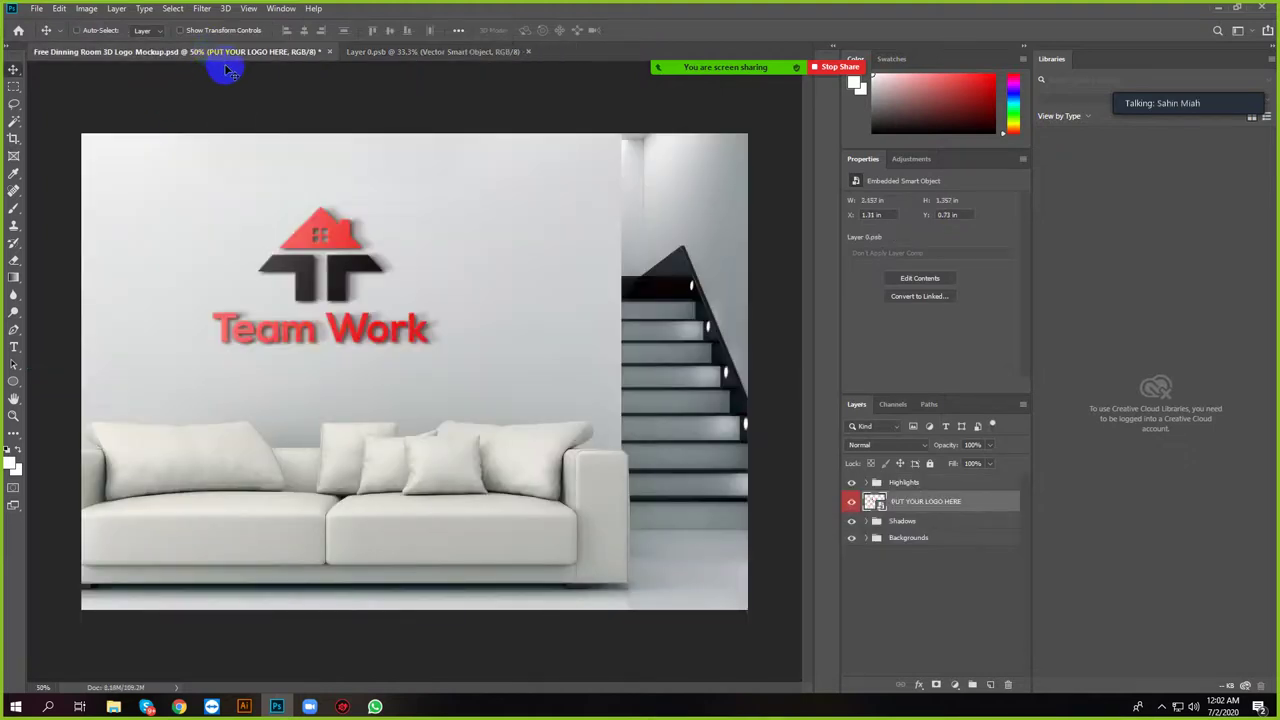
Step: Save the red-logo mockup to the Desktop as a quality-12 JPEG
key(ctrl+shift+s)
click(48, 98)
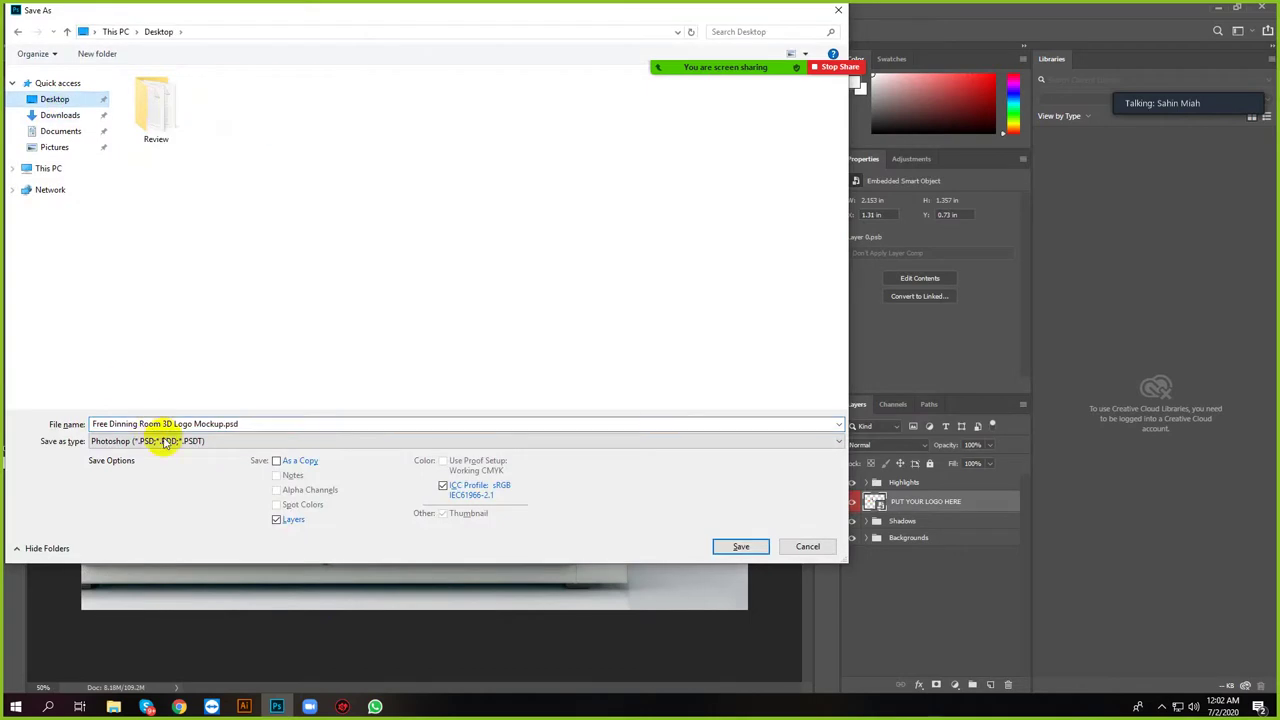
click(166, 441)
click(133, 544)
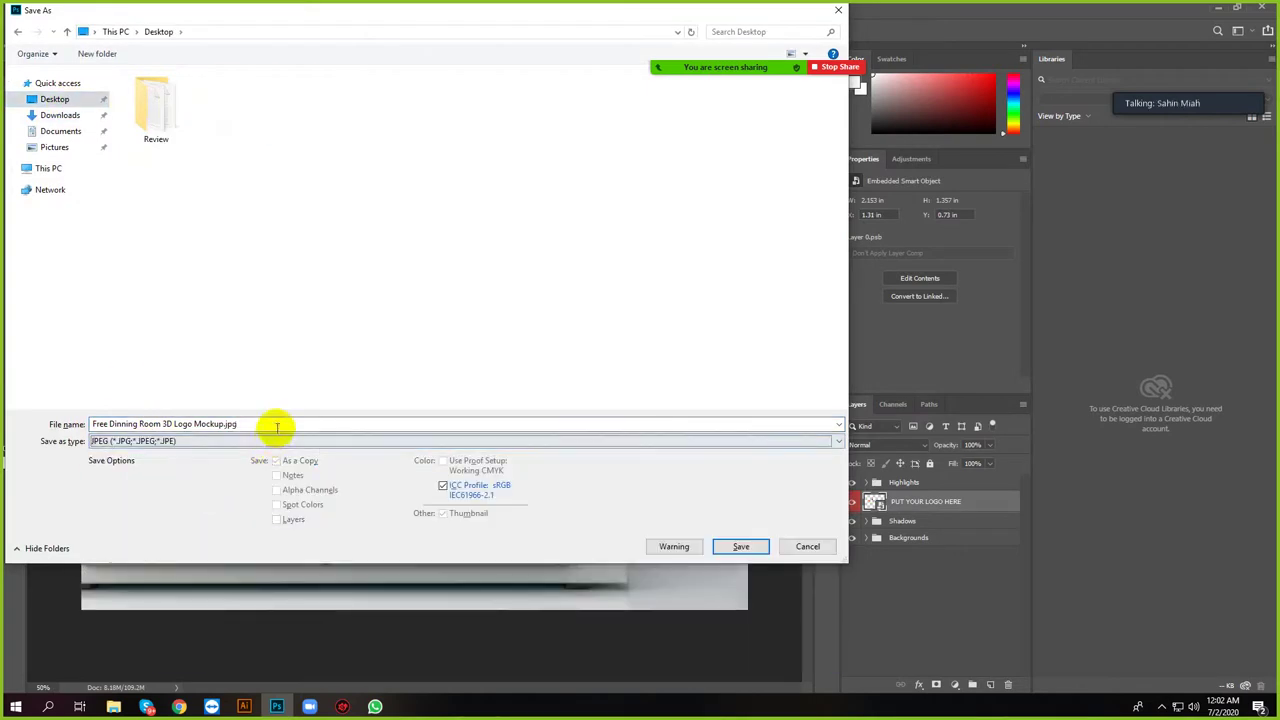
text(color)
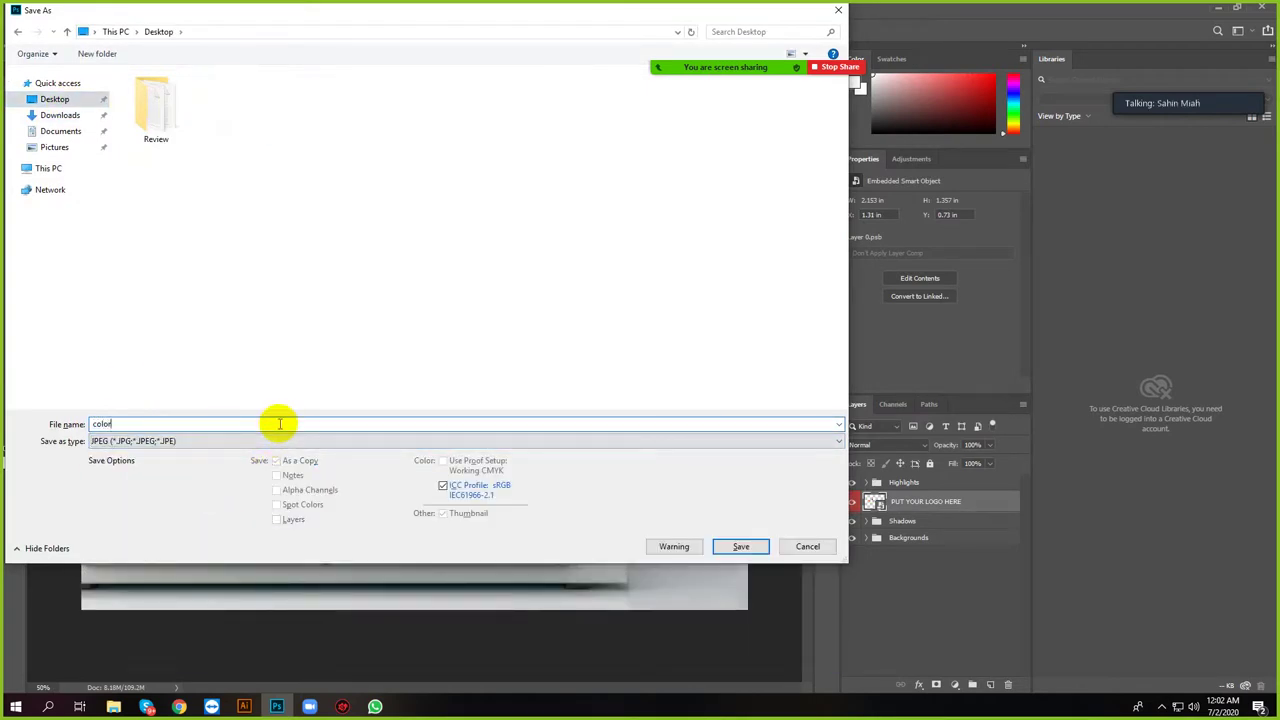
key(Return)
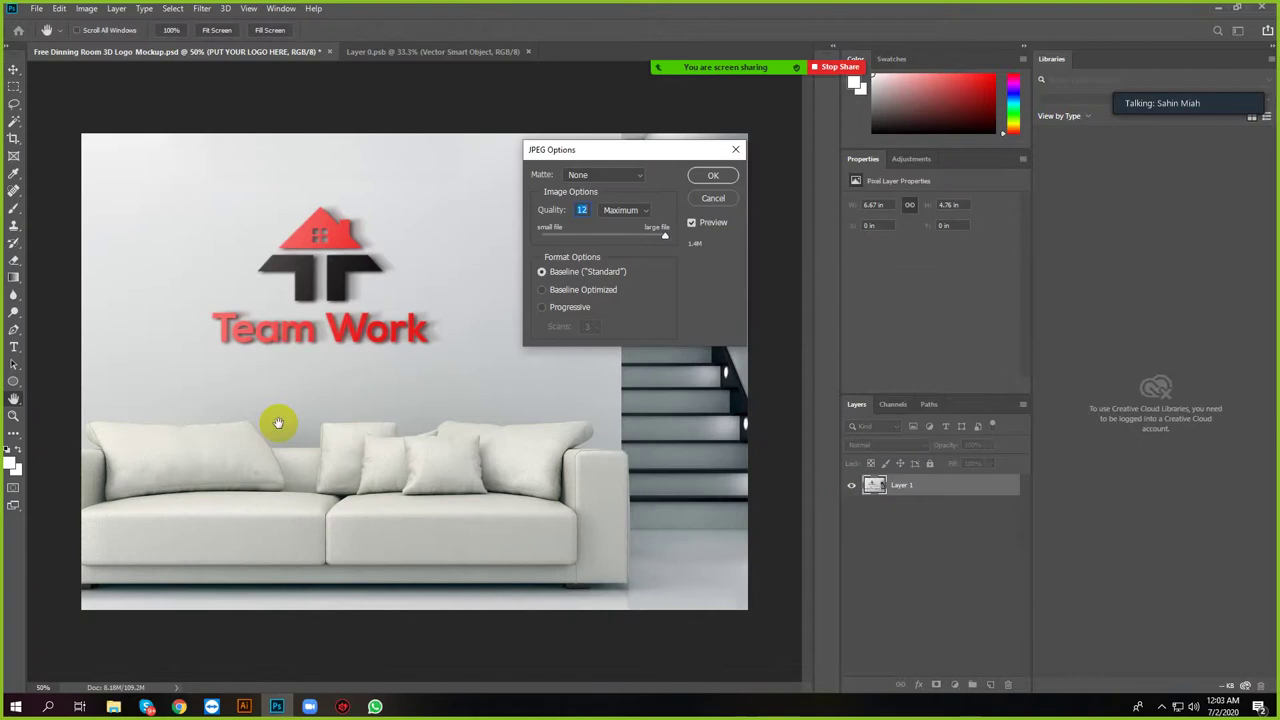
key(Return)
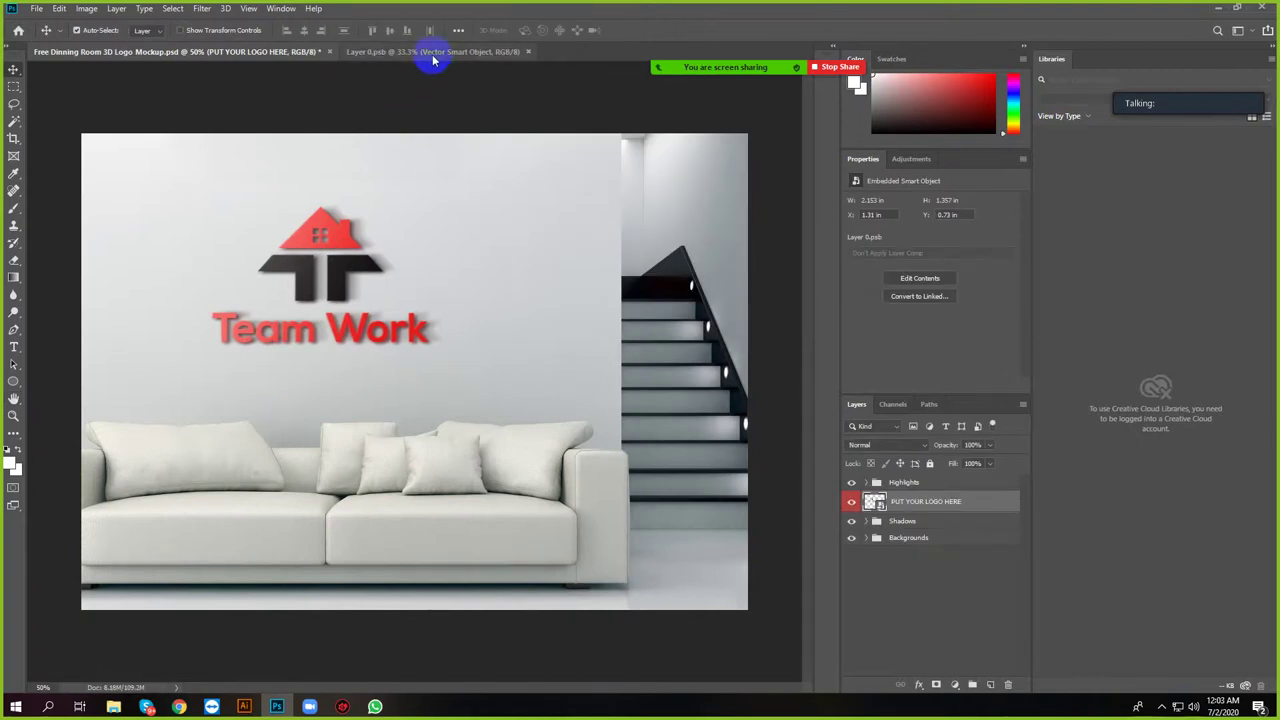
Step: Delete the red logo from the Layer 0.psb smart object and return to Illustrator
click(432, 60)
key(ctrl+shift+alt+n)
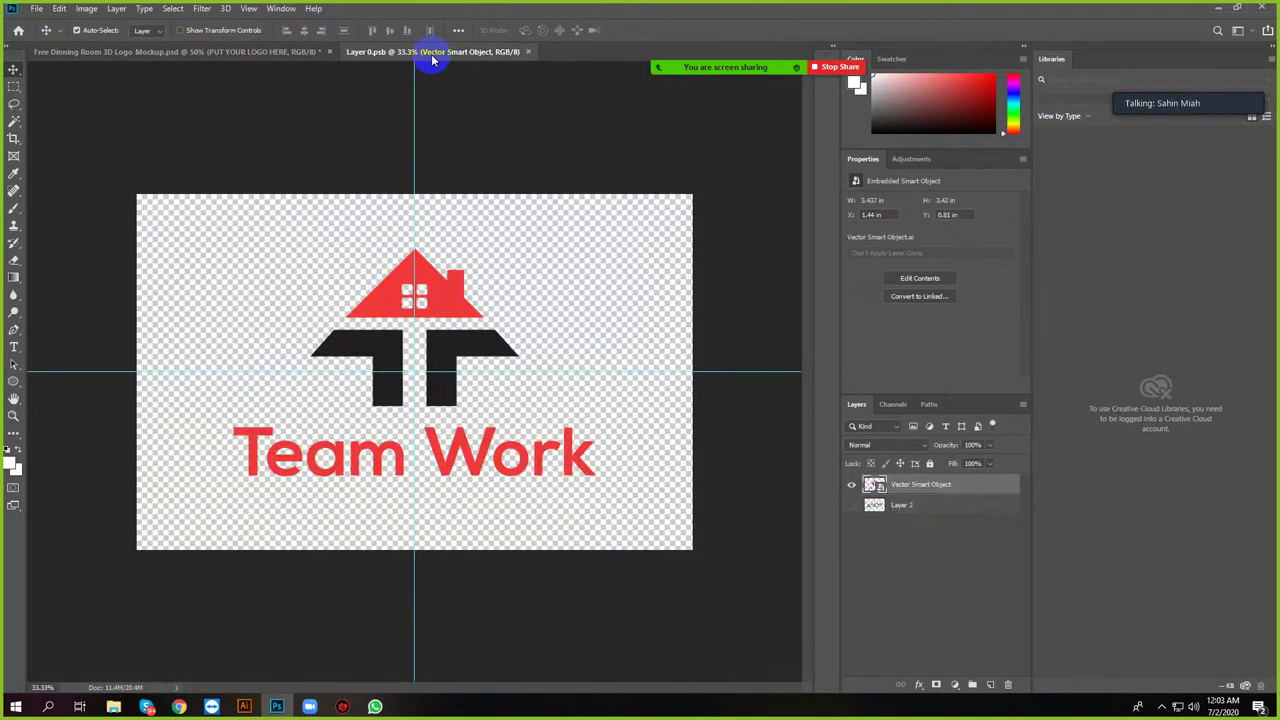
key(Delete)
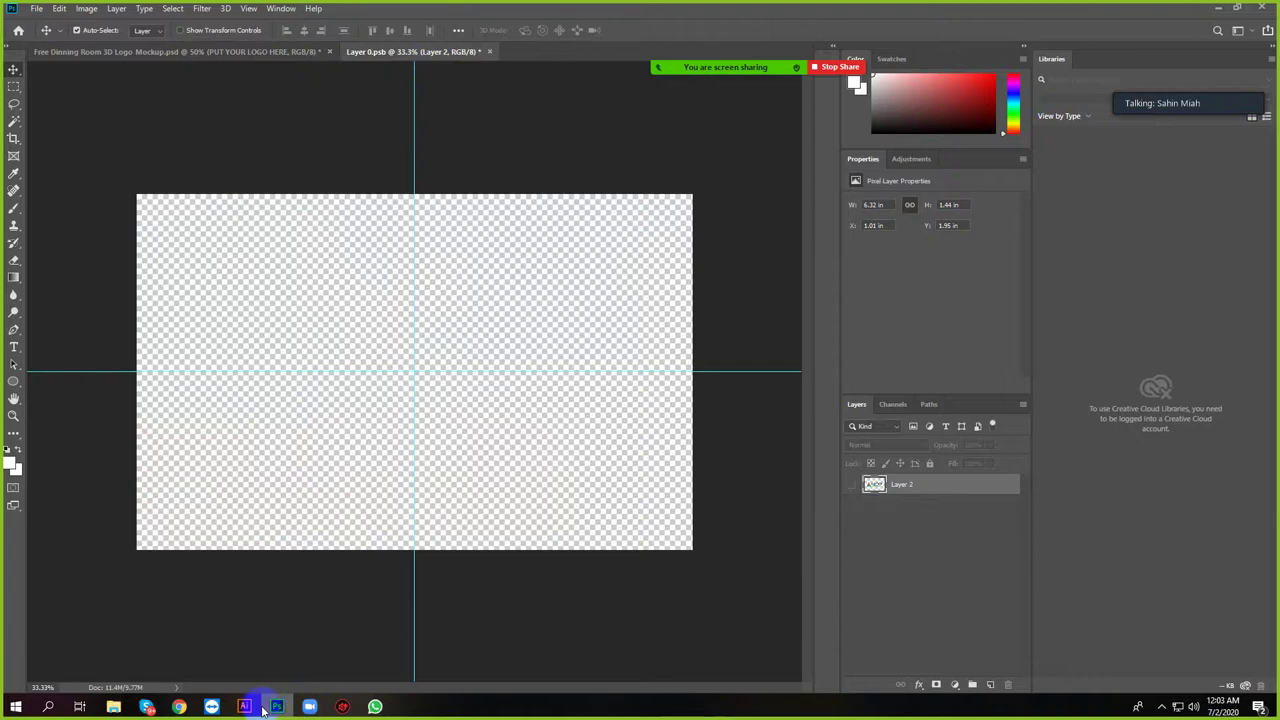
click(244, 706)
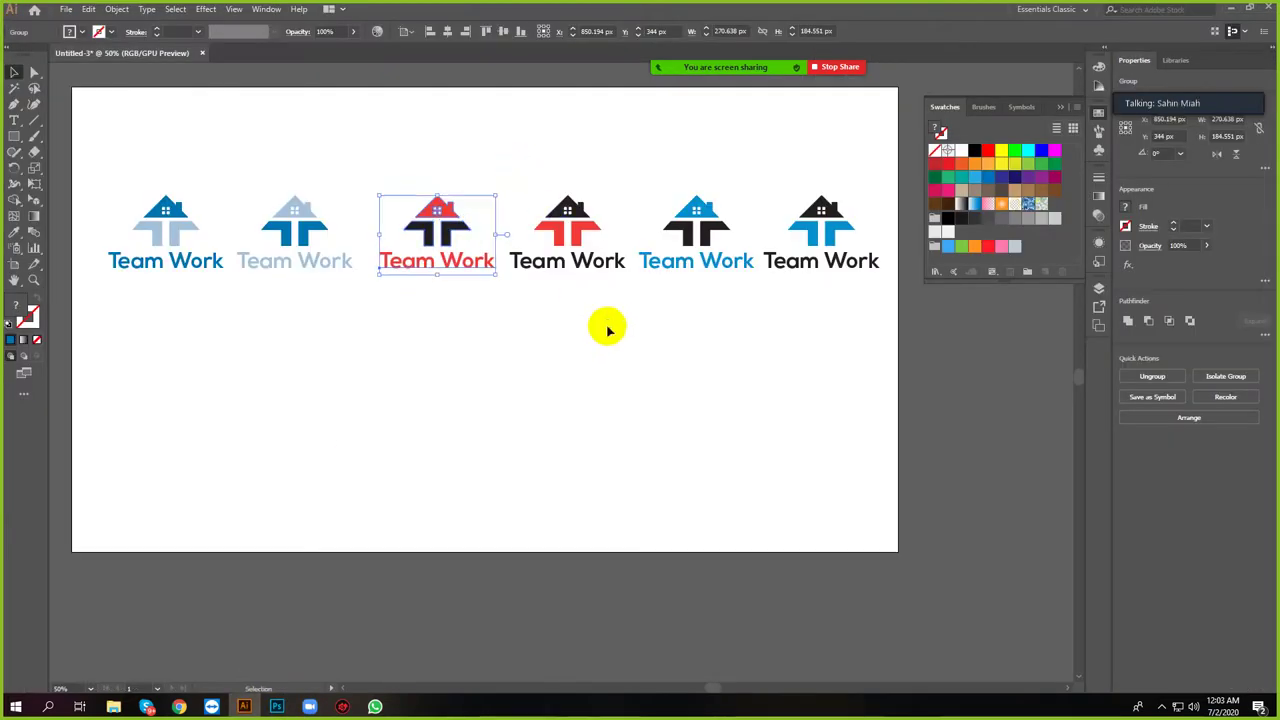
Step: Select the sixth black-and-blue Team Work logo and drag it off the artboard toward Photoshop
mouse_move(622, 300)
mouse_down()
mouse_move(538, 195)
mouse_move(523, 249)
mouse_up()
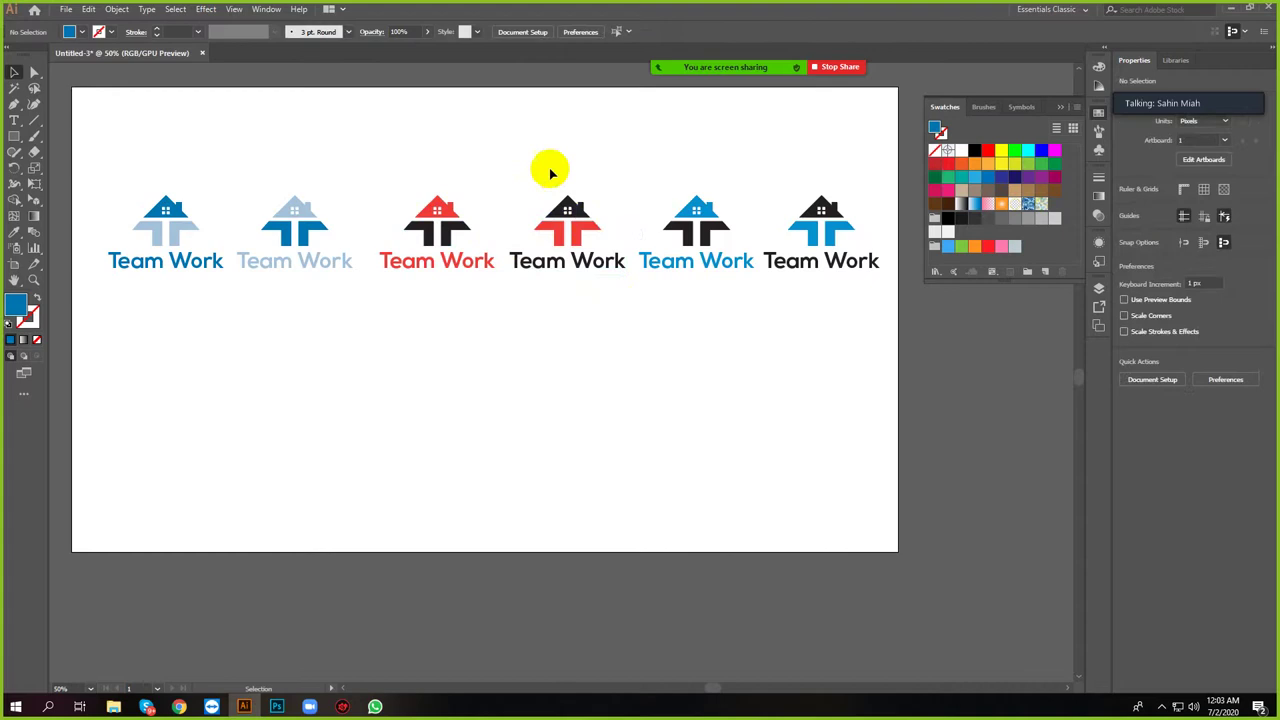
drag(578, 232, 578, 232)
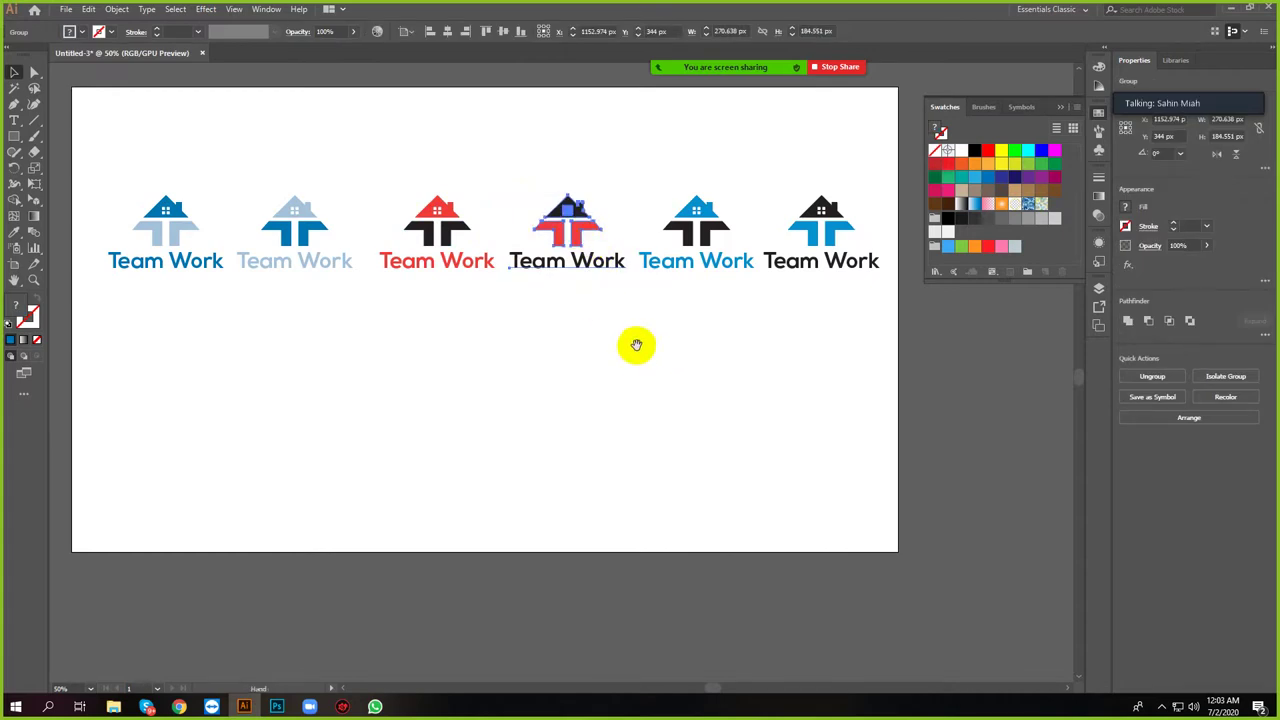
click(427, 383)
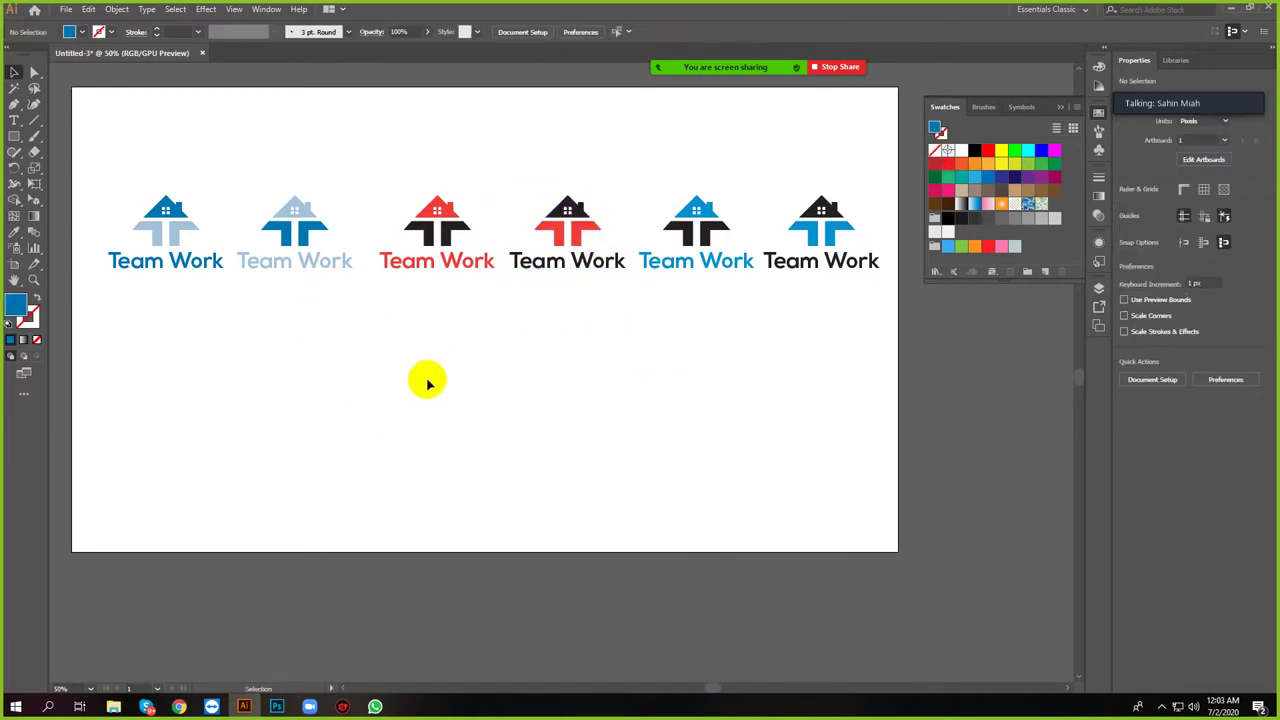
drag(794, 167, 852, 325)
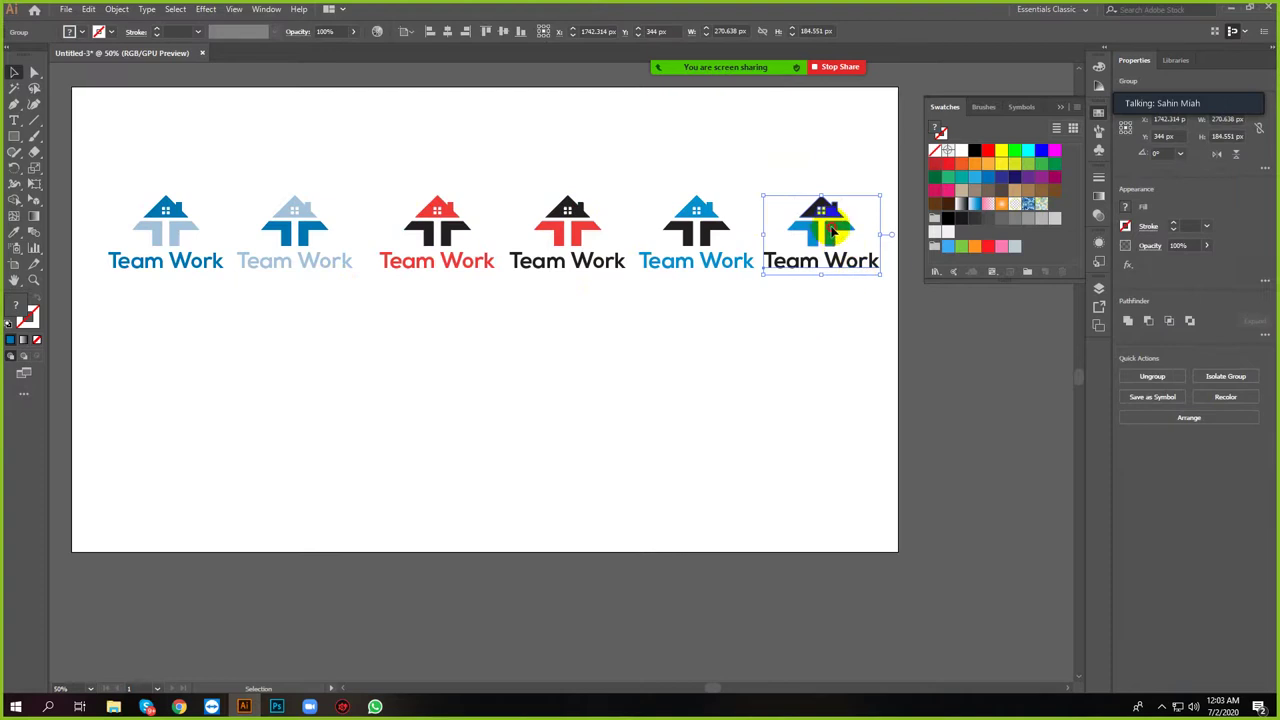
drag(830, 230, 341, 660)
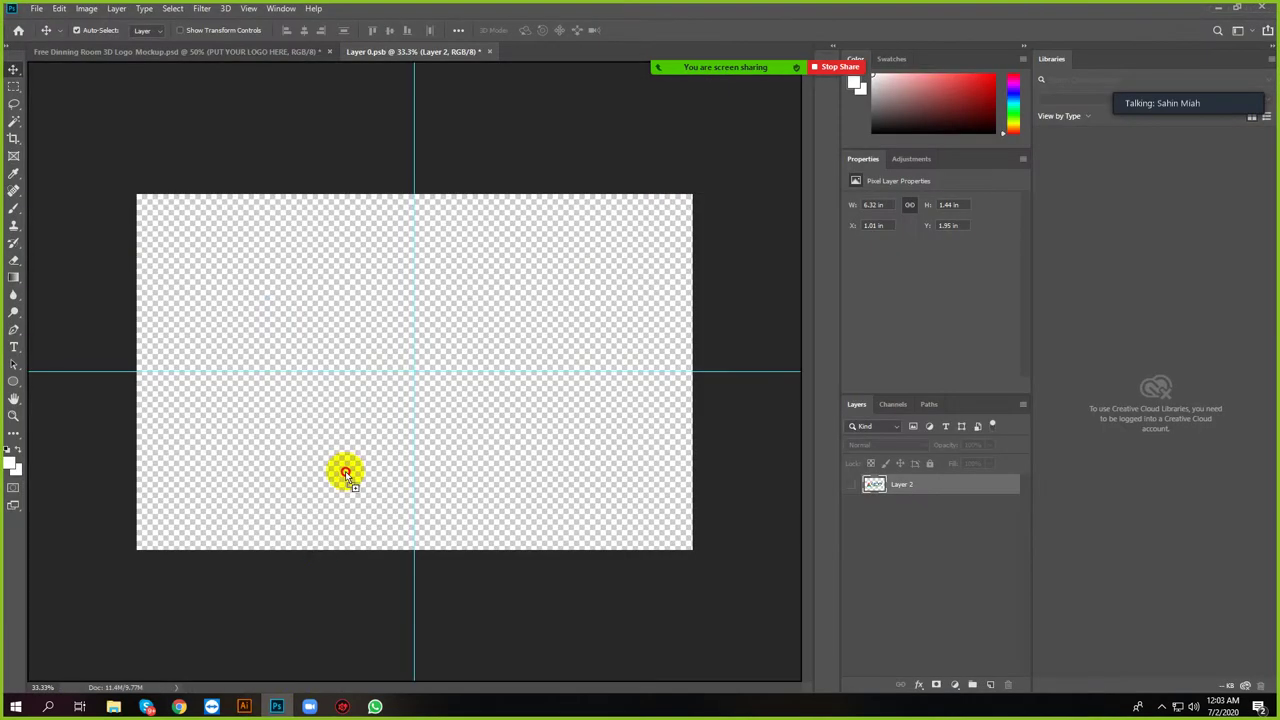
Step: Drop the black-and-blue logo into Layer 0.psb, enlarge and position it, save, and view the mockup
mouse_move(341, 660)
mouse_down()
mouse_move(415, 365)
mouse_move(426, 377)
mouse_up()
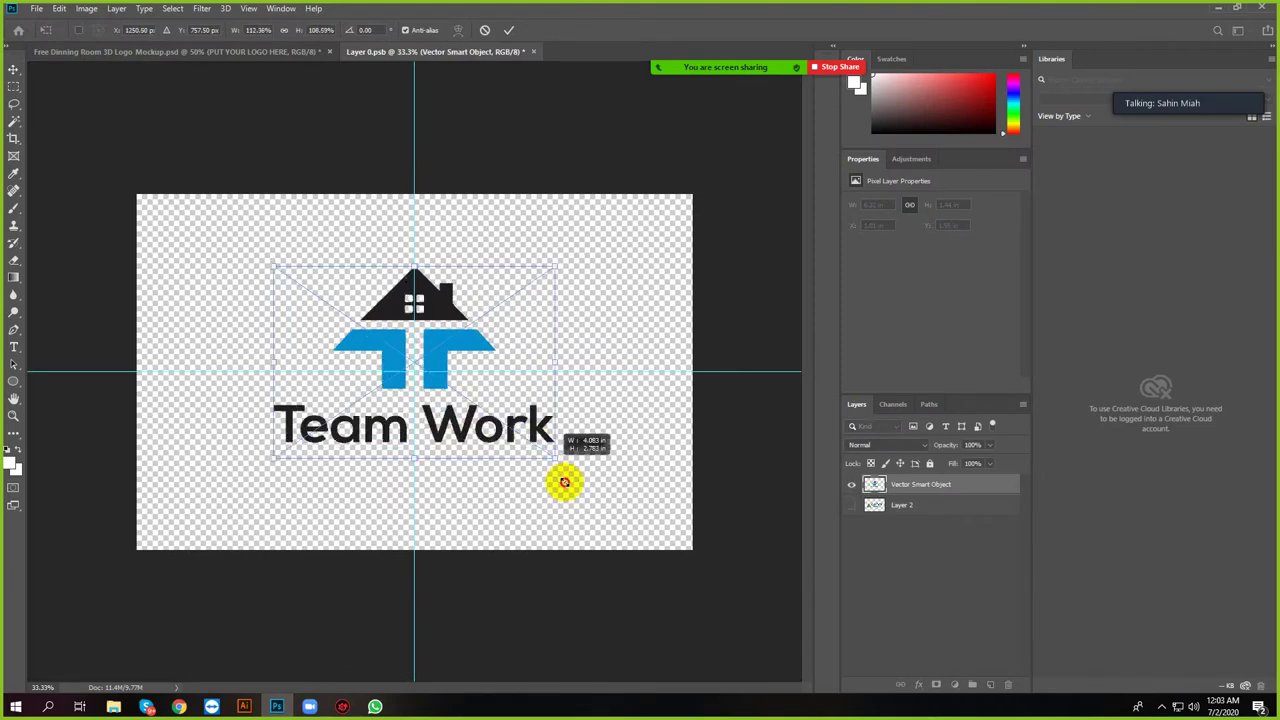
drag(564, 483, 585, 500)
drag(428, 349, 434, 356)
drag(580, 485, 585, 492)
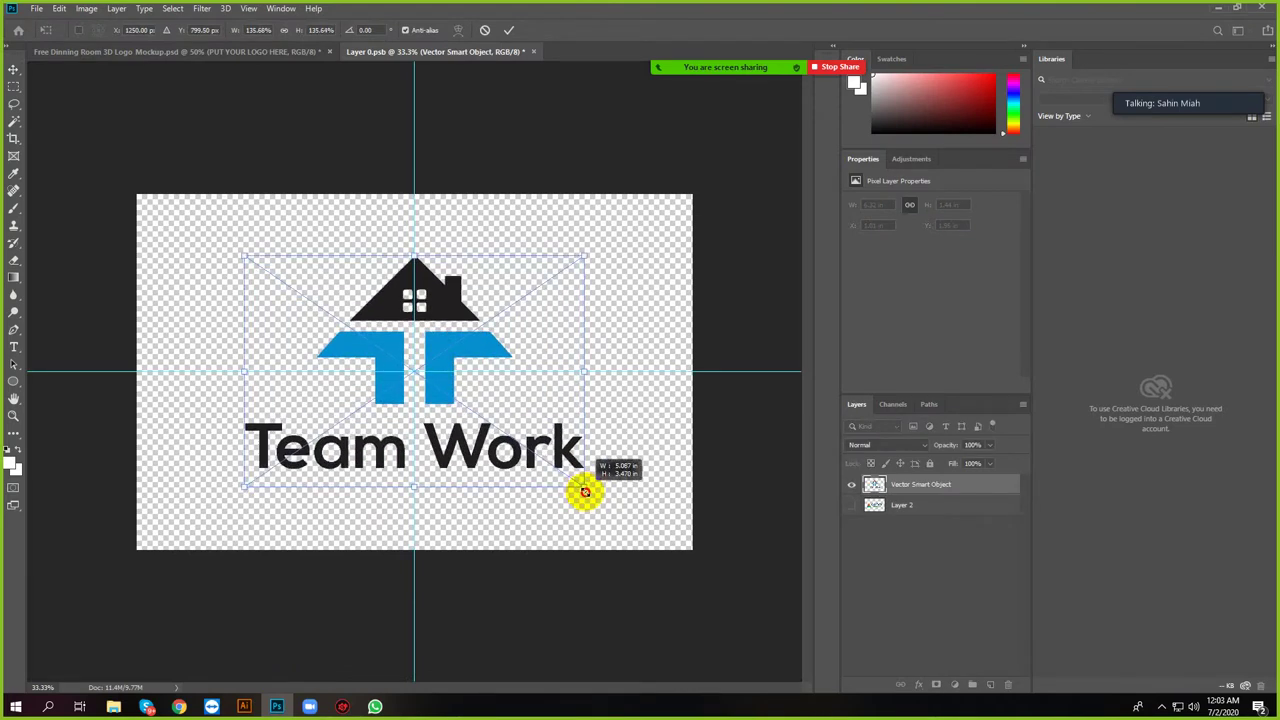
key(Return)
key(ctrl+s)
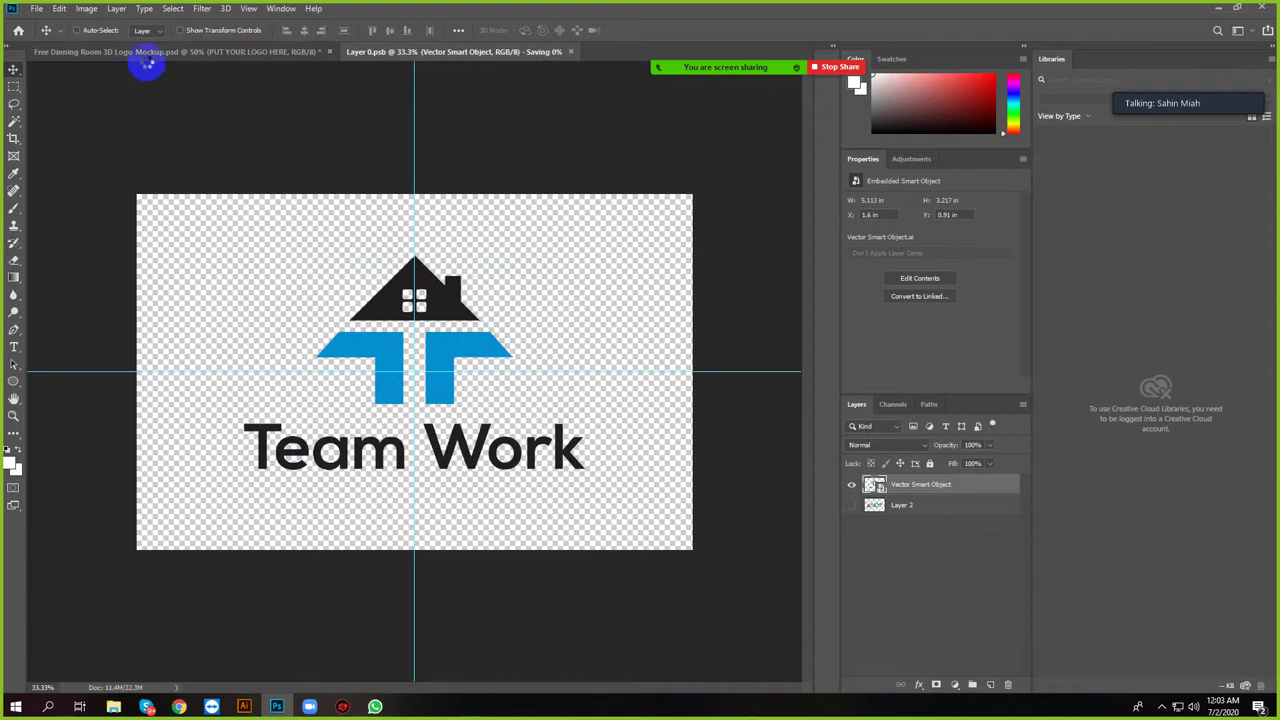
click(152, 52)
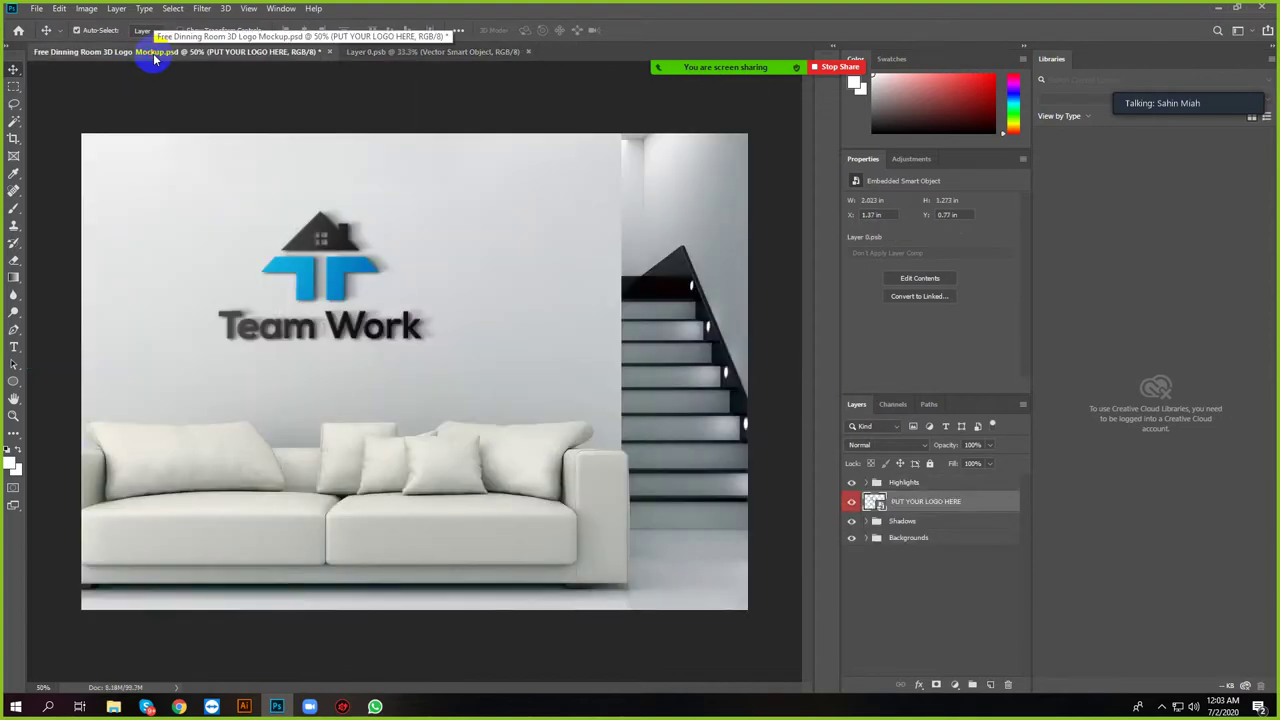
Step: Save the black-and-blue logo mockup as a JPEG on the Desktop, then return to Layer 0.psb
key(ctrl+shift+s)
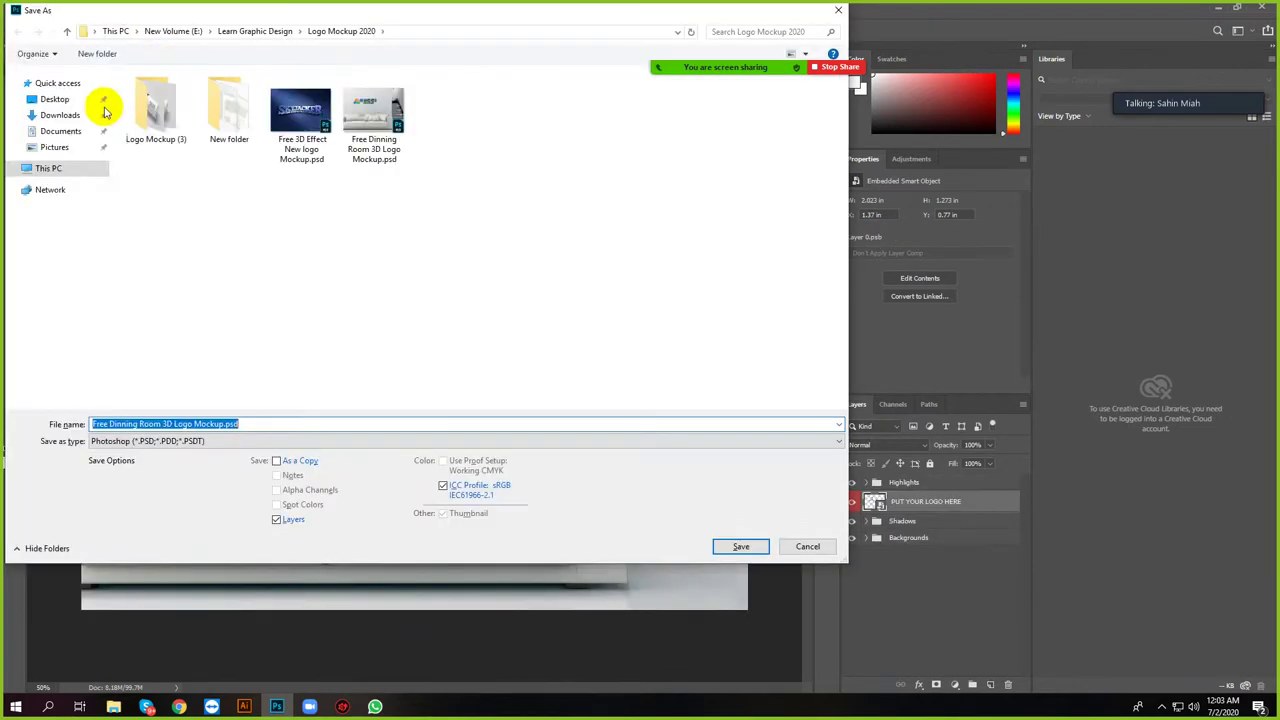
click(54, 99)
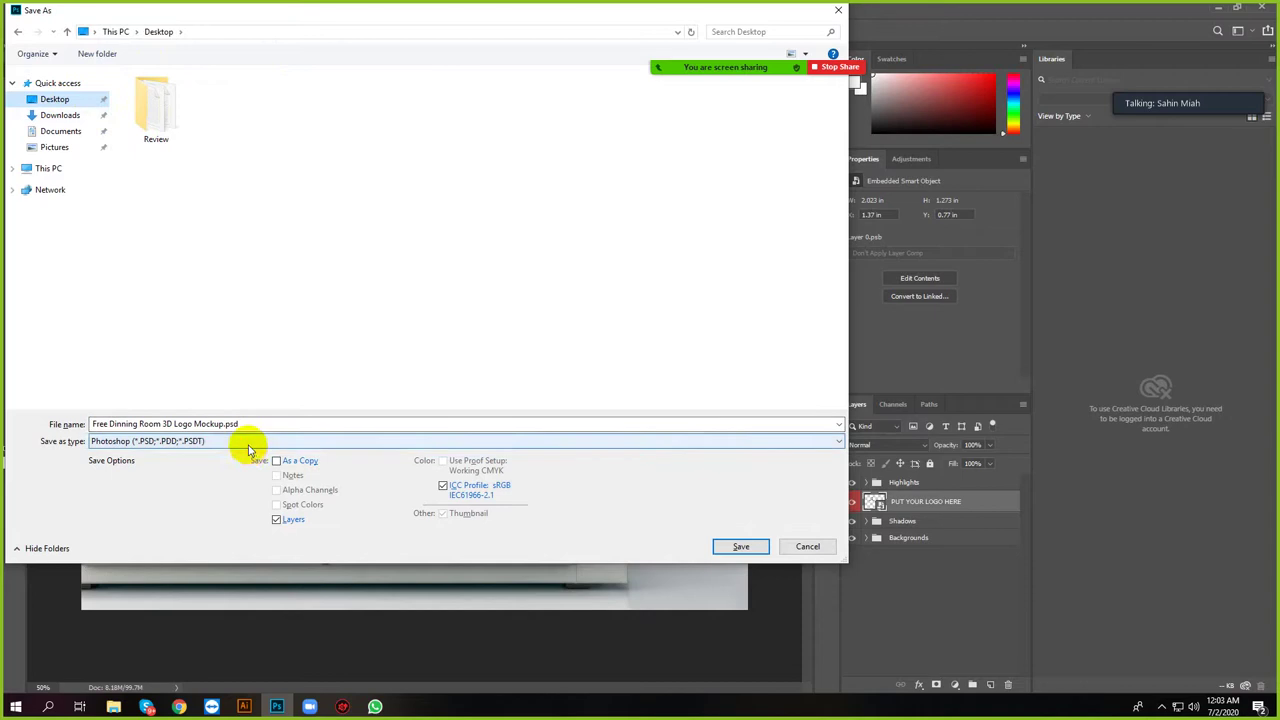
click(250, 441)
click(228, 545)
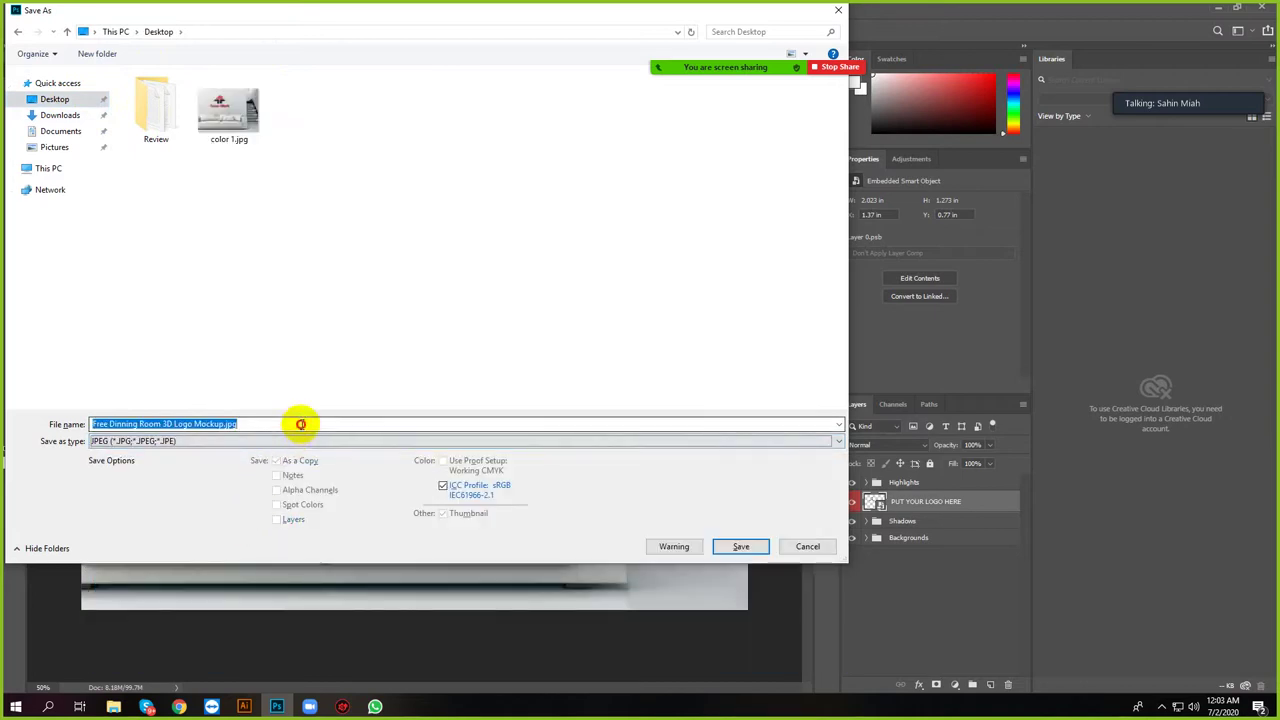
text(color)
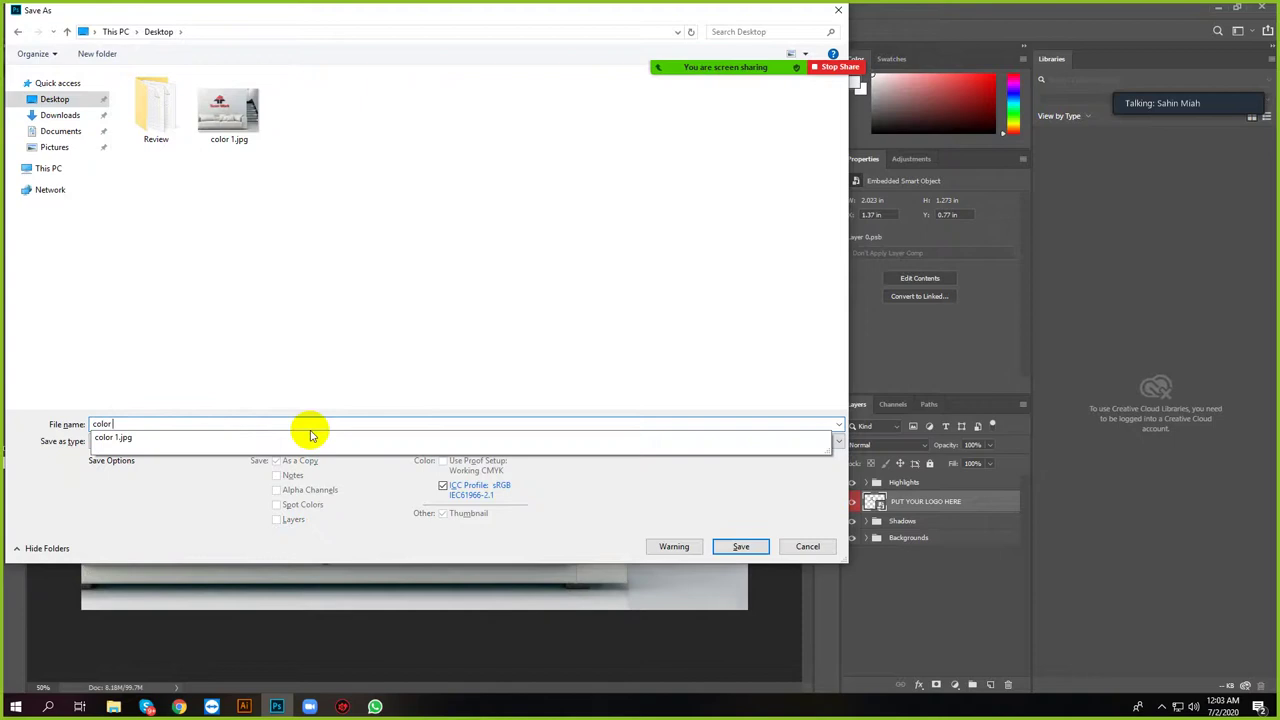
text(2)
key(Return)
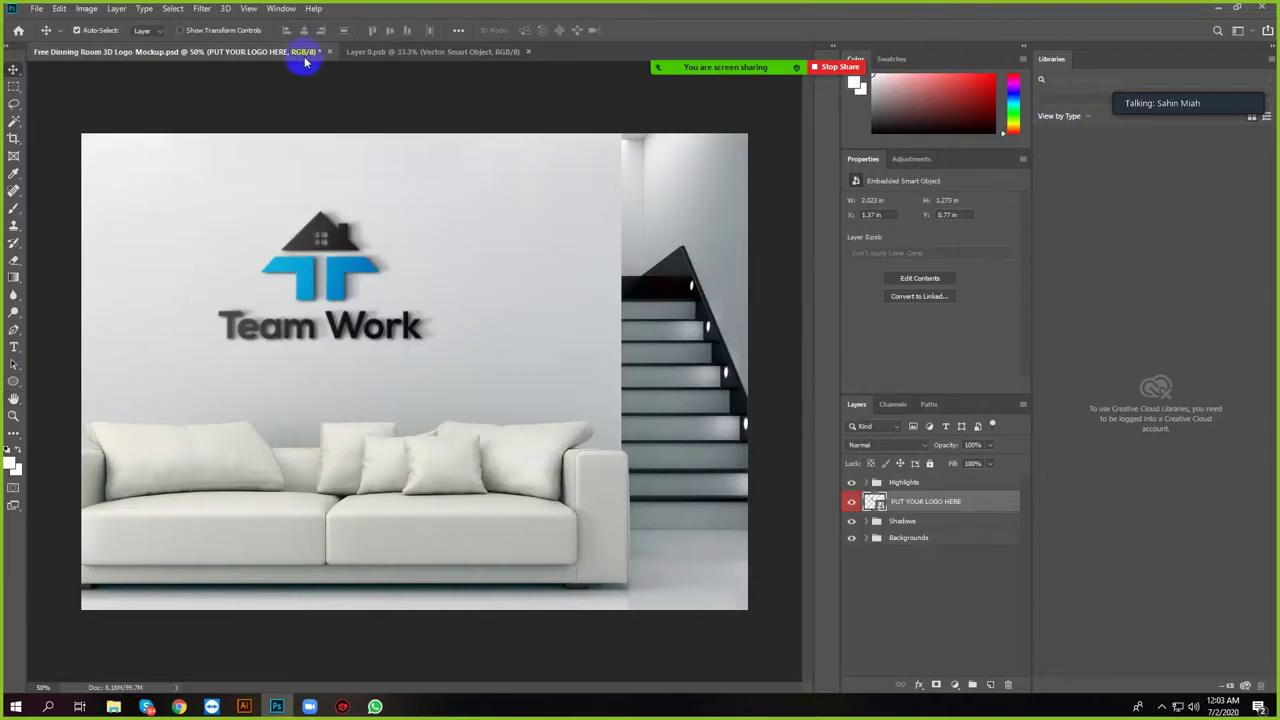
click(390, 52)
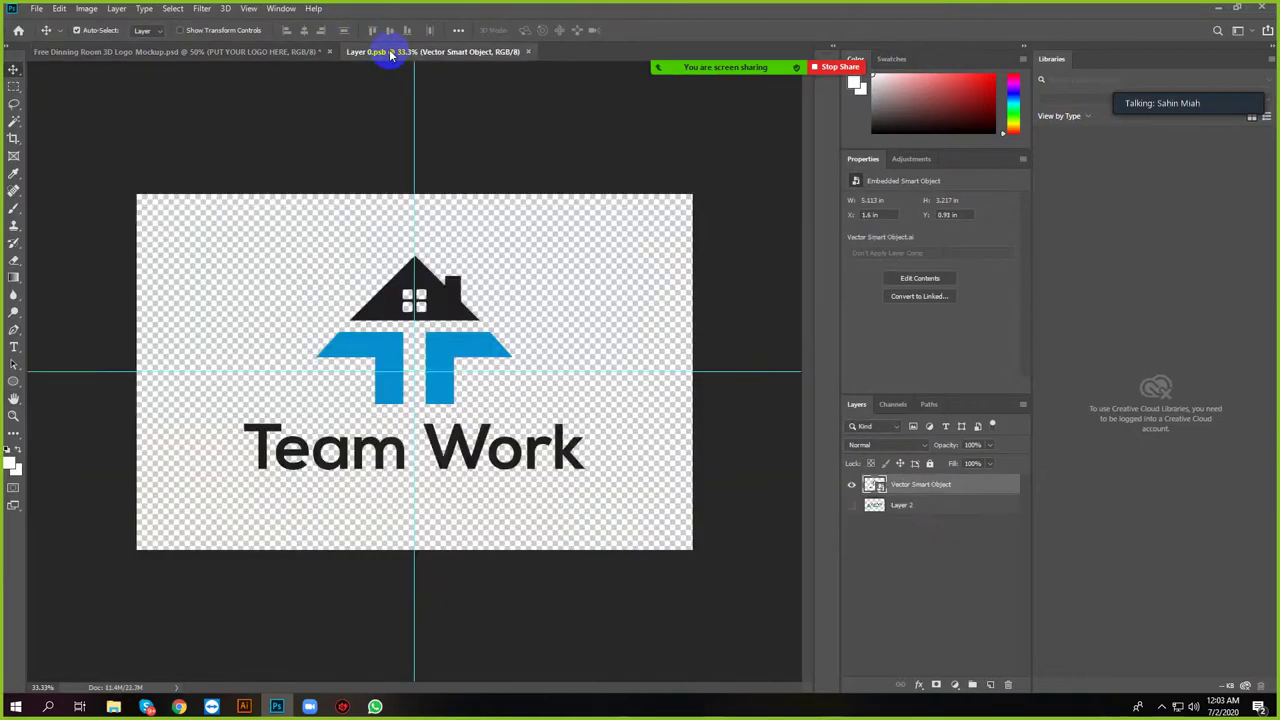
Step: Delete the black-and-blue logo and drag the light-blue second logo out of Illustrator
key(Delete)
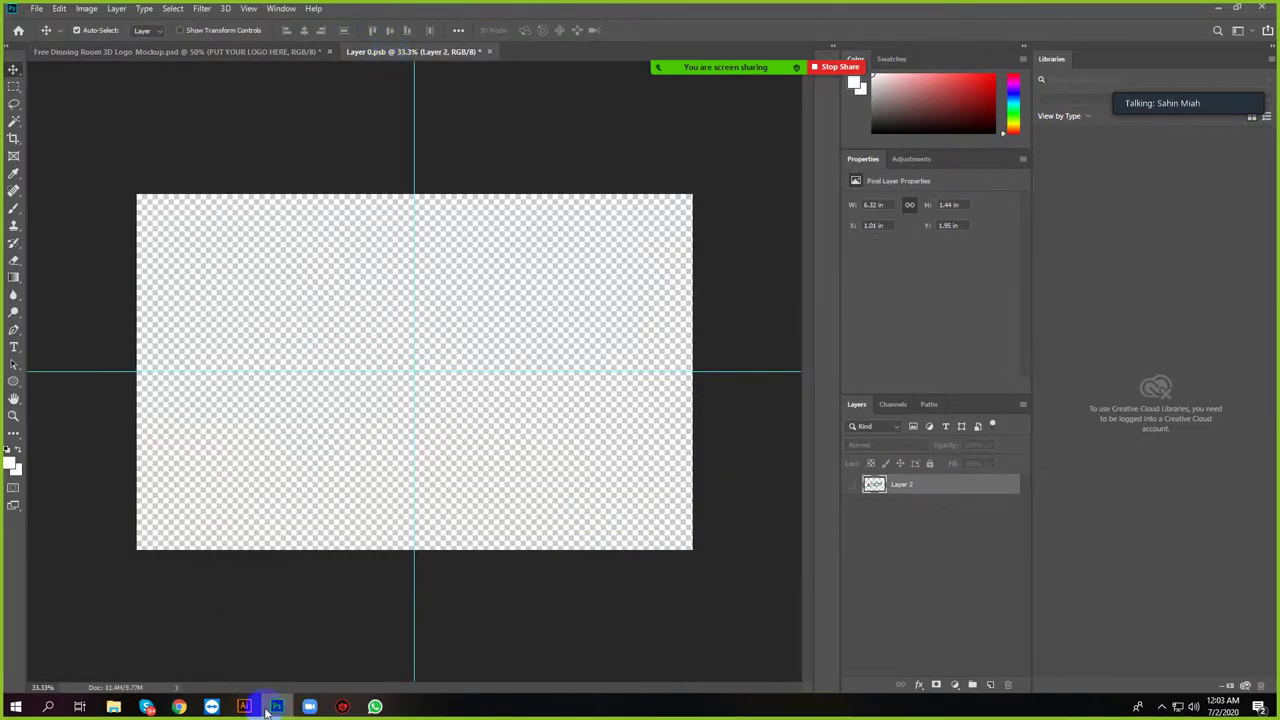
click(244, 707)
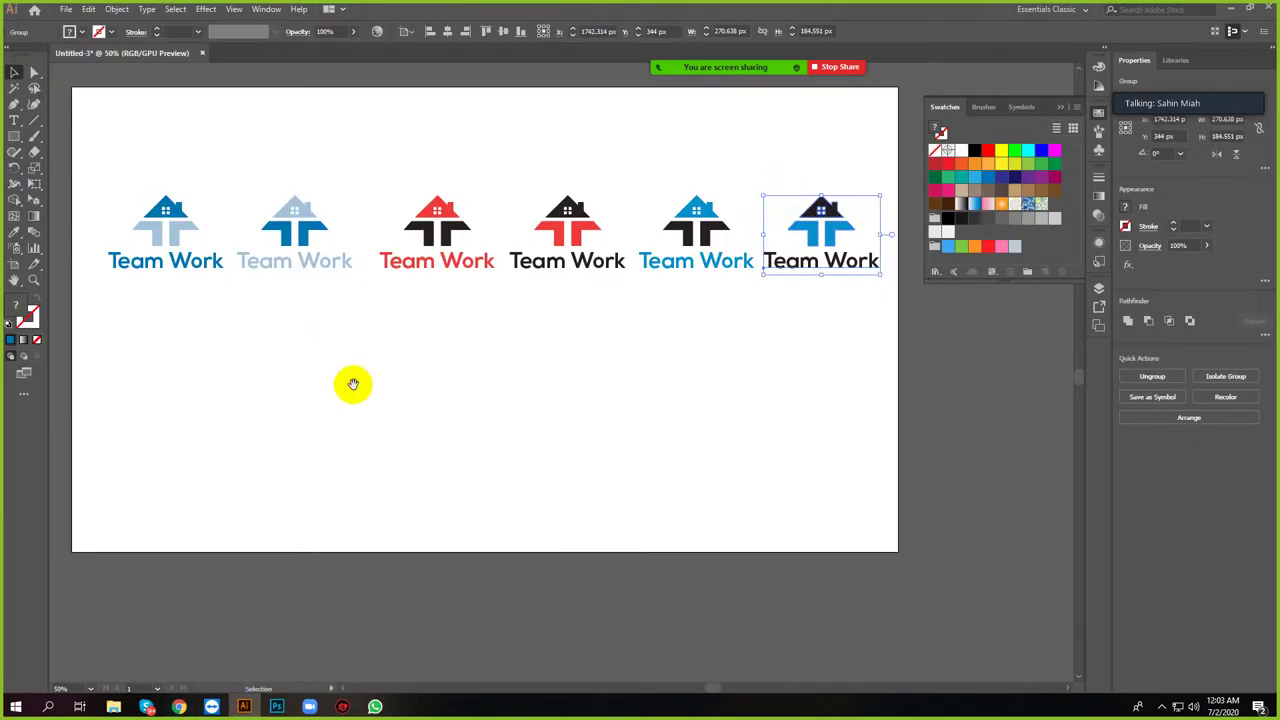
drag(268, 323, 334, 323)
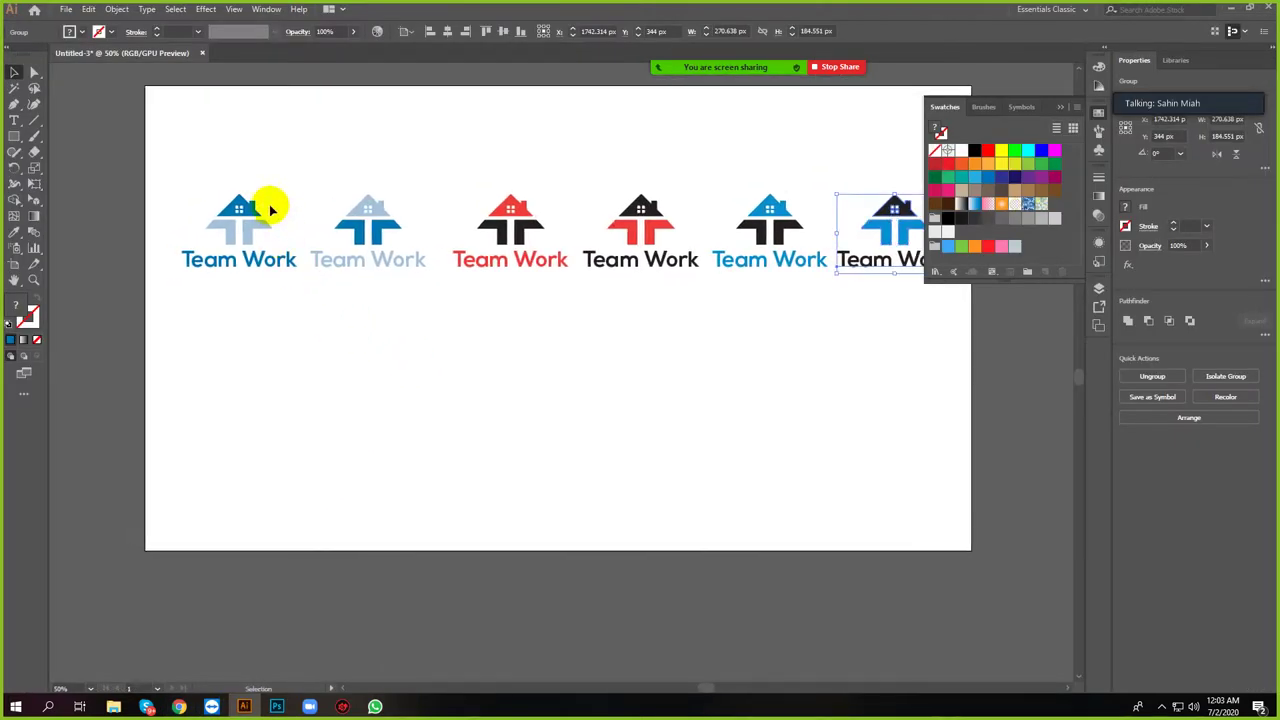
mouse_move(366, 226)
mouse_down()
mouse_move(341, 565)
mouse_move(277, 706)
mouse_up()
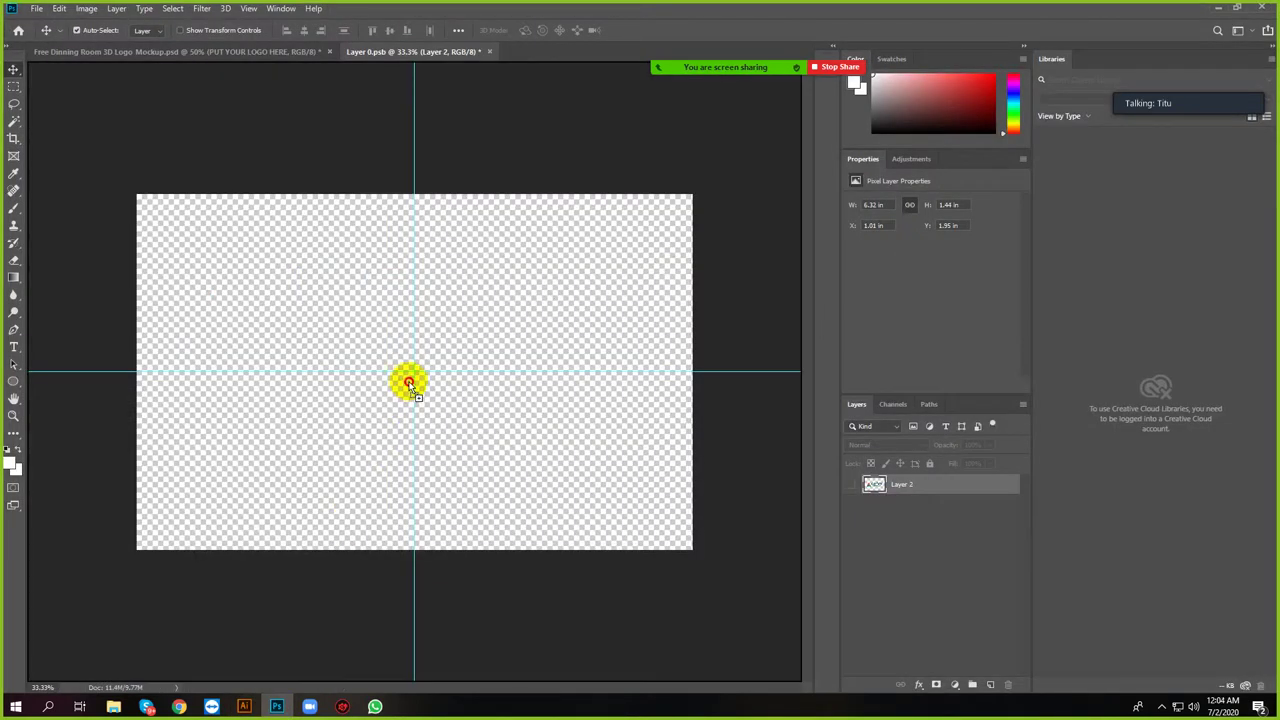
Step: Place the light-blue logo in Layer 0.psb at about 115%, save, and view the mockup
drag(277, 706, 450, 405)
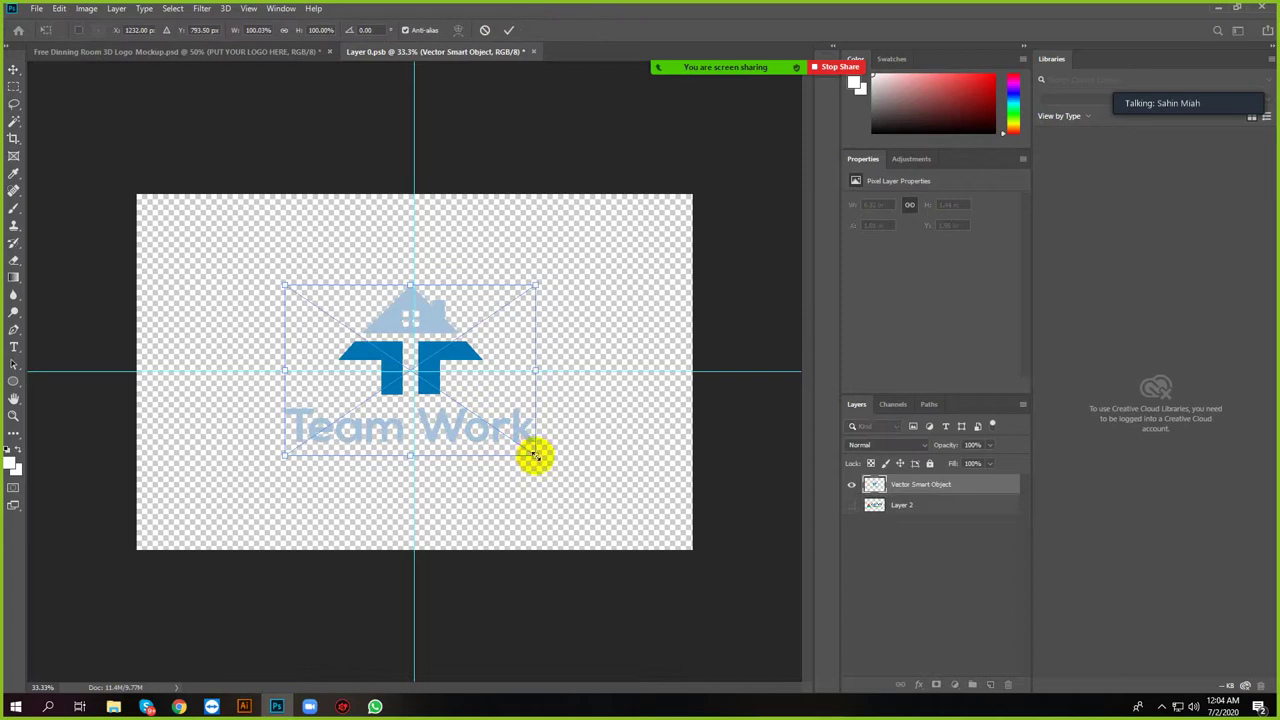
drag(538, 458, 554, 467)
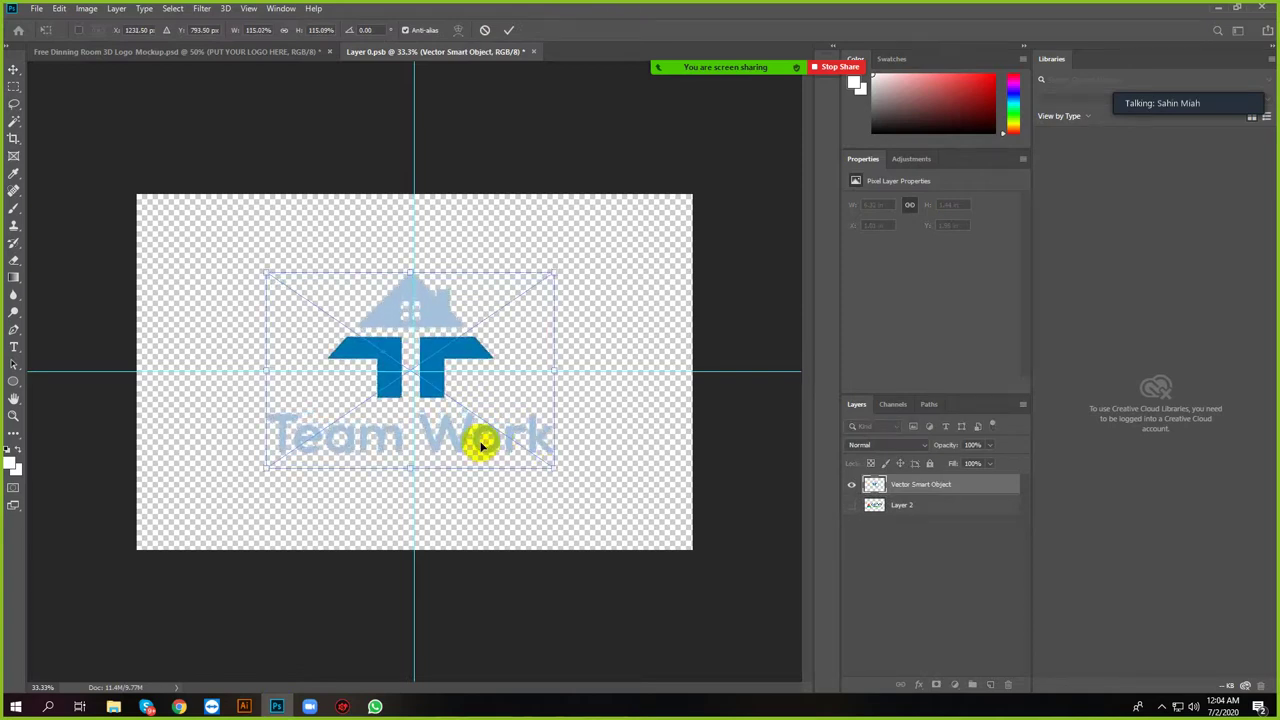
drag(447, 353, 451, 354)
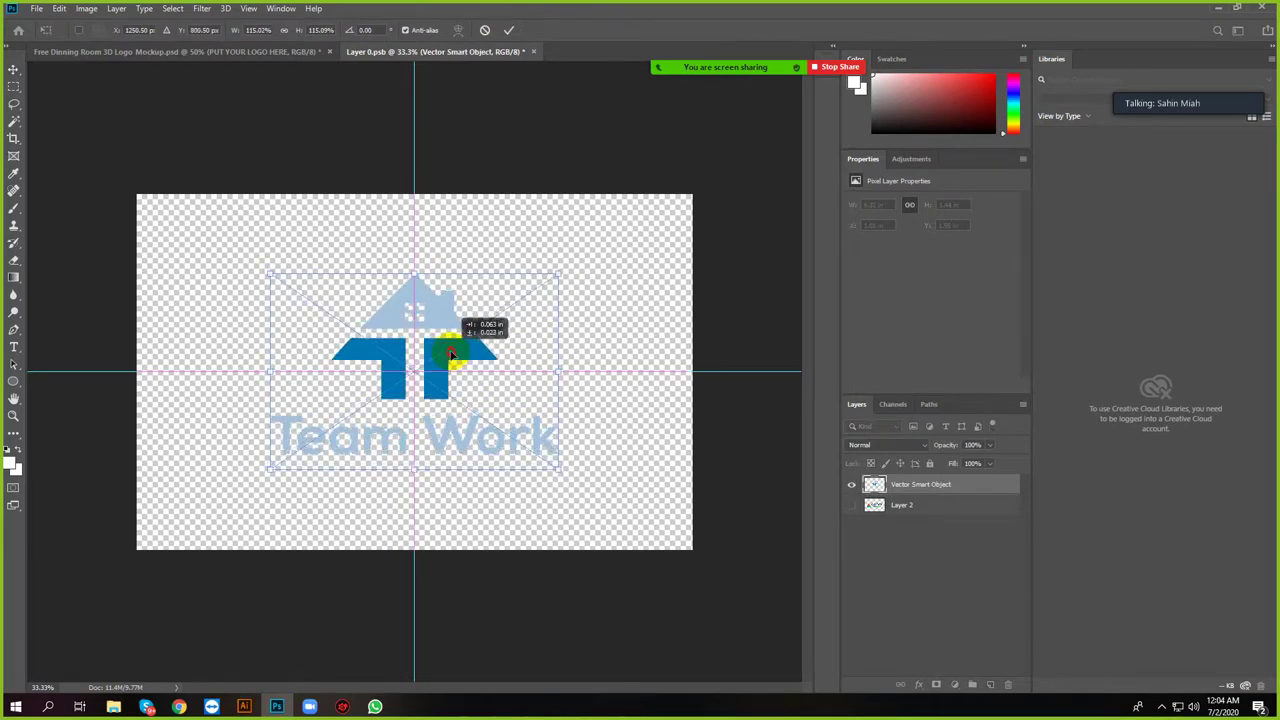
key(Return)
key(ctrl+s)
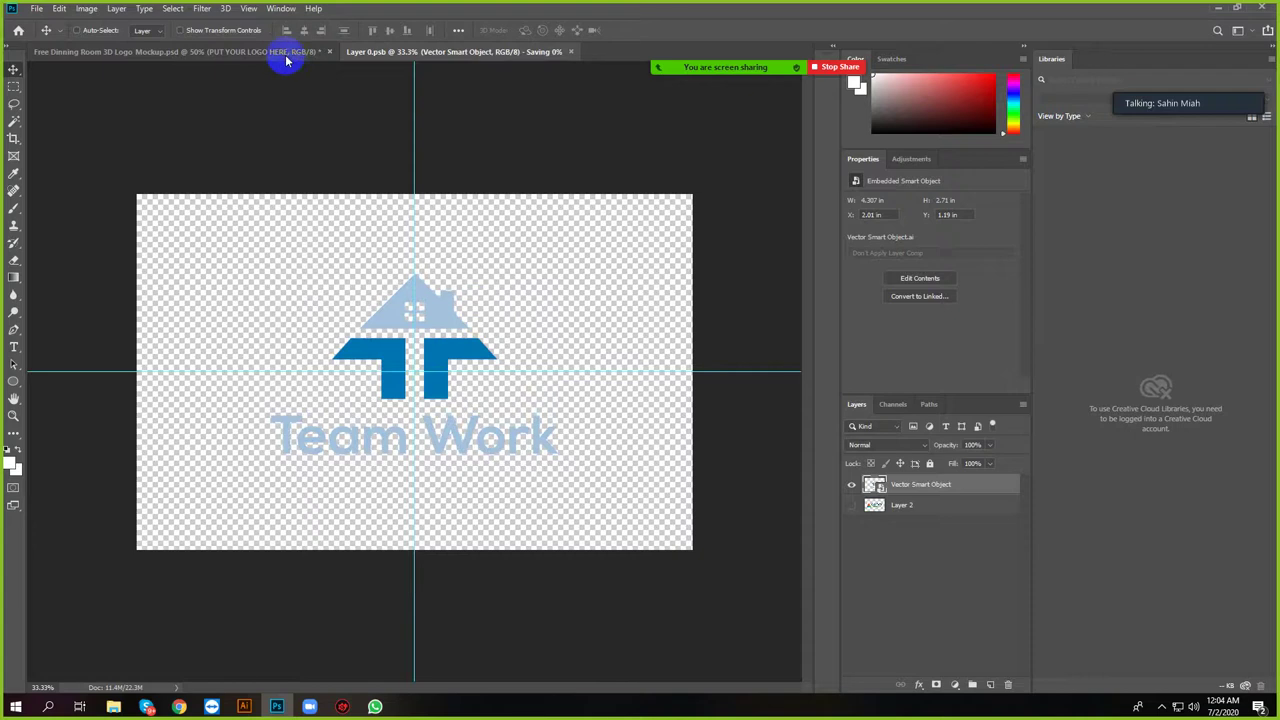
click(285, 55)
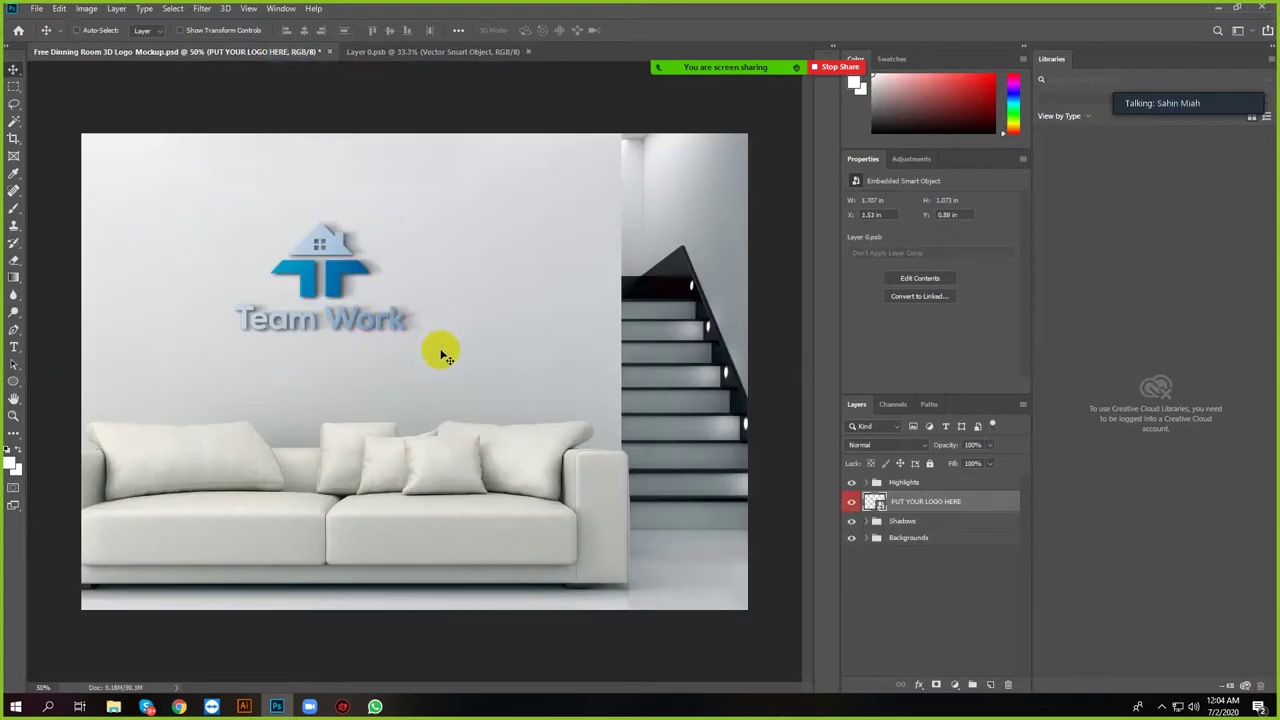
Step: Save the light-blue logo mockup to the Desktop as JPEG 'color 3' at quality 12
key(ctrl+shift+s)
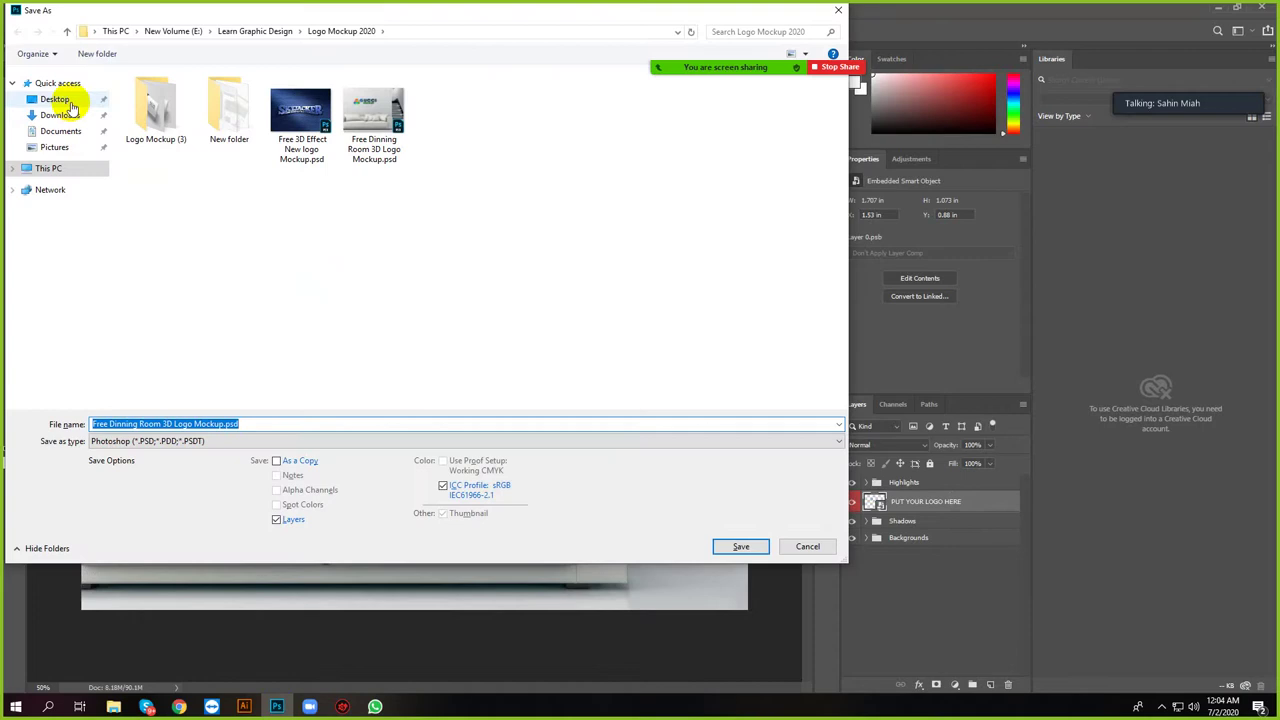
click(55, 99)
click(189, 441)
click(195, 533)
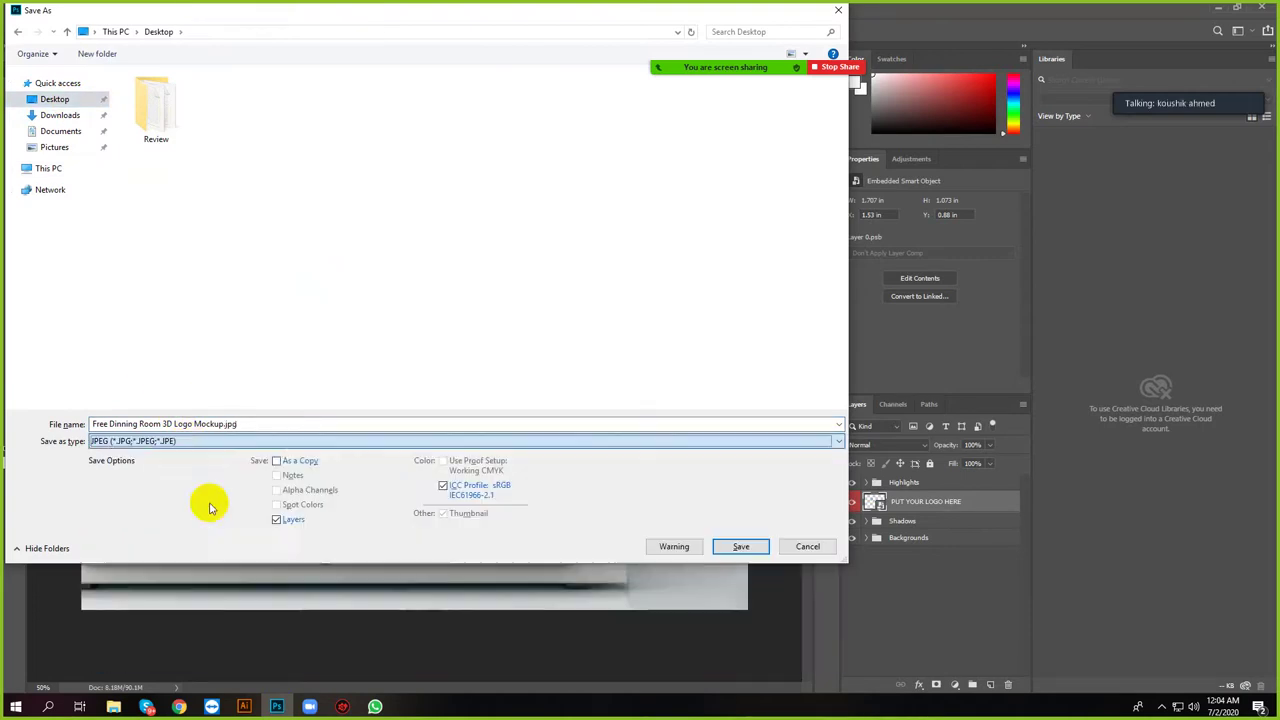
click(271, 420)
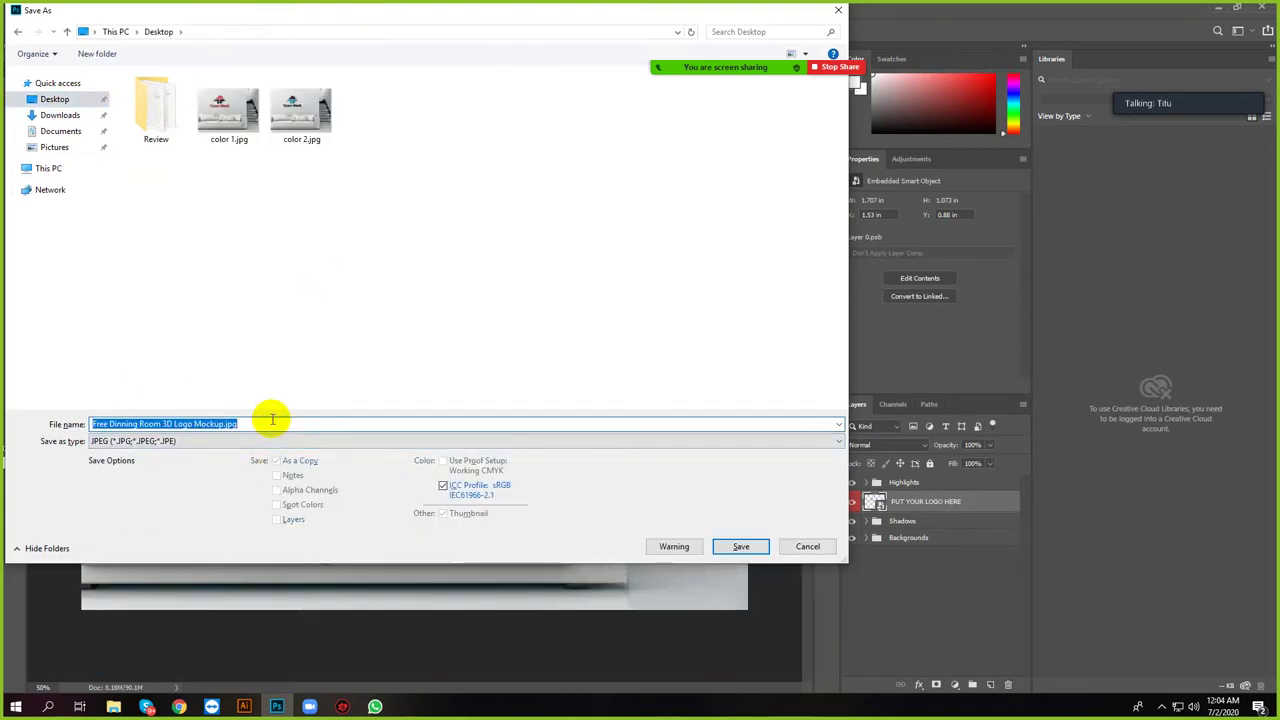
text(color)
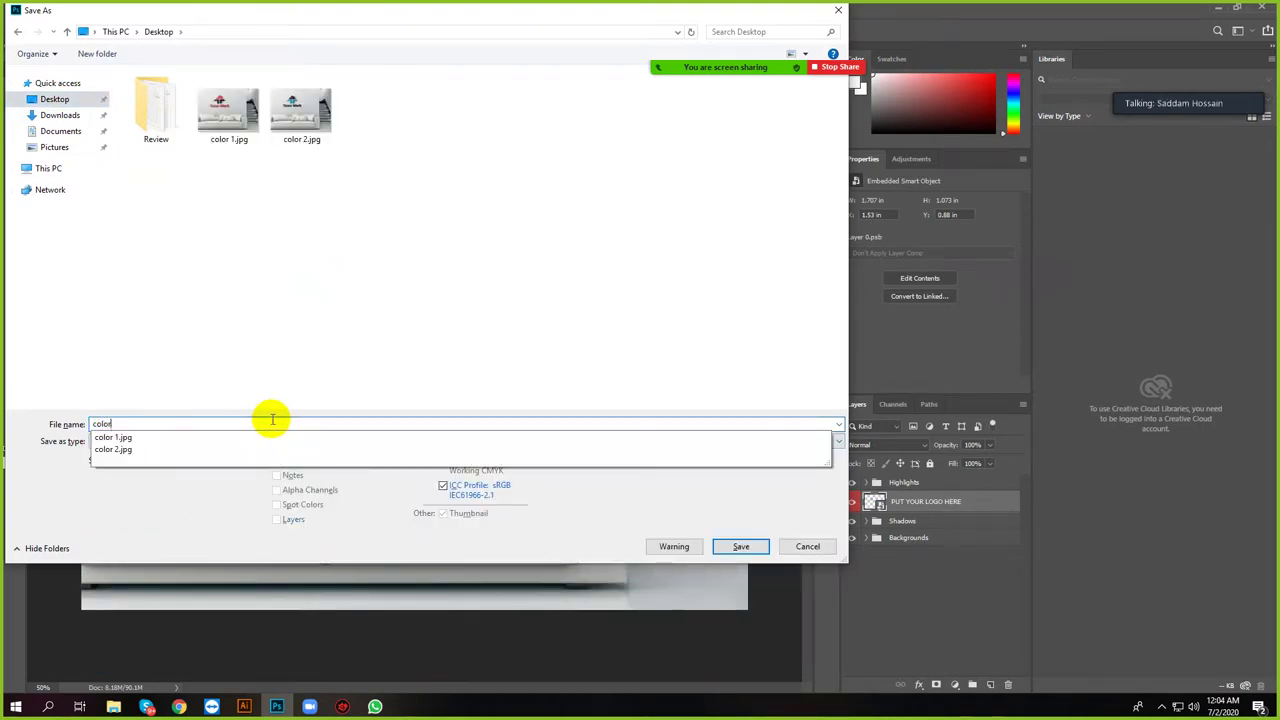
text( 3)
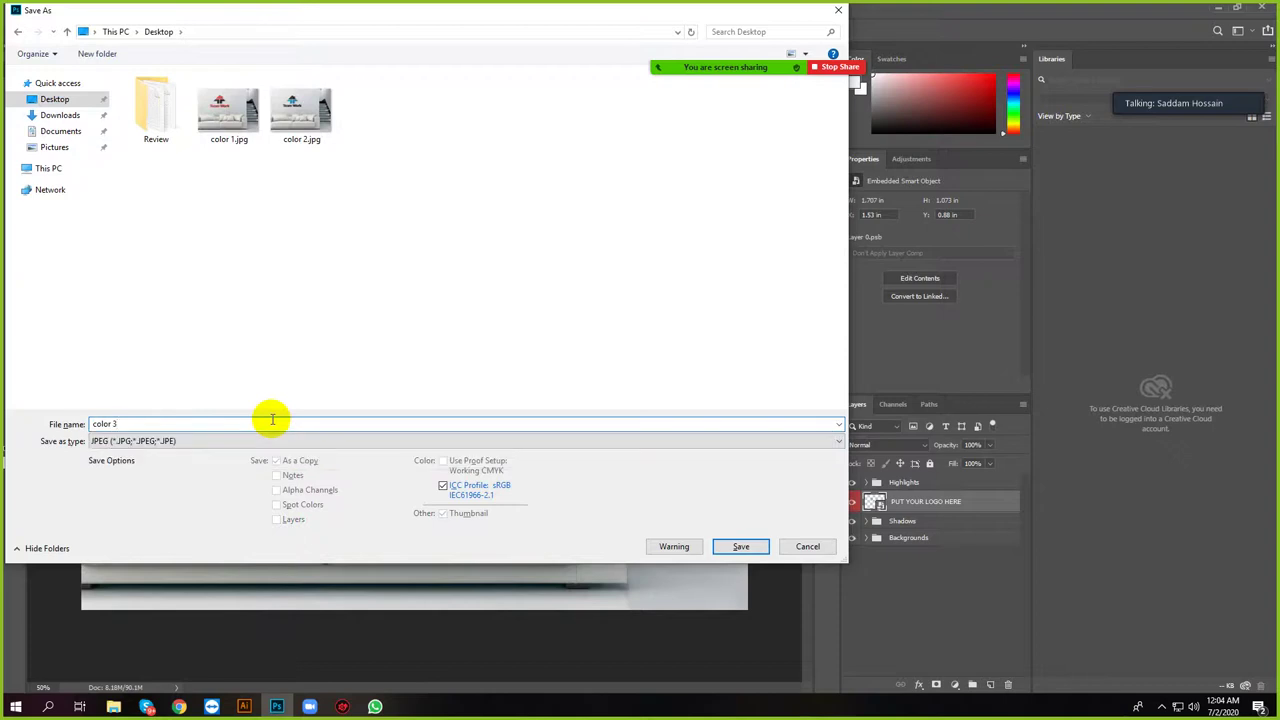
key(Return)
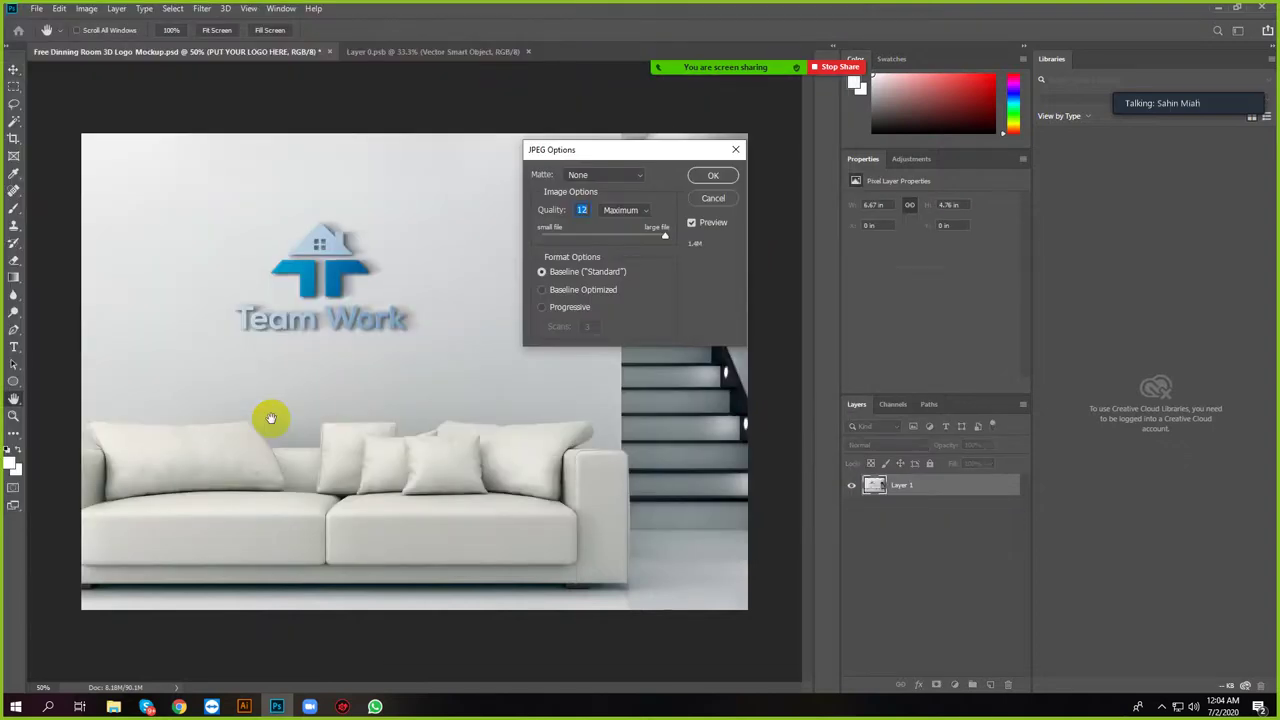
key(Return)
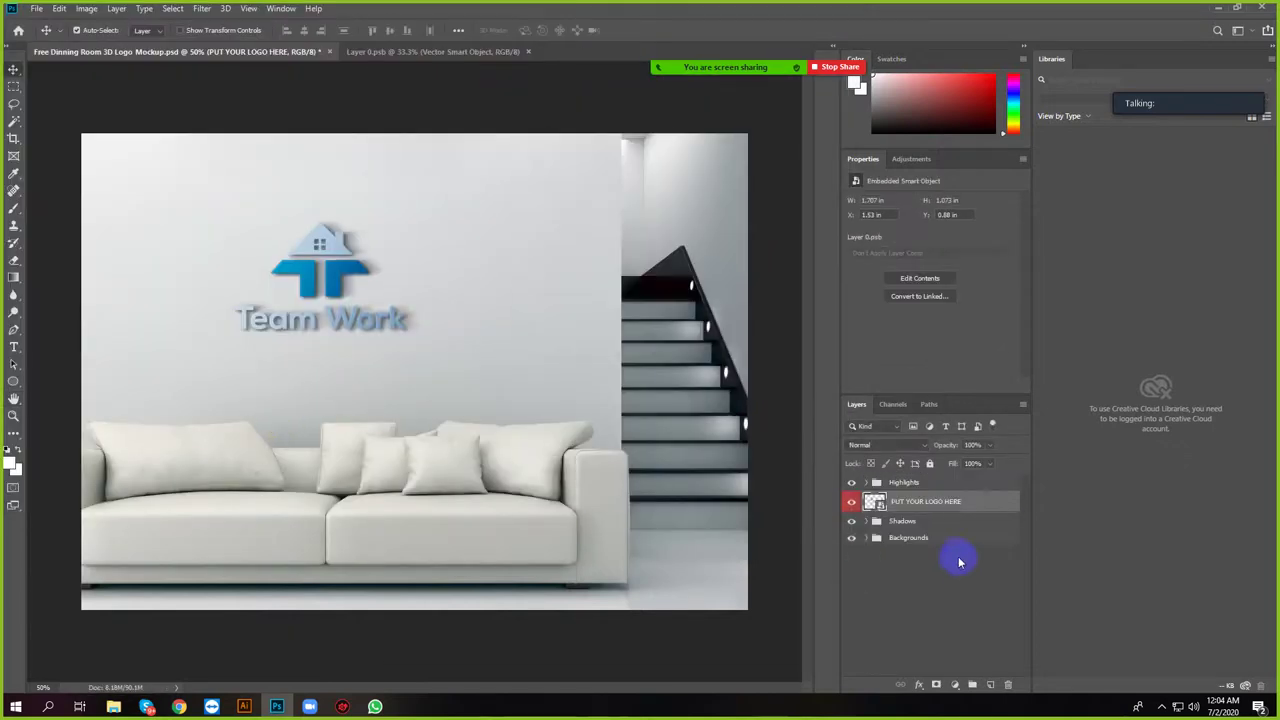
Step: Expand the Backgrounds group and preview the Red, Orange and Blue wall backgrounds on the mockup
click(866, 538)
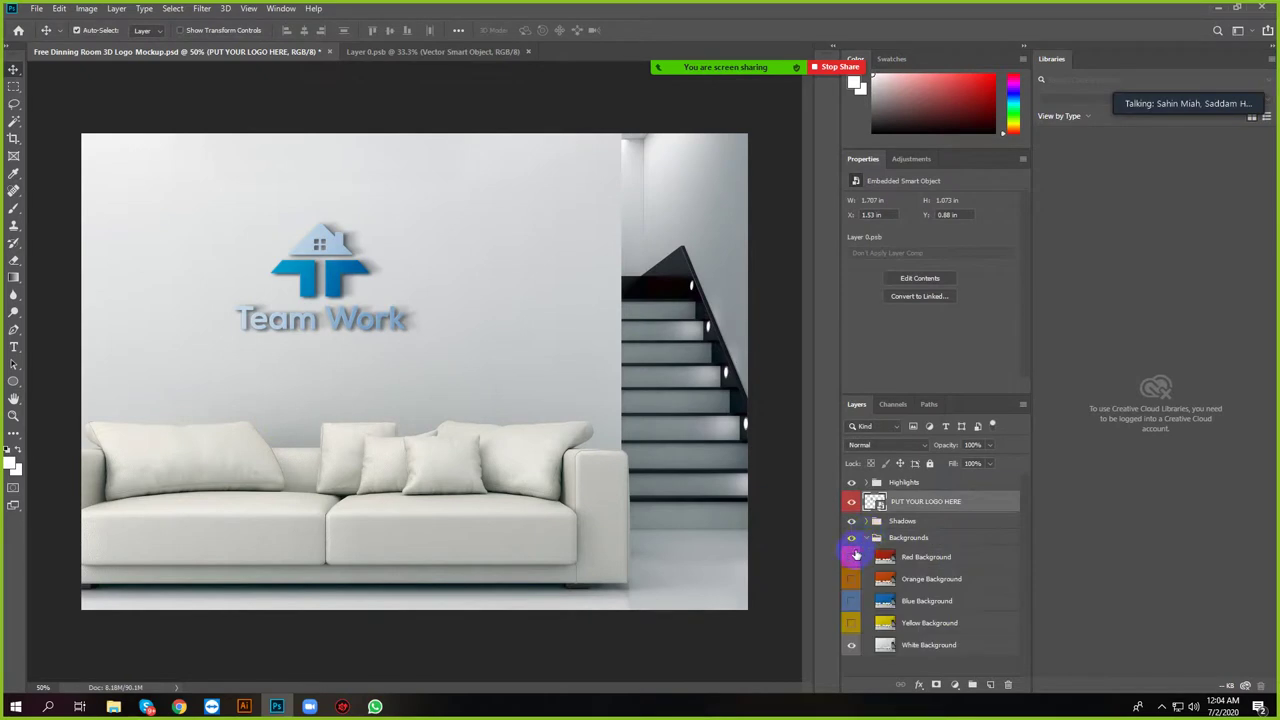
click(851, 557)
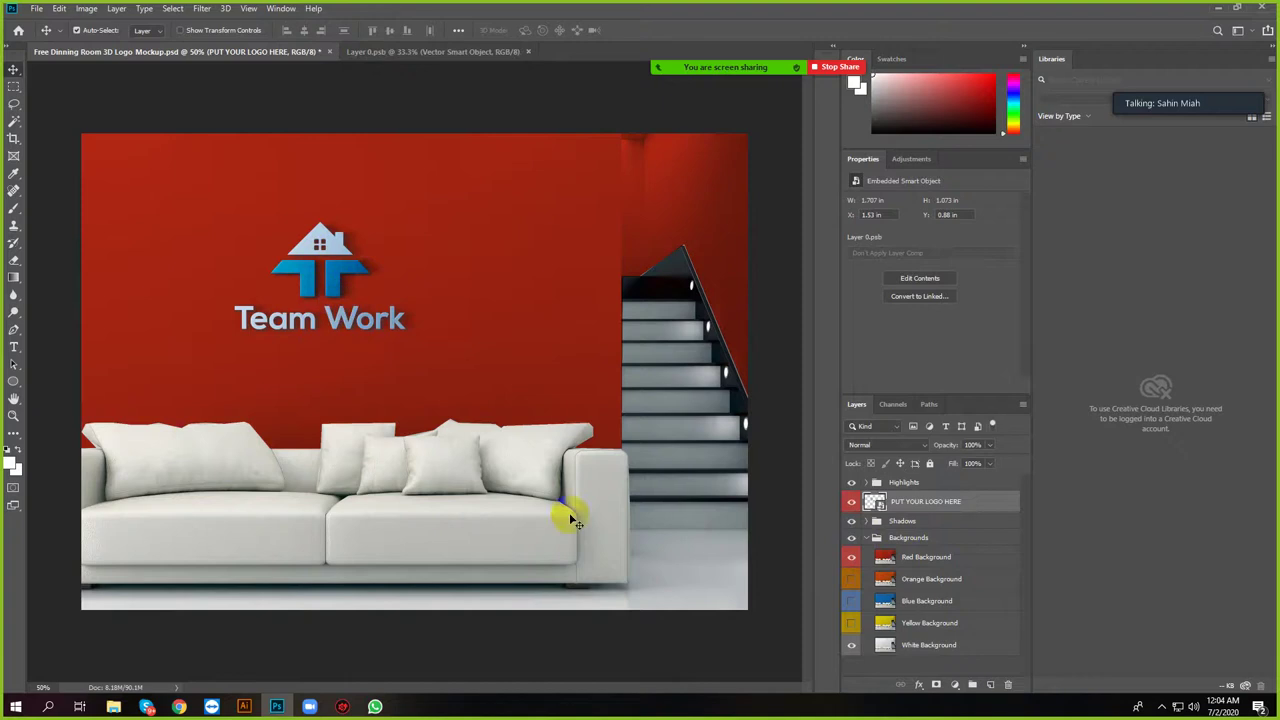
click(851, 558)
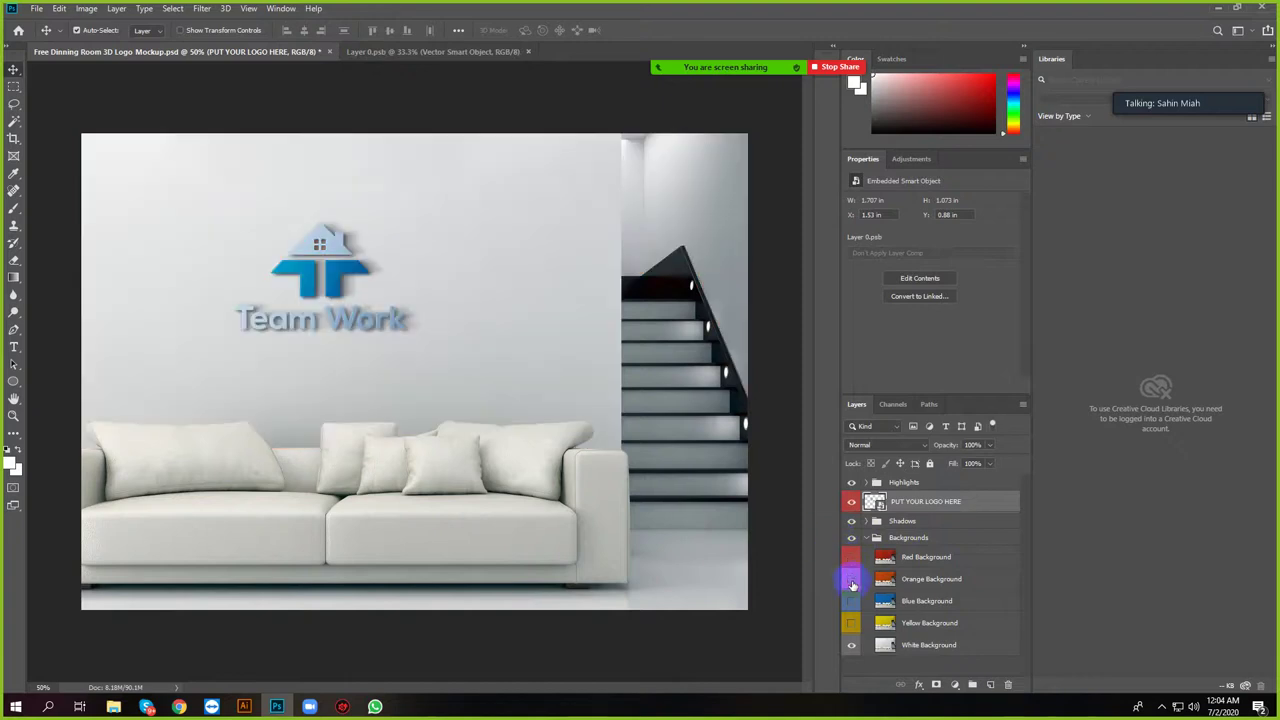
click(851, 580)
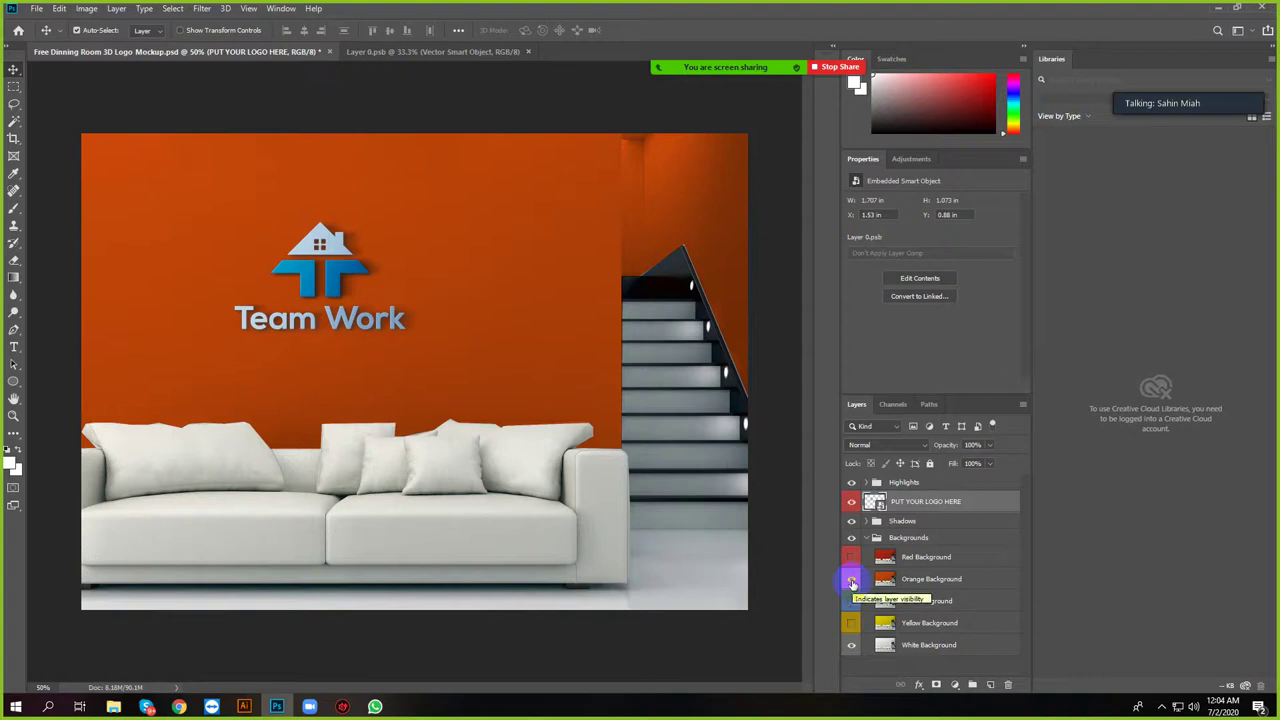
click(851, 580)
click(851, 601)
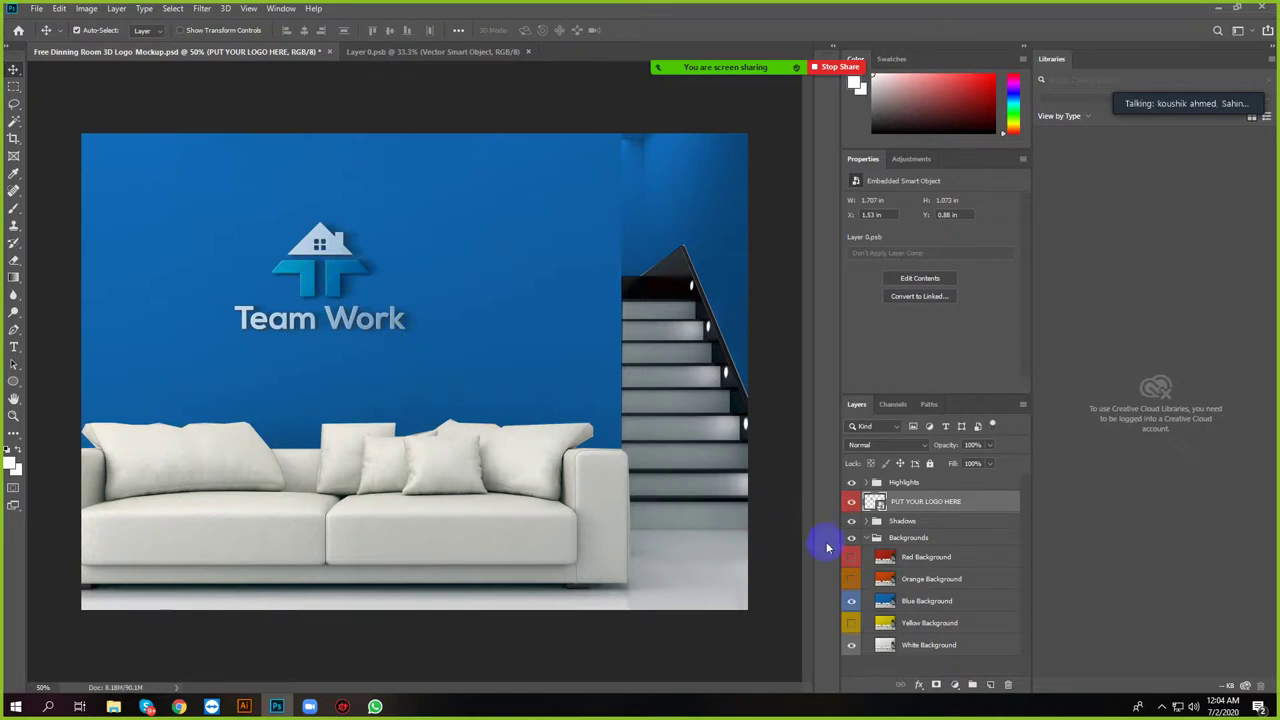
click(850, 601)
Step: Preview the Yellow and White backgrounds, then leave Blue Background on and bring up Save As
click(851, 624)
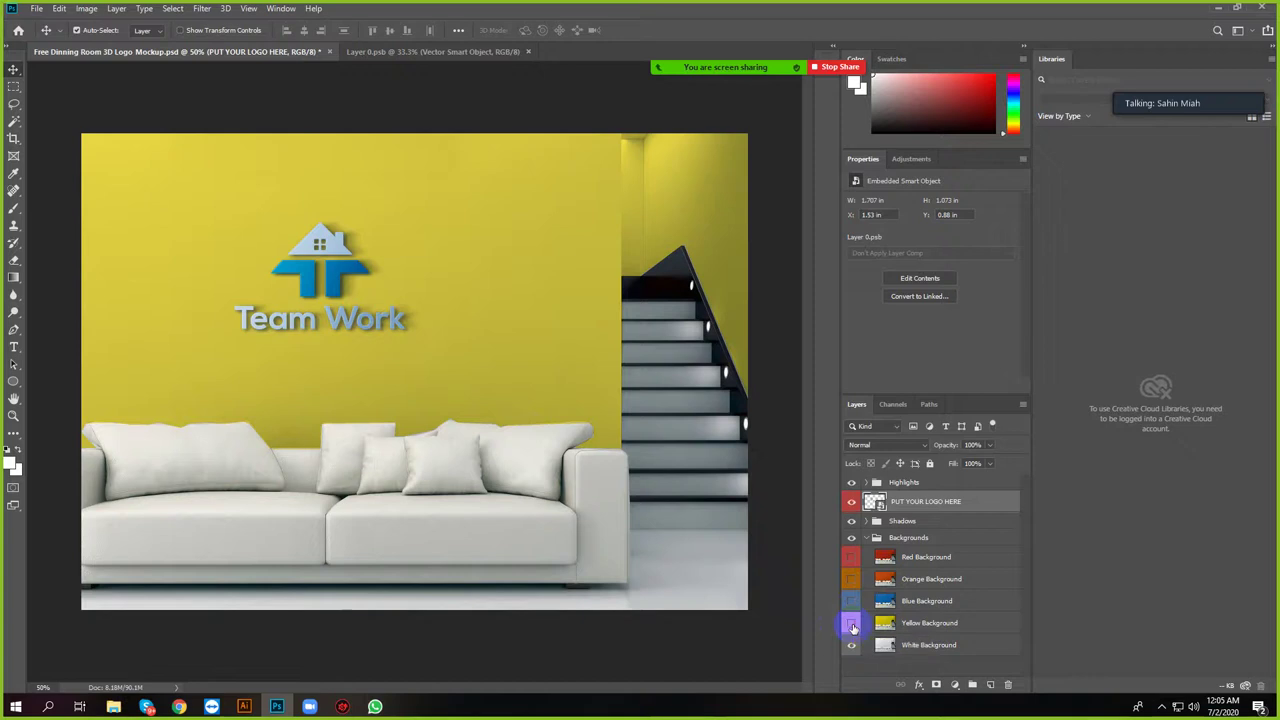
click(852, 624)
click(852, 645)
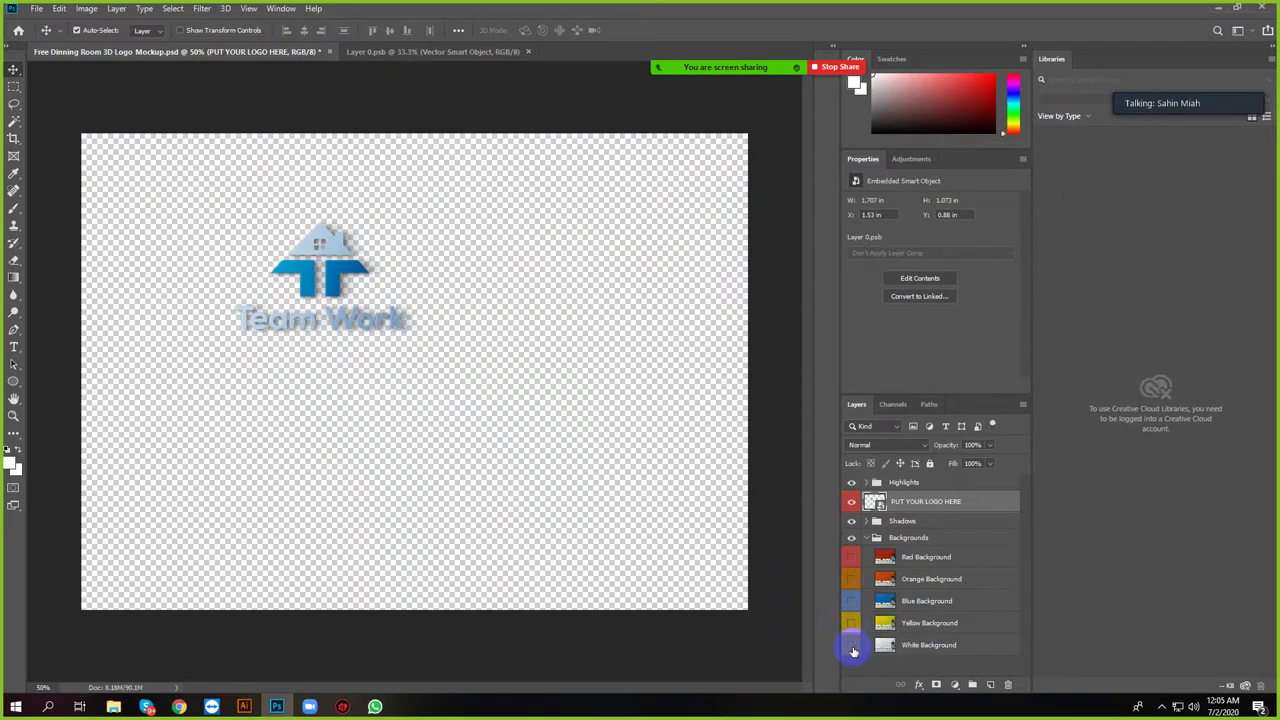
click(852, 646)
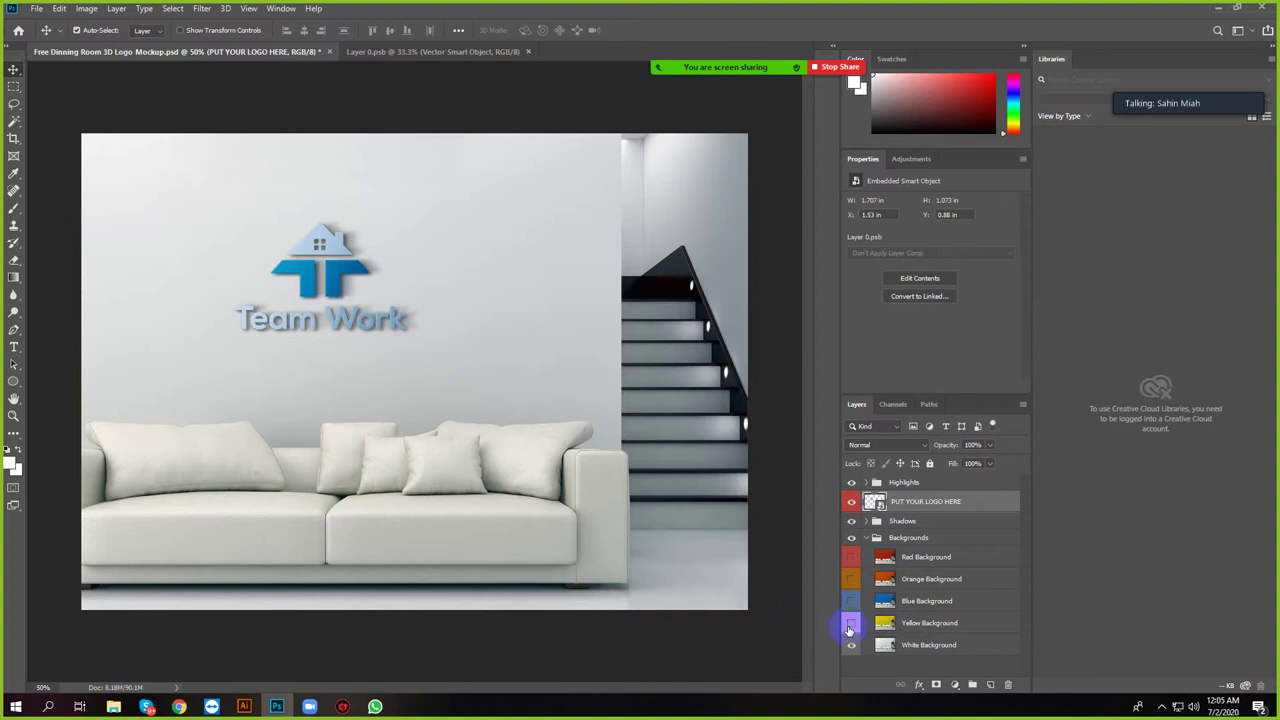
click(852, 624)
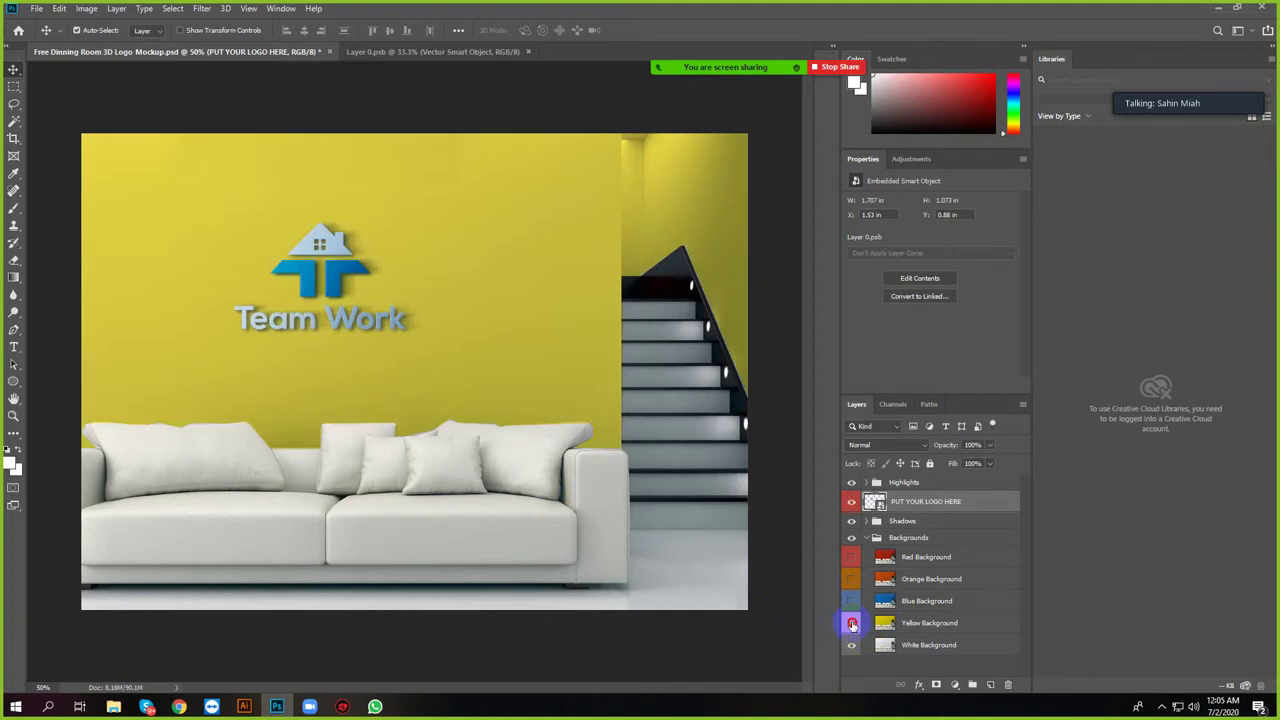
click(852, 624)
click(853, 602)
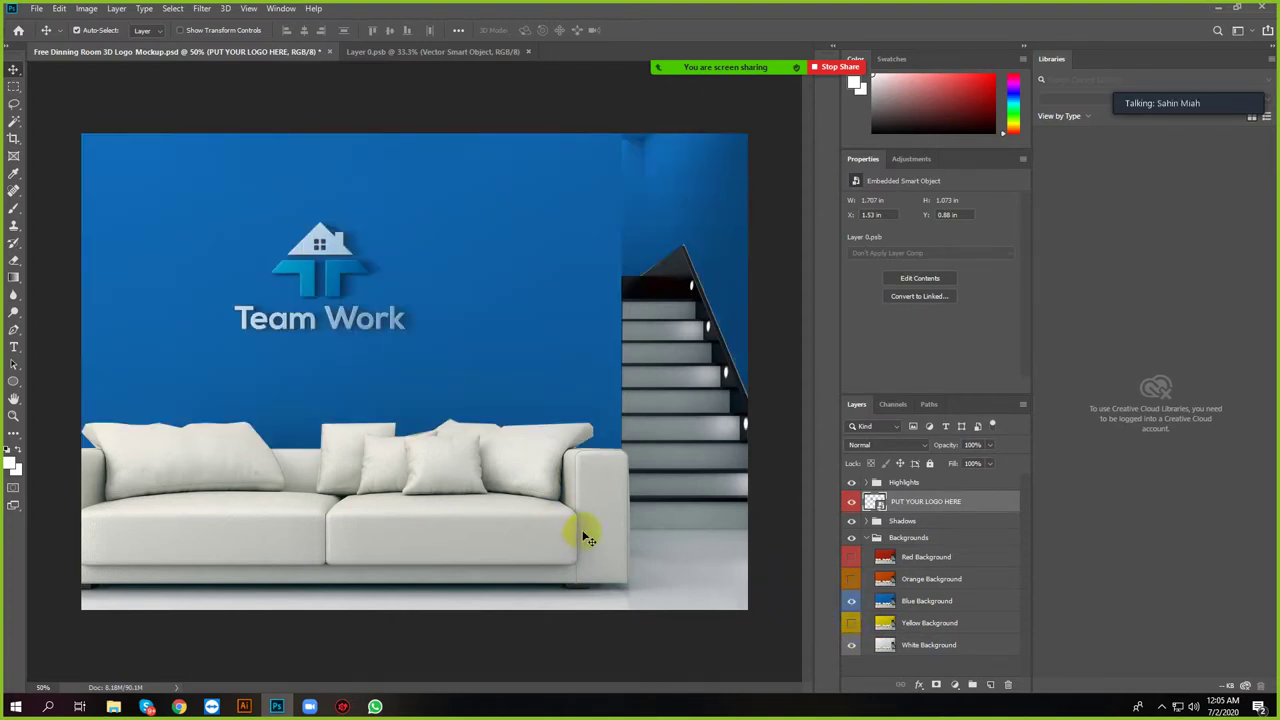
key(ctrl+shift+s)
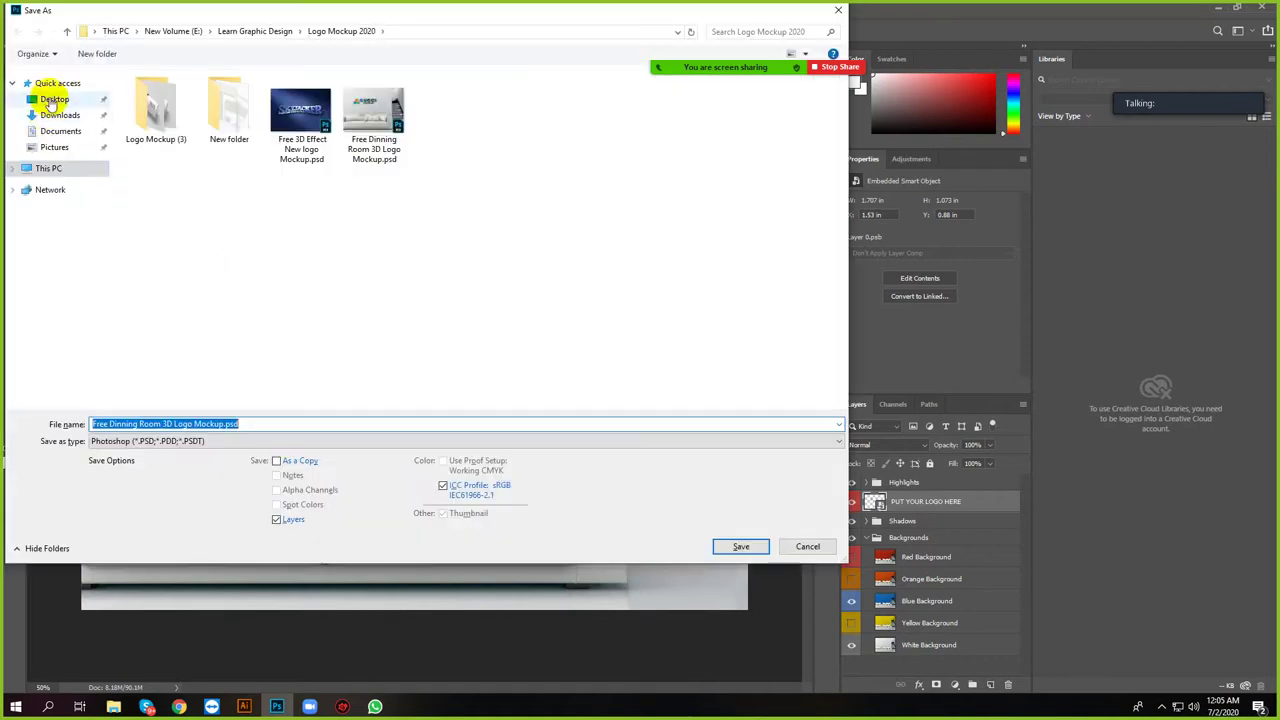
Step: Save the blue-wall mockup to the Desktop as JPEG named 'color 4'
click(52, 100)
click(297, 441)
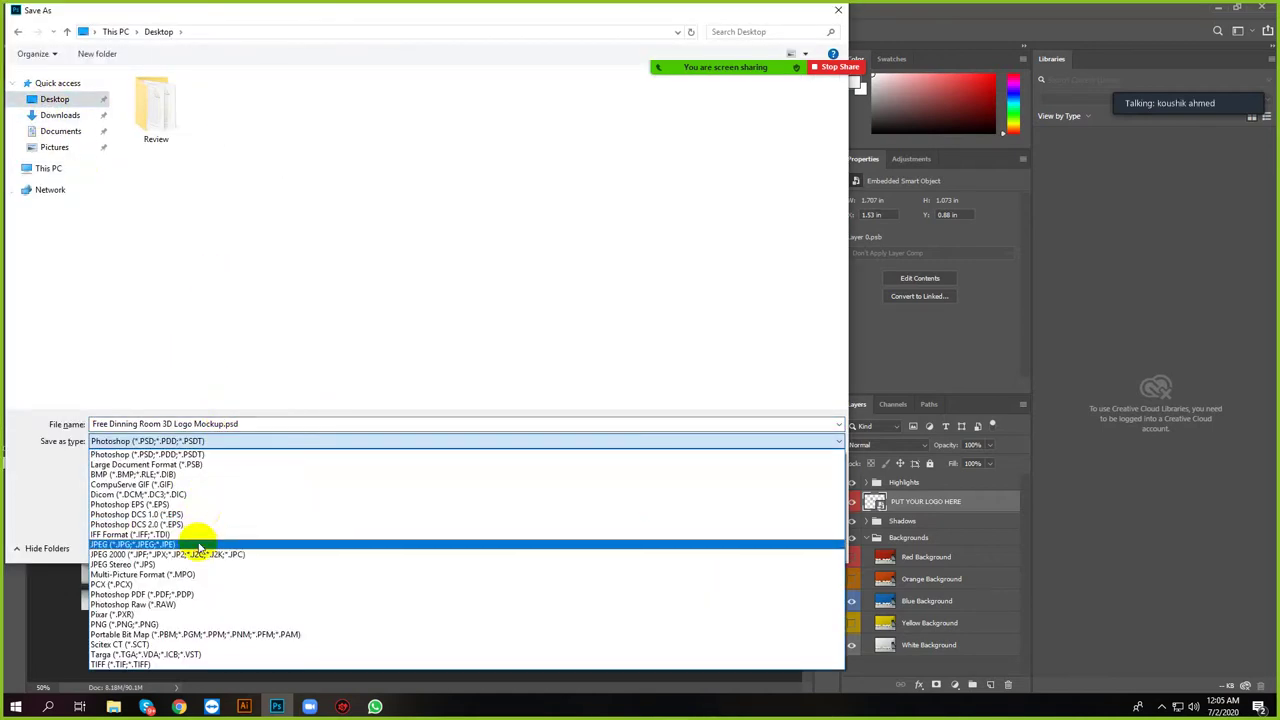
click(199, 545)
click(275, 422)
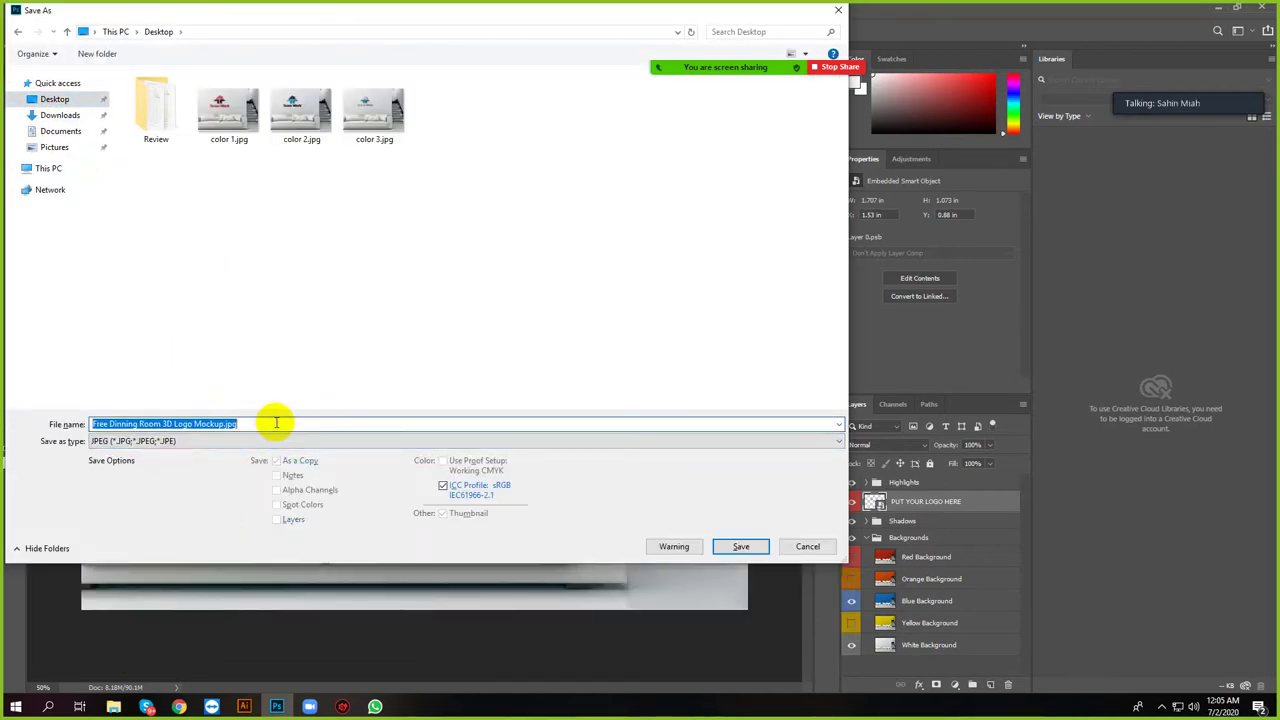
click(373, 115)
click(111, 423)
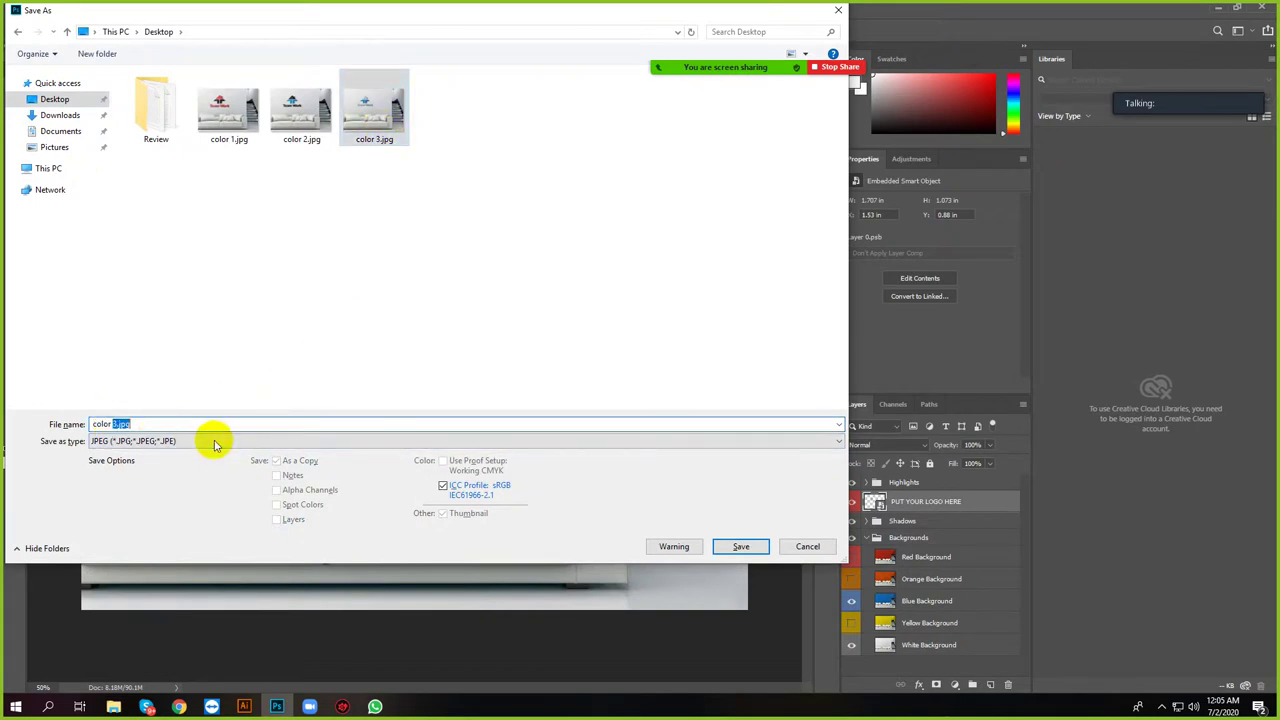
text(color 4)
key(Return)
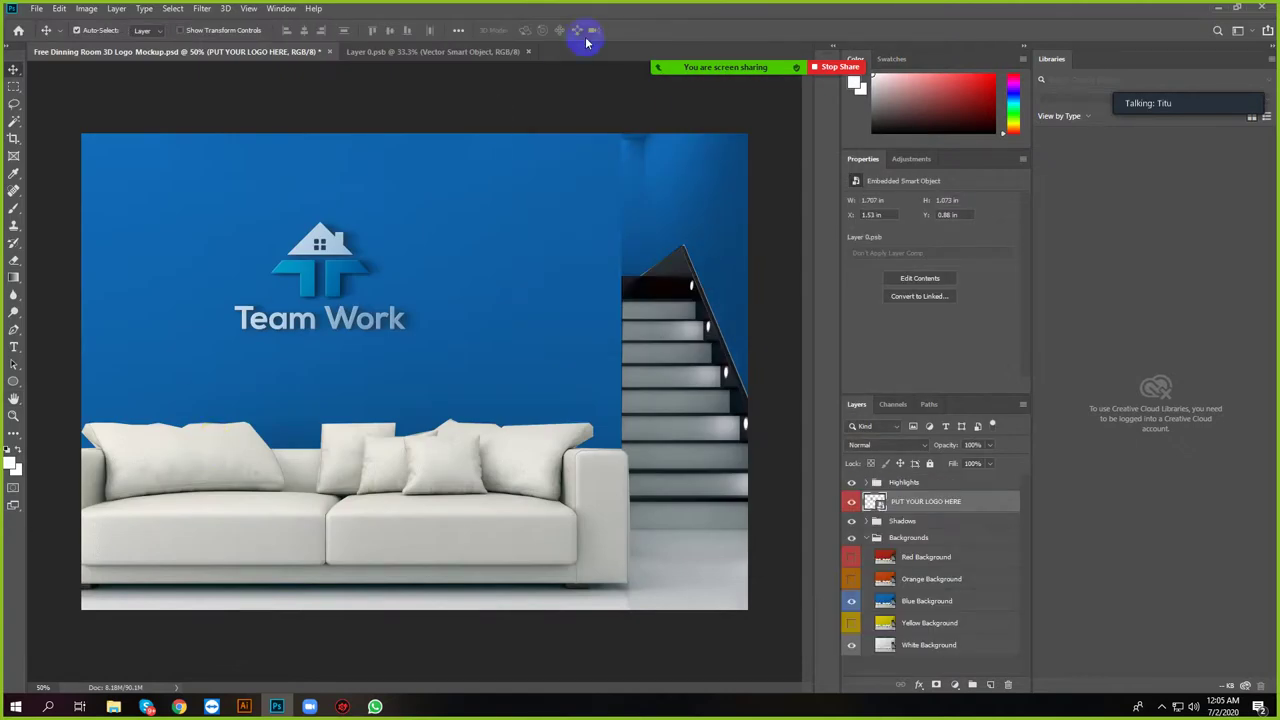
Step: Close the Layer 0.psb and mockup documents without saving changes
click(530, 52)
click(329, 51)
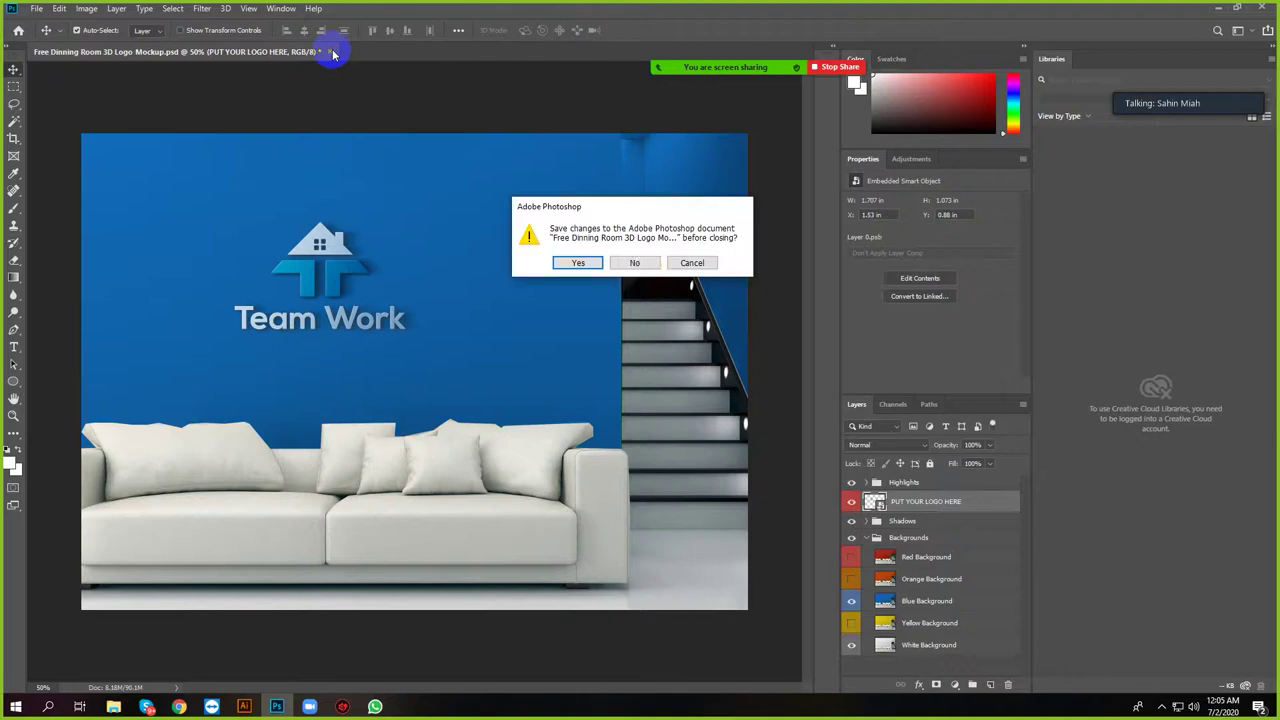
click(636, 262)
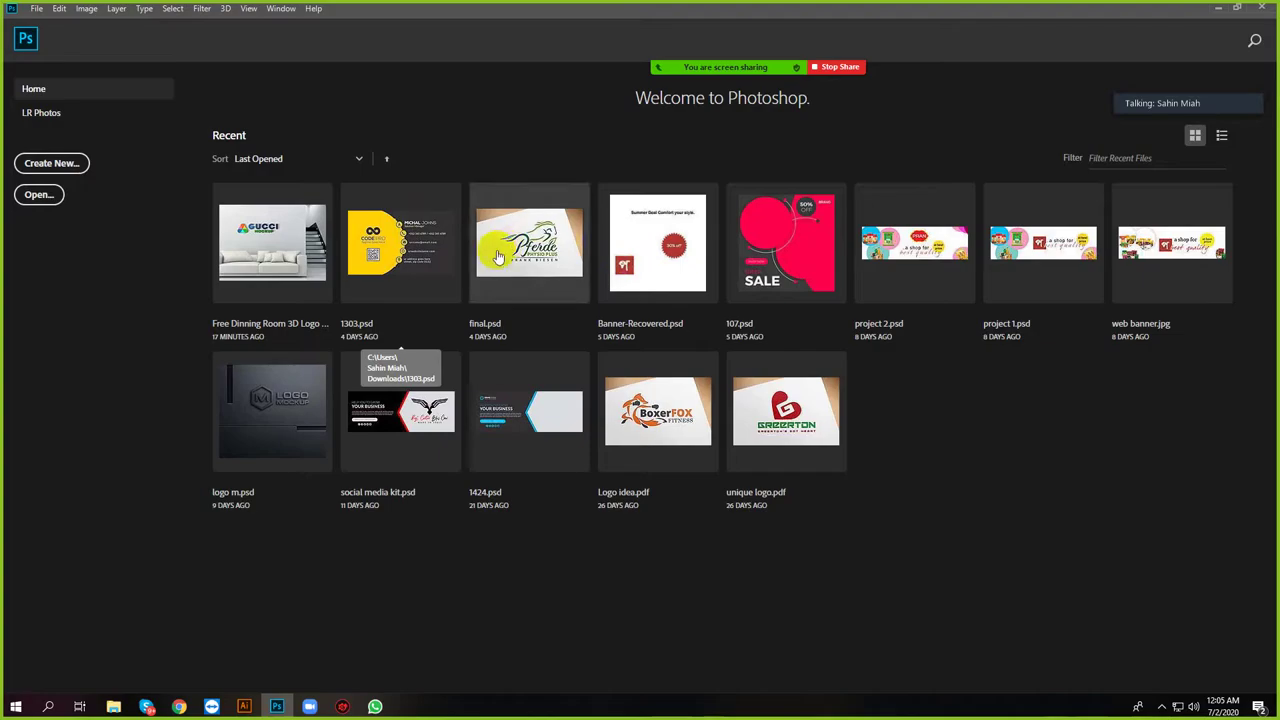
Step: In Adobe Color, try Triad and Complementary, then settle on the Split Complementary harmony rule
click(179, 706)
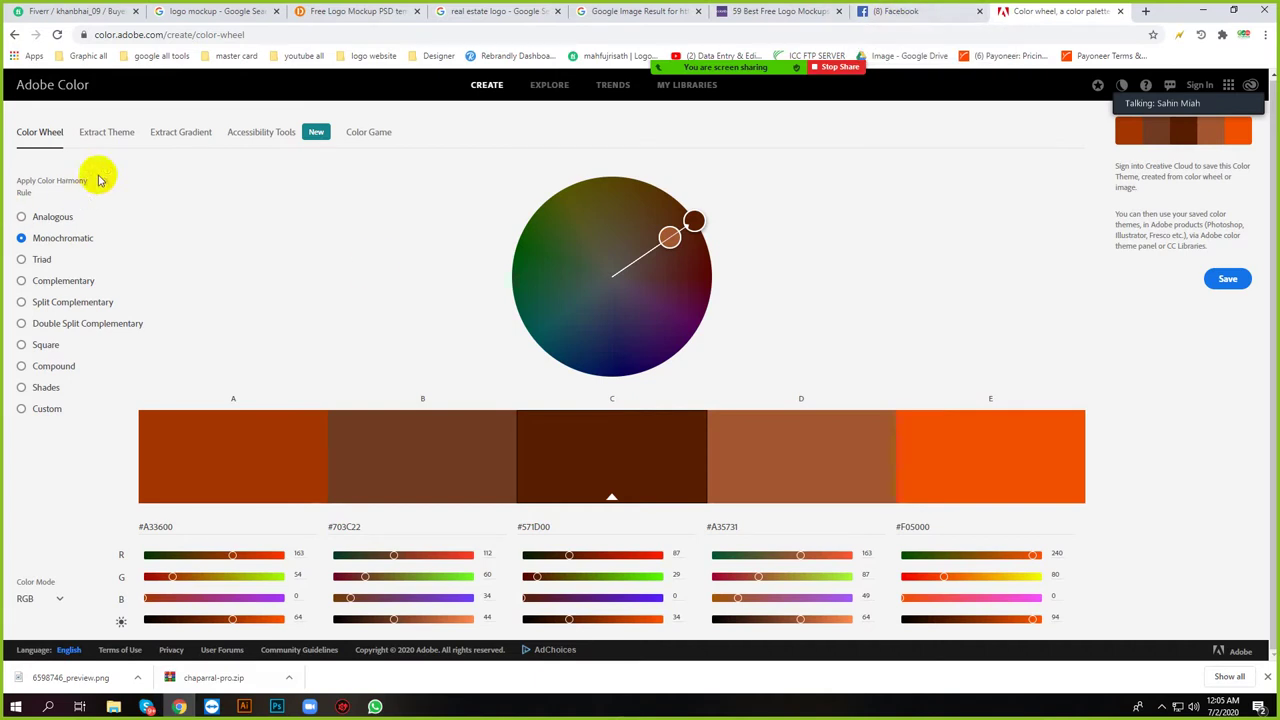
click(291, 34)
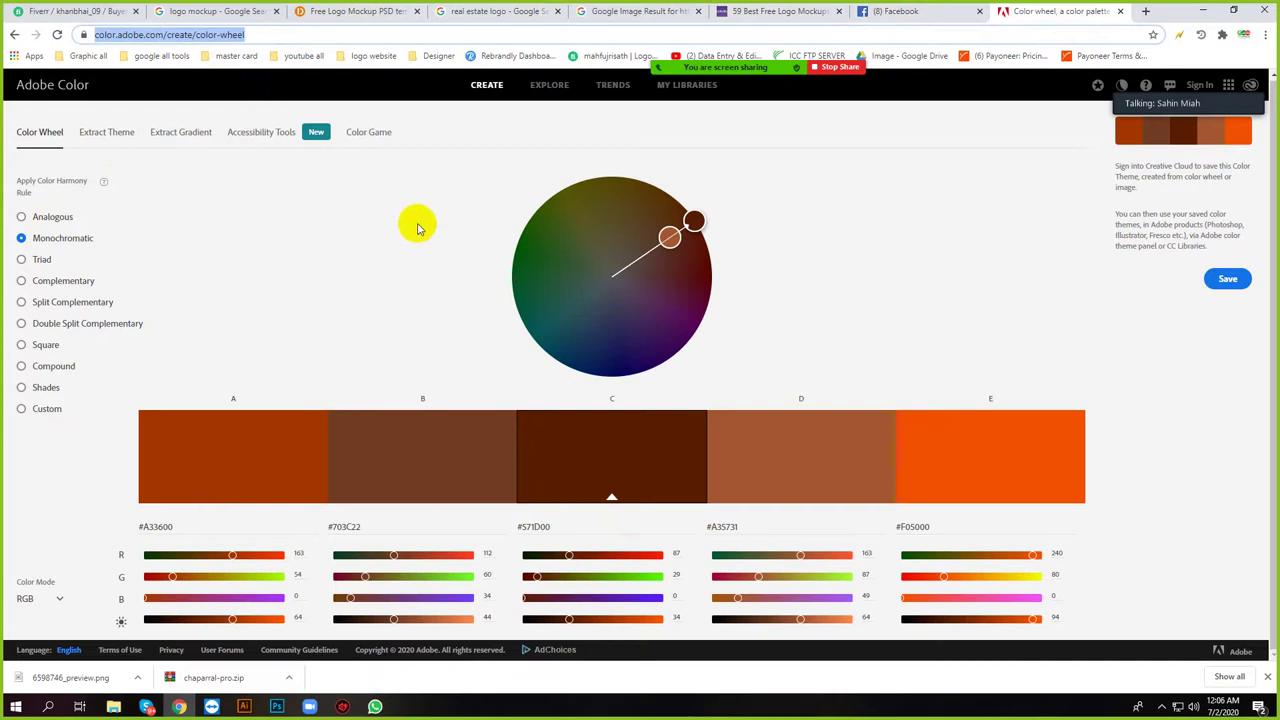
click(44, 259)
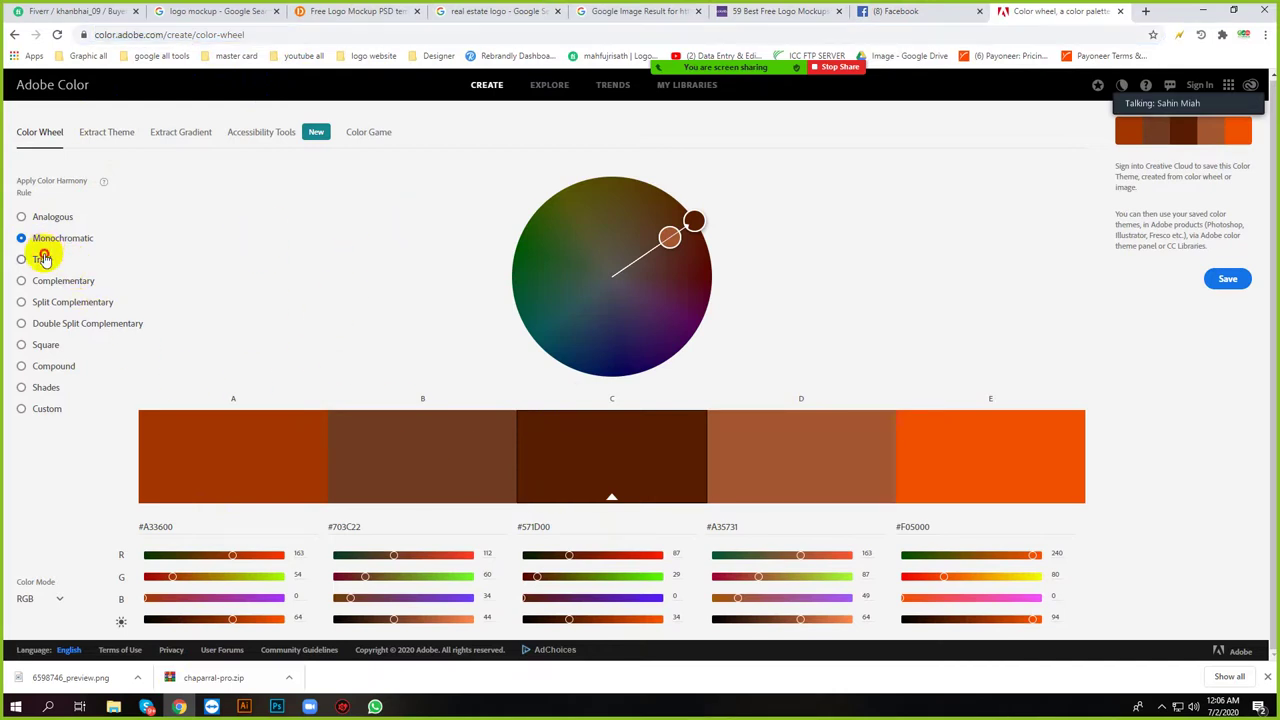
click(58, 281)
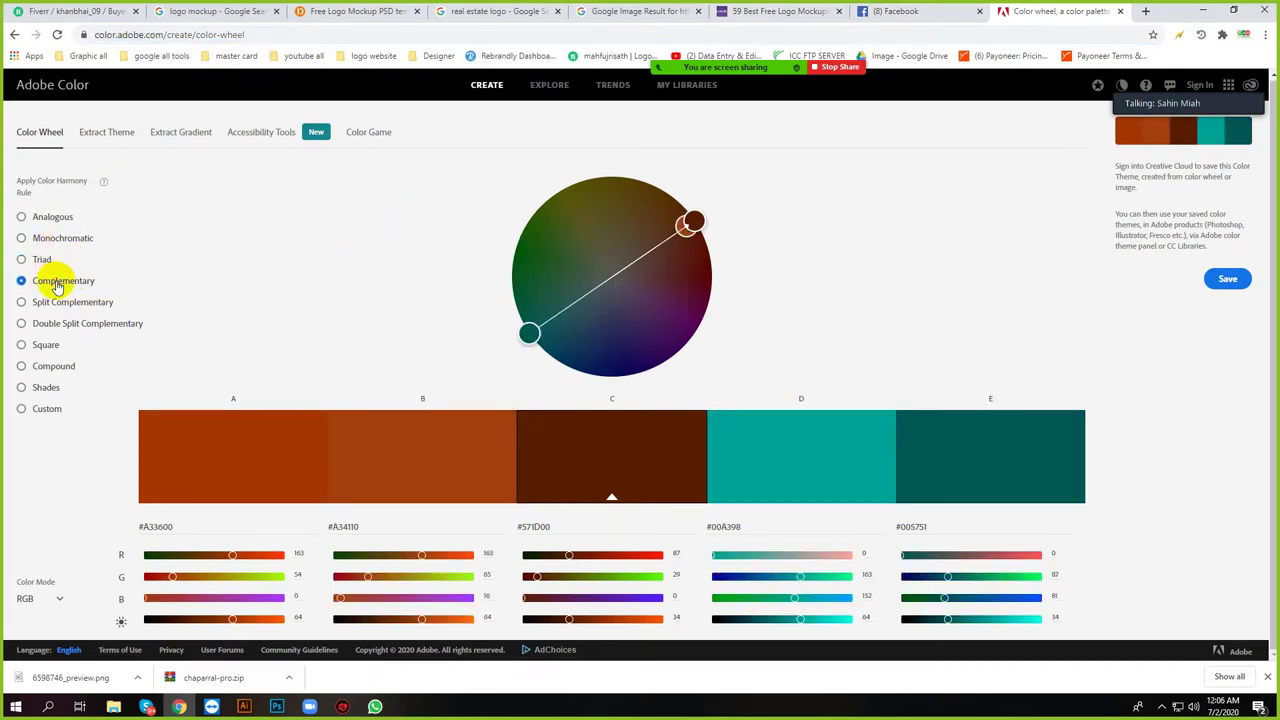
click(55, 301)
click(243, 706)
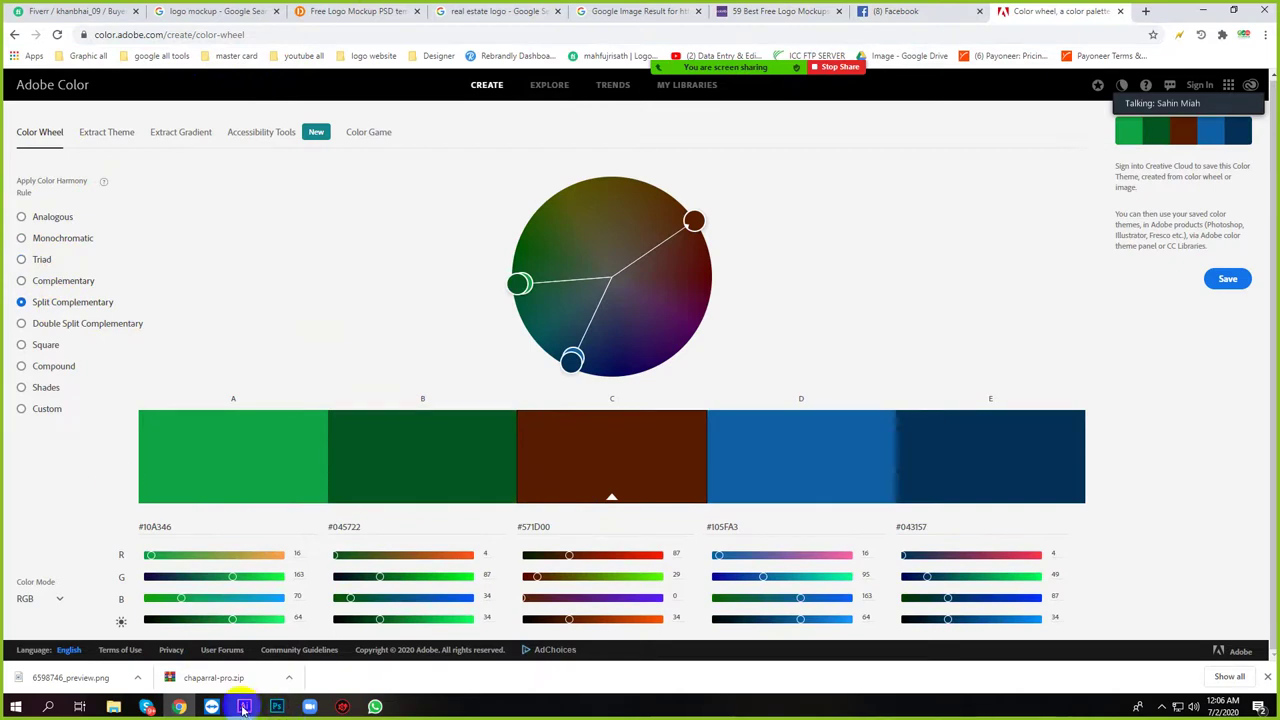
Step: Load the Corporate swatch library in Illustrator, then close its floating panel
mouse_move(243, 706)
click(243, 640)
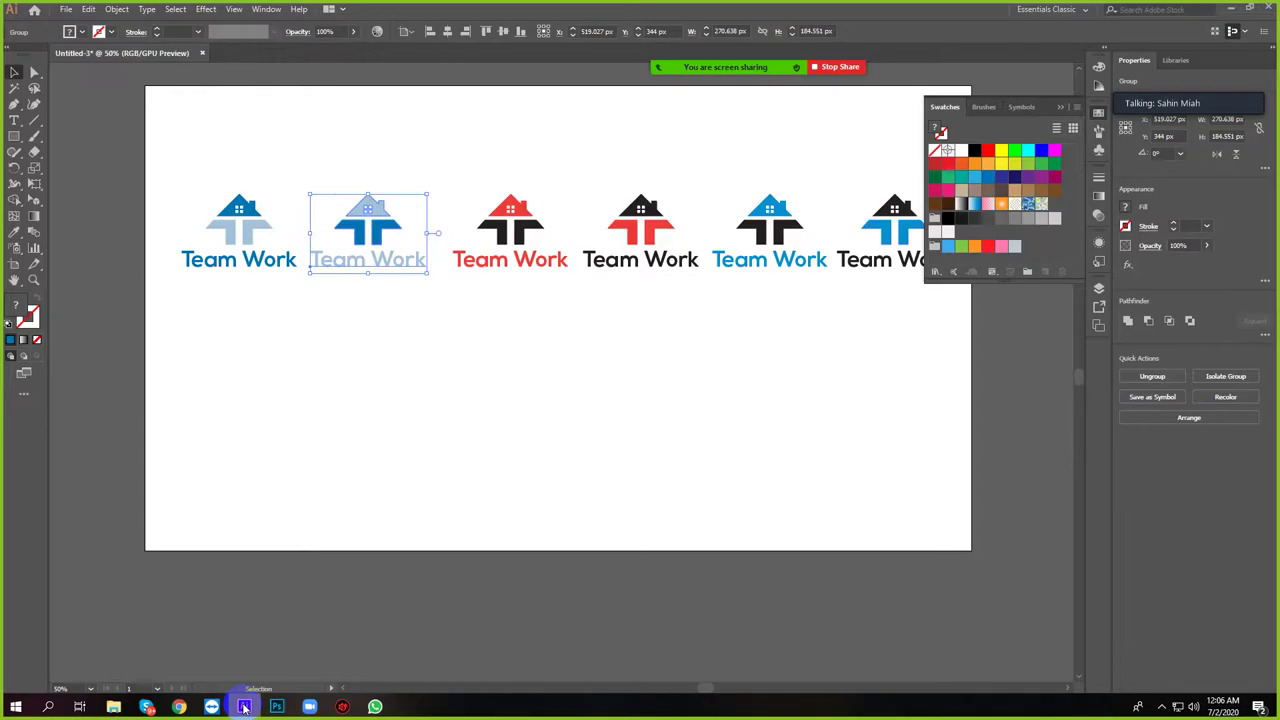
click(935, 272)
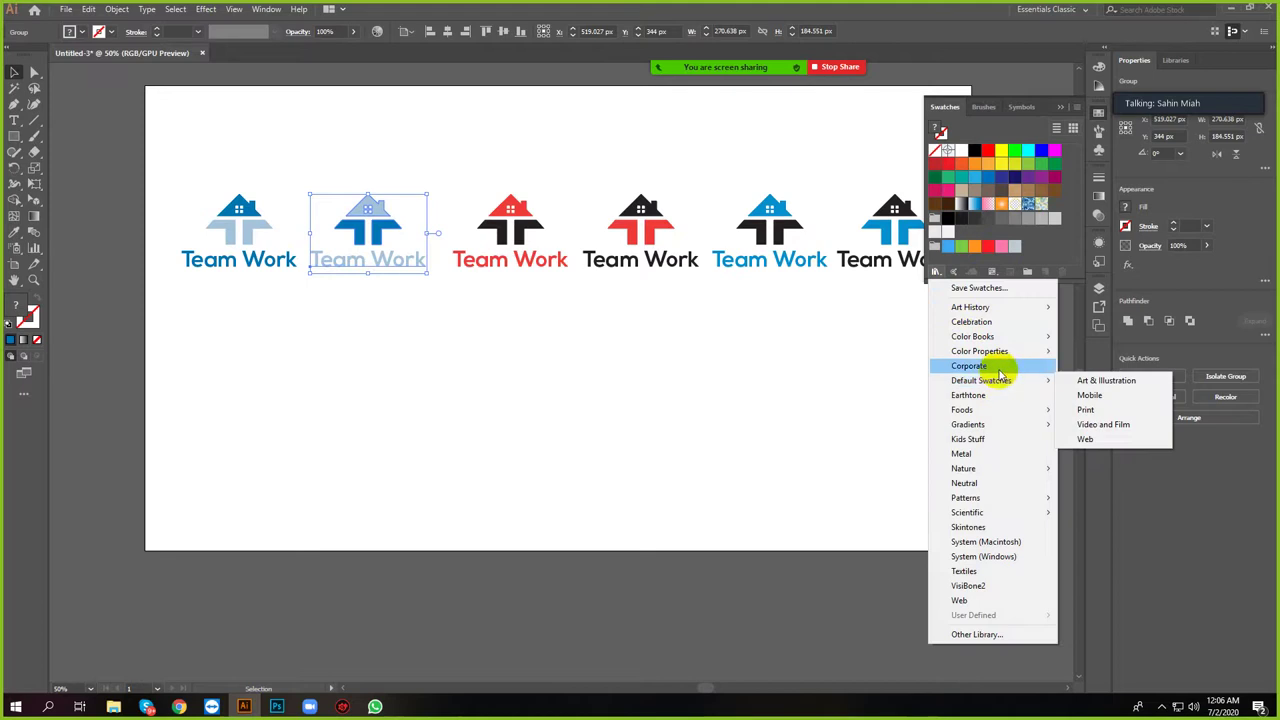
click(970, 366)
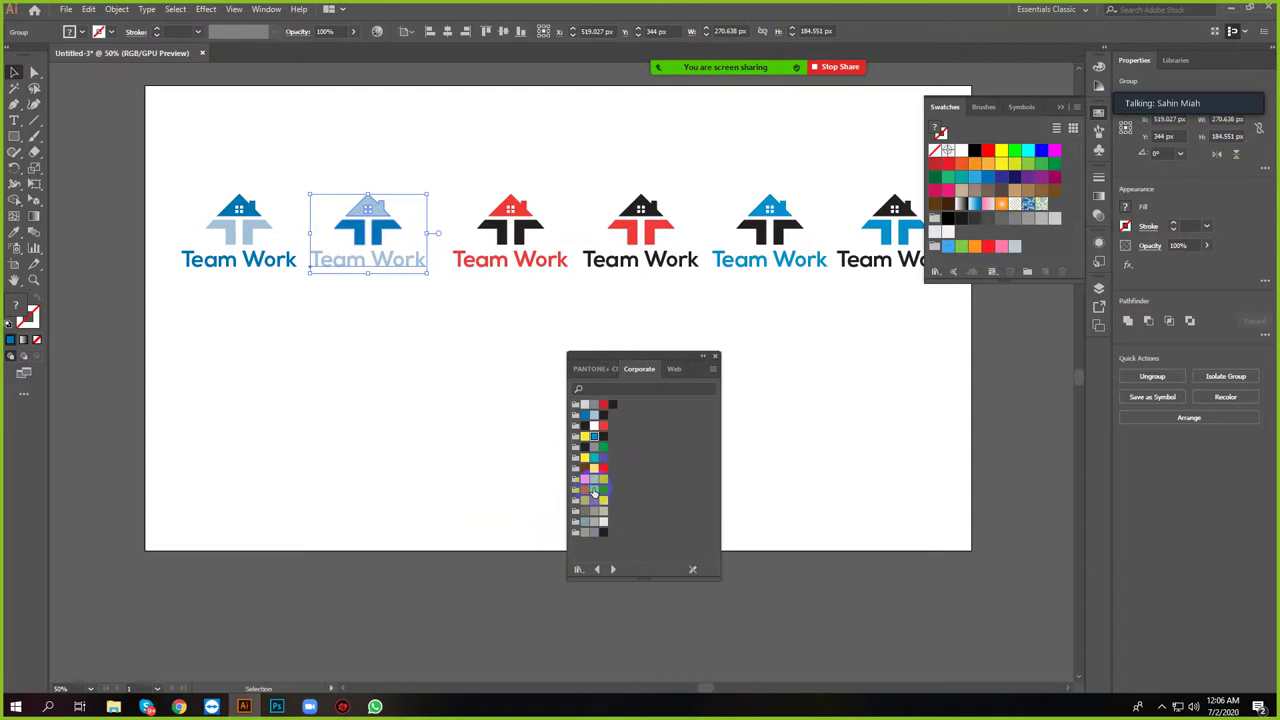
click(617, 388)
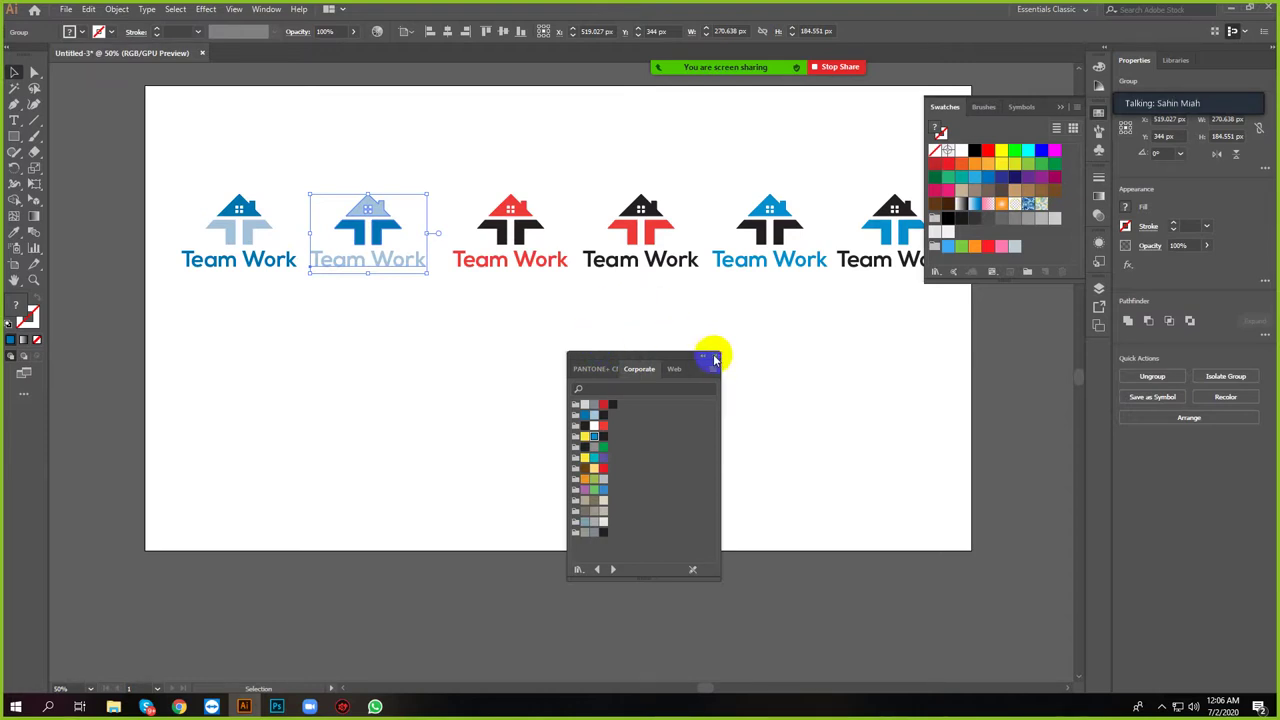
click(712, 357)
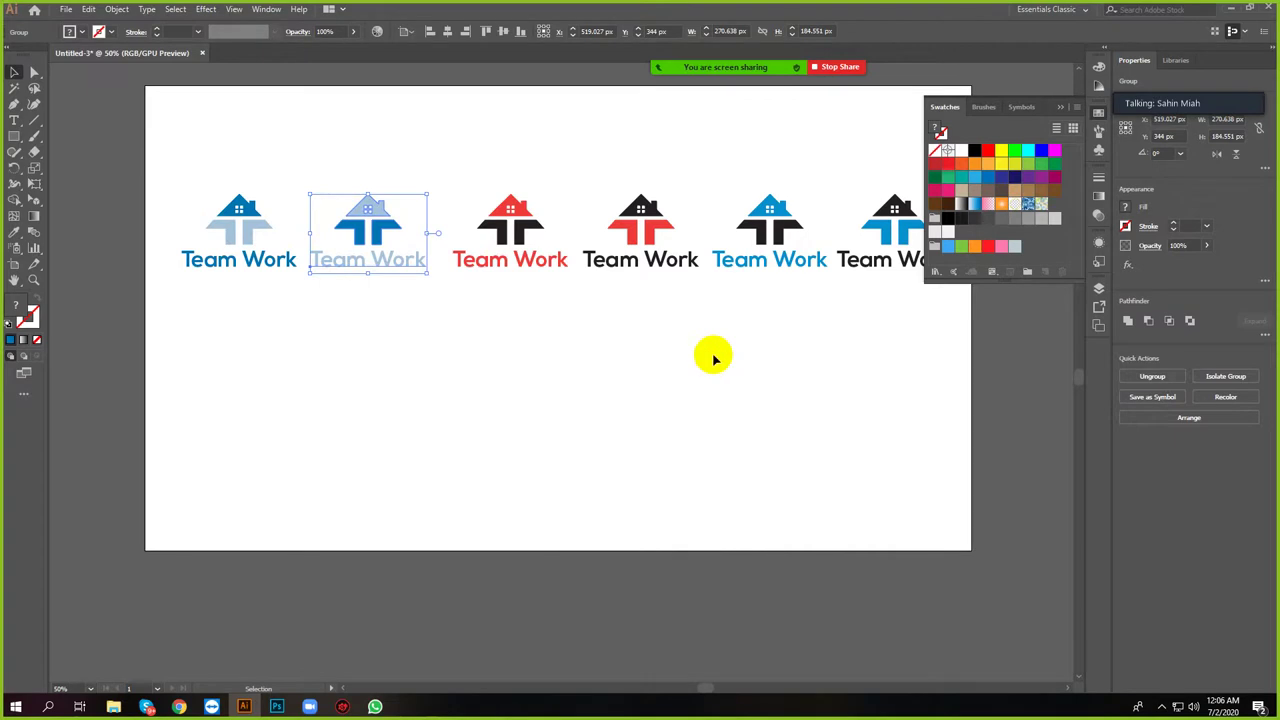
Step: On the Facebook tab, close the older Messenger chat conversation window
click(180, 708)
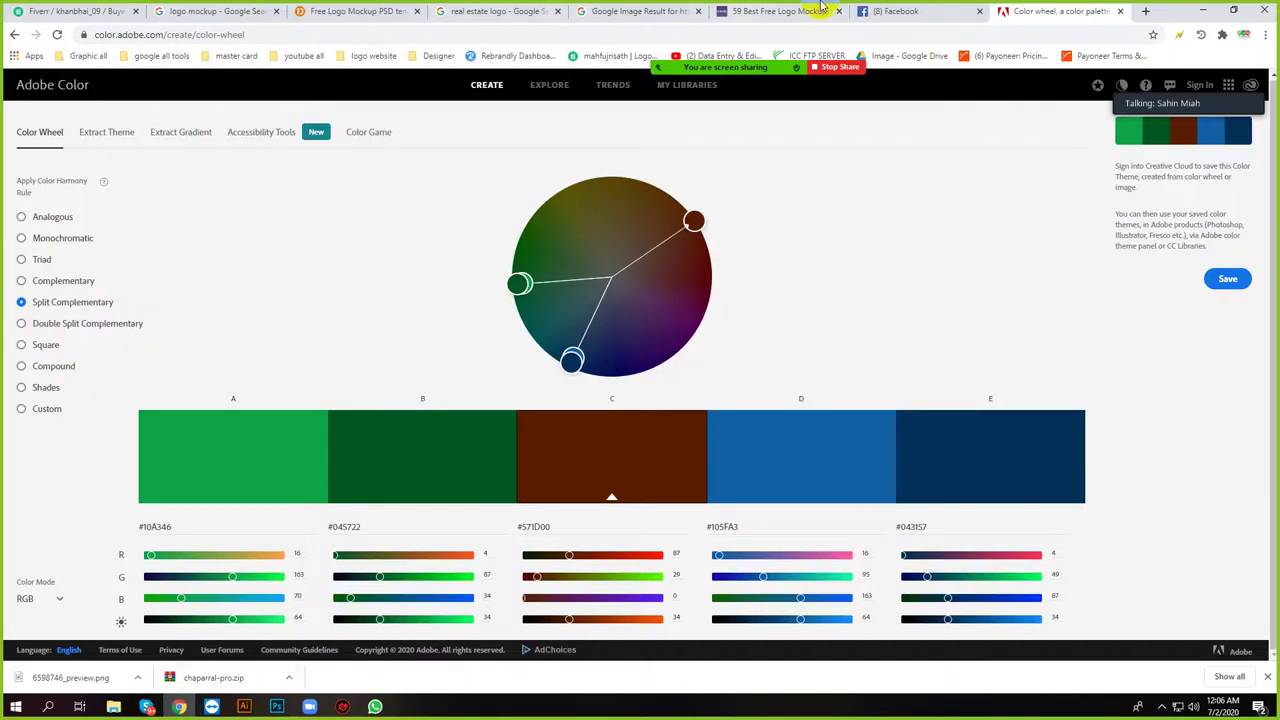
click(900, 11)
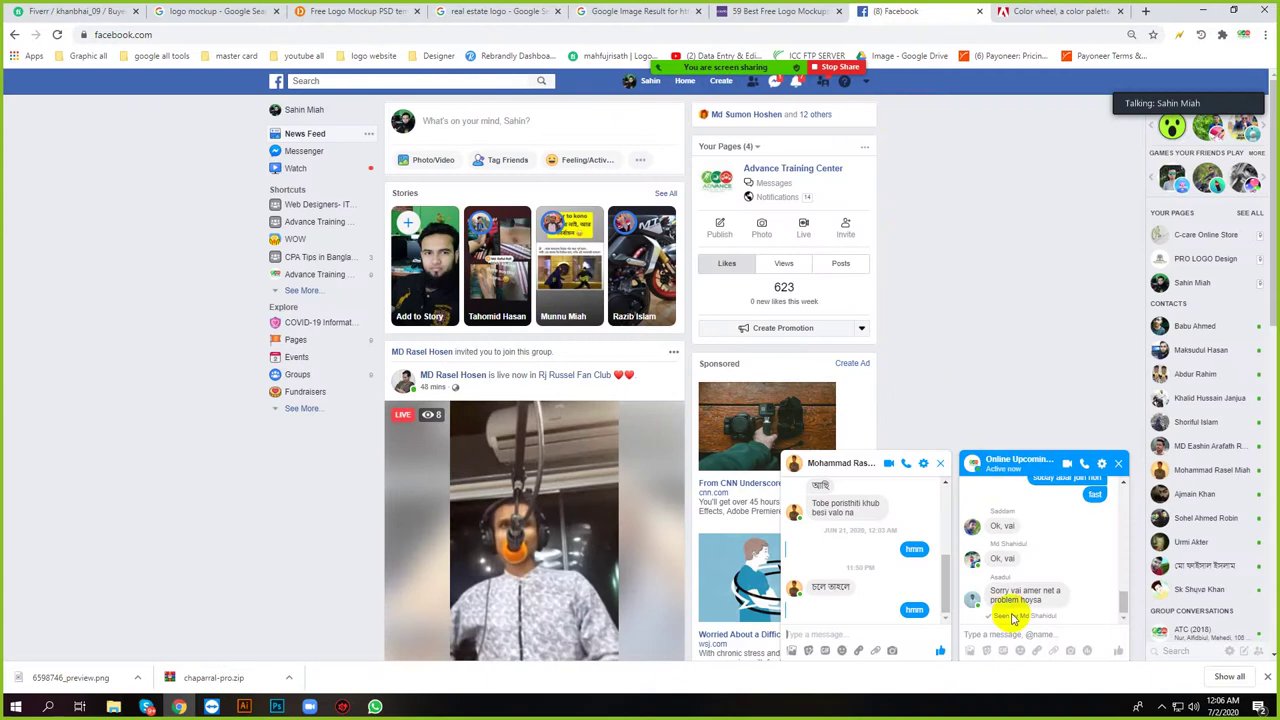
mouse_move(1025, 595)
click(1053, 603)
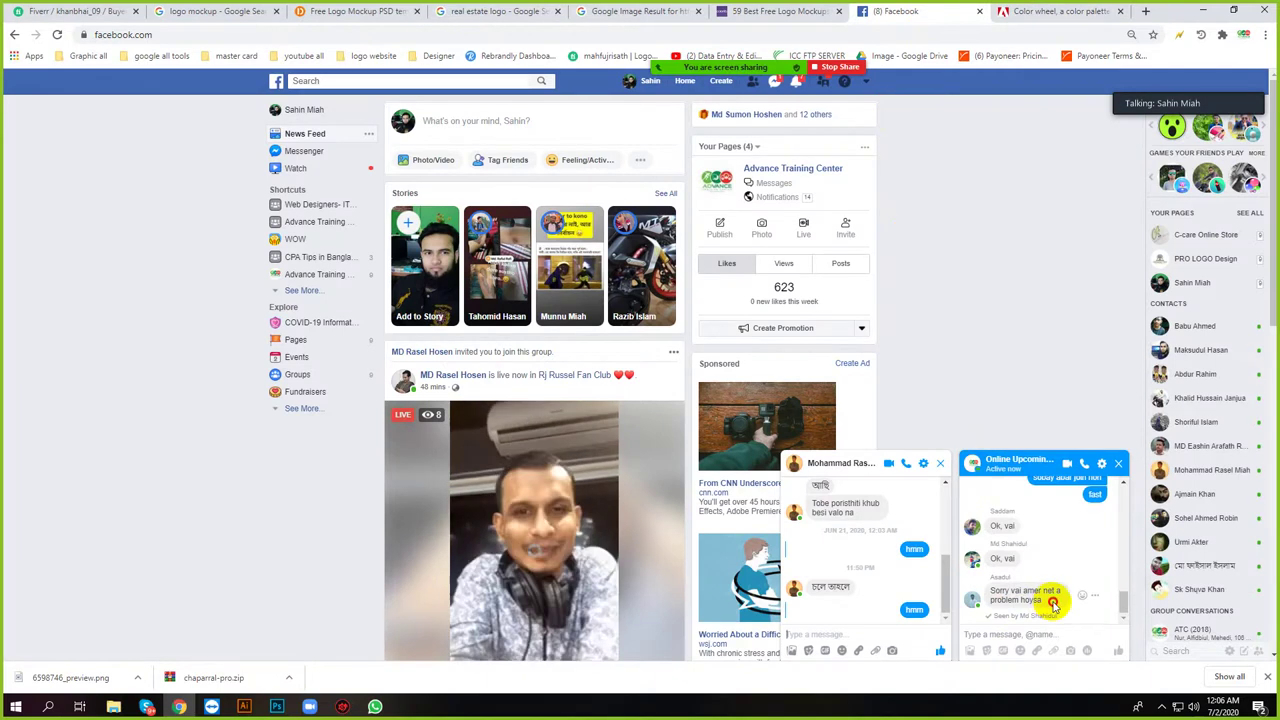
drag(1053, 603, 991, 593)
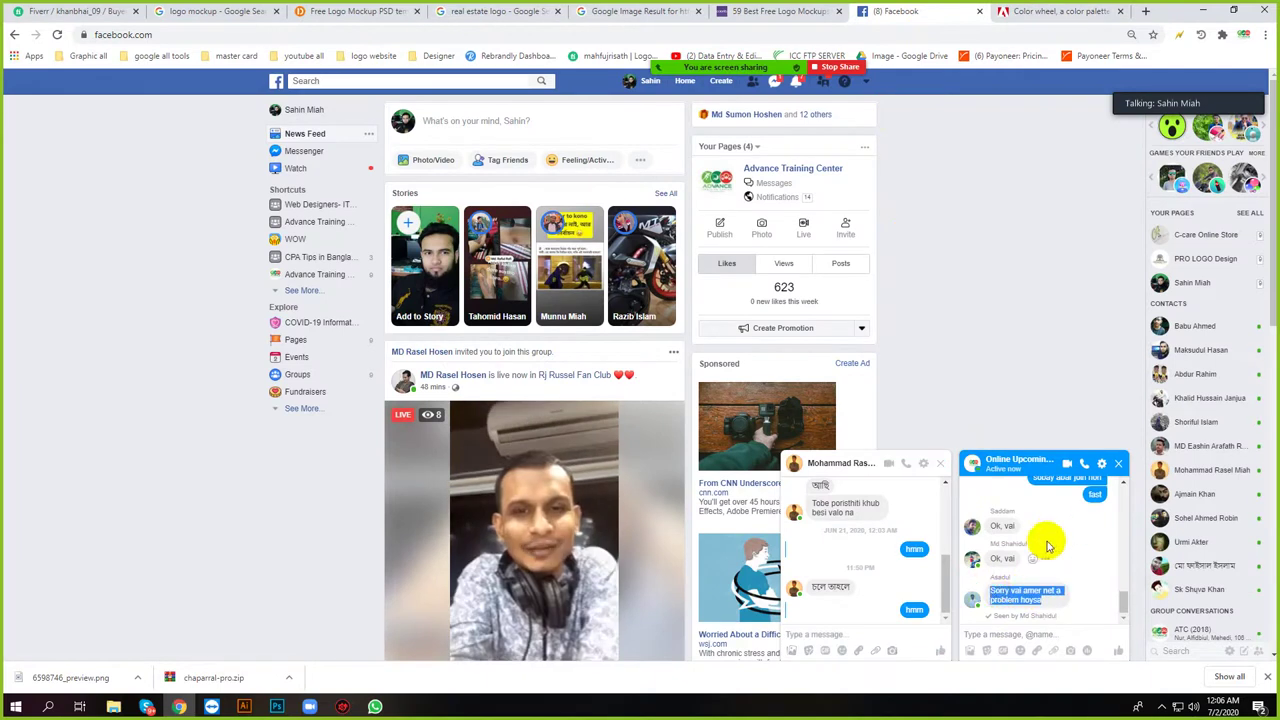
click(940, 464)
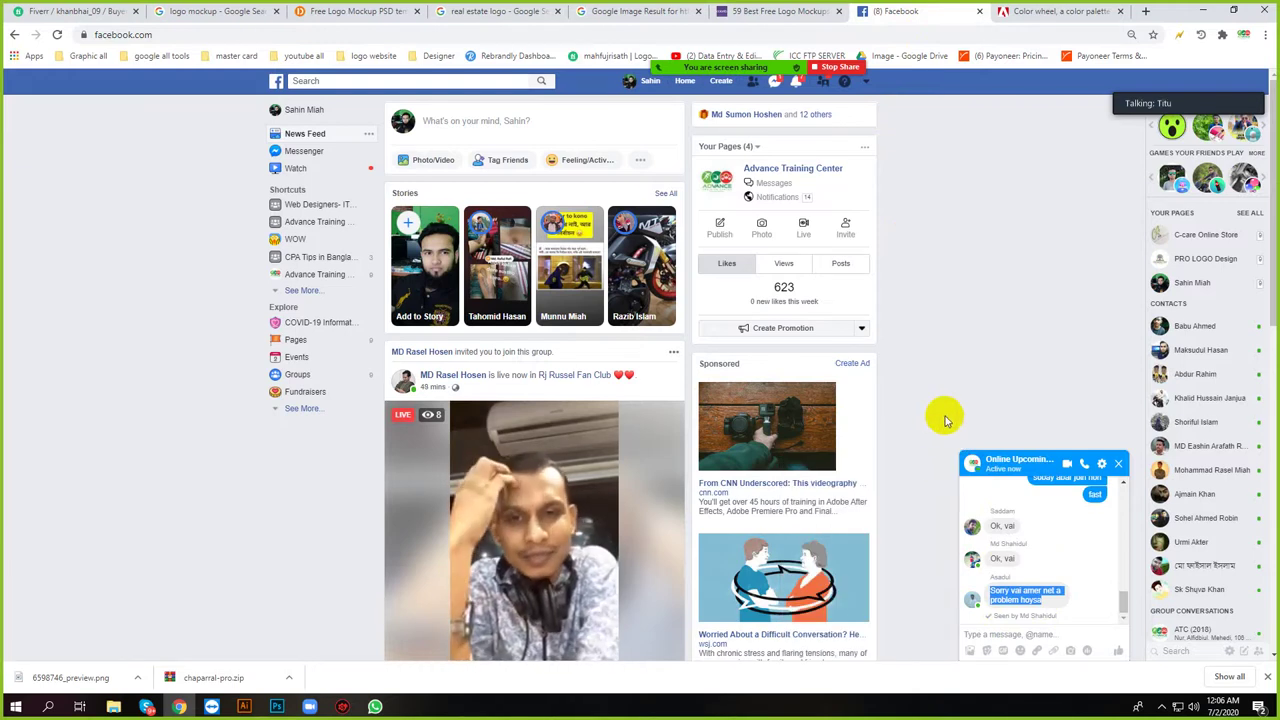
click(1030, 298)
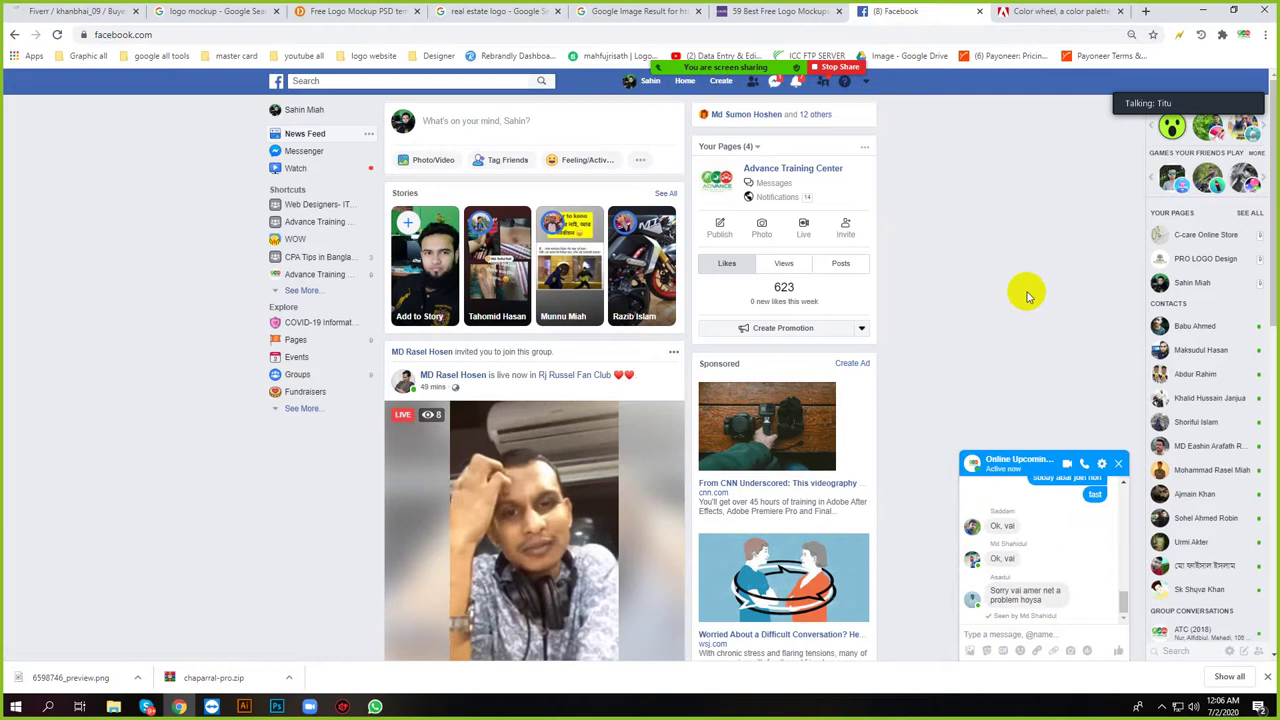
Step: Close the logo mockup, logo search, image result, mockups article and color wheel tabs
click(363, 10)
click(418, 12)
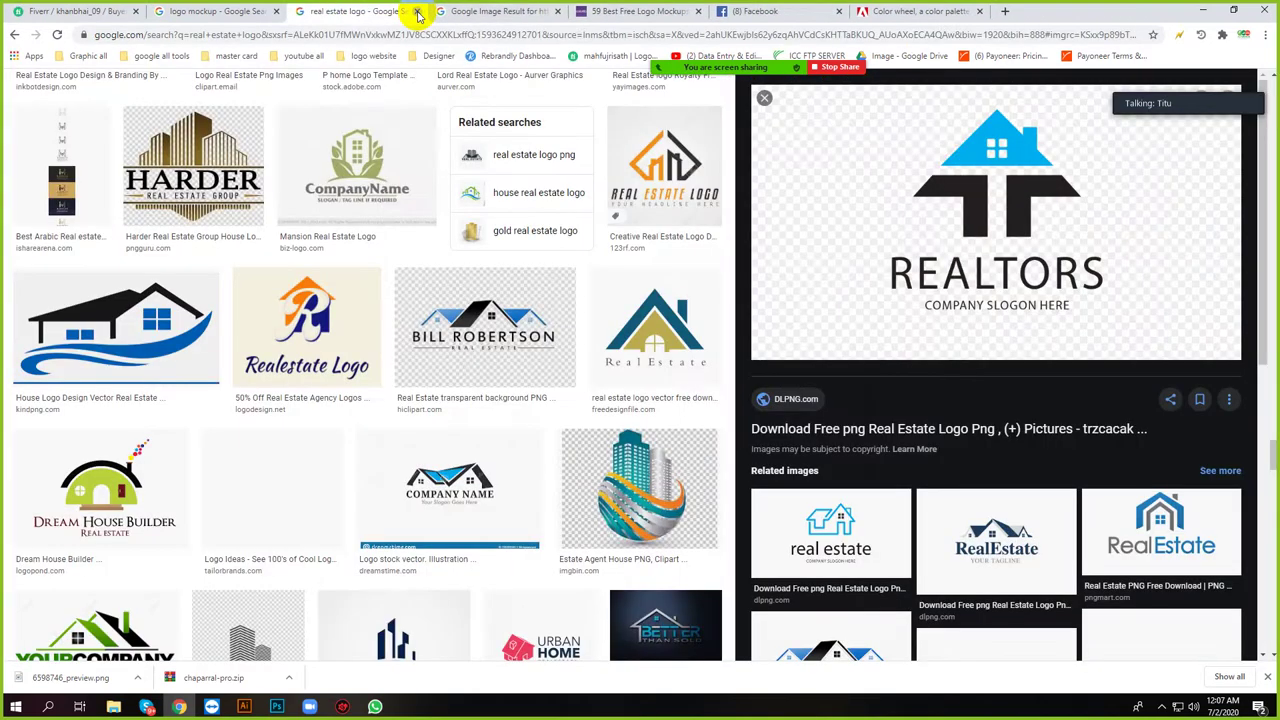
click(418, 12)
click(418, 12)
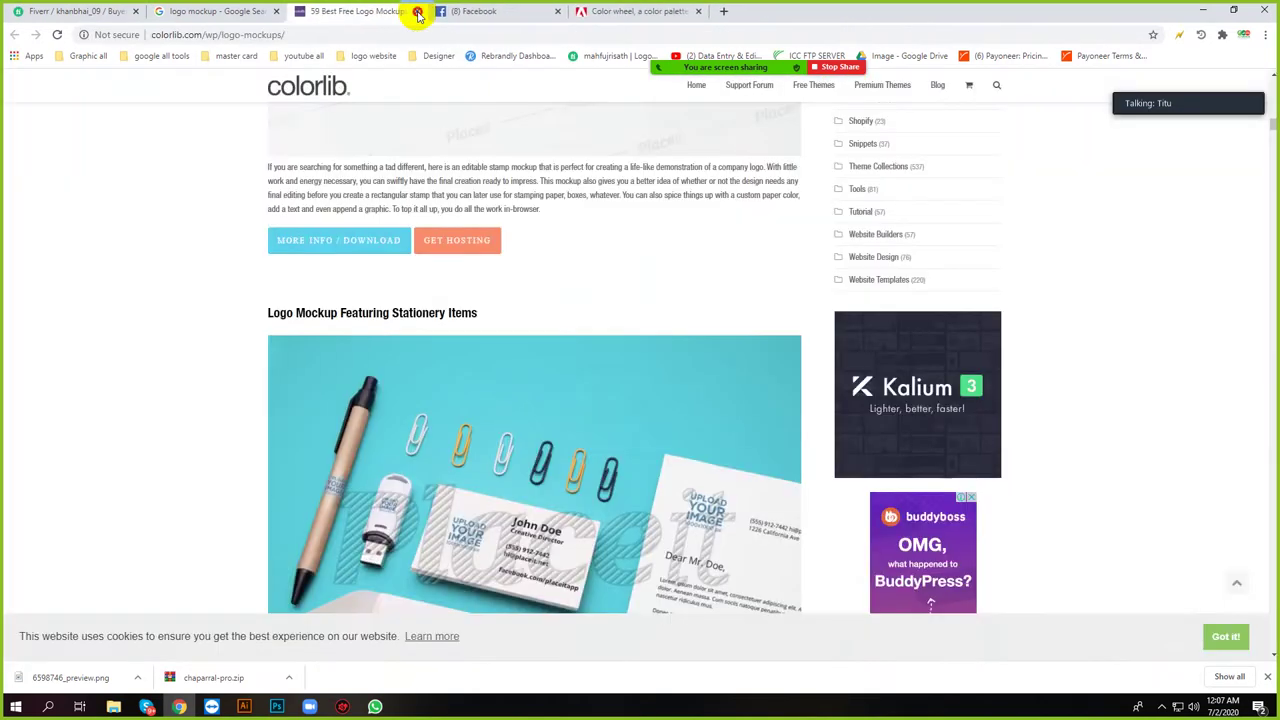
click(418, 12)
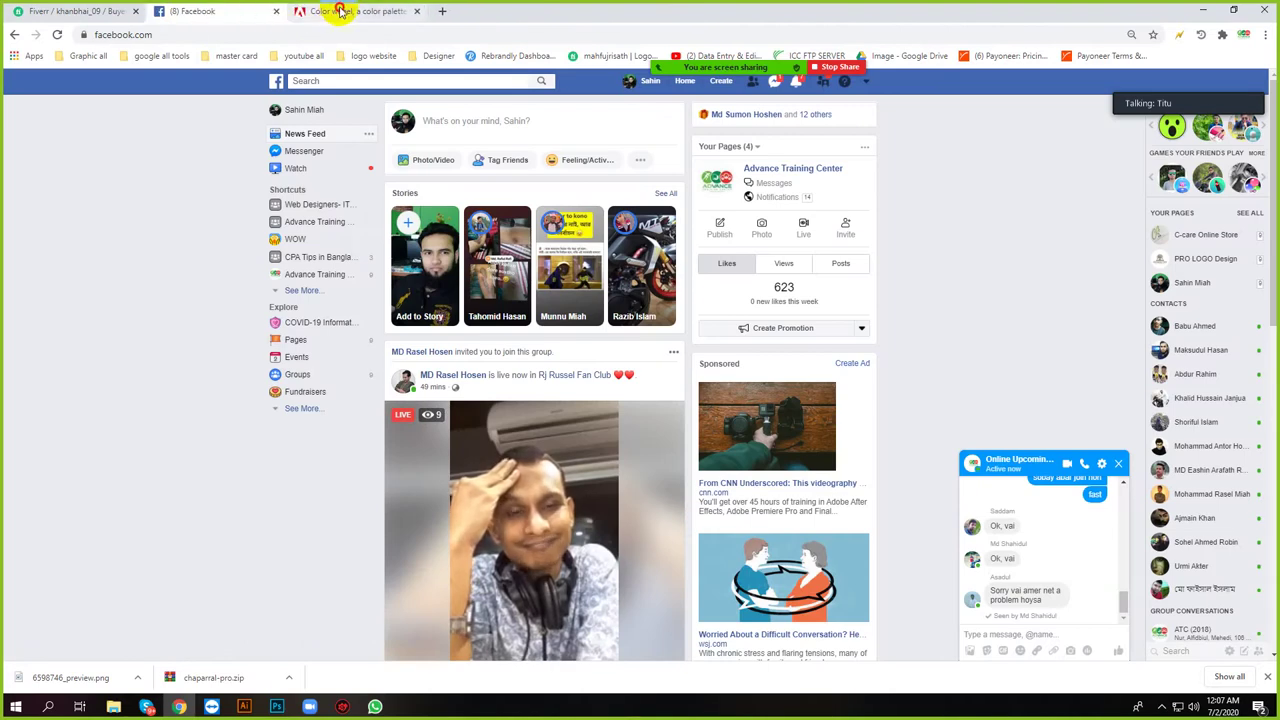
click(340, 11)
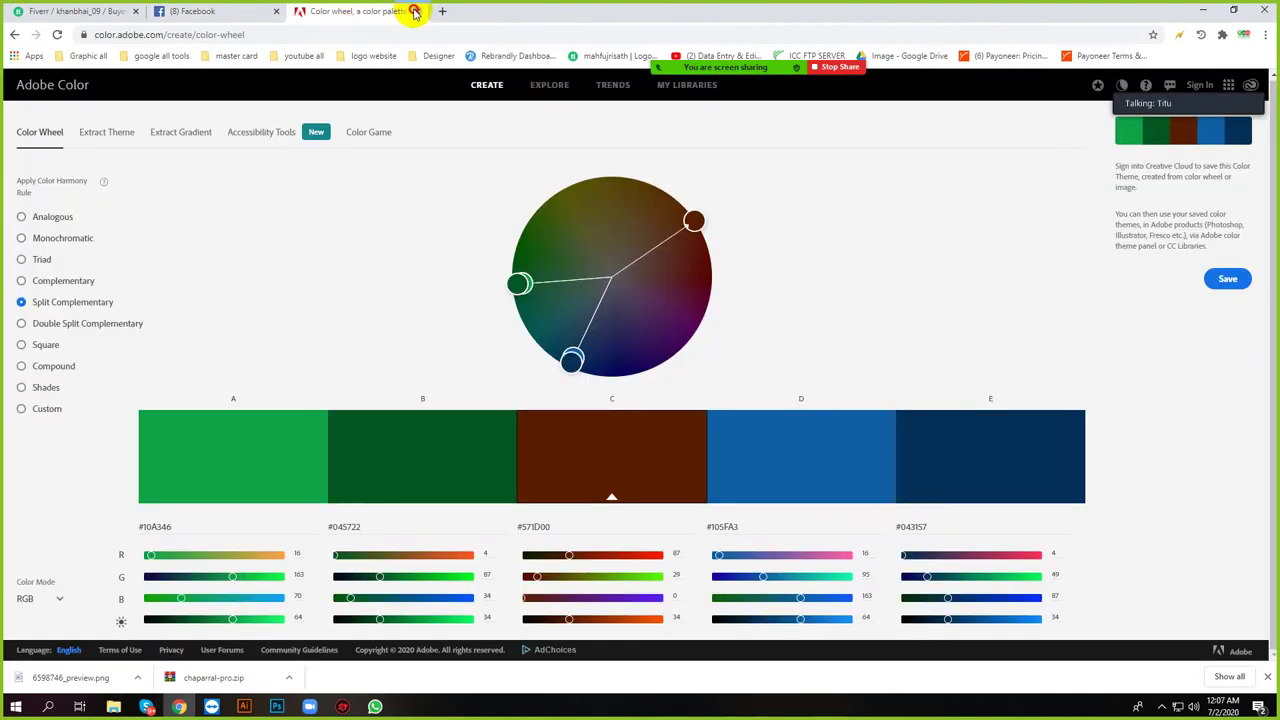
click(414, 11)
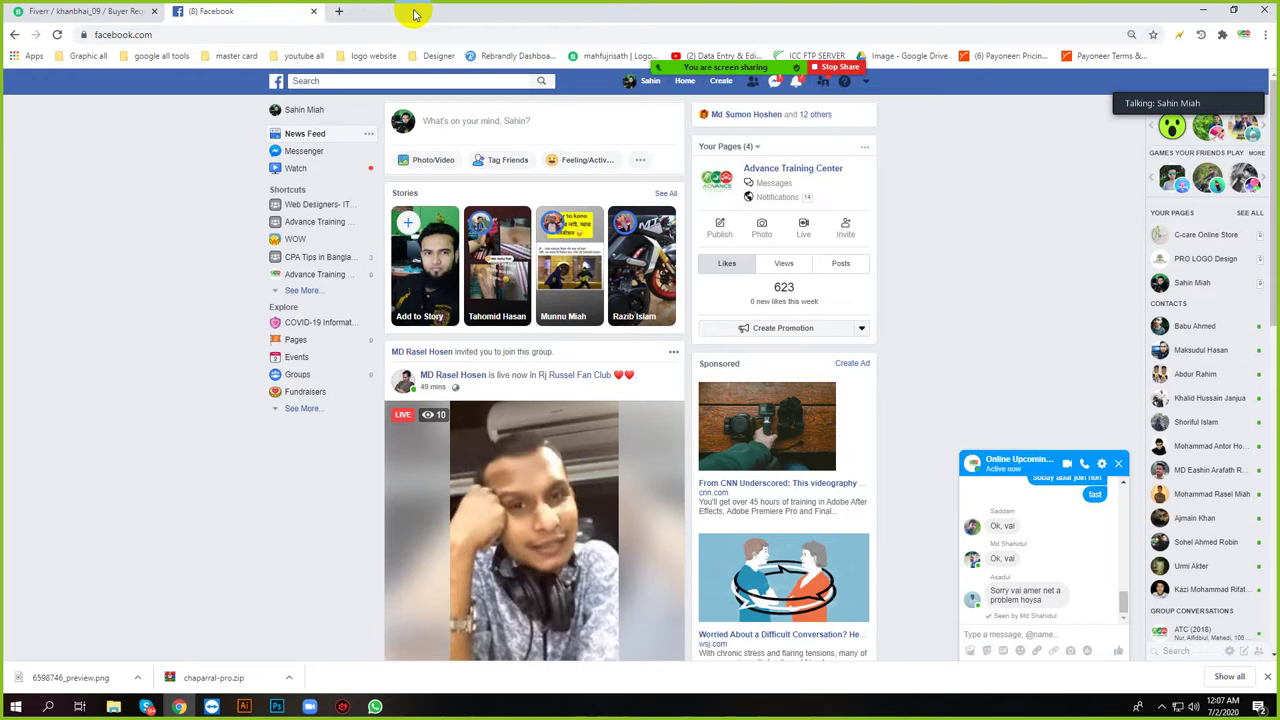
mouse_move(750, 67)
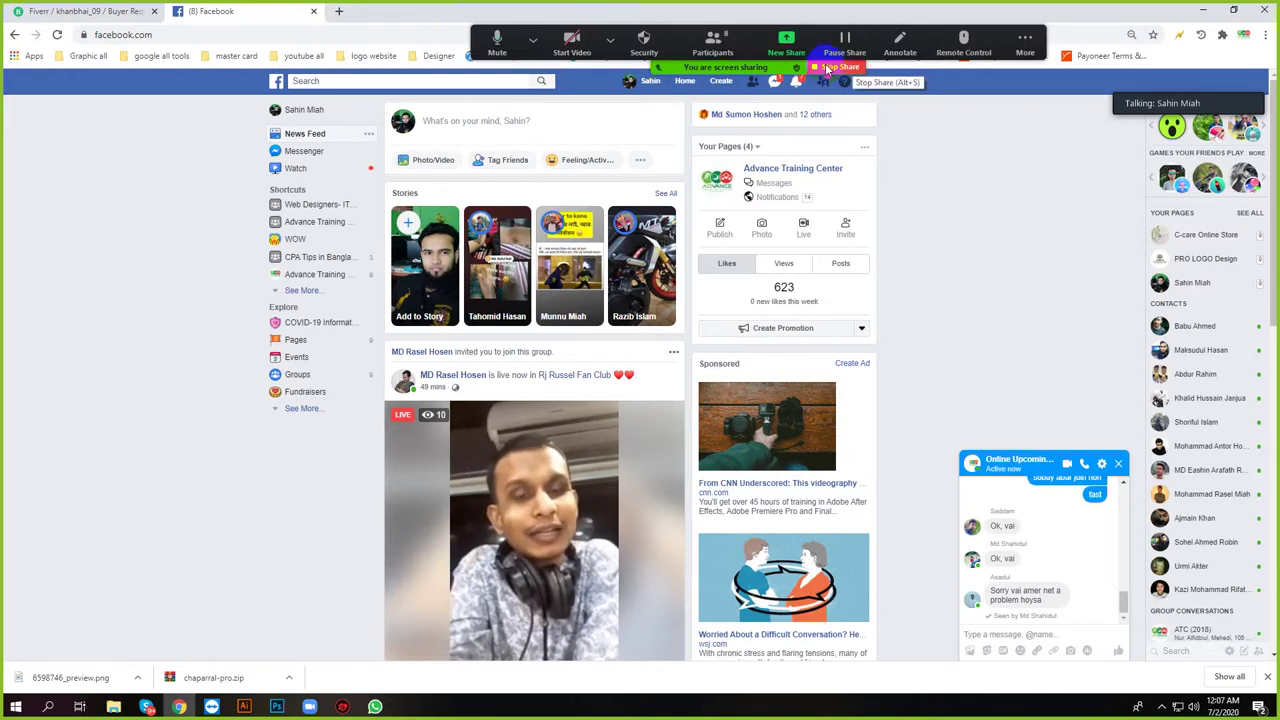
Step: Stop sharing and enable 'Multiple participants can share simultaneously' in Zoom
click(845, 67)
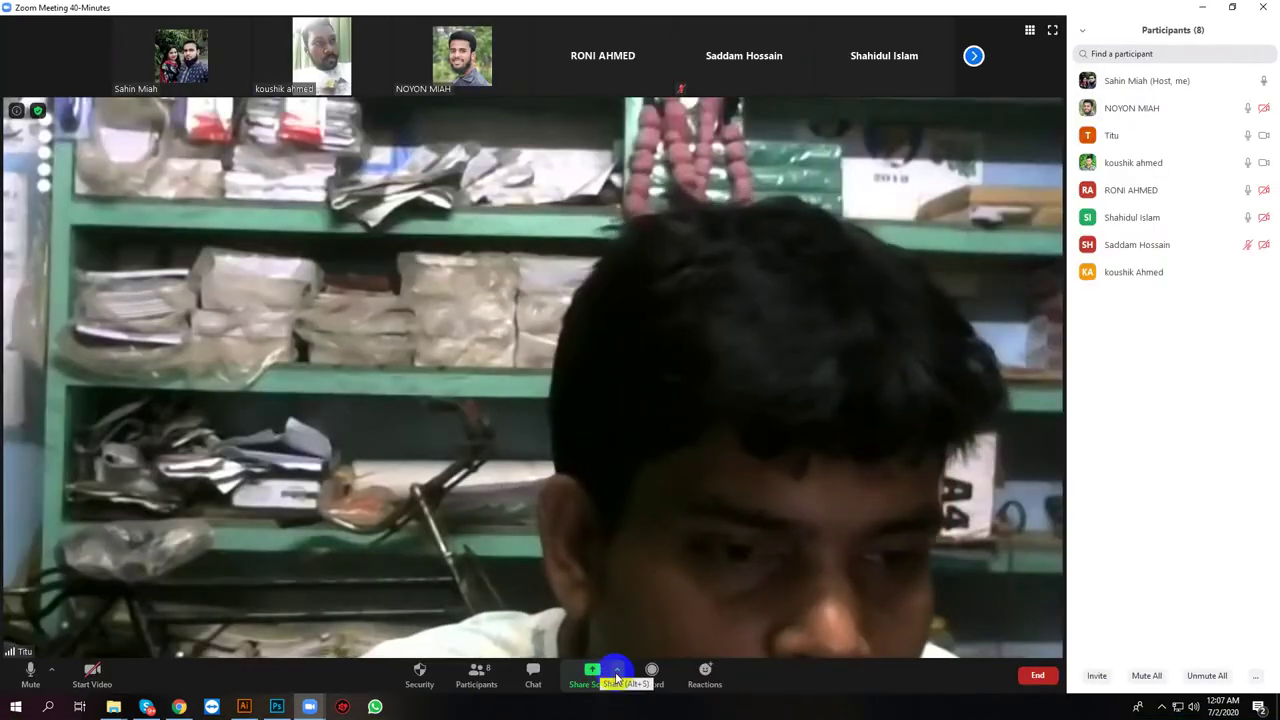
click(617, 674)
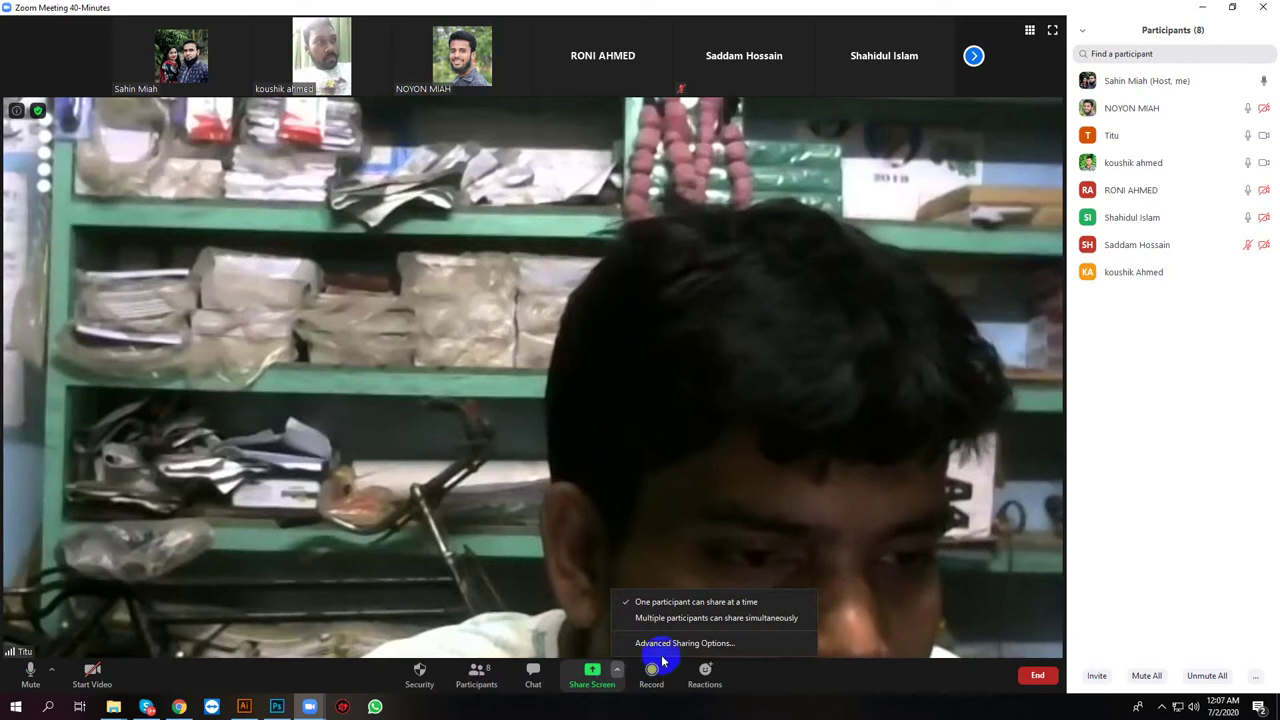
click(663, 617)
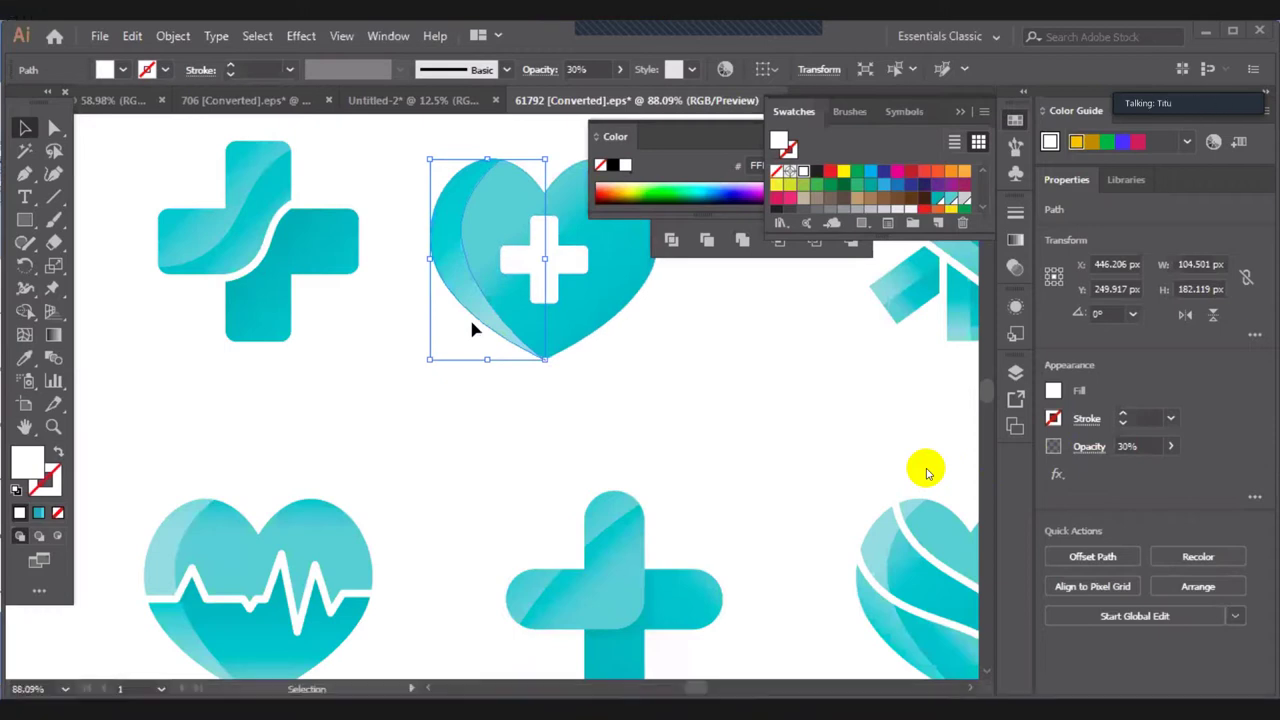
Step: Put the white 30%-opacity crescent back on the heart's left edge, then exit full screen
drag(474, 329, 333, 398)
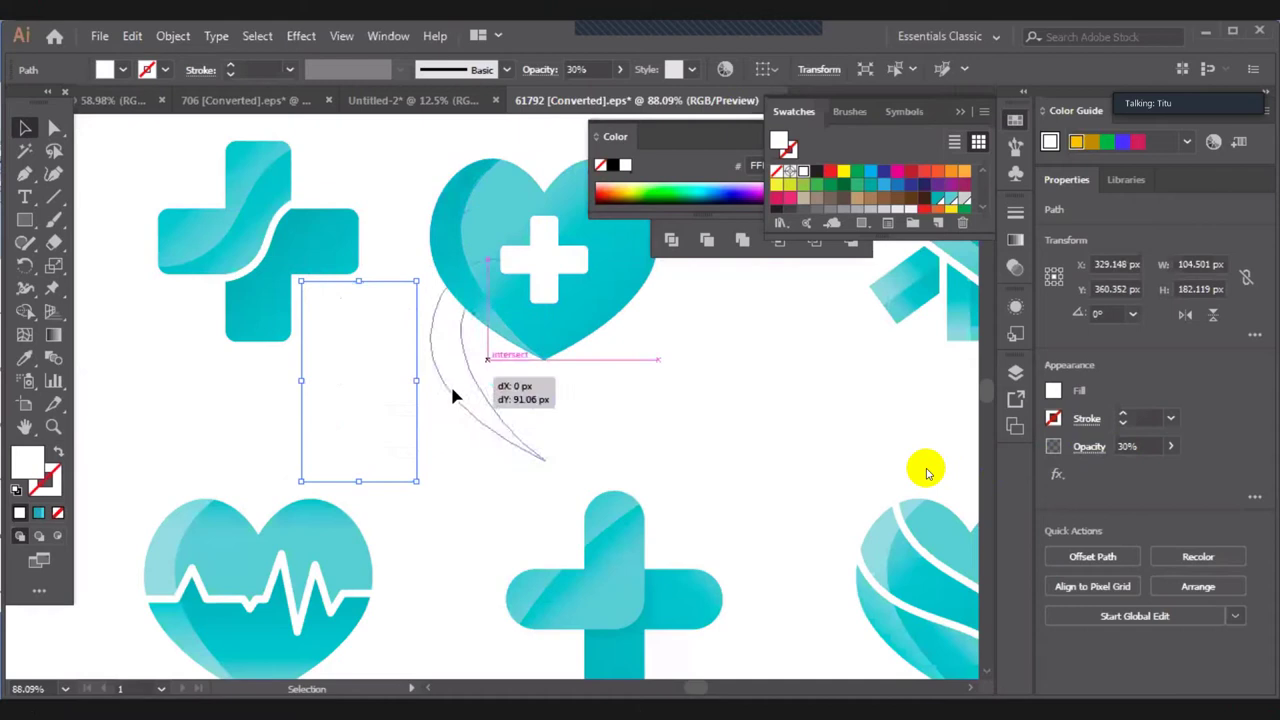
drag(372, 321, 501, 364)
key(i)
click(479, 229)
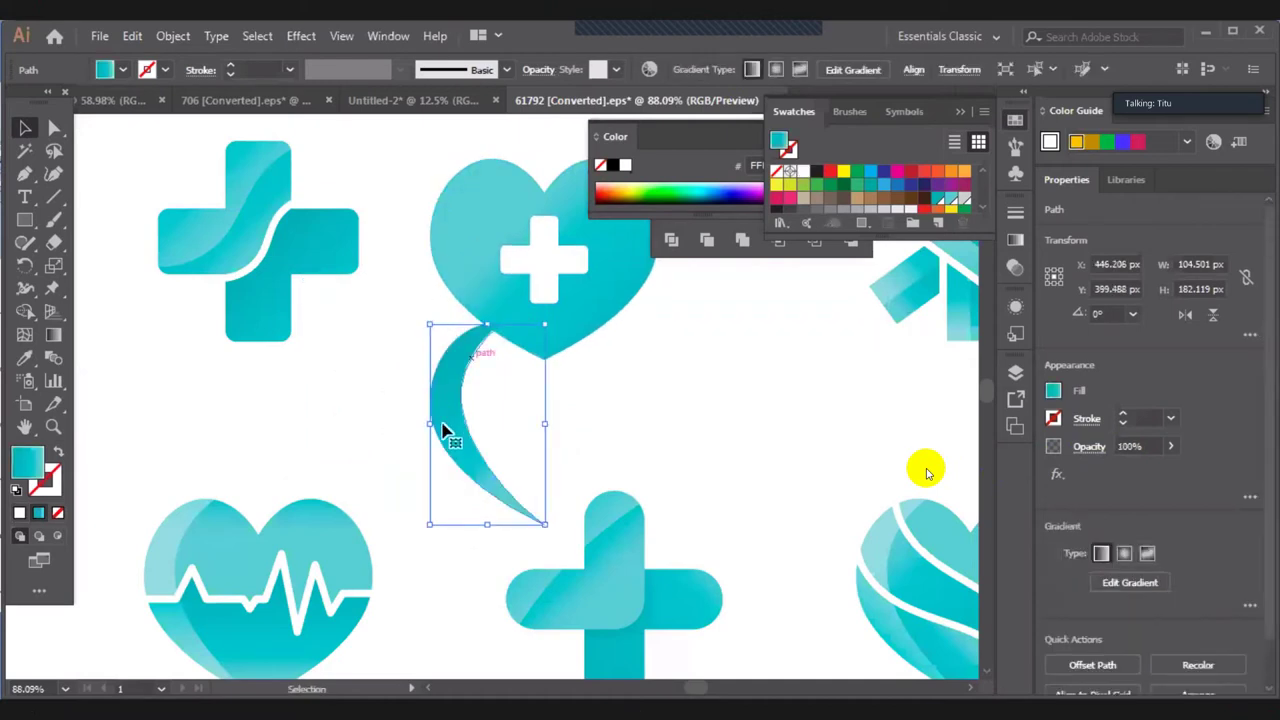
drag(445, 437, 443, 271)
key(ctrl+z)
key(ctrl+z)
key(ctrl+z)
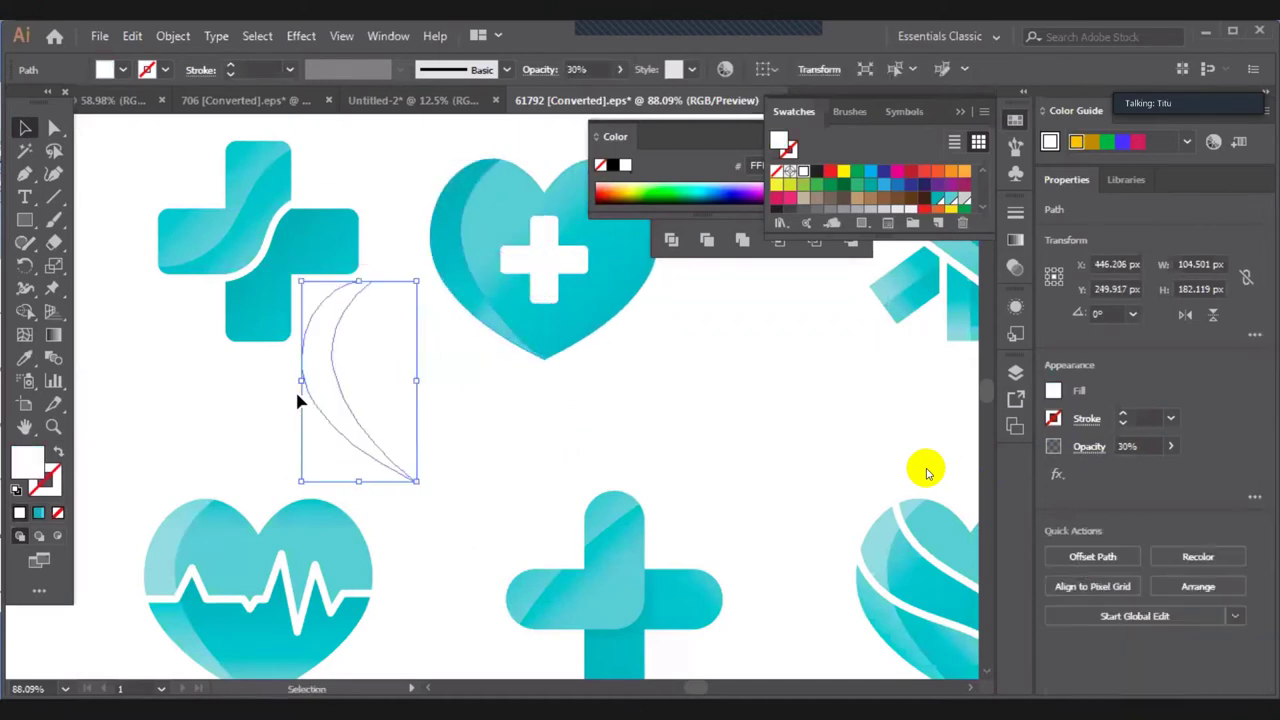
drag(325, 398, 447, 276)
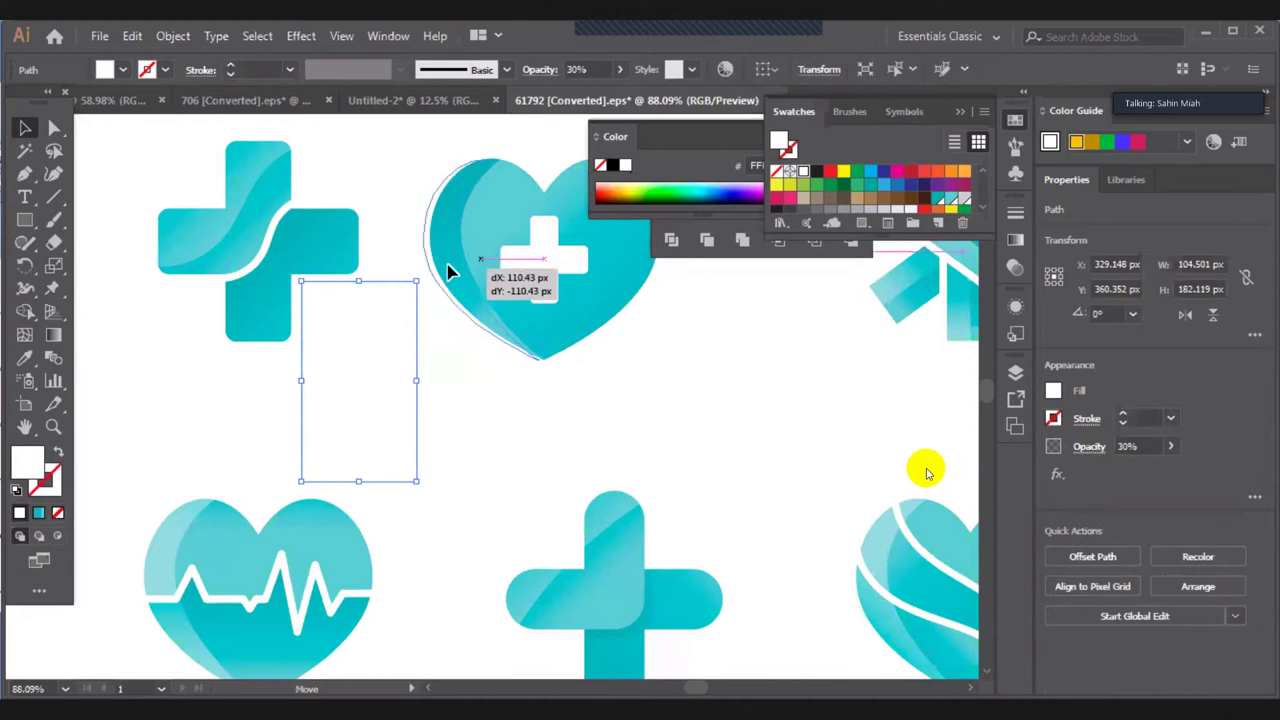
click(645, 447)
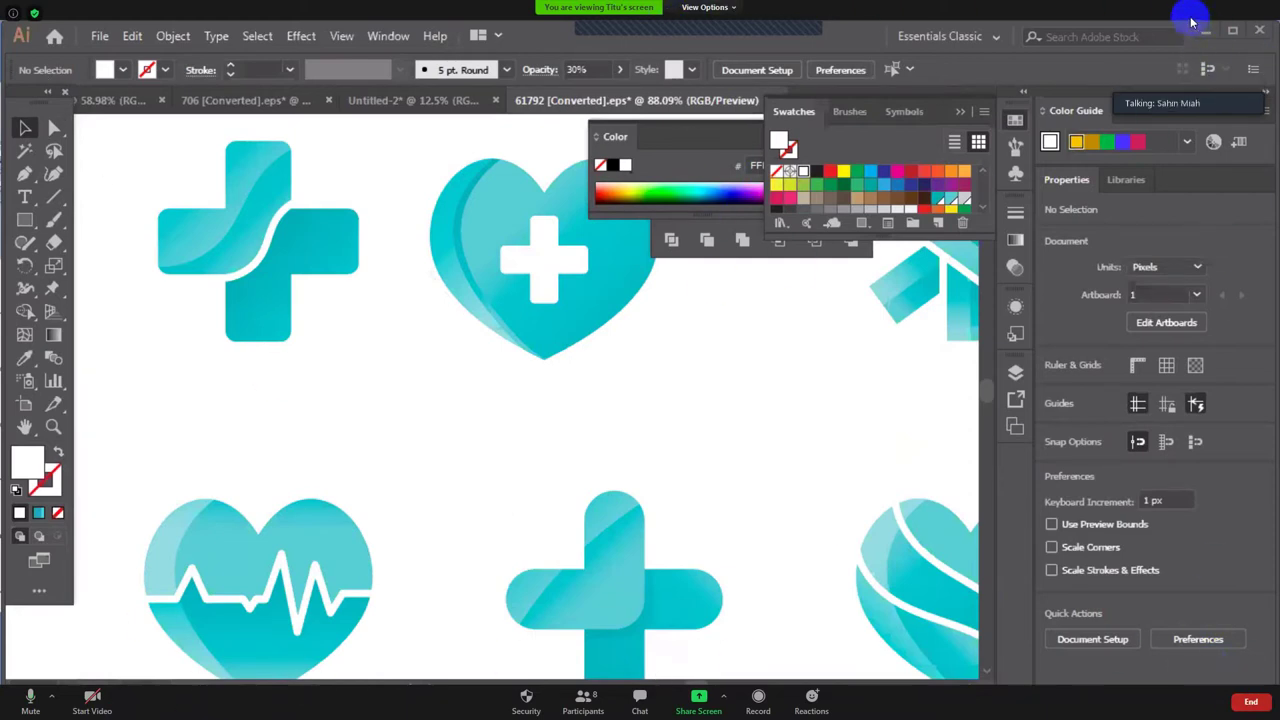
key(Escape)
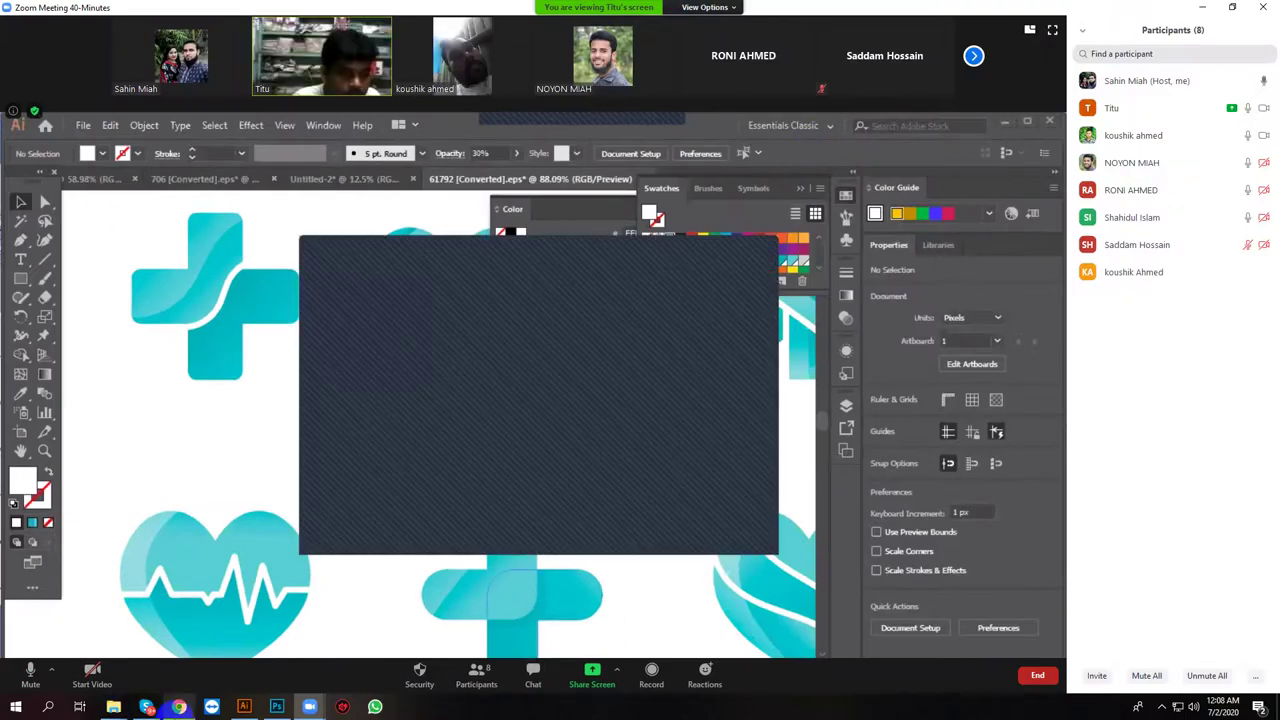
Step: Open freepik.com in a new browser tab
key(alt+Tab)
click(339, 11)
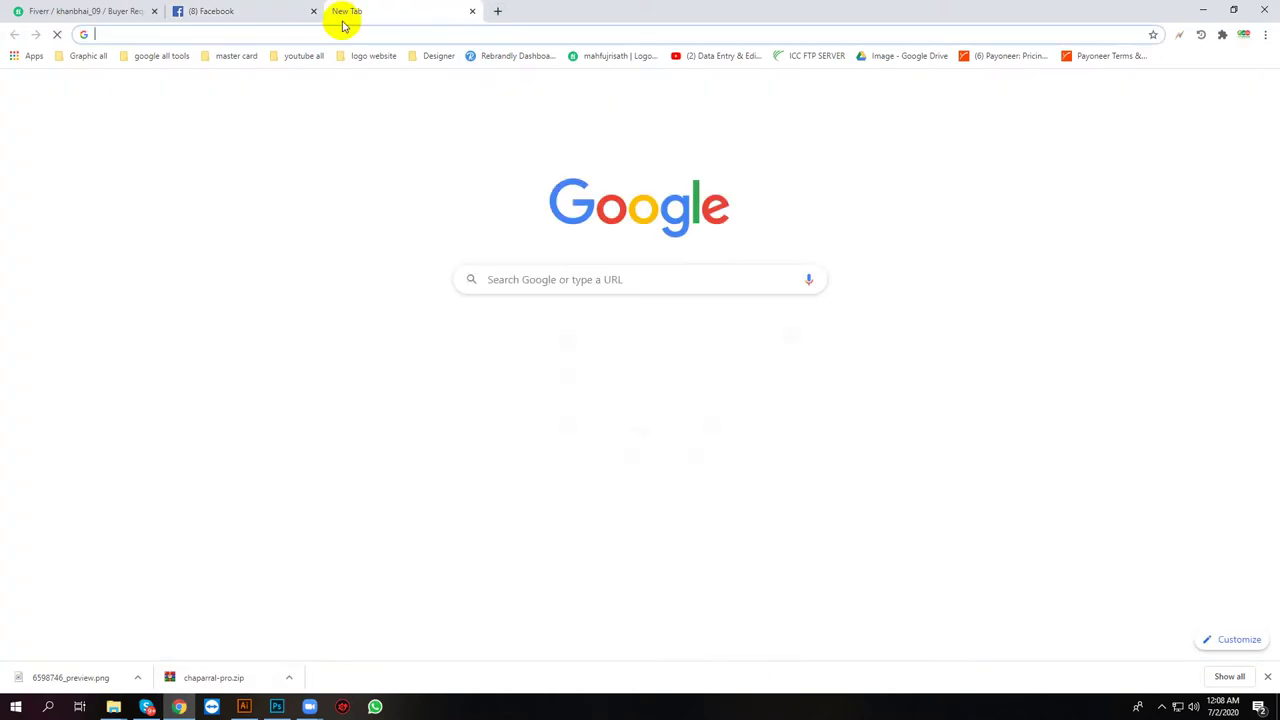
text(fr)
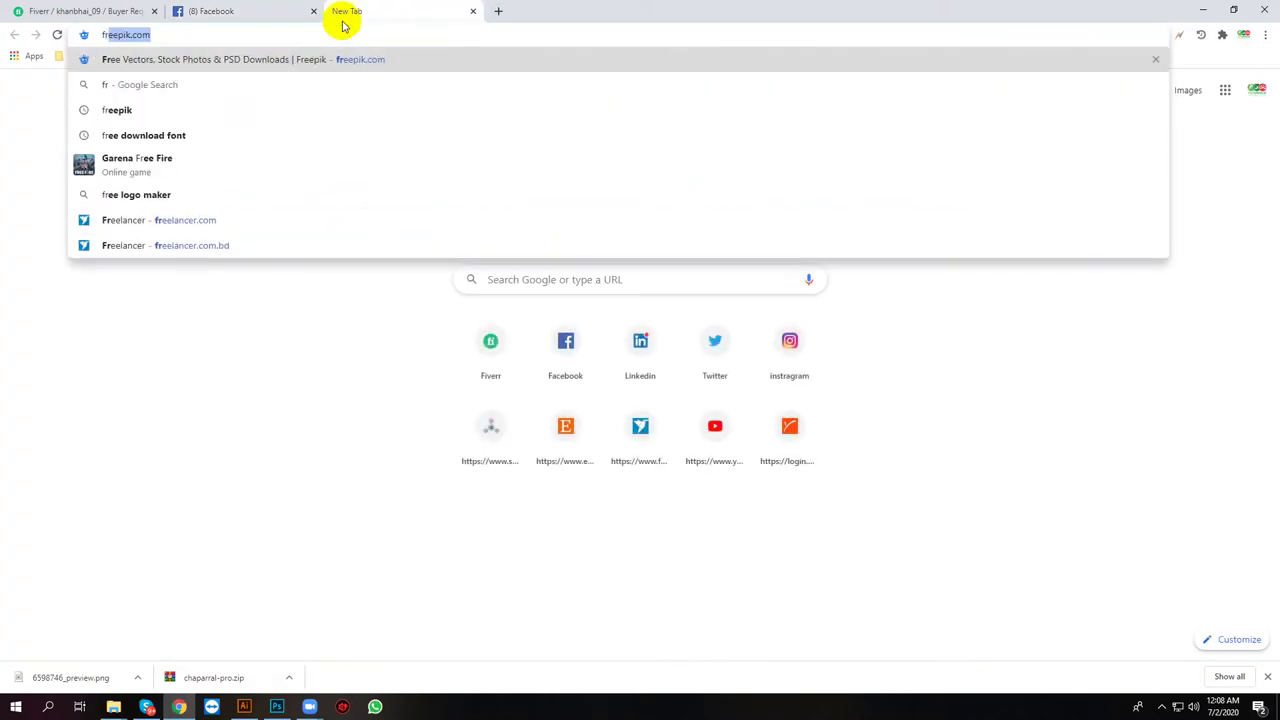
key(Return)
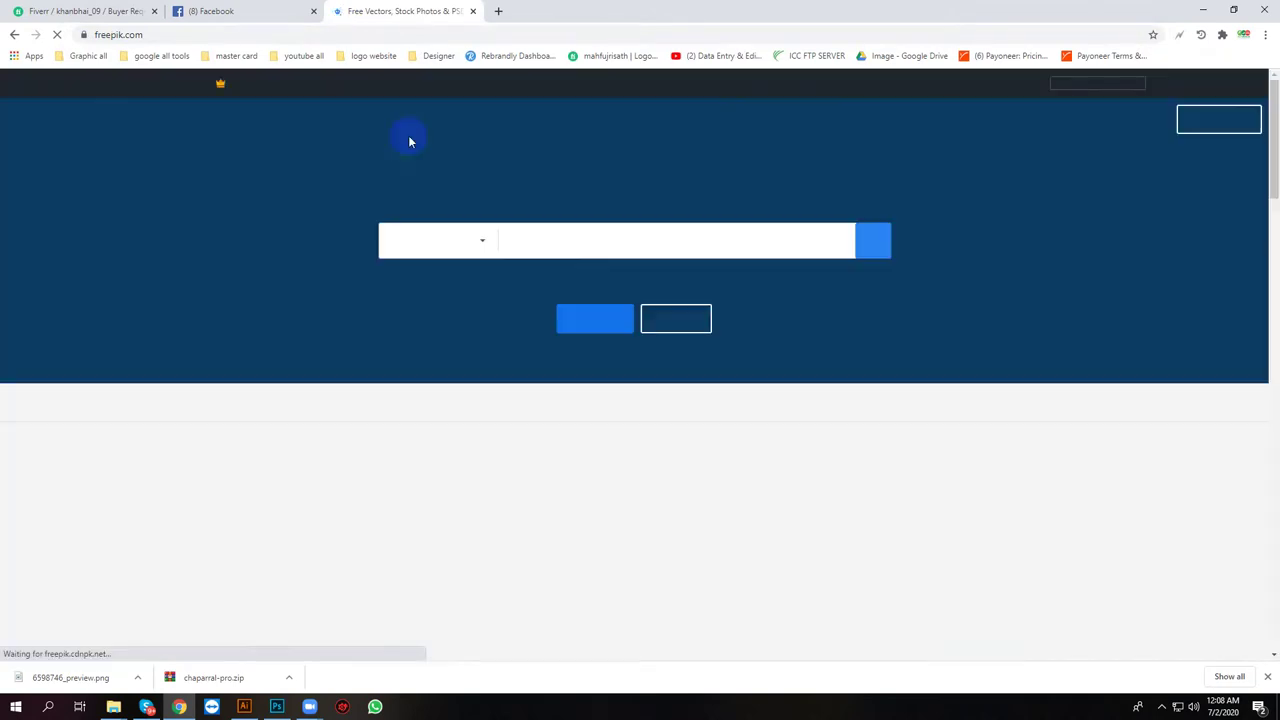
Step: Search Freepik for 'health logo' and download the Set of medical icons 3d designs
click(606, 243)
text(h)
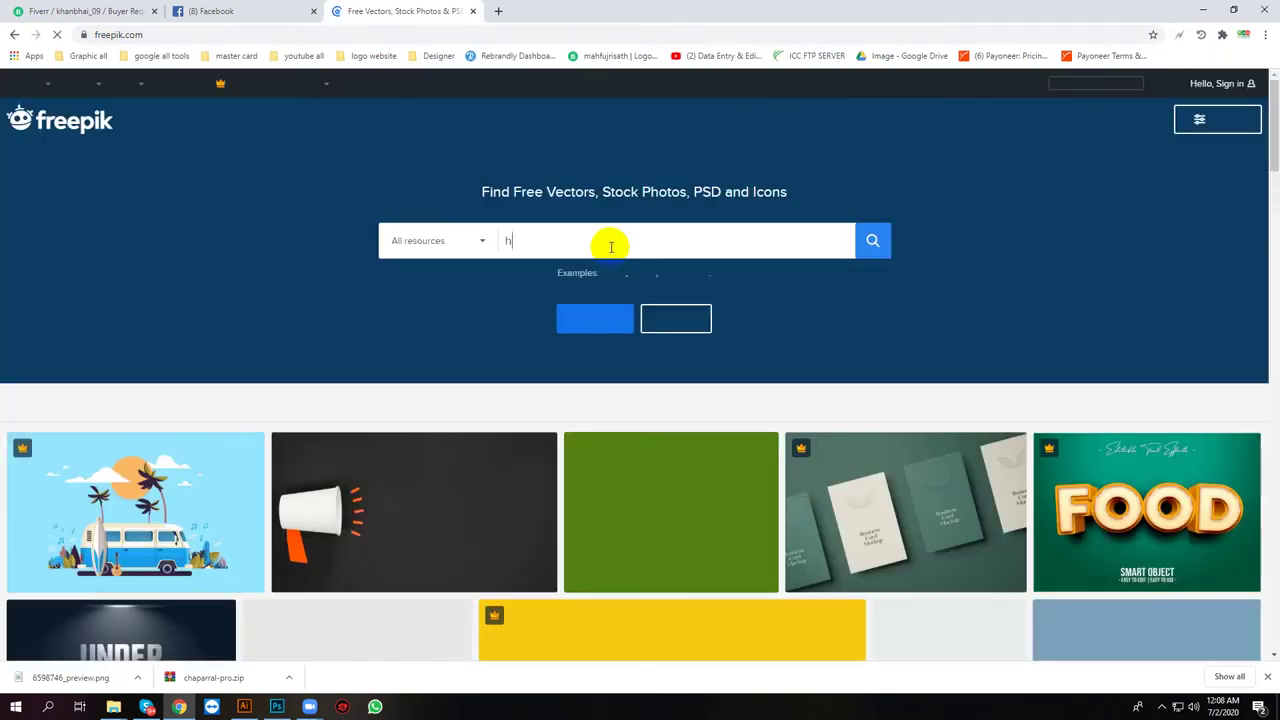
text(elth)
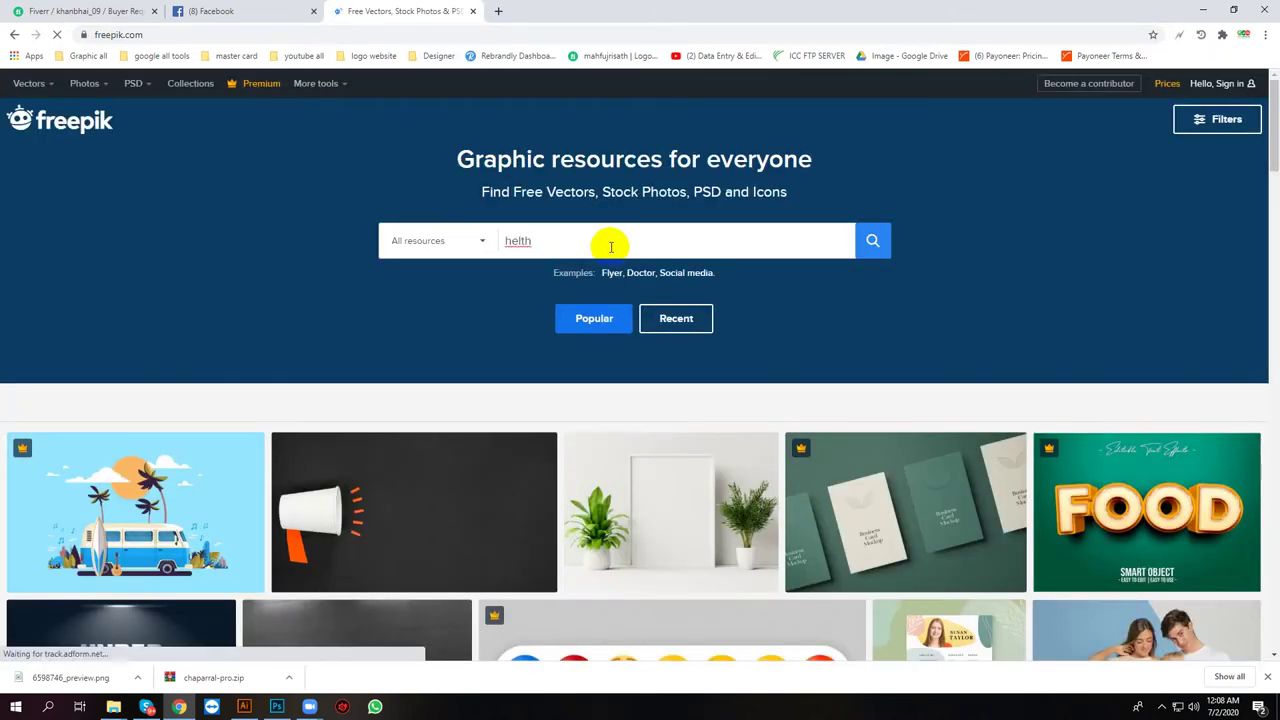
text( logo)
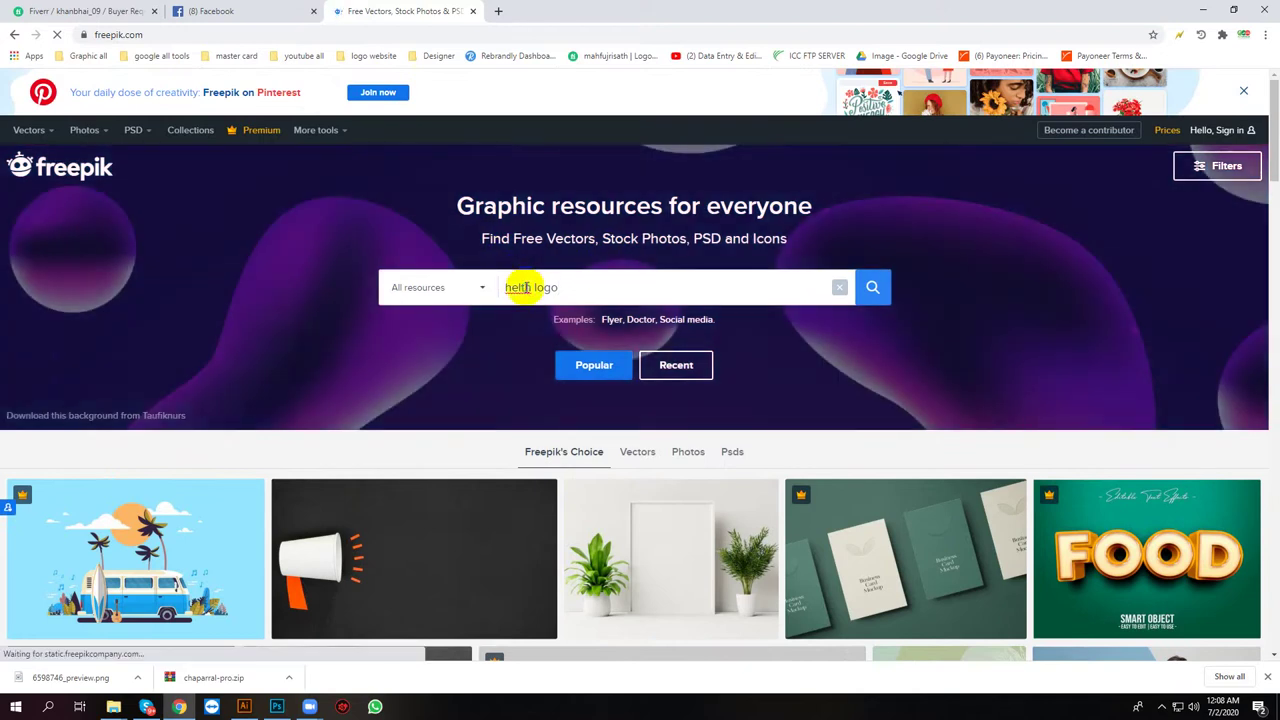
right_click(520, 287)
click(549, 298)
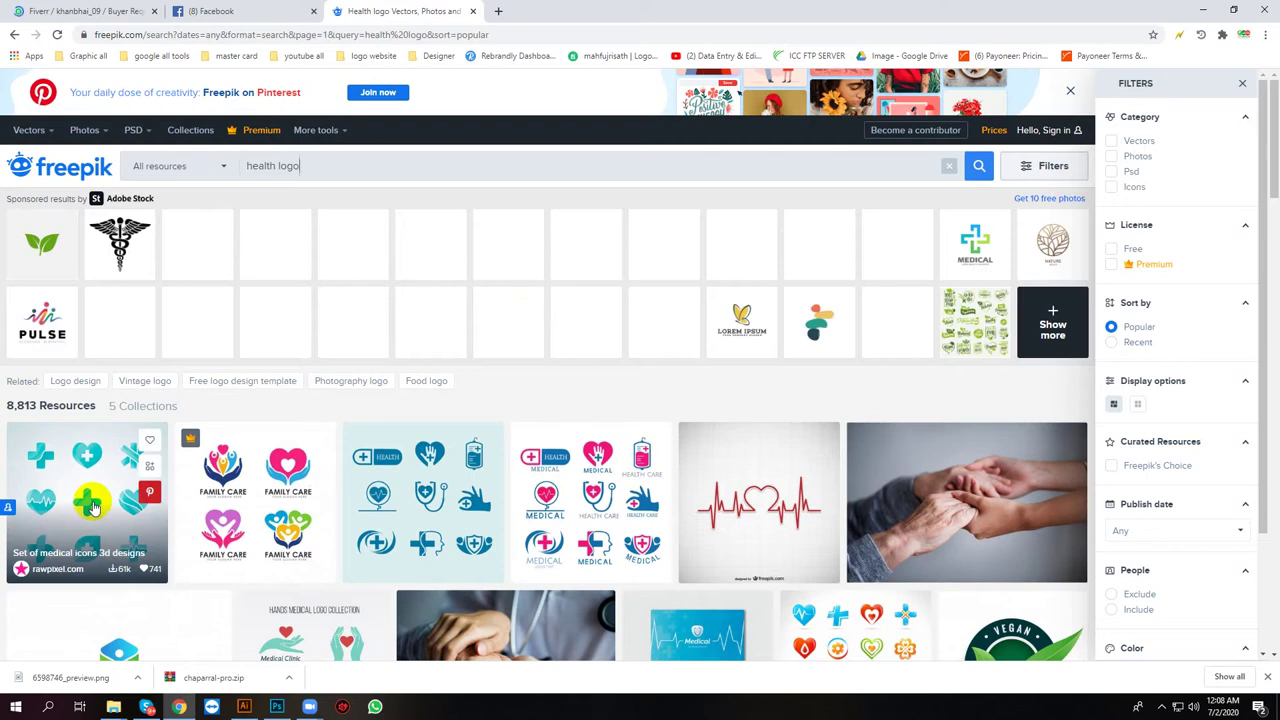
click(813, 233)
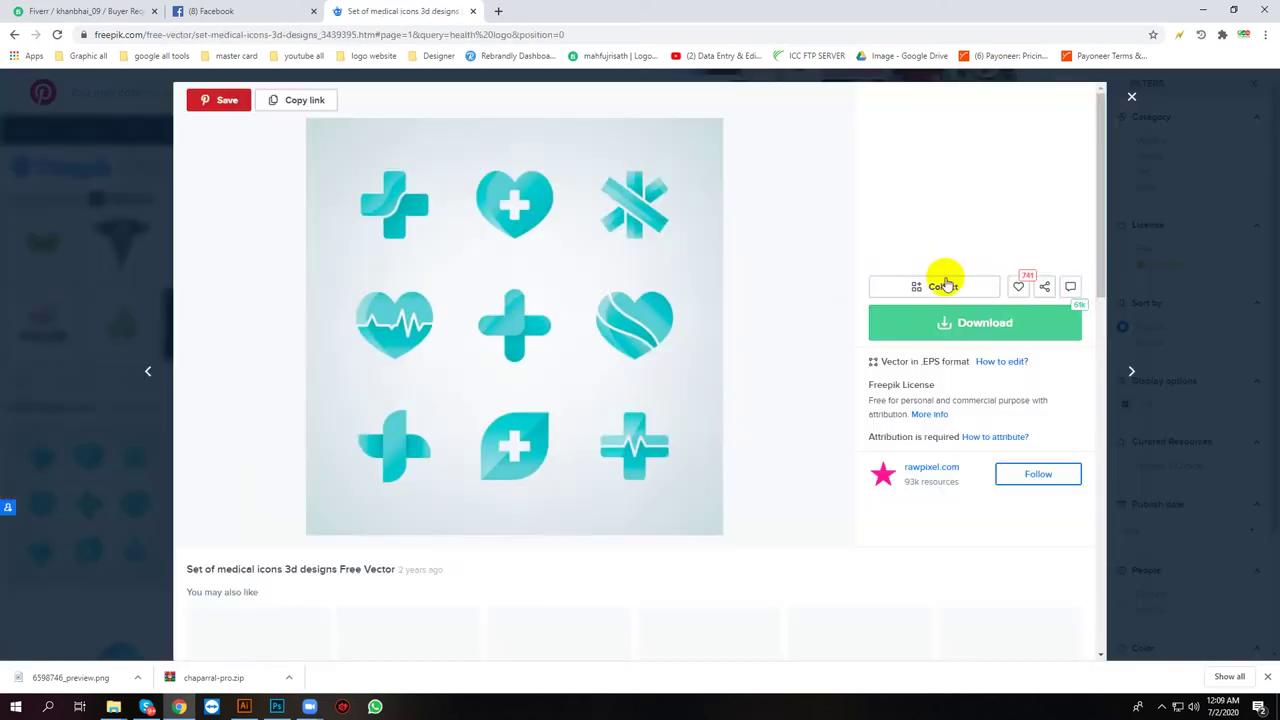
click(920, 330)
click(788, 352)
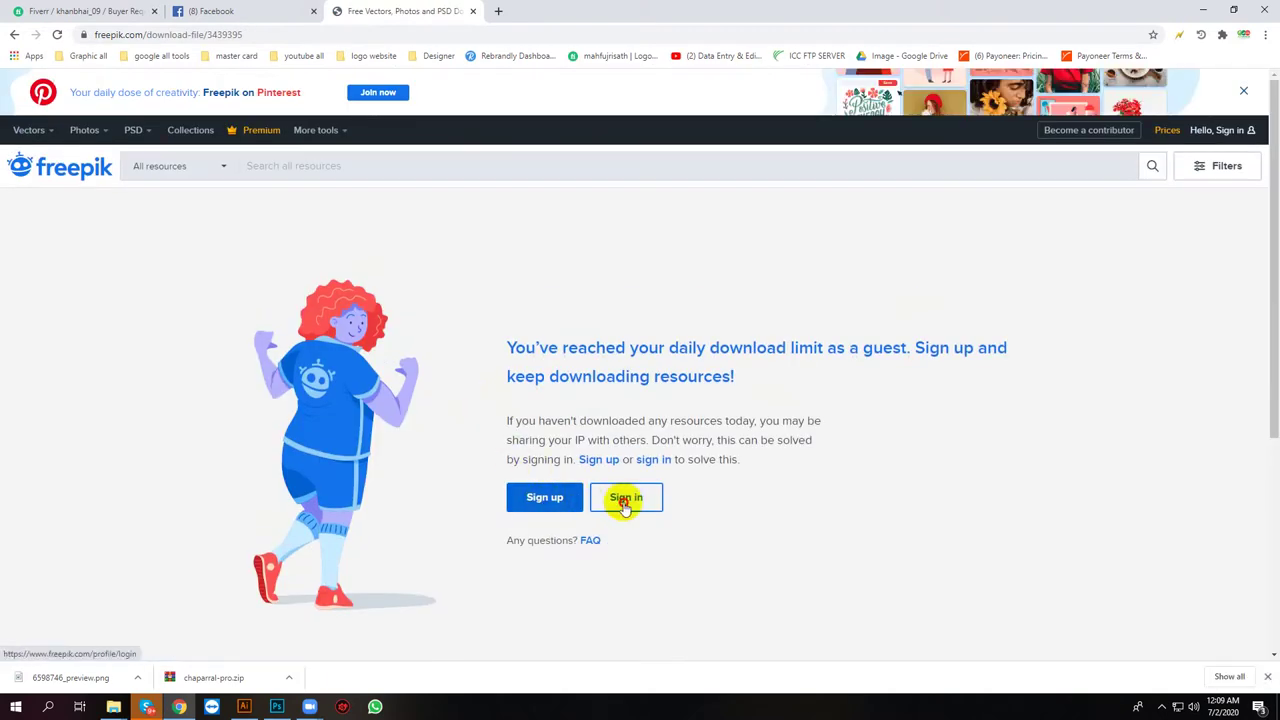
Step: Sign in to Freepik with a Google account
click(625, 505)
click(569, 381)
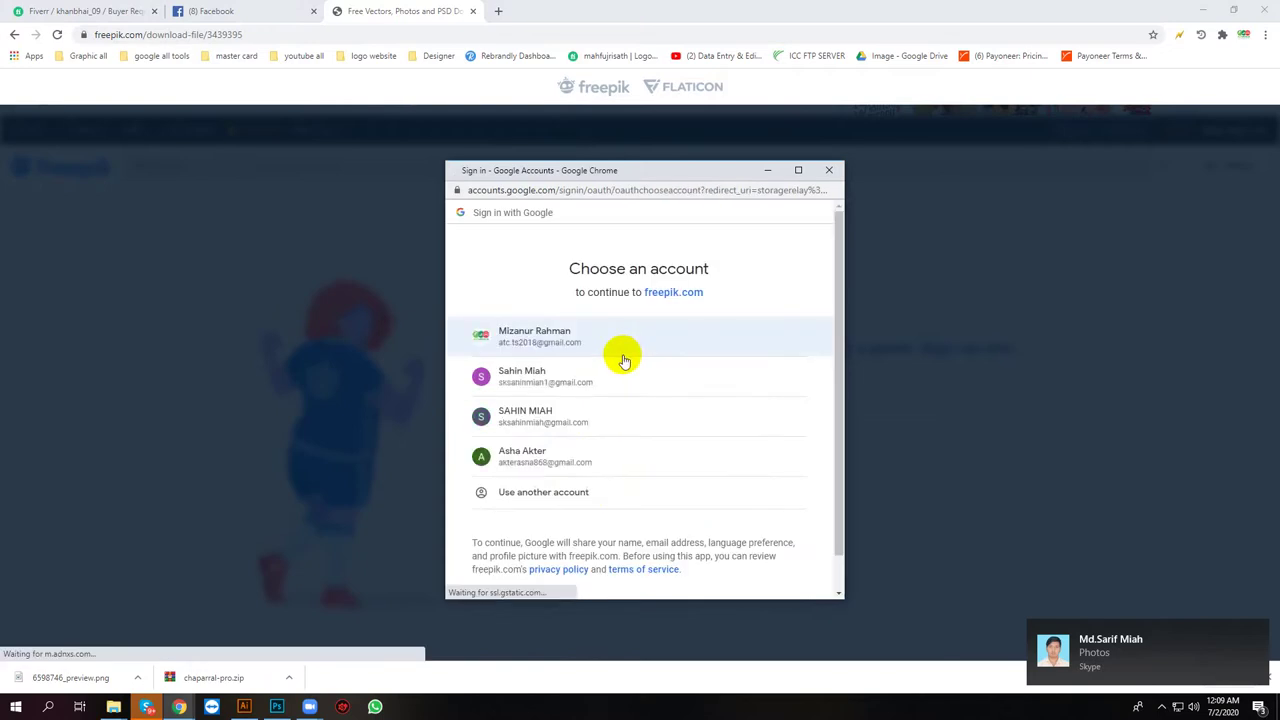
click(636, 424)
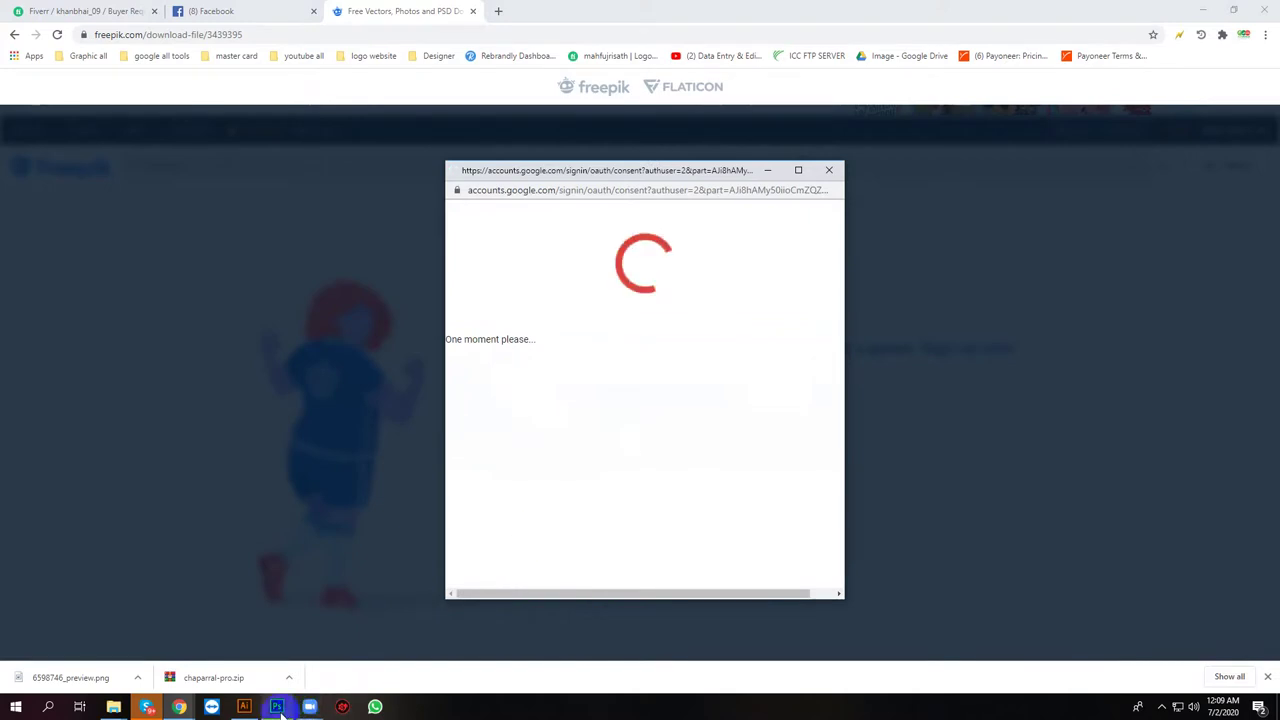
mouse_move(309, 706)
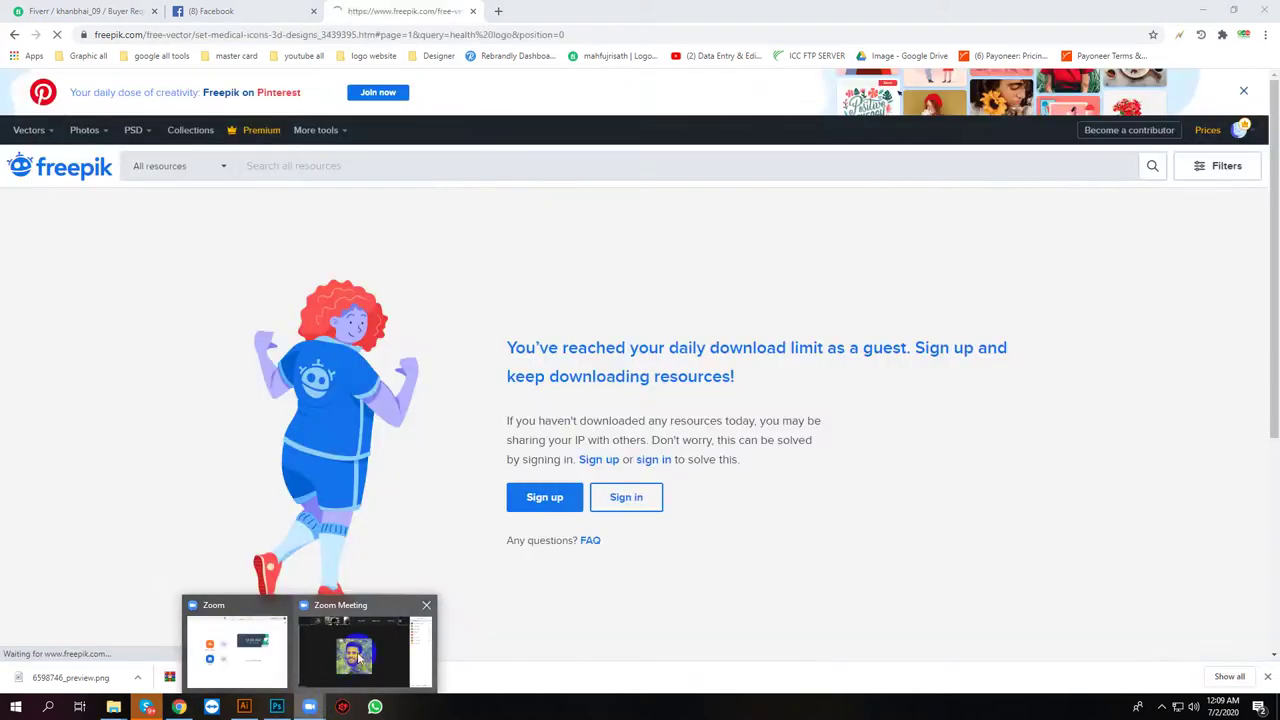
Step: Share the whole screen to the Zoom meeting
click(357, 652)
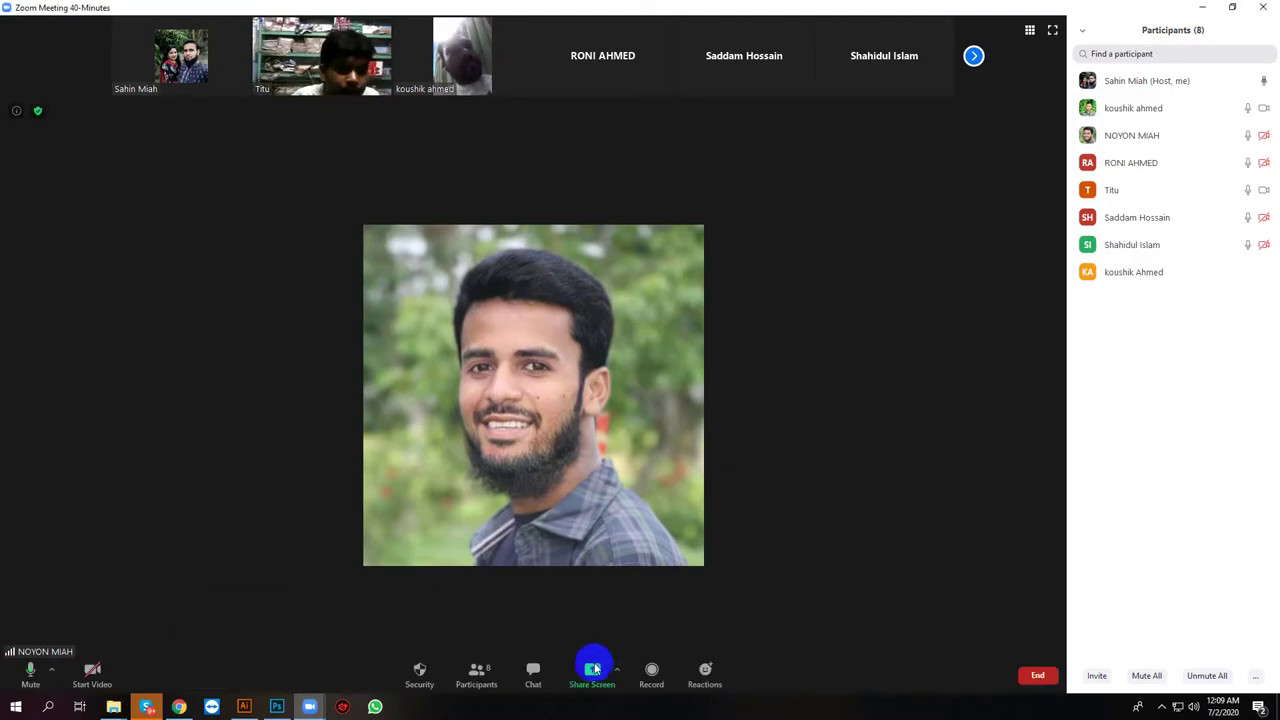
click(593, 668)
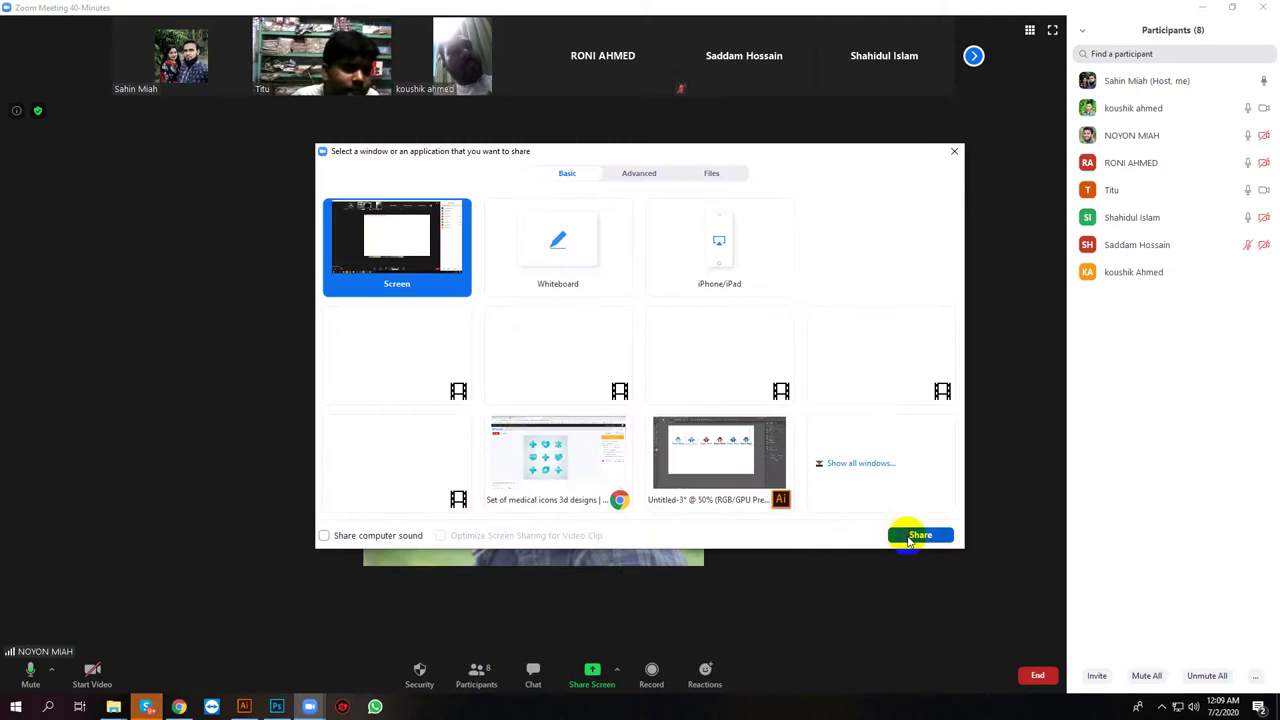
click(910, 537)
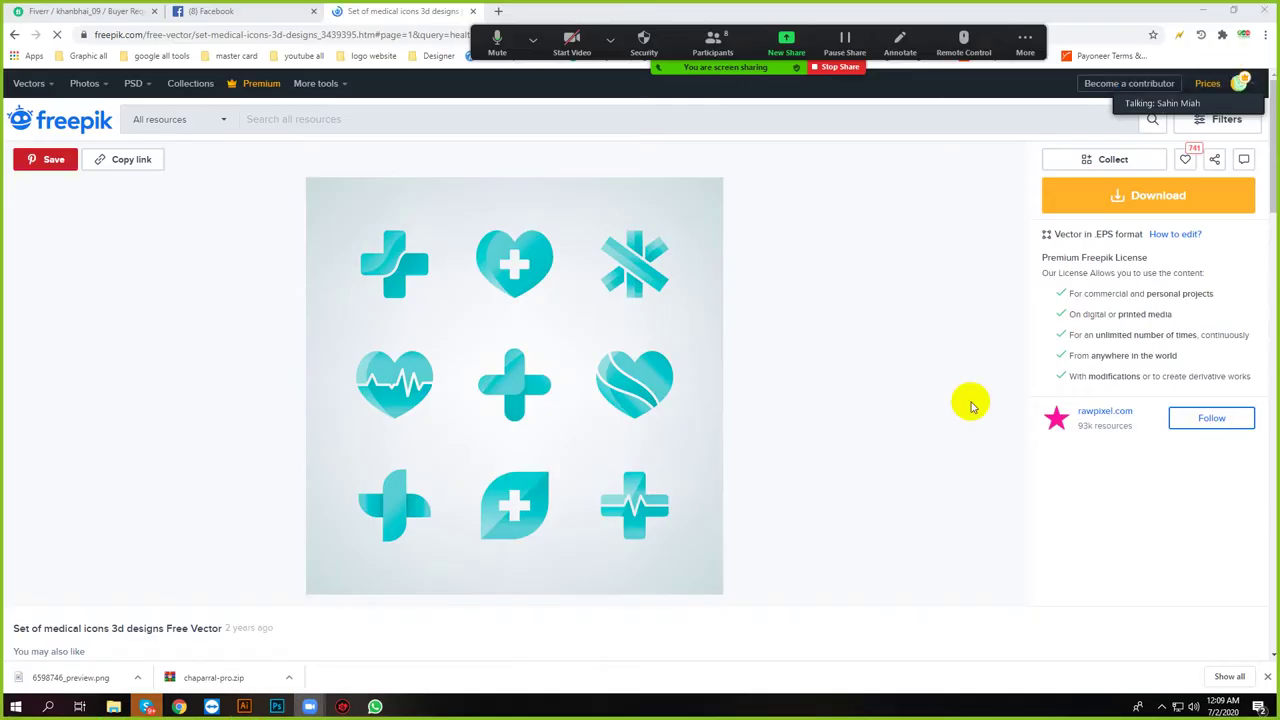
Step: Download set-medical-icons-3d-designs.zip and show it in the Downloads folder
click(1149, 197)
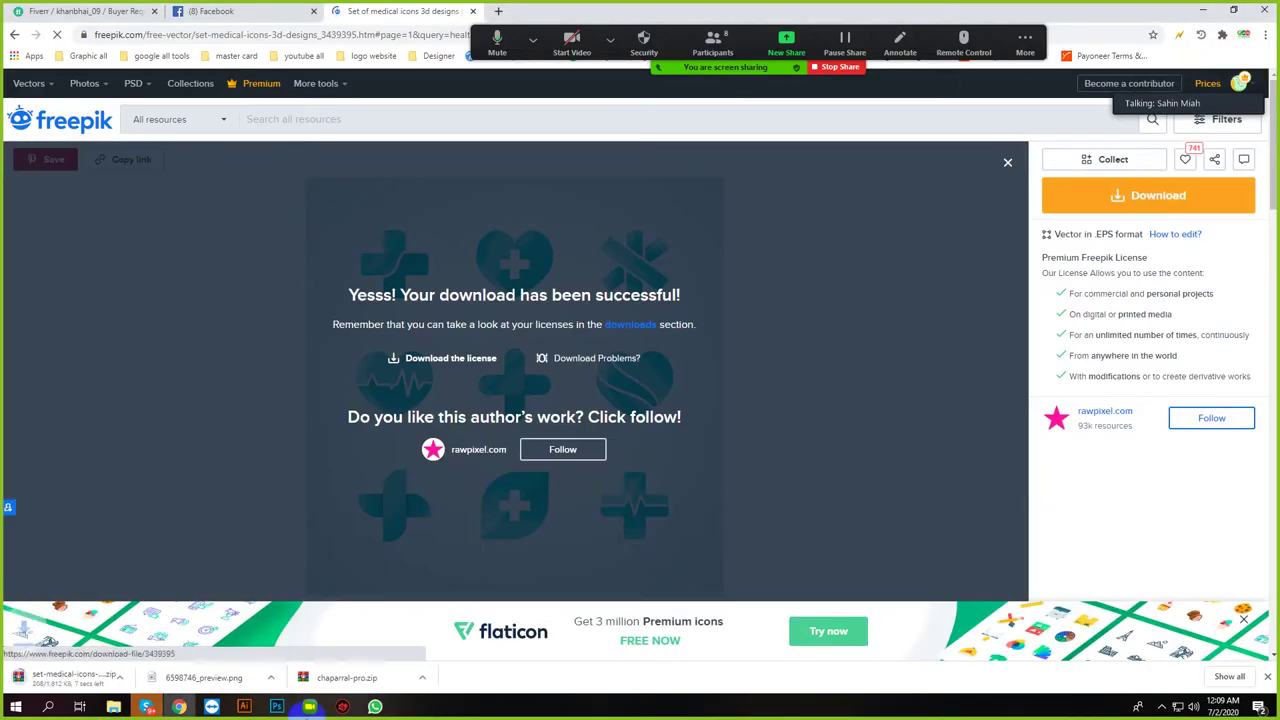
click(137, 677)
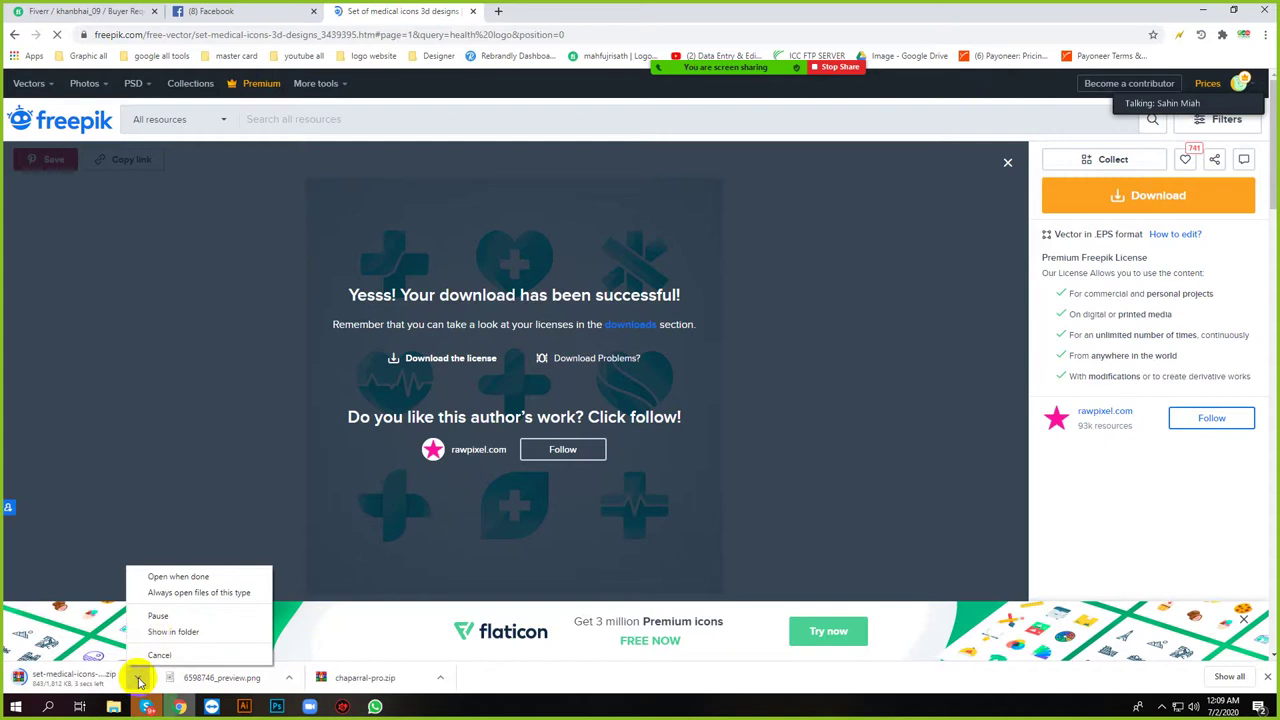
click(174, 632)
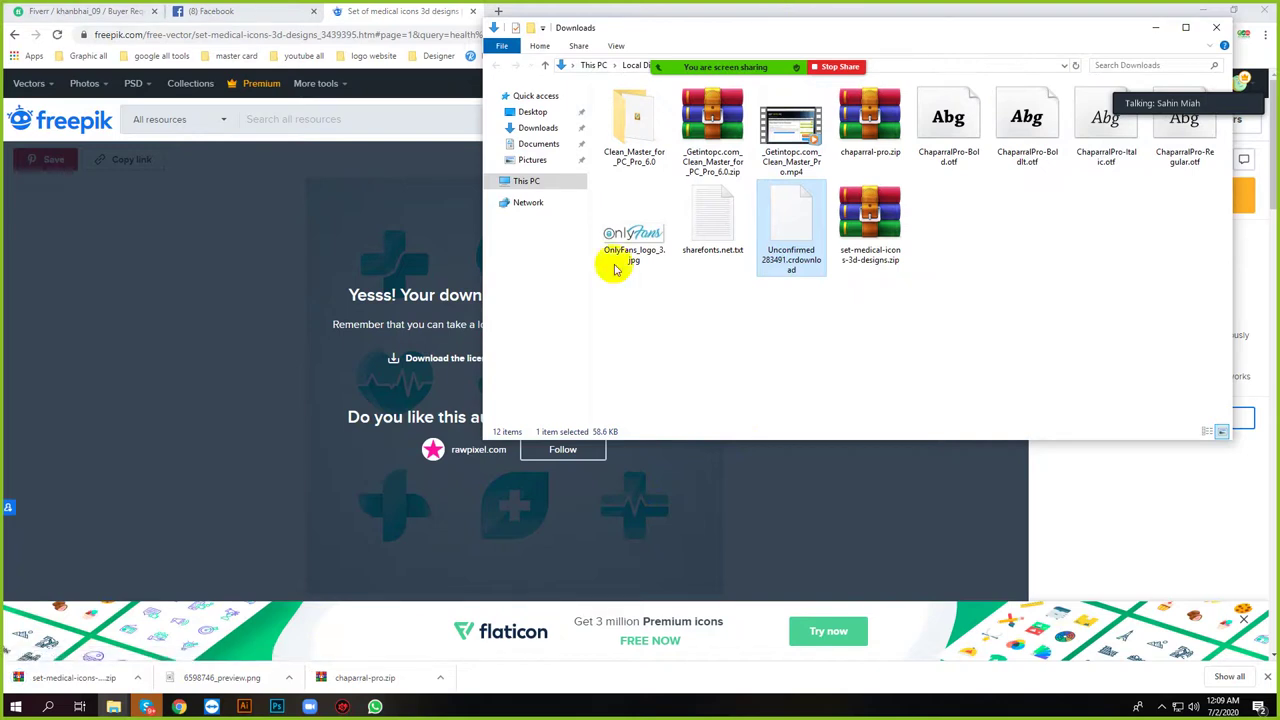
Step: Extract set-medical-icons-3d-designs.zip into Downloads and select the resulting 61792.eps
drag(838, 34, 525, 68)
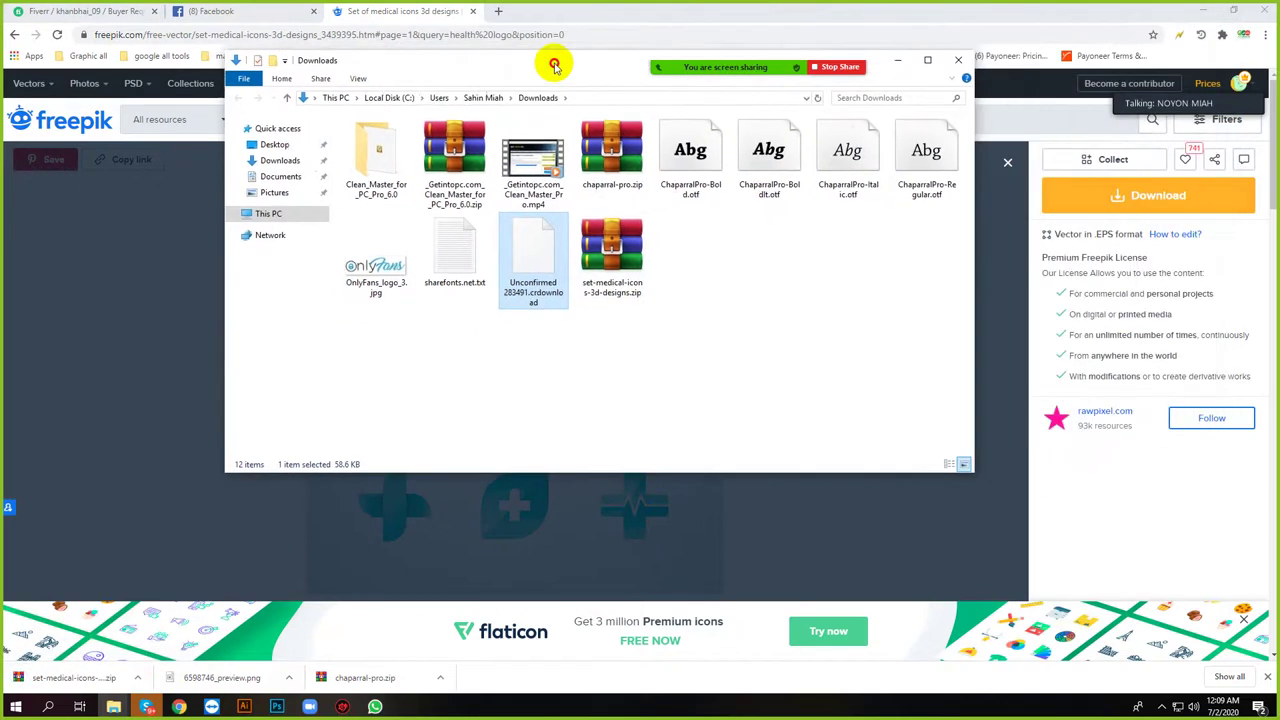
right_click(560, 255)
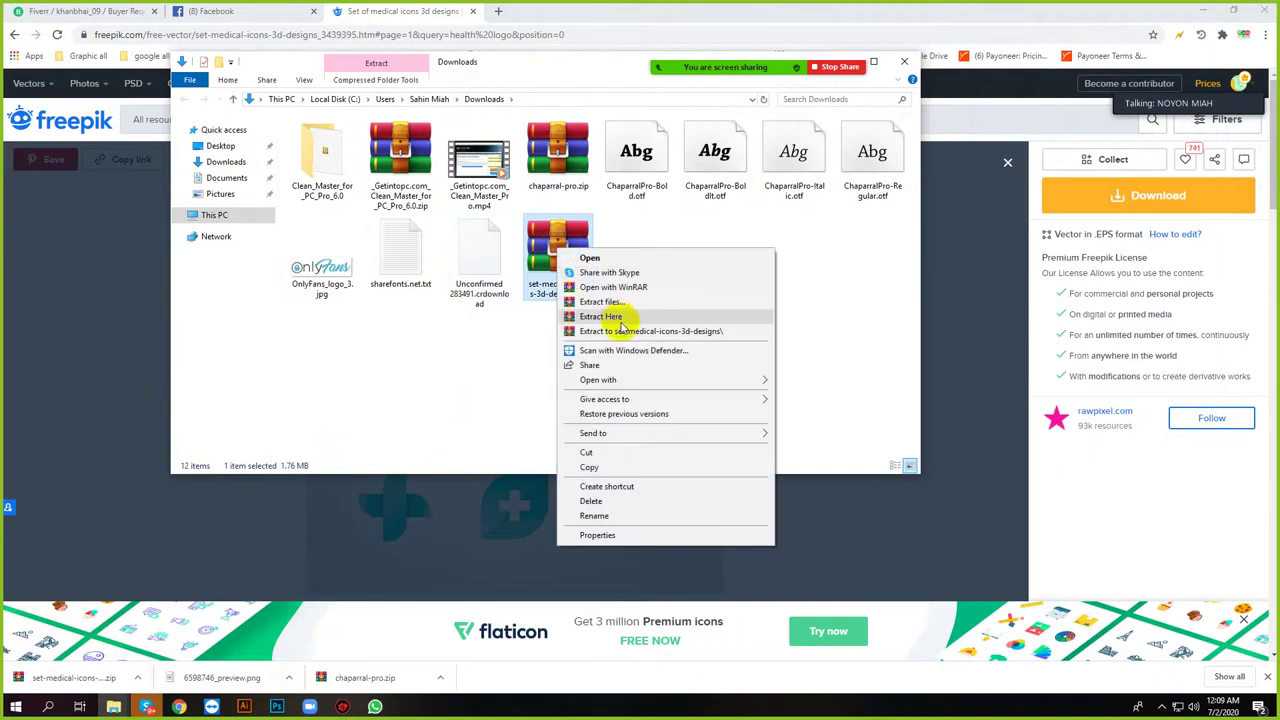
click(618, 316)
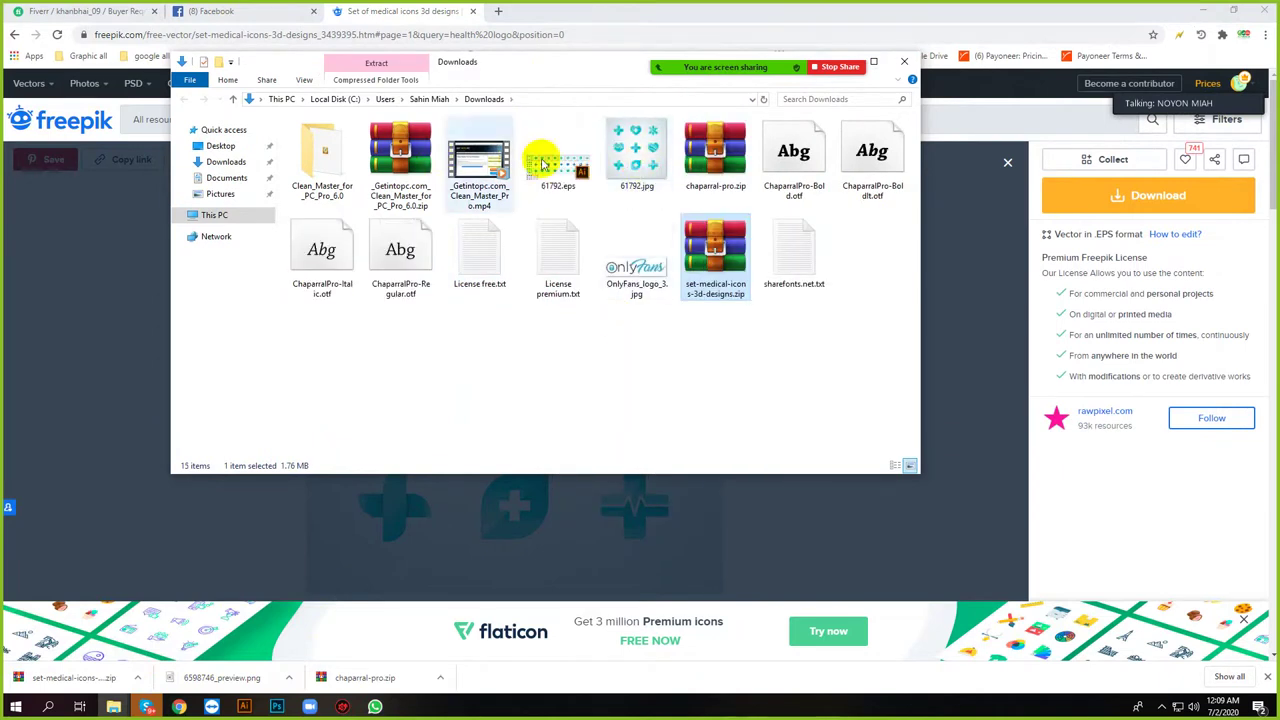
click(553, 177)
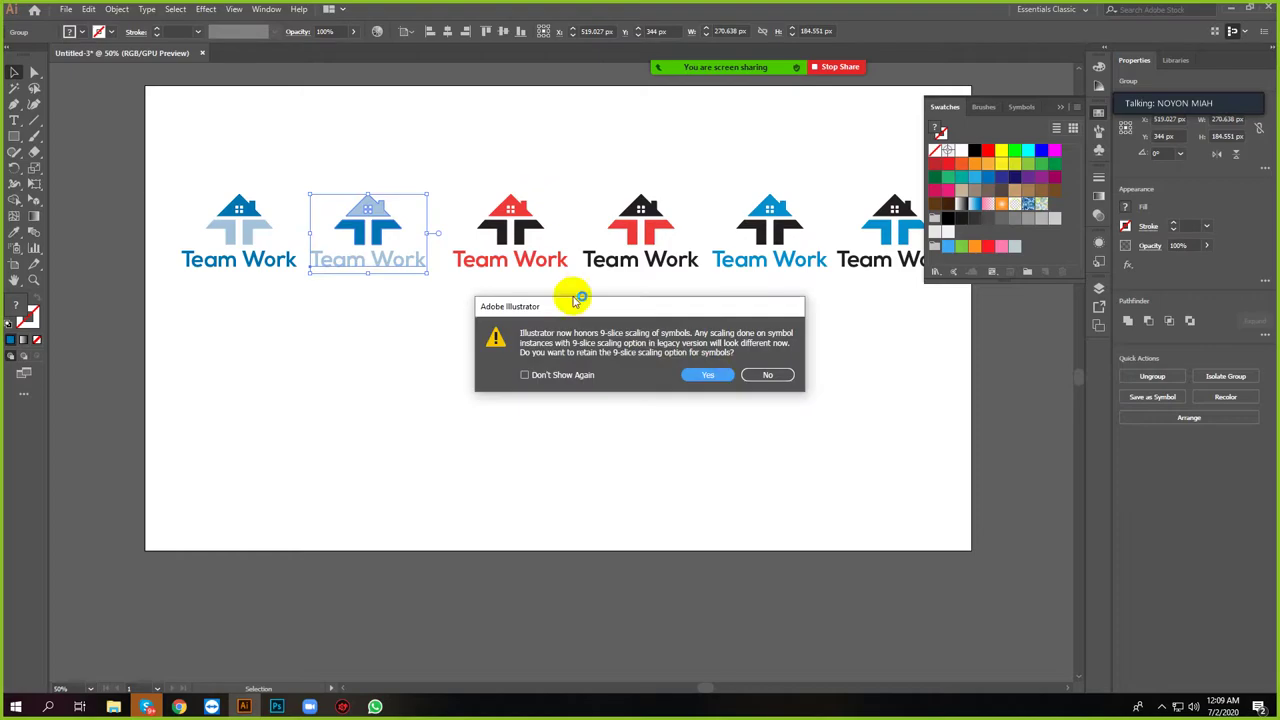
Step: Open 61792.eps in Illustrator, keeping 9-slice scaling, and pan across the teal medical icons
click(710, 375)
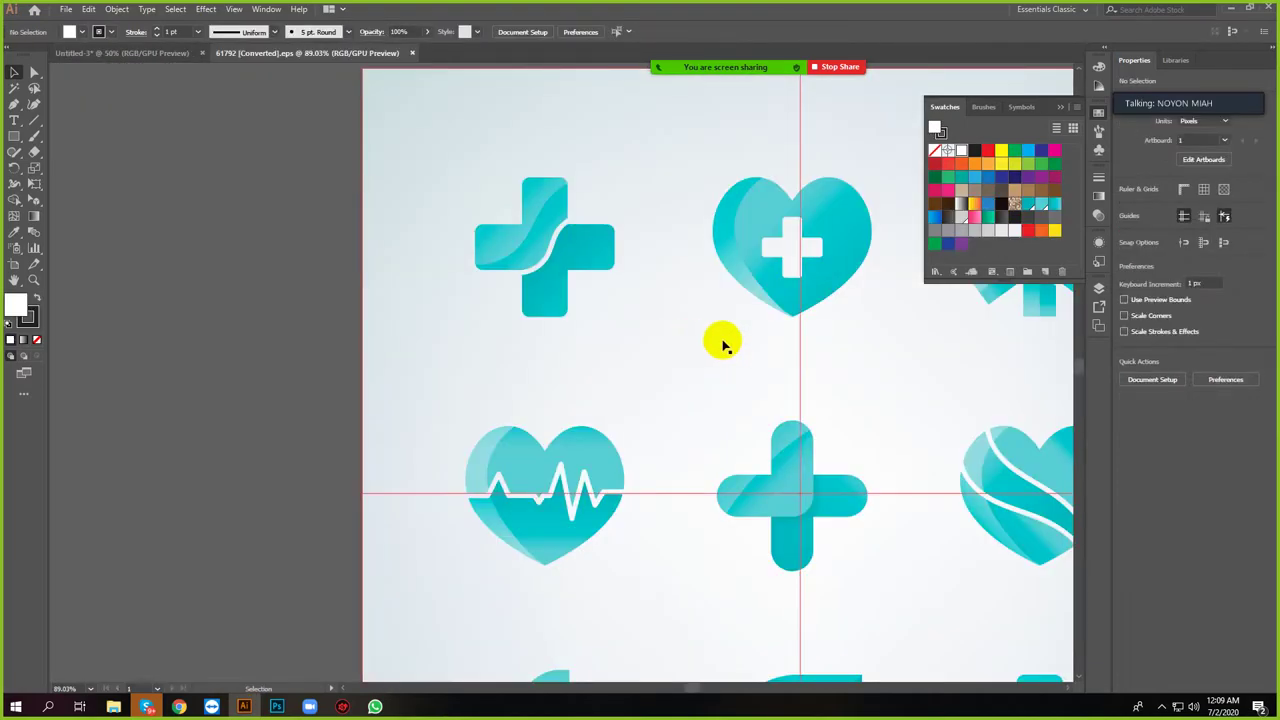
mouse_move(820, 331)
mouse_down()
mouse_move(431, 277)
mouse_move(651, 277)
mouse_up()
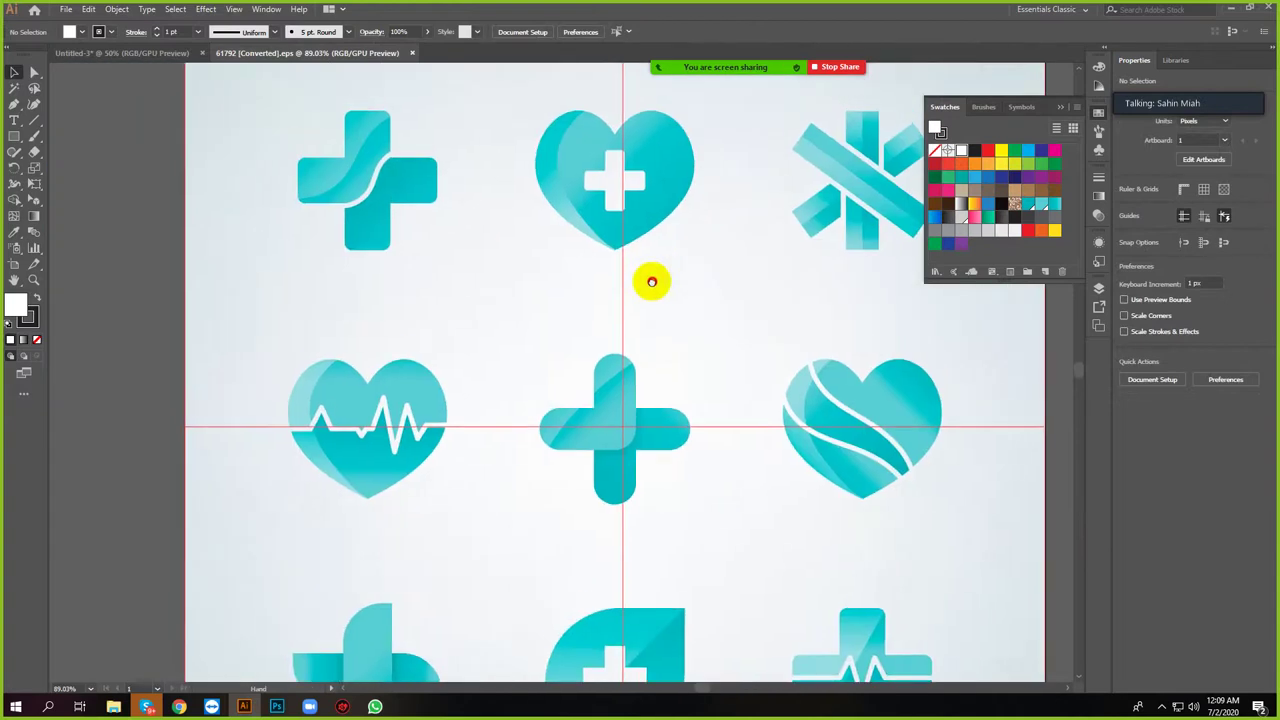
scroll(503, 406, up, 3)
click(253, 395)
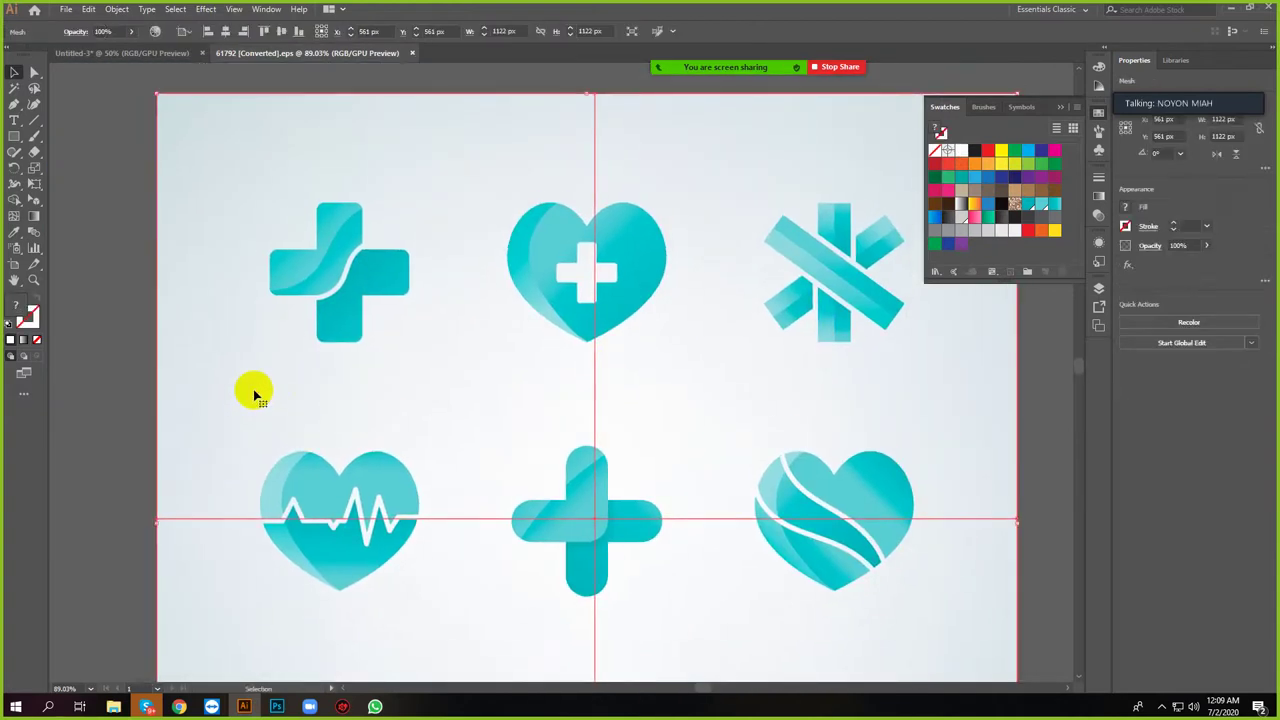
Step: Select the heart-plus icon group, then switch to Fiverr's Buyer Requests page in Chrome
key(ctrl+2)
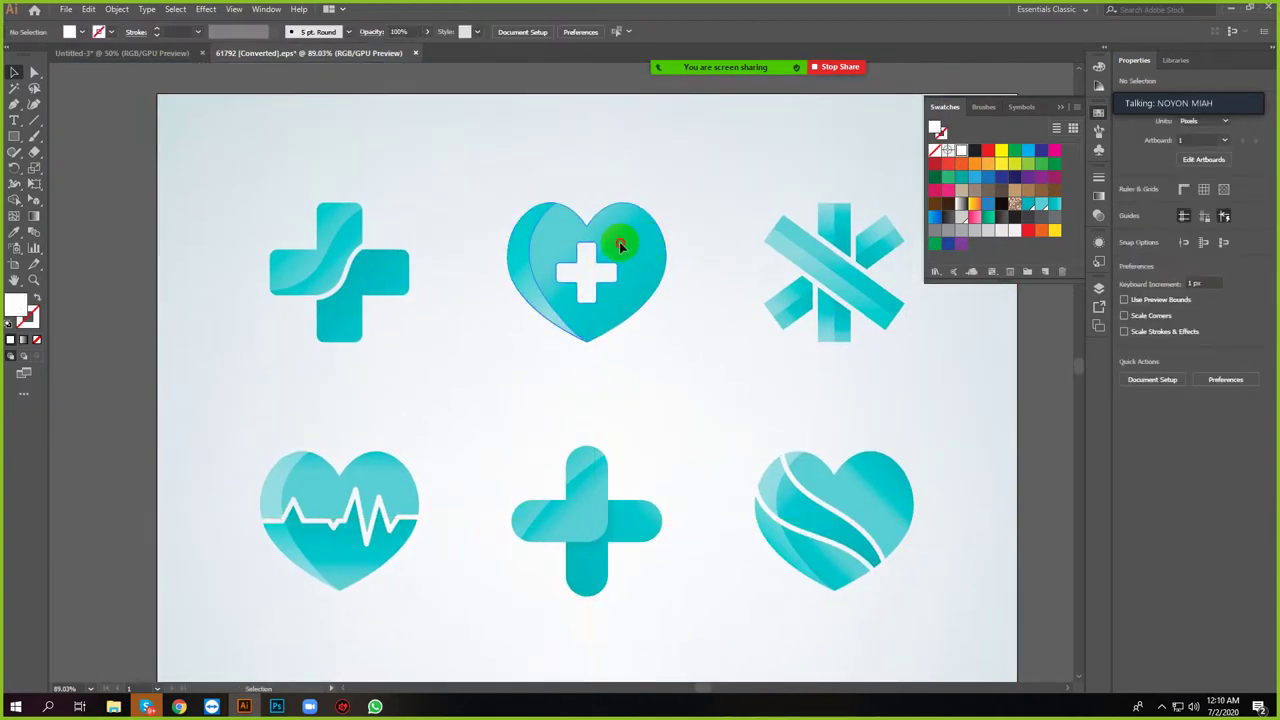
click(619, 241)
click(180, 707)
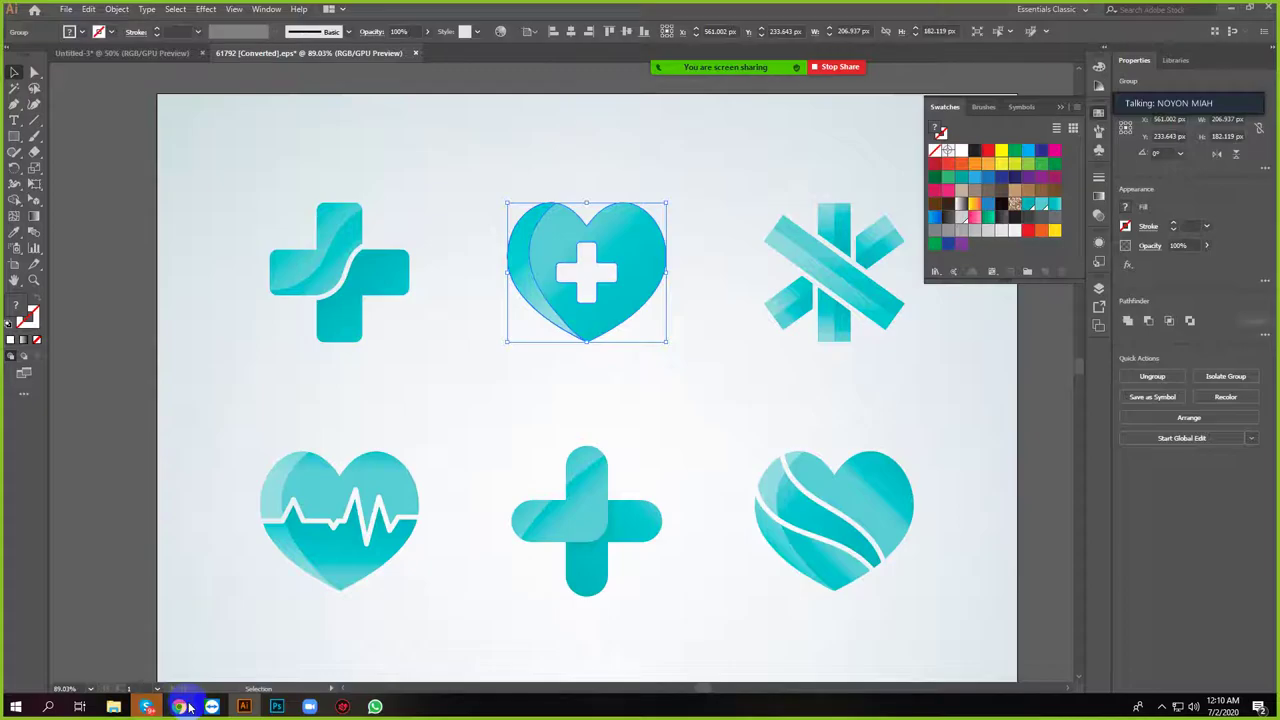
click(65, 10)
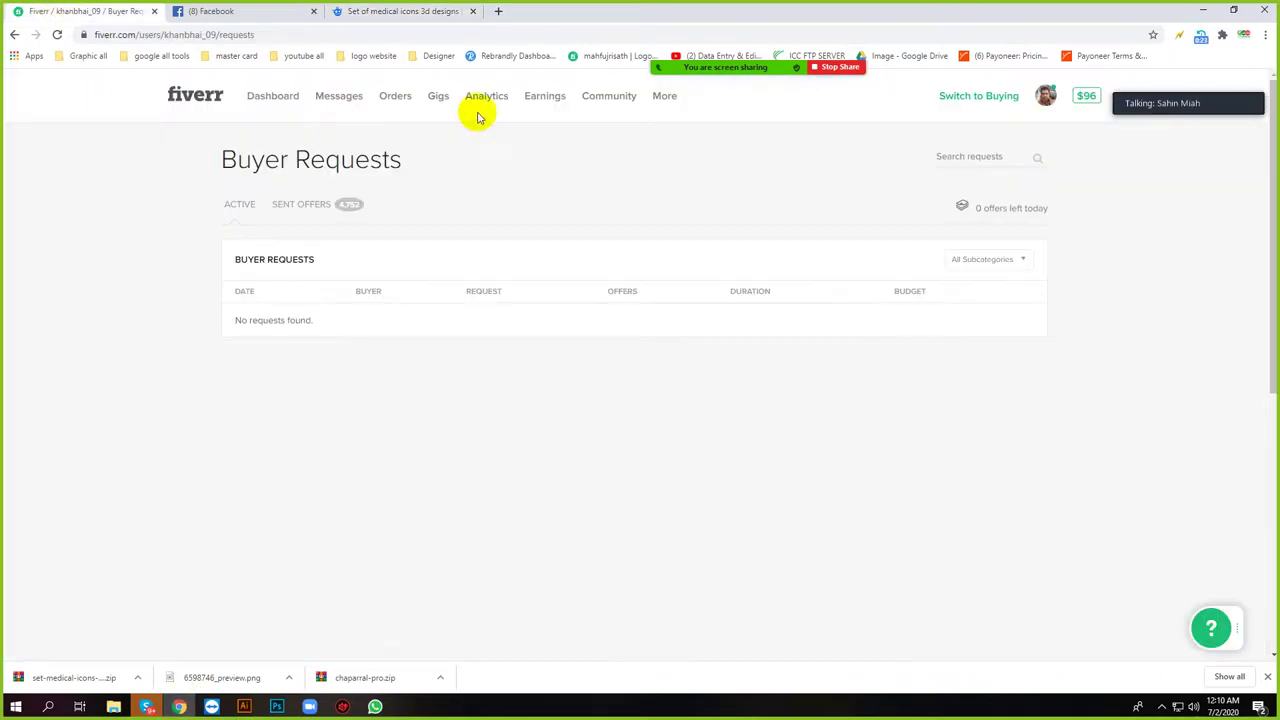
Step: Browse Fiverr's Logo Design gigs and logo style filters in a new tab, then return to Skype
middle_click(985, 100)
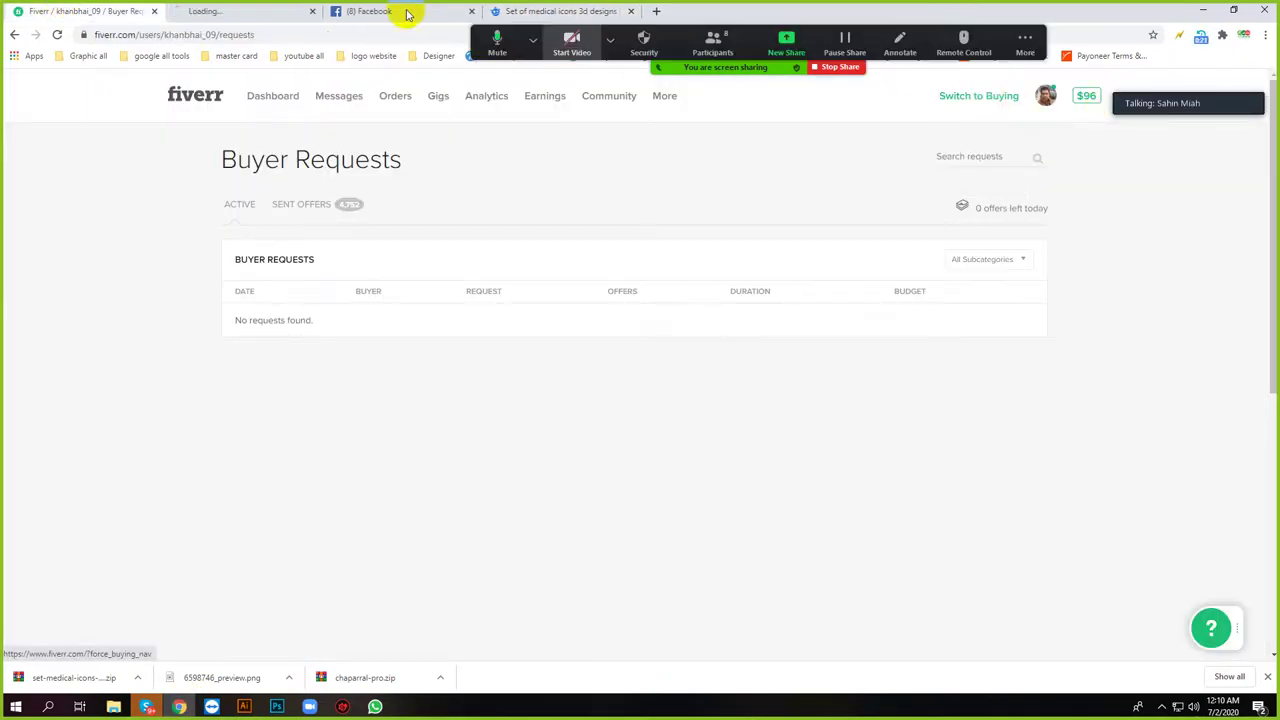
click(200, 11)
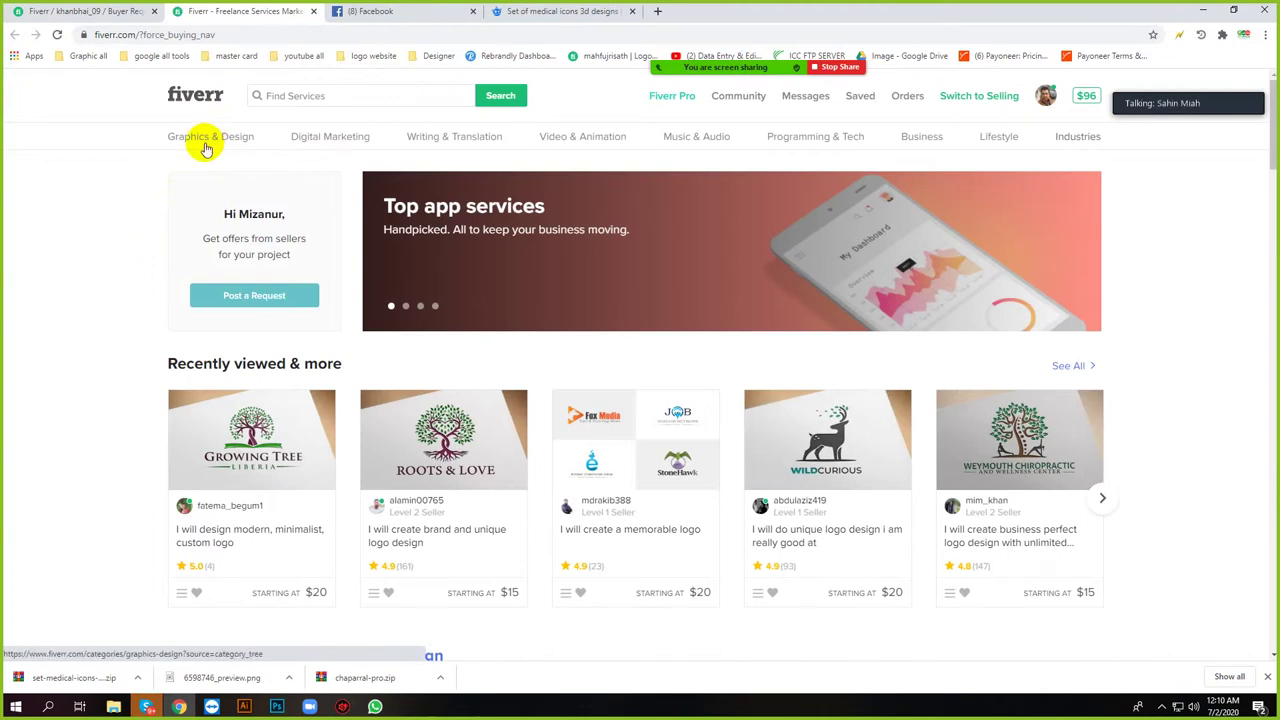
mouse_move(210, 136)
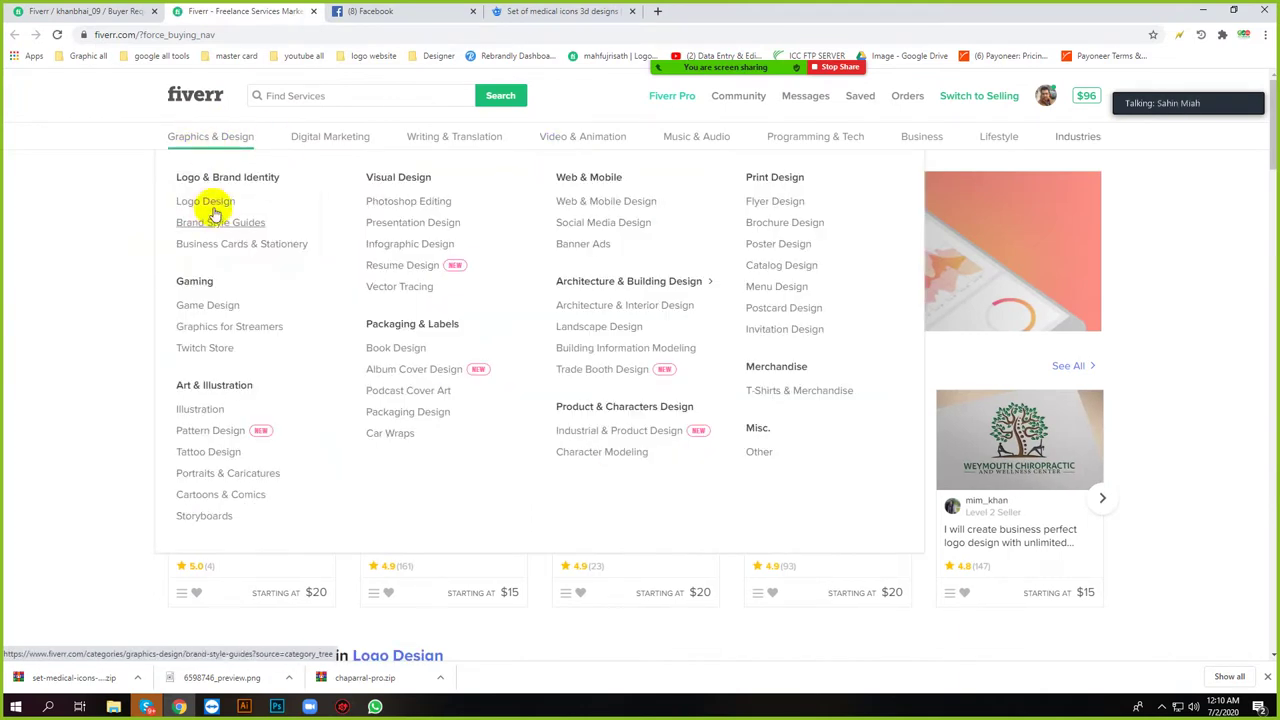
click(215, 206)
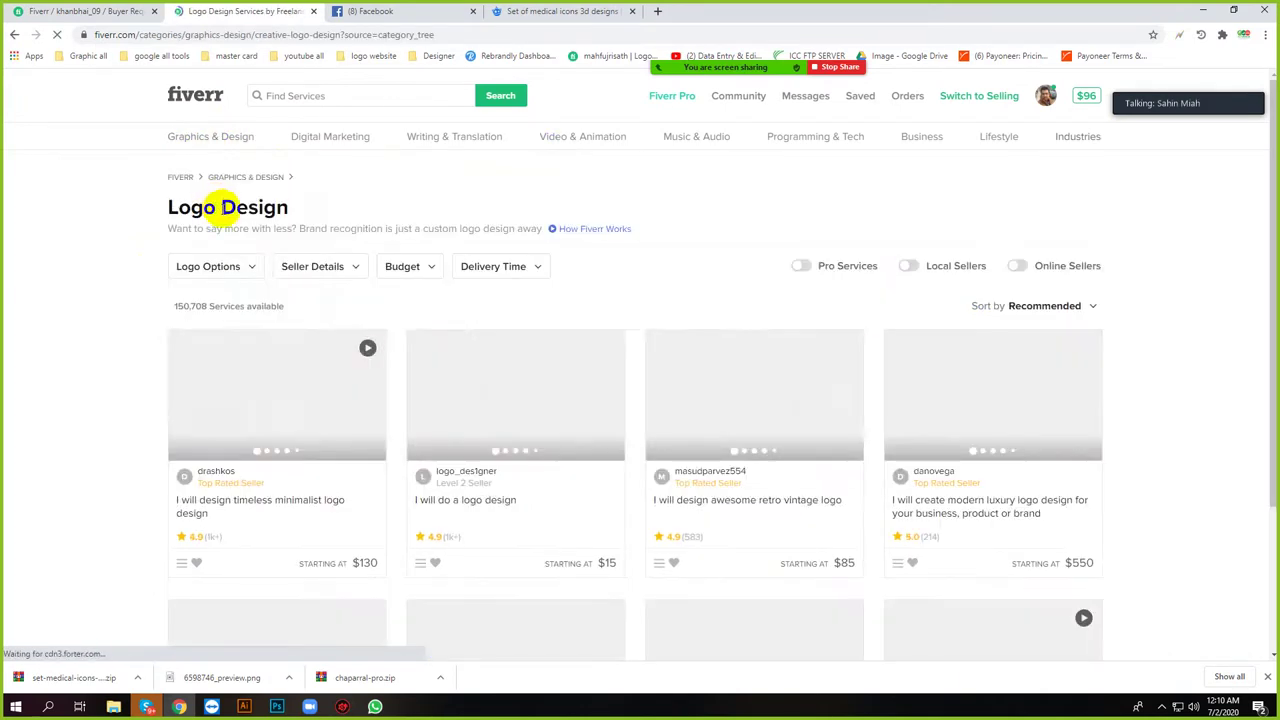
click(240, 266)
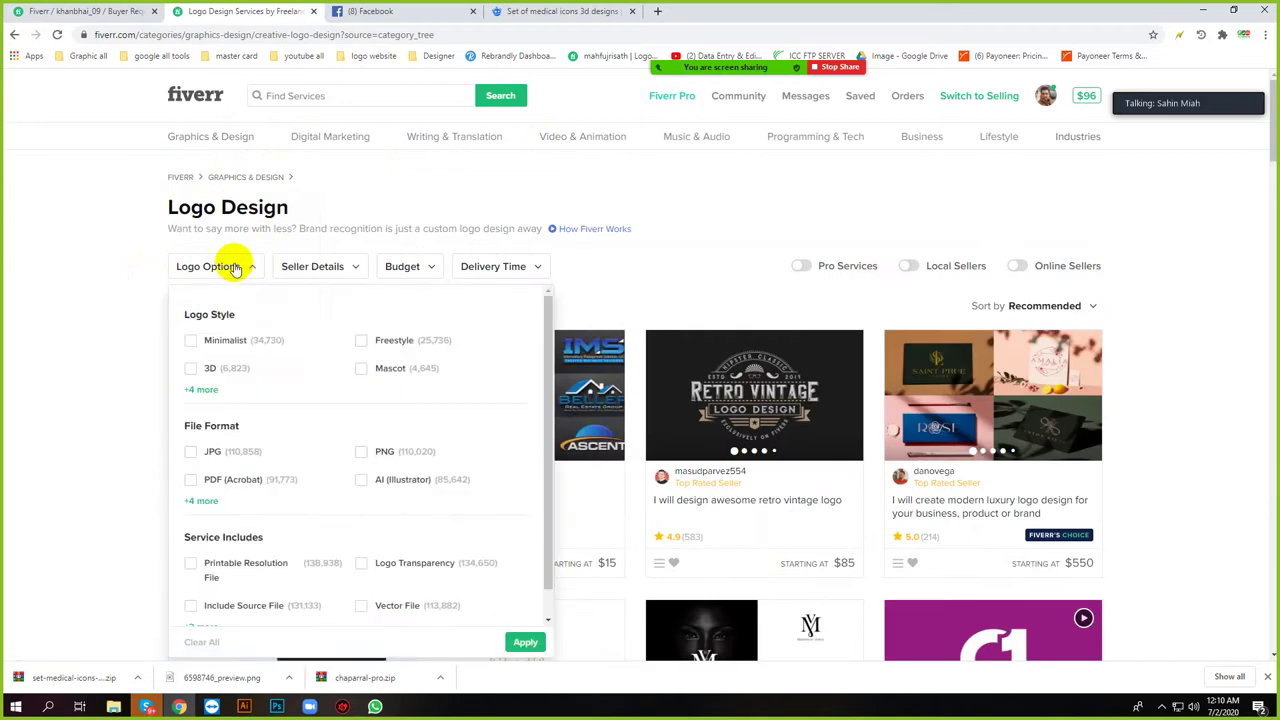
click(205, 390)
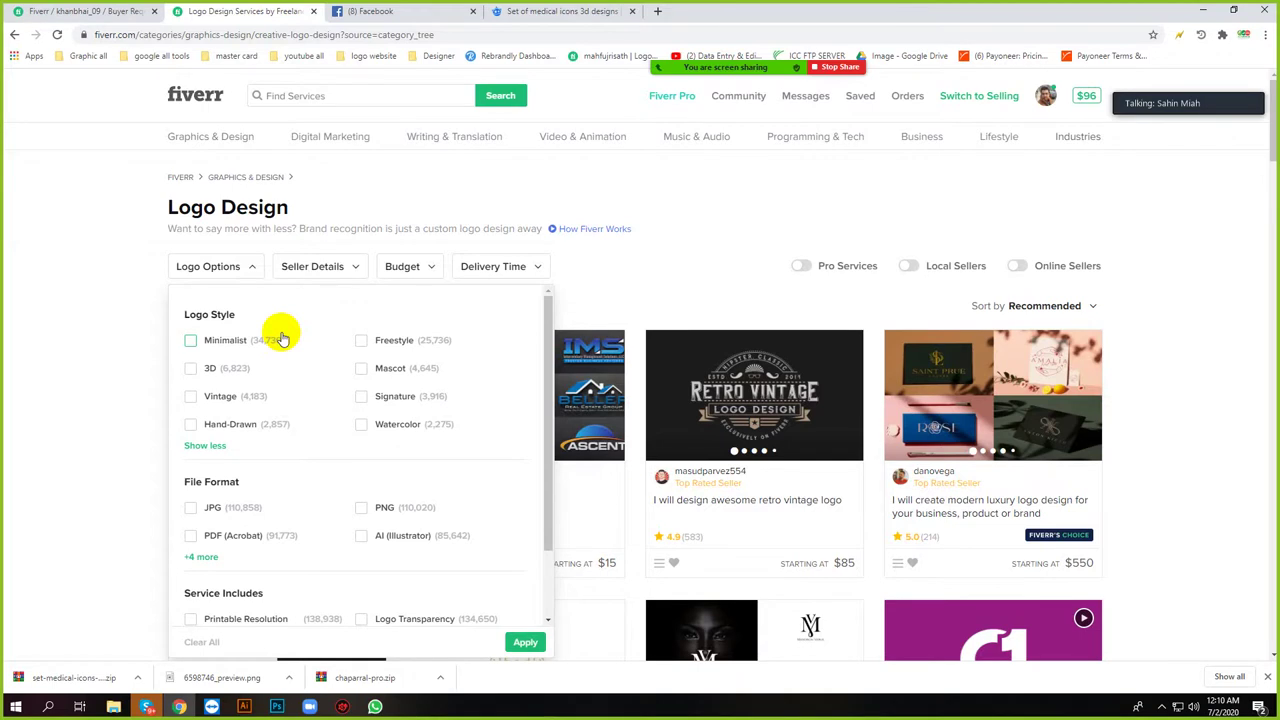
click(700, 250)
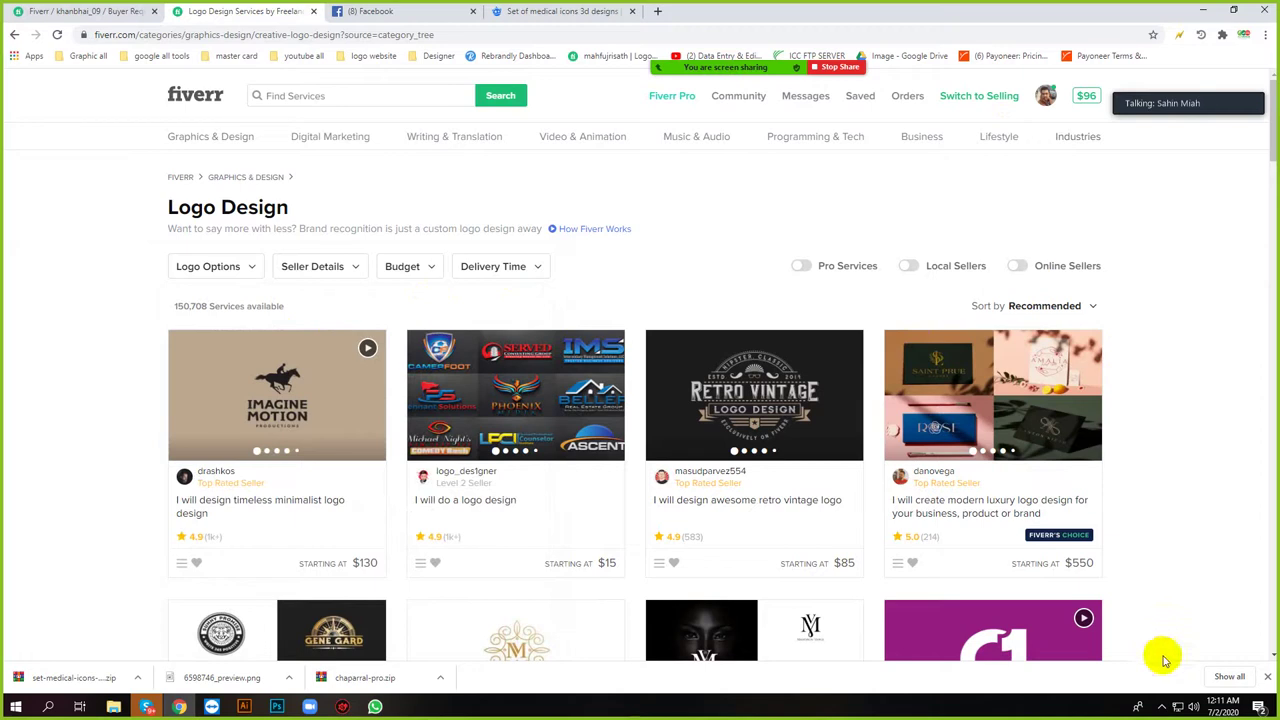
click(146, 706)
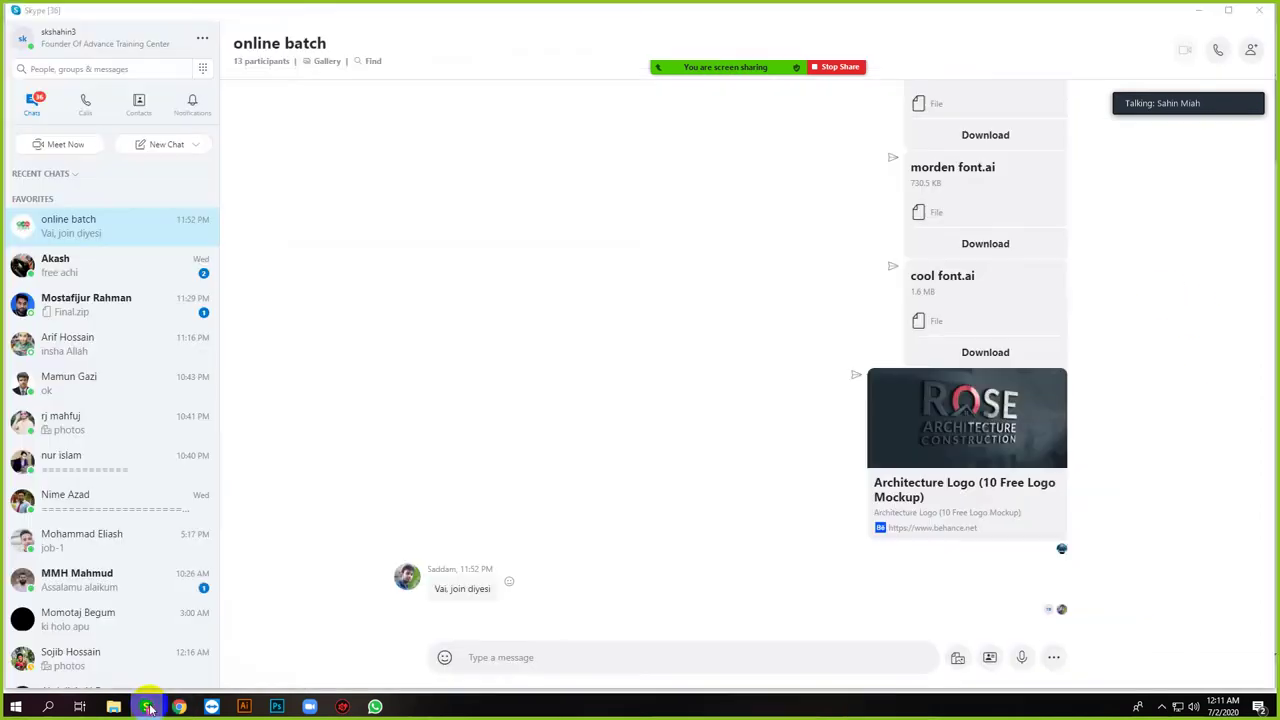
Step: Send All work.docx and color 1–4.jpg from the Desktop to the online batch chat
click(958, 657)
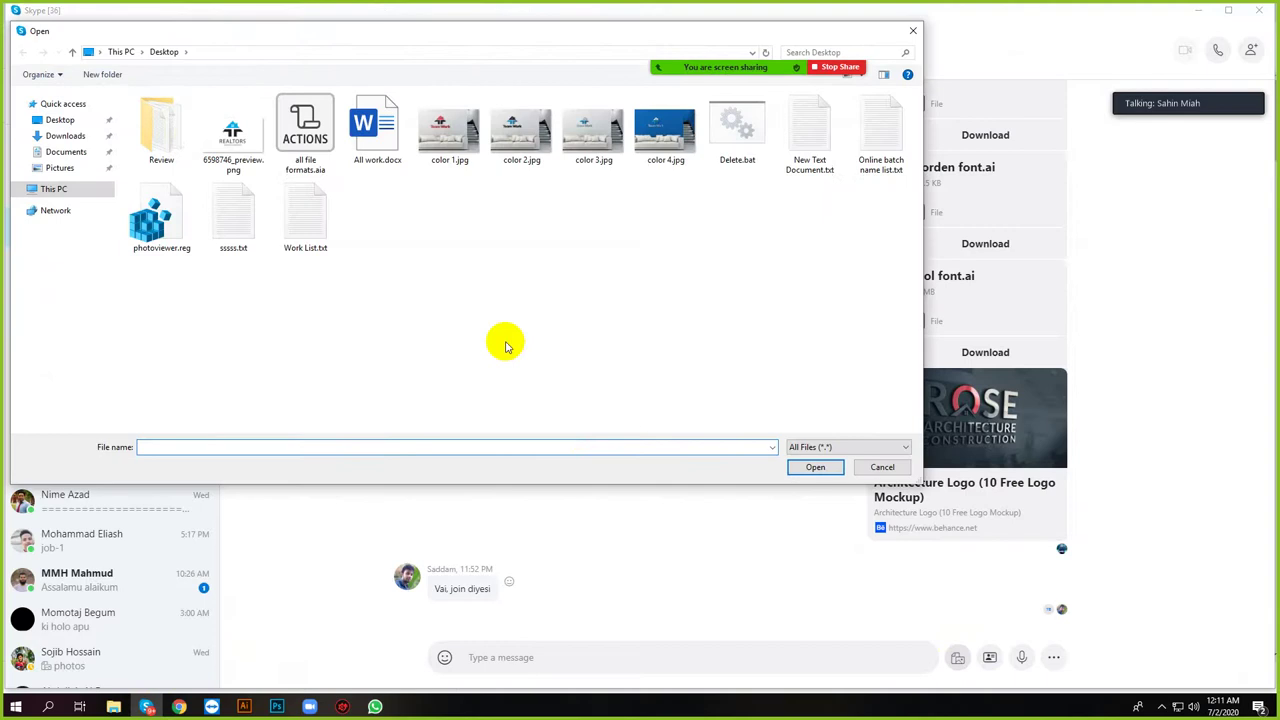
click(72, 120)
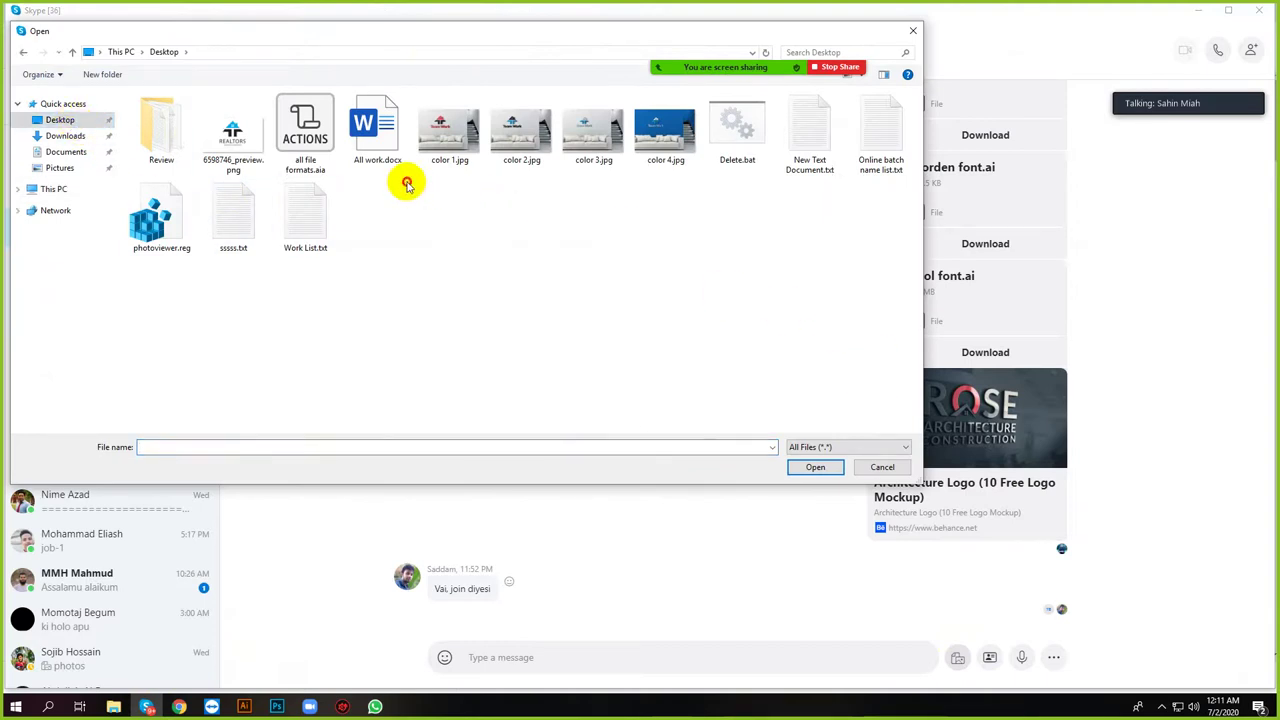
mouse_move(407, 182)
mouse_down()
mouse_move(557, 123)
mouse_move(643, 120)
mouse_up()
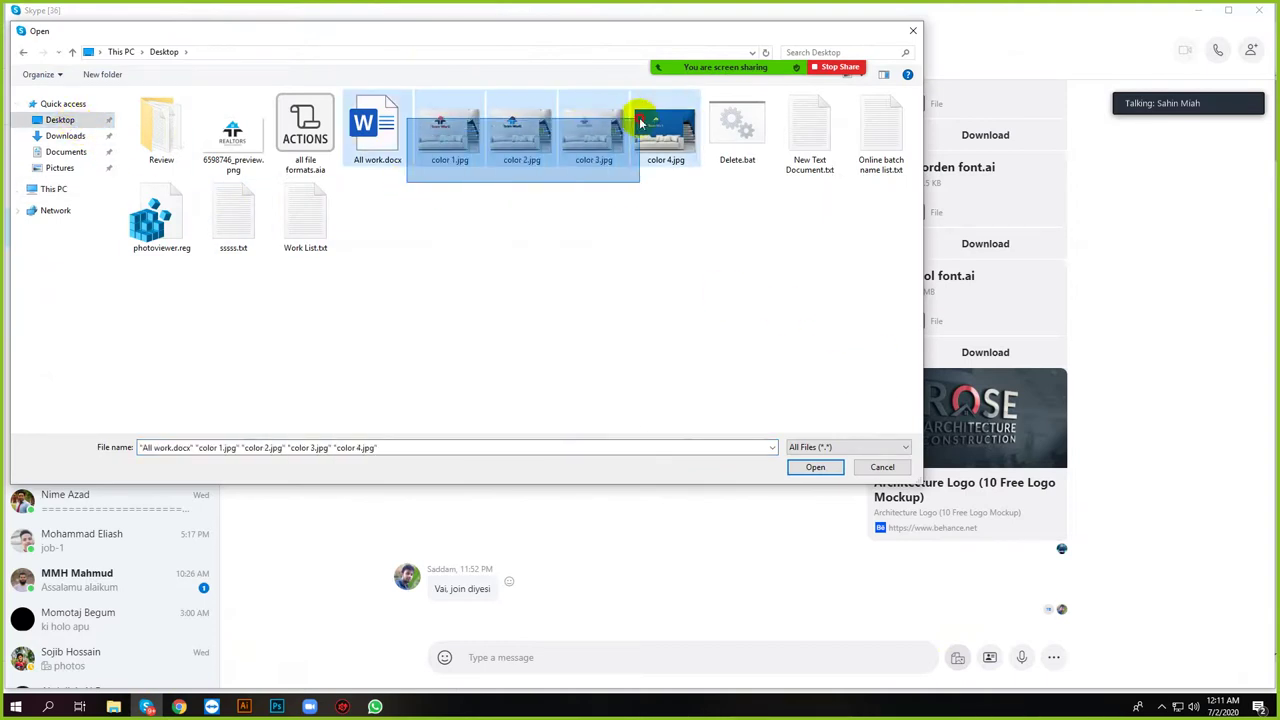
click(815, 467)
click(1051, 656)
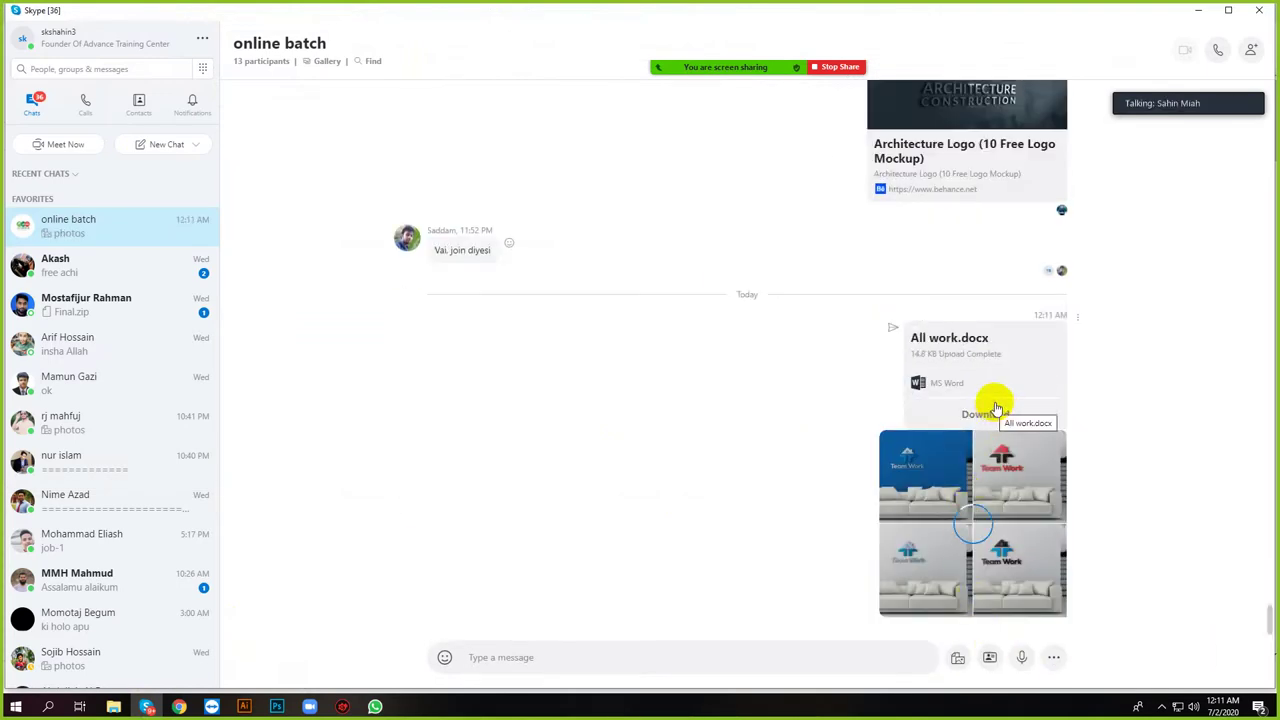
Step: Remove the All work.docx message from the chat
right_click(1002, 372)
click(1036, 428)
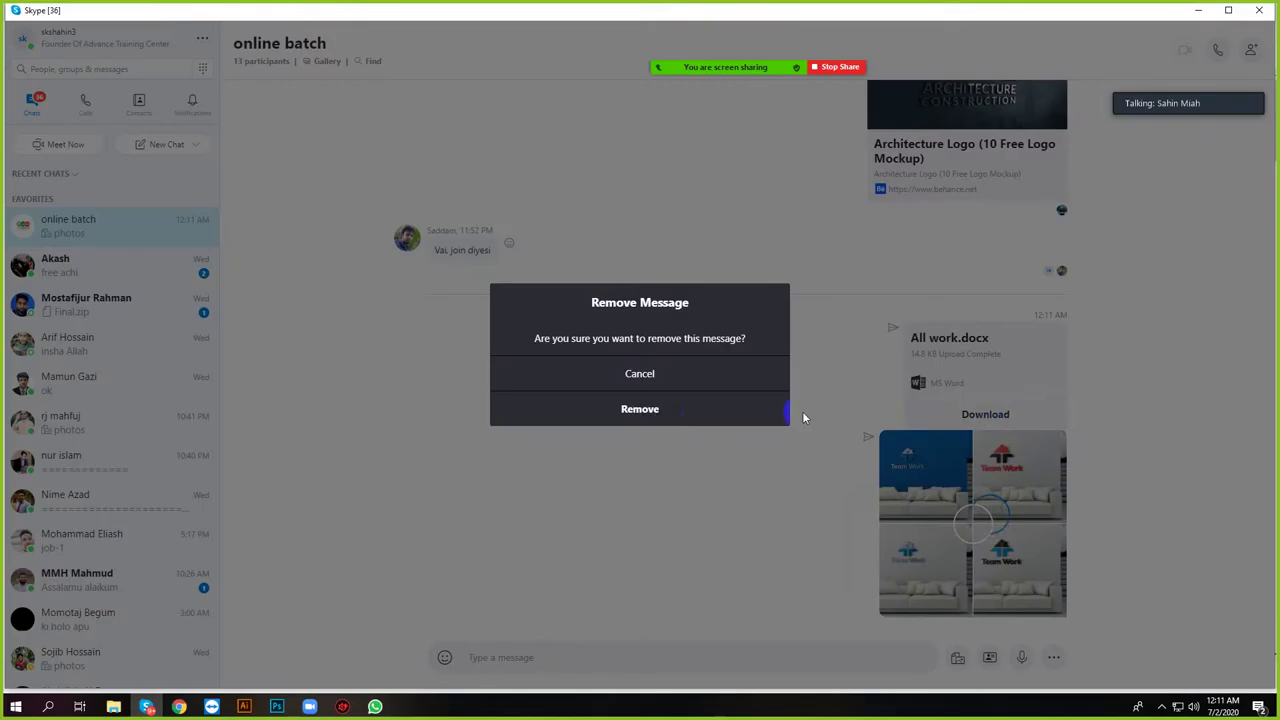
click(703, 418)
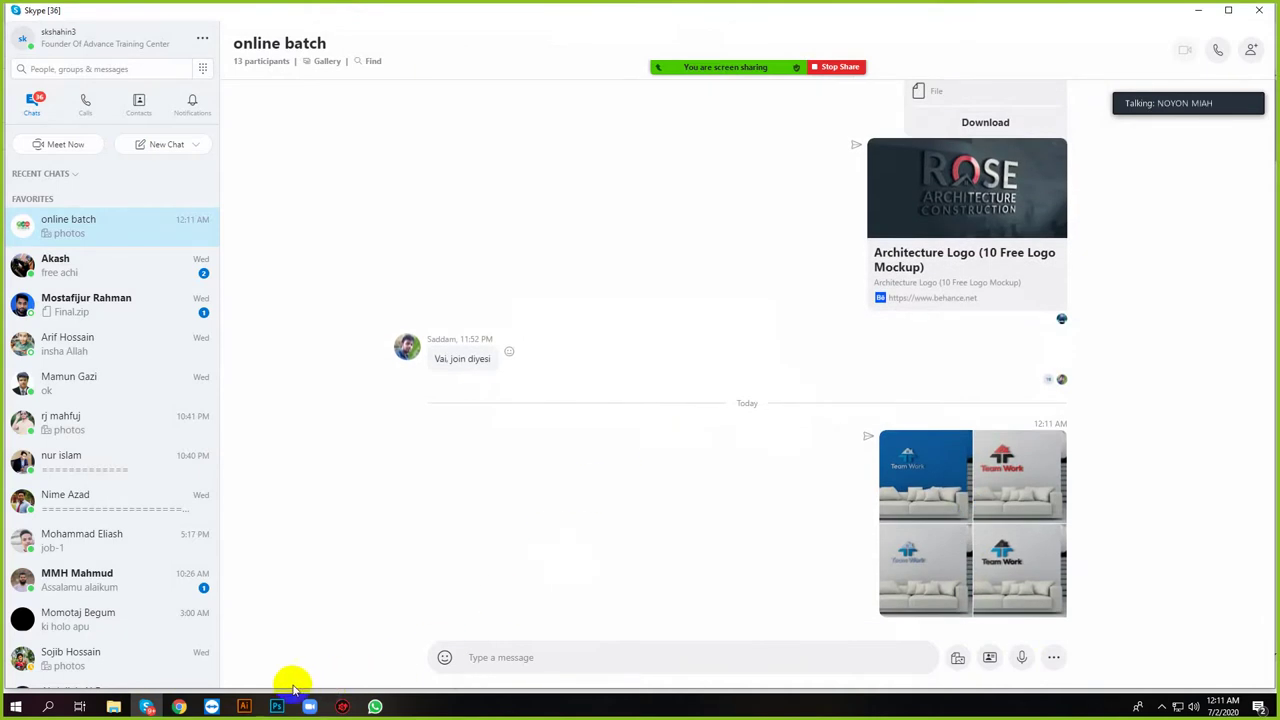
Step: Go from the Fiverr Logo Design page to the Facebook News Feed tab
click(183, 709)
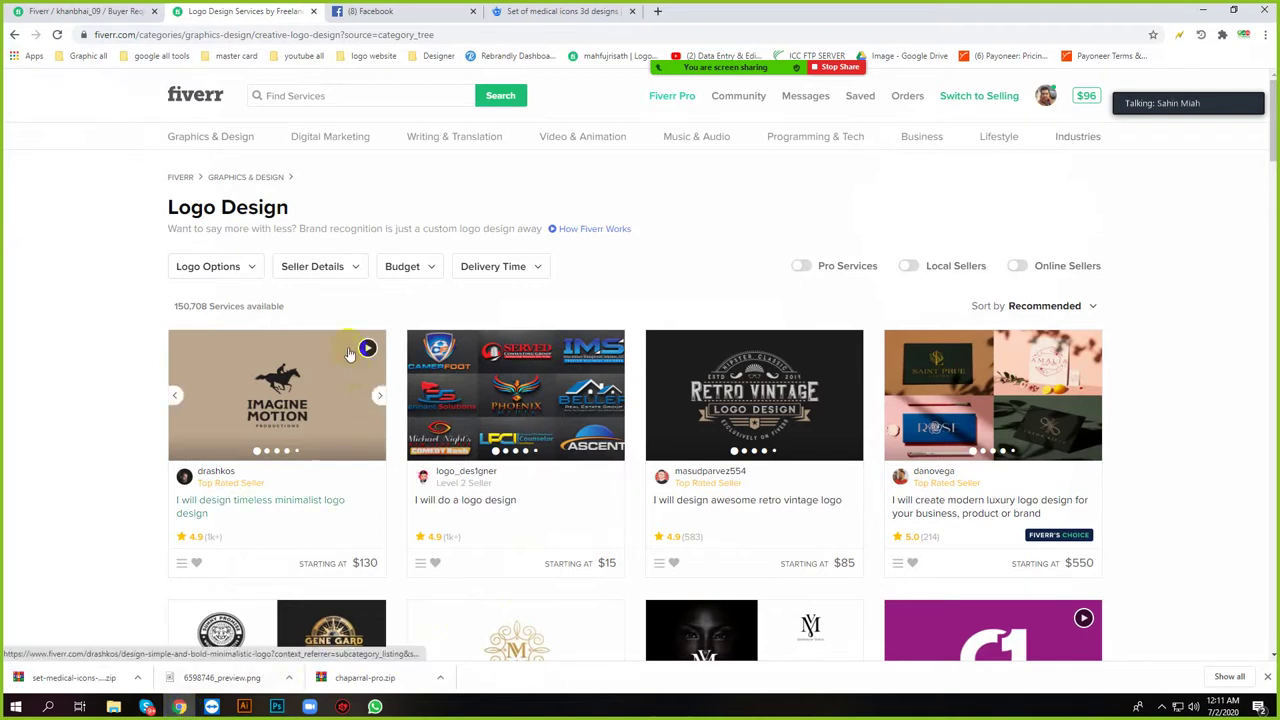
click(412, 11)
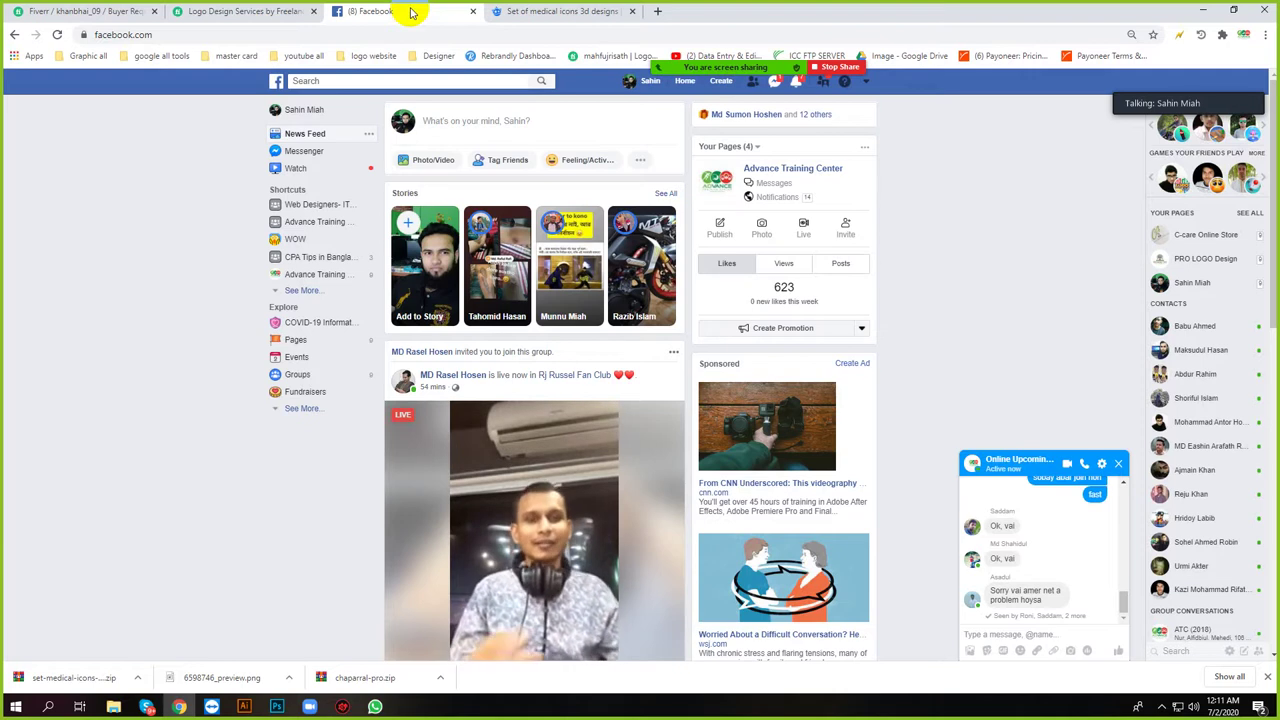
Step: Switch back to the Fiverr 'Logo Design Services' tab with 150,708 listings
click(265, 11)
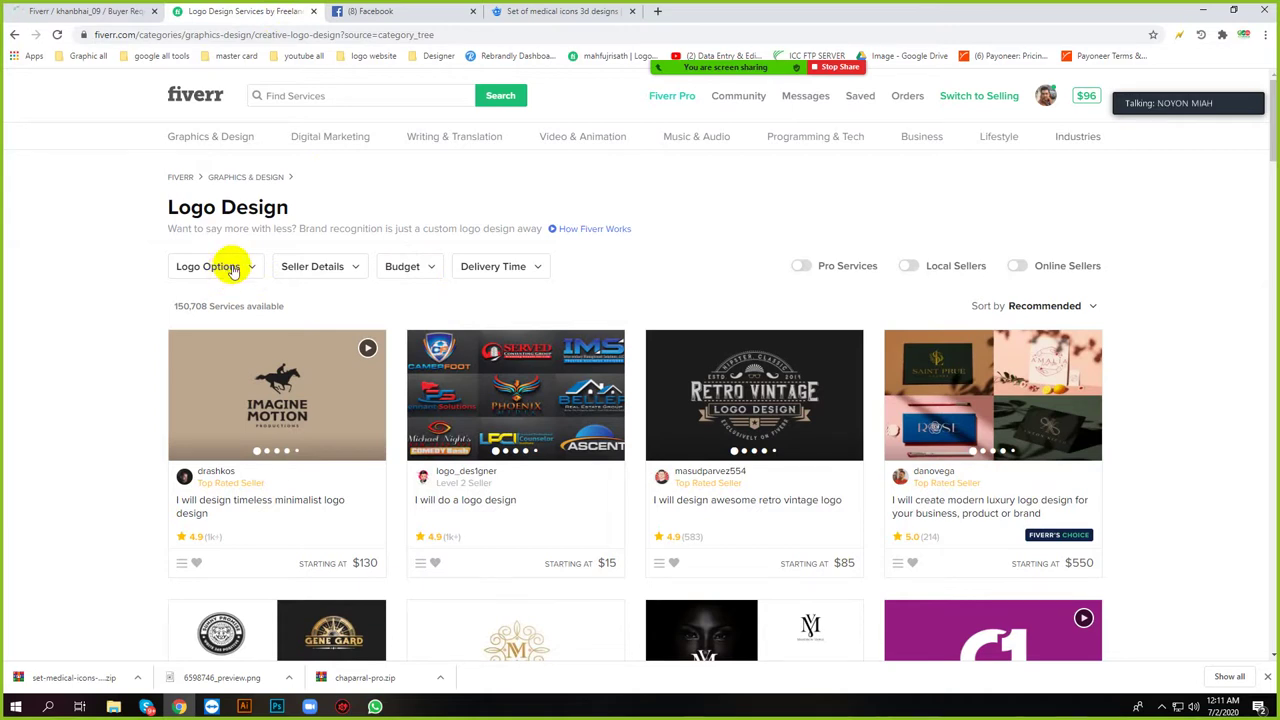
Step: Check the Logo Options filter and scroll through the logo design gig listings
click(232, 268)
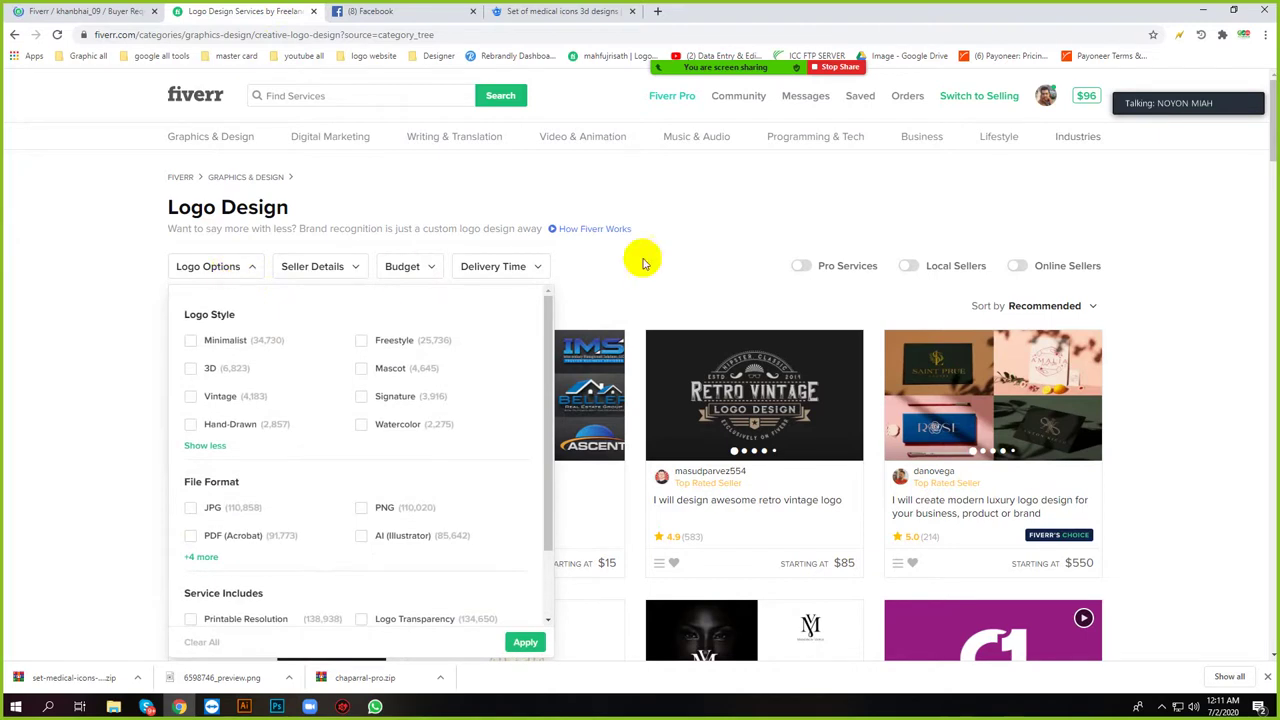
click(704, 257)
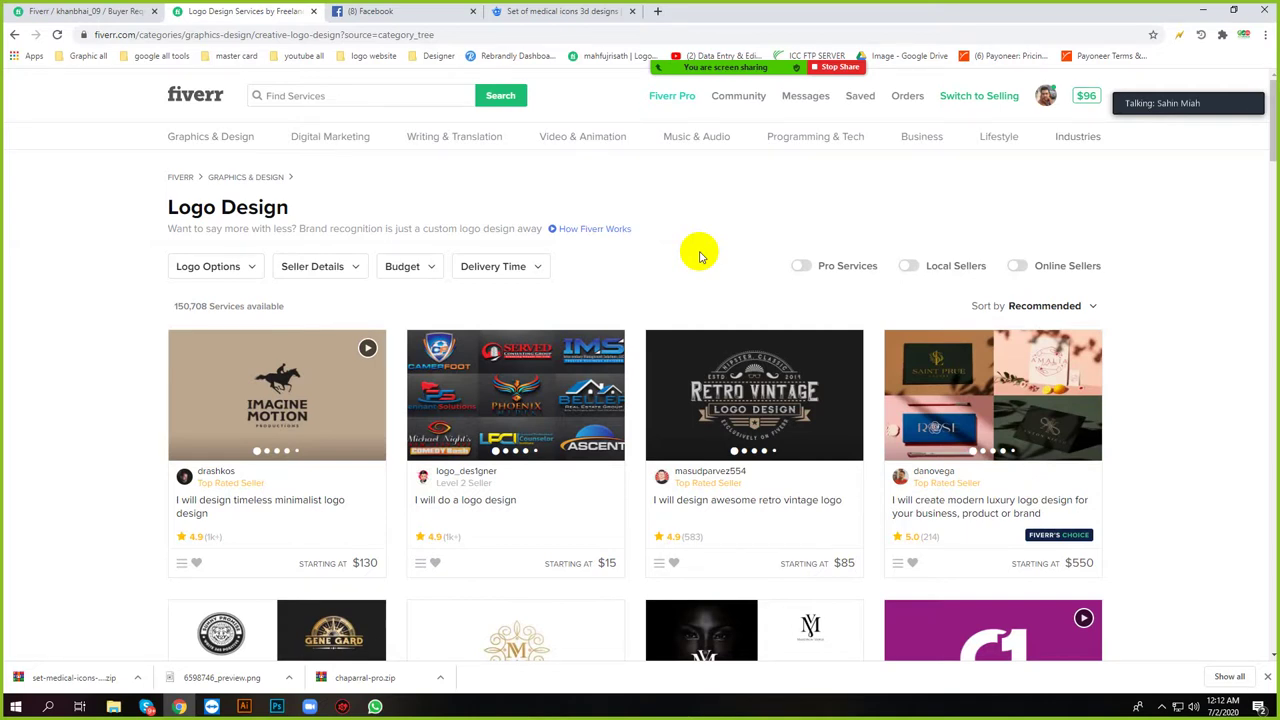
scroll(686, 247, down, 1)
scroll(686, 247, down, 2)
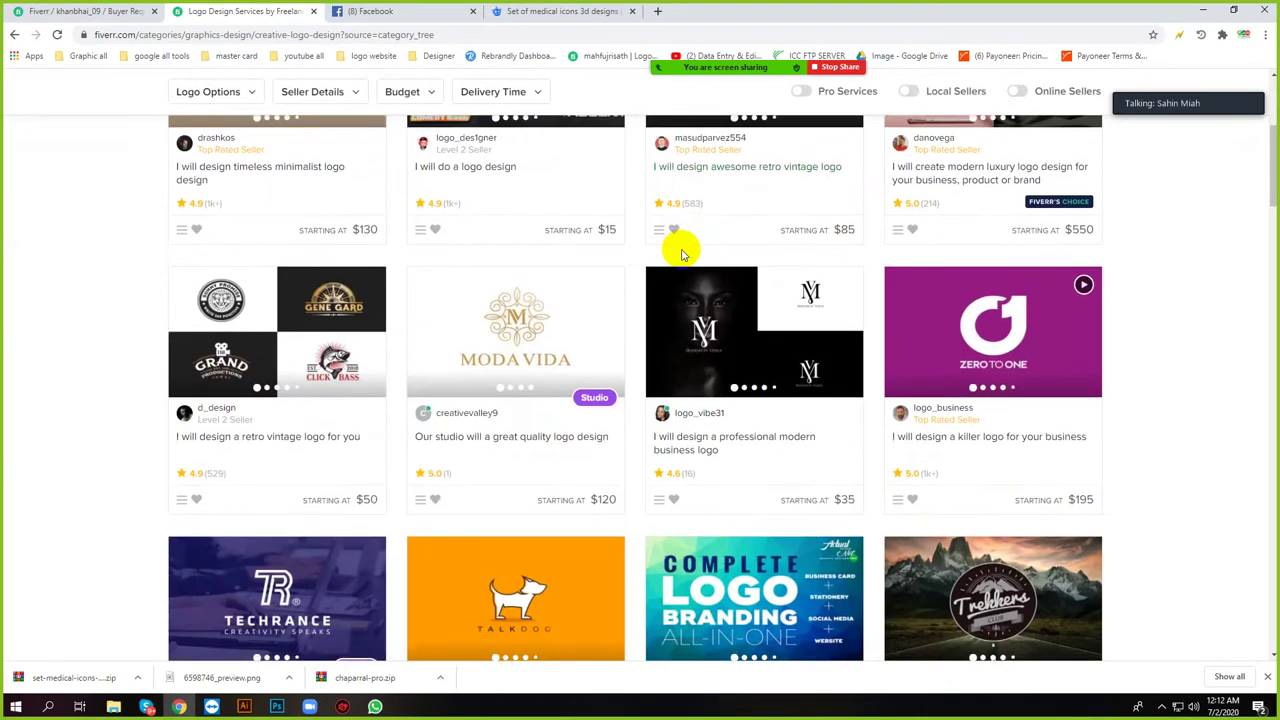
scroll(683, 252, down, 1)
scroll(680, 256, down, 1)
scroll(680, 256, up, 2)
scroll(679, 258, up, 1)
scroll(677, 258, up, 2)
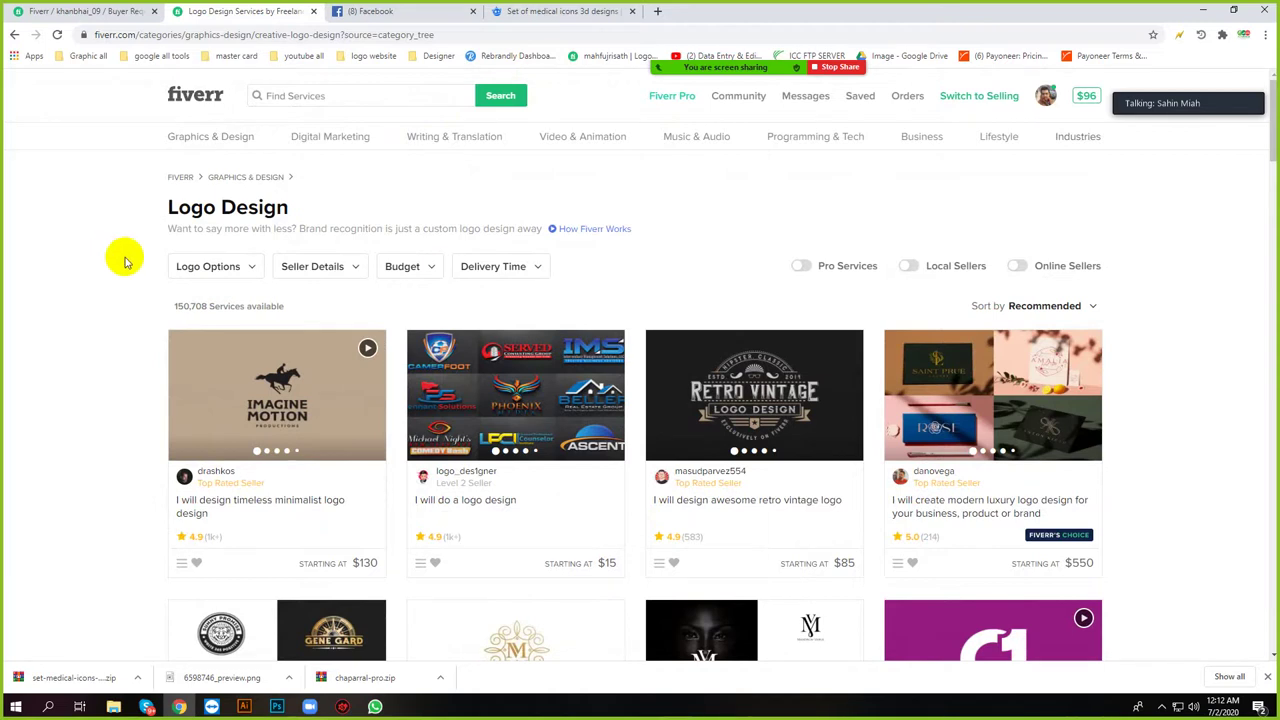
scroll(200, 290, down, 3)
scroll(287, 320, down, 2)
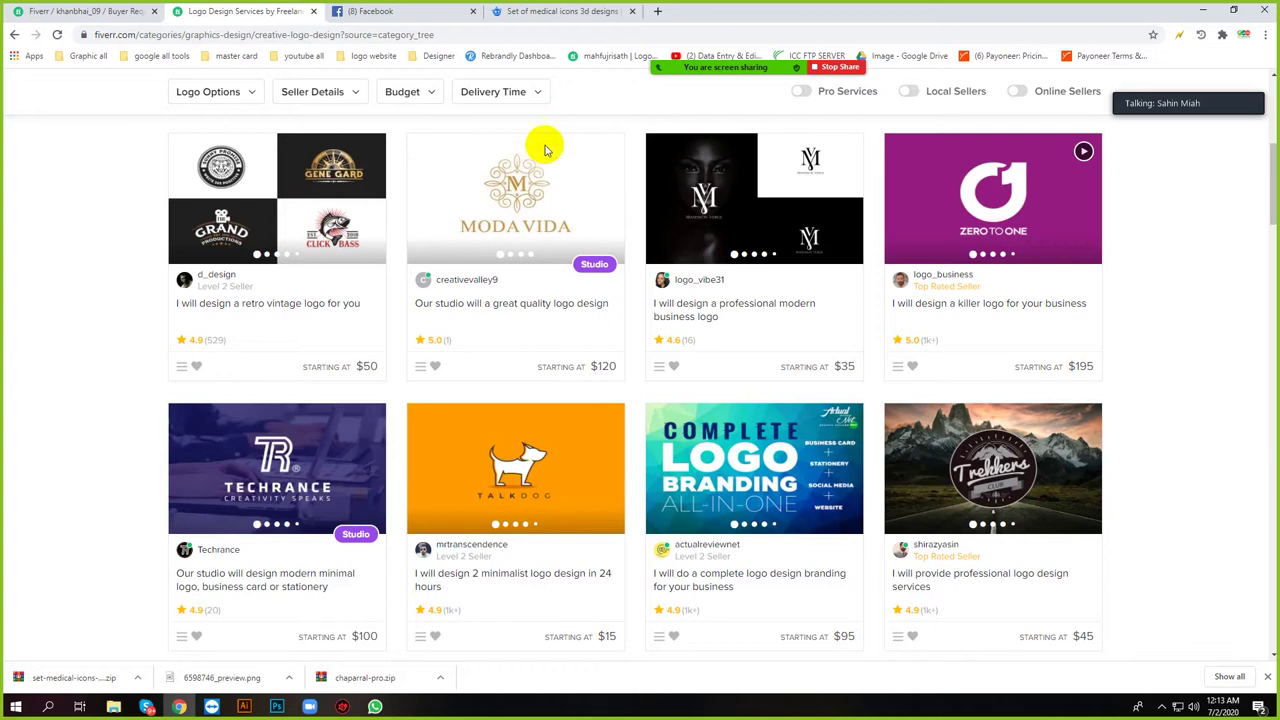
Step: Cycle through the Facebook, Fiverr and Freepik tabs, then return to 61792 [Converted].eps in Illustrator
click(420, 14)
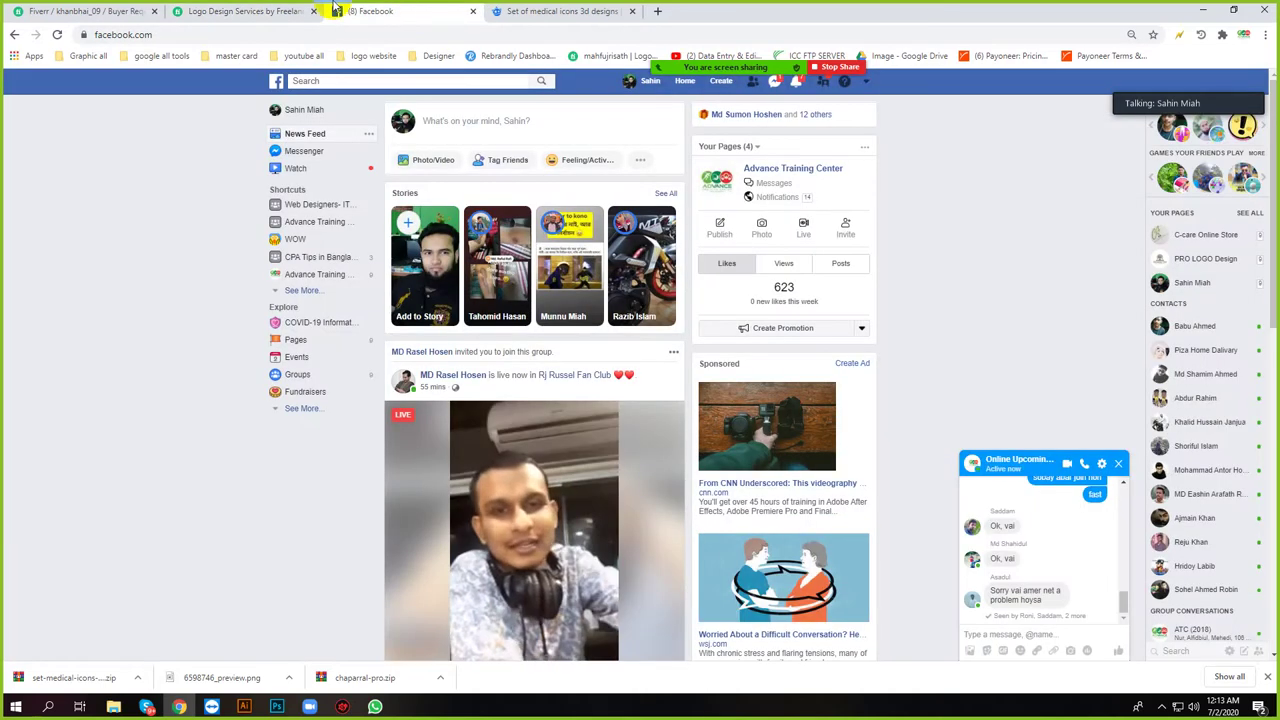
click(286, 11)
click(555, 10)
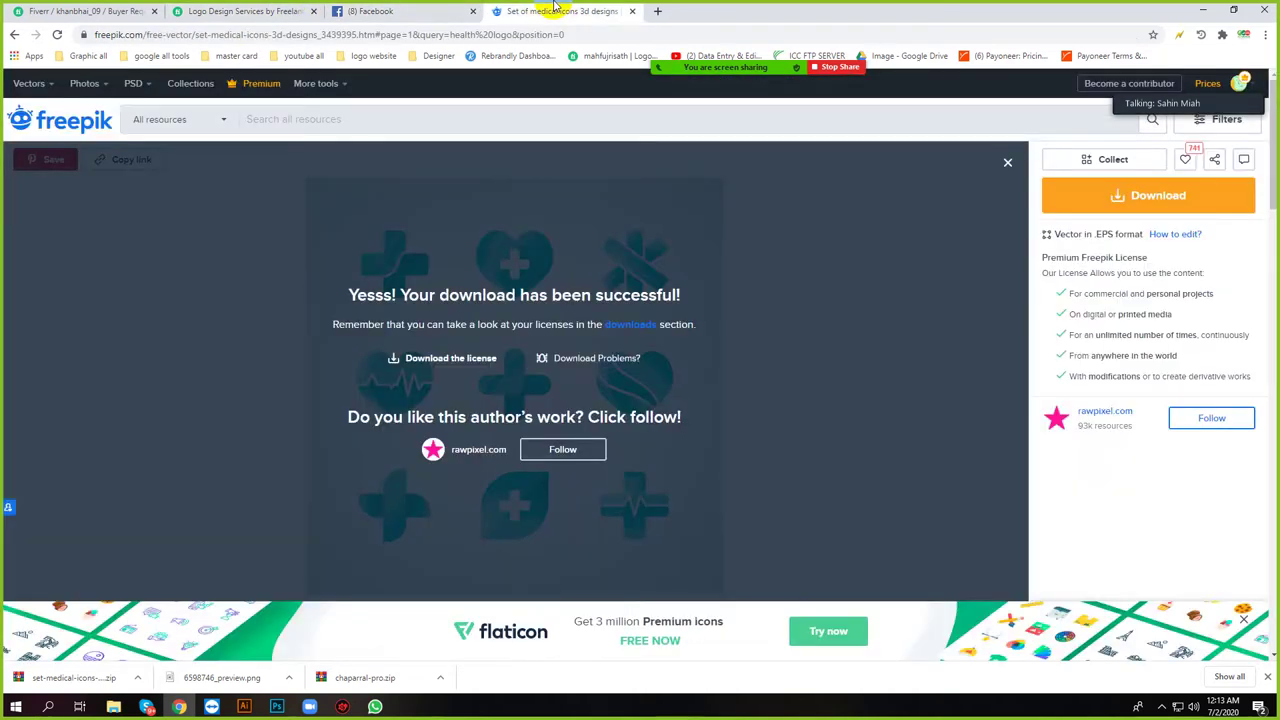
click(250, 707)
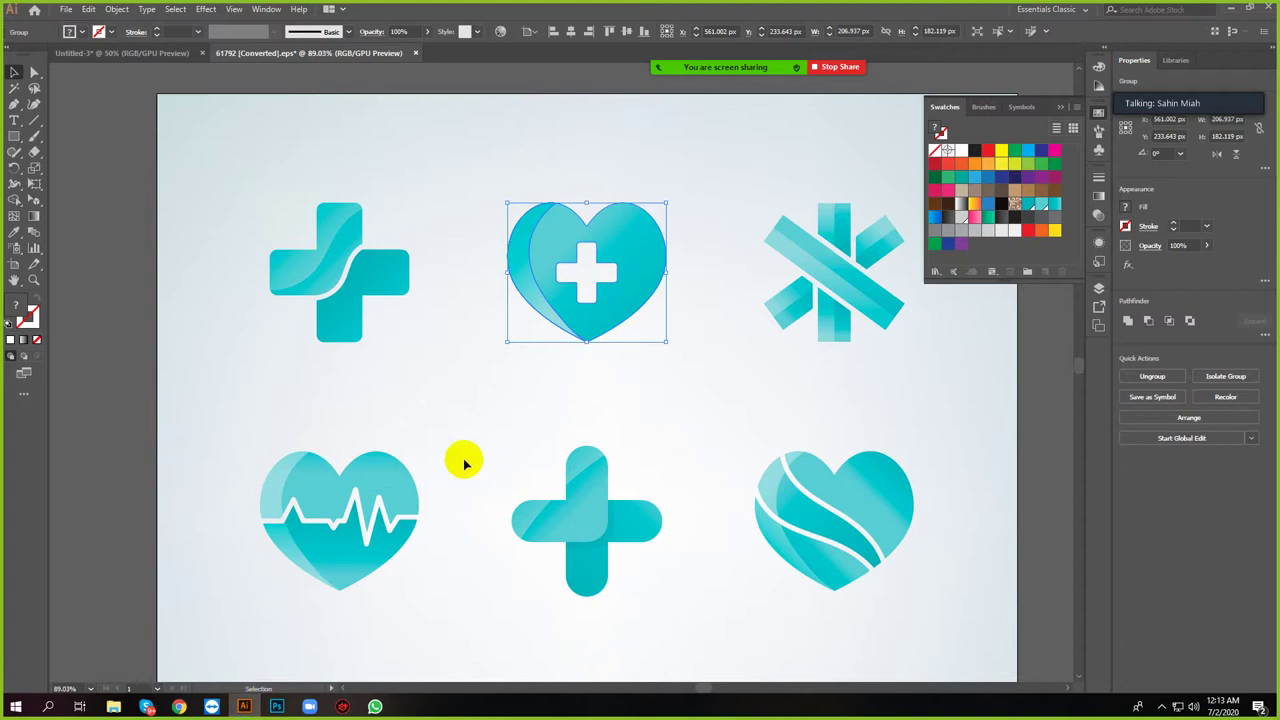
Step: Zoom the medical icons to 150% and centre the heart icon in view
click(463, 379)
key(ctrl+plus)
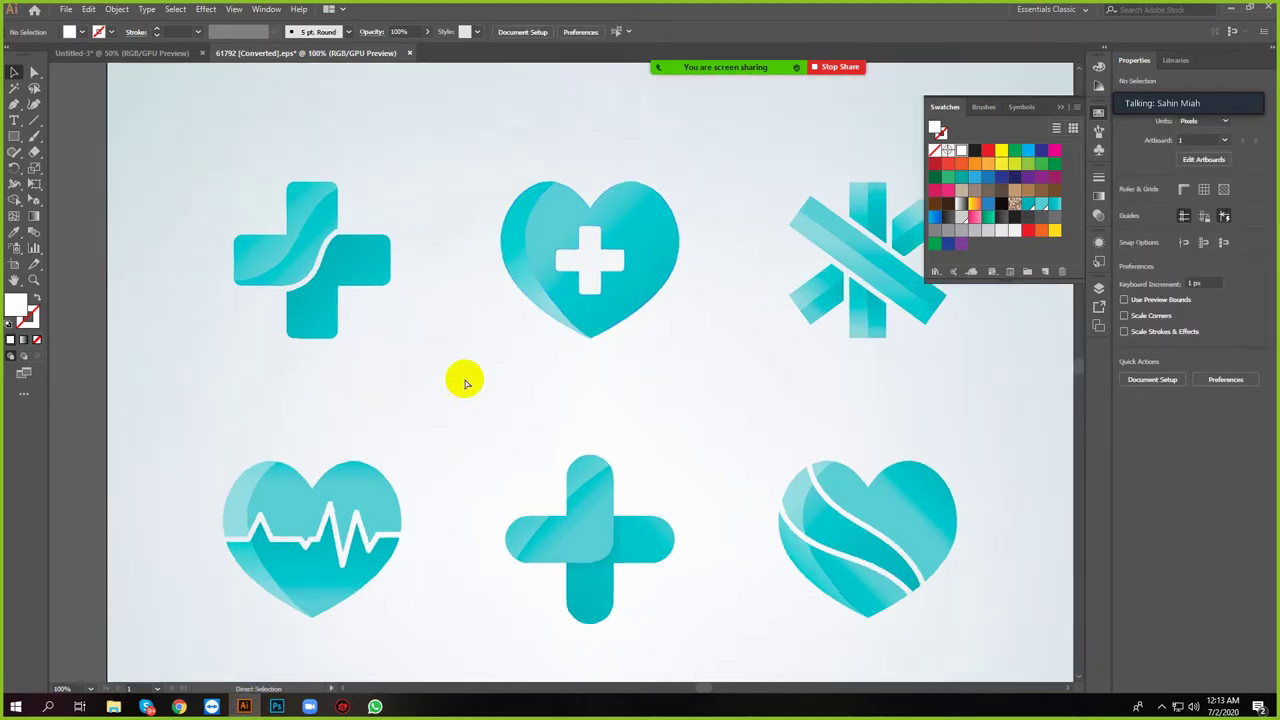
key(ctrl+plus)
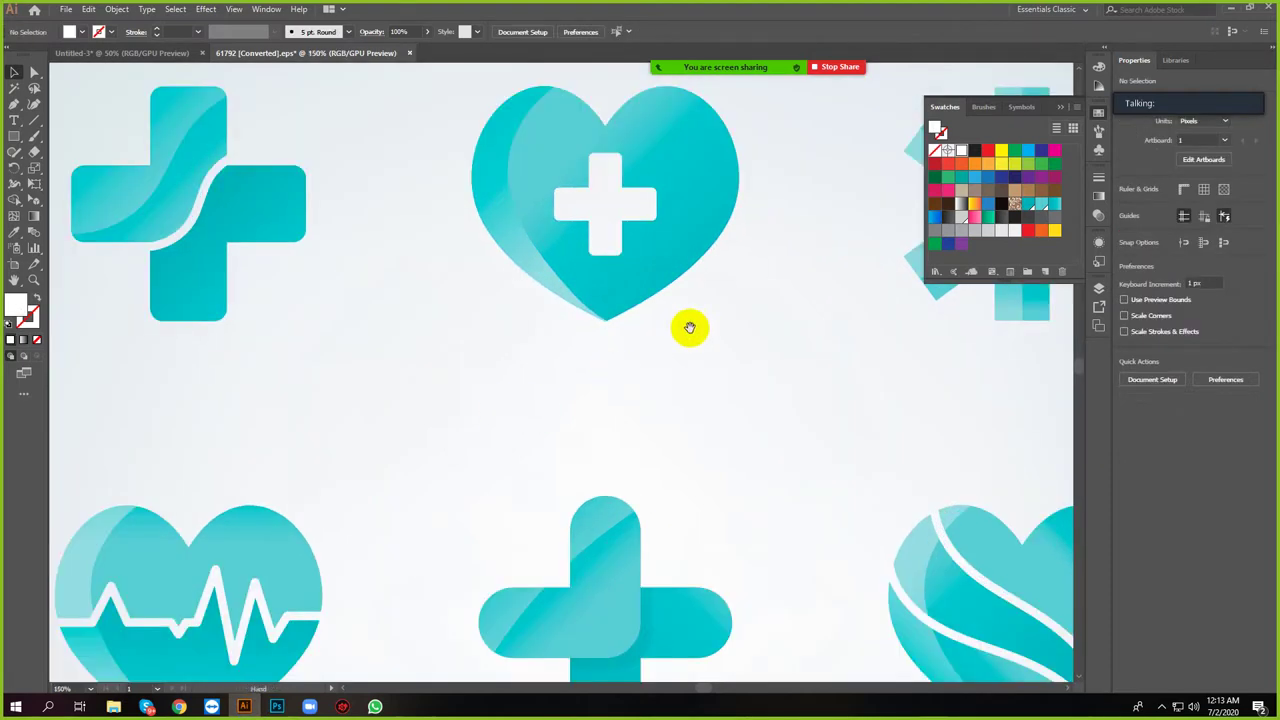
drag(686, 329, 332, 516)
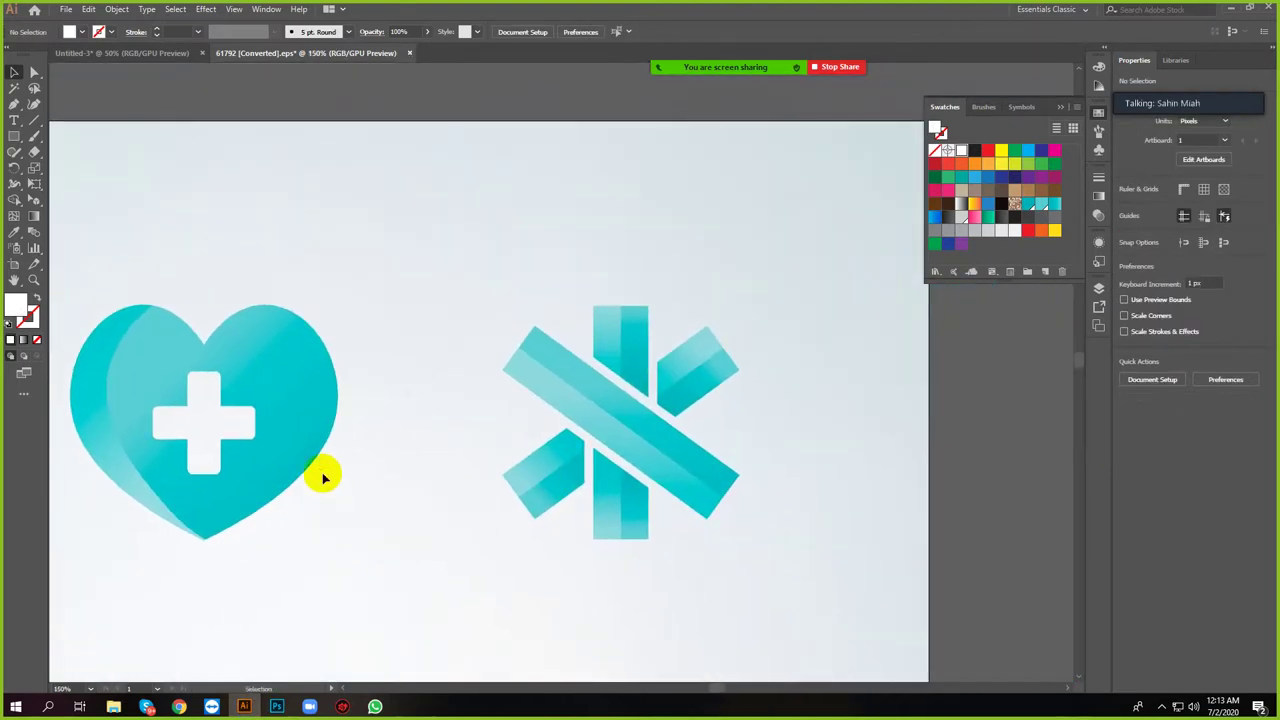
drag(369, 343, 543, 320)
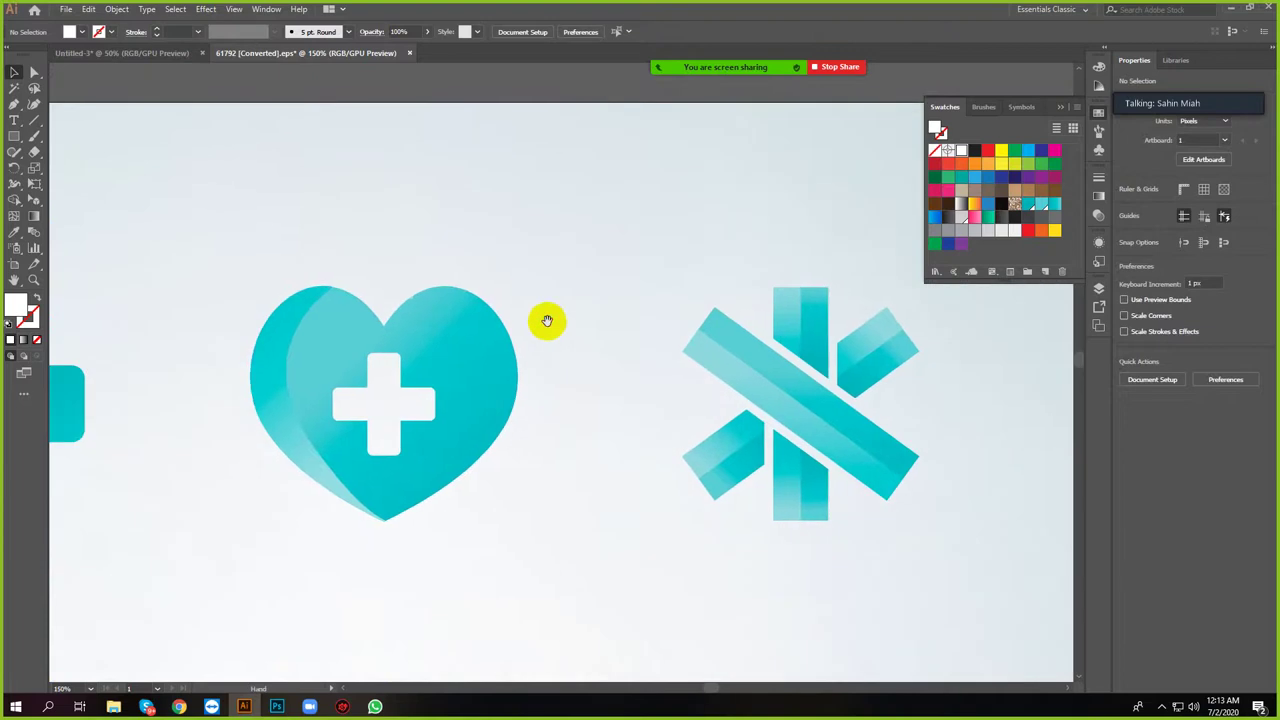
Step: Ungroup the heart icon
click(268, 381)
right_click(268, 381)
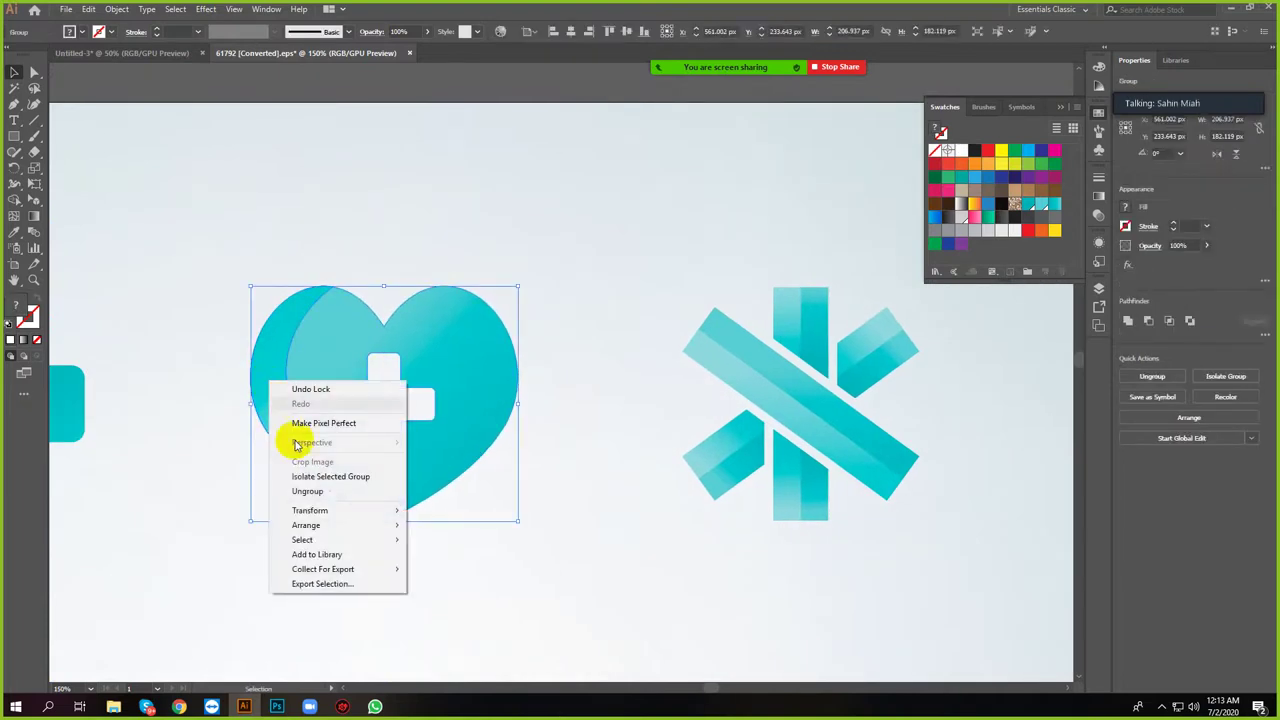
click(306, 489)
click(216, 592)
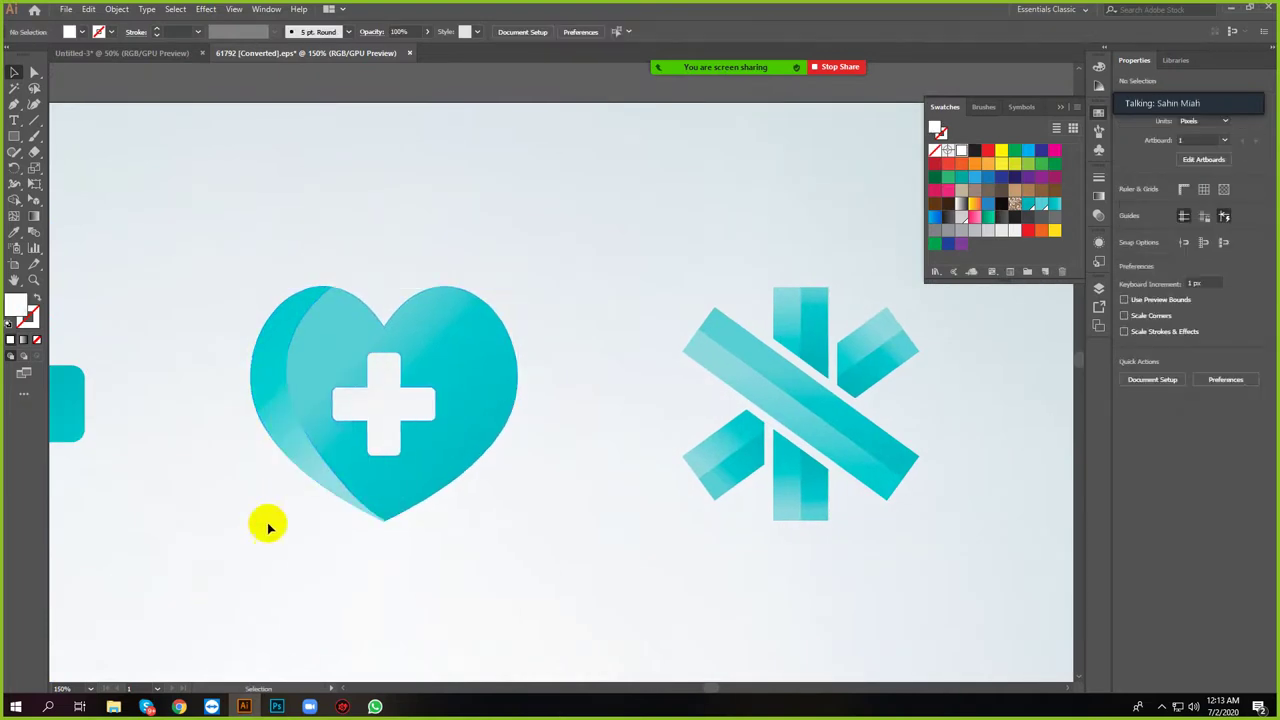
Step: Drag the faint crescent to the heart's right and the teal crescent to its upper left
click(340, 352)
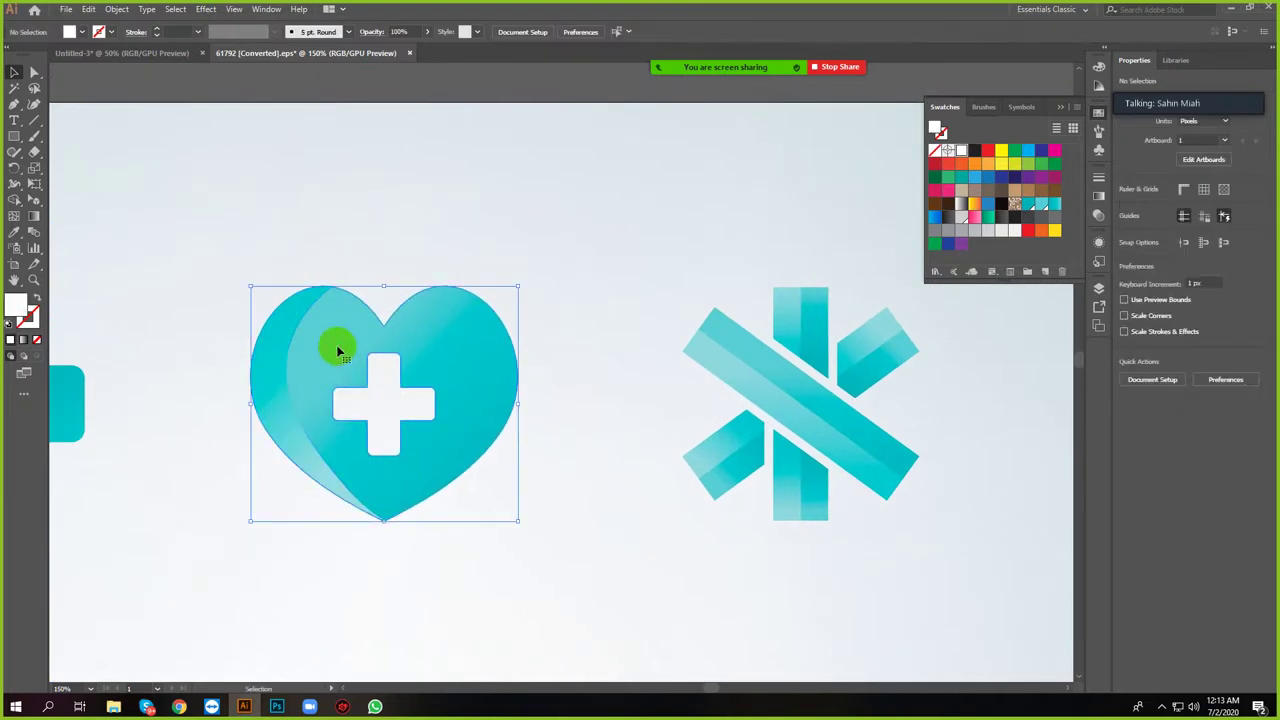
right_click(276, 366)
click(248, 378)
drag(270, 364, 549, 257)
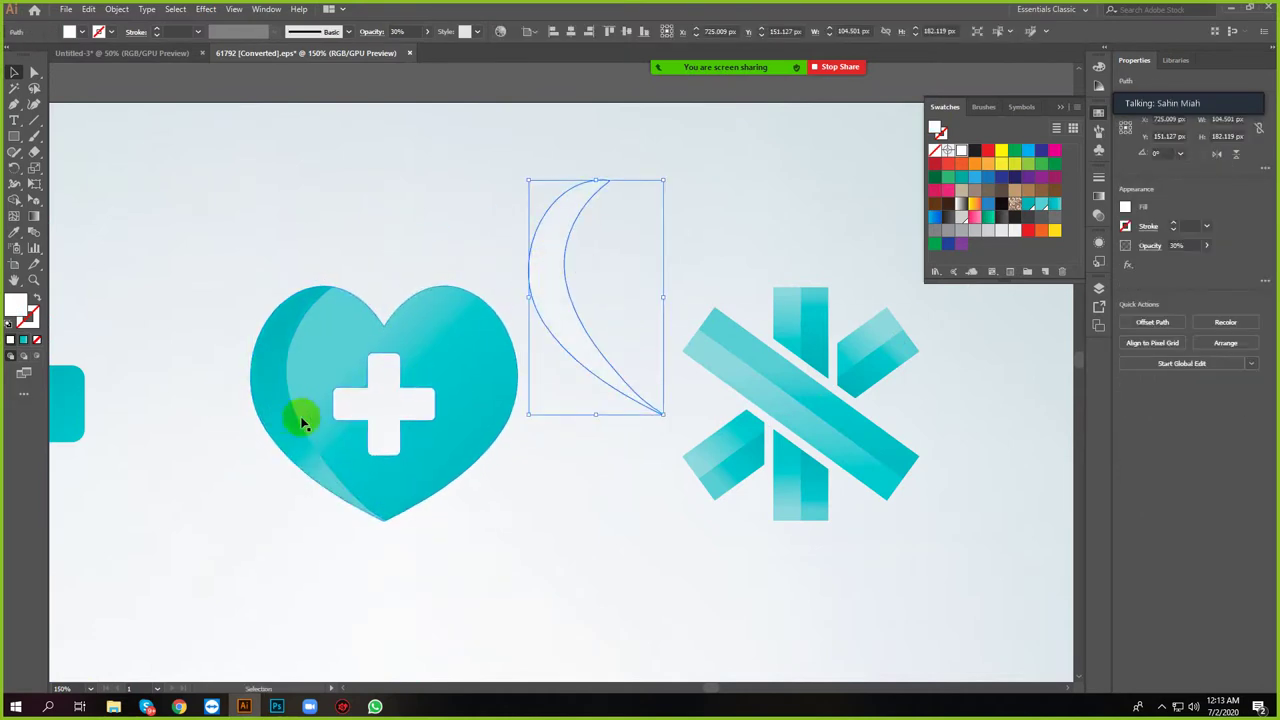
drag(283, 411, 153, 322)
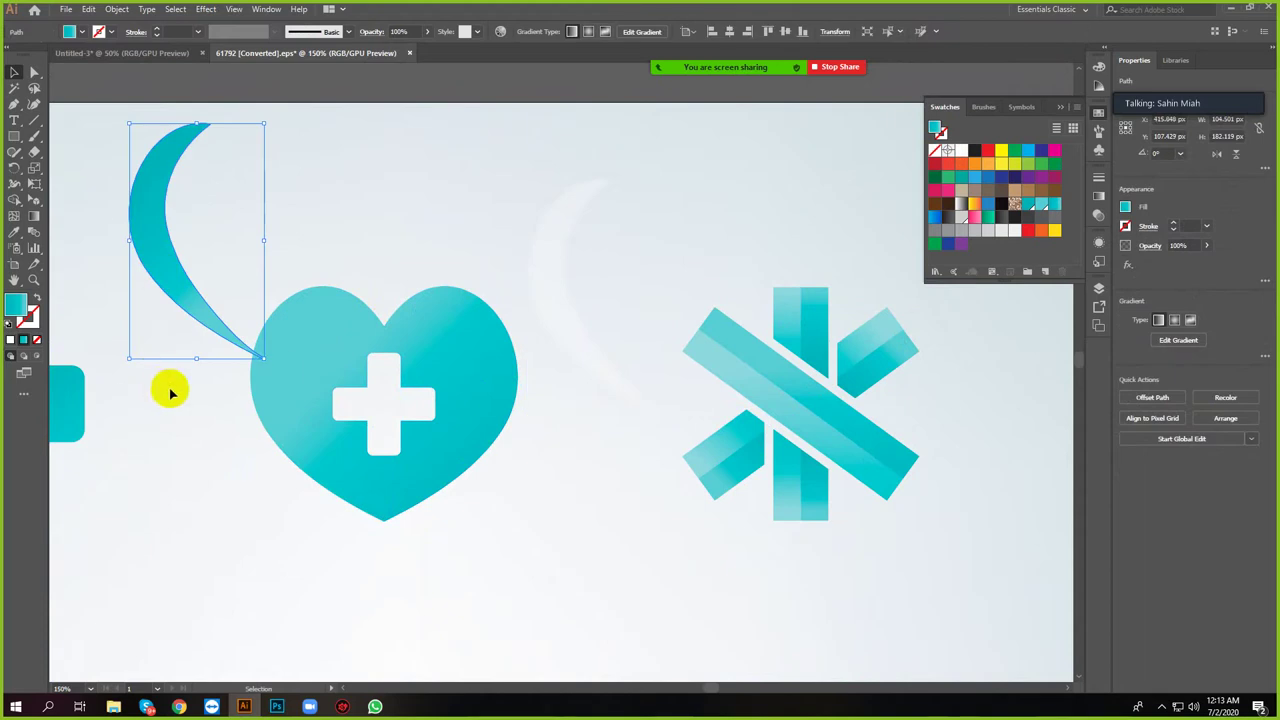
Step: Move the white crescent above the artboard and raise its opacity to 100%
click(538, 288)
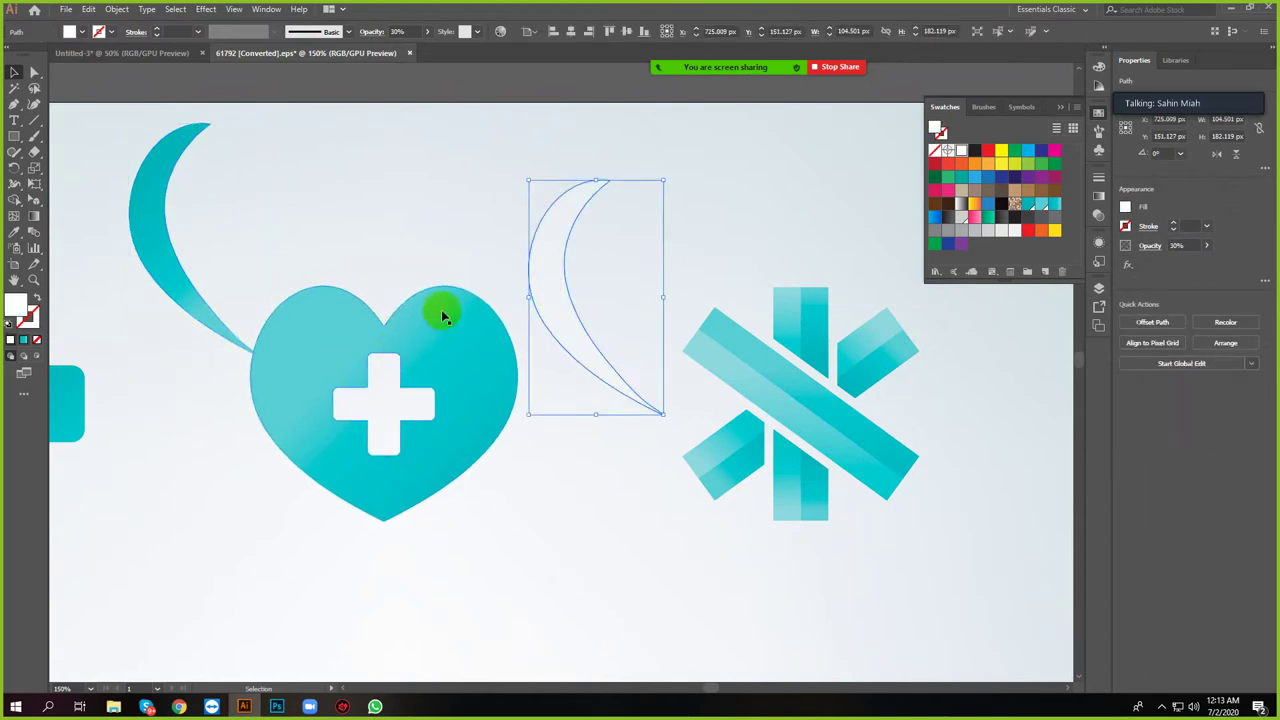
drag(457, 220, 500, 396)
drag(586, 423, 556, 167)
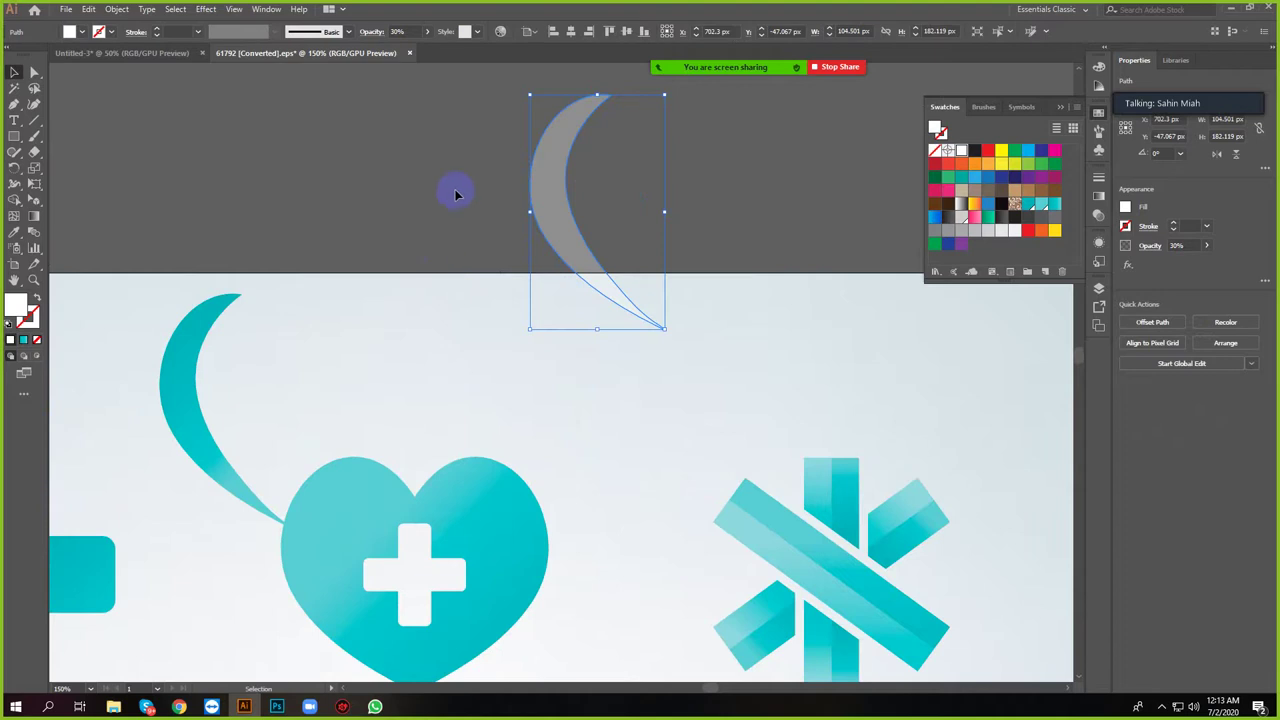
click(430, 36)
drag(392, 52, 457, 52)
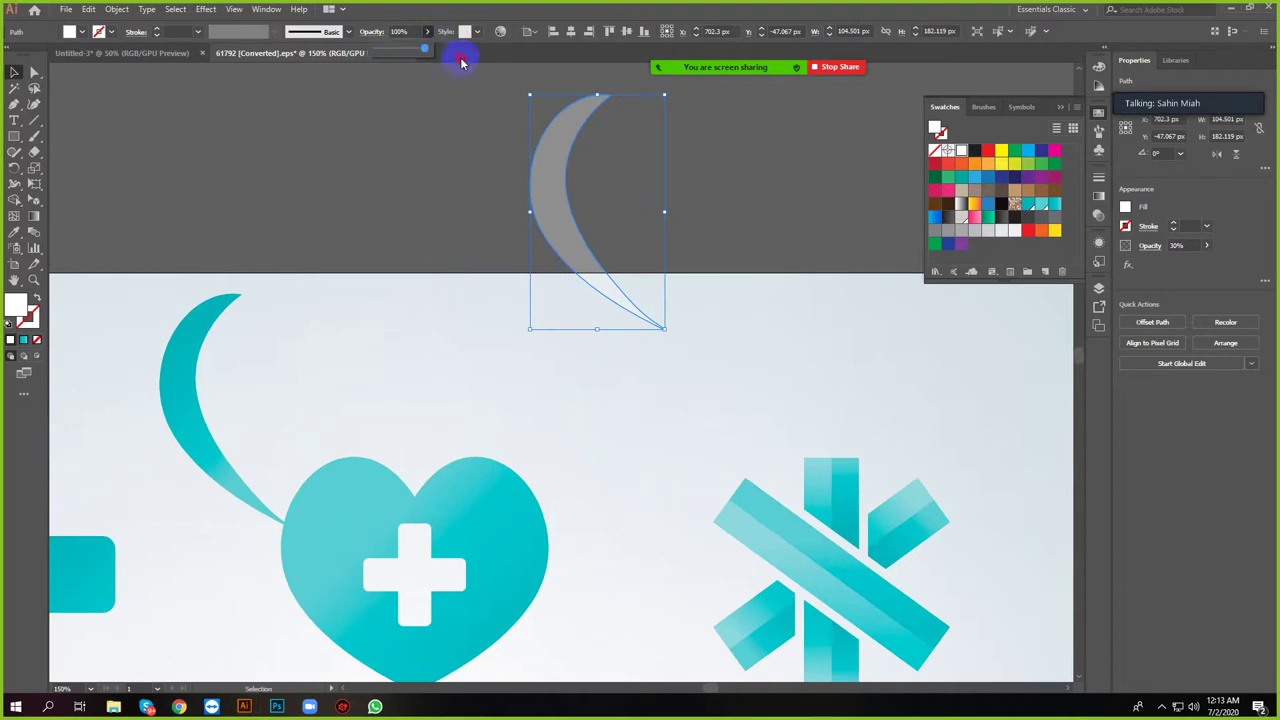
drag(554, 212, 467, 154)
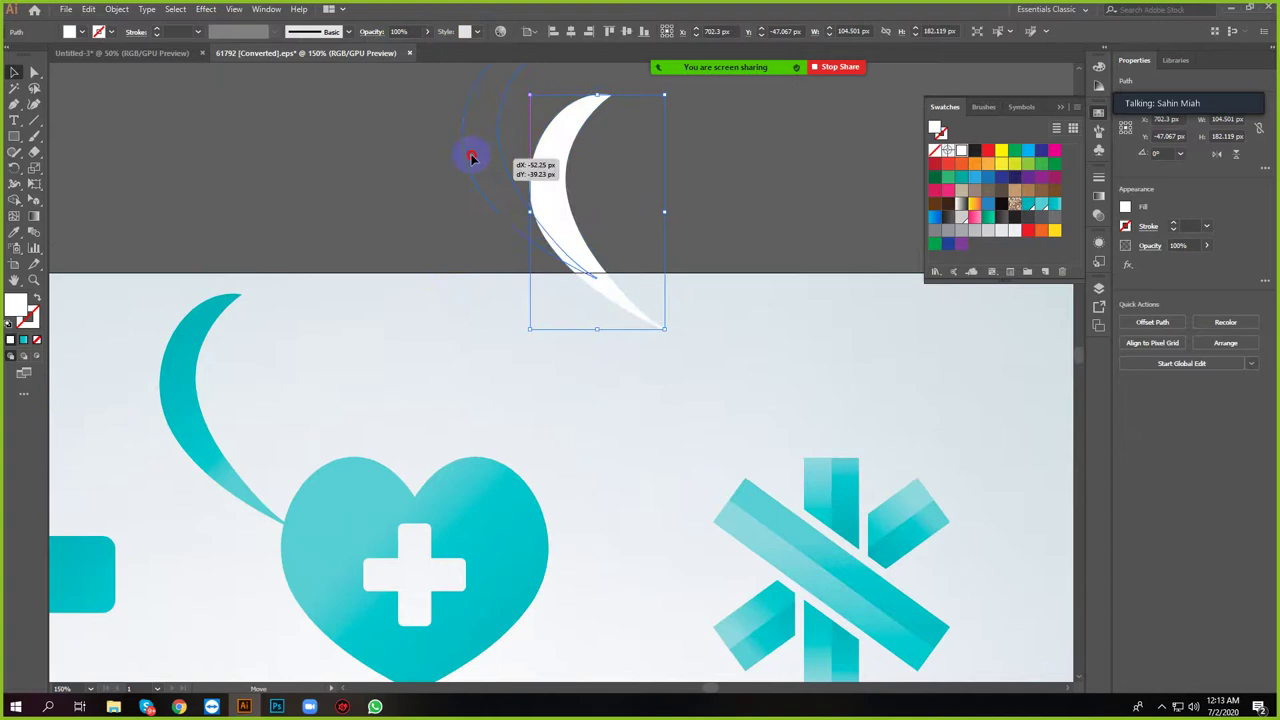
Step: Move the teal crescent up off the artboard and place a copy to its right
click(192, 440)
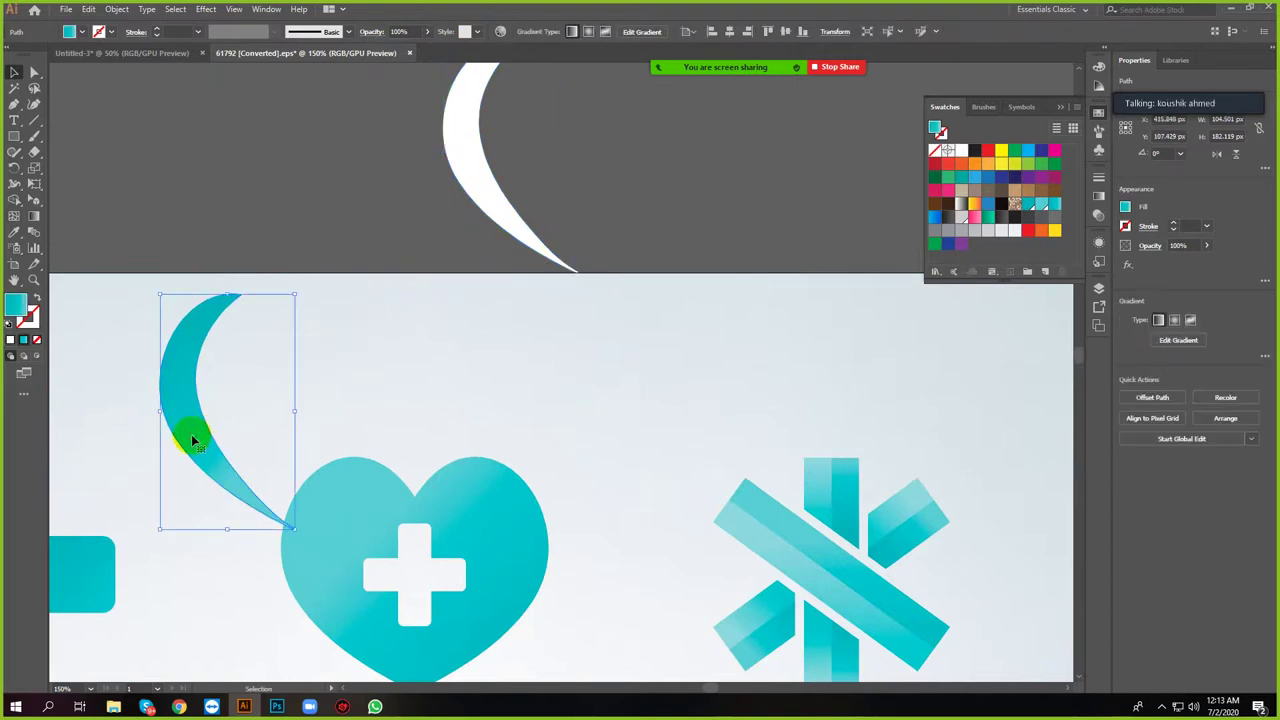
click(414, 289)
drag(414, 289, 479, 376)
click(271, 480)
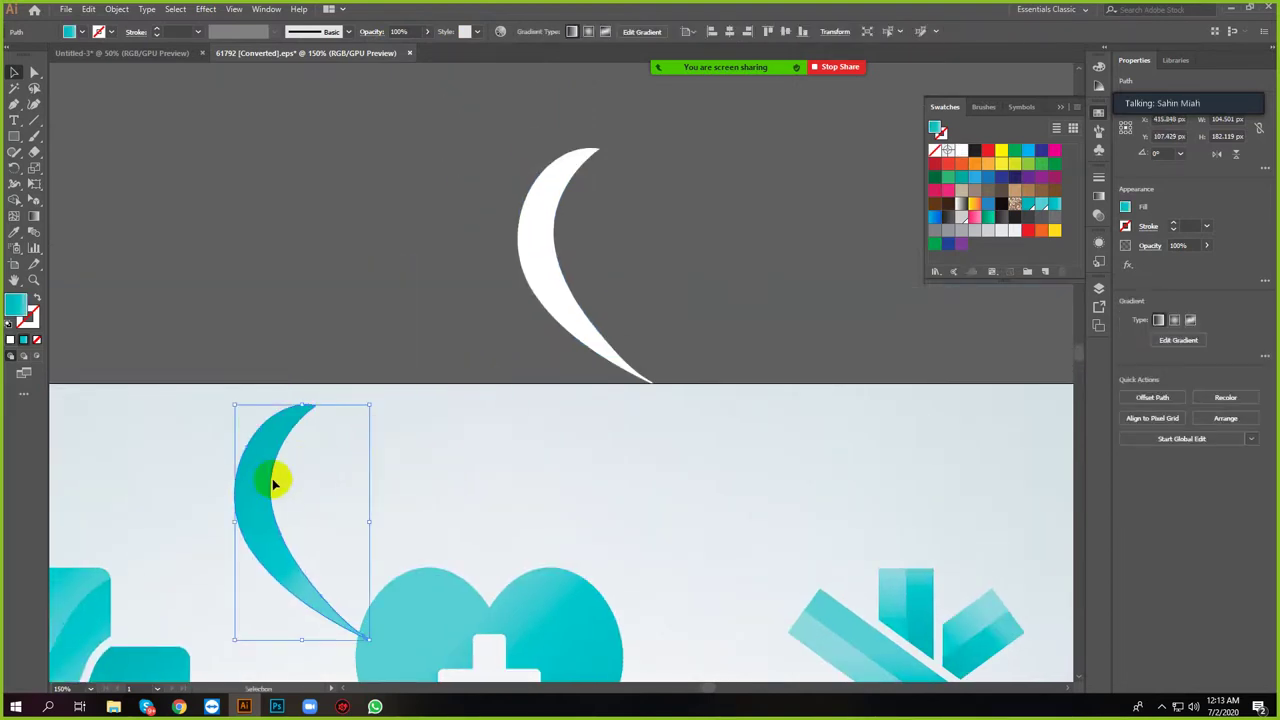
drag(263, 471, 273, 173)
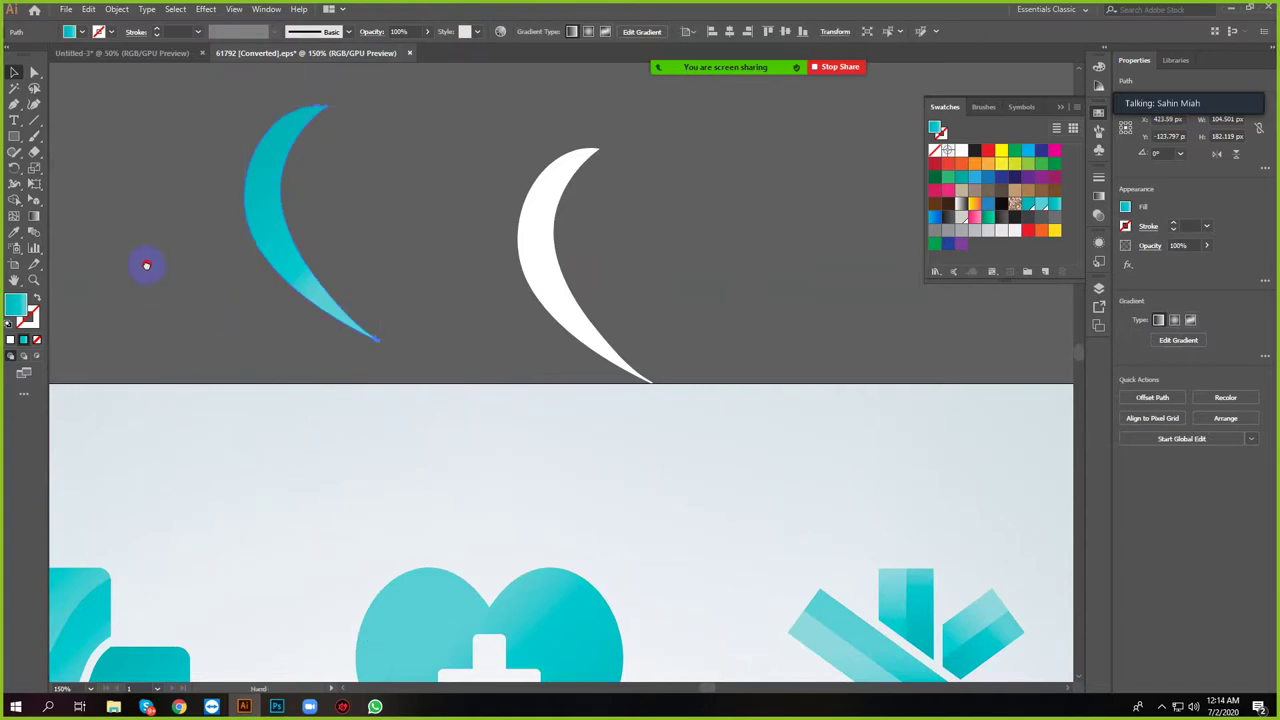
drag(146, 265, 143, 357)
click(250, 300)
click(208, 260)
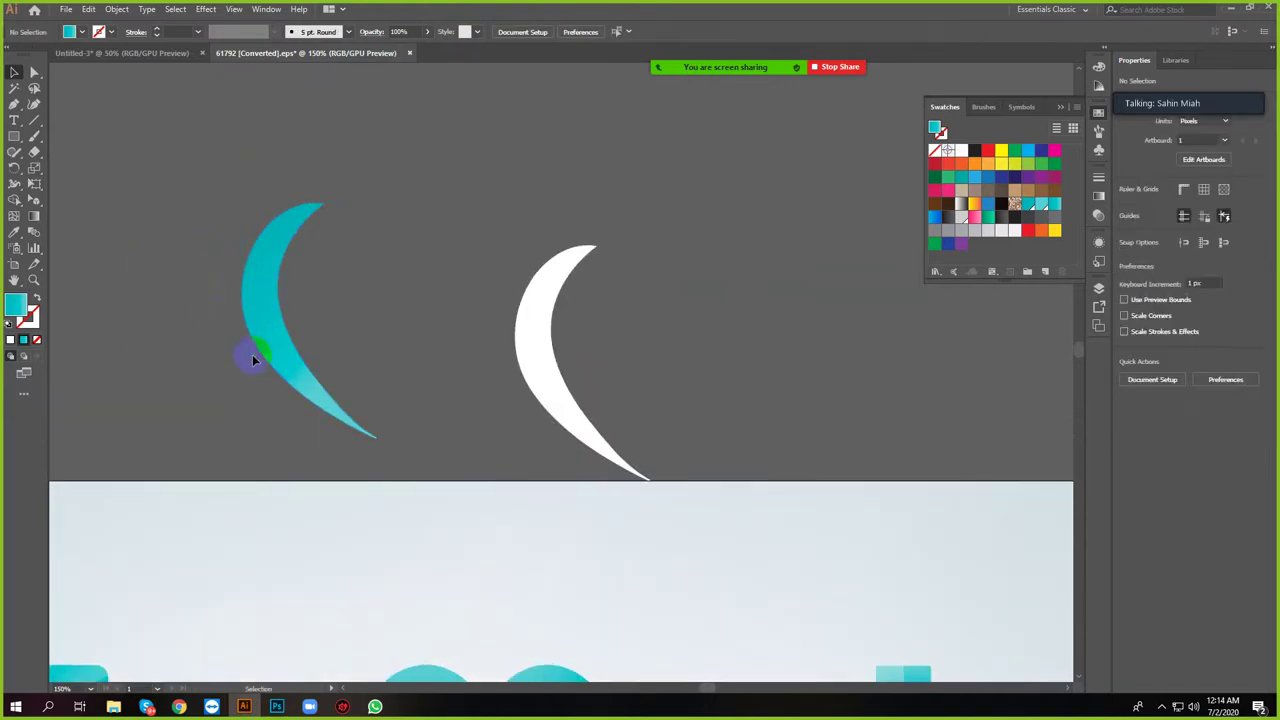
click(282, 340)
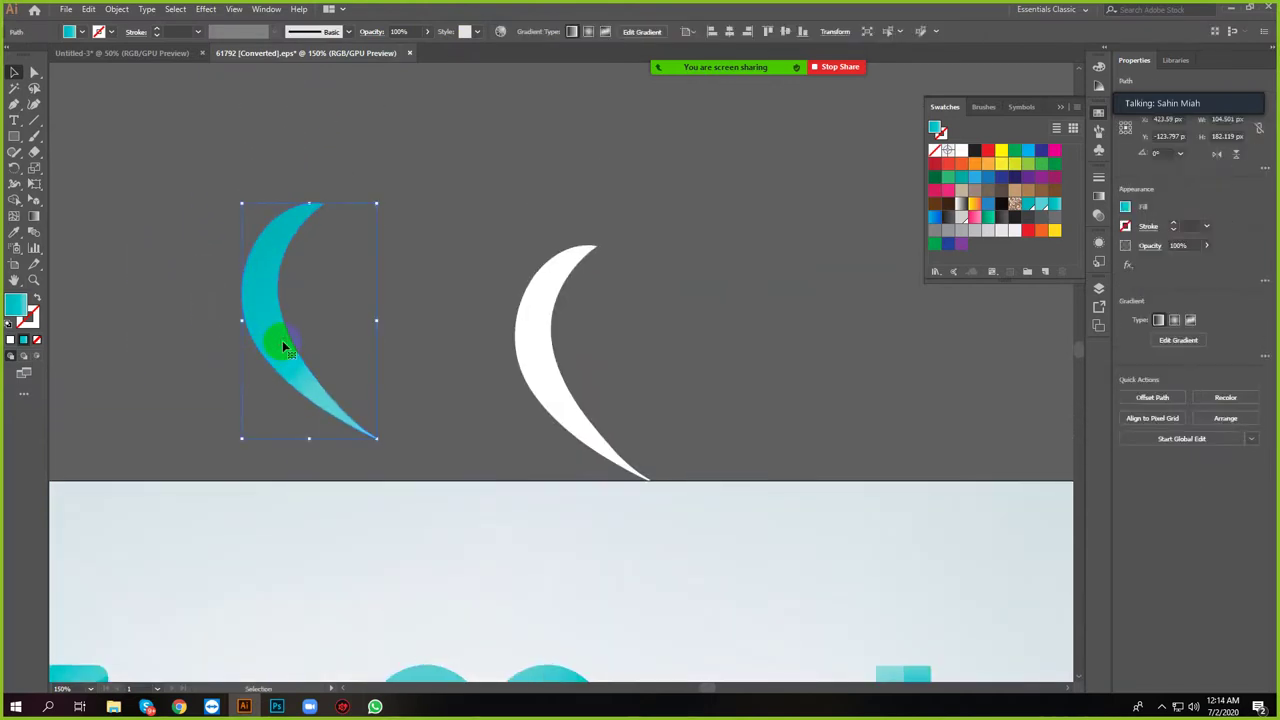
drag(282, 340, 724, 298)
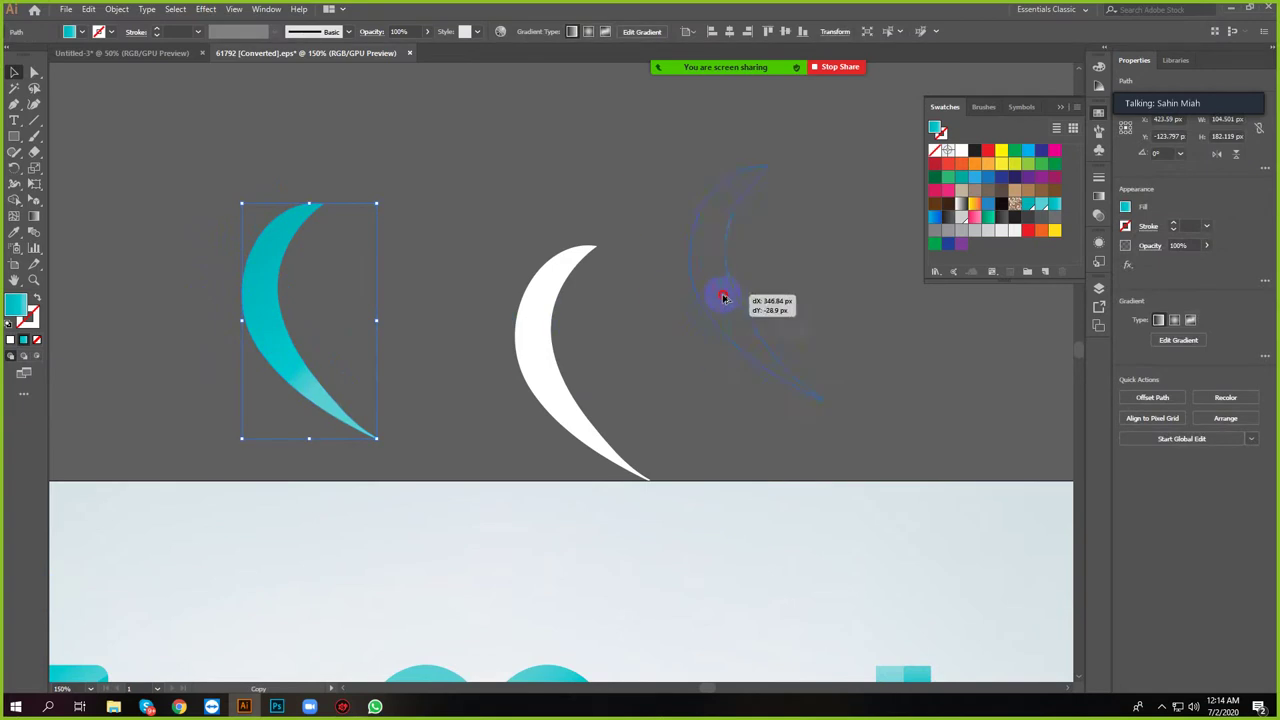
Step: Copy the white crescent to the top, set one beside the teal crescent, and fill the right teal crescent black
click(534, 318)
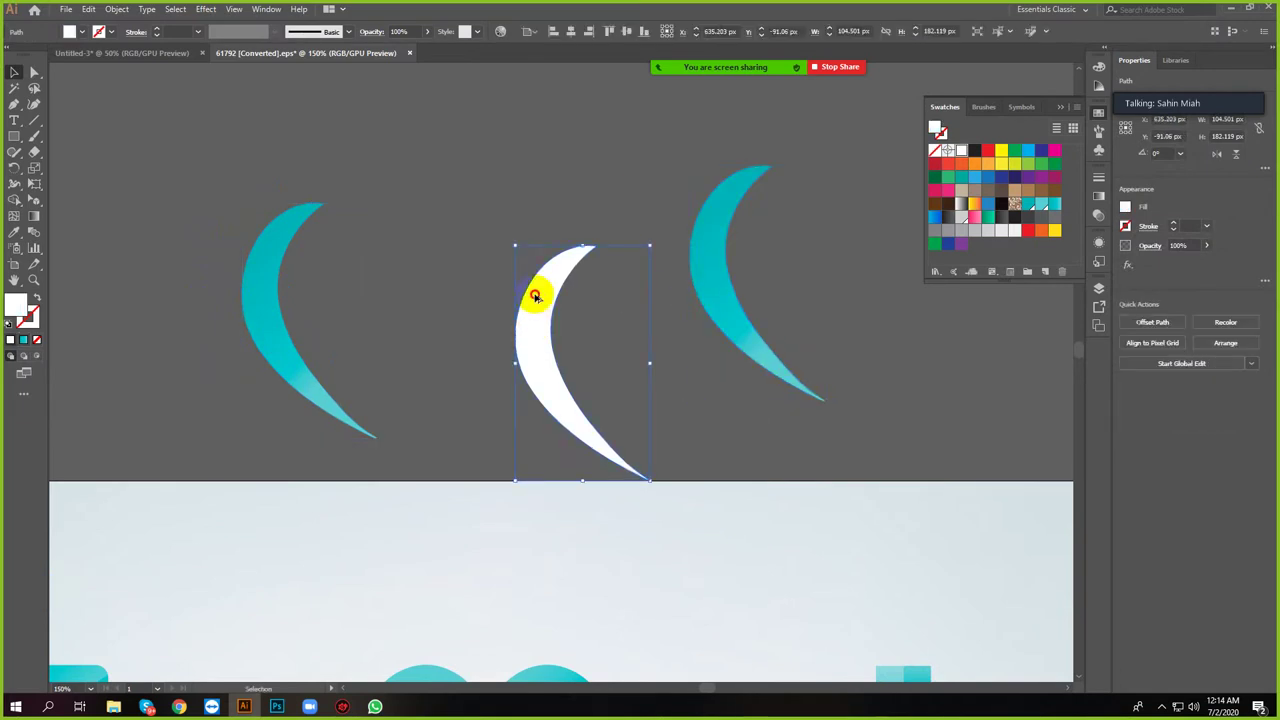
drag(534, 291, 457, 100)
drag(535, 362, 241, 311)
shift+click(277, 334)
click(440, 356)
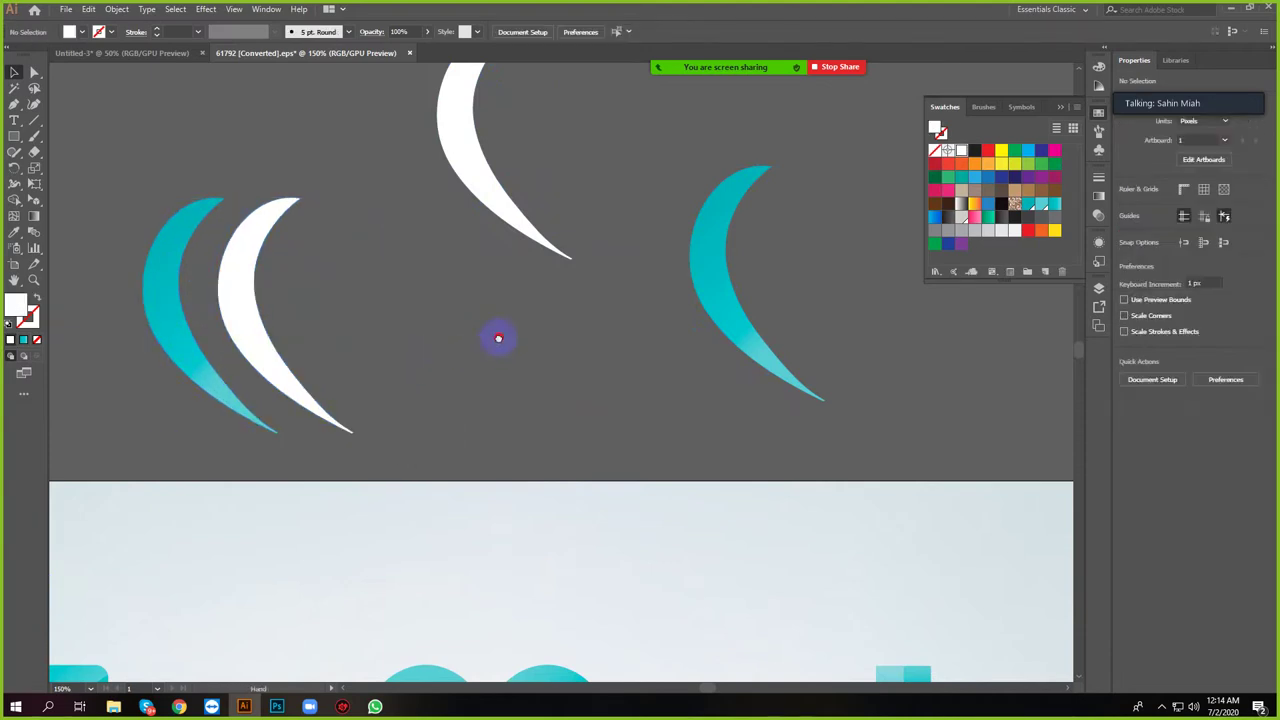
drag(497, 340, 479, 391)
click(686, 295)
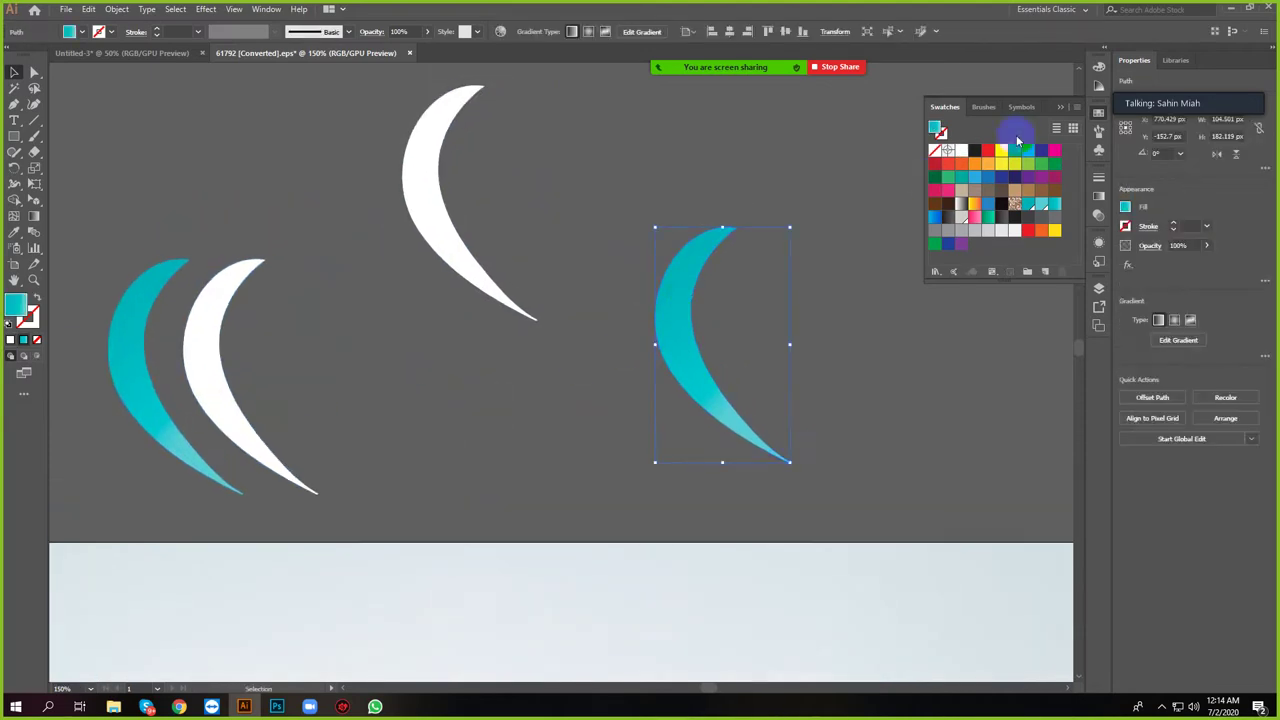
click(976, 152)
Step: Screenshot the teal and white crescents with Lightshot and paste the image into Illustrator
click(844, 318)
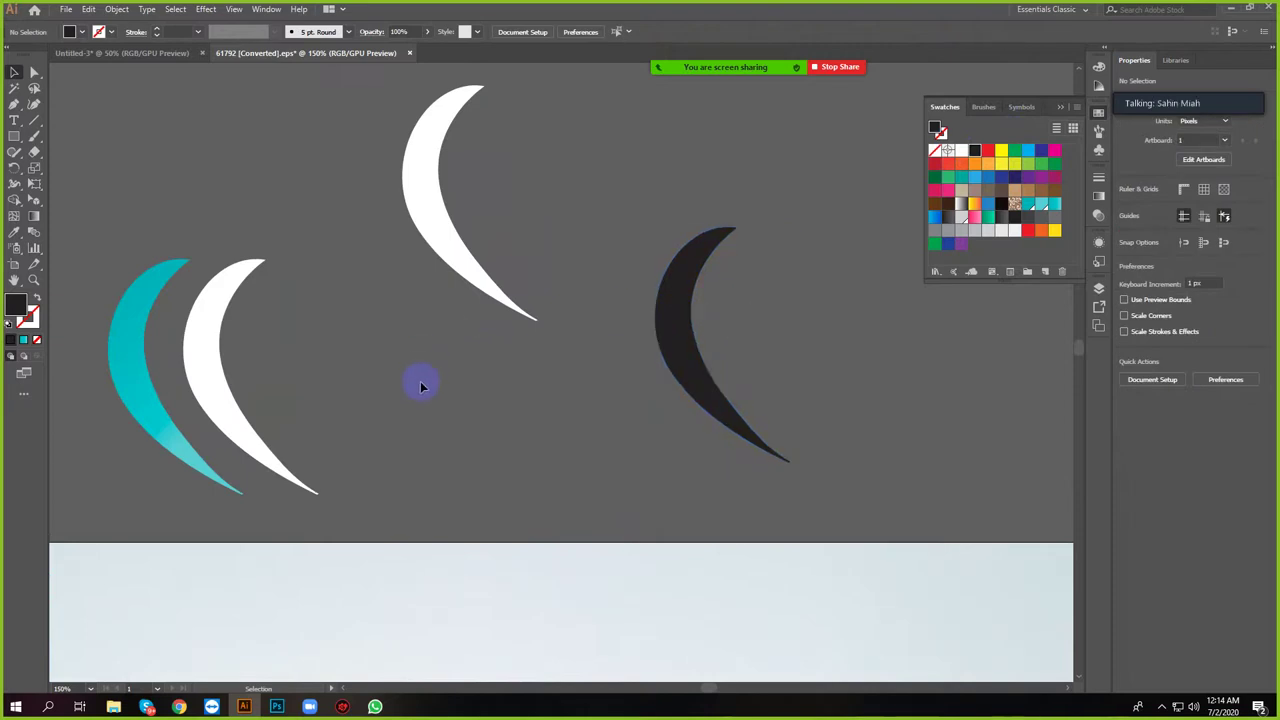
key(Print)
drag(91, 231, 253, 529)
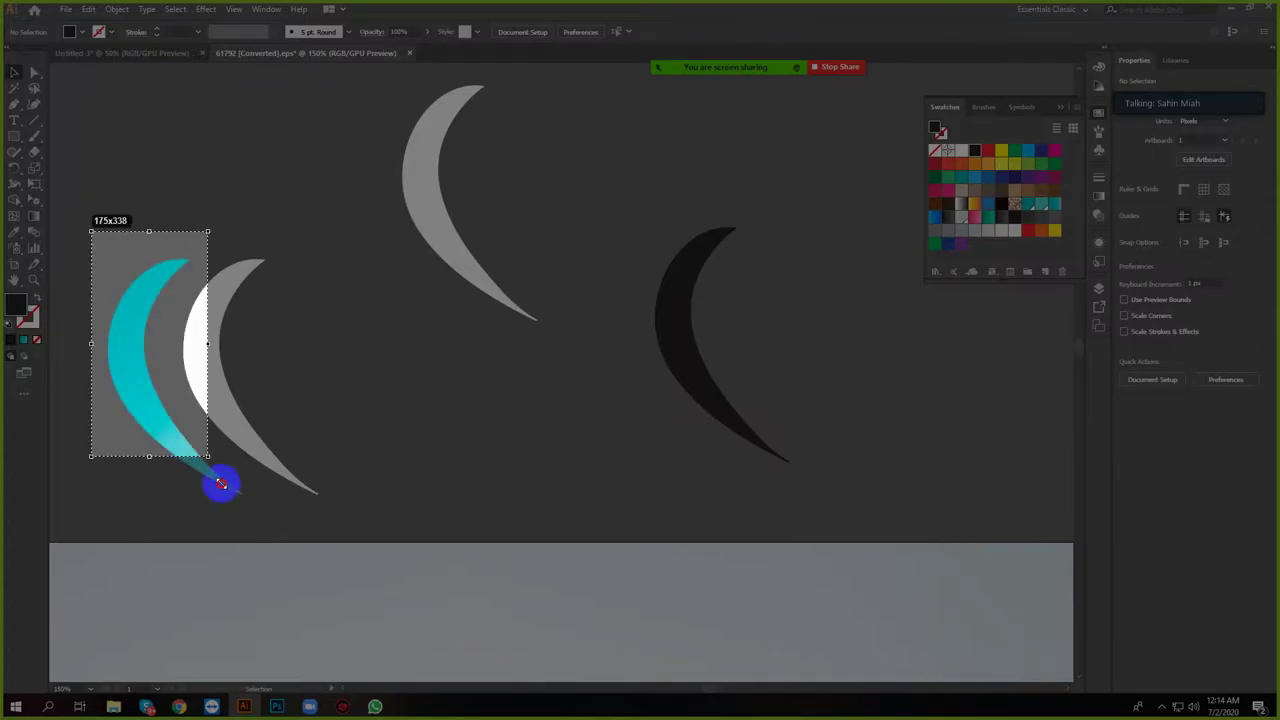
key(ctrl+c)
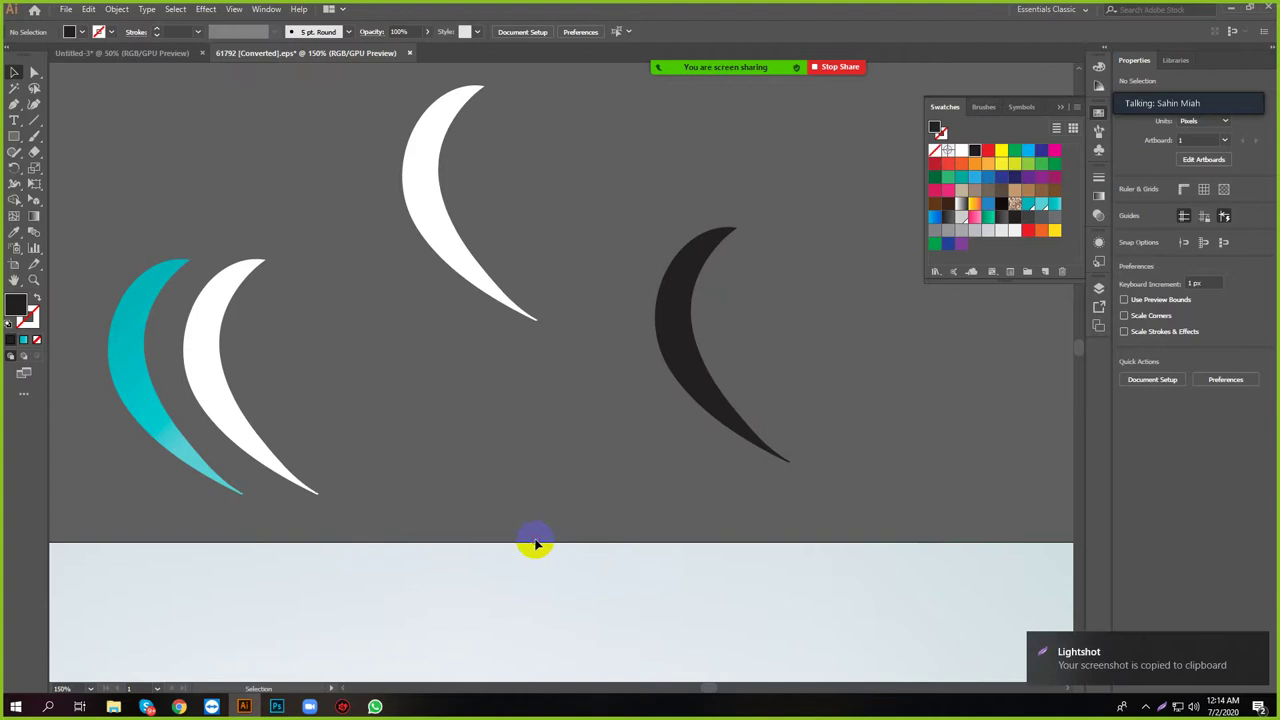
key(ctrl+v)
click(660, 372)
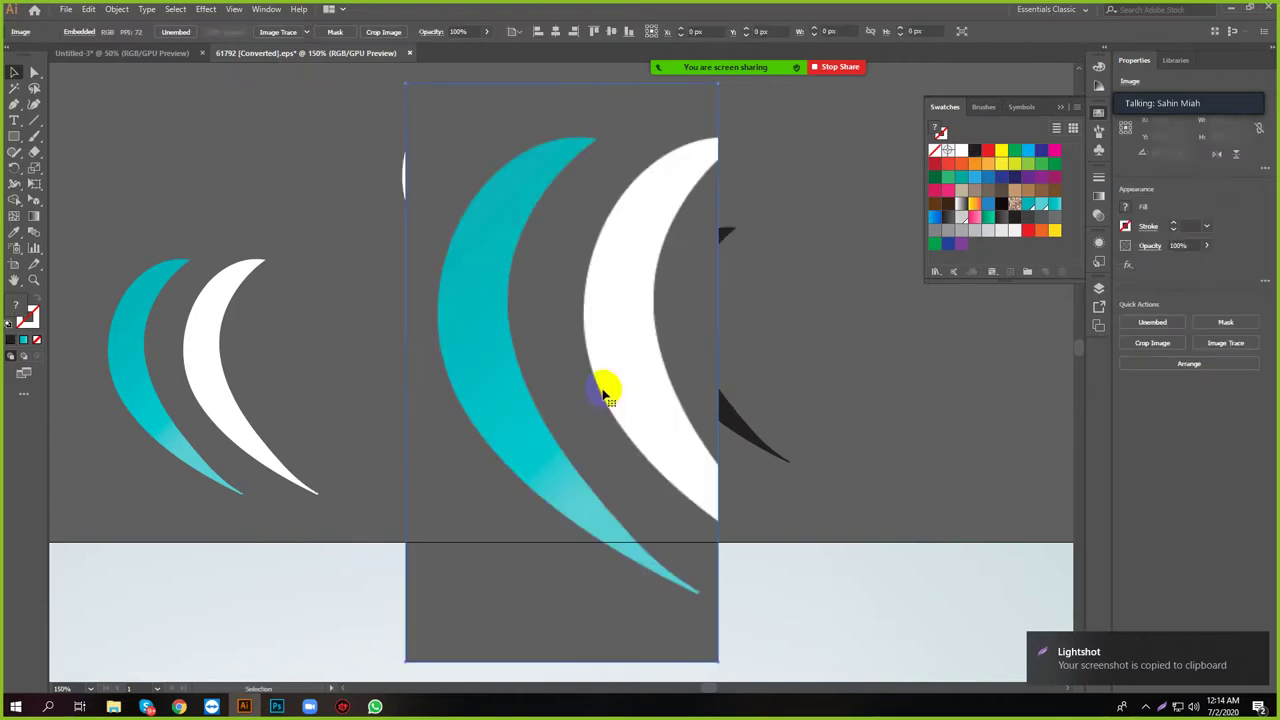
Step: Scale the pasted screenshot down and move it to the right beside the black crescent
drag(411, 84, 500, 258)
mouse_move(533, 350)
mouse_down()
mouse_move(919, 383)
mouse_move(907, 383)
mouse_up()
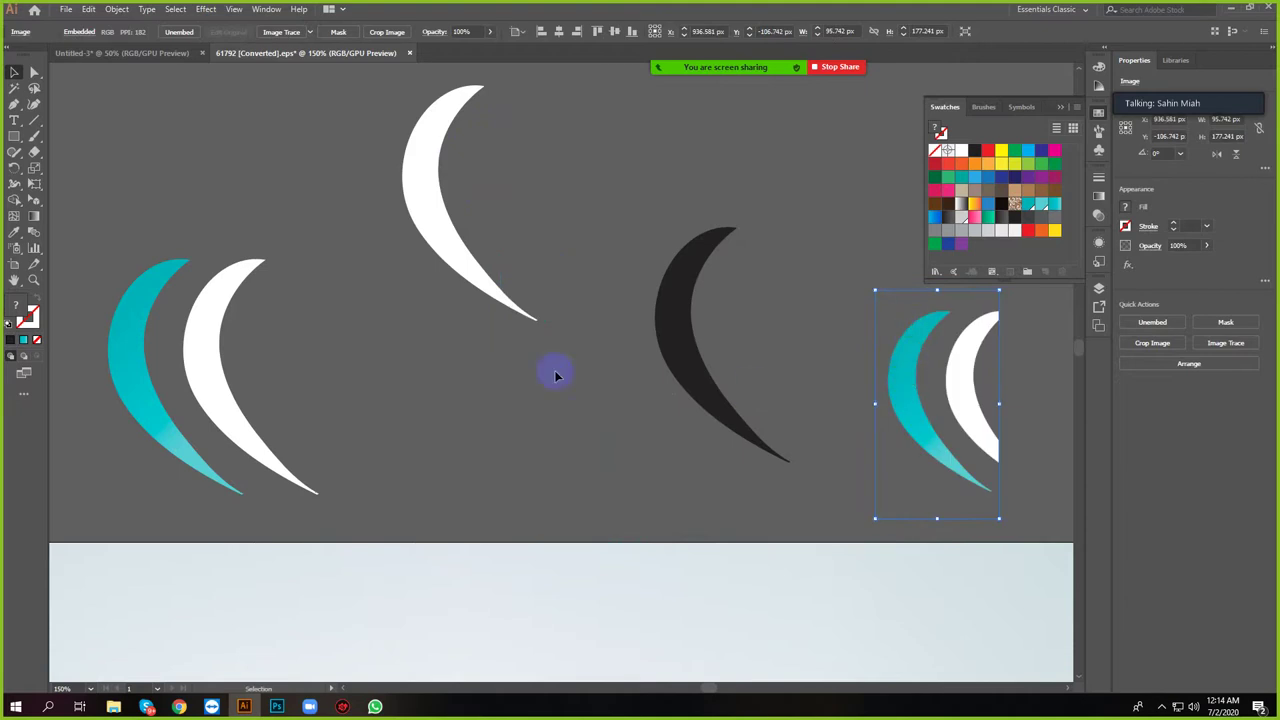
right_click(14, 136)
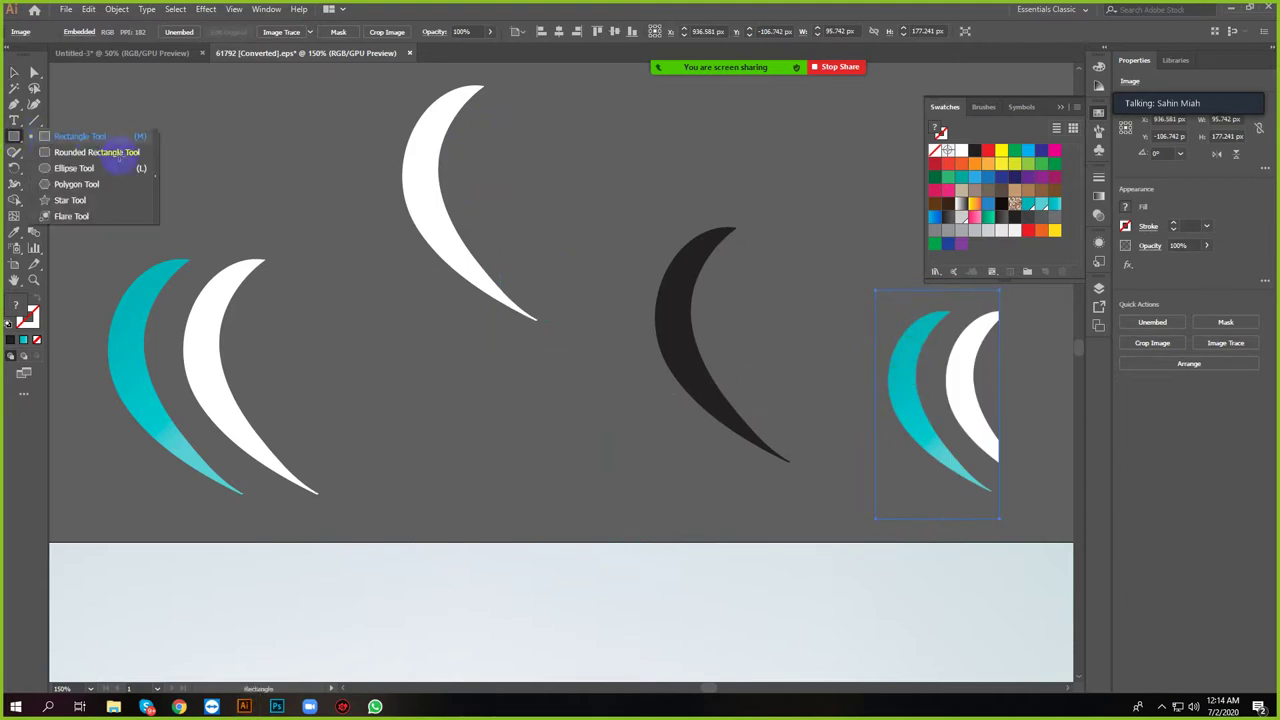
Step: Draw a small square and a taller rectangle beside it on the canvas
click(60, 135)
drag(362, 377, 410, 423)
drag(461, 378, 515, 447)
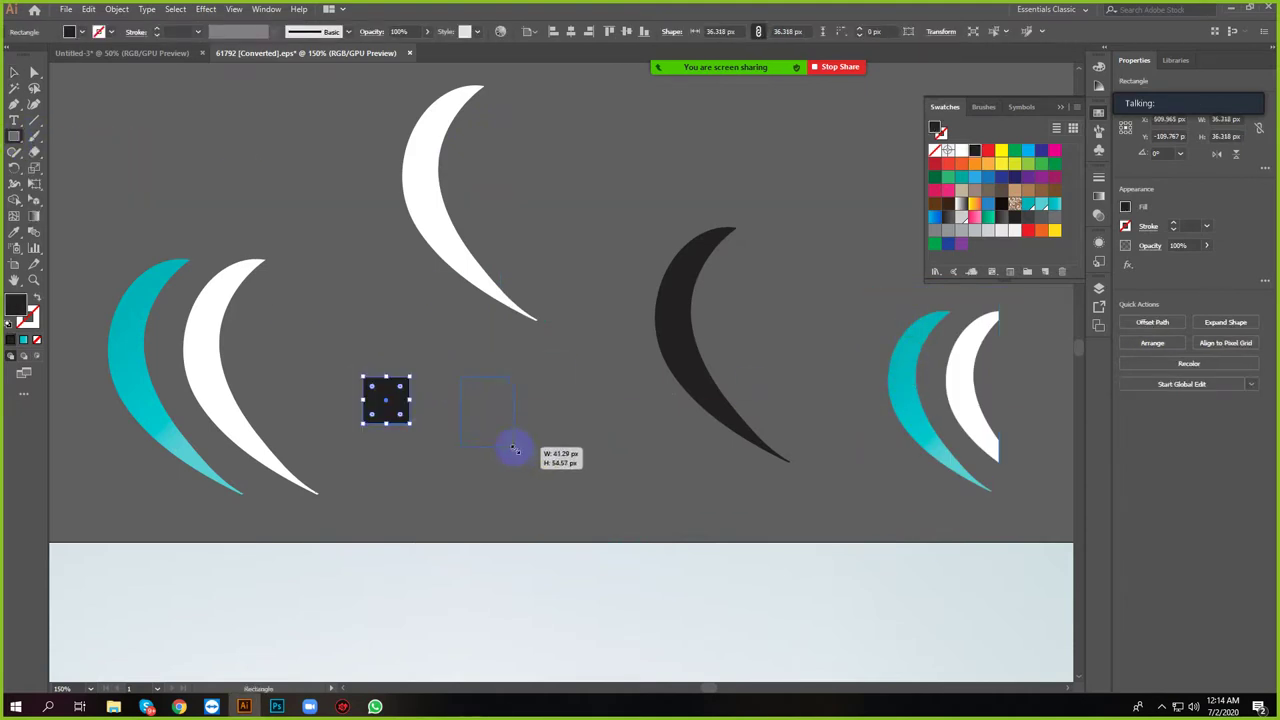
Step: Fill the rectangle with light teal and the square with dark teal, both eyedropped from the crescent screenshot
key(i)
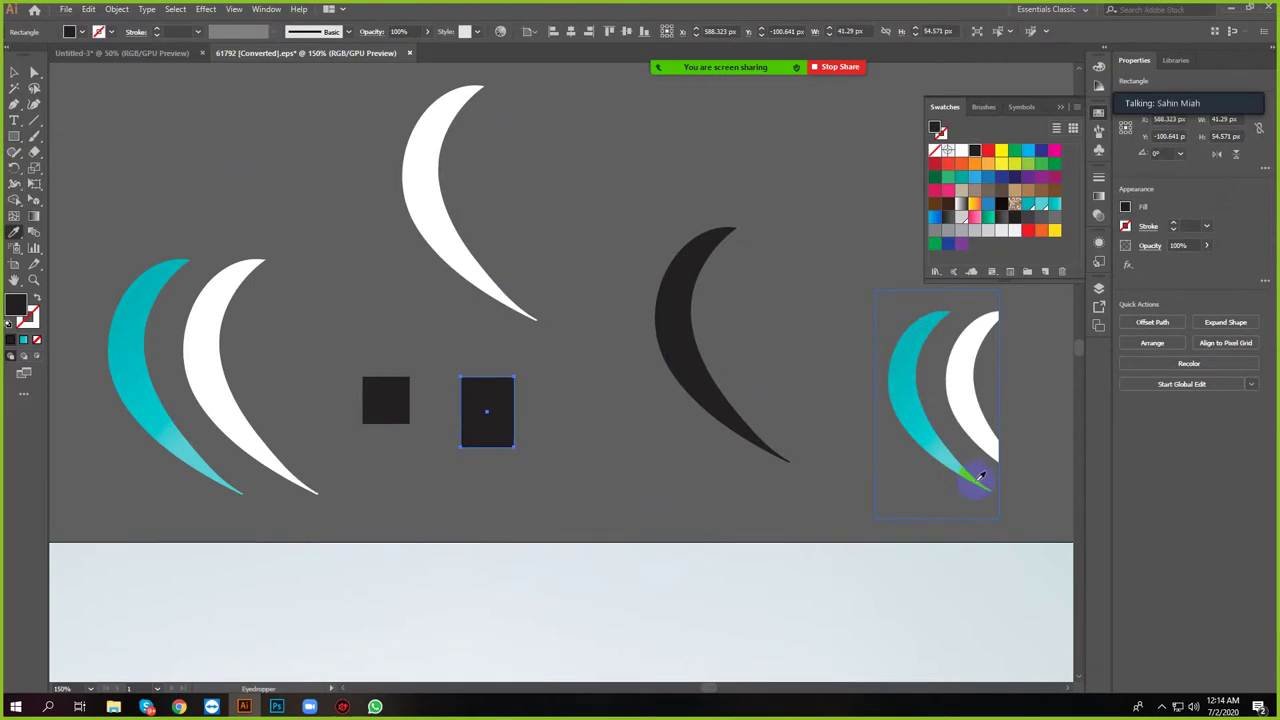
click(979, 478)
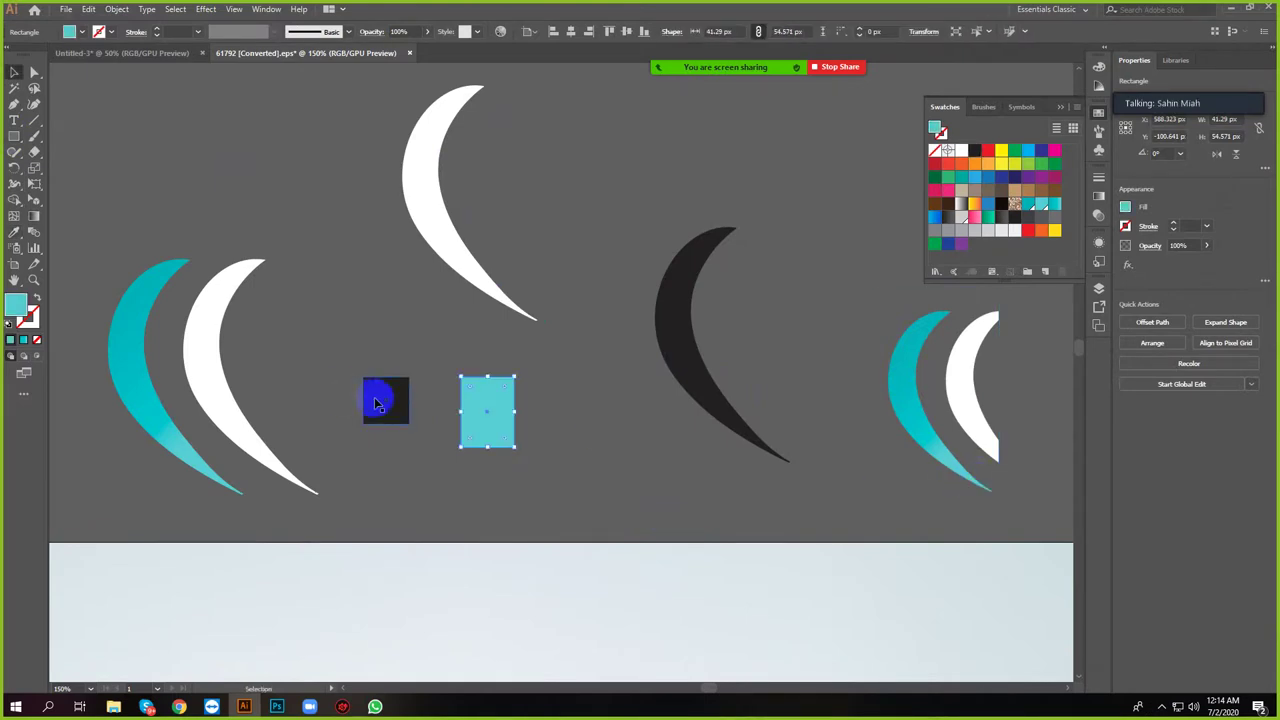
ctrl+click(385, 400)
ctrl+click(943, 313)
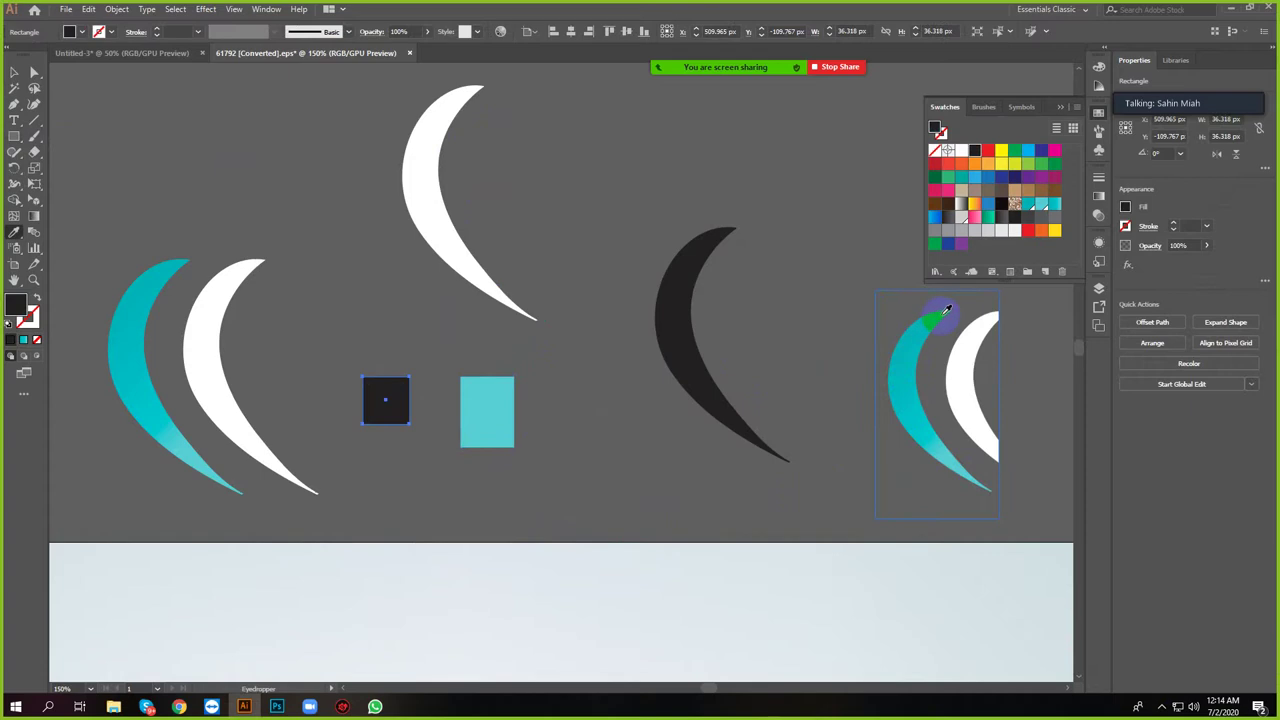
key(v)
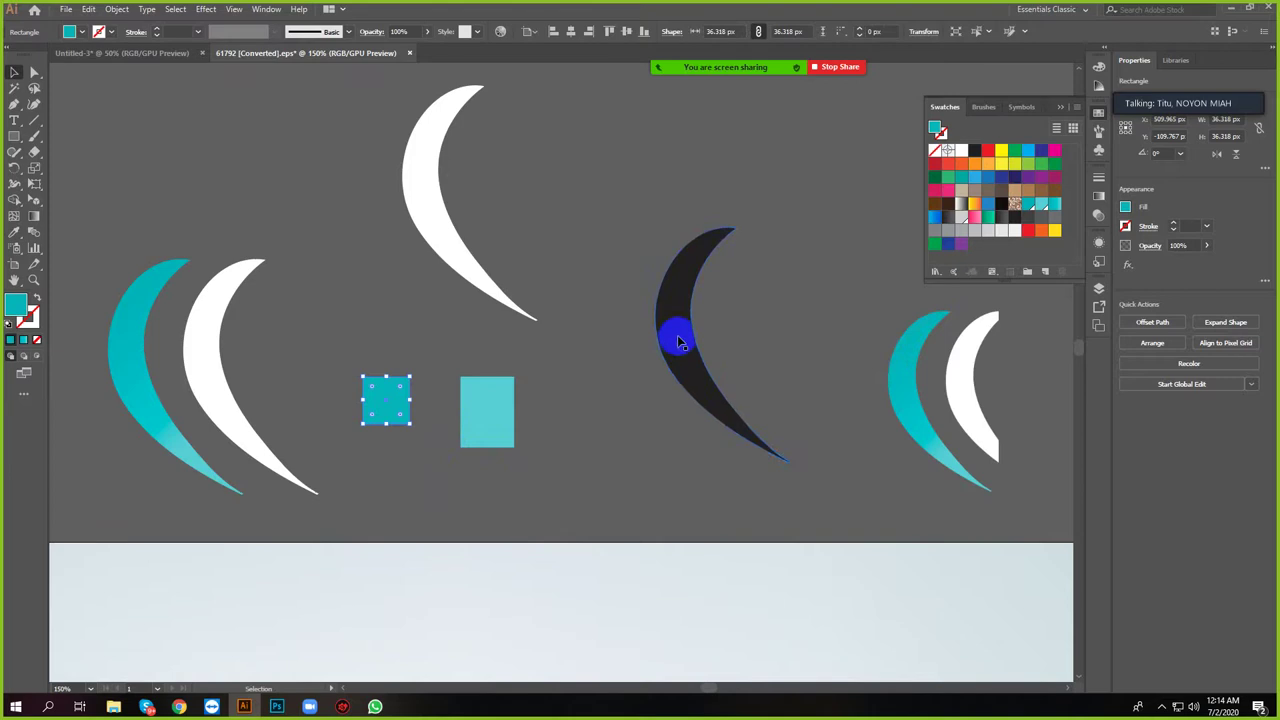
click(267, 9)
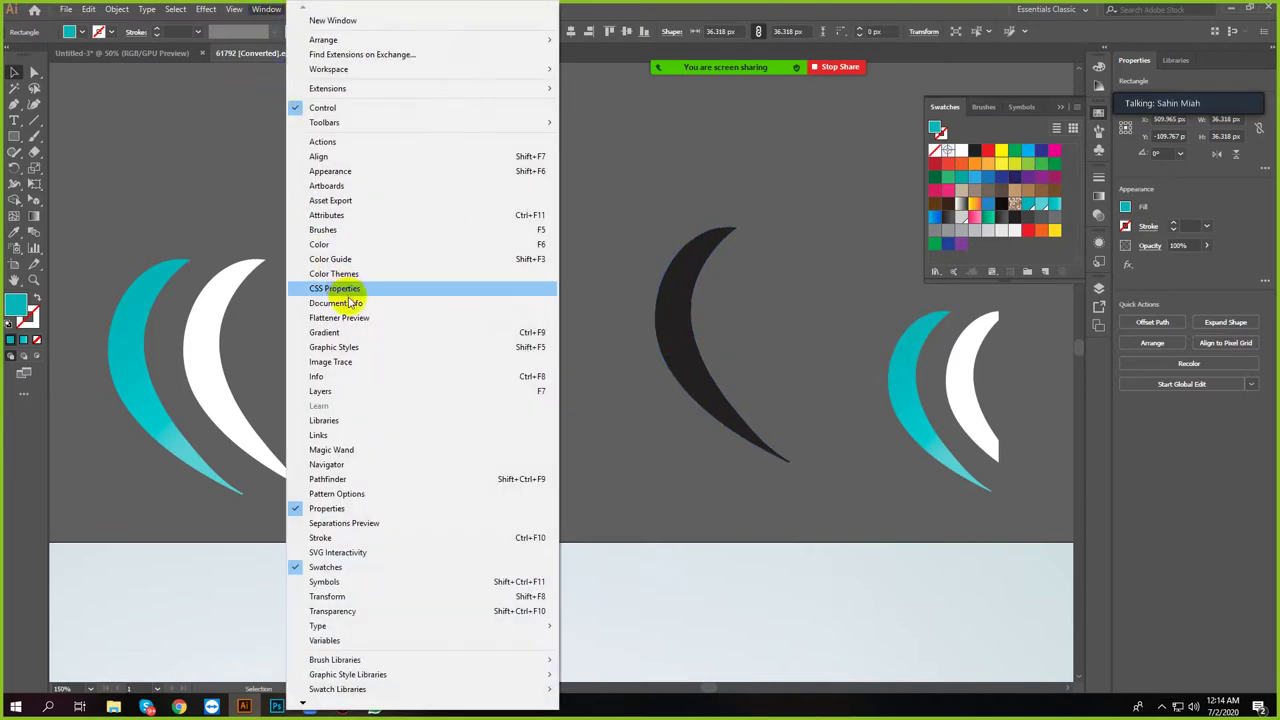
Step: Undock the Gradient panel and inspect the left teal crescent's gradient stops, adding one
click(360, 332)
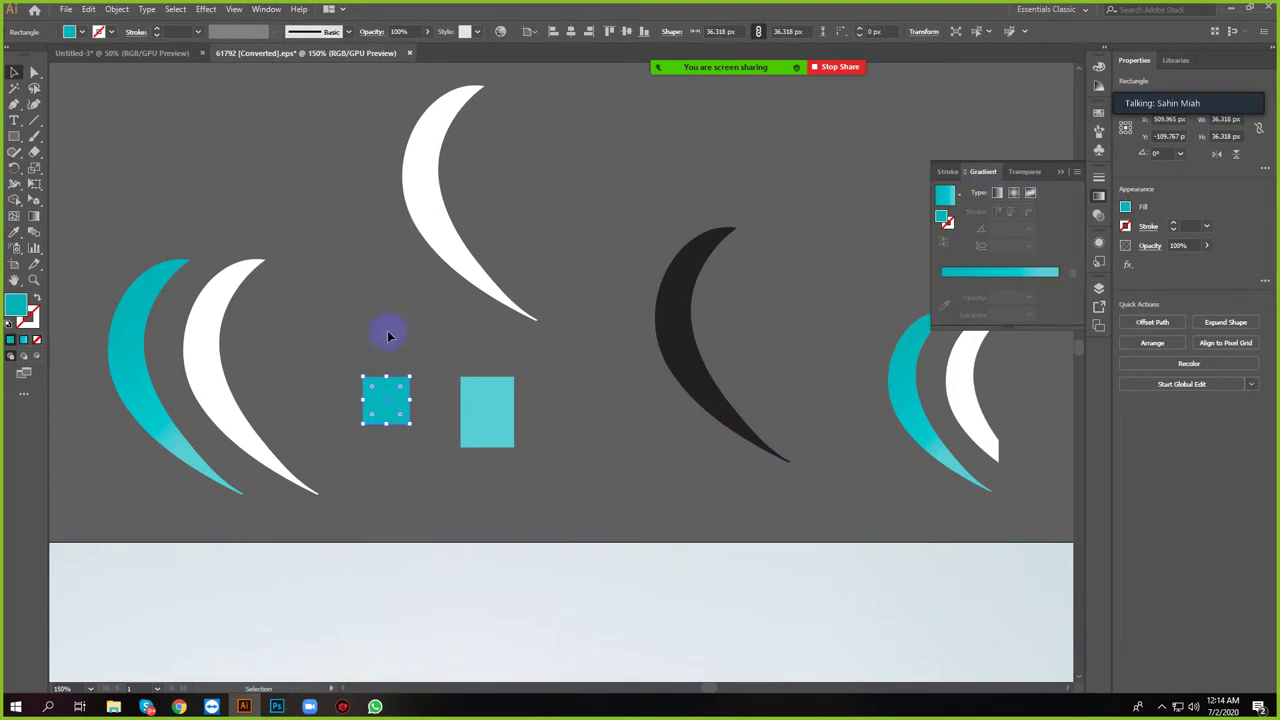
drag(977, 171, 190, 88)
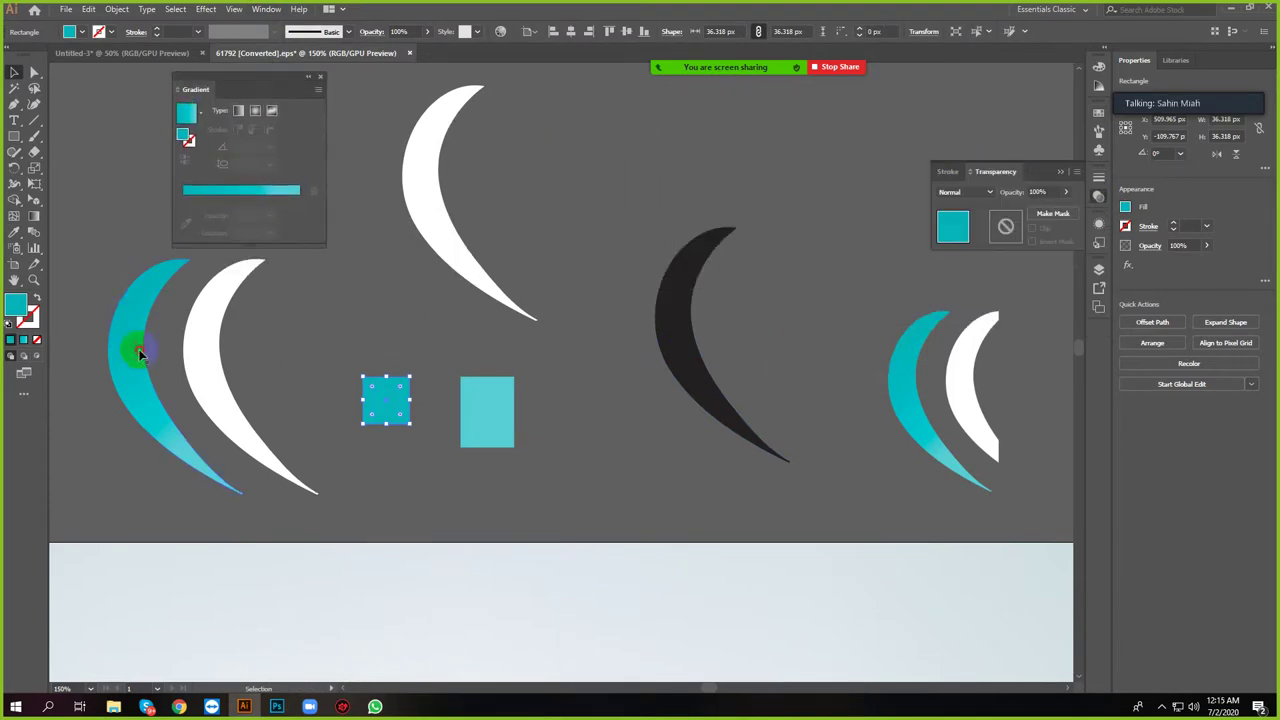
click(150, 320)
click(251, 203)
click(265, 214)
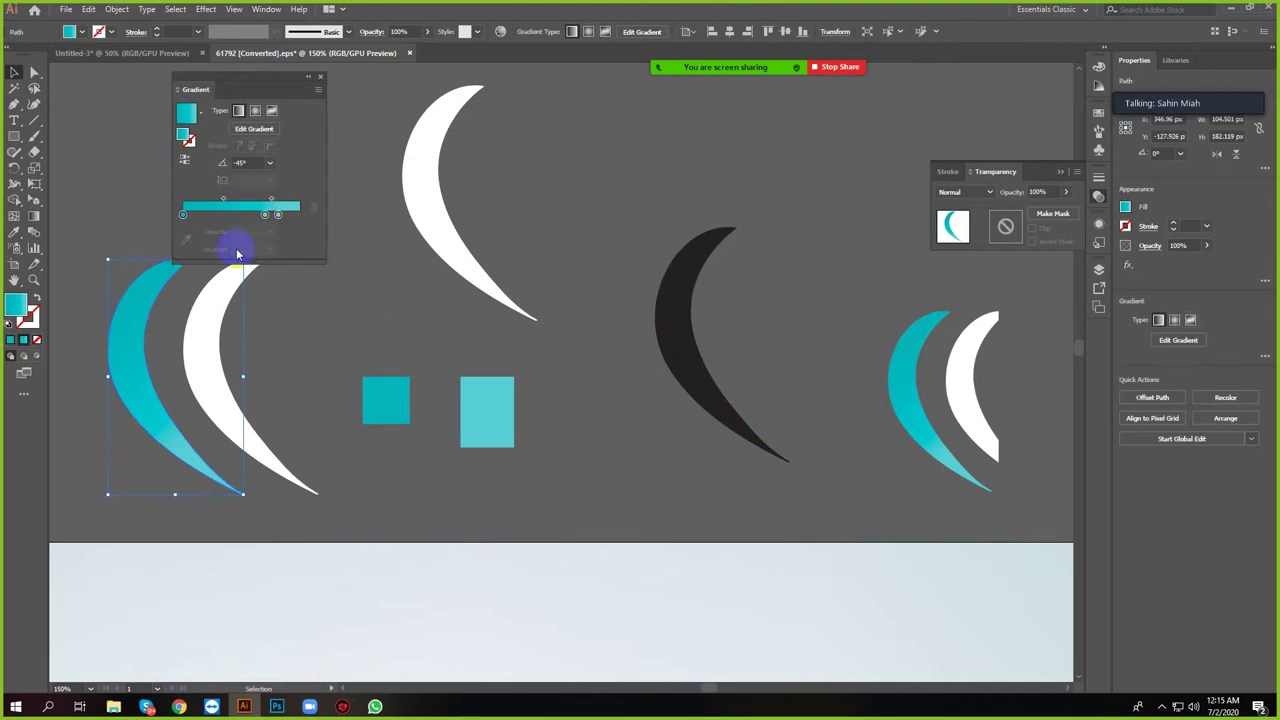
mouse_move(309, 203)
mouse_down()
mouse_move(198, 117)
mouse_move(281, 203)
mouse_up()
Step: Apply the saved teal gradient to the black crescent, angled -74.5° toward its lower tip
click(677, 317)
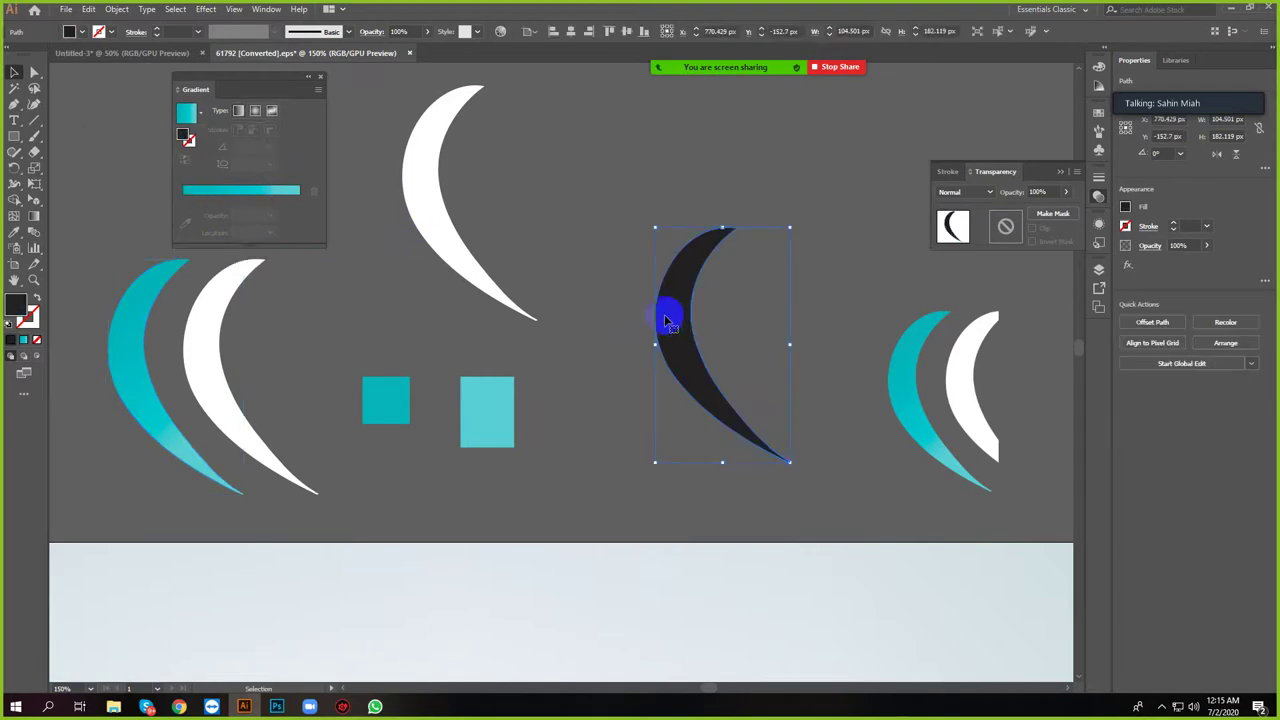
click(202, 116)
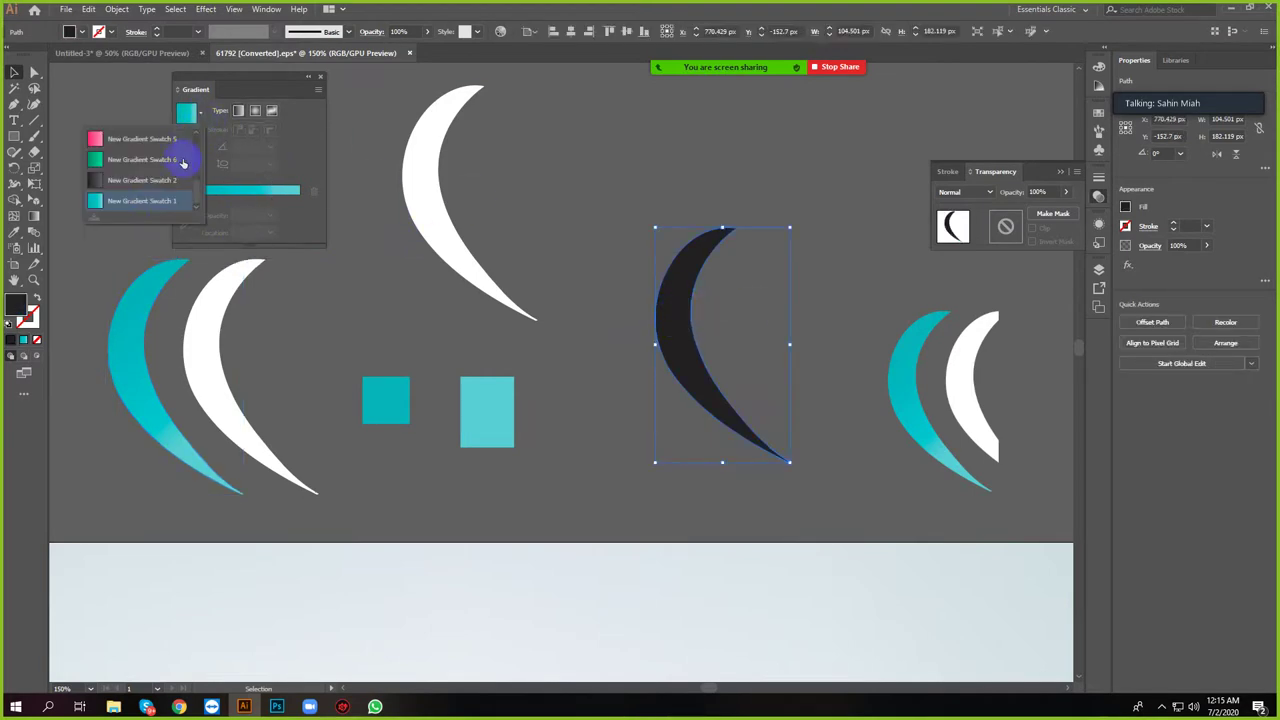
click(147, 203)
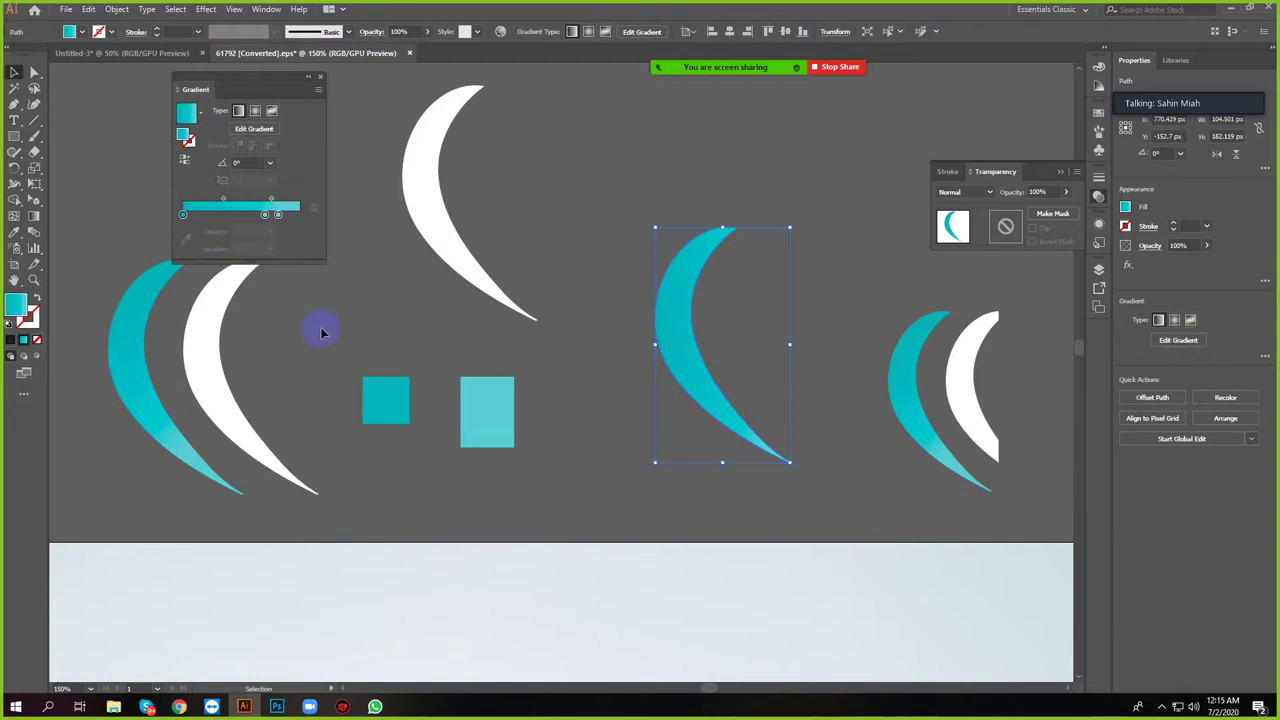
key(g)
drag(642, 199, 736, 433)
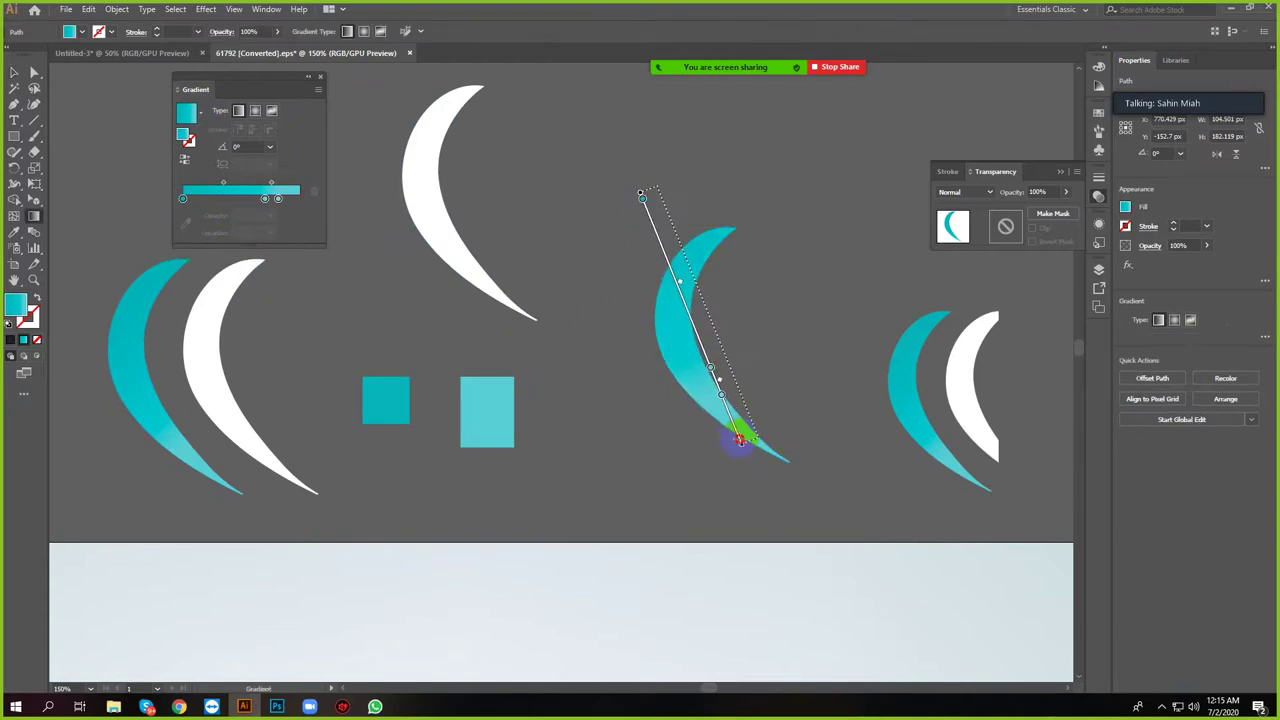
drag(740, 438, 740, 440)
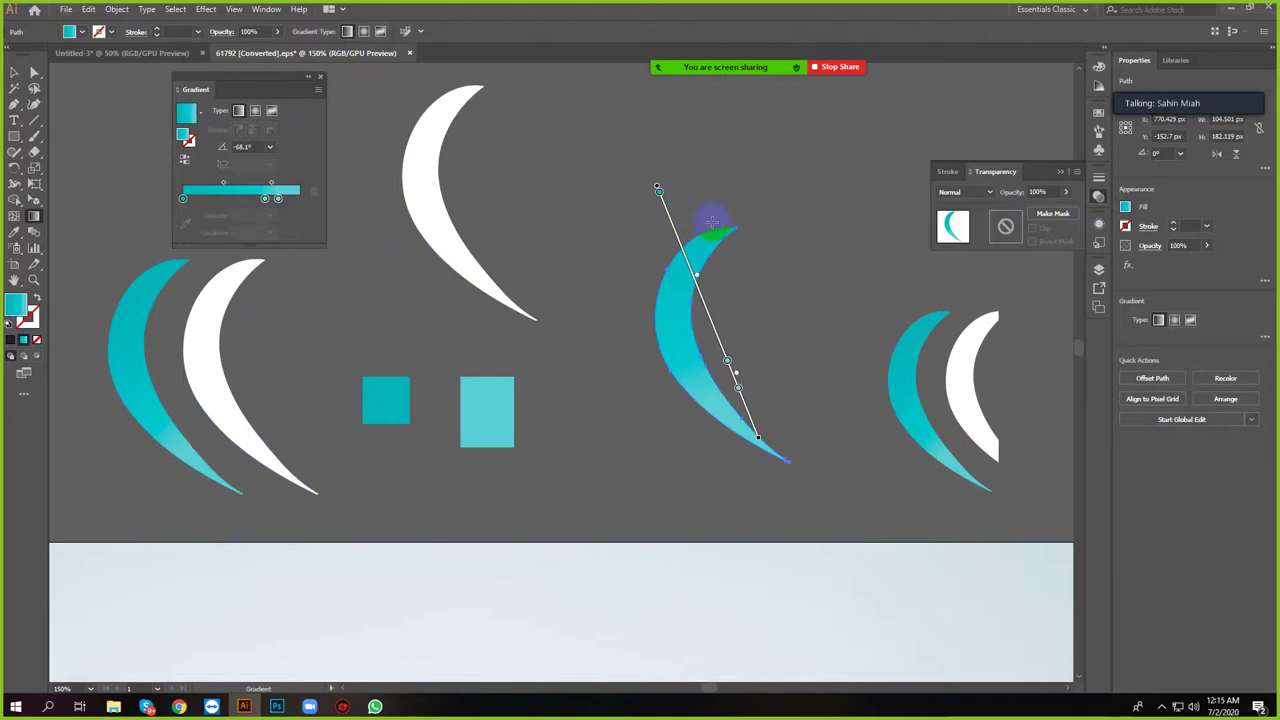
drag(709, 215, 763, 422)
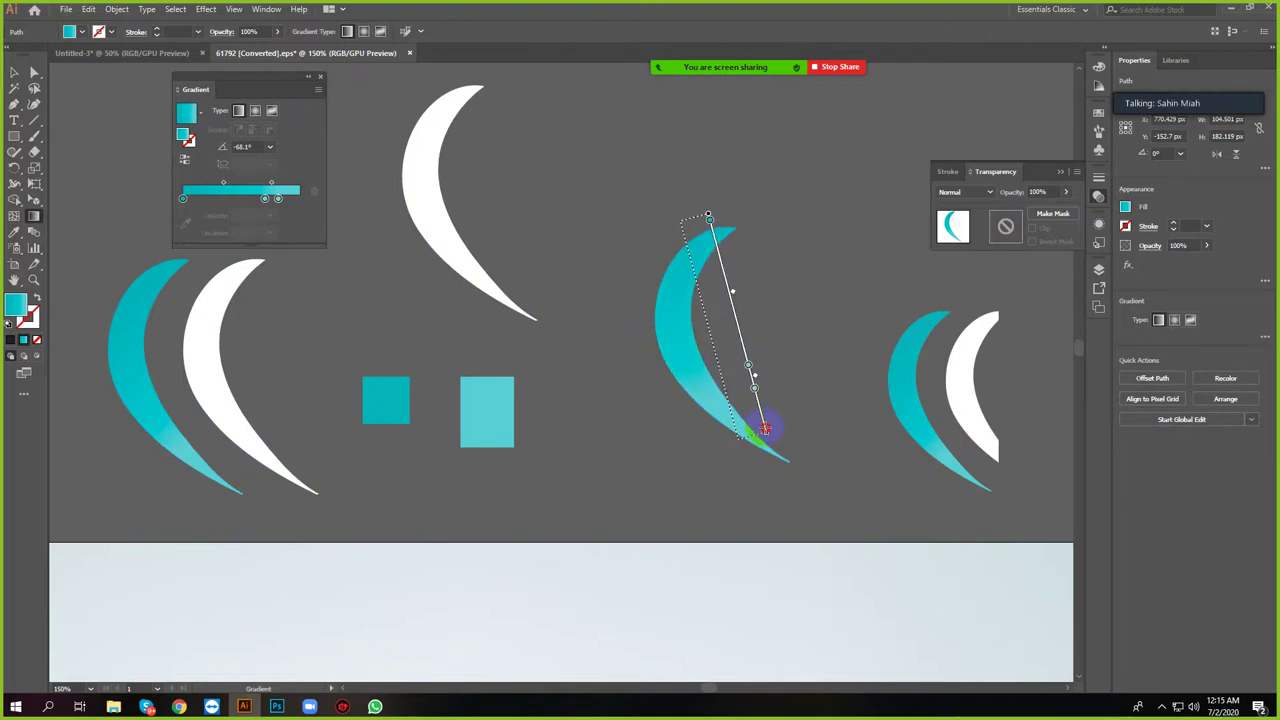
drag(763, 422, 769, 434)
Step: Select the top white crescent and bring up its Opacity control
key(v)
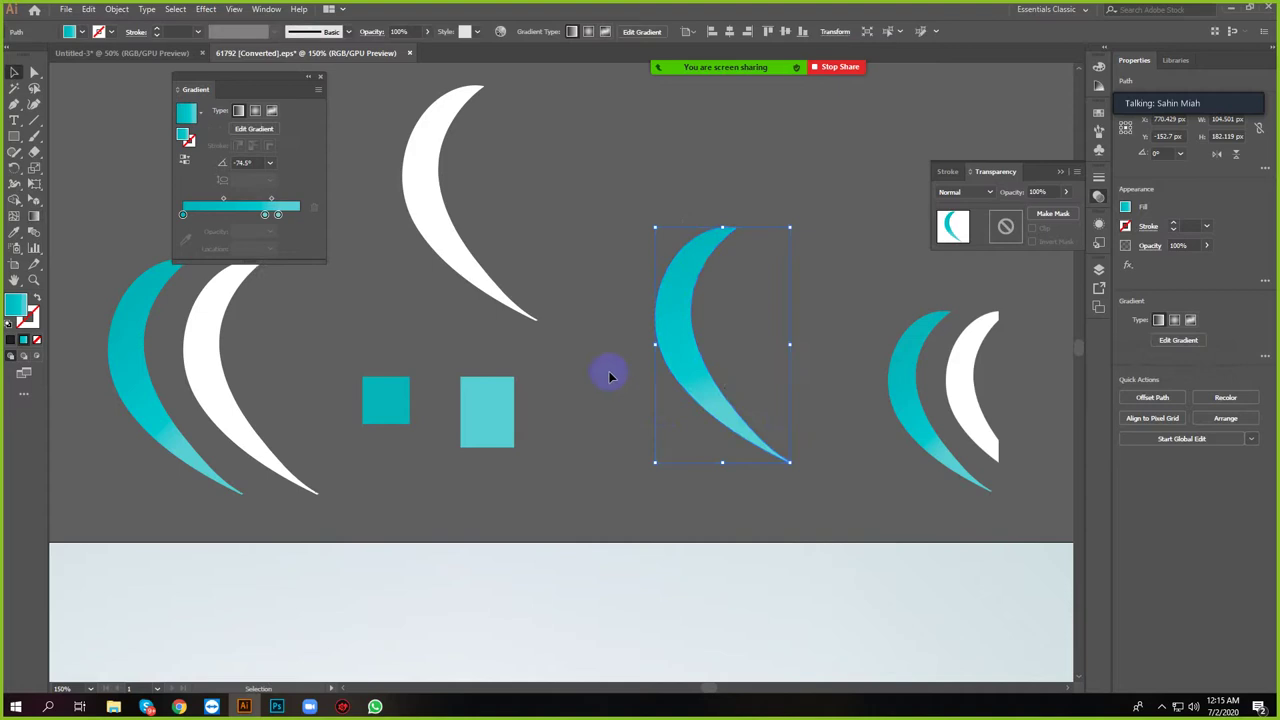
click(437, 194)
click(423, 194)
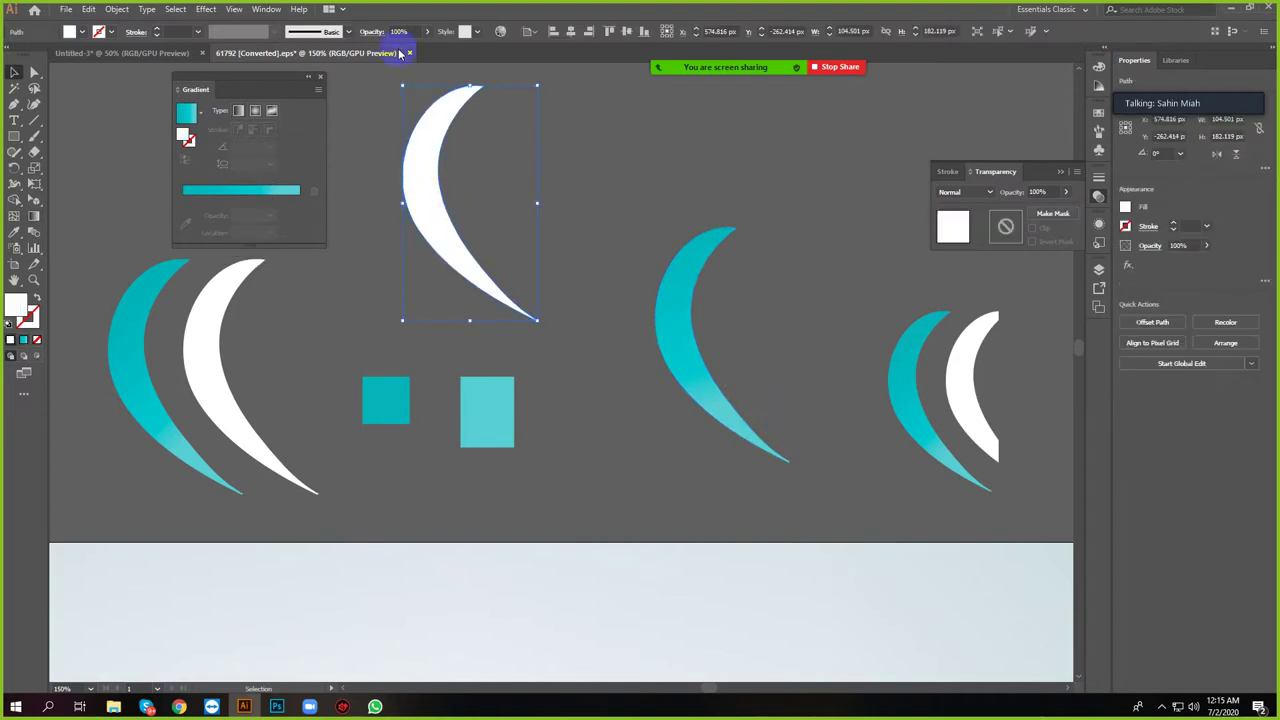
click(426, 34)
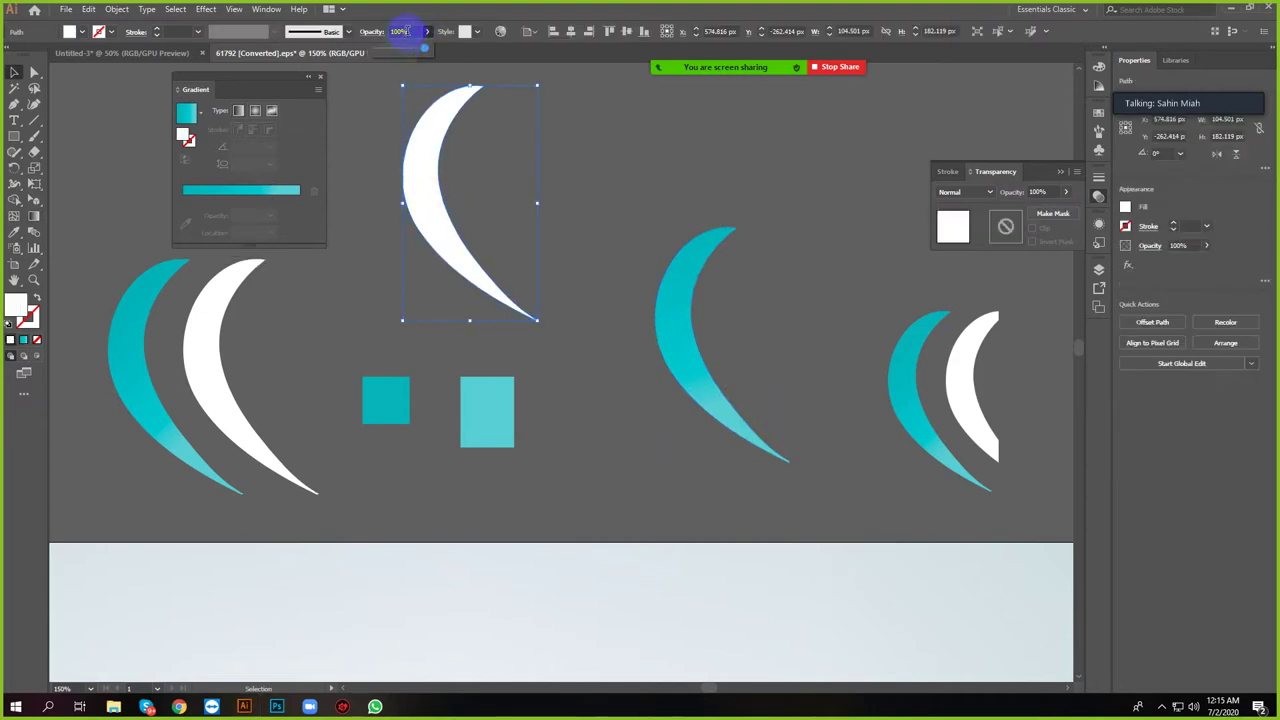
click(402, 31)
click(430, 33)
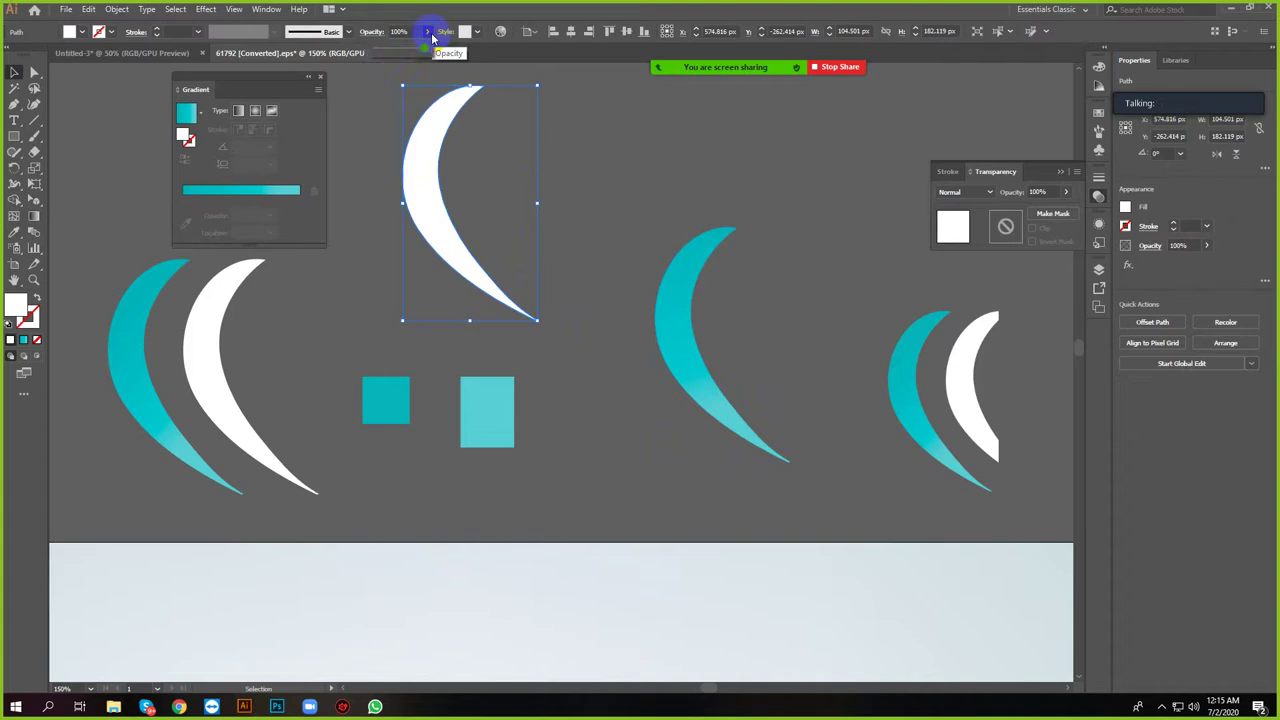
click(430, 34)
click(520, 180)
click(410, 206)
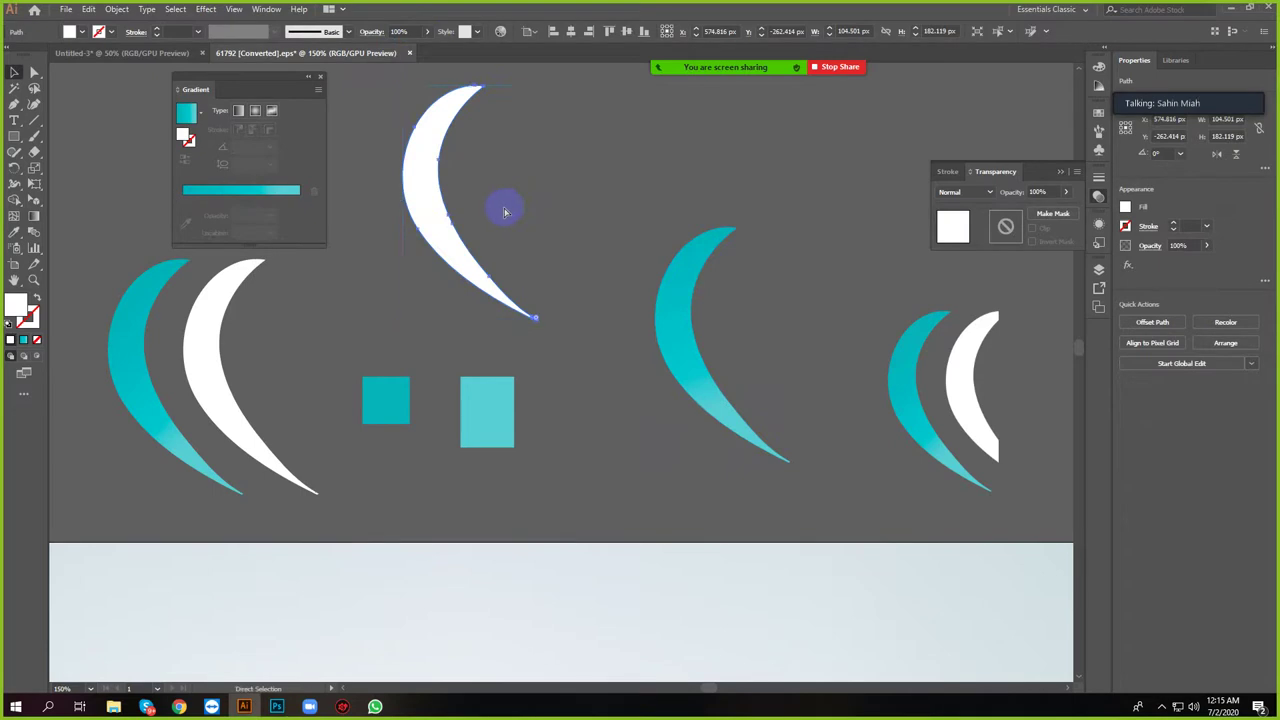
Step: Set the white crescent to 30% opacity, move it onto the teal crescent, and select both
key(Delete)
key(ctrl+z)
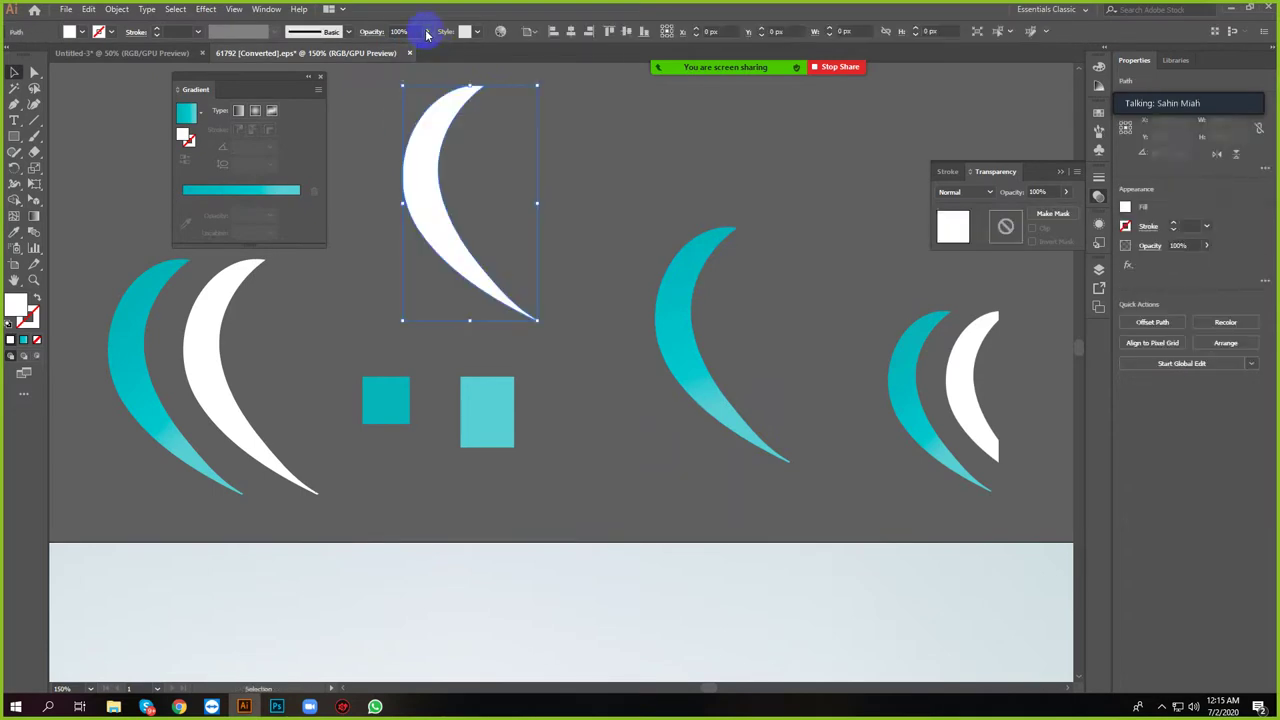
click(412, 31)
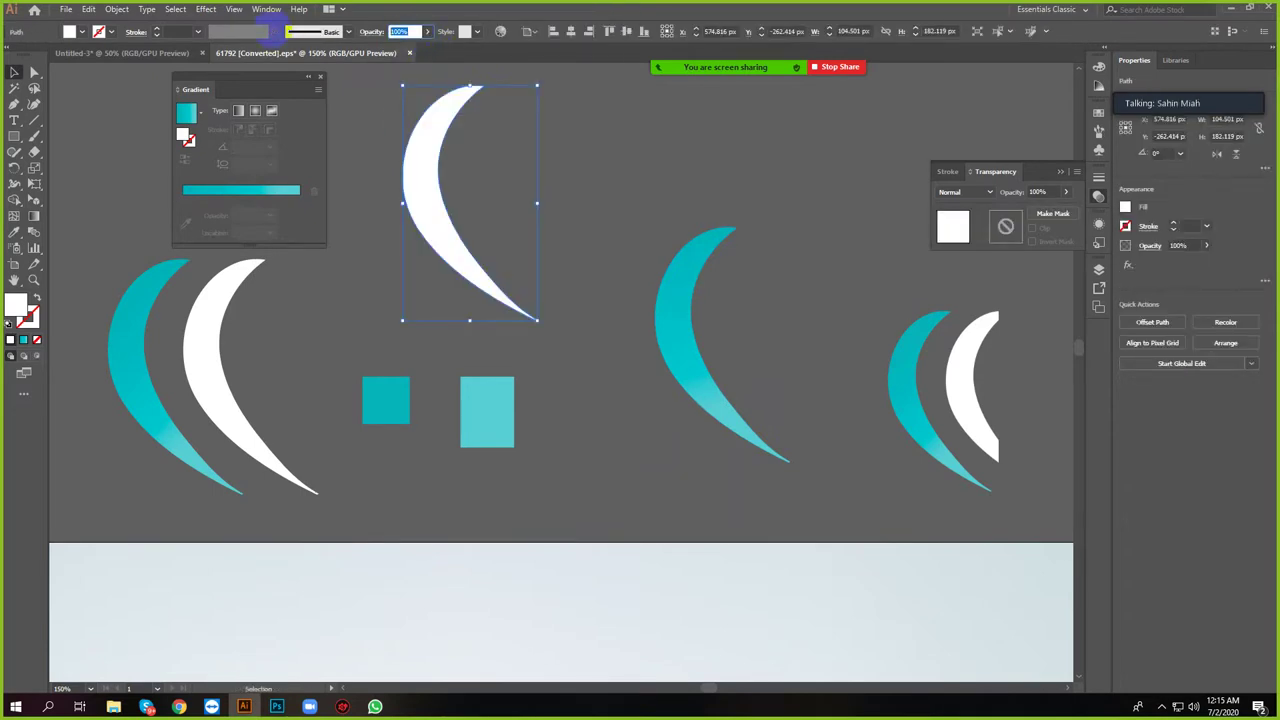
text(30)
key(Return)
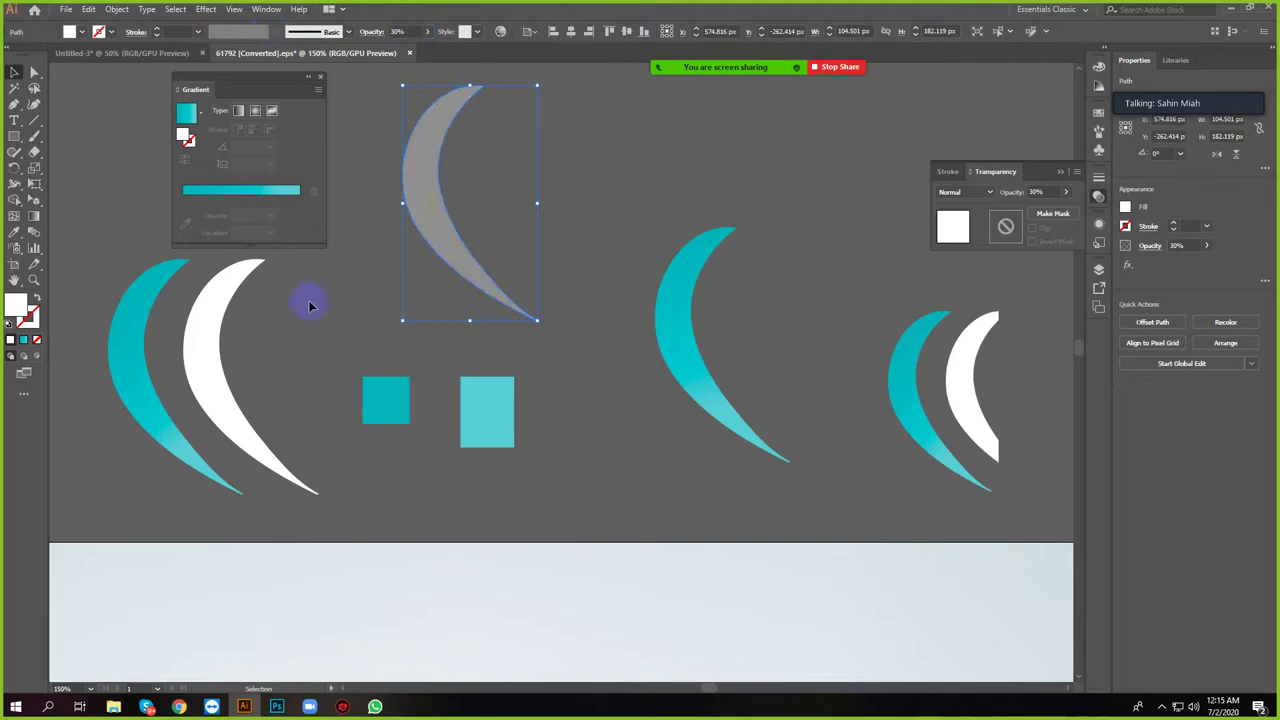
mouse_move(417, 220)
mouse_down()
mouse_move(669, 344)
mouse_move(656, 358)
mouse_up()
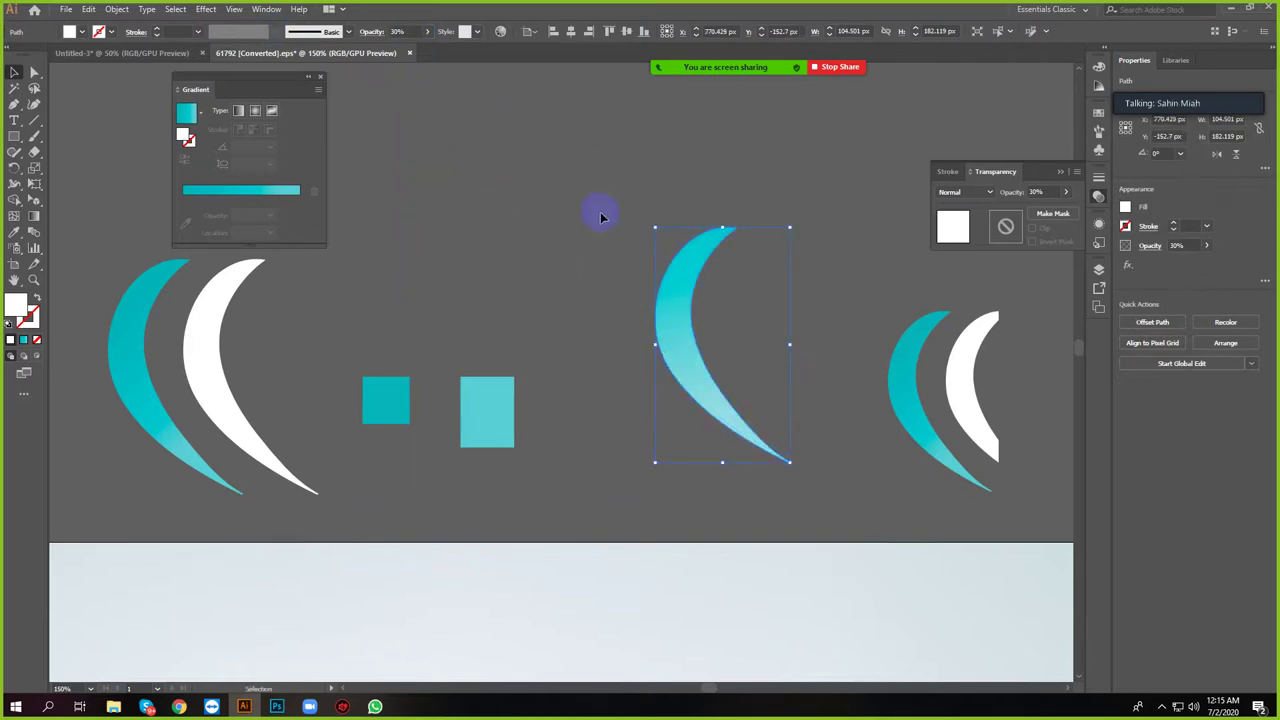
drag(770, 347, 758, 440)
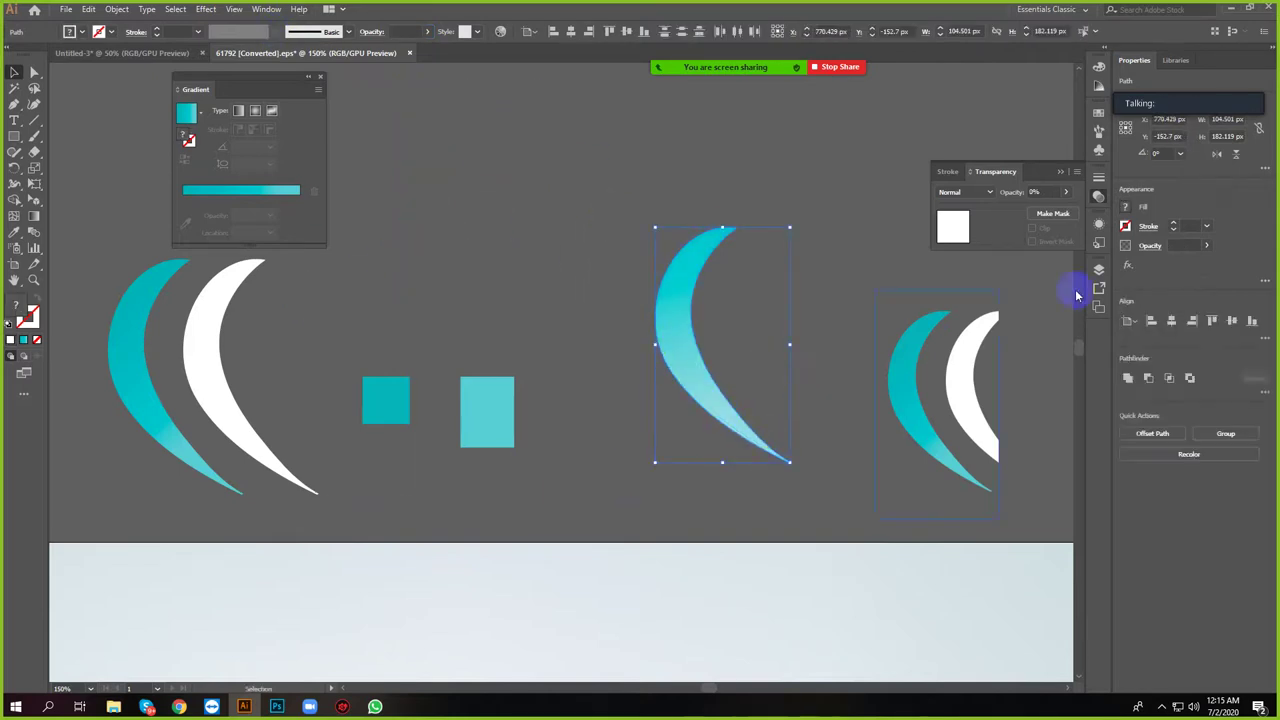
Step: Align the two stacked crescents, switching the Align panel to Align to Key Object
click(1177, 321)
click(1232, 321)
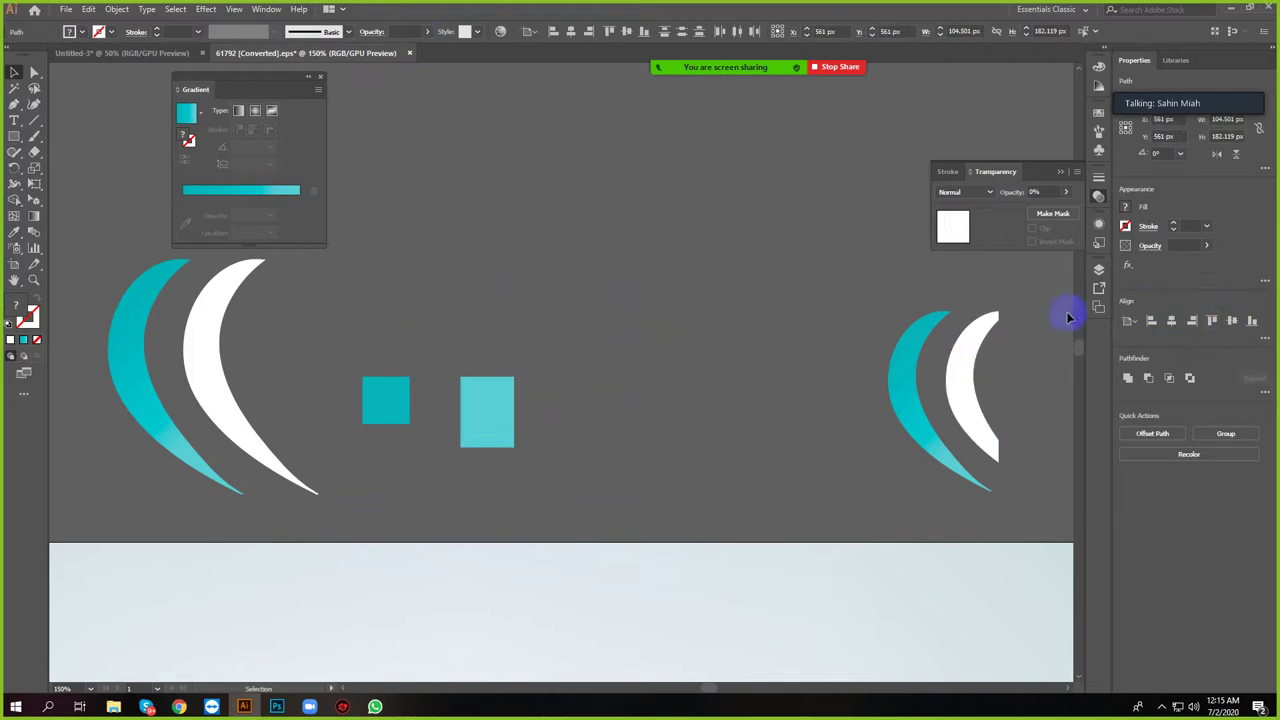
key(ctrl+z)
click(1131, 321)
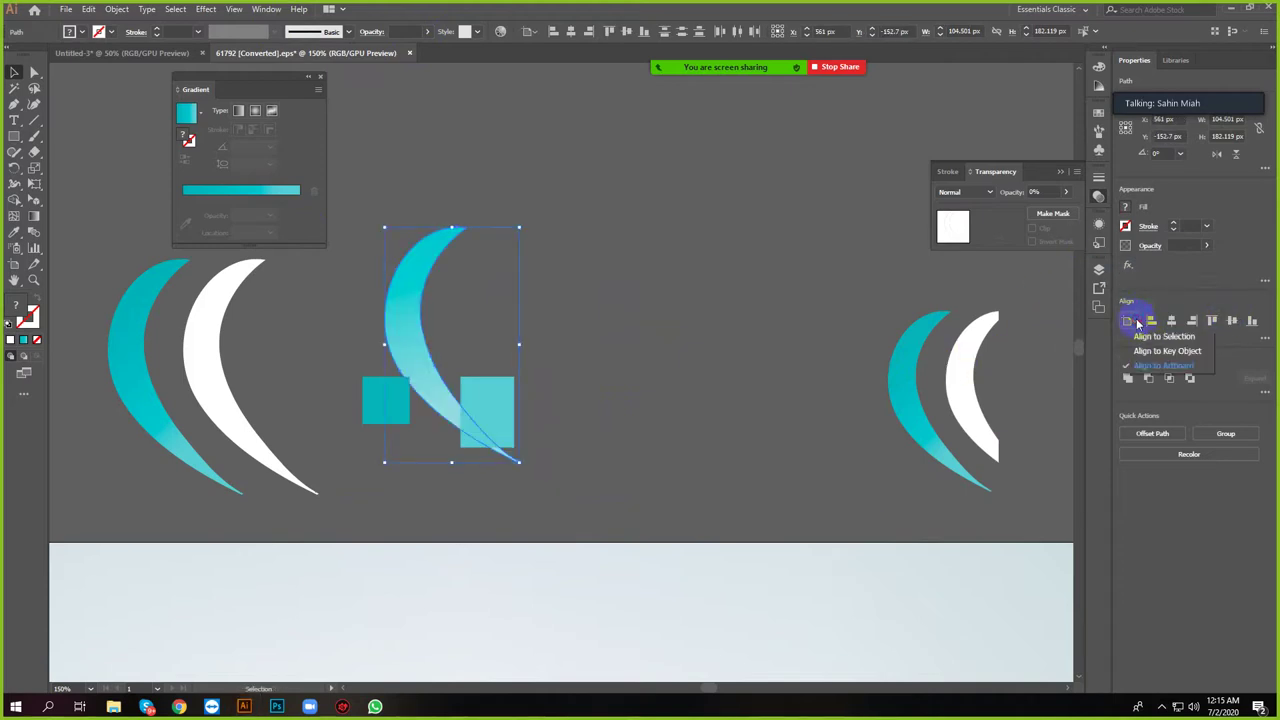
click(1153, 351)
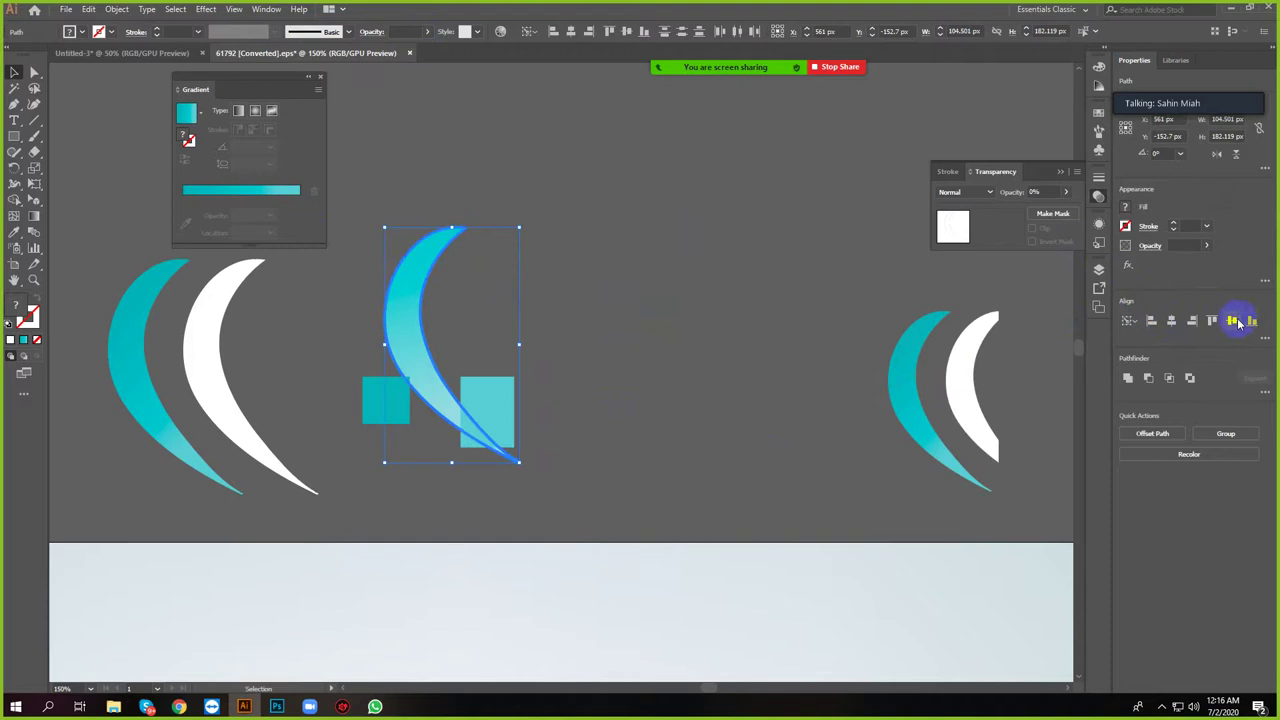
Step: Move the layered crescent onto the heart icon's left side and deselect it
drag(408, 314, 398, 580)
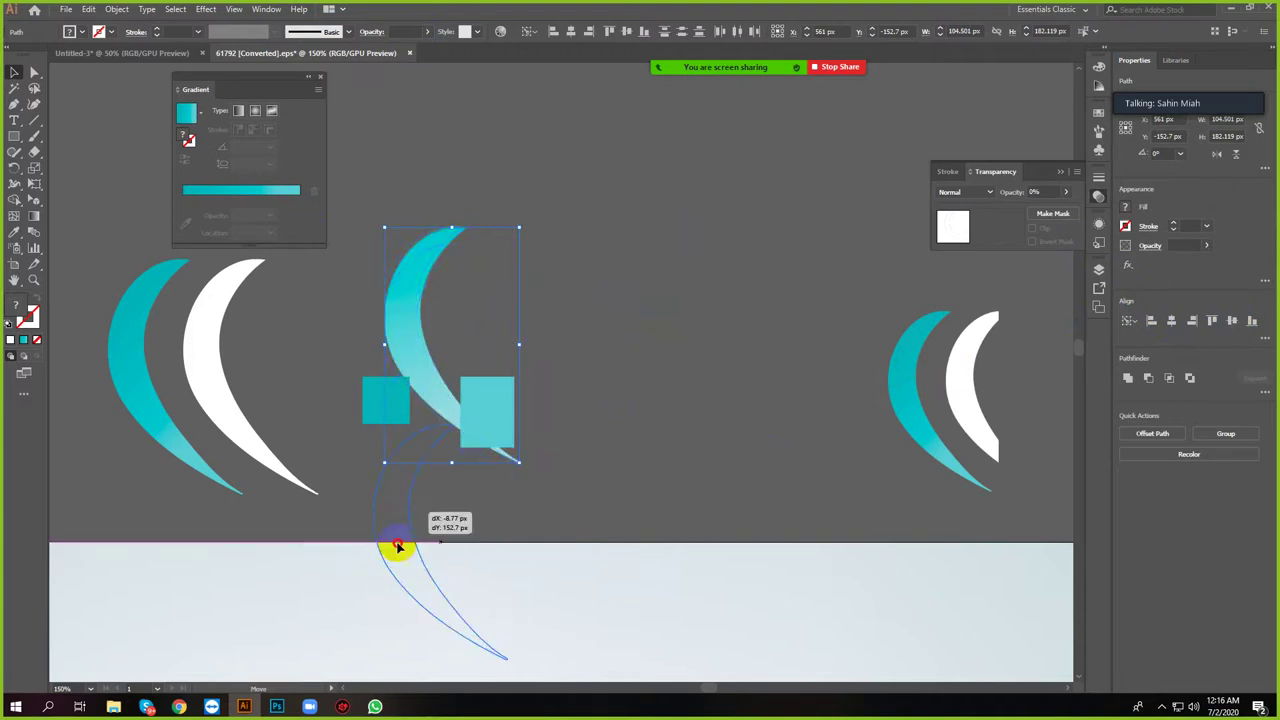
key(ctrl+minus)
key(ctrl+minus)
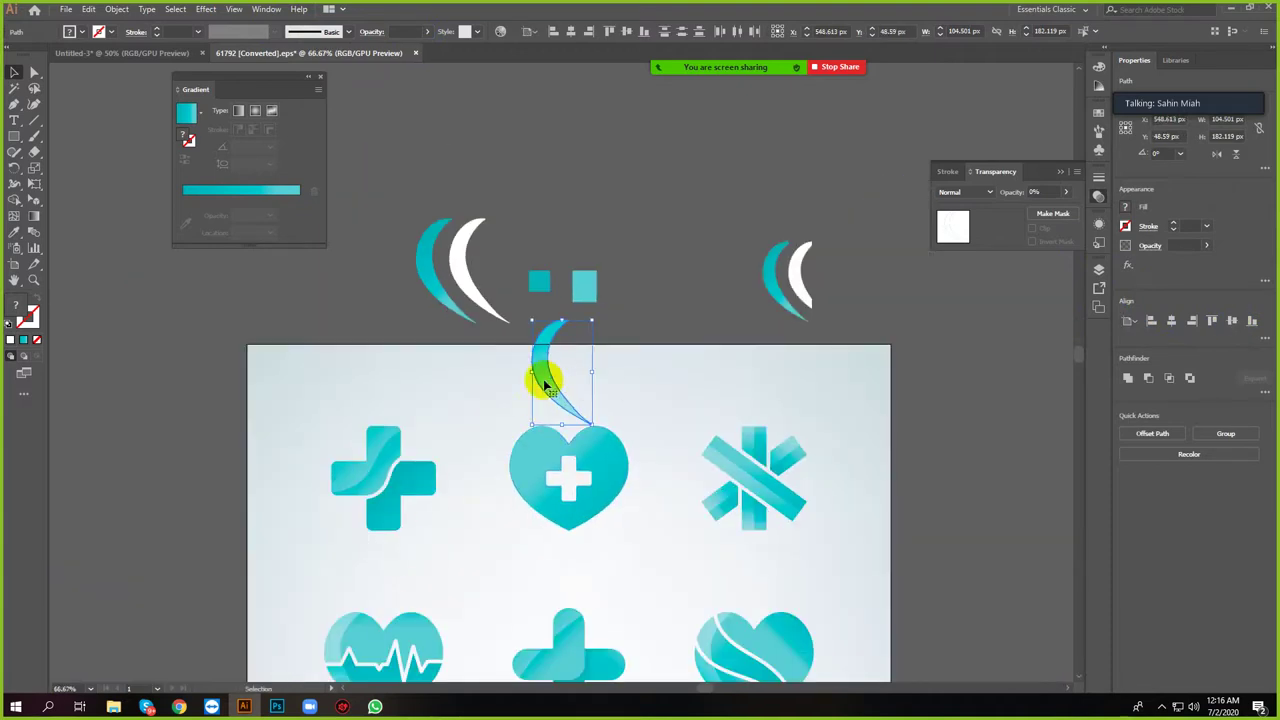
drag(548, 380, 524, 485)
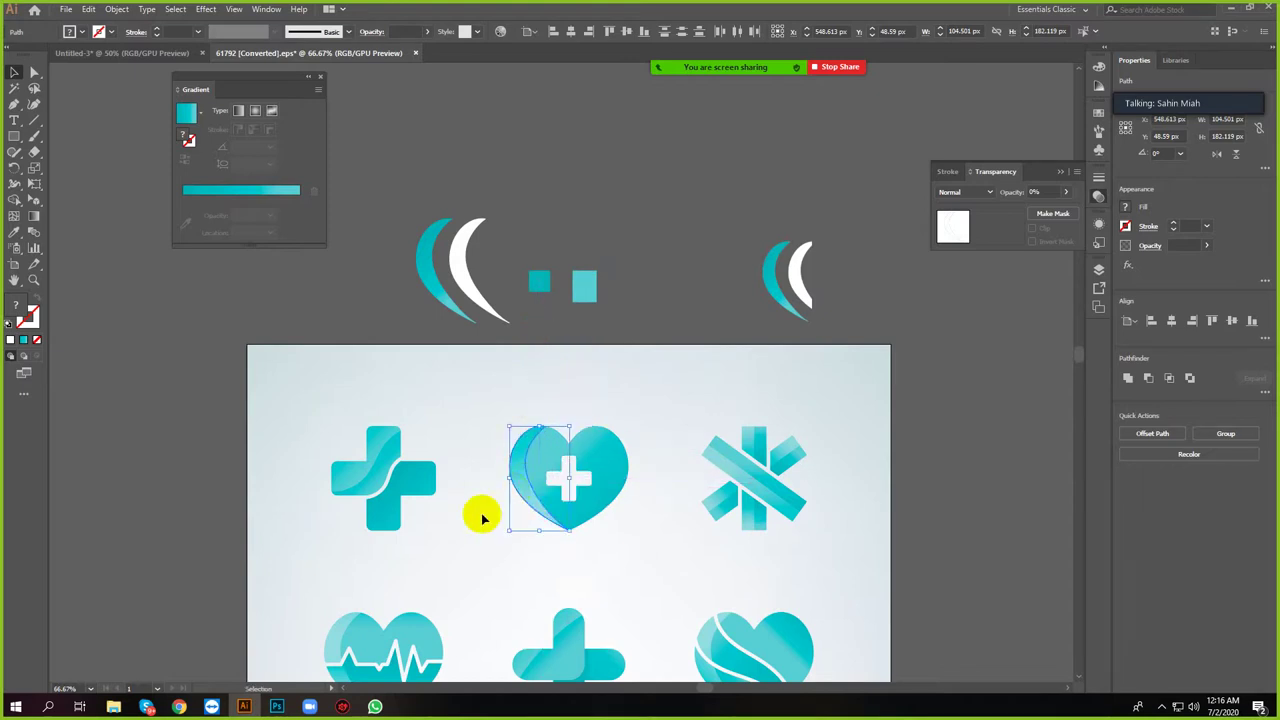
click(481, 525)
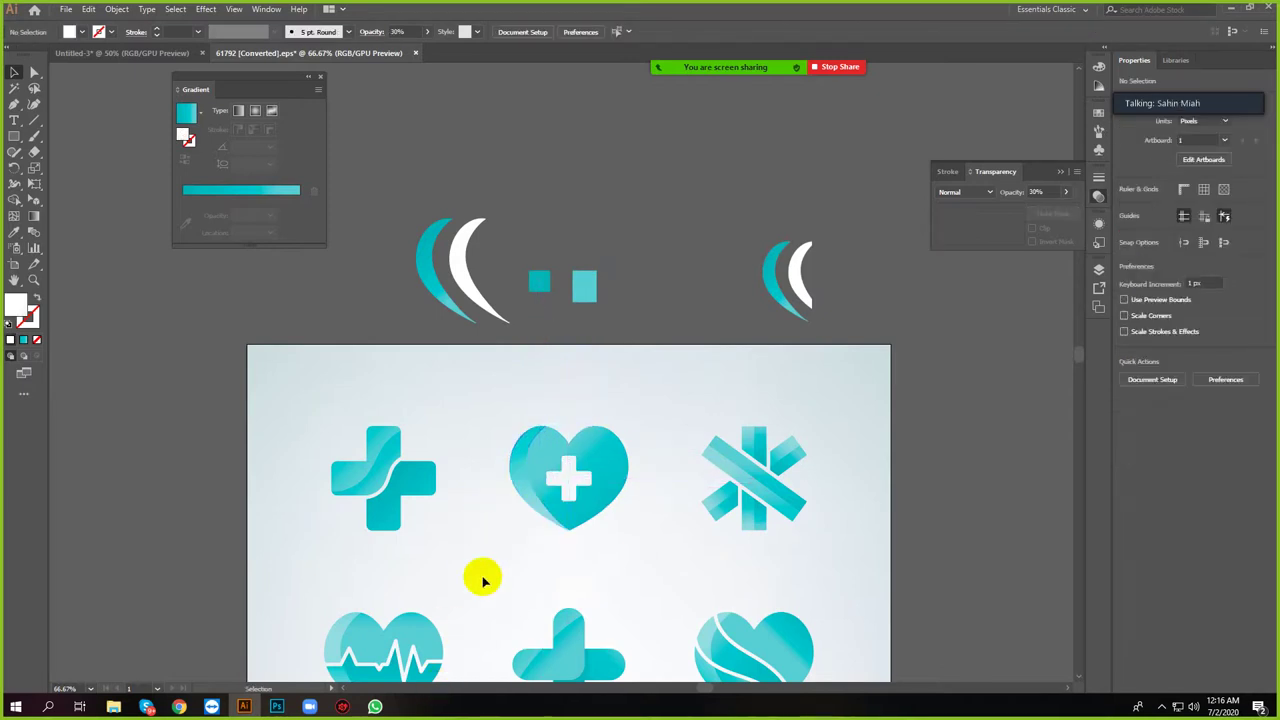
Step: Zoom and pan around to inspect the heart and asterisk icons
key(ctrl+equal)
key(ctrl+equal)
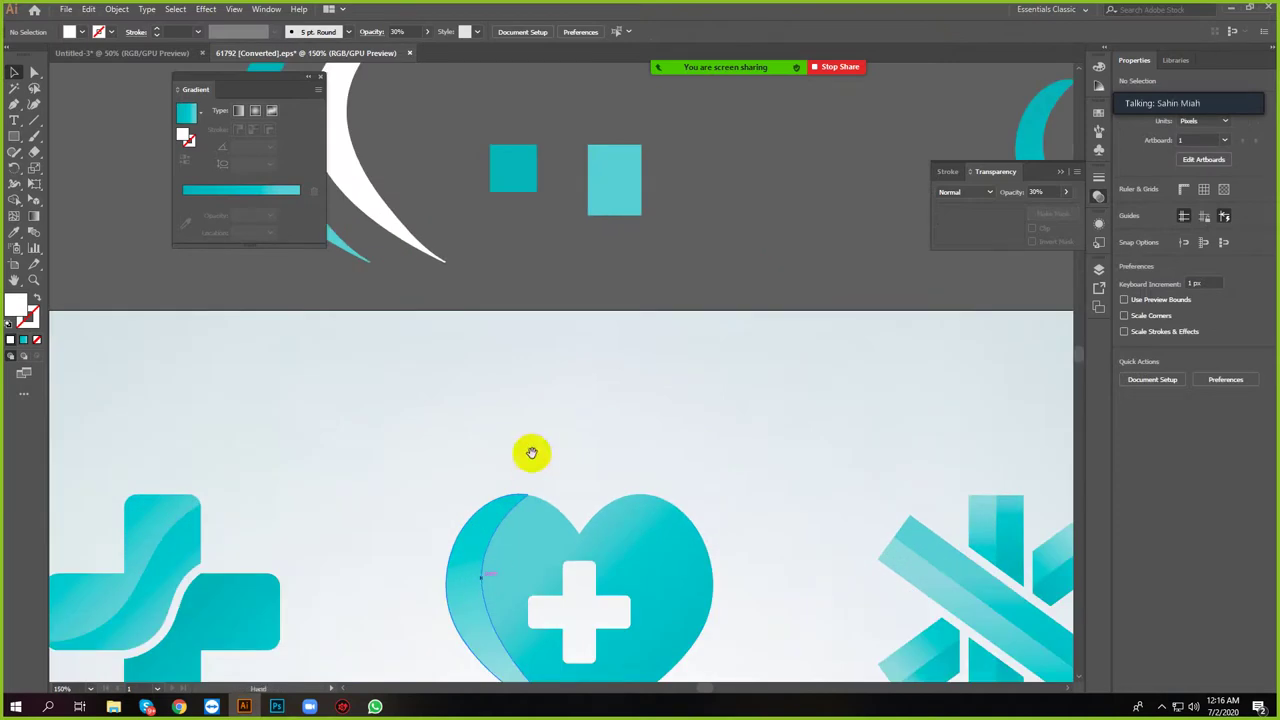
drag(528, 451, 663, 251)
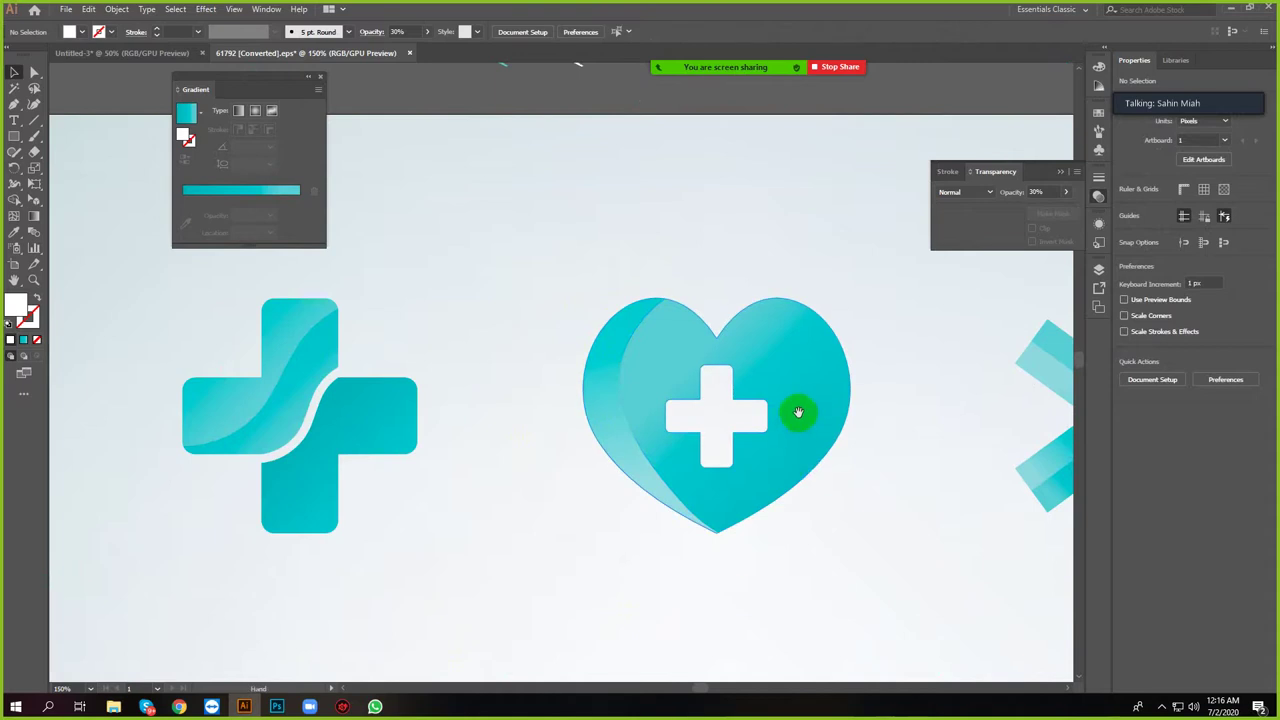
mouse_move(794, 409)
mouse_down()
mouse_move(774, 380)
mouse_move(237, 380)
mouse_up()
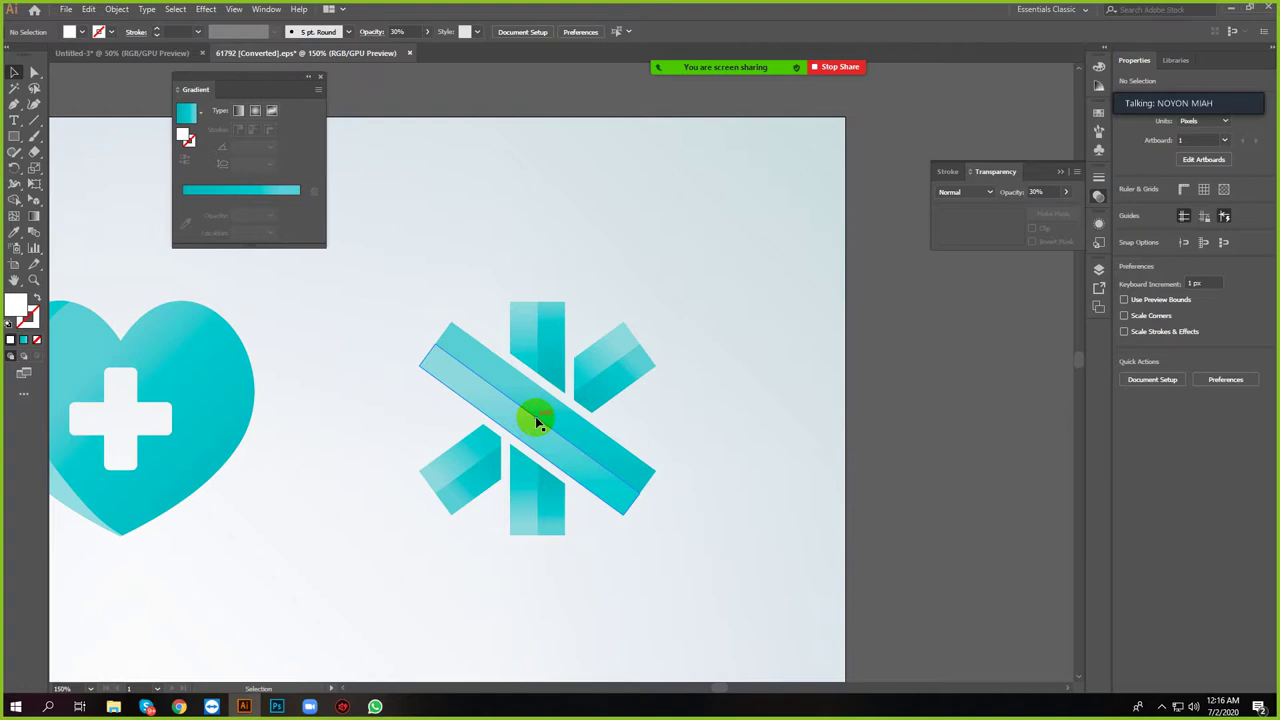
key(space)
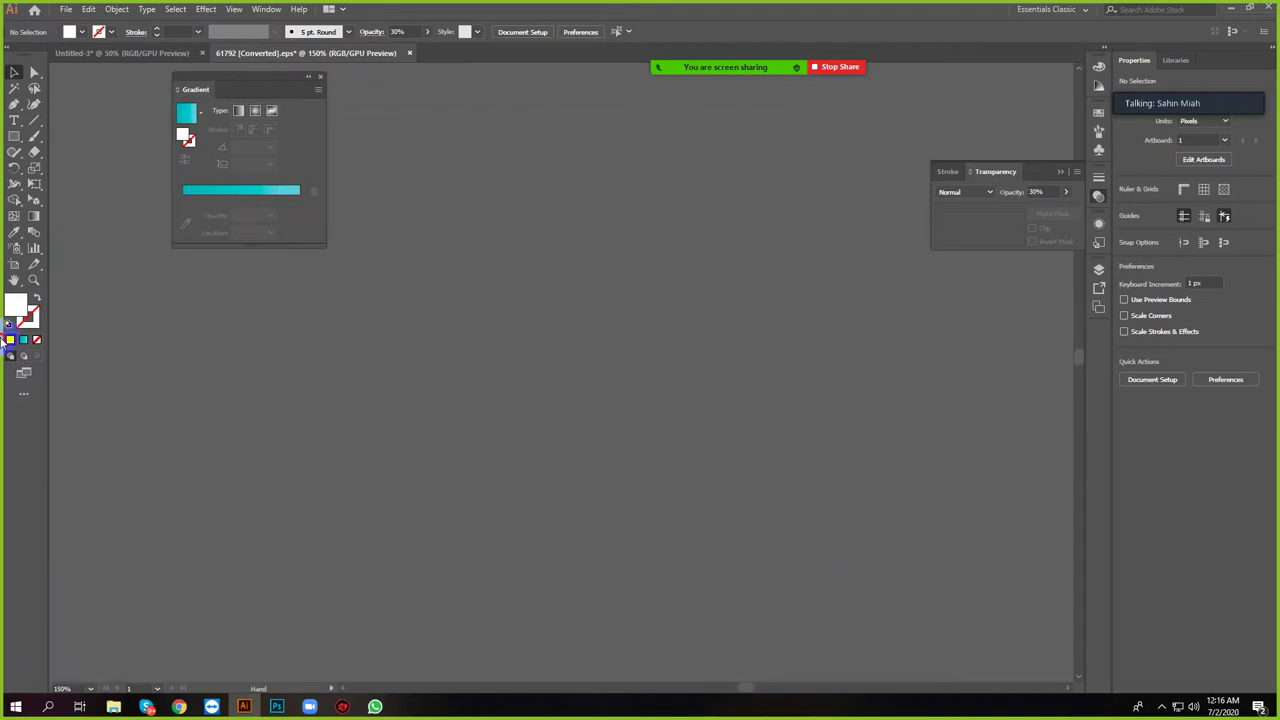
drag(529, 361, 1095, 172)
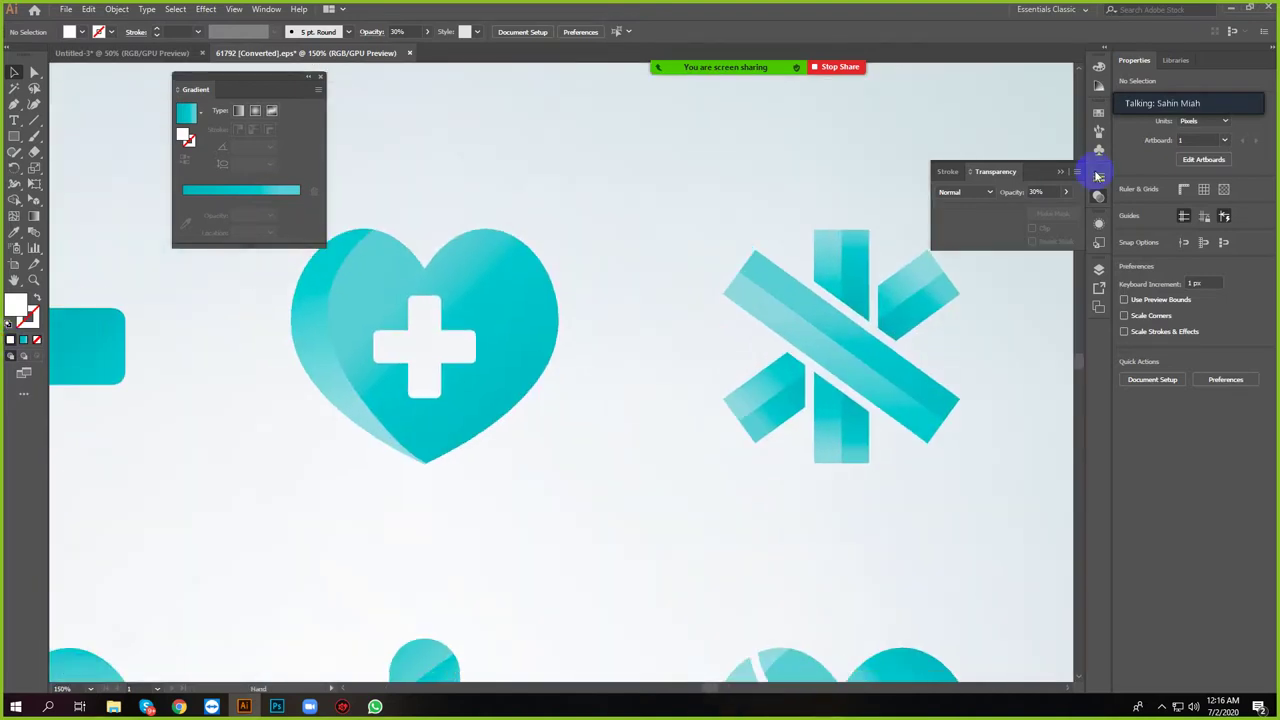
key(ctrl+minus)
key(ctrl+minus)
key(ctrl+minus)
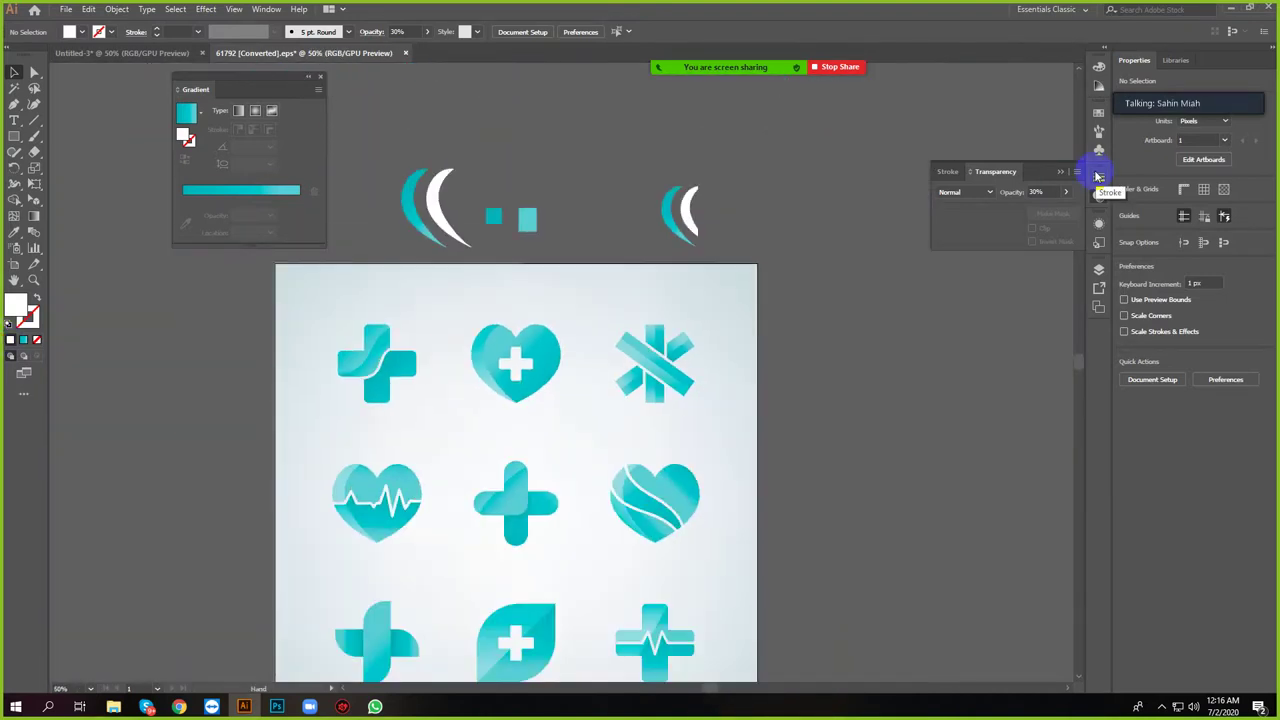
Step: Delete the practice crescents and swatch squares above the artboard, then fit the artboard to the window
drag(795, 254, 790, 256)
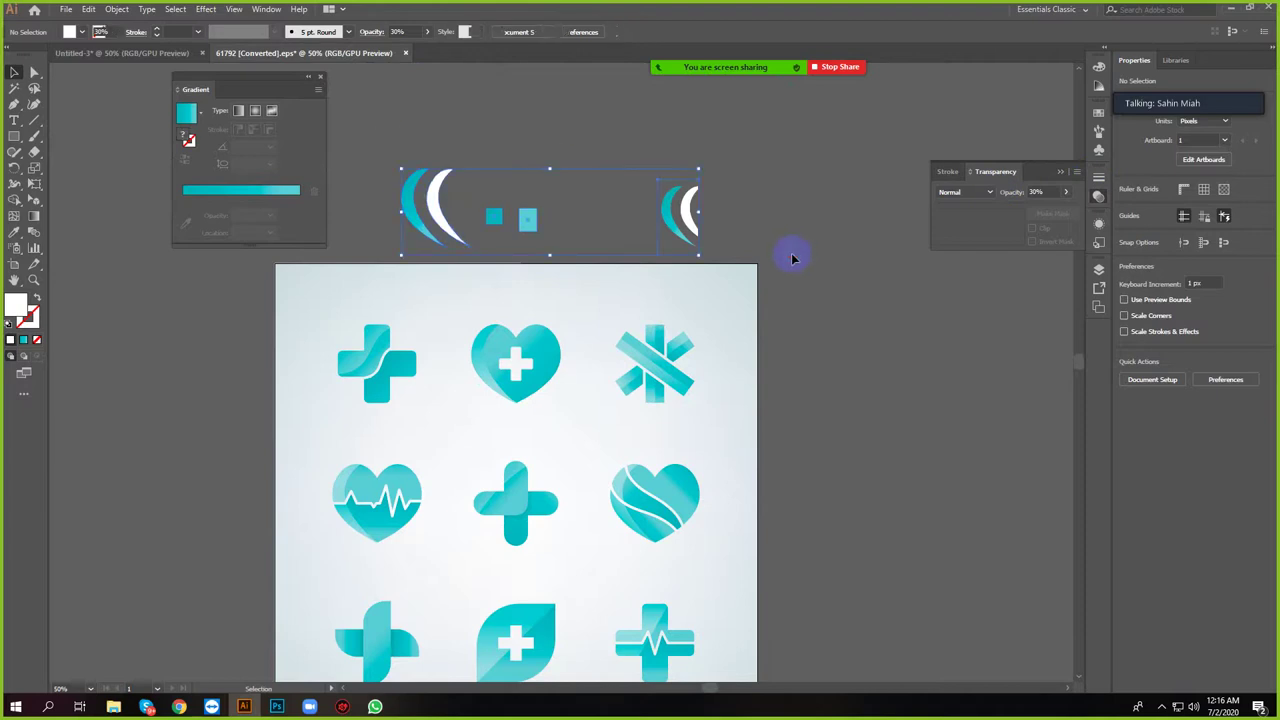
key(Delete)
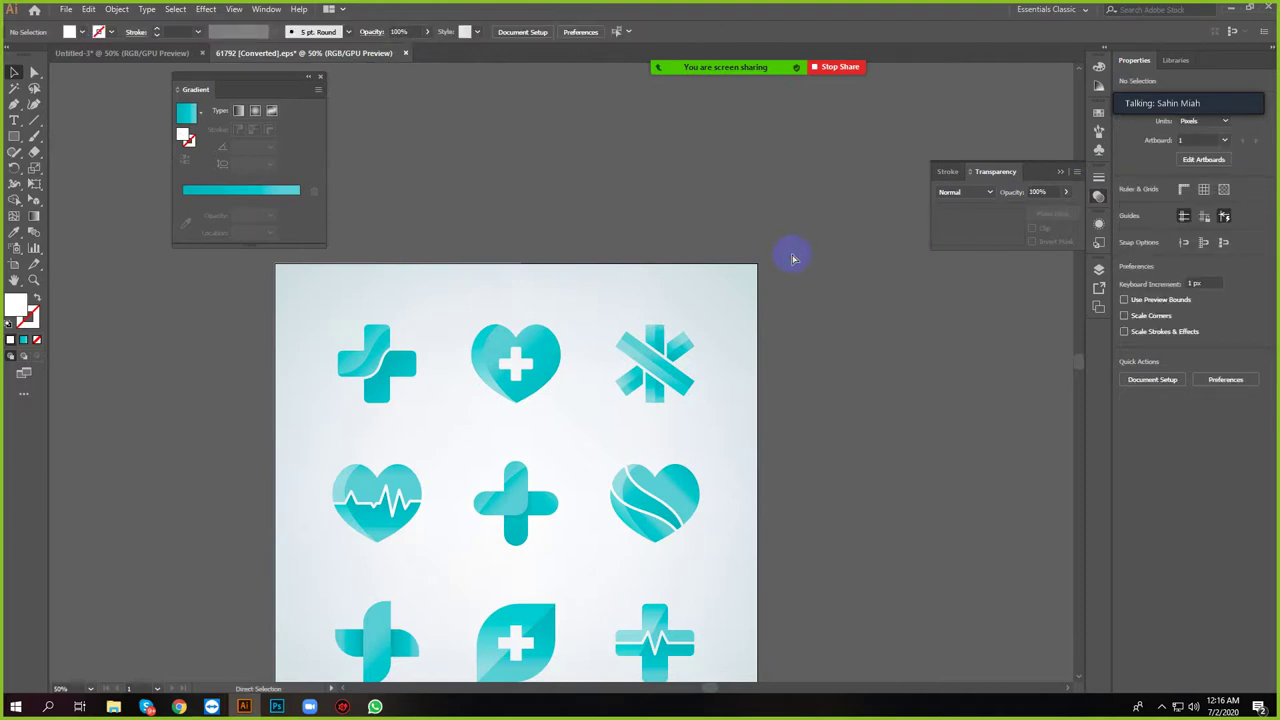
key(ctrl+0)
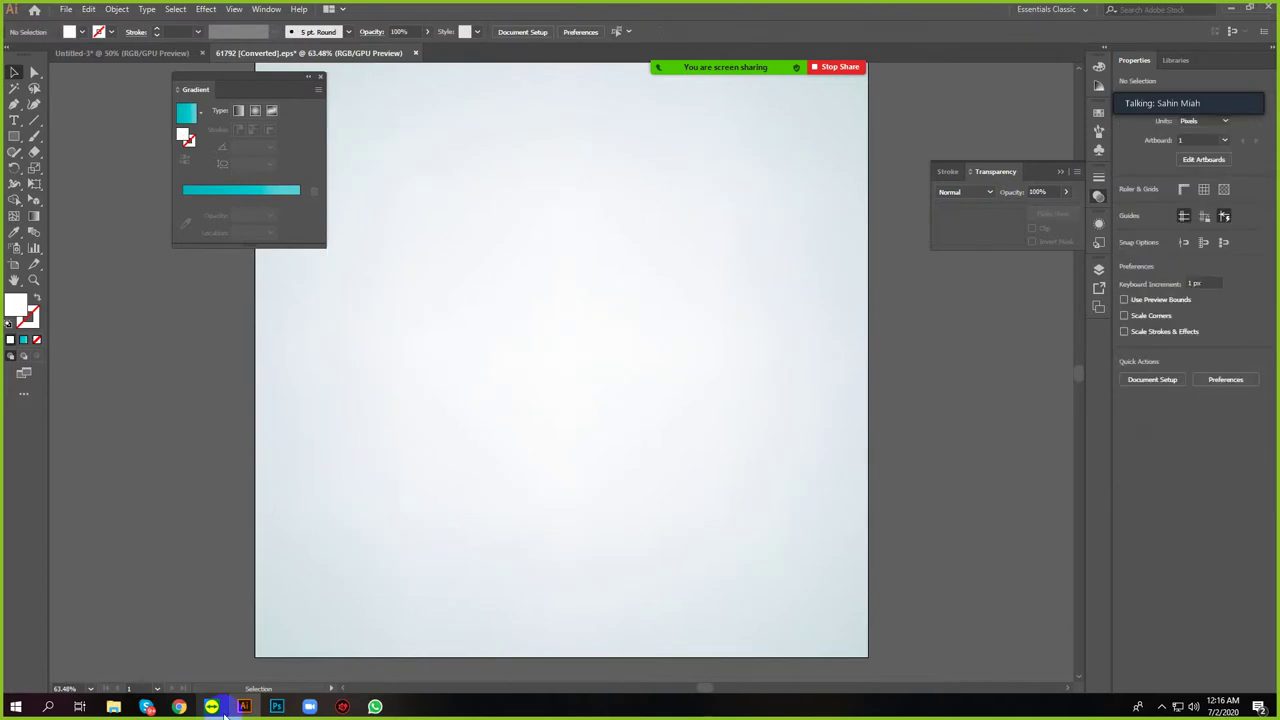
Step: Draw a horizontal straight line across the artboard and give its 1 pt stroke the teal gradient
key(ctrl+equal)
key(ctrl+equal)
key(ctrl+equal)
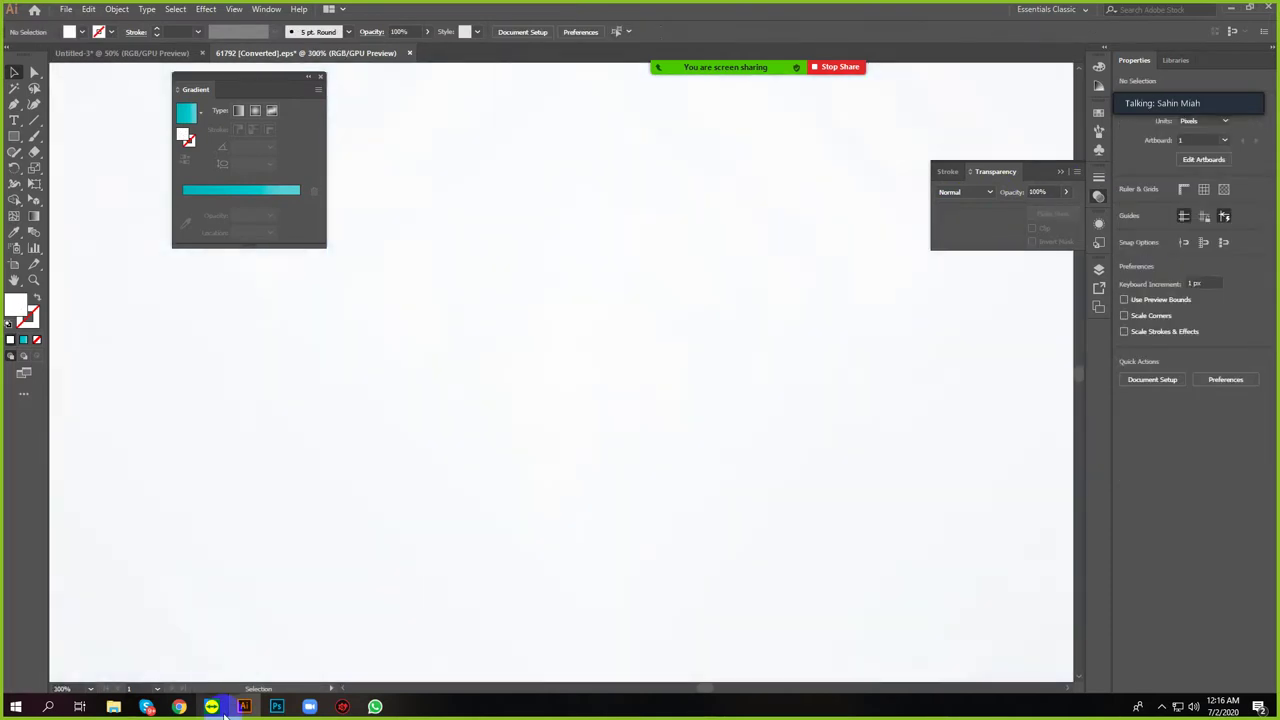
click(34, 119)
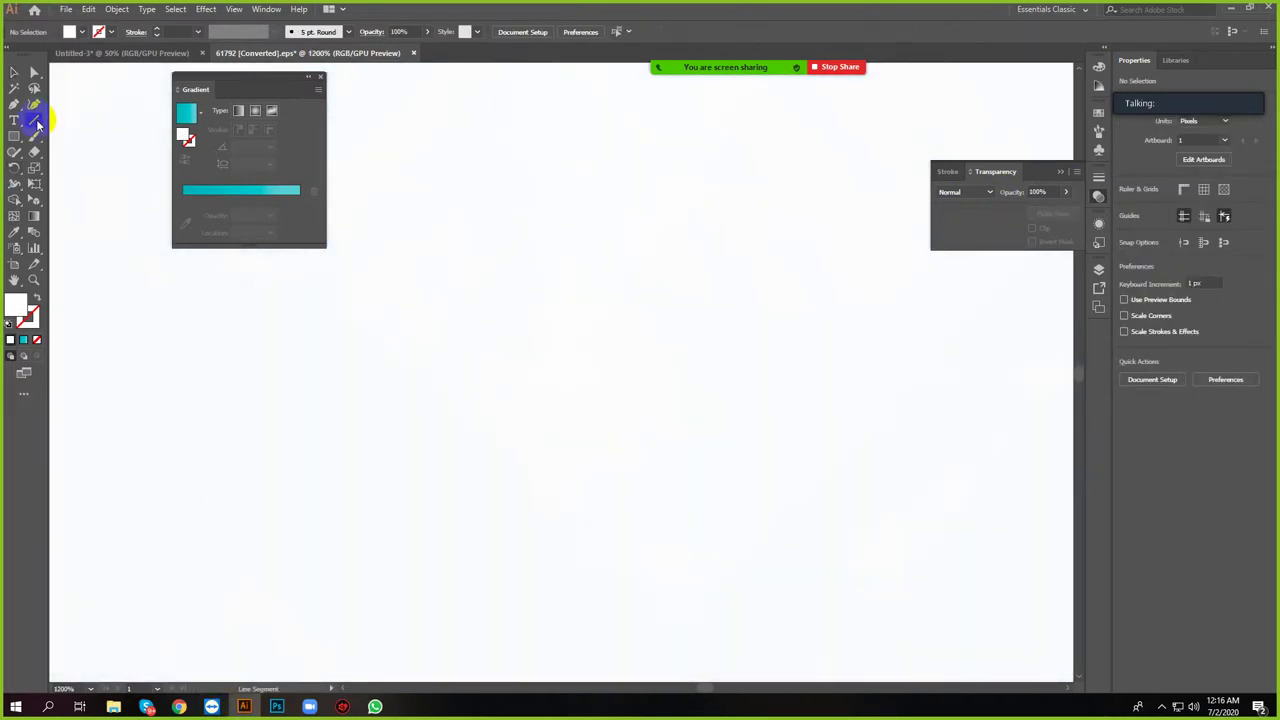
drag(204, 475, 785, 475)
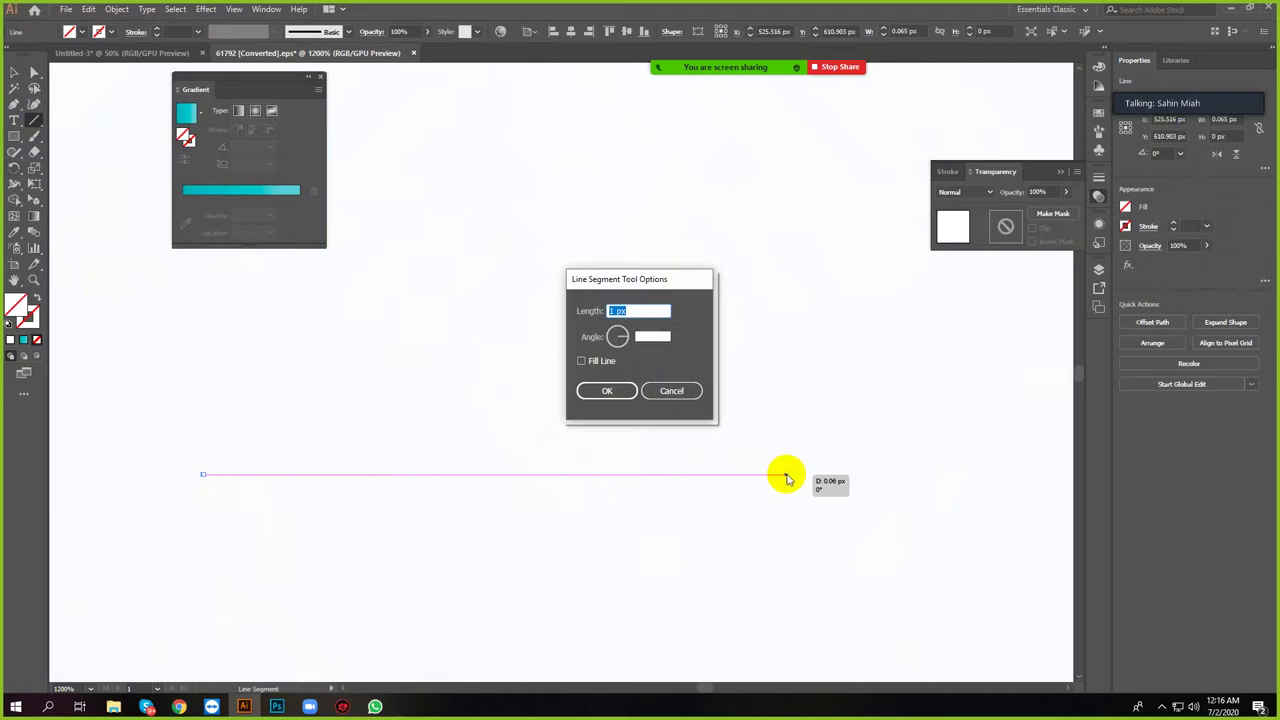
click(604, 390)
drag(184, 444, 677, 445)
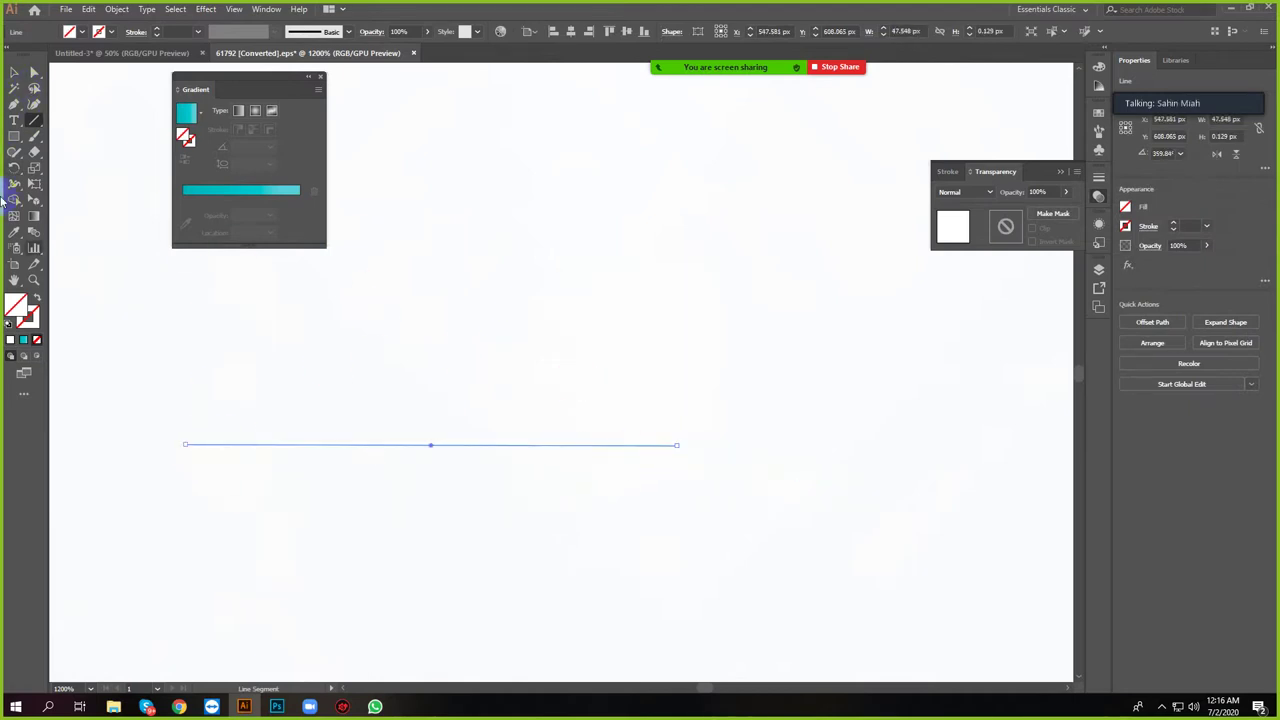
click(33, 320)
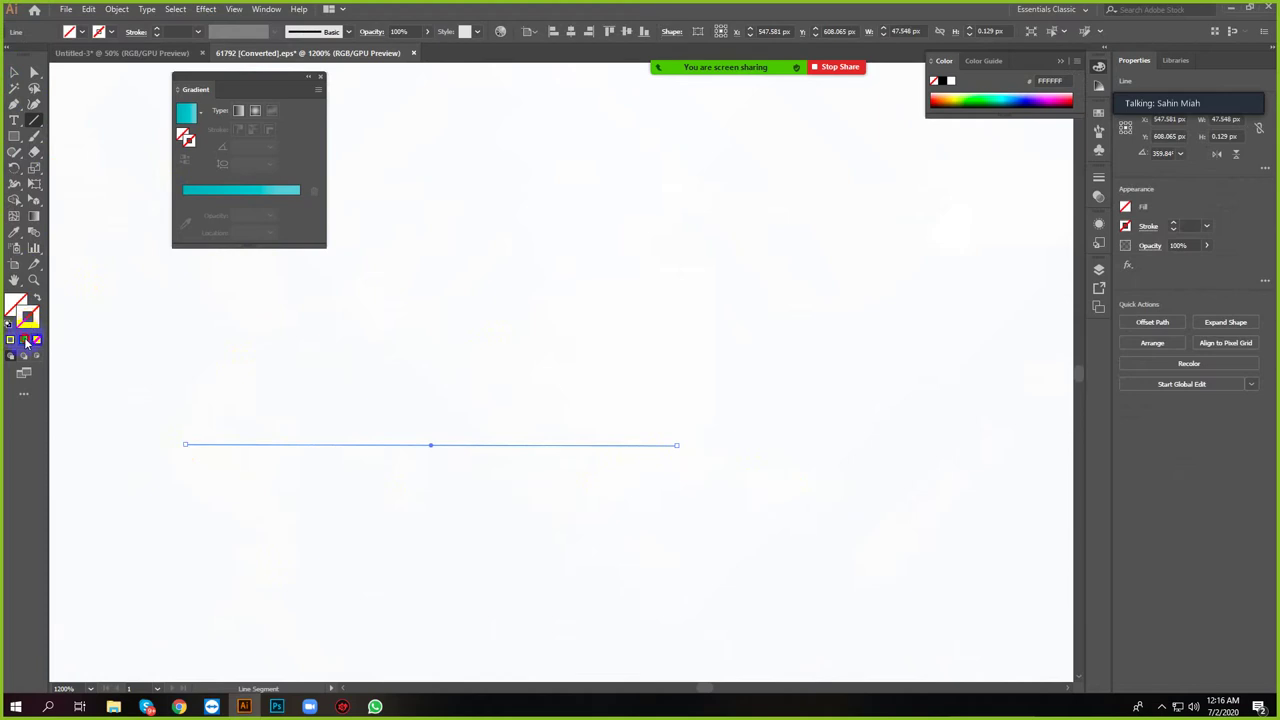
click(24, 339)
click(15, 74)
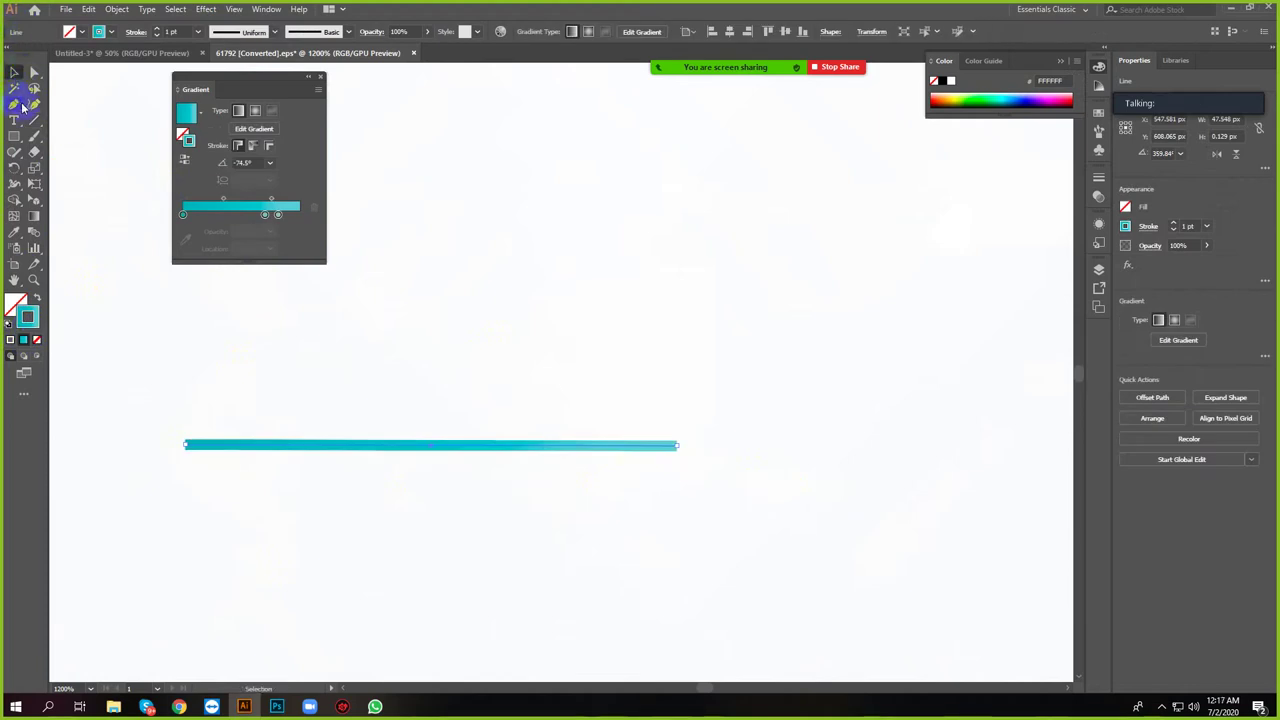
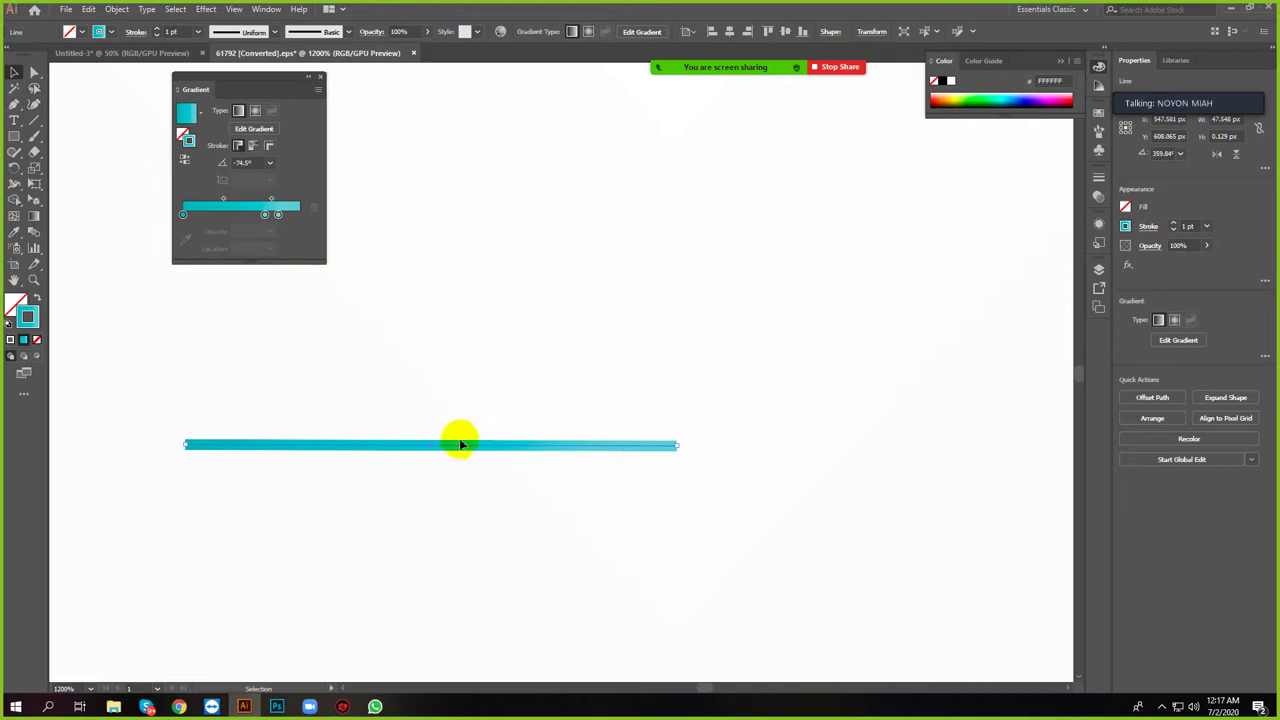
Step: Set the cyan gradient line's stroke to solid black
click(111, 32)
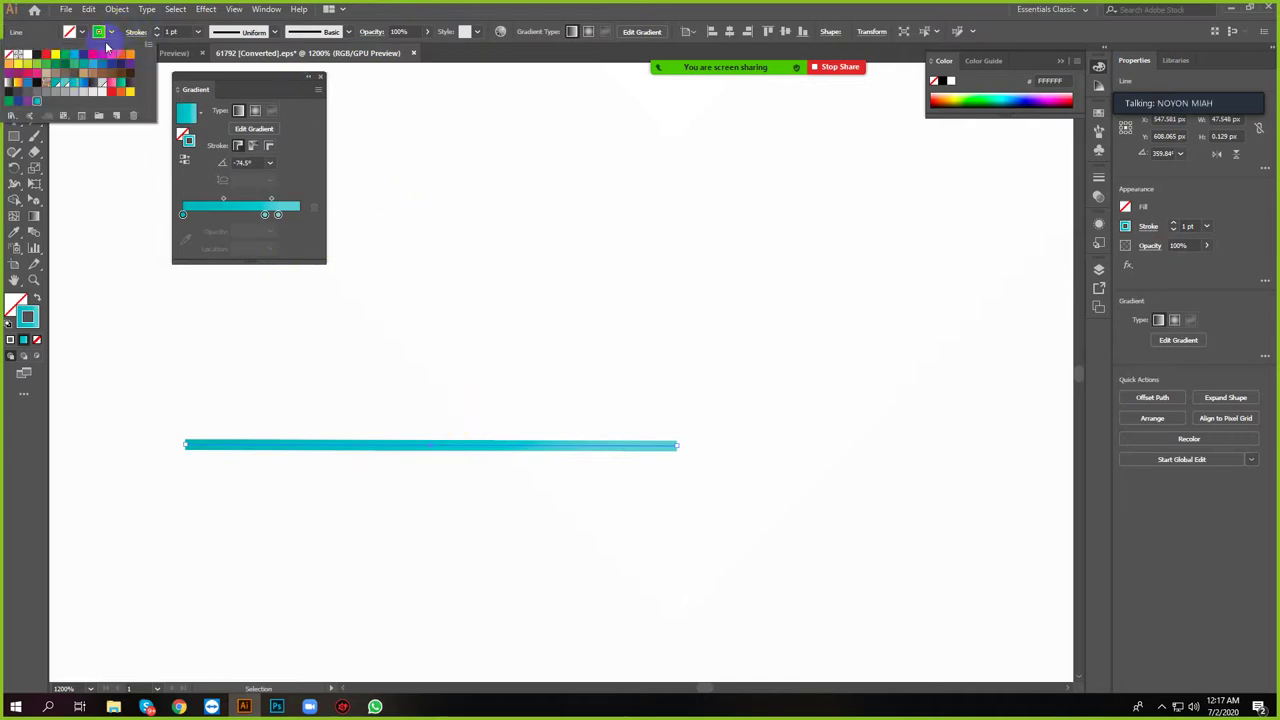
click(22, 63)
click(30, 55)
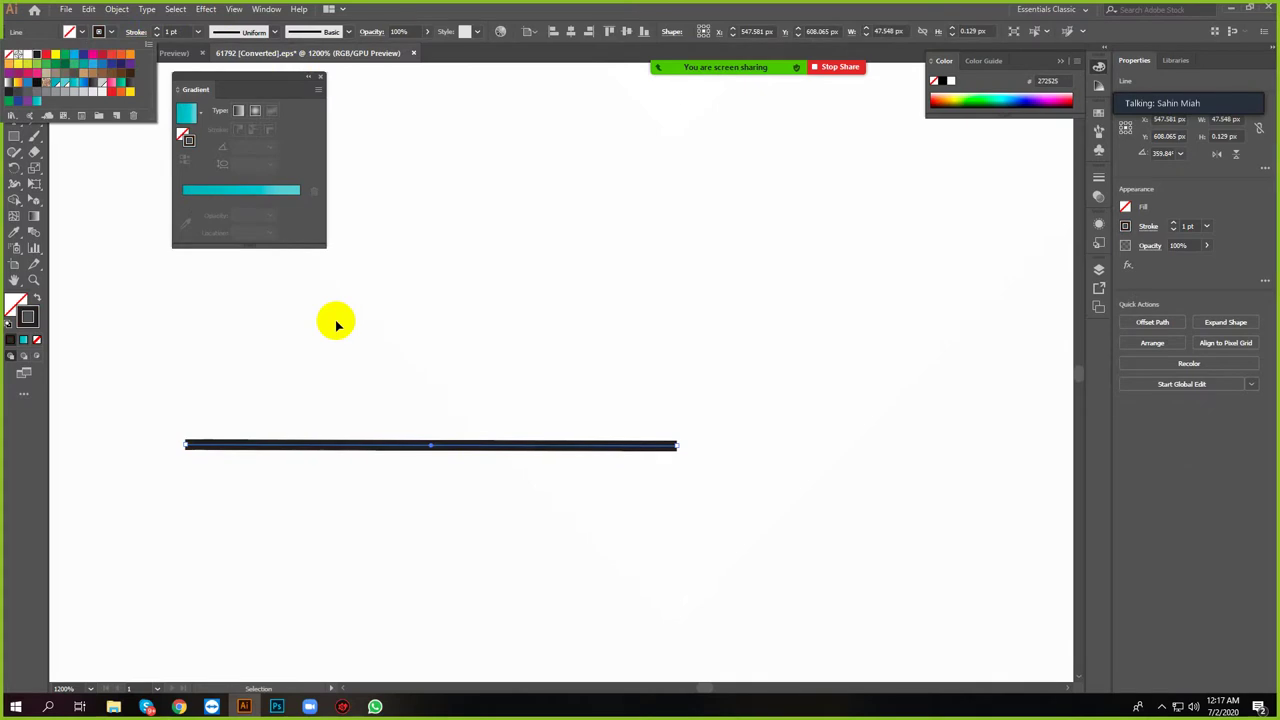
Step: Expand the line with Fill and Stroke into a filled black bar
click(116, 9)
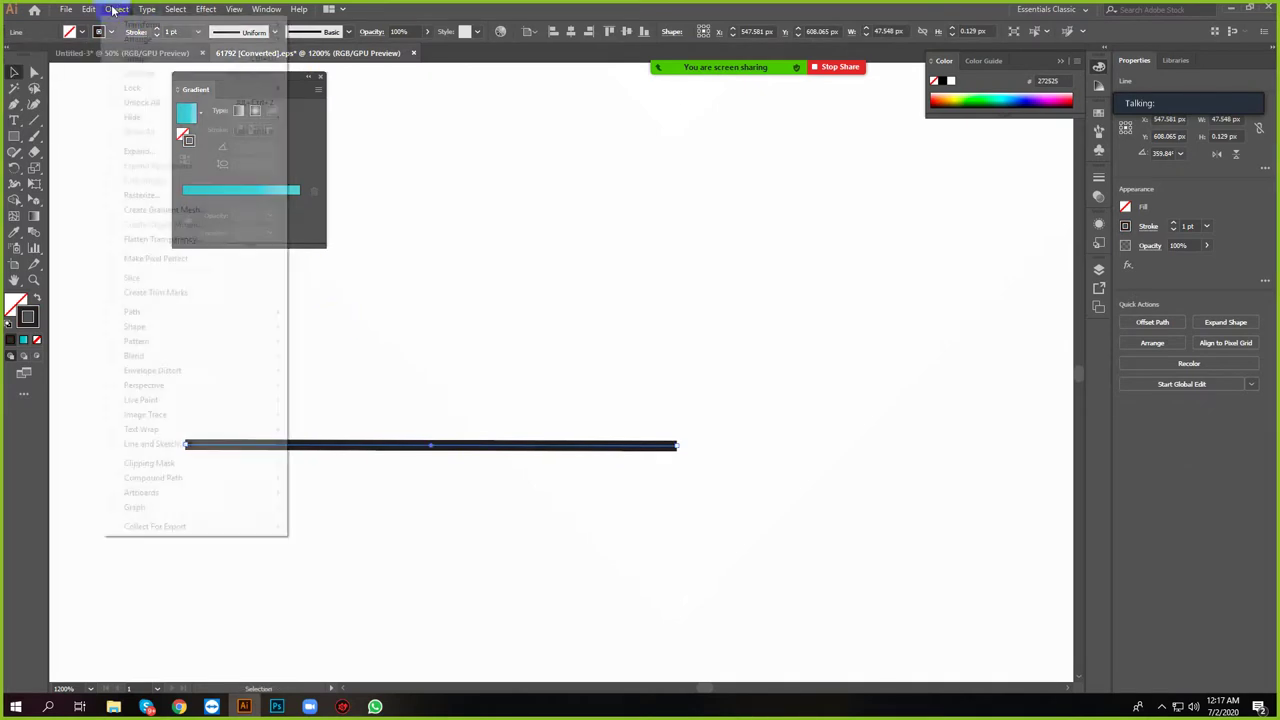
click(160, 151)
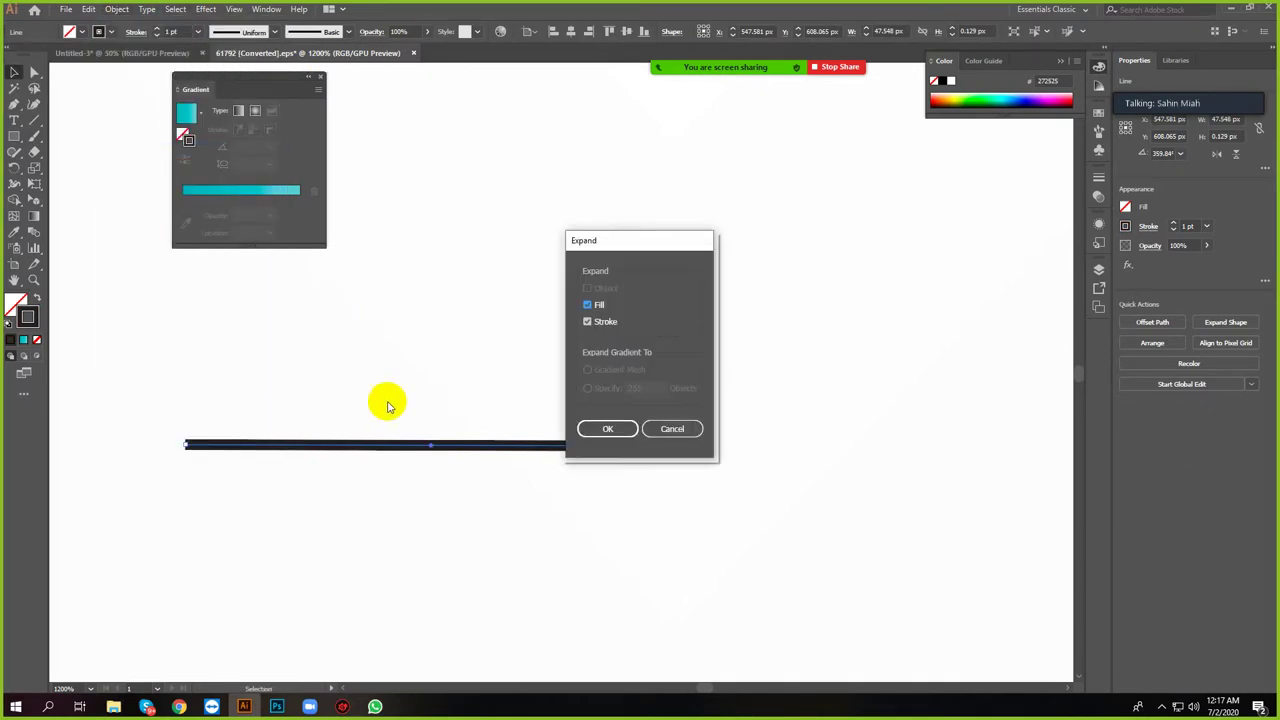
click(607, 428)
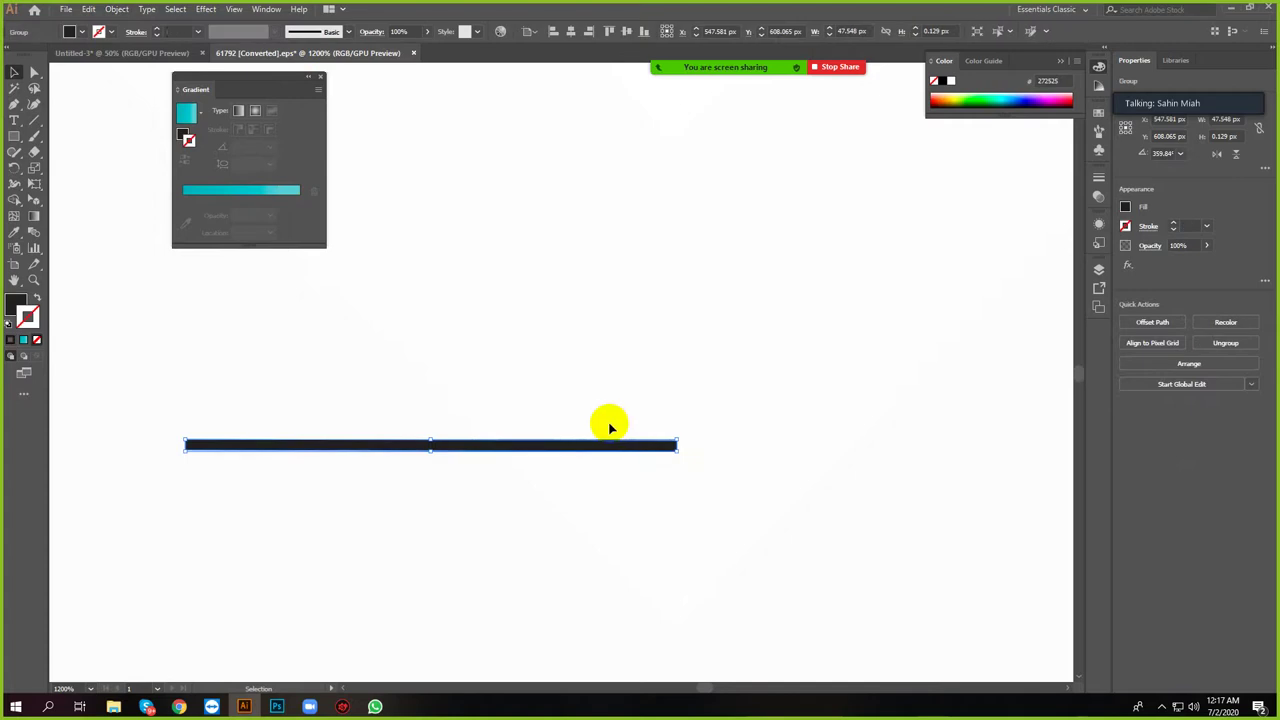
click(234, 9)
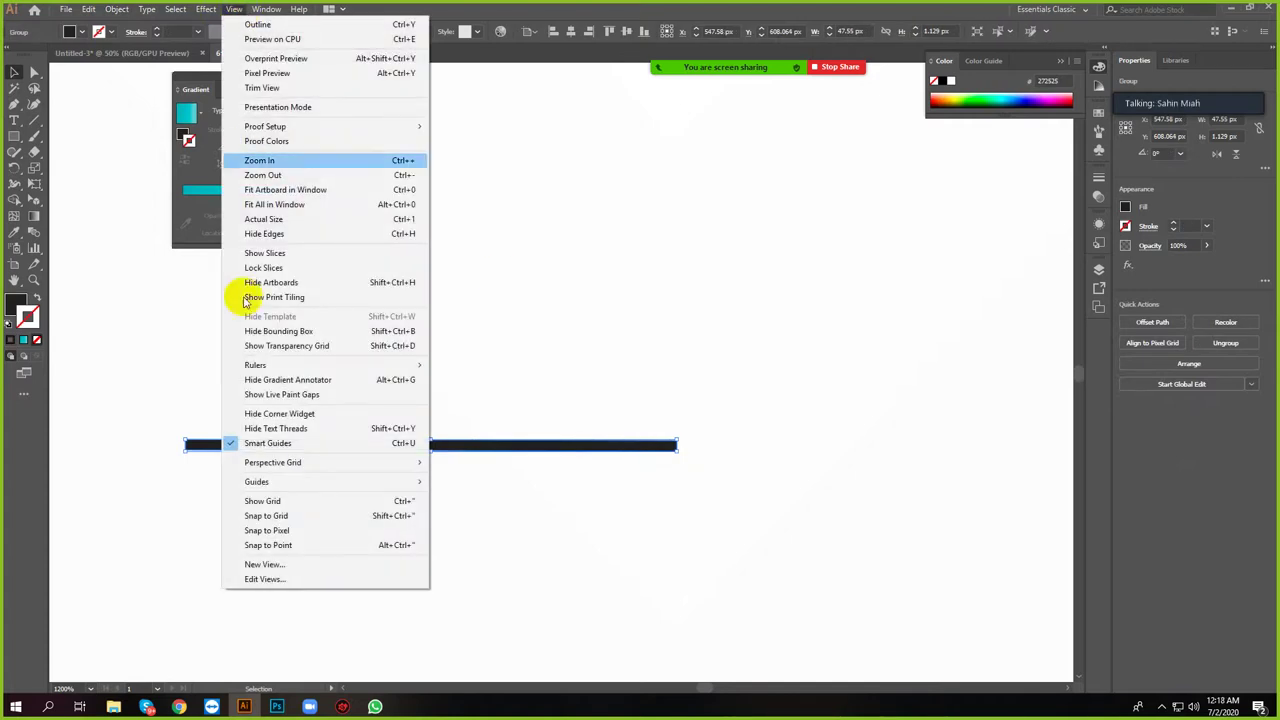
Step: Deselect the bar and zoom far into its top-left corner
click(264, 530)
click(240, 545)
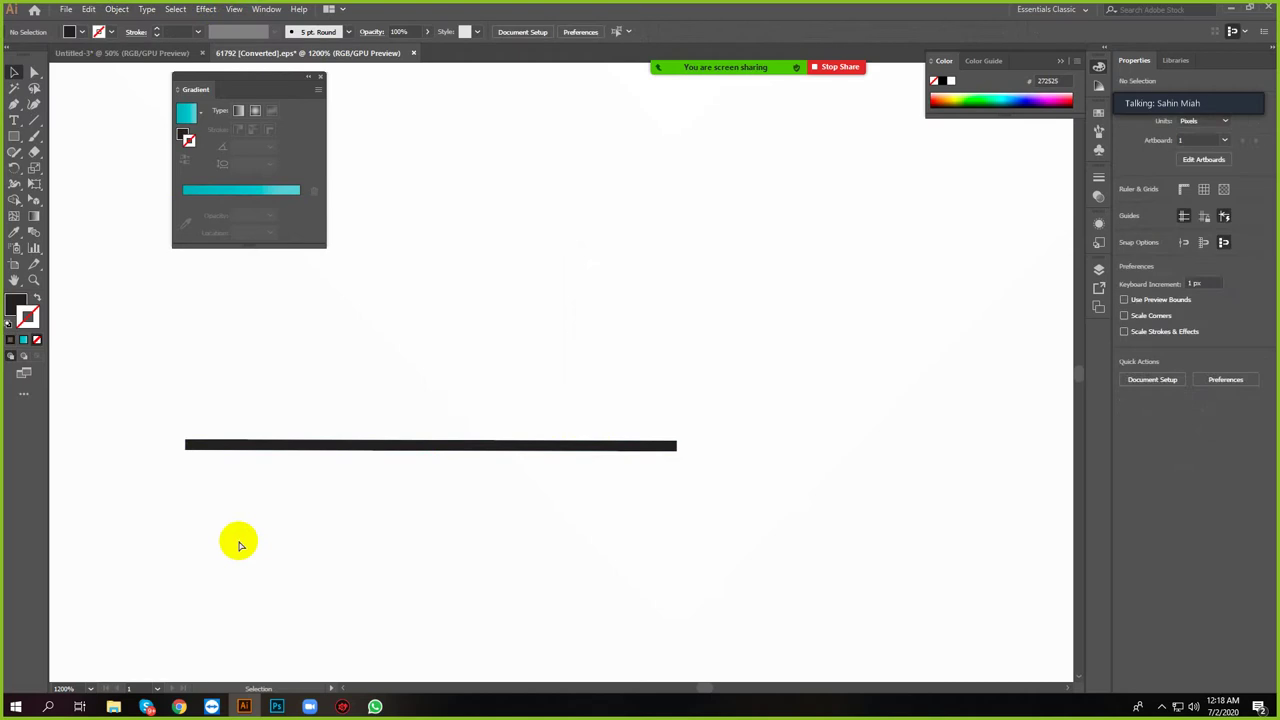
key(ctrl+plus)
key(ctrl+plus)
key(ctrl+plus)
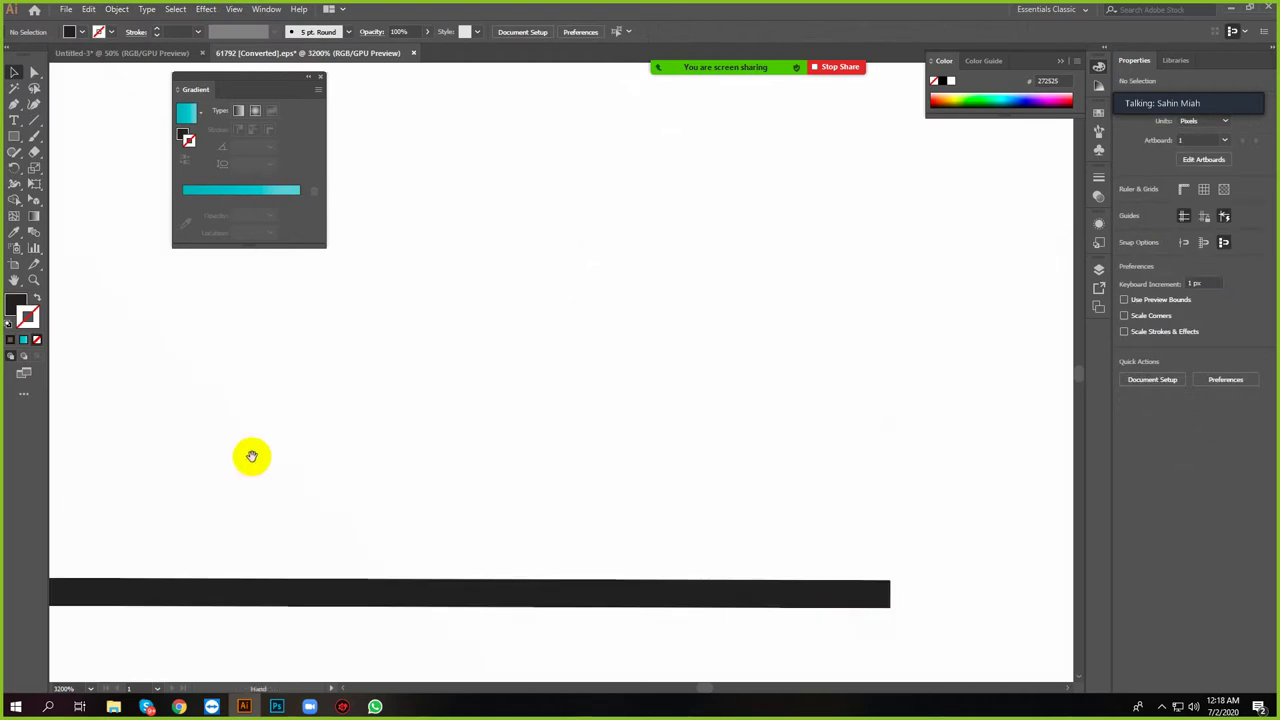
drag(327, 465, 1221, 342)
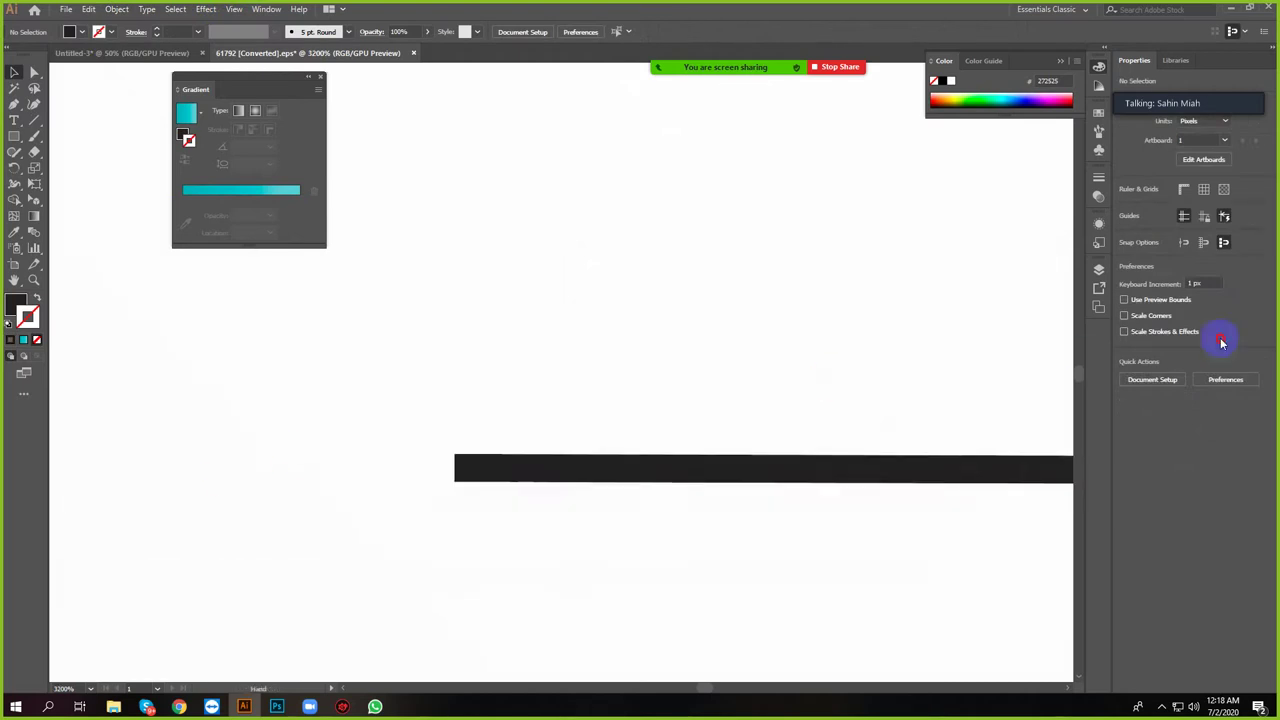
click(33, 280)
mouse_move(437, 423)
mouse_down()
mouse_move(820, 624)
mouse_move(709, 417)
mouse_up()
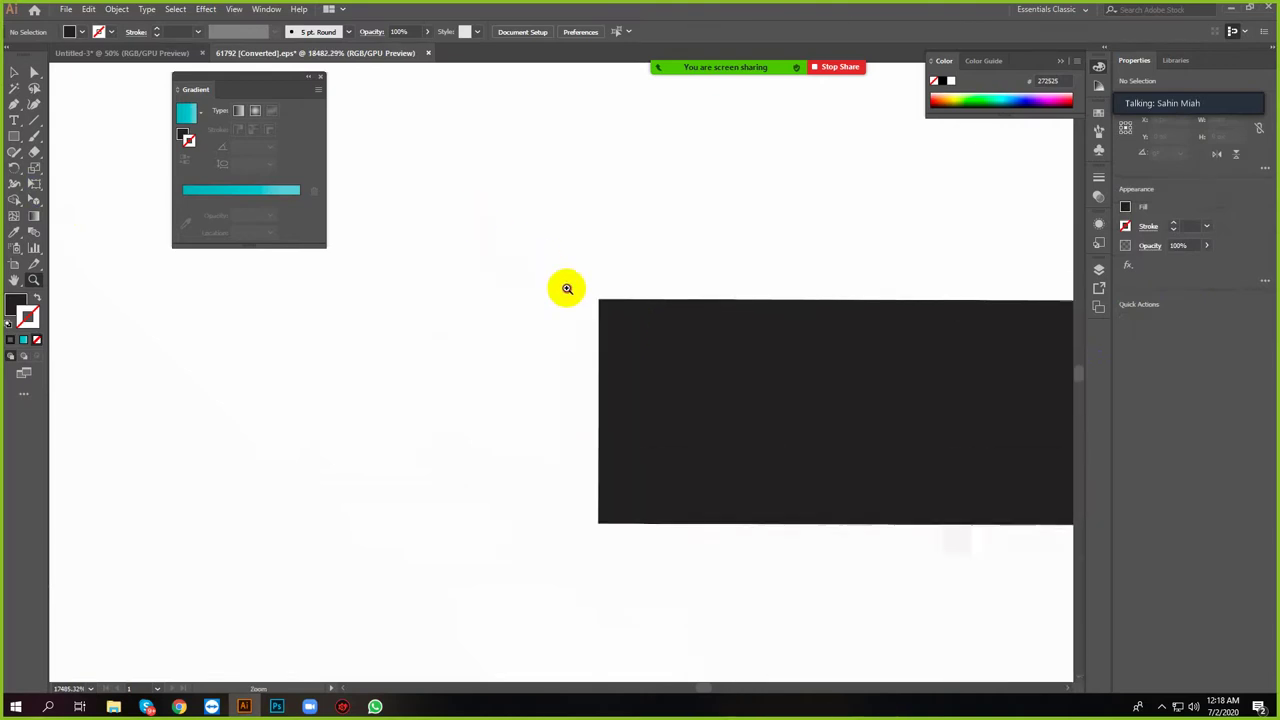
drag(846, 491, 483, 237)
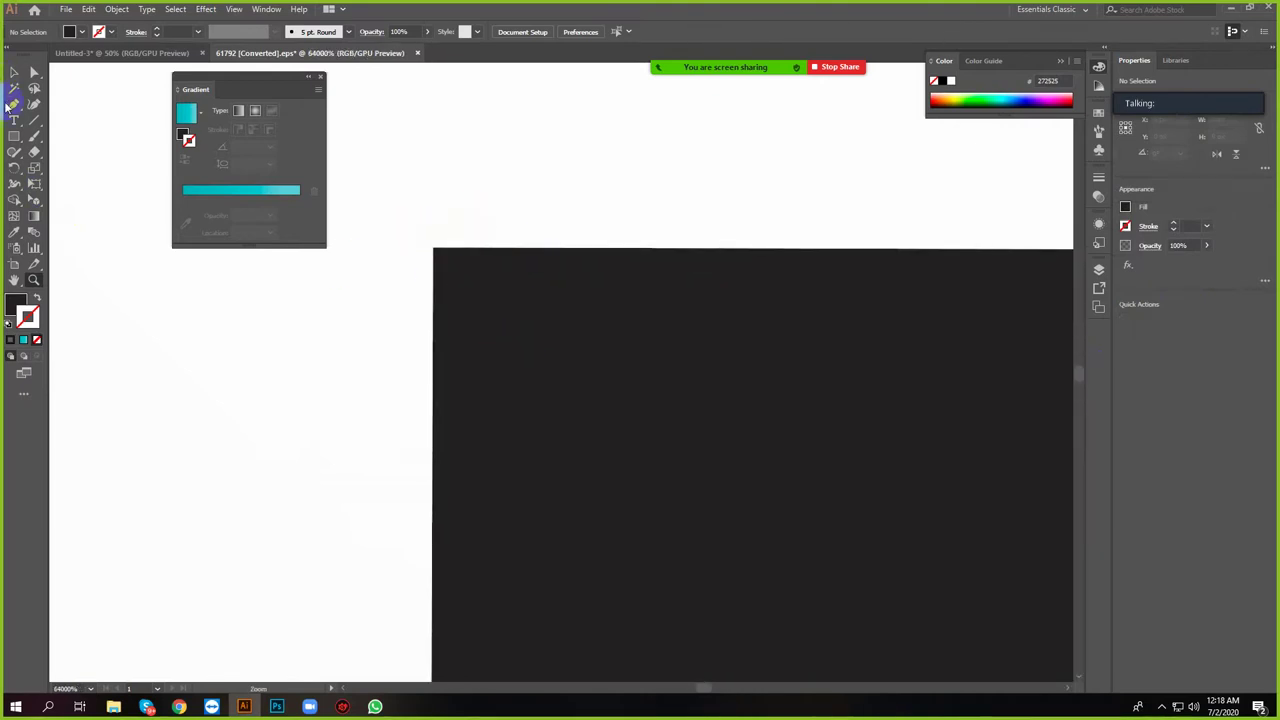
Step: Place a test Pen anchor on the bar's top-left corner, then select that lone anchor
click(12, 106)
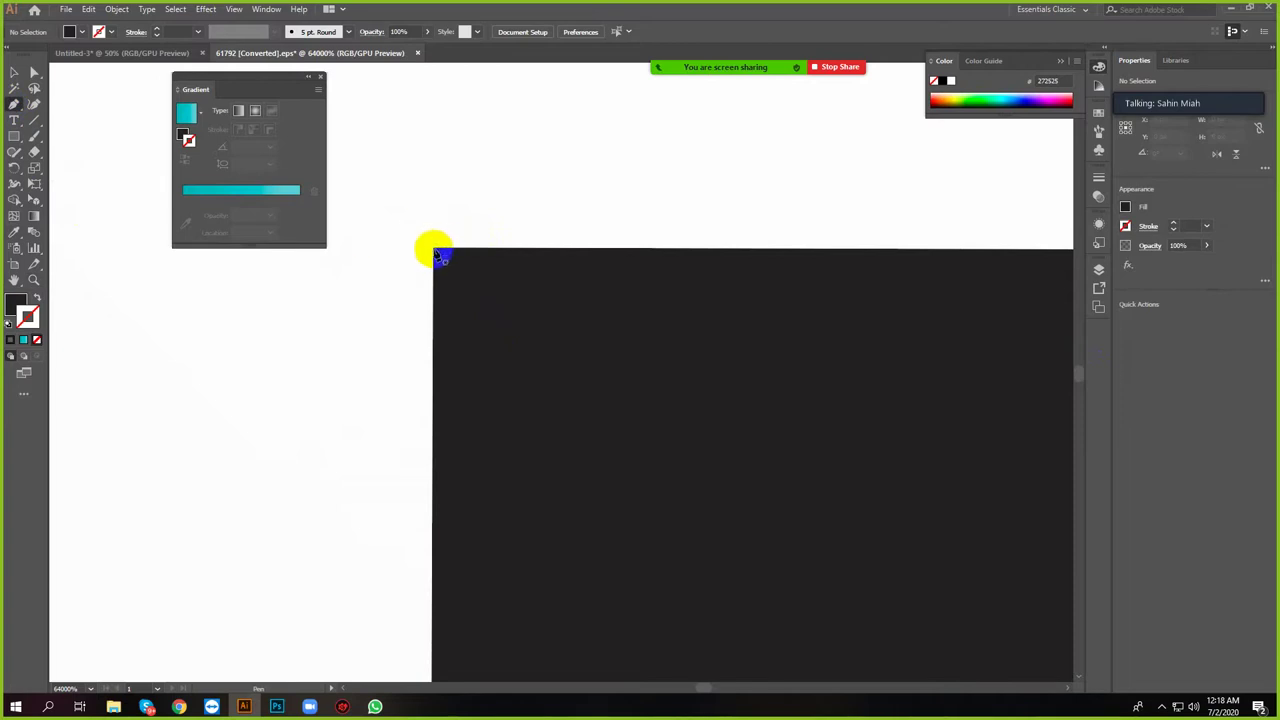
click(434, 250)
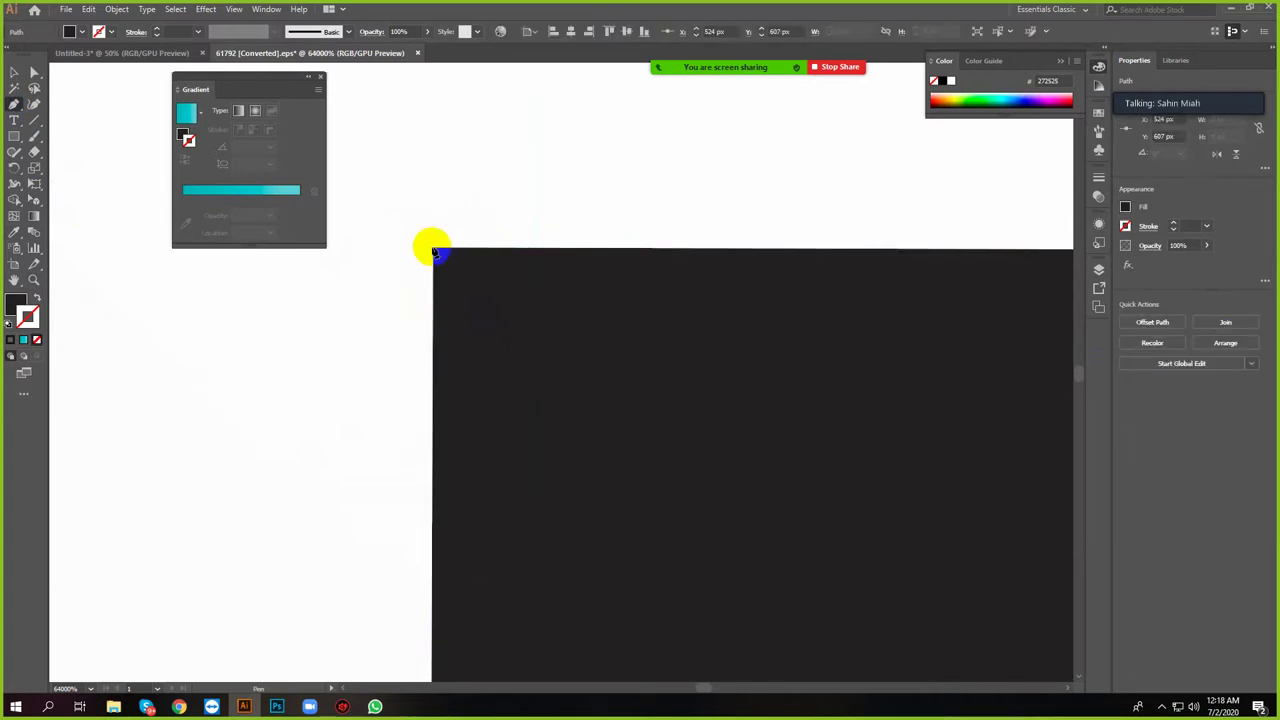
click(435, 253)
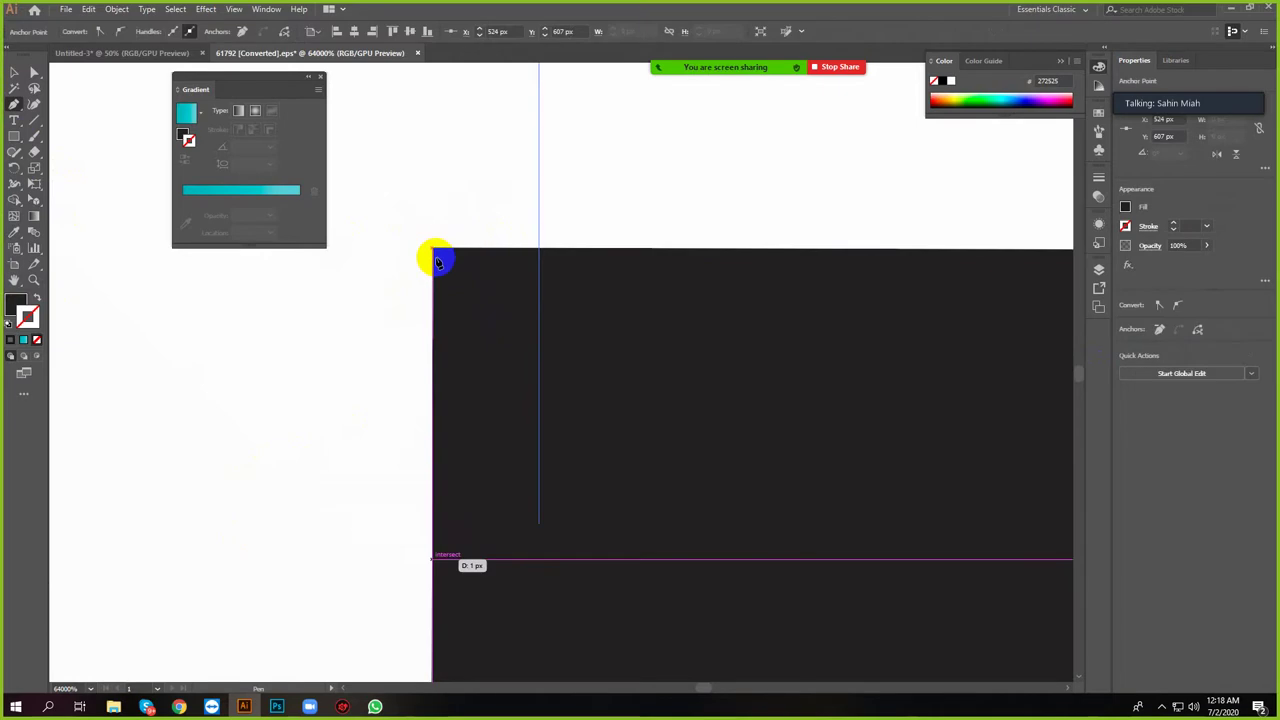
scroll(437, 262, down, 1)
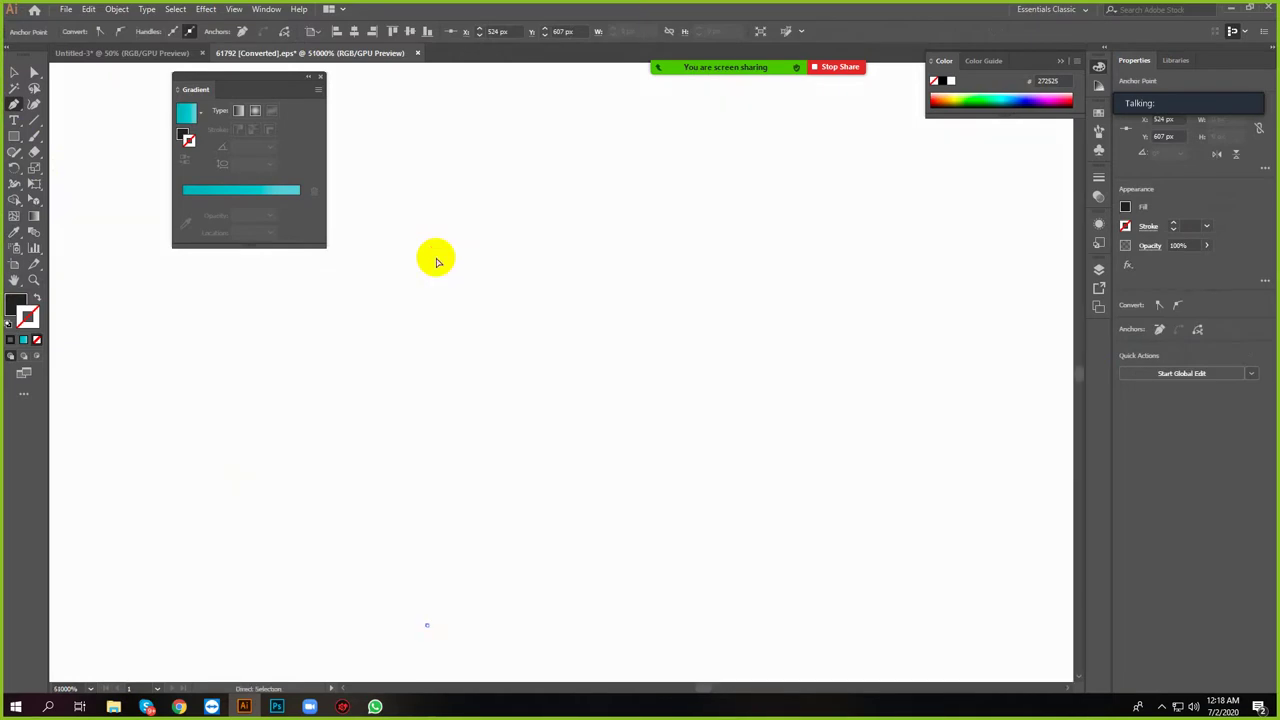
scroll(437, 262, down, 1)
scroll(437, 262, down, 1)
key(p)
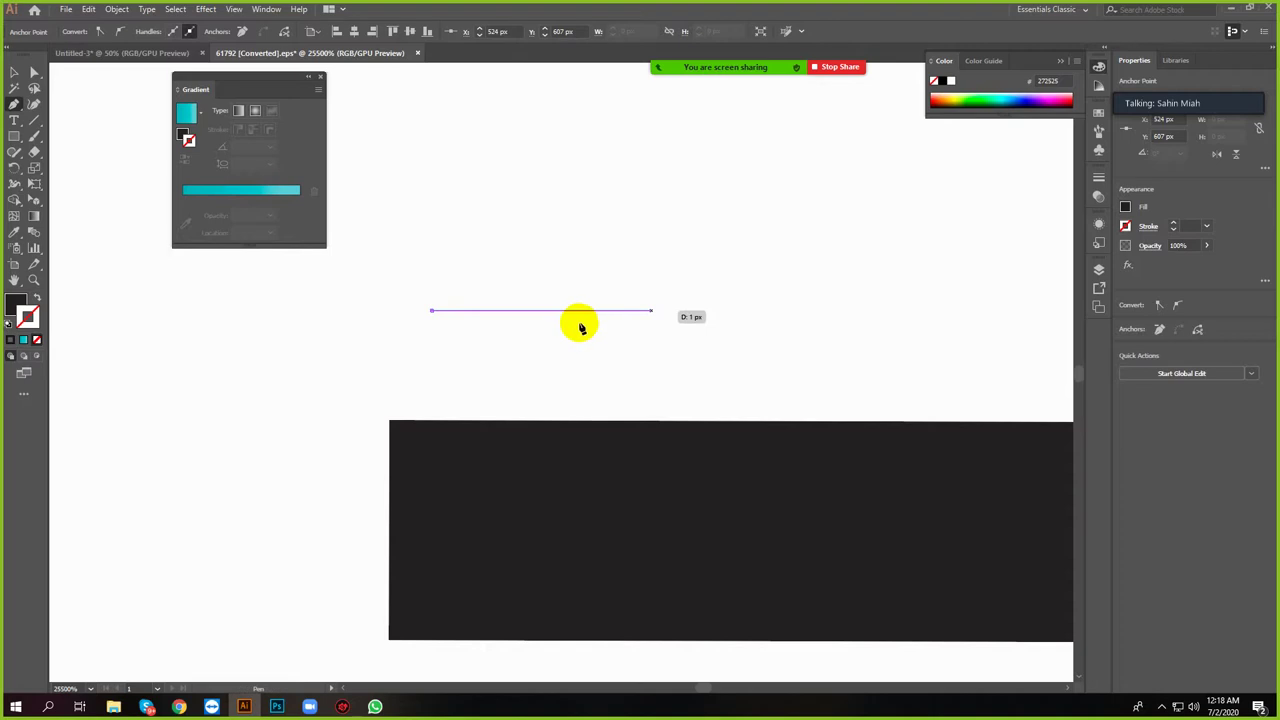
key(Escape)
key(v)
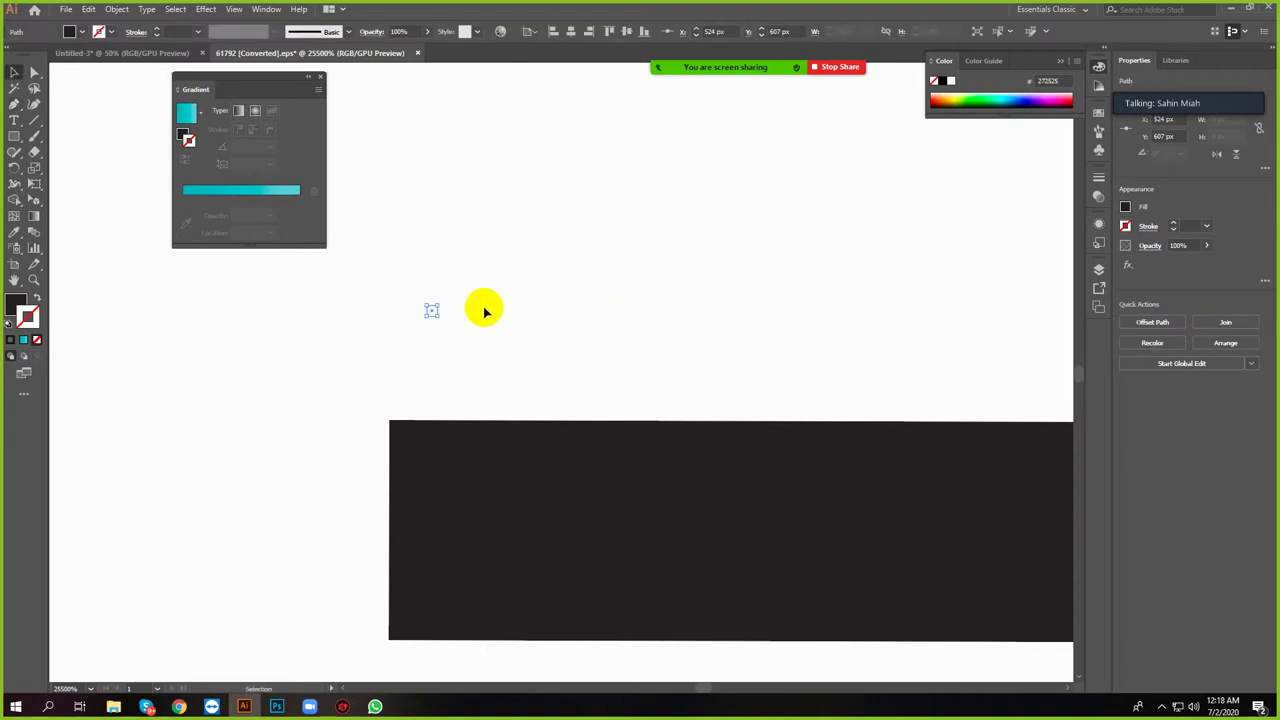
drag(390, 331, 403, 349)
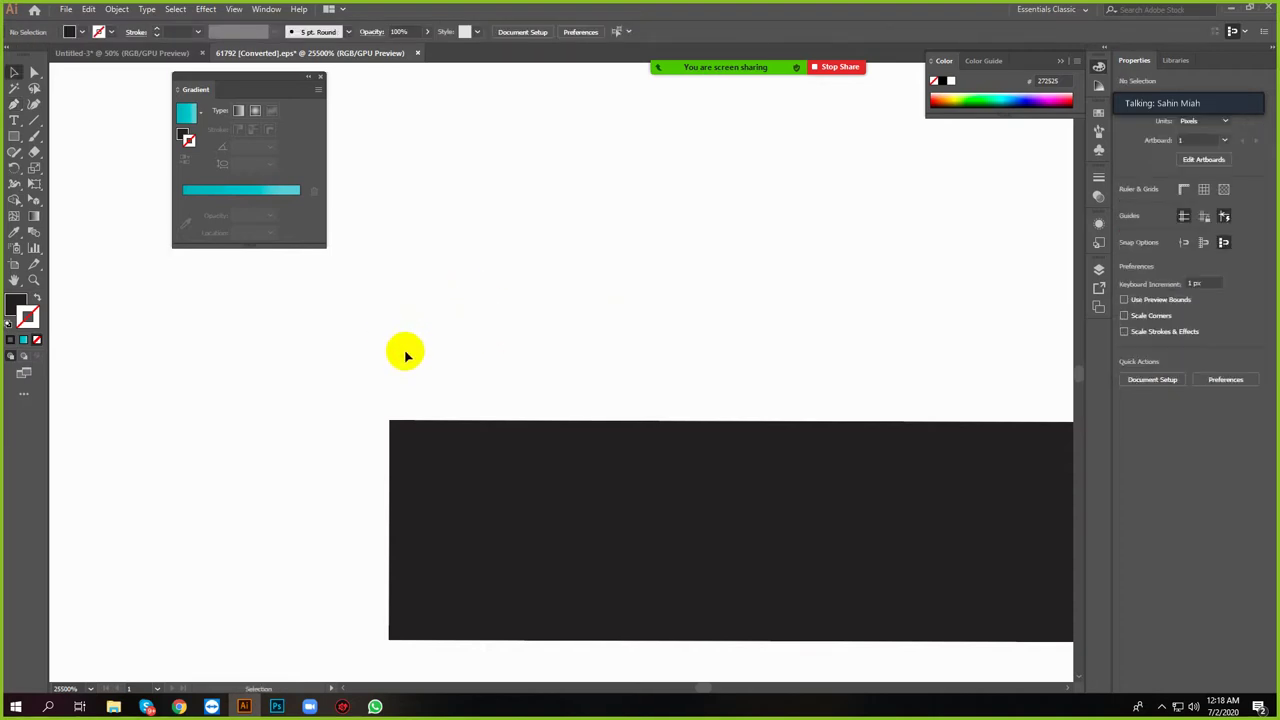
Step: Toggle View > Snap to Pixel and test a Pen anchor on the bar's corner
click(266, 9)
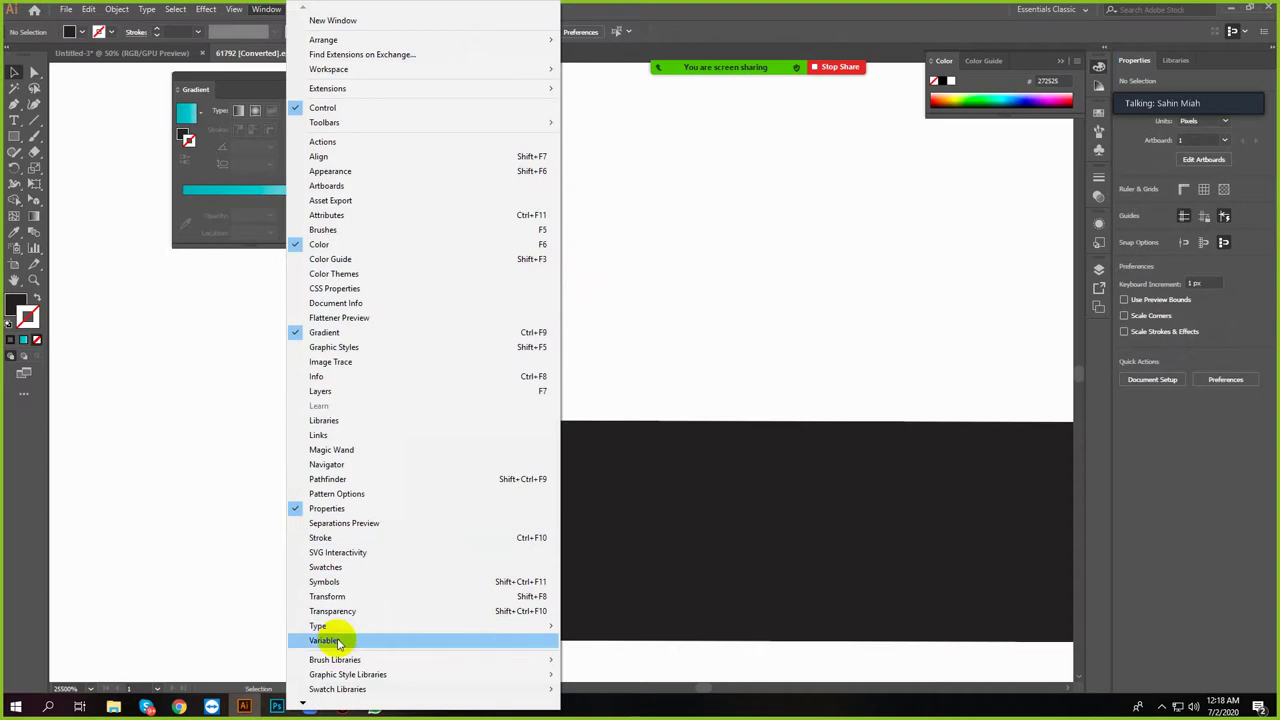
click(233, 9)
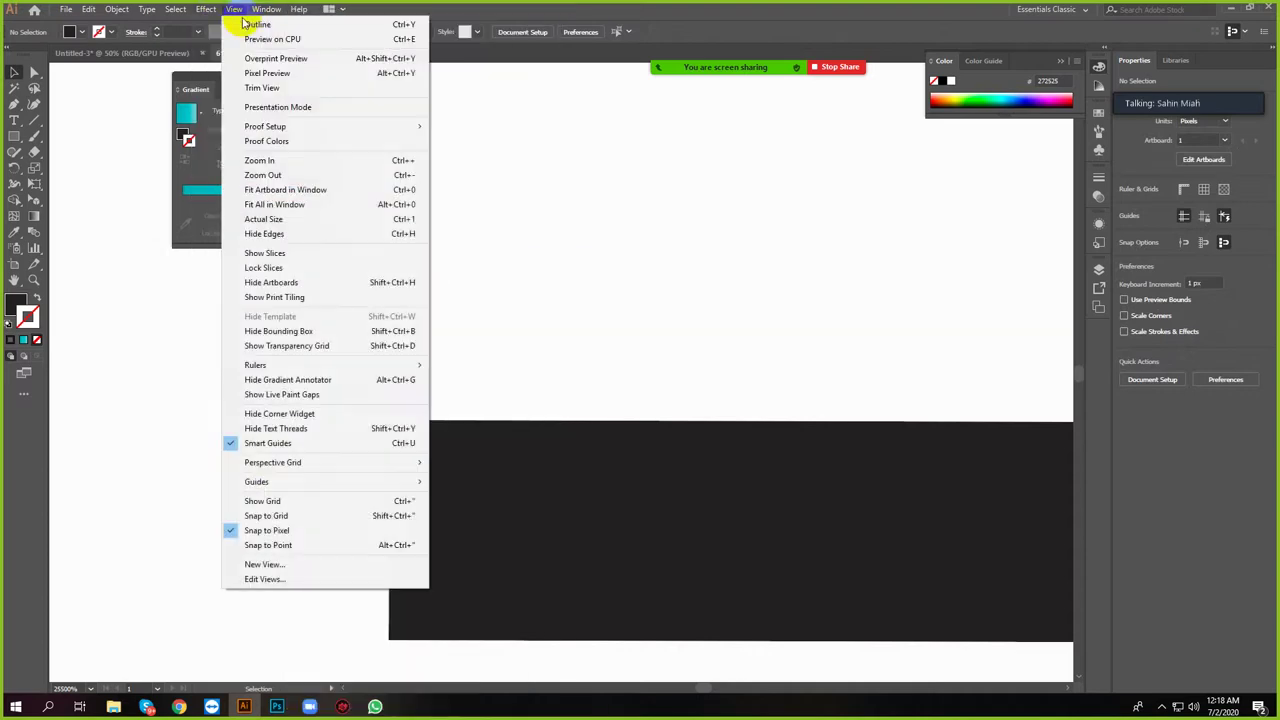
click(266, 532)
key(p)
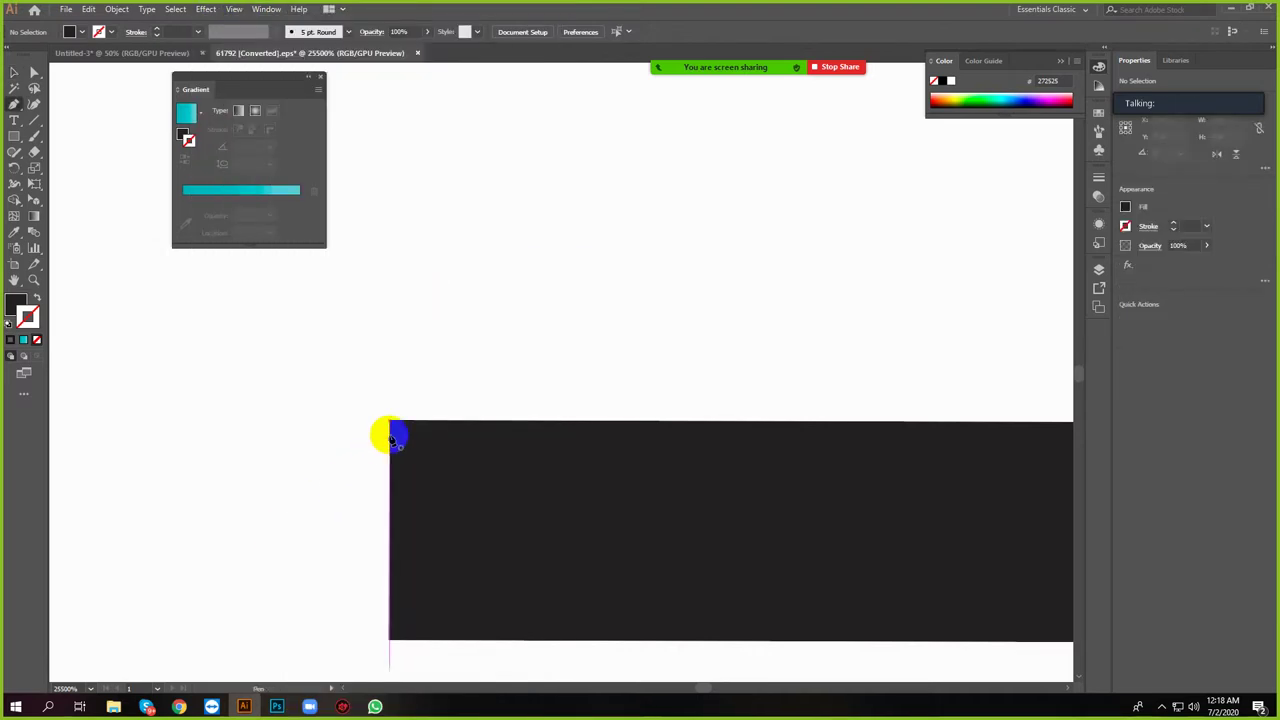
click(389, 421)
key(Escape)
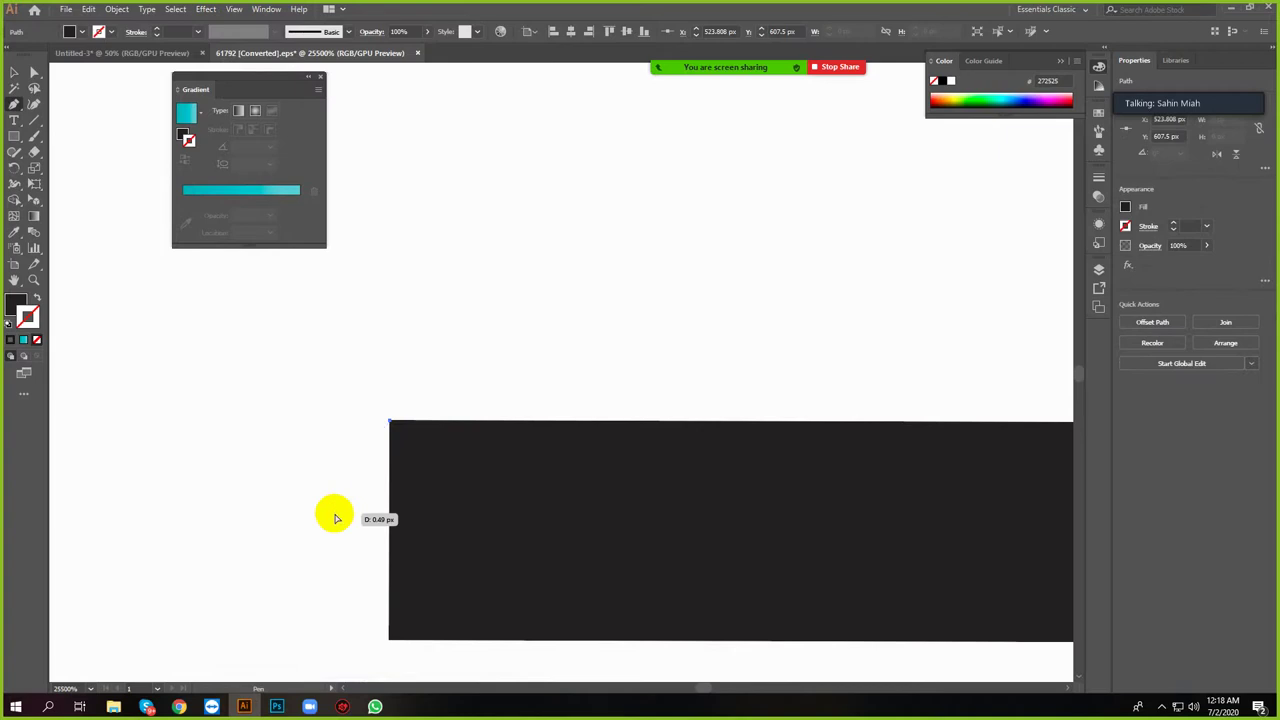
key(v)
Step: Select the black bar group, toggle Snap to Pixel again, and deselect
click(406, 450)
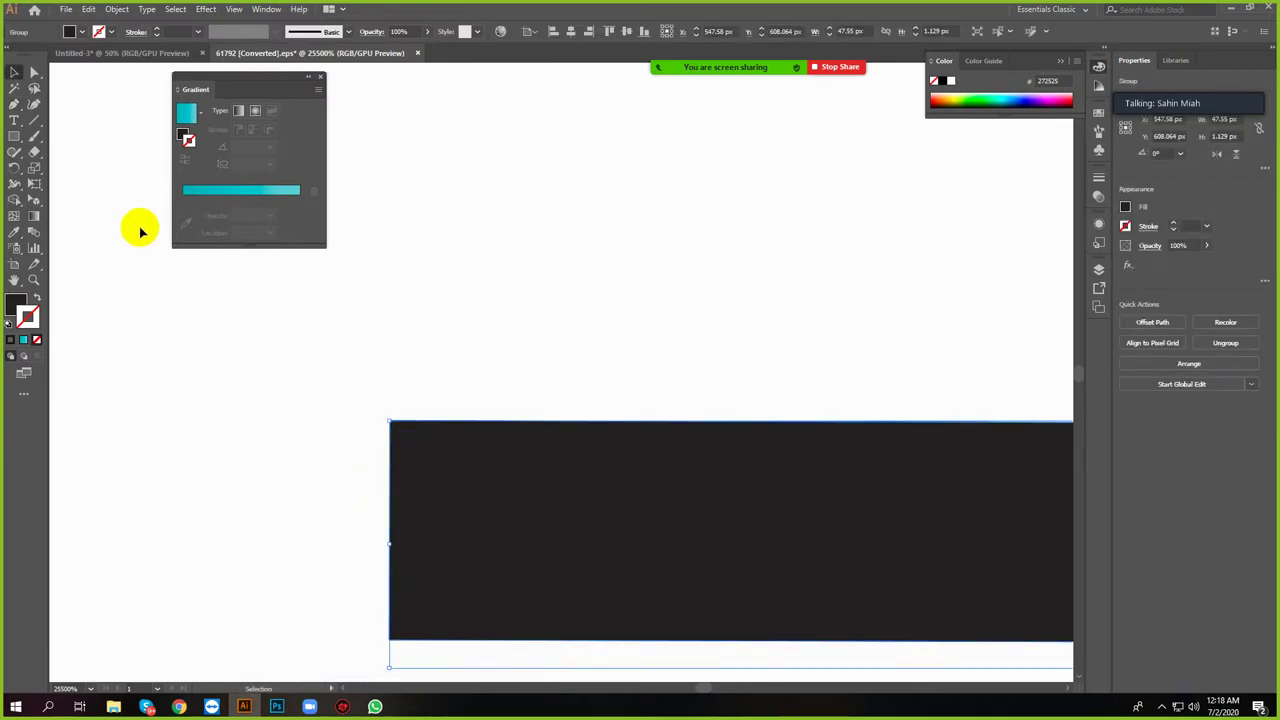
click(233, 9)
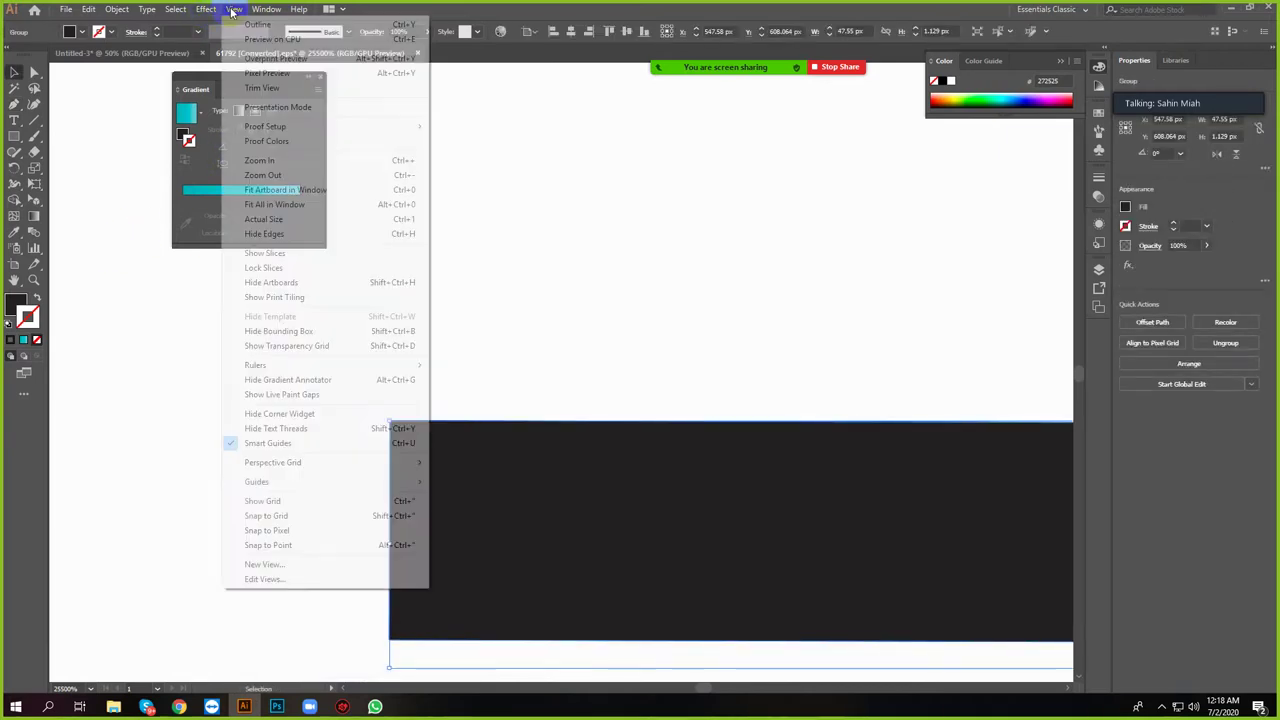
click(282, 533)
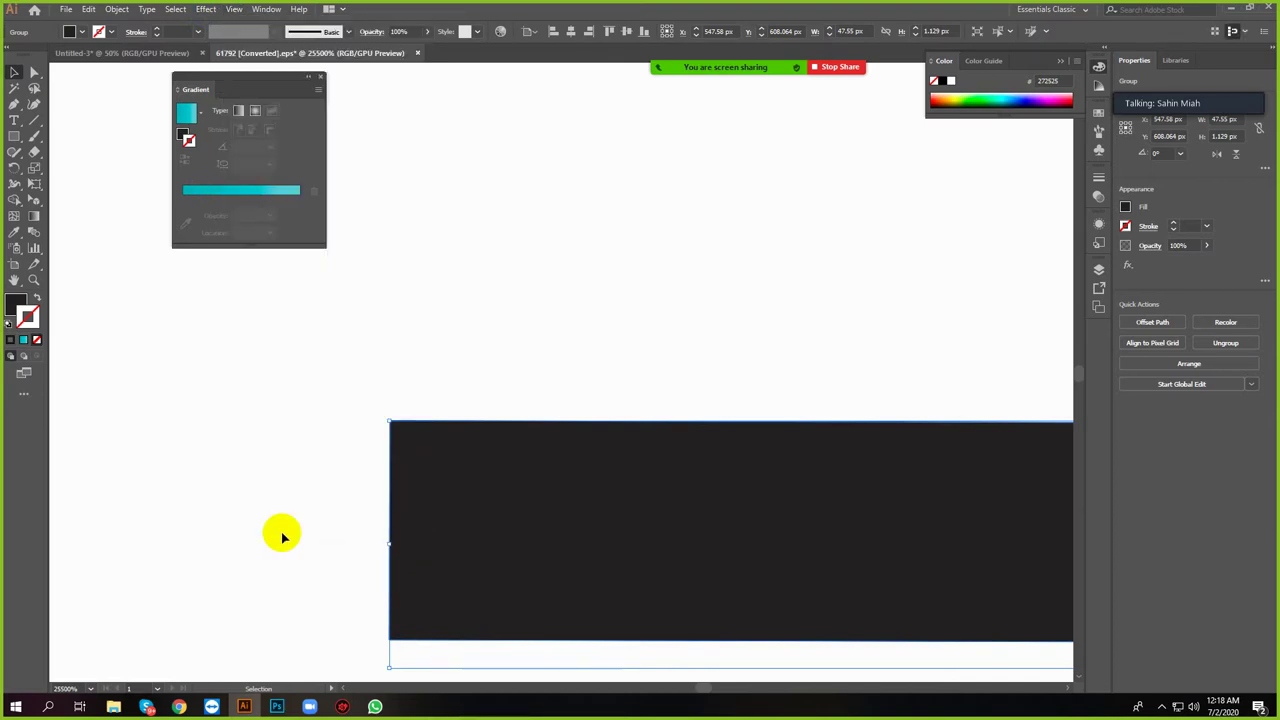
click(282, 537)
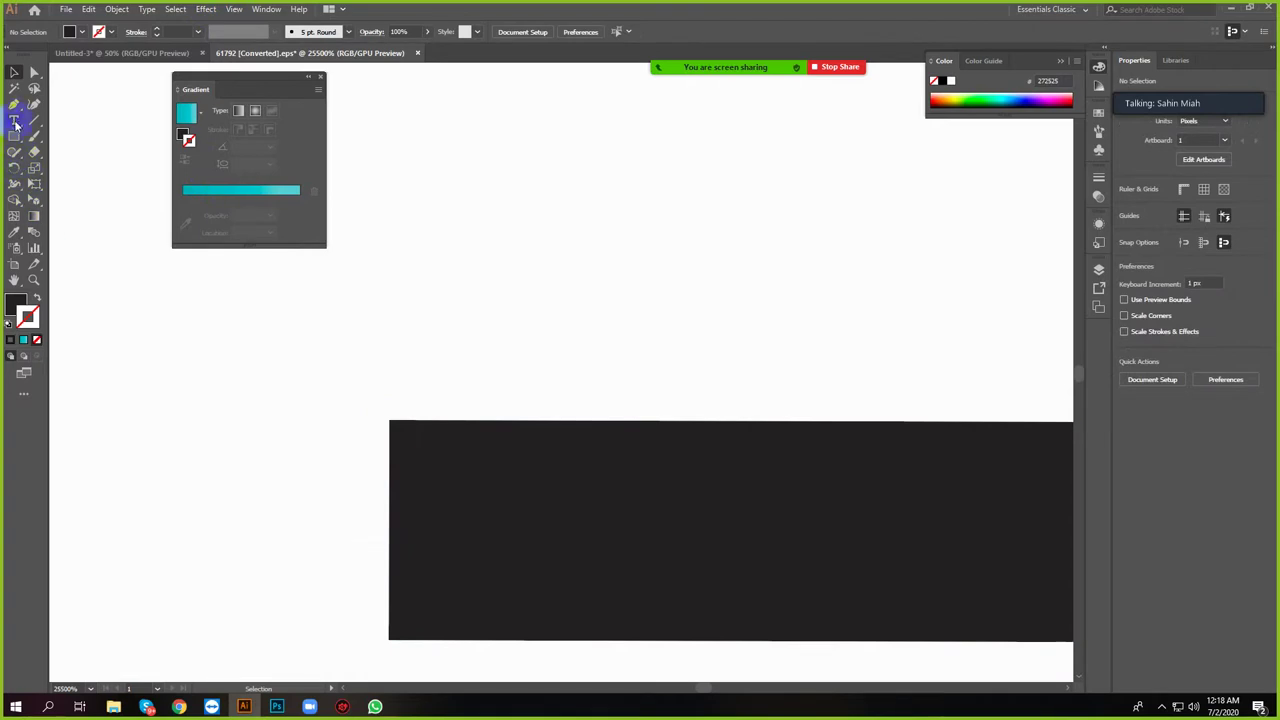
Step: Start a Pen path at the black bar's top-left corner
click(14, 104)
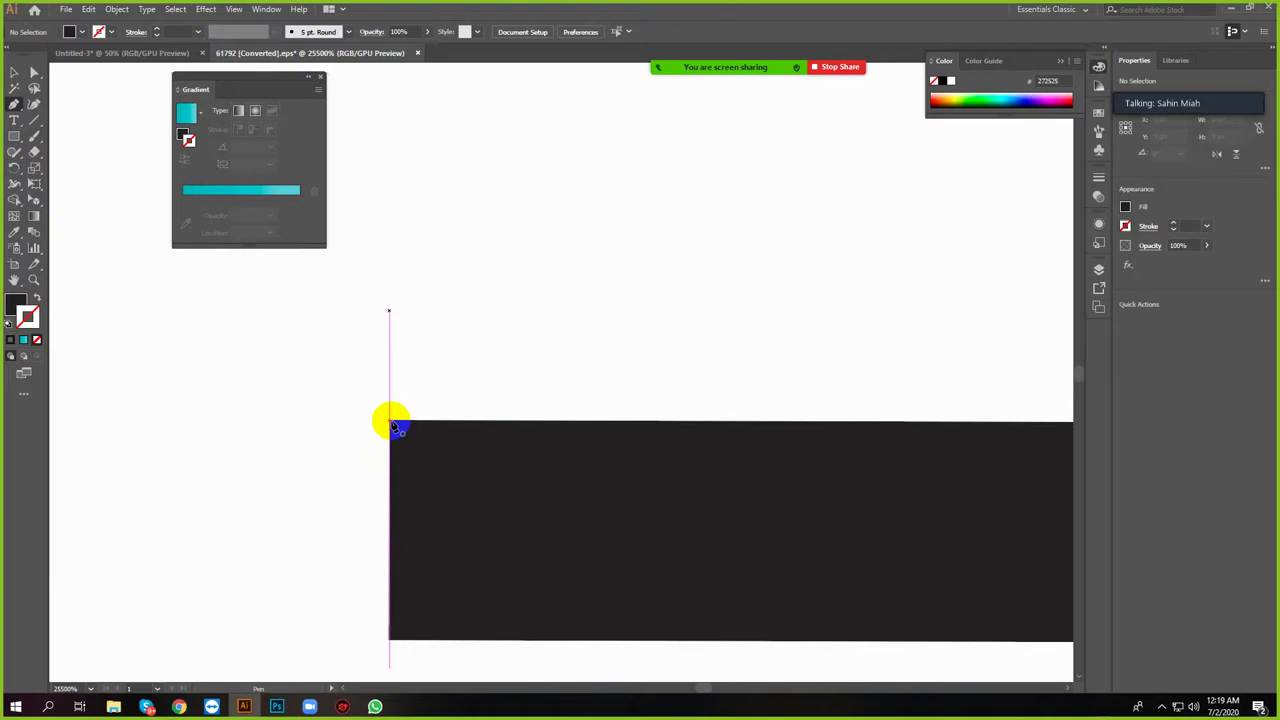
click(391, 422)
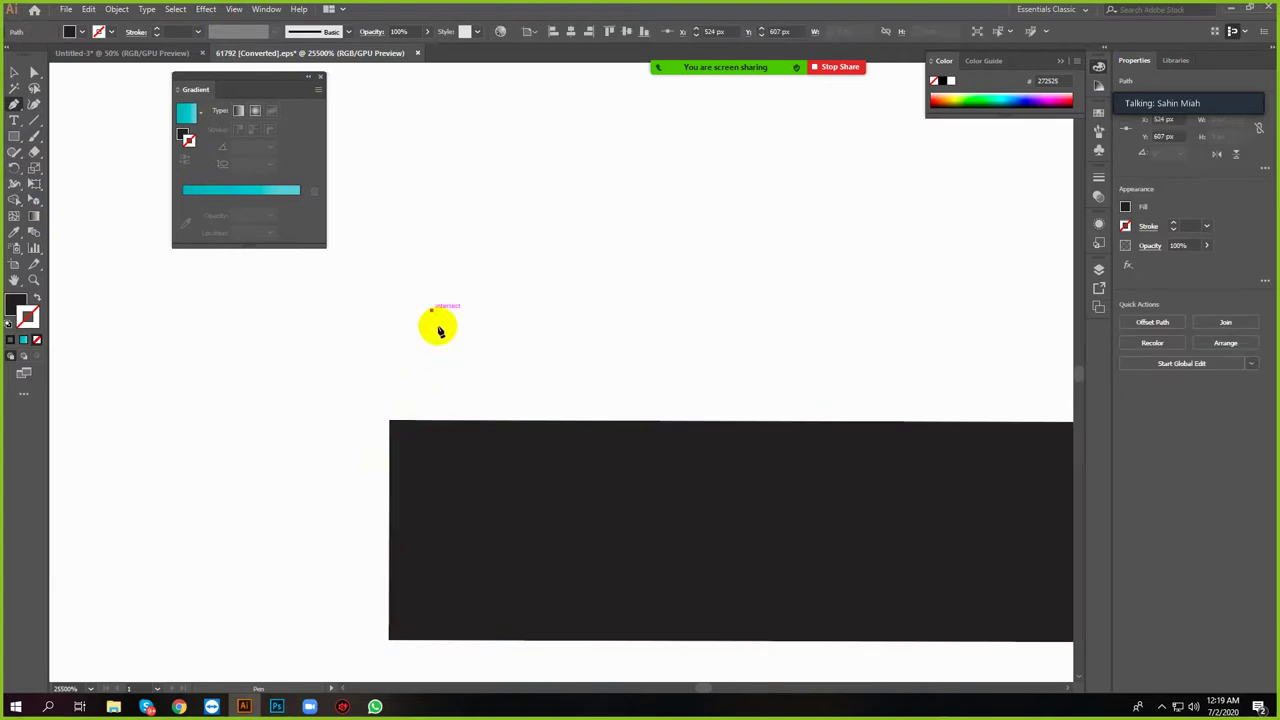
key(minus)
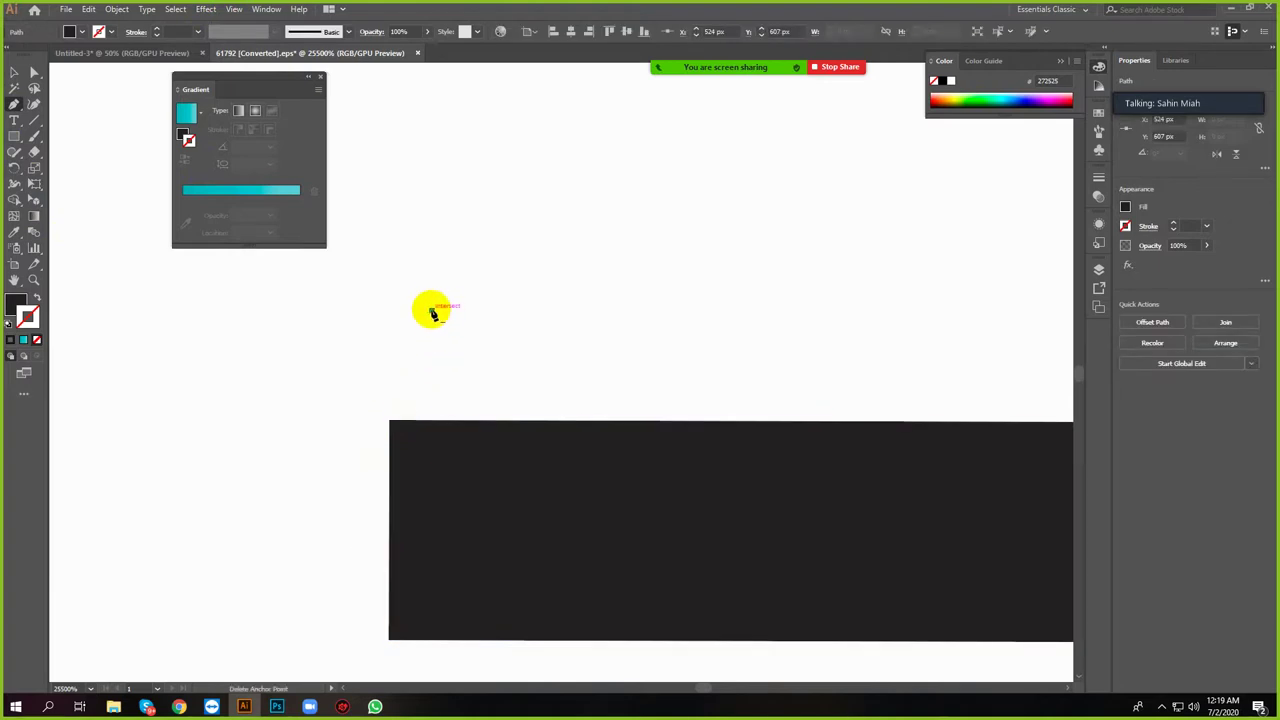
key(p)
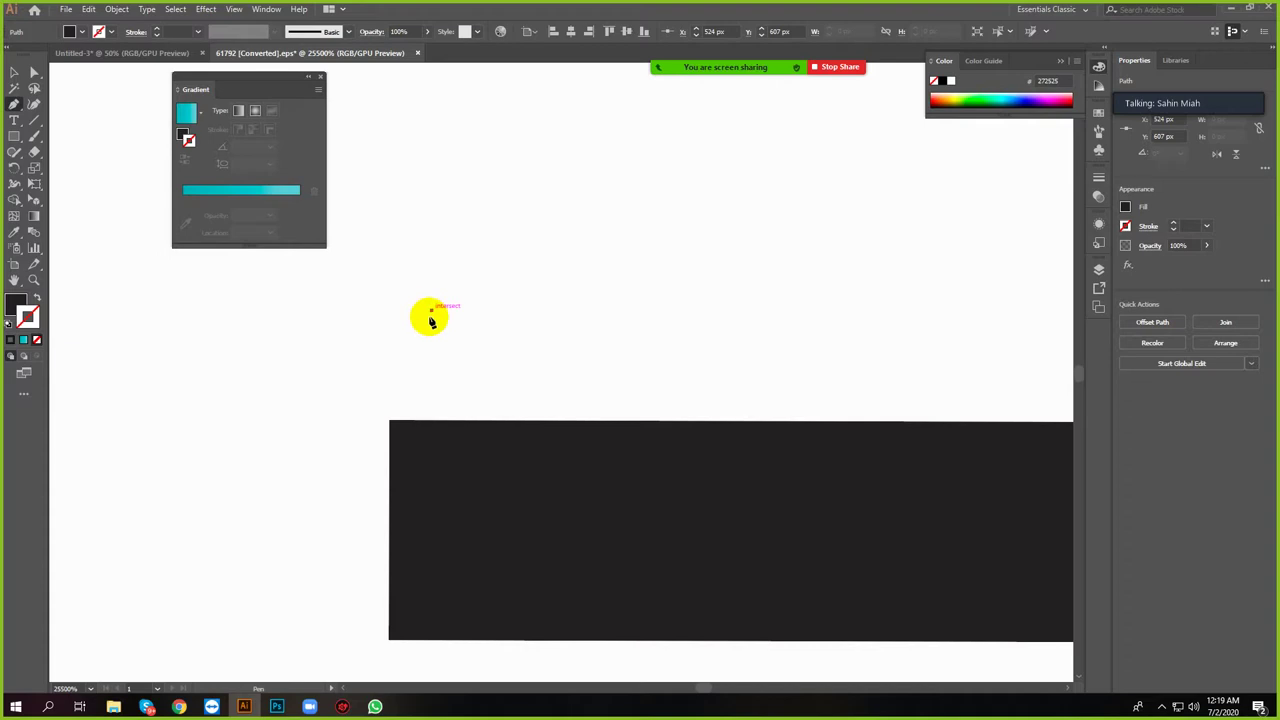
key(minus)
key(p)
Step: Zoom out and back in, then place an anchor just above the bar's left end
key(ctrl+minus)
key(ctrl+minus)
key(ctrl+minus)
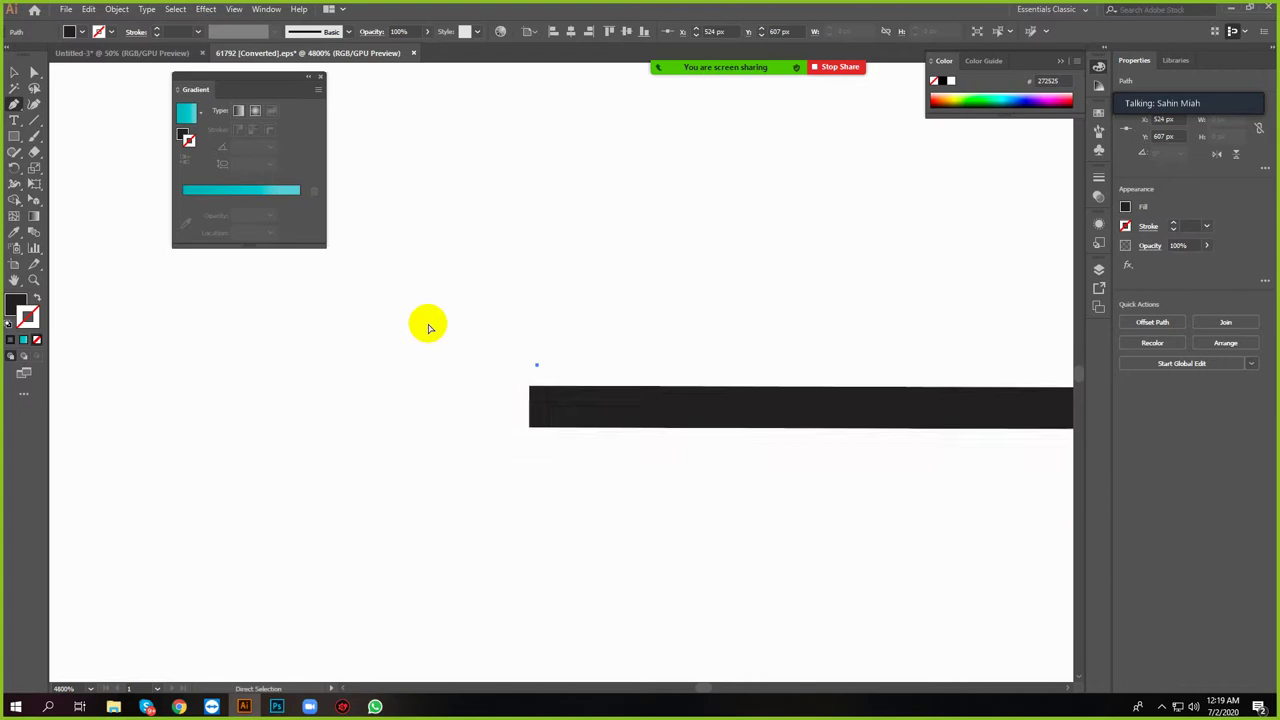
key(ctrl+minus)
key(ctrl+minus)
key(ctrl+minus)
key(ctrl+minus)
key(ctrl+minus)
key(ctrl+minus)
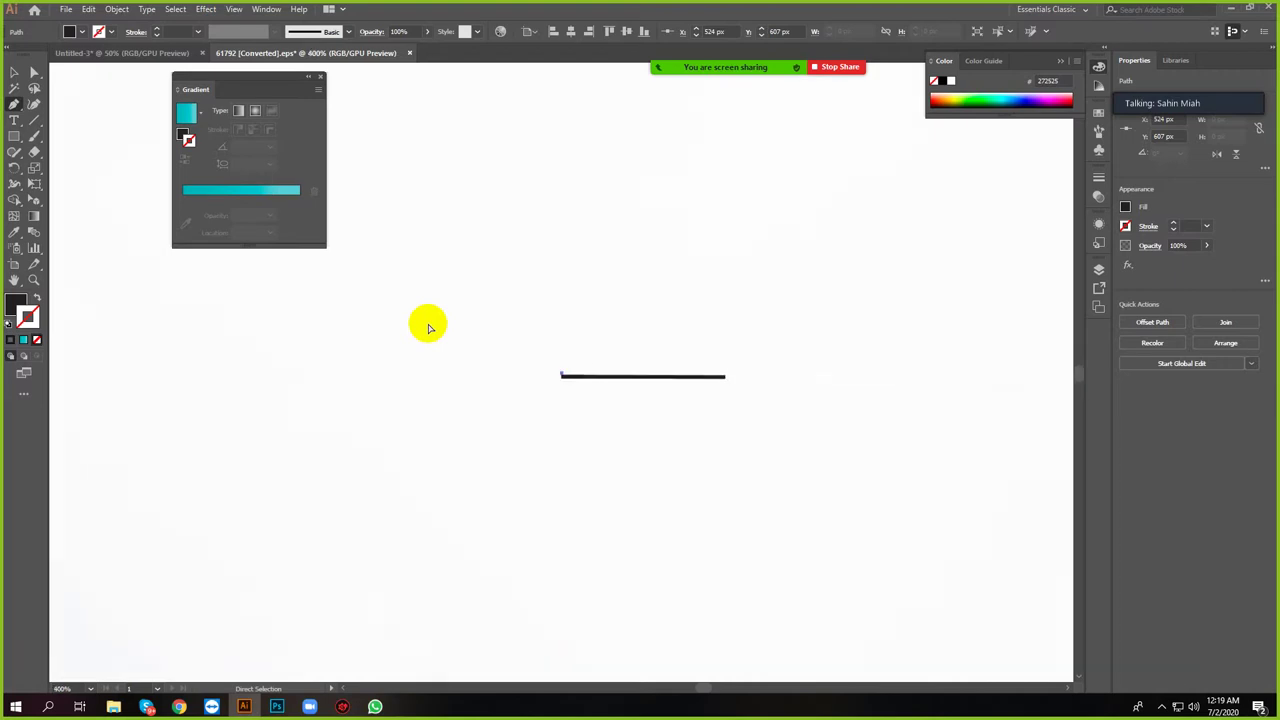
key(ctrl+minus)
key(ctrl+minus)
key(ctrl+minus)
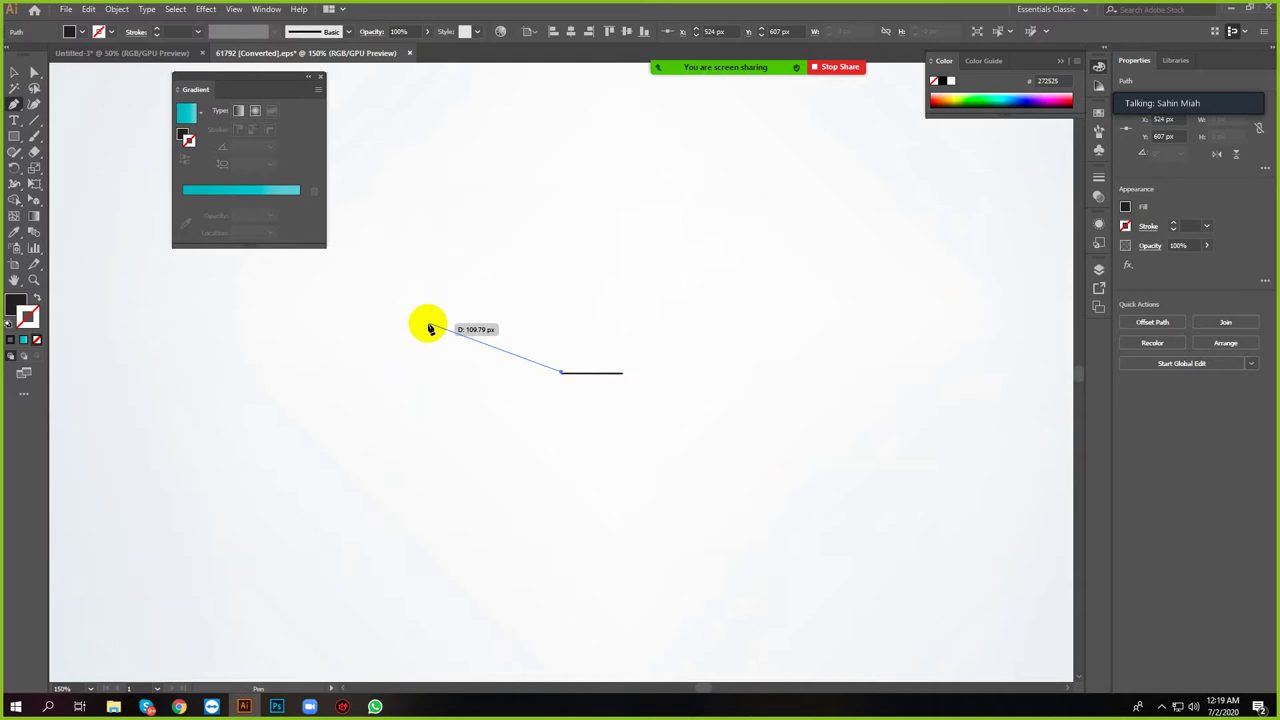
key(ctrl+plus)
key(ctrl+plus)
key(ctrl+plus)
key(ctrl+plus)
key(ctrl+plus)
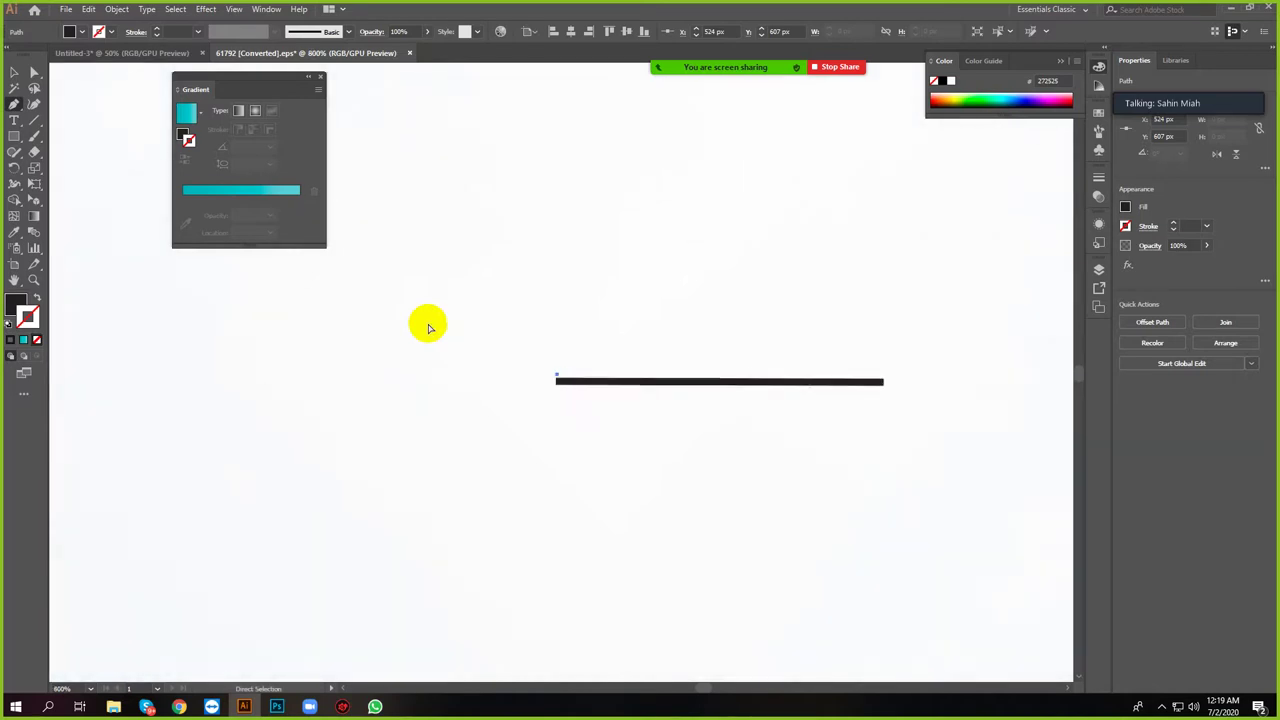
key(ctrl+plus)
key(ctrl+plus)
key(ctrl+plus)
key(ctrl+plus)
key(ctrl+plus)
key(ctrl+plus)
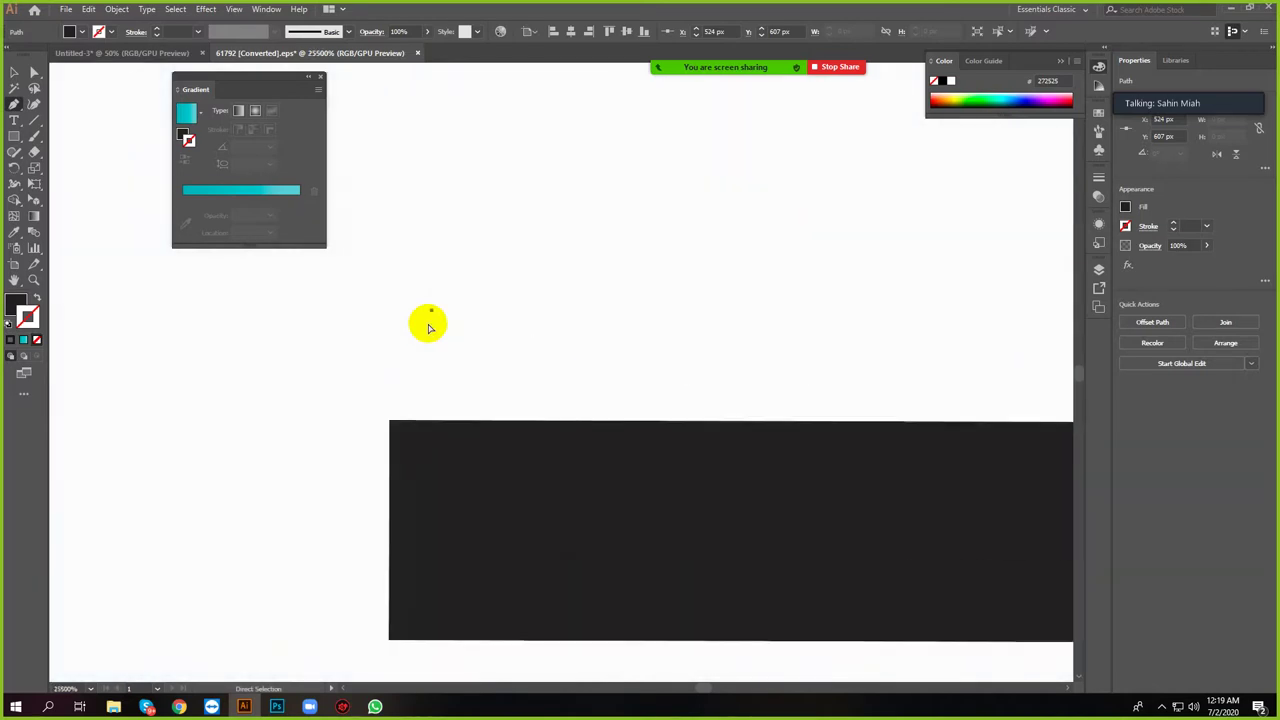
key(ctrl+plus)
key(ctrl+plus)
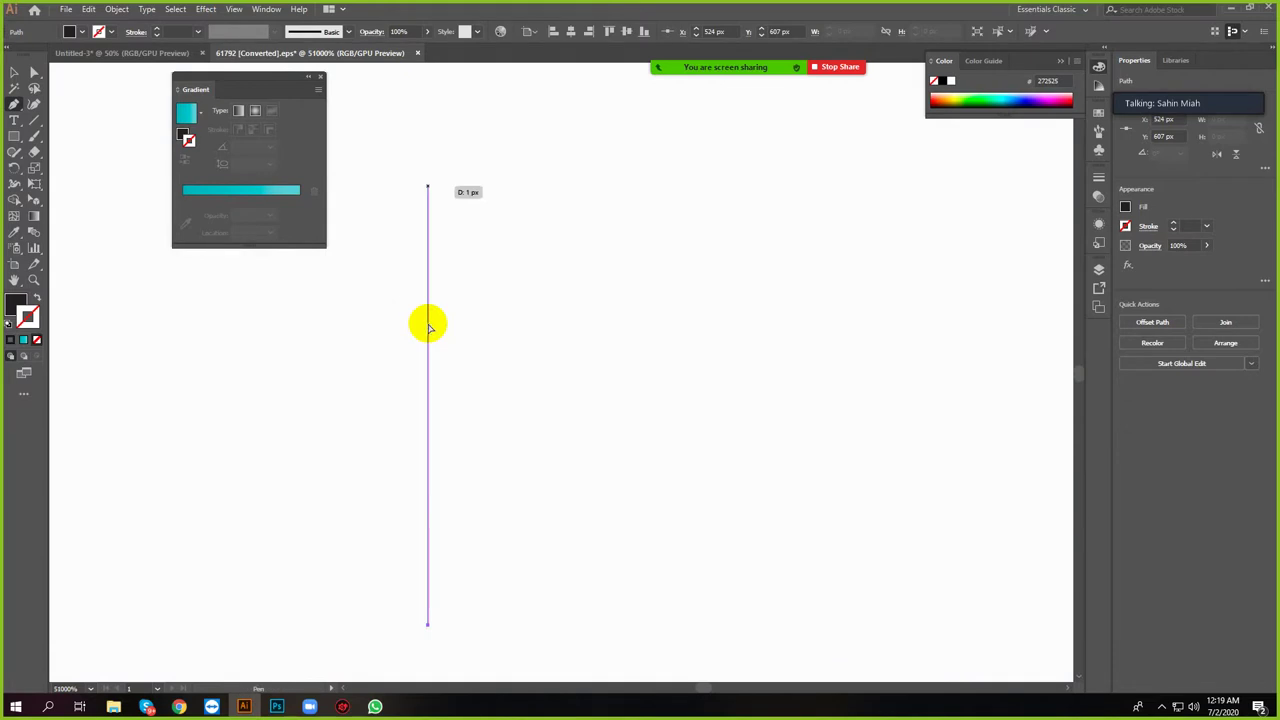
key(ctrl+minus)
key(ctrl+minus)
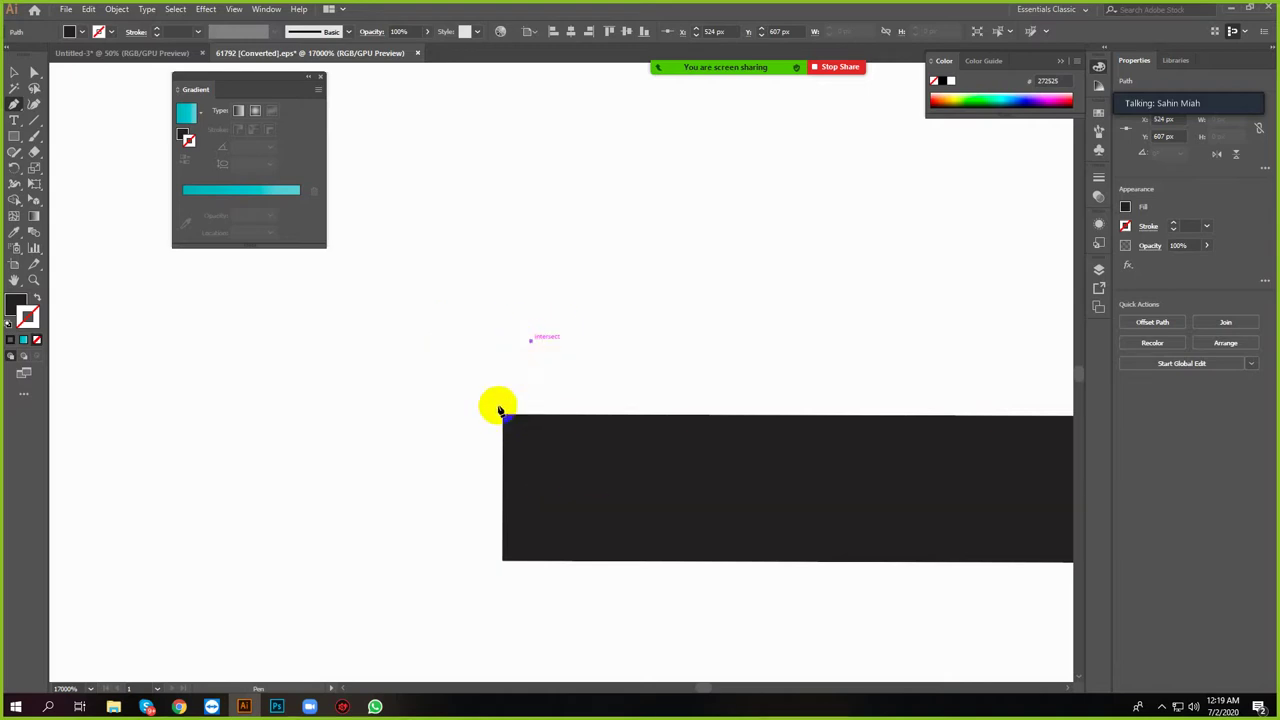
click(530, 342)
Step: Leave the single anchor, clear the selection, and uncheck View > Snap to Pixel
key(v)
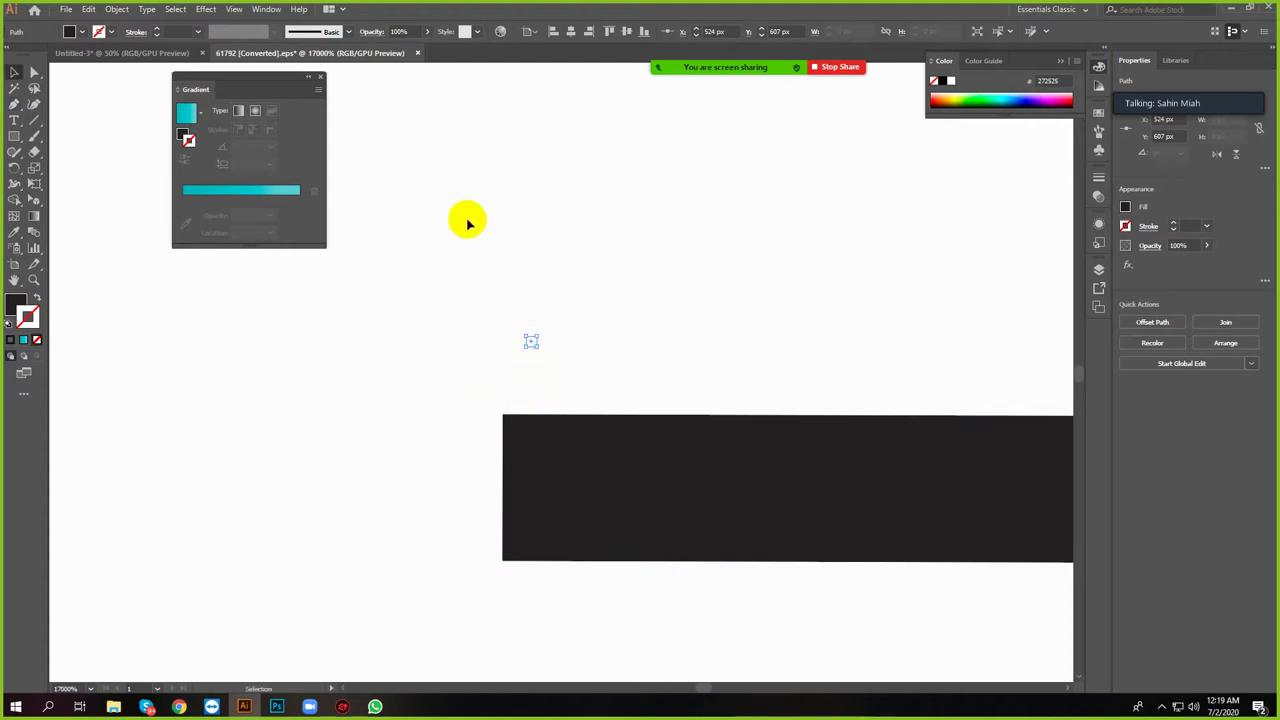
click(416, 208)
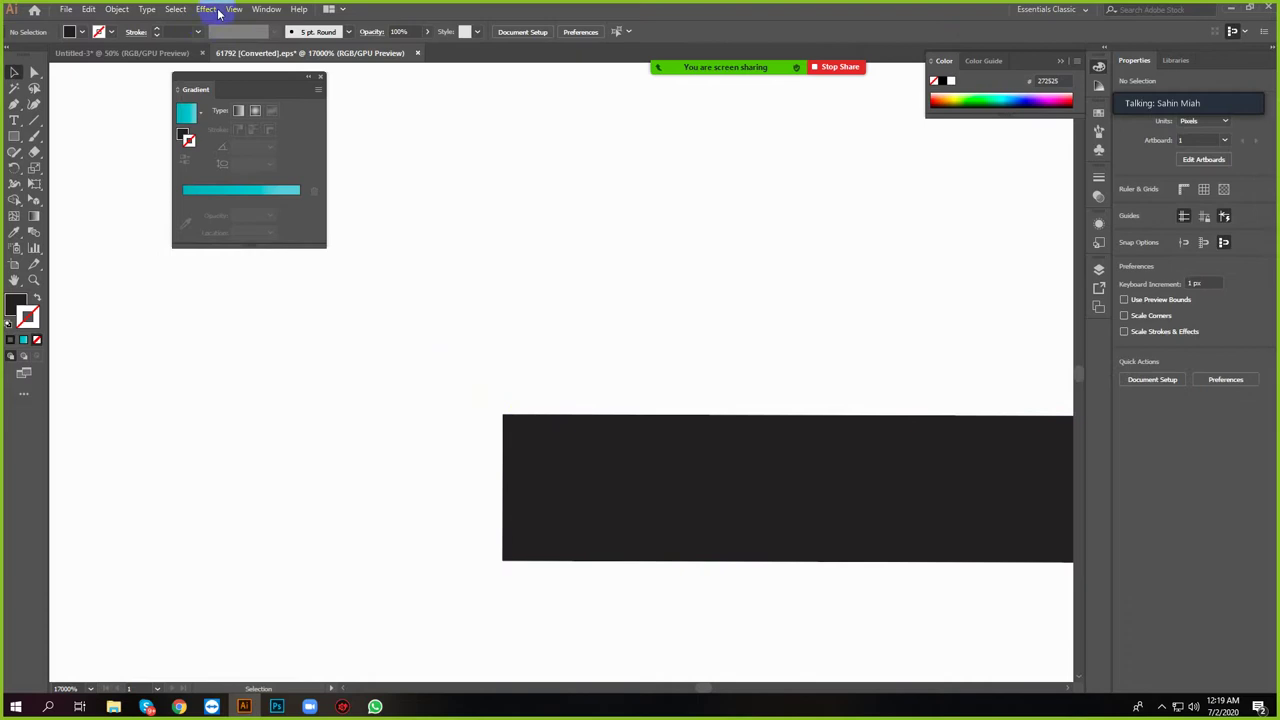
click(233, 9)
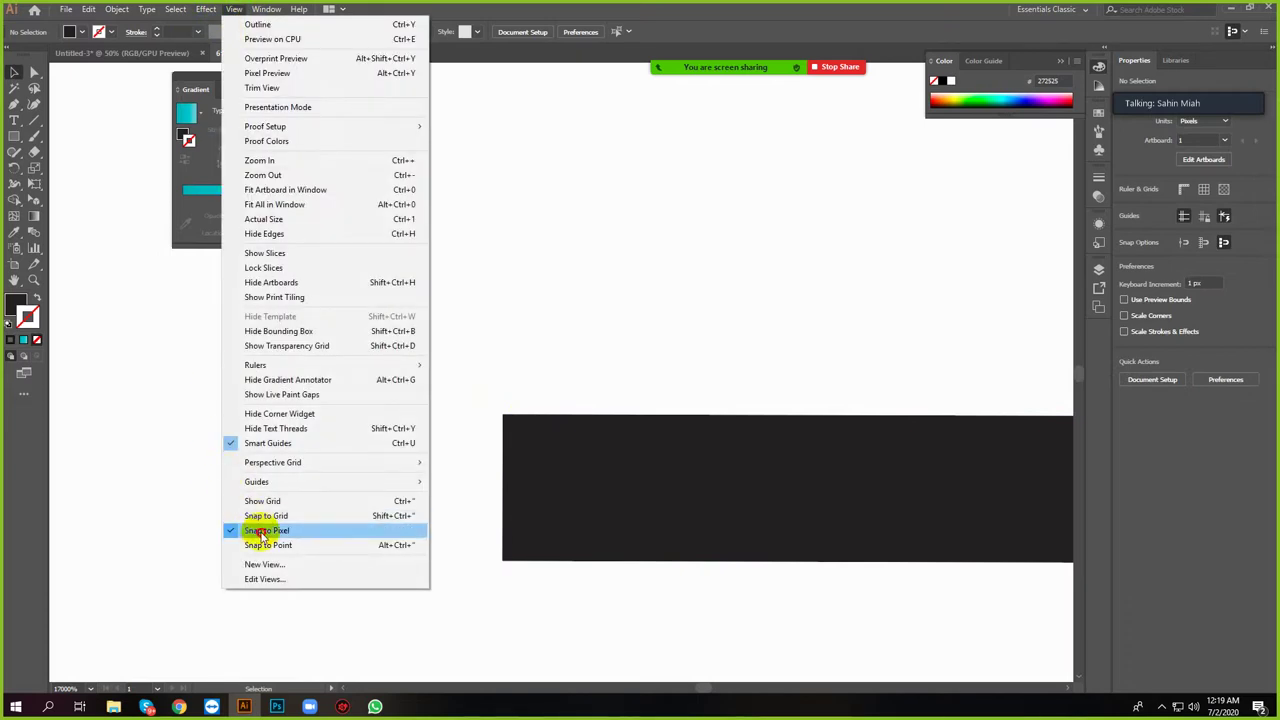
click(262, 532)
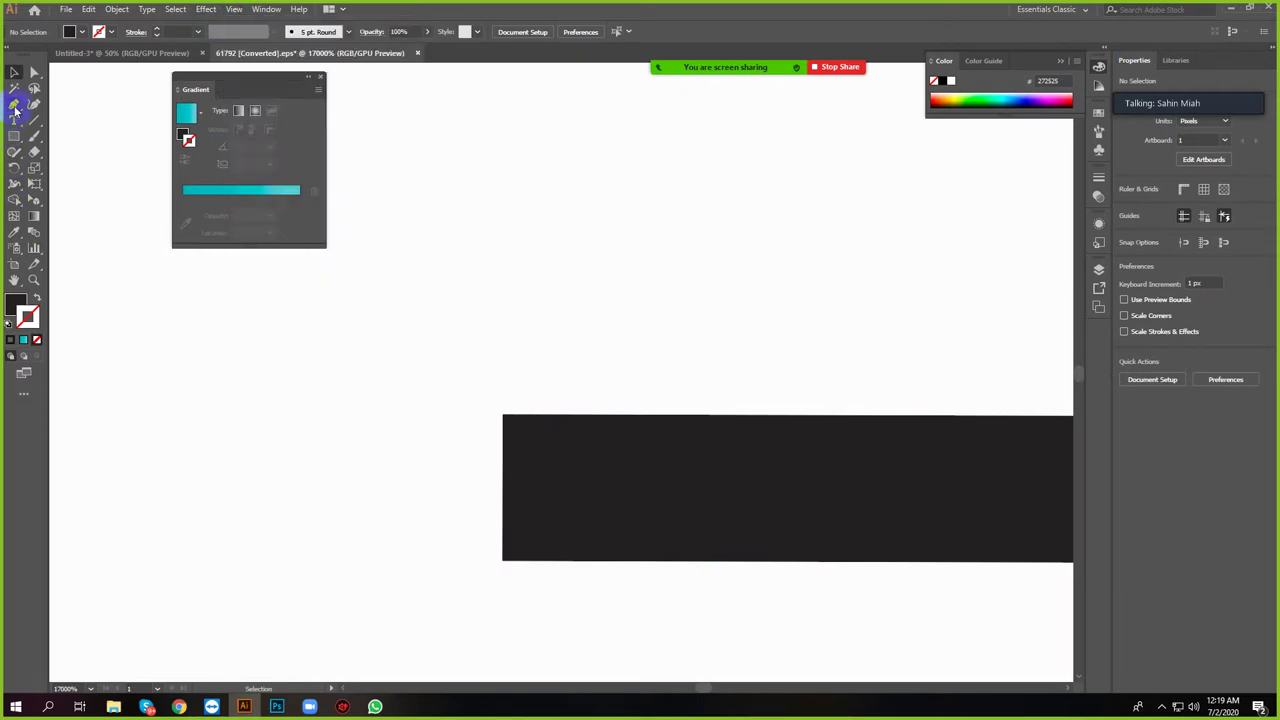
click(14, 106)
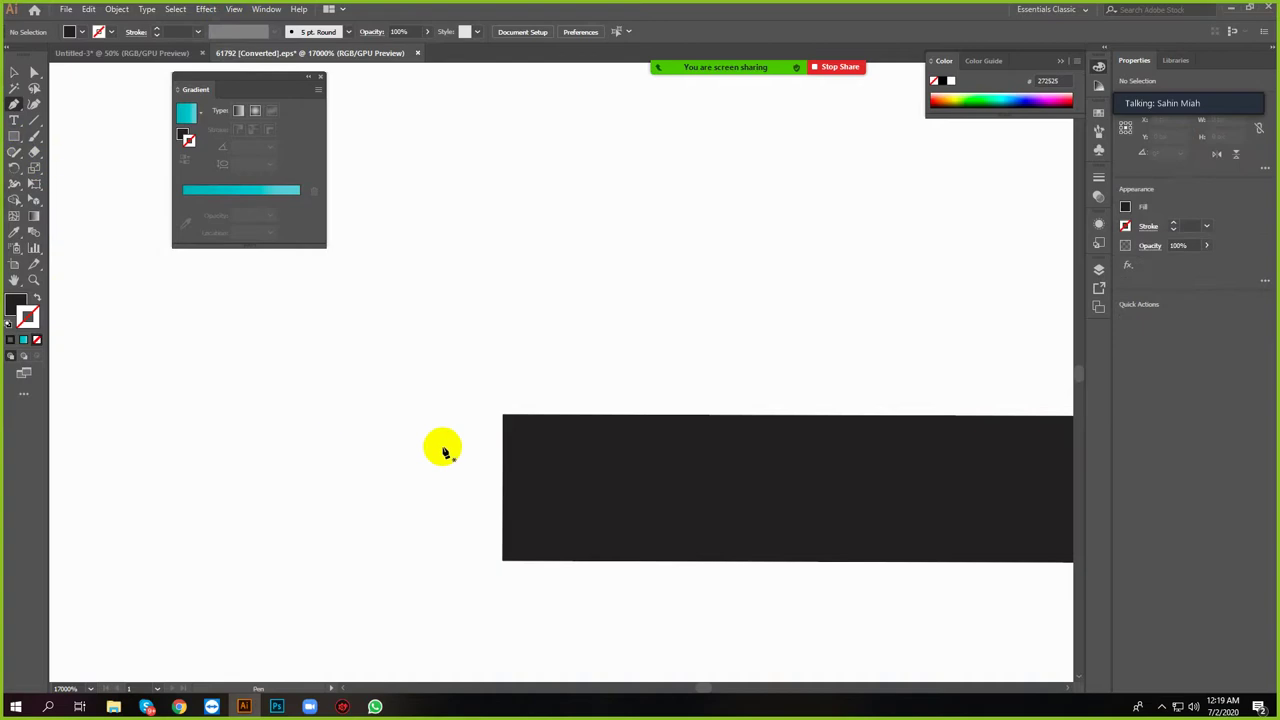
click(502, 416)
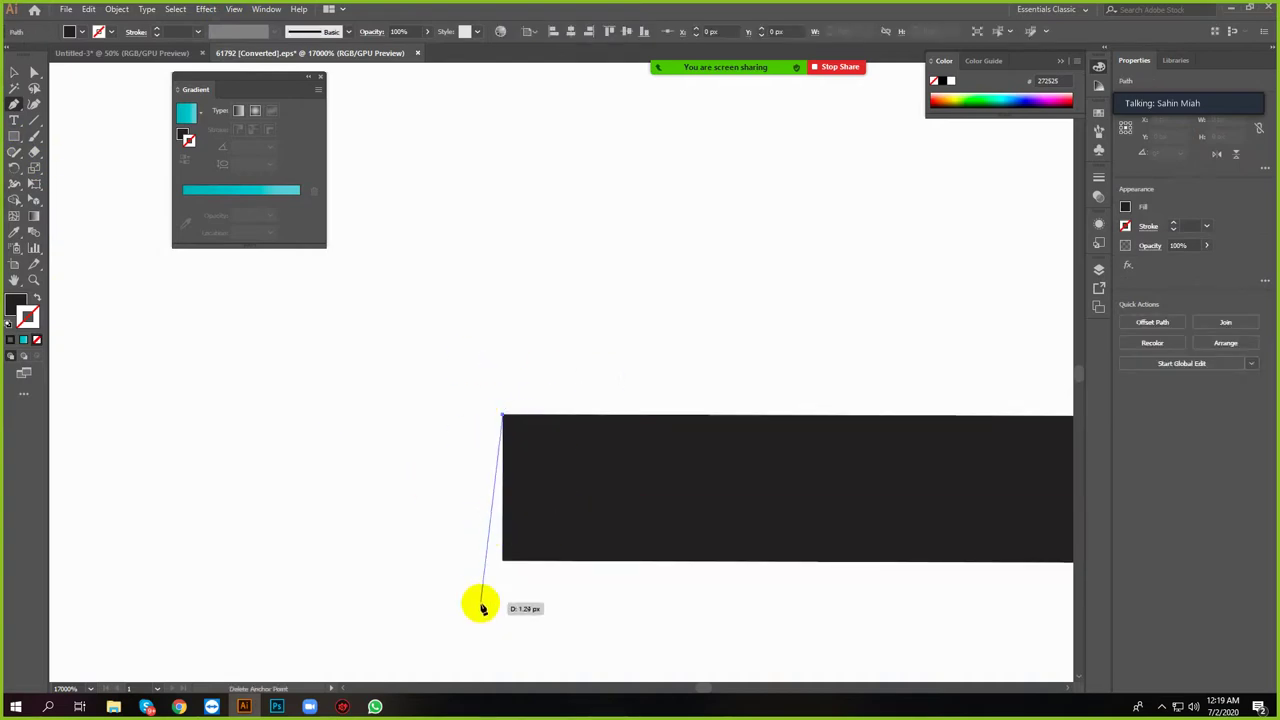
click(503, 561)
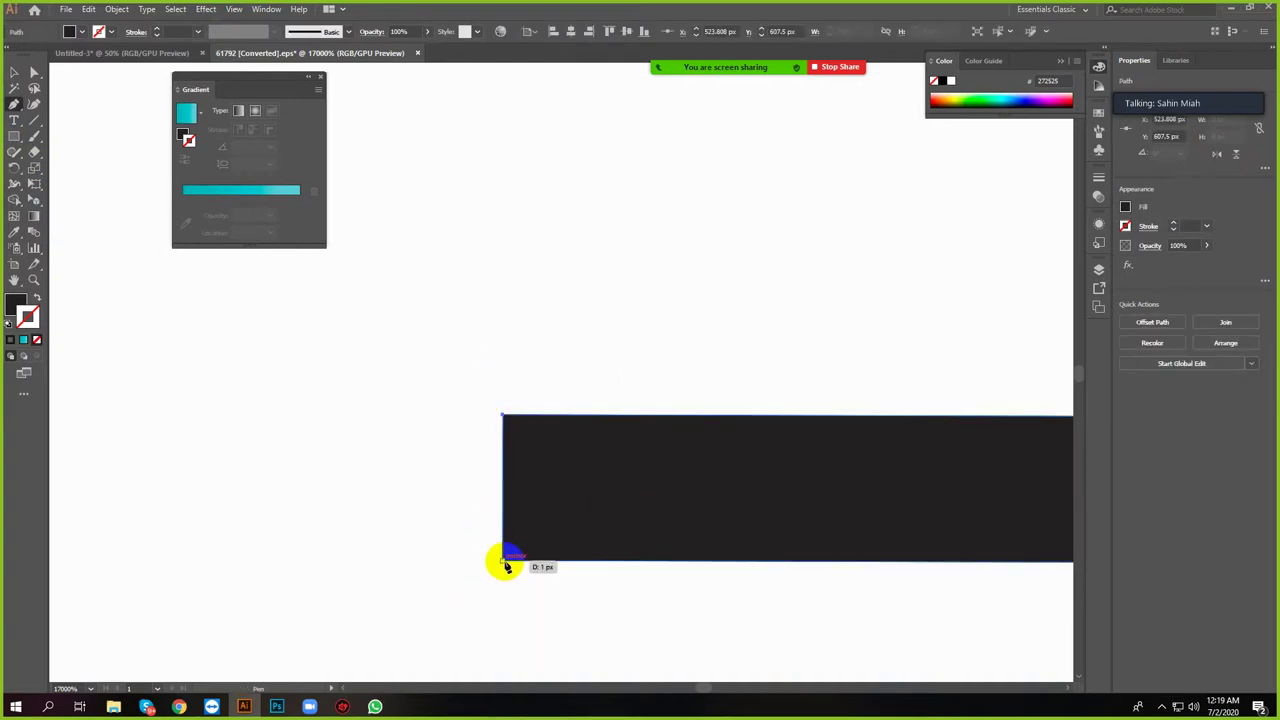
click(337, 371)
click(591, 297)
click(250, 404)
click(502, 222)
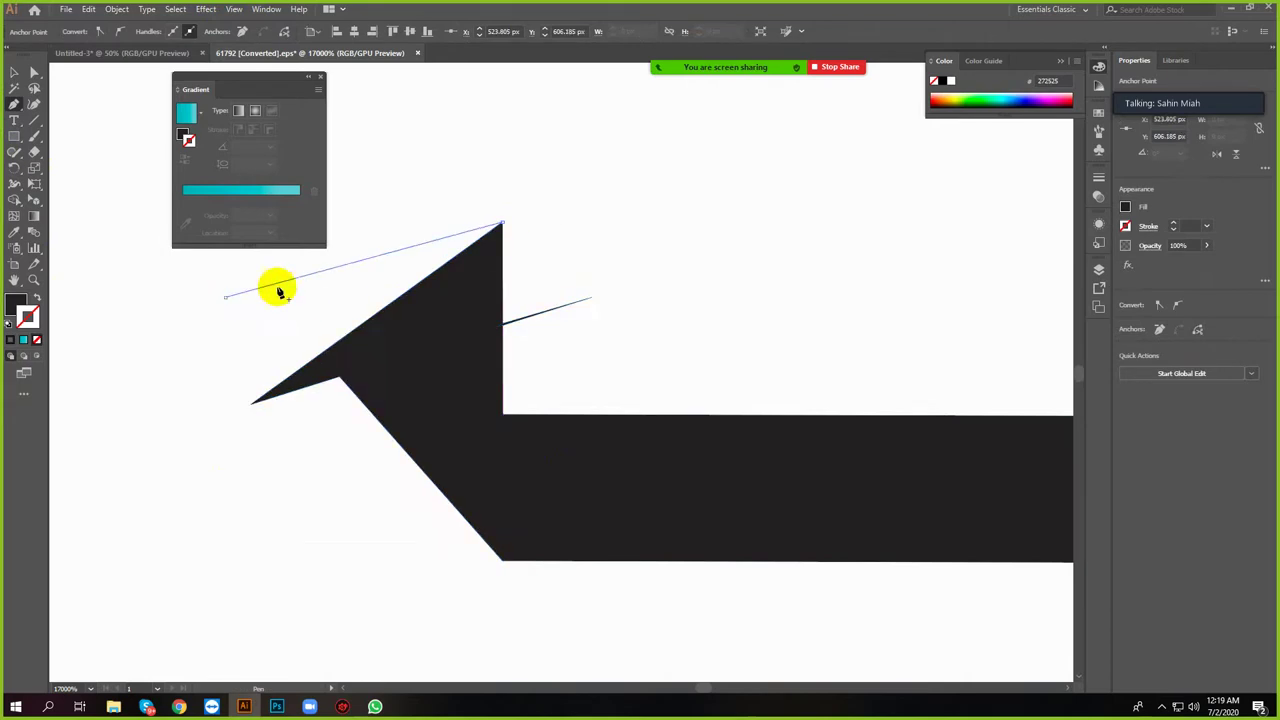
click(226, 296)
click(773, 258)
click(742, 348)
click(679, 437)
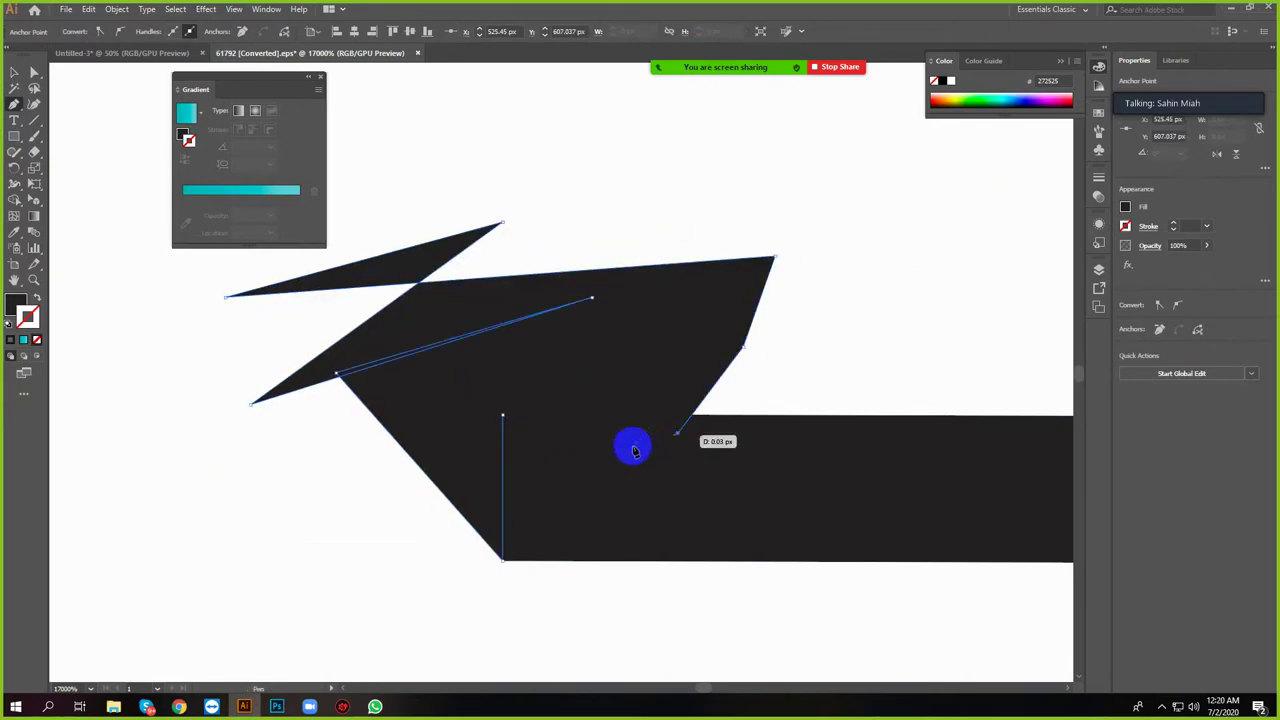
key(v)
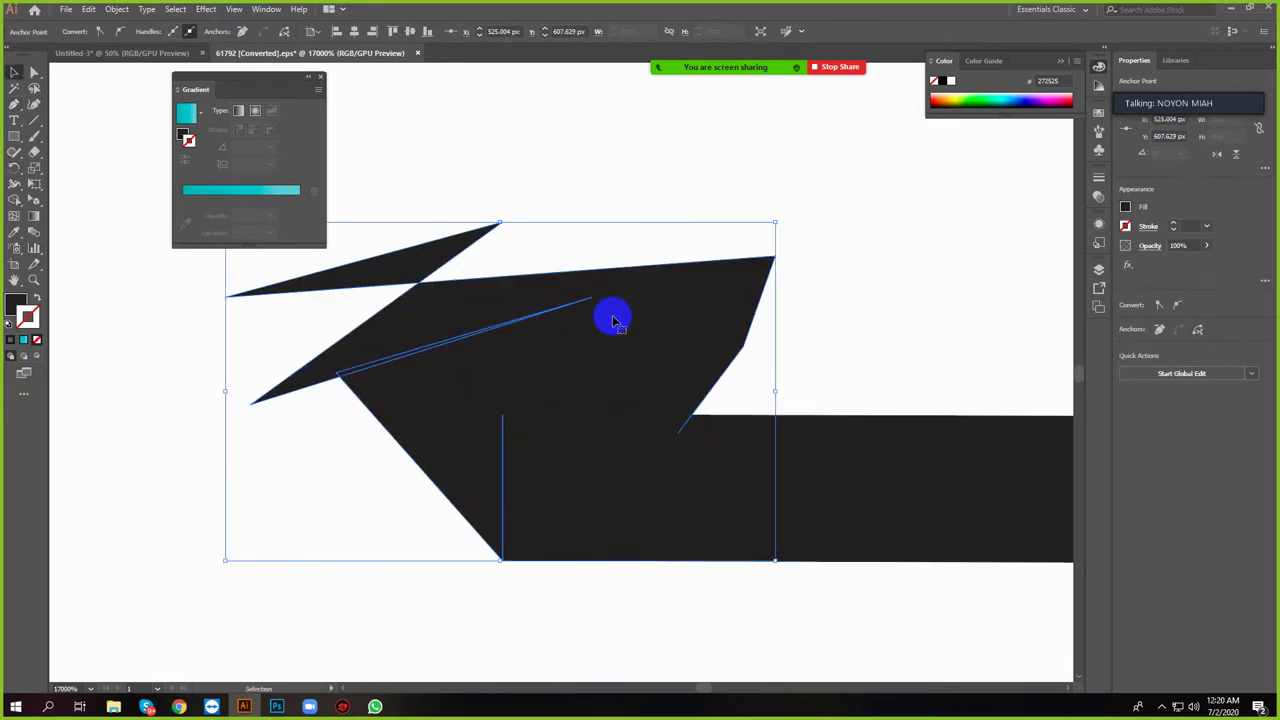
click(609, 315)
key(Delete)
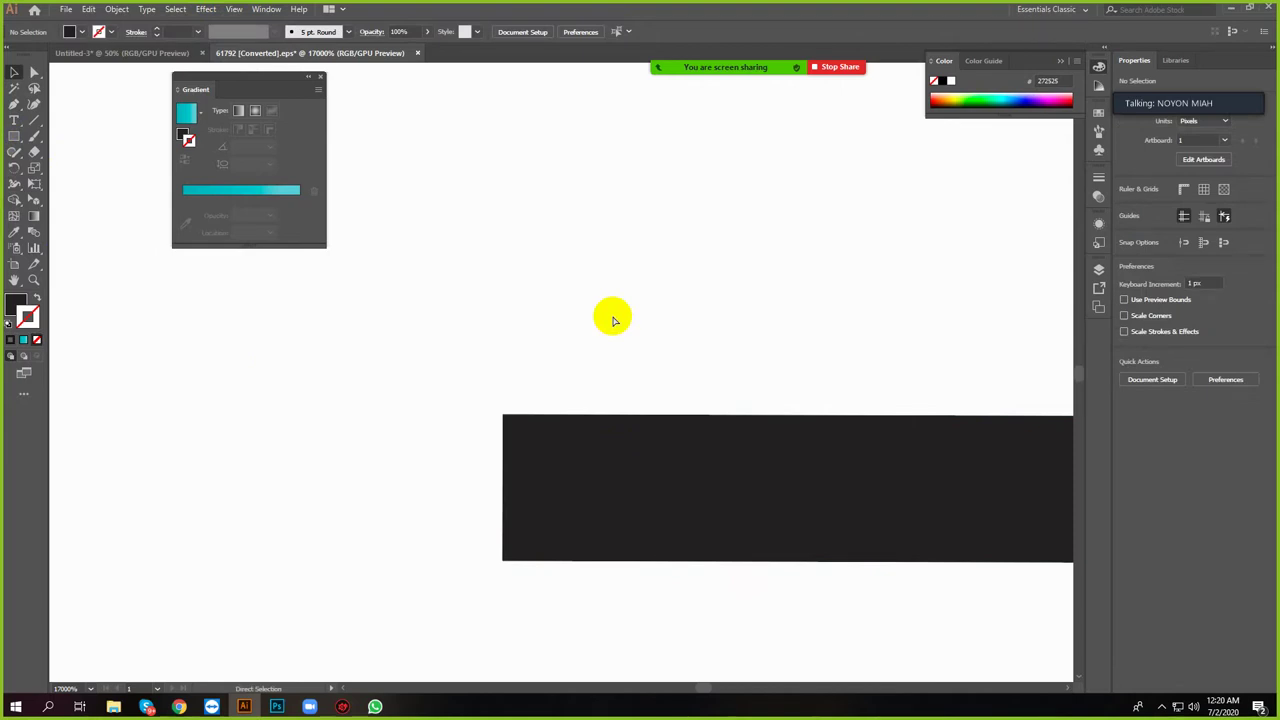
Step: Zoom out to 800% so the whole black line is visible
key(ctrl+minus)
key(ctrl+minus)
key(ctrl+minus)
key(ctrl+minus)
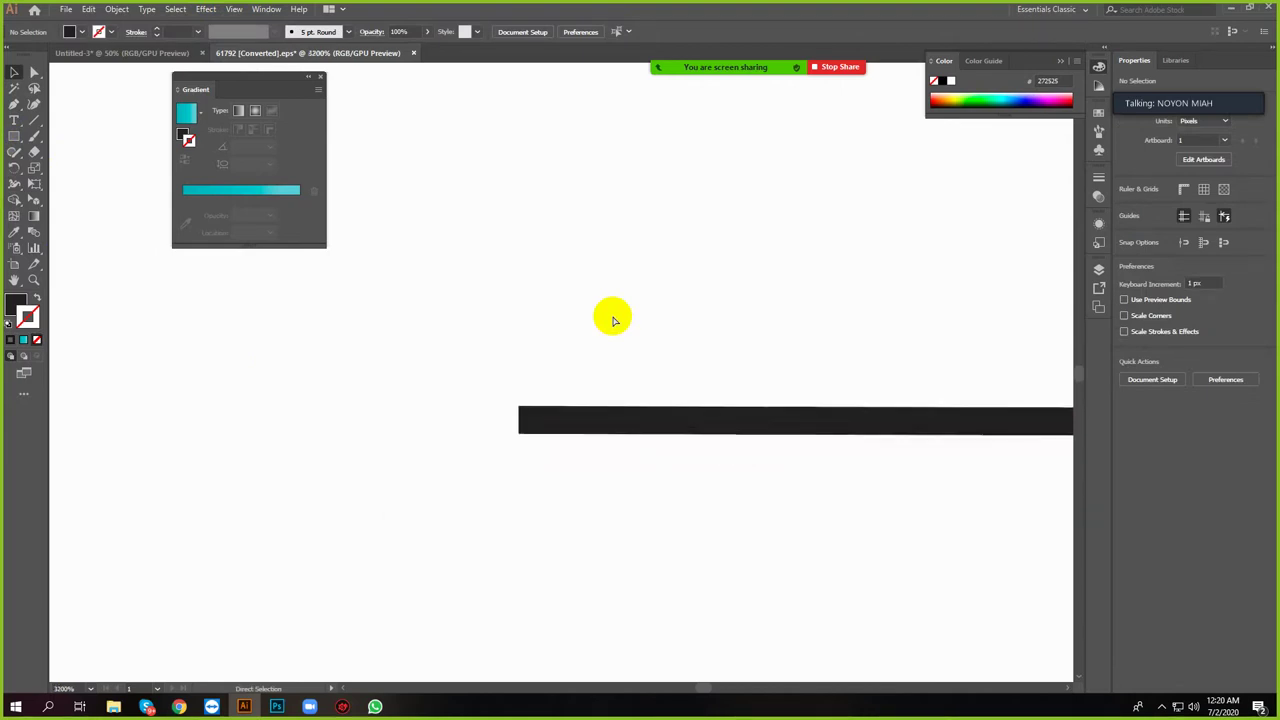
key(ctrl+minus)
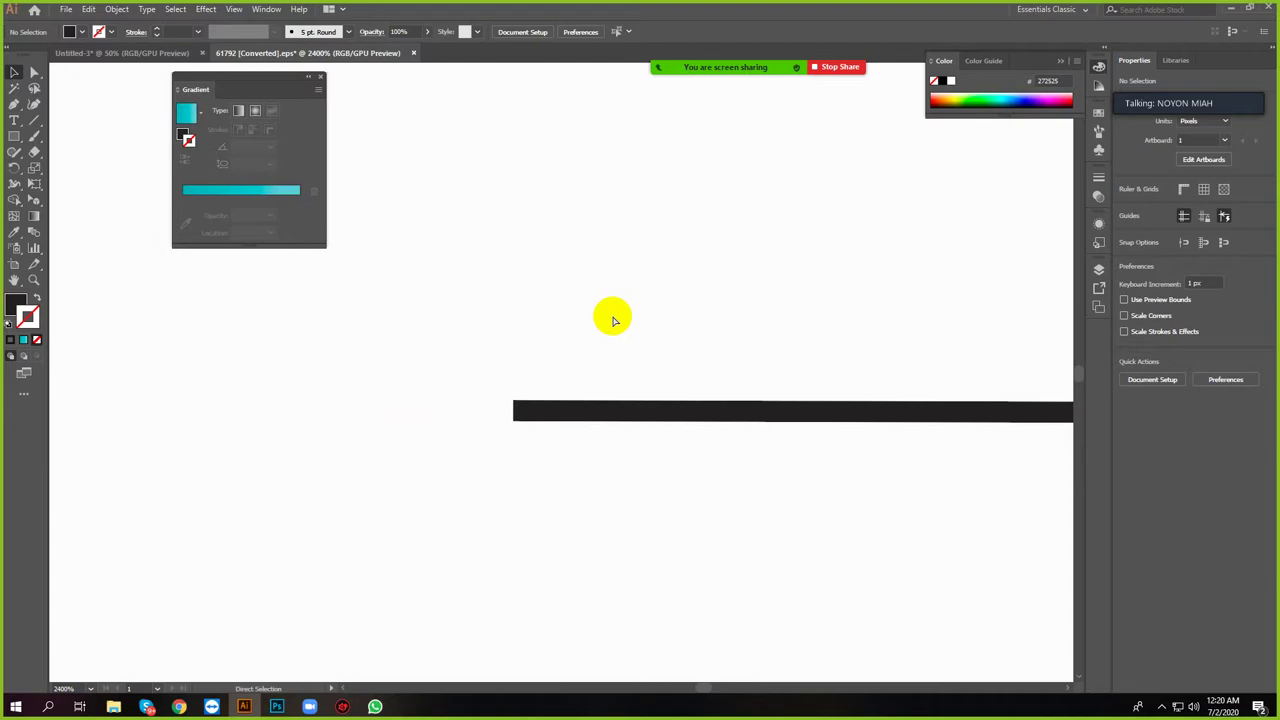
key(ctrl+plus)
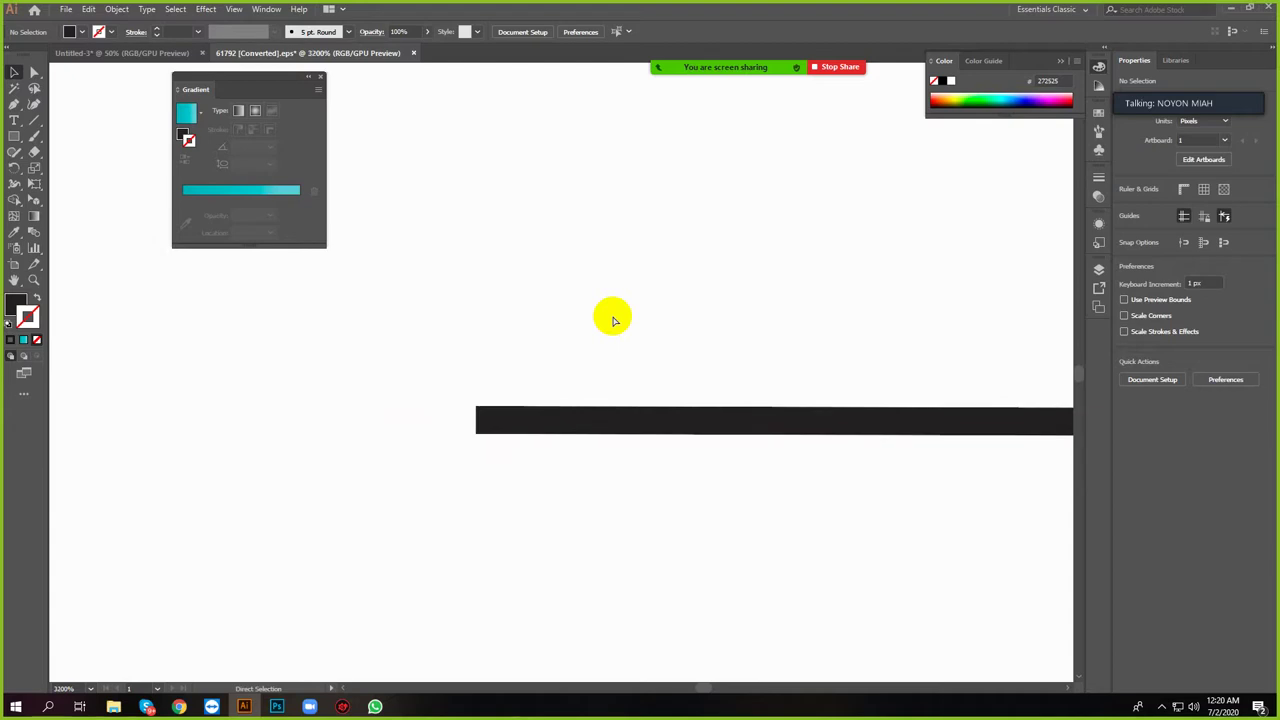
key(ctrl+minus)
key(ctrl+minus)
key(ctrl+minus)
key(ctrl+minus)
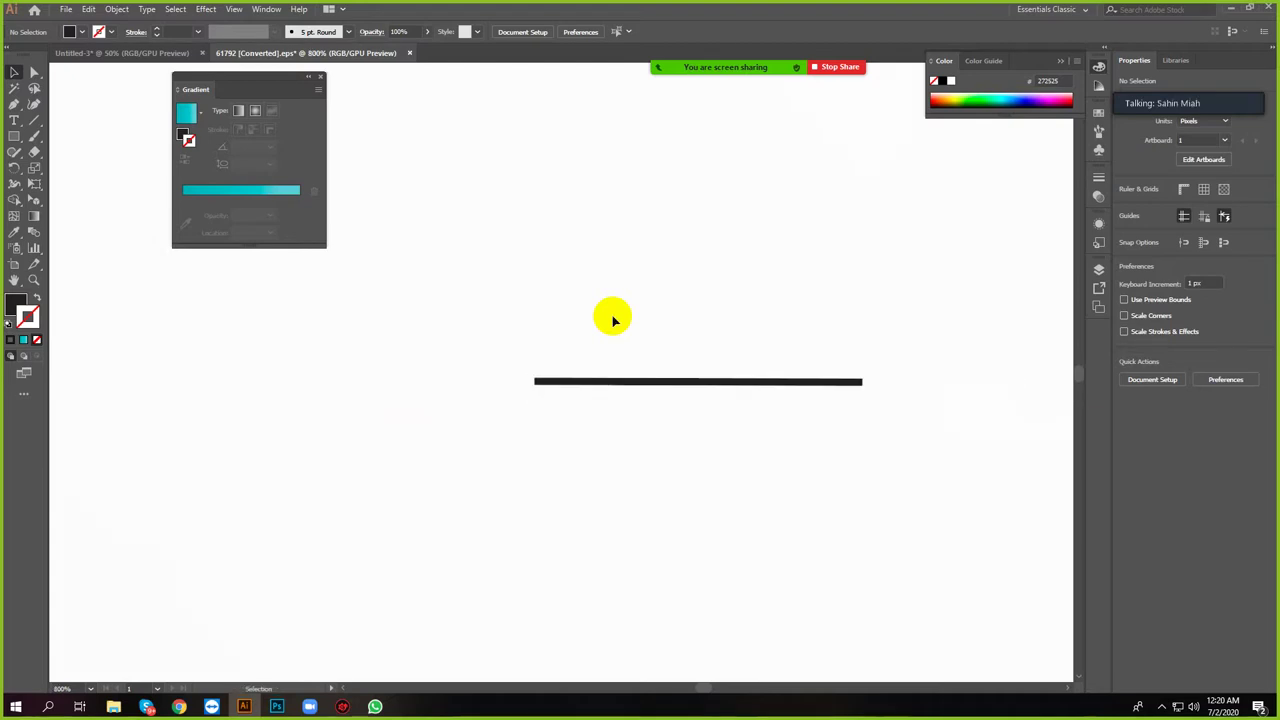
Step: Alt-drag a copy of the bar slightly upward and give the copy a red fill
drag(663, 381, 661, 352)
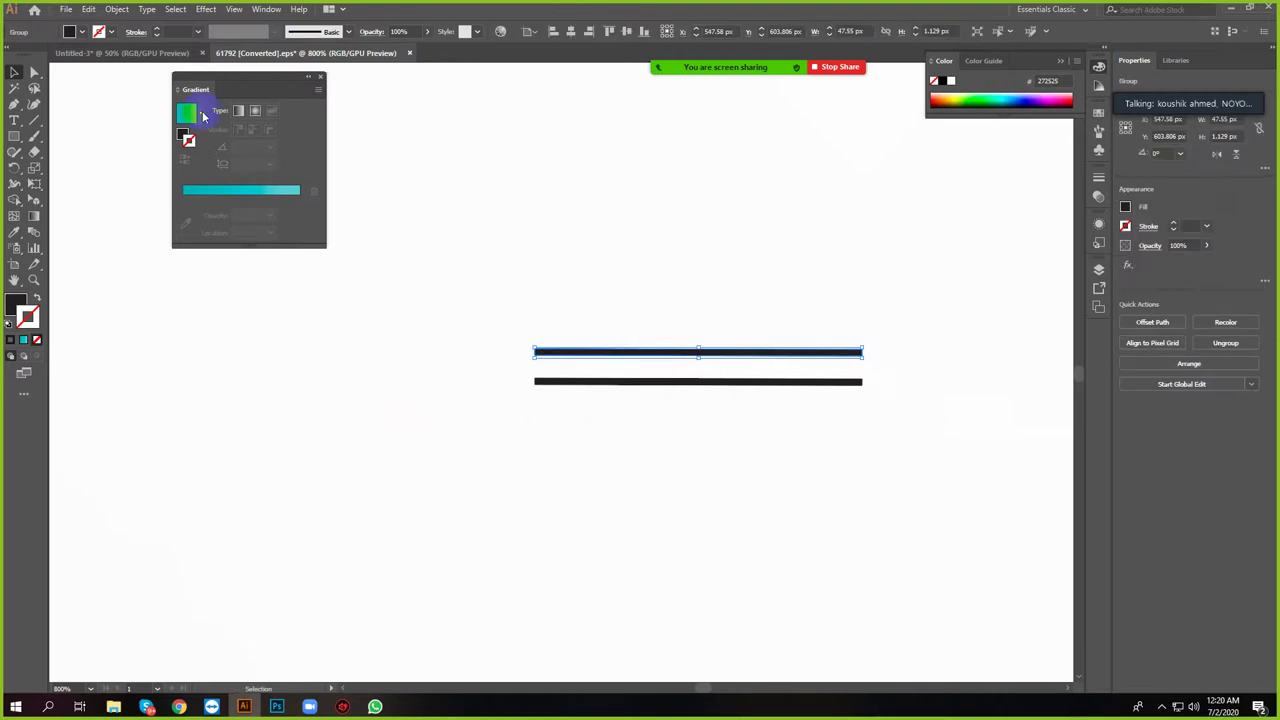
click(82, 32)
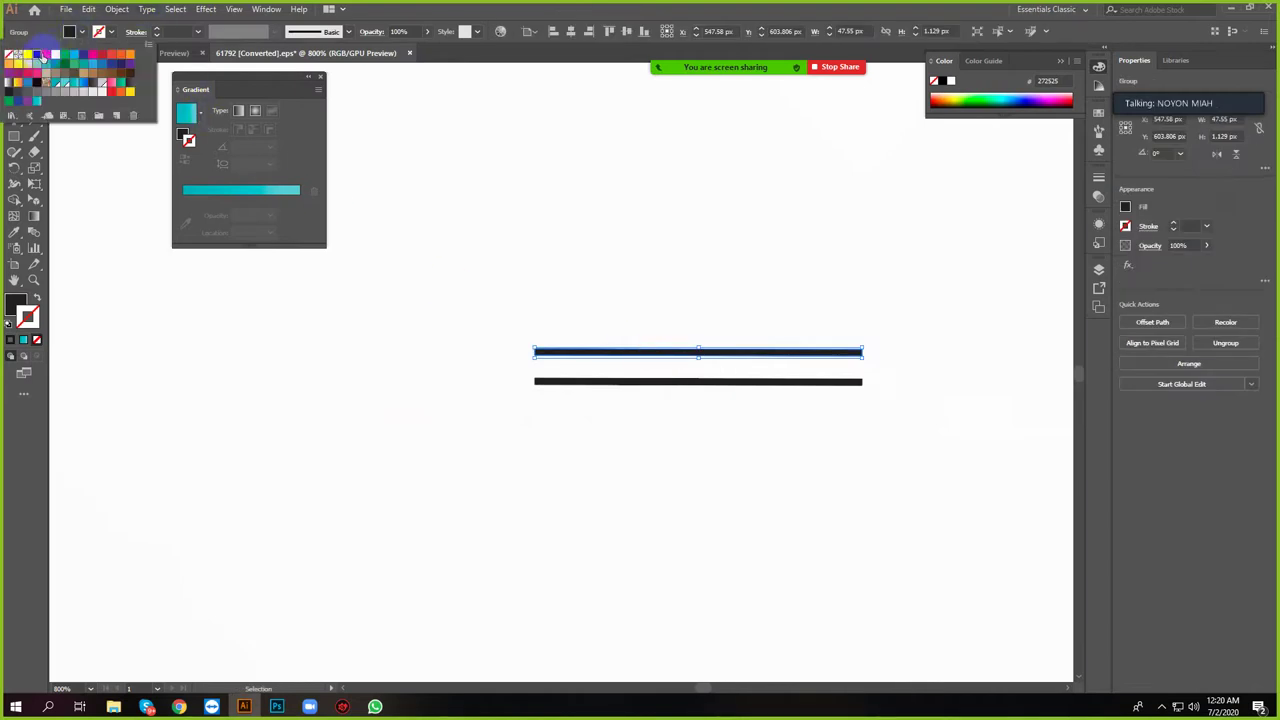
click(47, 55)
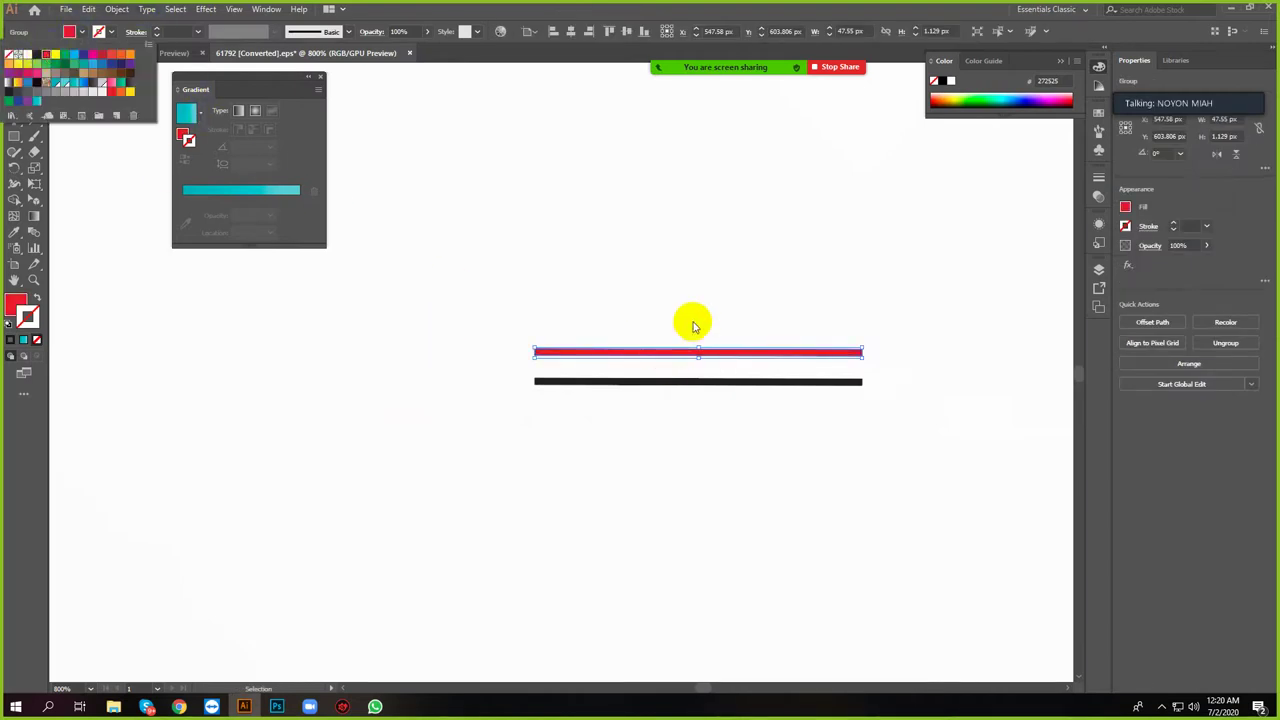
key(ctrl+plus)
key(ctrl+plus)
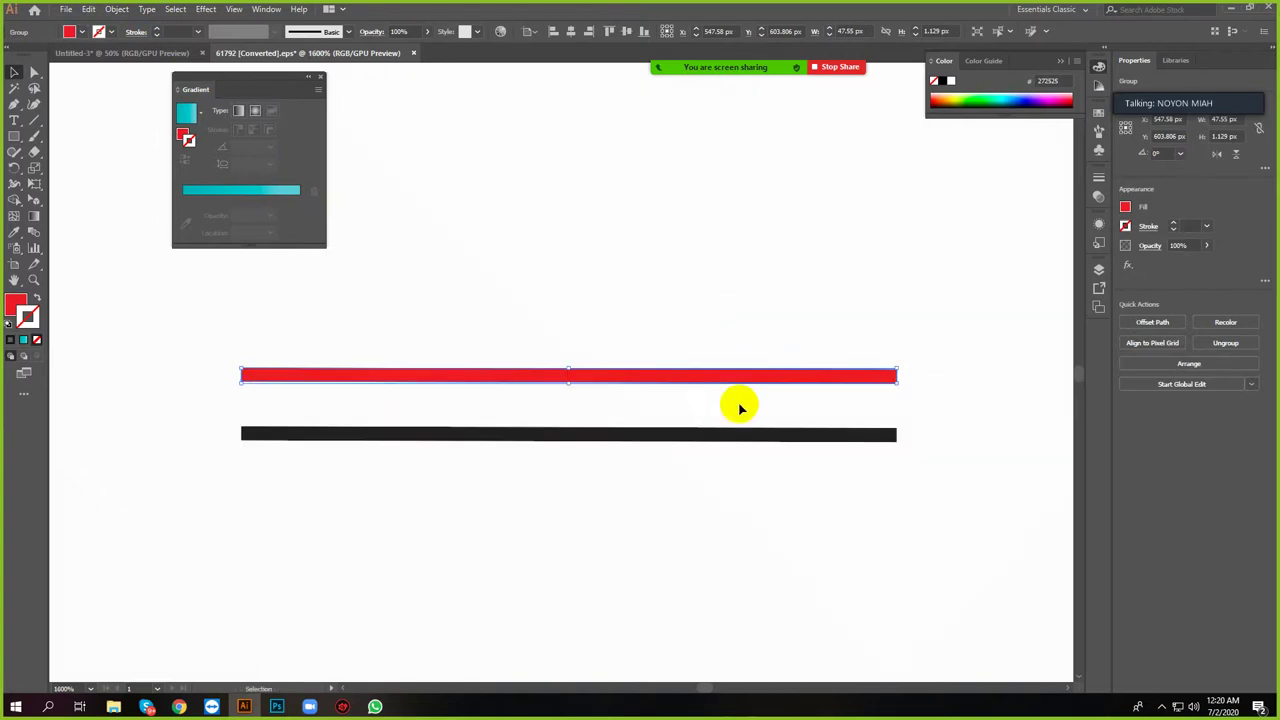
click(705, 515)
Step: Drag the black bar up flush beneath the red bar, then fine-tune it zoomed in
click(800, 258)
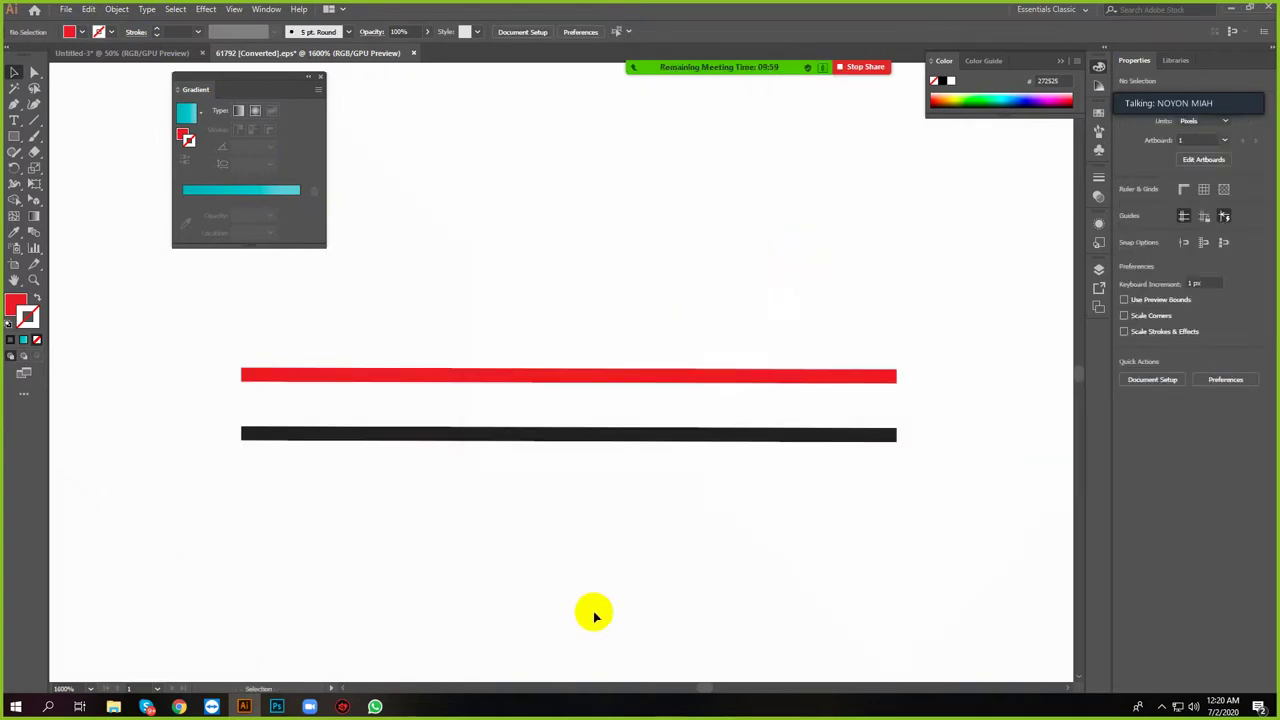
click(245, 434)
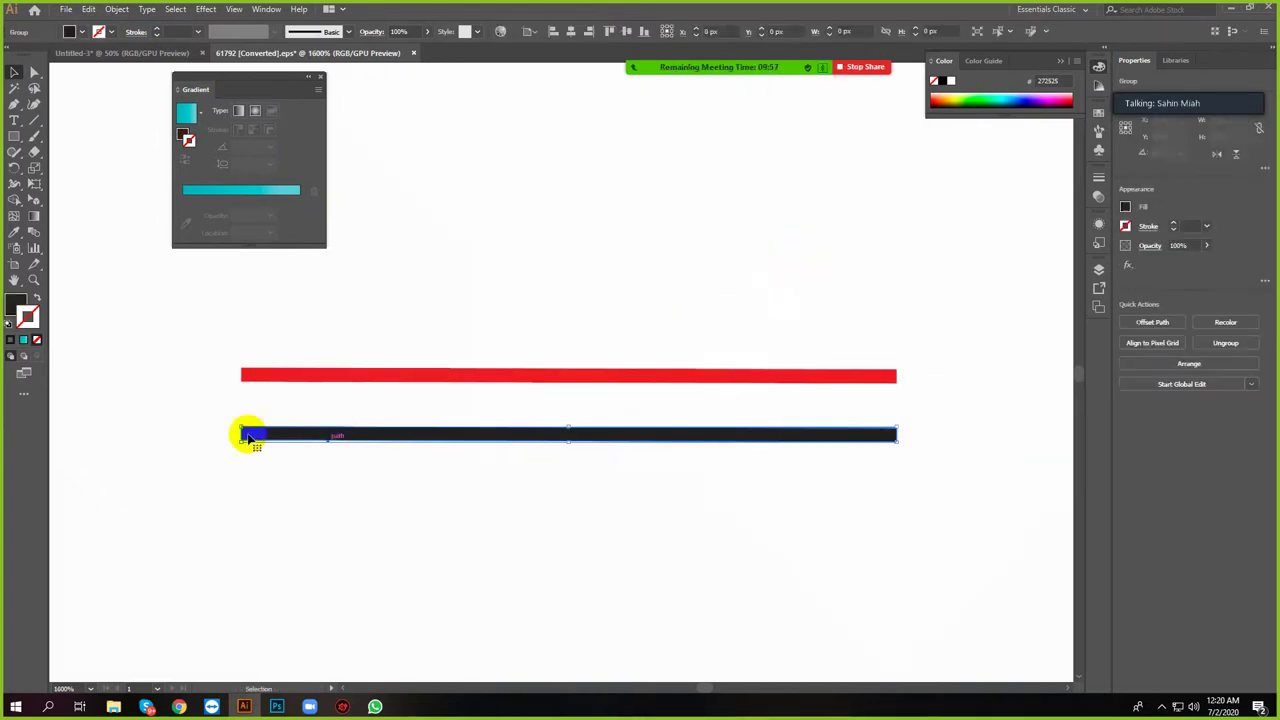
drag(351, 433, 351, 393)
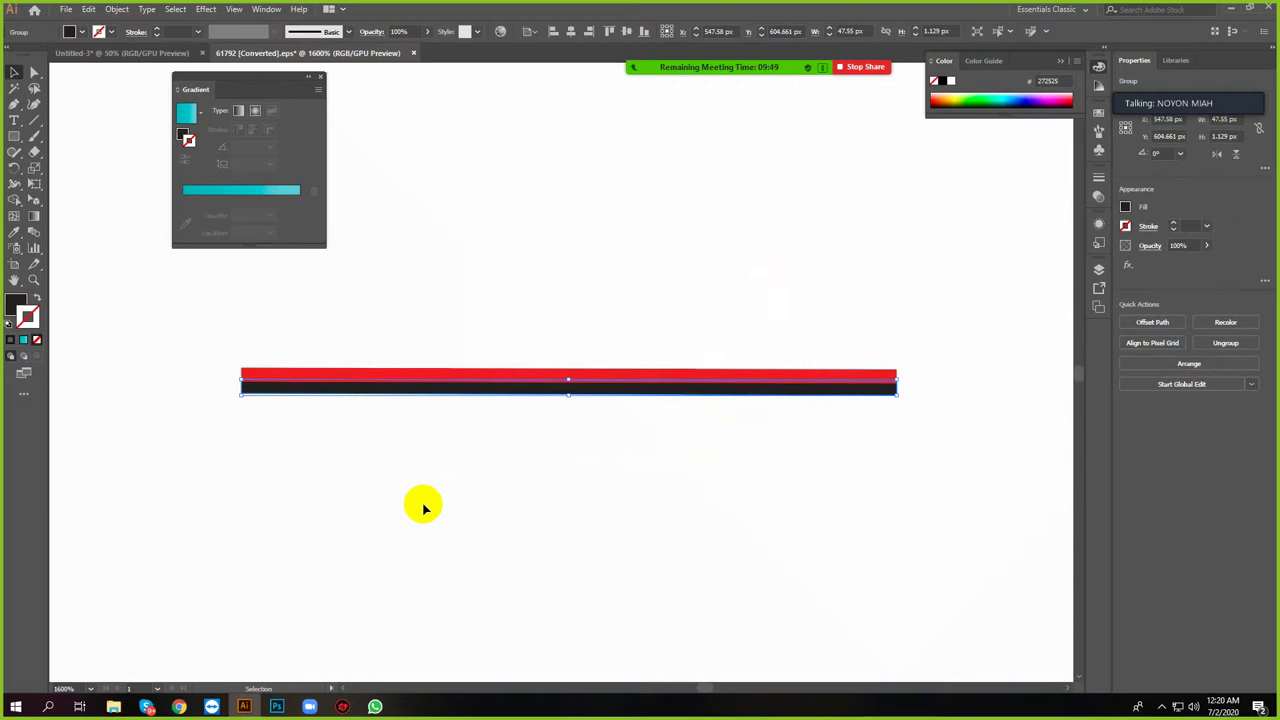
key(ctrl+equal)
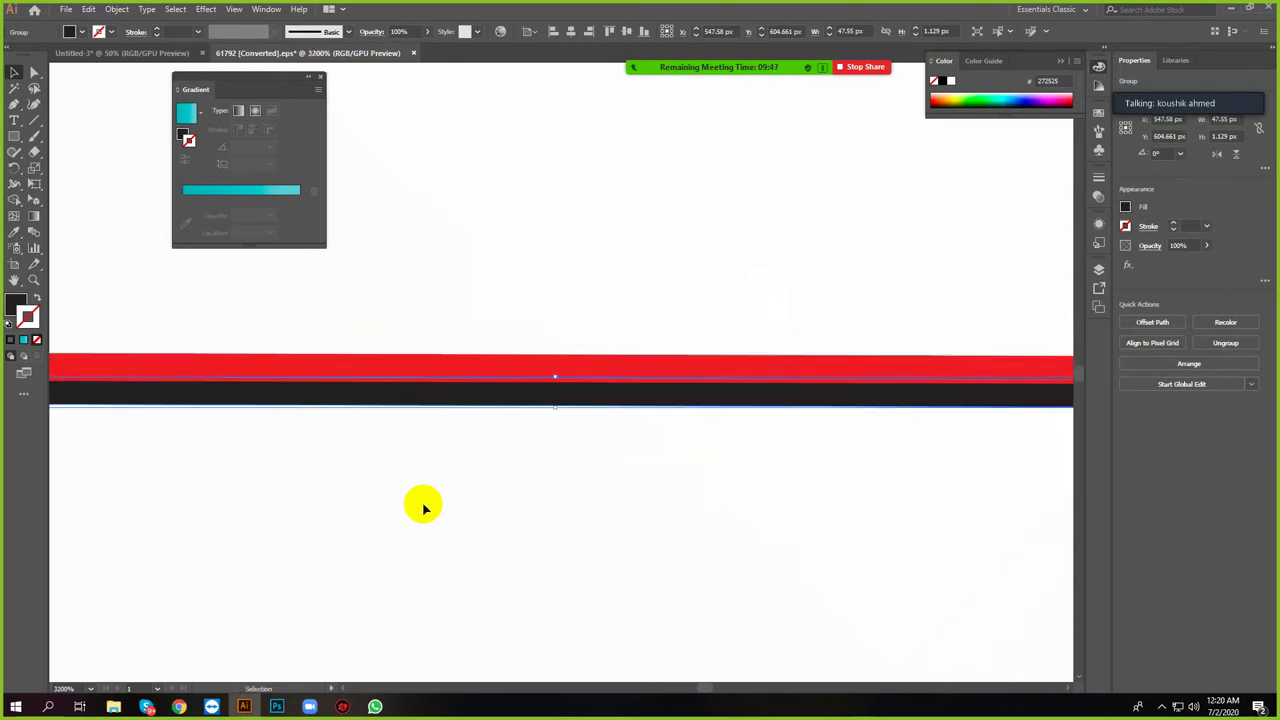
drag(664, 433, 739, 443)
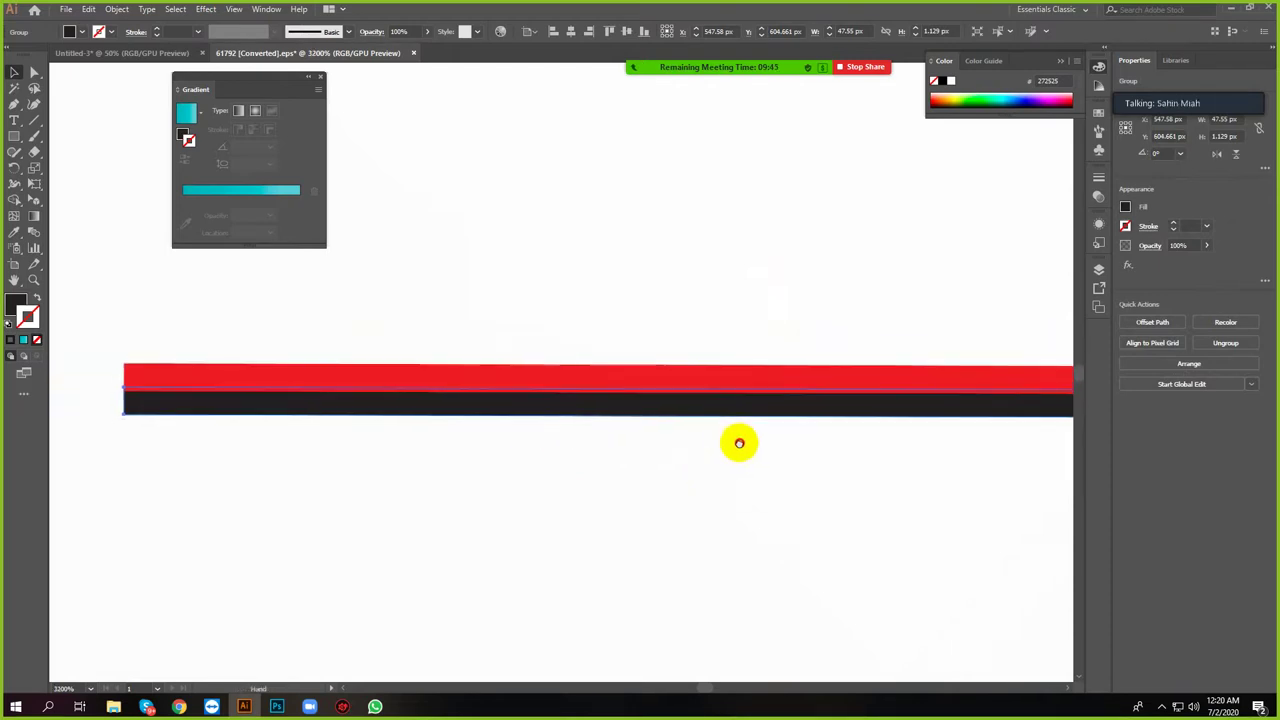
click(762, 410)
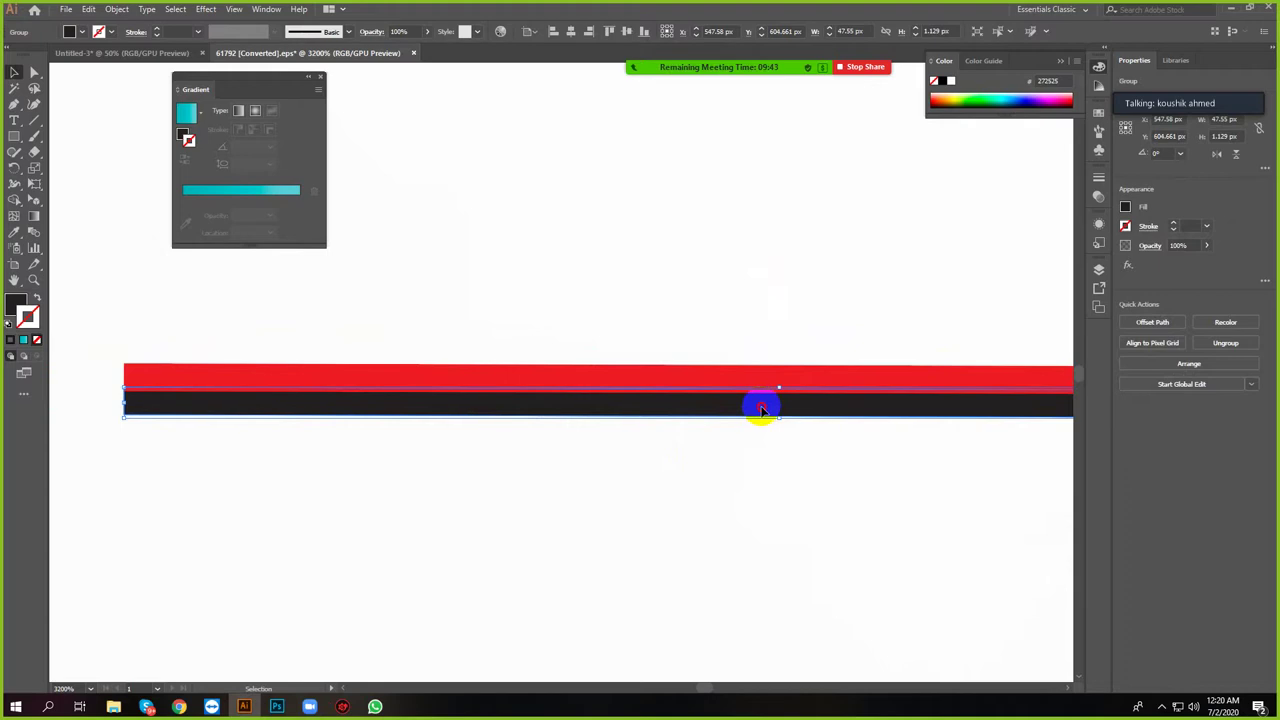
drag(762, 408, 756, 427)
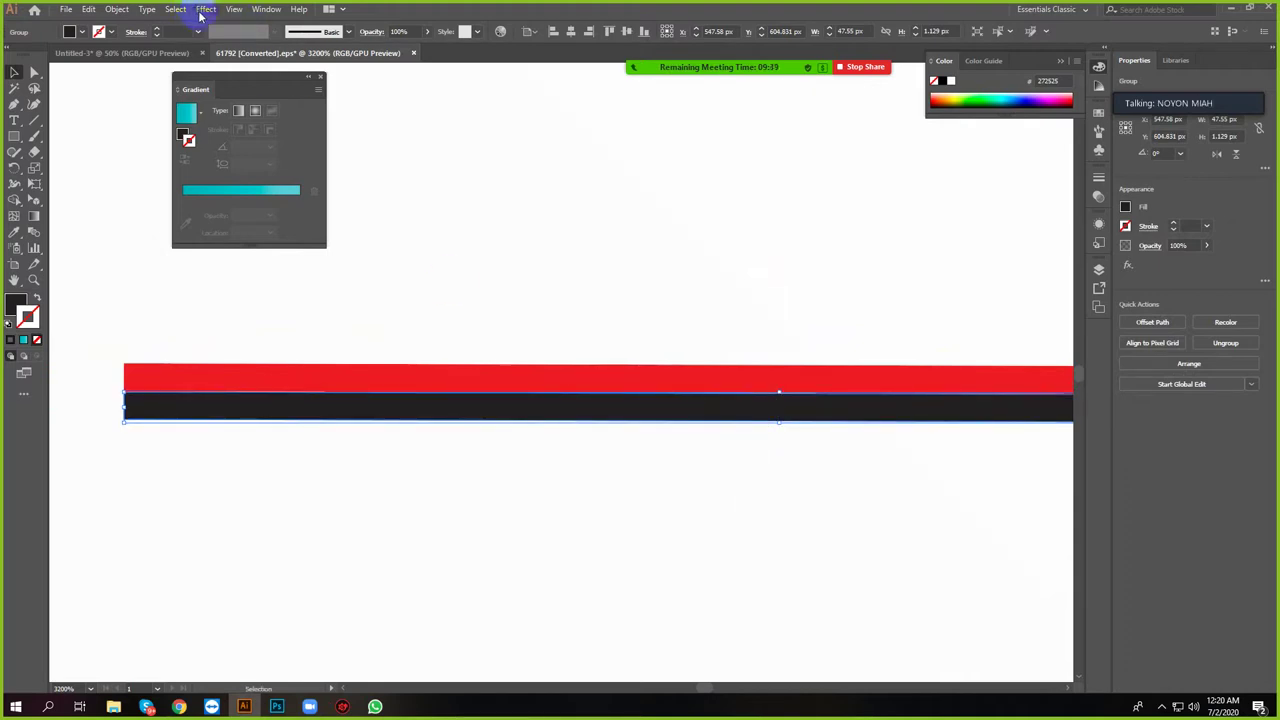
Step: Toggle Snap to Pixel, then drag the black bar down leaving a thin gap below the red bar
click(234, 9)
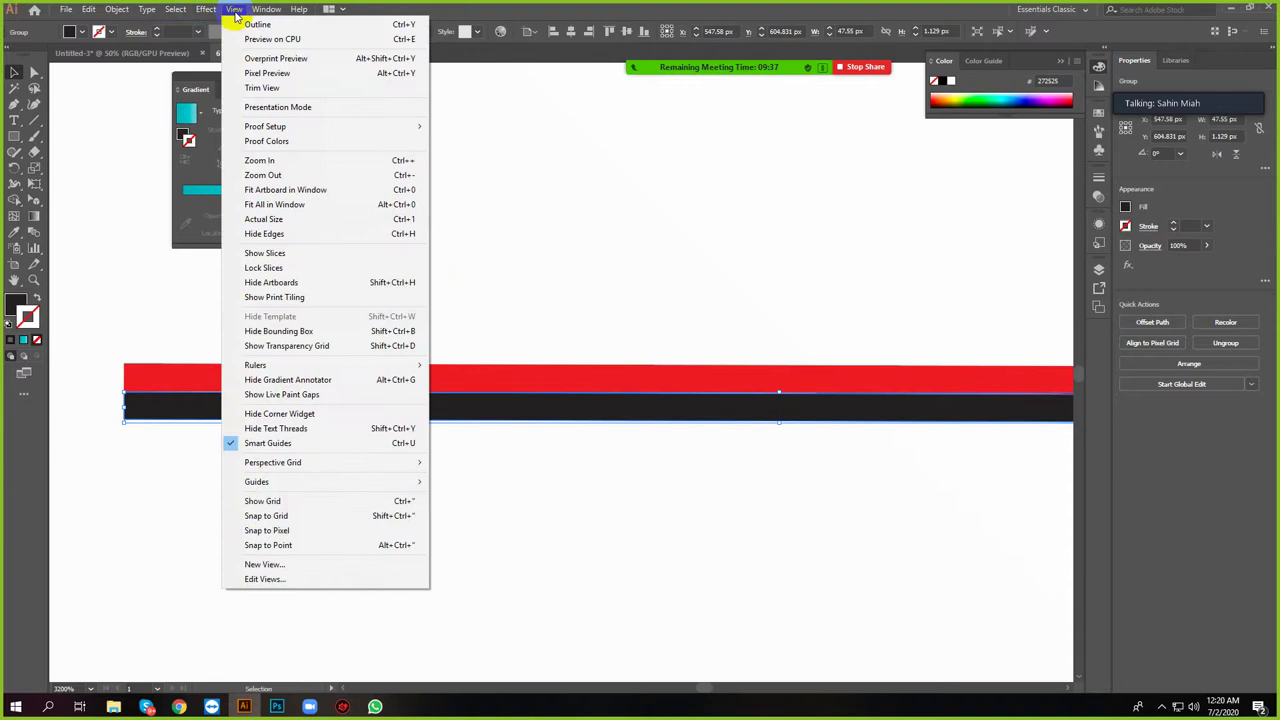
click(266, 530)
mouse_move(598, 420)
mouse_down()
mouse_move(616, 482)
mouse_move(620, 426)
mouse_up()
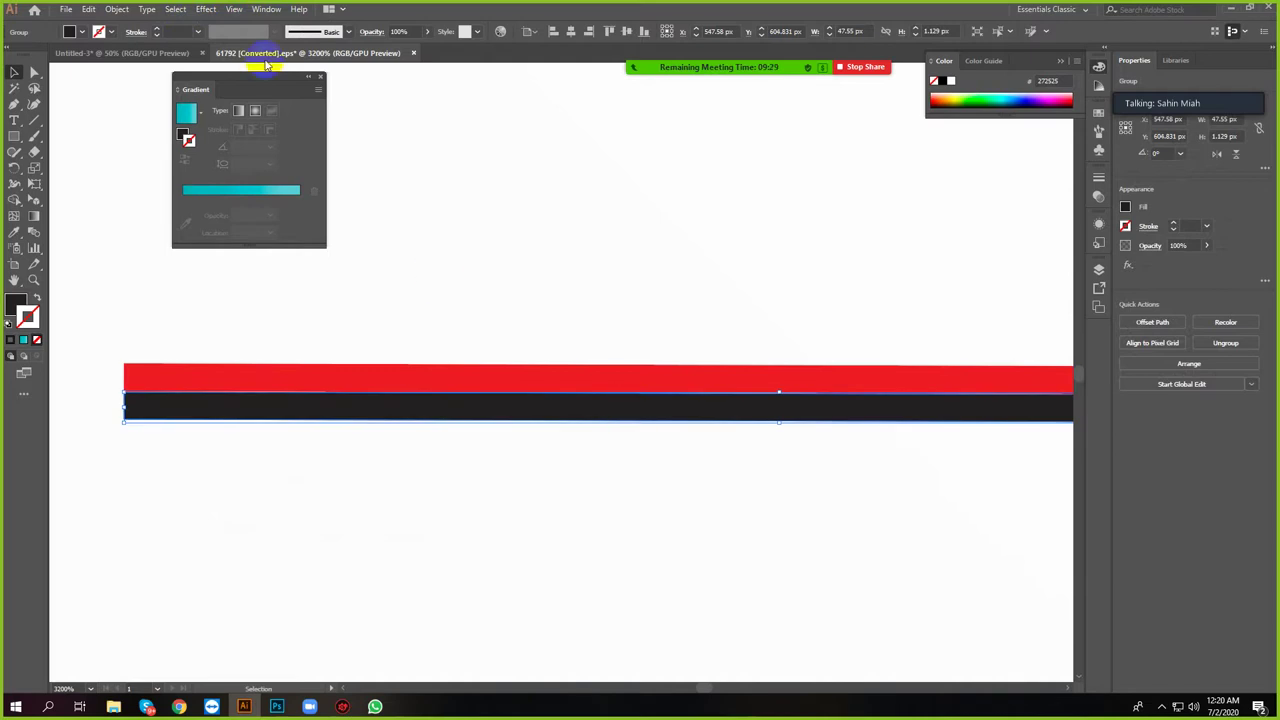
click(233, 9)
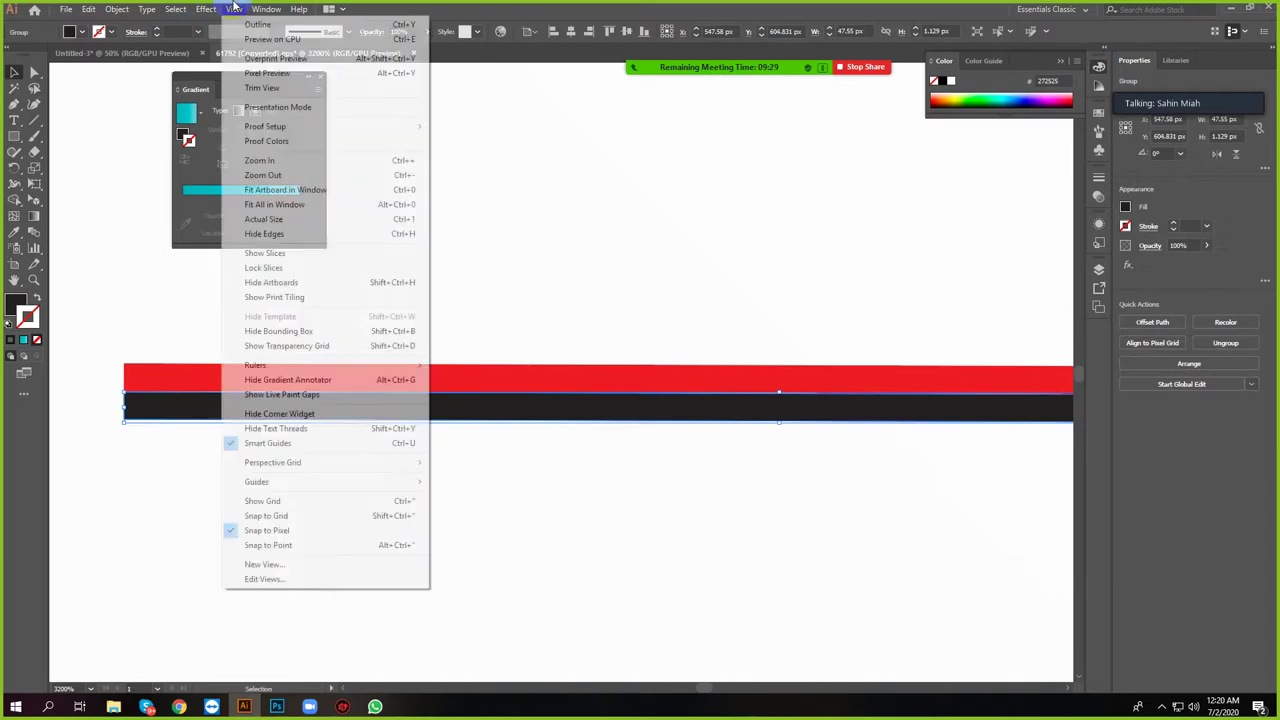
click(256, 531)
drag(556, 403, 550, 443)
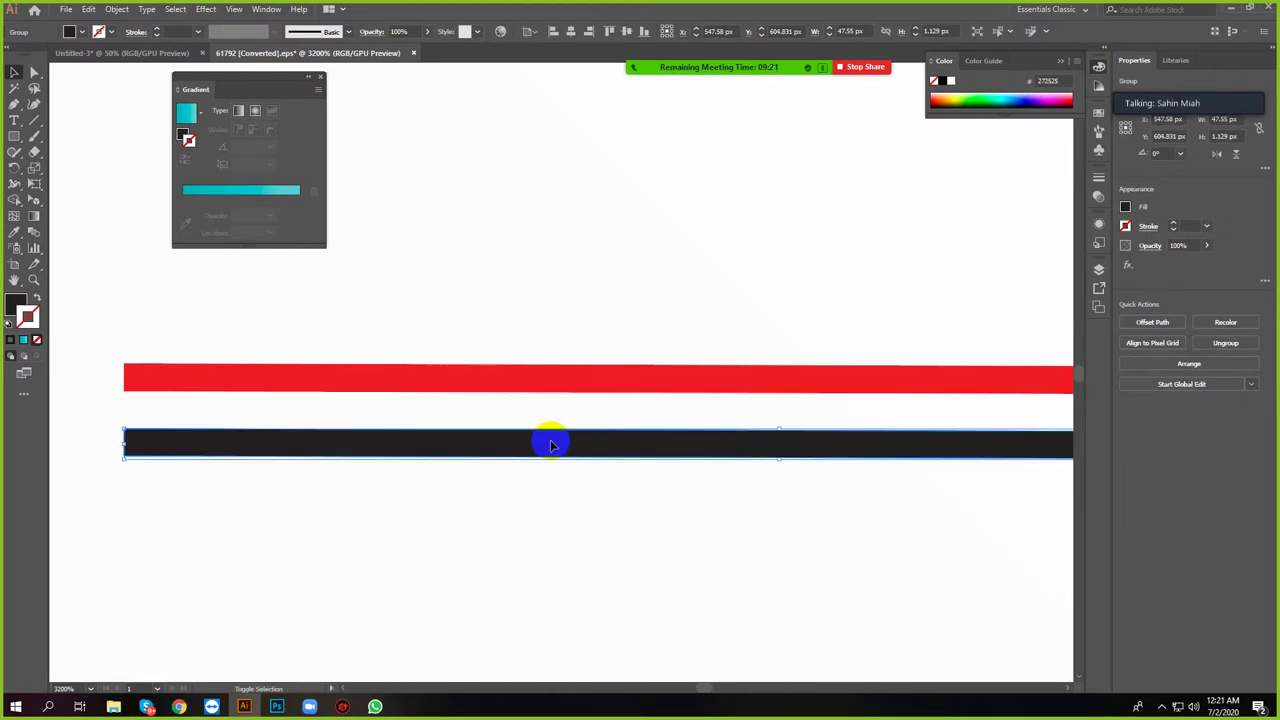
Step: Zoom out to the 50% artboard view and close 61792 [Converted].eps, raising the save prompt
click(480, 512)
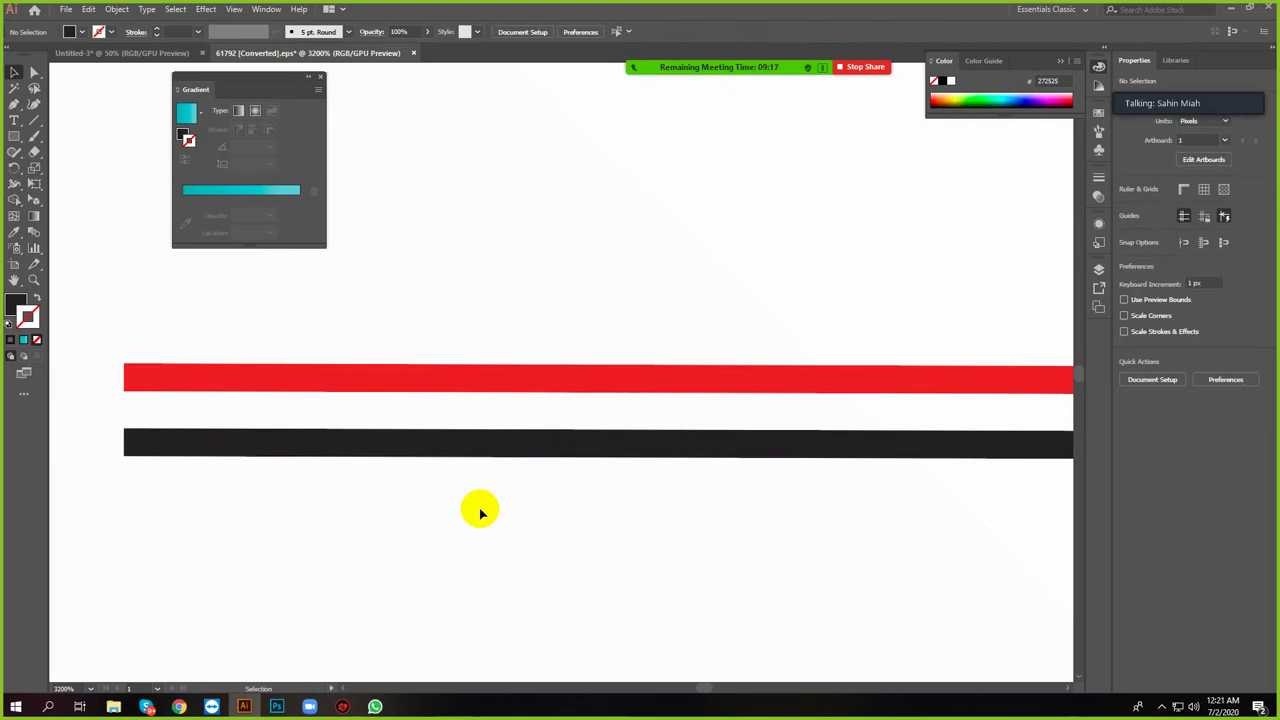
key(ctrl+minus)
key(ctrl+minus)
key(ctrl+minus)
key(ctrl+minus)
key(ctrl+minus)
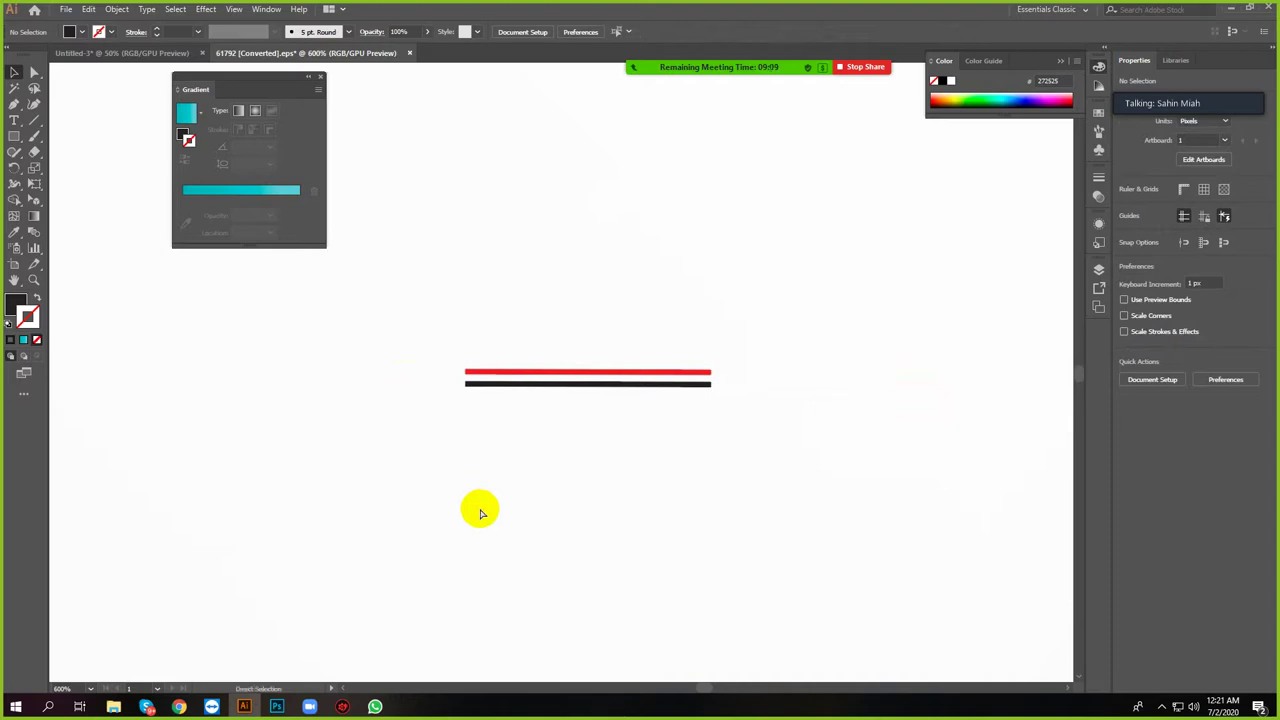
key(ctrl+minus)
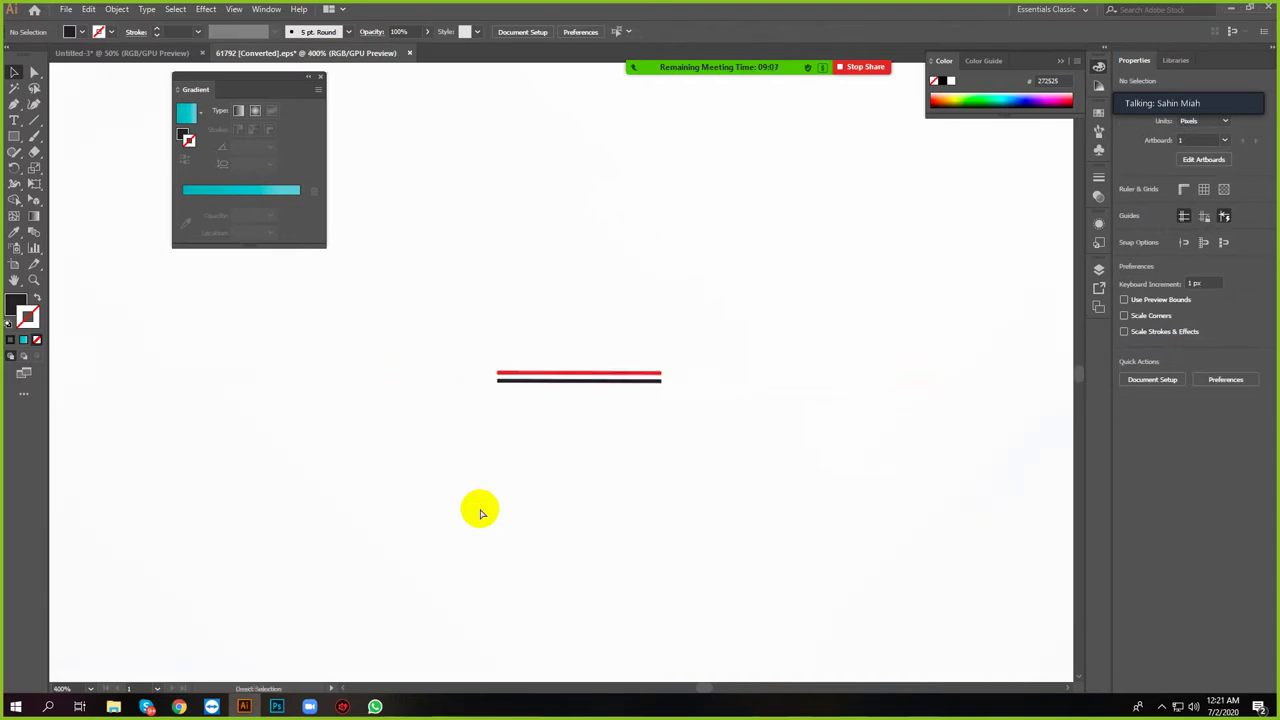
key(ctrl+minus)
key(ctrl+minus)
key(ctrl+minus)
key(ctrl+minus)
key(ctrl+minus)
key(ctrl+minus)
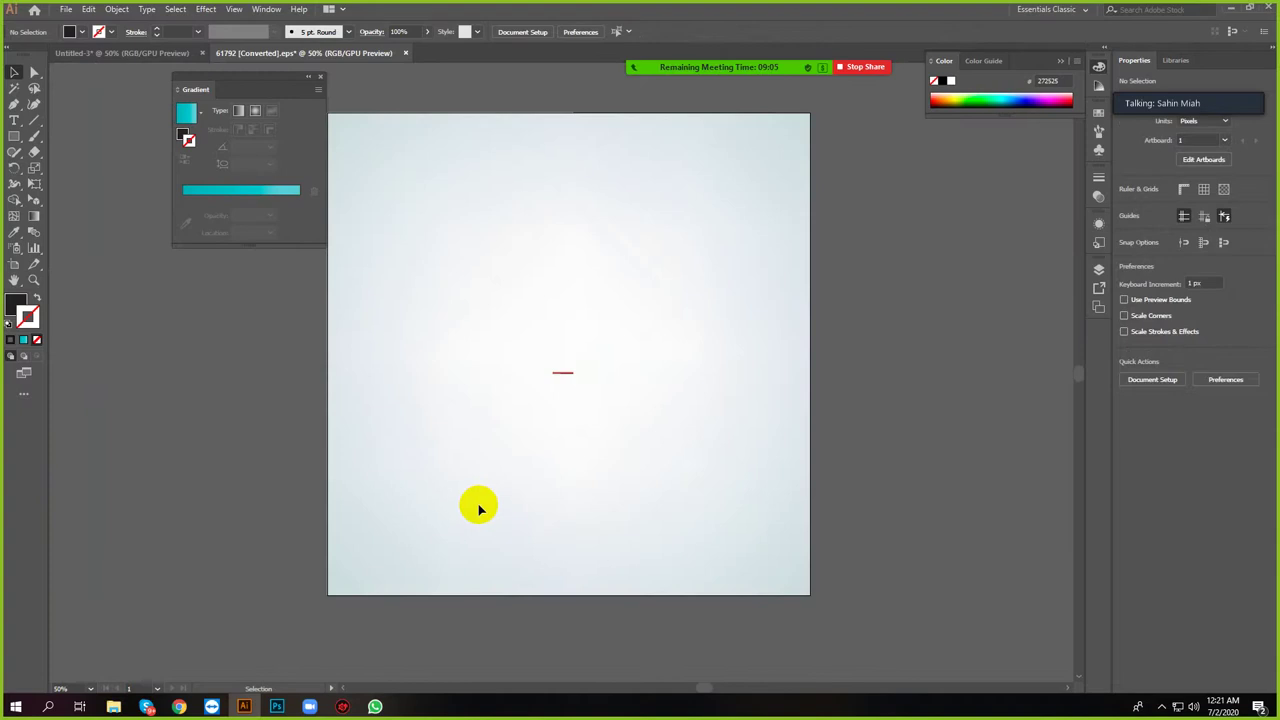
drag(480, 434, 806, 209)
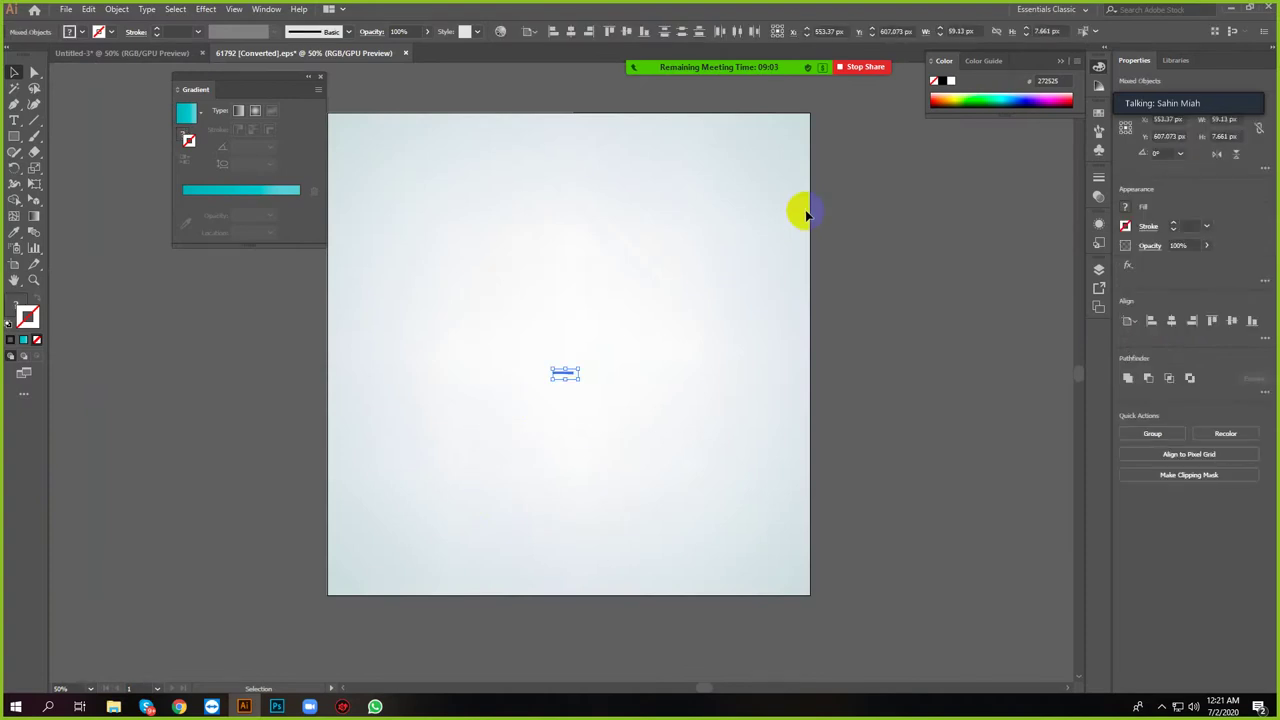
click(806, 214)
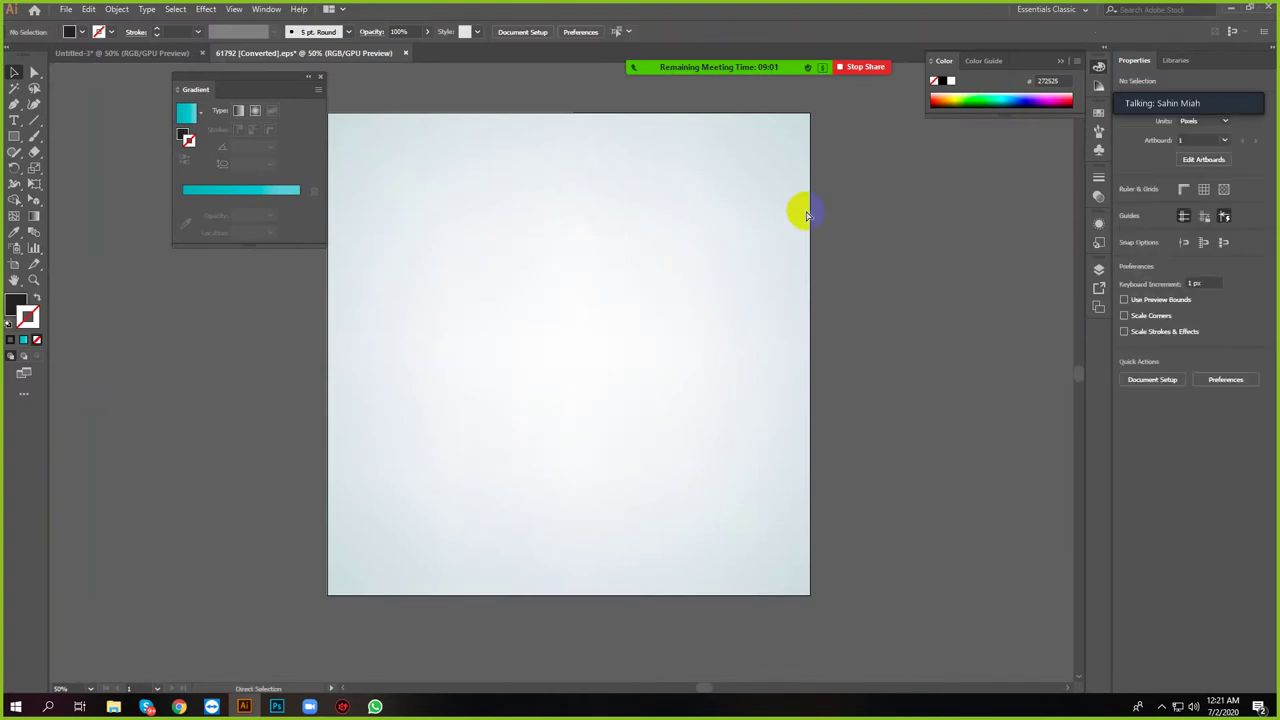
key(ctrl+y)
key(ctrl+y)
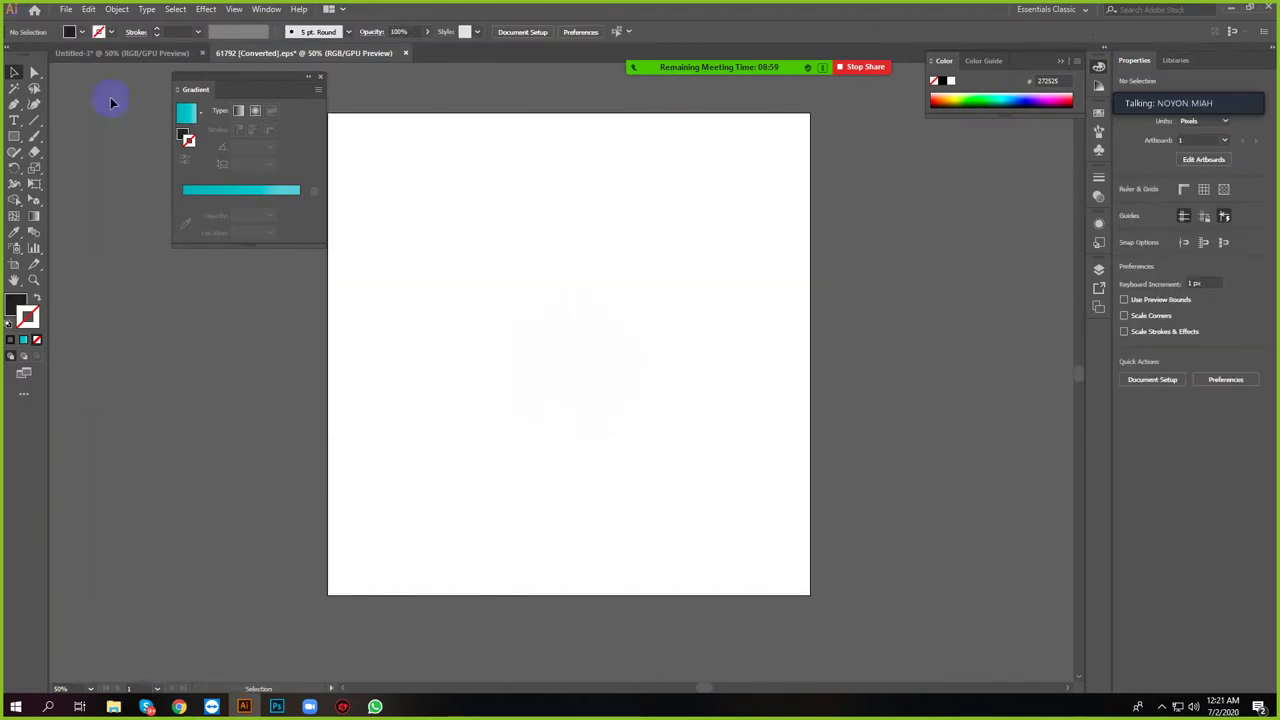
click(405, 56)
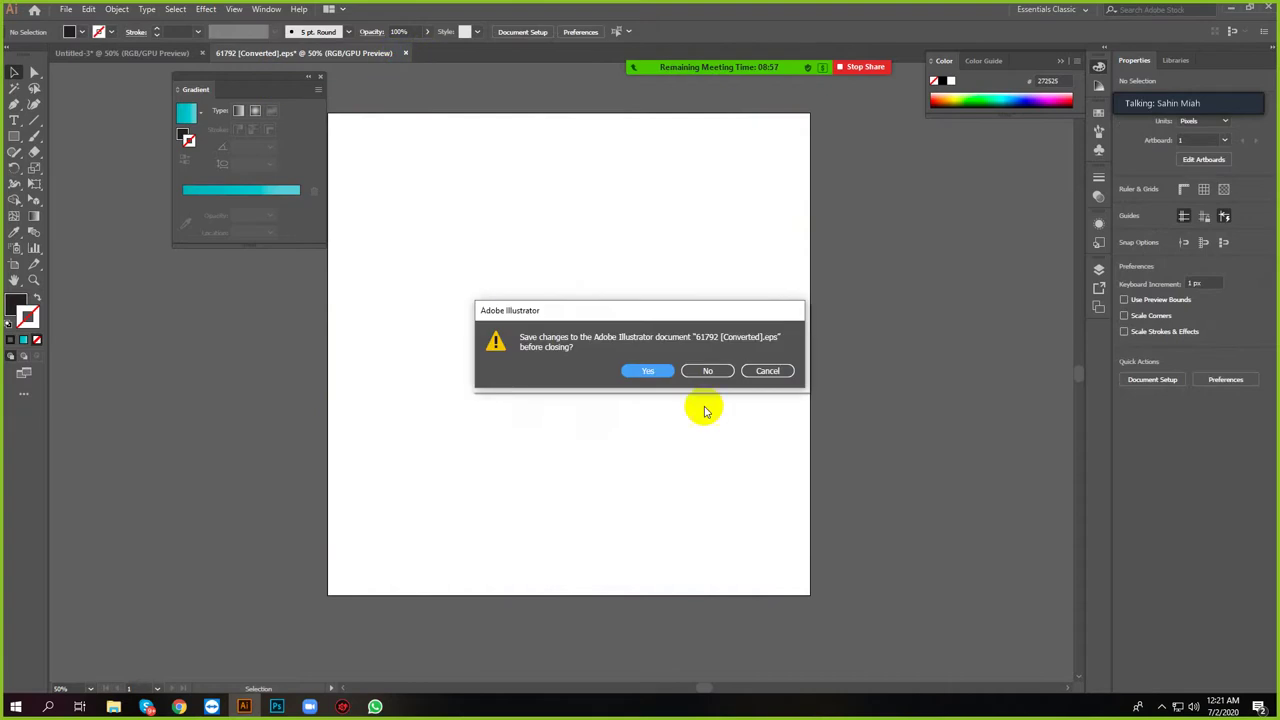
Step: Close the 61792 EPS file, move the Gradient panel aside, and select all the Team Work logos
click(706, 371)
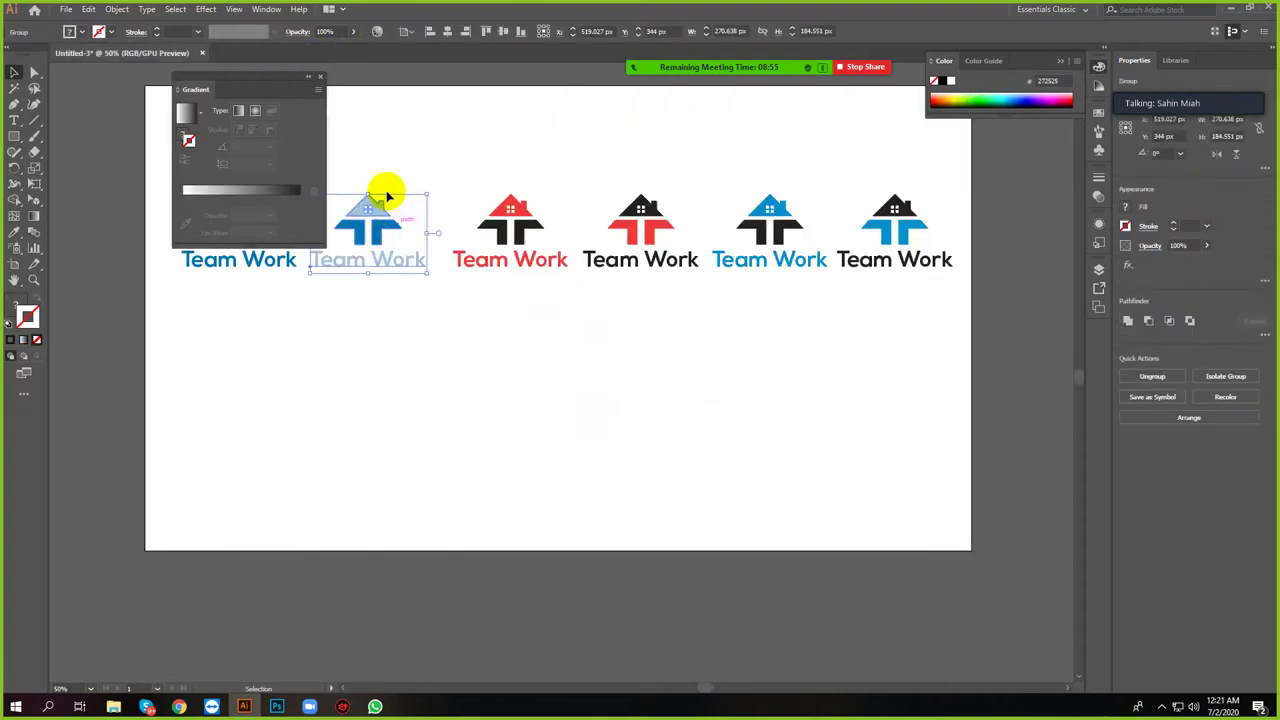
click(156, 127)
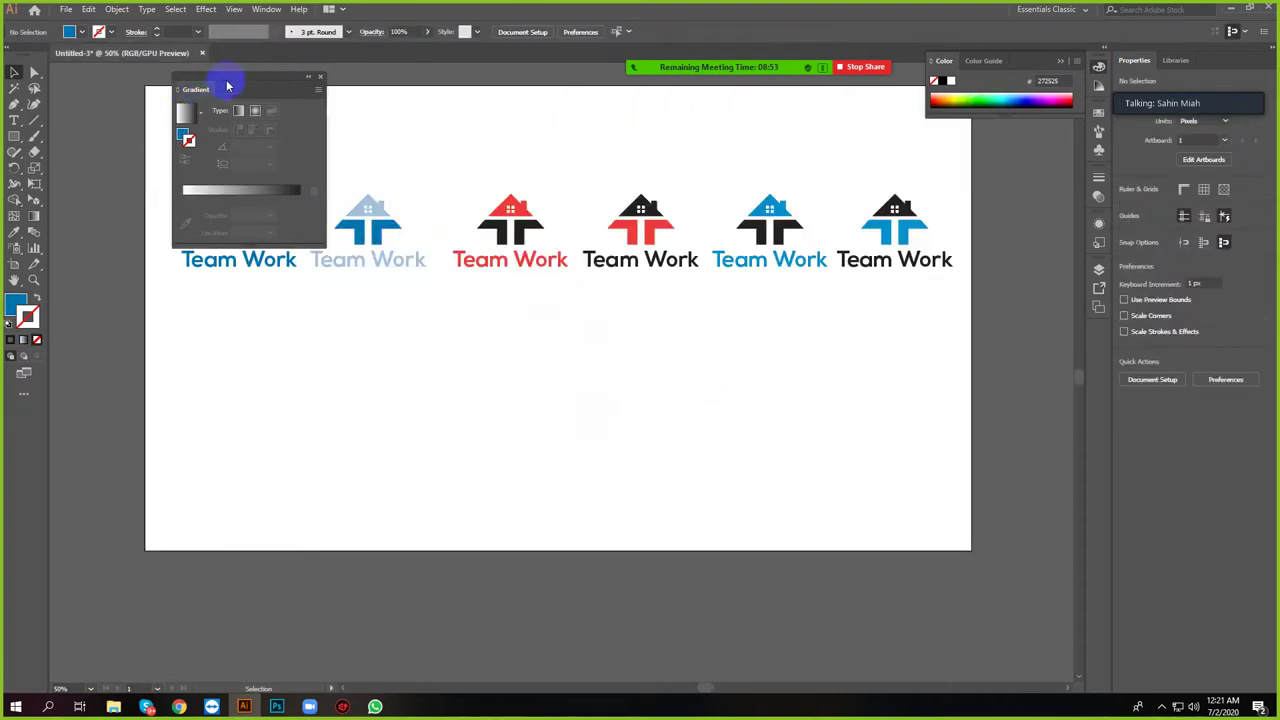
drag(223, 80, 103, 392)
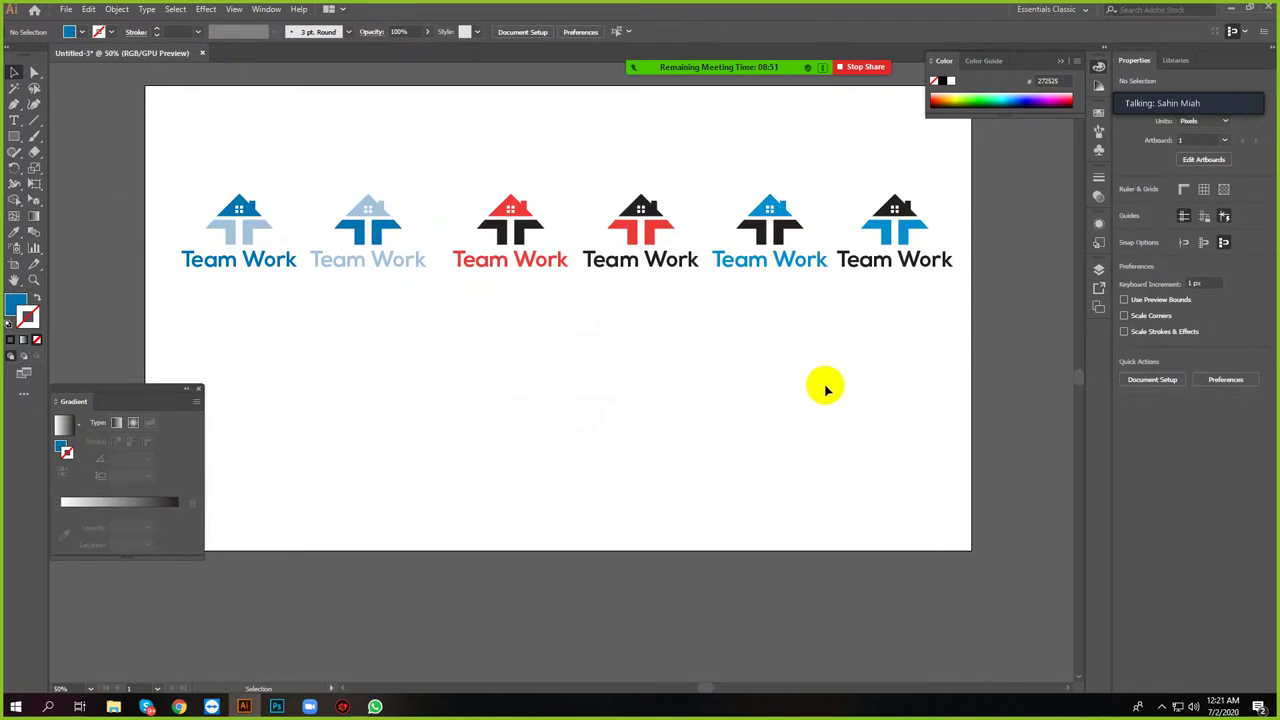
drag(963, 300, 195, 128)
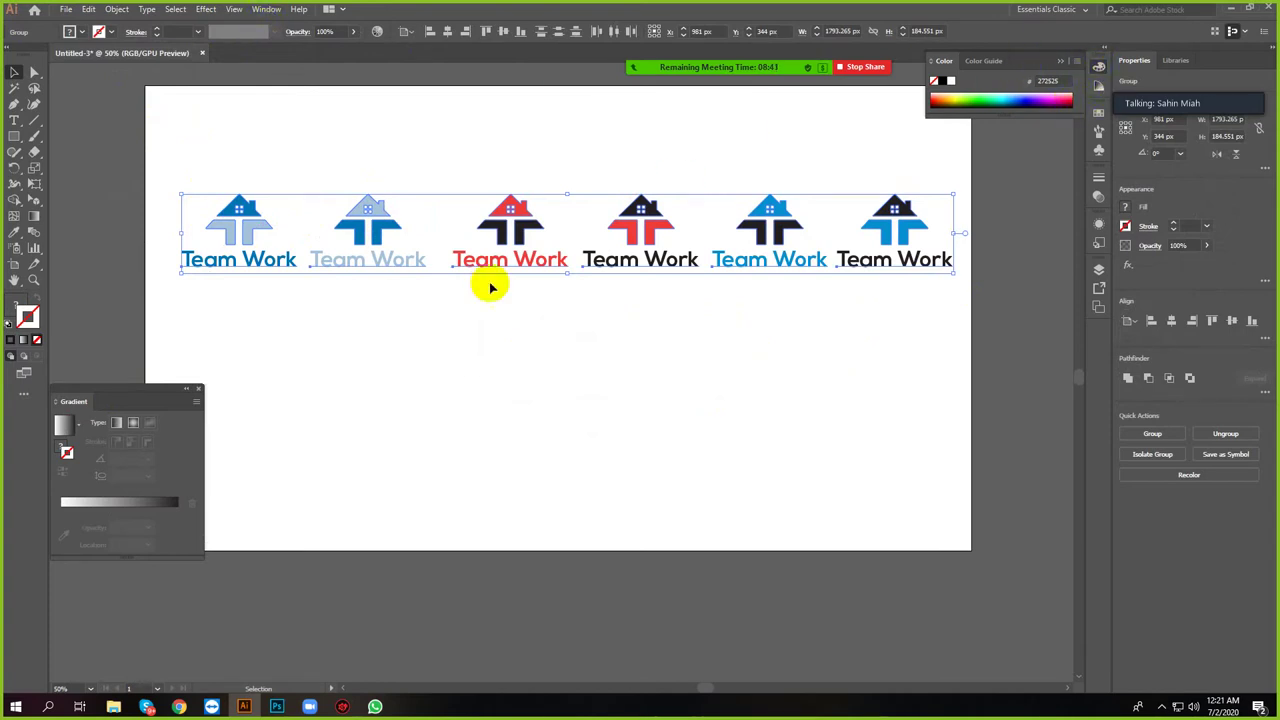
Step: Open the Corporate swatch library from the Swatches panel
click(1099, 110)
click(935, 273)
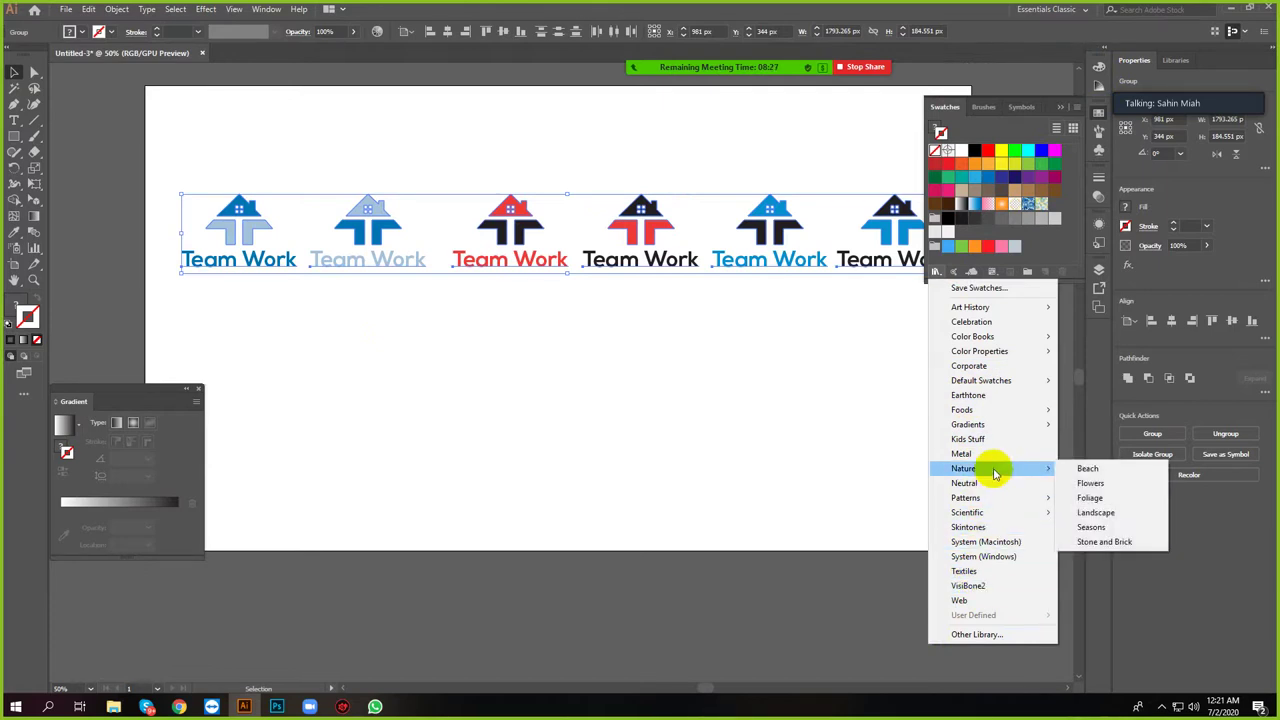
click(998, 368)
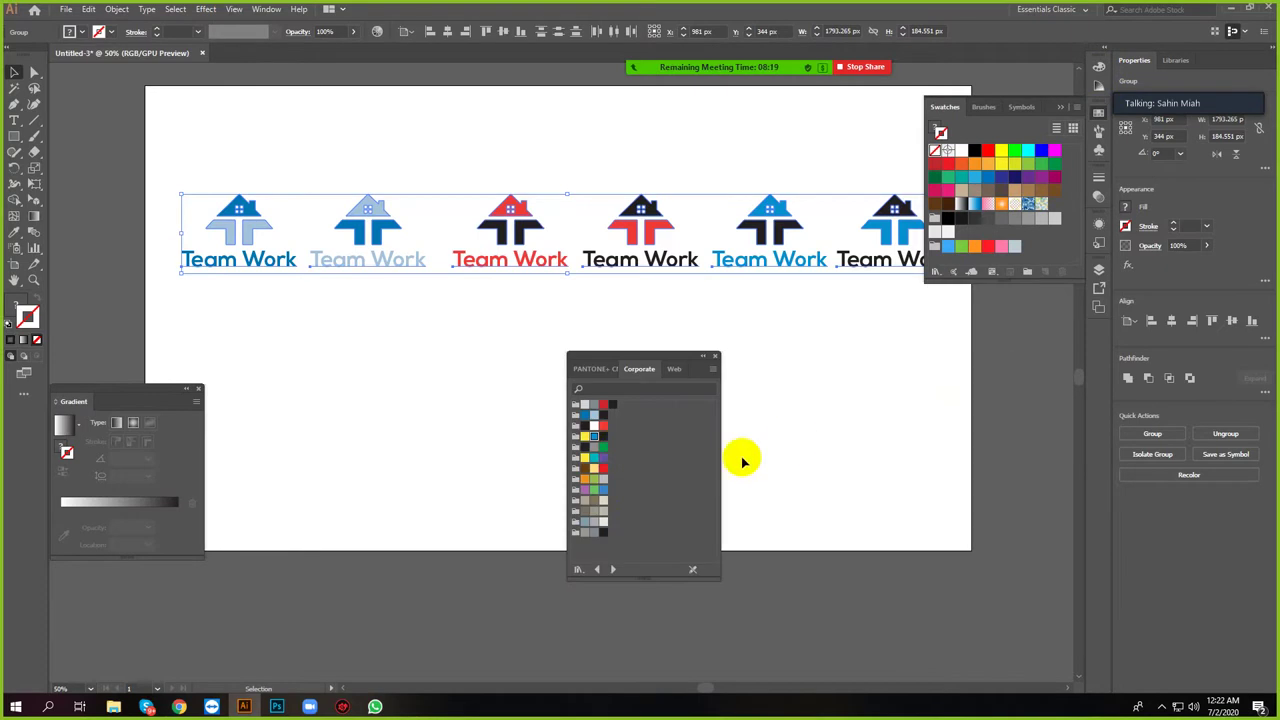
click(355, 183)
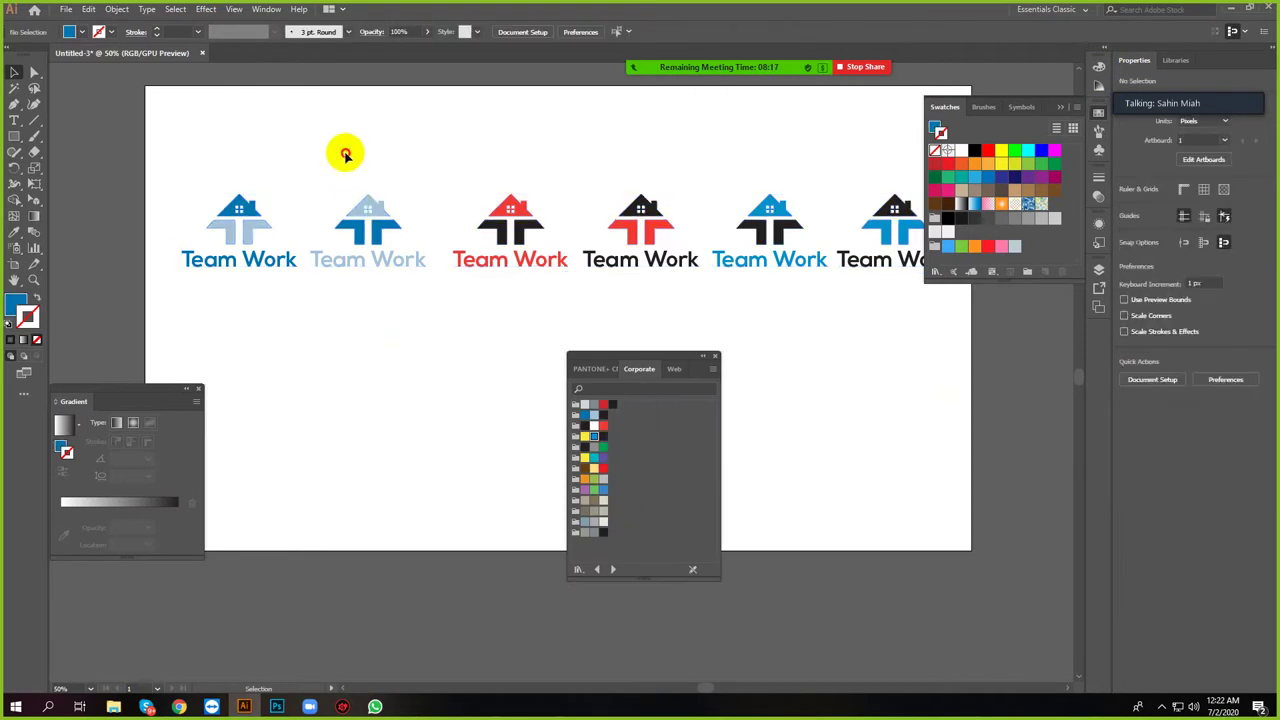
Step: Select the second logo's house shape with Direct Selection and give it a green stroke
drag(345, 153, 370, 208)
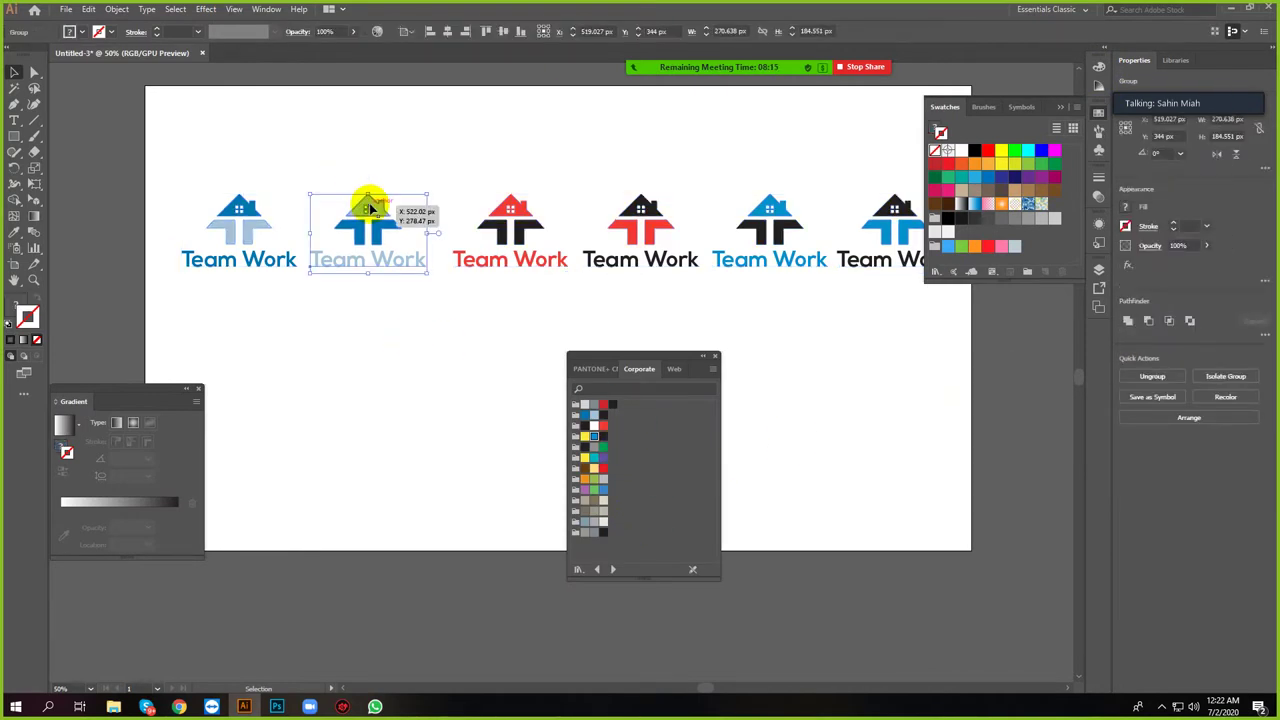
click(385, 170)
key(a)
click(370, 215)
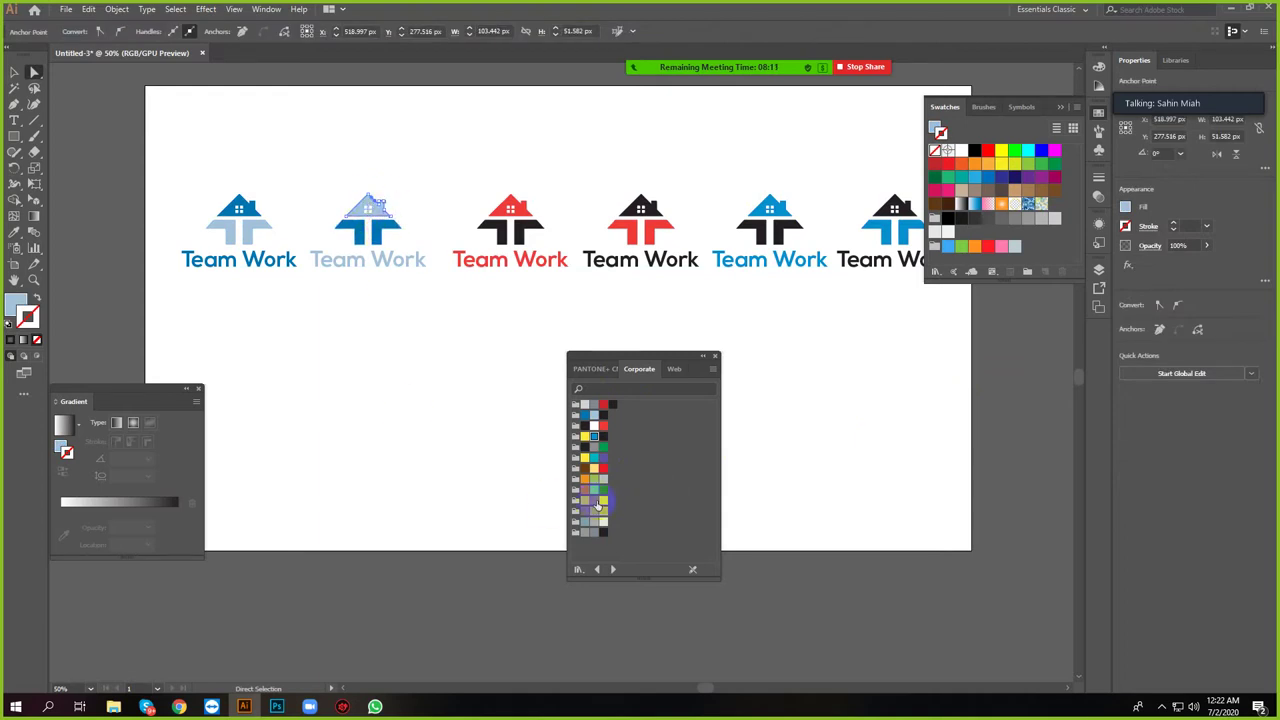
drag(598, 505, 605, 438)
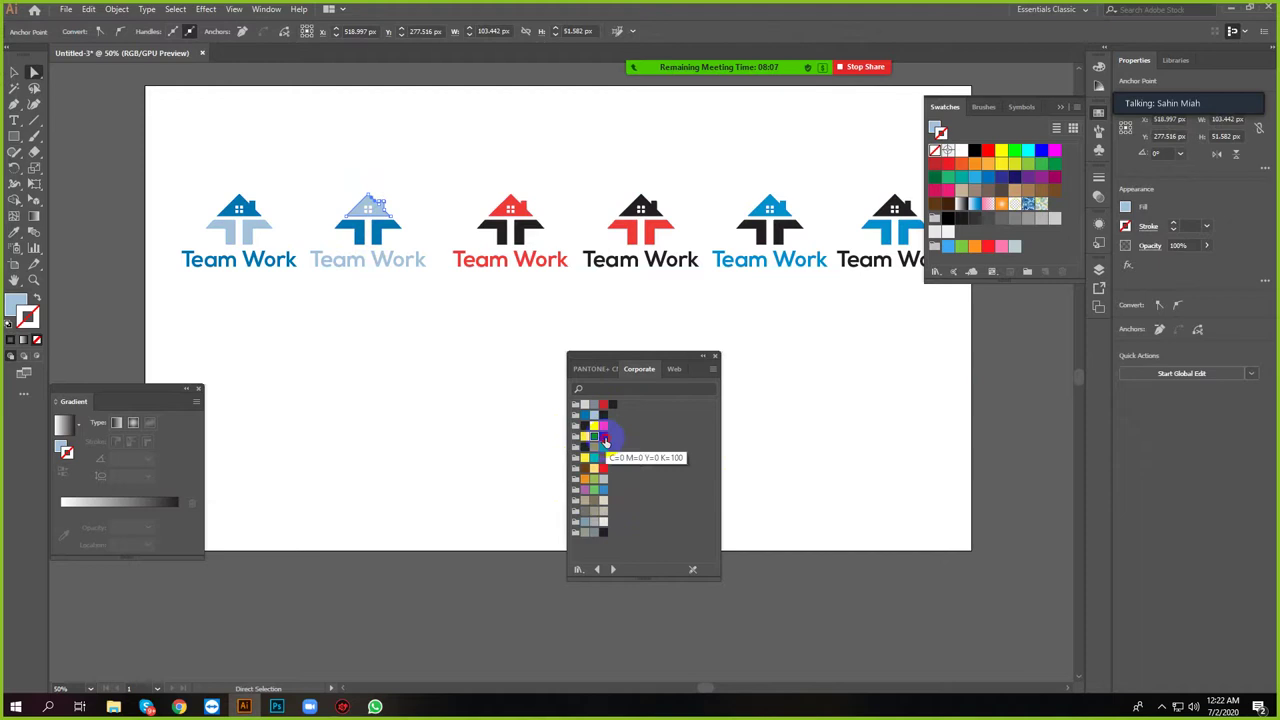
click(604, 439)
click(604, 449)
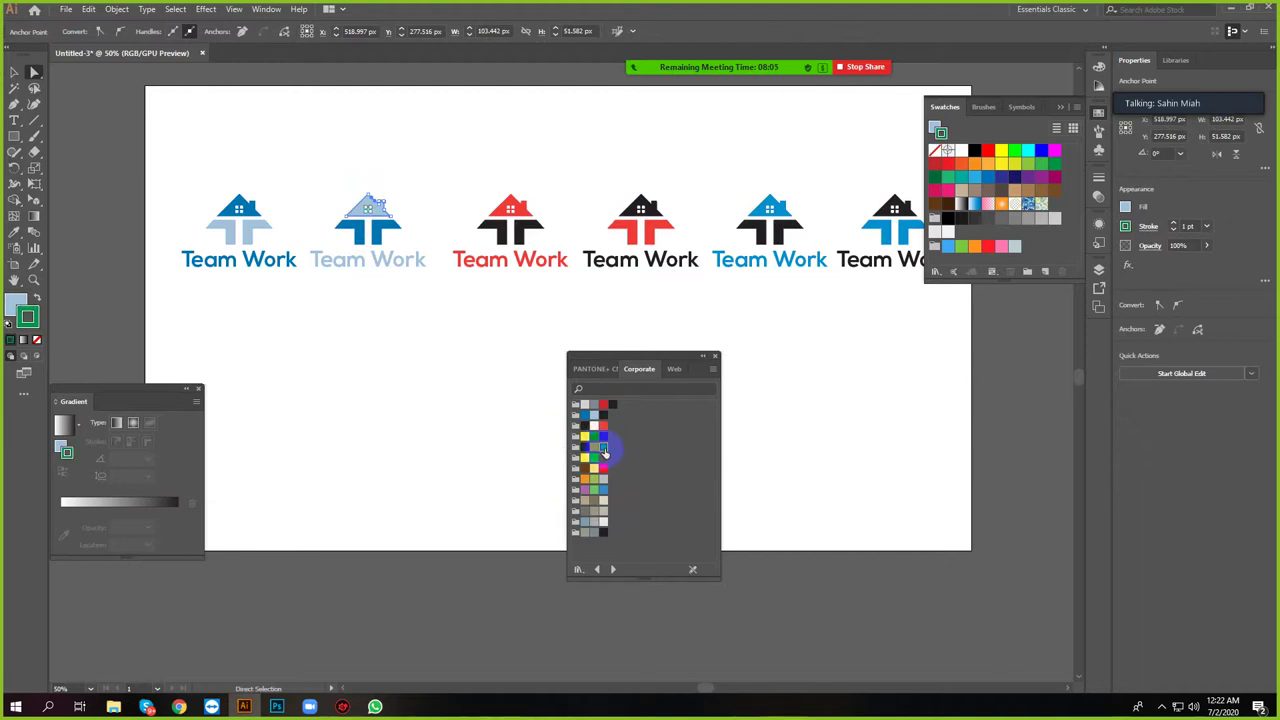
key(v)
Step: Isolate the light blue roof of the second logo in the selection
click(366, 190)
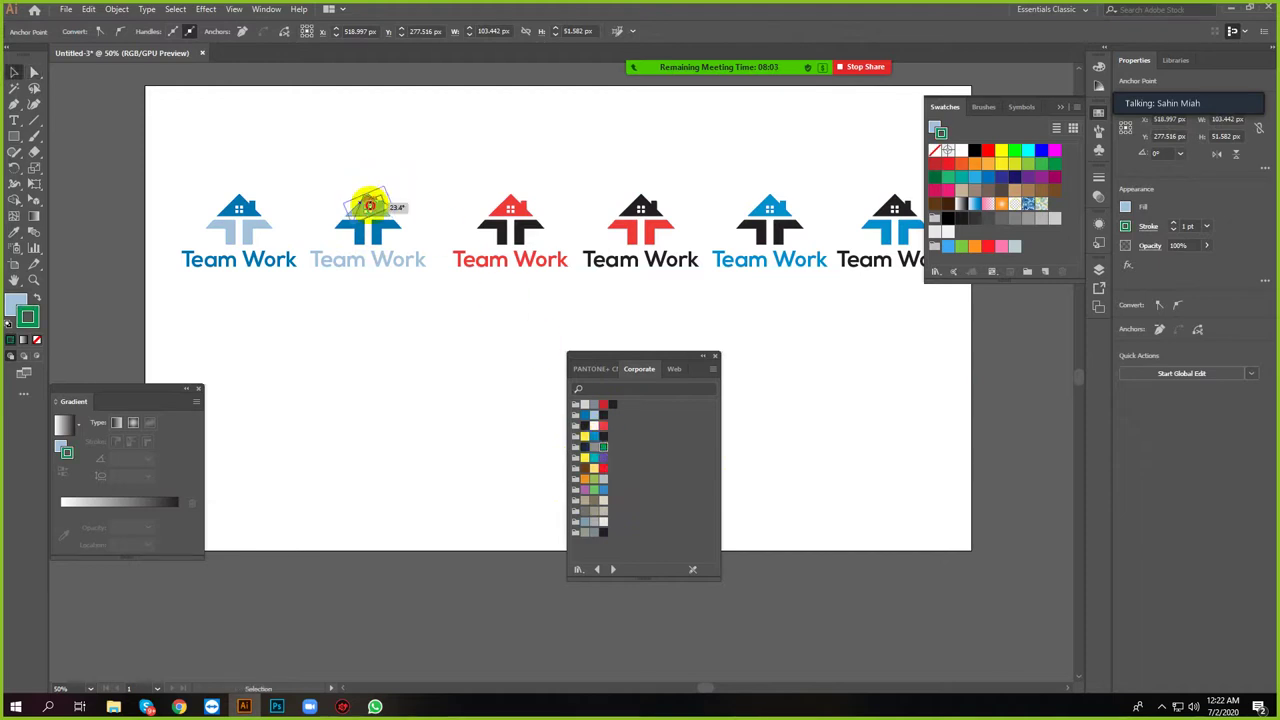
click(369, 204)
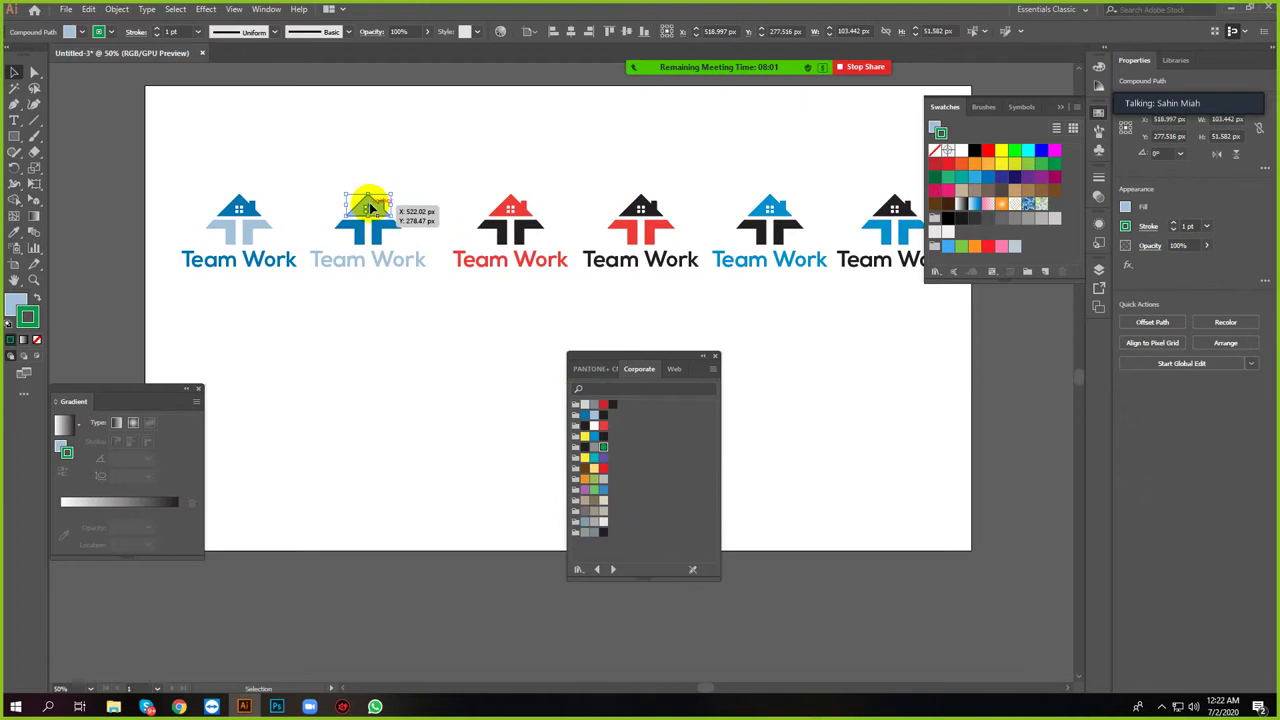
right_click(369, 204)
click(354, 316)
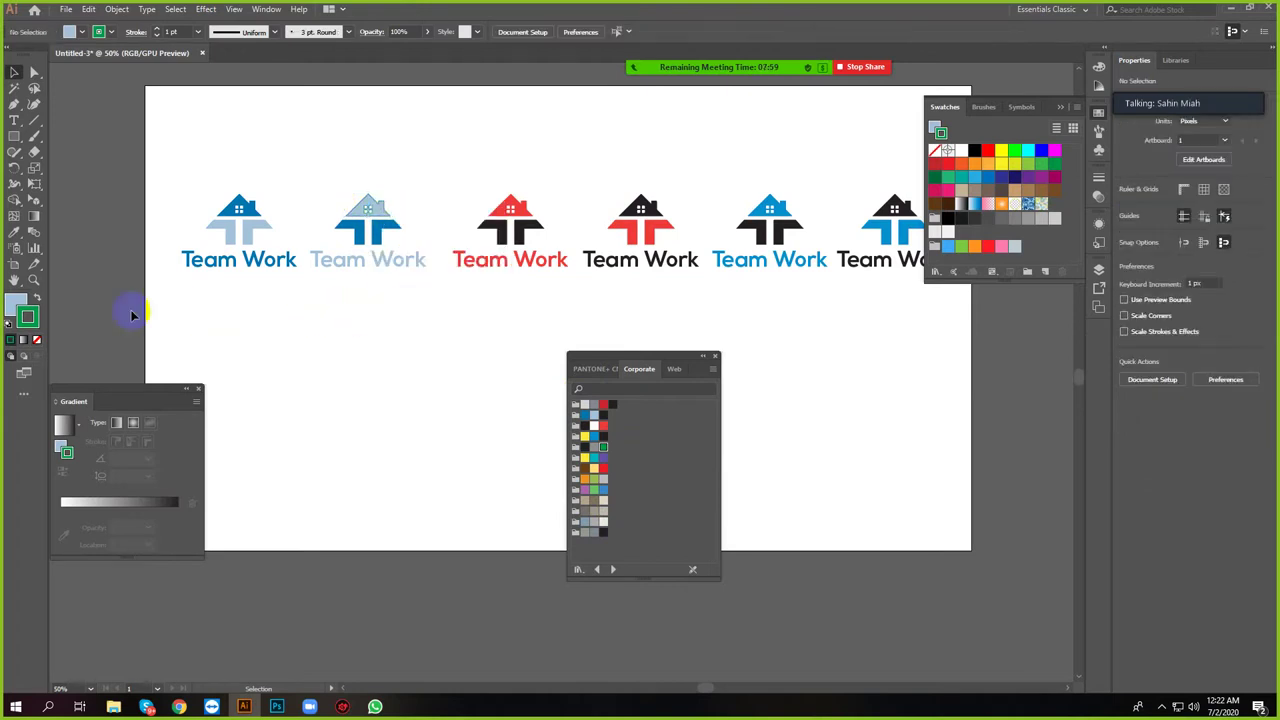
click(30, 307)
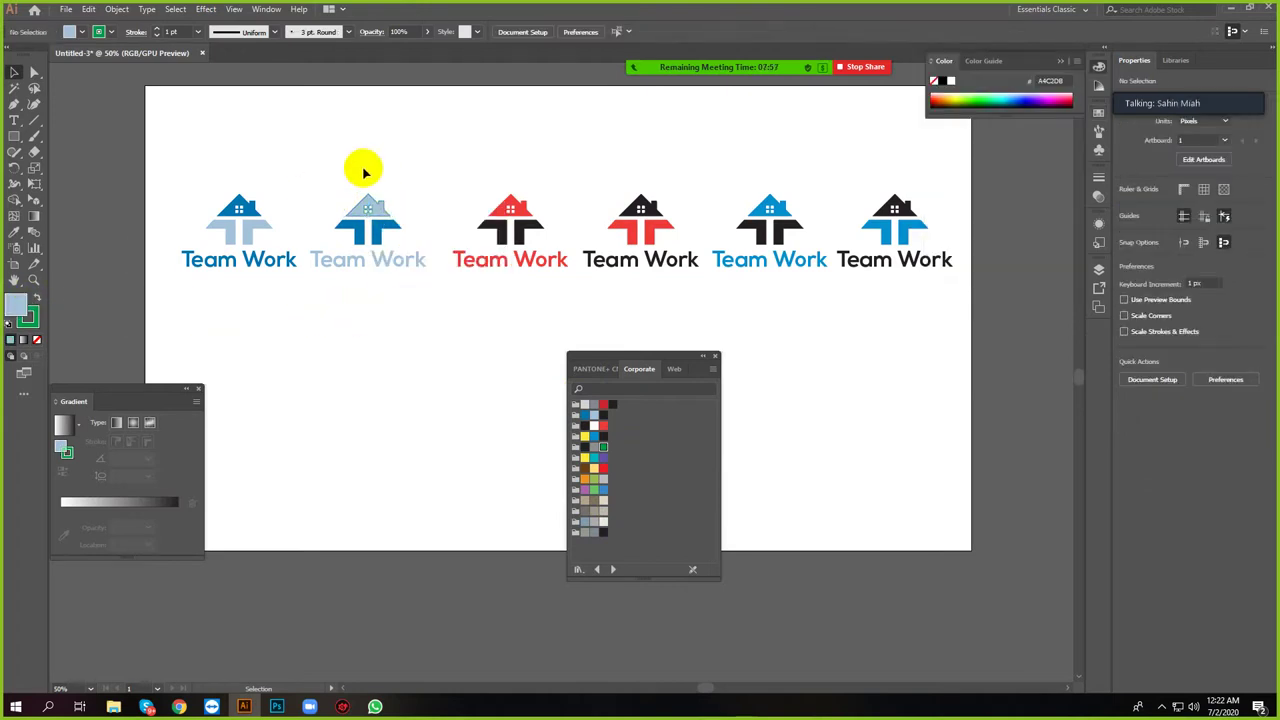
mouse_move(326, 175)
mouse_down()
mouse_move(392, 210)
mouse_move(420, 255)
mouse_up()
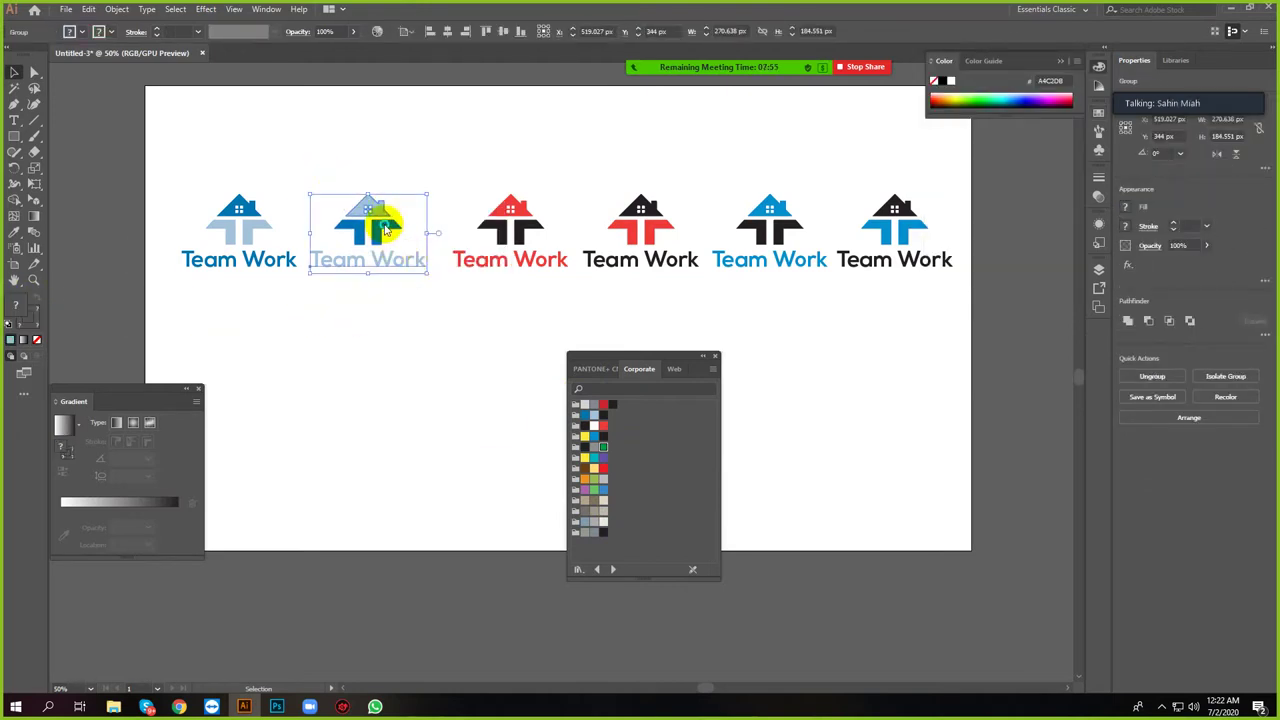
right_click(385, 225)
click(369, 352)
drag(352, 186, 392, 212)
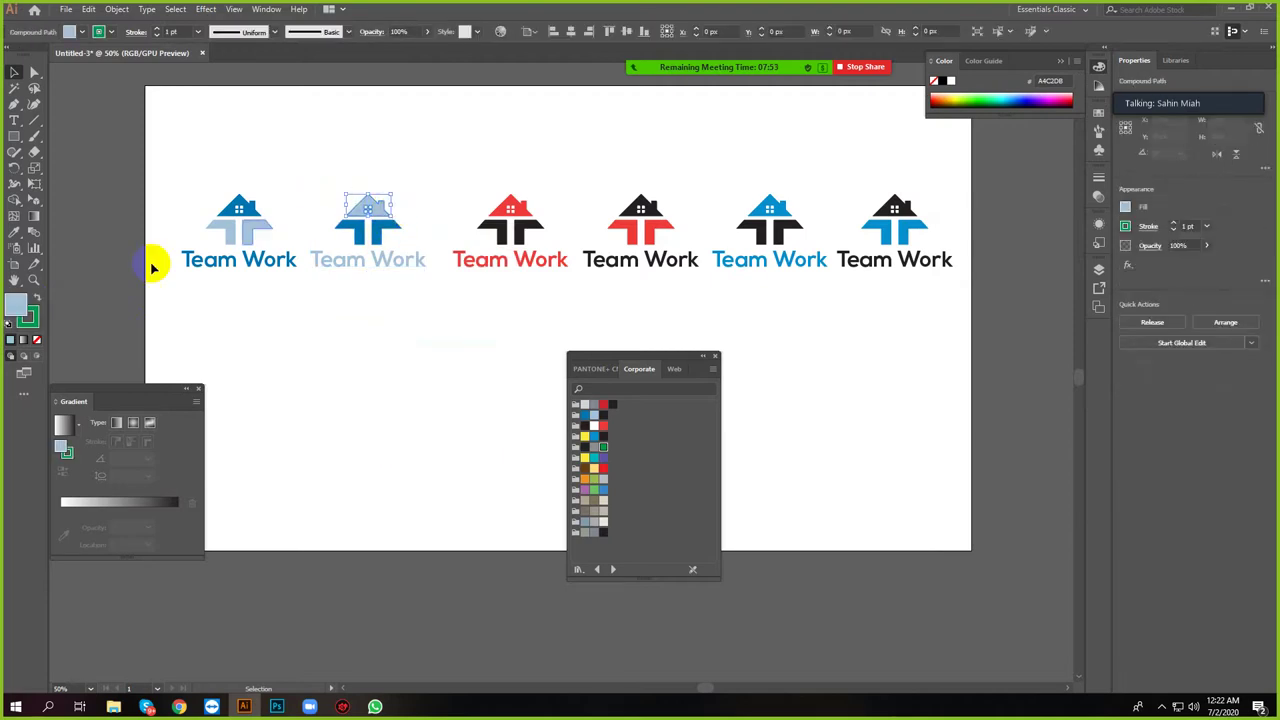
Step: Remove the roof's stroke and fill it light green
click(37, 339)
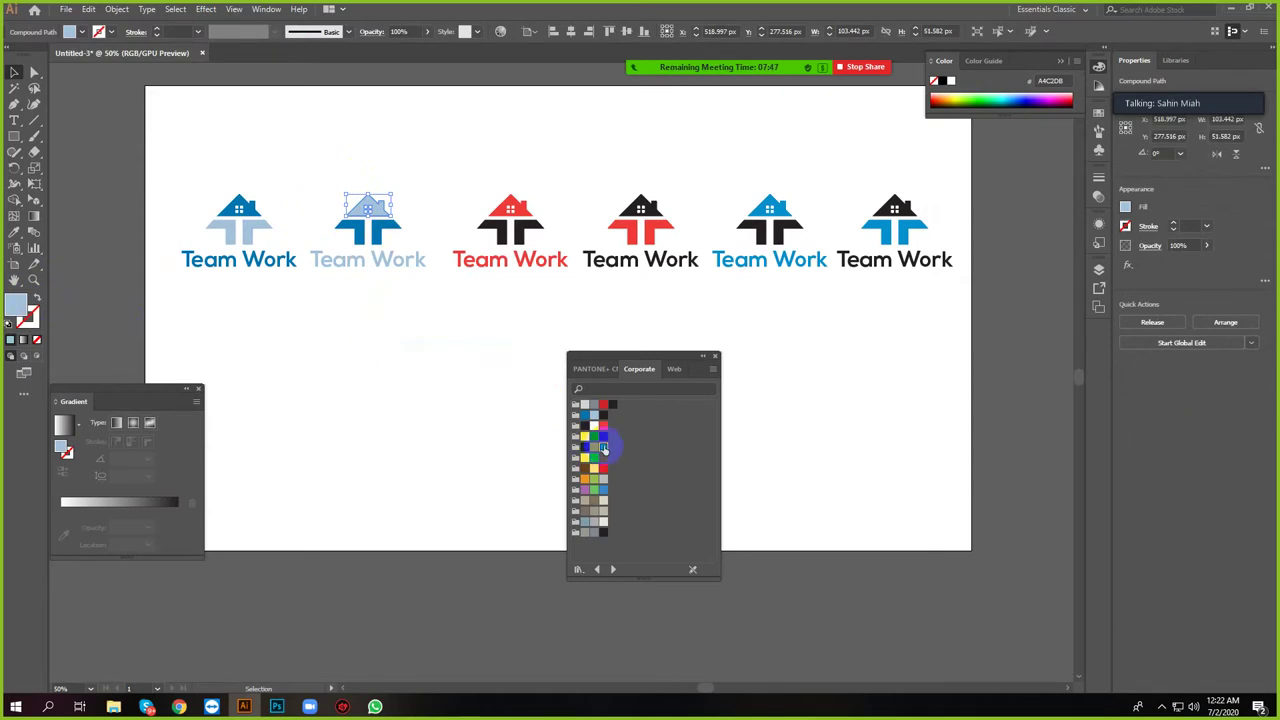
click(603, 447)
click(594, 447)
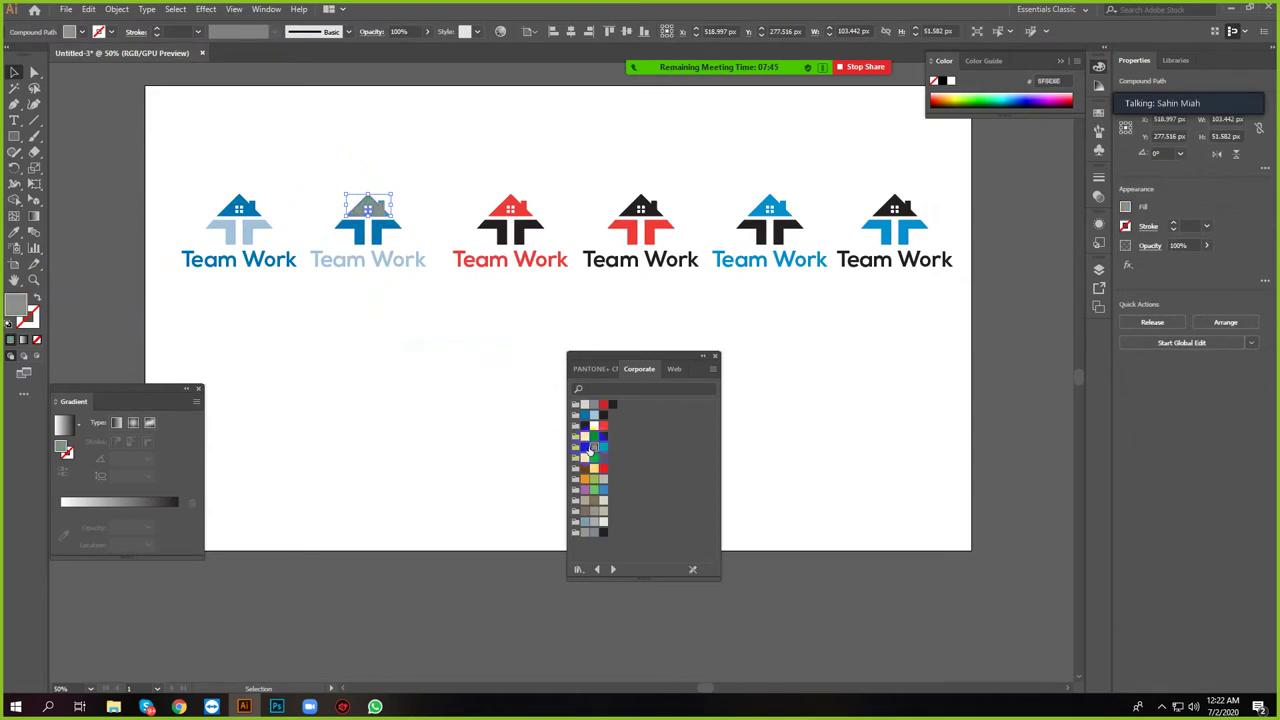
click(585, 447)
click(594, 489)
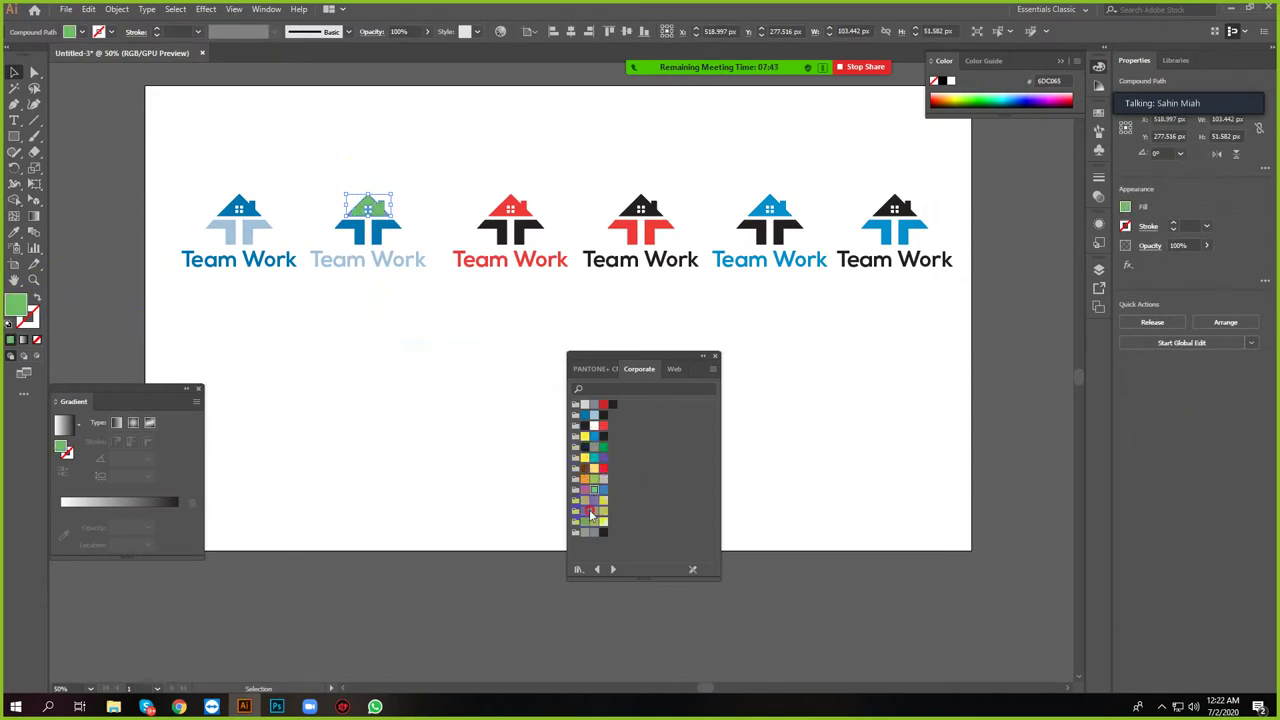
Step: Fill the second logo's T shape with red, then deselect
click(380, 230)
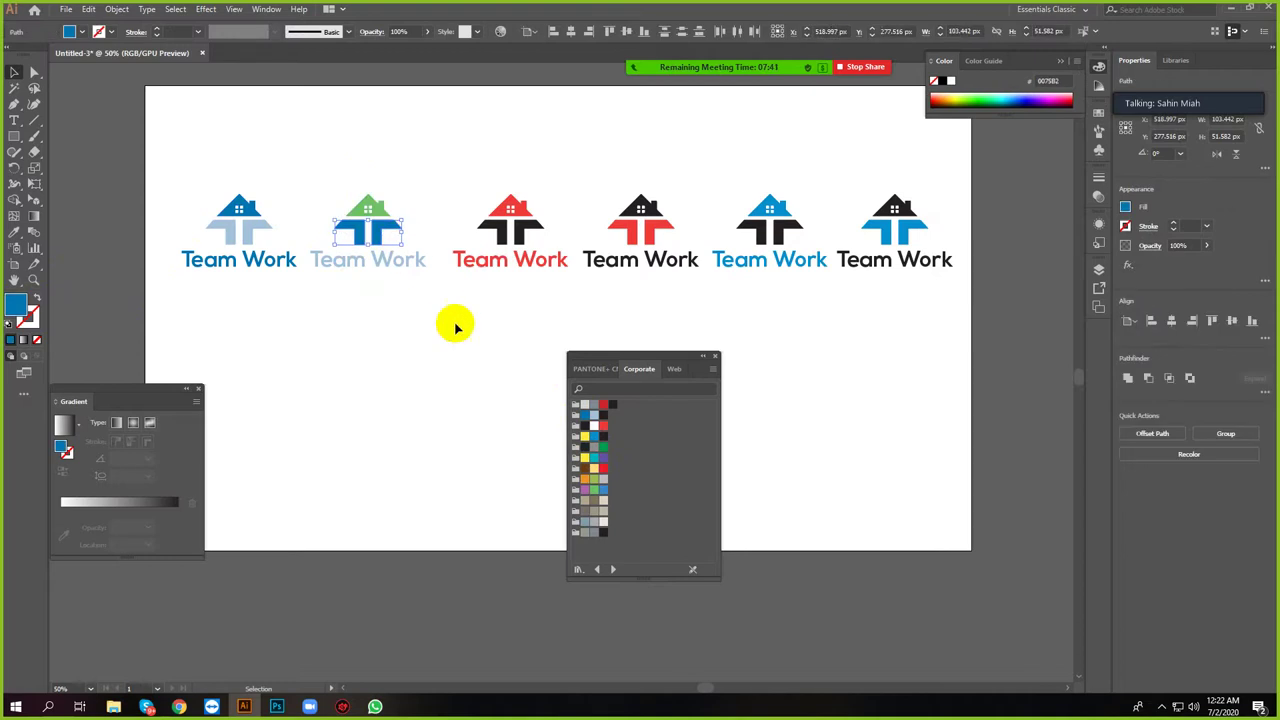
click(602, 512)
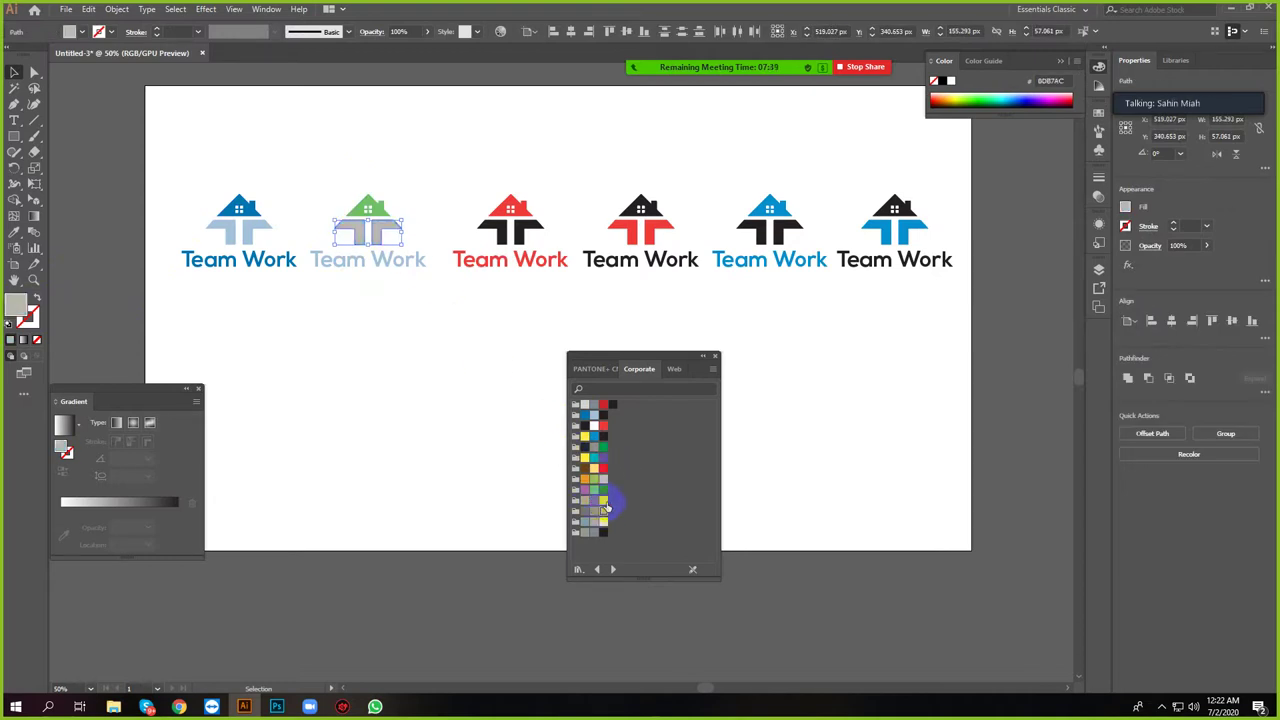
click(603, 468)
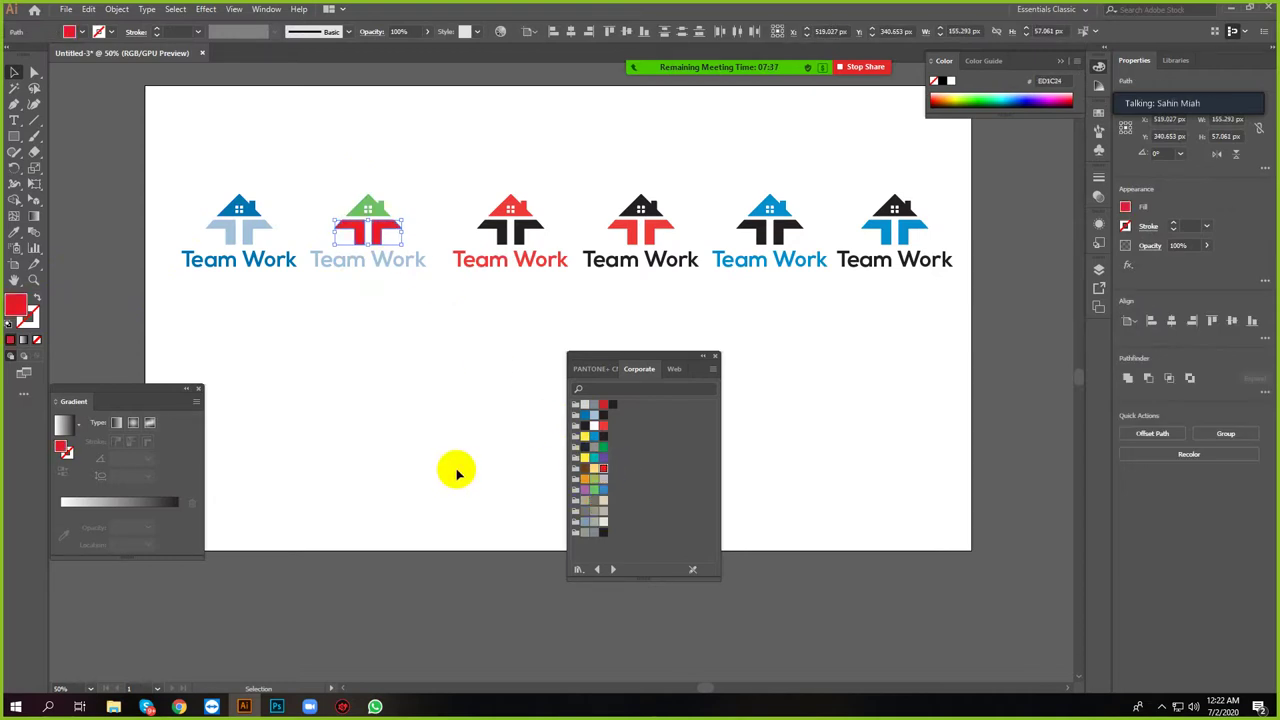
click(400, 430)
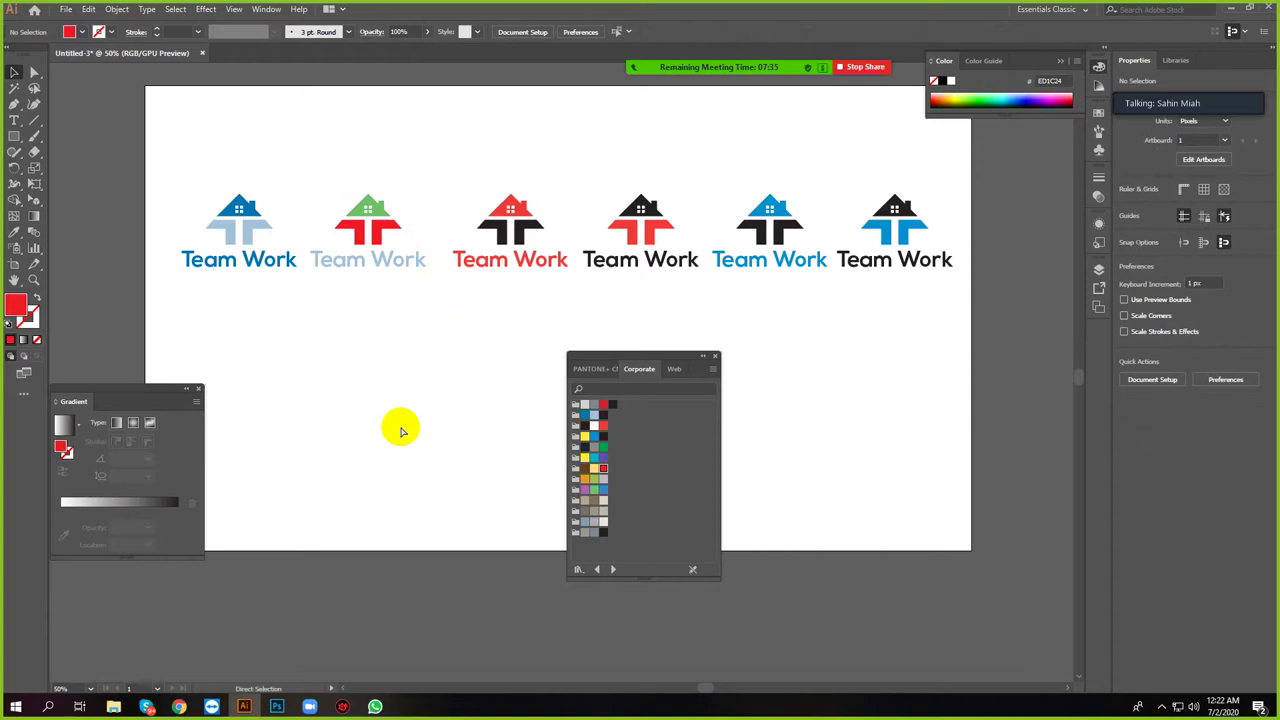
Step: Delete every Team Work logo with Ctrl+A, refit the empty artboard, and close the swatch library
key(ctrl+minus)
key(ctrl+minus)
key(ctrl+minus)
key(ctrl+a)
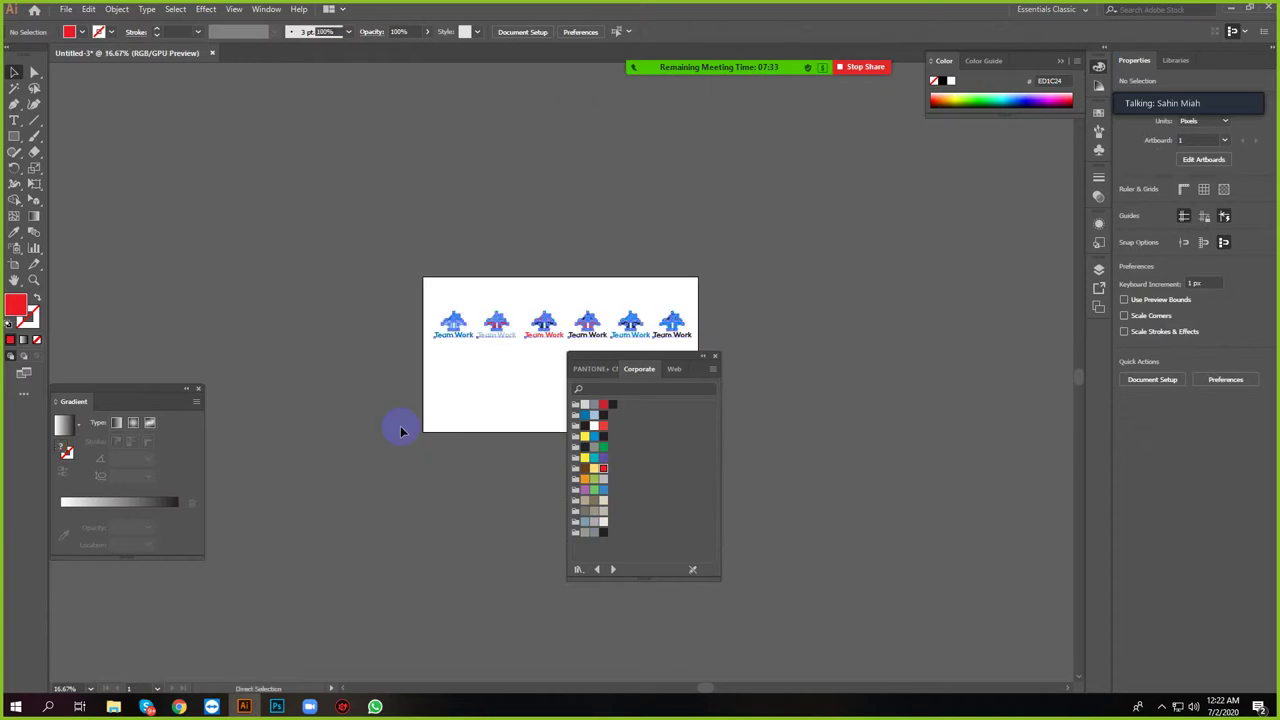
key(Delete)
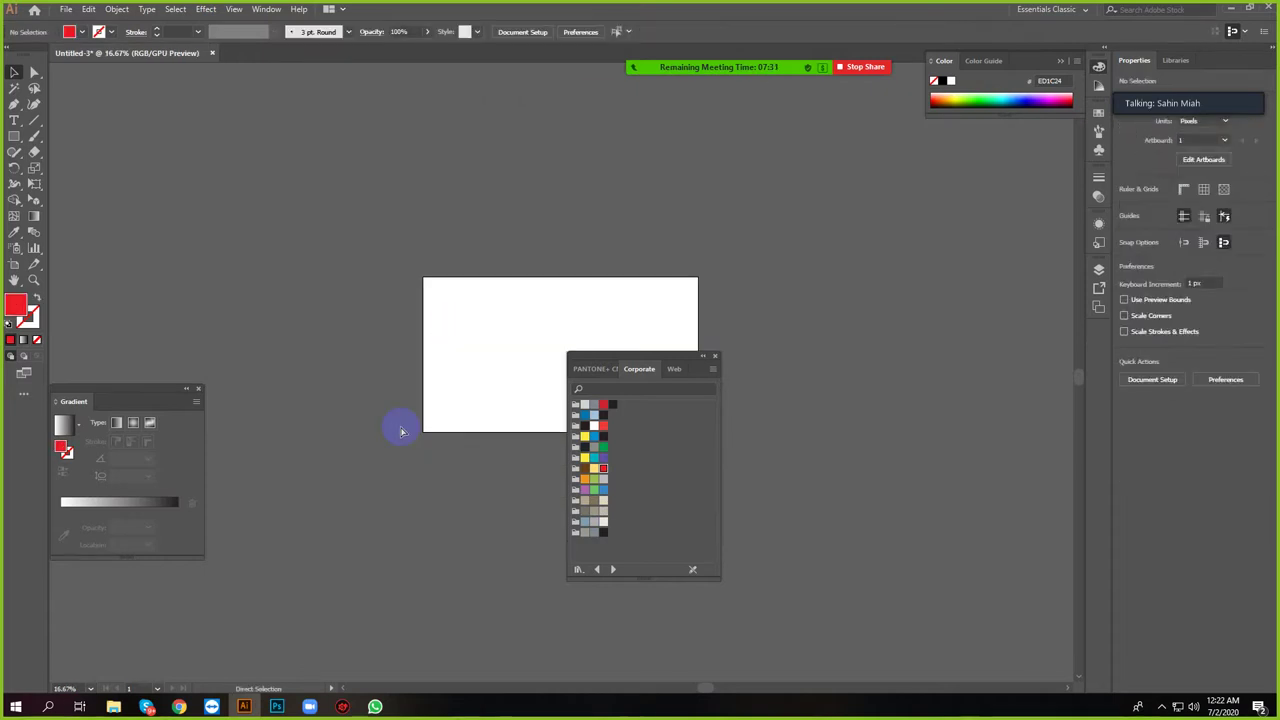
key(ctrl+0)
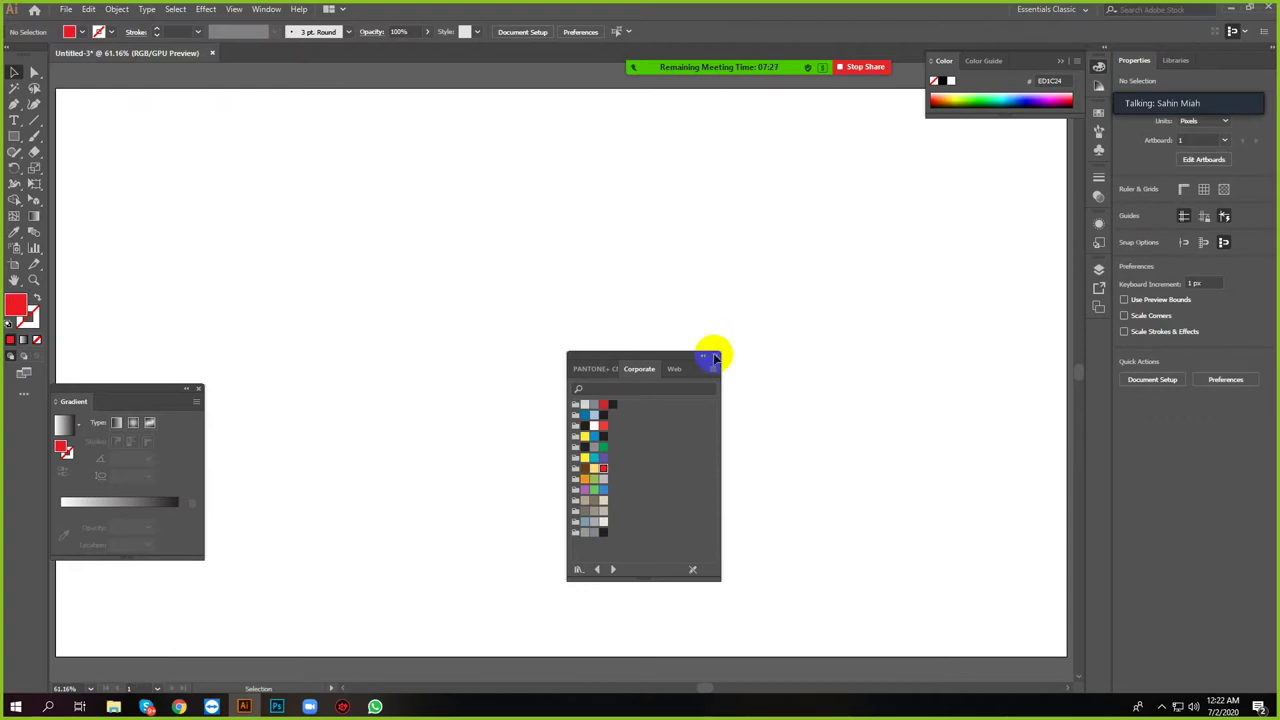
click(715, 357)
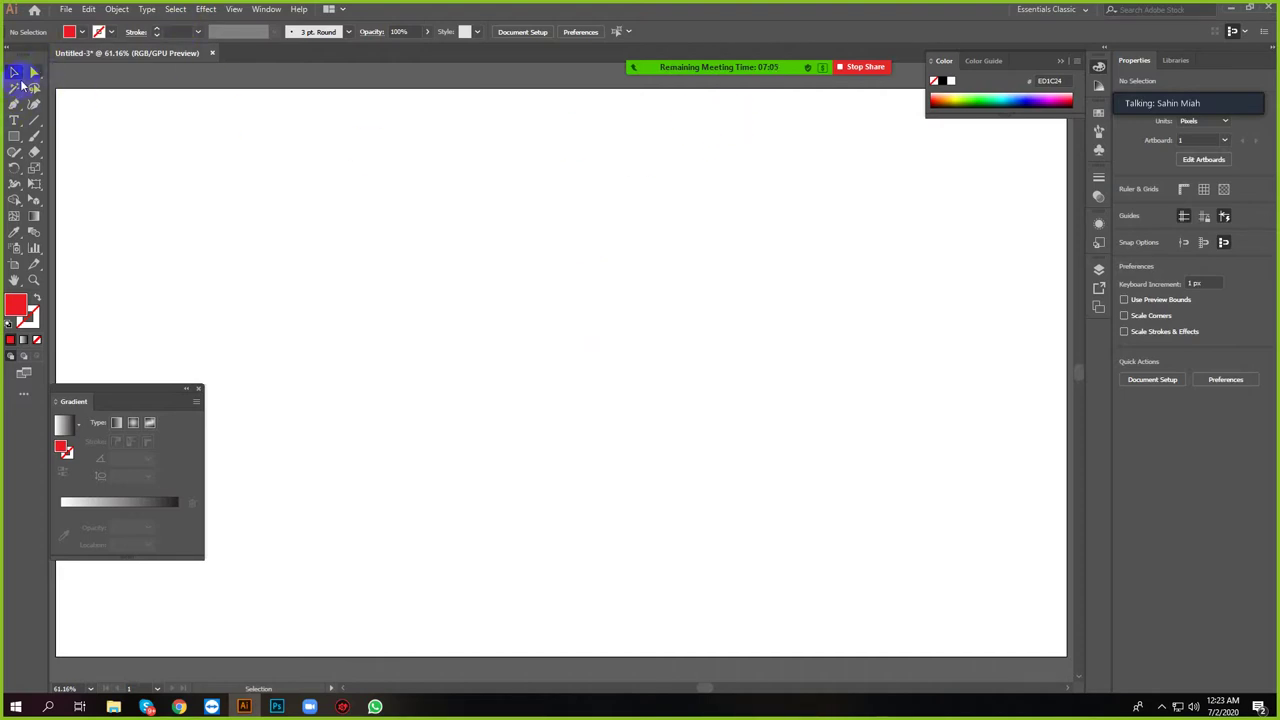
click(32, 125)
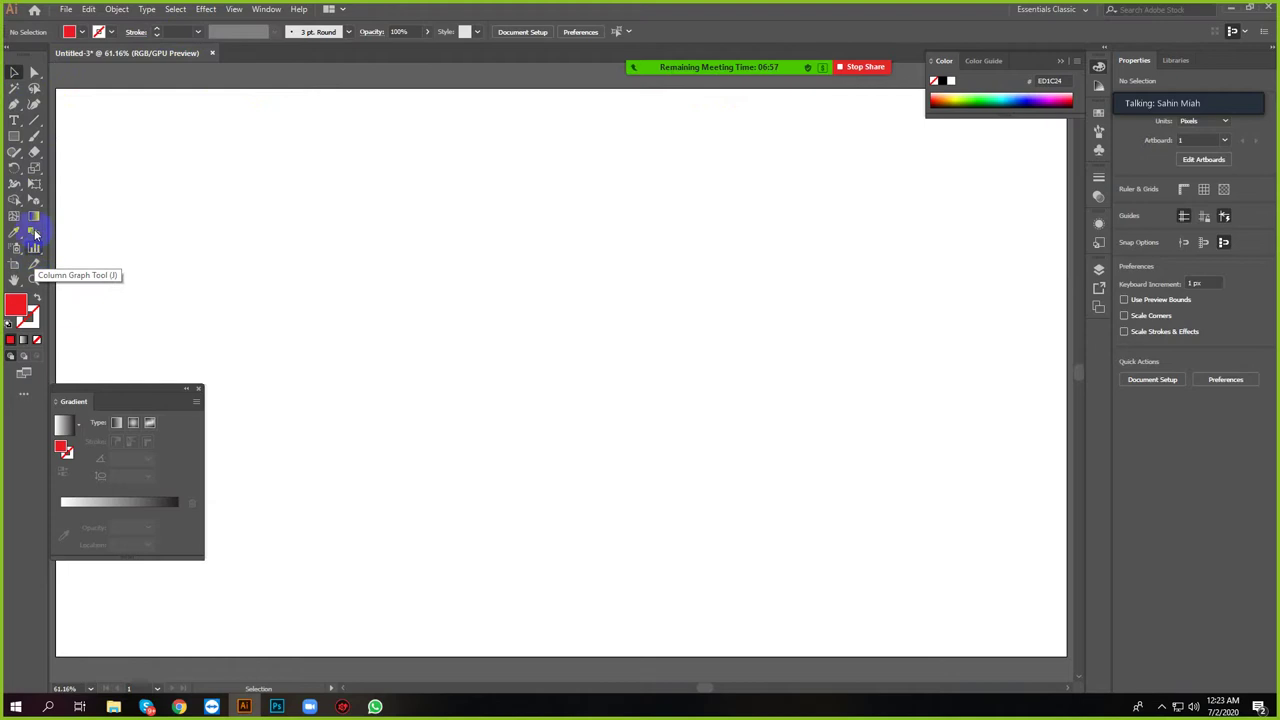
Step: Draw a horizontal line across the upper artboard with the Line Segment tool
click(31, 123)
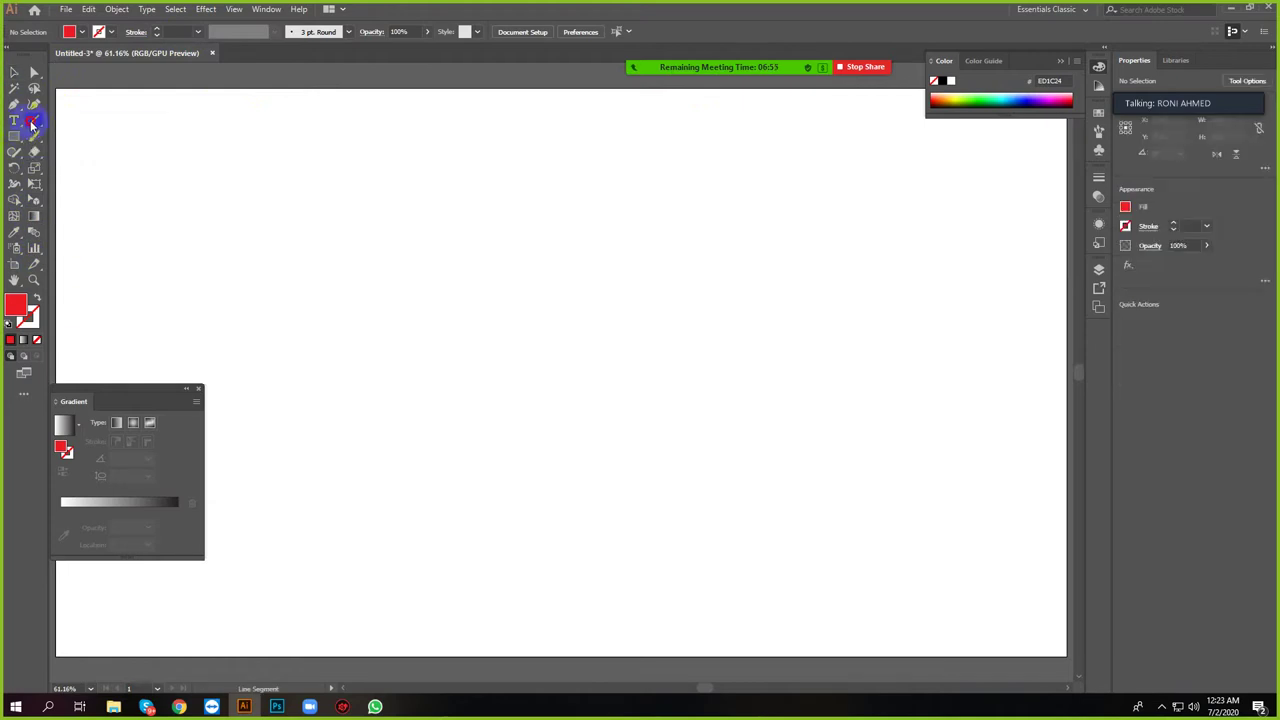
drag(31, 123, 65, 126)
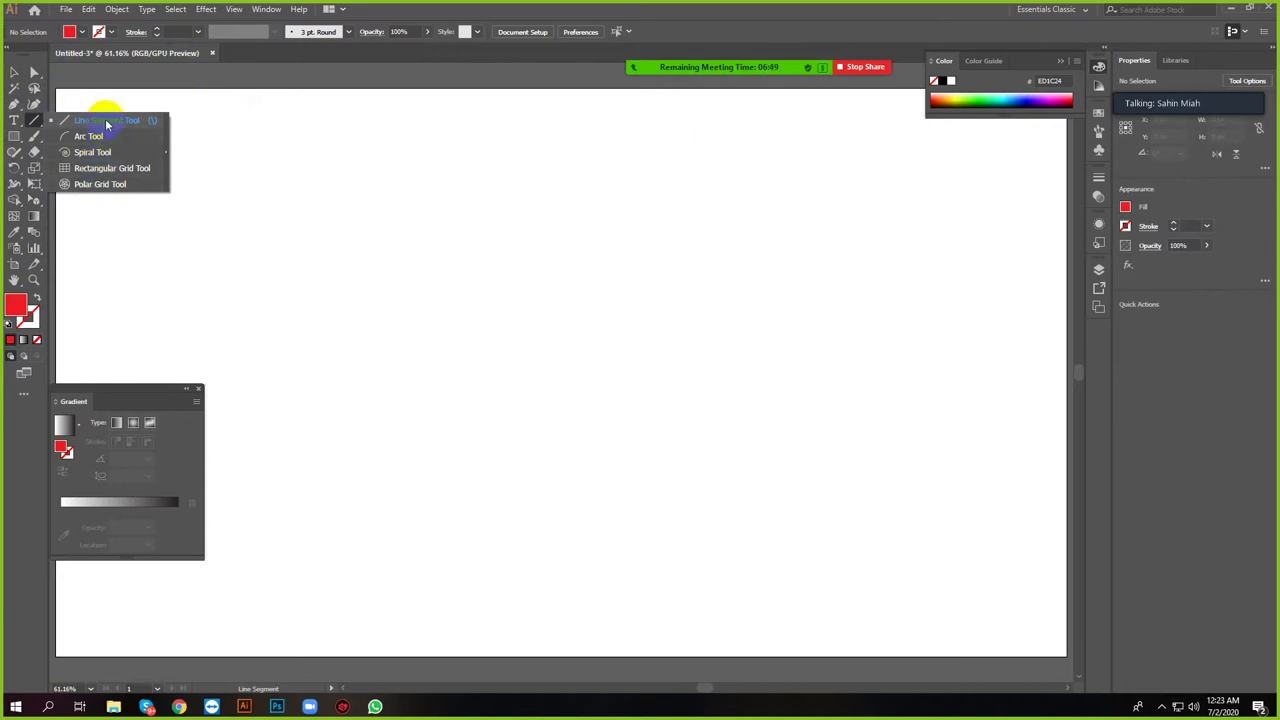
click(105, 120)
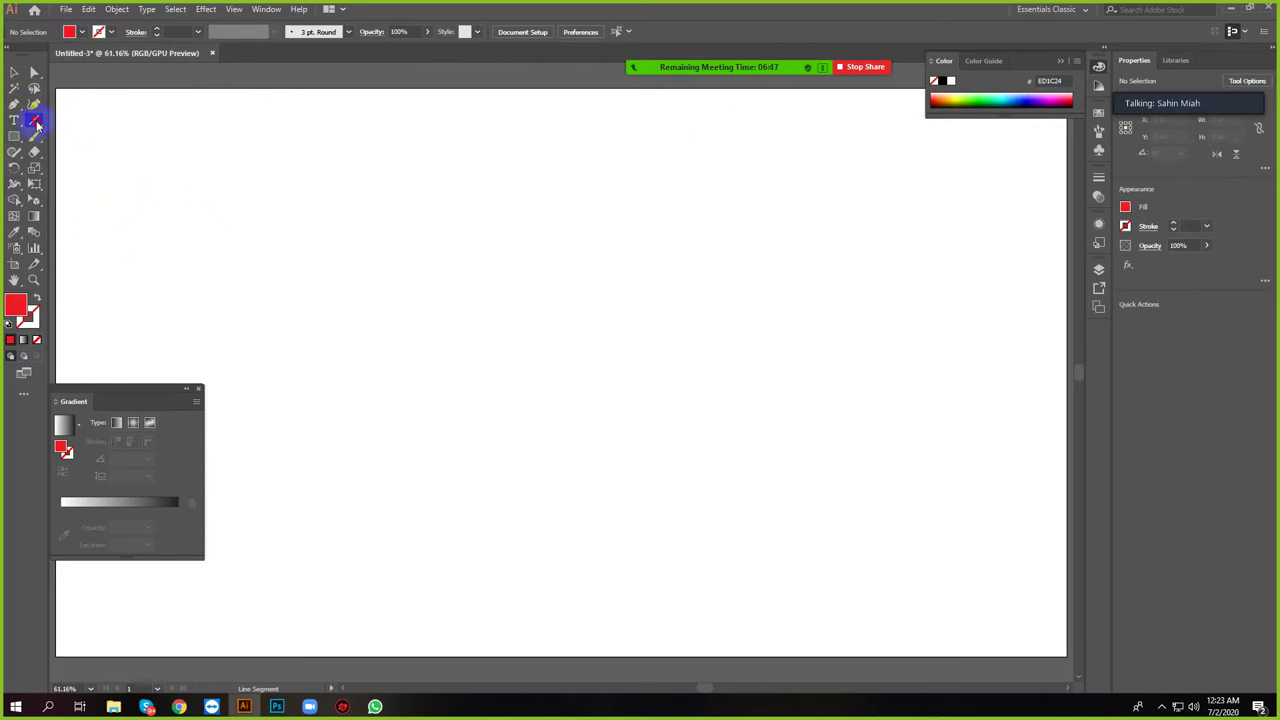
drag(37, 122, 130, 114)
mouse_move(124, 255)
mouse_down()
mouse_move(696, 225)
mouse_move(669, 283)
mouse_move(677, 246)
mouse_move(689, 247)
mouse_up()
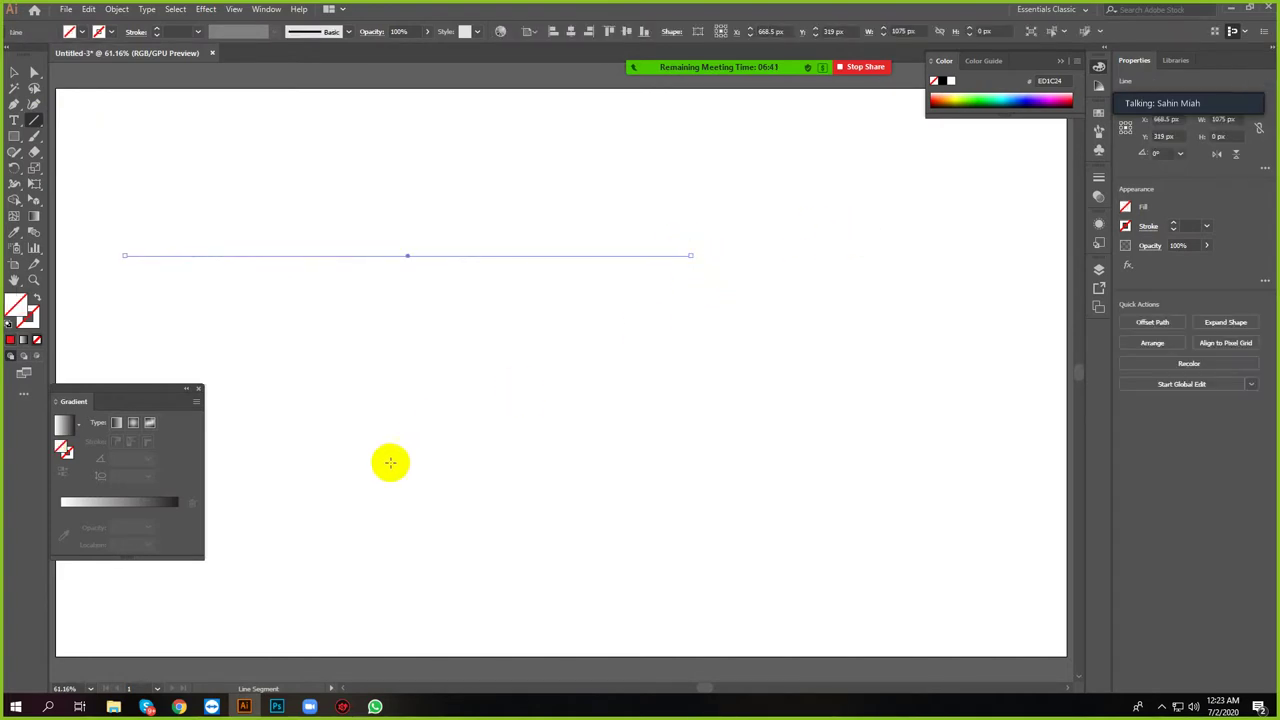
Step: Remove the extra lower line so only the top horizontal line remains
mouse_move(346, 505)
mouse_down()
mouse_move(583, 197)
mouse_move(646, 161)
mouse_move(691, 357)
mouse_move(651, 443)
mouse_move(694, 476)
mouse_move(814, 506)
mouse_move(643, 520)
mouse_move(611, 383)
mouse_move(626, 361)
mouse_move(403, 397)
mouse_move(474, 446)
mouse_move(797, 511)
mouse_move(779, 289)
mouse_move(414, 171)
mouse_move(223, 171)
mouse_move(116, 390)
mouse_move(417, 574)
mouse_move(409, 300)
mouse_move(286, 606)
mouse_move(456, 357)
mouse_move(583, 214)
mouse_move(717, 286)
mouse_move(803, 451)
mouse_move(764, 535)
mouse_move(763, 503)
mouse_move(791, 510)
mouse_up()
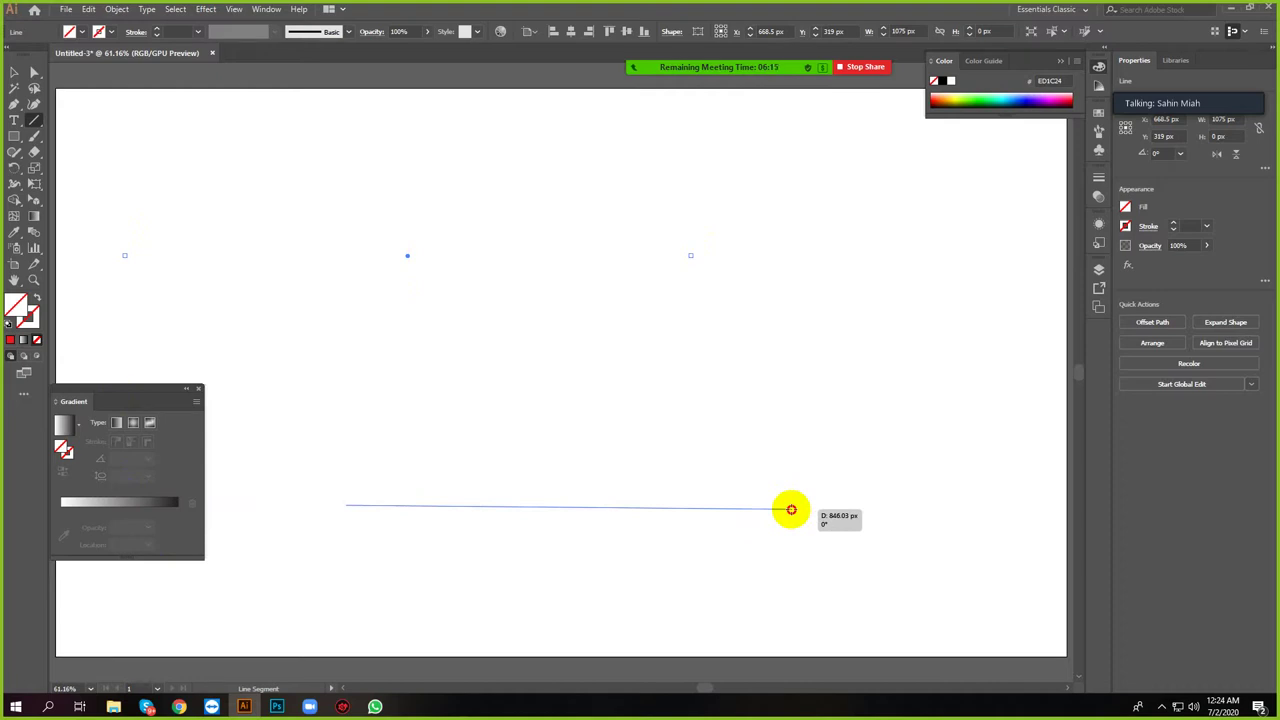
key(shift)
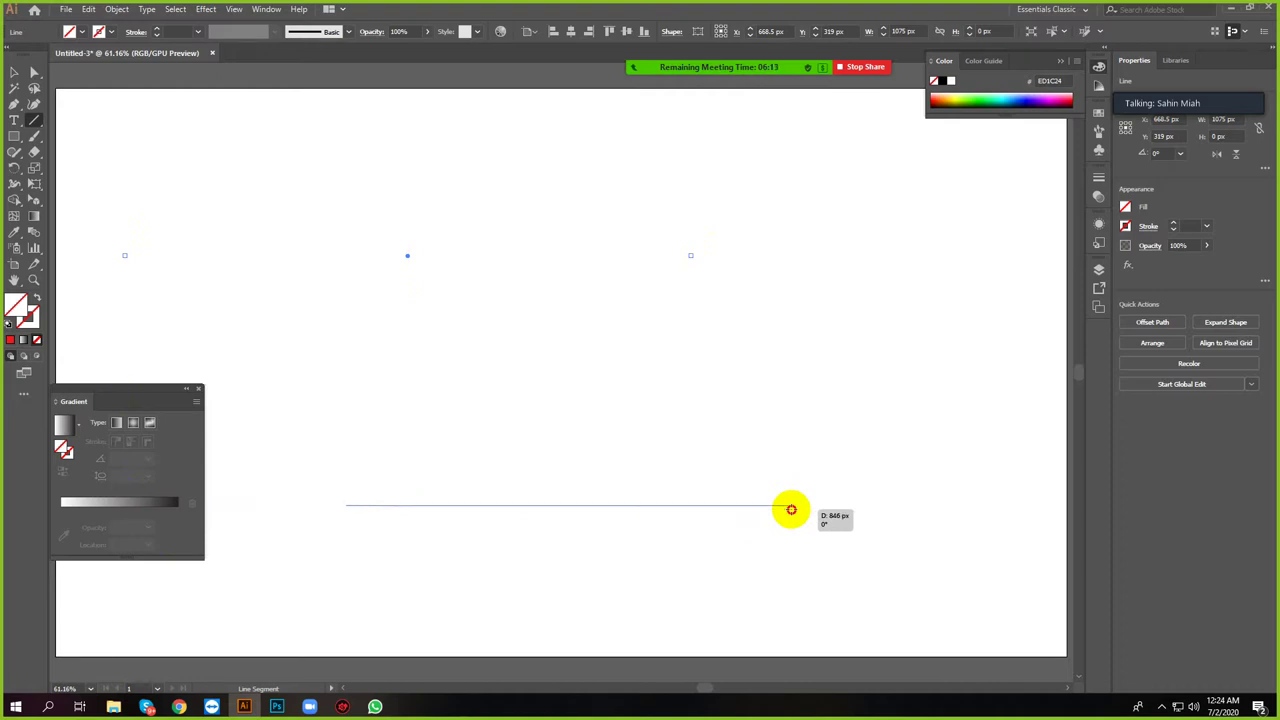
key(v)
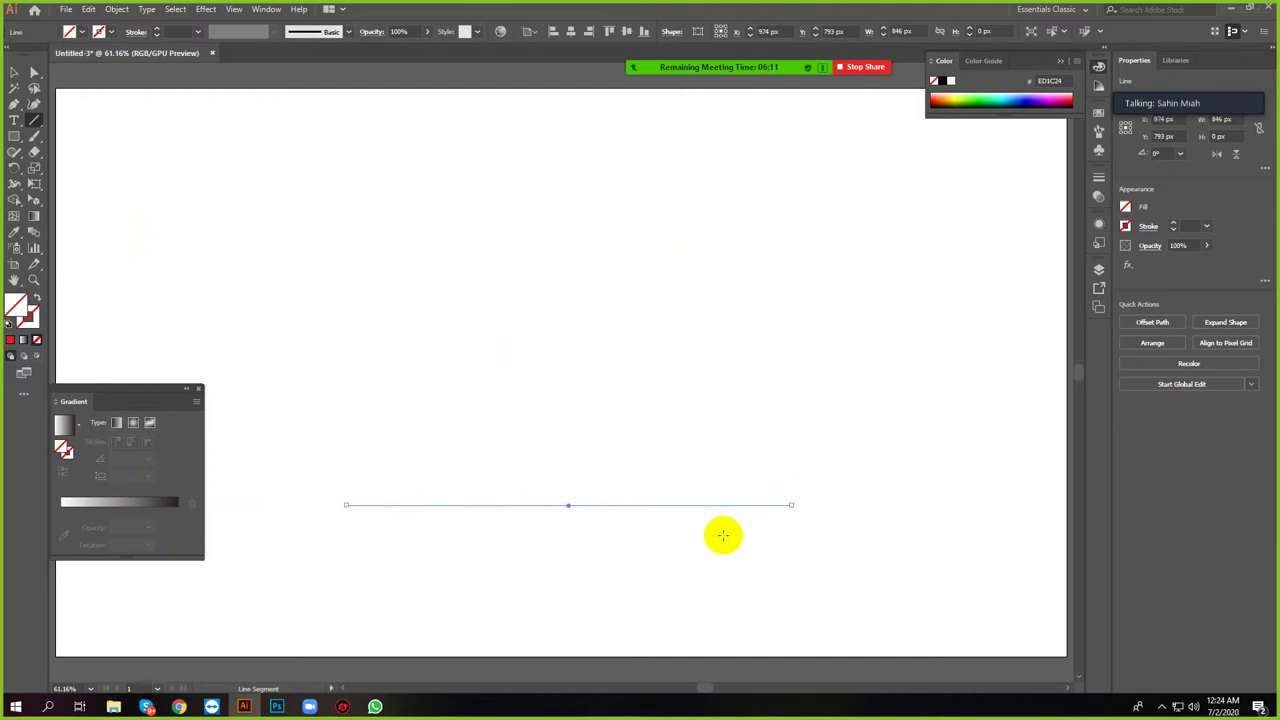
drag(490, 182, 529, 343)
key(ctrl+z)
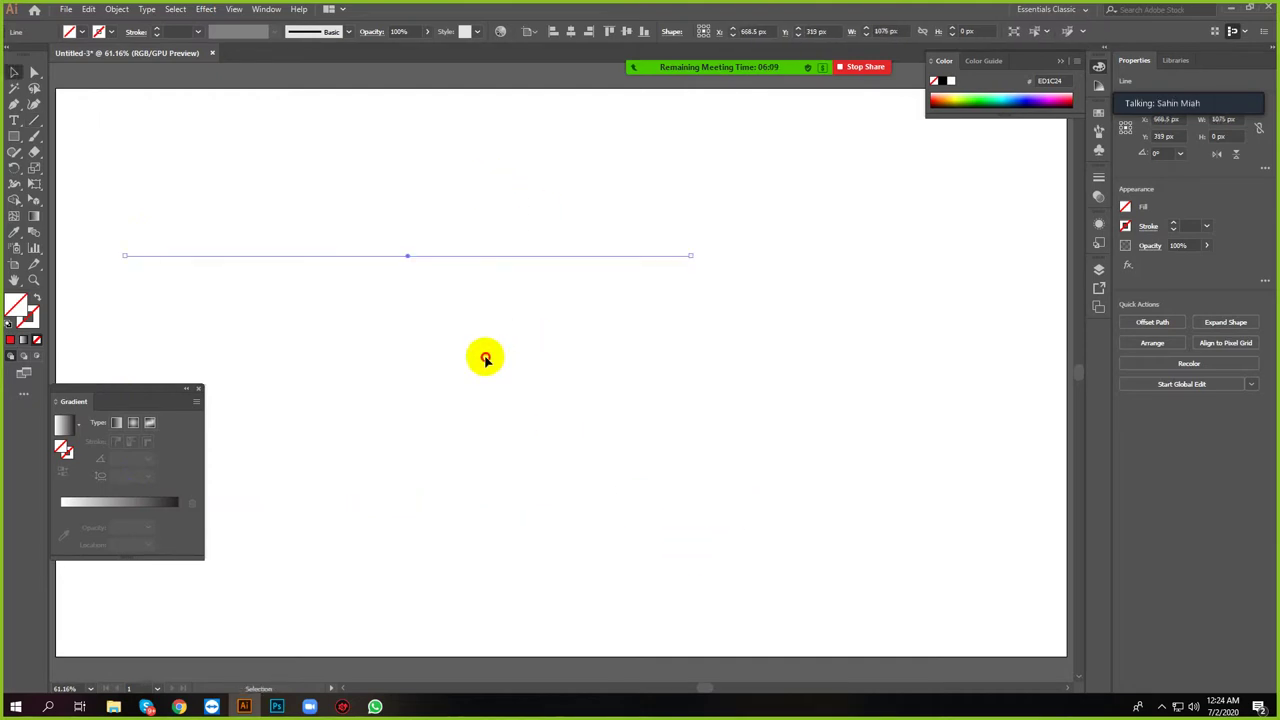
key(ctrl+z)
drag(425, 313, 514, 217)
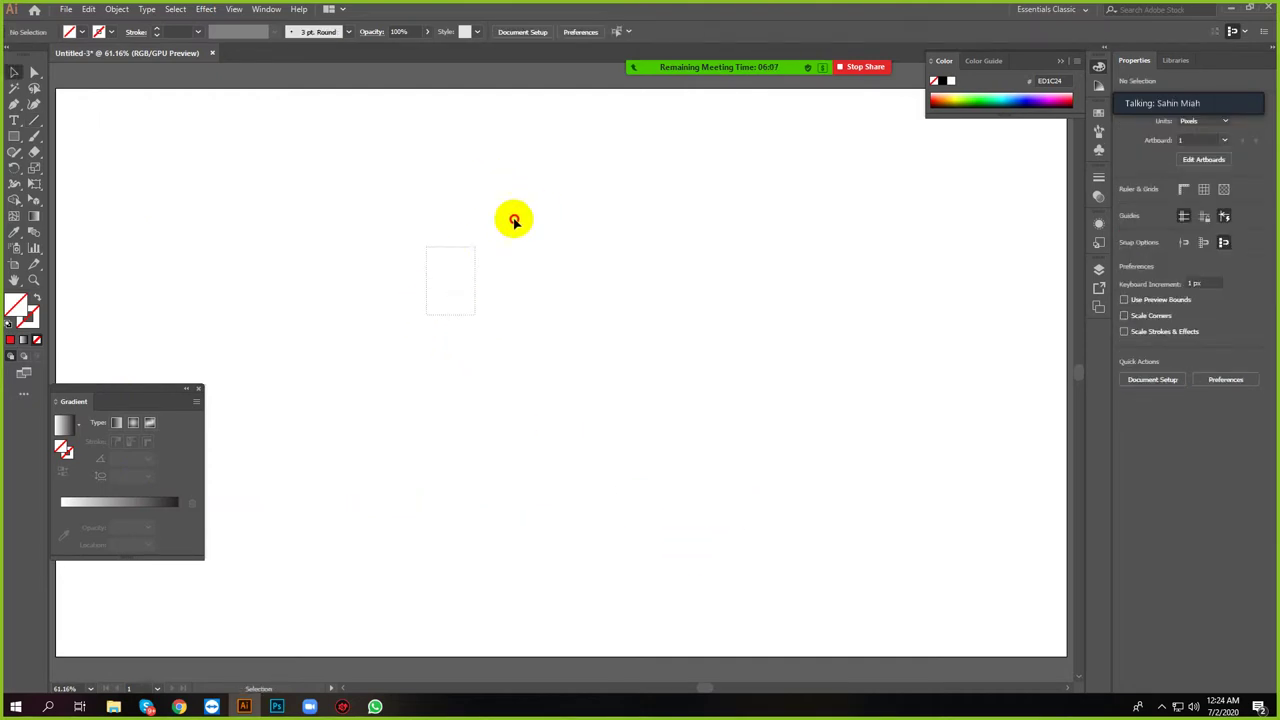
key(ctrl+shift+z)
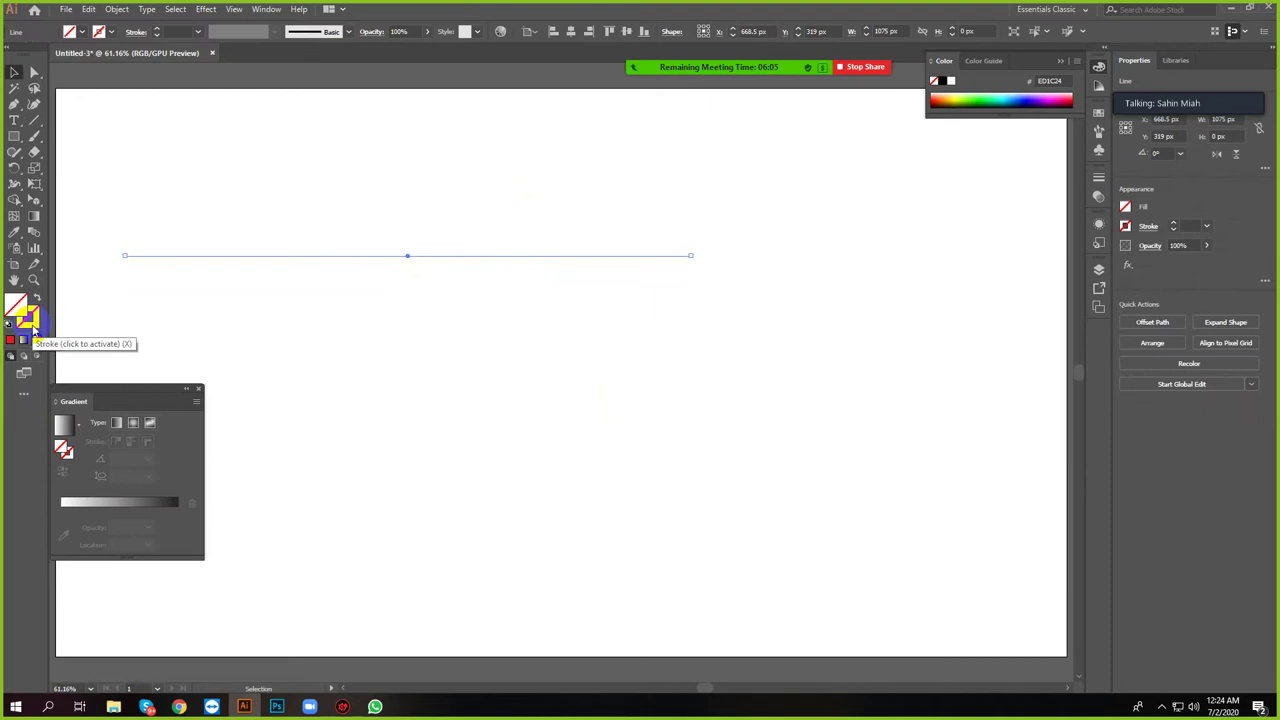
Step: Give the top line a red 4 pt stroke with no fill
click(10, 340)
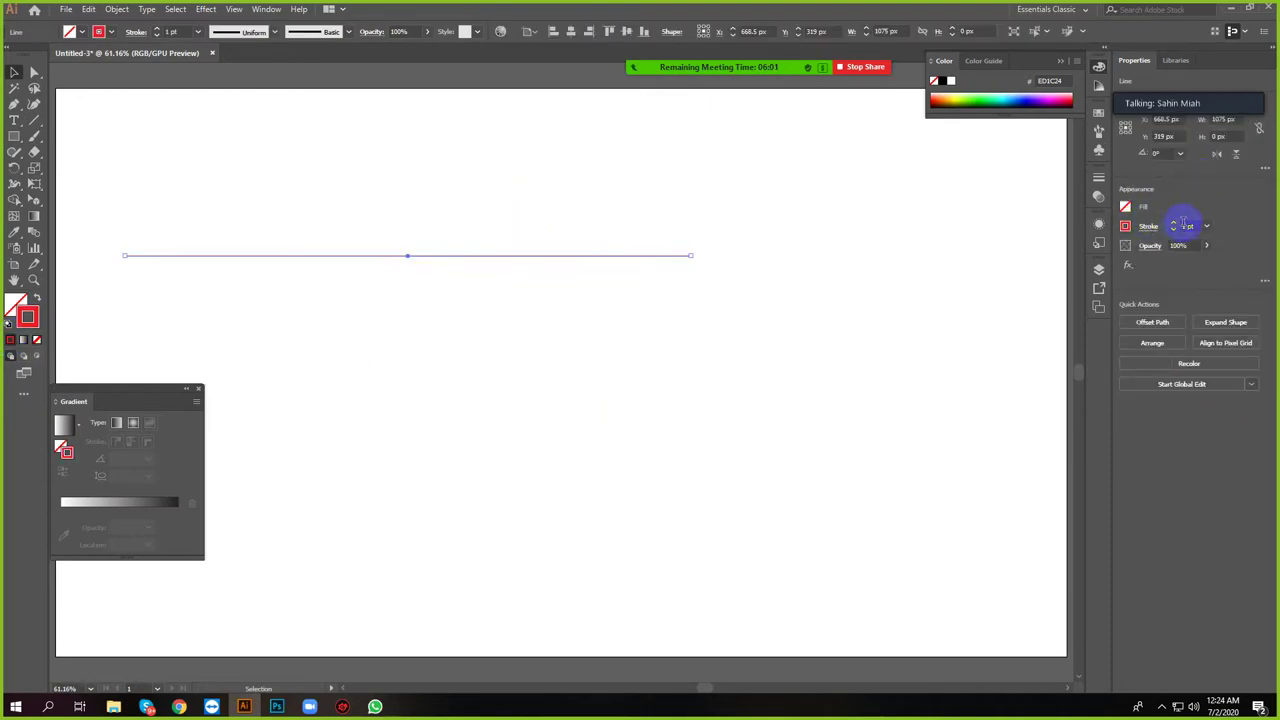
text(4)
key(Return)
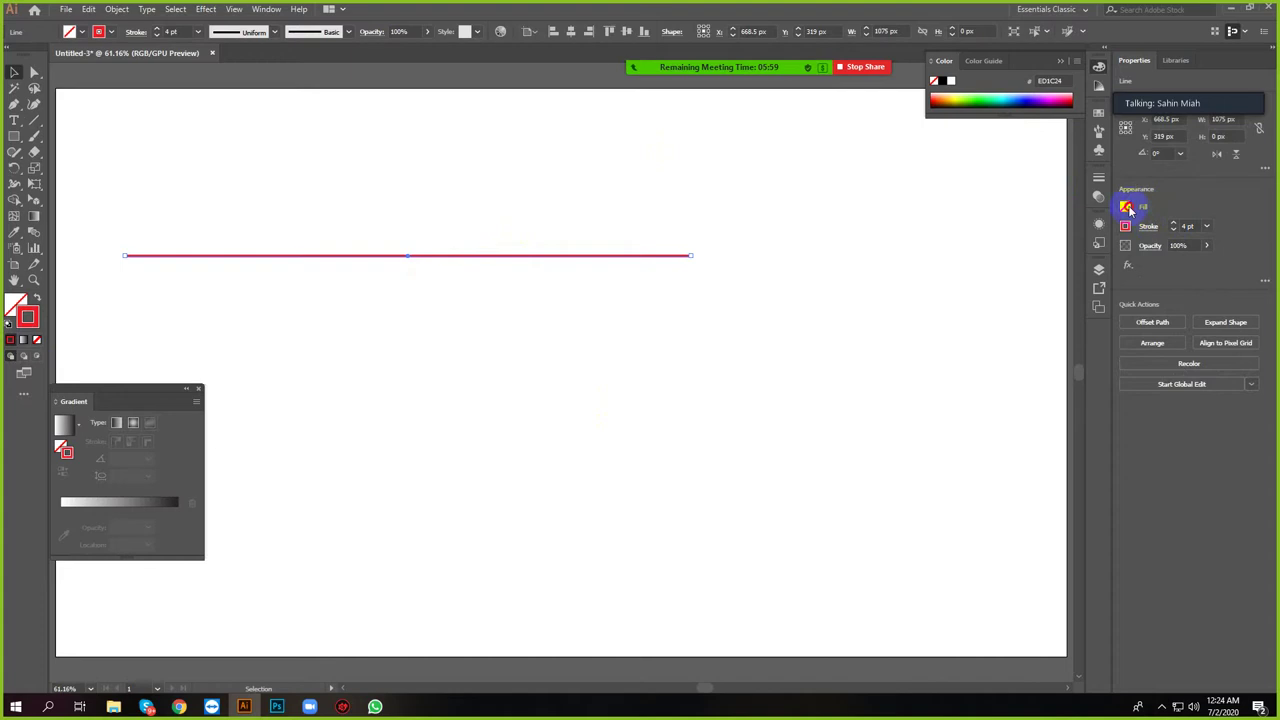
click(1127, 207)
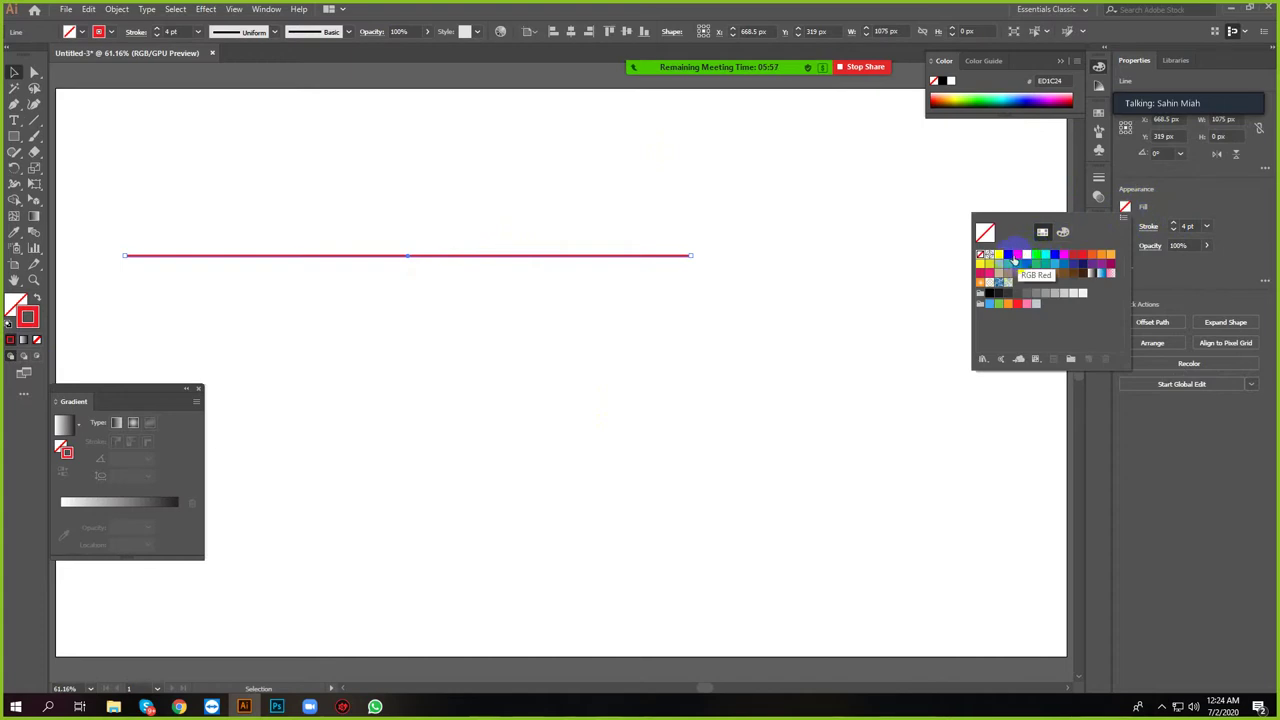
click(1008, 256)
click(586, 329)
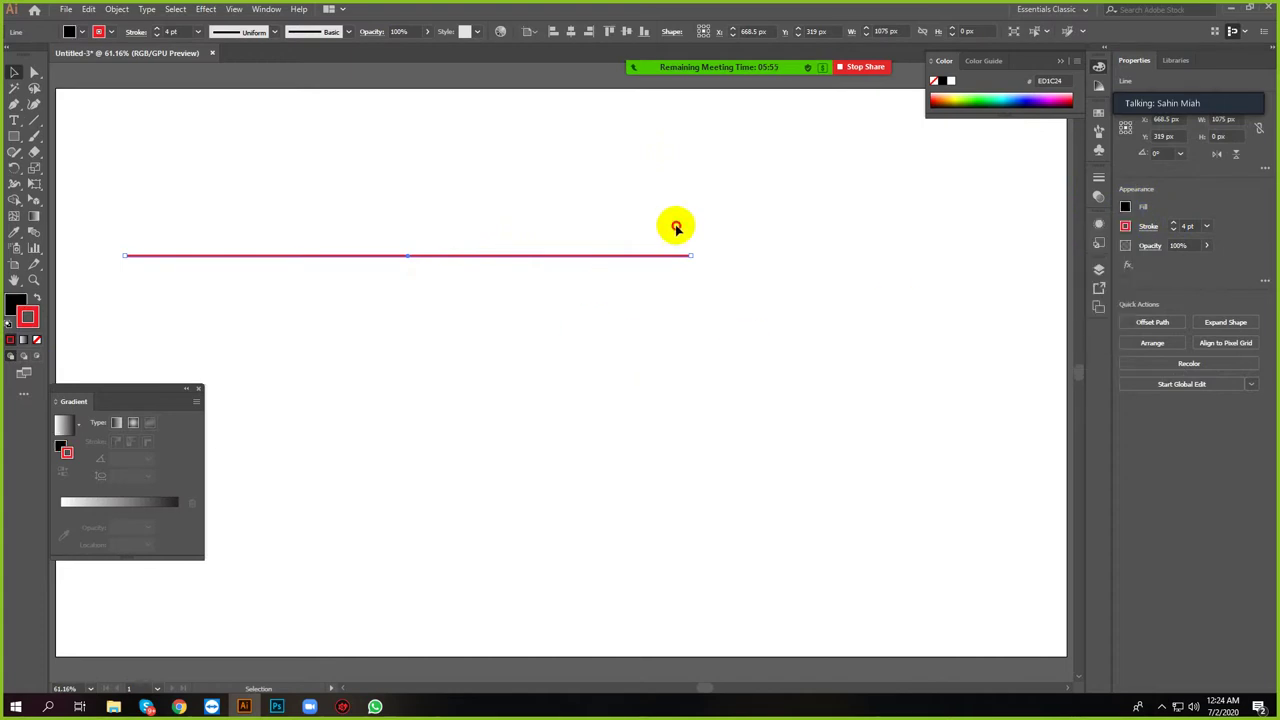
click(662, 235)
drag(662, 225, 577, 329)
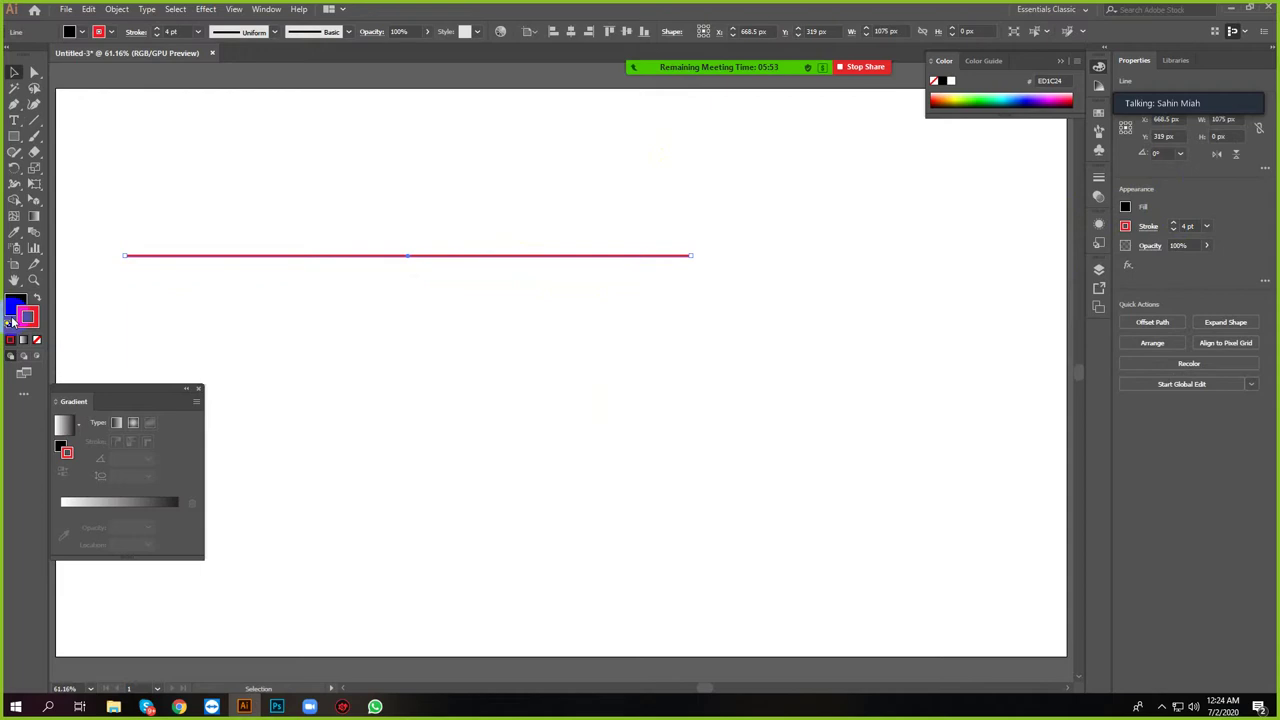
click(16, 303)
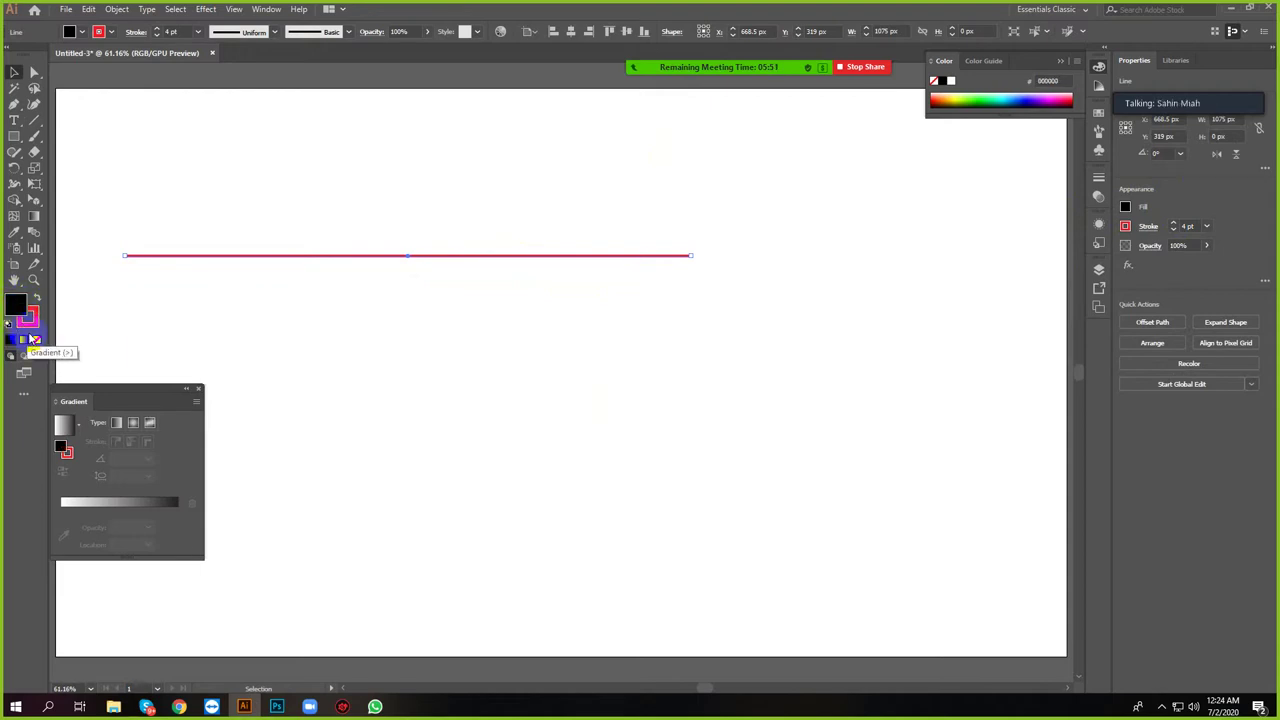
click(36, 341)
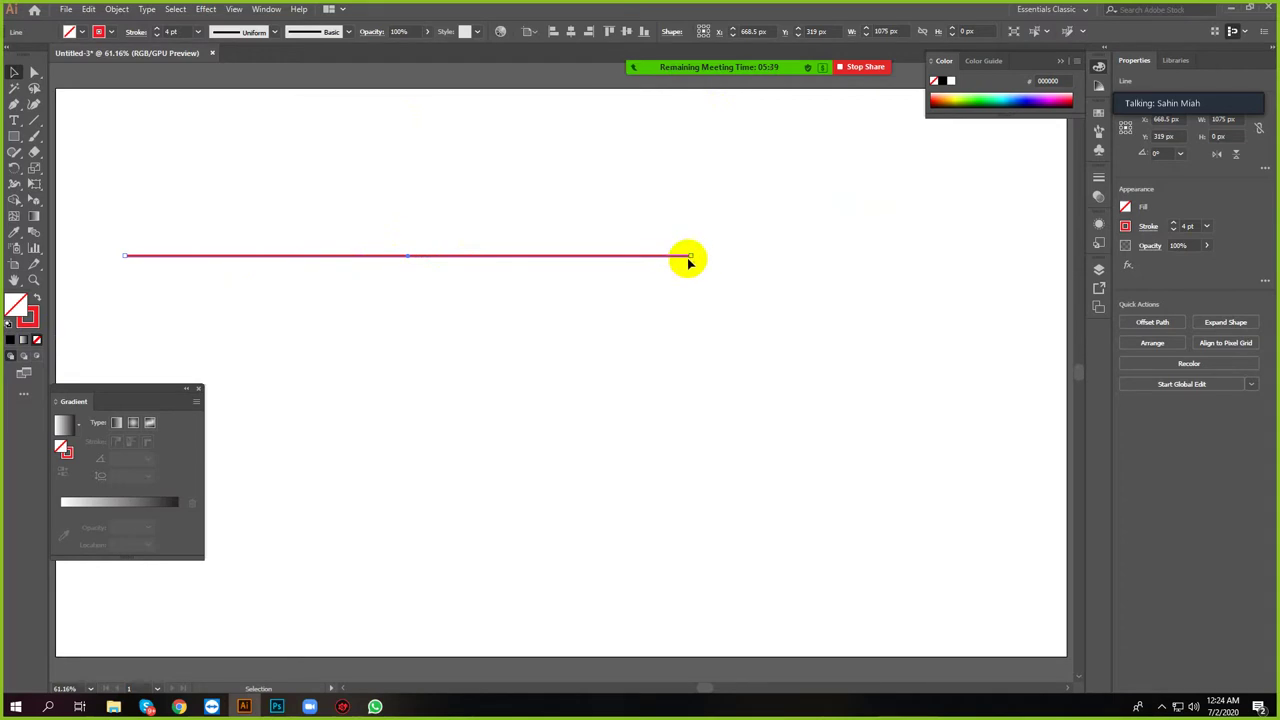
Step: Draw a slanted line down from the red line's right end
click(35, 120)
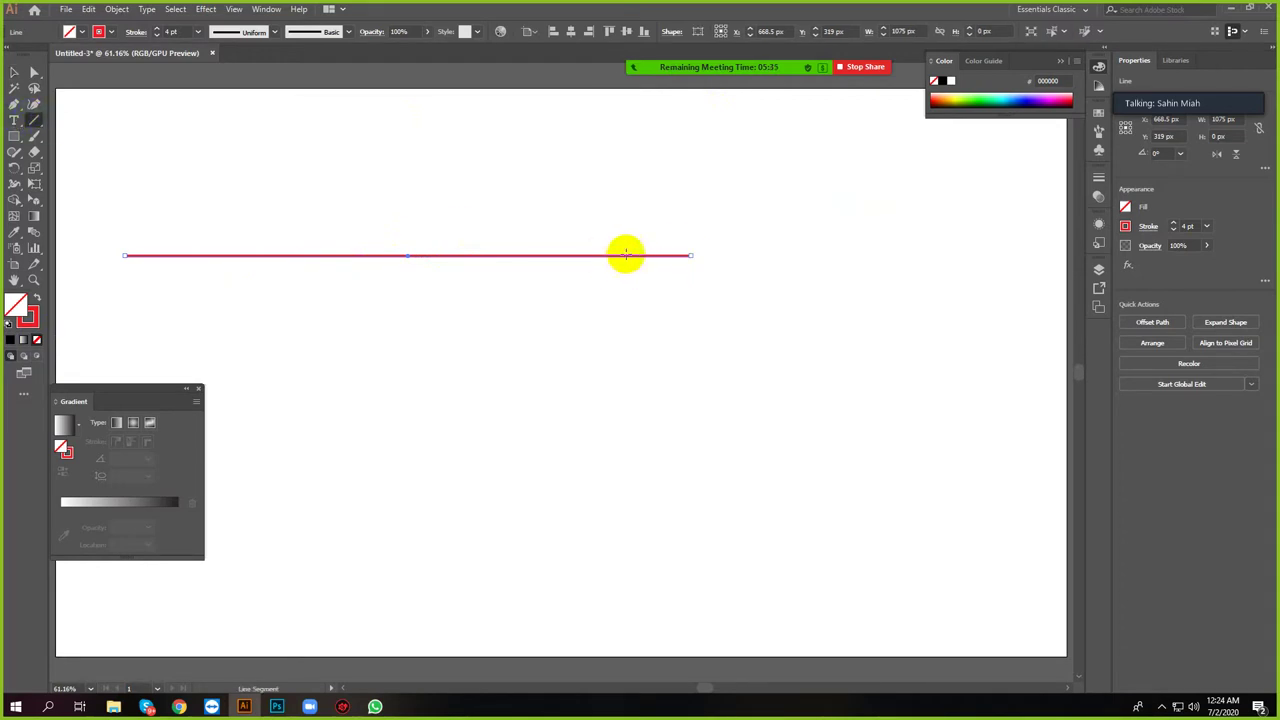
click(35, 121)
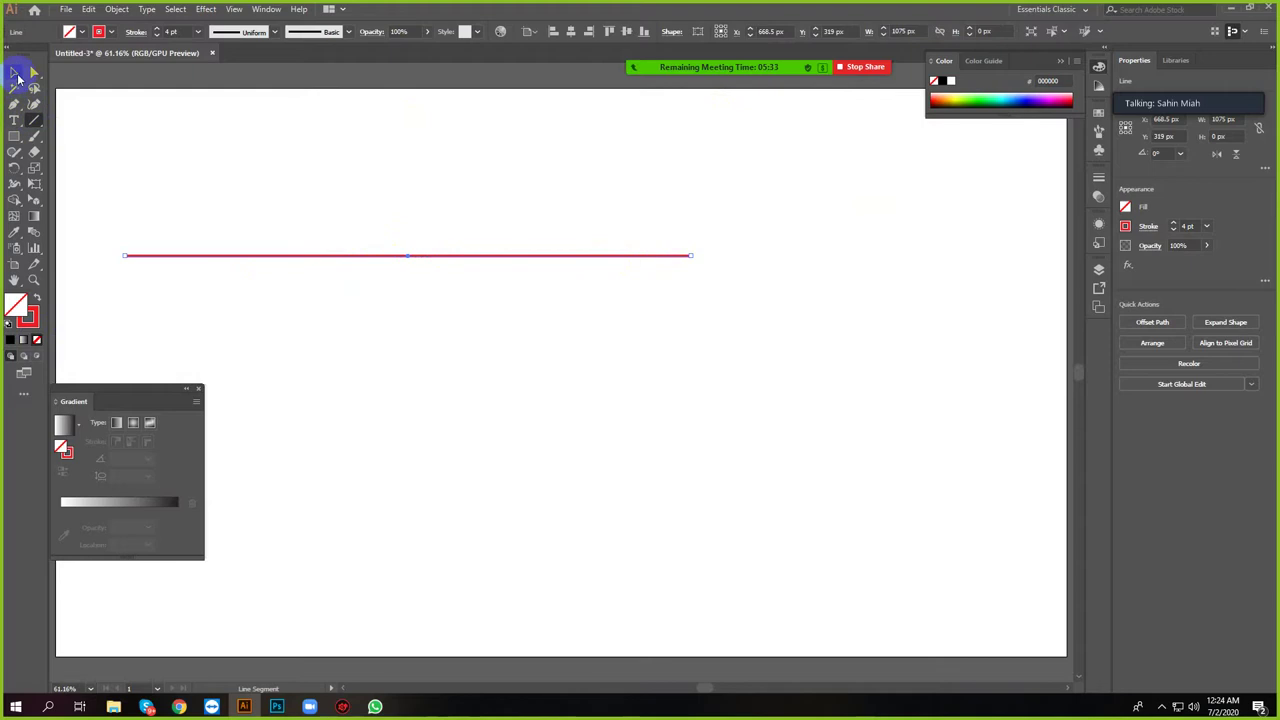
click(16, 74)
click(40, 120)
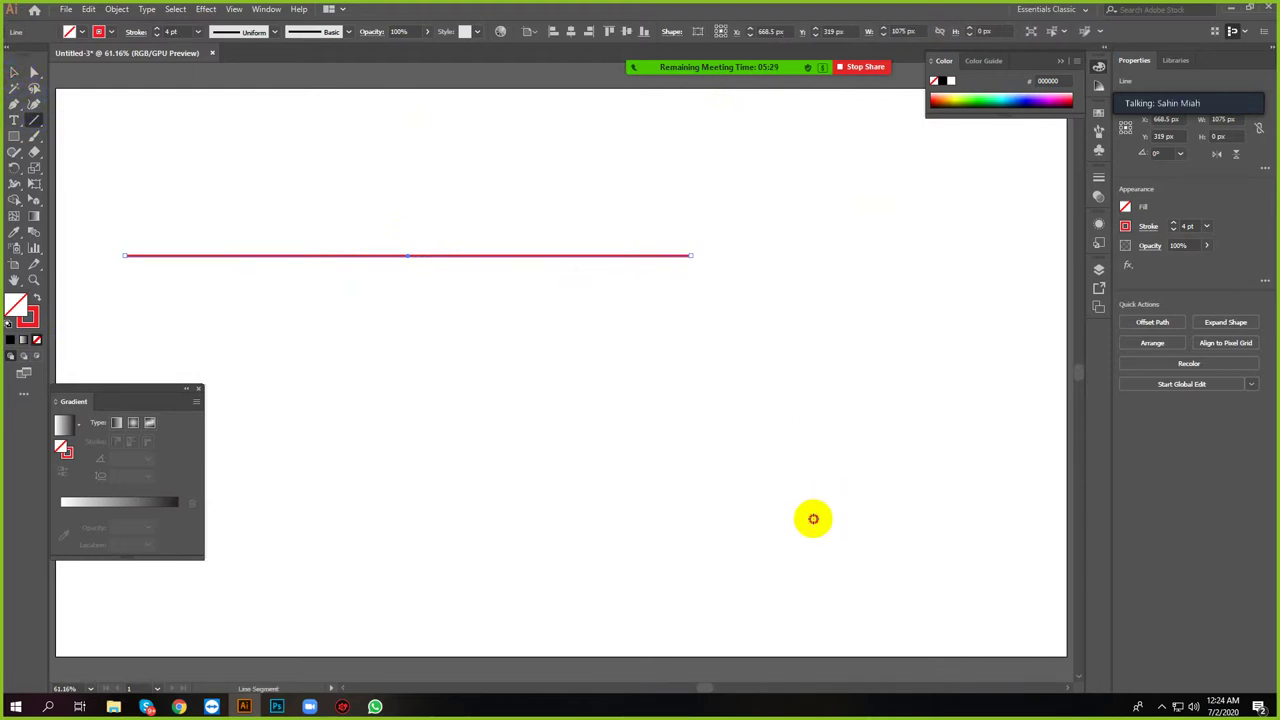
drag(813, 518, 692, 256)
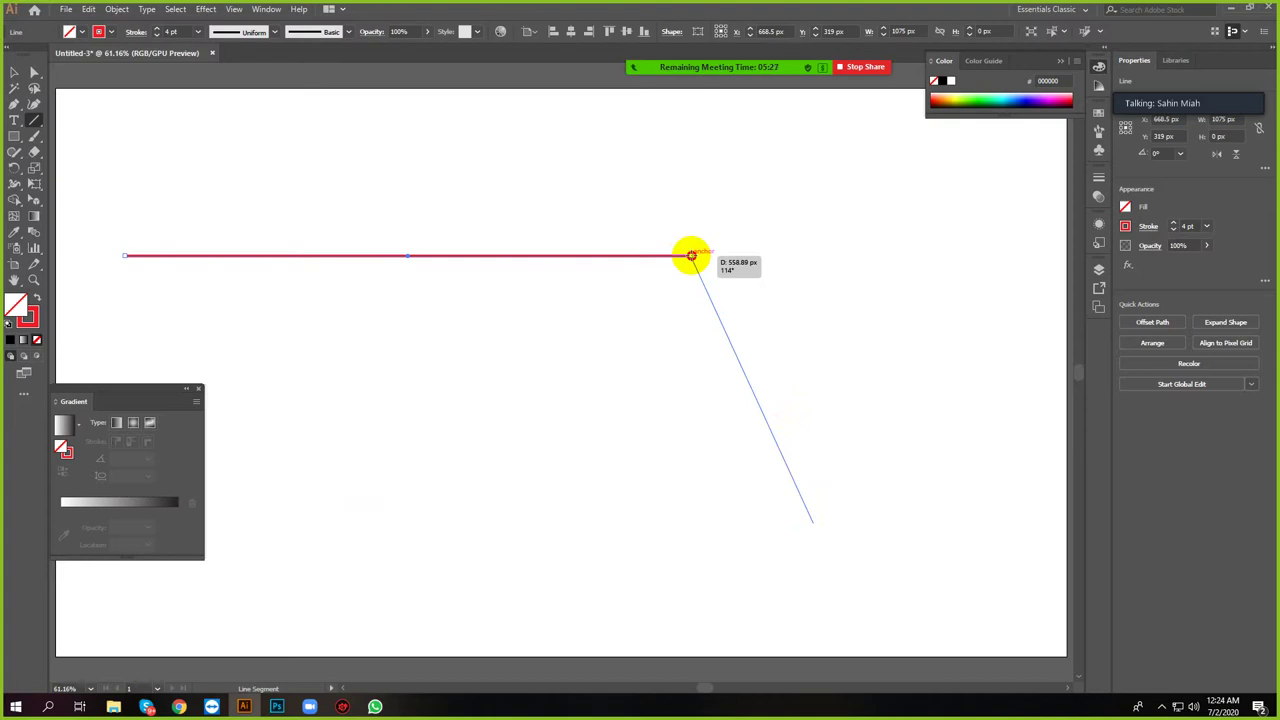
drag(692, 256, 692, 256)
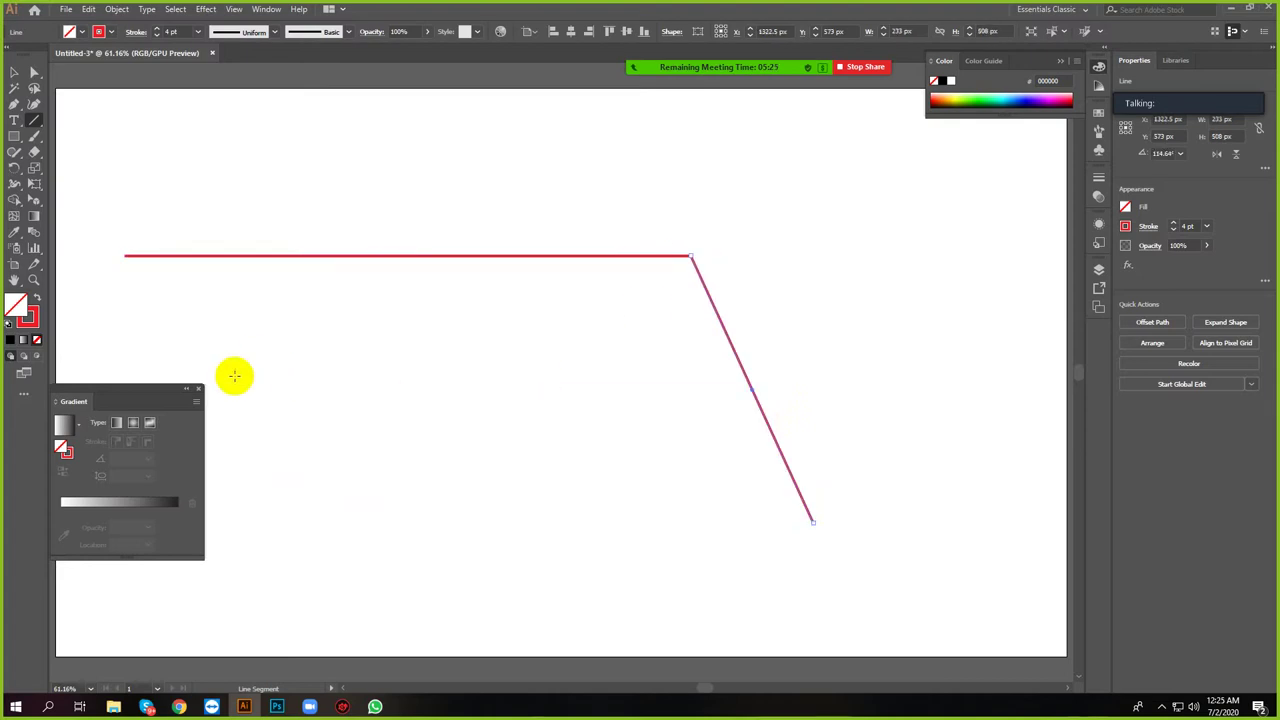
click(198, 390)
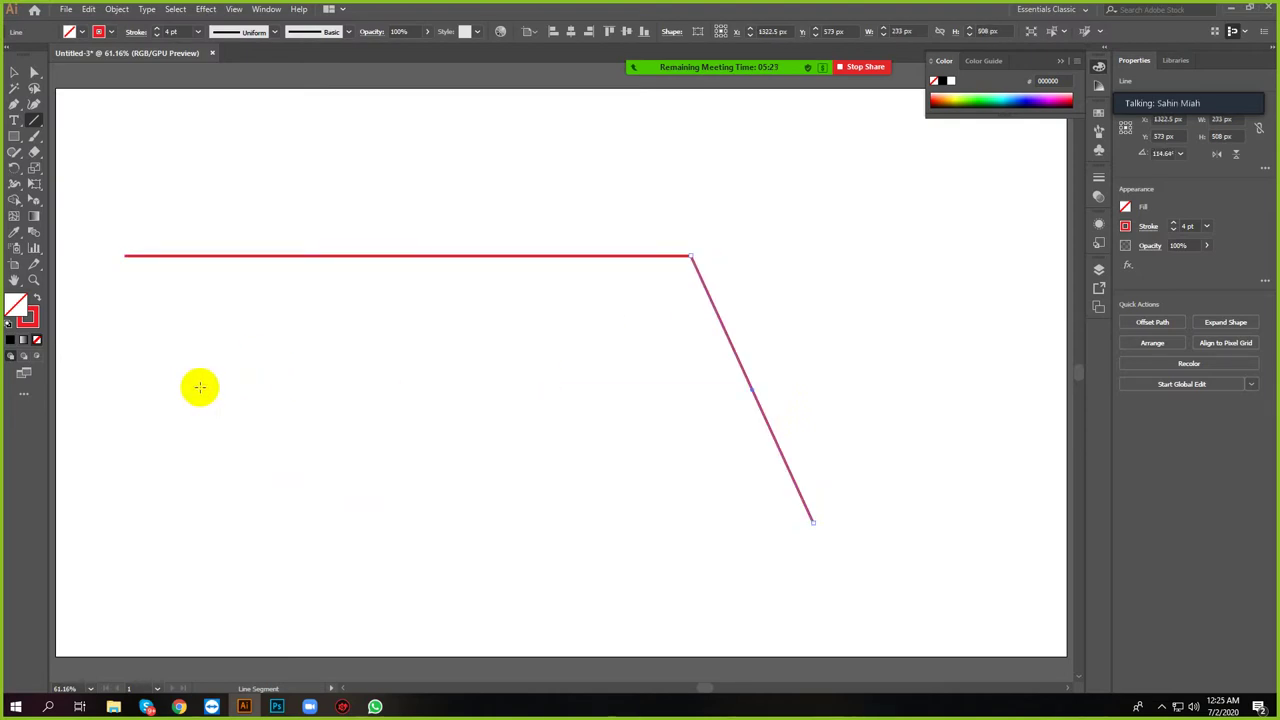
Step: Add the bottom and left lines to close the four-sided outline
key(ctrl+minus)
key(ctrl+minus)
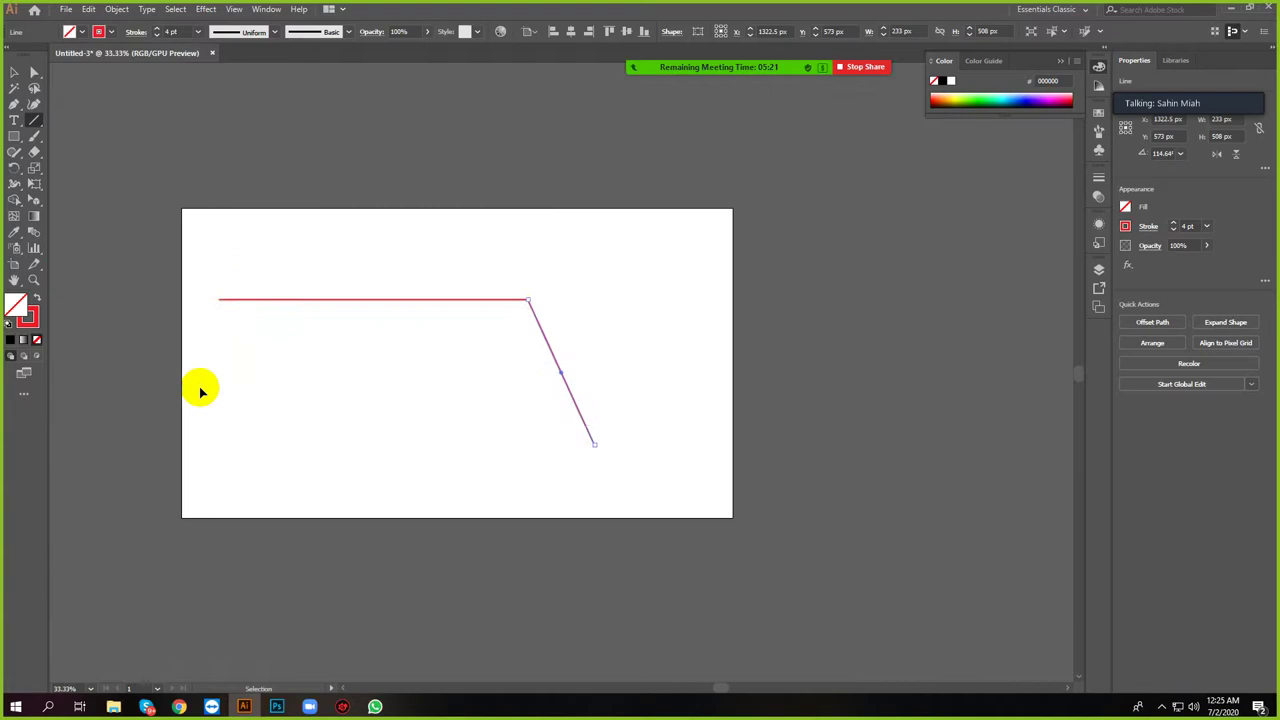
key(ctrl+minus)
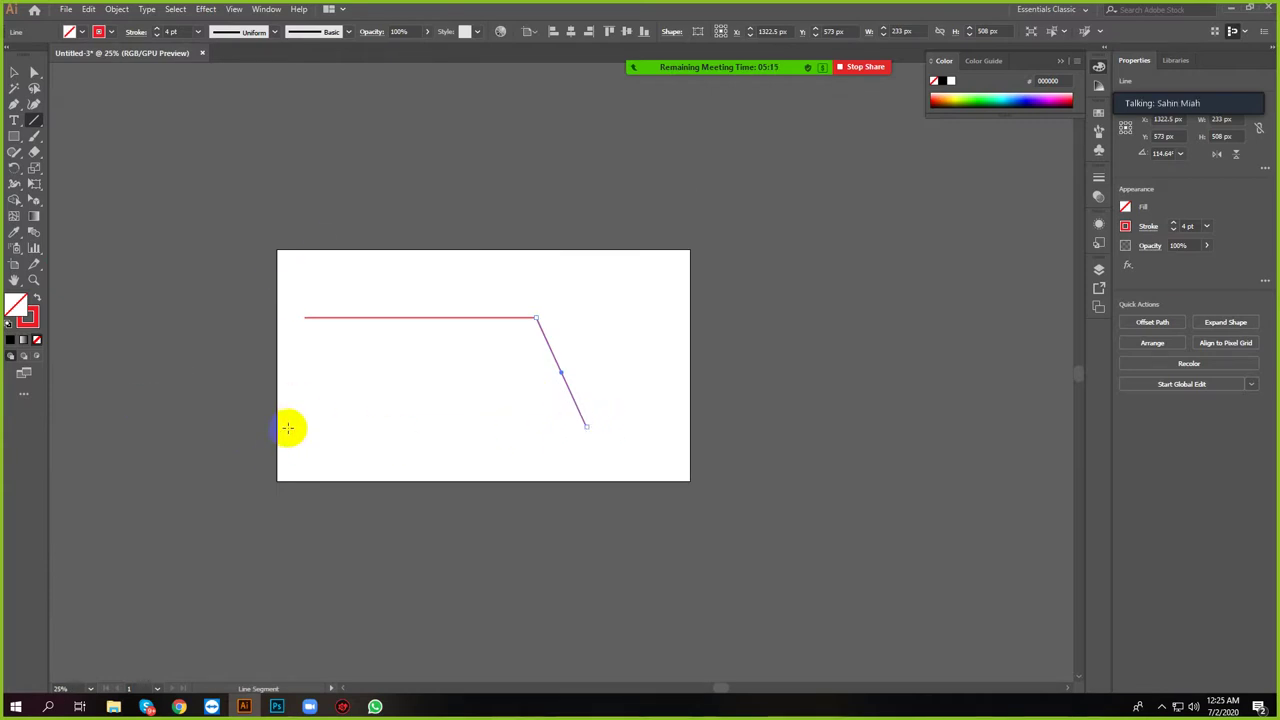
drag(282, 431, 586, 427)
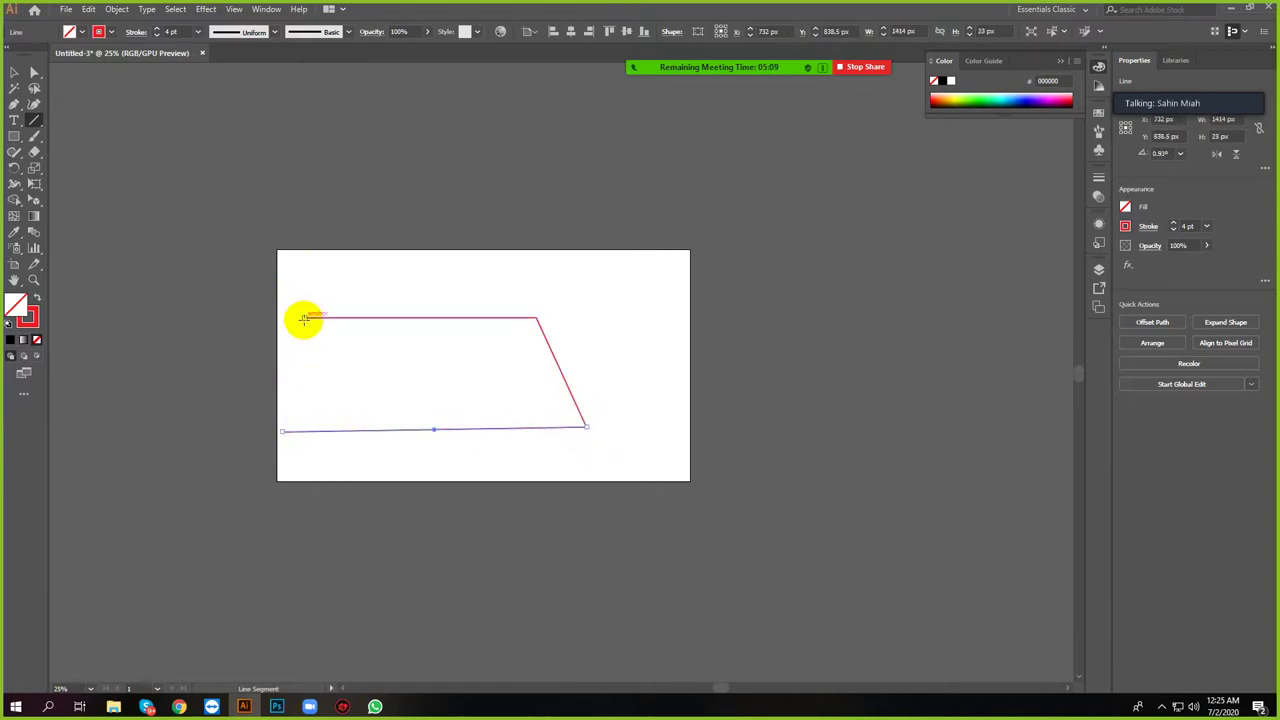
mouse_move(304, 320)
mouse_down()
mouse_move(229, 421)
mouse_move(284, 431)
mouse_up()
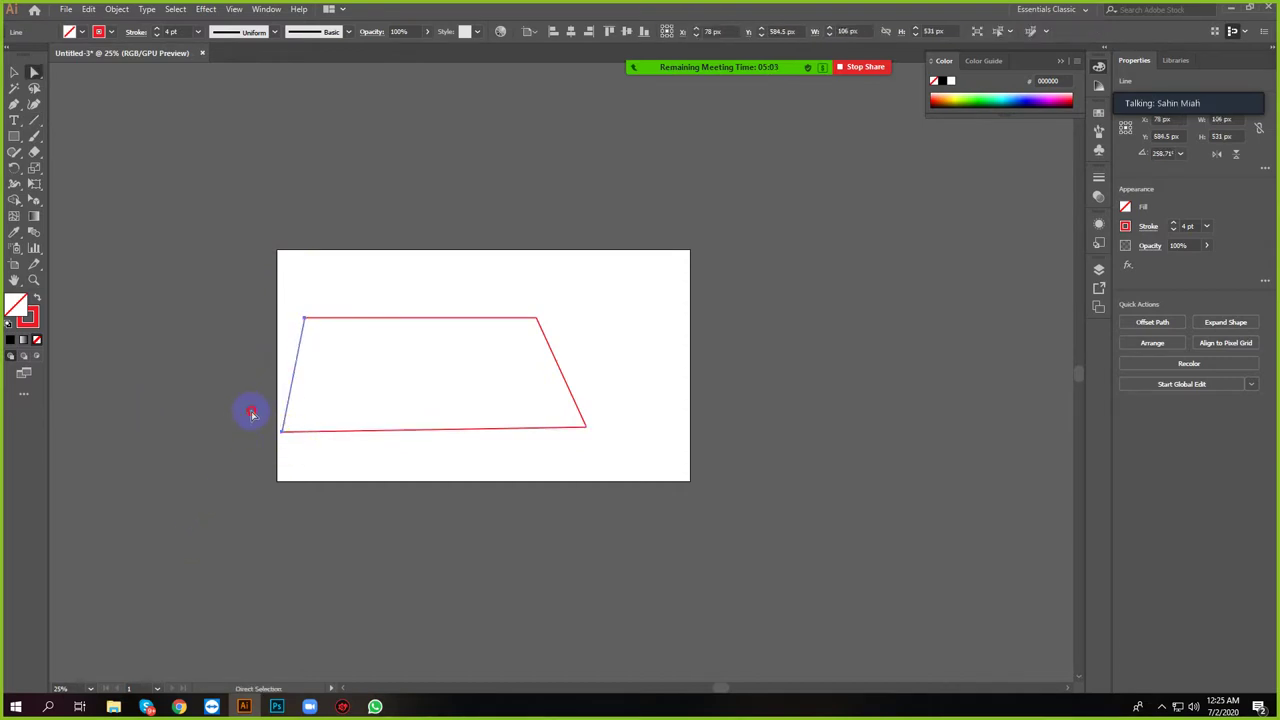
Step: Drag the bottom-left corner left and the bottom-right corner right
key(a)
click(282, 432)
drag(282, 433, 222, 434)
click(577, 438)
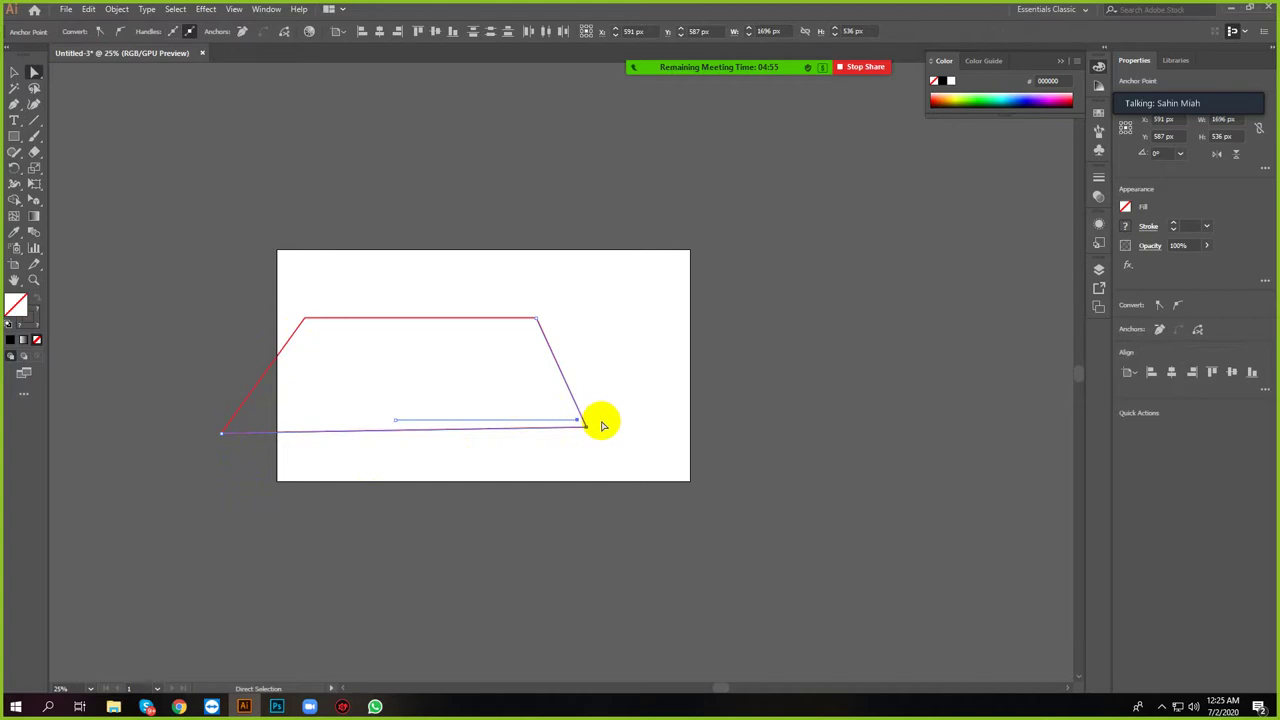
click(602, 426)
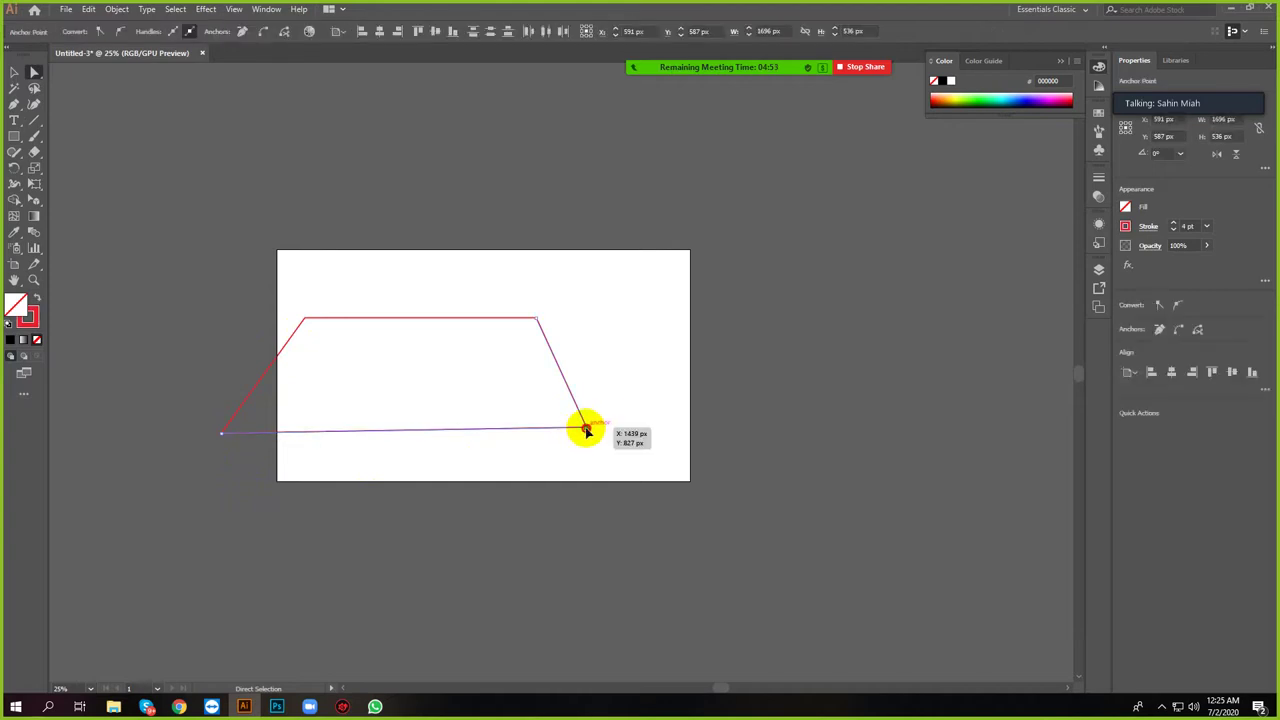
drag(582, 429, 635, 432)
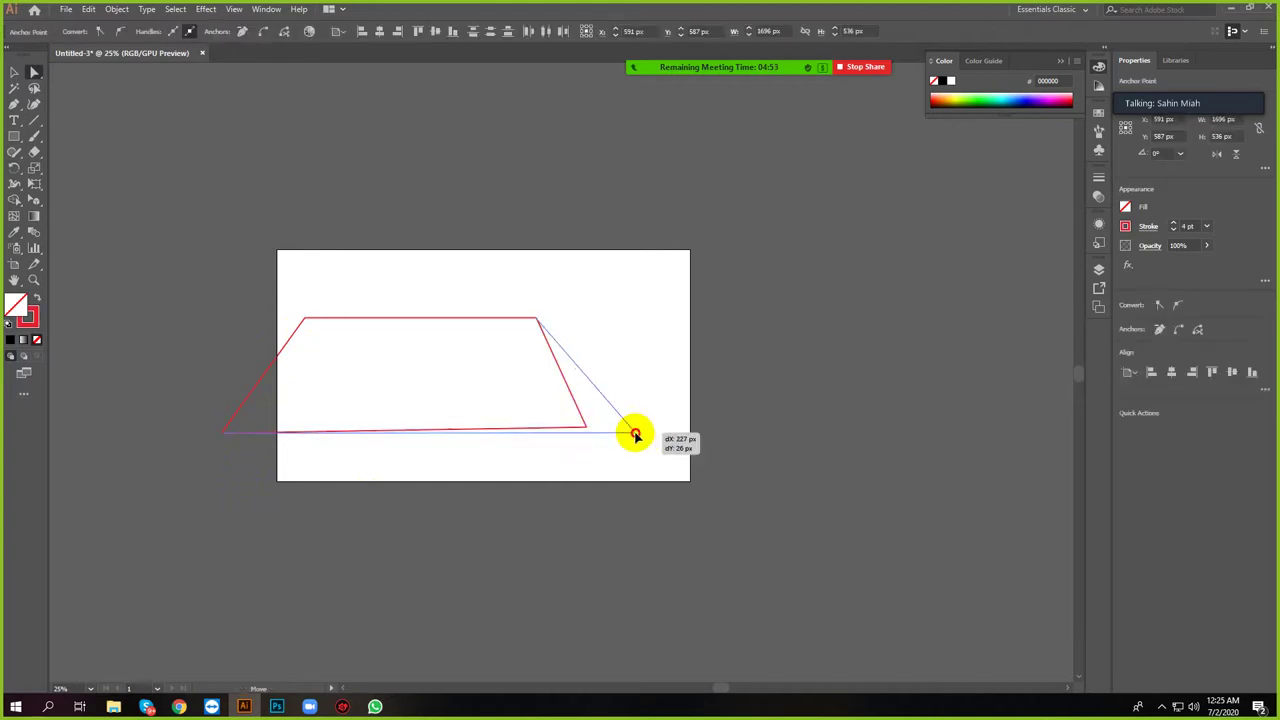
Step: Pull the top-right and top-left corners up and outward, then select the outline
click(537, 318)
drag(537, 318, 573, 298)
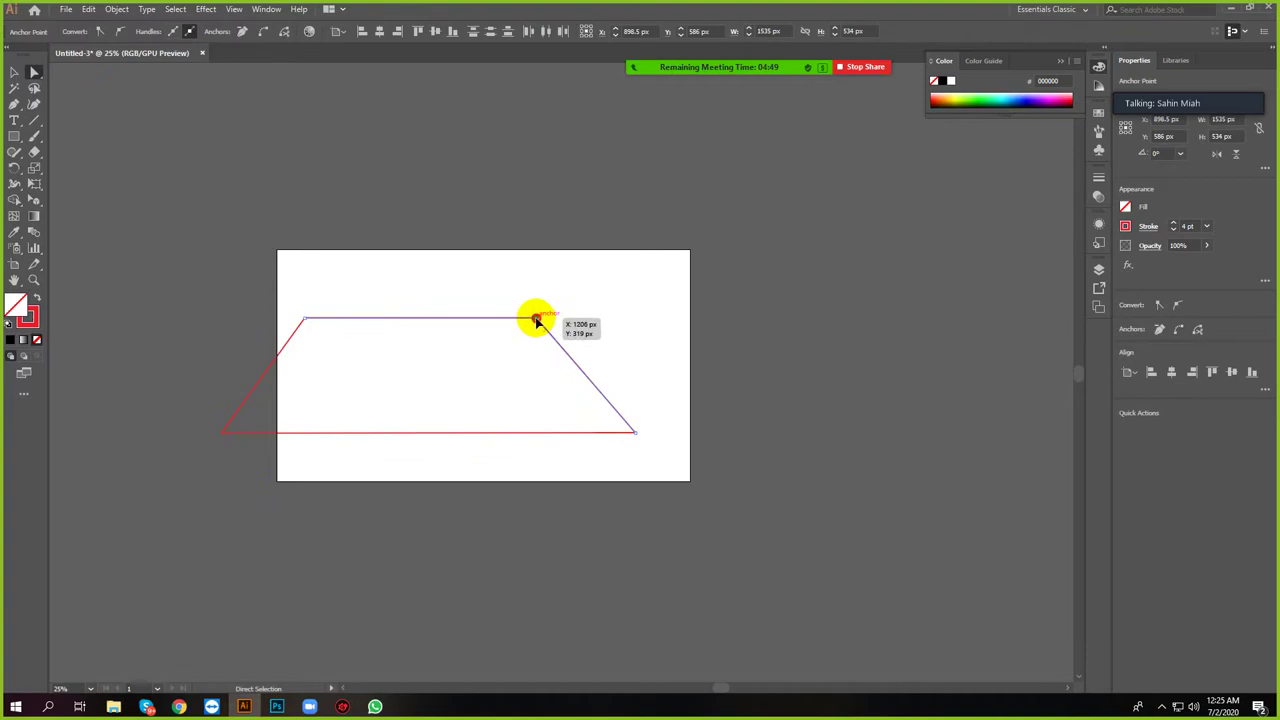
click(303, 314)
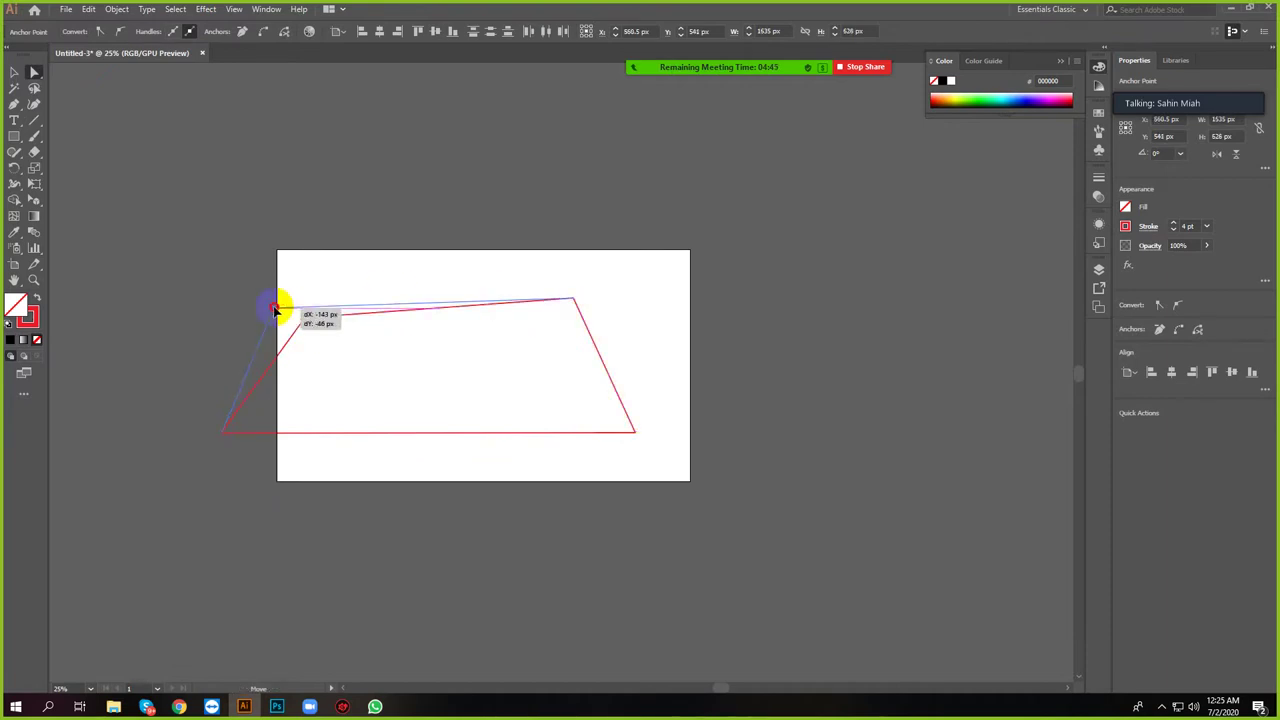
drag(309, 321, 278, 309)
key(v)
drag(502, 364, 552, 414)
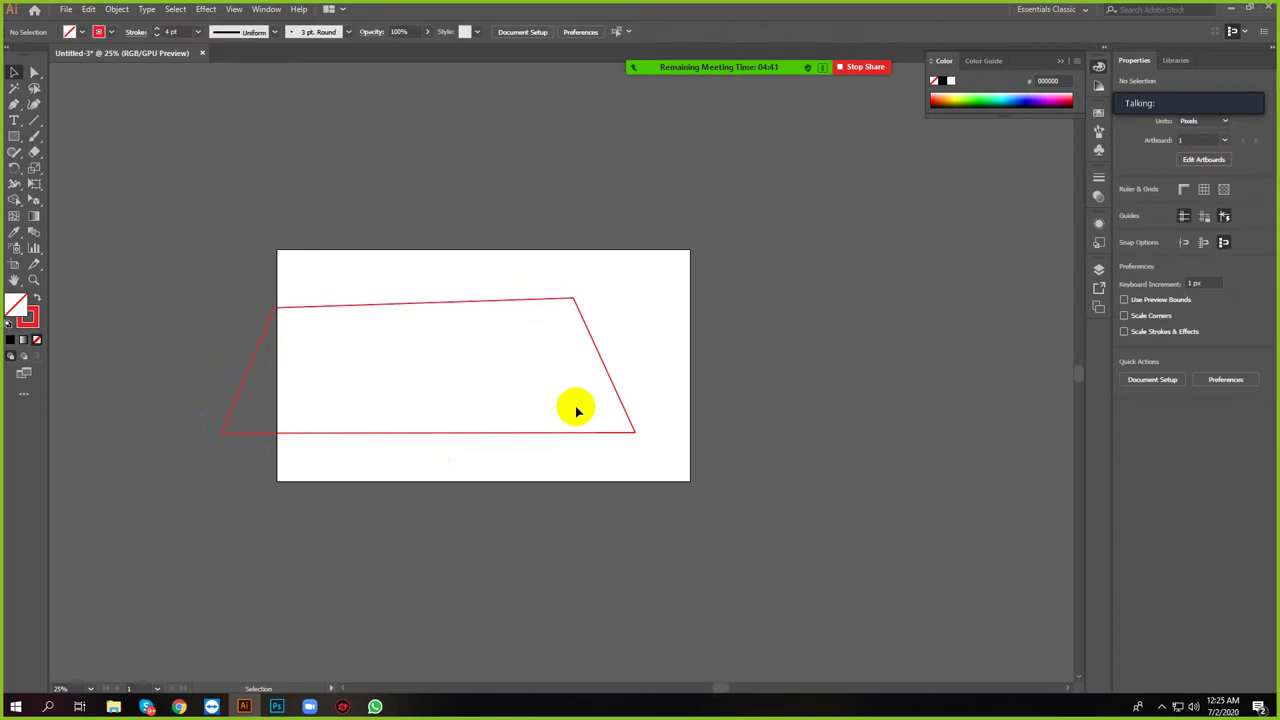
Step: Keep the trapezoid a red outline with no fill and move it up
click(600, 428)
mouse_move(182, 283)
mouse_down()
mouse_move(383, 487)
mouse_move(651, 464)
mouse_up()
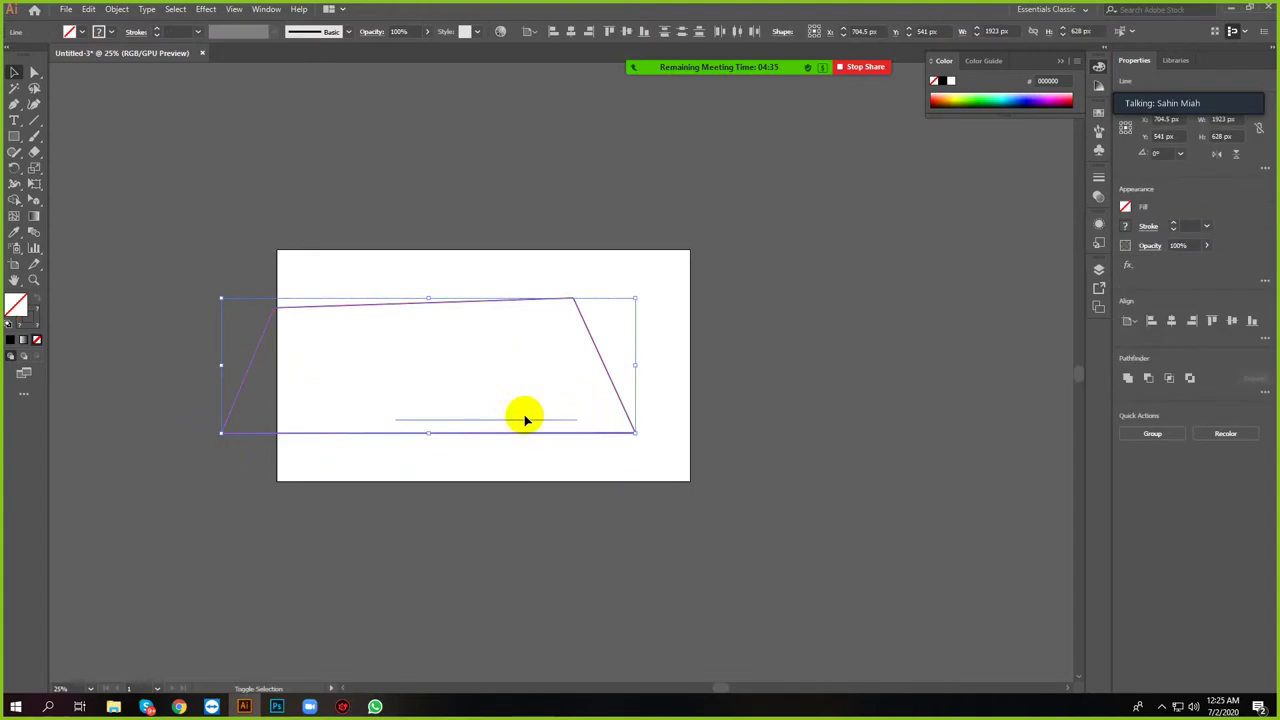
click(527, 423)
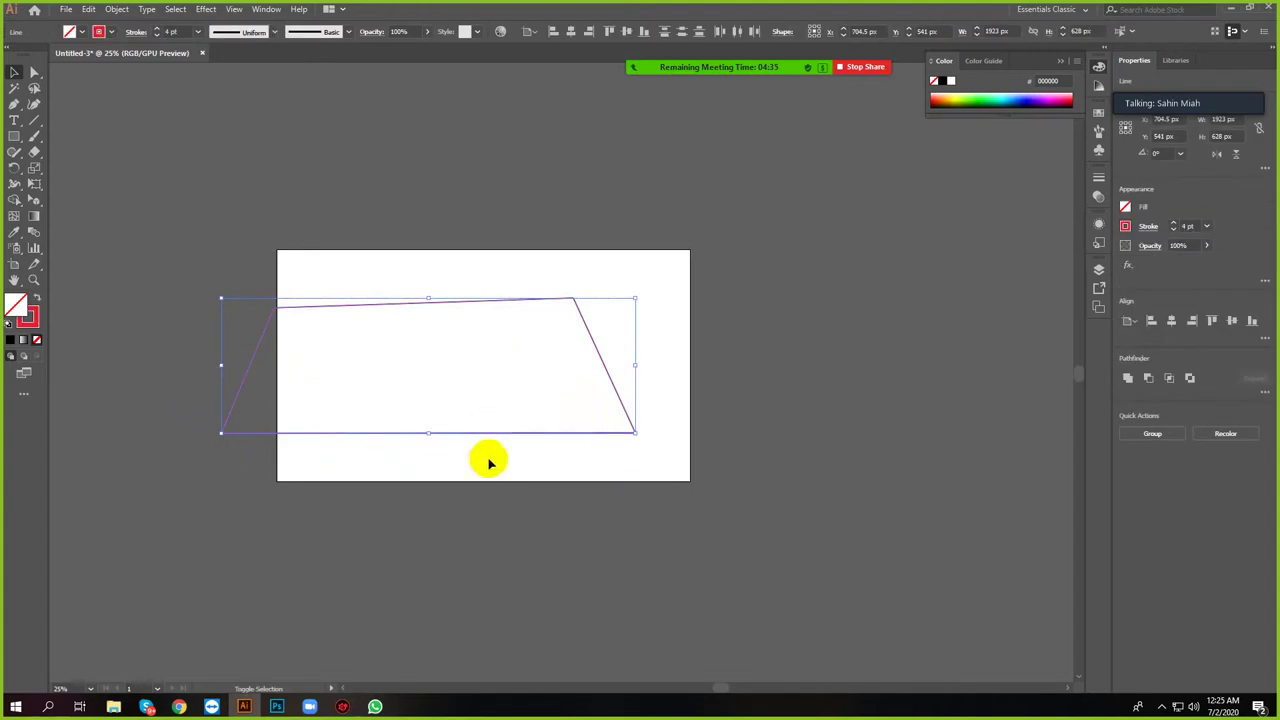
click(37, 299)
click(37, 299)
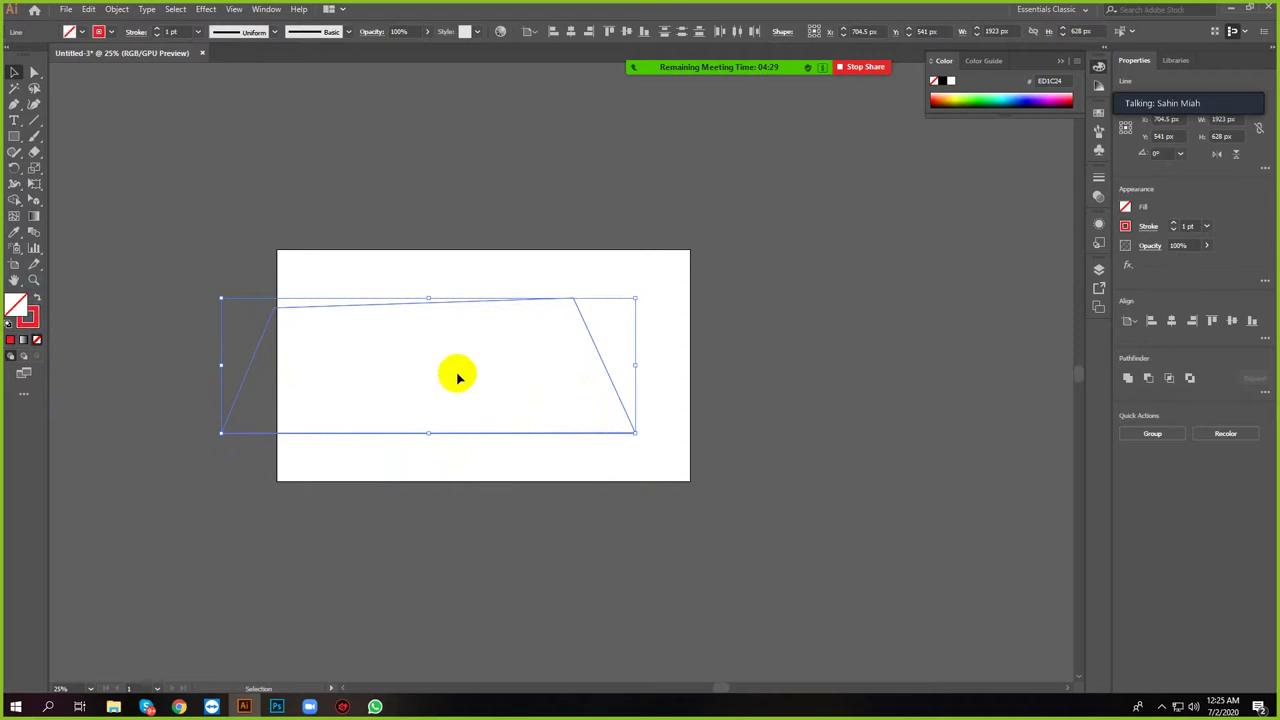
mouse_move(417, 301)
mouse_down()
mouse_move(455, 243)
mouse_move(455, 205)
mouse_up()
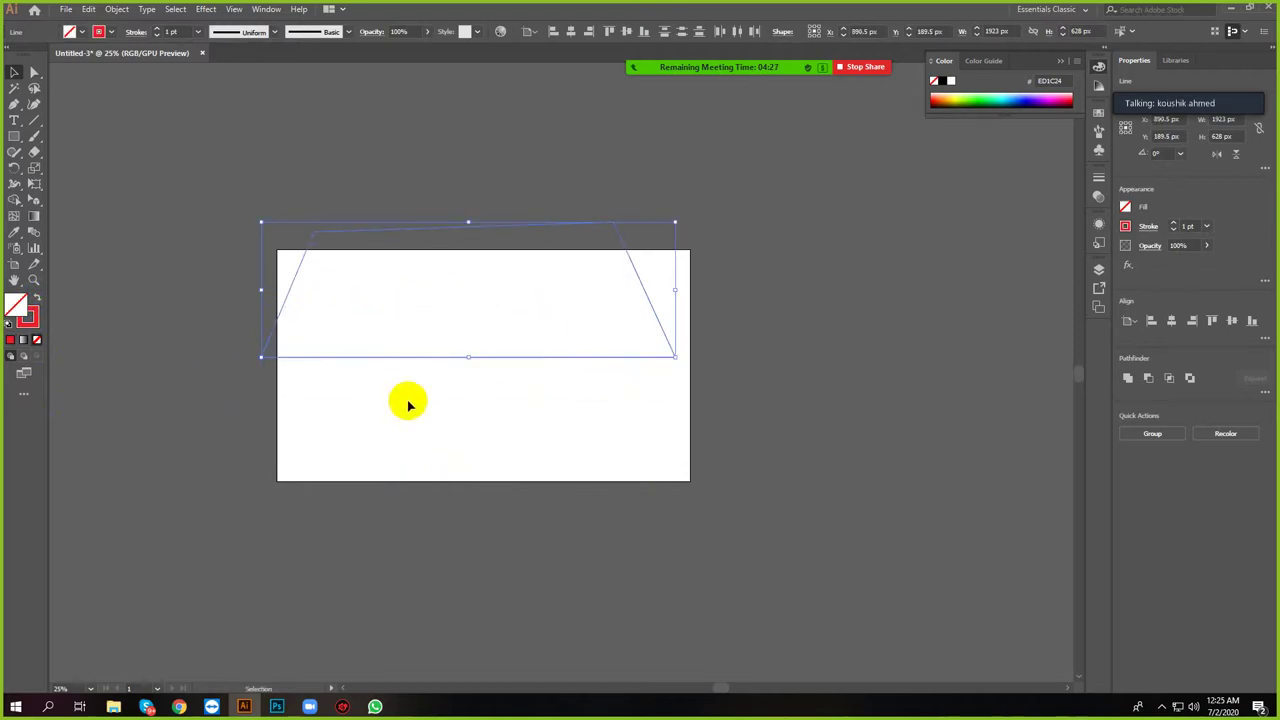
Step: Delete the stray horizontal line and scale the trapezoid down to about 1038 × 339 px
drag(408, 399, 512, 506)
key(Delete)
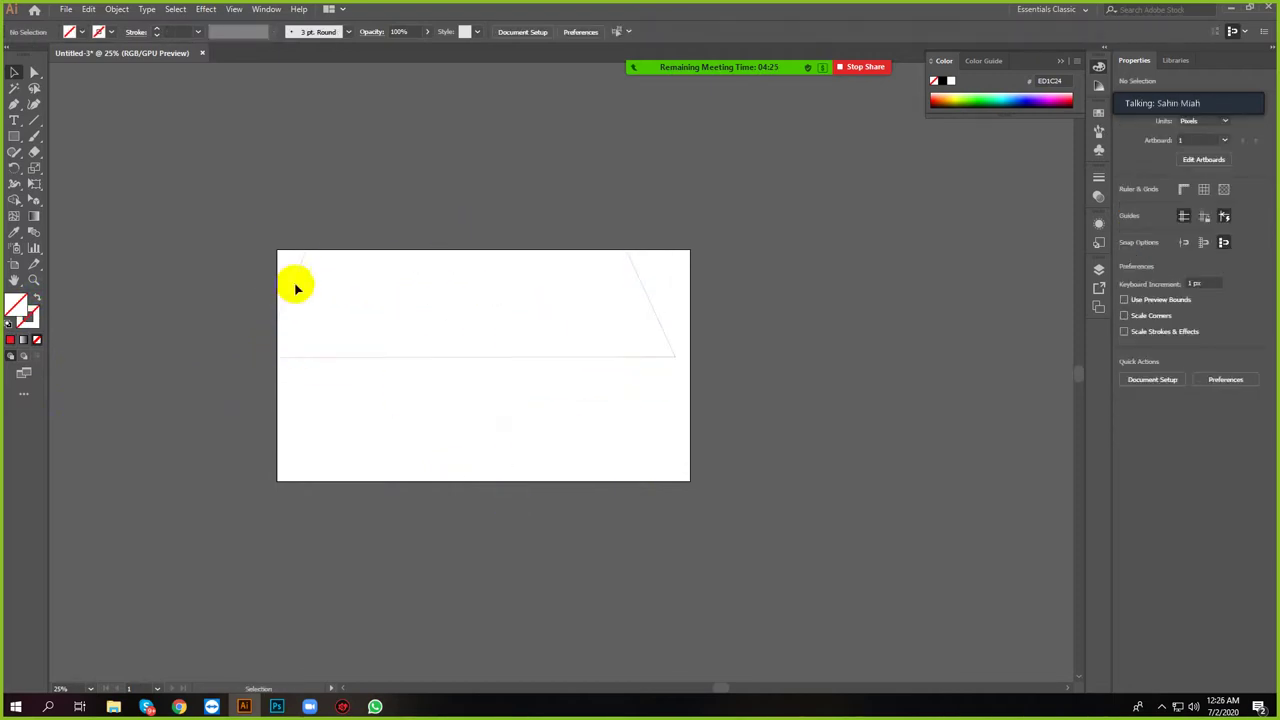
drag(491, 354, 702, 406)
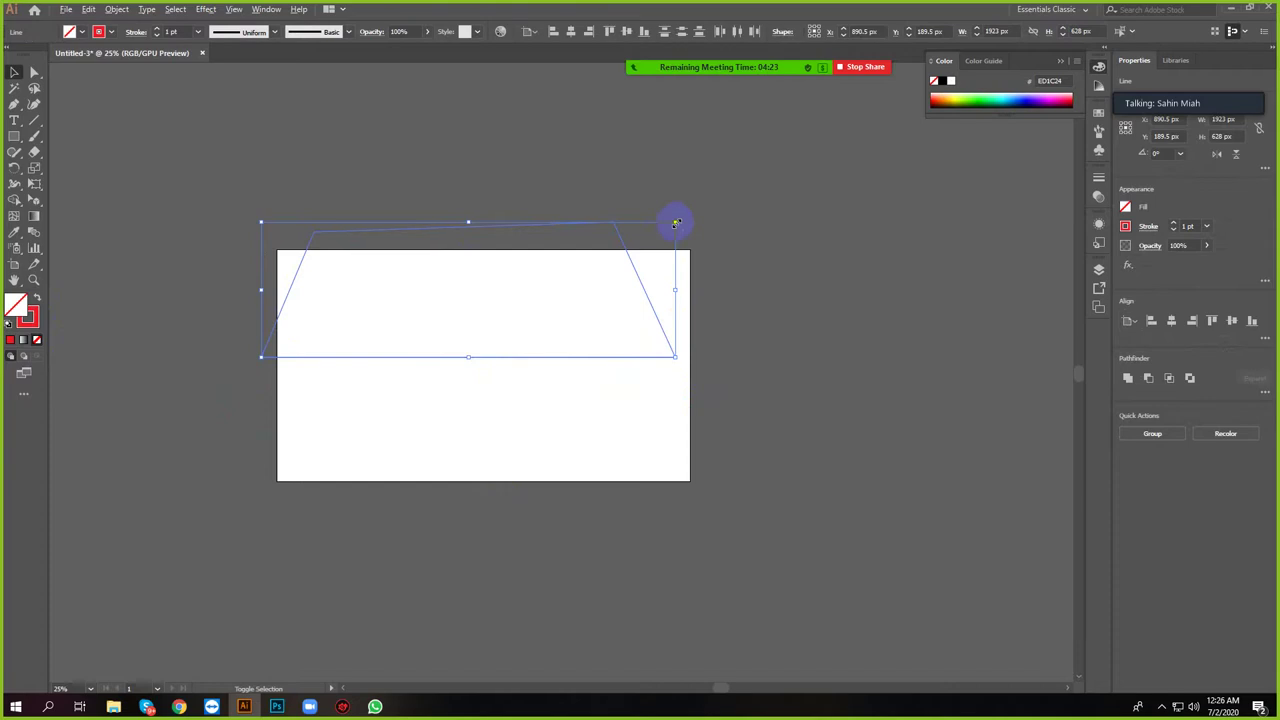
drag(676, 222, 580, 253)
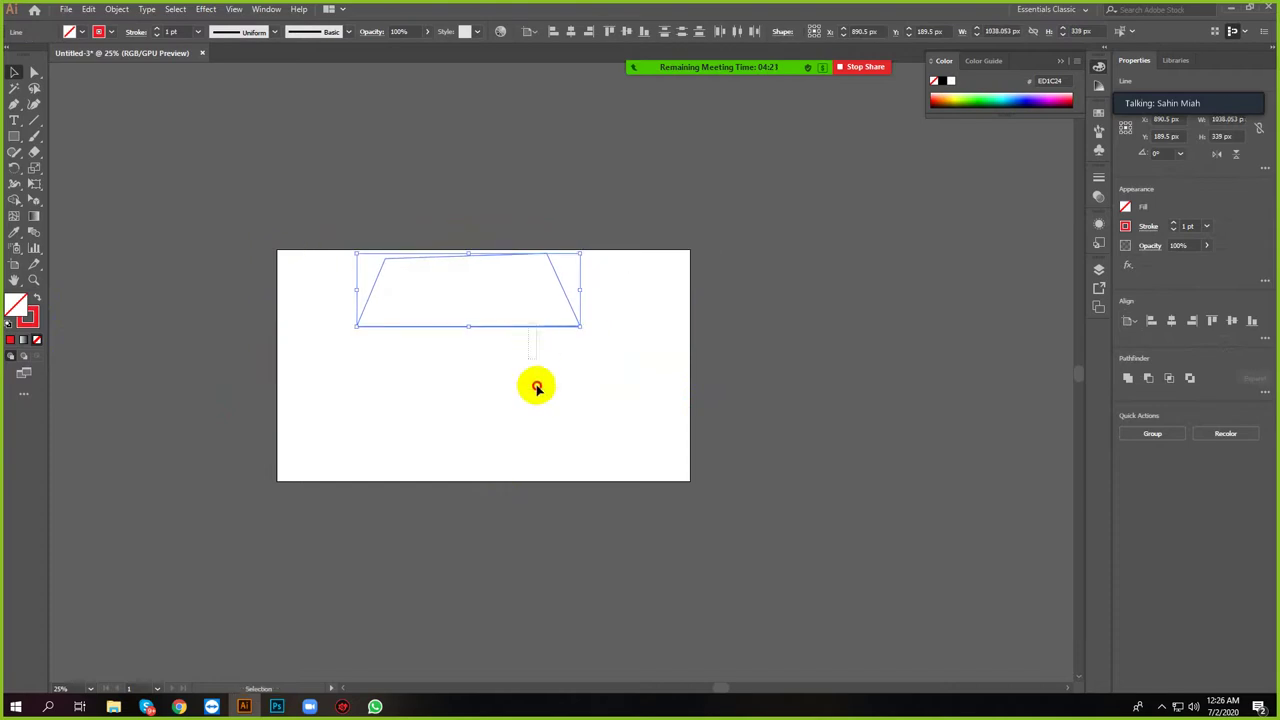
click(505, 326)
shift+click(506, 328)
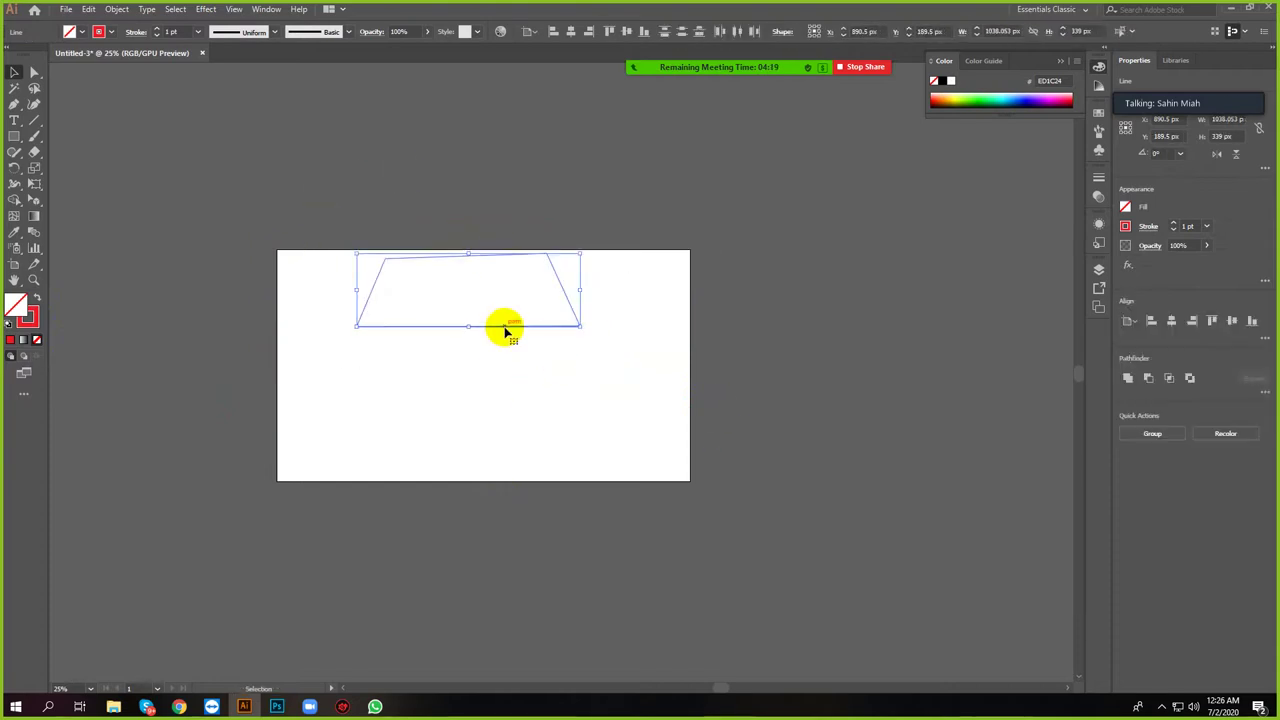
drag(505, 330, 510, 358)
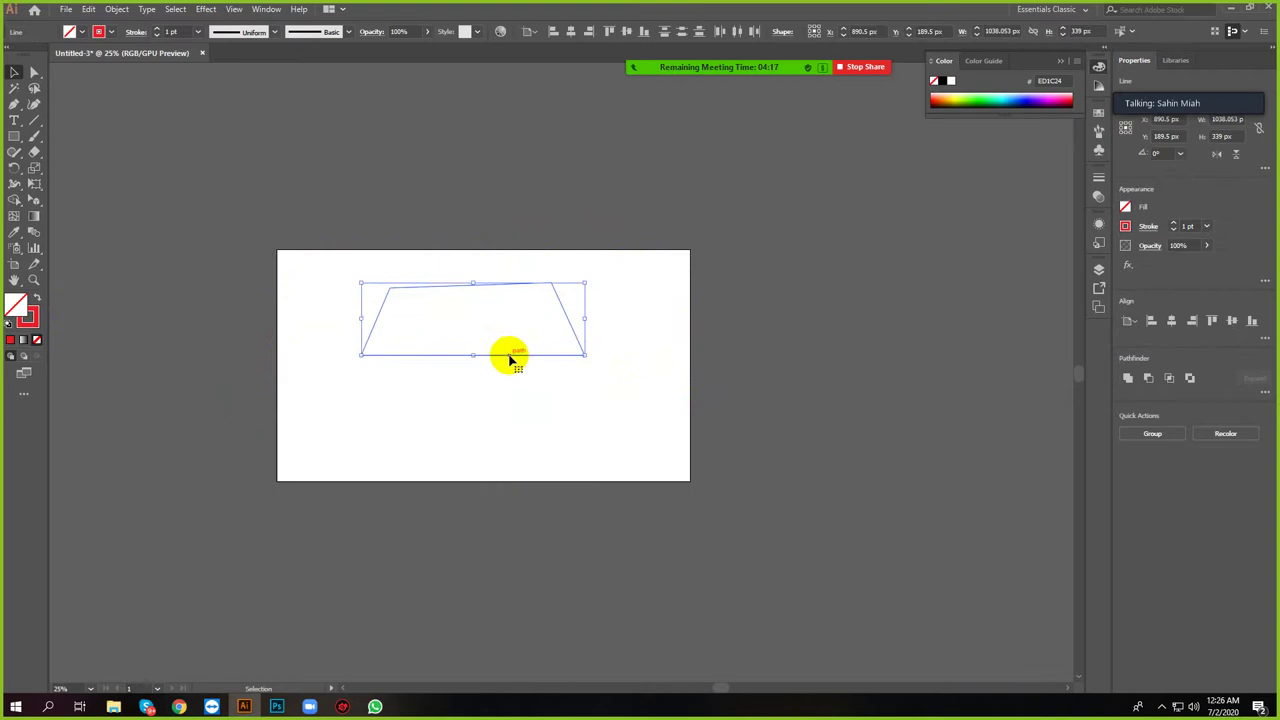
click(471, 434)
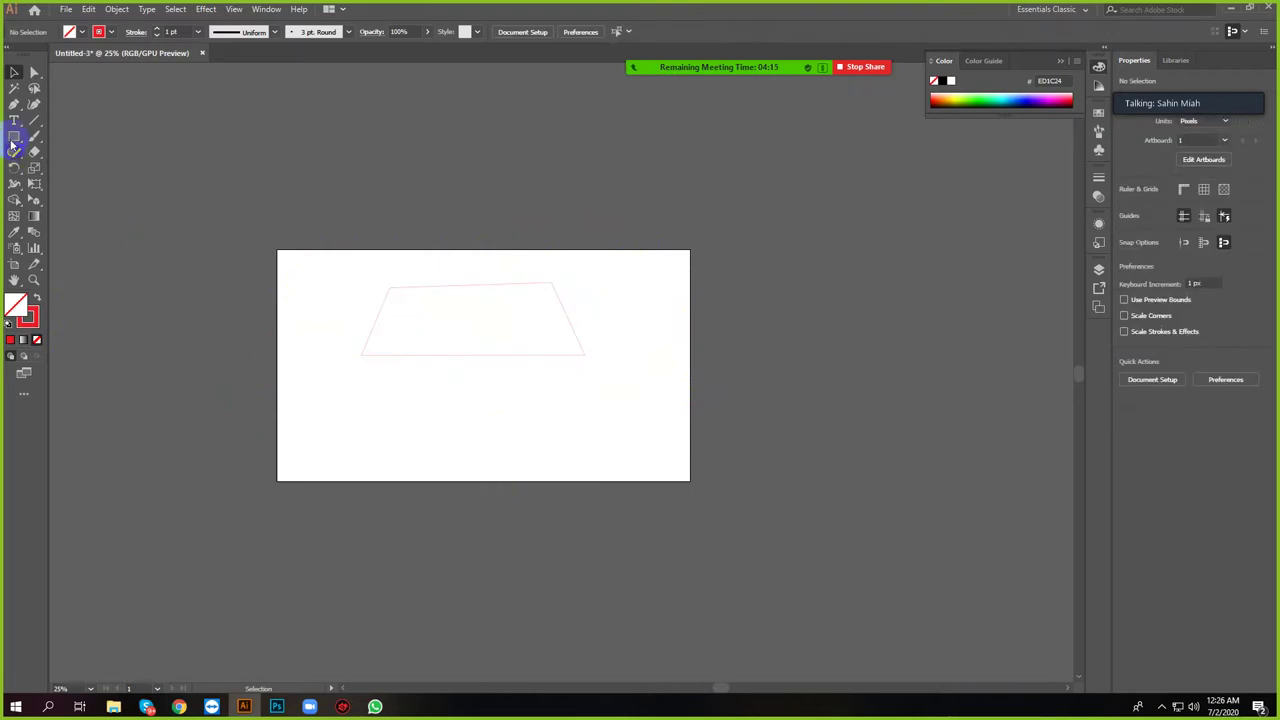
Step: Draw a few test lines, then delete them with the trapezoid and zoom in on the blank artboard
click(33, 120)
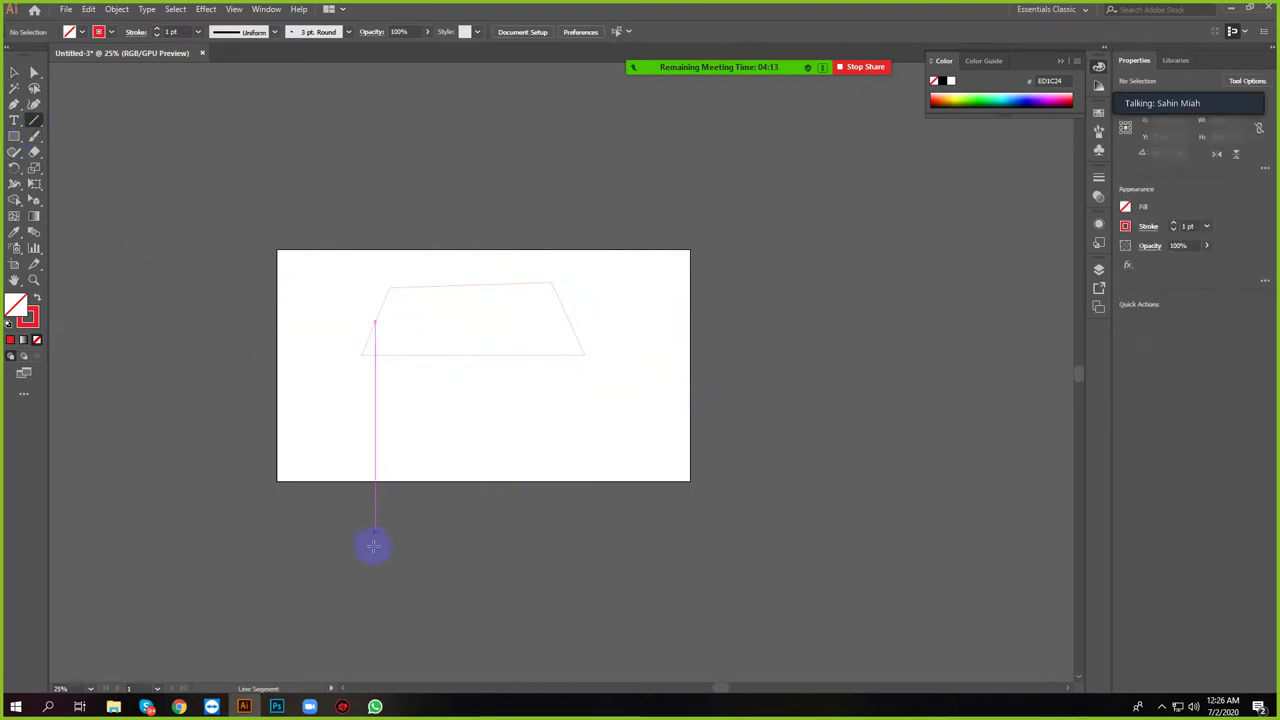
drag(375, 322, 375, 392)
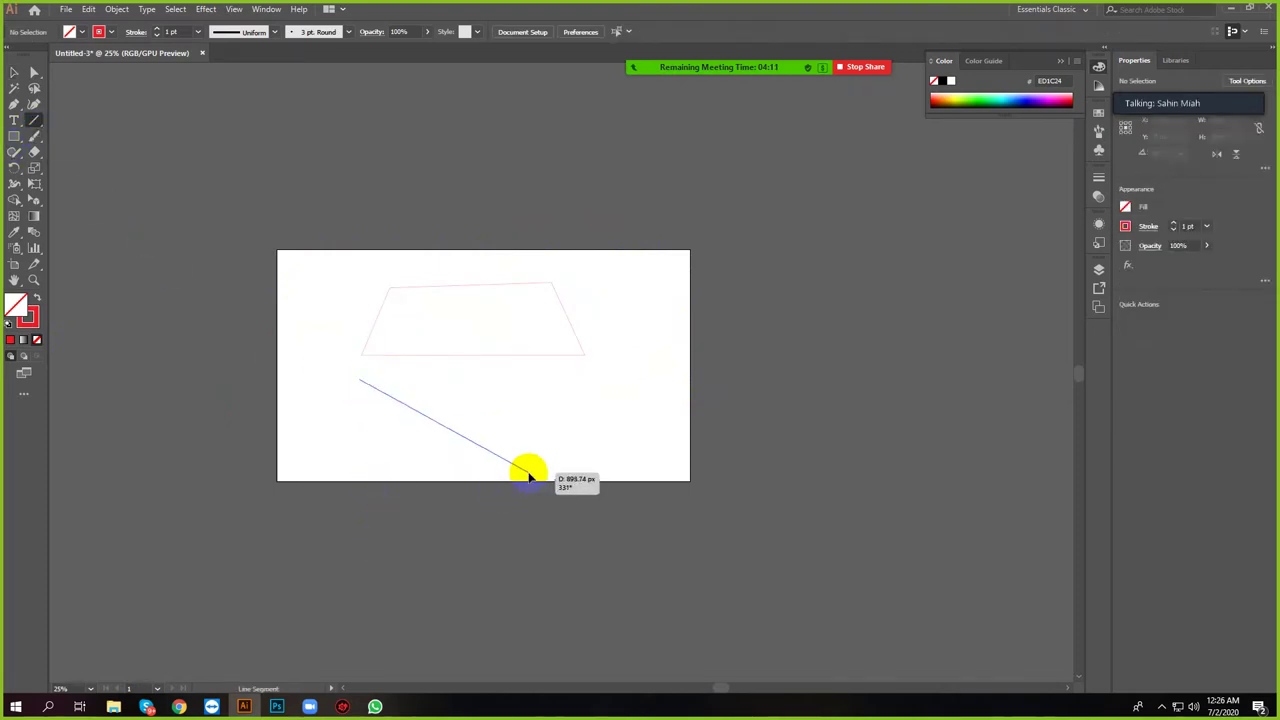
drag(450, 455, 528, 471)
drag(484, 375, 339, 503)
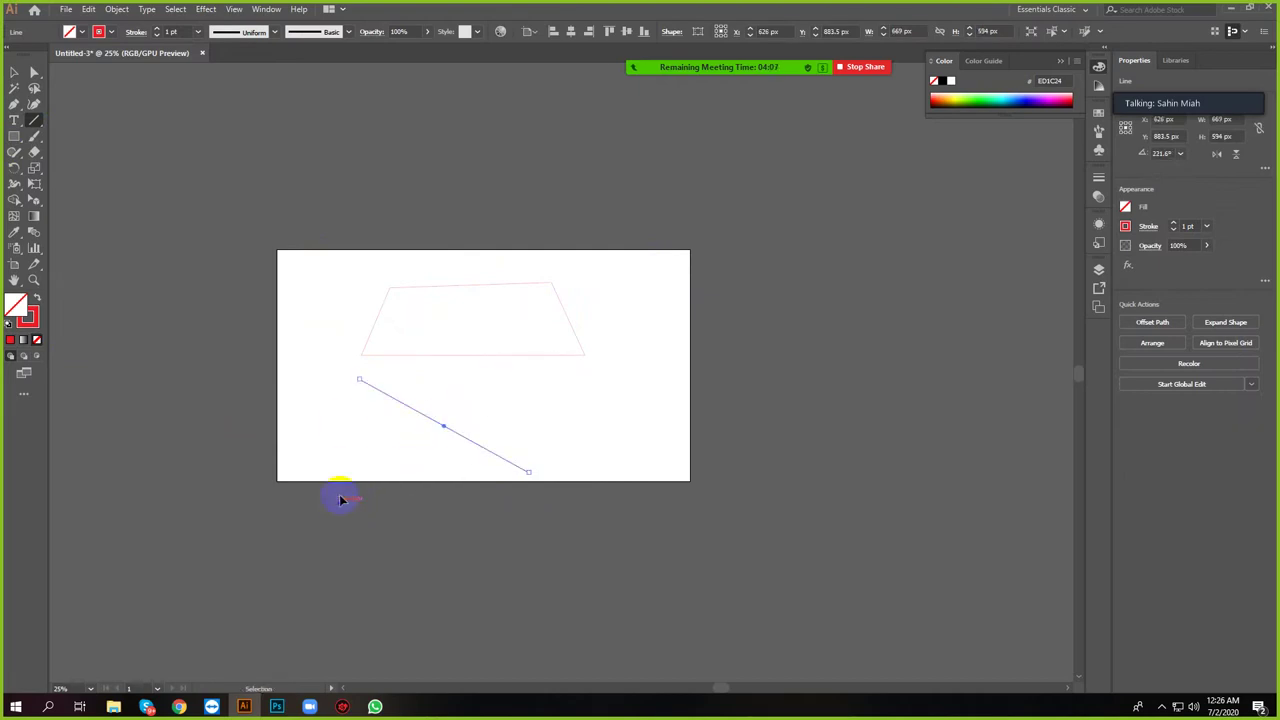
key(ctrl+z)
key(ctrl+a)
key(Delete)
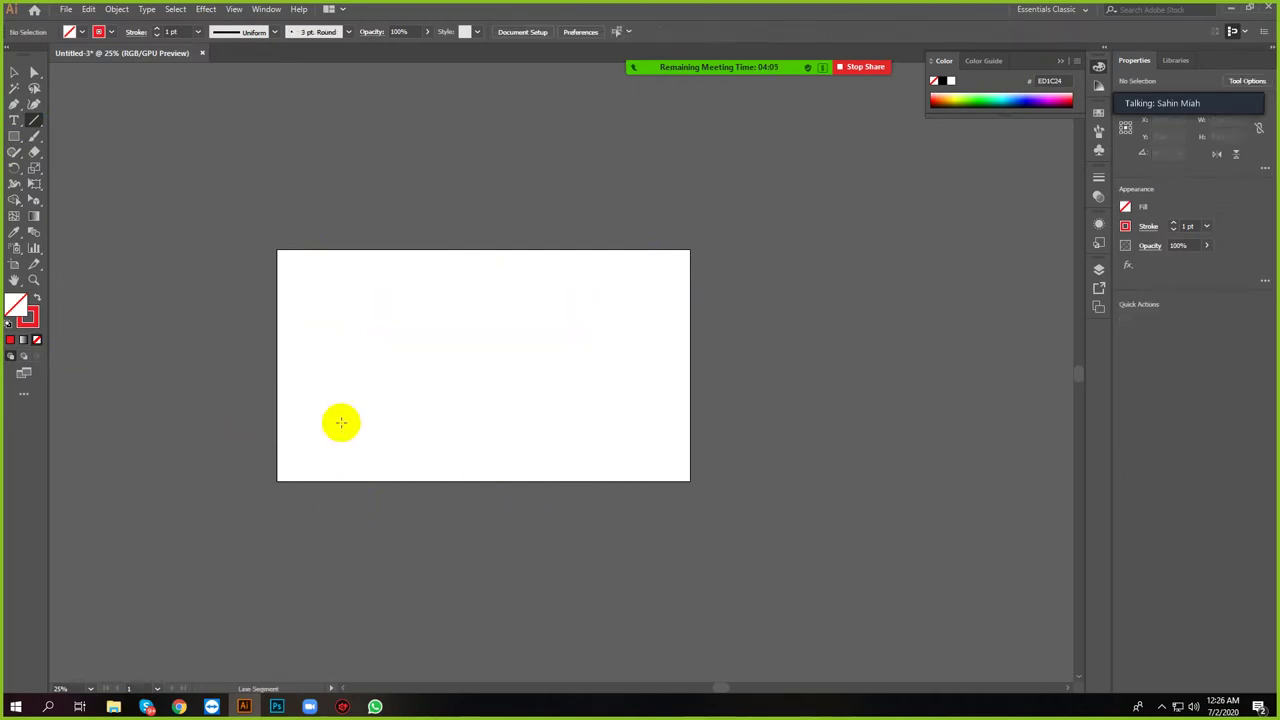
key(ctrl+equal)
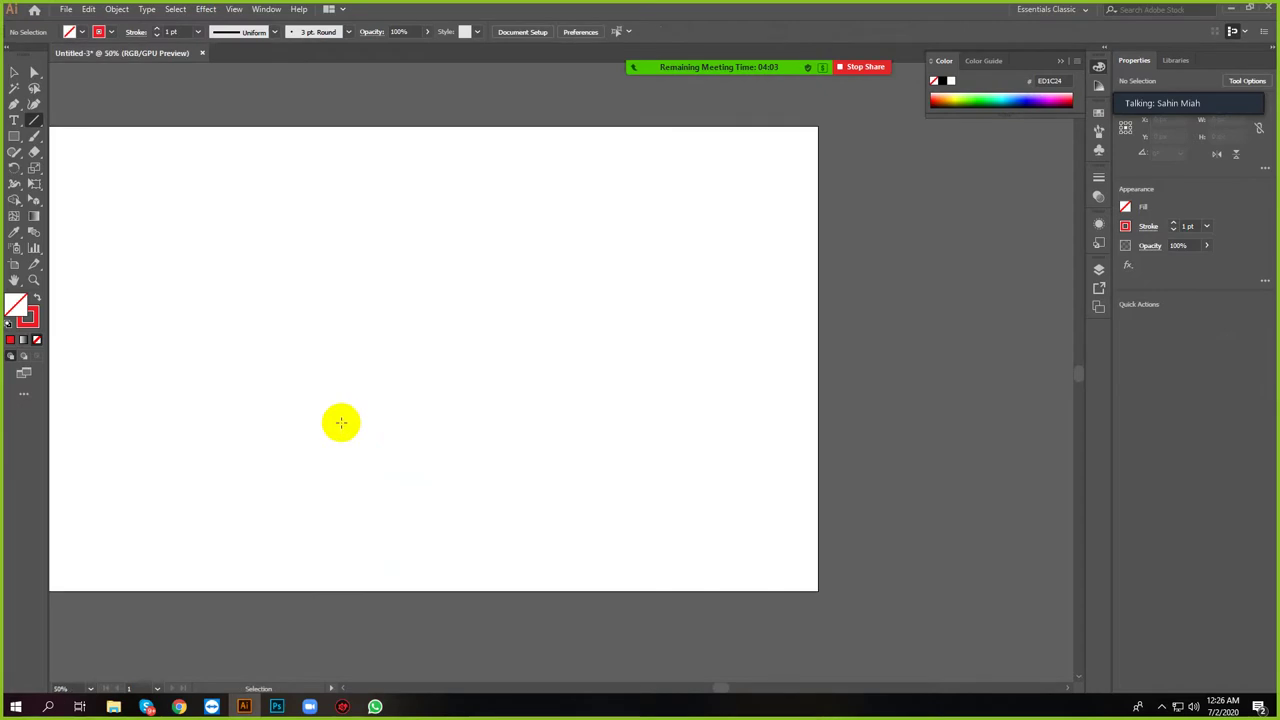
scroll(360, 260, left, 3)
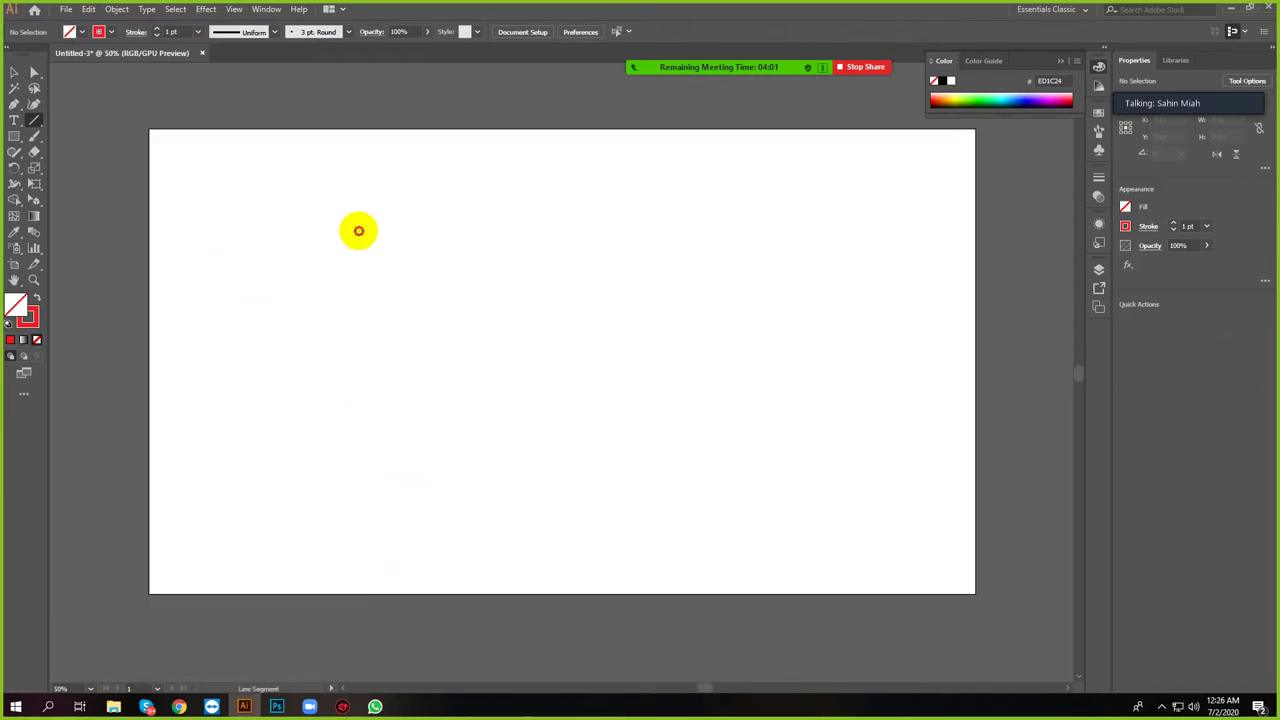
Step: Draw a vertical red line and Alt-drag copies into a row of four verticals
drag(358, 231, 342, 460)
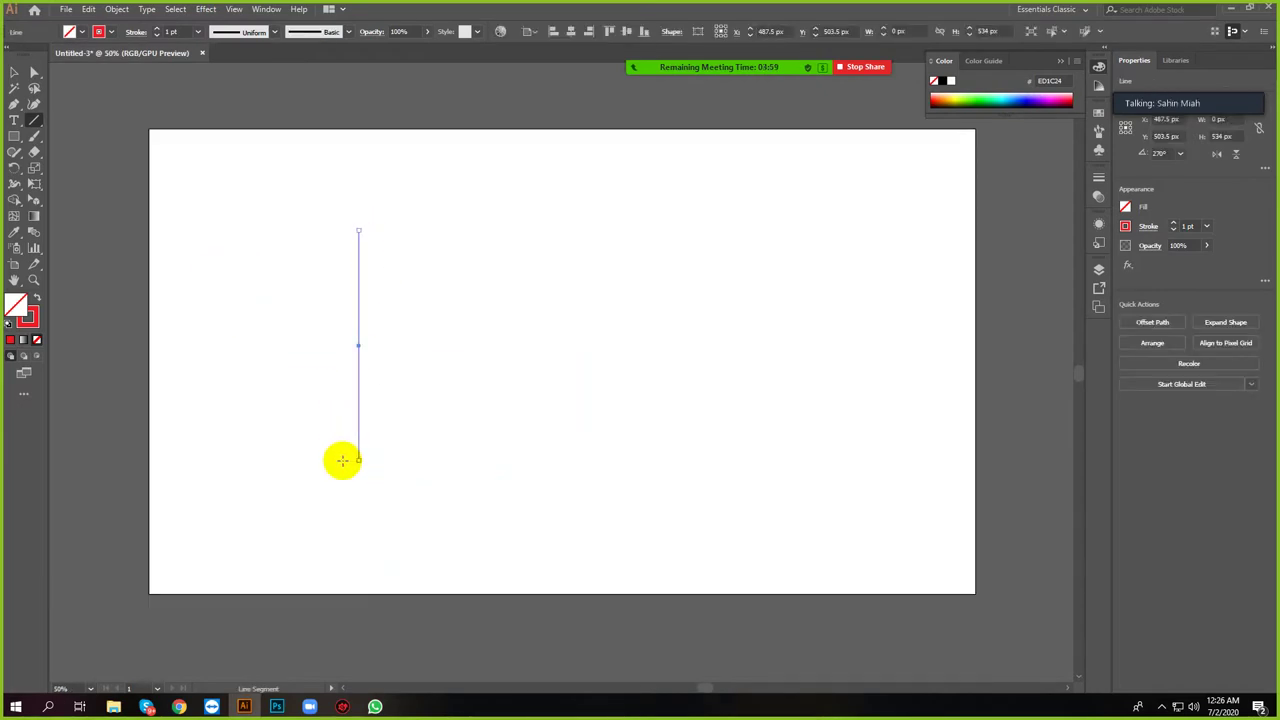
key(v)
mouse_move(314, 297)
mouse_down()
mouse_move(388, 352)
mouse_move(397, 318)
mouse_up()
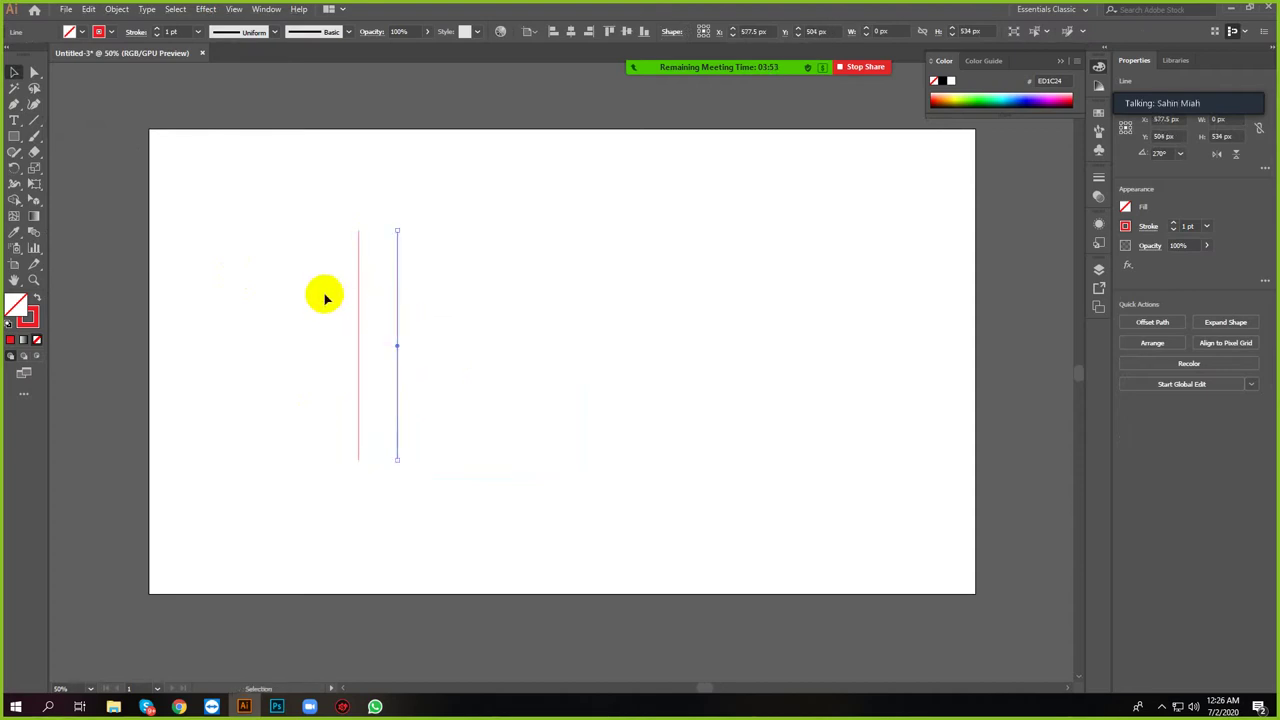
drag(323, 294, 448, 340)
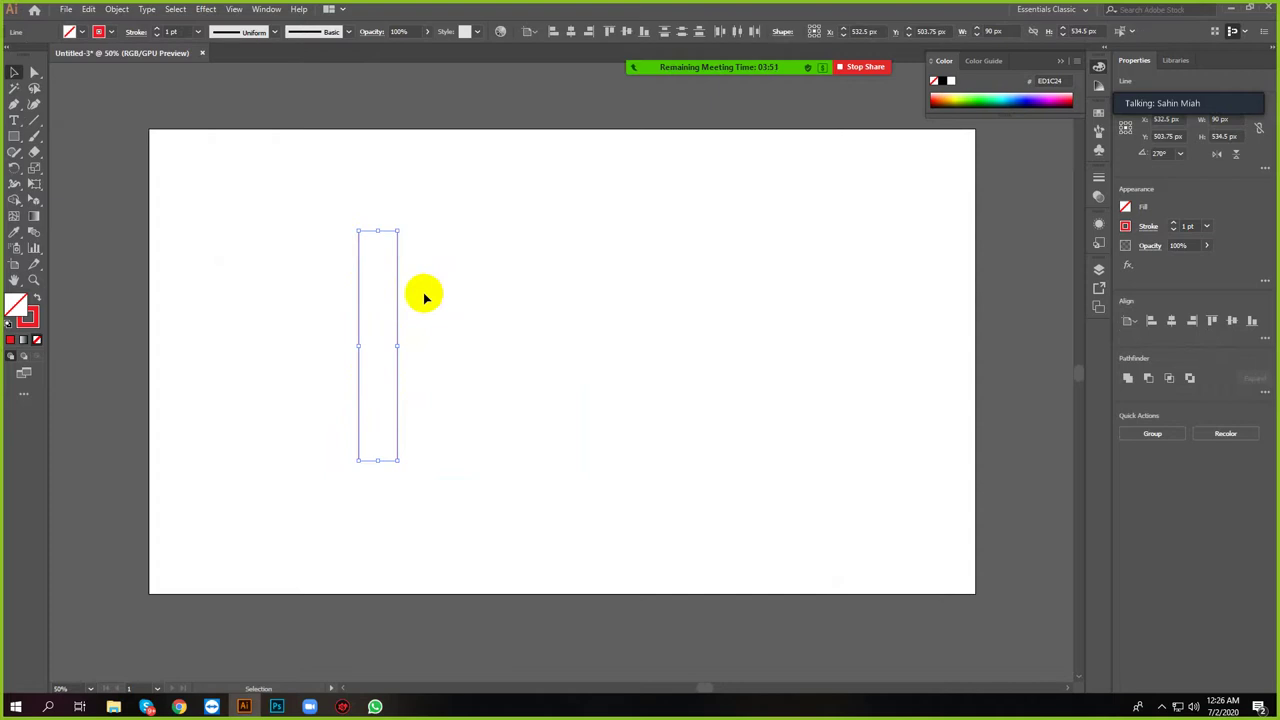
mouse_move(400, 310)
mouse_down()
mouse_move(514, 296)
mouse_move(526, 323)
mouse_move(567, 324)
mouse_up()
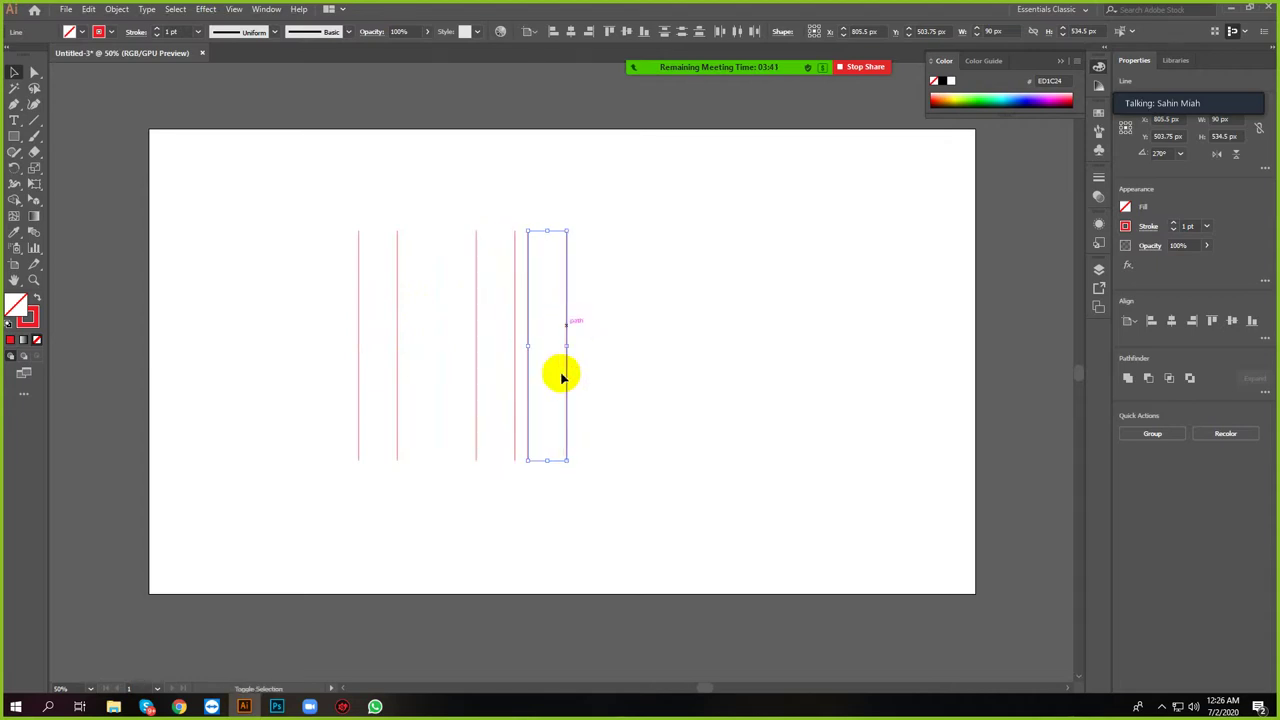
Step: Rotate a copied pair 90° to horizontal and move it across the verticals
drag(569, 466, 702, 324)
drag(602, 370, 487, 366)
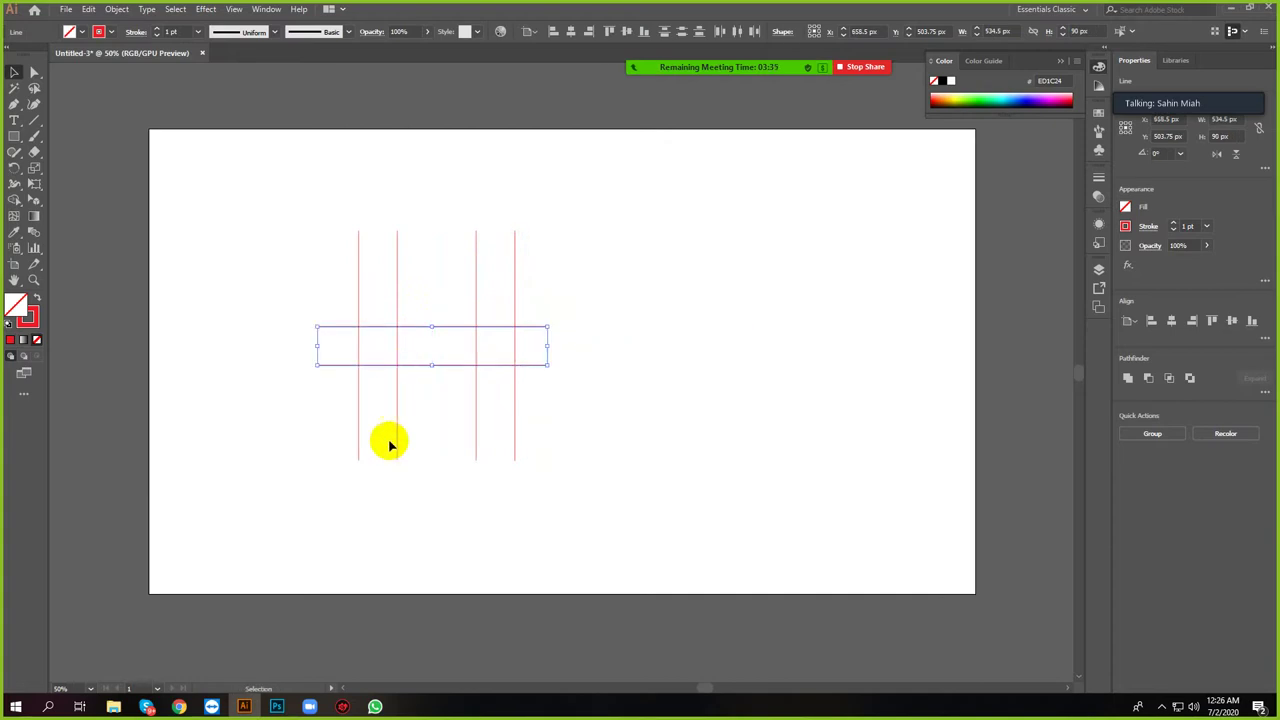
click(380, 525)
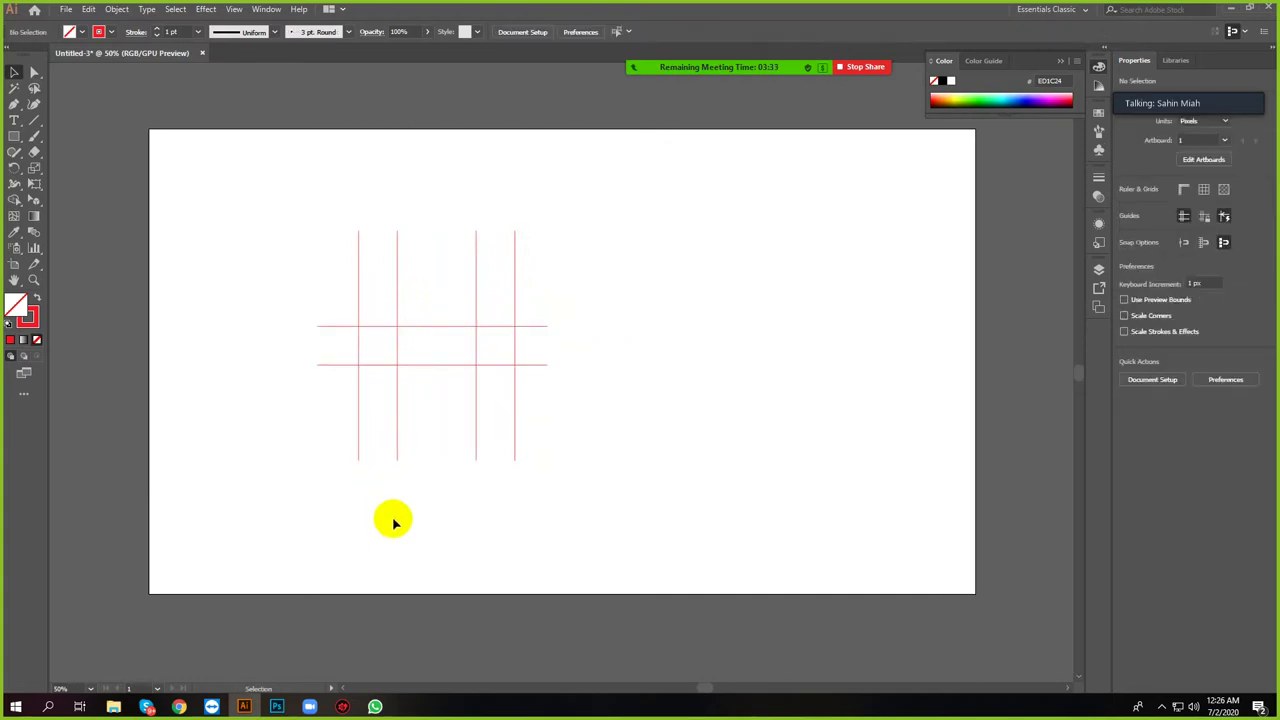
click(515, 430)
Step: Add the grid's bottom horizontal line and uncheck View > Snap to Pixel
mouse_move(514, 428)
mouse_down()
mouse_move(427, 298)
mouse_move(609, 231)
mouse_move(466, 222)
mouse_move(464, 461)
mouse_up()
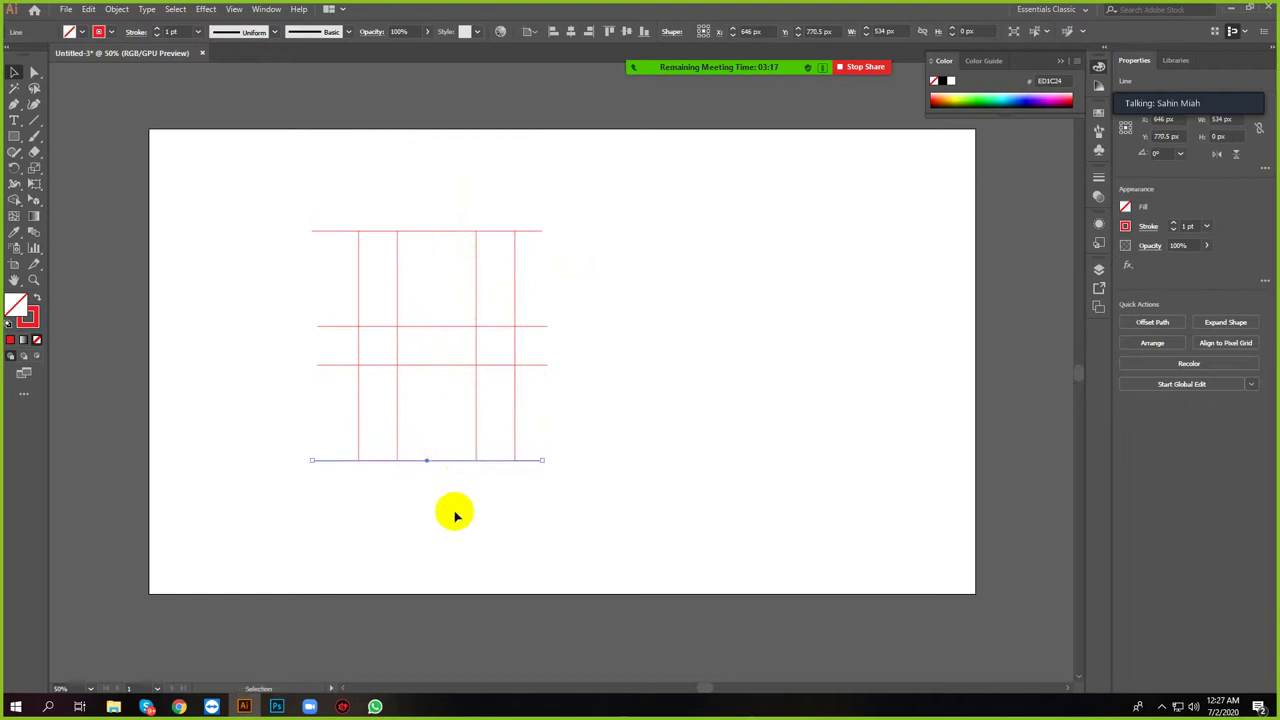
click(434, 277)
click(236, 9)
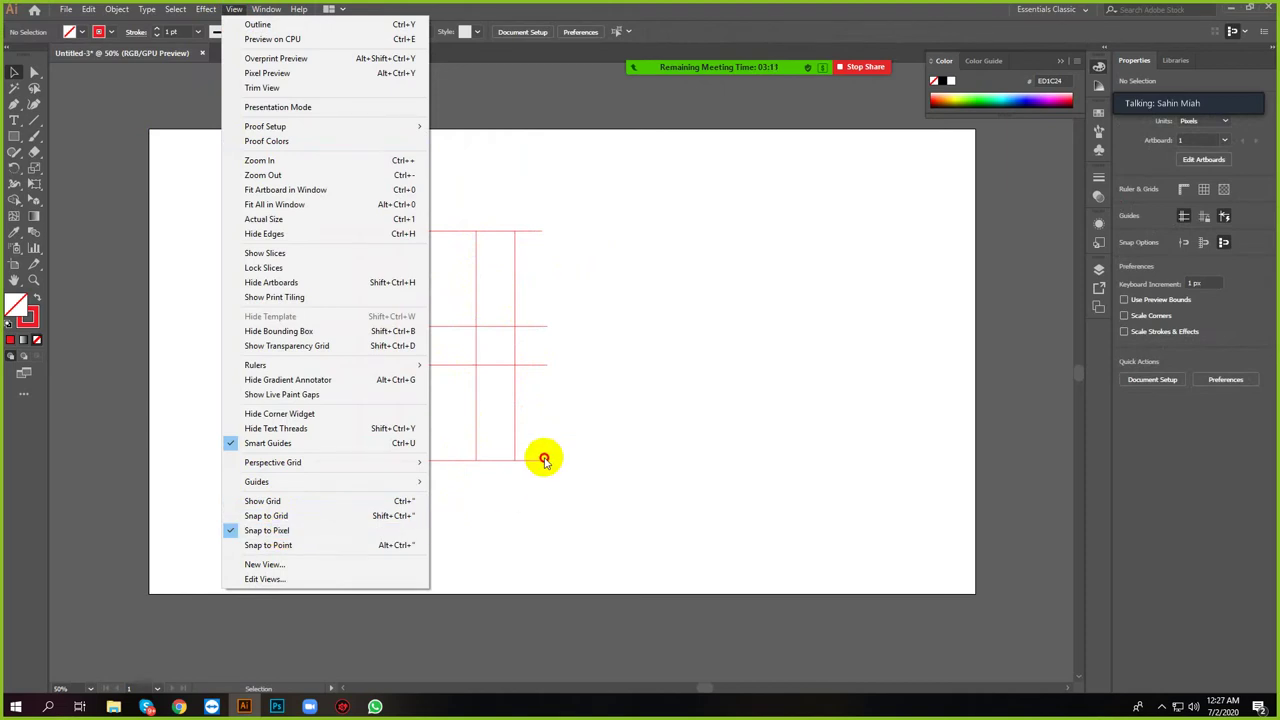
click(288, 530)
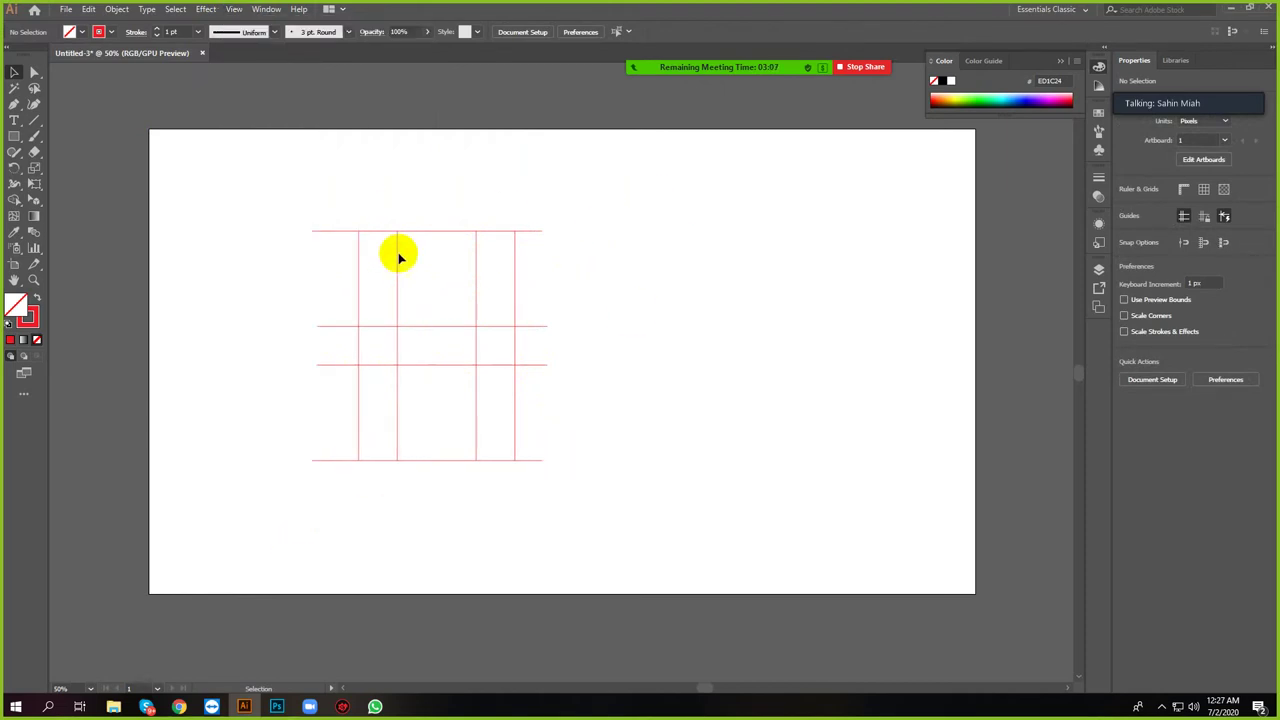
Step: Select all grid lines and, with Shape Builder, delete the stubs on the left of the grid
drag(629, 177, 200, 520)
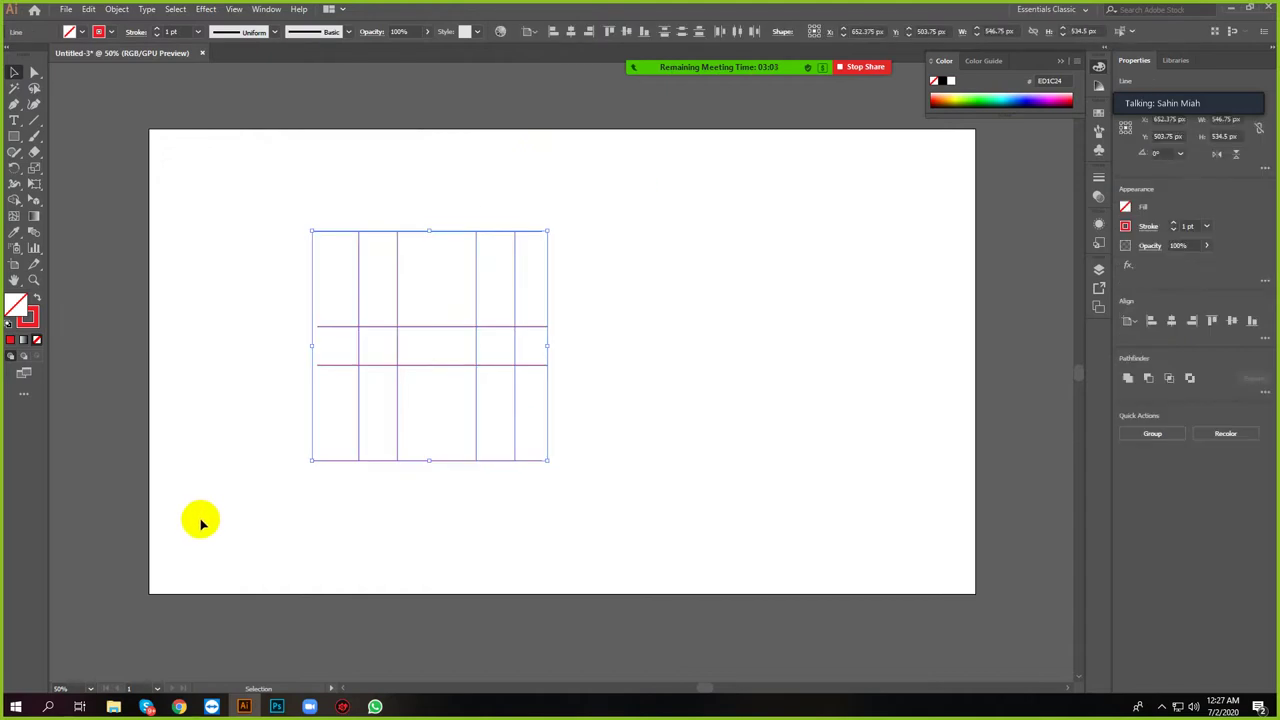
key(shift+m)
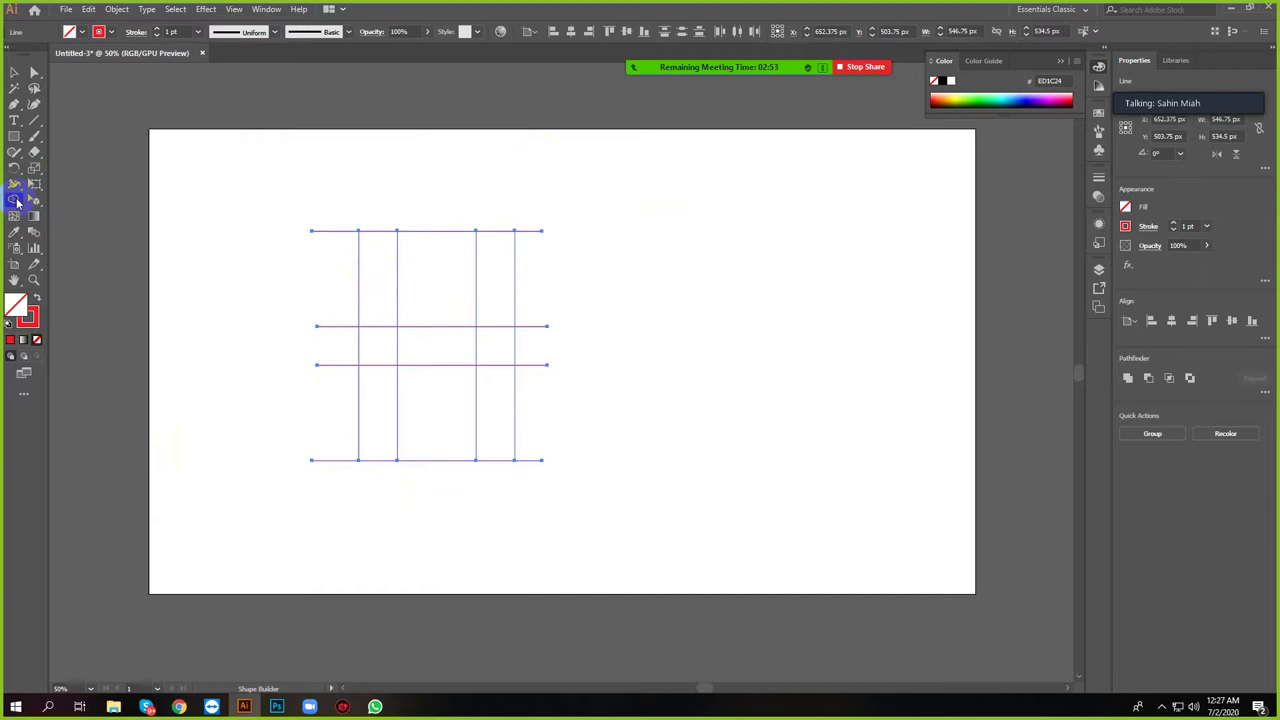
click(17, 203)
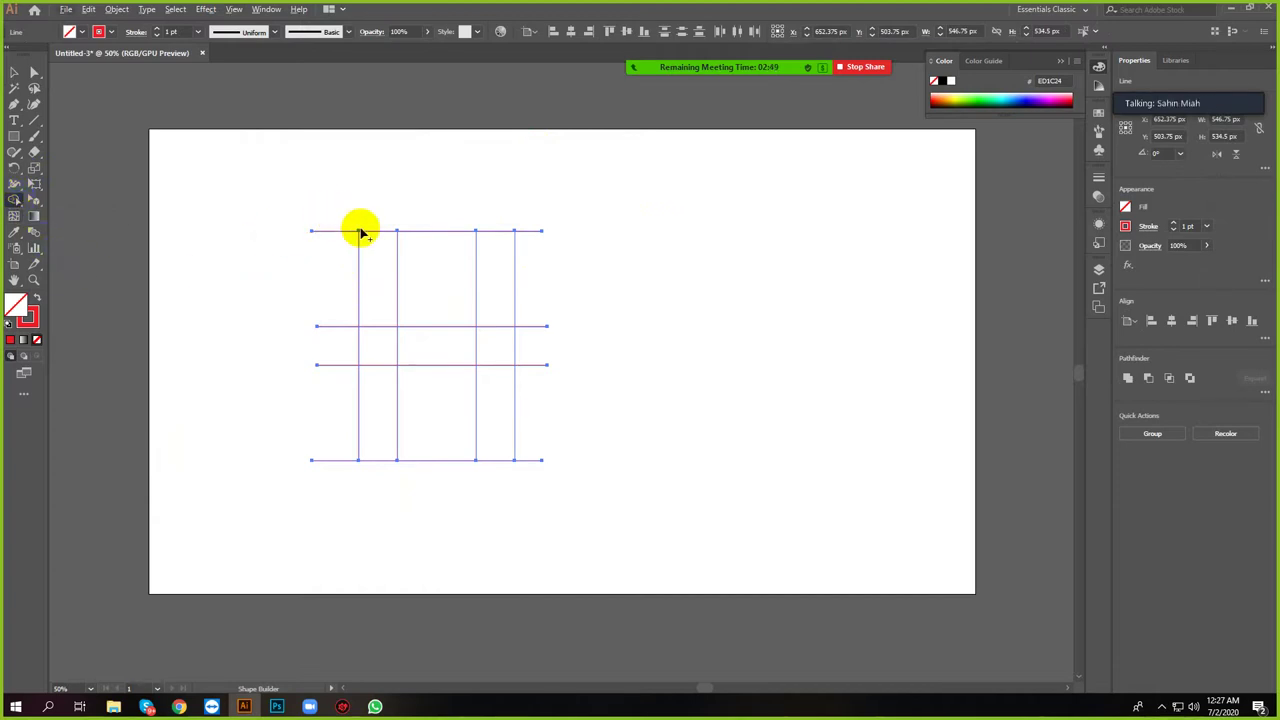
drag(372, 231, 376, 437)
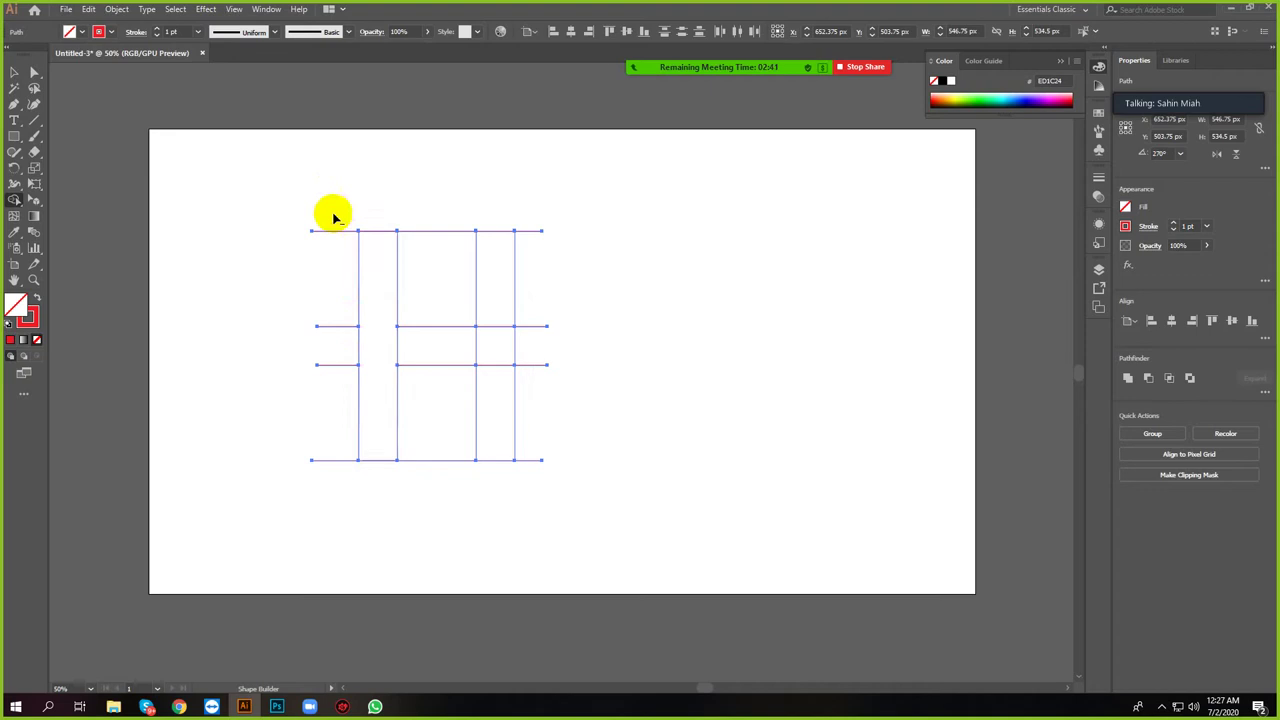
drag(334, 216, 327, 488)
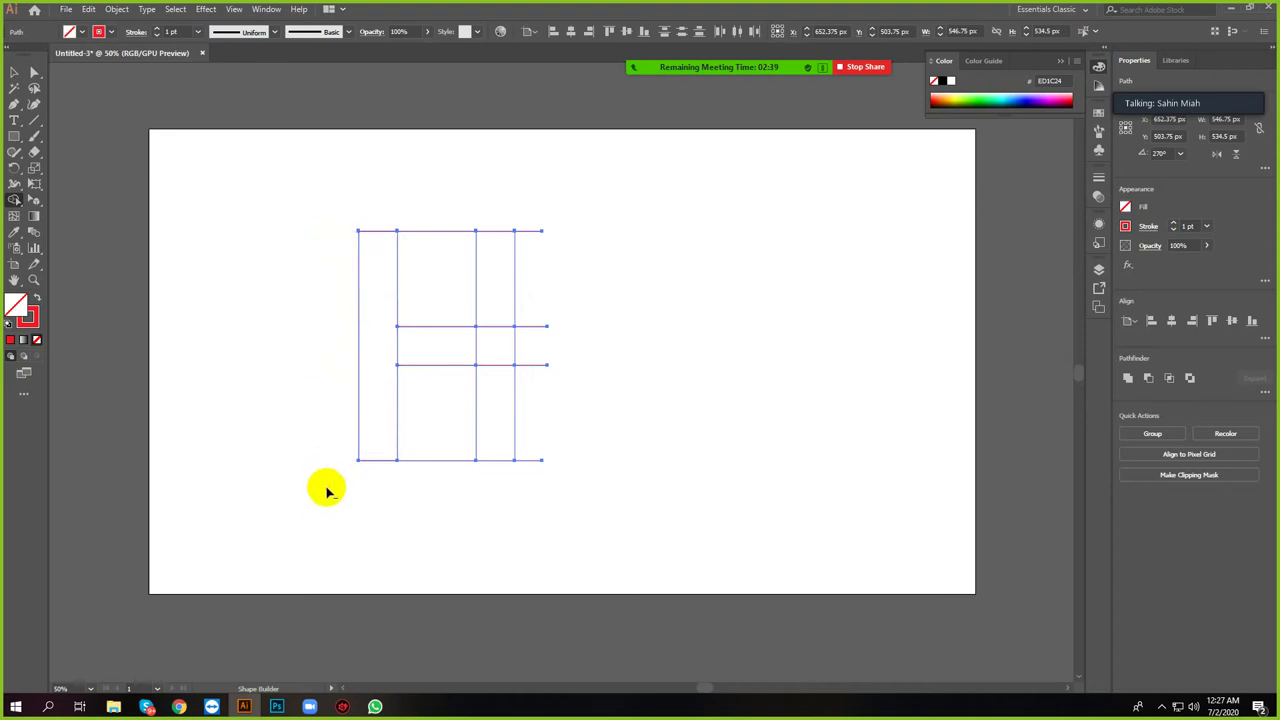
Step: Delete the middle column's top and bottom cells and the right strips, then merge the rest into an H
alt+click(432, 237)
drag(423, 403, 452, 495)
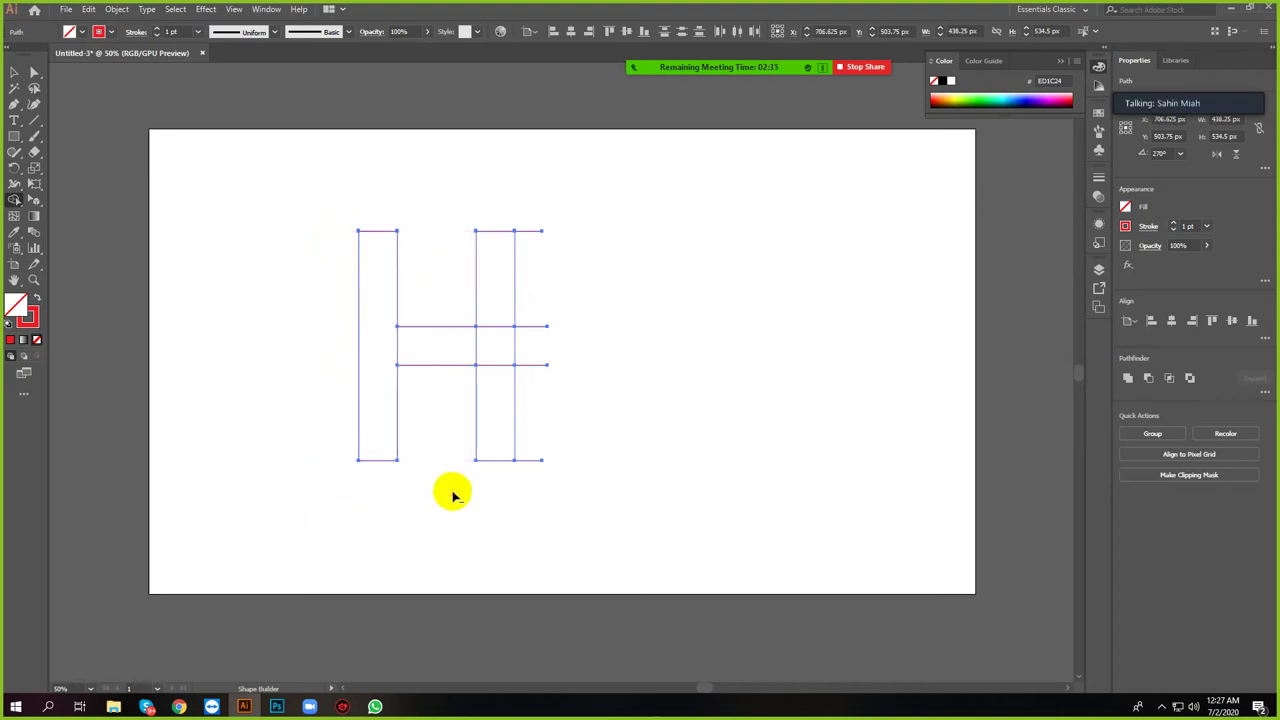
drag(526, 208, 532, 476)
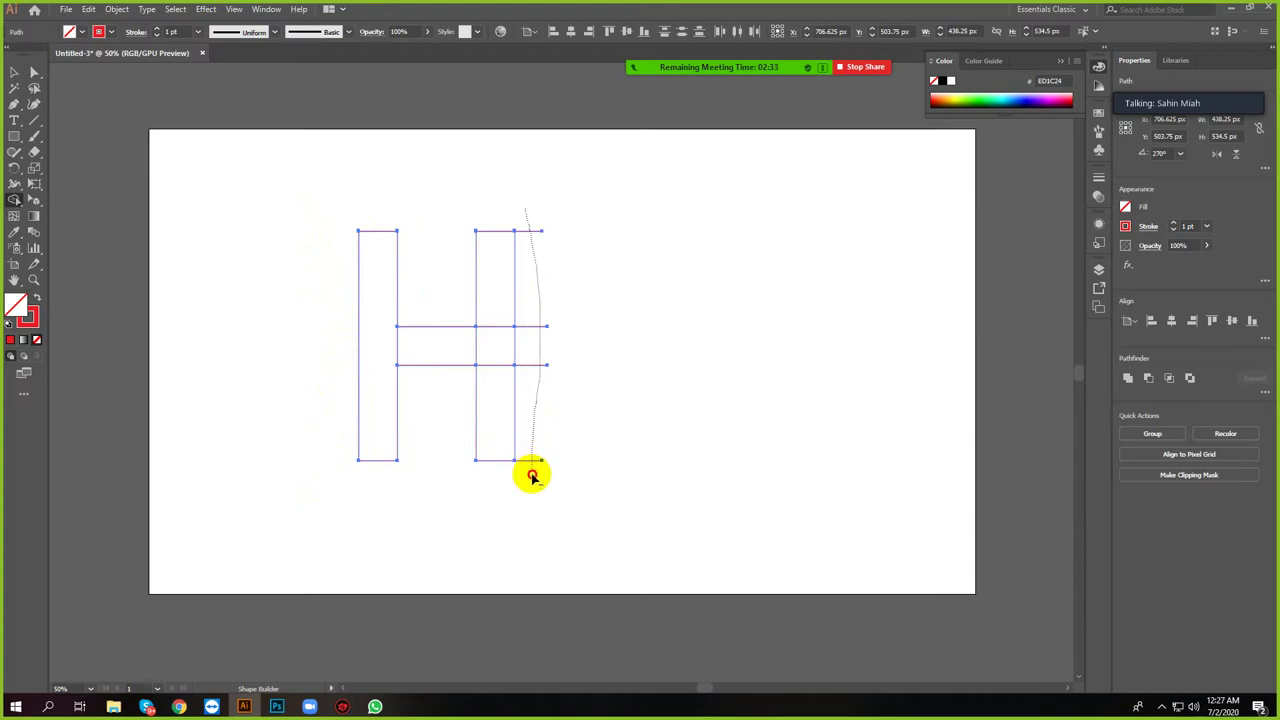
mouse_move(490, 260)
mouse_down()
mouse_move(503, 403)
mouse_move(378, 345)
mouse_up()
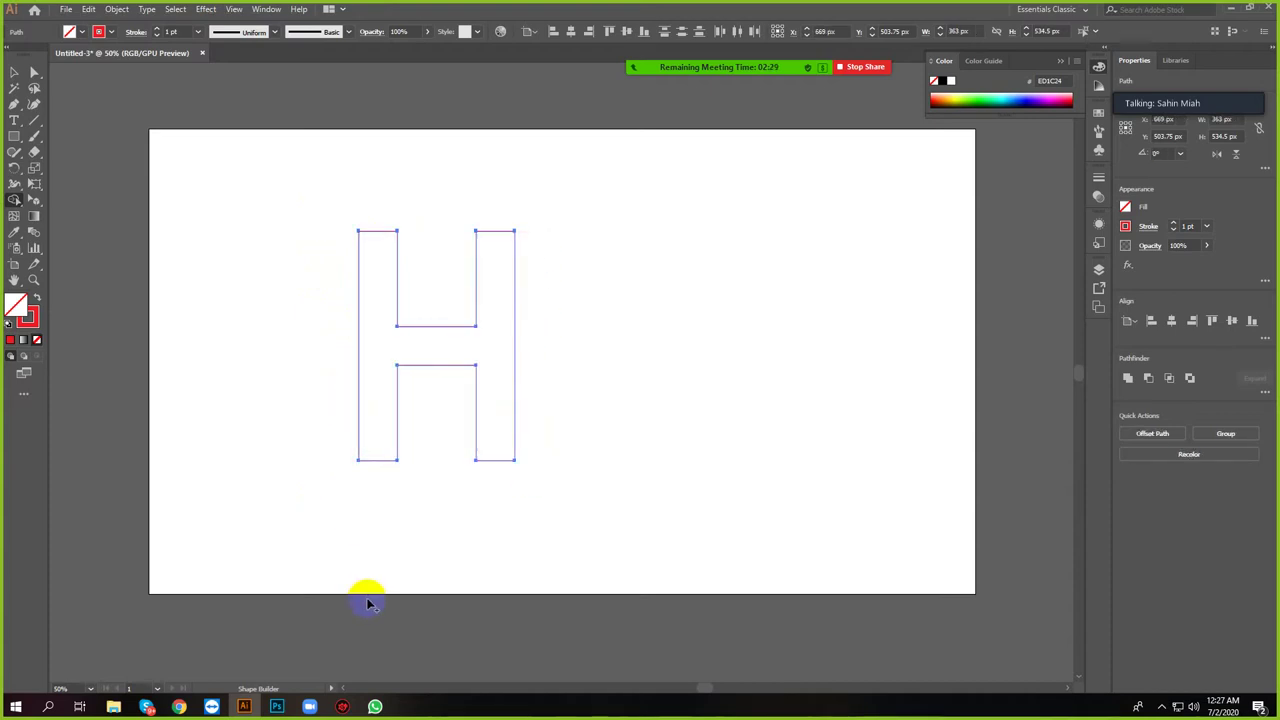
key(v)
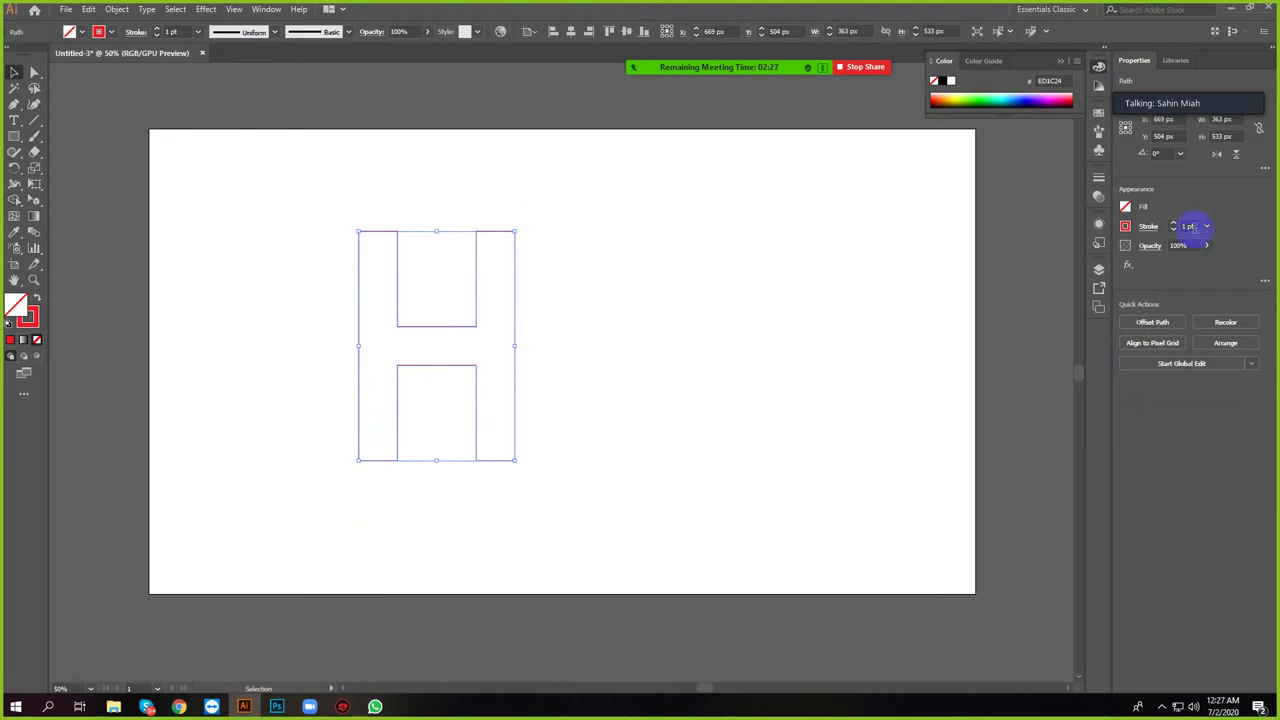
Step: Swap fill and stroke so the H becomes a solid red letter with no outline
click(36, 299)
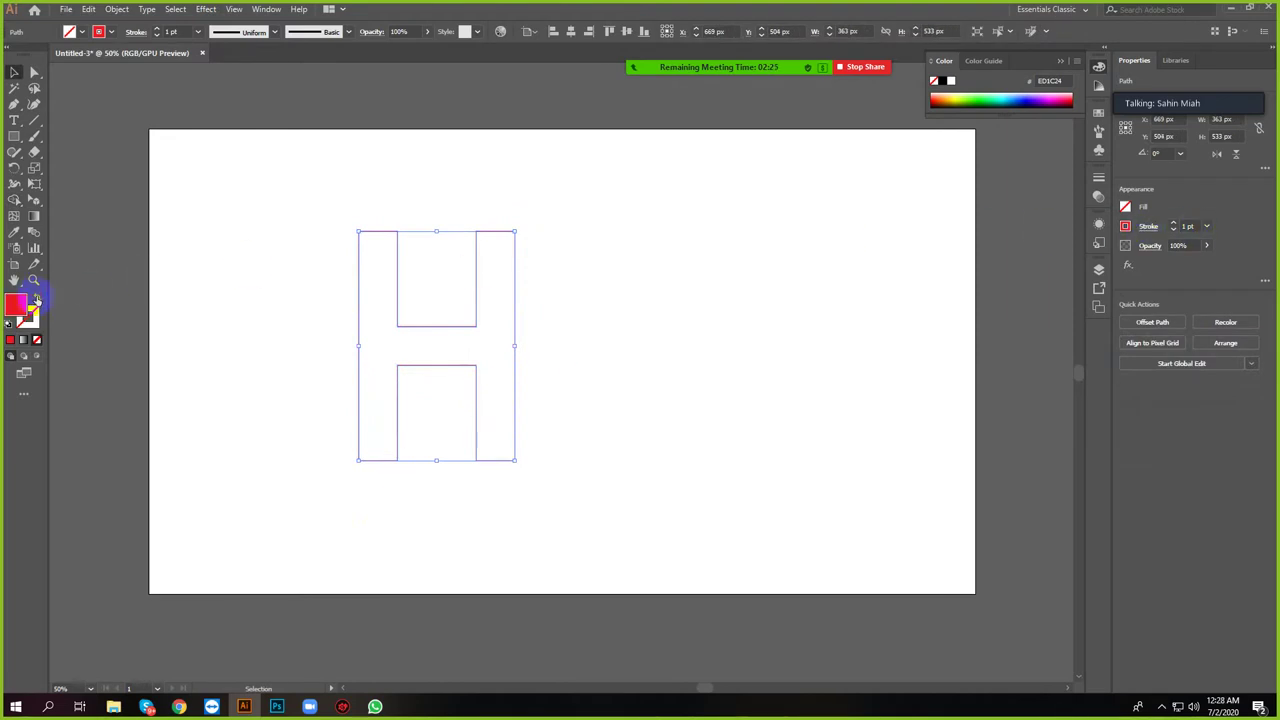
click(538, 405)
drag(490, 375, 778, 385)
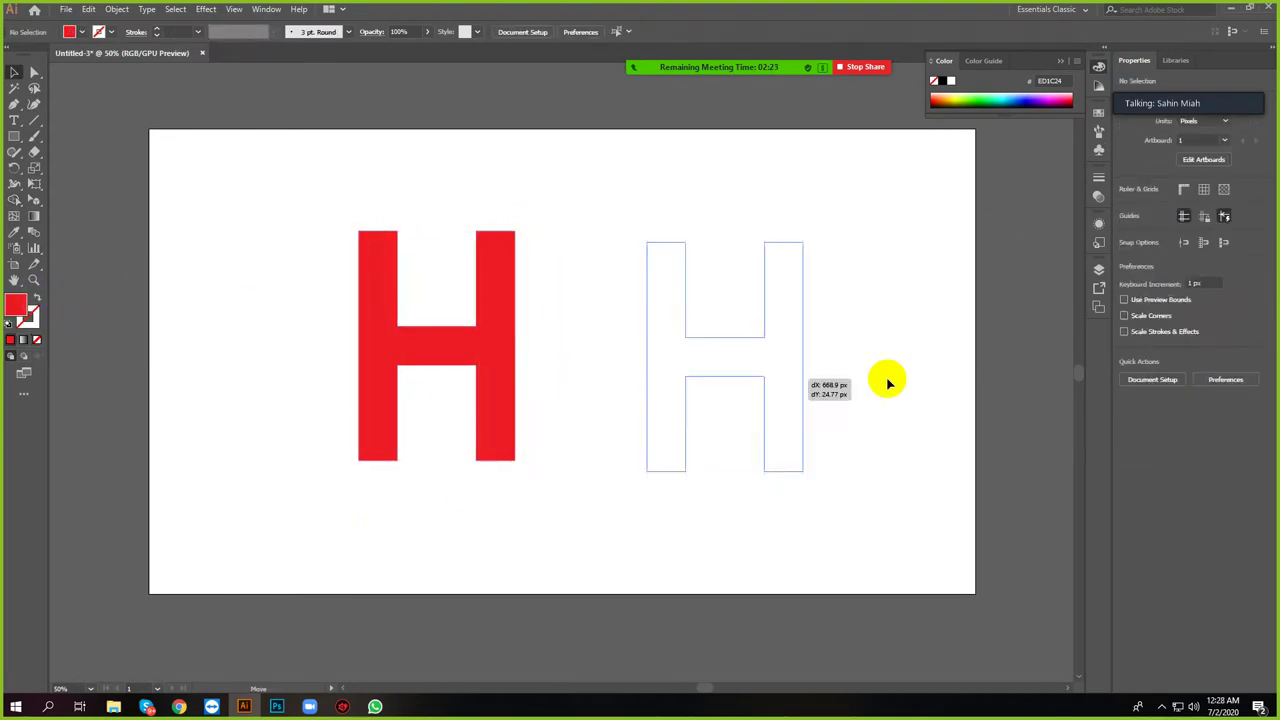
click(688, 519)
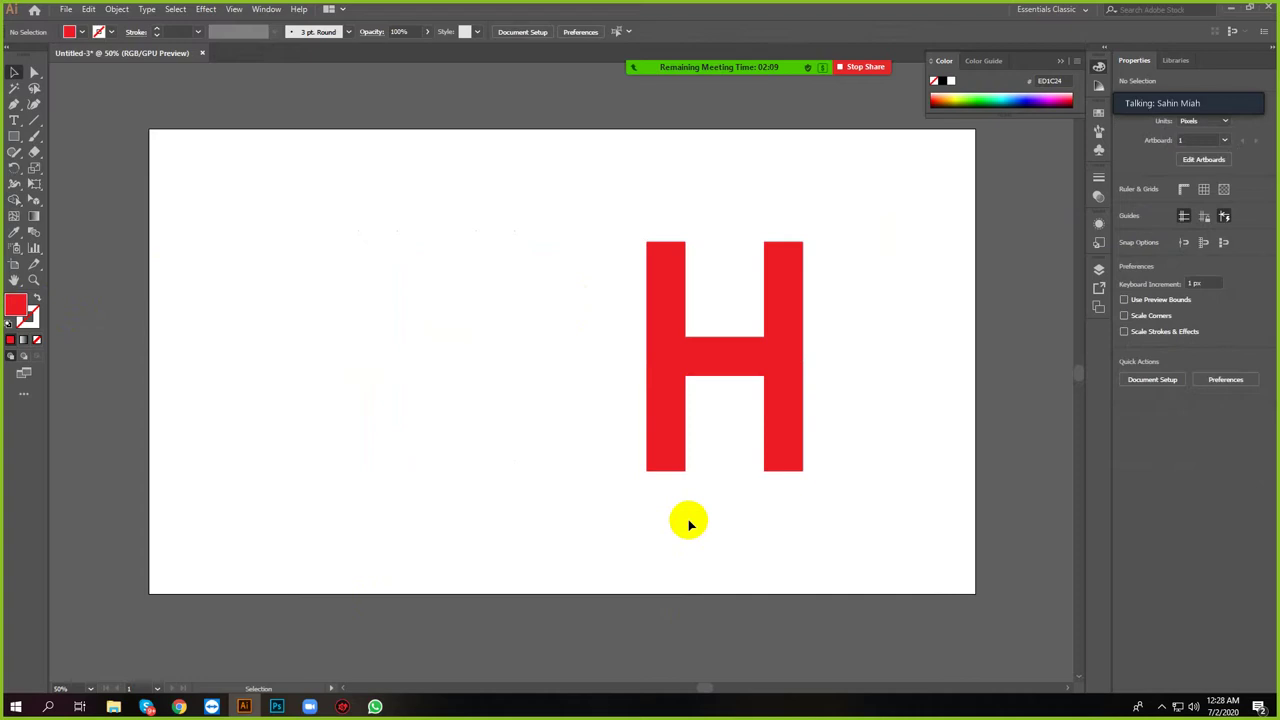
Step: Move the red H to the left side of the artboard and admit the waiting meeting participant
drag(678, 352, 344, 337)
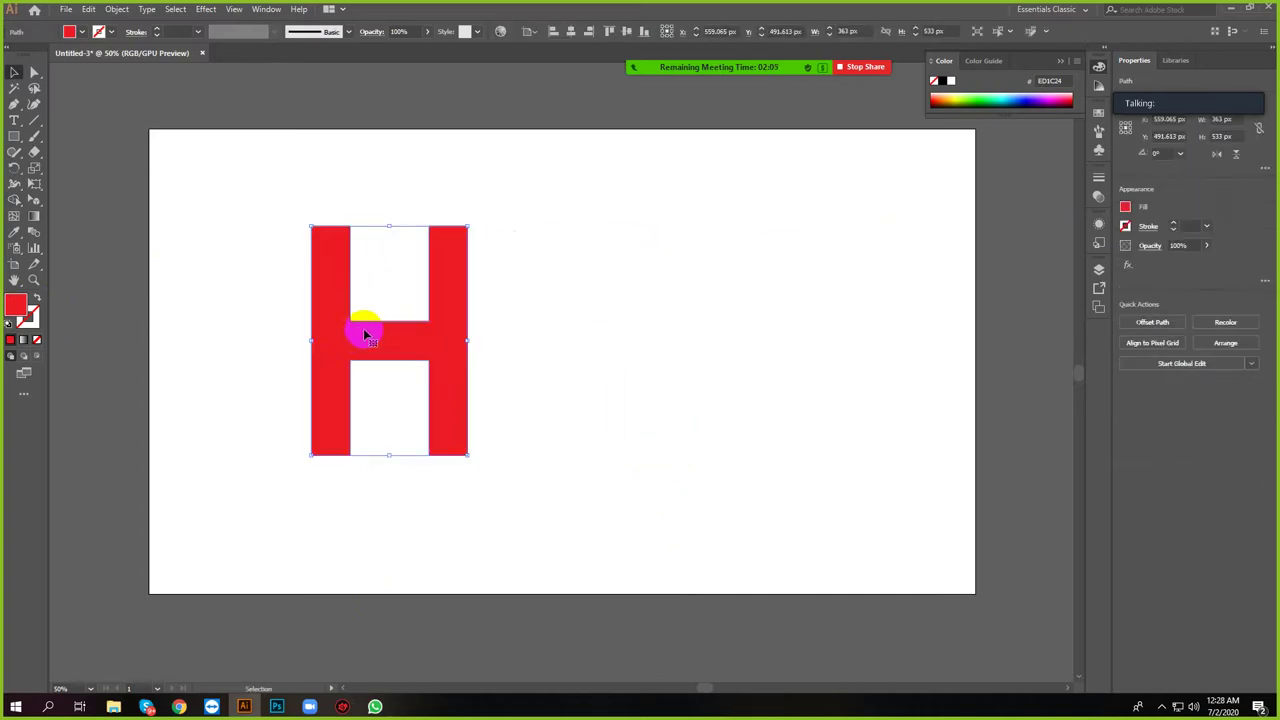
click(625, 273)
drag(459, 311, 410, 313)
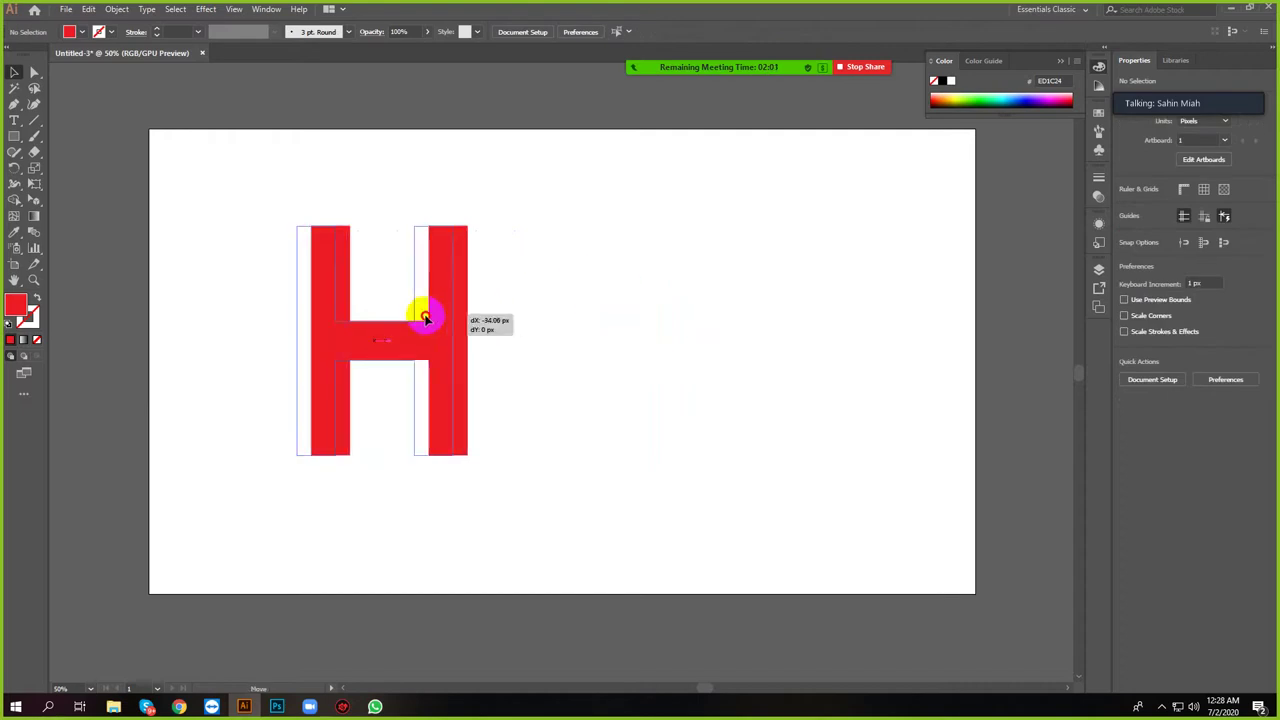
click(625, 292)
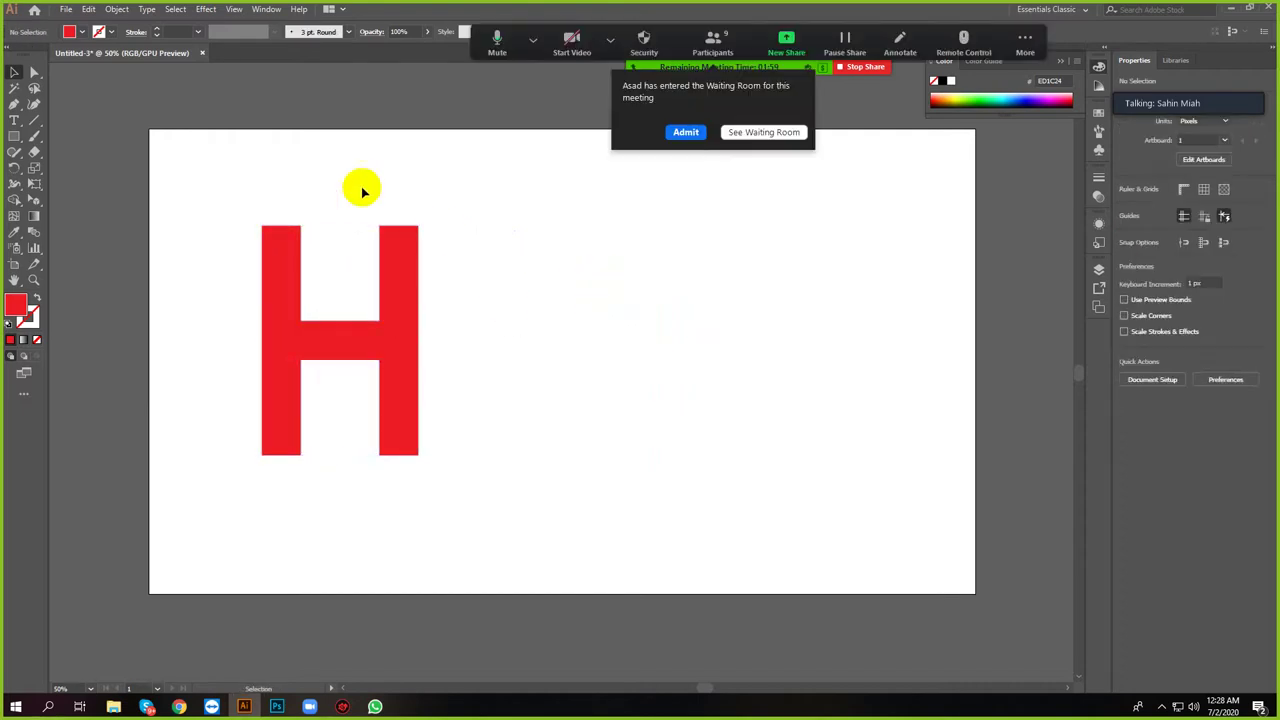
click(686, 137)
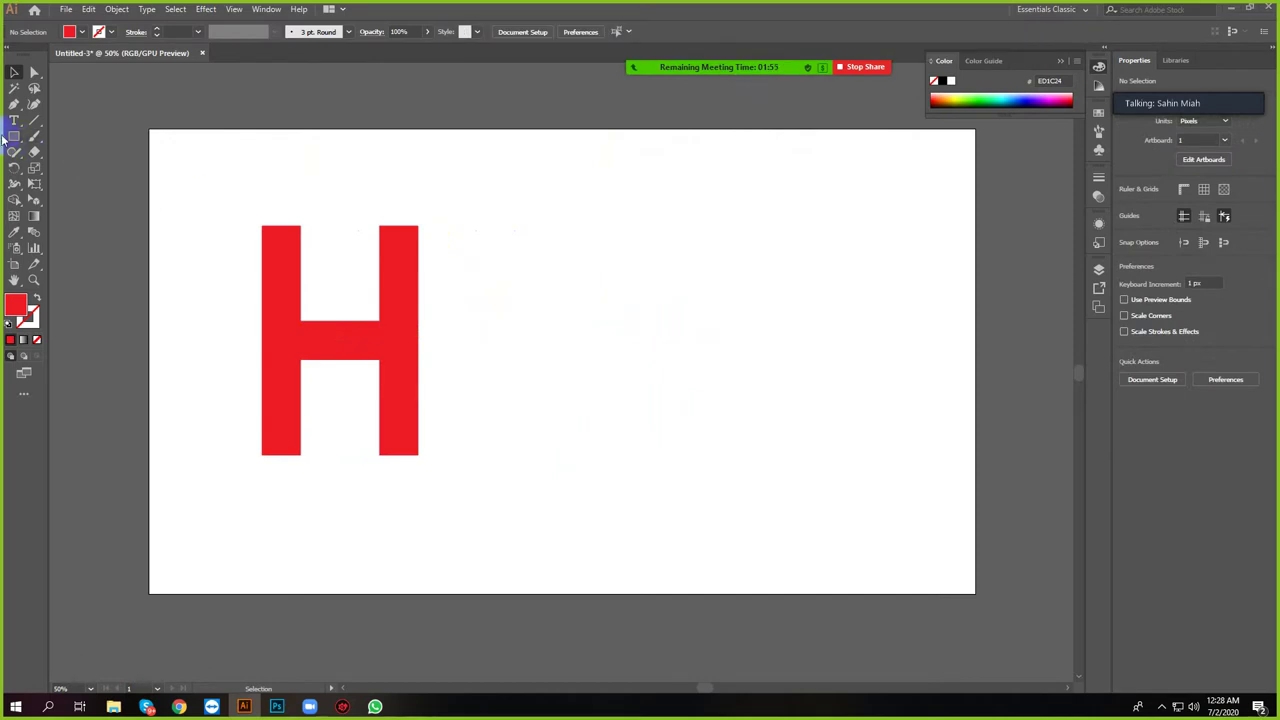
Step: Draw a vertical line up the H's right leg with the Line Segment tool and nudge it right
drag(34, 120, 86, 121)
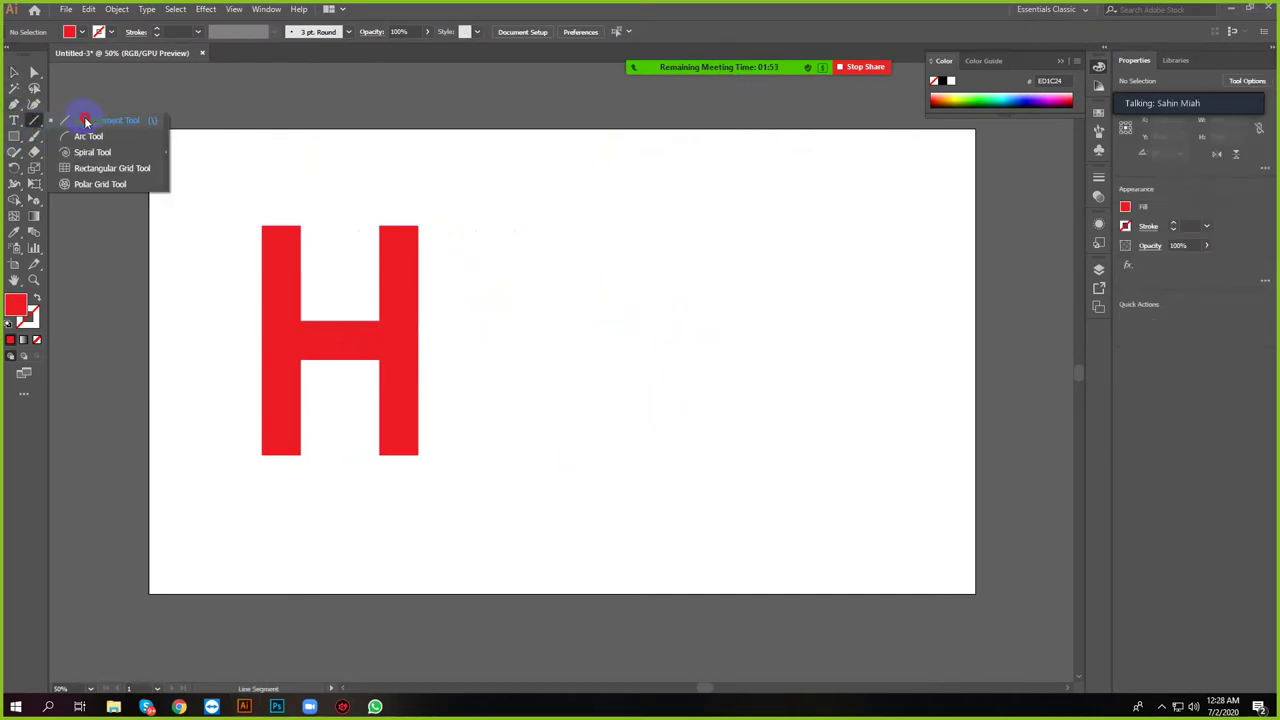
drag(390, 228, 378, 226)
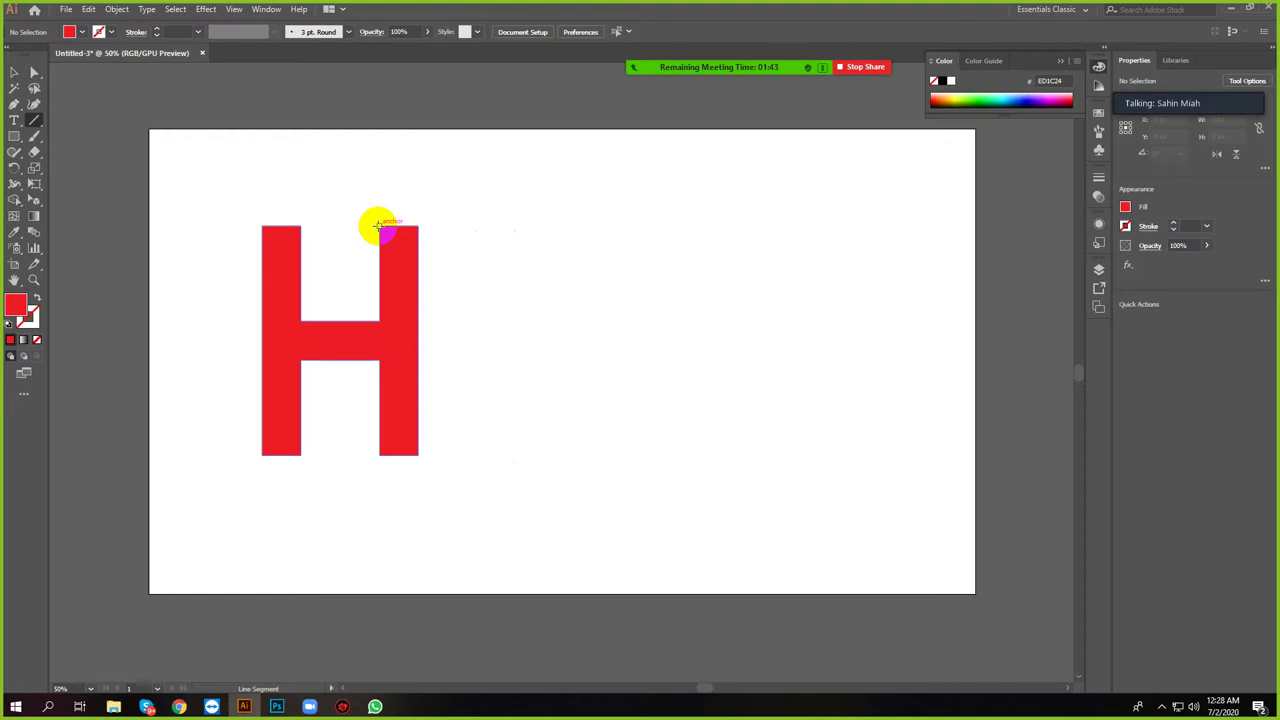
drag(379, 226, 791, 222)
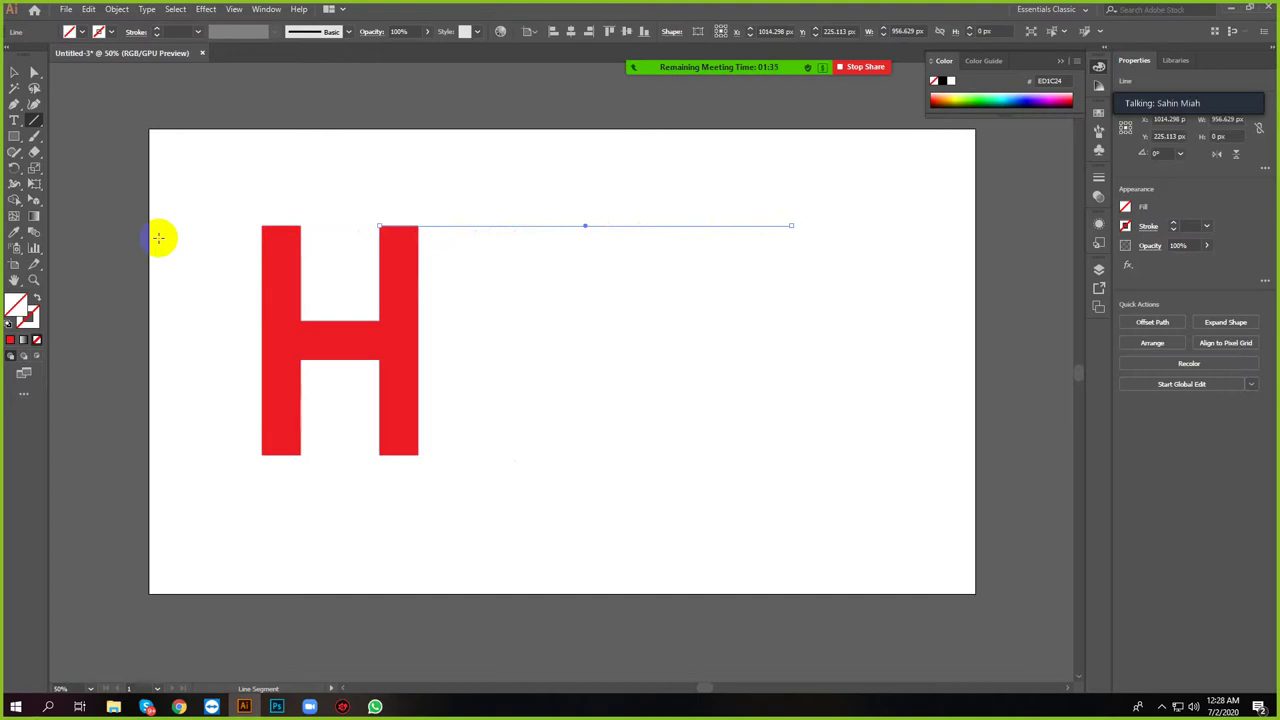
click(384, 457)
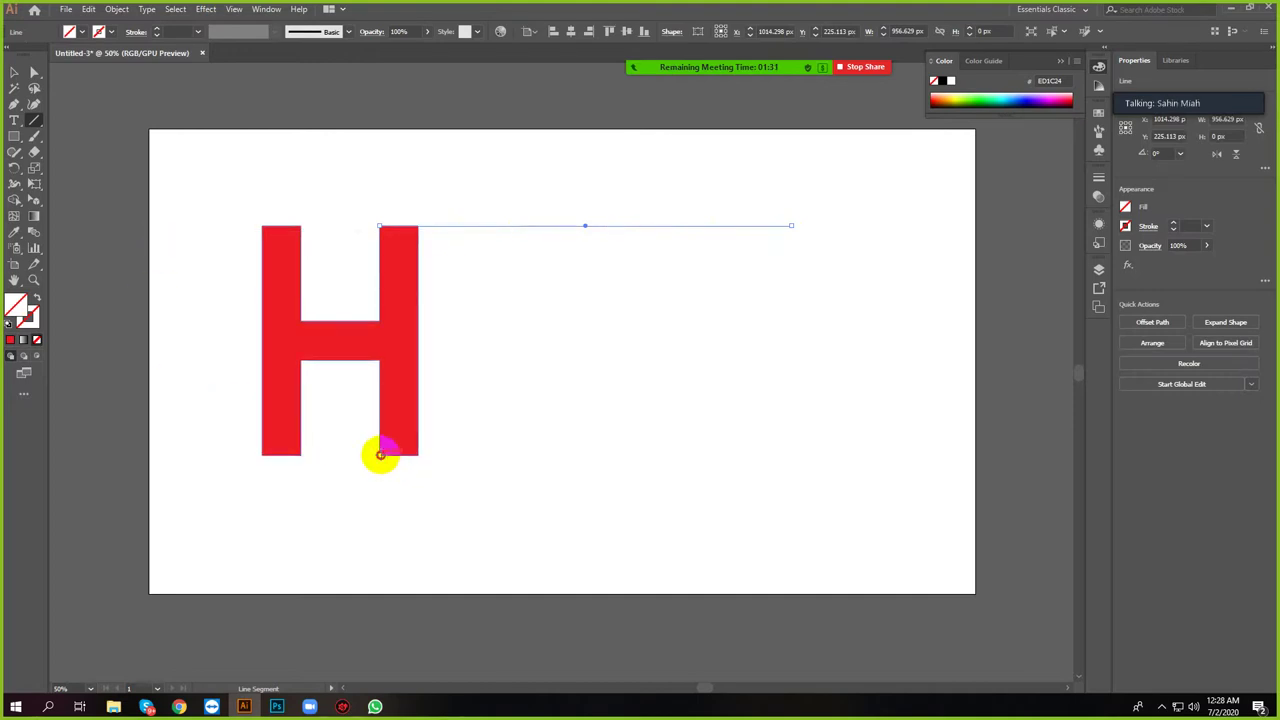
drag(380, 455, 381, 224)
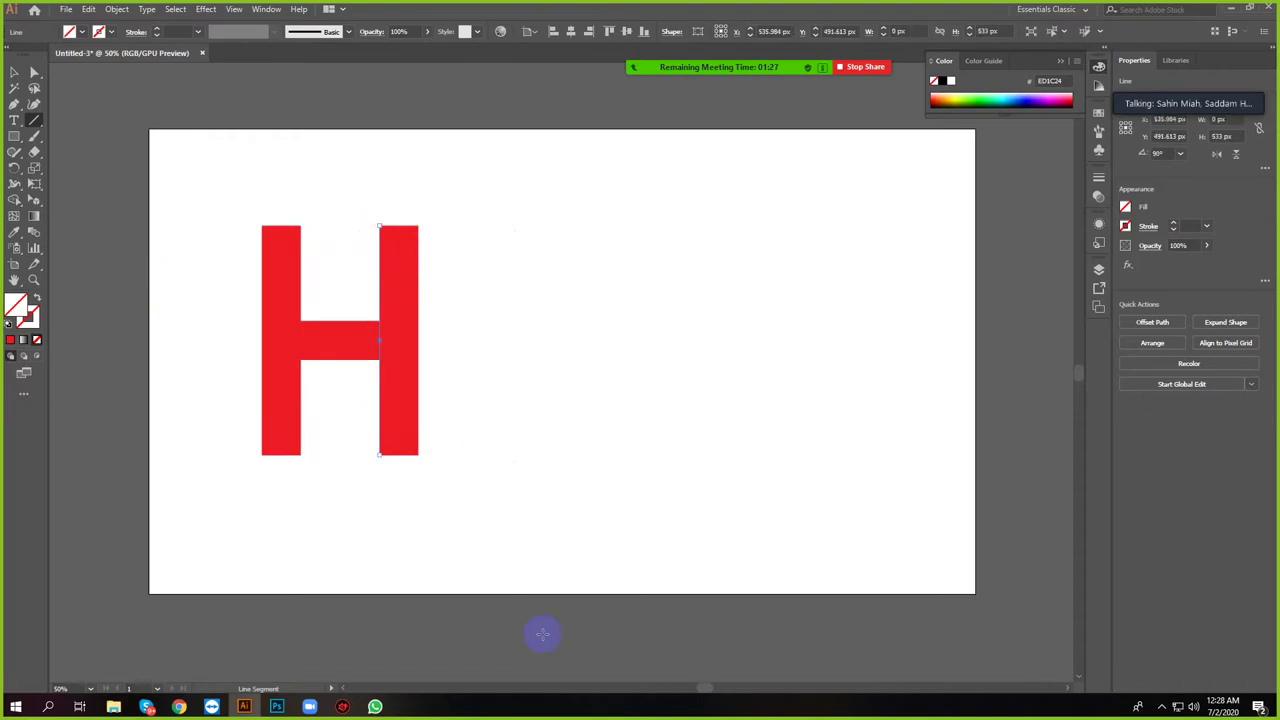
key(Right)
key(Right)
key(Right)
key(Right)
key(Right)
key(Right)
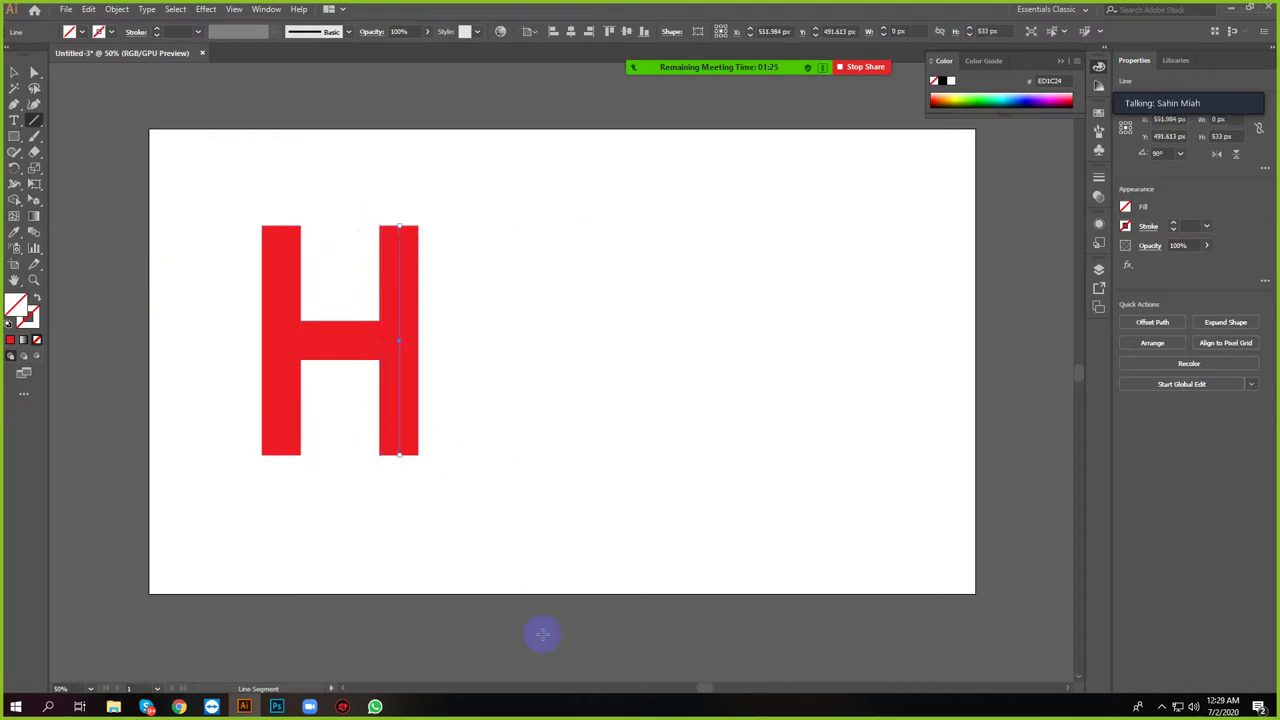
key(Right)
key(Right)
key(Right)
key(Right)
key(Right)
key(Right)
key(Right)
key(Right)
key(Right)
key(Right)
key(Right)
key(Right)
Step: Move the vertical line further right and change its stroke to dark green
click(10, 340)
key(v)
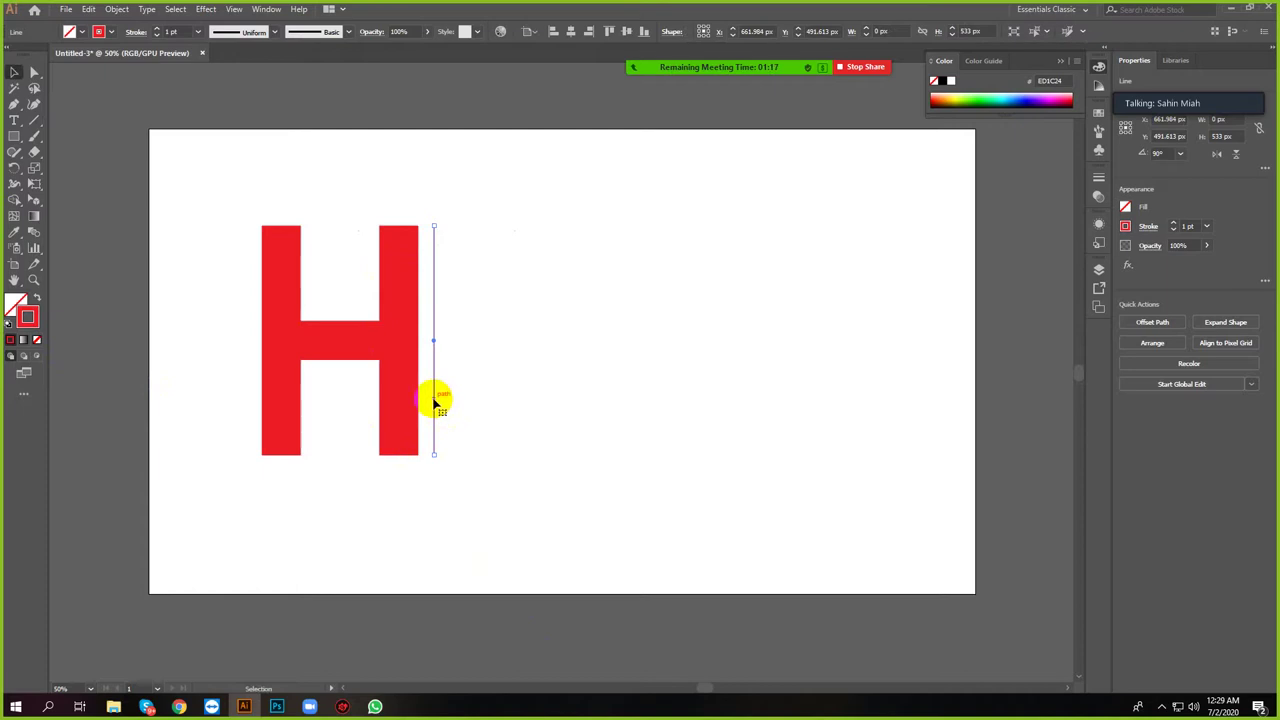
drag(434, 401, 505, 400)
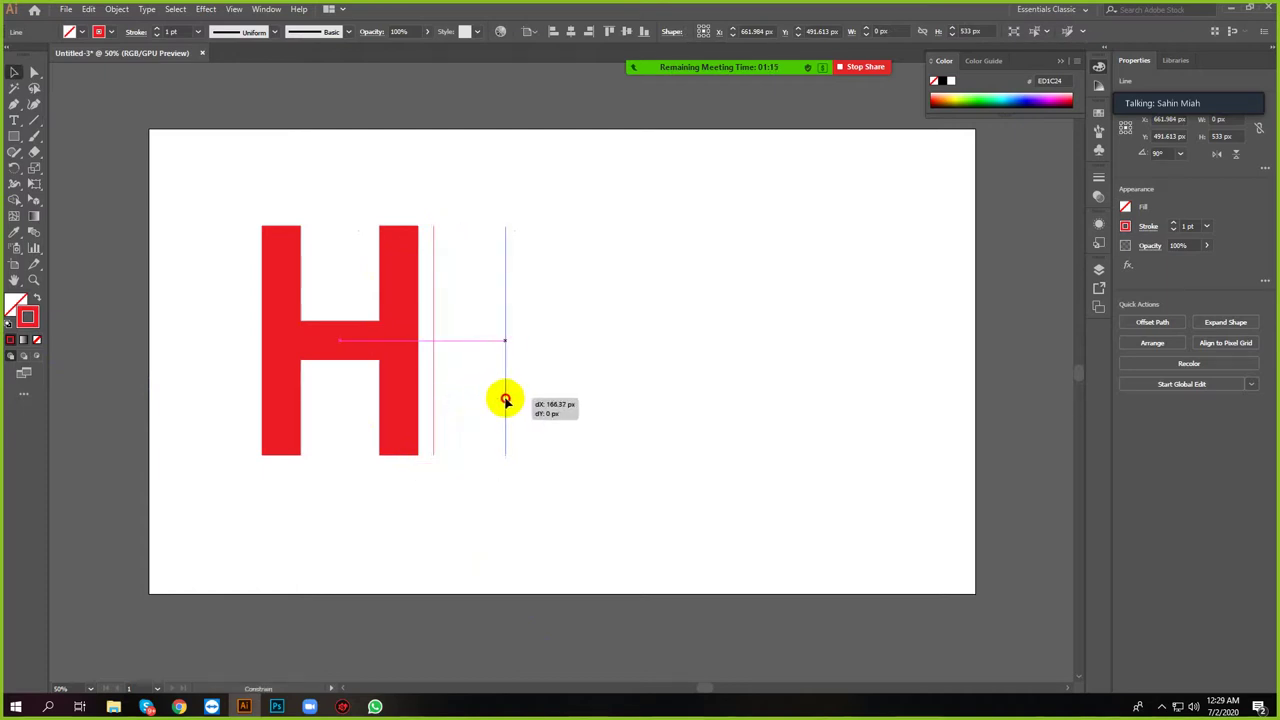
drag(505, 400, 505, 400)
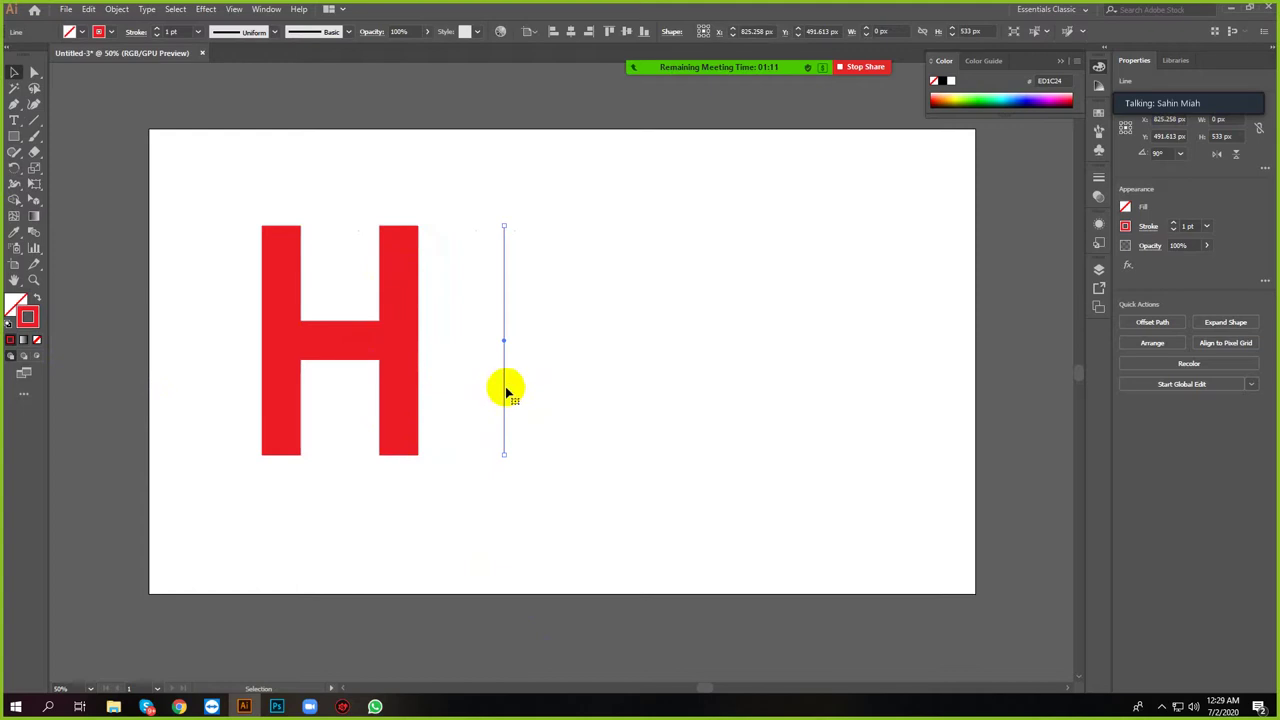
key(v)
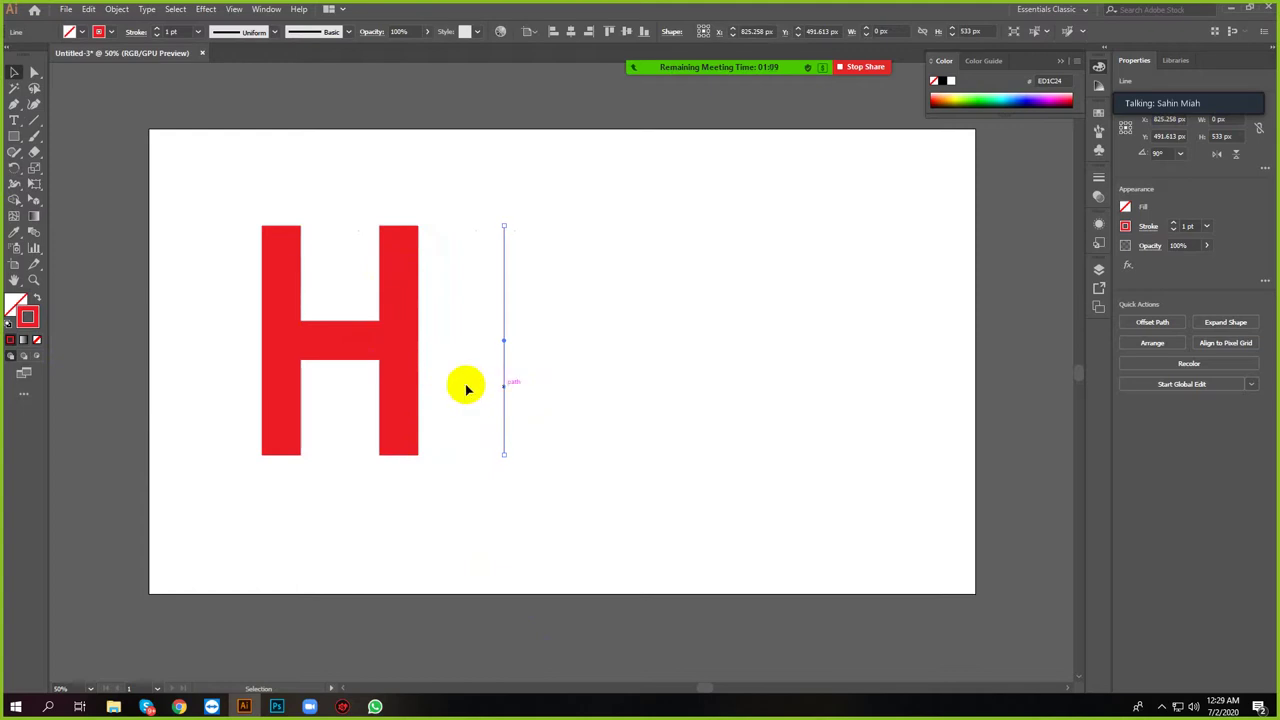
click(112, 33)
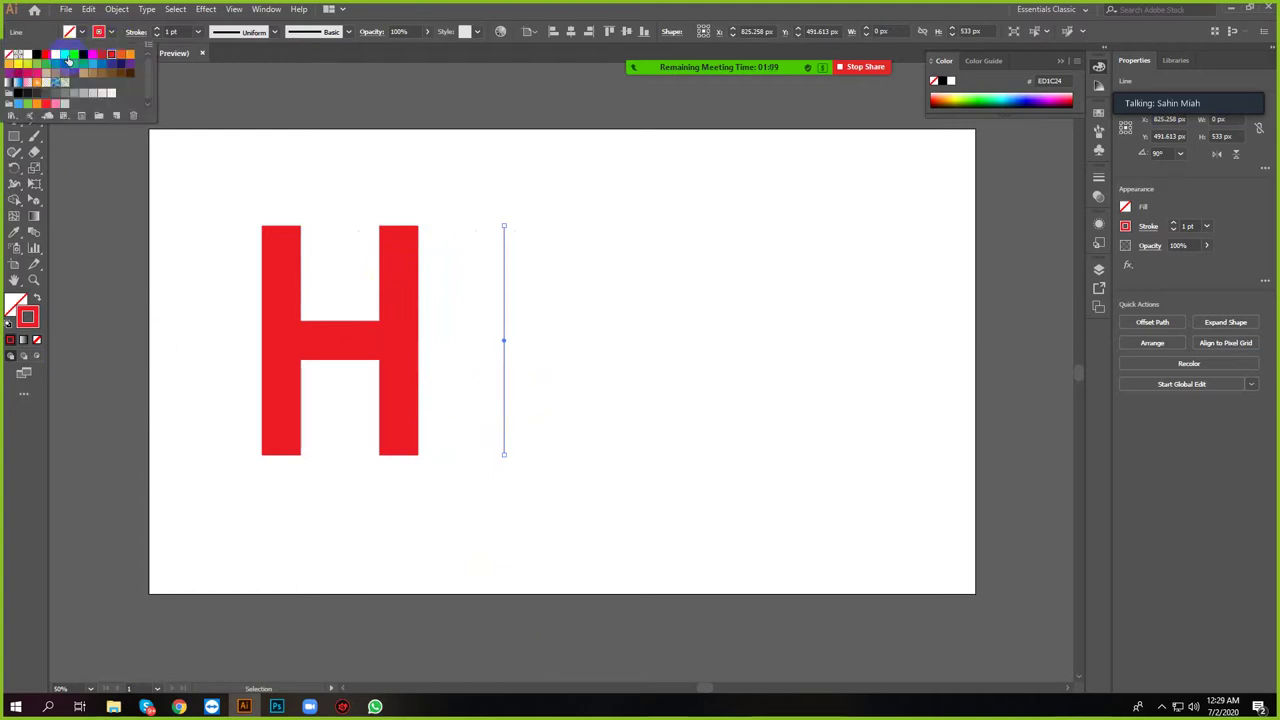
click(66, 58)
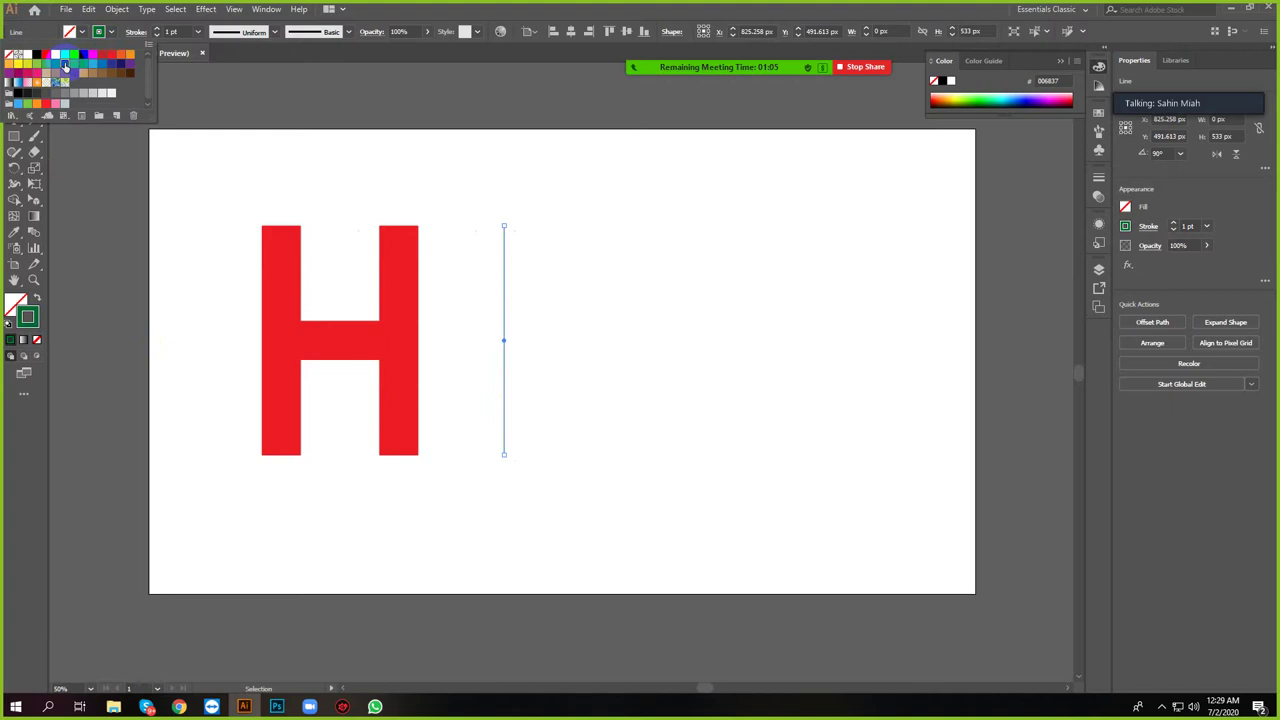
click(66, 66)
key(ctrl+1)
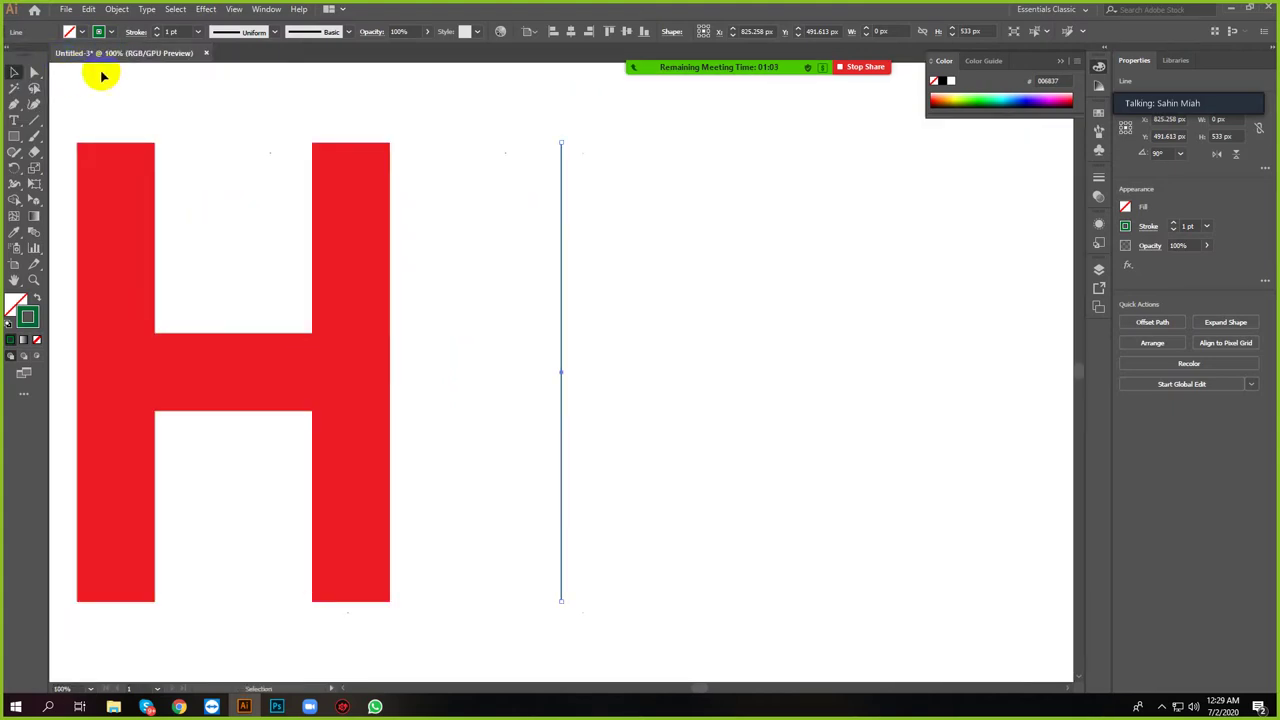
Step: Copy the vertical line to the H's right edge and again further right
drag(562, 338, 312, 320)
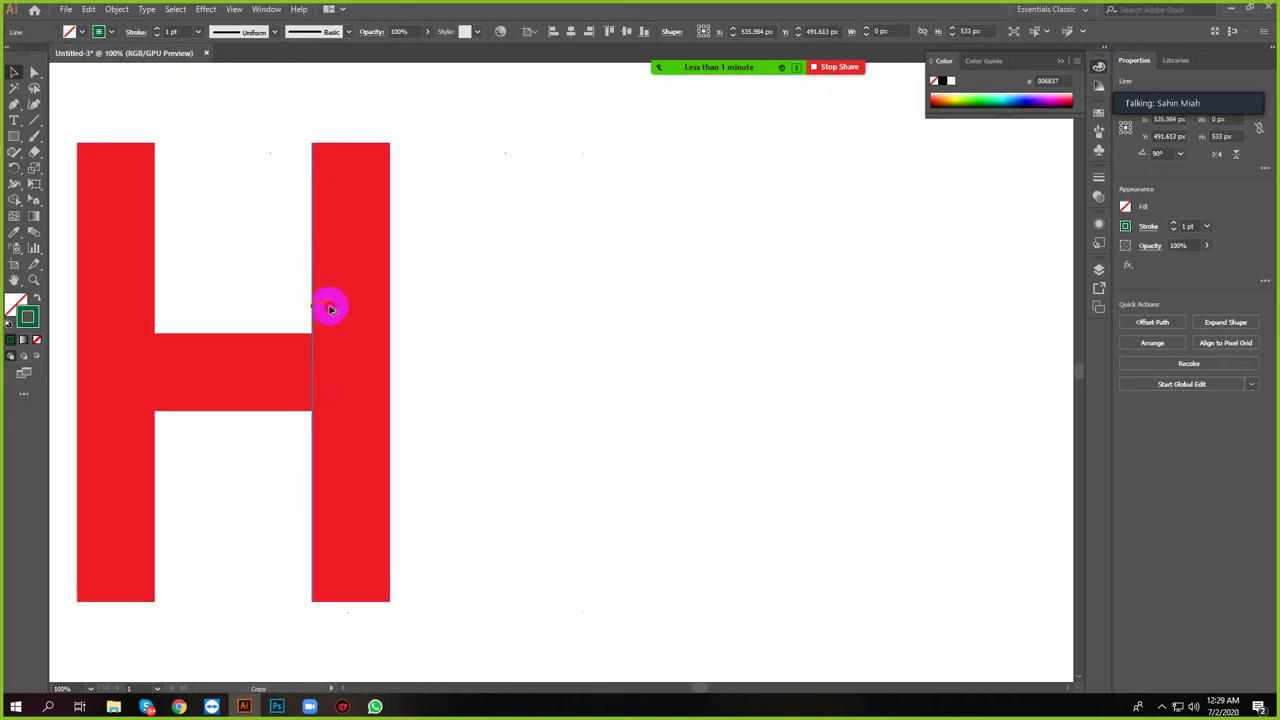
drag(313, 310, 391, 309)
key(ctrl+a)
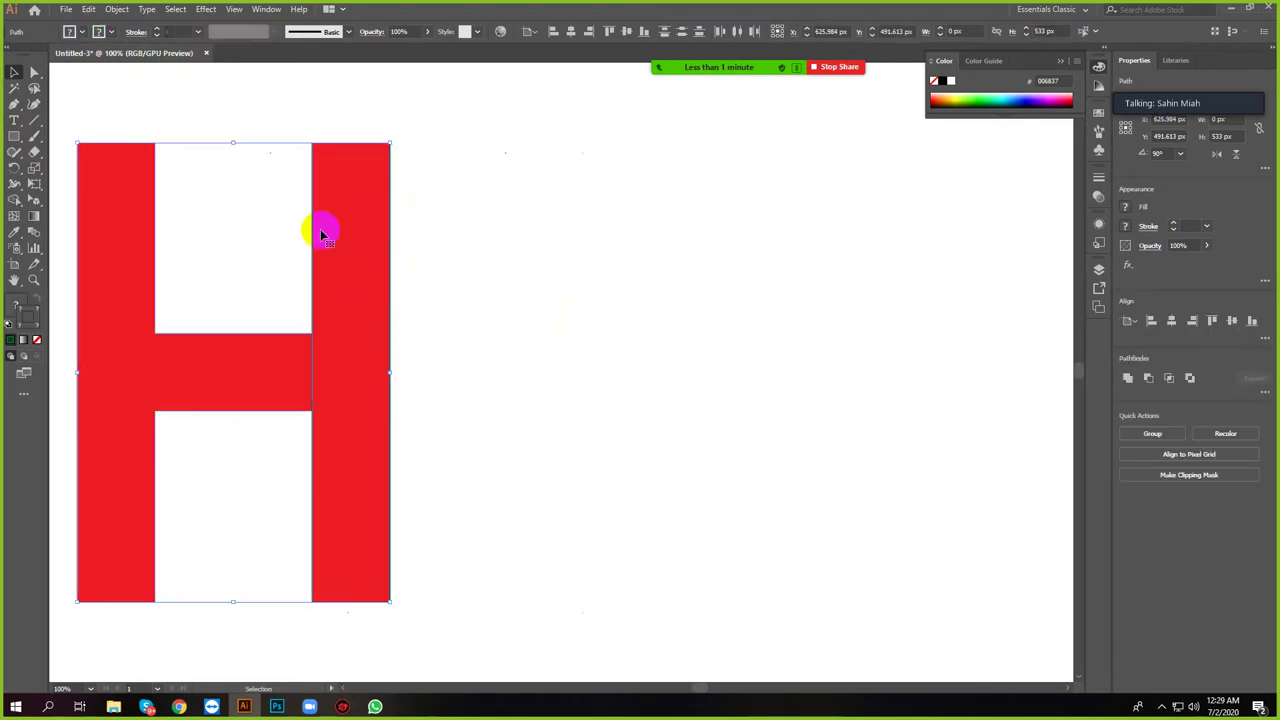
click(391, 268)
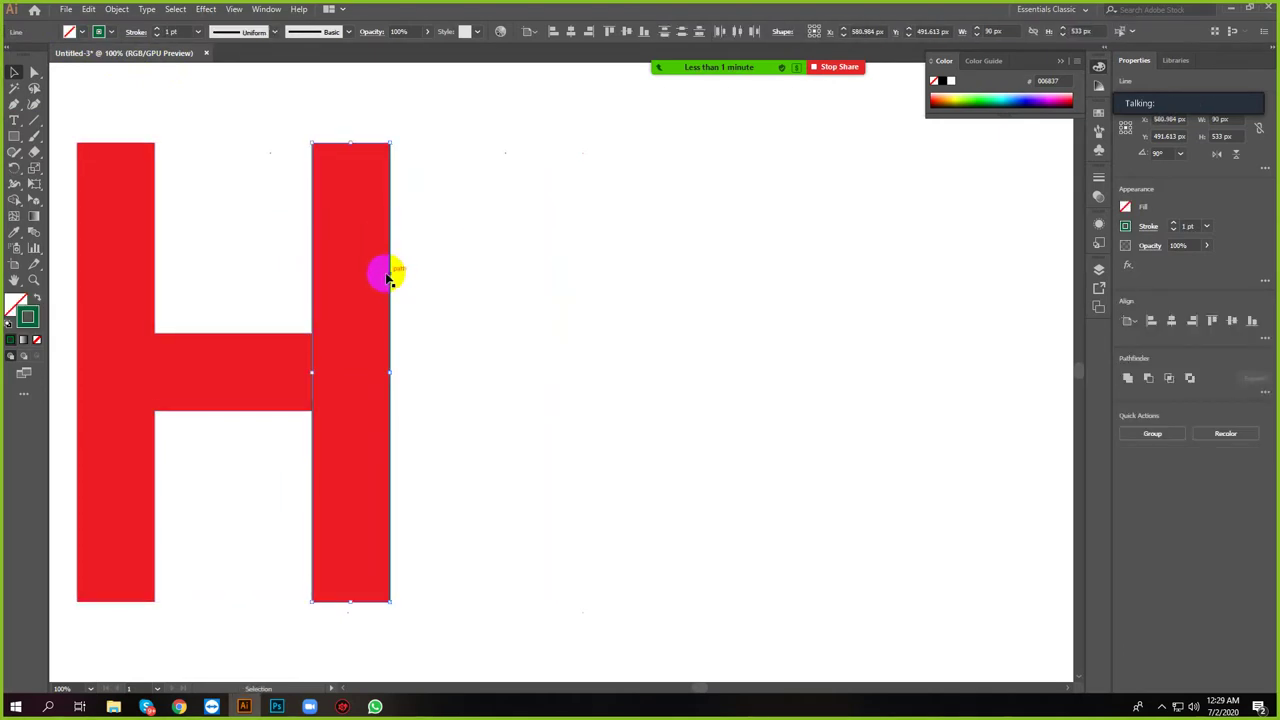
drag(390, 276, 550, 275)
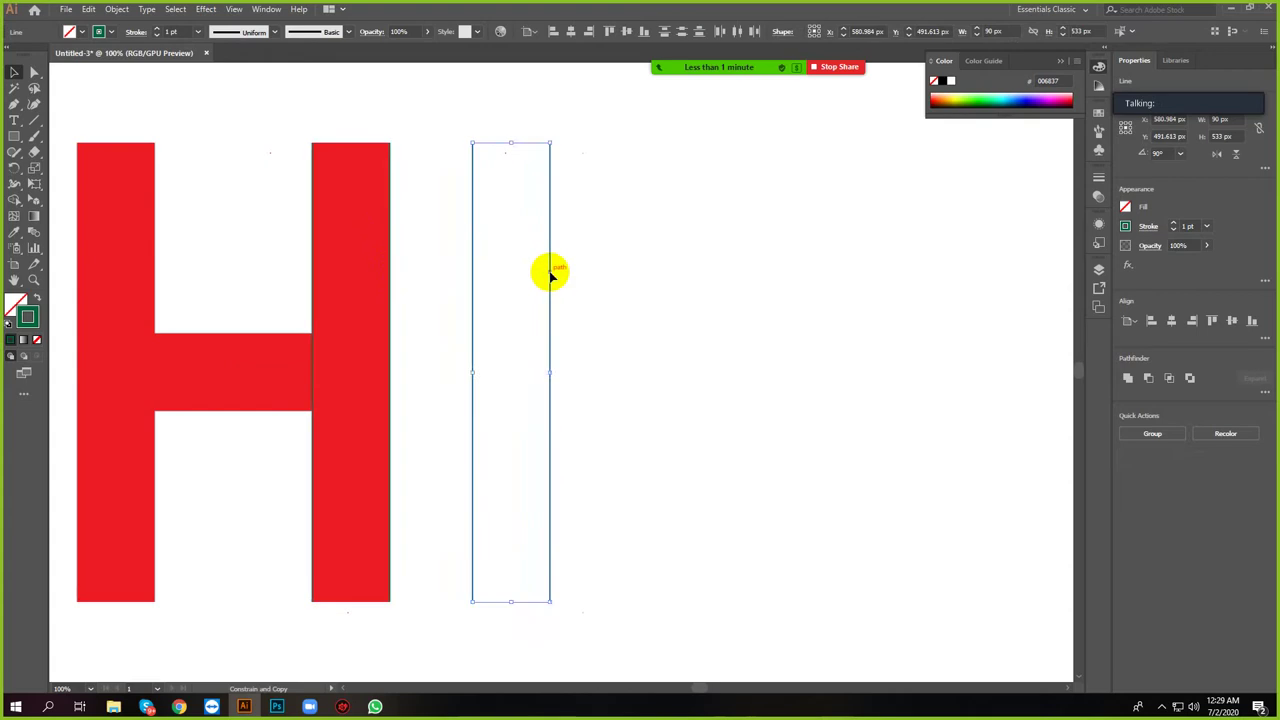
Step: Zoom out and copy a fourth parallel vertical line to the right of the others
key(a)
key(ctrl+minus)
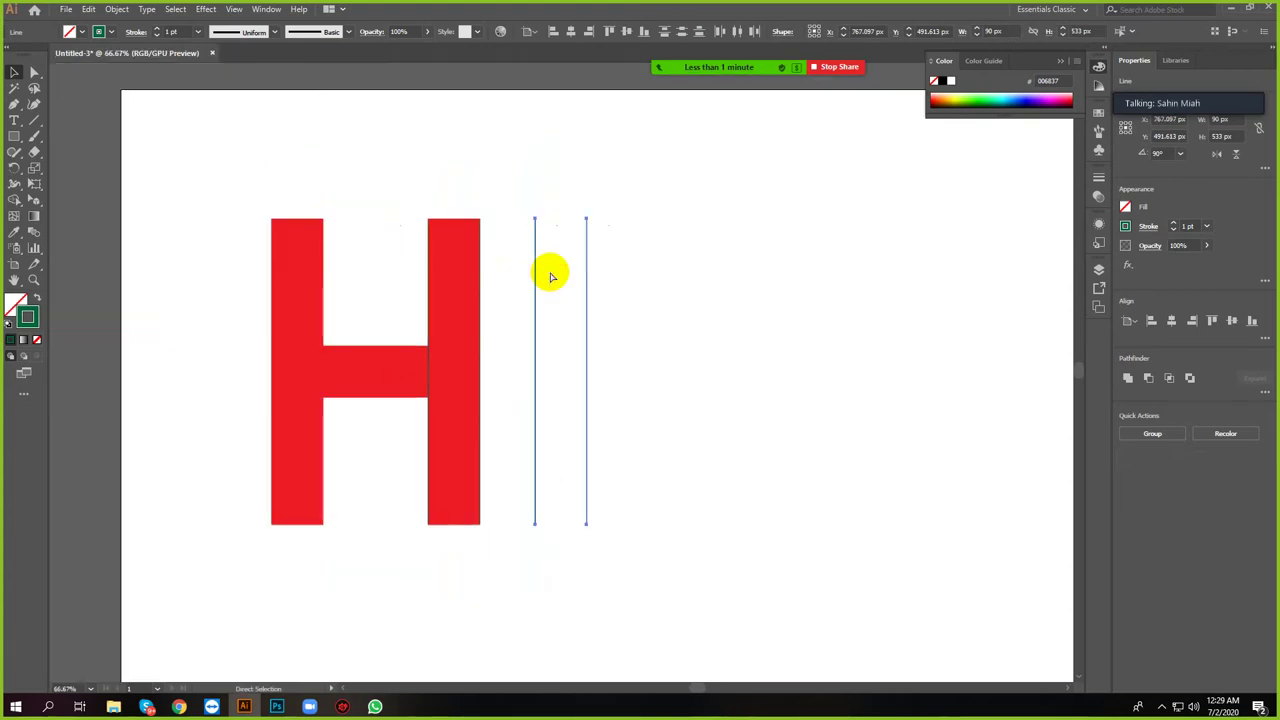
key(ctrl+minus)
key(v)
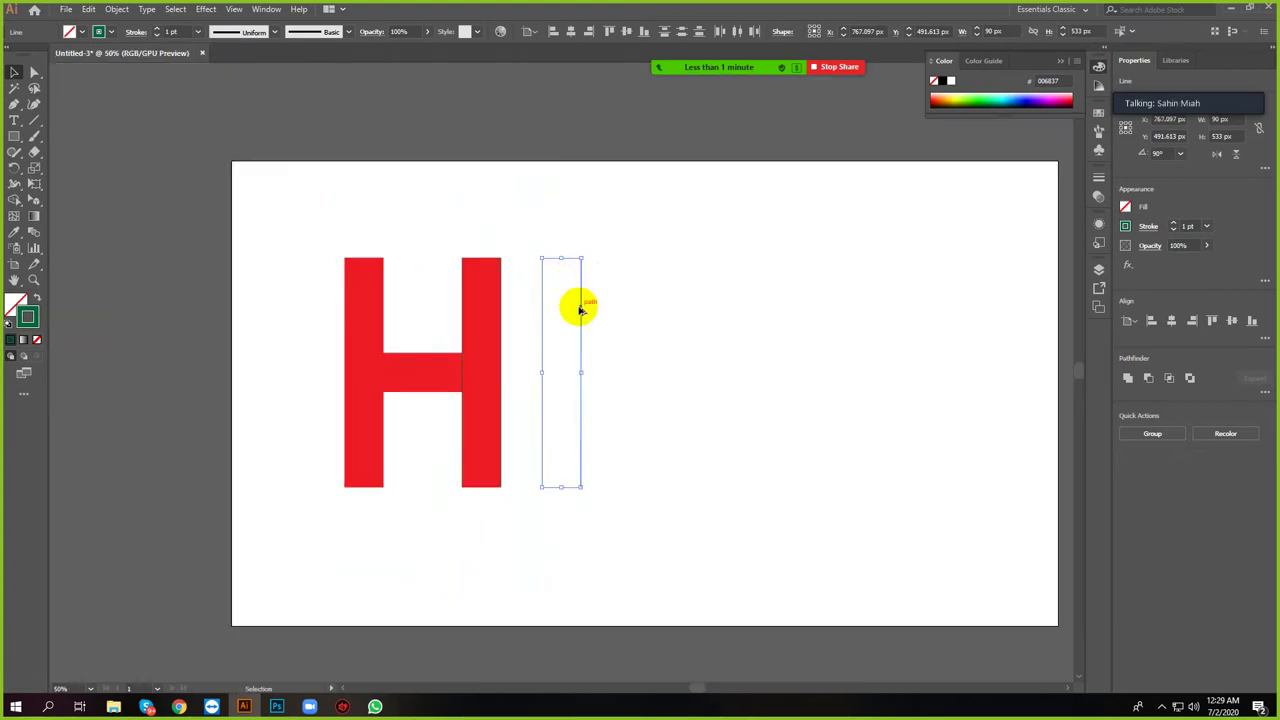
drag(581, 307, 660, 296)
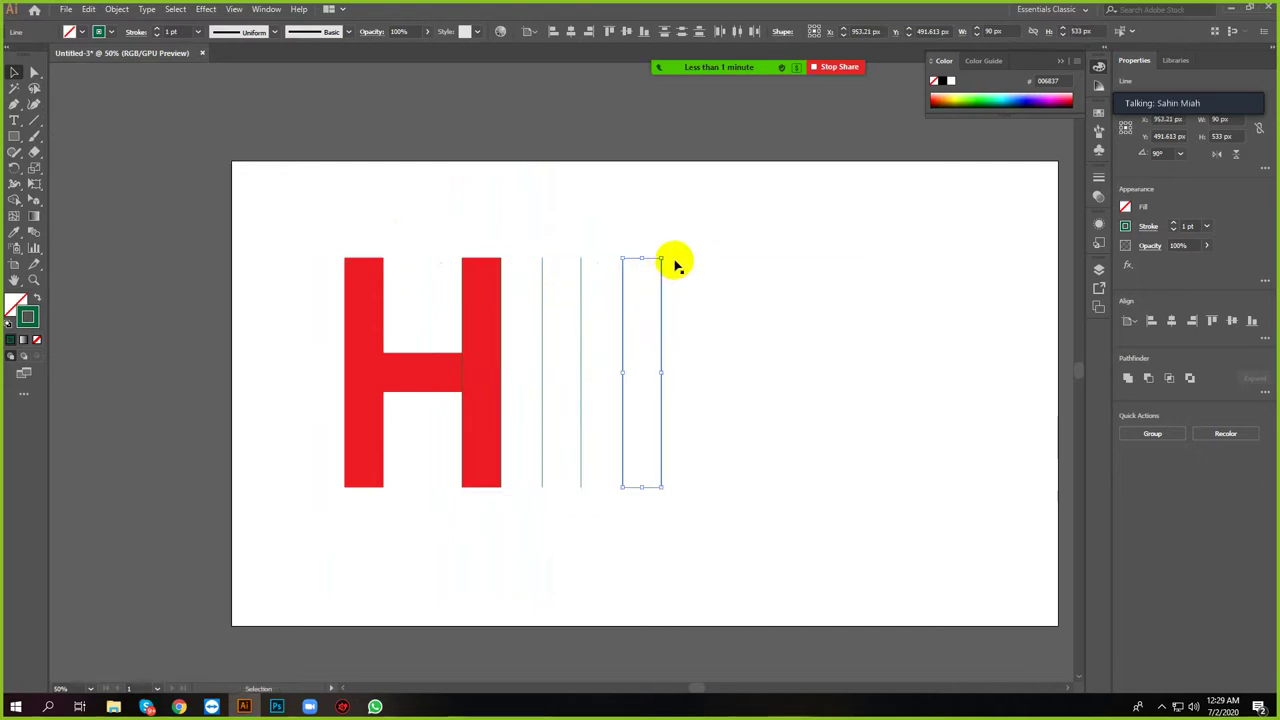
click(752, 306)
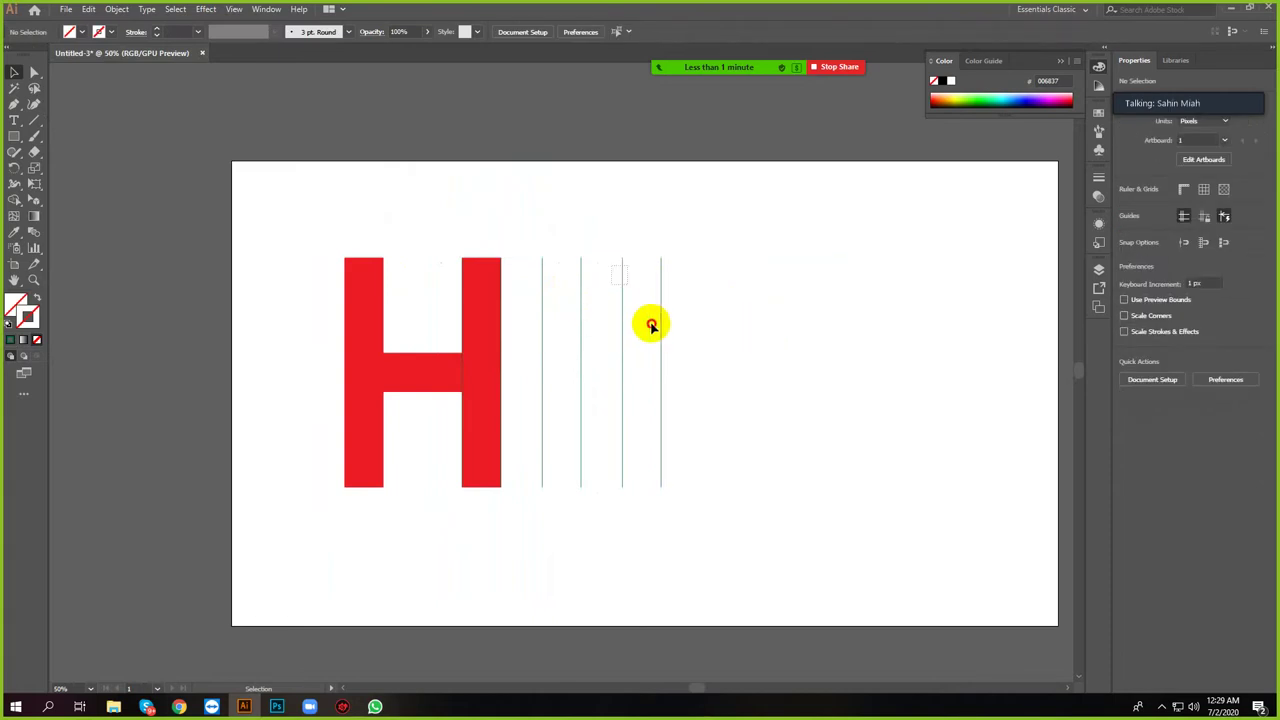
Step: Rotate the two rightmost lines 90° to the grid's top and copy the pair to the bottom
click(620, 262)
shift+click(660, 300)
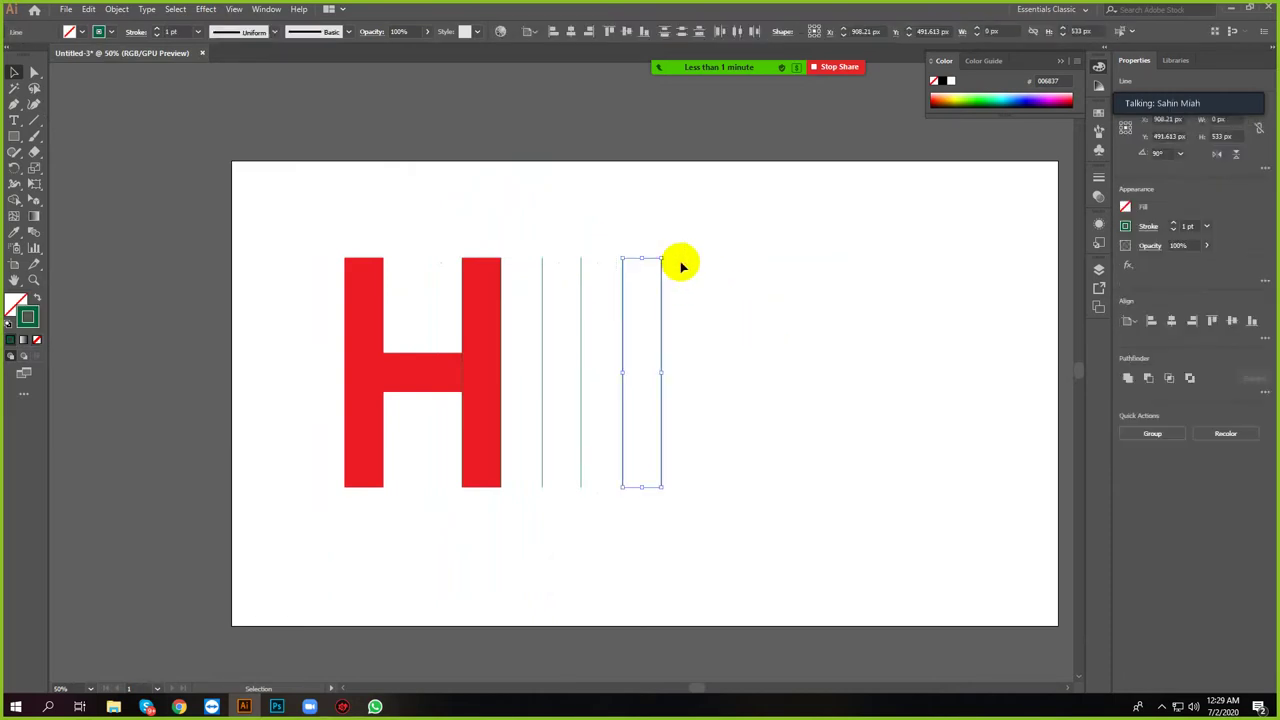
drag(667, 257, 727, 395)
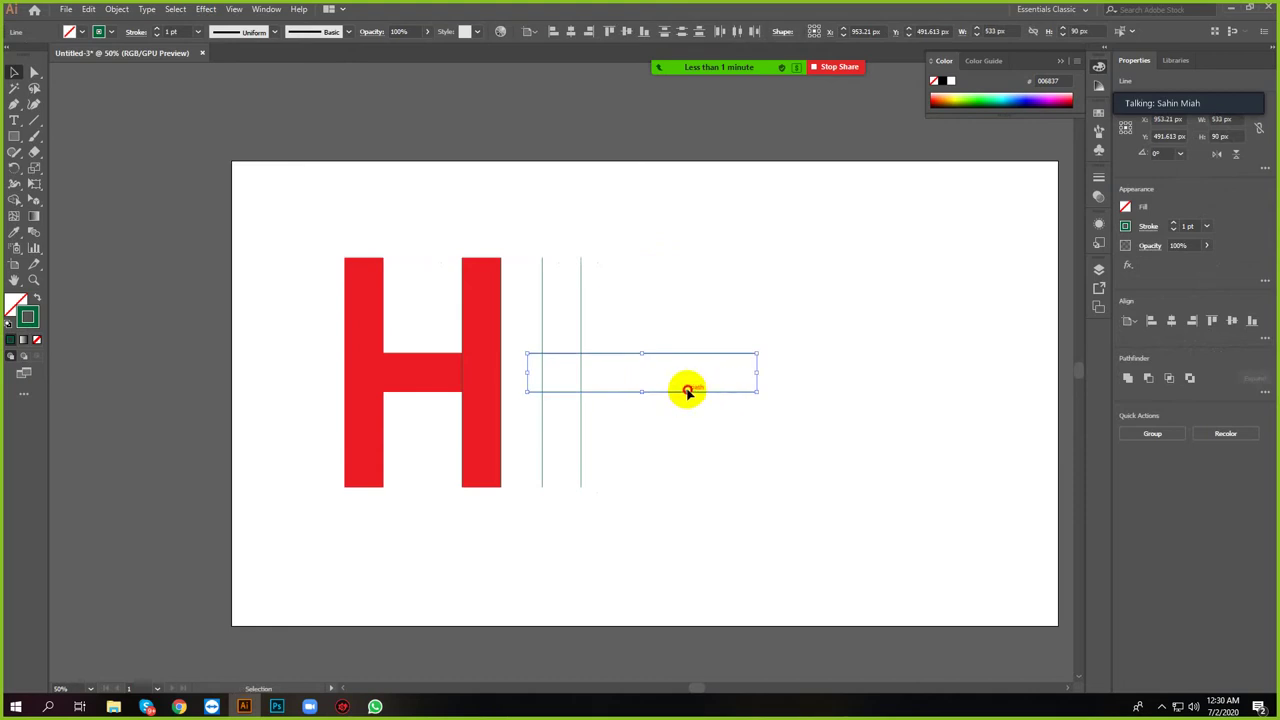
drag(687, 390, 703, 300)
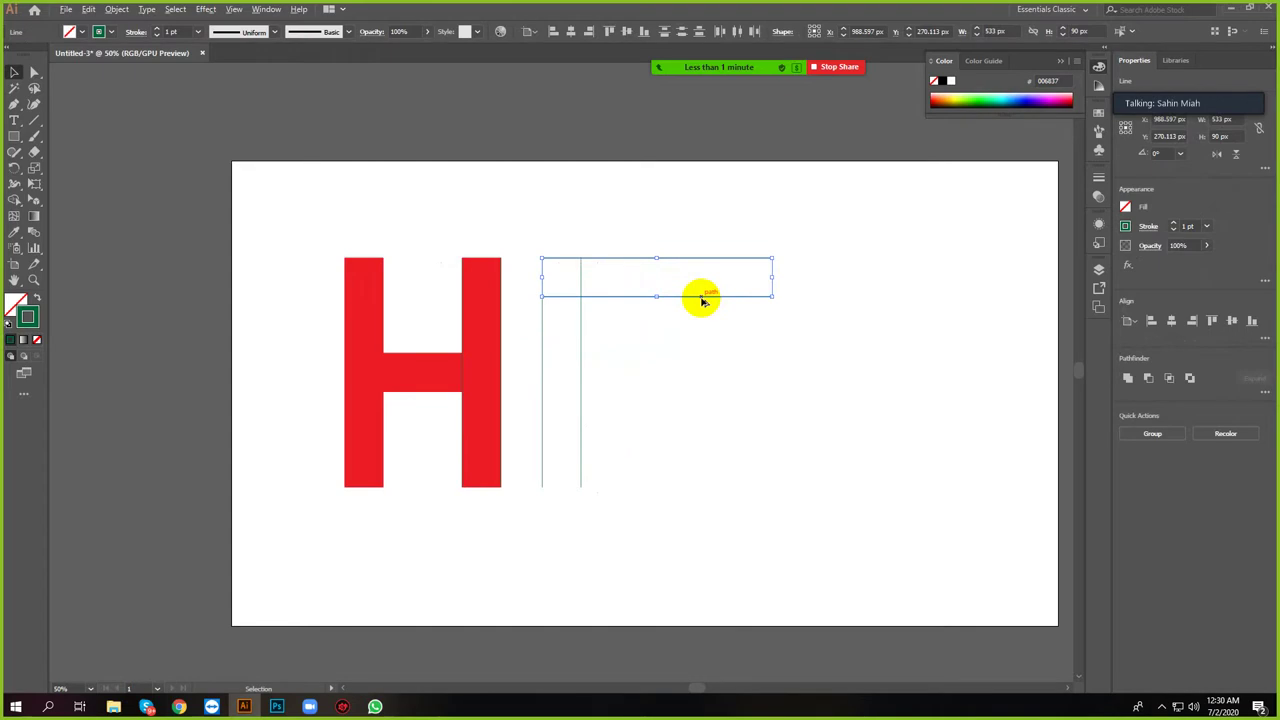
drag(701, 299, 677, 487)
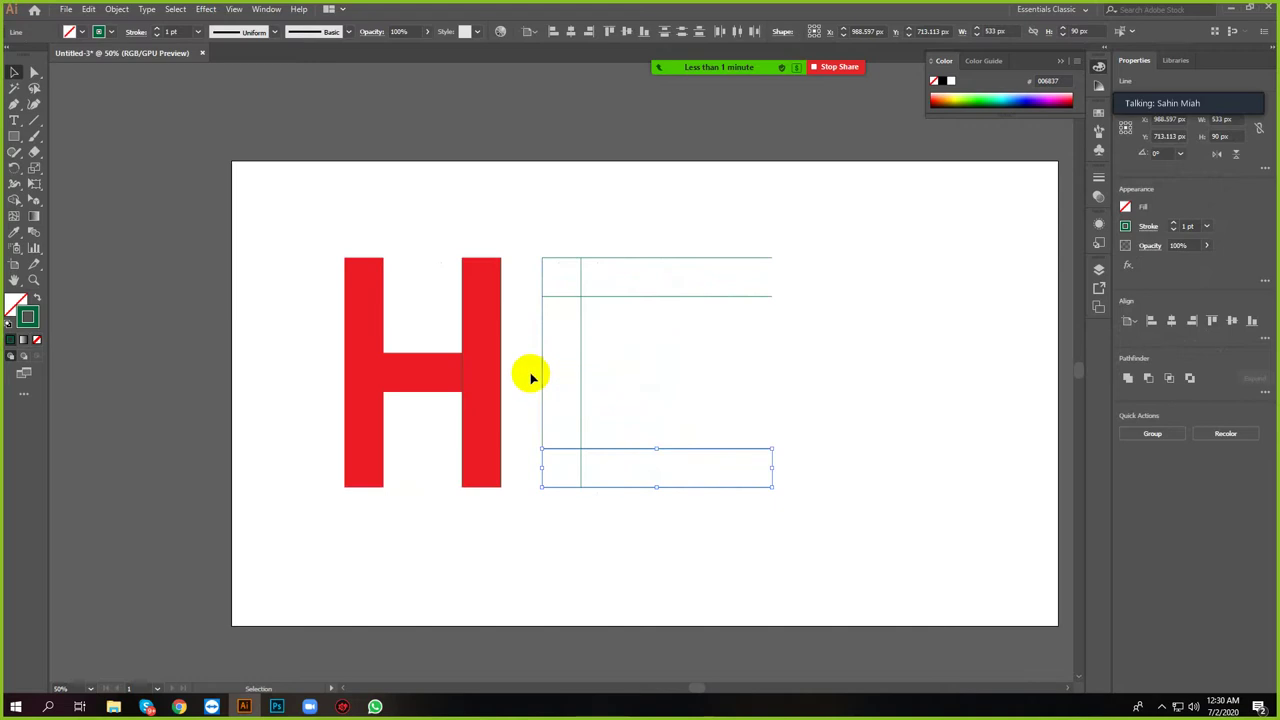
Step: Copy the left pair of vertical lines over to the grid's right side
click(581, 380)
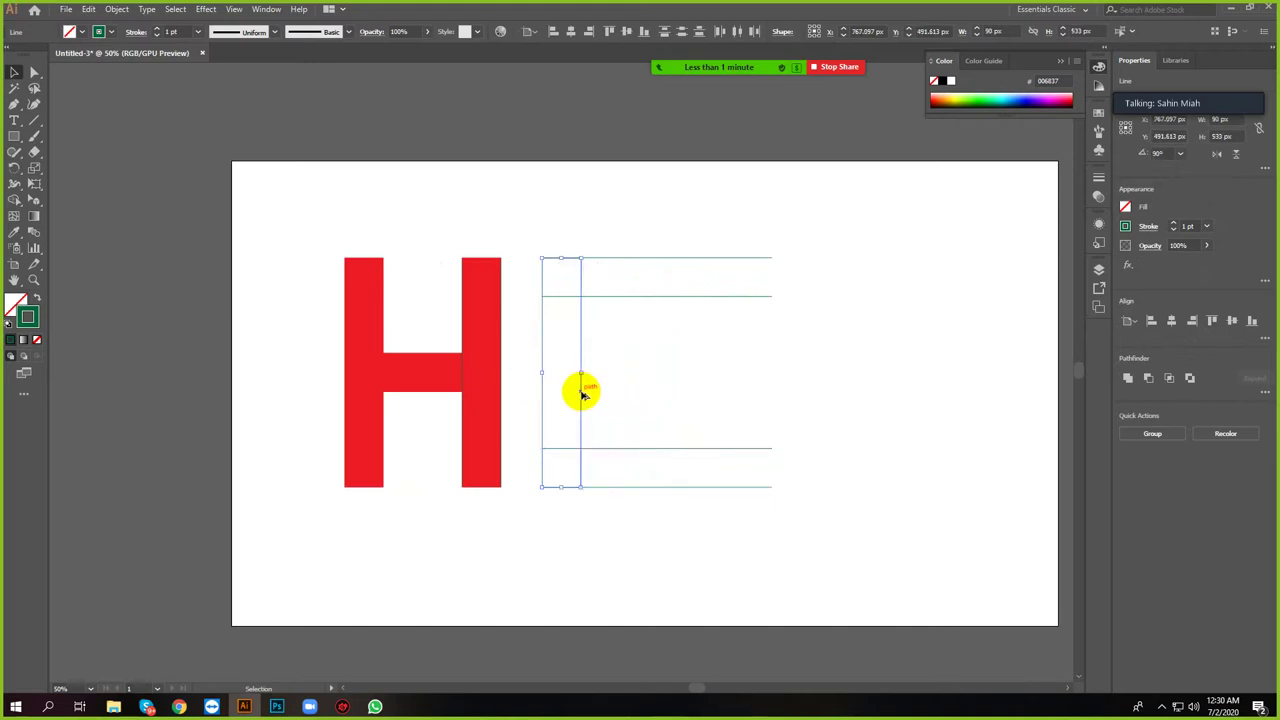
drag(585, 392, 738, 386)
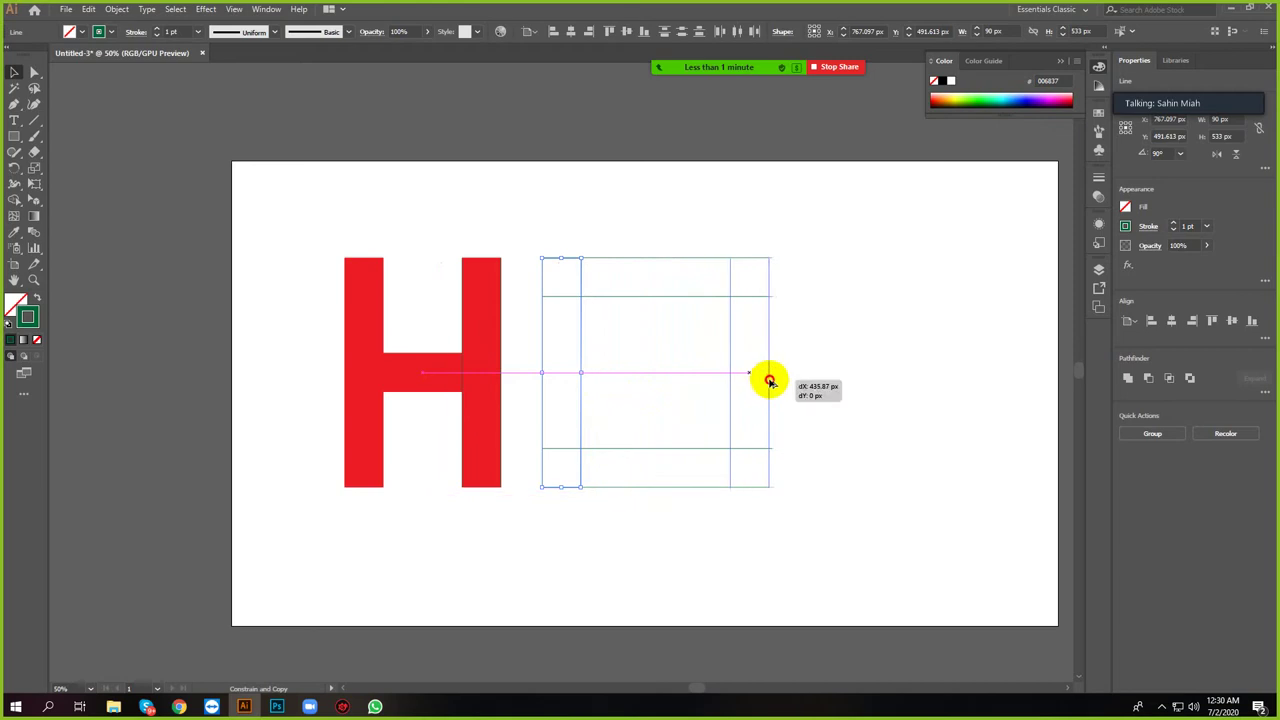
drag(740, 385, 768, 378)
Step: Deselect the grid, dismiss Zoom's 'Upgrade to Pro' offer and minimize the Zoom home window
click(822, 387)
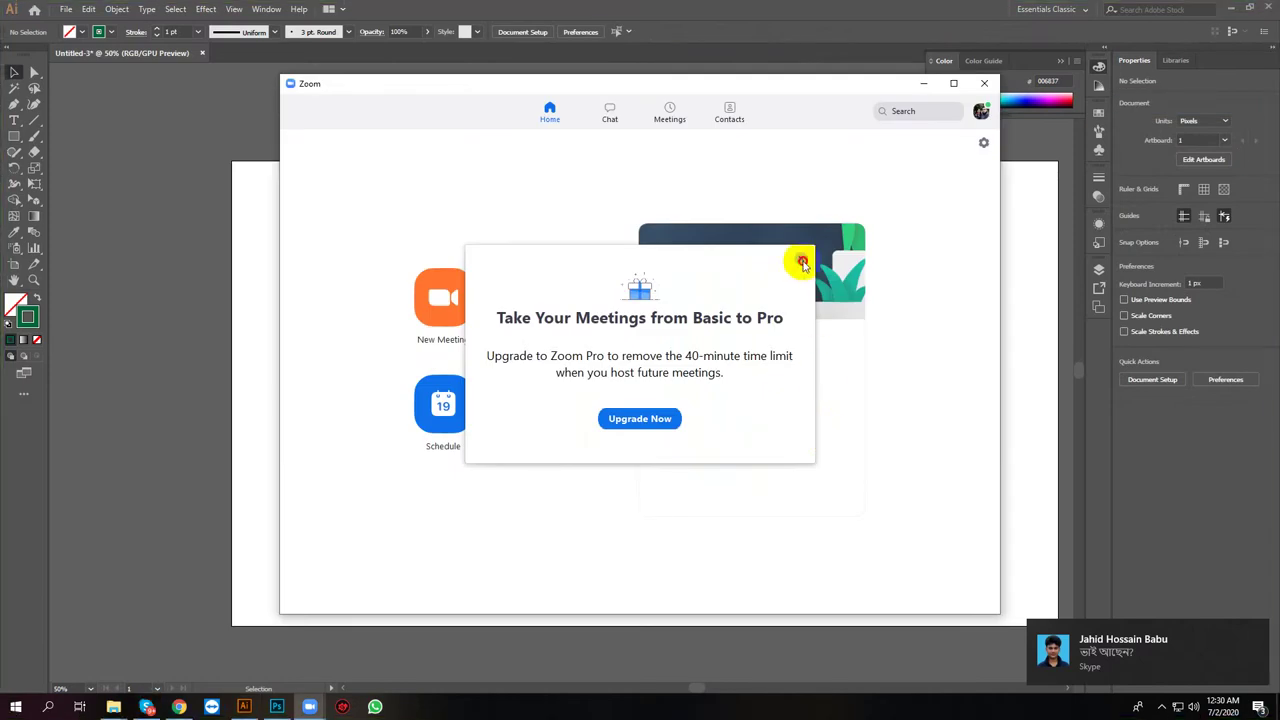
click(802, 262)
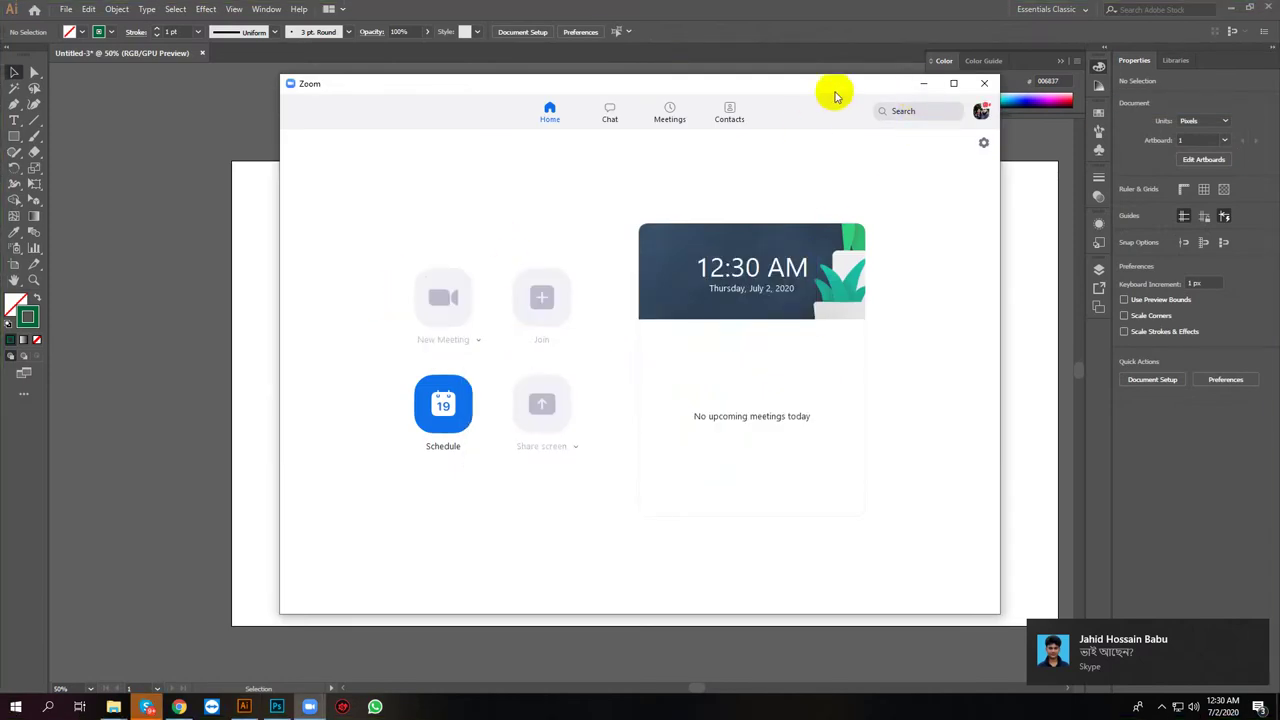
click(922, 84)
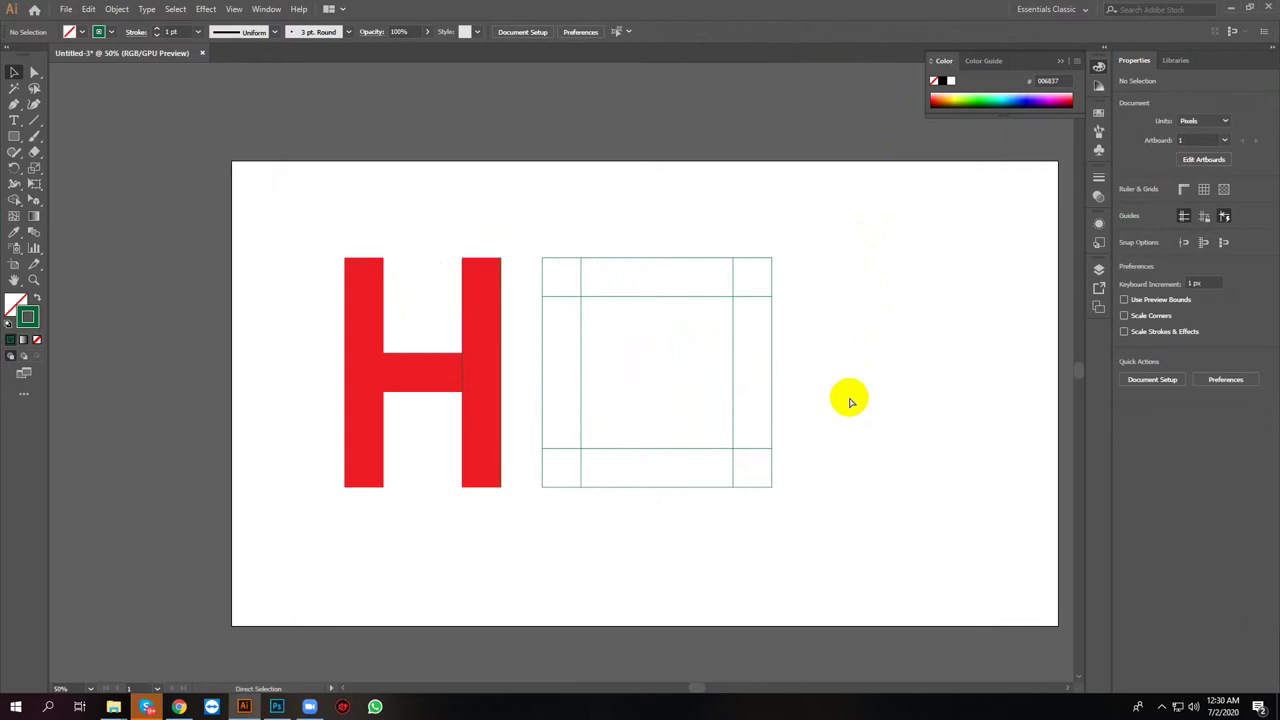
key(ctrl+1)
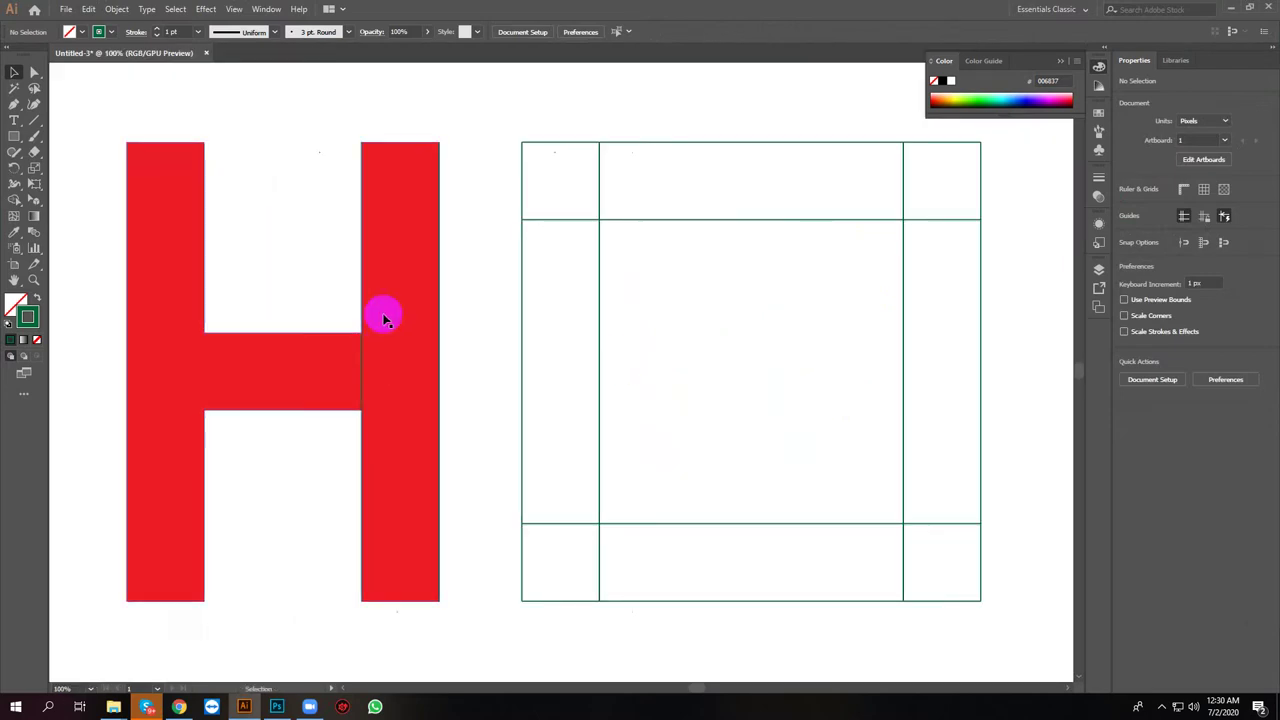
click(425, 195)
click(401, 203)
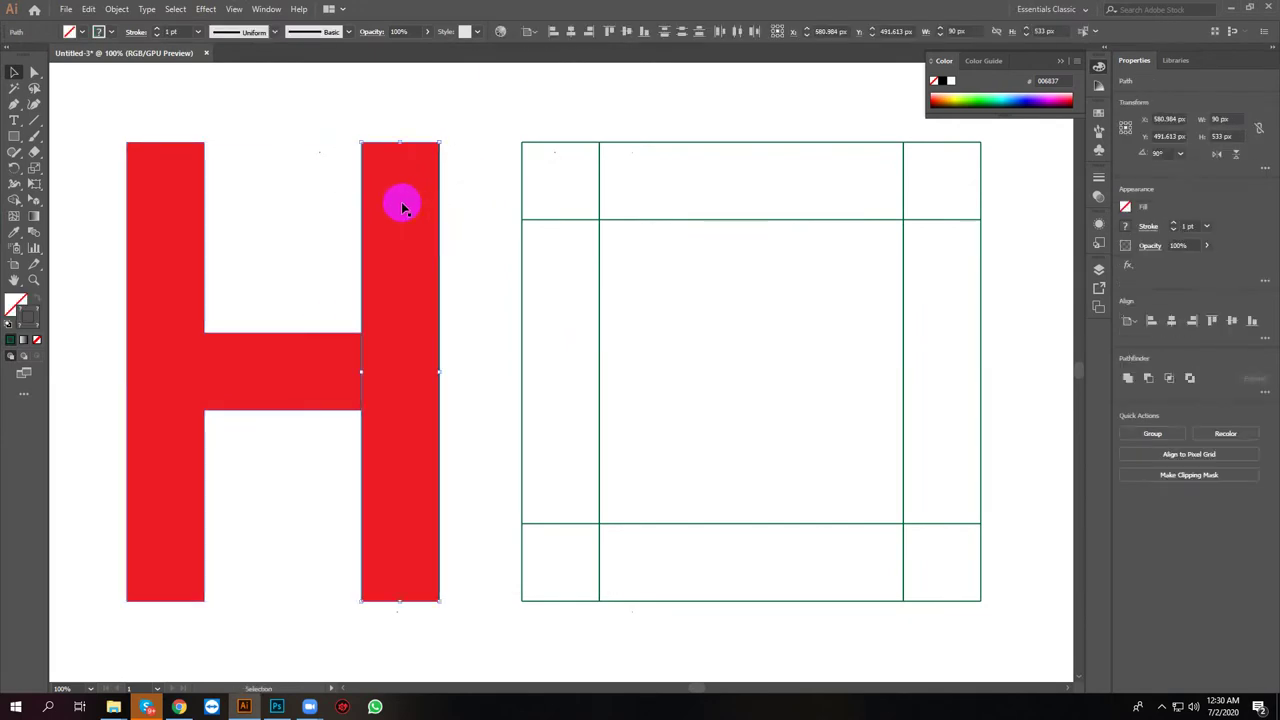
shift+click(401, 207)
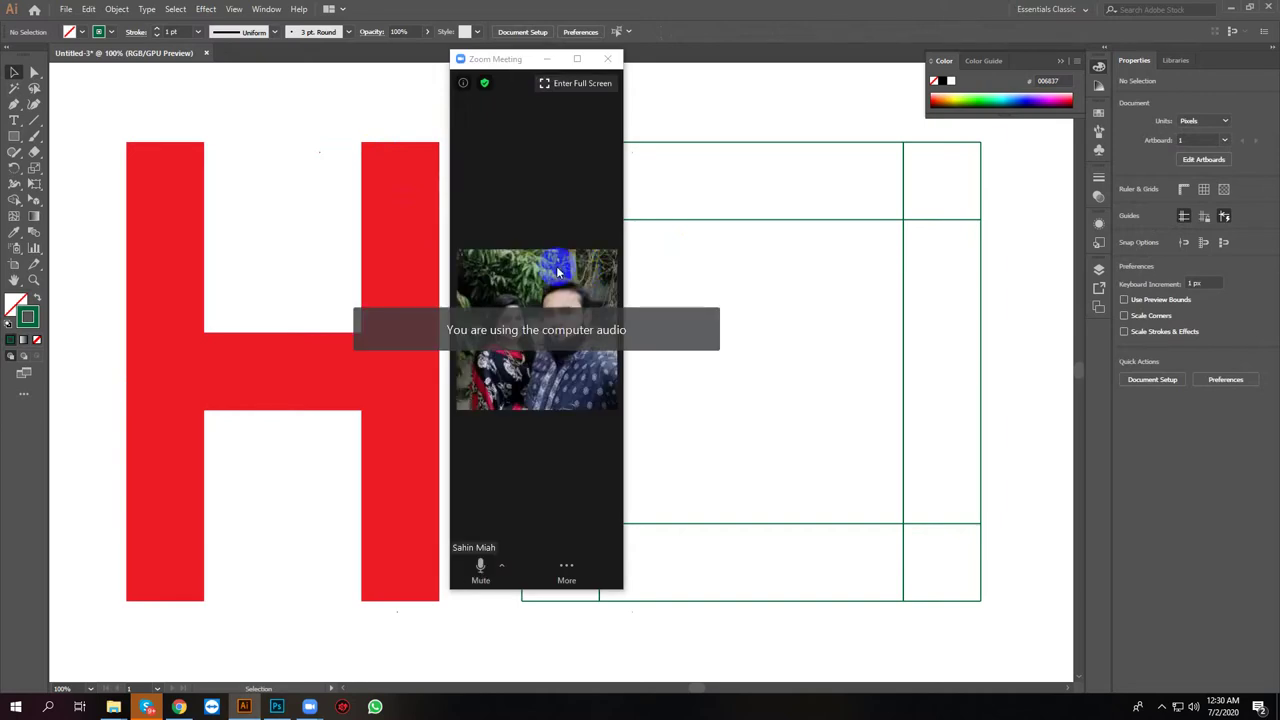
click(577, 58)
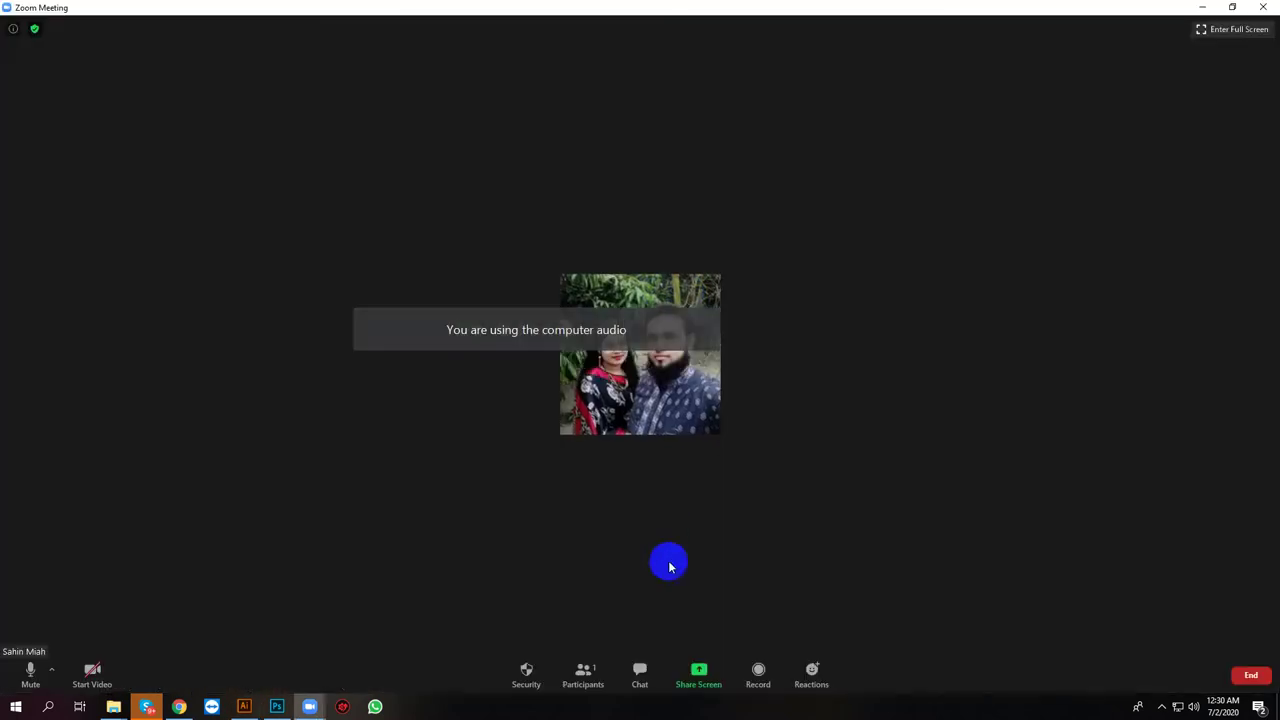
Step: Minimize the meeting window, zoom out and set the grid lines' stroke to pure red FF0000
click(1202, 7)
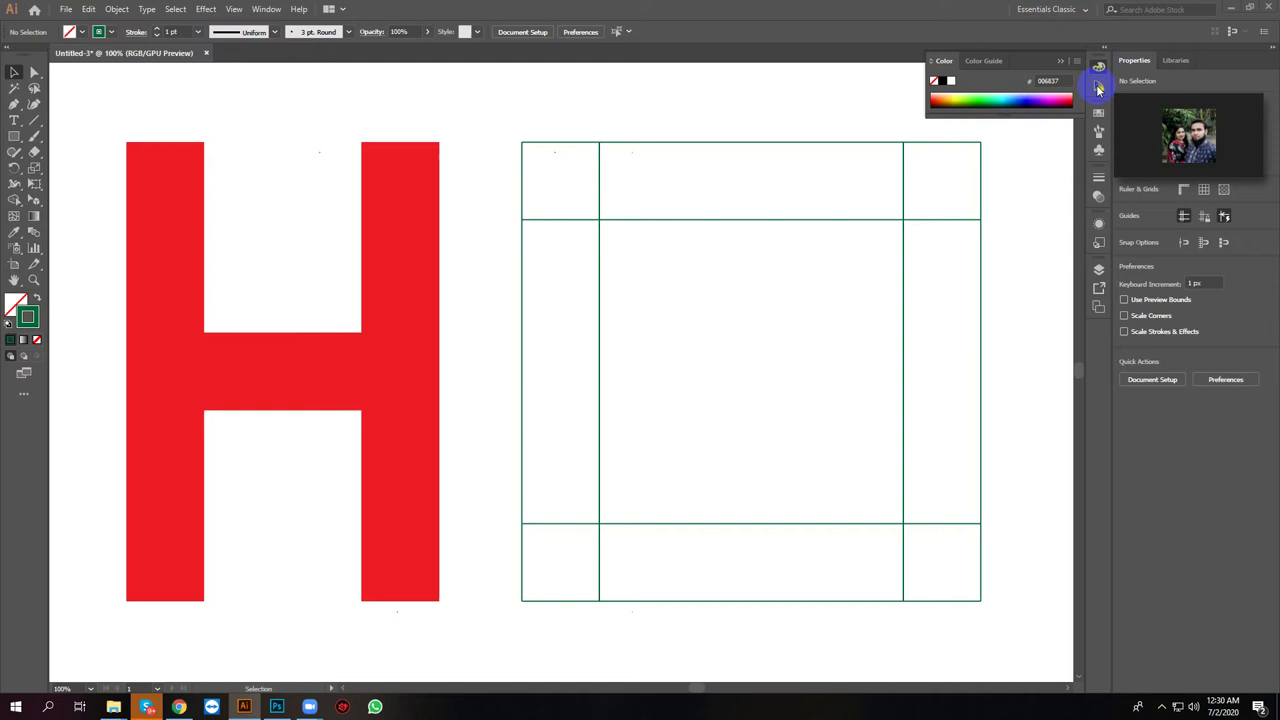
click(820, 352)
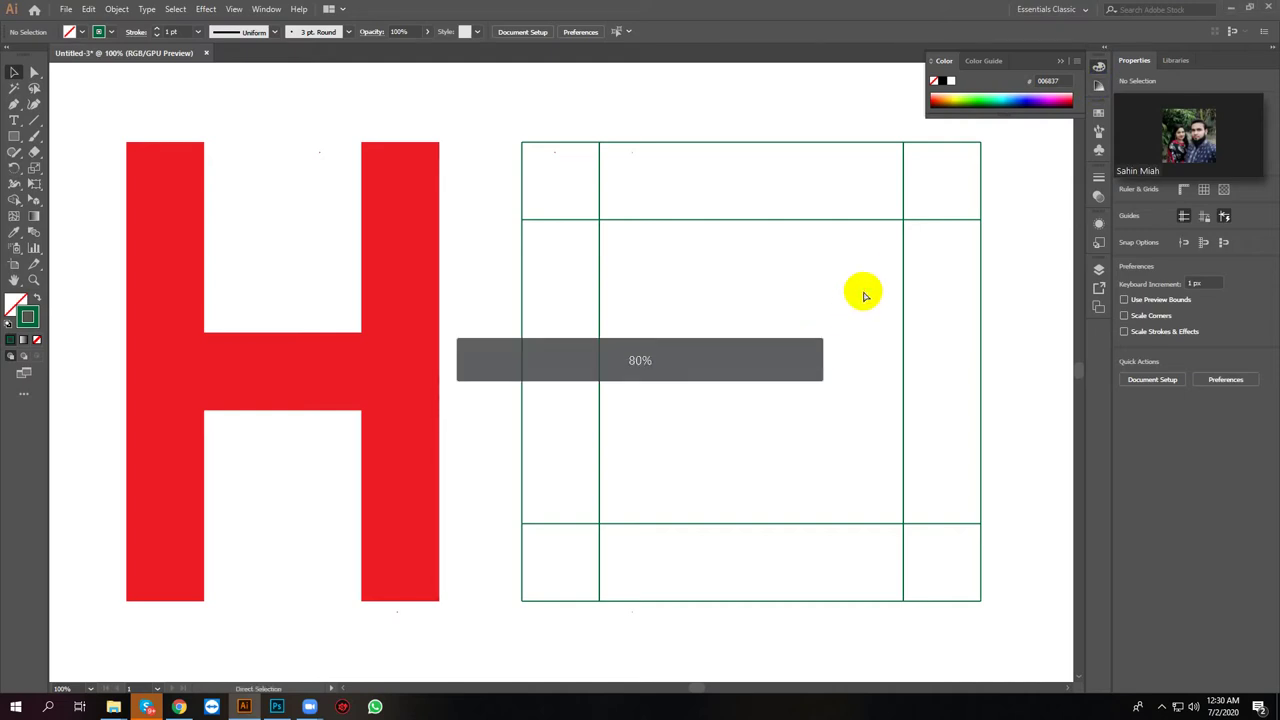
key(ctrl+minus)
key(ctrl+minus)
click(592, 378)
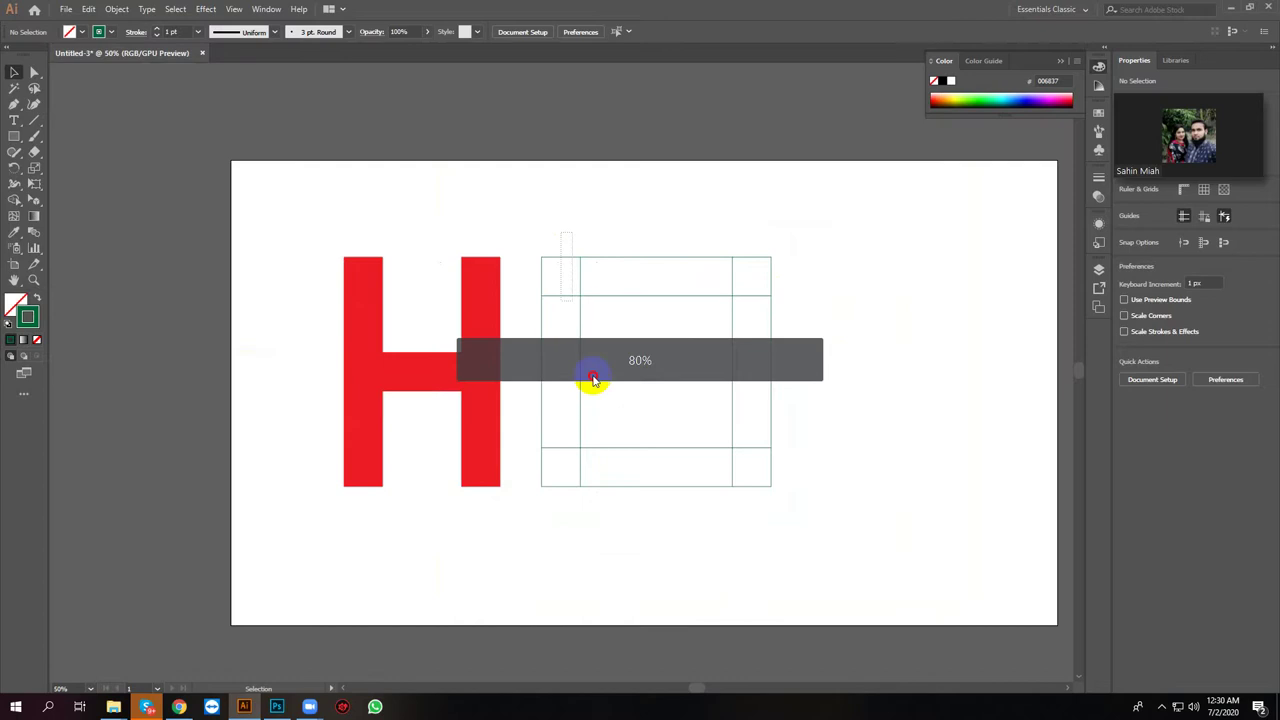
drag(592, 378, 771, 514)
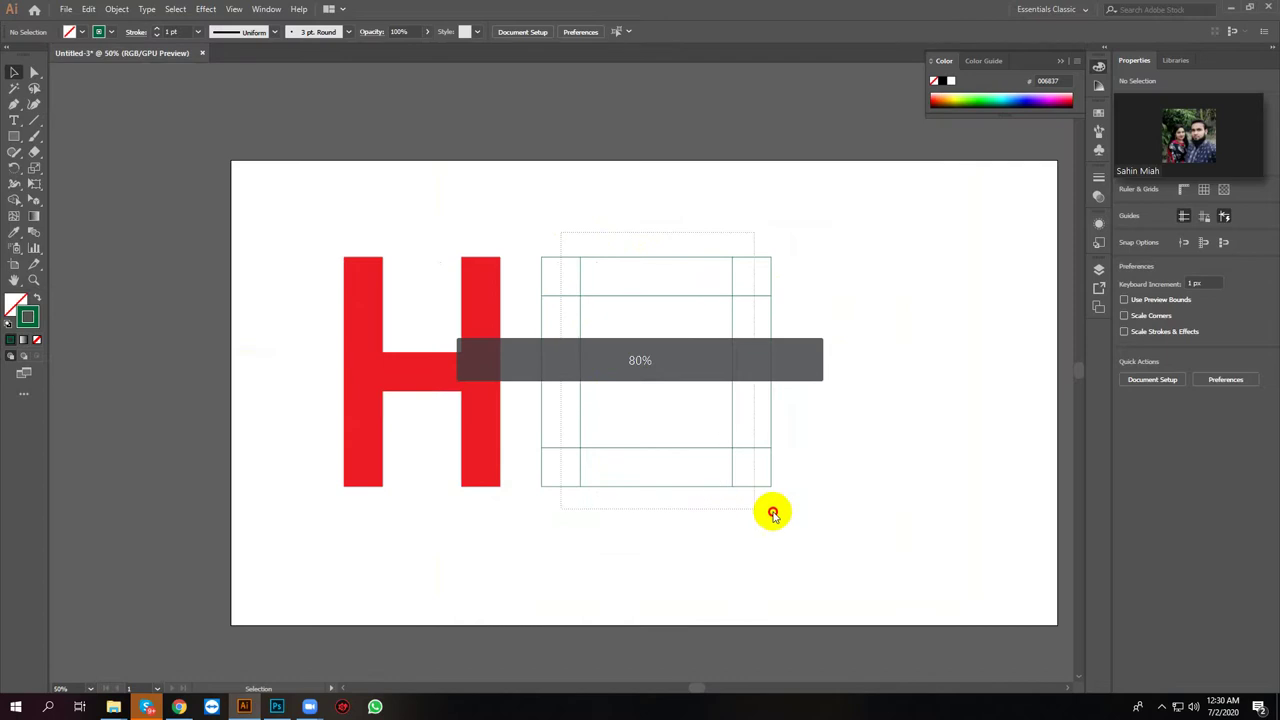
double_click(37, 316)
drag(609, 331, 631, 266)
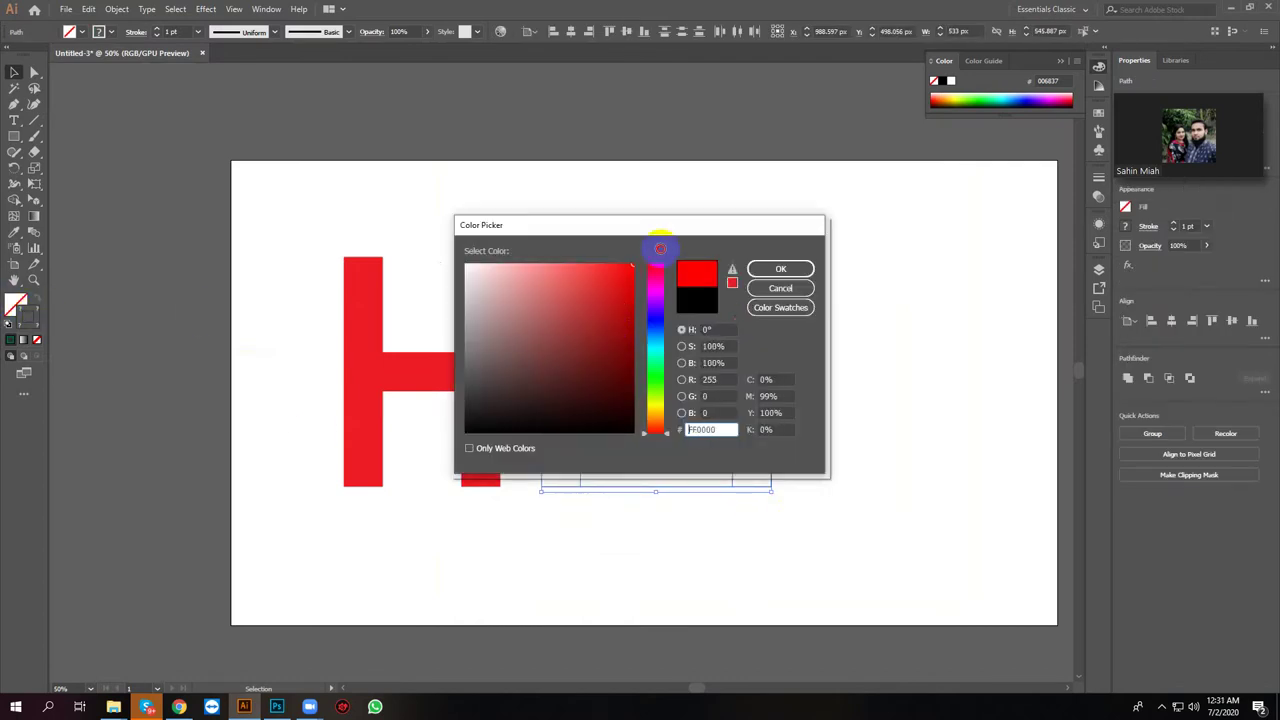
click(781, 269)
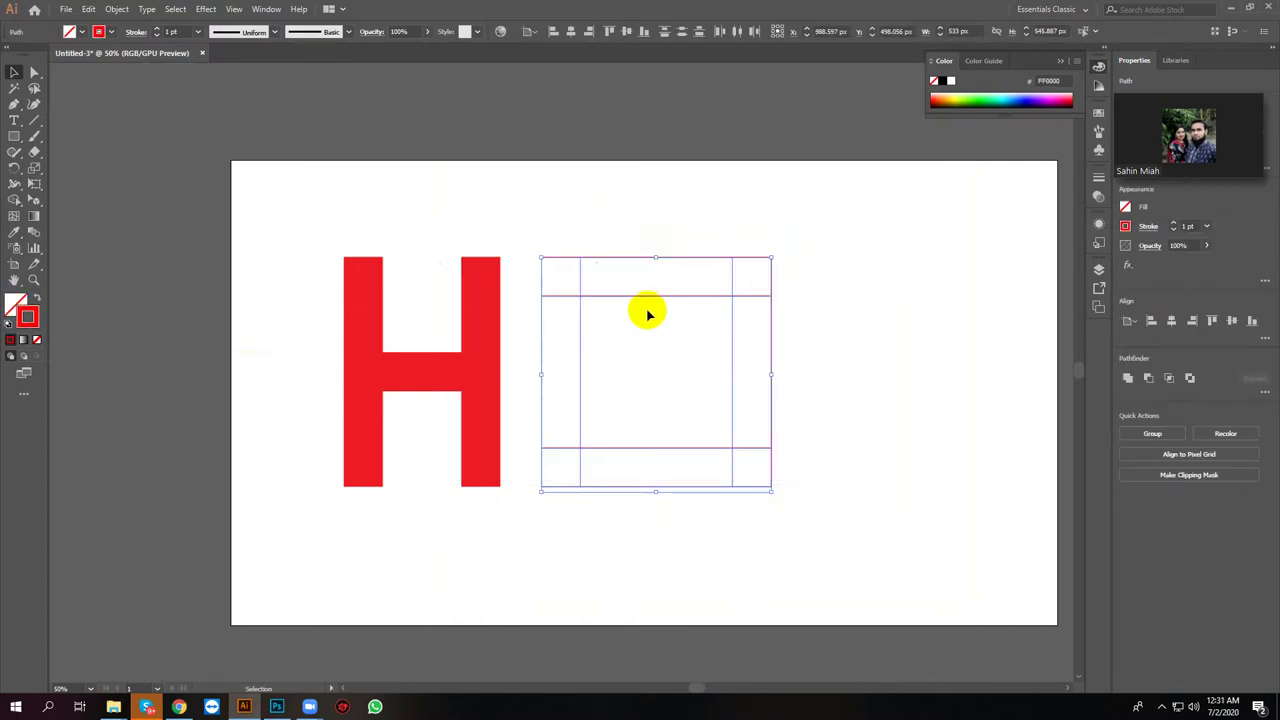
Step: Place a duplicate of the red grid to the right of the original
drag(650, 296, 941, 300)
key(ctrl+z)
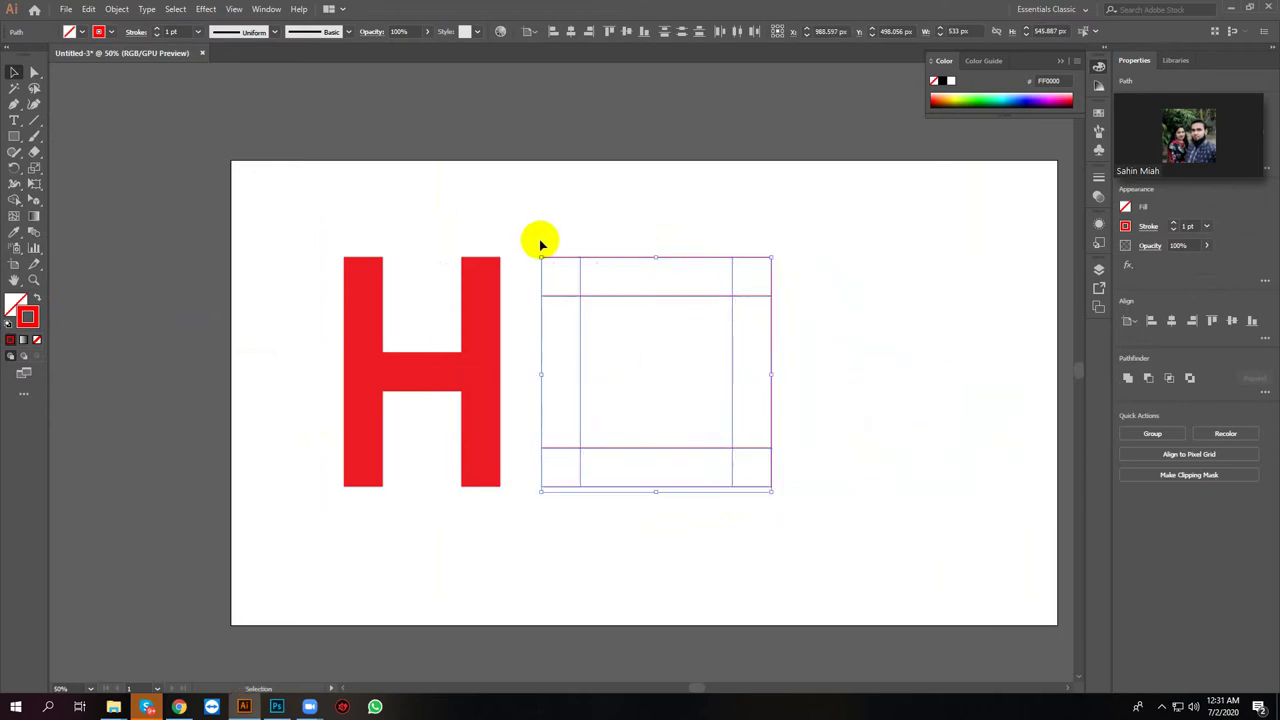
drag(533, 241, 830, 494)
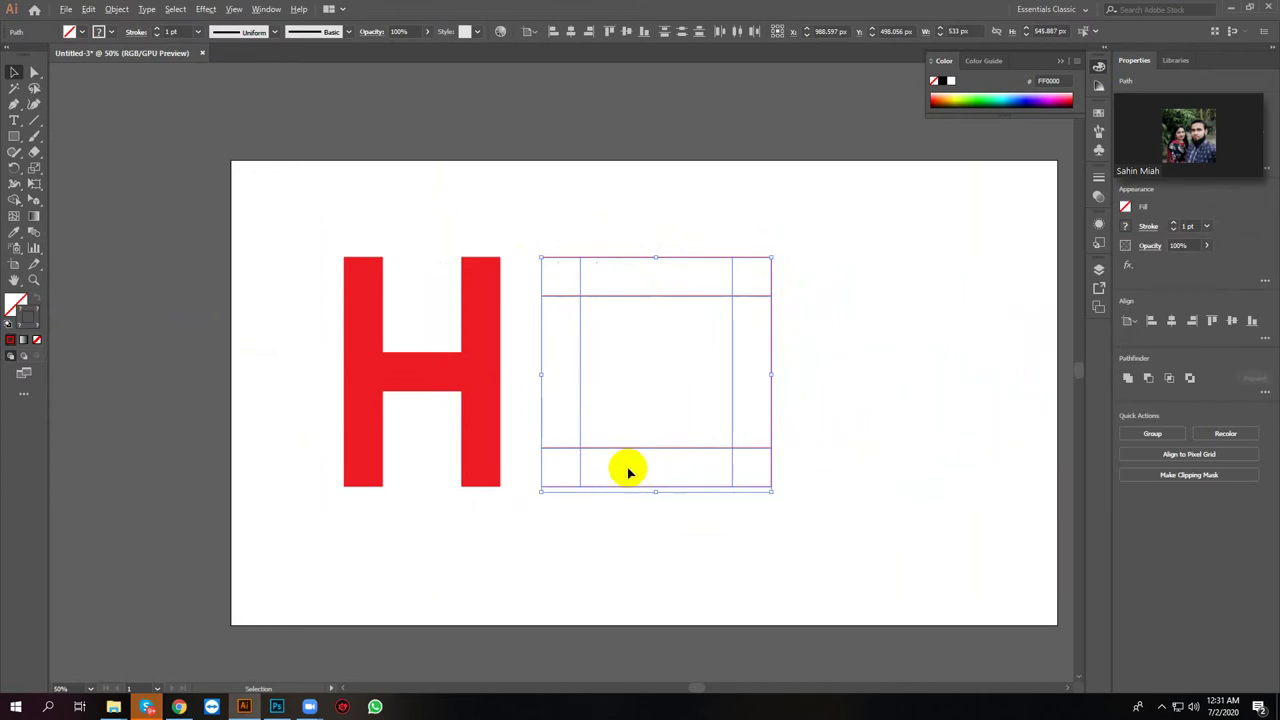
drag(549, 452, 831, 452)
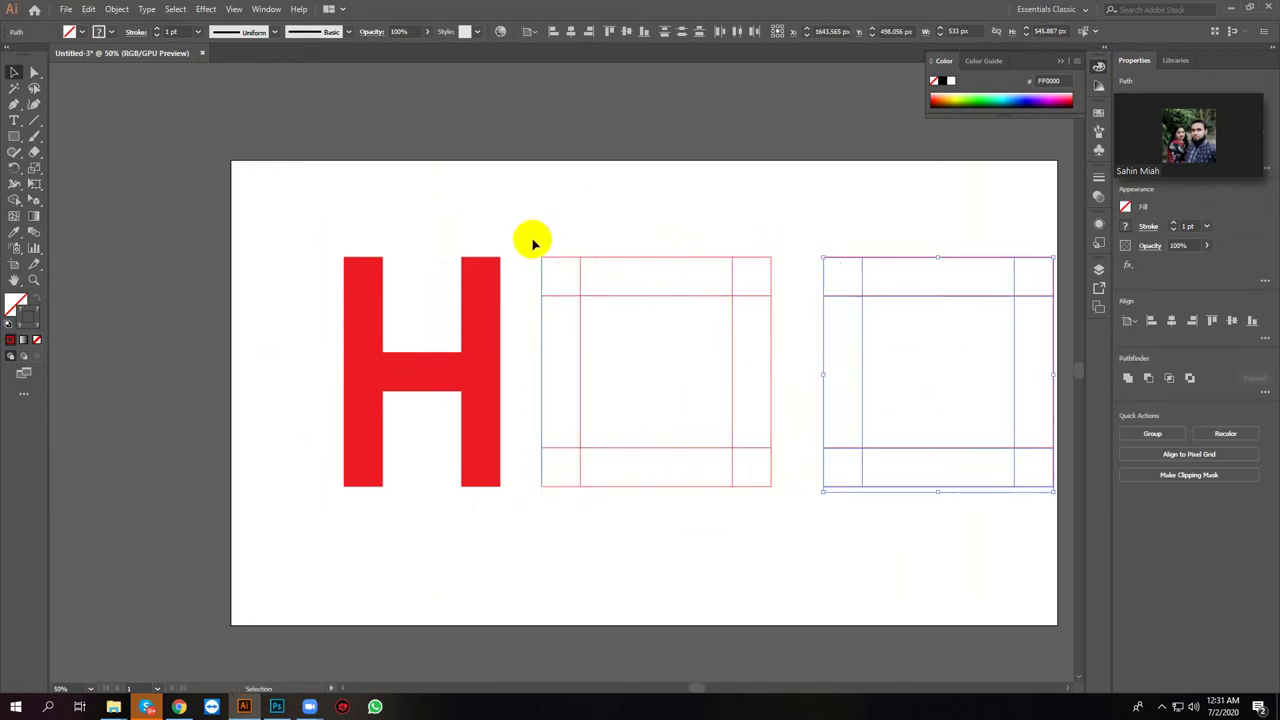
click(771, 494)
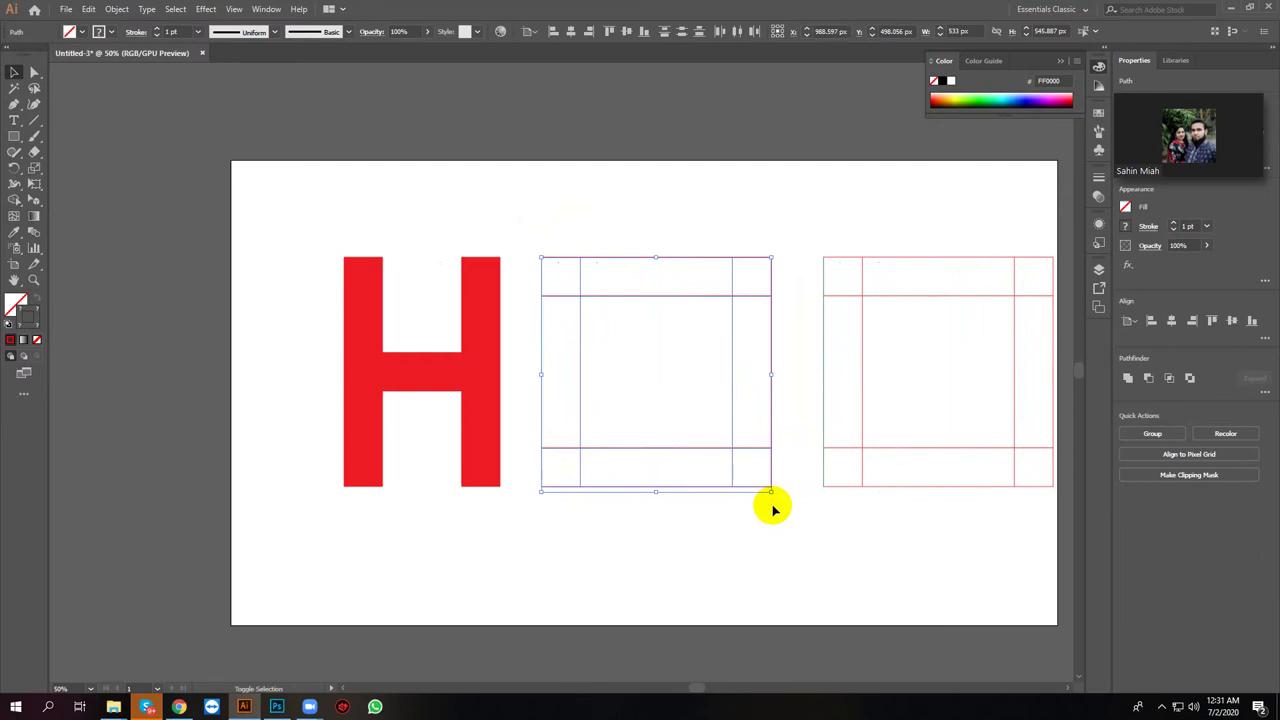
Step: Merge the grid's left, bottom, right and top cells into one square frame with Shape Builder
drag(538, 245, 790, 507)
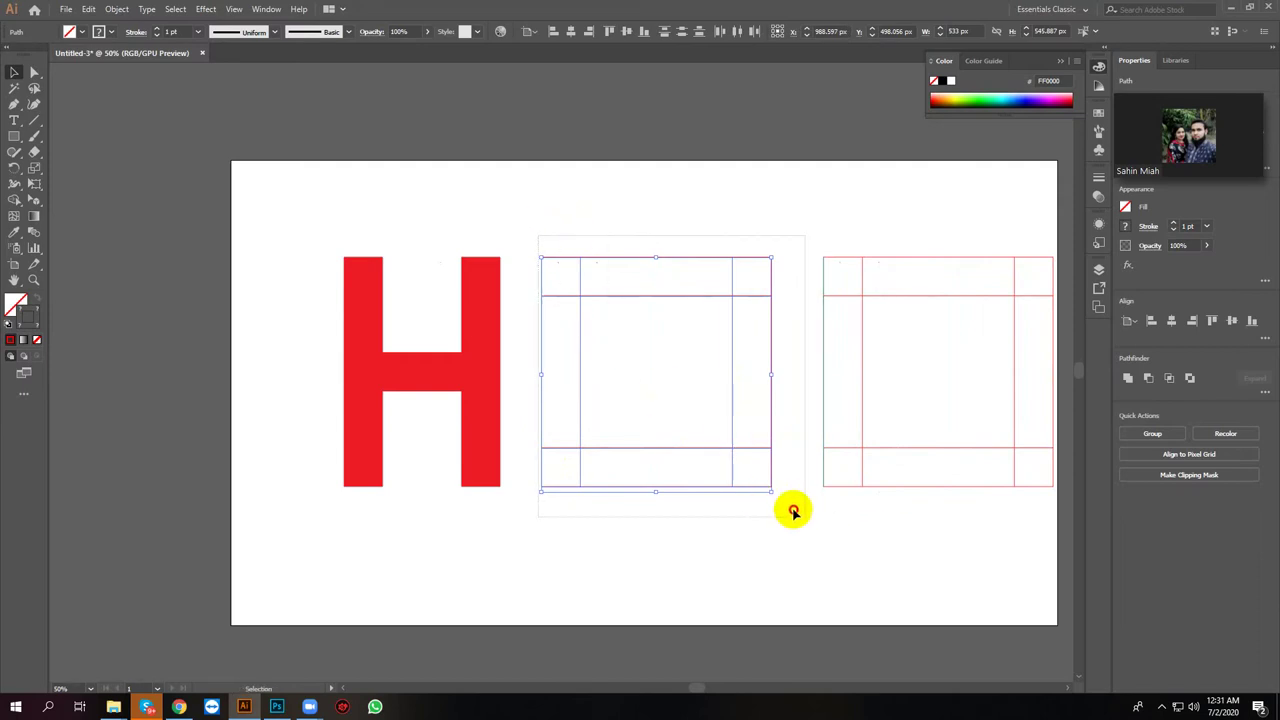
key(shift+m)
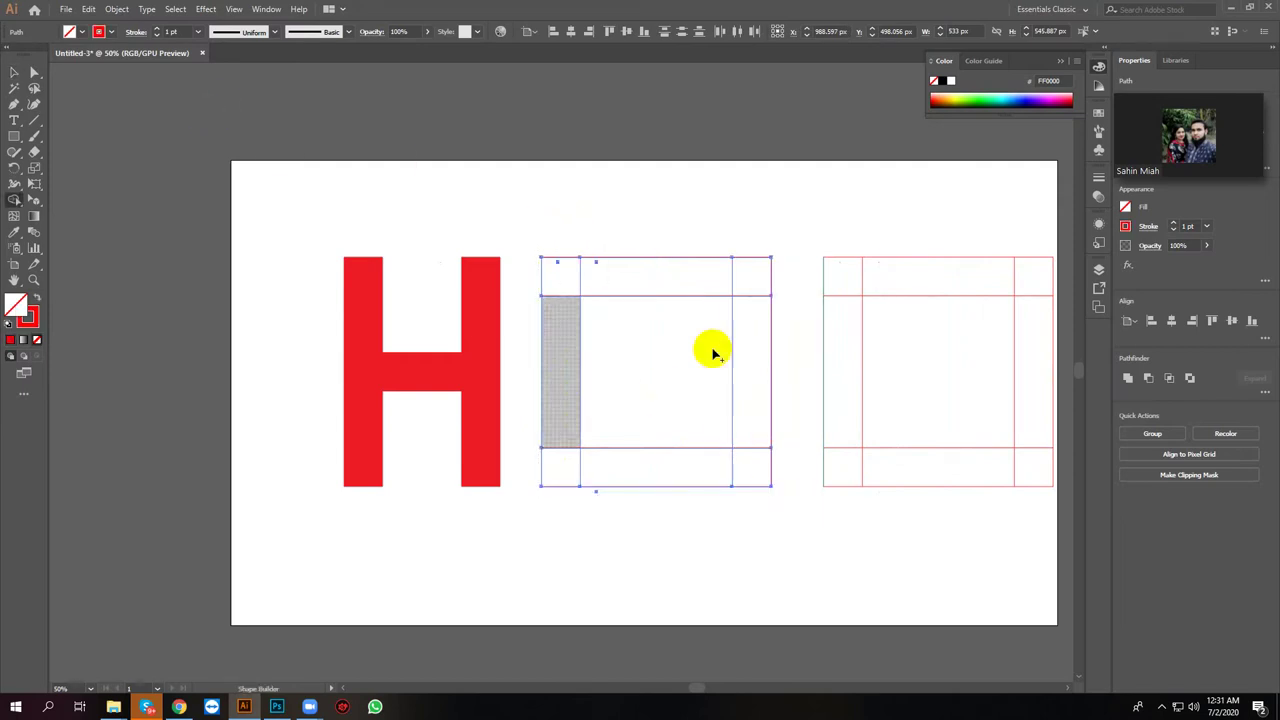
drag(560, 275, 563, 364)
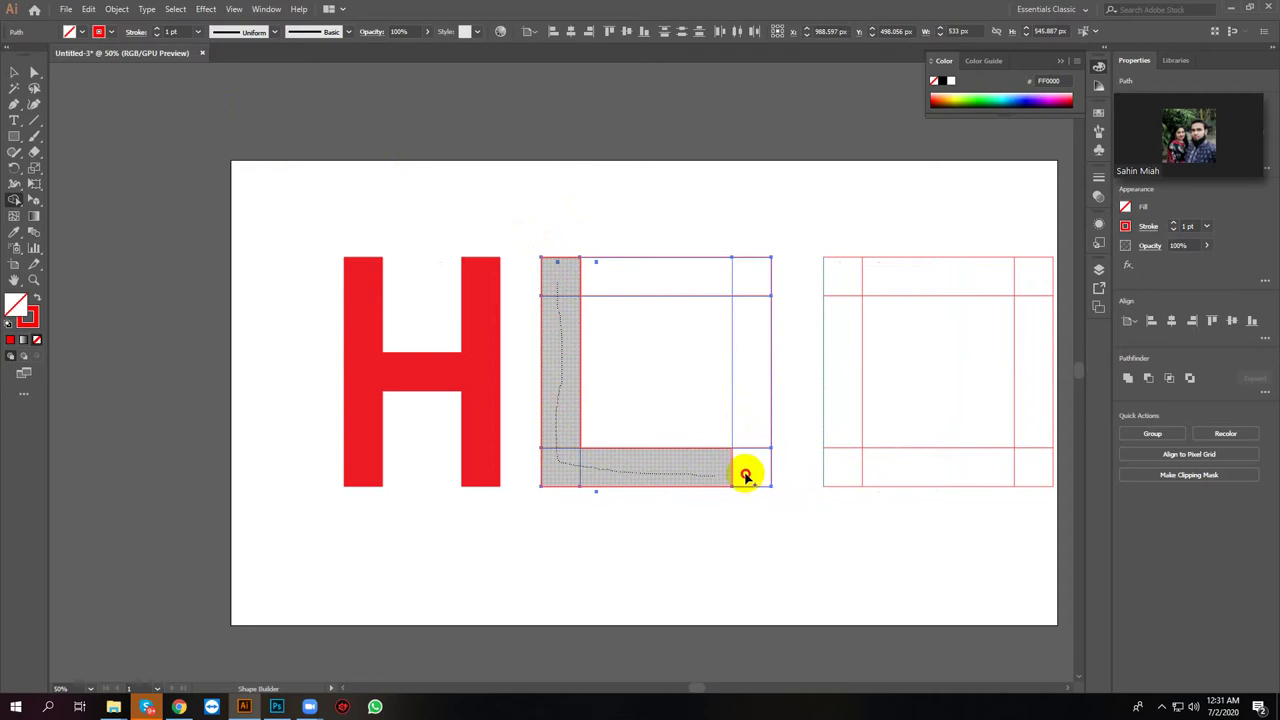
drag(559, 464, 754, 375)
drag(733, 277, 563, 277)
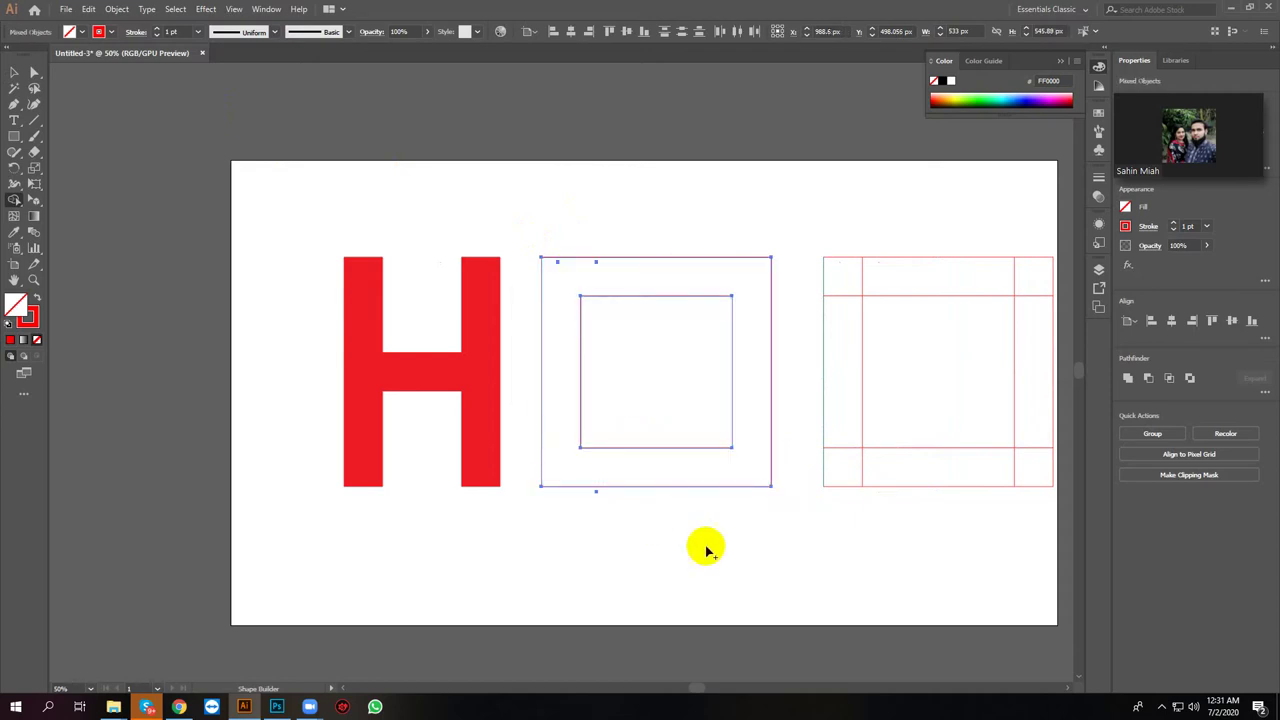
Step: Fill the square frame with the H's red and deselect it
key(v)
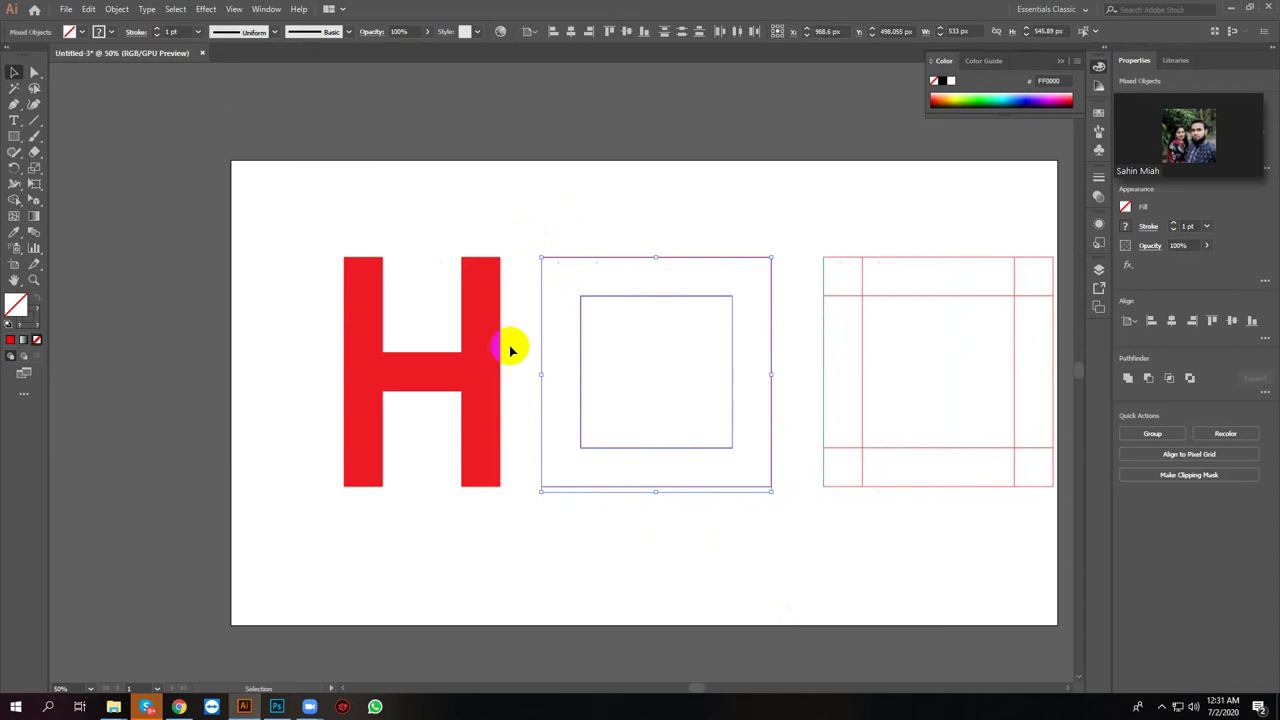
click(481, 352)
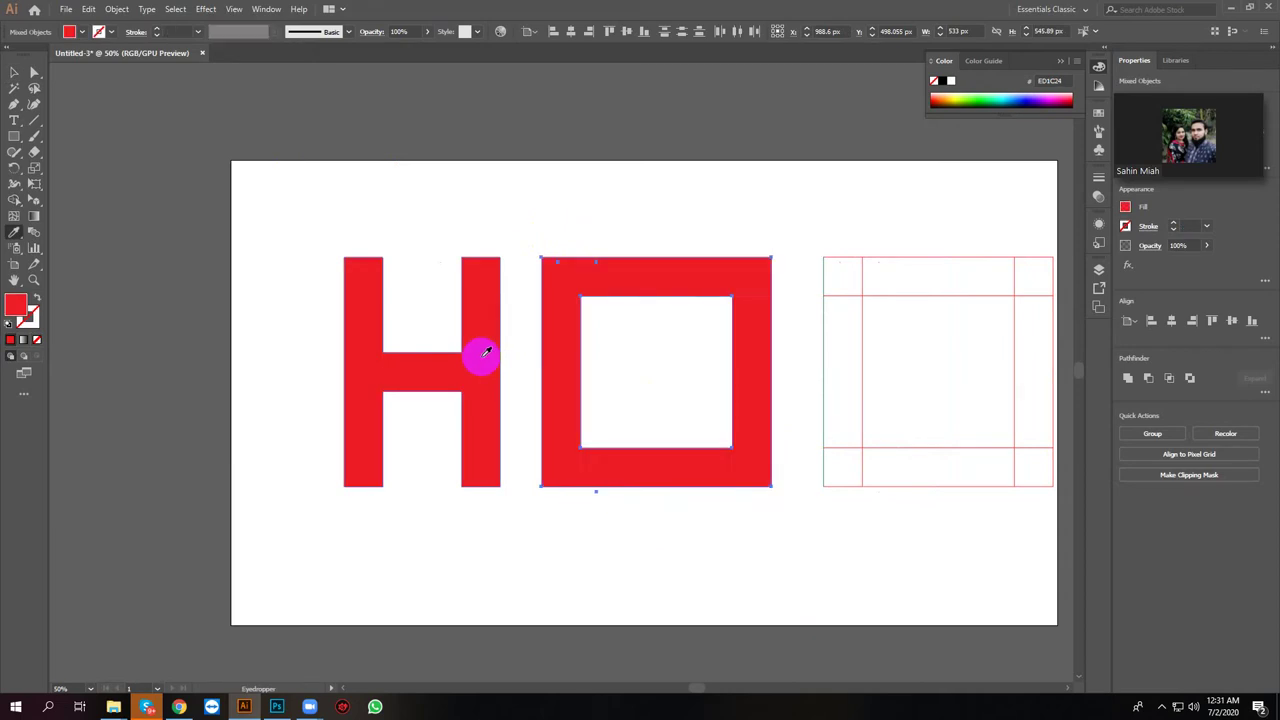
key(v)
click(853, 240)
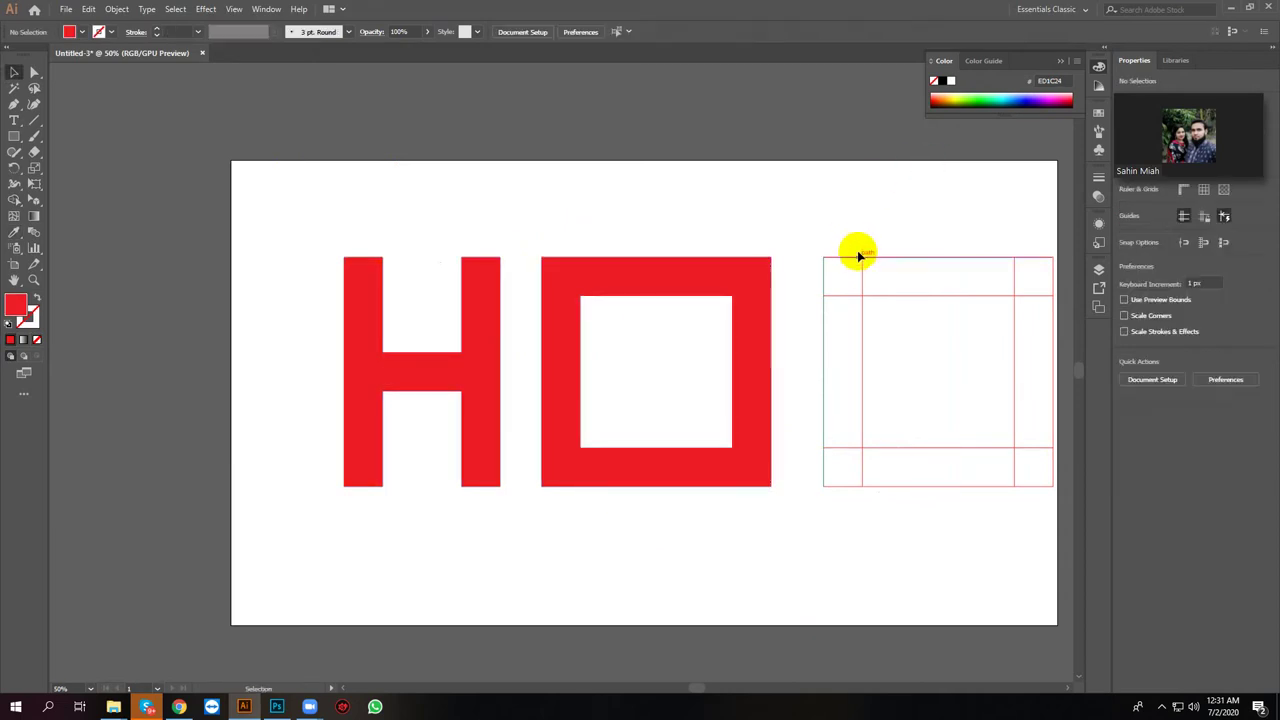
Step: Undo the frame's red fill, then delete the right grid and its leftover vertical line
key(ctrl+z)
key(ctrl+z)
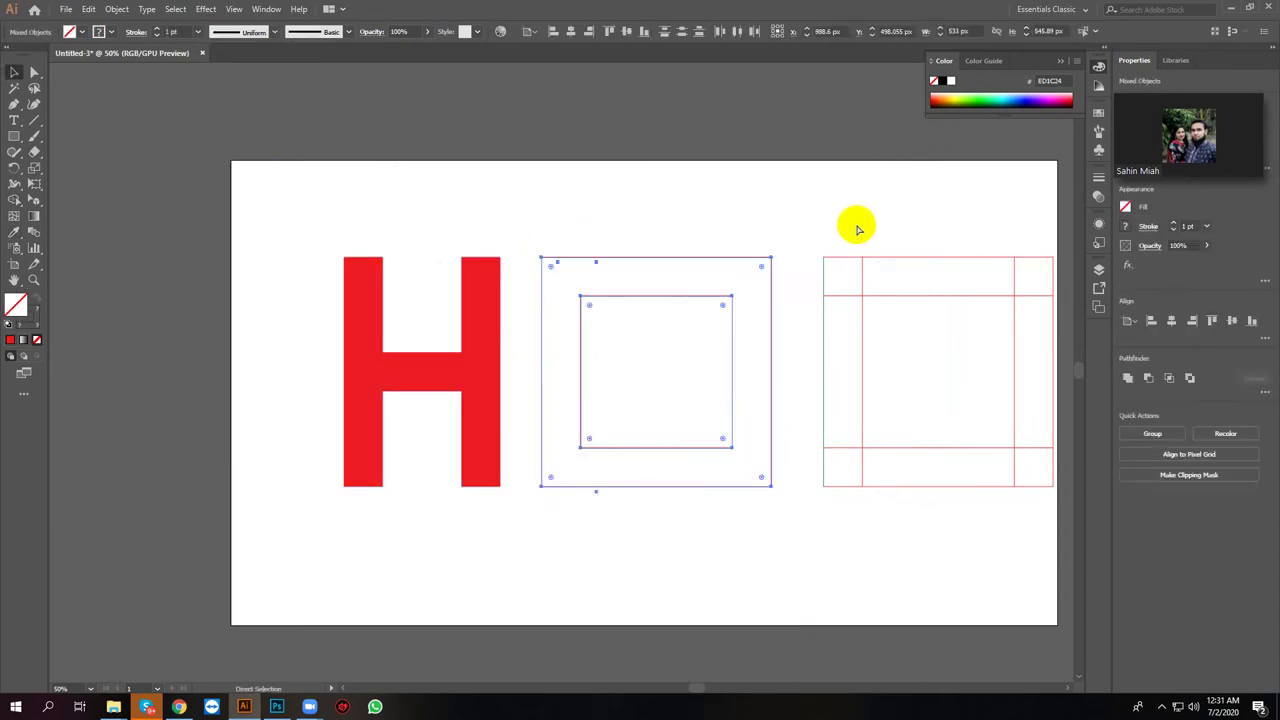
mouse_move(824, 240)
mouse_down()
mouse_move(1083, 562)
mouse_move(1071, 543)
mouse_up()
key(Delete)
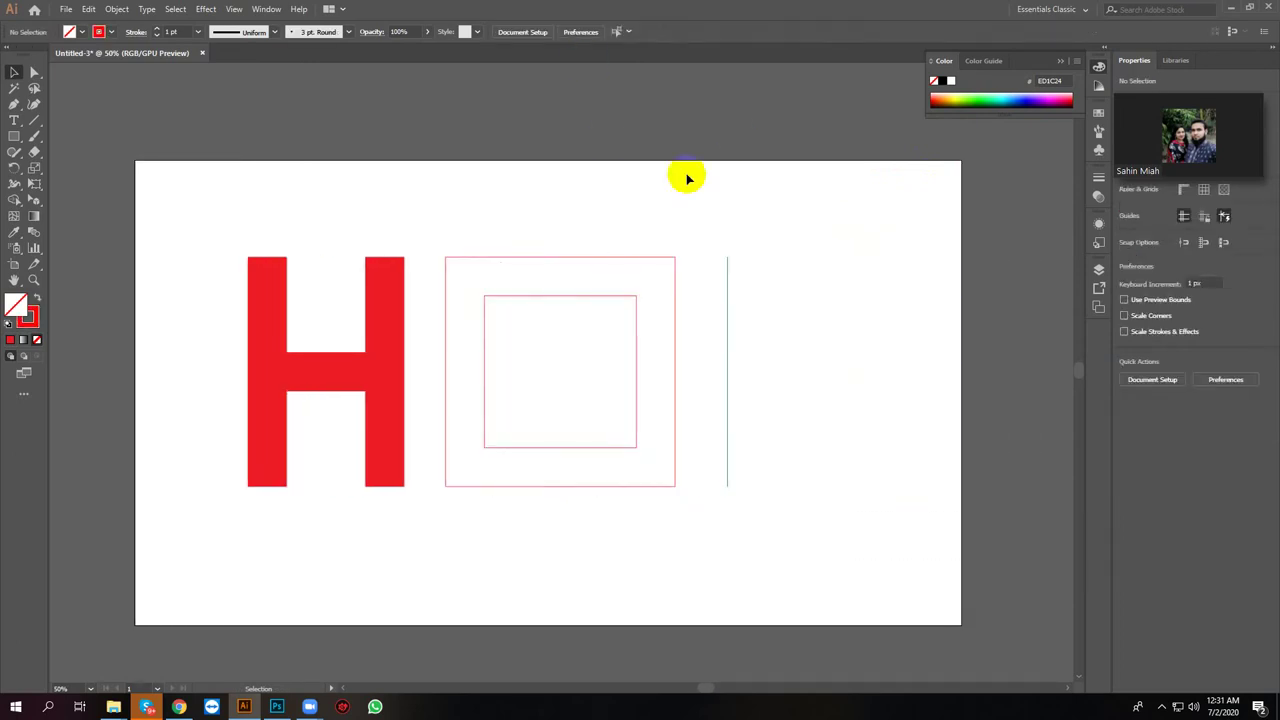
click(733, 296)
key(Delete)
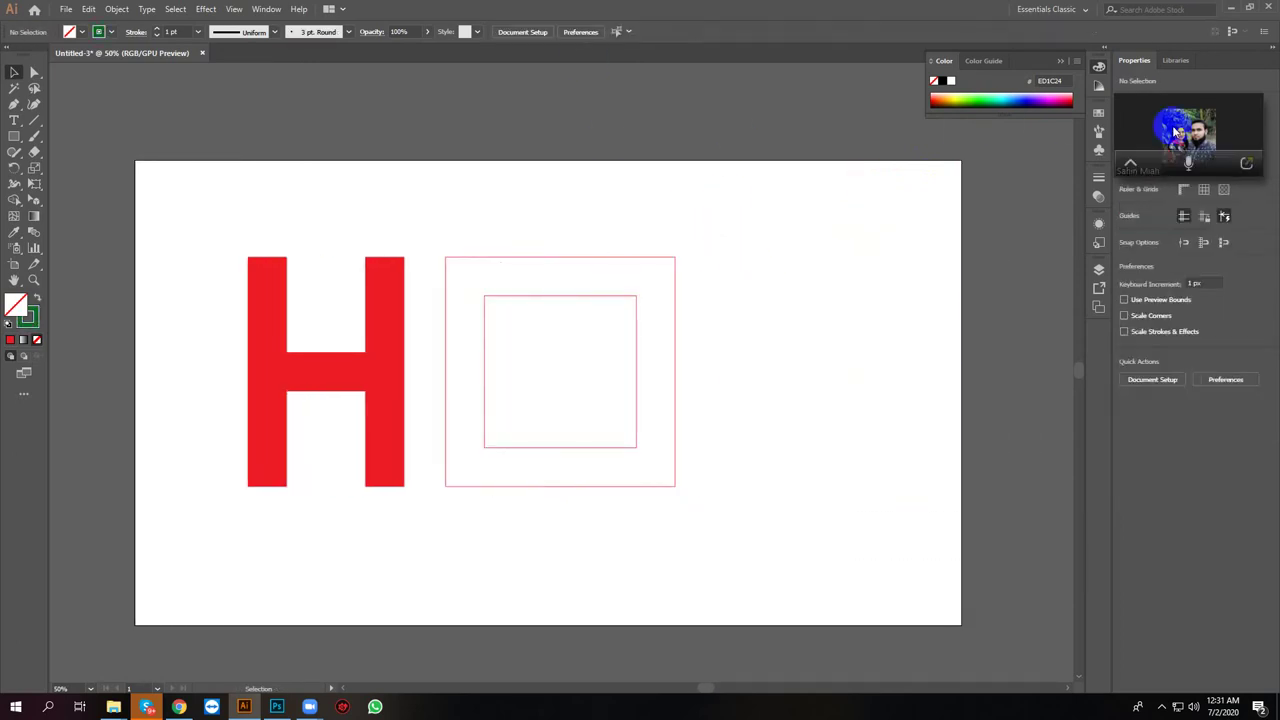
click(1246, 163)
mouse_move(640, 355)
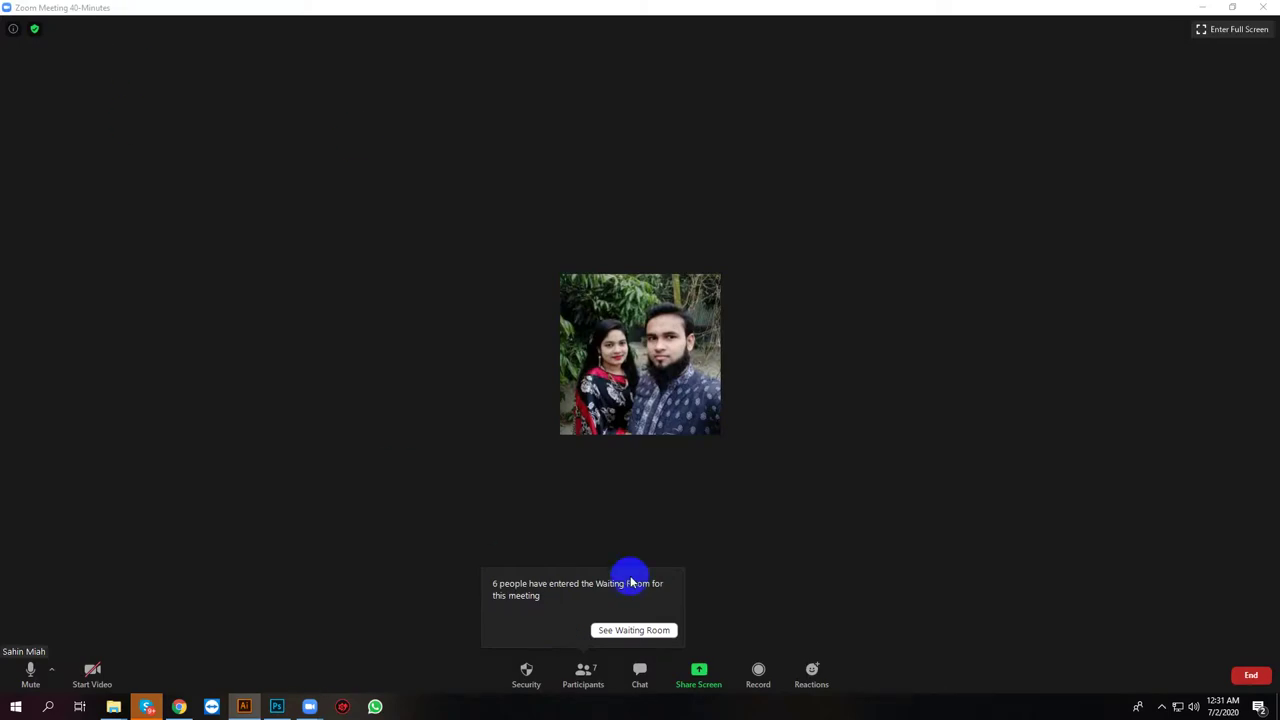
Step: Open Zoom's Participants list and share the Adobe Illustrator window with the meeting
click(645, 629)
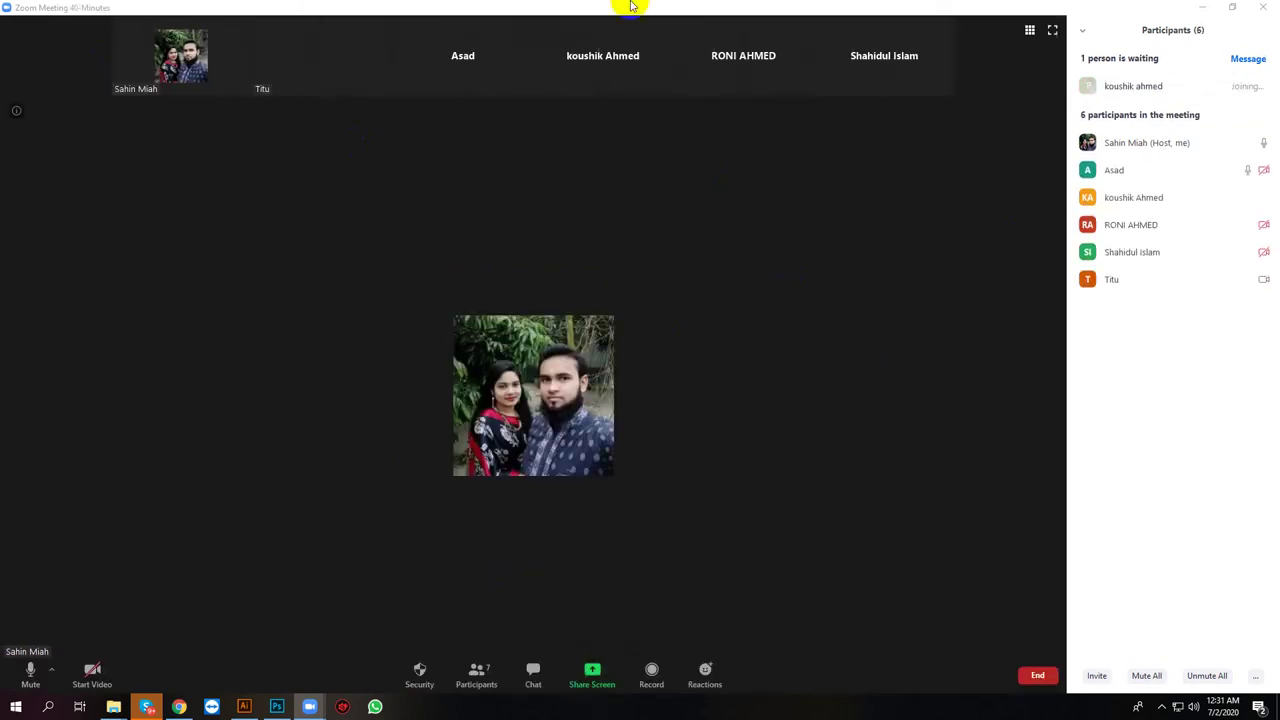
click(592, 670)
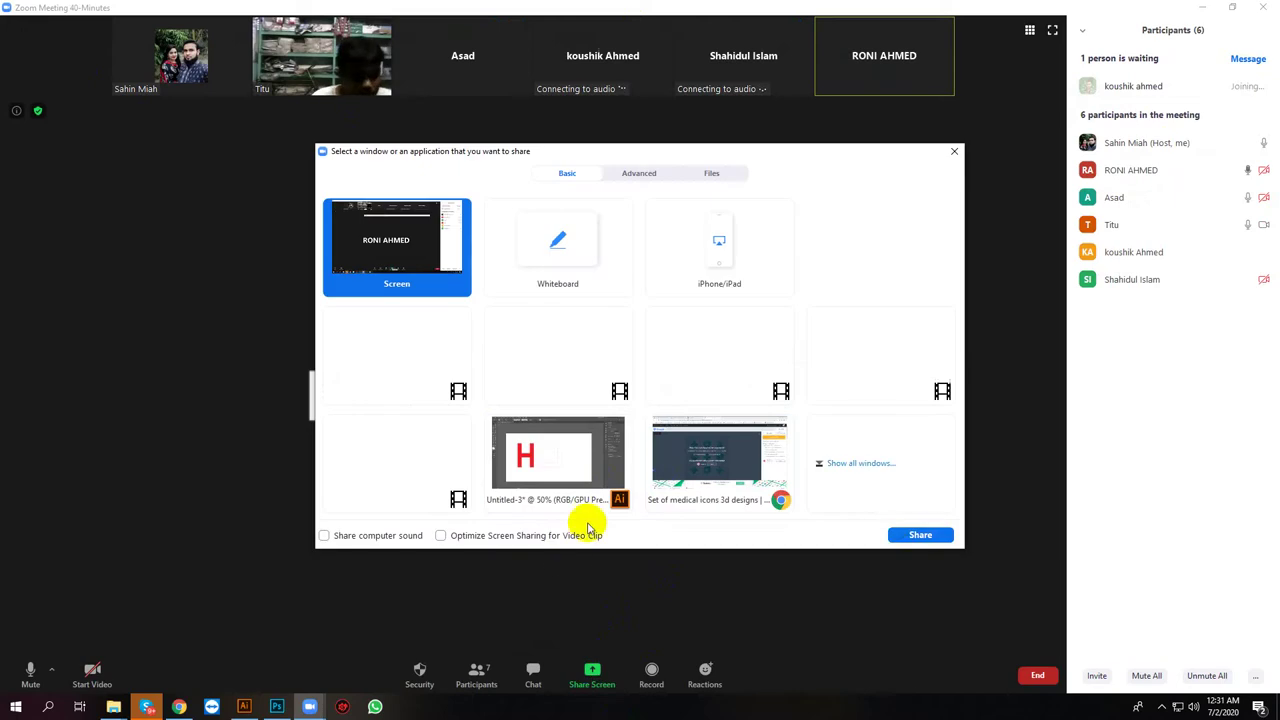
click(586, 520)
click(910, 532)
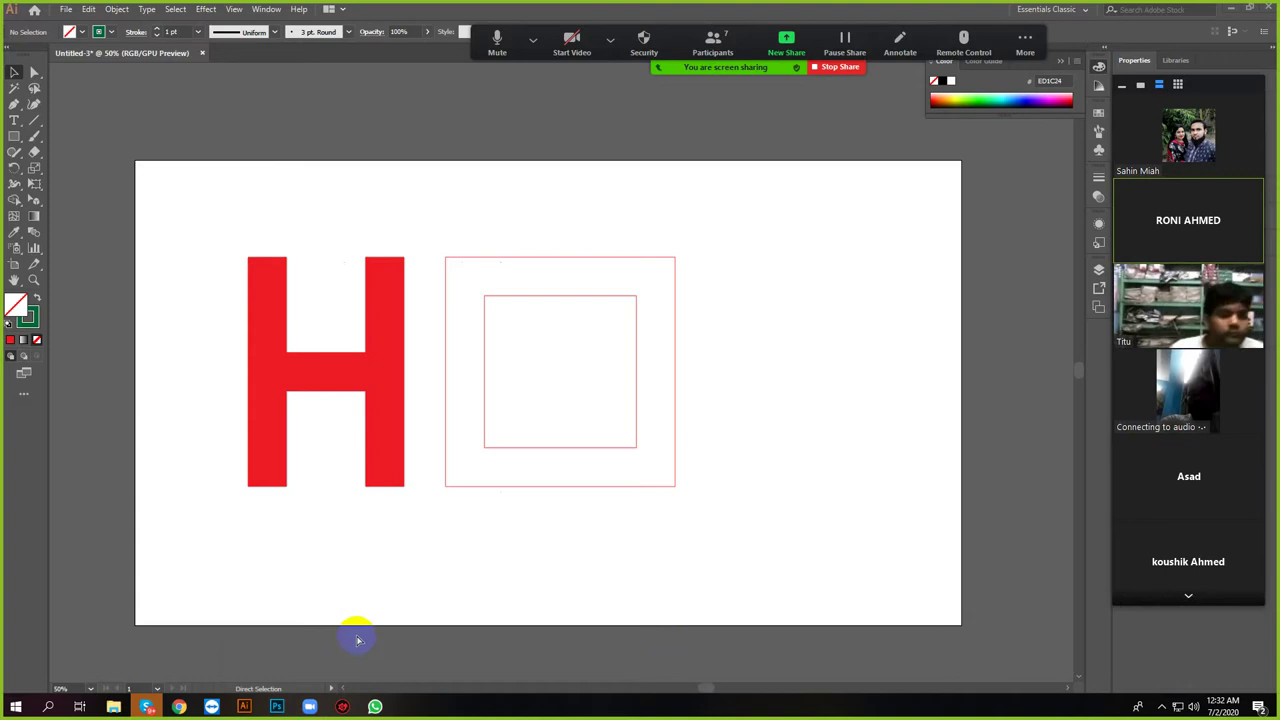
Step: Undo the O's merge to restore the original grid of crossing lines, then deselect
click(777, 393)
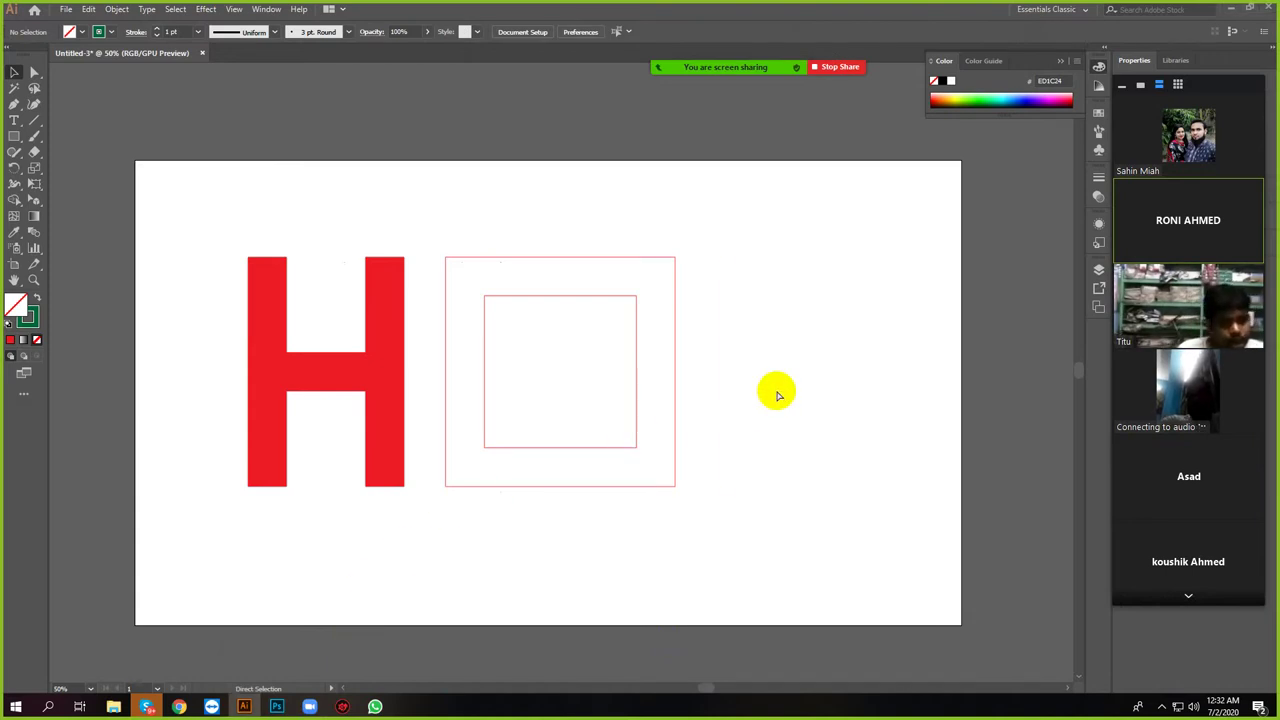
key(ctrl+z)
key(ctrl+z)
key(ctrl+z)
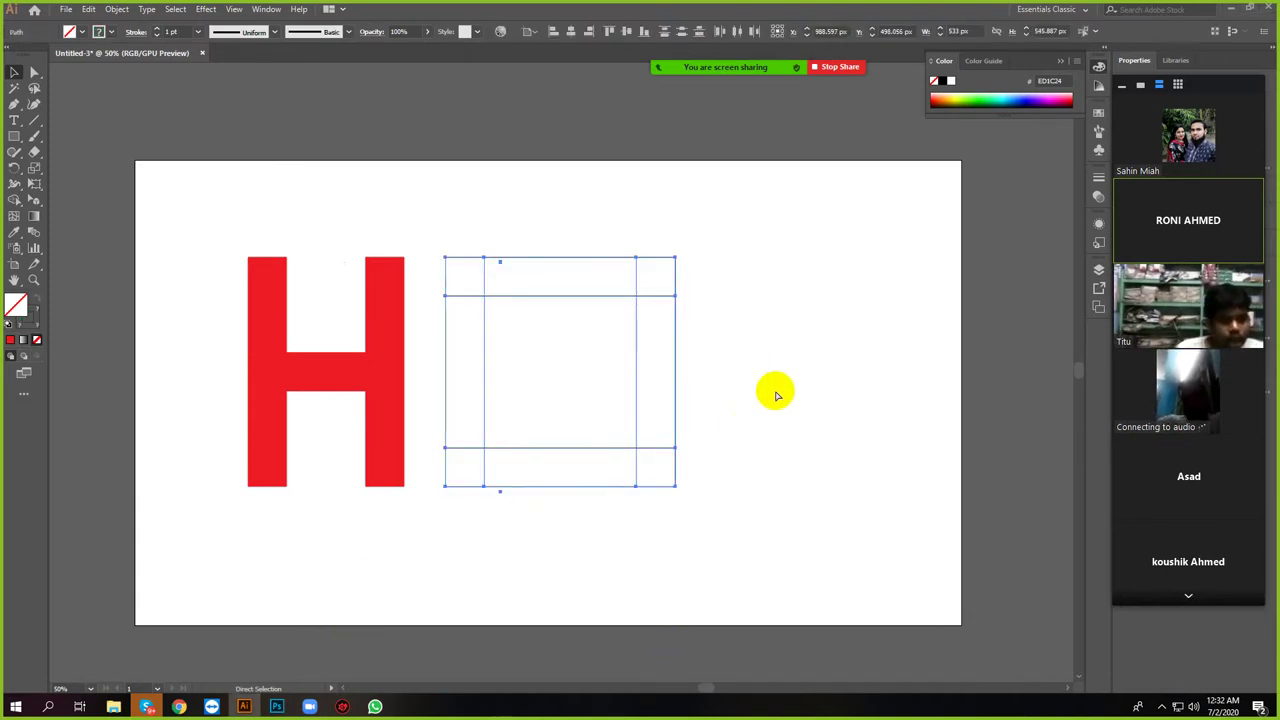
click(726, 340)
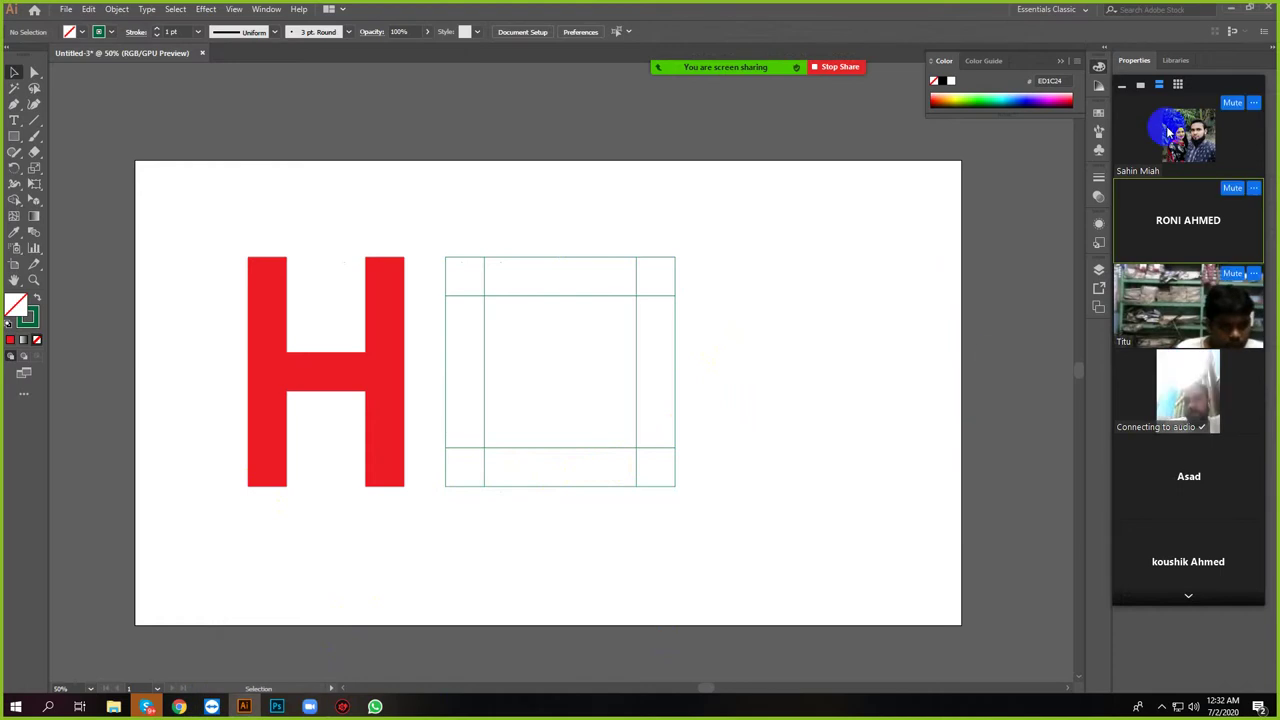
mouse_move(309, 706)
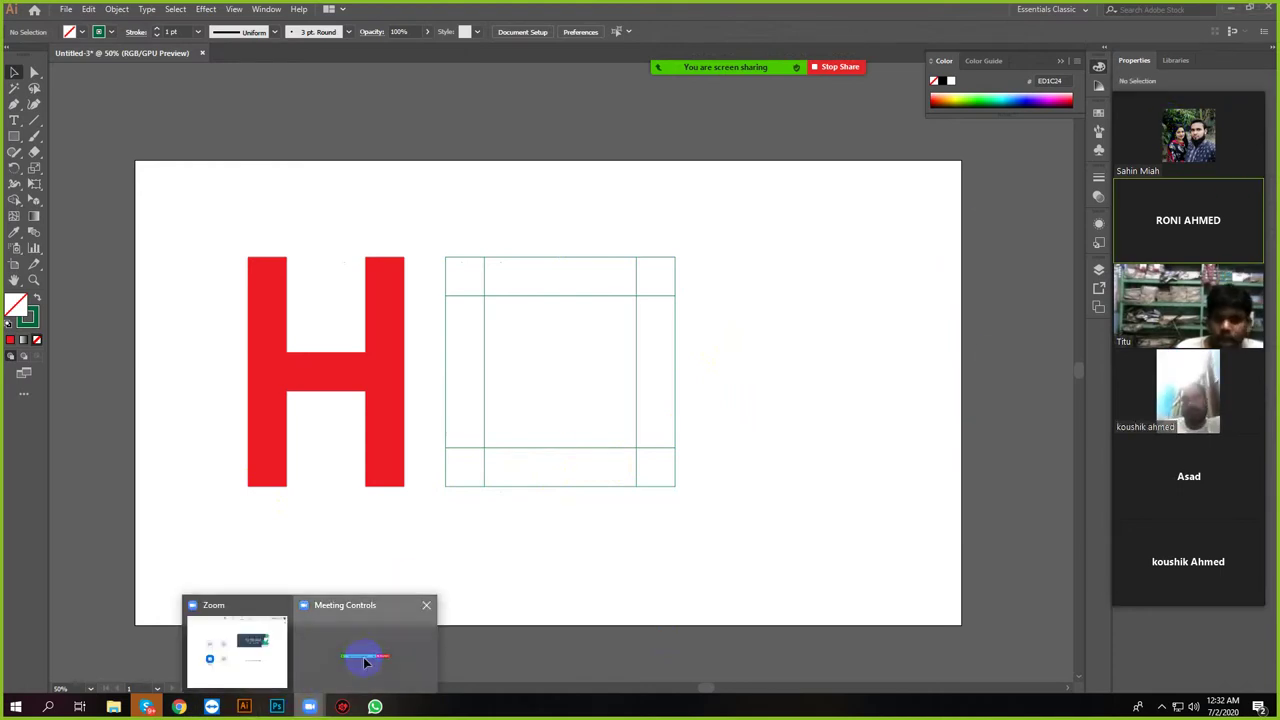
Step: Check the Zoom meeting participants list, then hide it
click(712, 43)
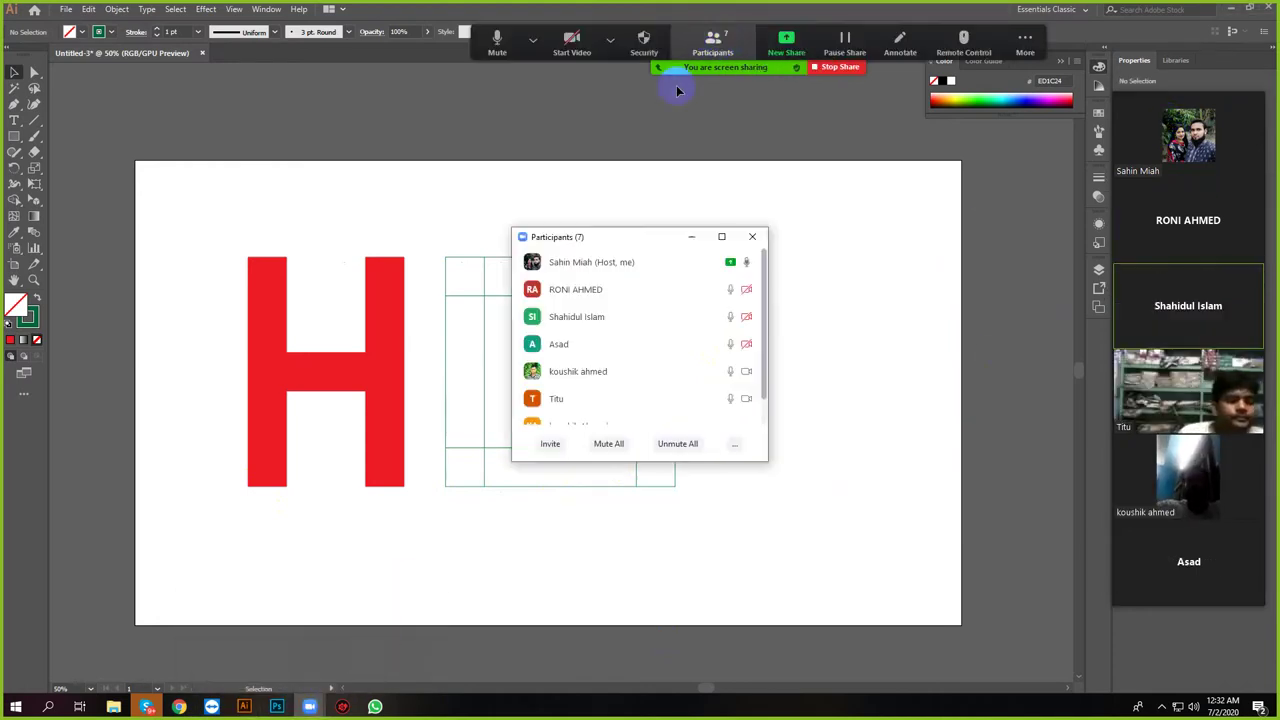
scroll(658, 320, down, 1)
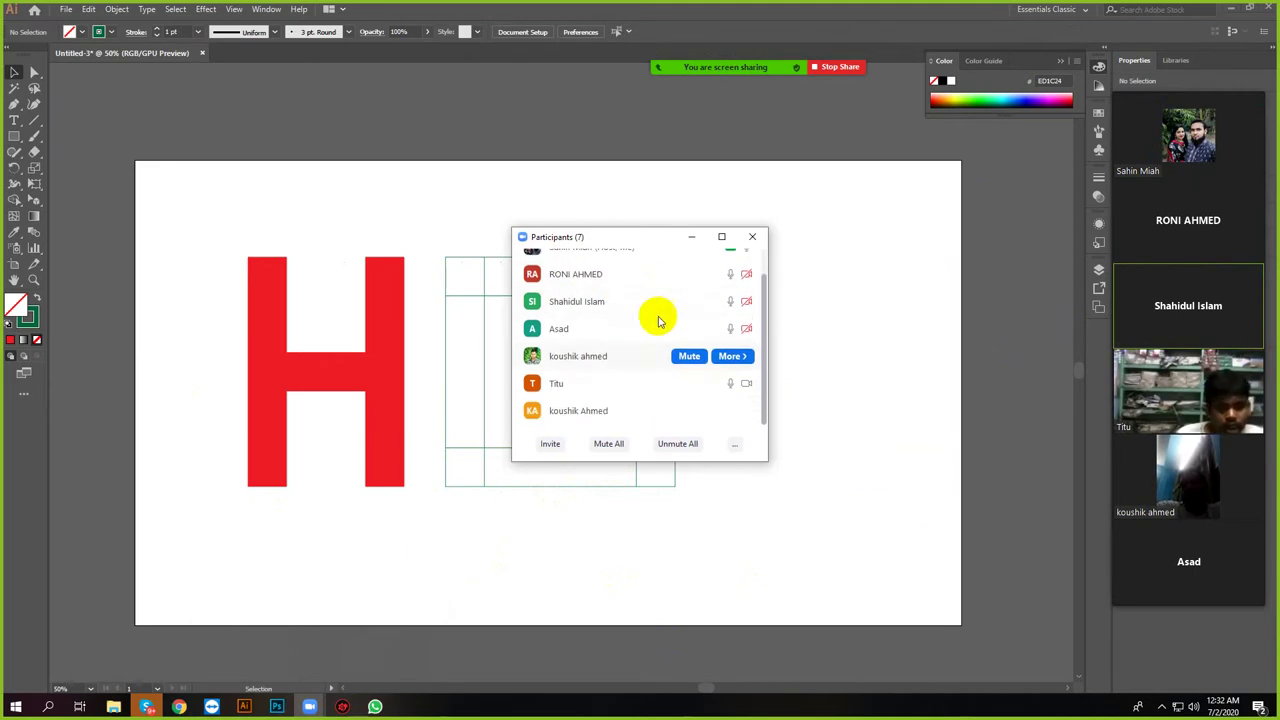
click(692, 236)
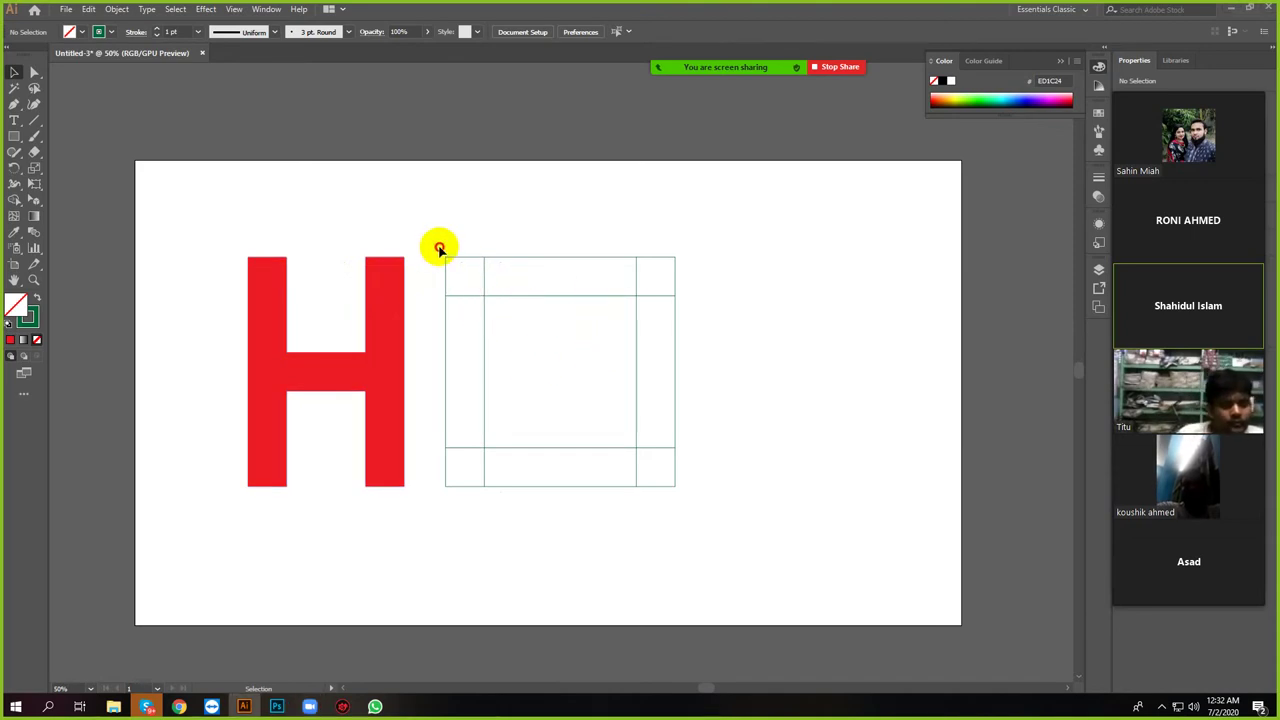
Step: Merge the O's line-grid cells into a square frame with Shape Builder, admitting a waiting meeting attendee
mouse_move(435, 248)
mouse_down()
mouse_move(614, 486)
mouse_move(688, 512)
mouse_up()
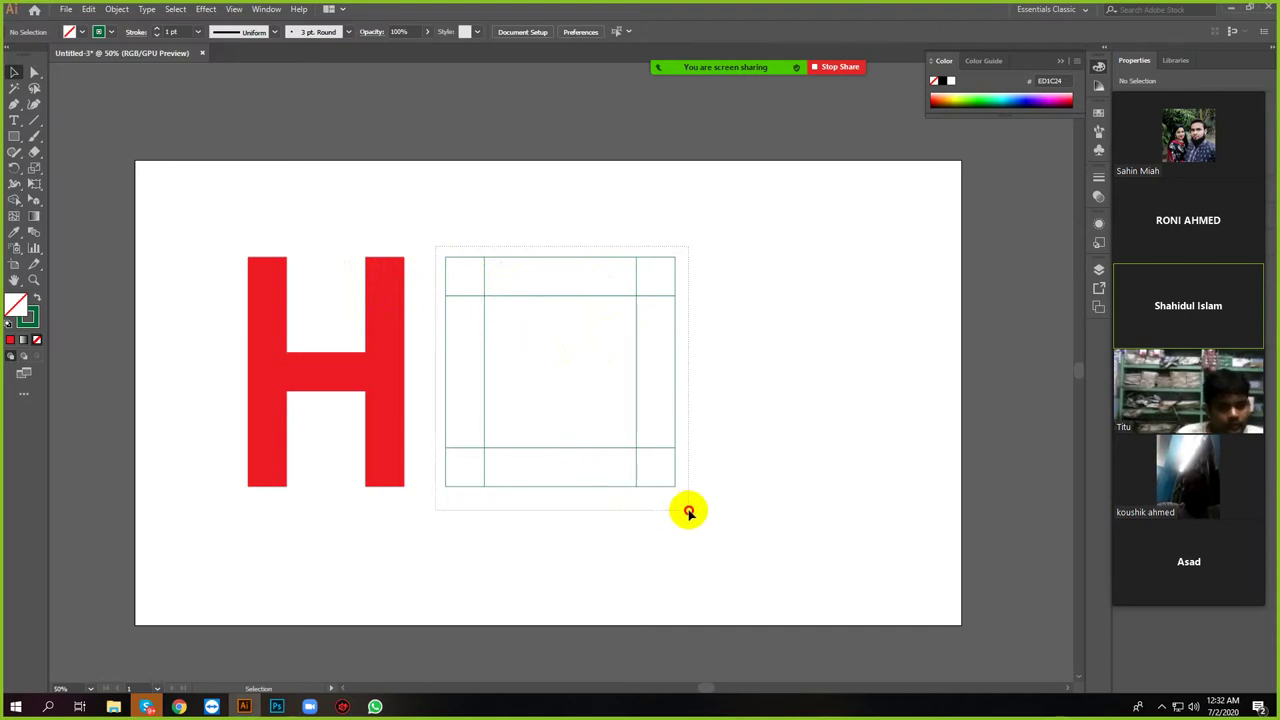
drag(688, 512, 686, 507)
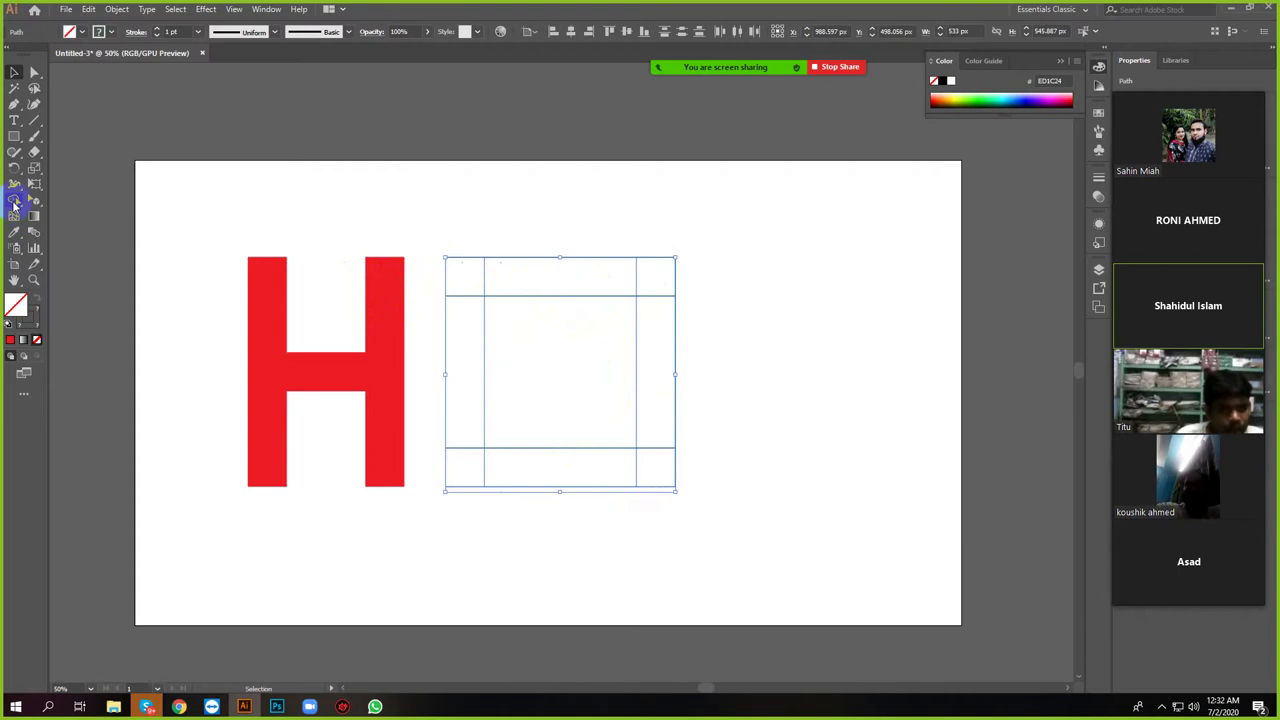
click(15, 204)
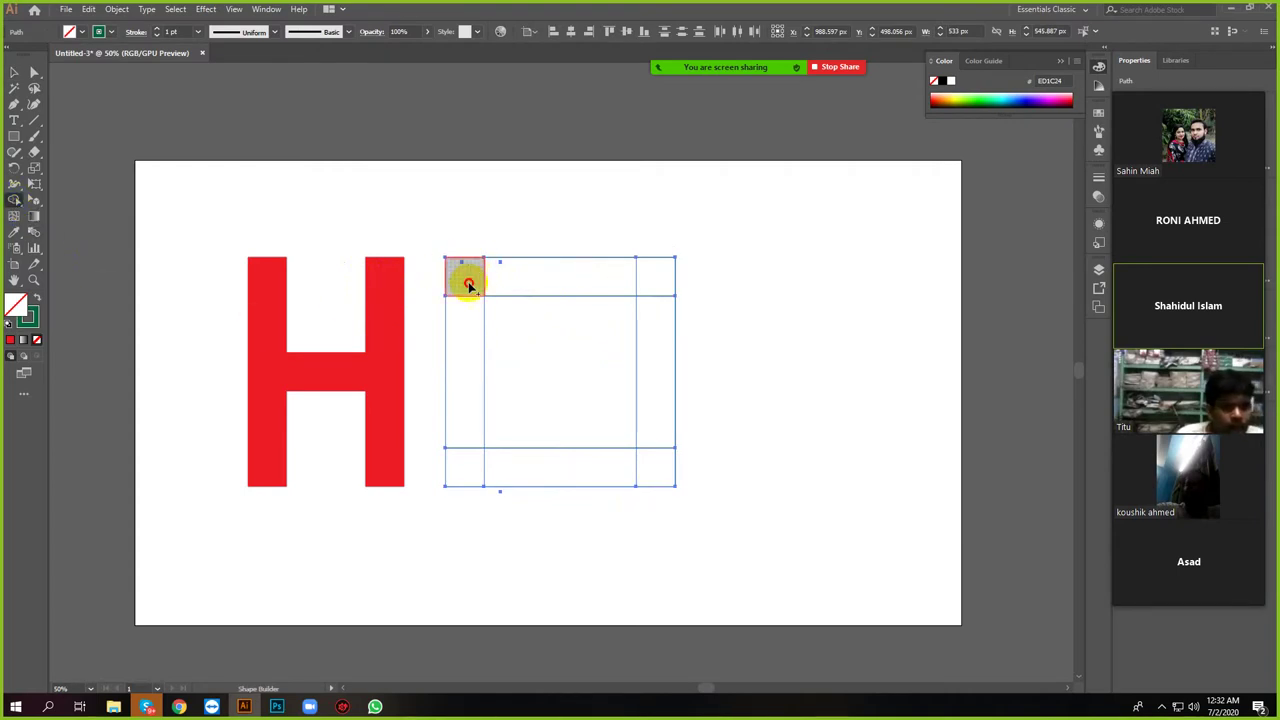
mouse_move(468, 285)
mouse_down()
mouse_move(453, 459)
mouse_move(649, 463)
mouse_move(654, 277)
mouse_move(457, 272)
mouse_up()
click(685, 132)
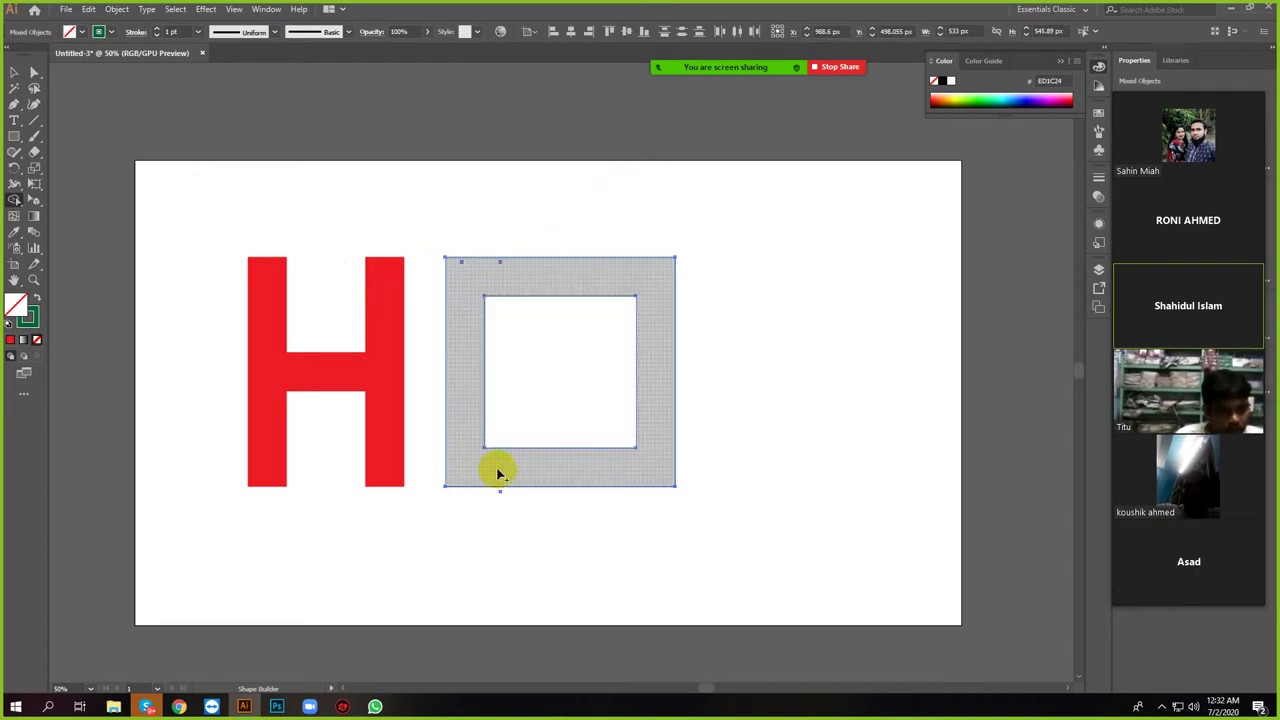
Step: Fill the merged square frame with the H's red, deselect, and zoom out to the artboard
click(500, 474)
key(v)
click(689, 405)
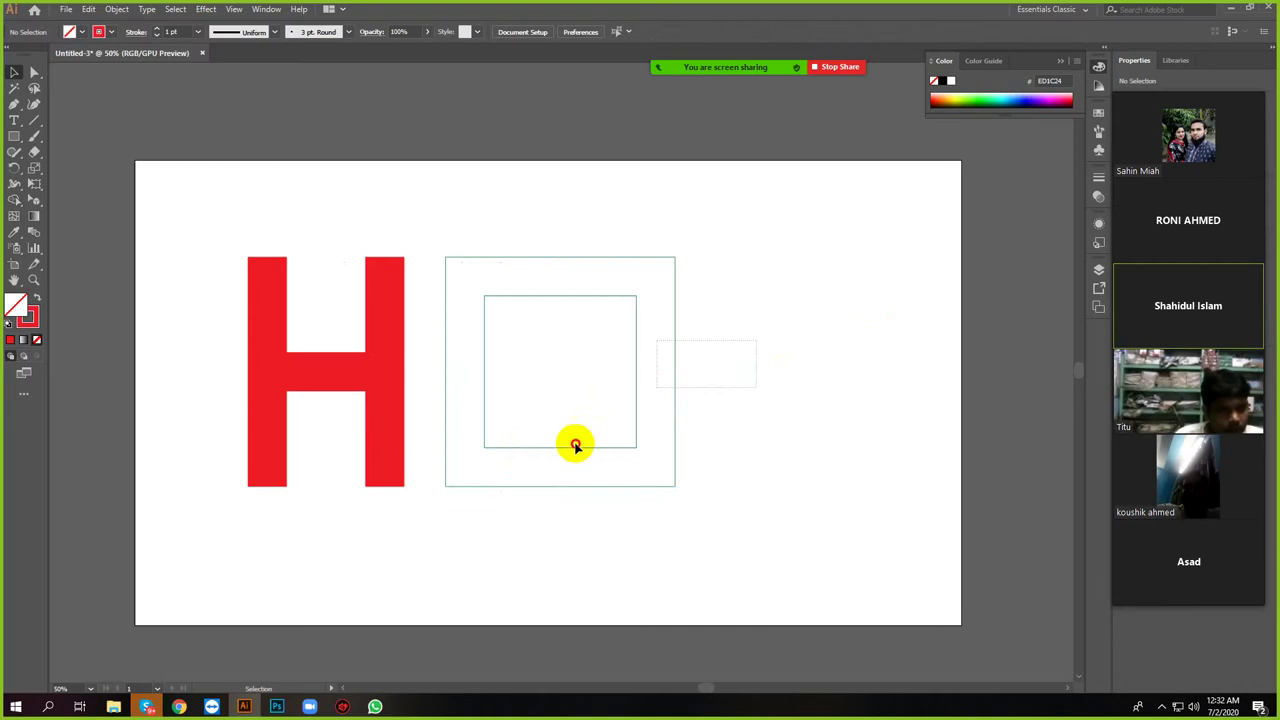
click(575, 444)
click(364, 380)
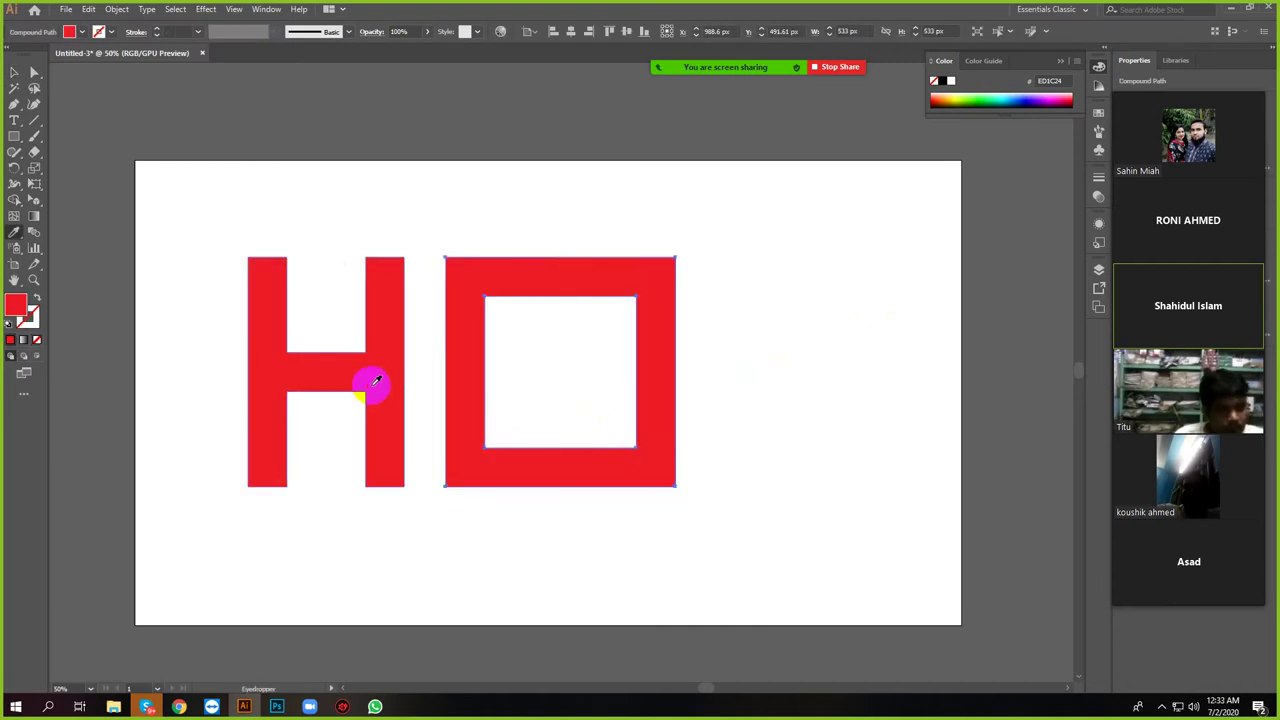
key(v)
click(860, 330)
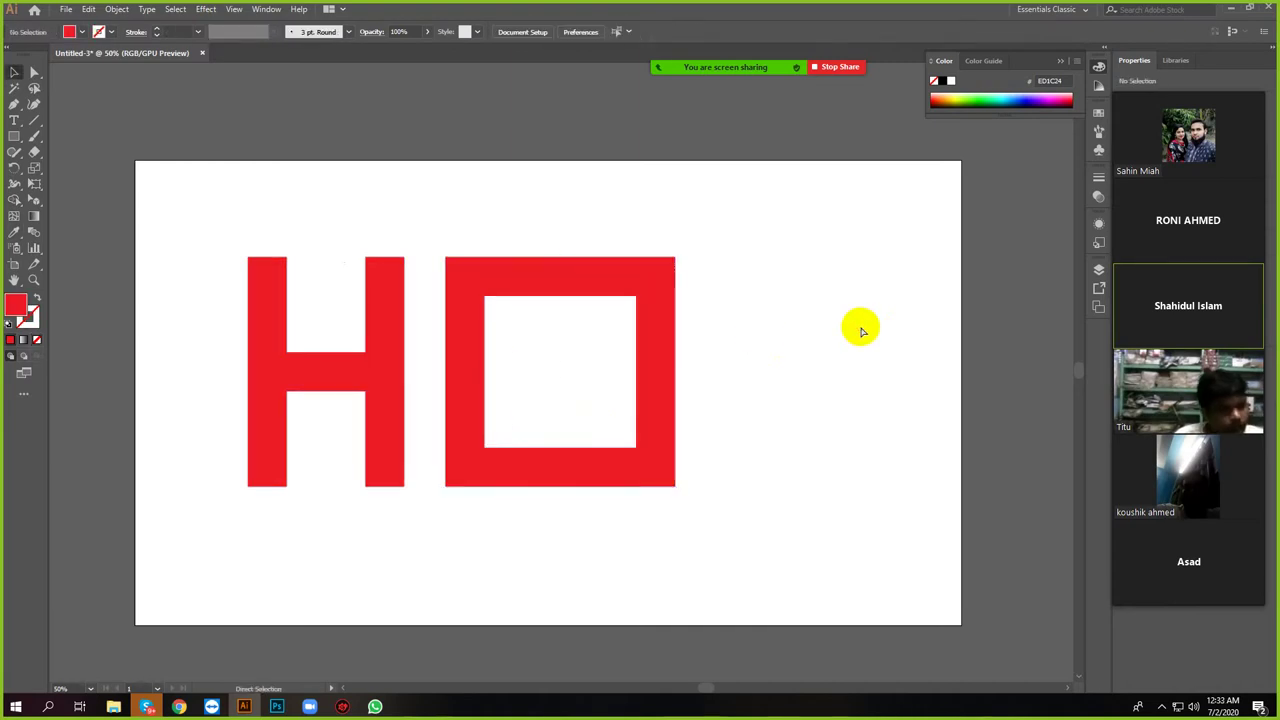
key(ctrl+minus)
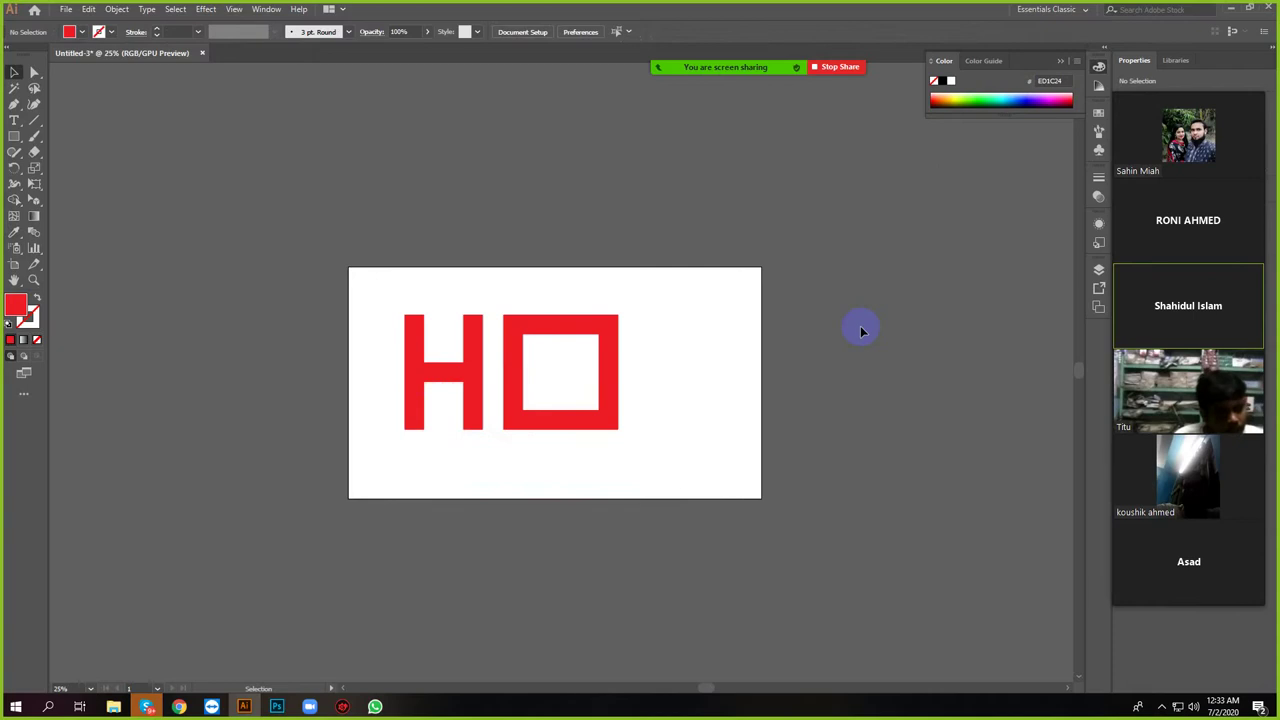
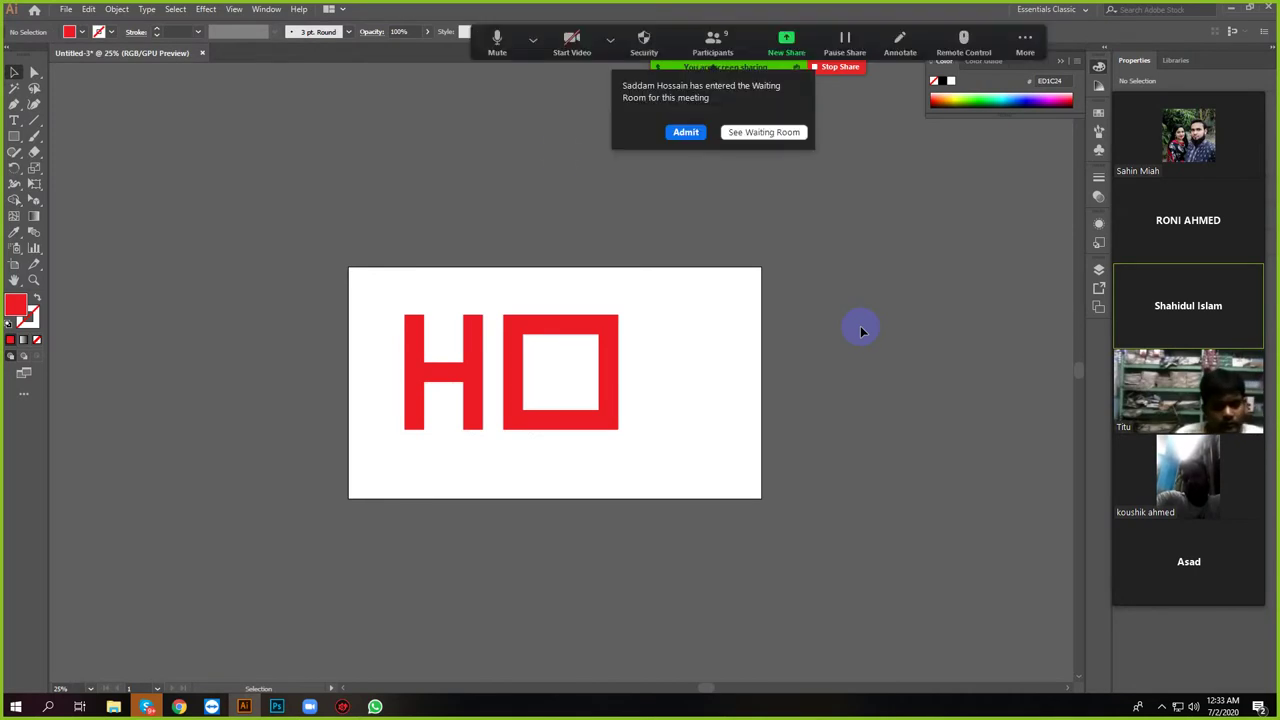
Step: Admit the waiting Zoom participant and adjust the width of the red H shape
click(683, 134)
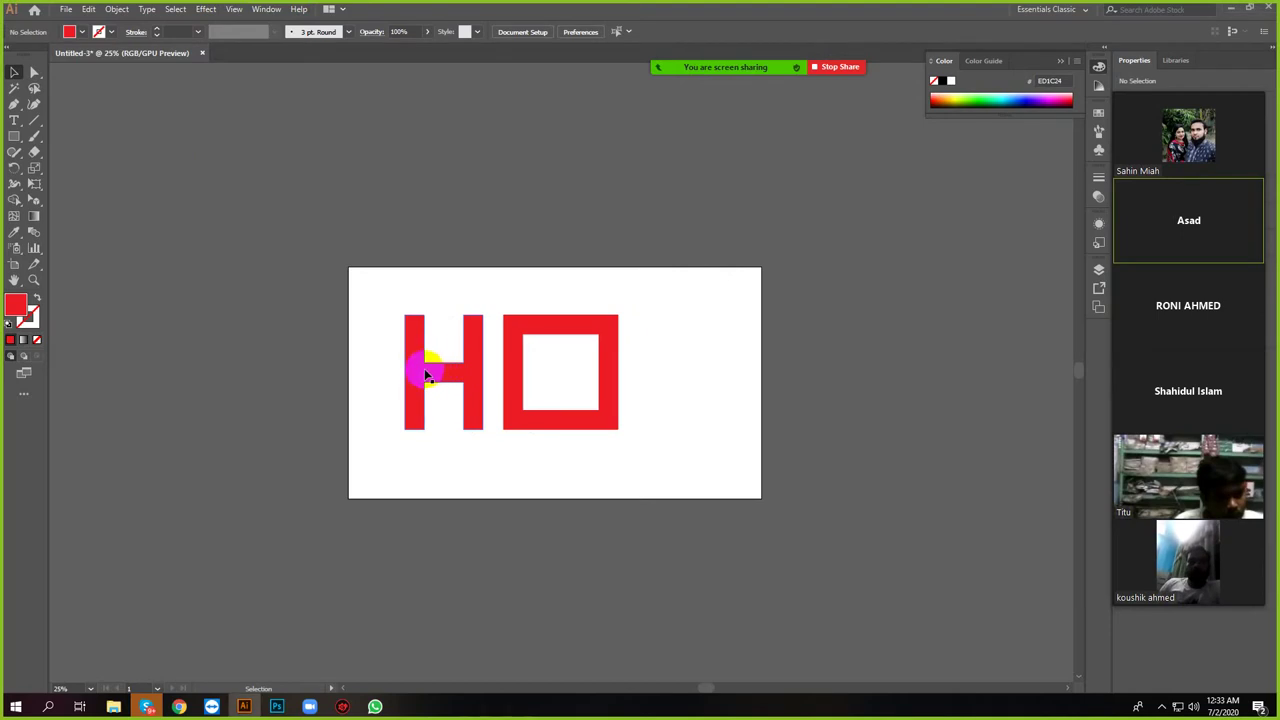
click(411, 372)
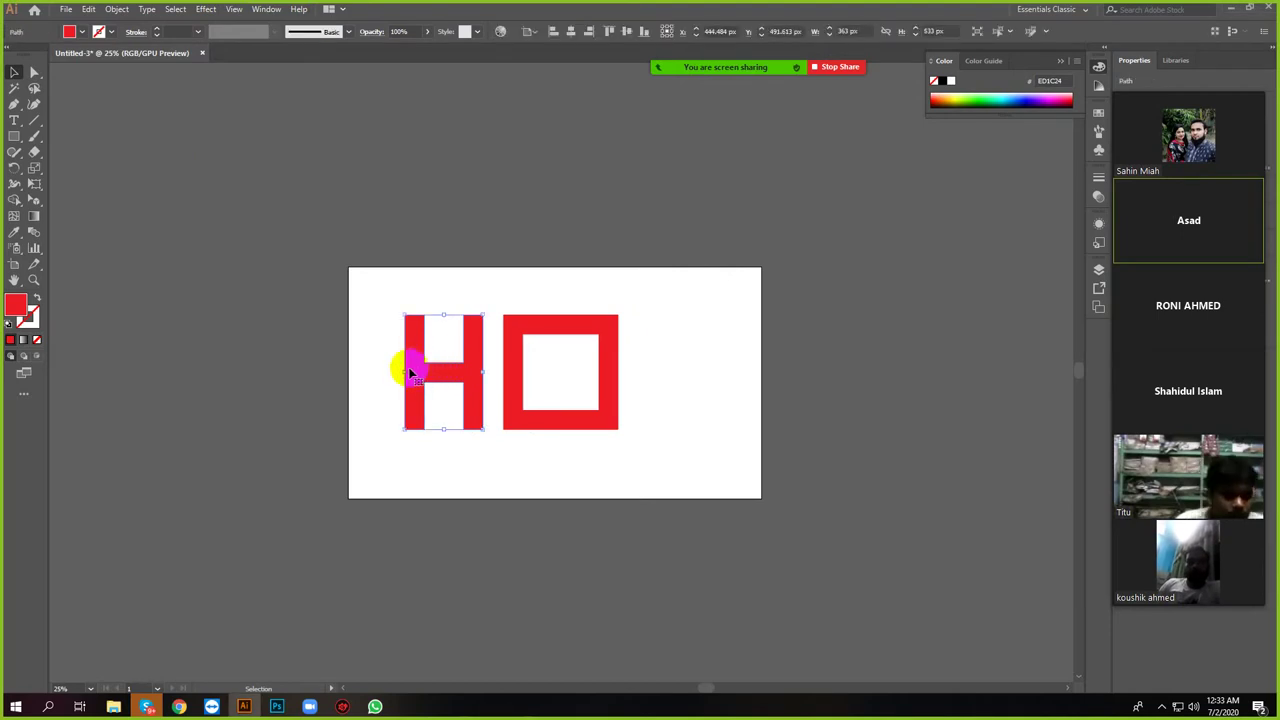
drag(405, 372, 386, 371)
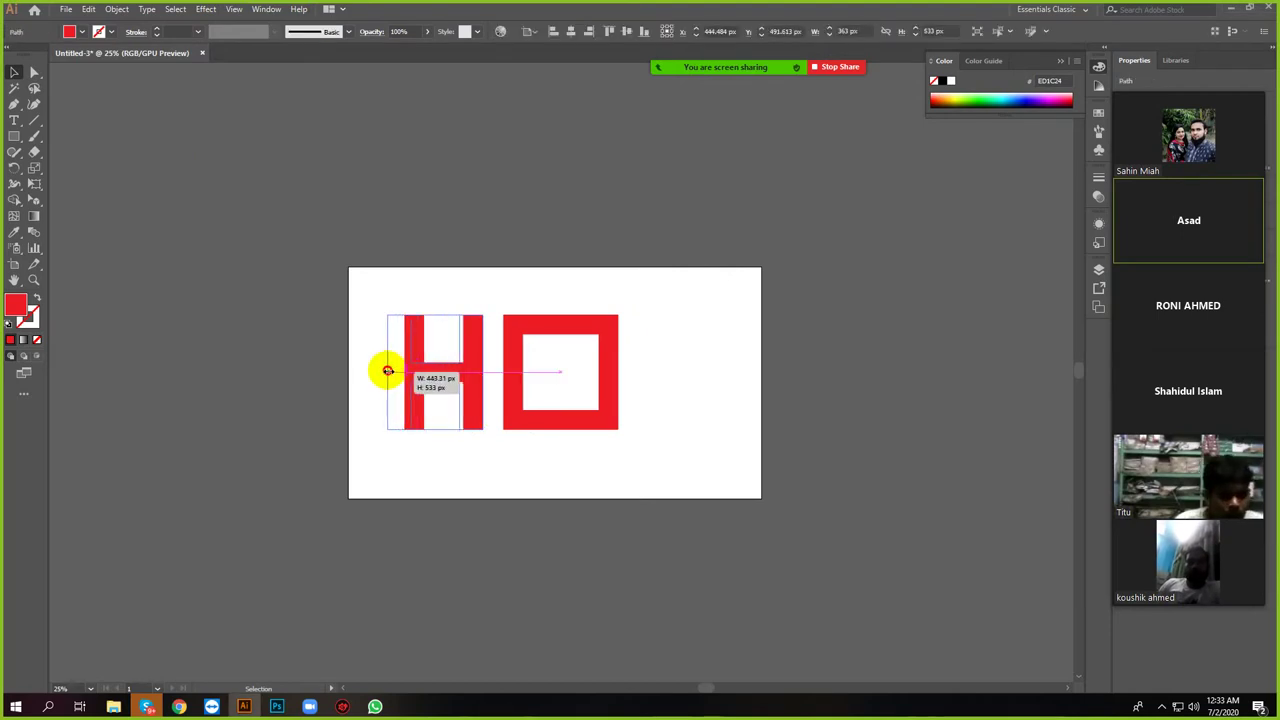
drag(386, 371, 386, 372)
click(417, 449)
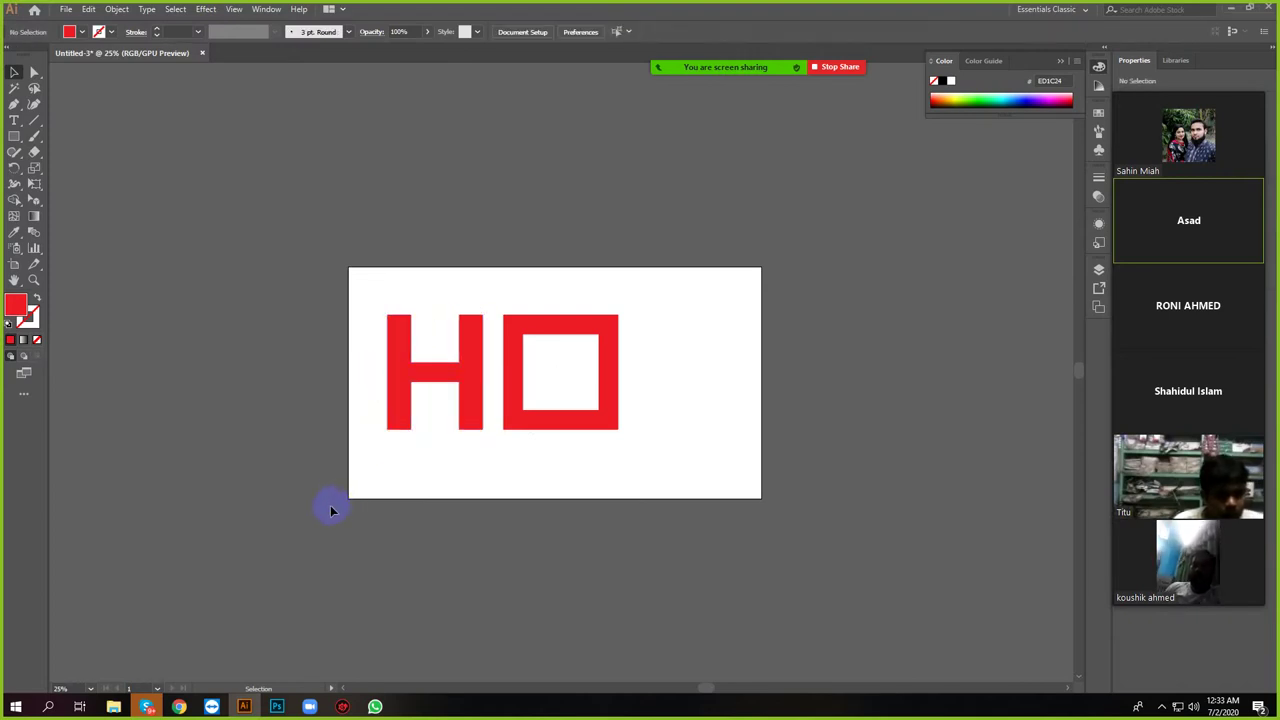
Step: Recentre the artboard view and delete the red H and O shapes
drag(733, 394, 628, 378)
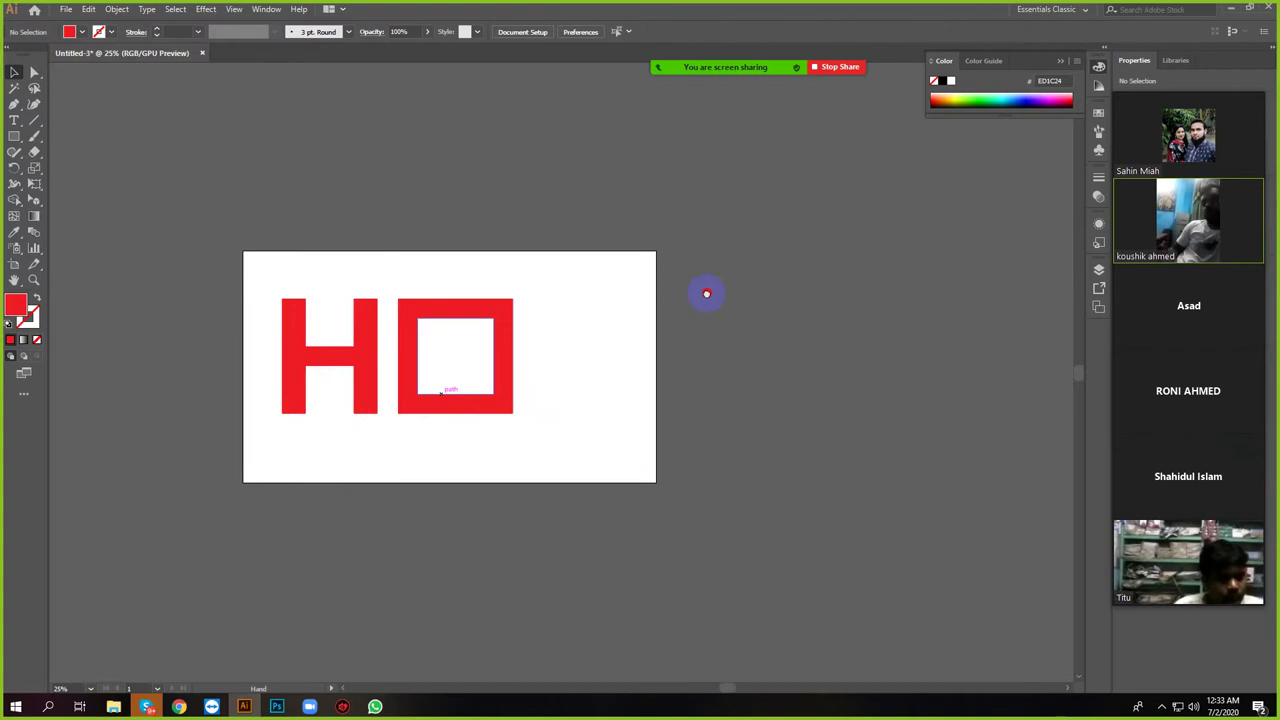
mouse_move(703, 291)
mouse_down()
mouse_move(563, 286)
mouse_move(885, 361)
mouse_up()
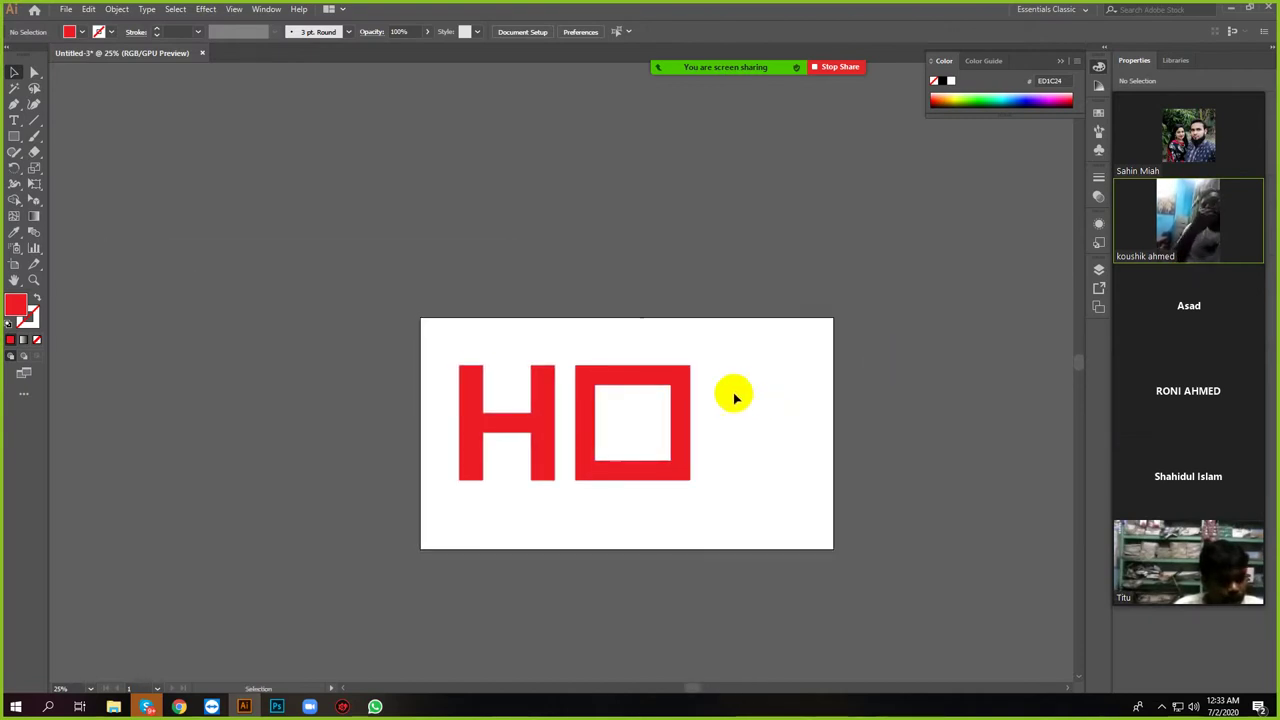
drag(729, 354, 423, 481)
key(Delete)
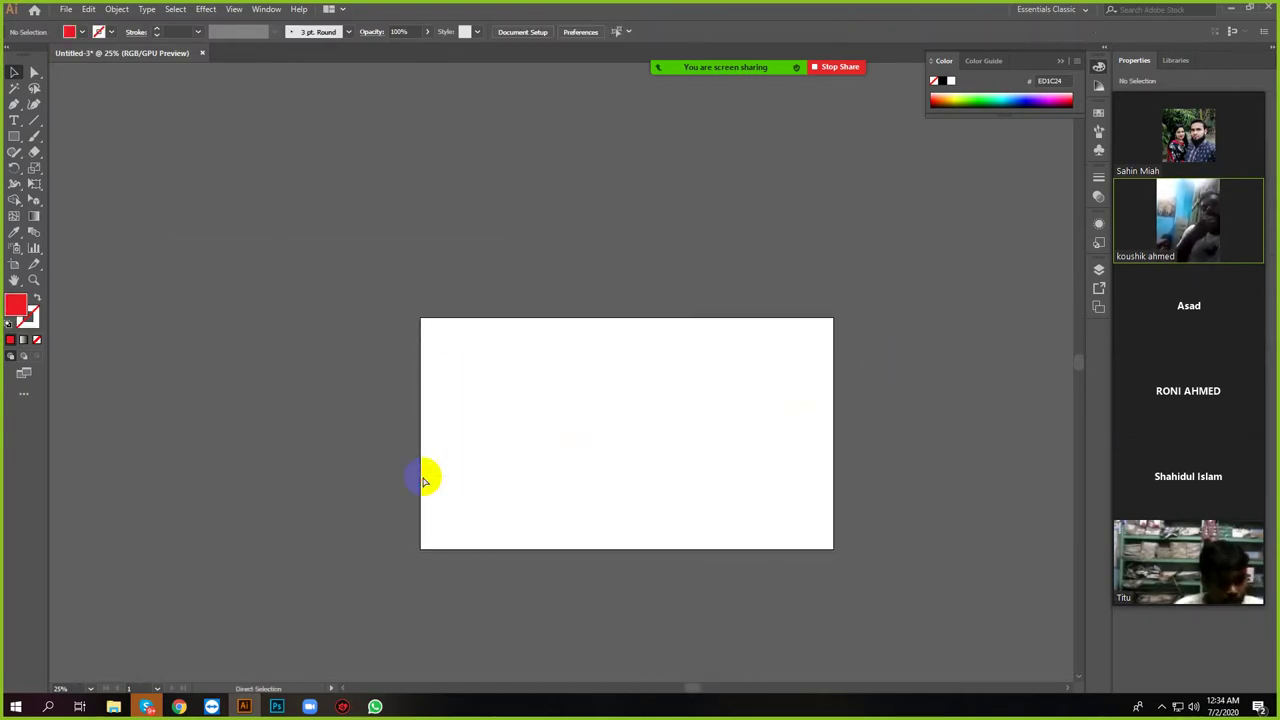
Step: Fit the artboard to the window and choose the Arc Tool from the Line Segment flyout
key(ctrl+0)
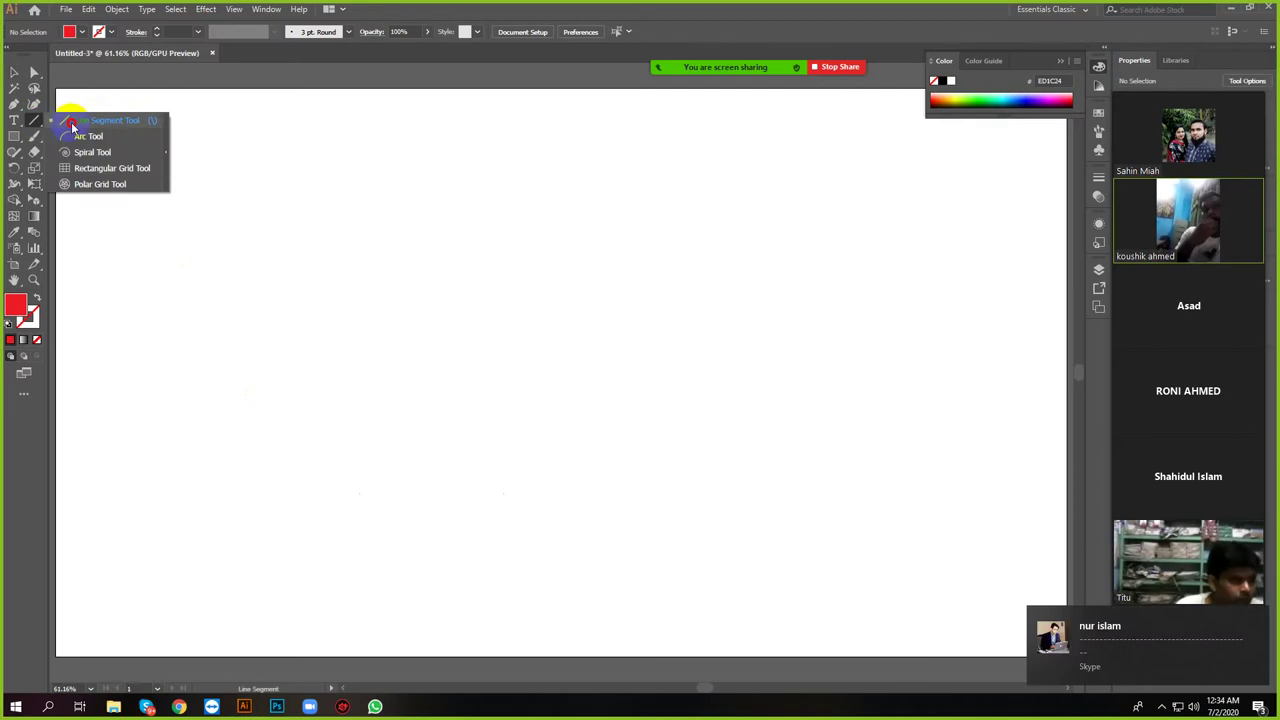
drag(36, 122, 66, 118)
click(38, 121)
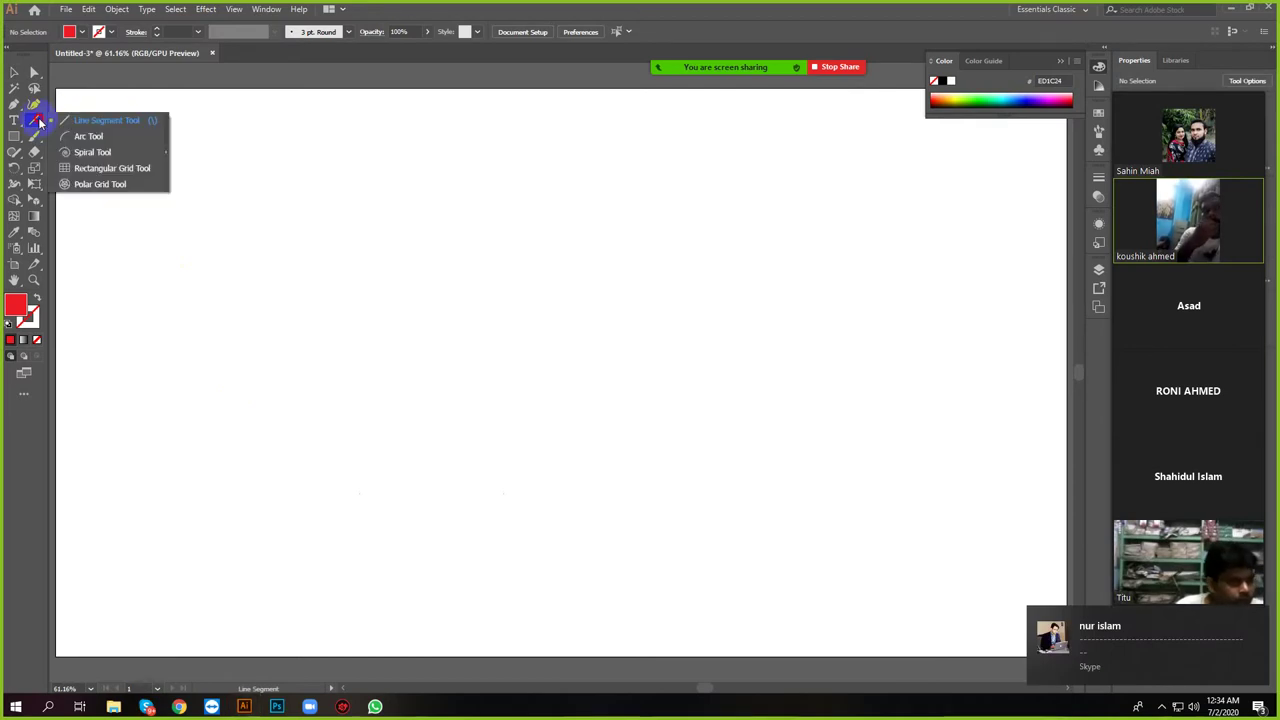
click(96, 137)
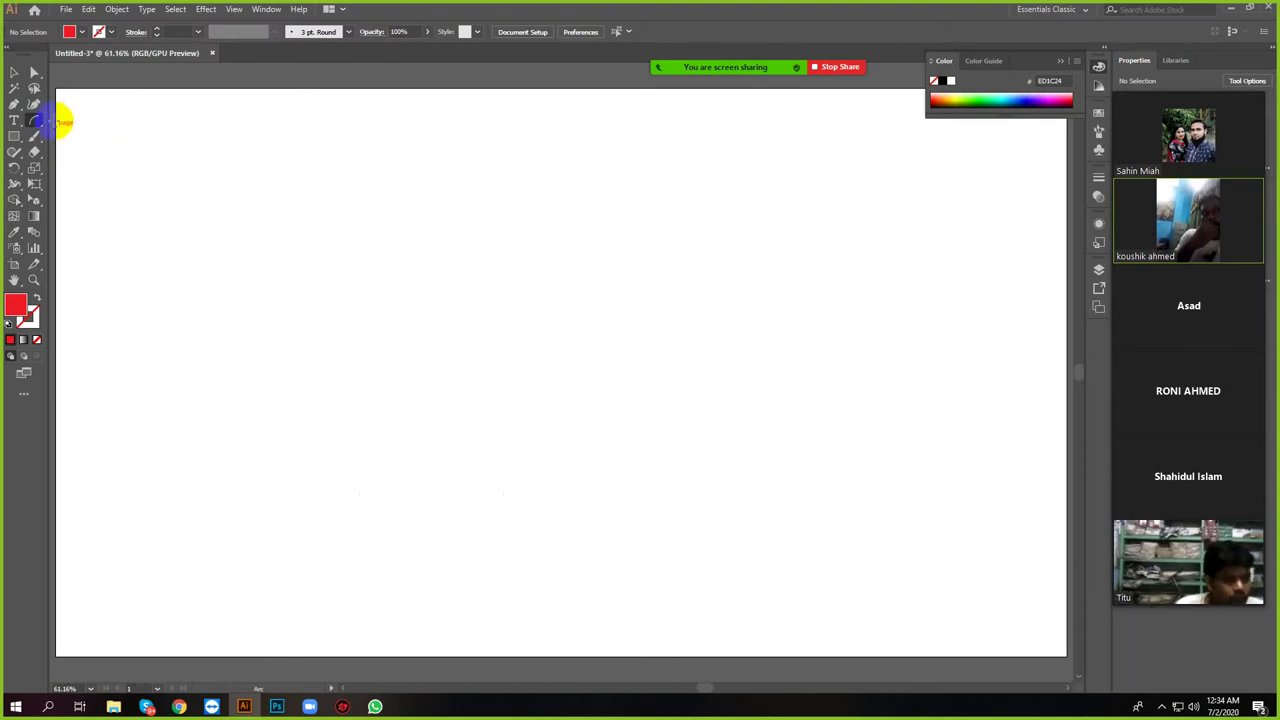
click(38, 121)
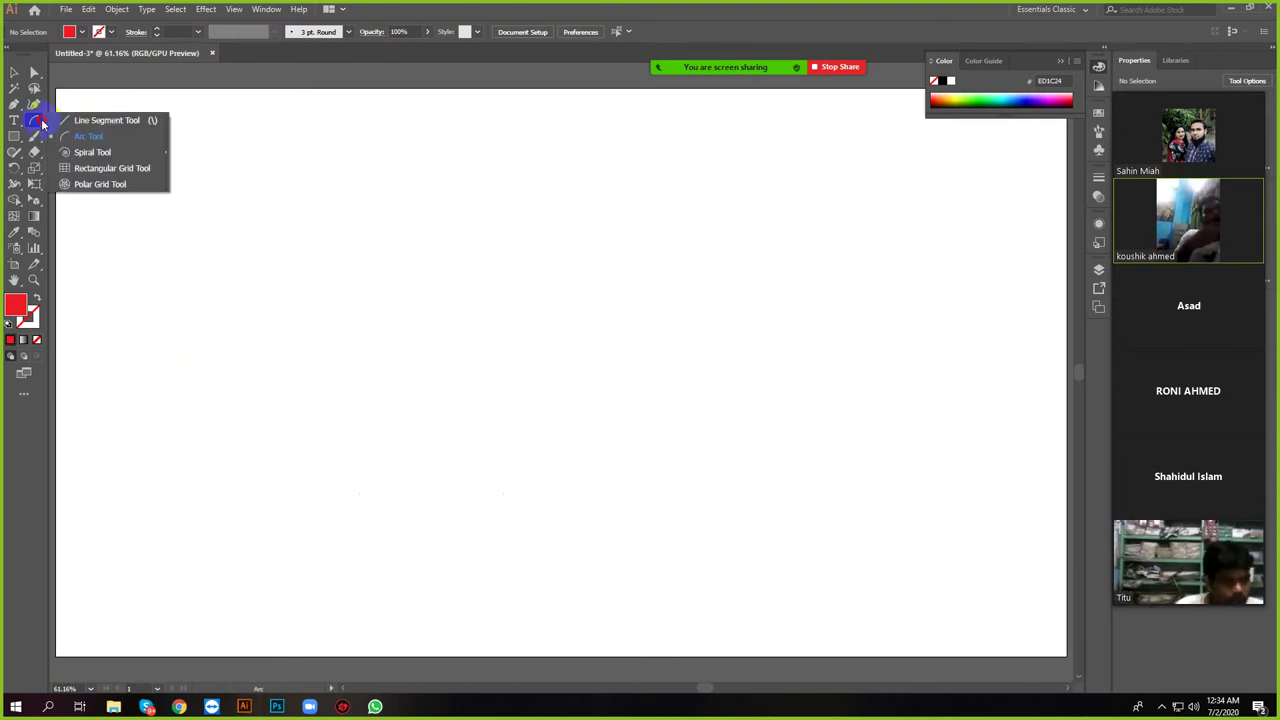
click(88, 136)
Step: Drag a large arc on the artboard, sharpening then flattening its bend with arrow keys
drag(204, 489, 207, 484)
mouse_move(255, 422)
mouse_down()
mouse_move(307, 228)
mouse_move(414, 181)
mouse_up()
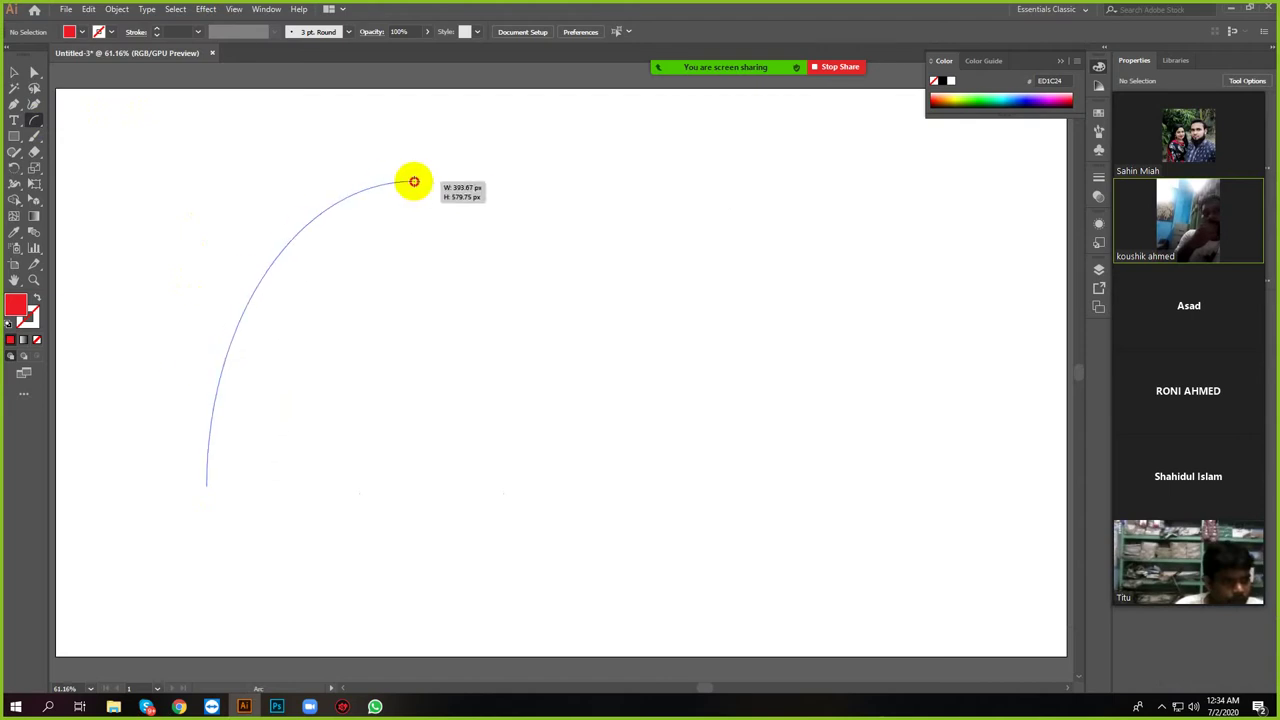
key(Up)
key(Up)
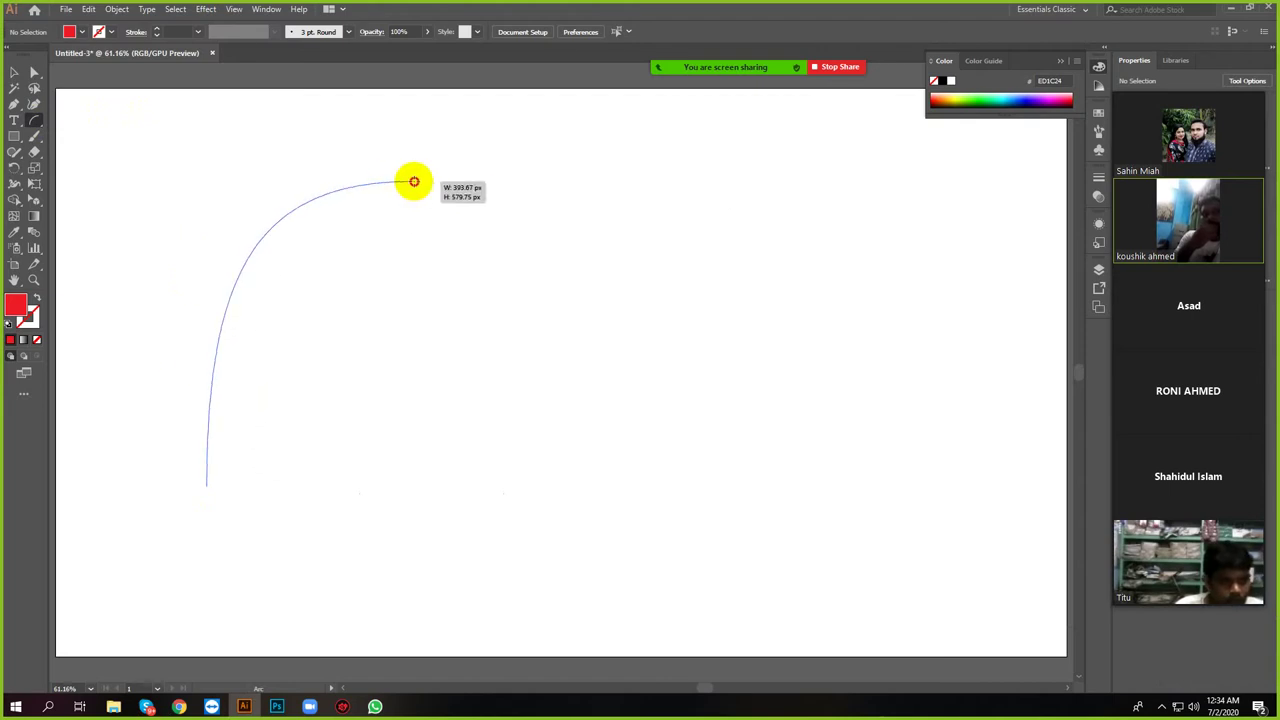
key(Up)
key(Up)
mouse_move(414, 181)
mouse_down()
mouse_move(309, 417)
mouse_move(287, 377)
mouse_up()
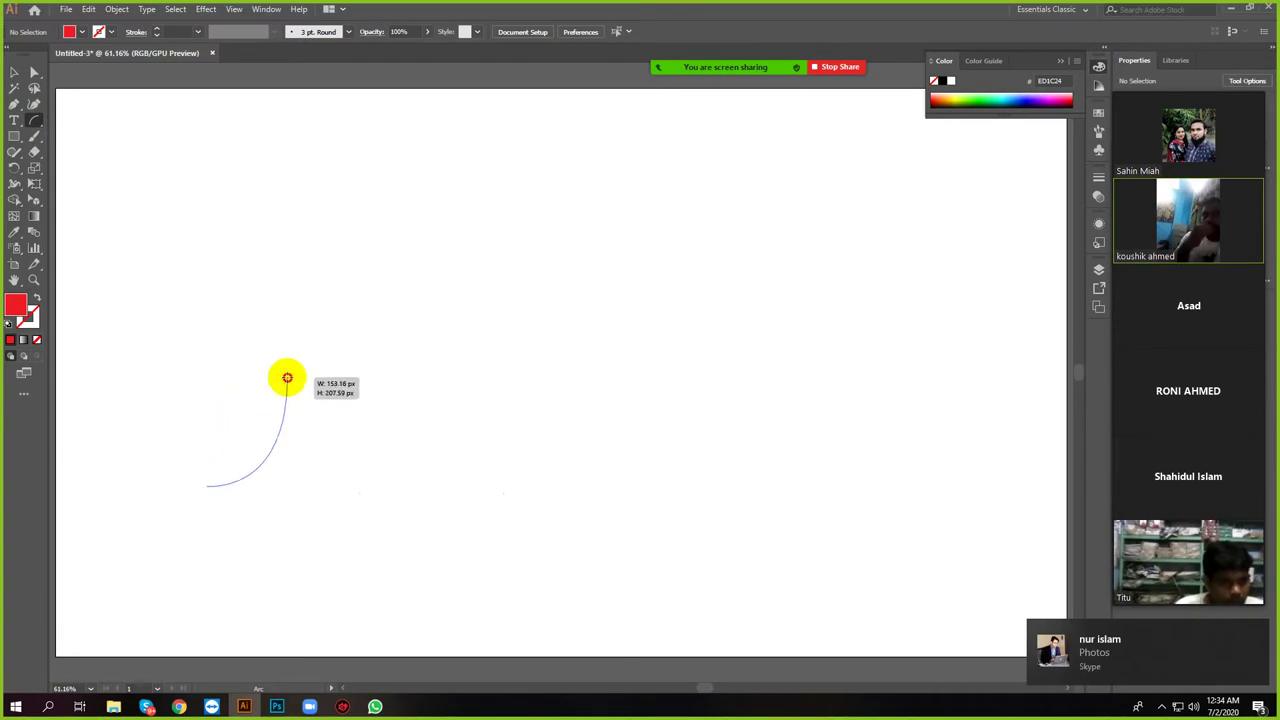
key(Down)
key(Down)
key(Down)
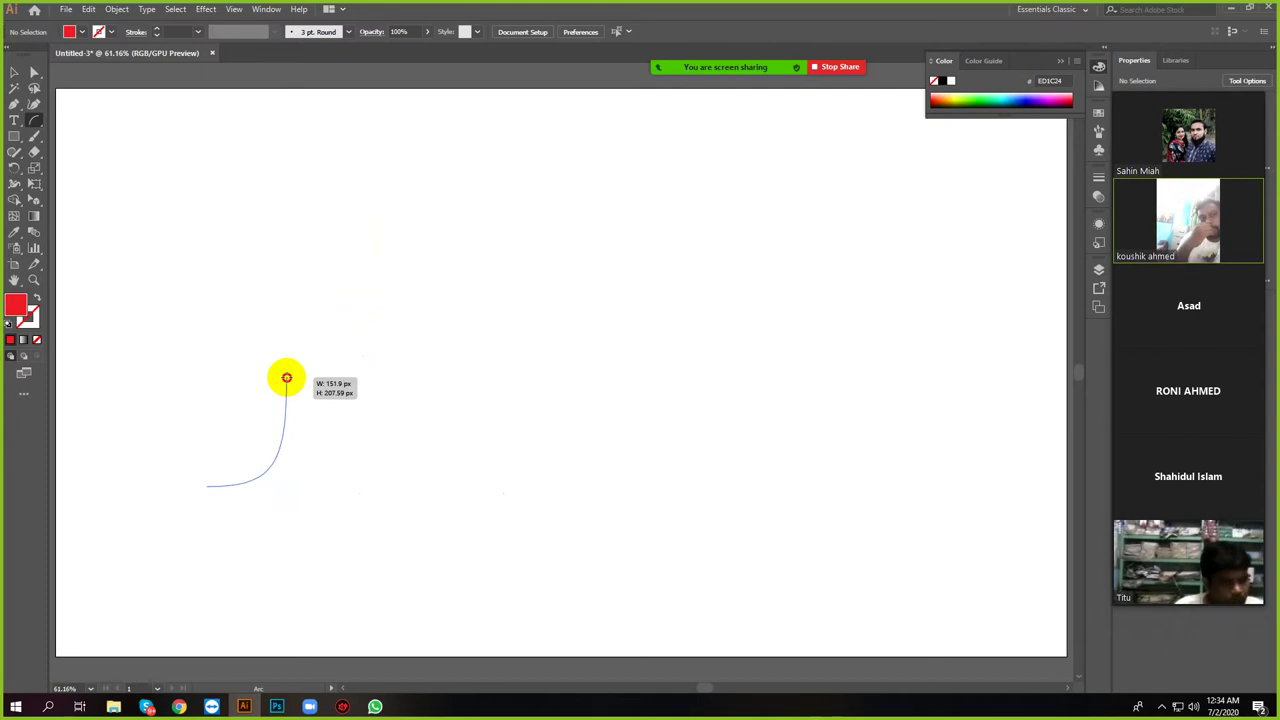
mouse_move(286, 377)
mouse_down()
mouse_move(223, 437)
mouse_move(253, 269)
mouse_move(294, 291)
mouse_move(301, 319)
mouse_up()
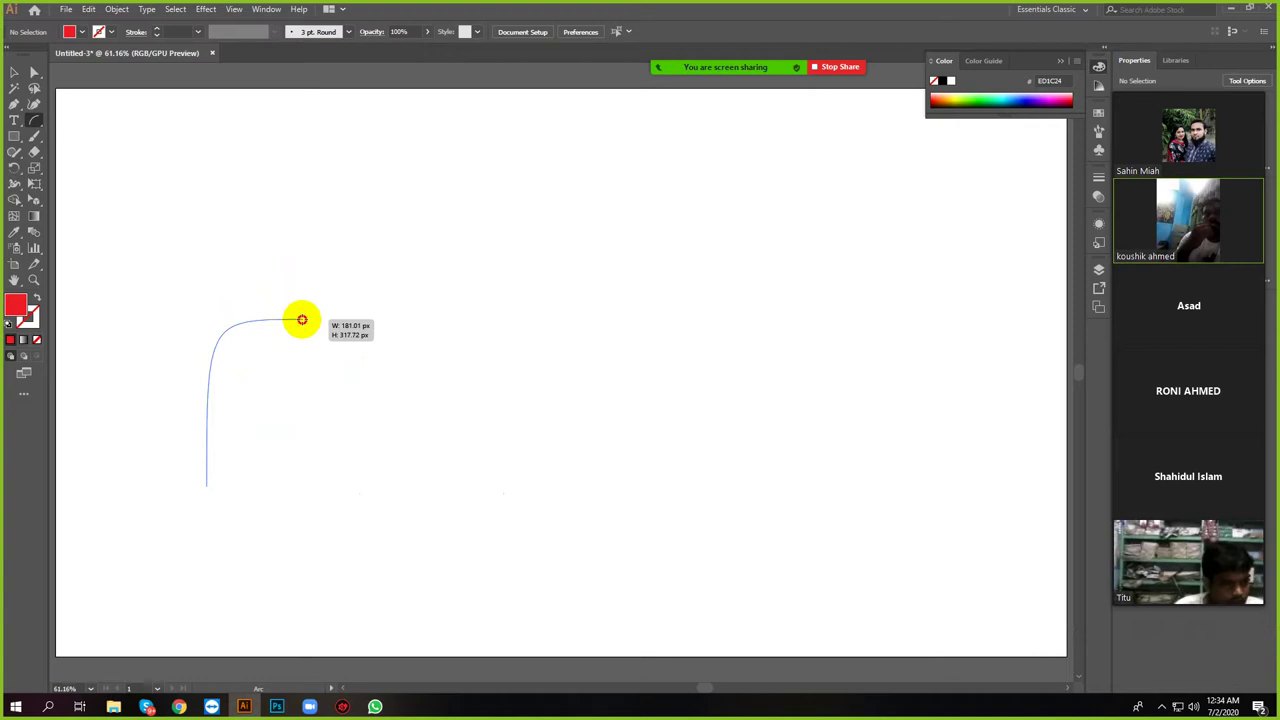
Step: Flip the arc's bend direction with arrow keys, extend it rightward, then undo it
key(Down)
key(Down)
key(Down)
key(Down)
key(Down)
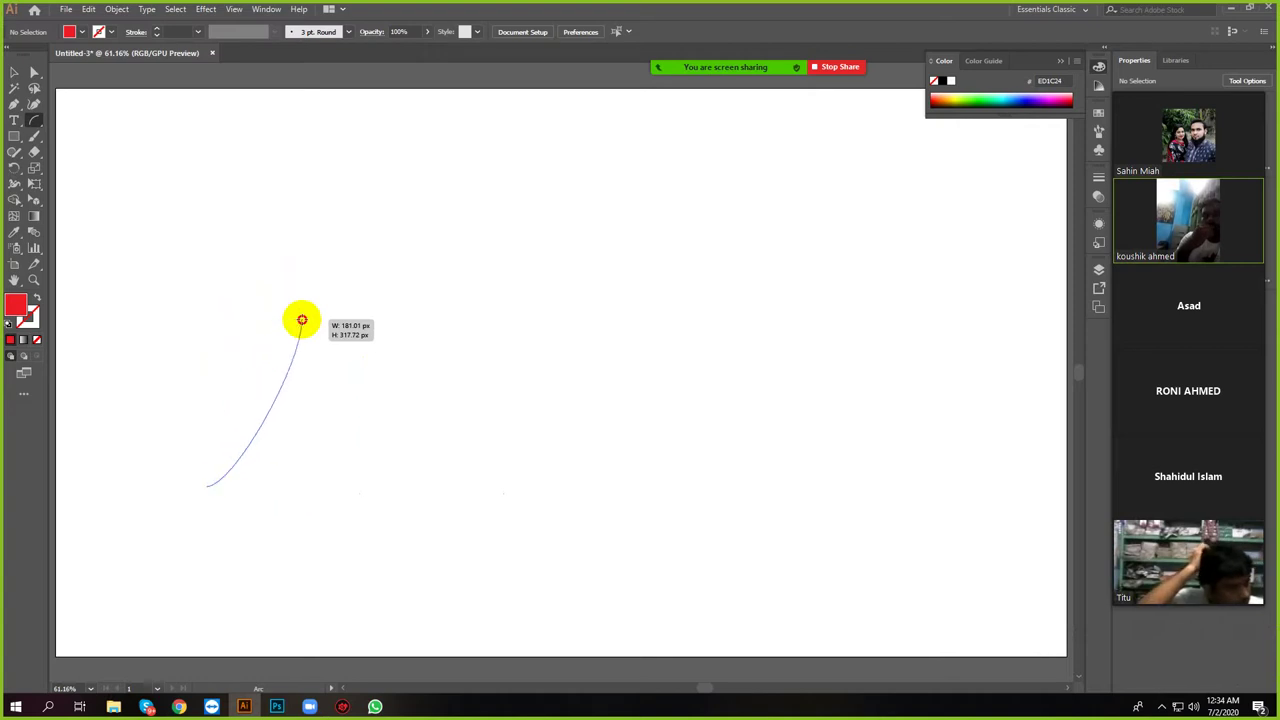
key(Down)
key(Down)
key(Down)
key(Up)
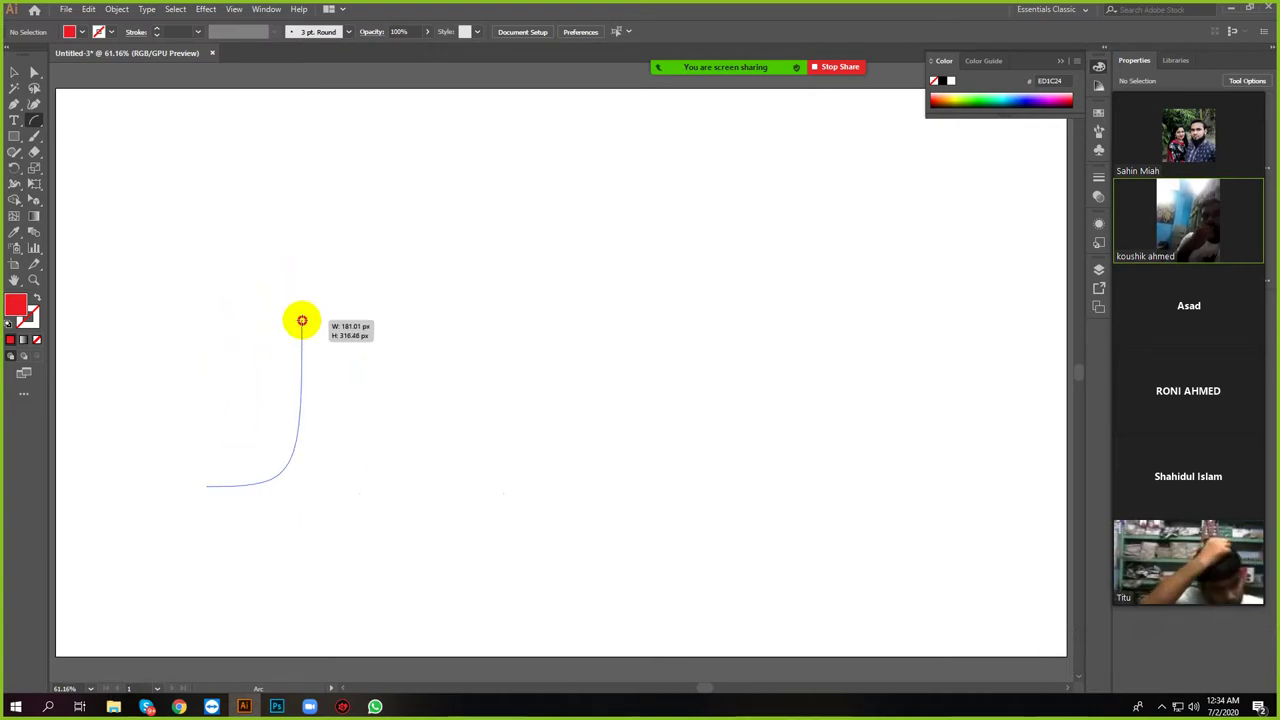
key(Up)
key(Up)
key(Up)
key(Up)
key(Up)
key(Up)
key(Up)
key(Up)
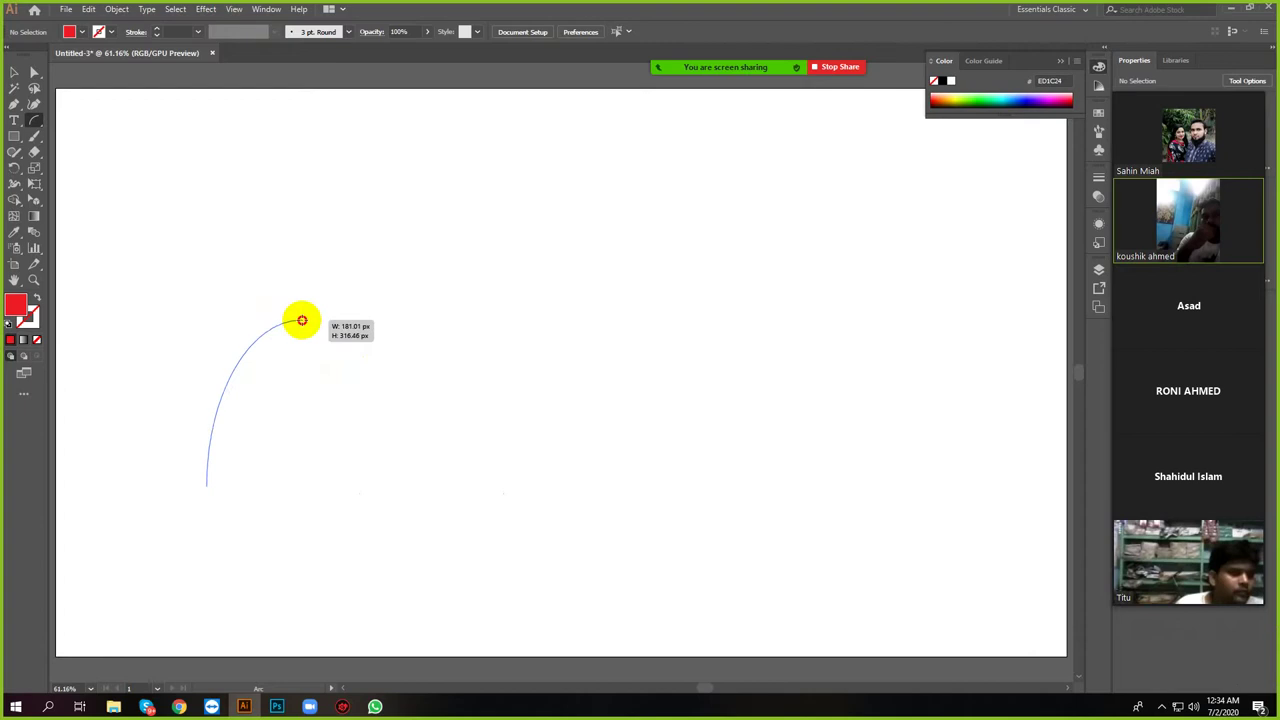
key(Up)
key(Up)
key(Down)
key(Down)
key(Down)
drag(302, 322, 434, 339)
key(Down)
key(Down)
key(Down)
key(Down)
key(Up)
key(Up)
key(Up)
key(Up)
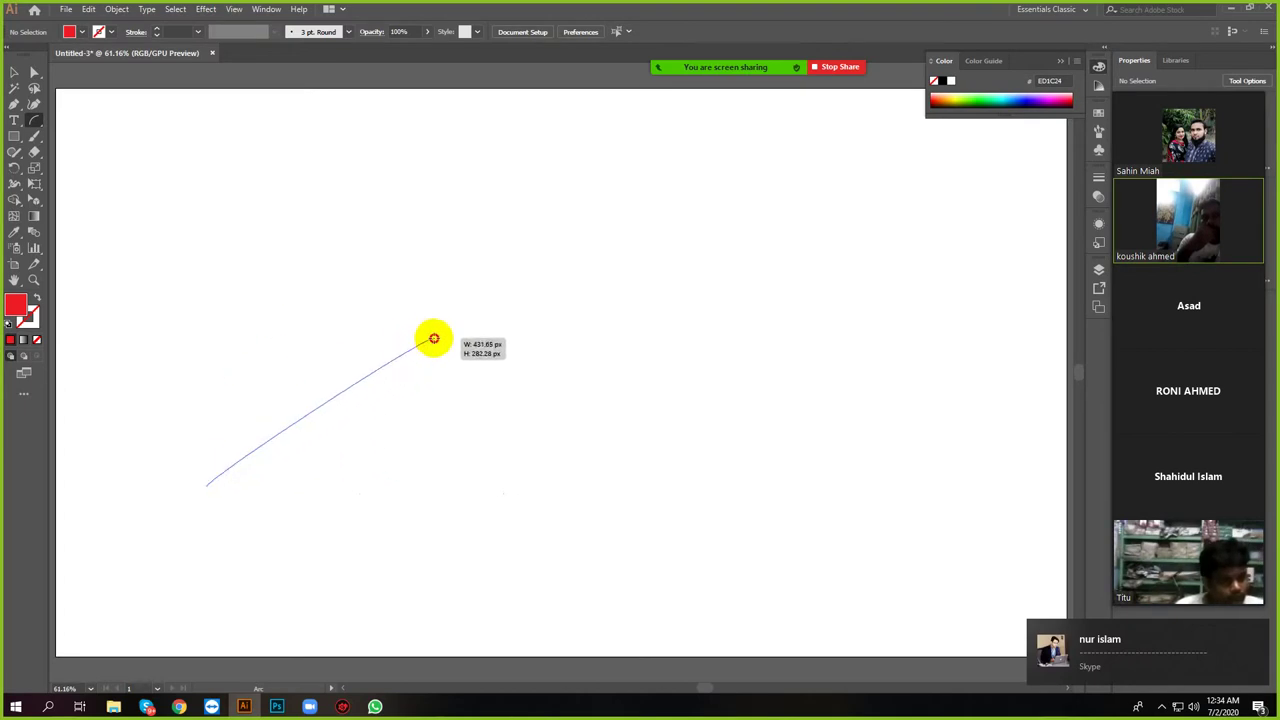
key(Down)
key(Down)
key(Down)
key(Down)
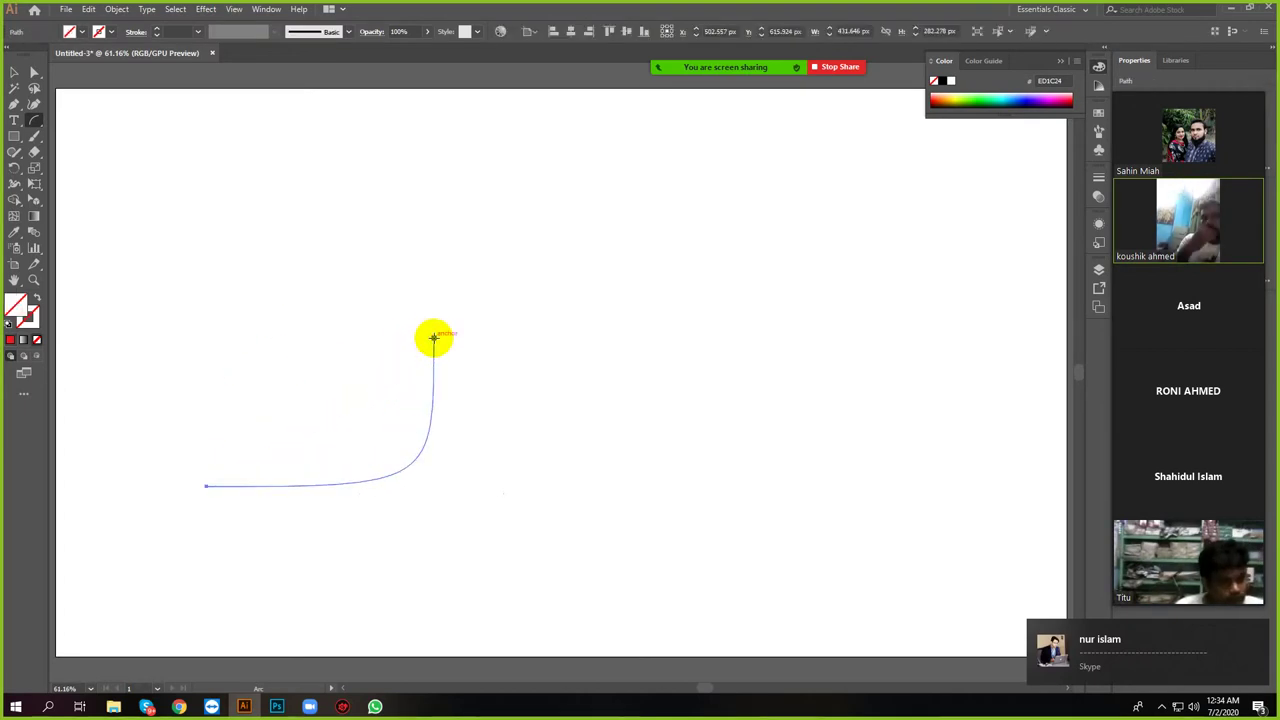
key(ctrl+z)
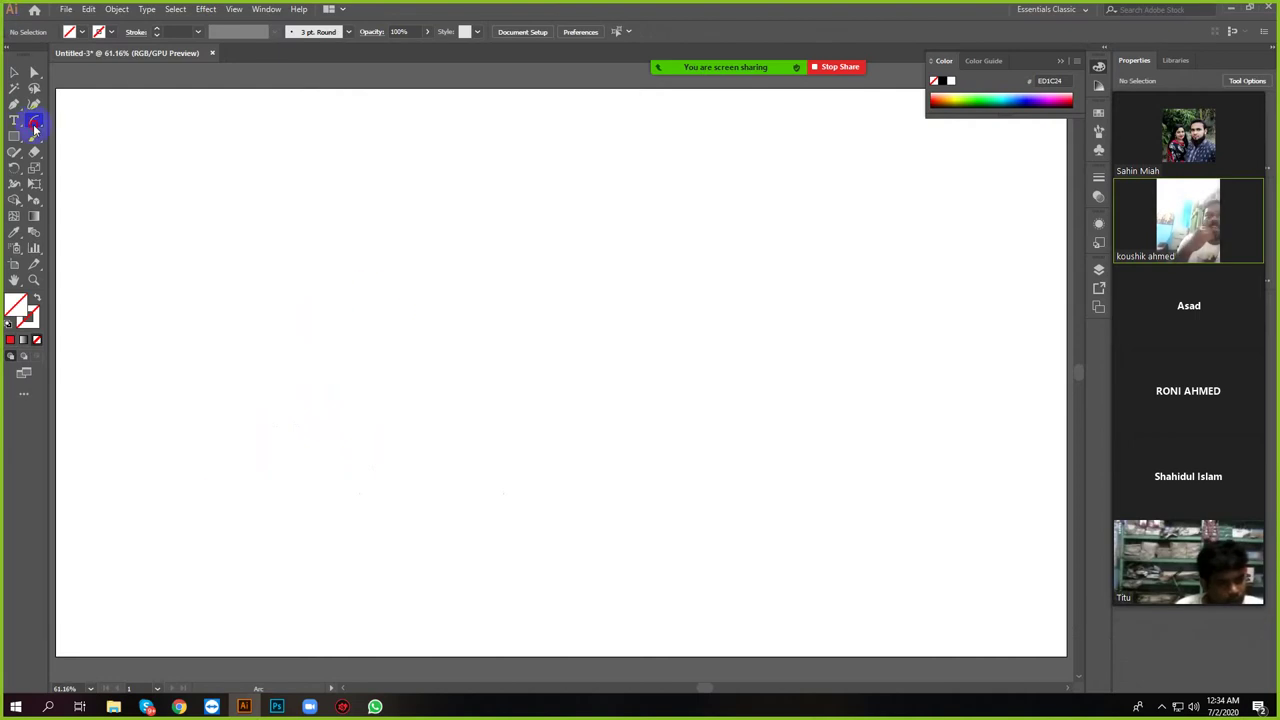
Step: Draw a spiral with the Spiral Tool, adjusting its number of turns with arrow keys
drag(33, 121, 94, 157)
click(93, 155)
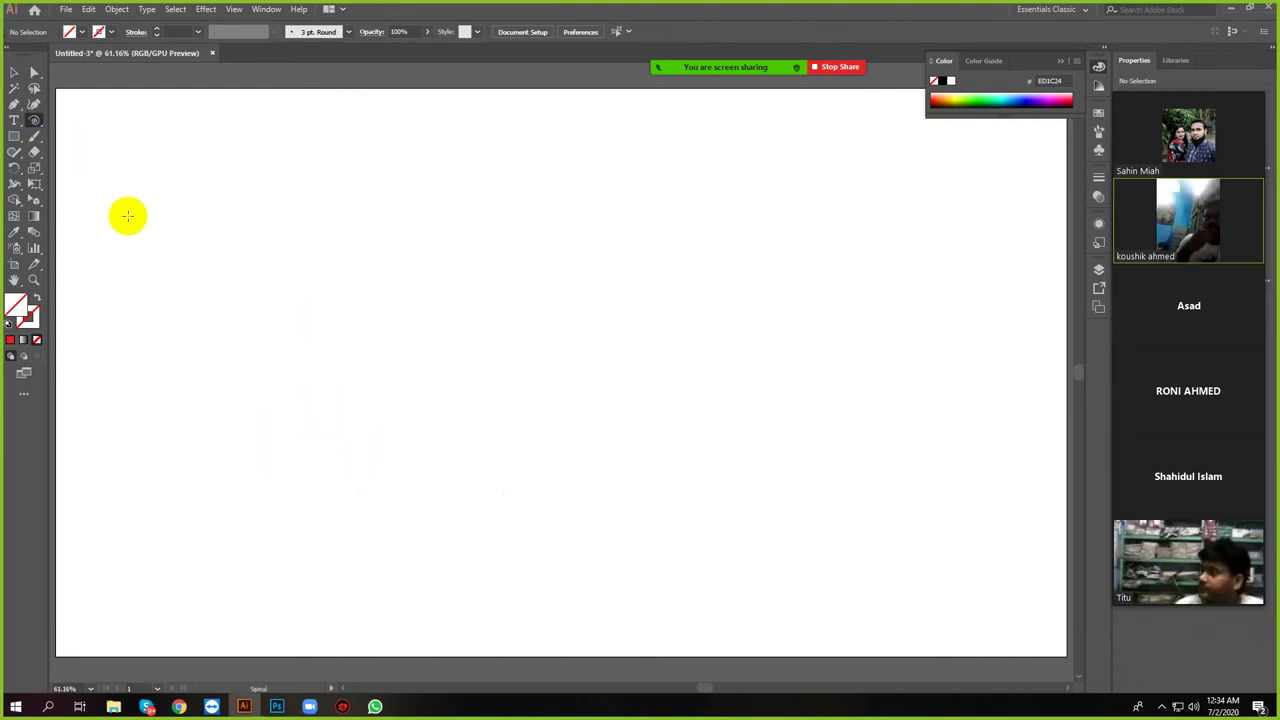
mouse_move(226, 263)
mouse_down()
mouse_move(286, 389)
mouse_move(261, 368)
mouse_up()
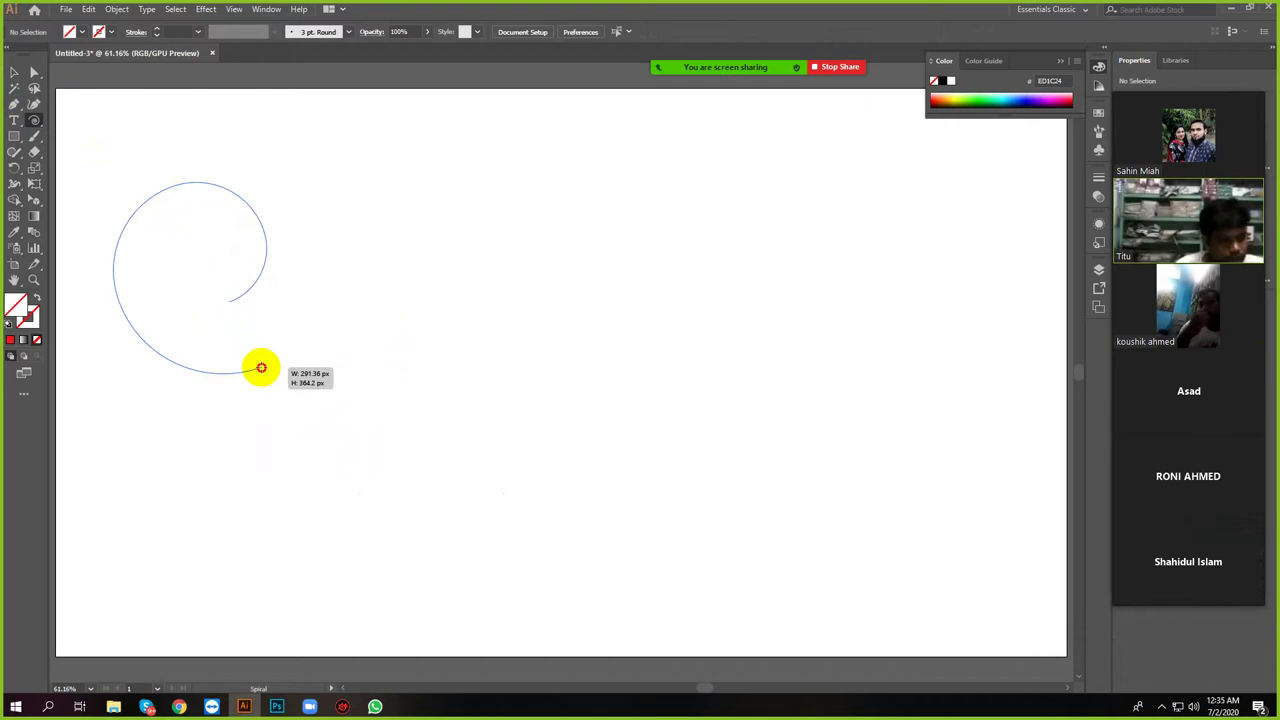
key(Down)
key(Down)
key(Down)
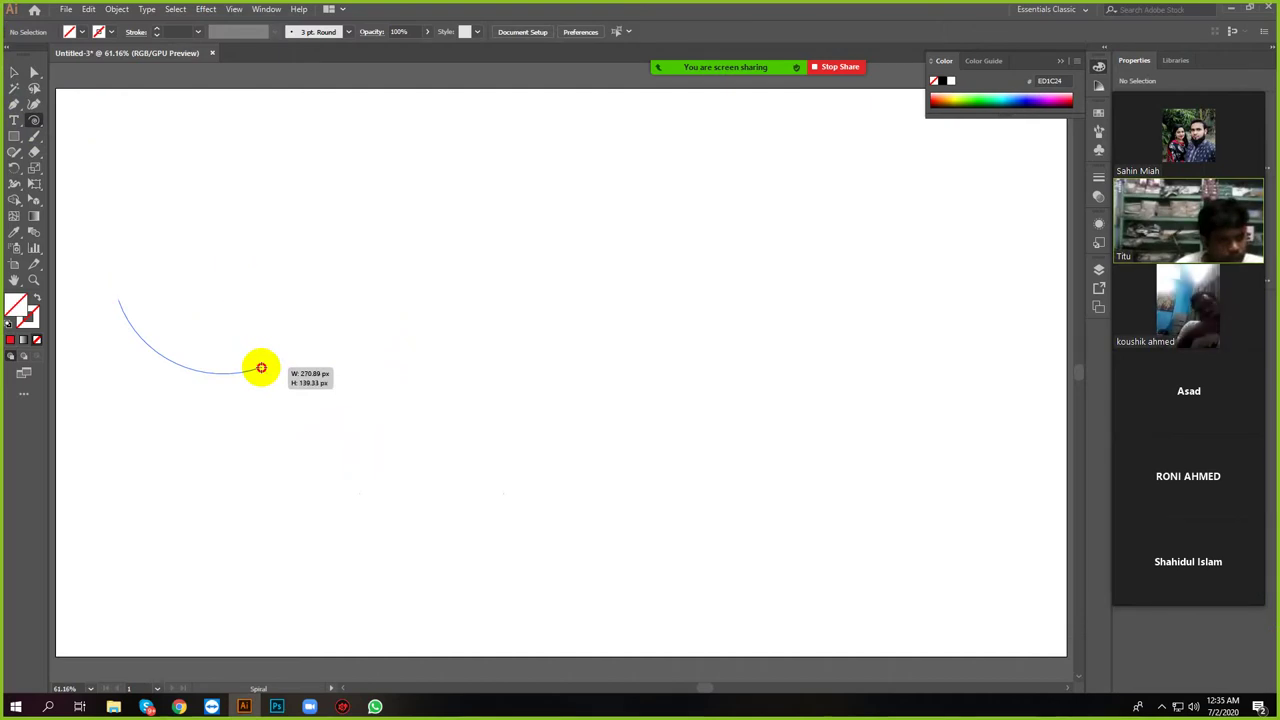
drag(261, 368, 262, 366)
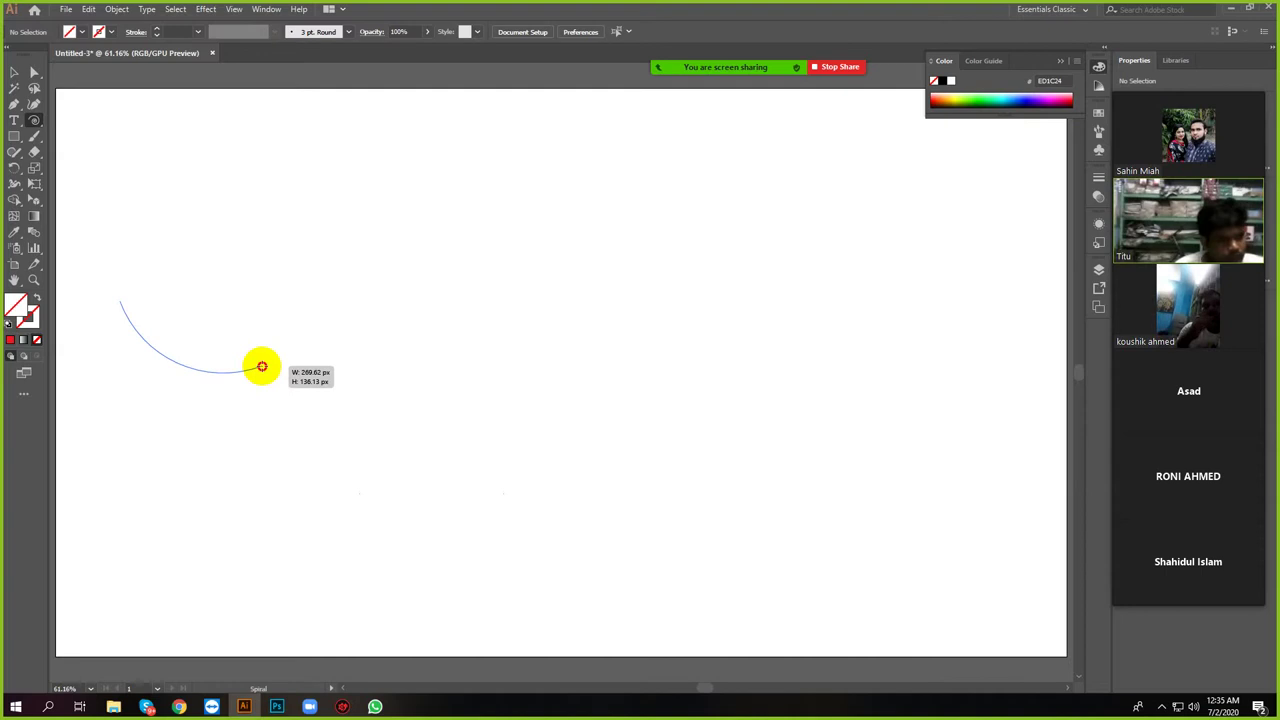
key(Up)
key(Up)
key(Up)
key(Up)
key(Up)
key(Up)
key(Up)
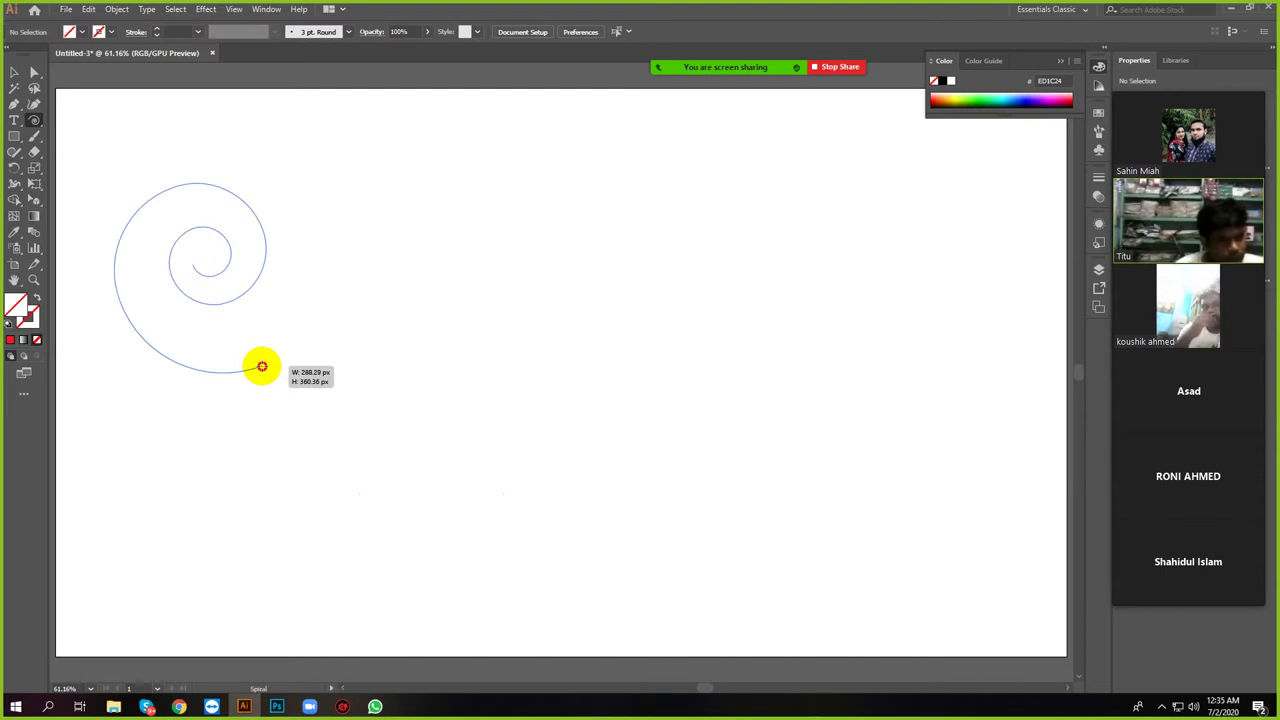
key(Up)
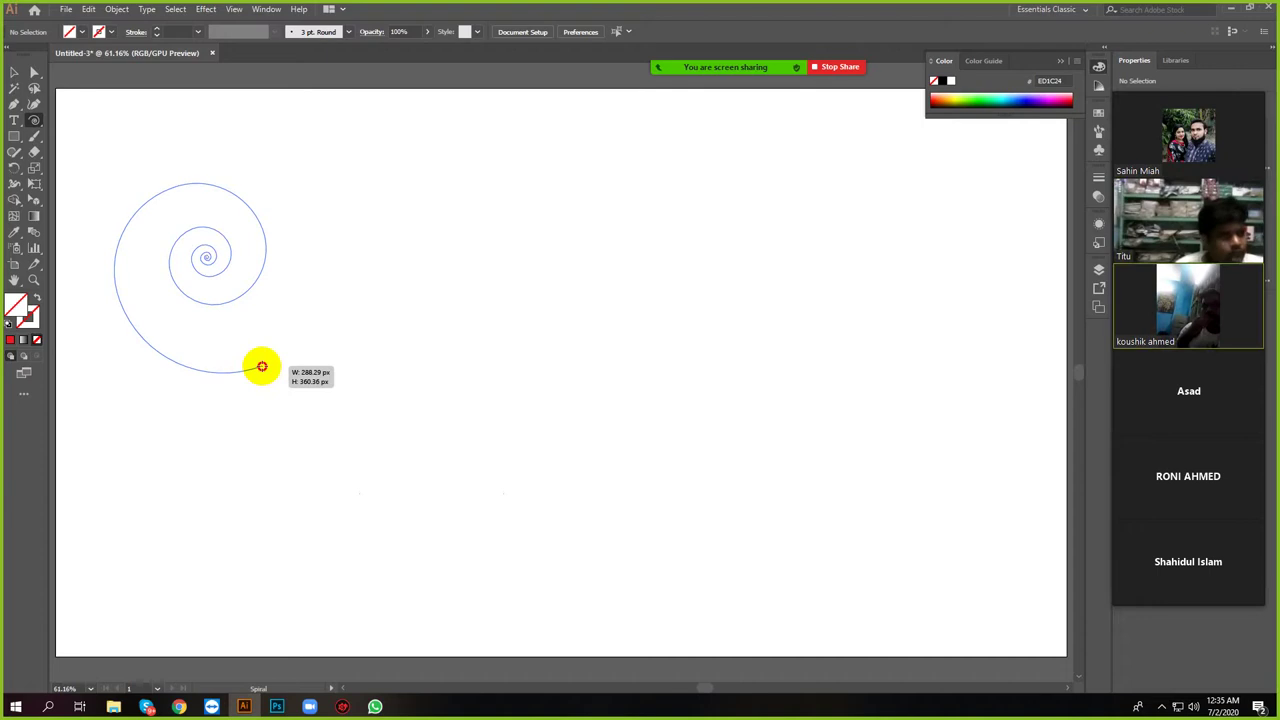
drag(261, 366, 261, 366)
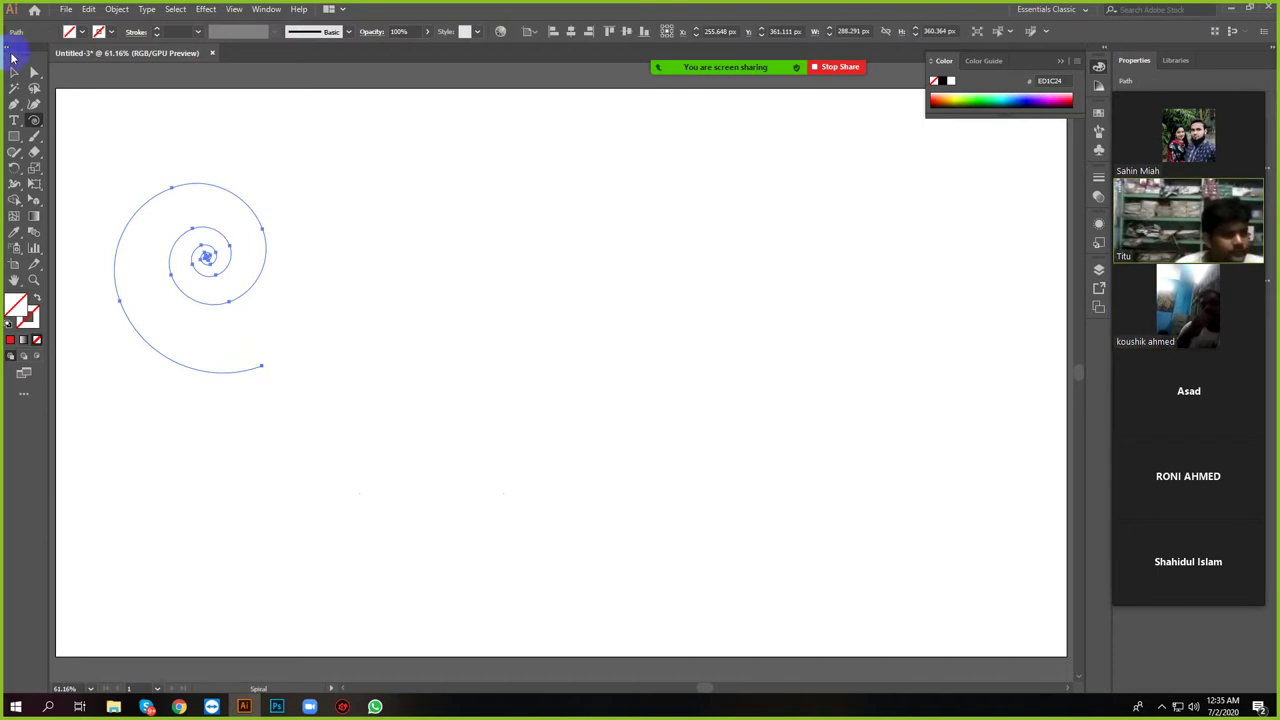
Step: Move the spiral toward the artboard centre and give it a red 4 pt stroke
click(14, 74)
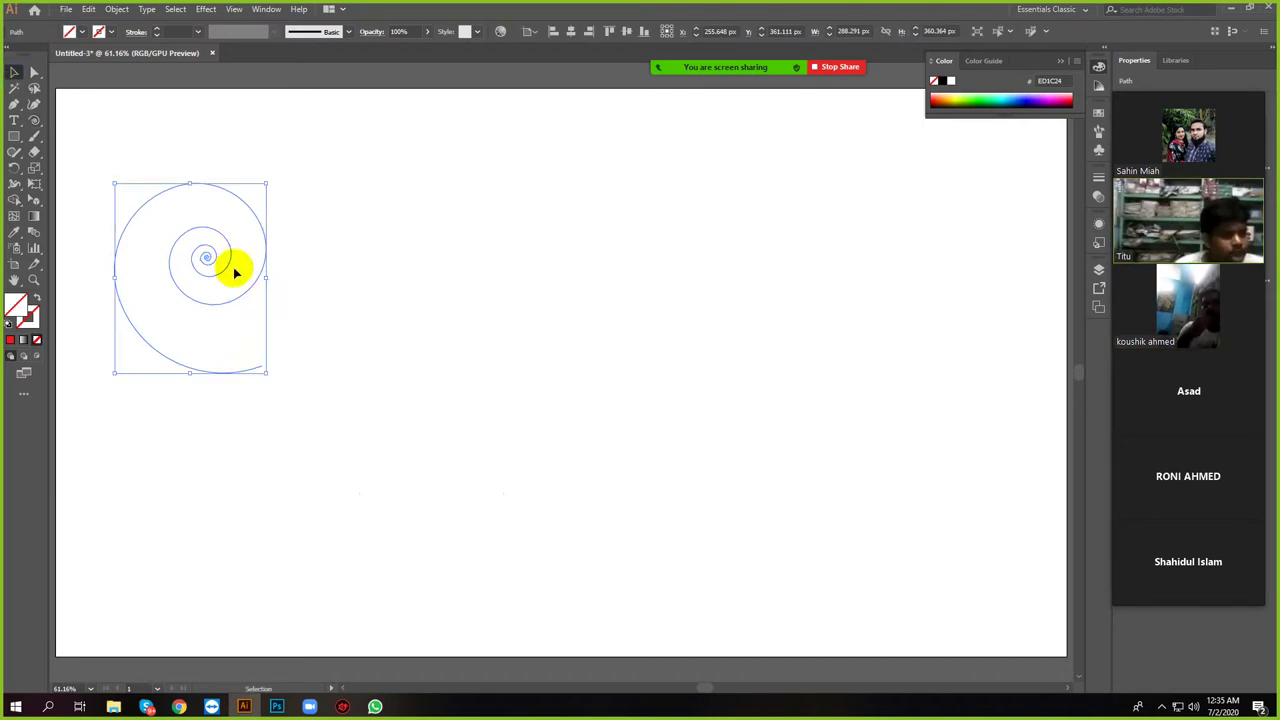
drag(224, 264, 457, 266)
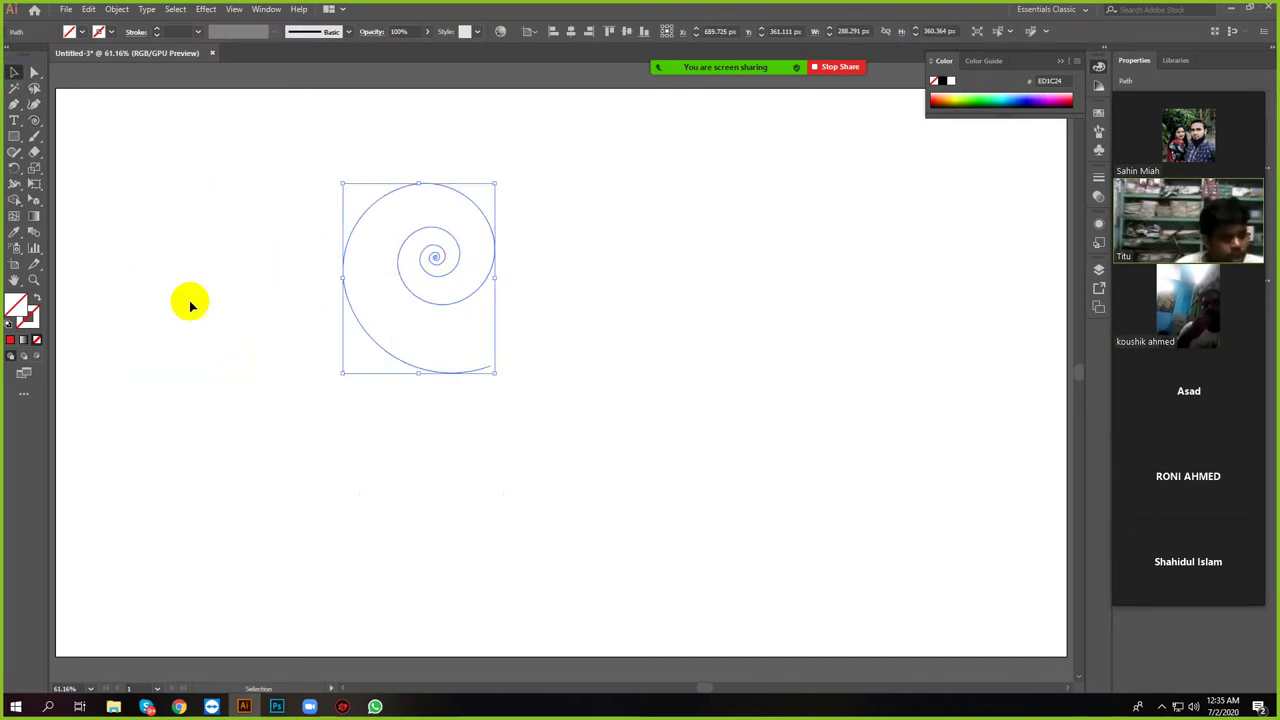
click(12, 341)
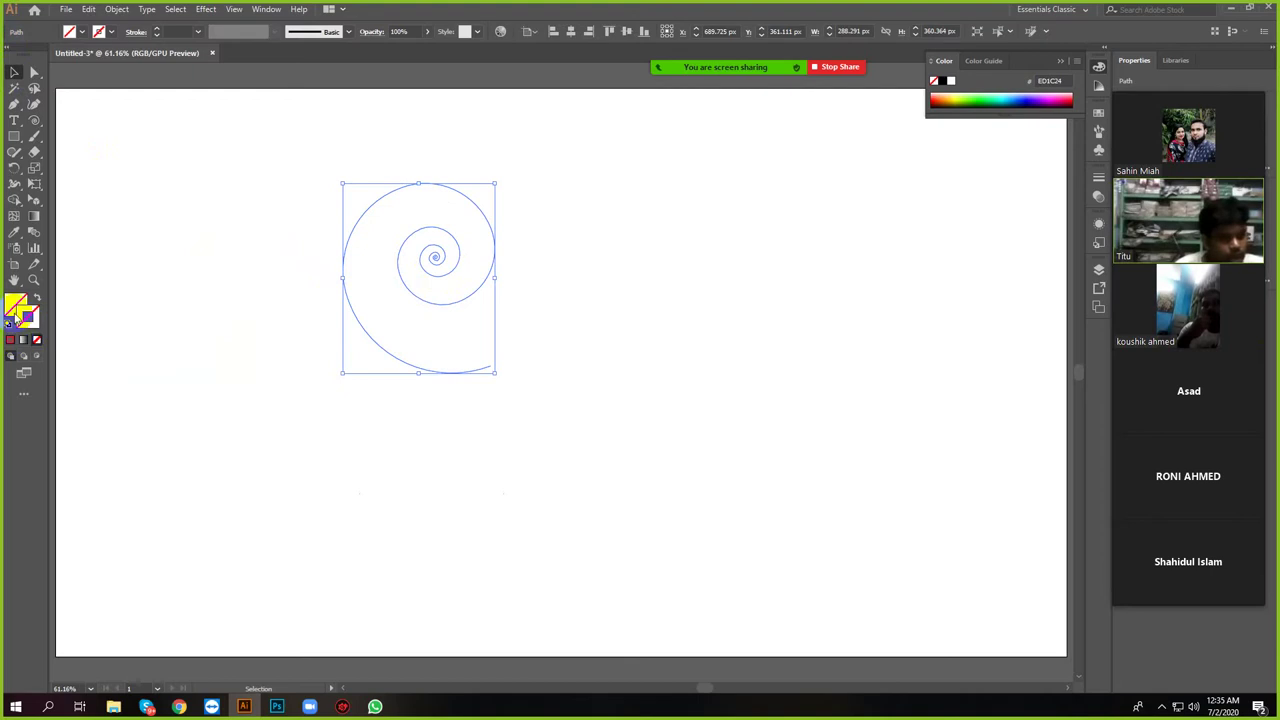
click(9, 341)
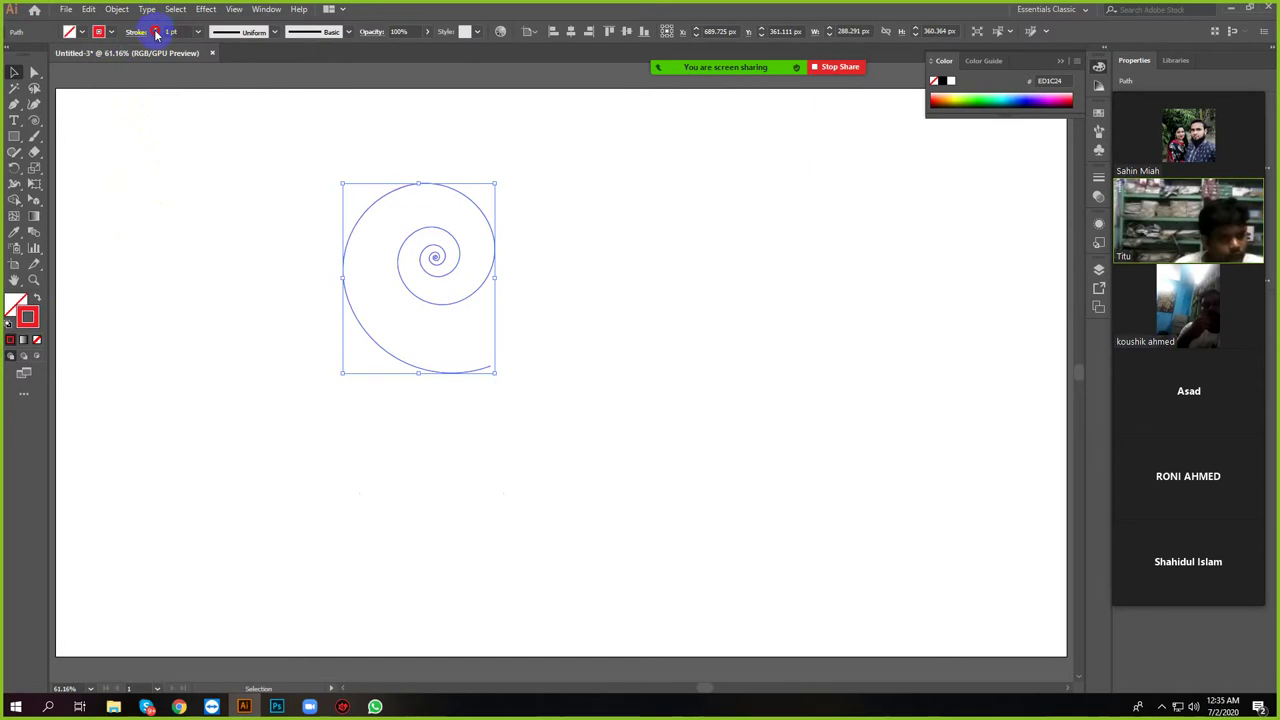
triple_click(156, 30)
click(141, 212)
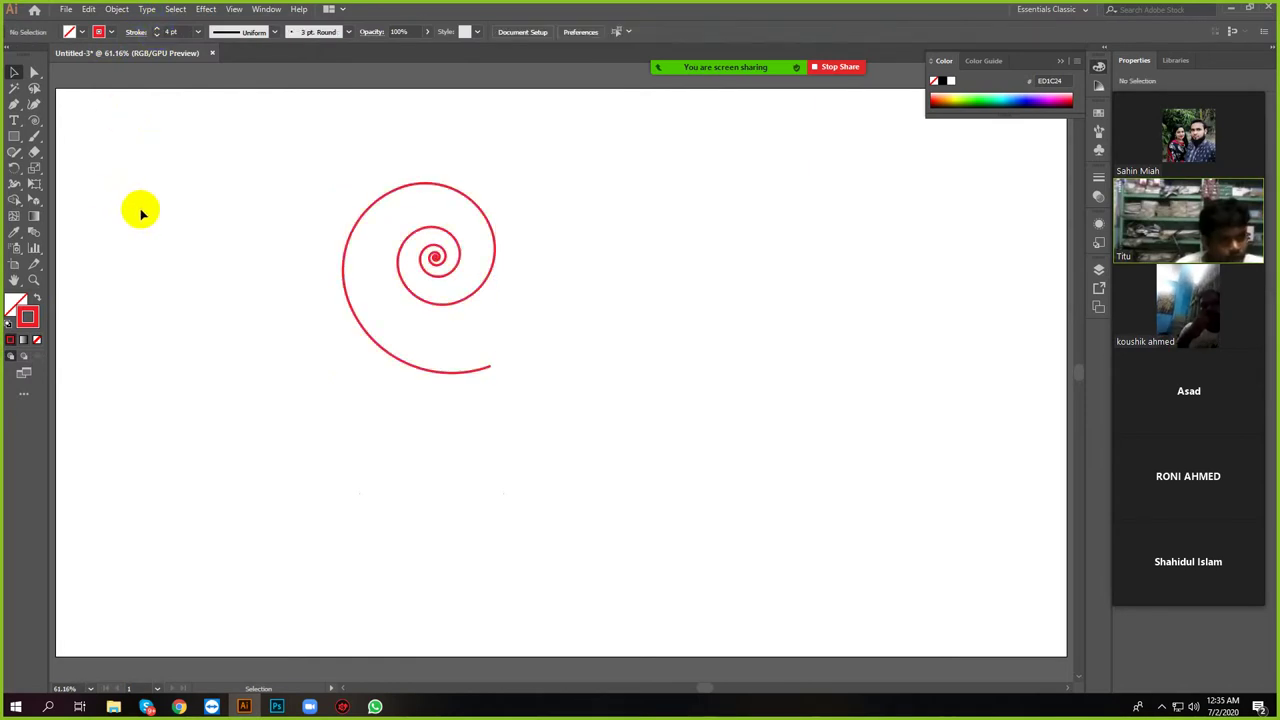
drag(572, 195, 336, 344)
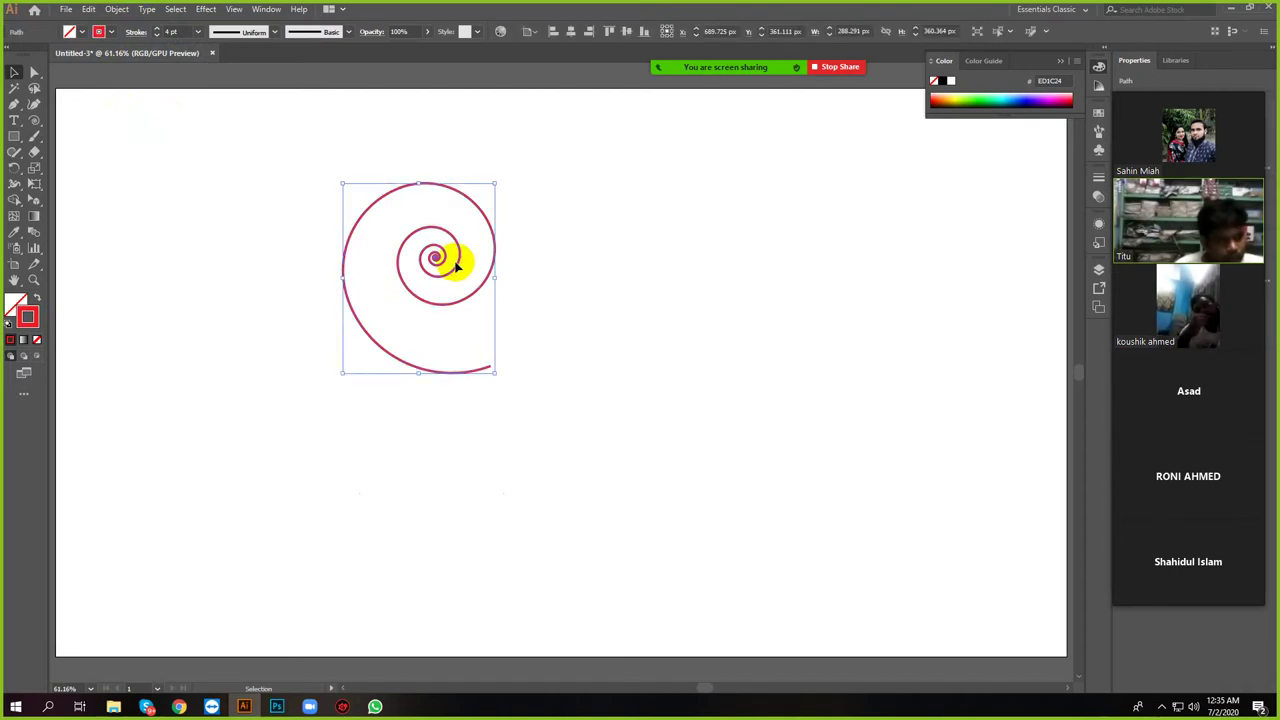
Step: Make a vertically reflected copy of the spiral and nudge it right beside the original
right_click(455, 262)
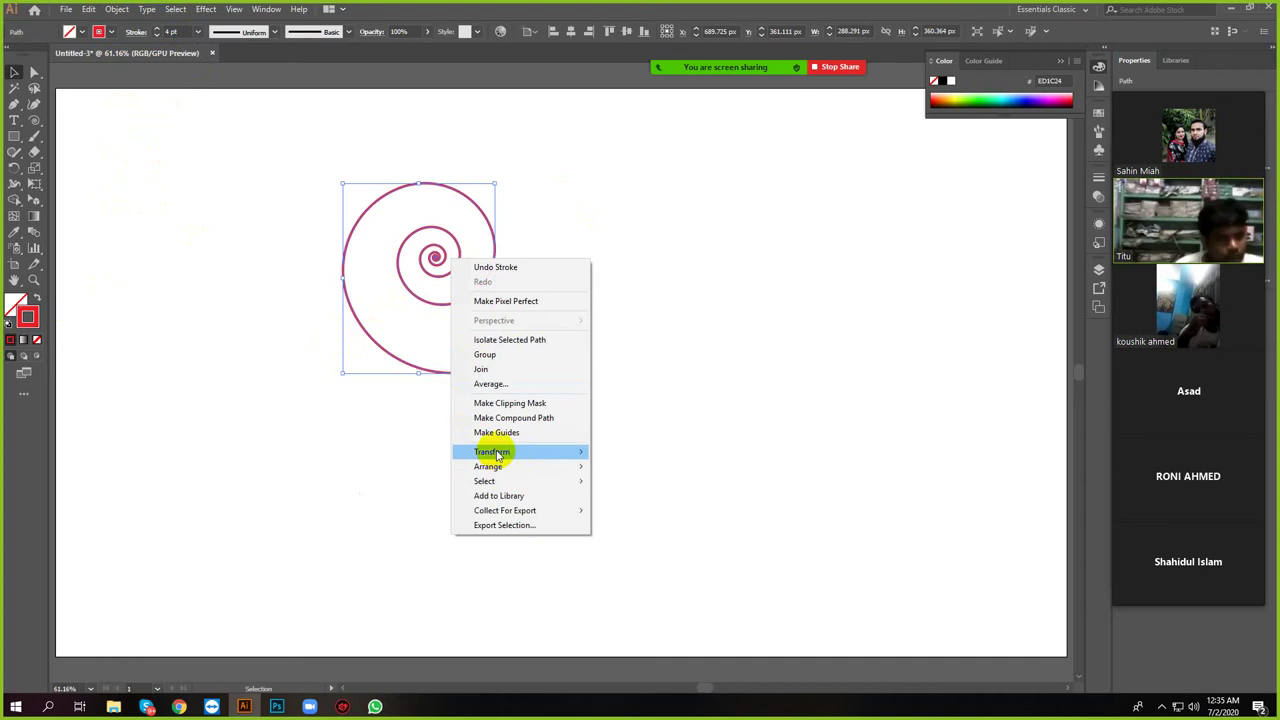
mouse_move(492, 452)
click(648, 503)
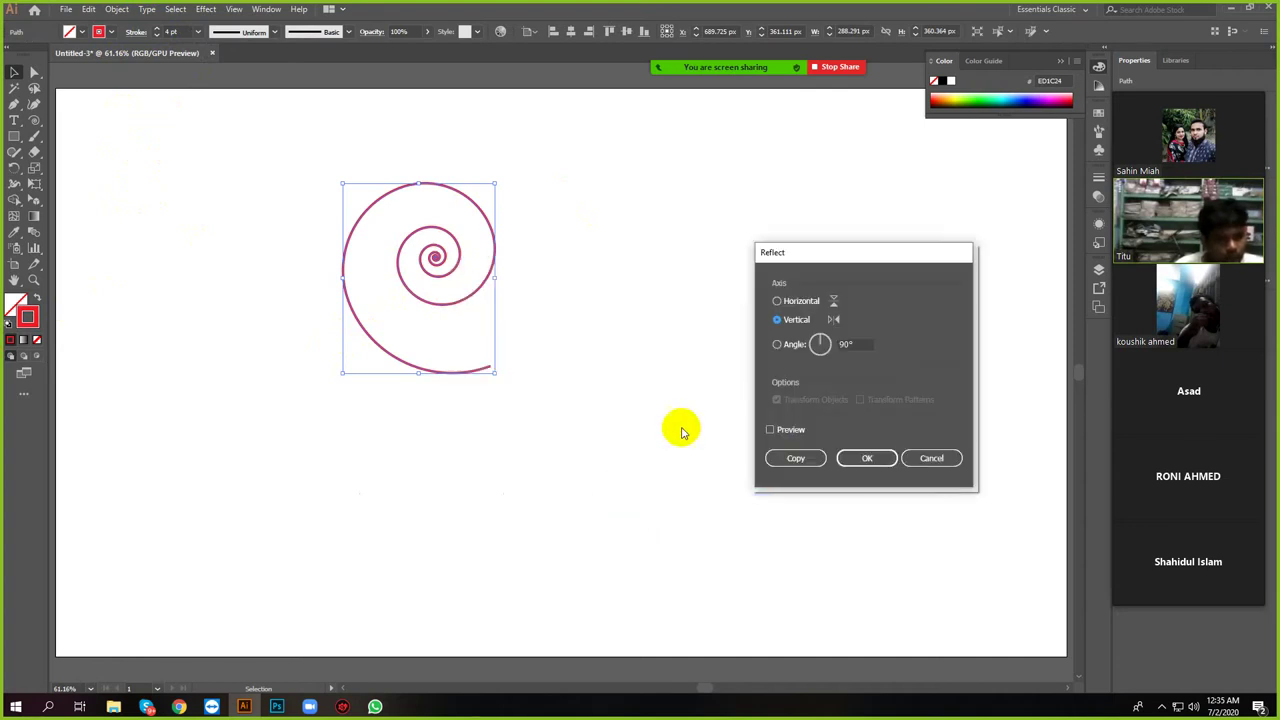
click(773, 431)
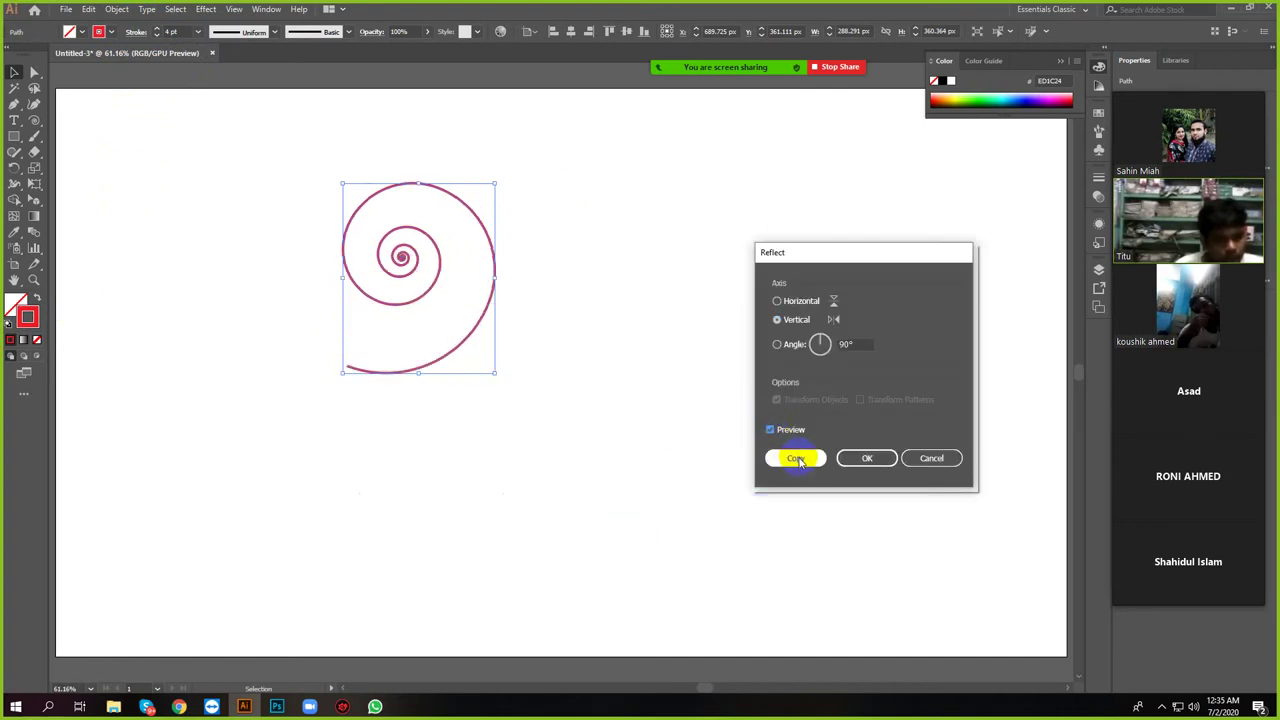
click(795, 458)
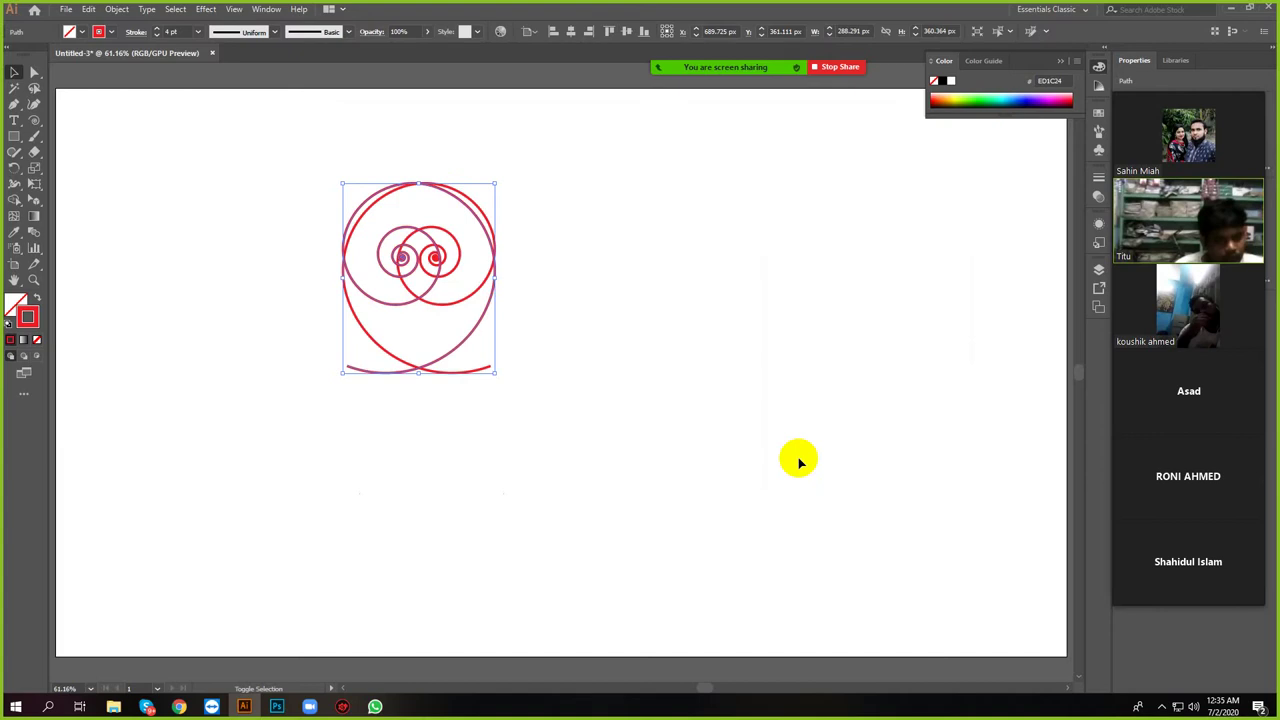
key(shift+Right)
key(shift+Right)
key(shift+Right)
key(shift+Right)
key(shift+Right)
key(shift+Right)
key(shift+Right)
key(shift+Right)
key(shift+Right)
key(shift+Right)
key(shift+Right)
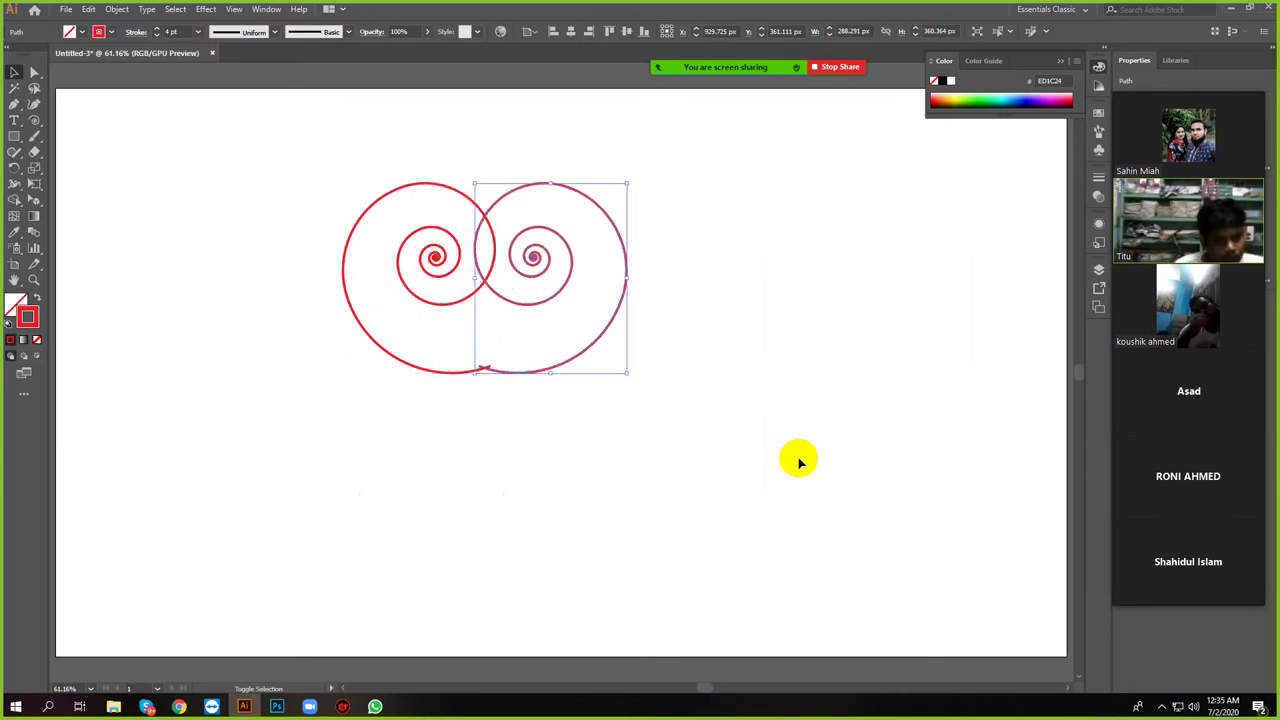
key(shift+Right)
key(shift+Right)
key(shift+Right)
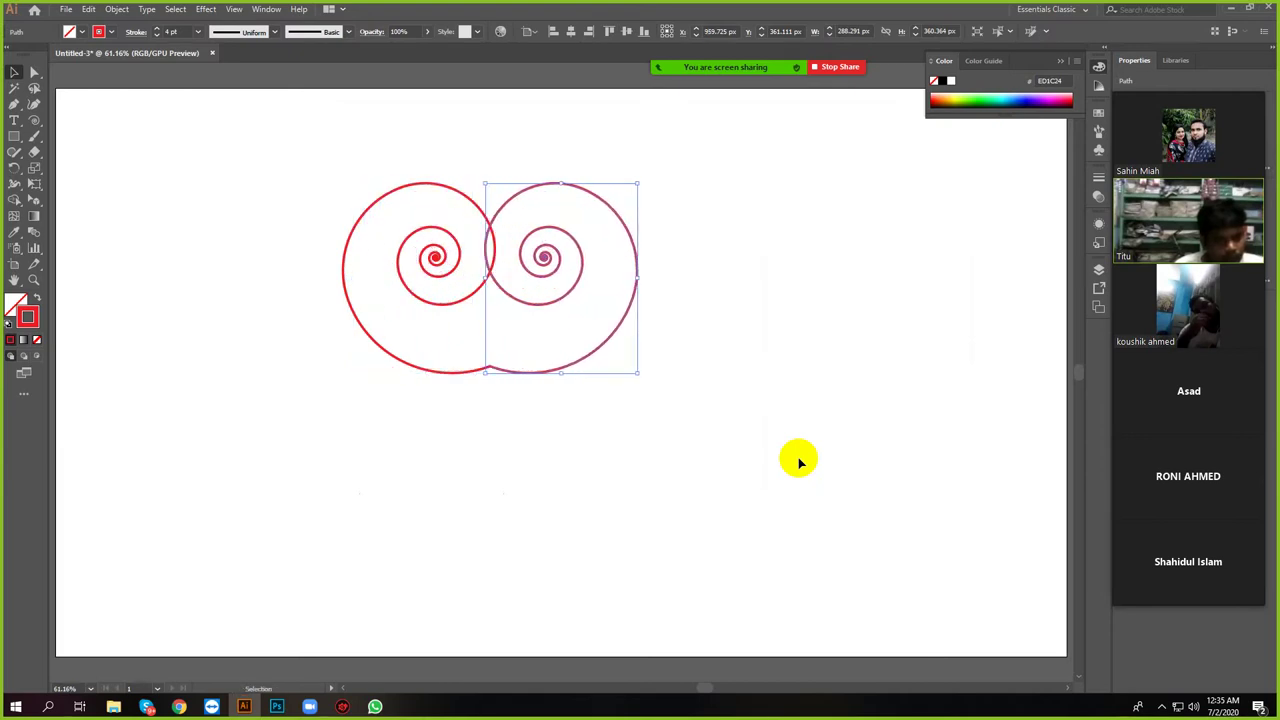
click(668, 601)
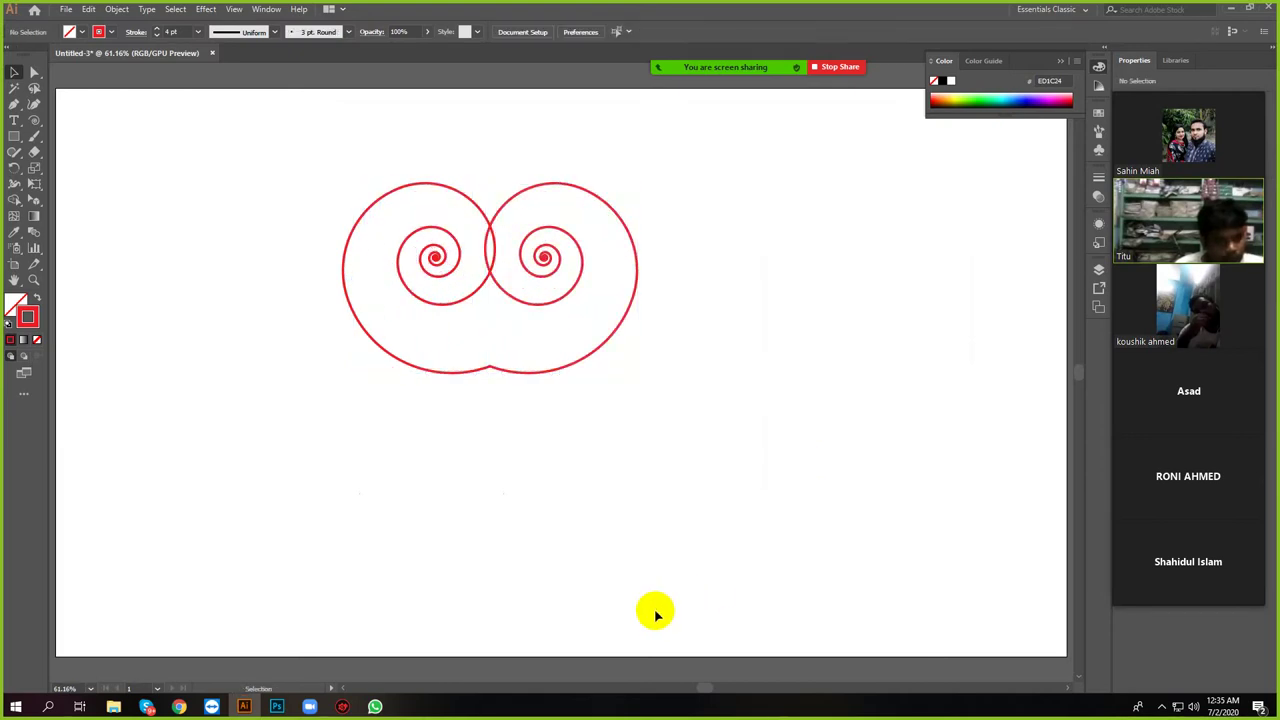
Step: Add a horizontally reflected copy of the spiral pair and nudge it below the original
mouse_move(796, 212)
mouse_down()
mouse_move(571, 320)
mouse_move(474, 388)
mouse_up()
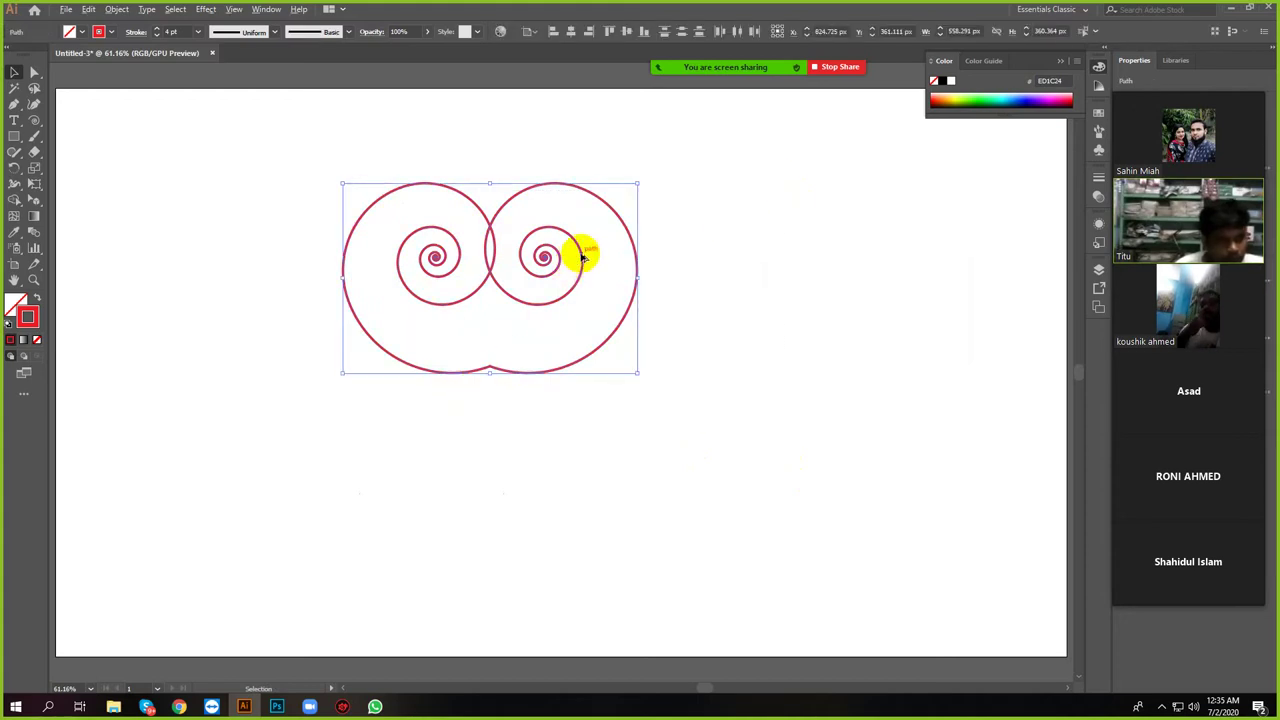
key(a)
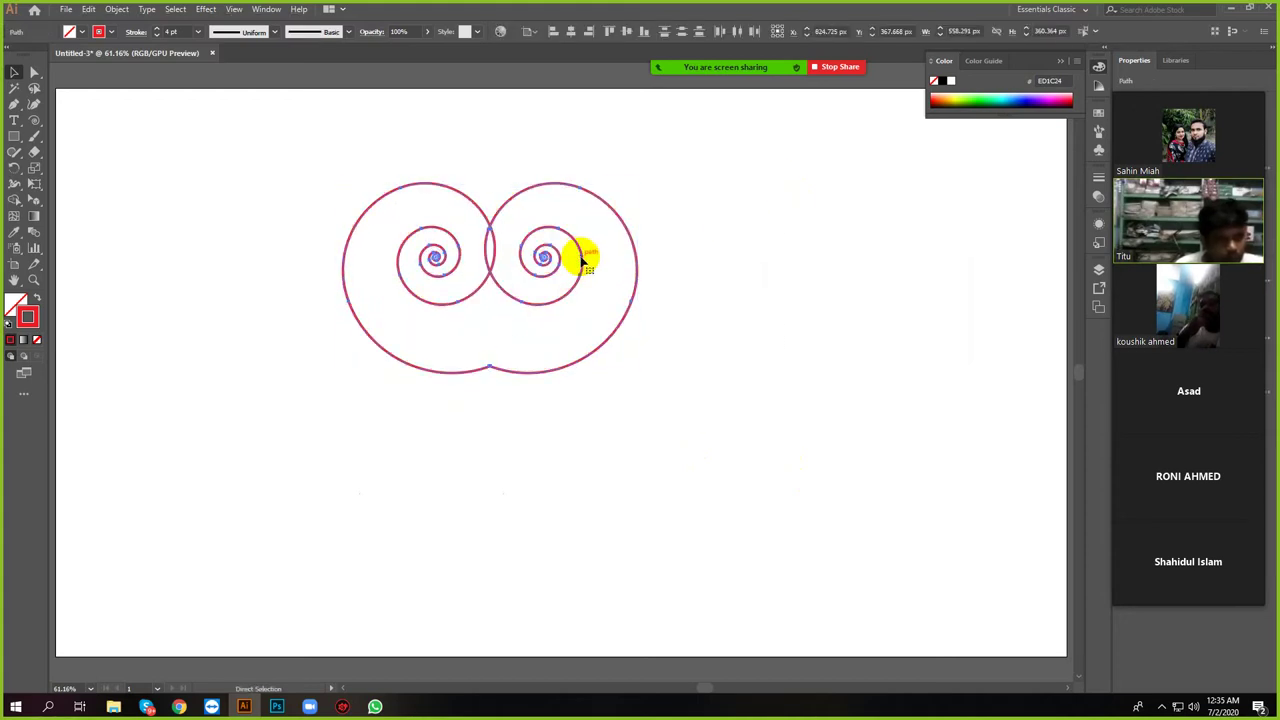
key(v)
right_click(583, 262)
mouse_move(622, 436)
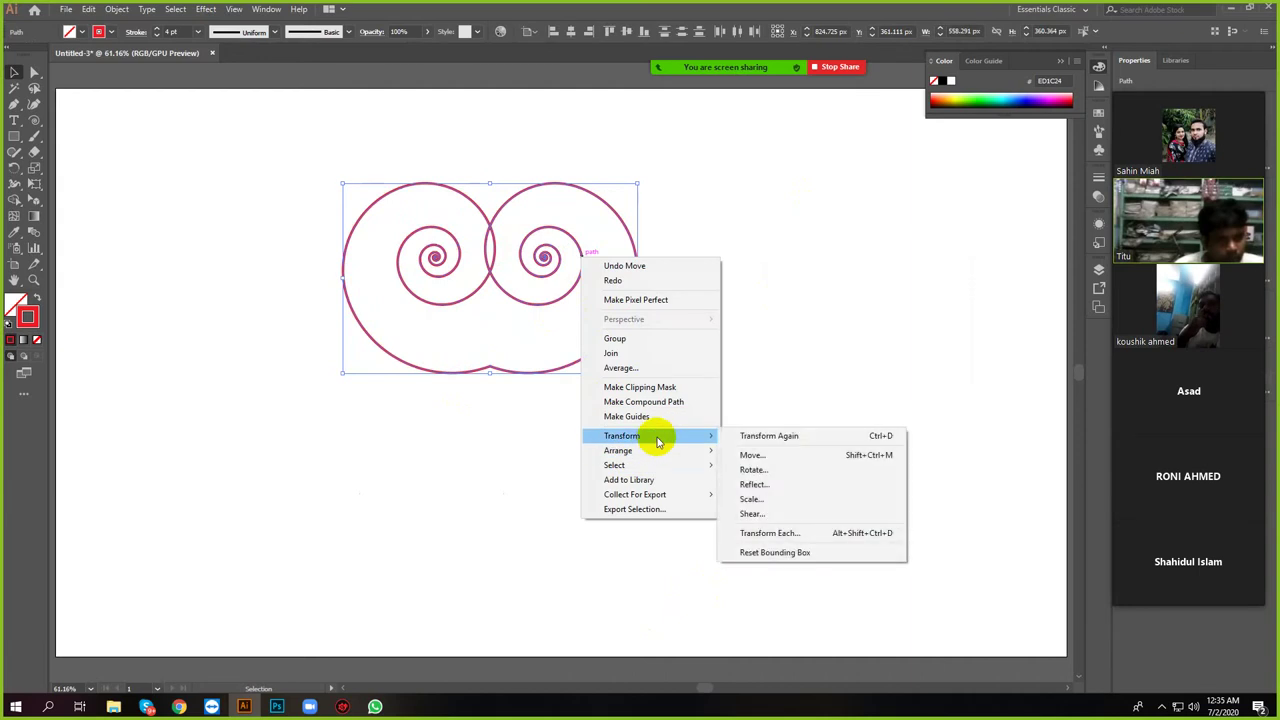
click(756, 484)
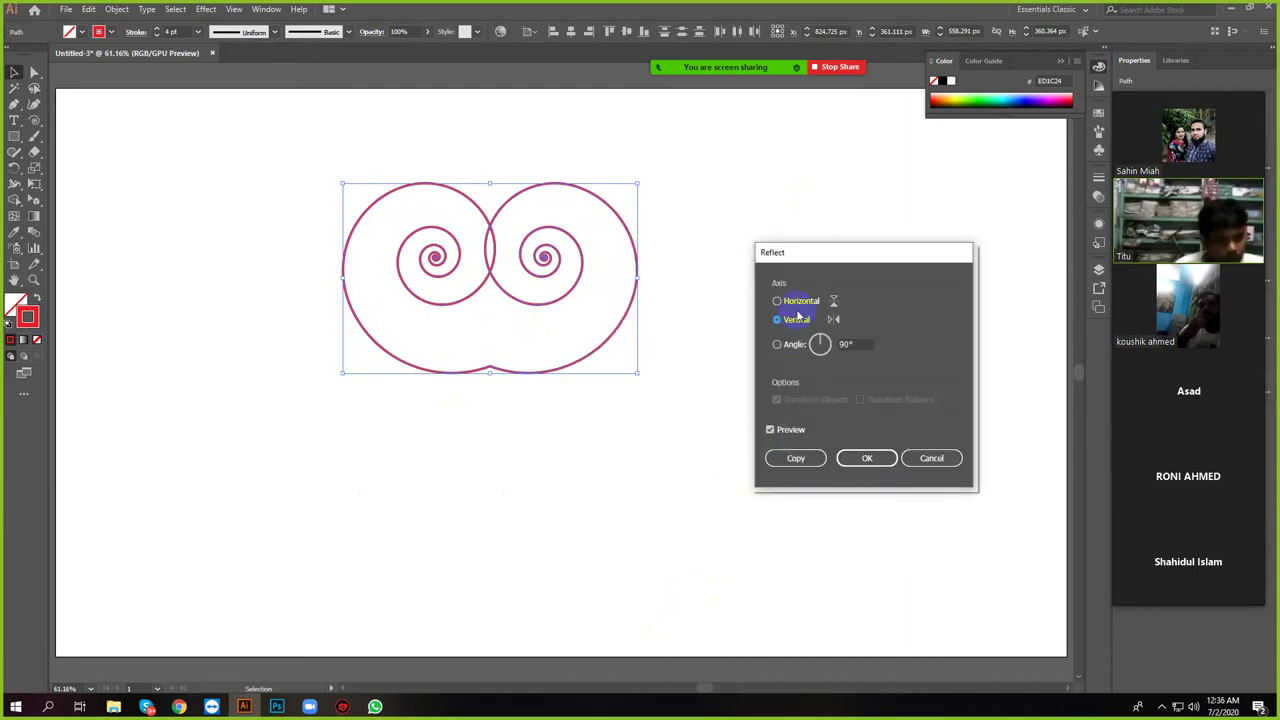
click(793, 301)
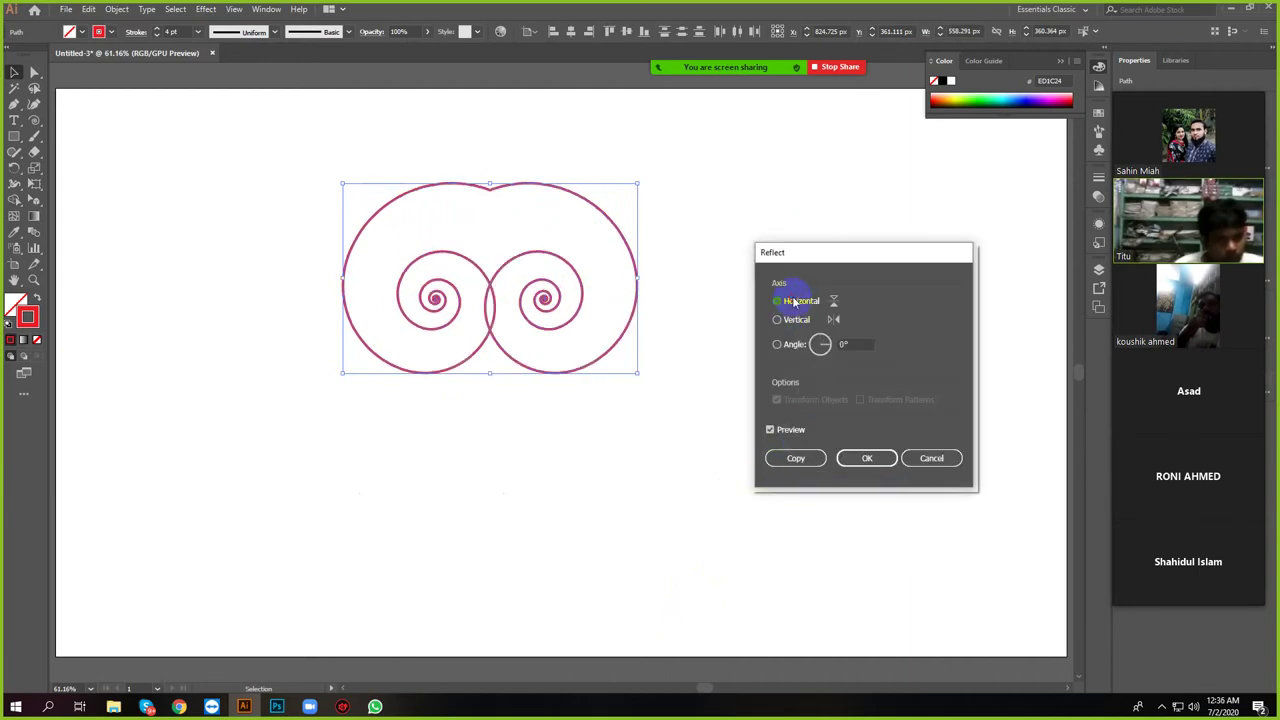
click(810, 460)
key(shift+Down)
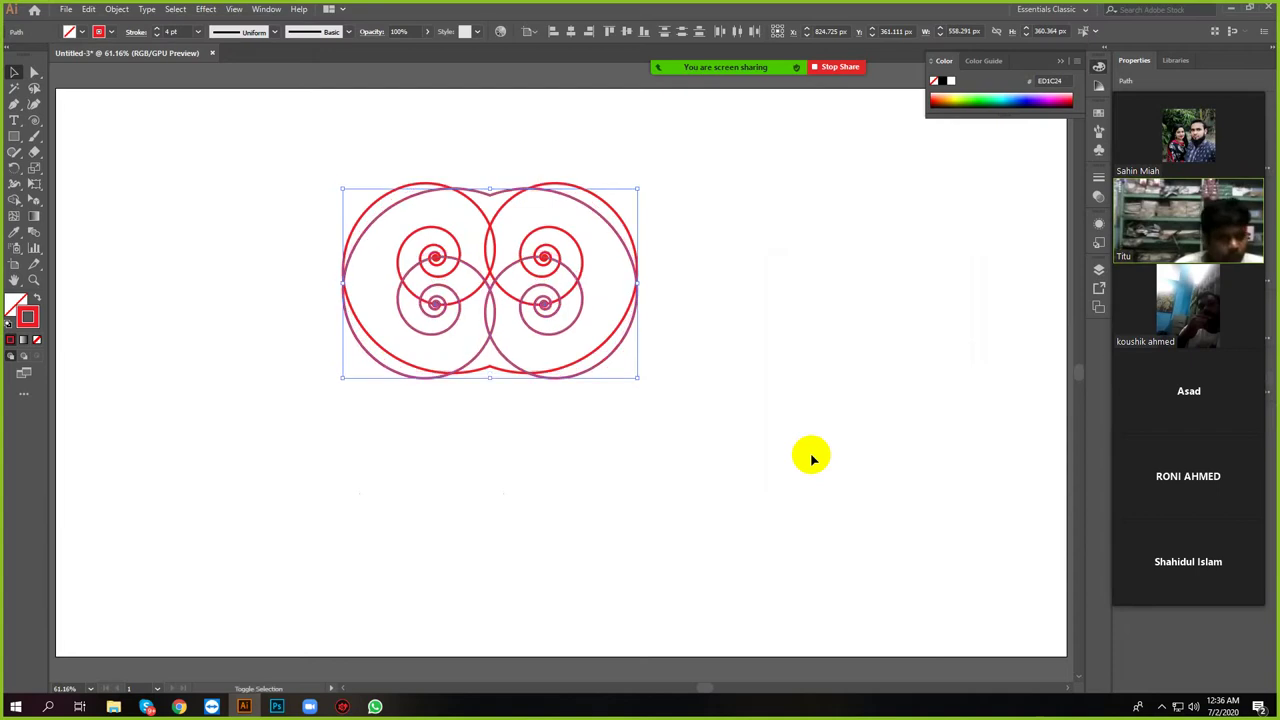
key(shift+Down)
key(shift+Down)
key(shift+Down)
key(shift+Down)
key(shift+Down)
key(shift+Down)
key(shift+Down)
key(shift+Down)
key(shift+Down)
key(shift+Down)
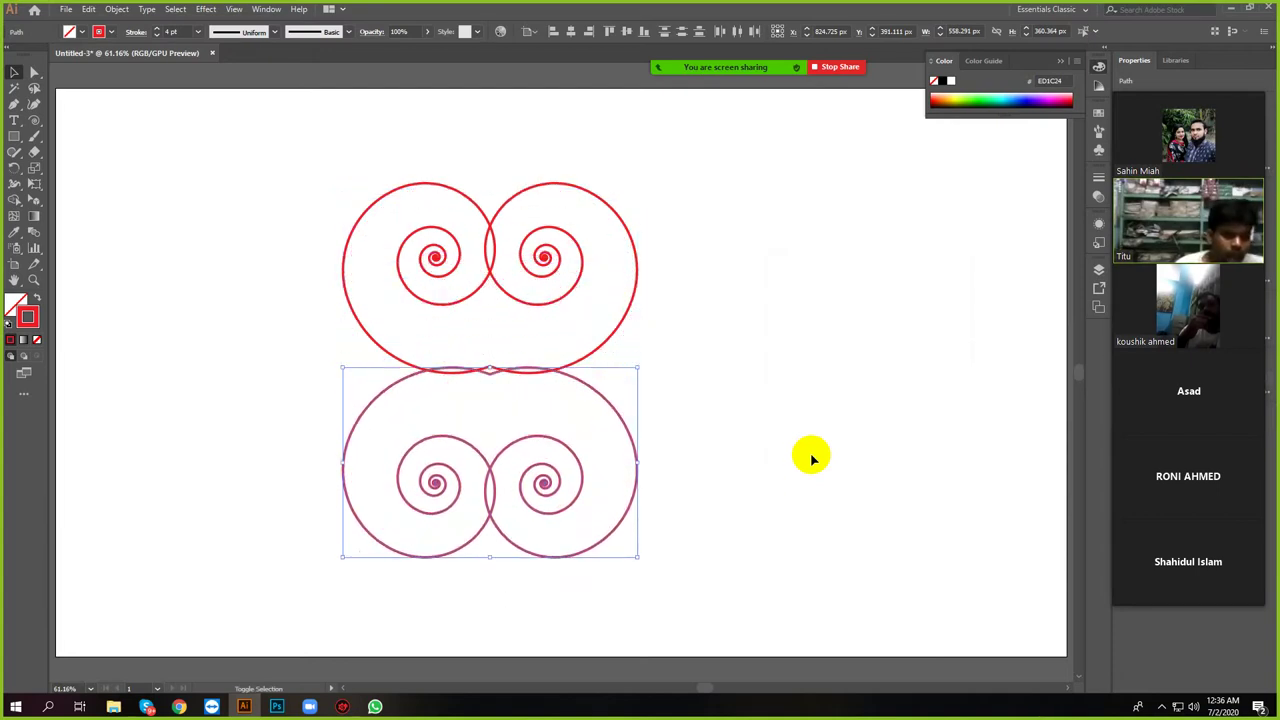
key(shift+Down)
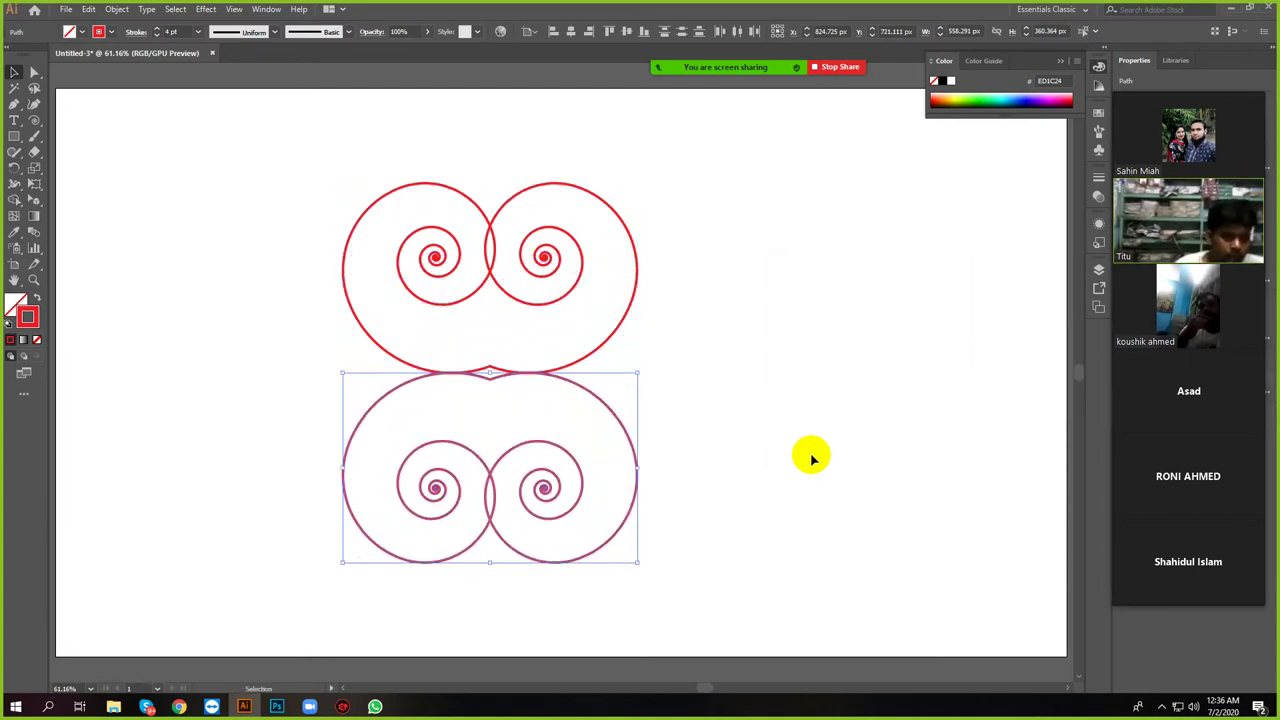
click(815, 316)
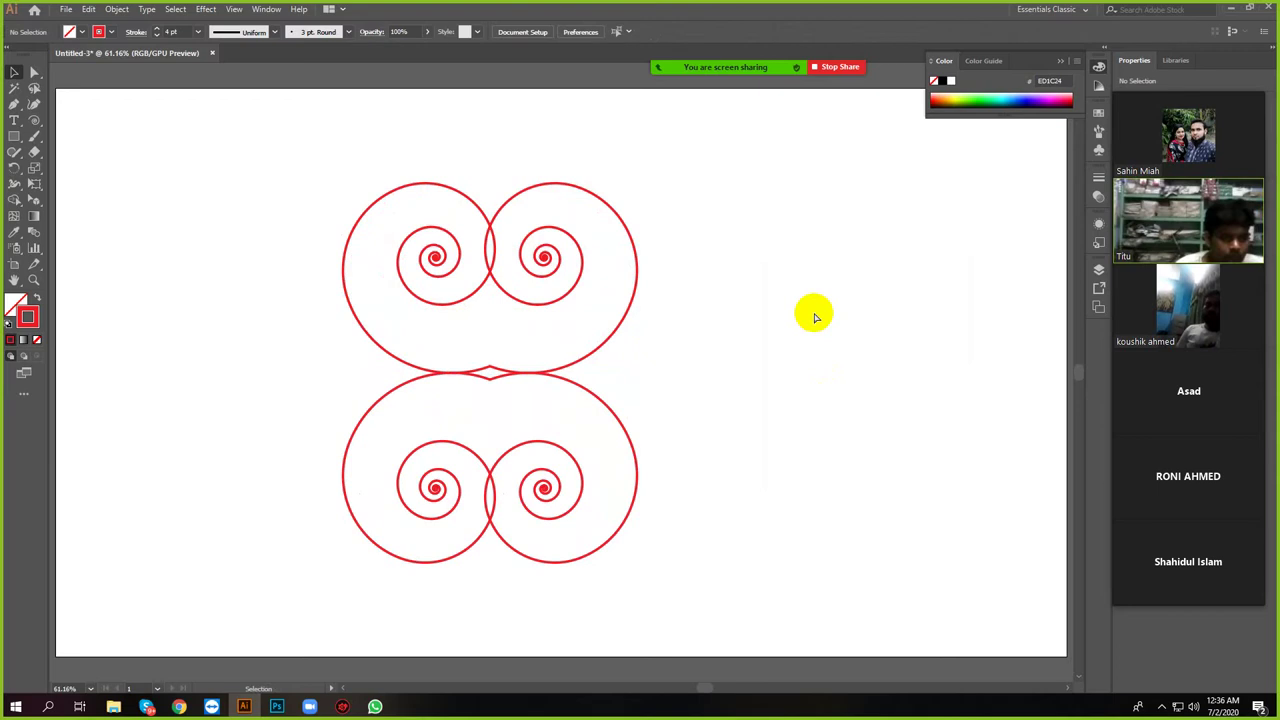
Step: Shrink the four-spiral ornament, place it at the upper left, and delete a stray copy
key(ctrl+minus)
key(ctrl+minus)
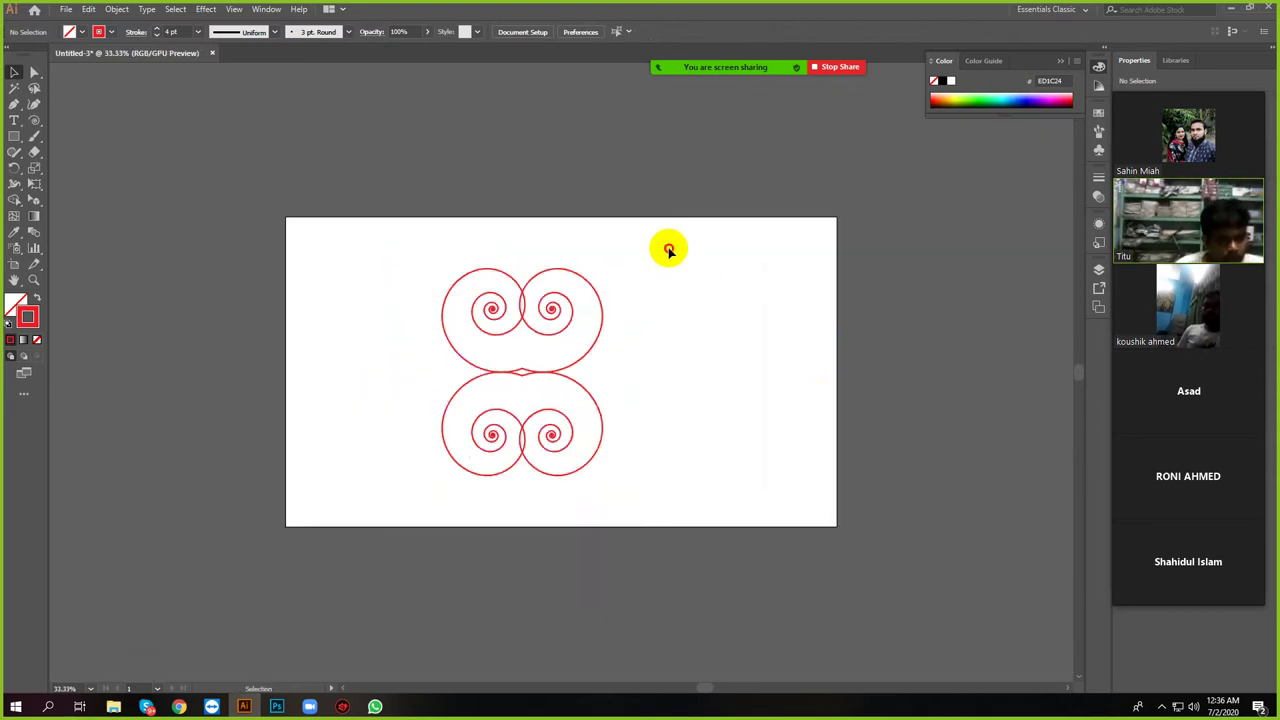
mouse_move(427, 515)
mouse_down()
mouse_move(549, 457)
mouse_move(525, 400)
mouse_up()
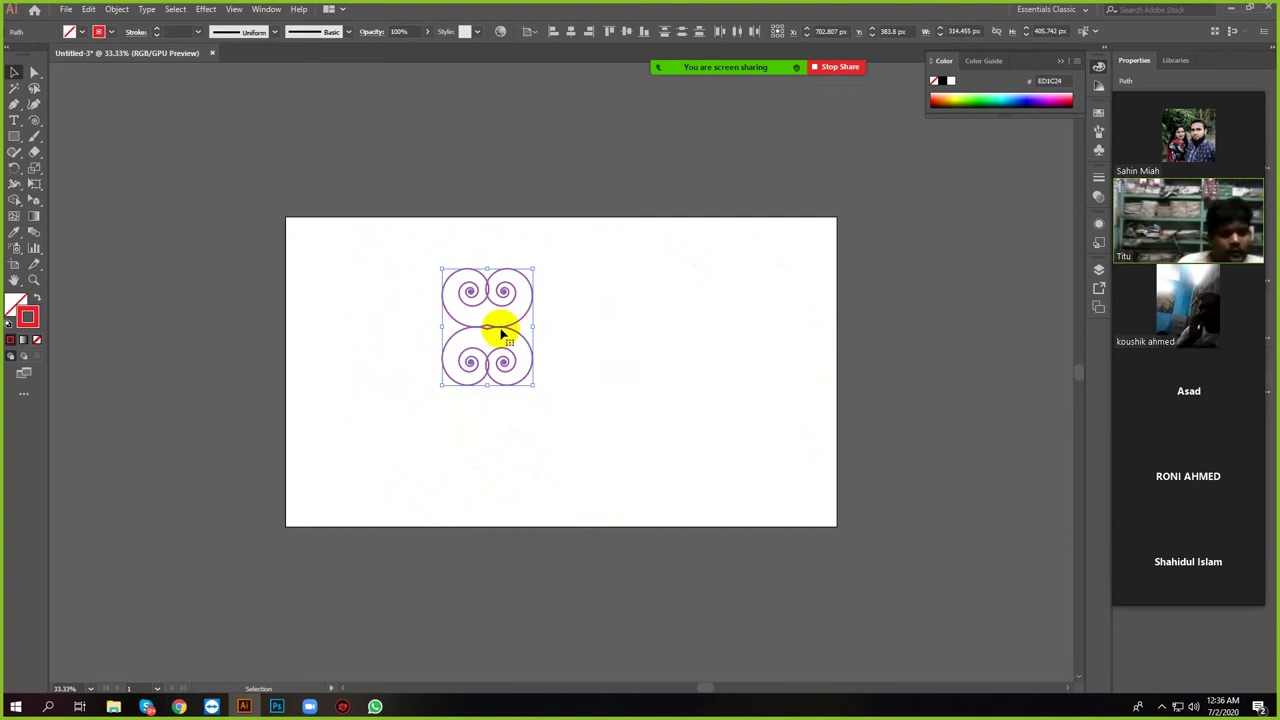
drag(502, 330, 368, 298)
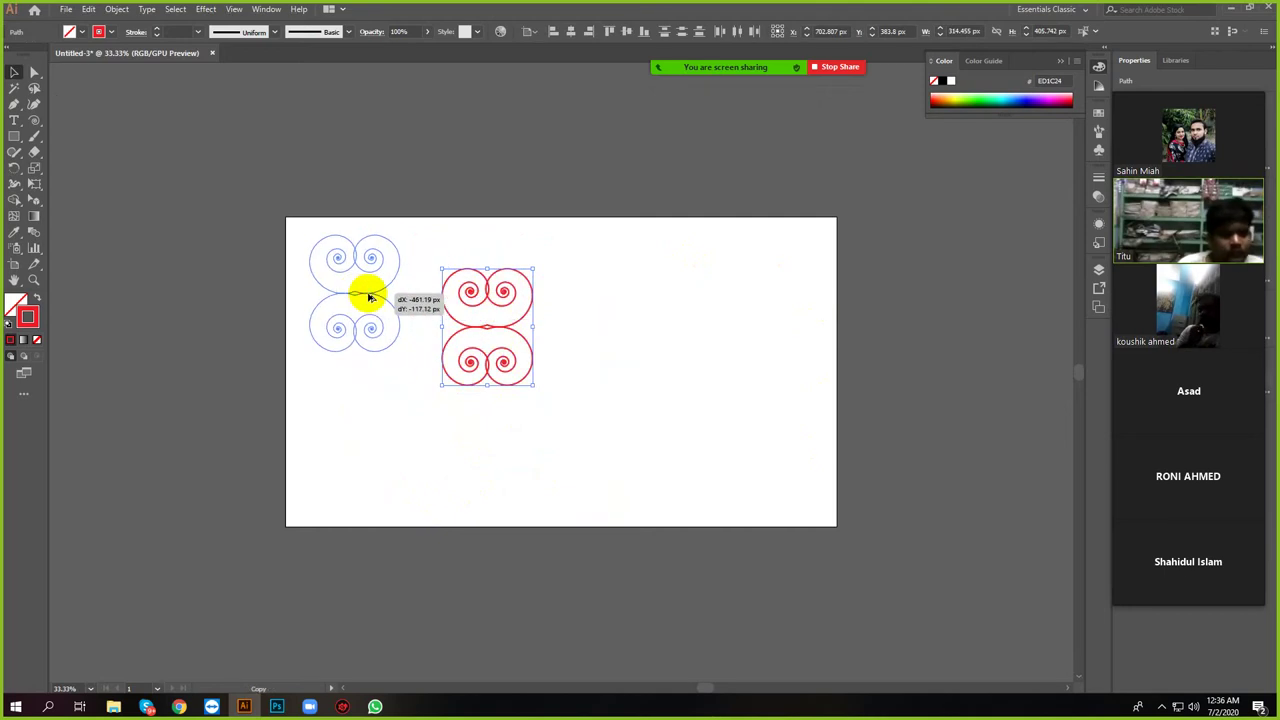
drag(449, 251, 575, 440)
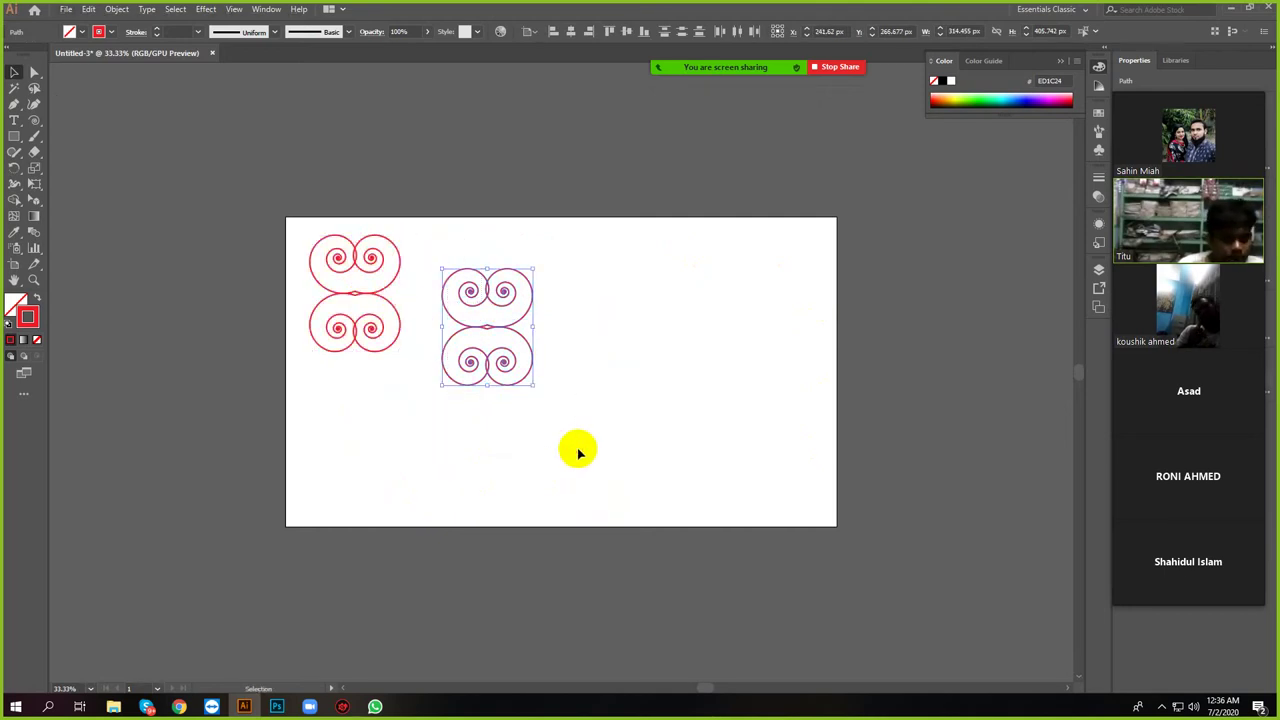
key(Delete)
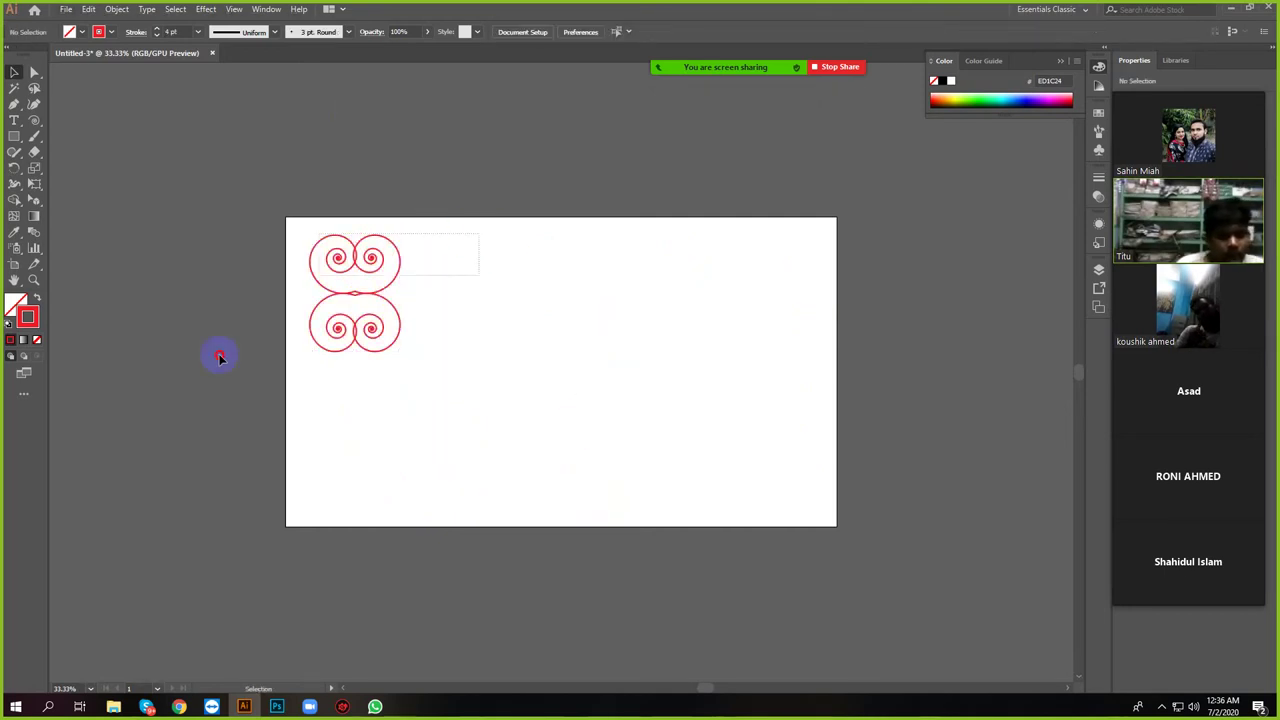
Step: Alt-drag a copy of the ornament to the top-right corner and delete the extra lower-right copy
drag(494, 243, 222, 357)
drag(362, 322, 757, 338)
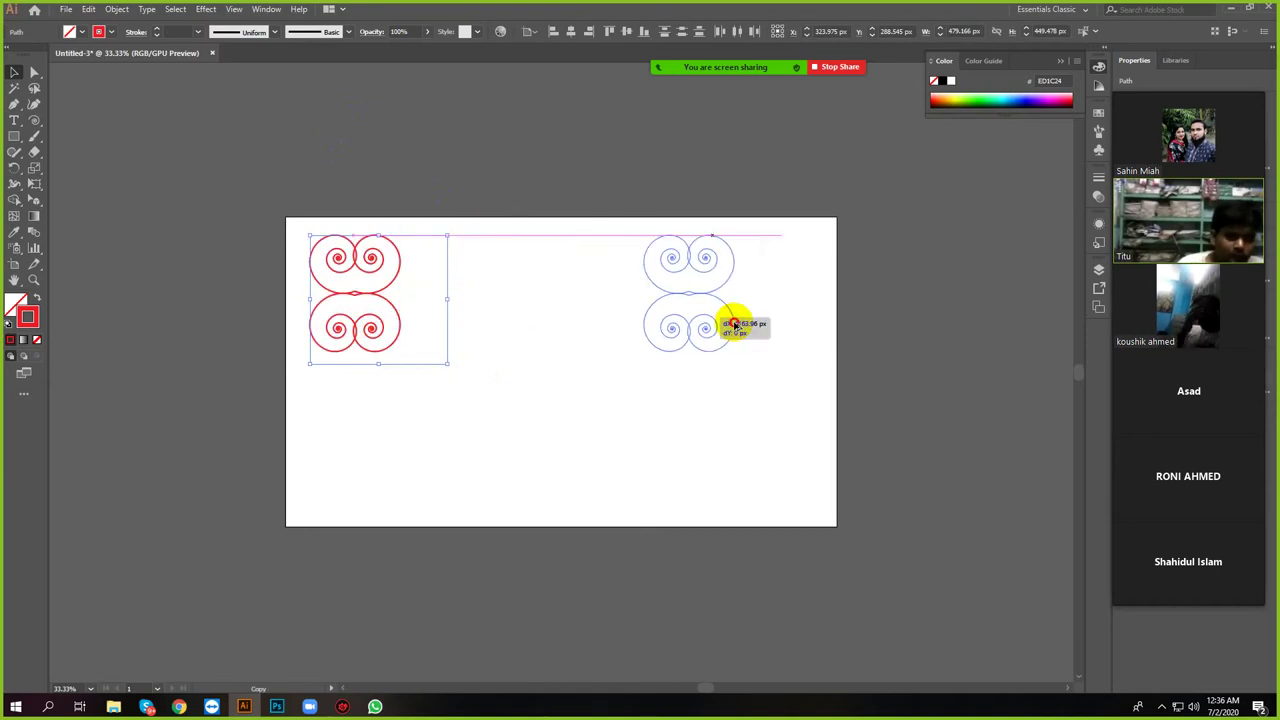
click(617, 362)
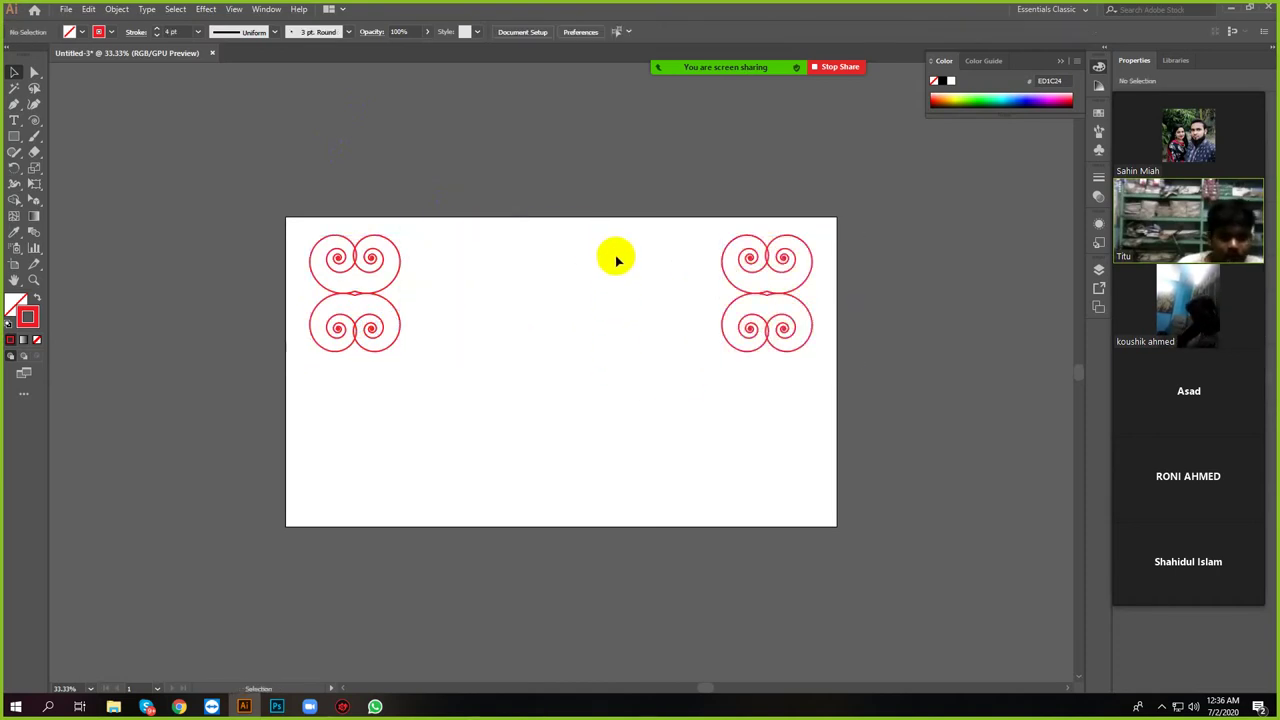
mouse_move(660, 226)
mouse_down()
mouse_move(829, 380)
mouse_move(789, 506)
mouse_up()
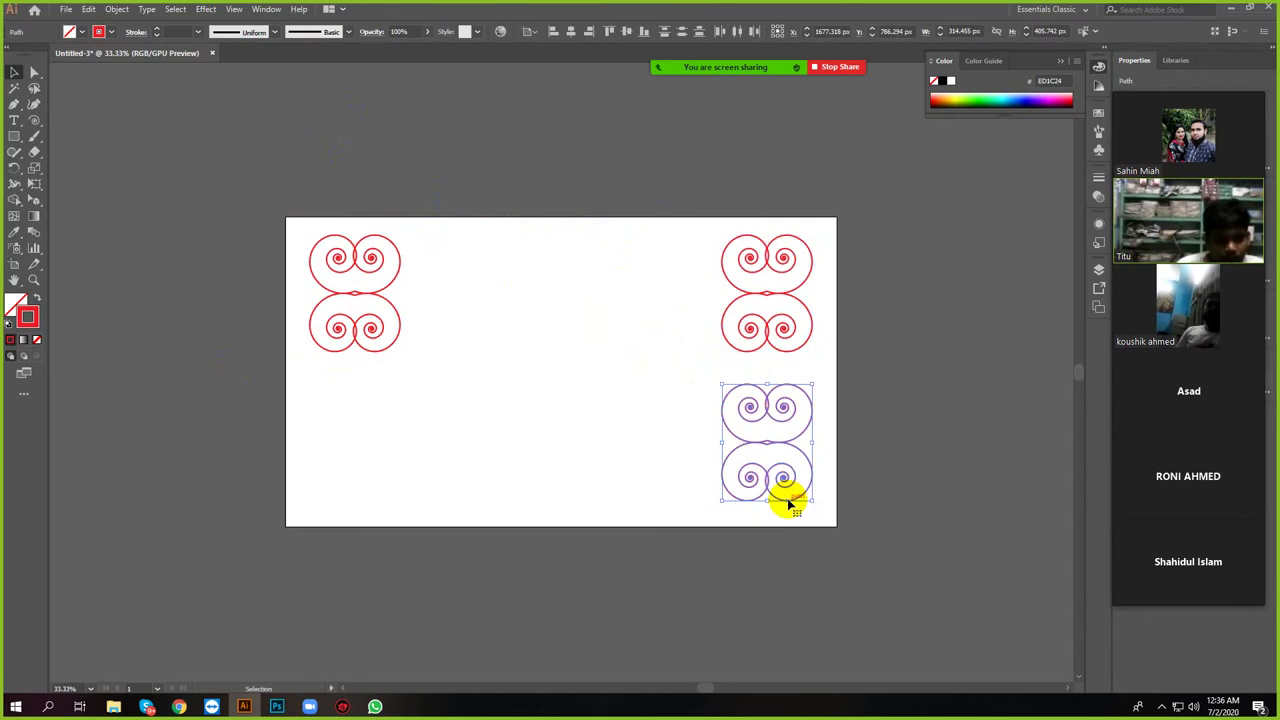
key(Delete)
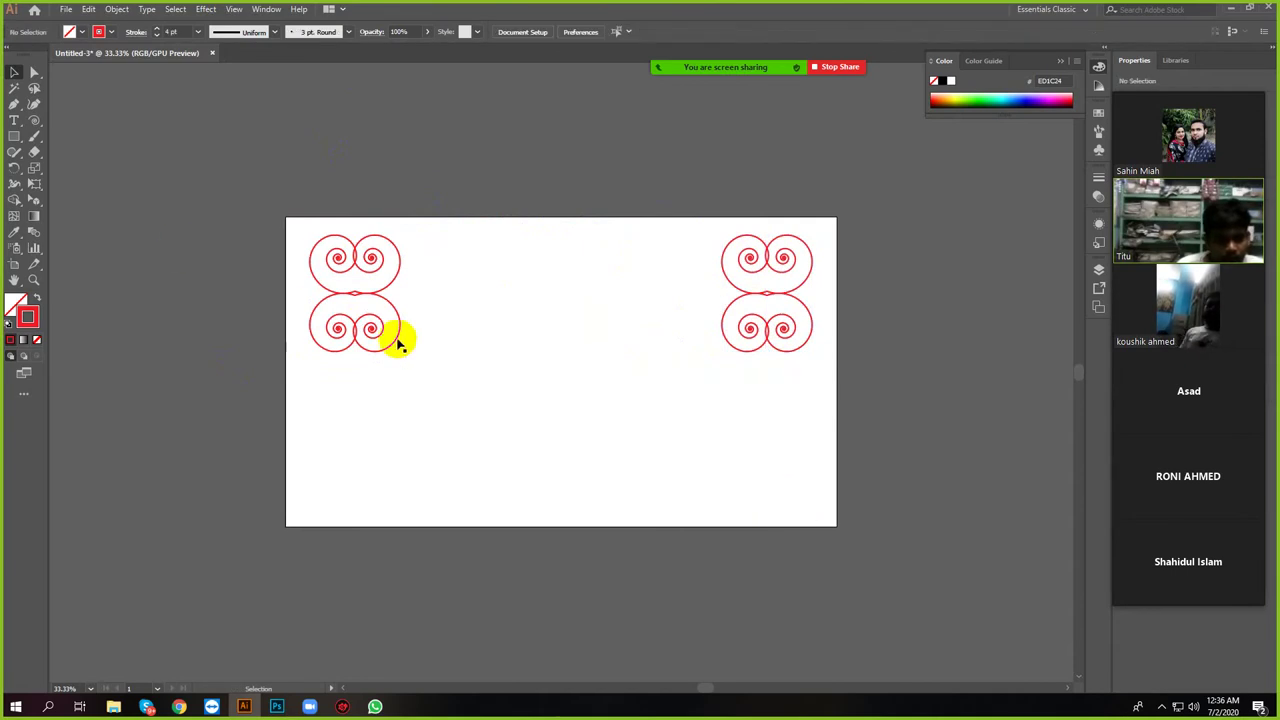
Step: Move one spiral to the bottom-right corner, then rotate and enlarge it past the artboard edge
drag(395, 338, 789, 505)
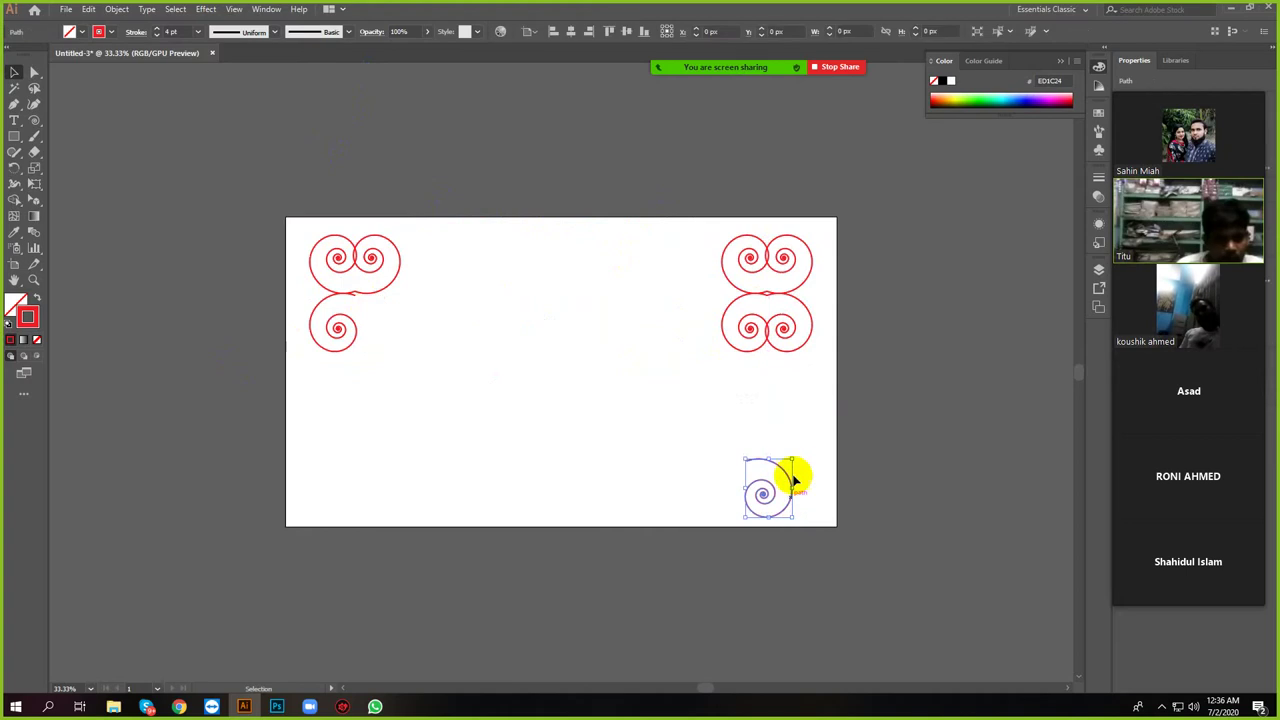
drag(798, 455, 717, 580)
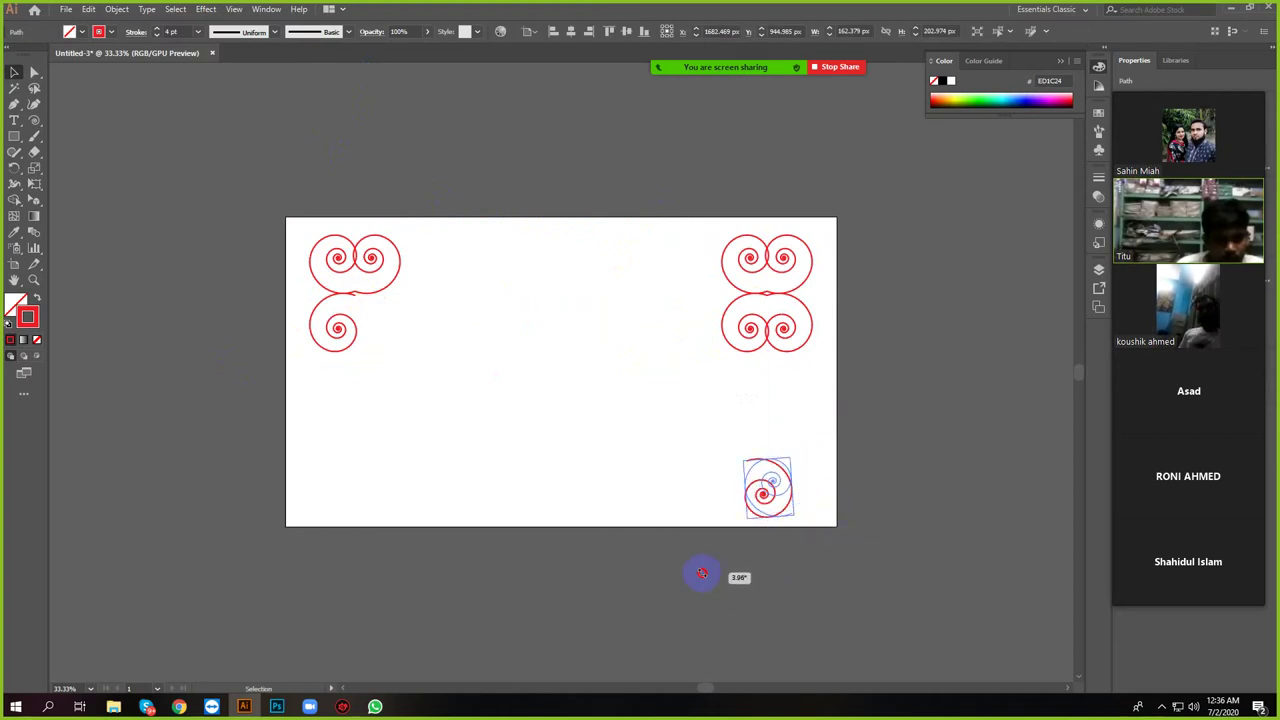
drag(717, 580, 823, 577)
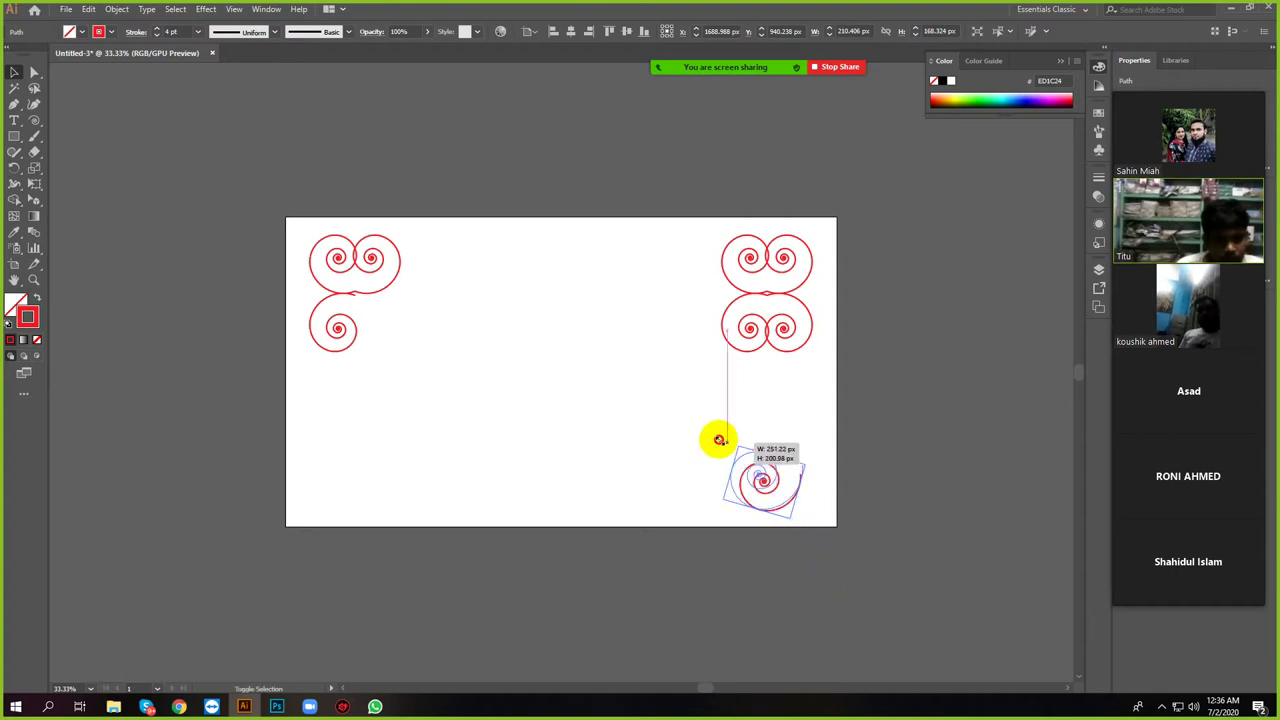
drag(745, 460, 680, 426)
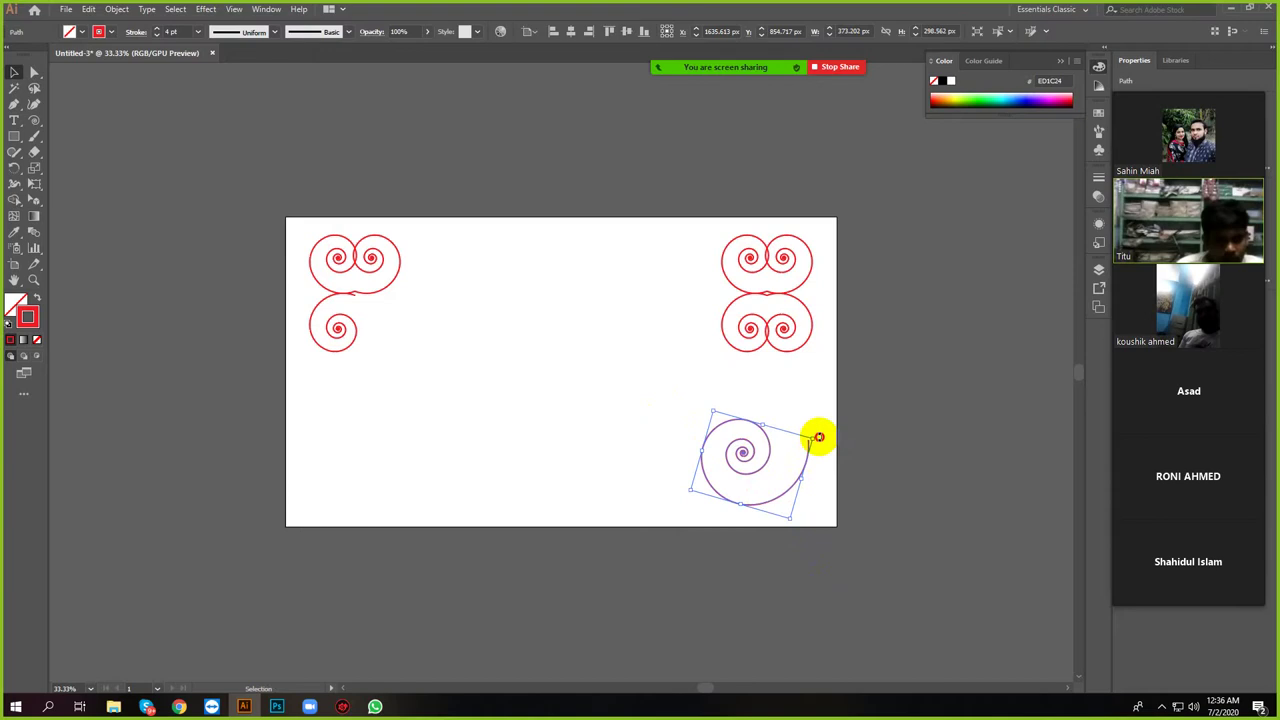
mouse_move(818, 437)
mouse_down()
mouse_move(814, 508)
mouse_move(810, 492)
mouse_up()
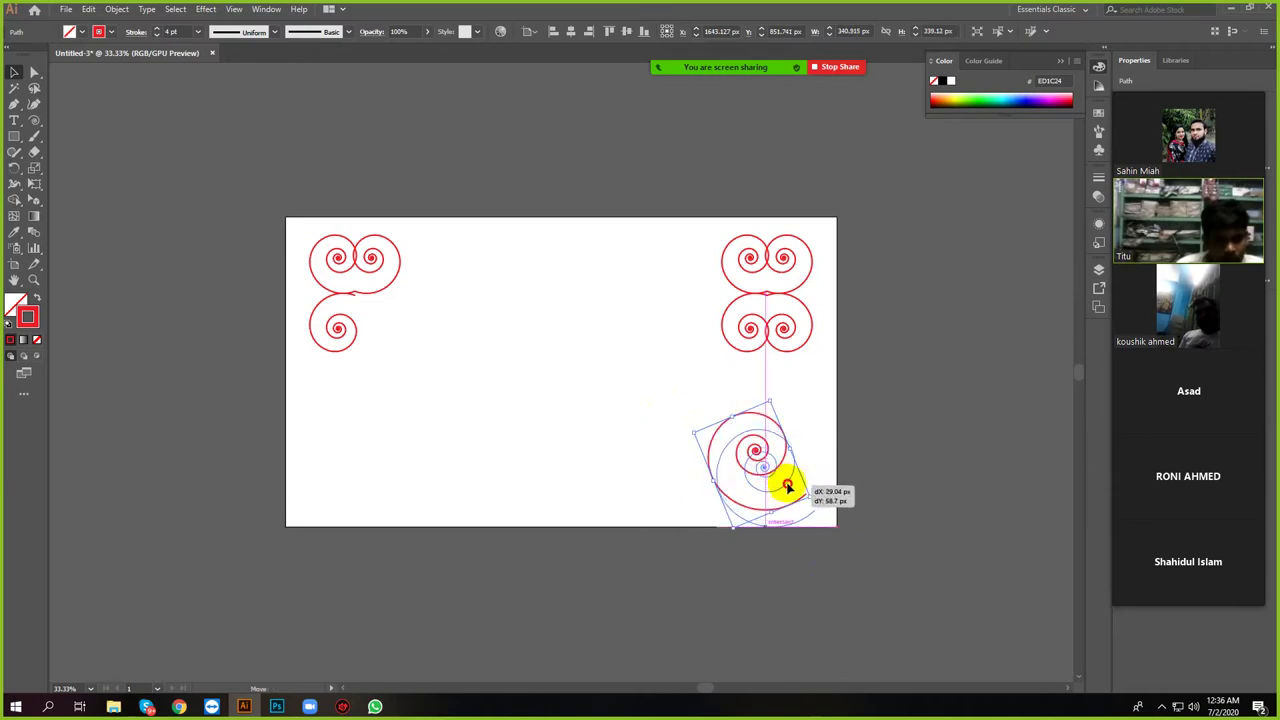
click(578, 375)
drag(860, 206, 223, 296)
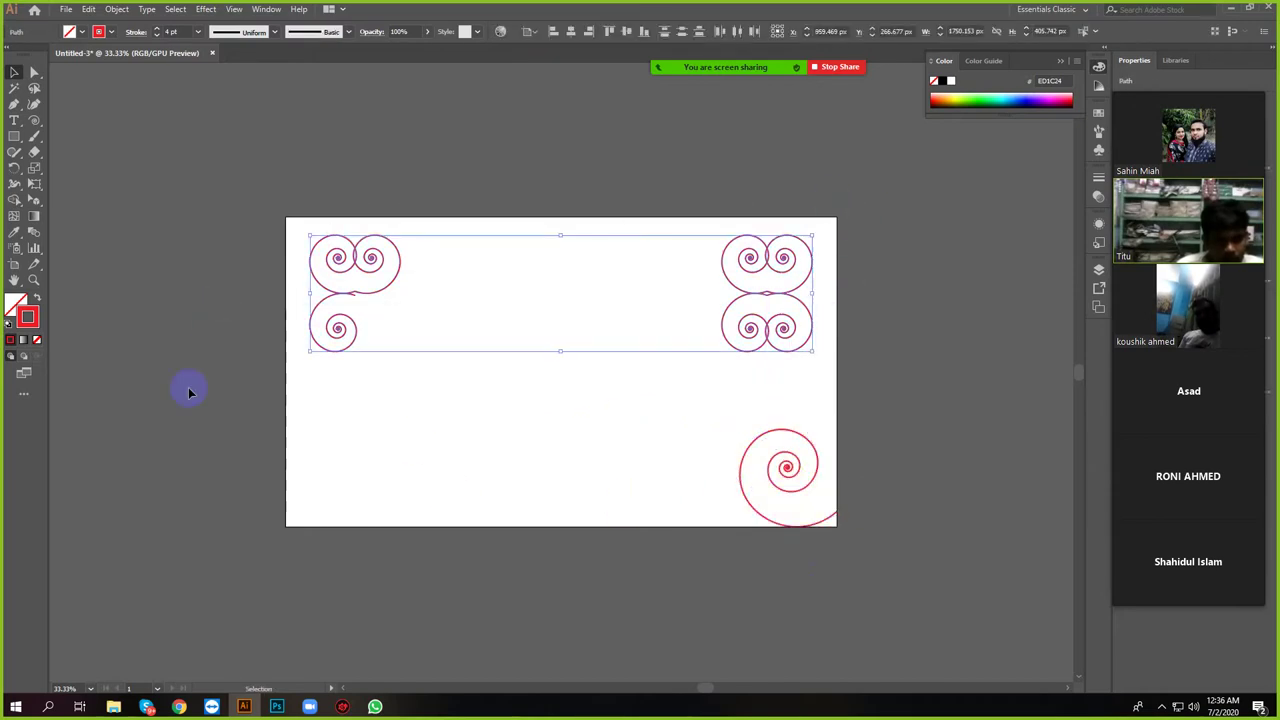
Step: Delete the two top corner ornaments and the large bottom-right spiral
key(Delete)
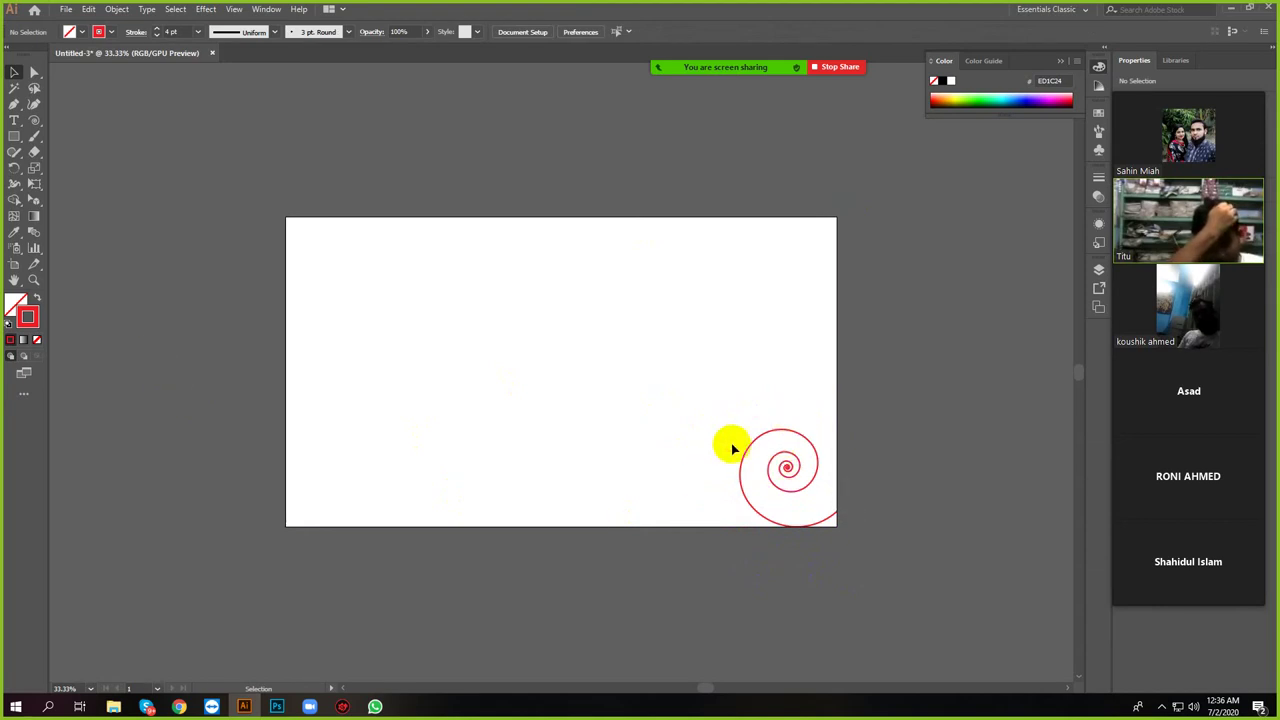
click(771, 486)
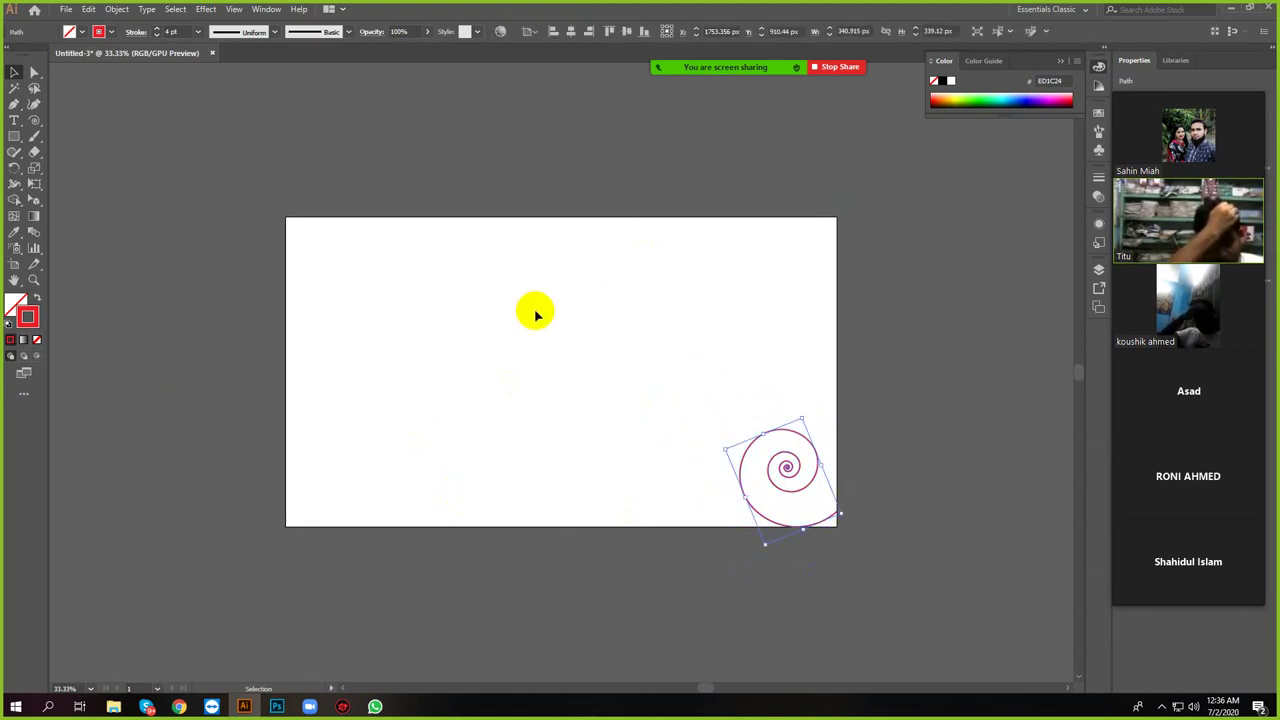
key(Delete)
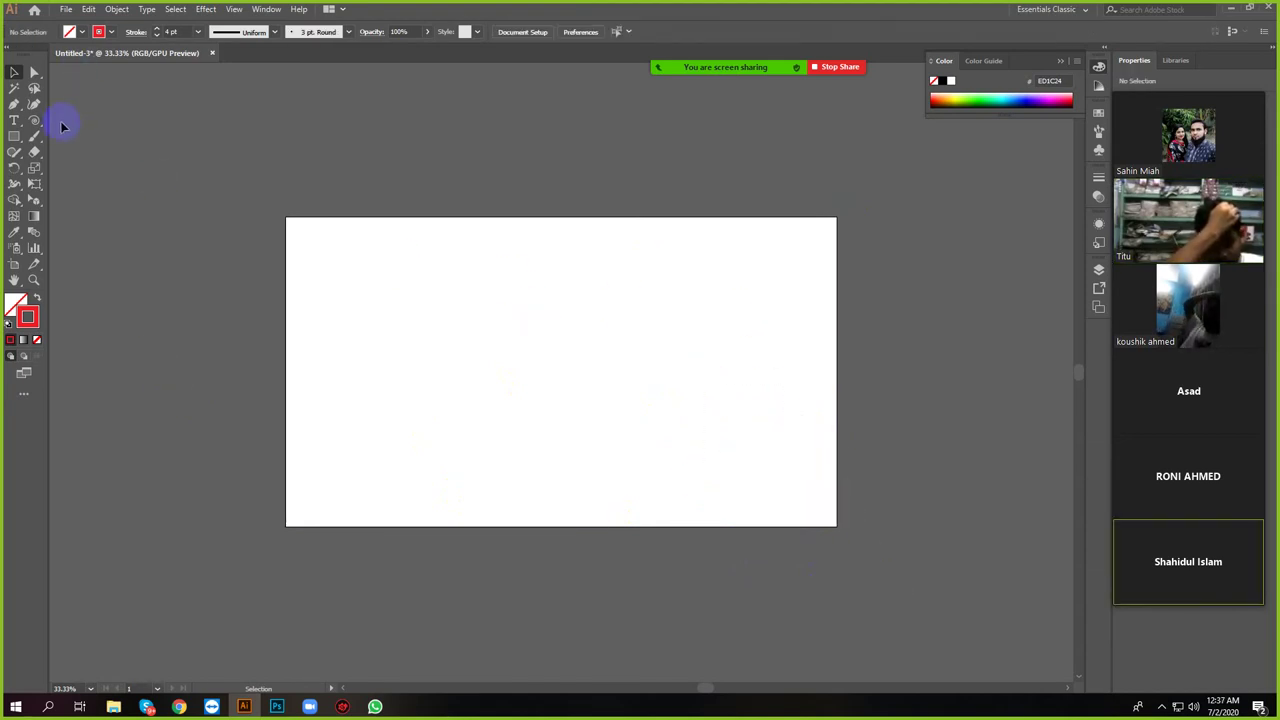
Step: Draw two trial grids with the Rectangular Grid Tool, then select and delete both
click(33, 123)
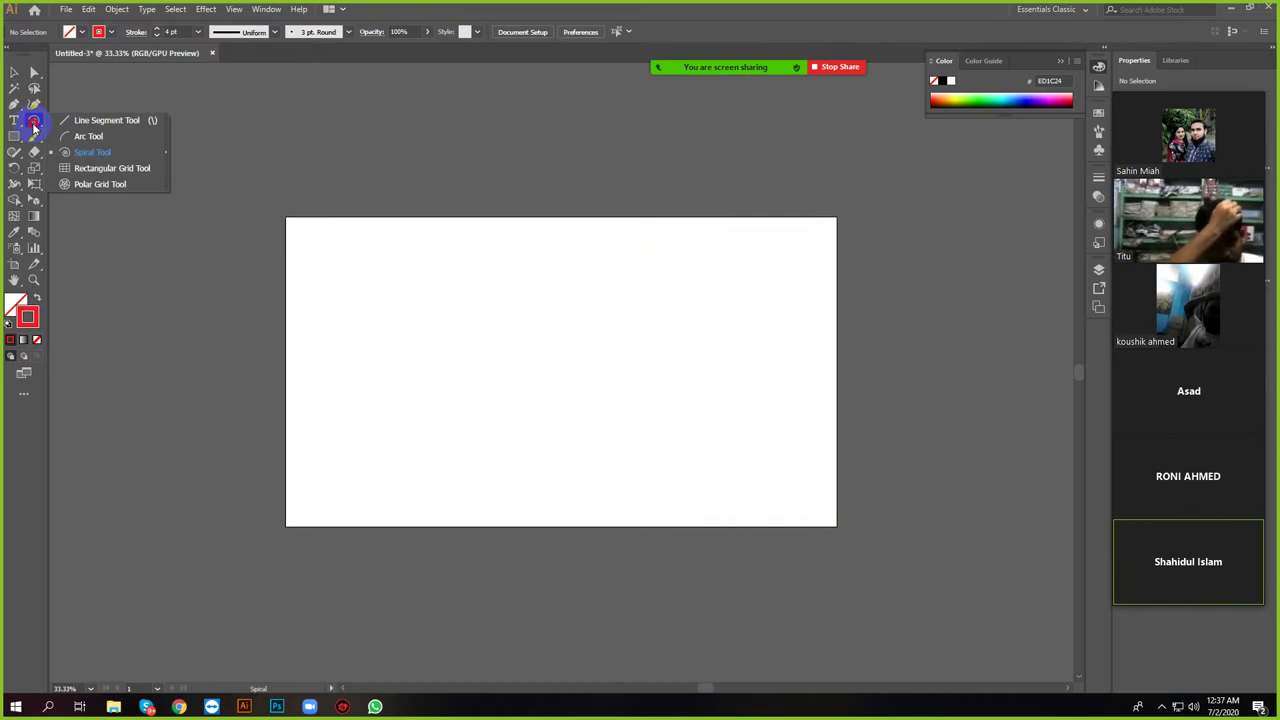
click(80, 170)
drag(315, 257, 671, 506)
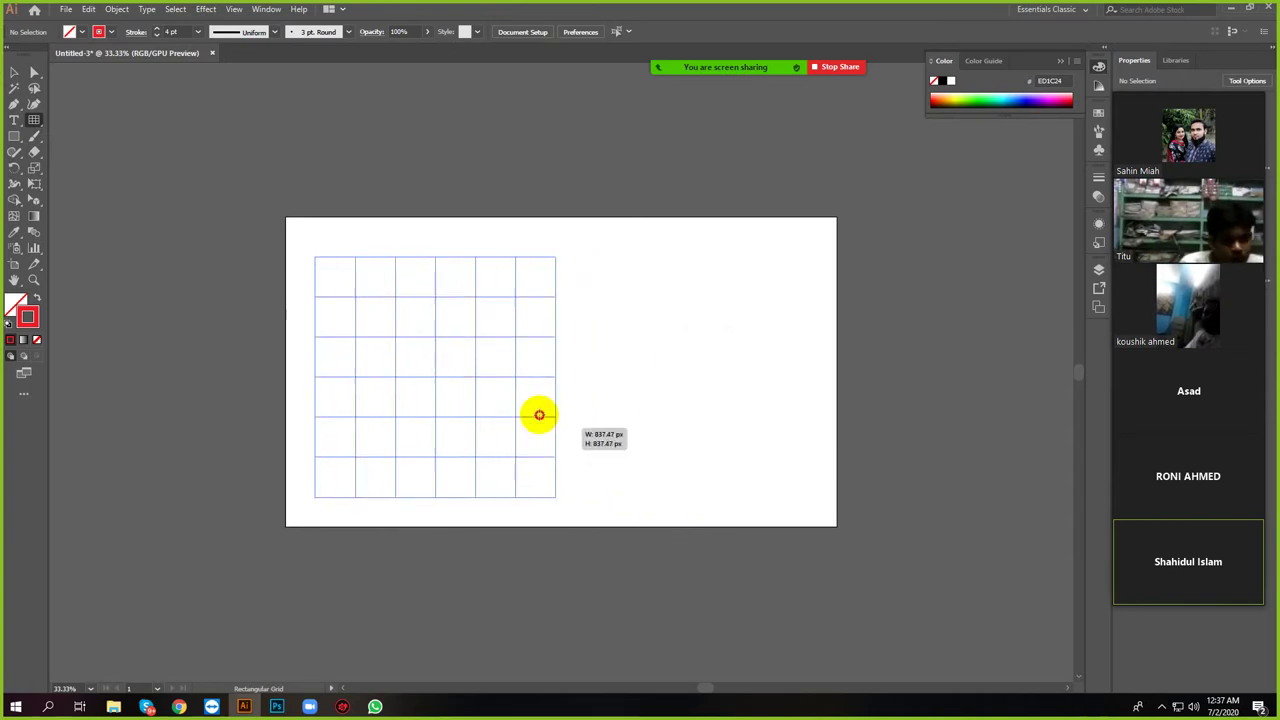
mouse_move(671, 506)
mouse_down()
mouse_move(524, 403)
mouse_move(545, 420)
mouse_up()
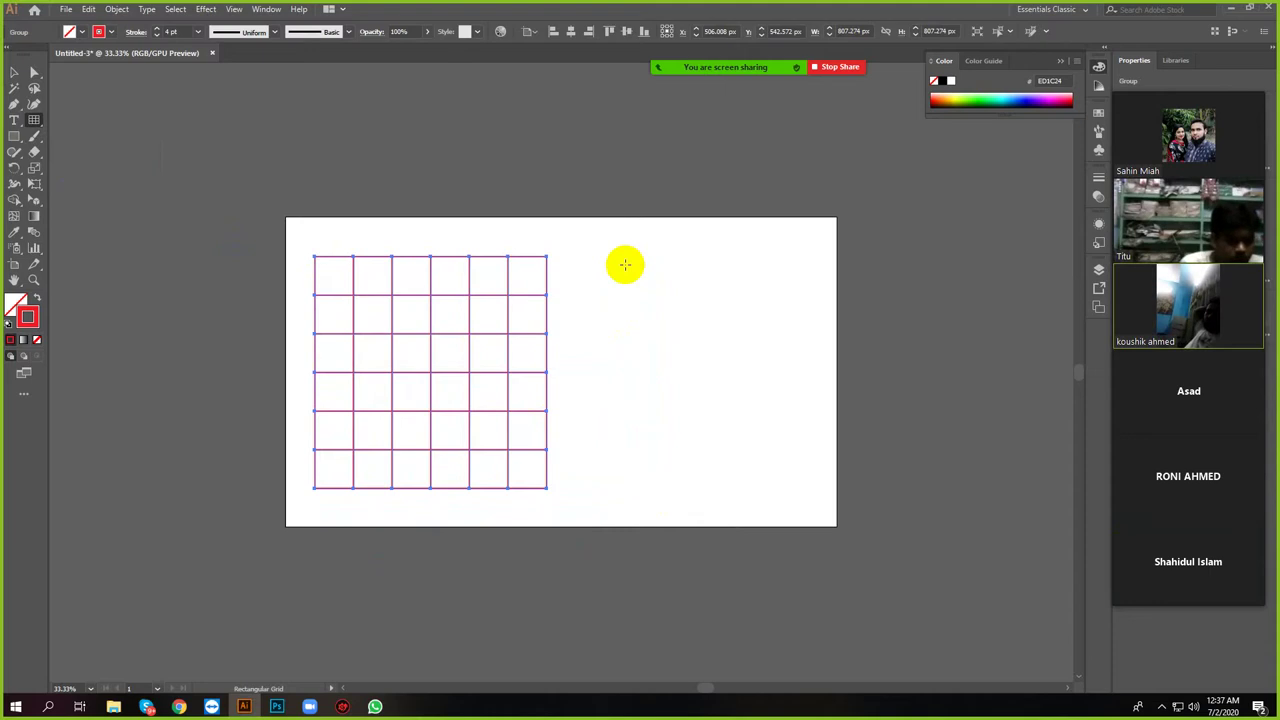
mouse_move(625, 265)
mouse_down()
mouse_move(777, 466)
mouse_move(623, 354)
mouse_move(570, 355)
mouse_move(700, 369)
mouse_move(634, 354)
mouse_move(741, 462)
mouse_move(751, 491)
mouse_move(675, 449)
mouse_up()
key(v)
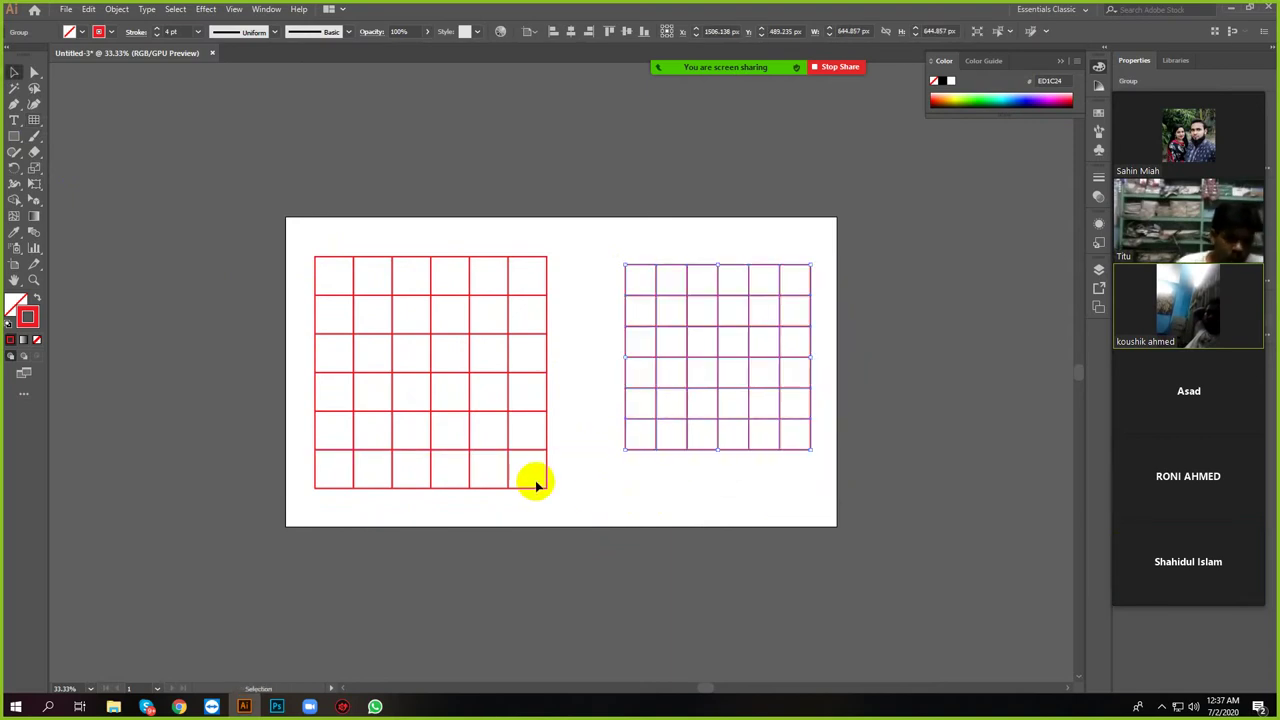
mouse_move(305, 233)
mouse_down()
mouse_move(560, 458)
mouse_move(743, 532)
mouse_up()
key(Delete)
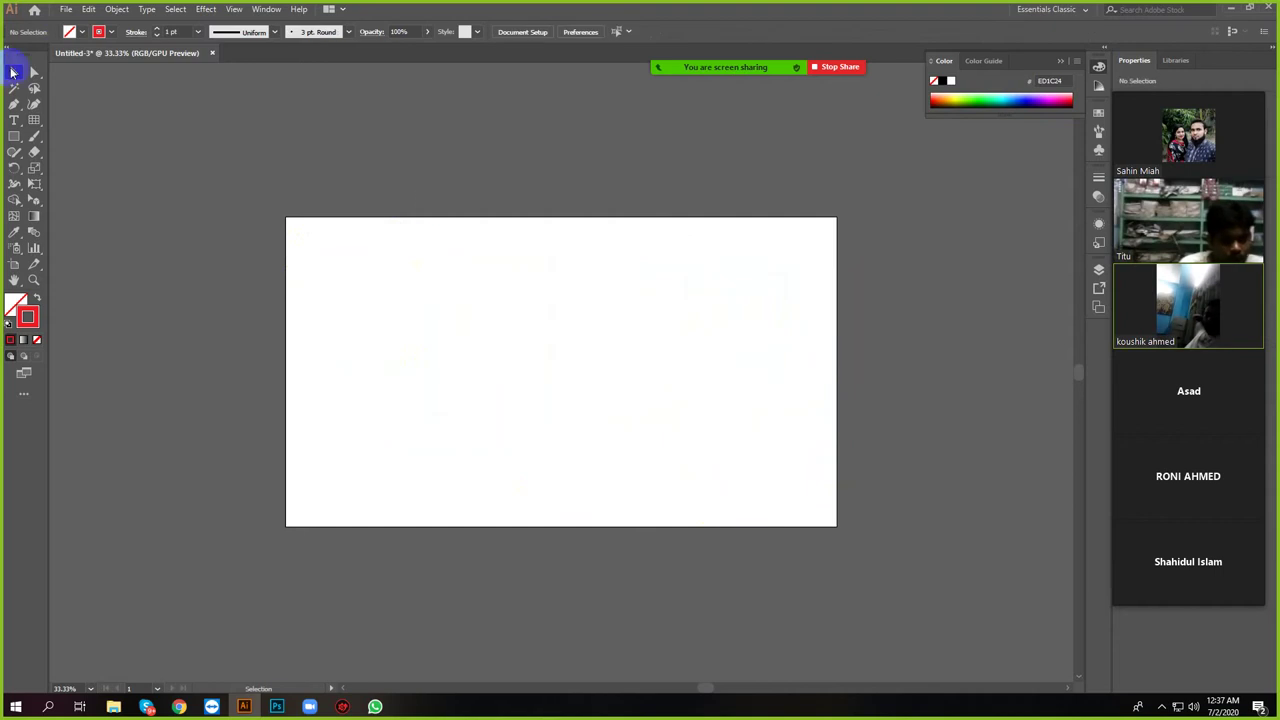
click(32, 121)
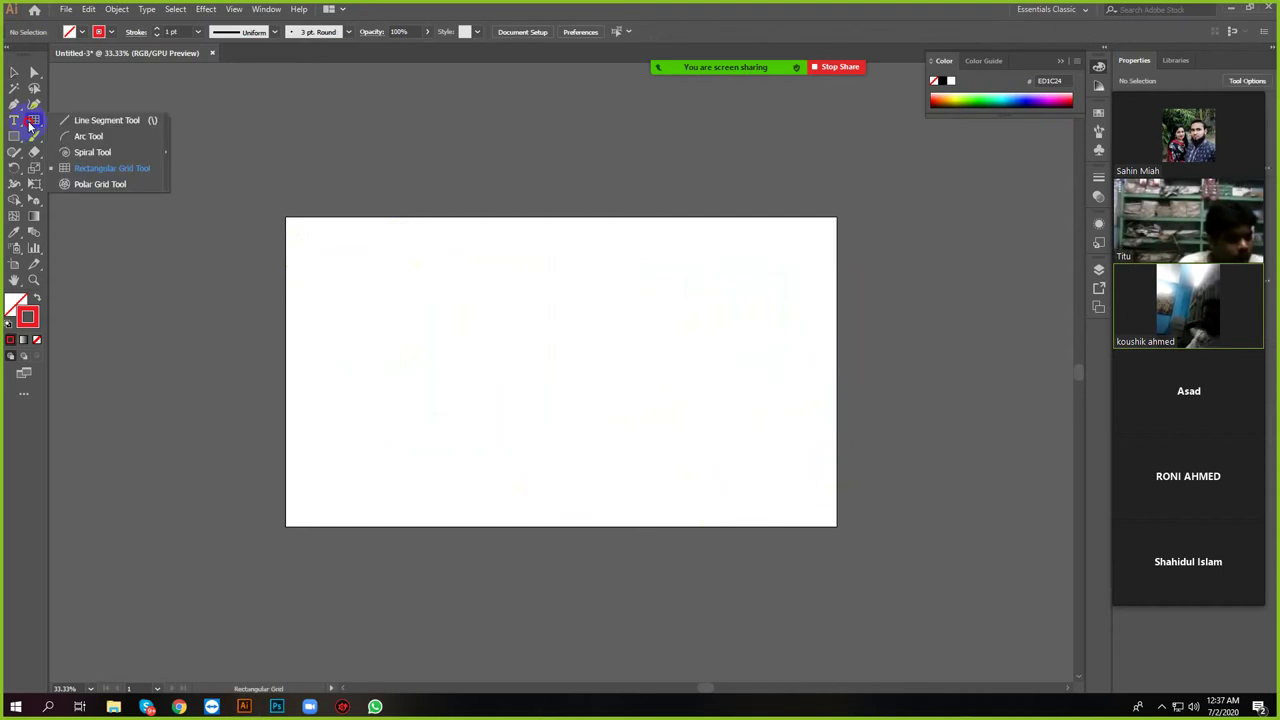
click(91, 186)
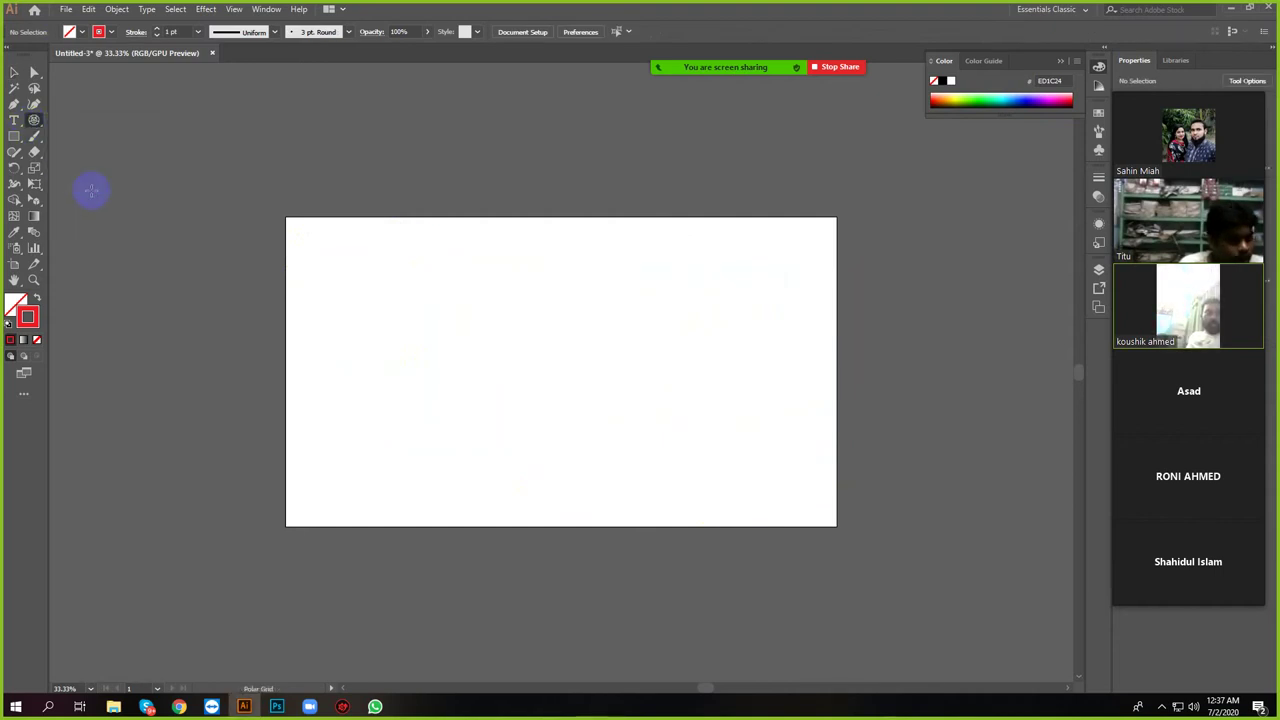
drag(551, 385, 676, 511)
key(v)
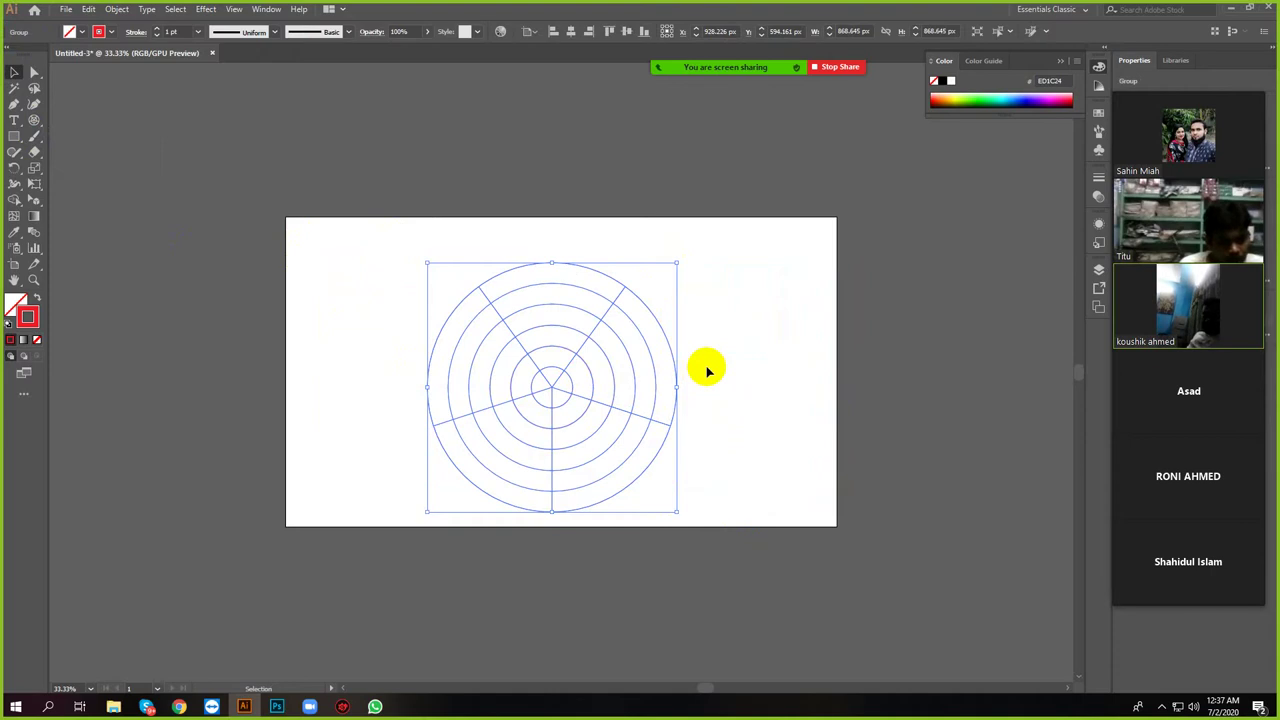
click(732, 338)
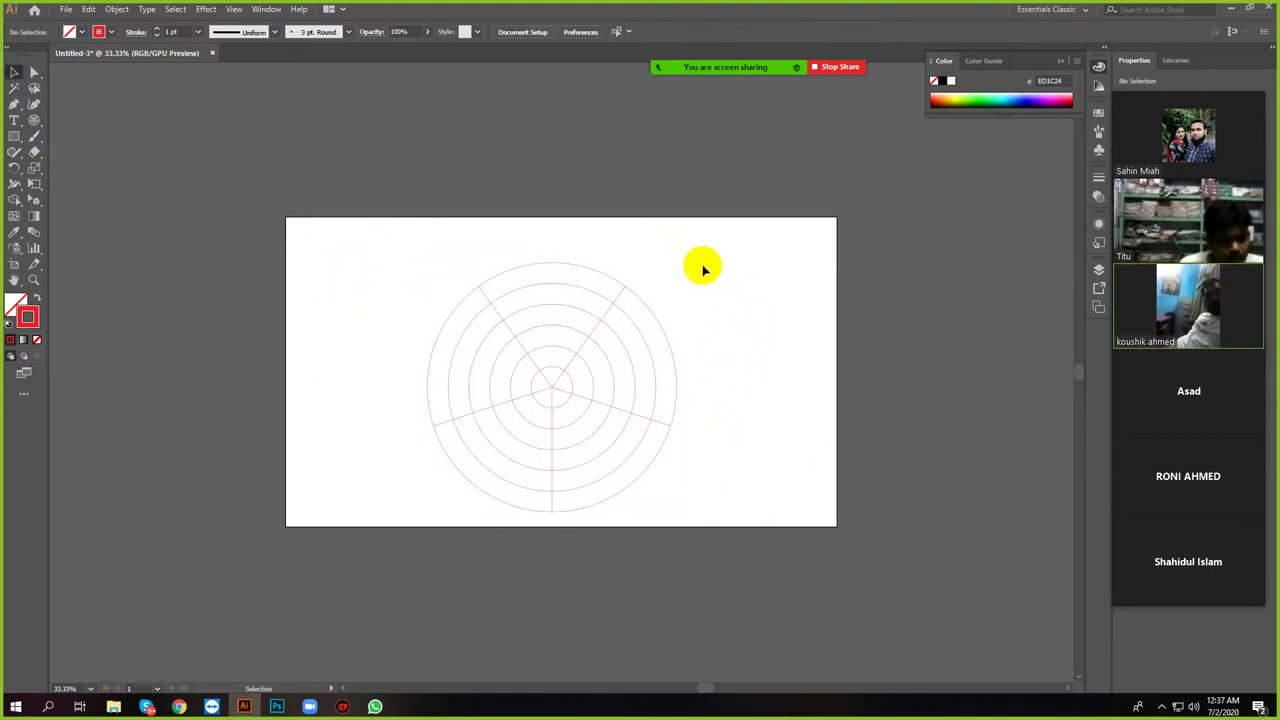
click(42, 124)
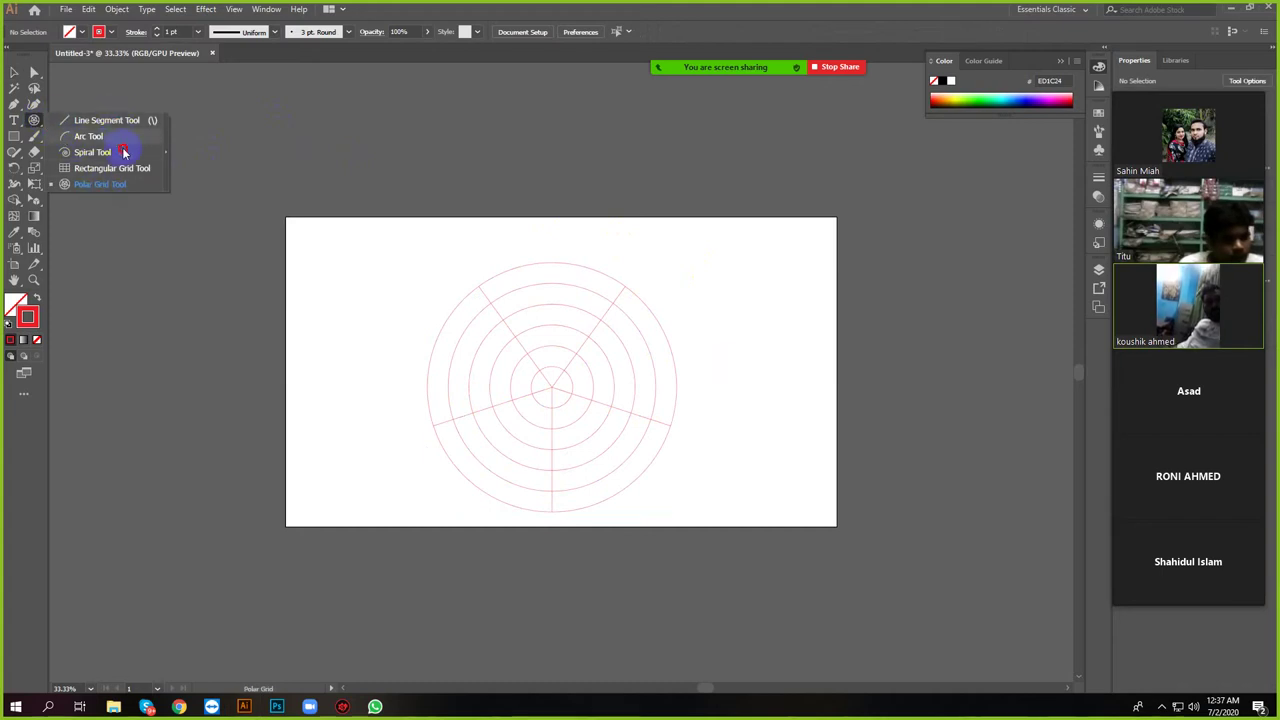
click(24, 122)
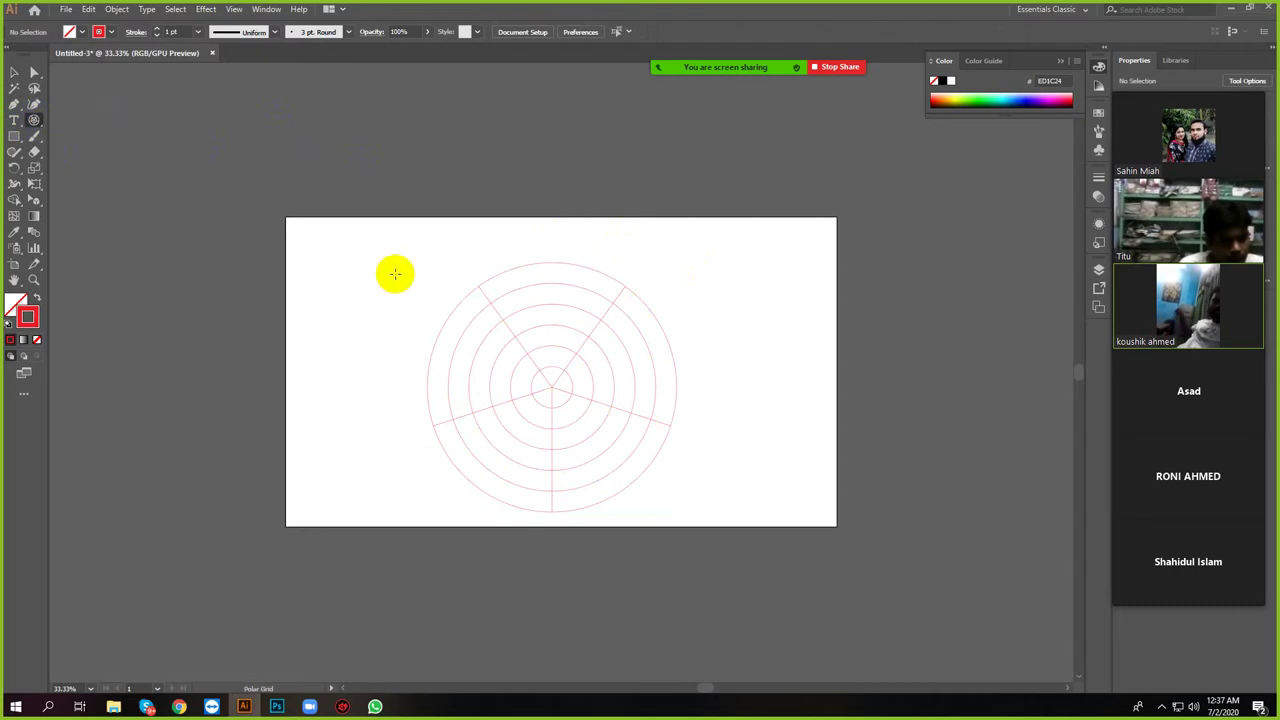
key(v)
drag(429, 277, 791, 591)
key(Delete)
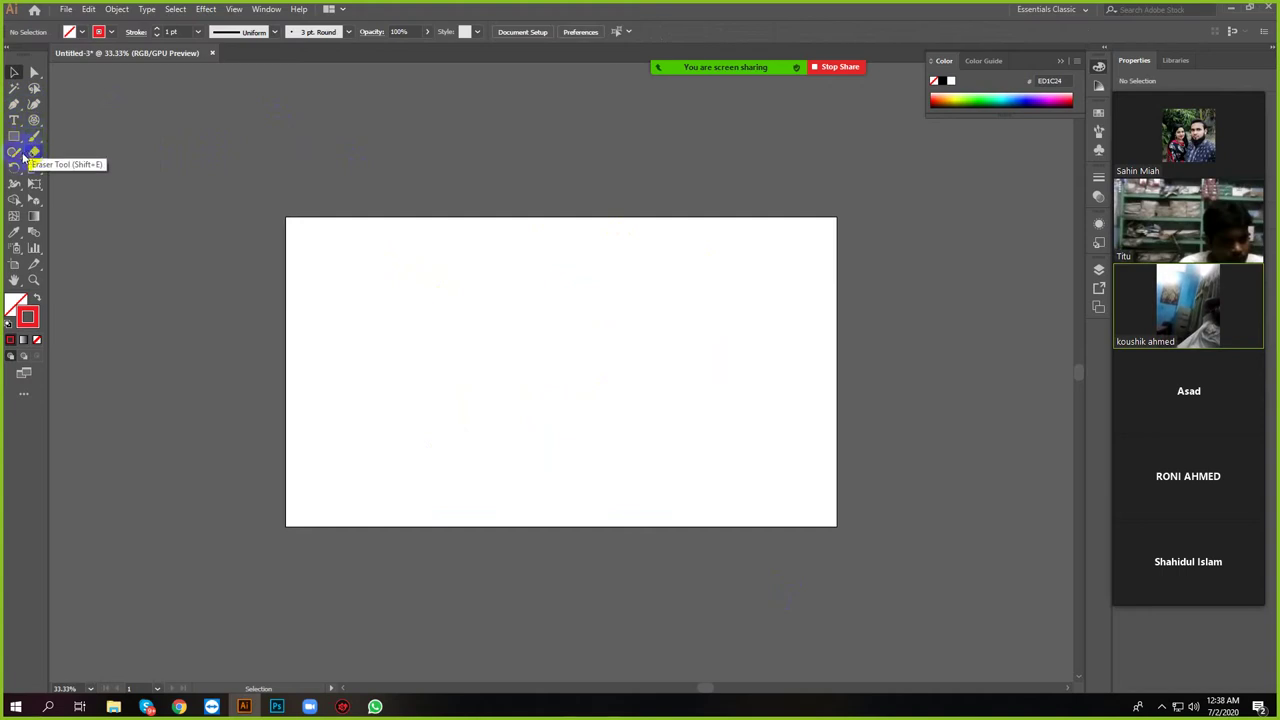
Step: Draw a circle with the Ellipse Tool and turn its red outline into a solid red fill
click(20, 155)
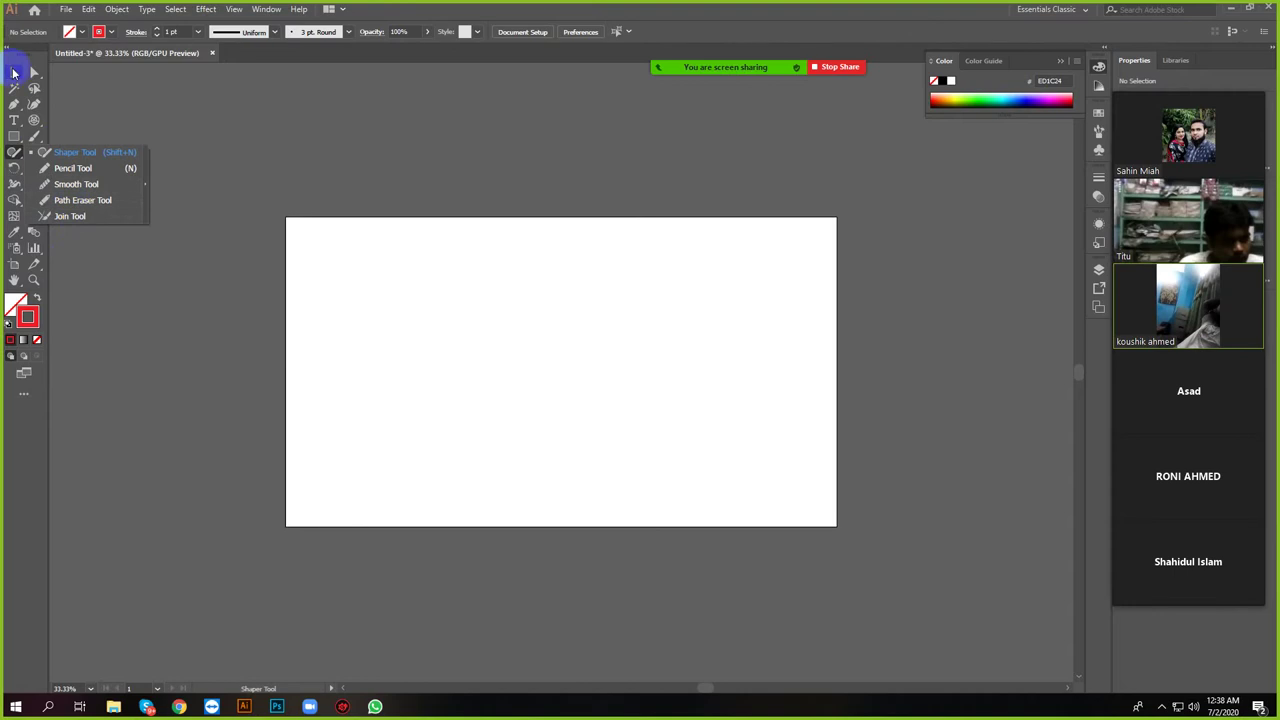
click(14, 72)
click(14, 136)
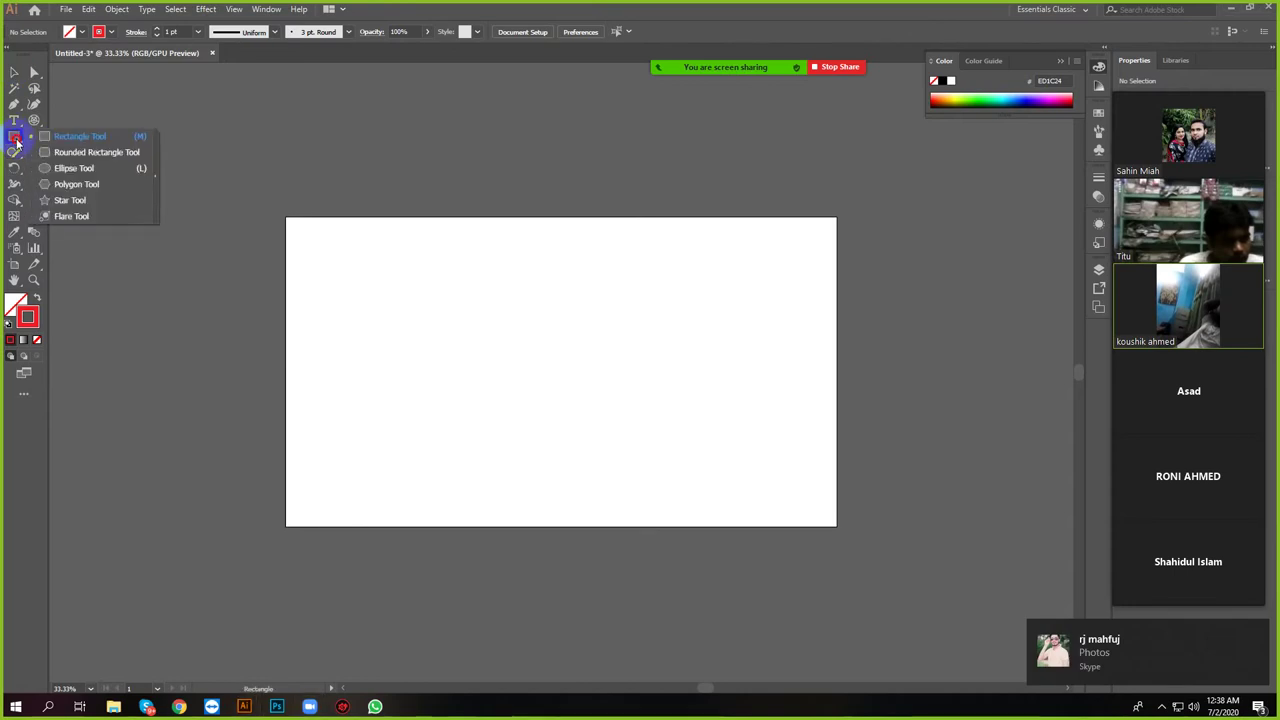
click(66, 168)
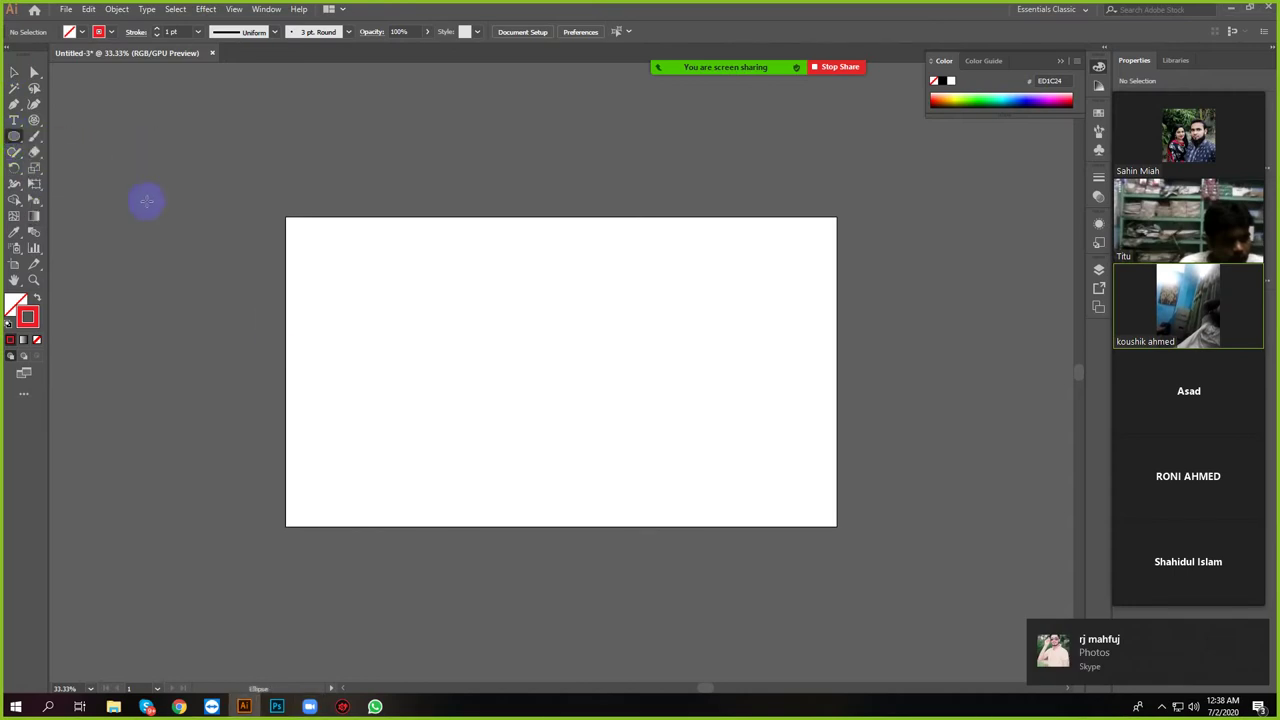
drag(399, 303, 471, 394)
click(14, 72)
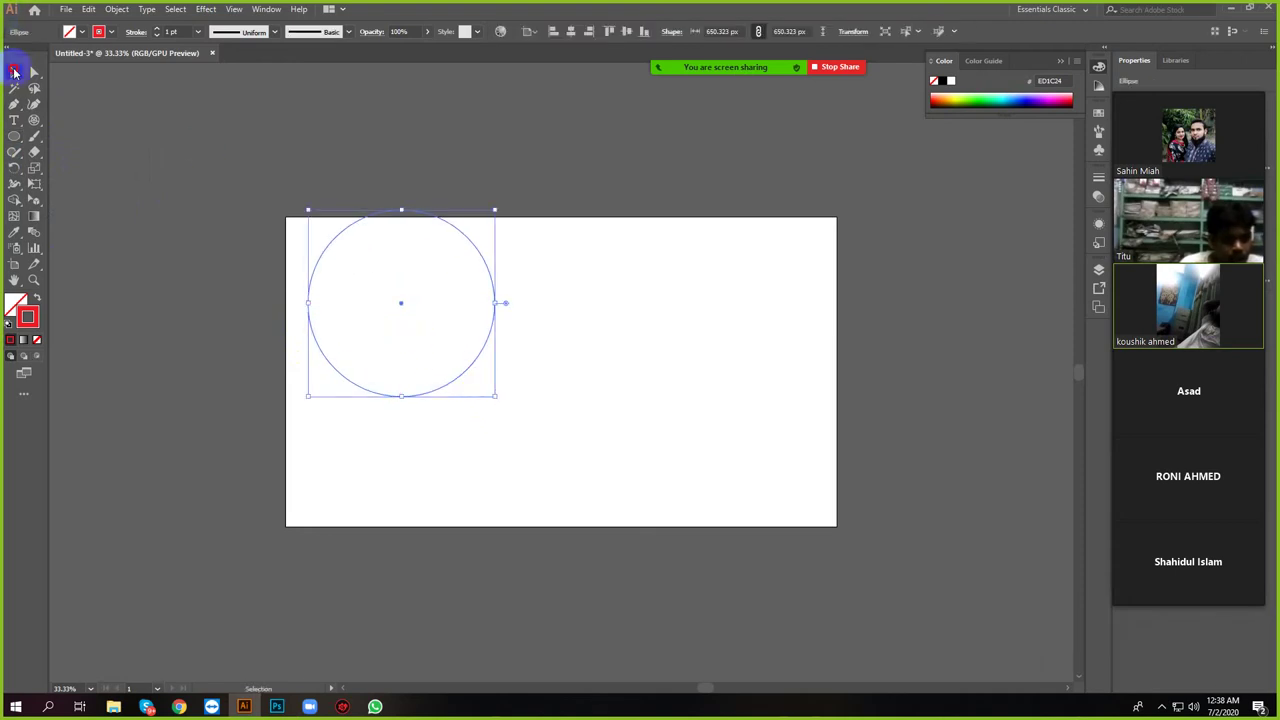
click(35, 298)
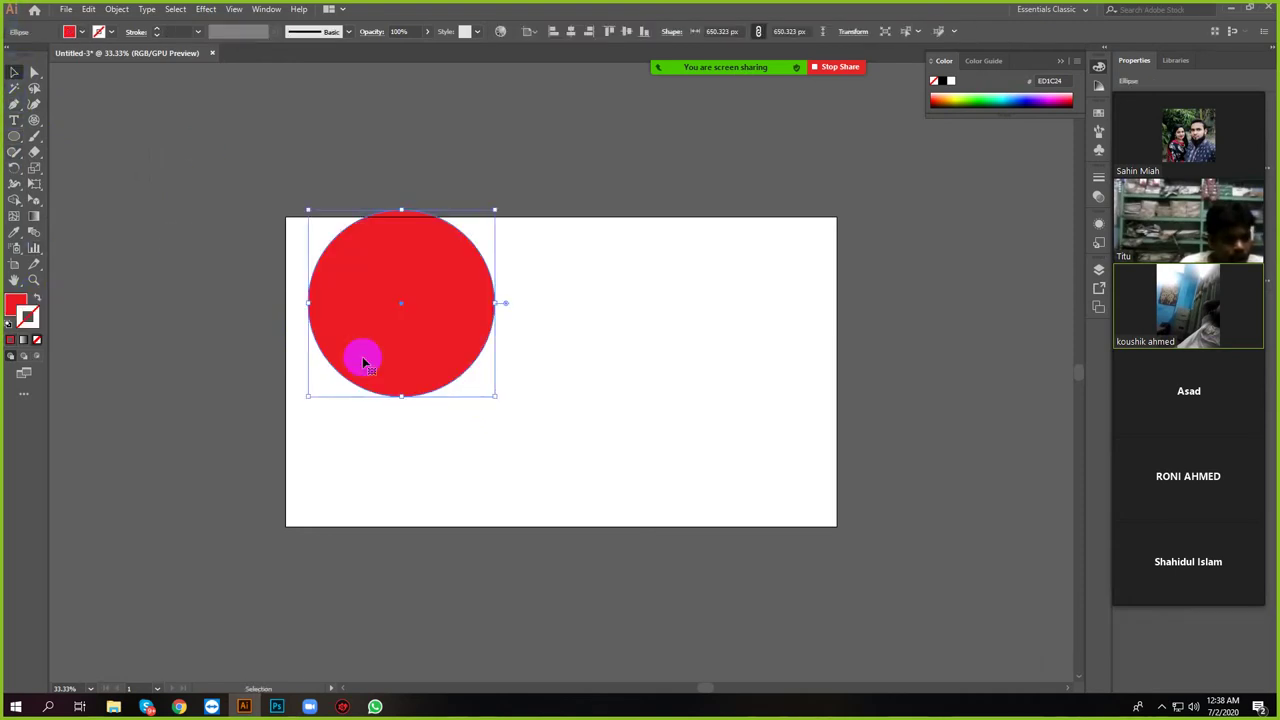
Step: Alt-drag an overlapping copy, intersect both circles into a lens with Pathfinder, then delete it
mouse_move(393, 321)
mouse_down()
mouse_move(425, 390)
mouse_move(598, 383)
mouse_up()
key(ctrl+a)
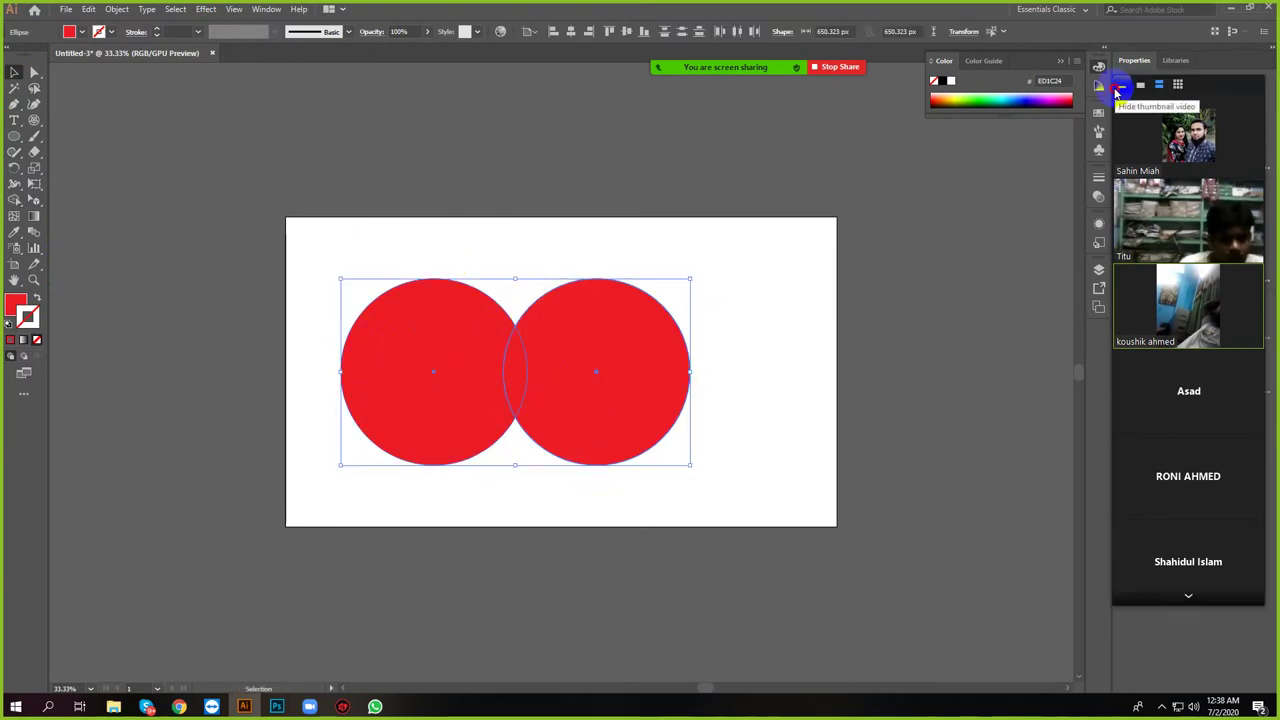
click(1121, 86)
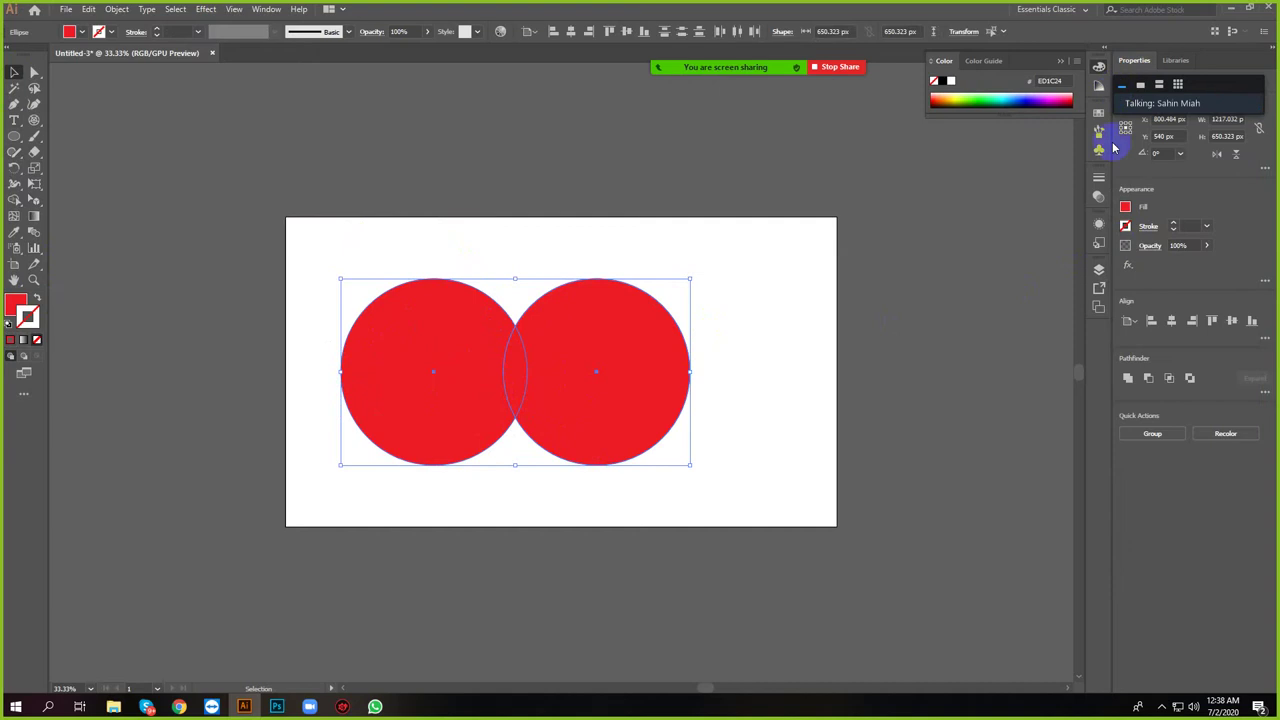
click(1168, 379)
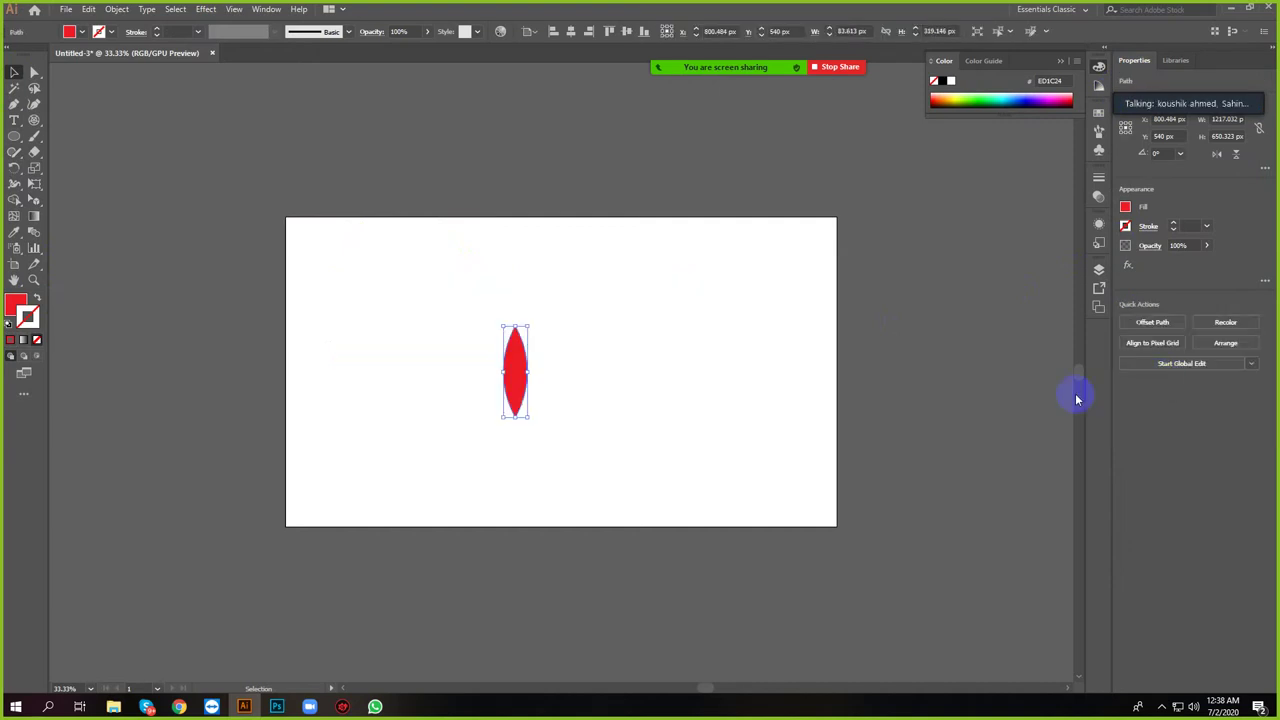
drag(553, 380, 374, 420)
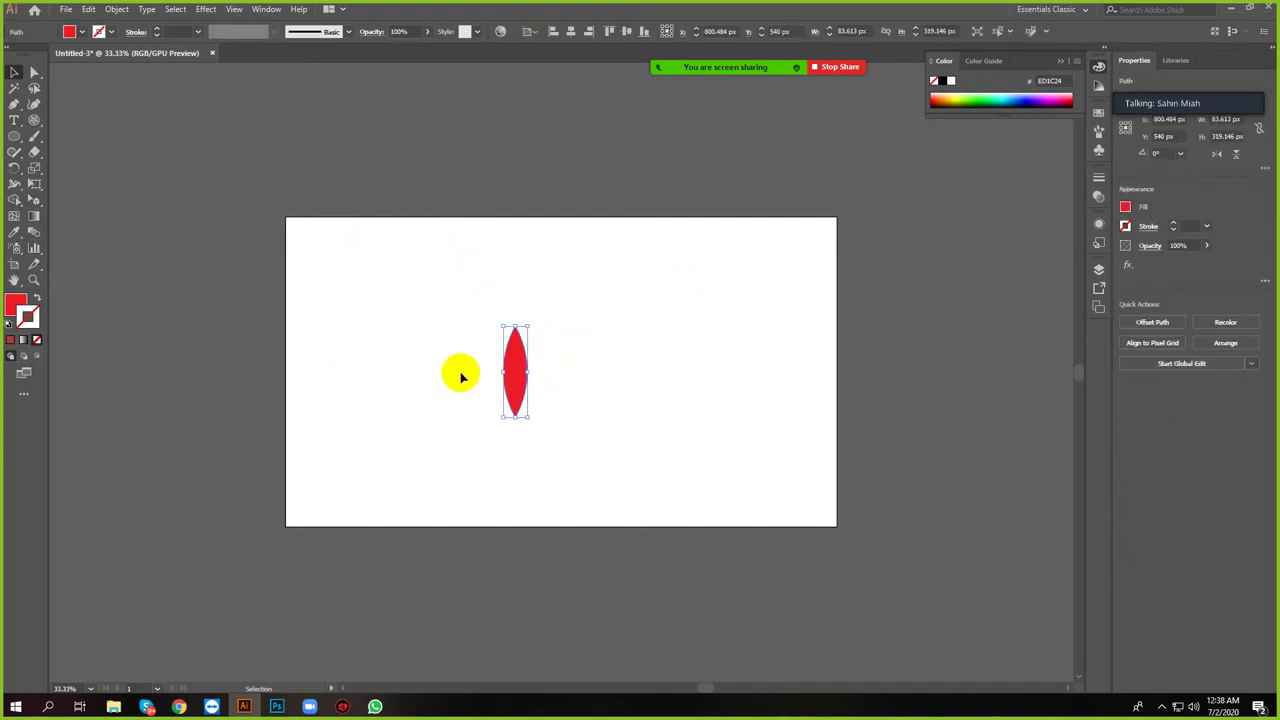
key(Delete)
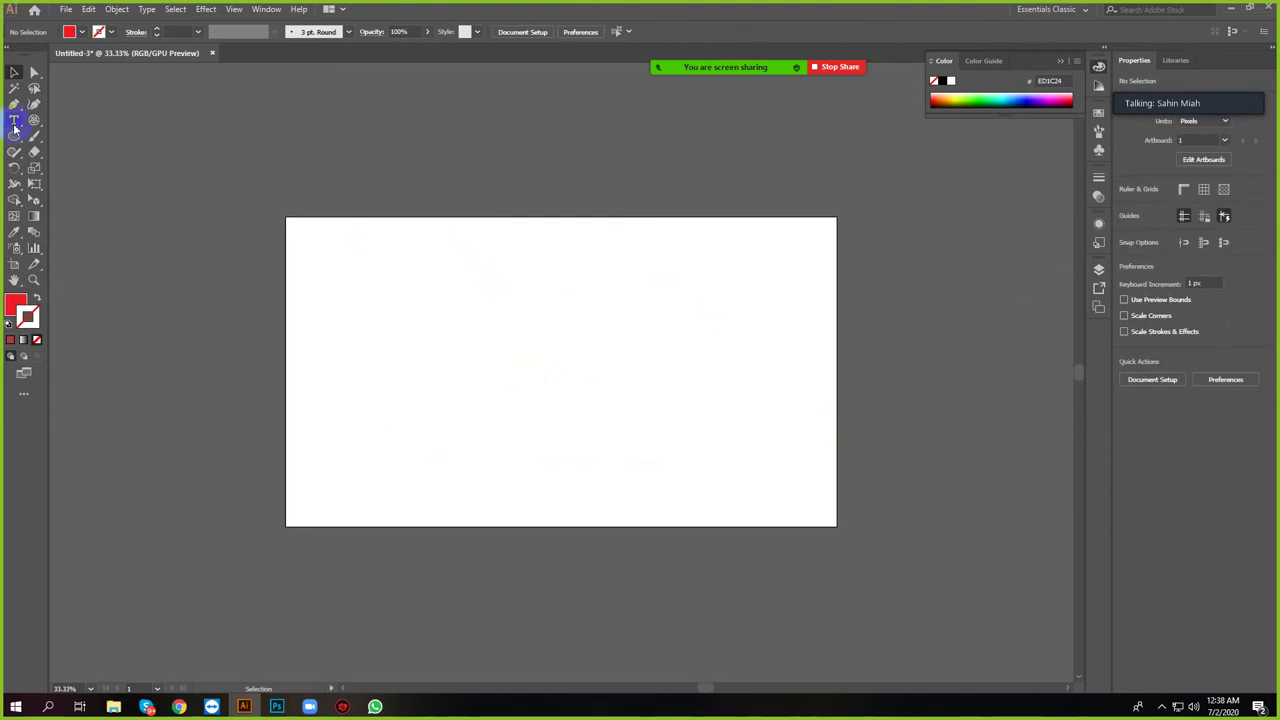
Step: Inspect the Polar Grid Tool options, cancel without changes, then switch to Photoshop
right_click(33, 121)
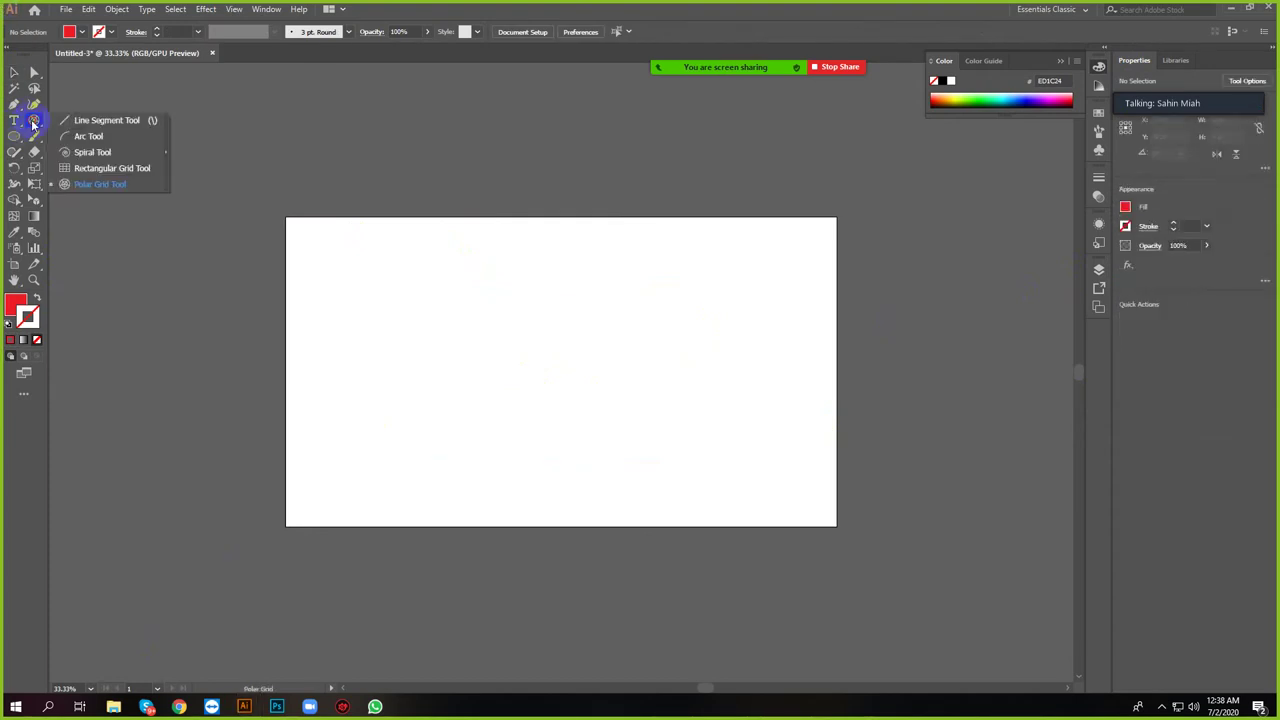
double_click(33, 121)
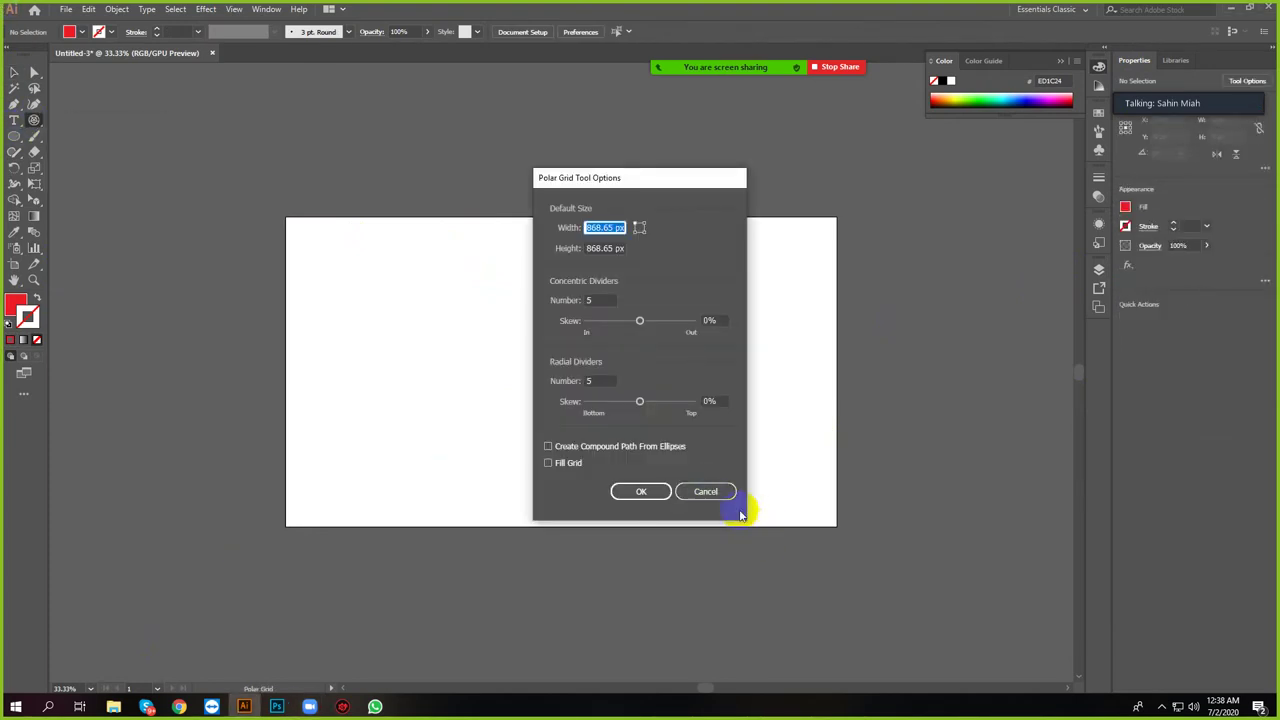
click(706, 491)
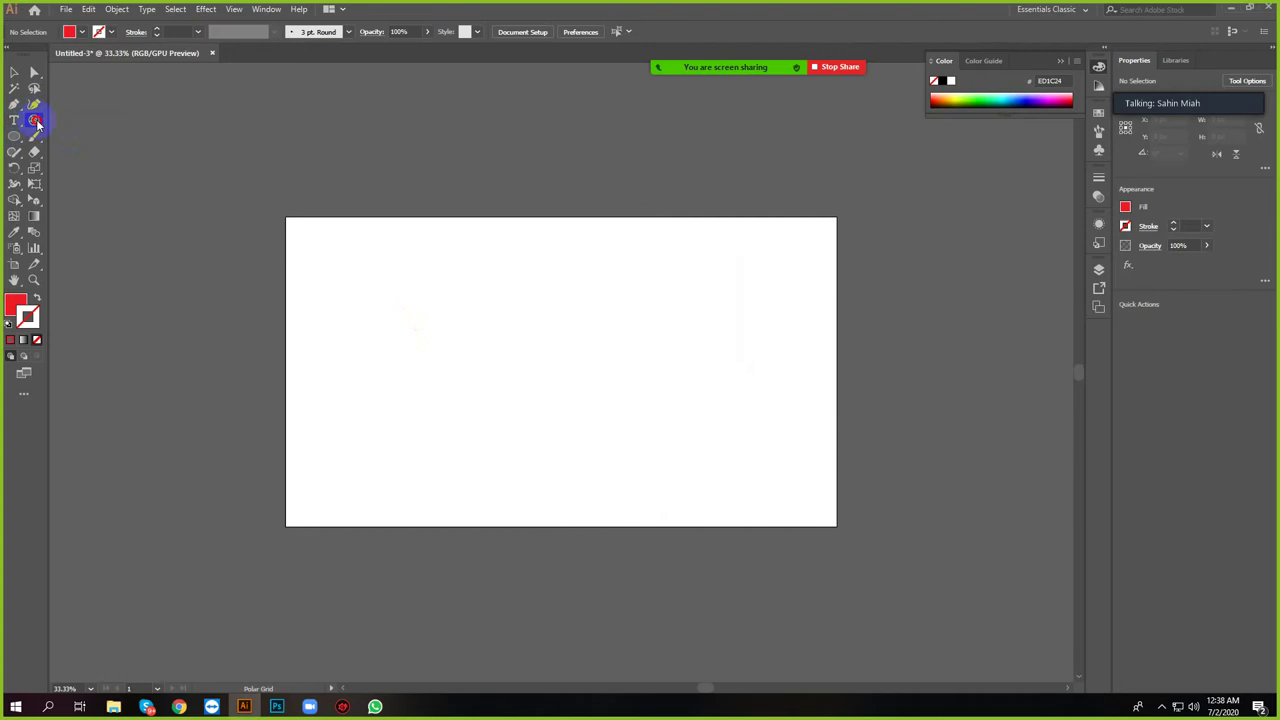
right_click(35, 121)
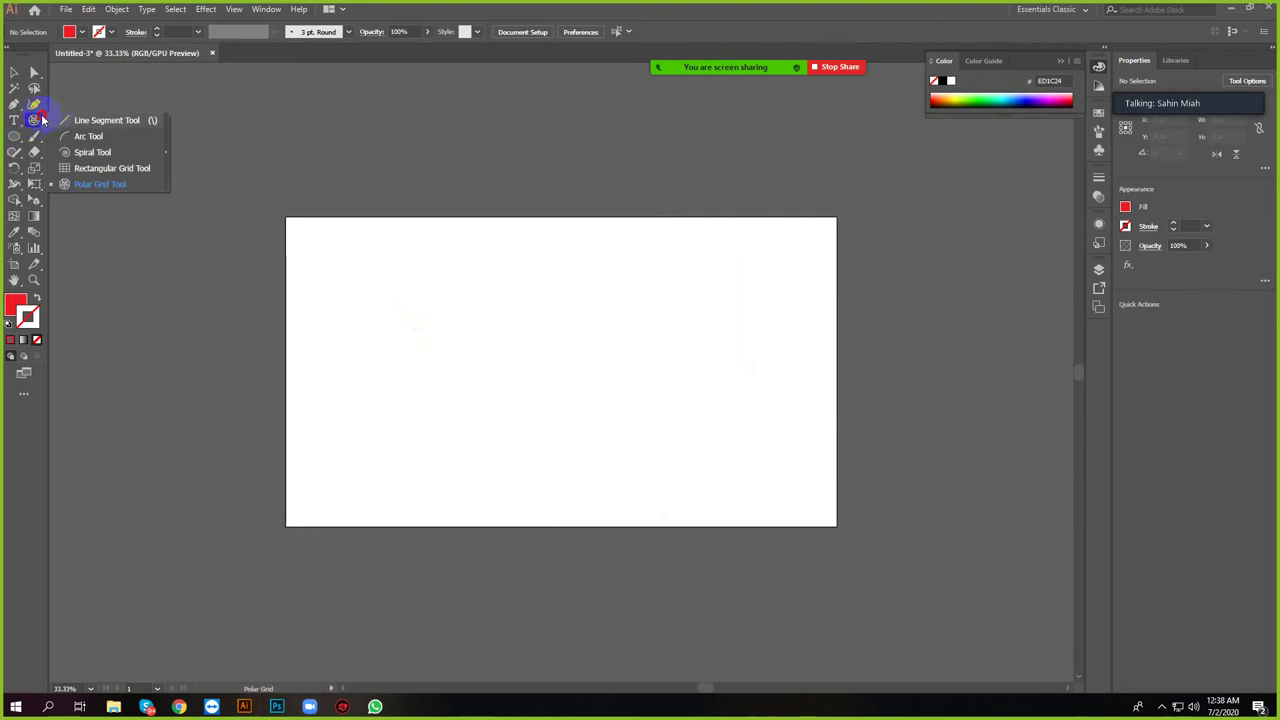
click(34, 121)
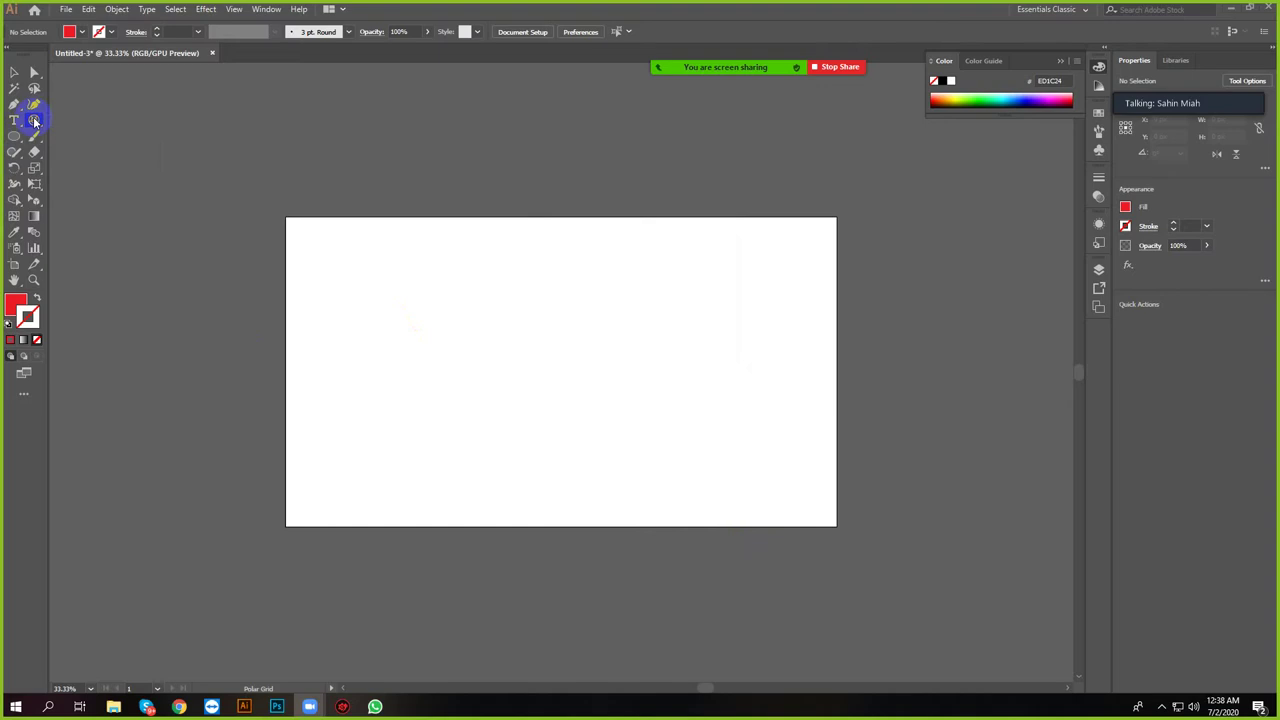
right_click(34, 121)
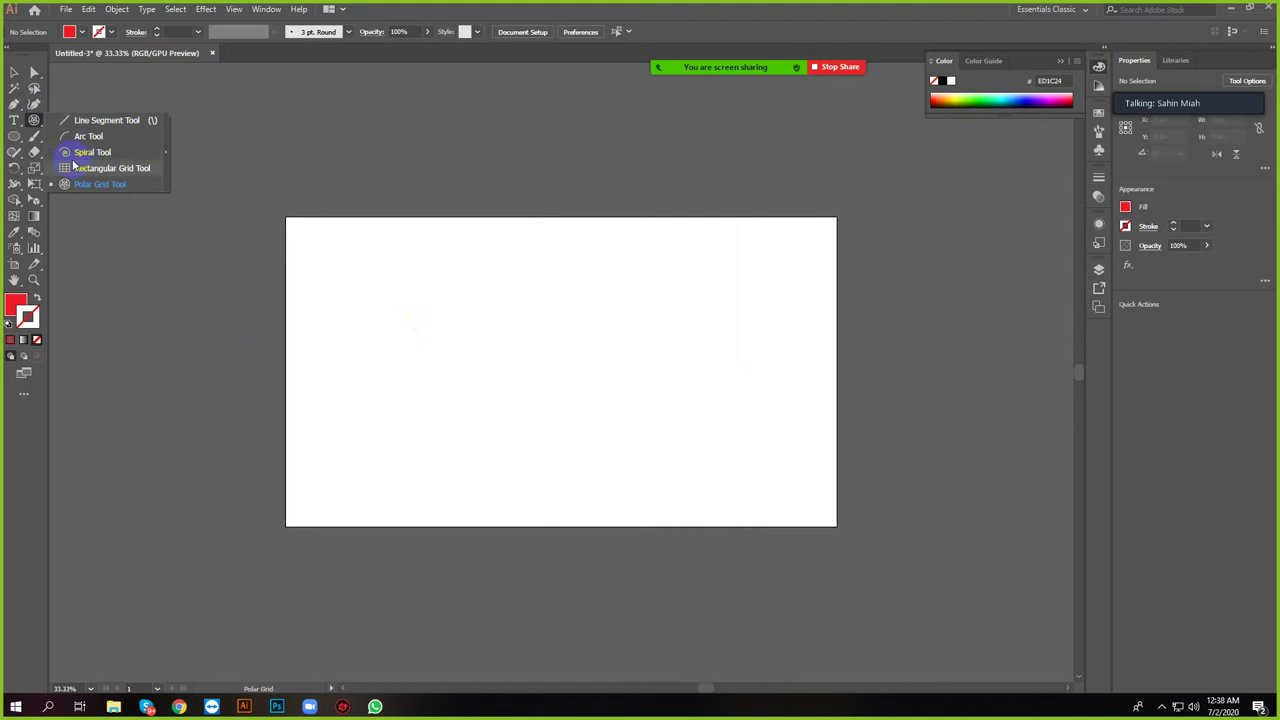
click(34, 121)
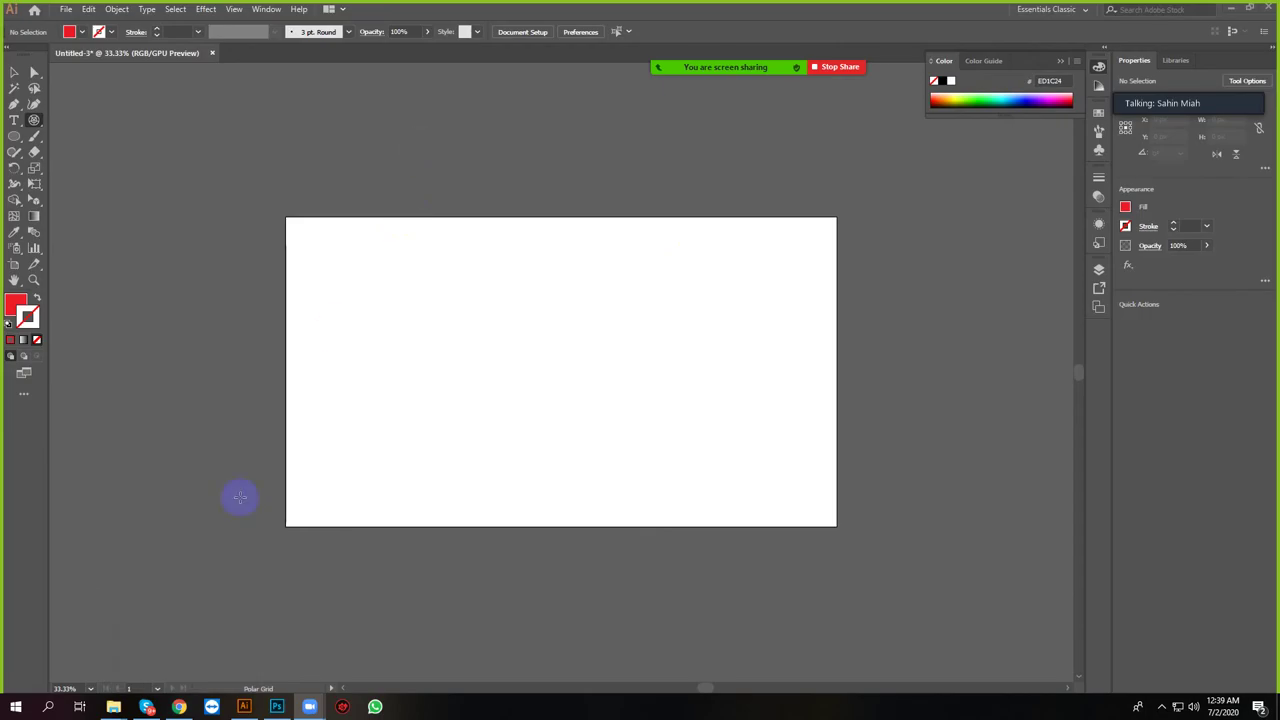
click(277, 707)
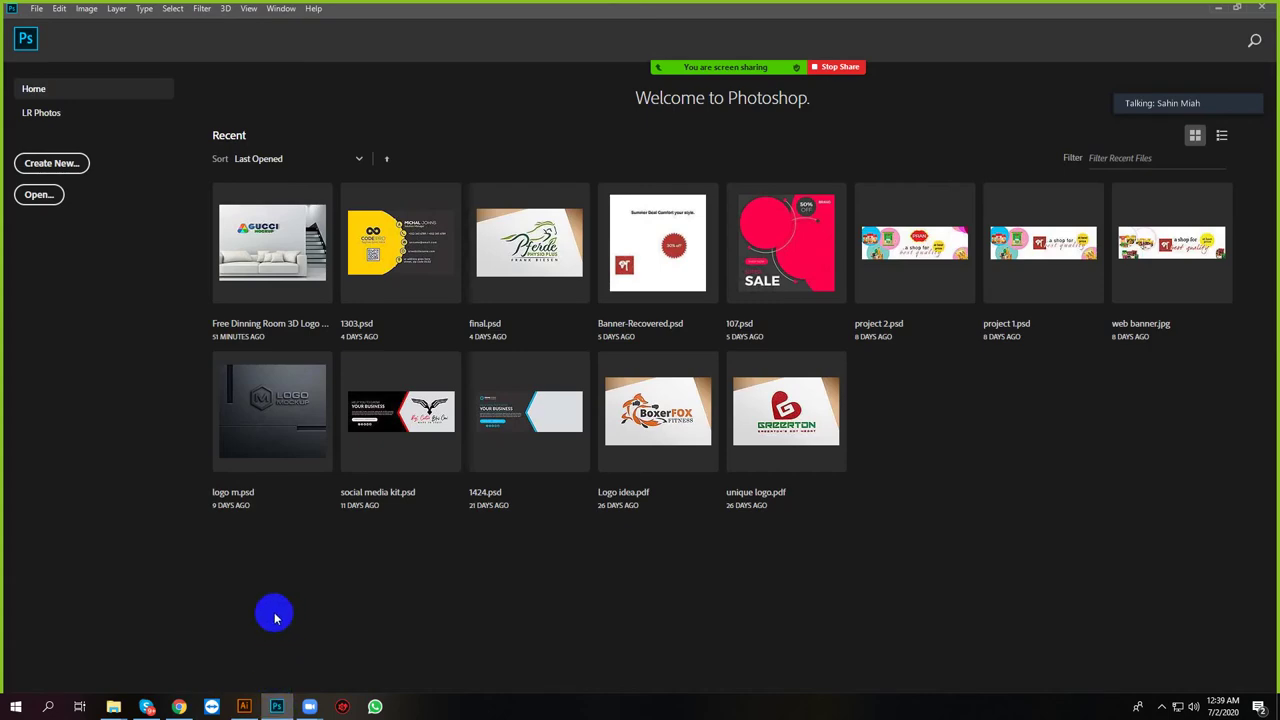
Step: Open the Free Dinning Room 3D Logo Mockup, edit its logo smart object, and hide the GUCCI layer
click(256, 250)
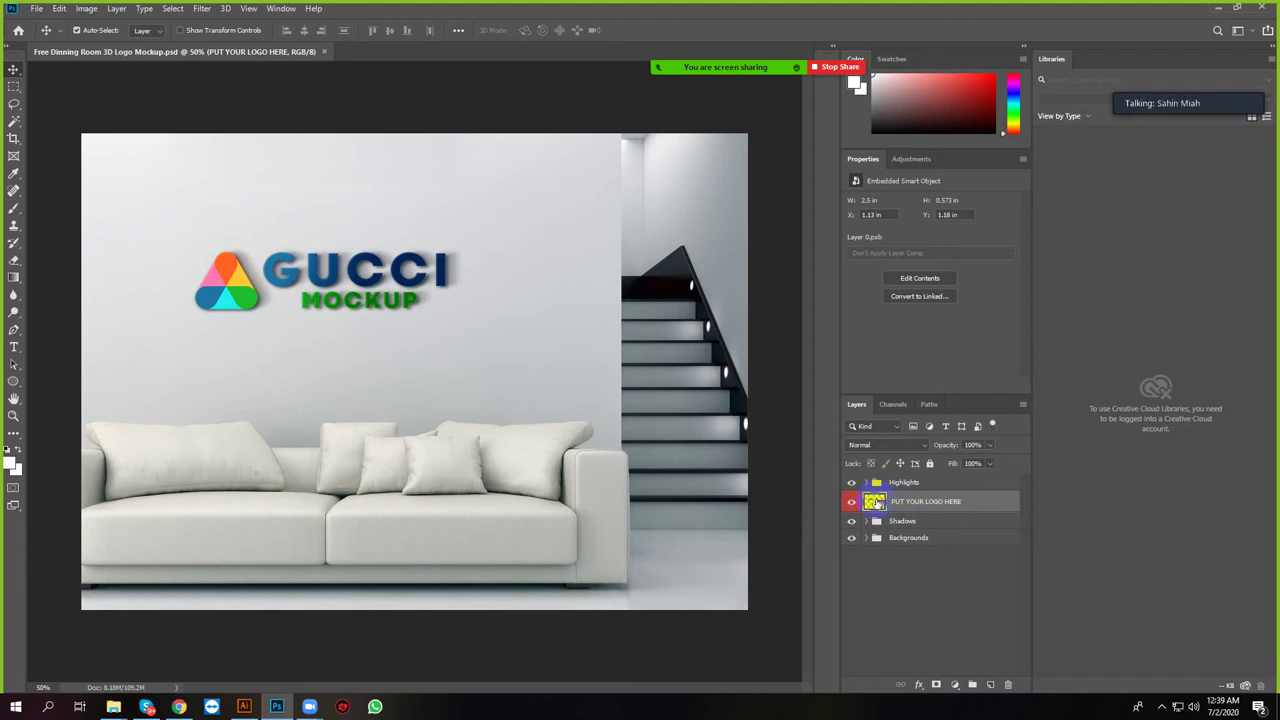
double_click(874, 501)
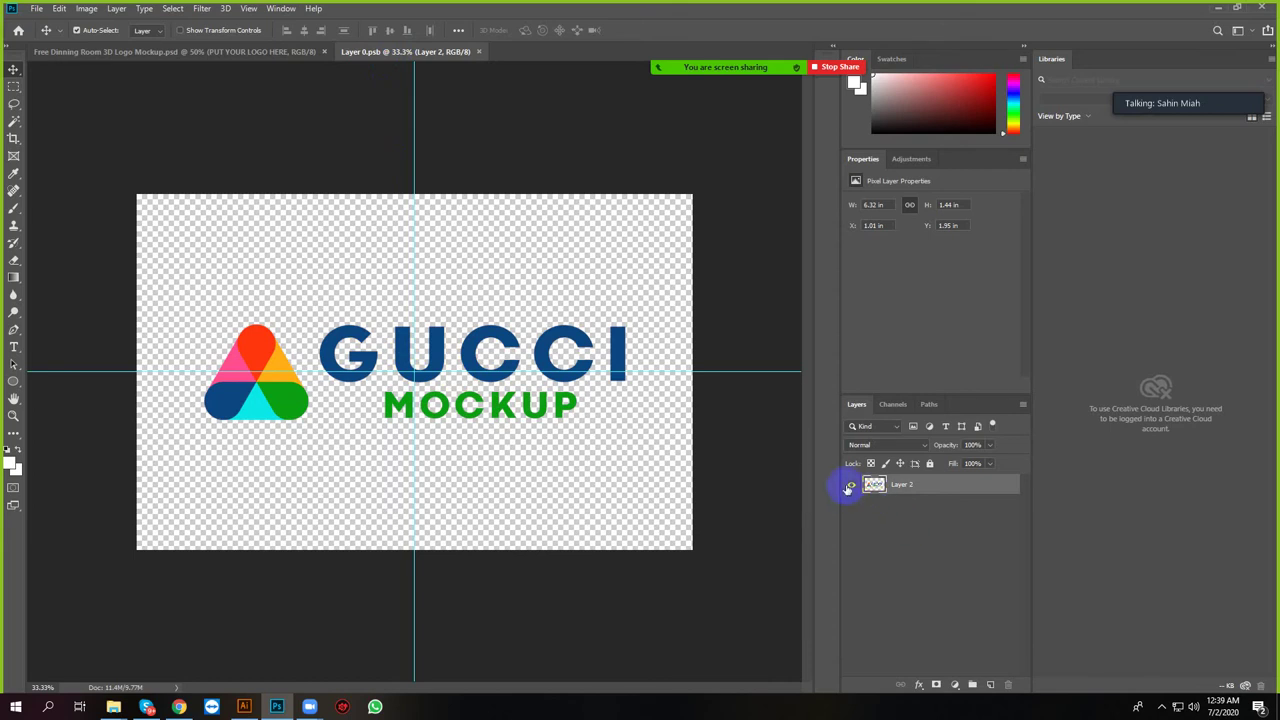
click(851, 487)
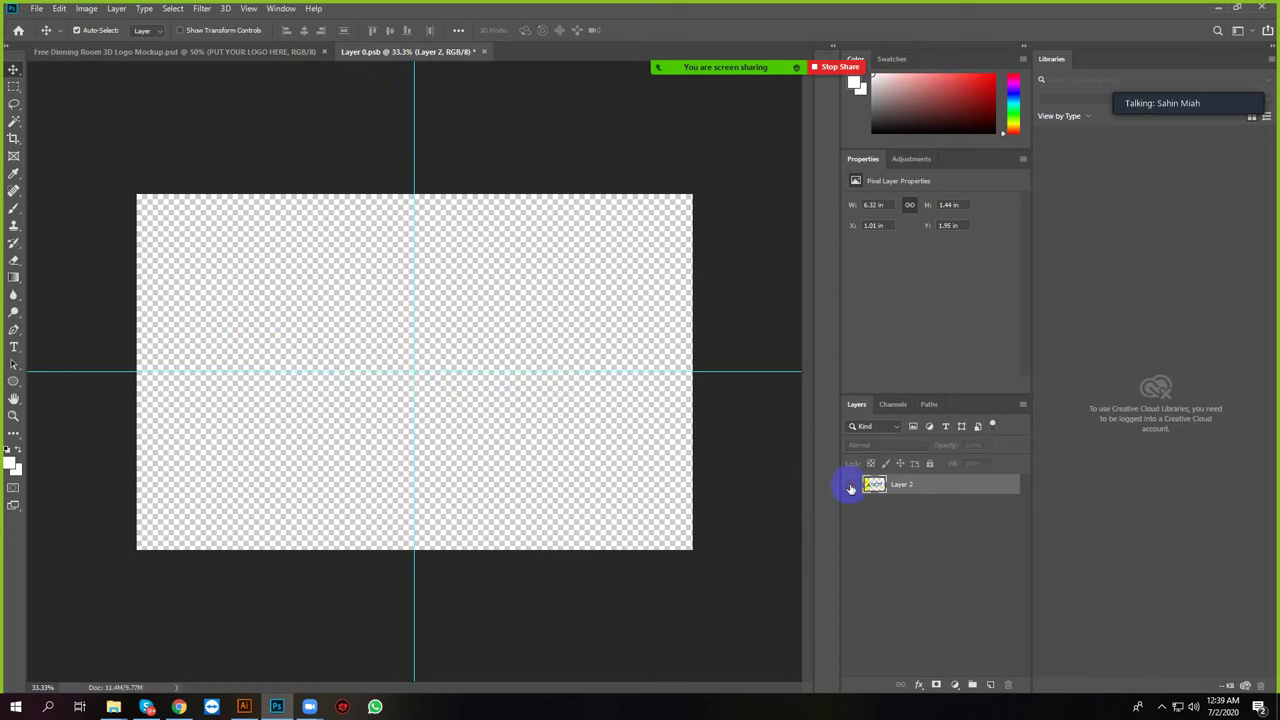
Step: Back in Illustrator, draw a wide red rectangle bar on the artboard with the Rectangle tool
click(244, 706)
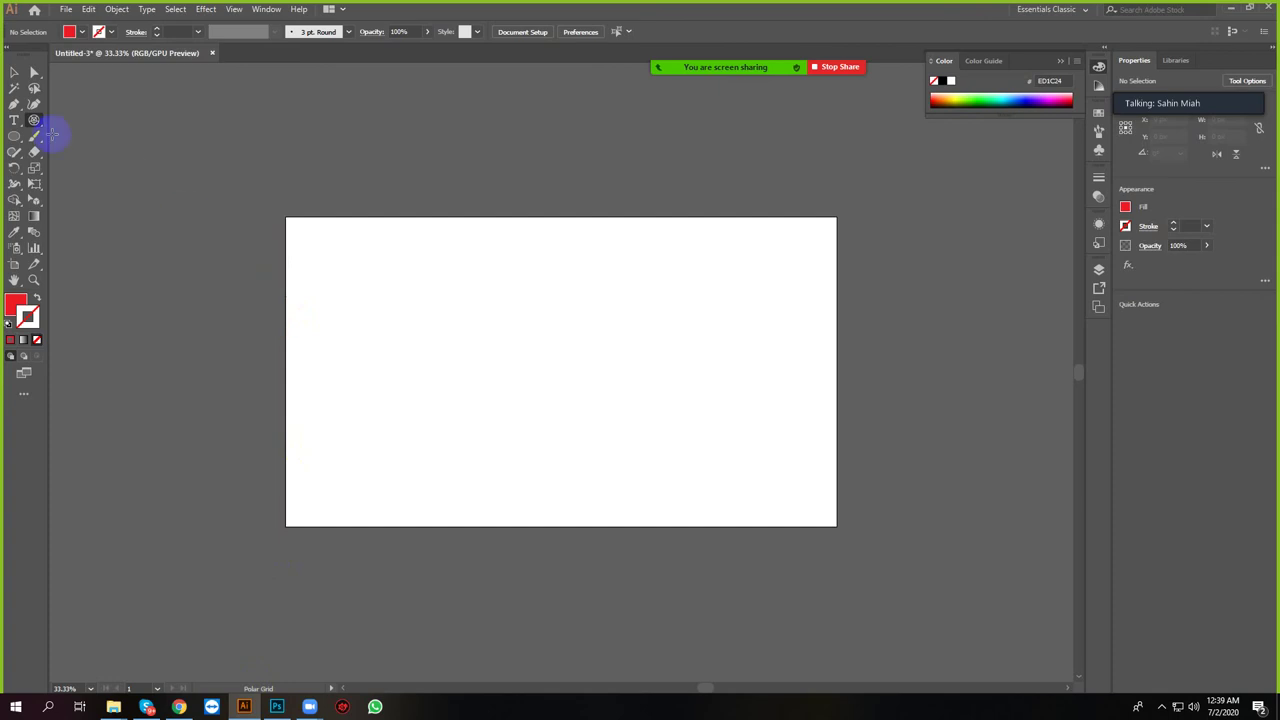
drag(20, 137, 49, 139)
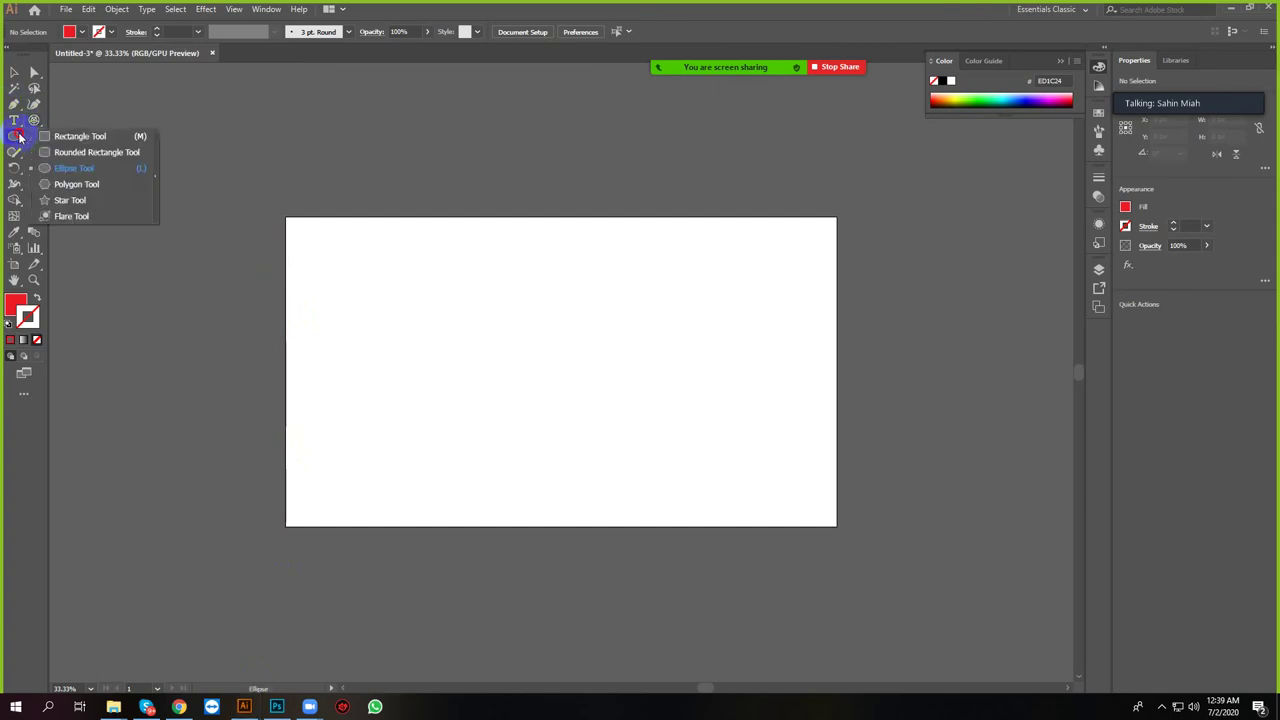
click(58, 145)
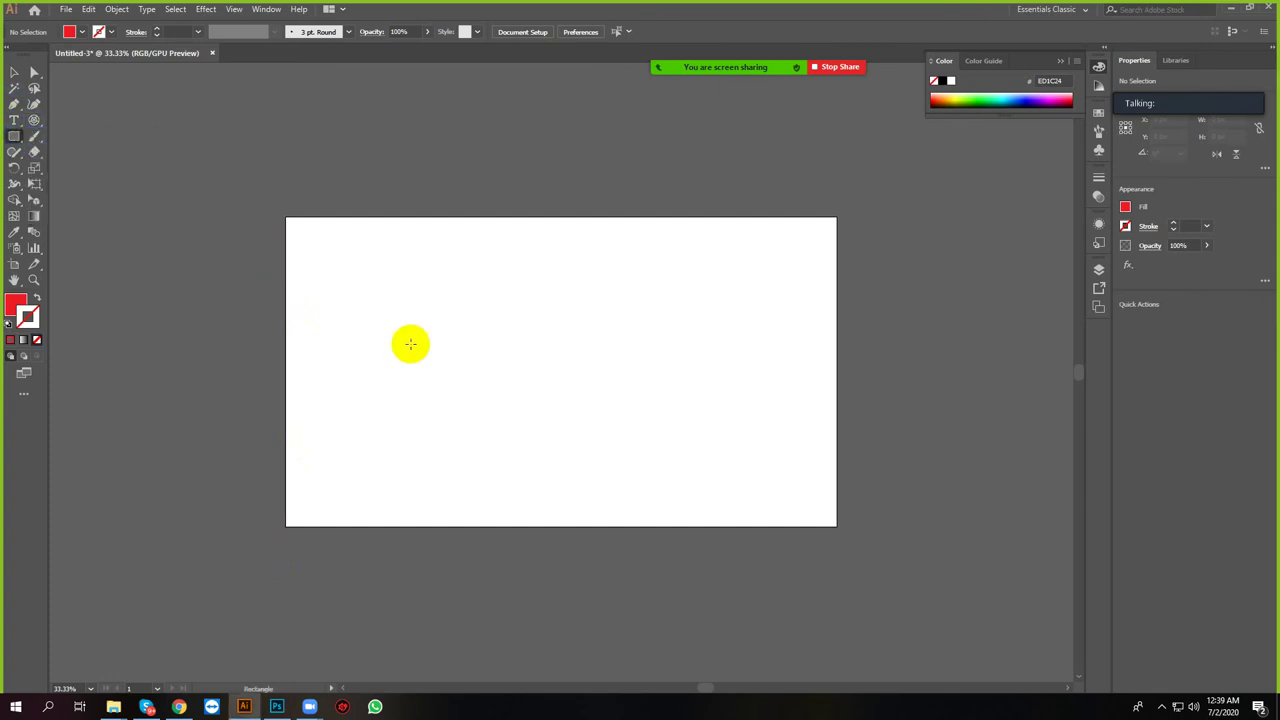
drag(490, 363, 499, 371)
drag(626, 426, 682, 405)
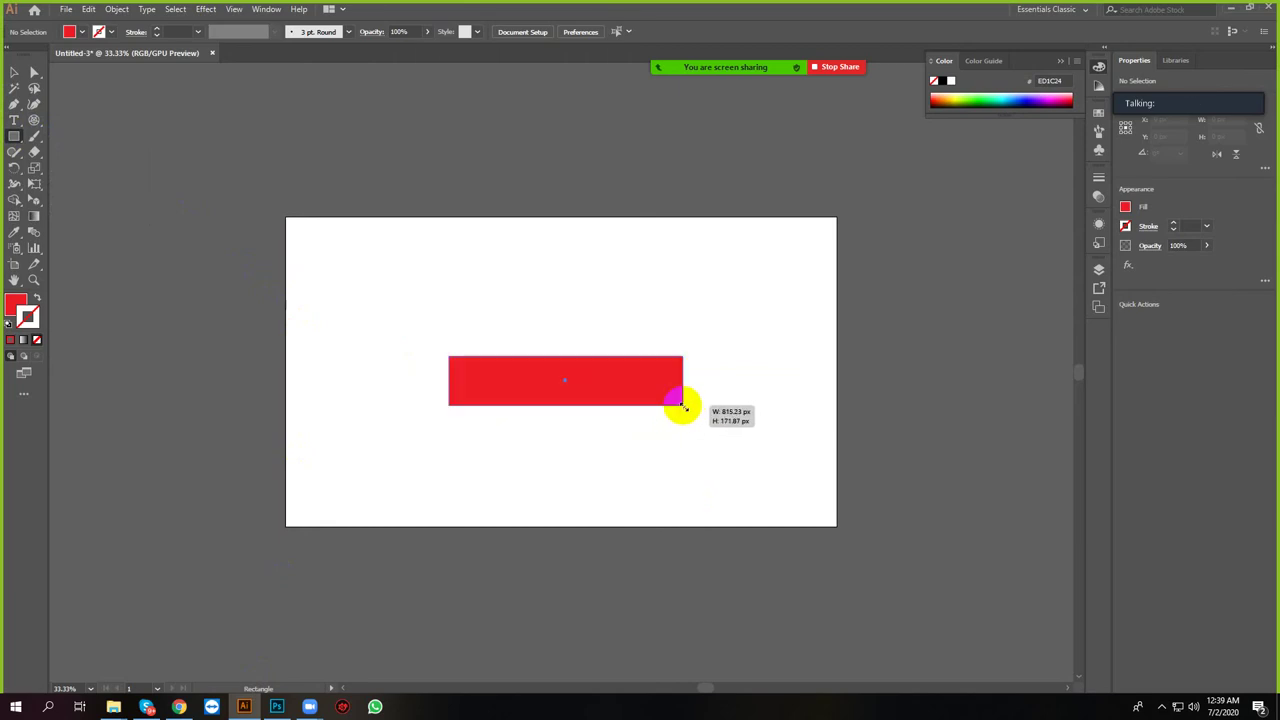
key(v)
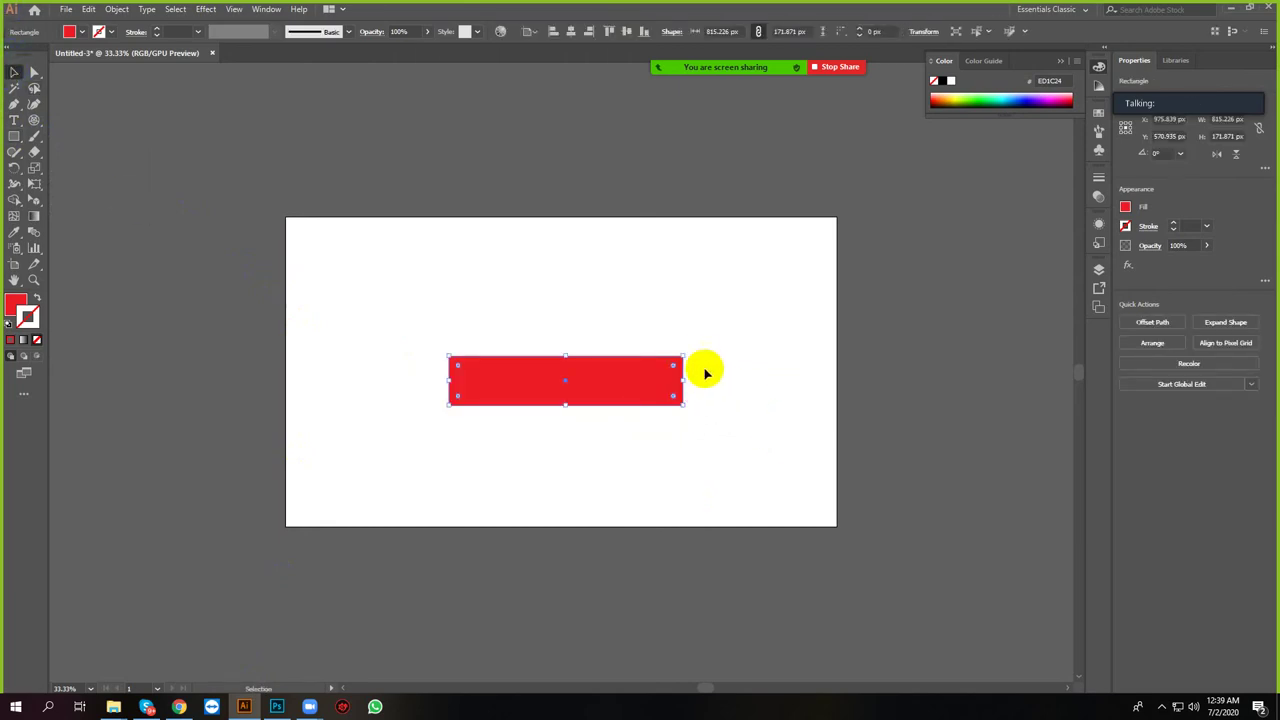
Step: Rotate the bar 90° to vertical, Alt-rotate a horizontal copy, and select both bars
drag(689, 355, 547, 511)
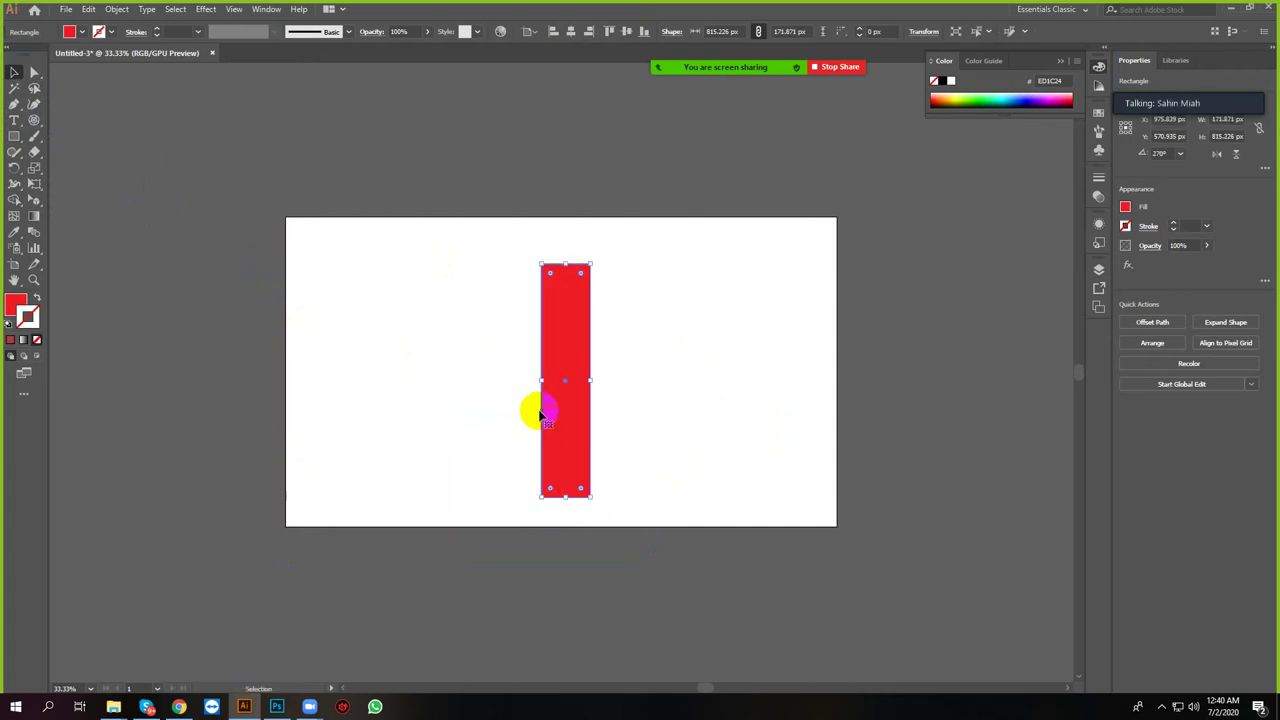
key(a)
key(v)
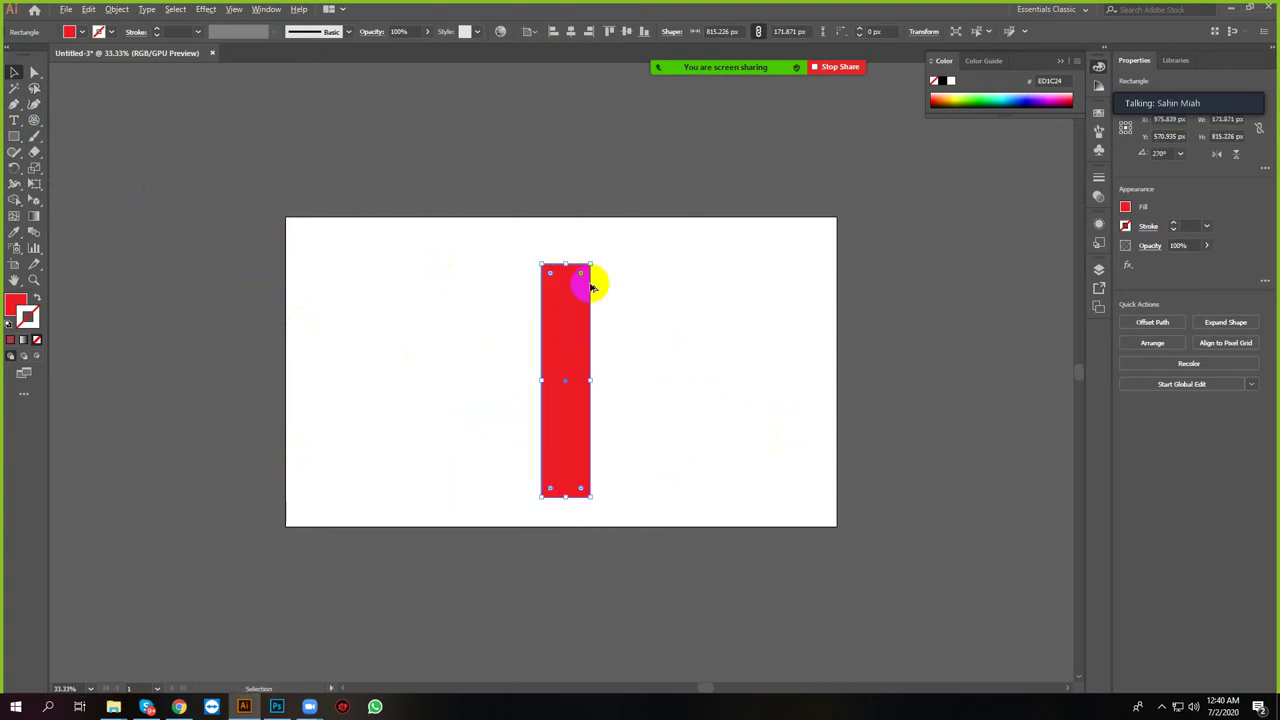
drag(594, 263, 629, 400)
click(757, 257)
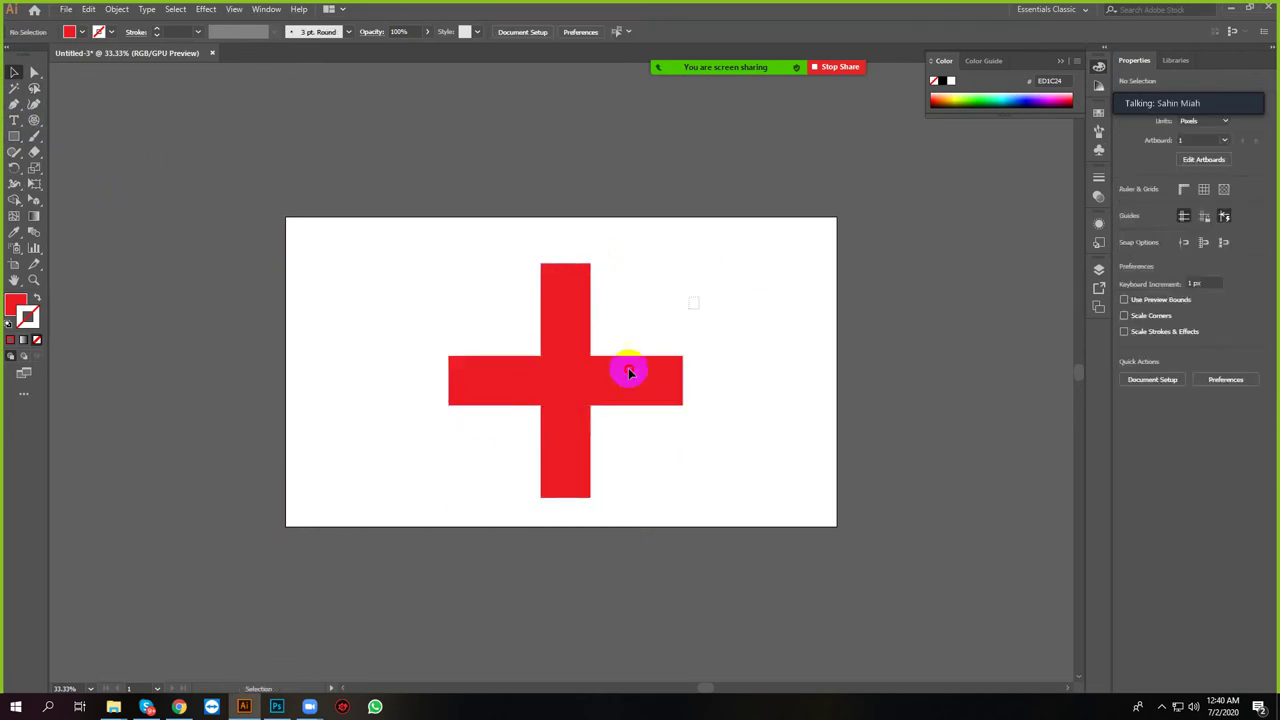
drag(700, 250, 443, 494)
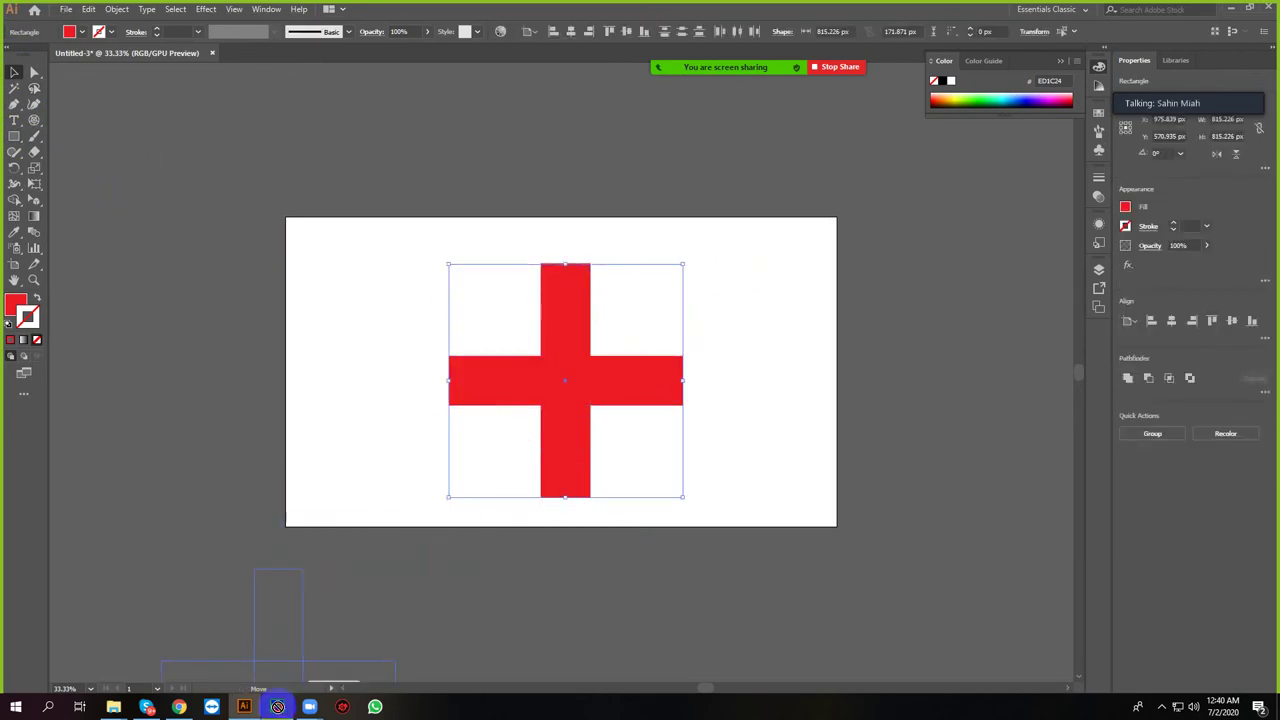
click(276, 706)
Step: Paste the red cross into Layer 0.psb and proportionally scale it to about 32%, centred
key(ctrl+v)
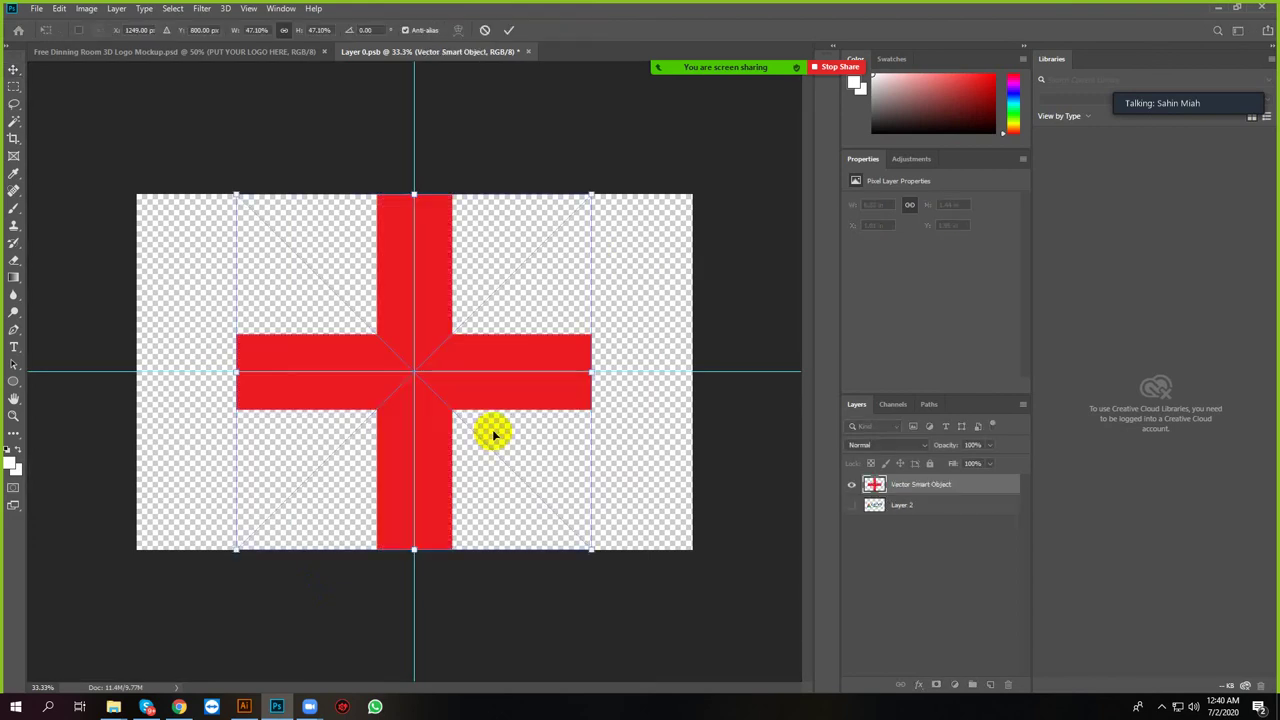
drag(589, 549, 533, 505)
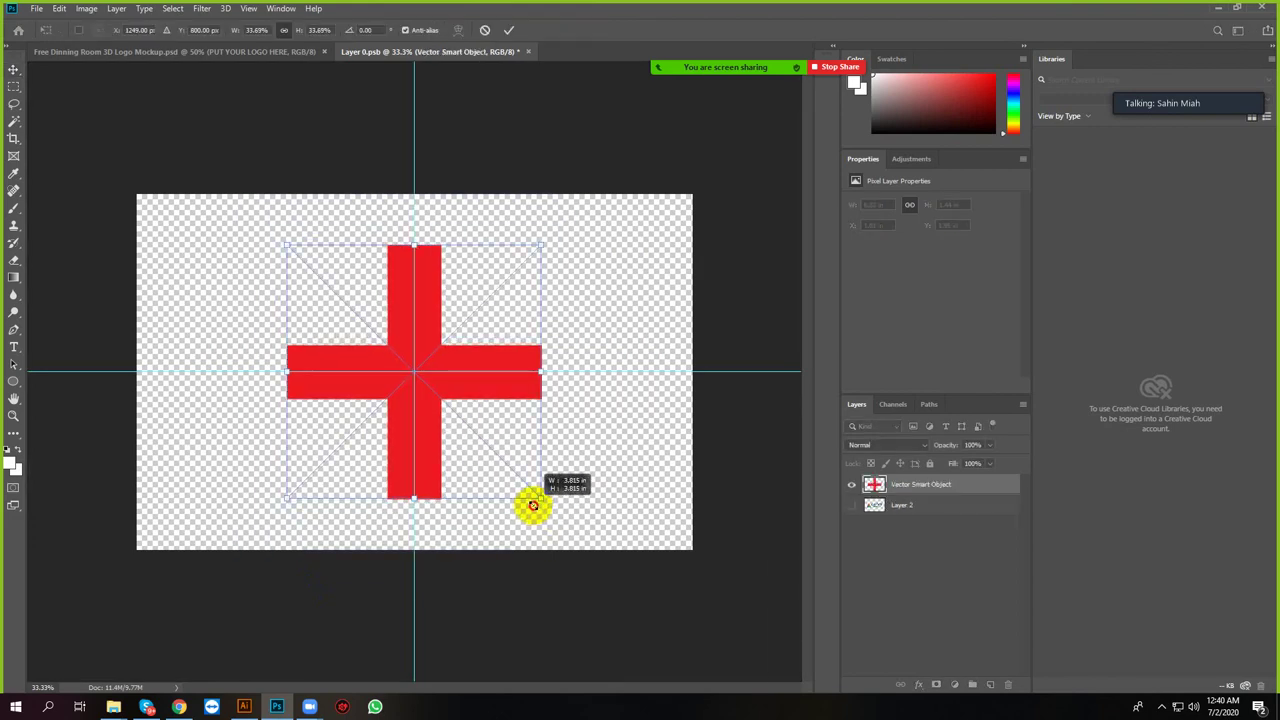
drag(533, 505, 529, 506)
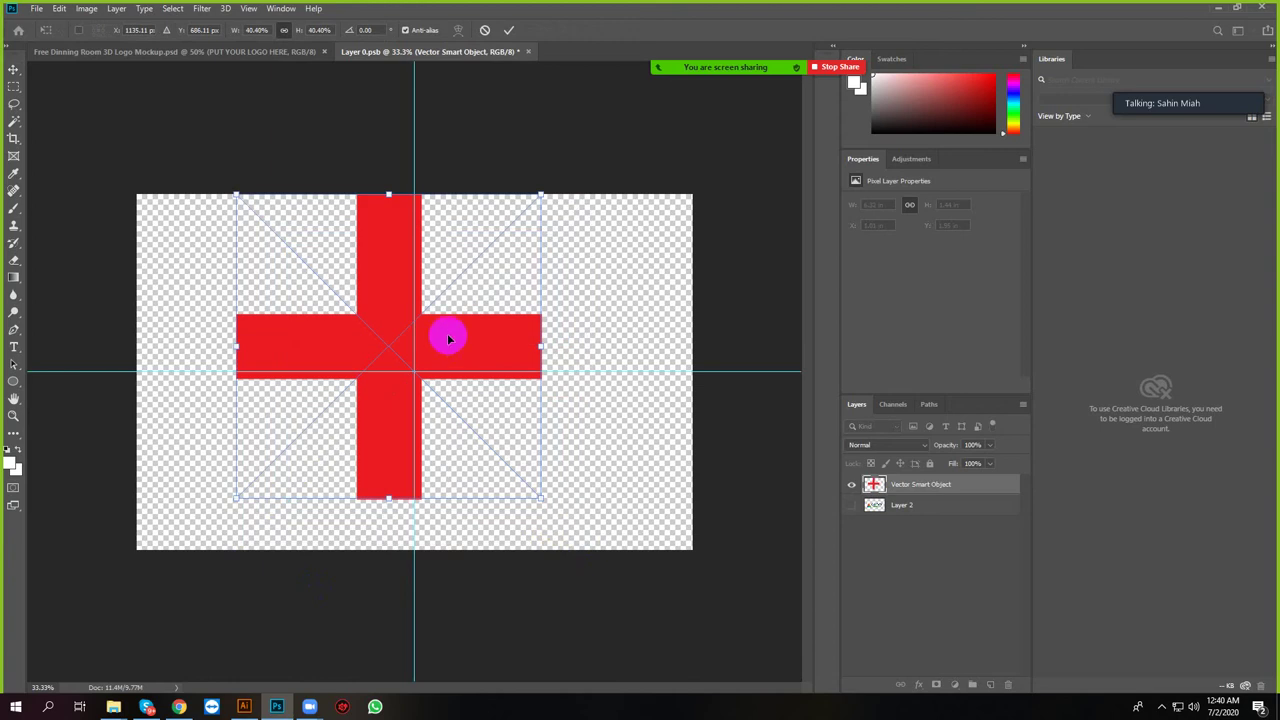
drag(449, 334, 468, 356)
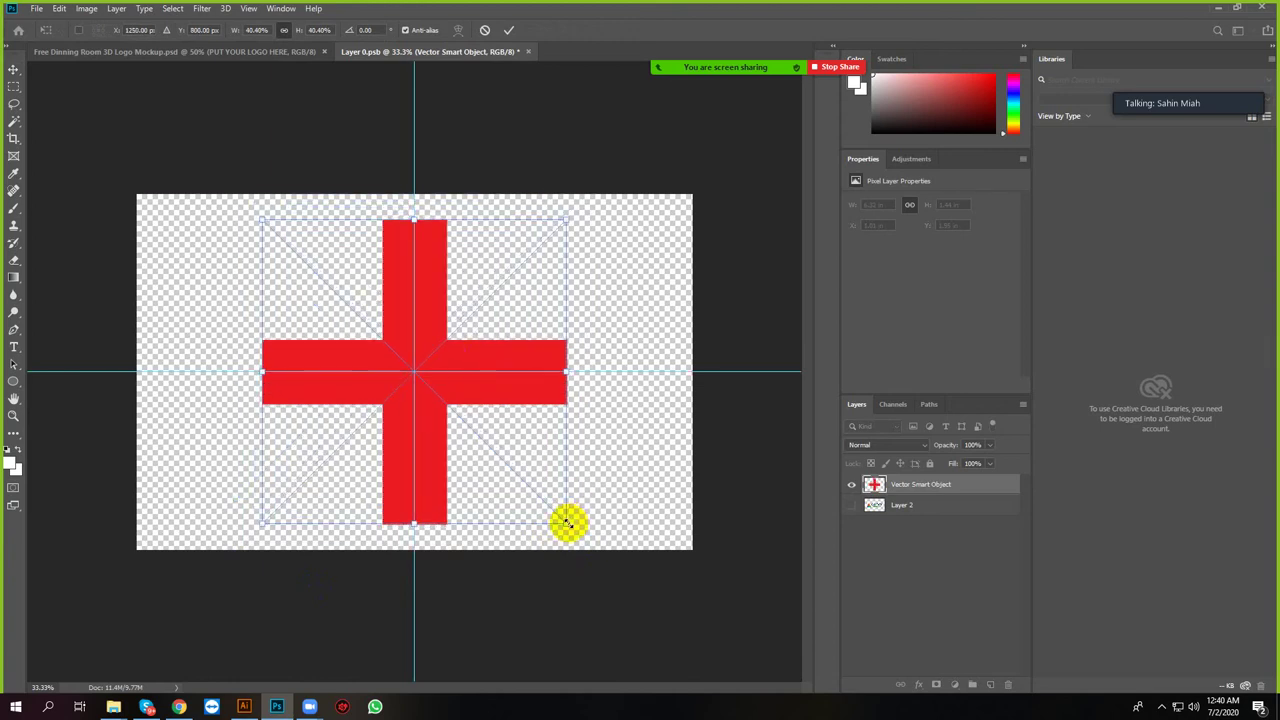
mouse_move(566, 521)
mouse_down()
mouse_move(500, 466)
mouse_move(391, 474)
mouse_move(520, 474)
mouse_move(591, 494)
mouse_move(594, 585)
mouse_move(374, 526)
mouse_move(546, 414)
mouse_move(357, 423)
mouse_move(422, 493)
mouse_move(528, 406)
mouse_move(351, 449)
mouse_move(554, 417)
mouse_move(391, 396)
mouse_move(443, 471)
mouse_move(432, 481)
mouse_up()
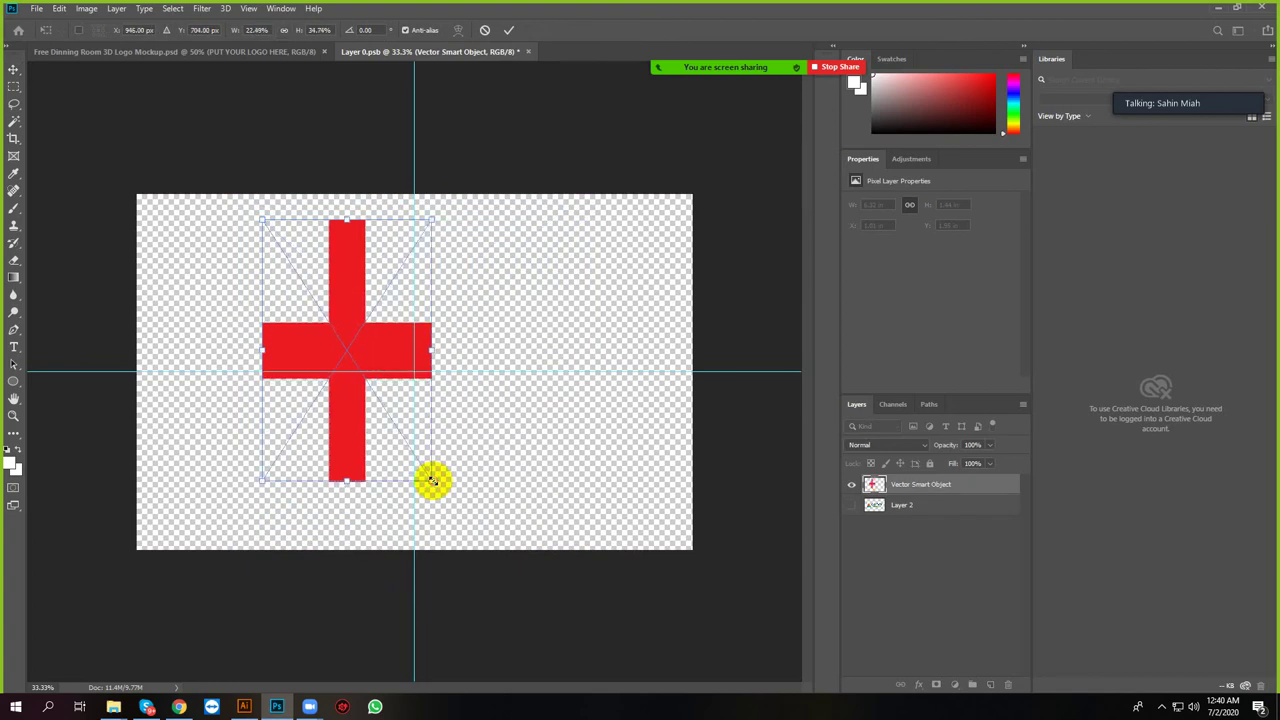
key(ctrl+z)
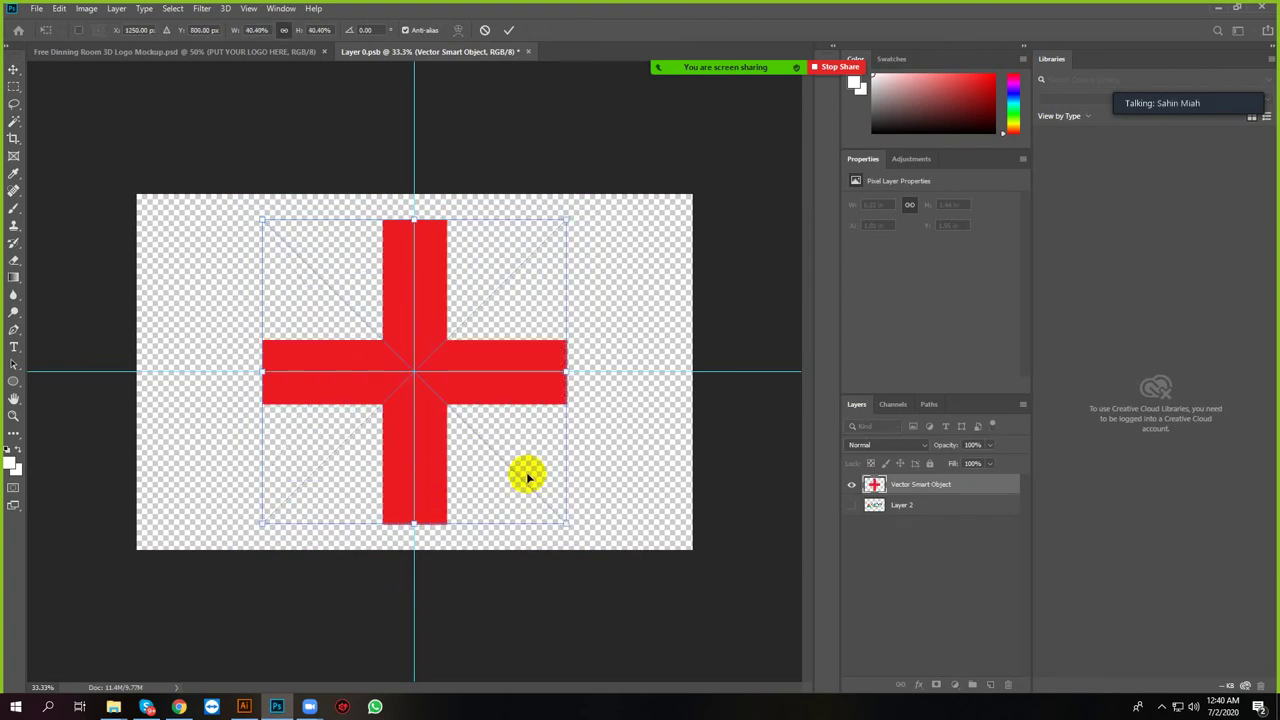
mouse_move(543, 477)
mouse_down()
mouse_move(366, 317)
mouse_move(503, 506)
mouse_move(346, 363)
mouse_move(461, 497)
mouse_move(320, 363)
mouse_move(536, 556)
mouse_up()
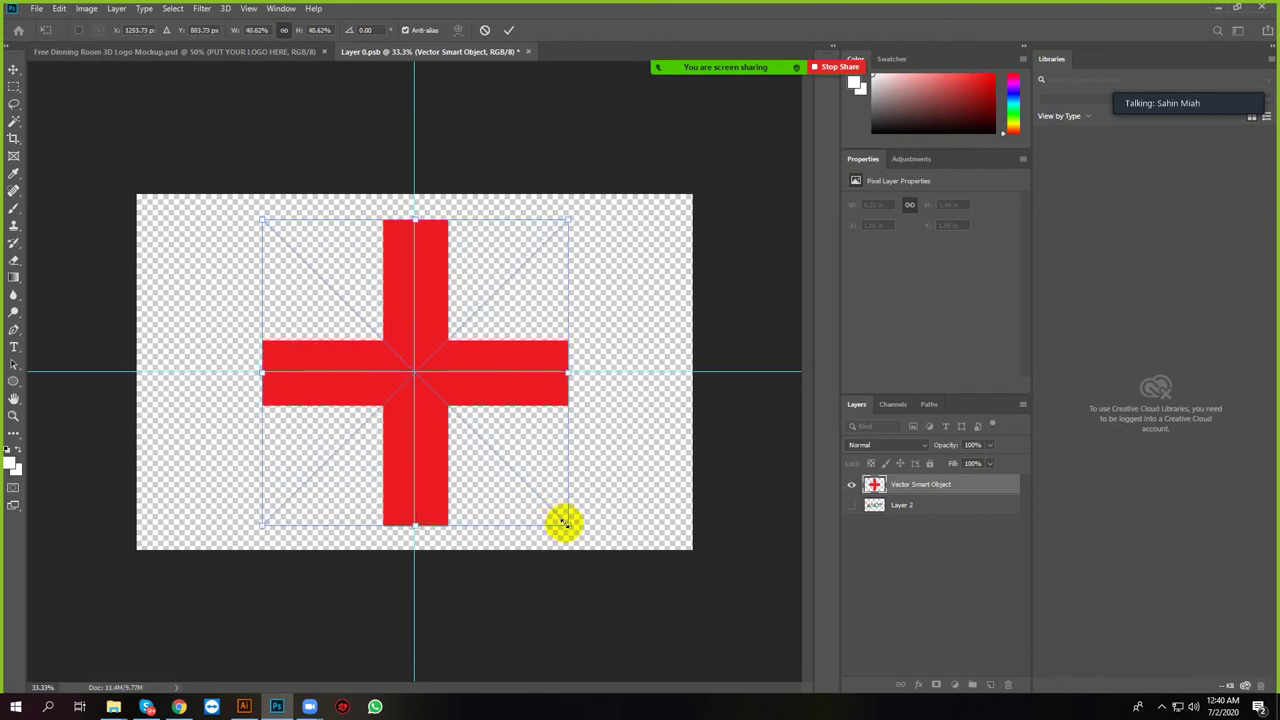
mouse_move(551, 514)
mouse_down()
mouse_move(491, 474)
mouse_move(538, 531)
mouse_move(493, 494)
mouse_move(512, 512)
mouse_up()
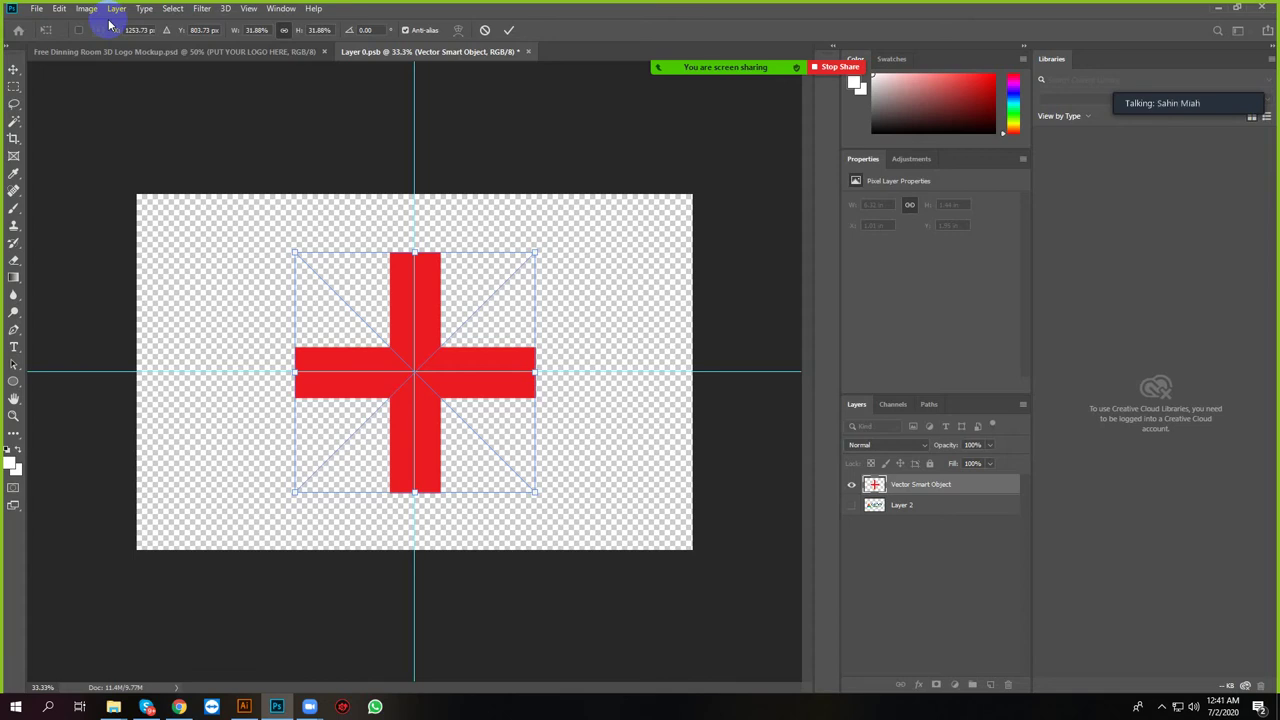
key(Return)
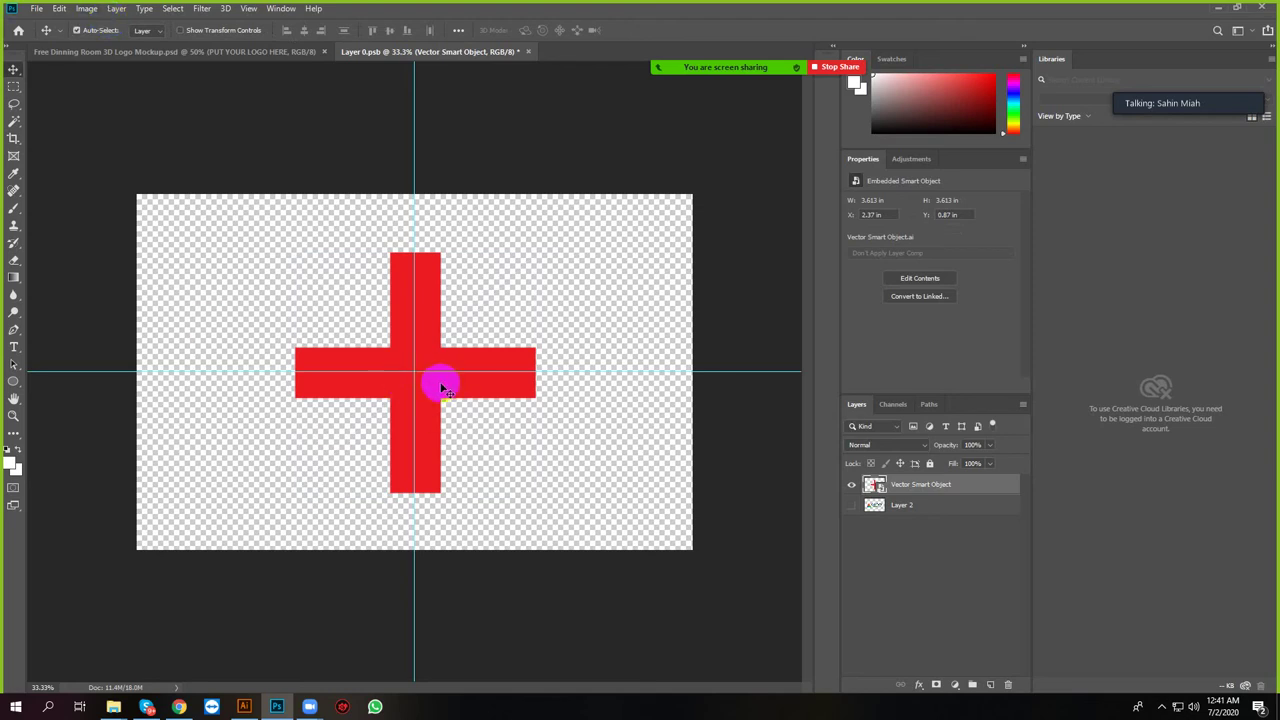
Step: Save Layer 0.psb, check the cross on the dining room mockup wall, and quit Photoshop
click(172, 51)
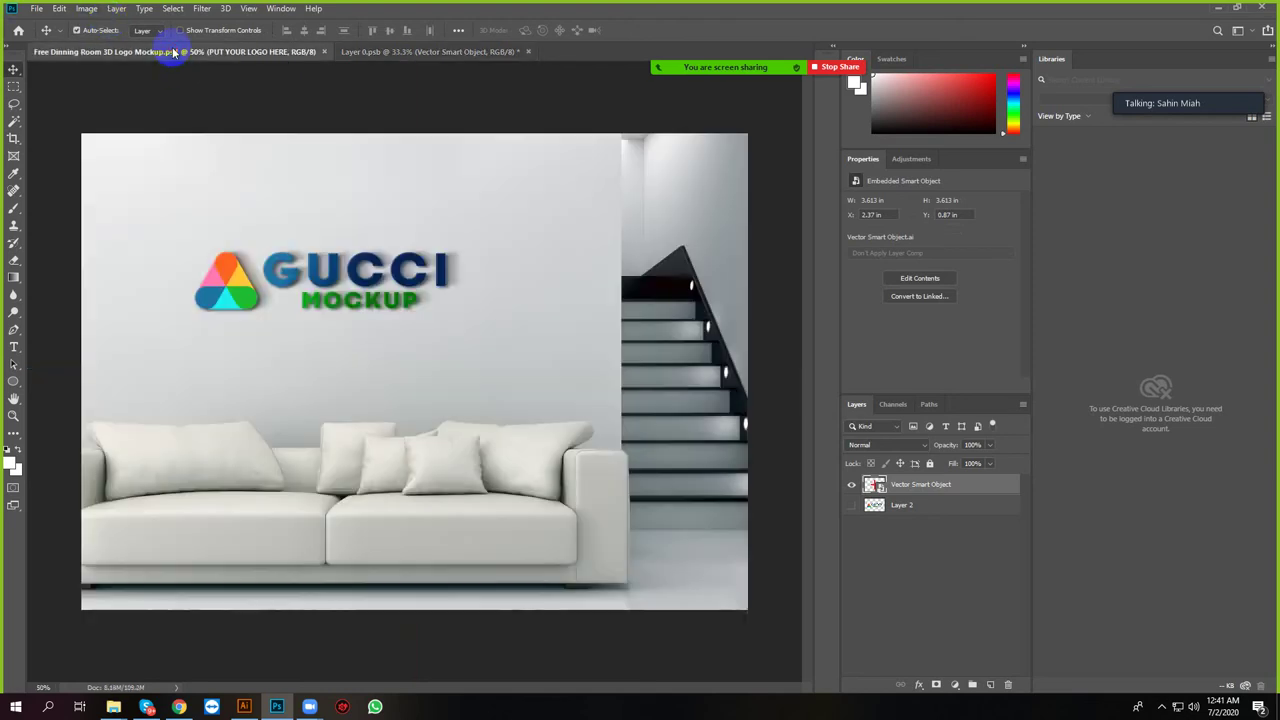
click(415, 51)
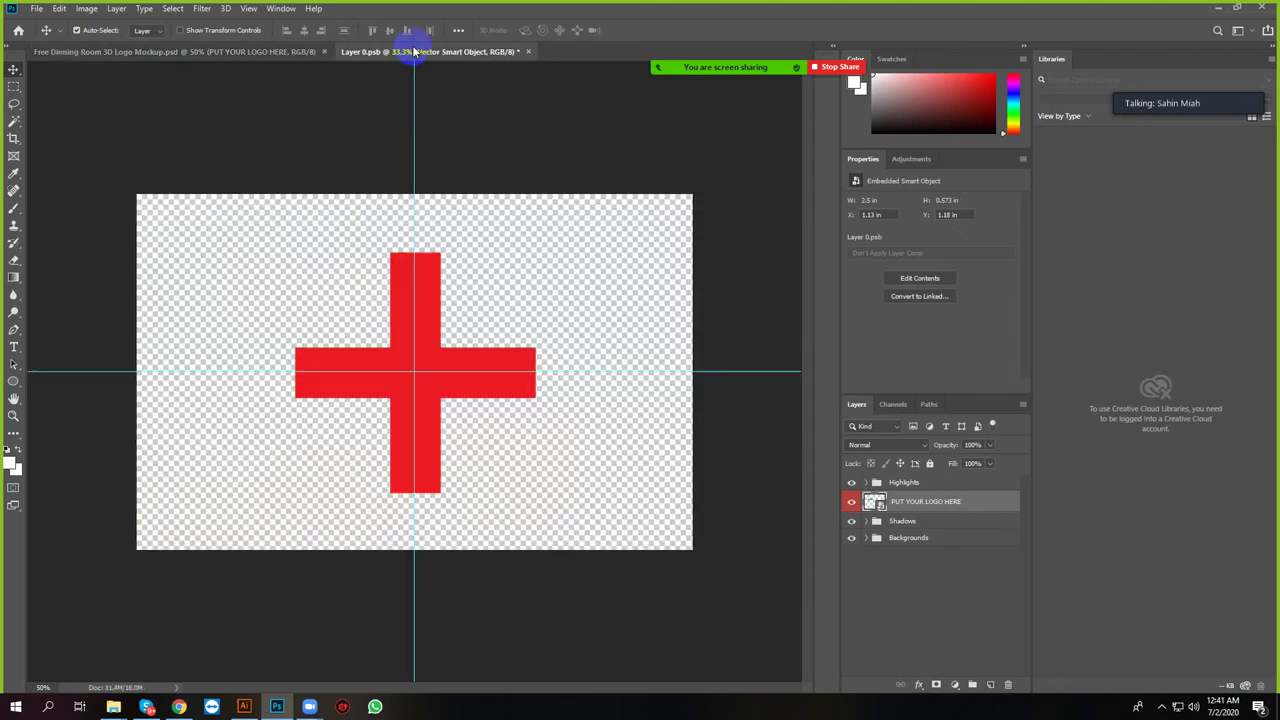
key(ctrl+s)
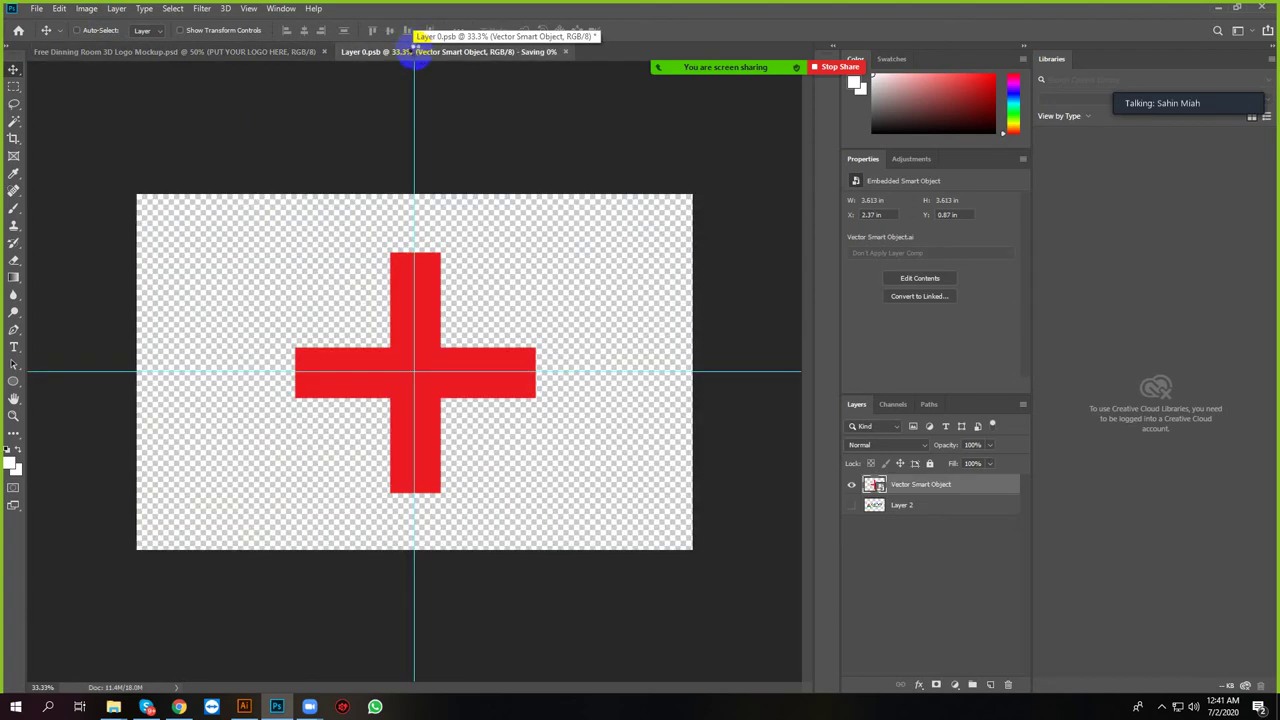
click(188, 52)
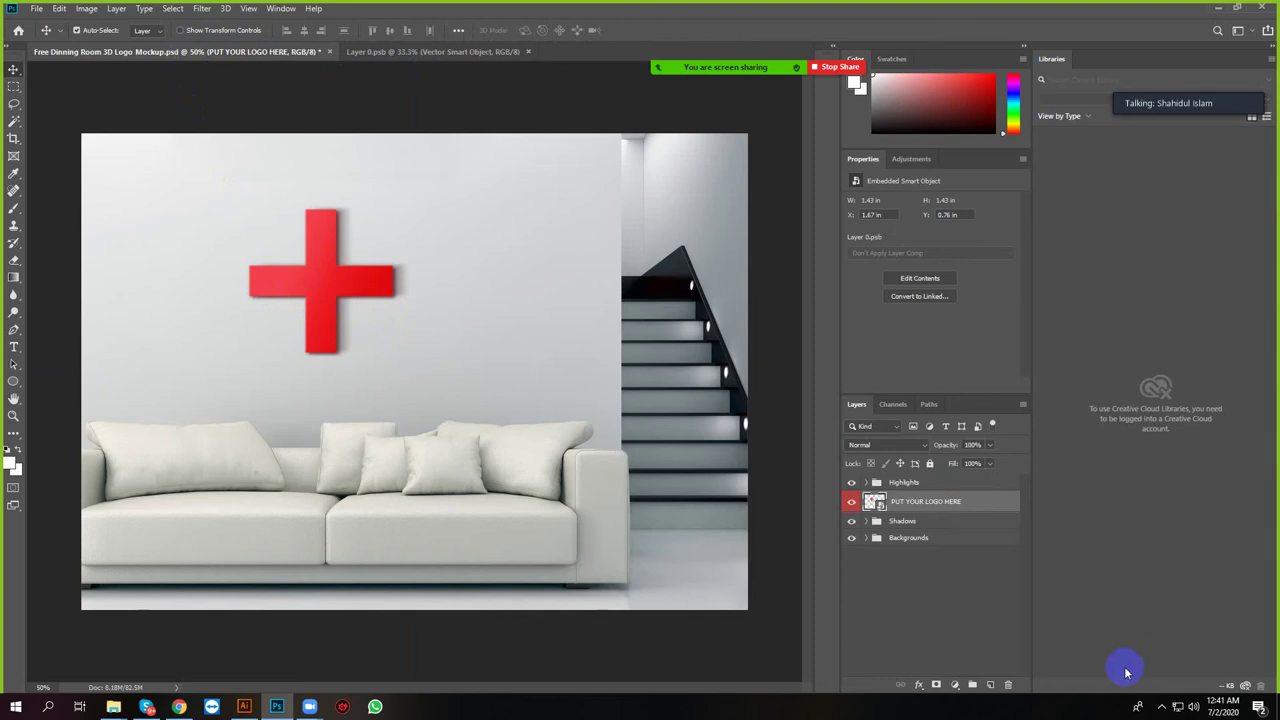
click(1159, 708)
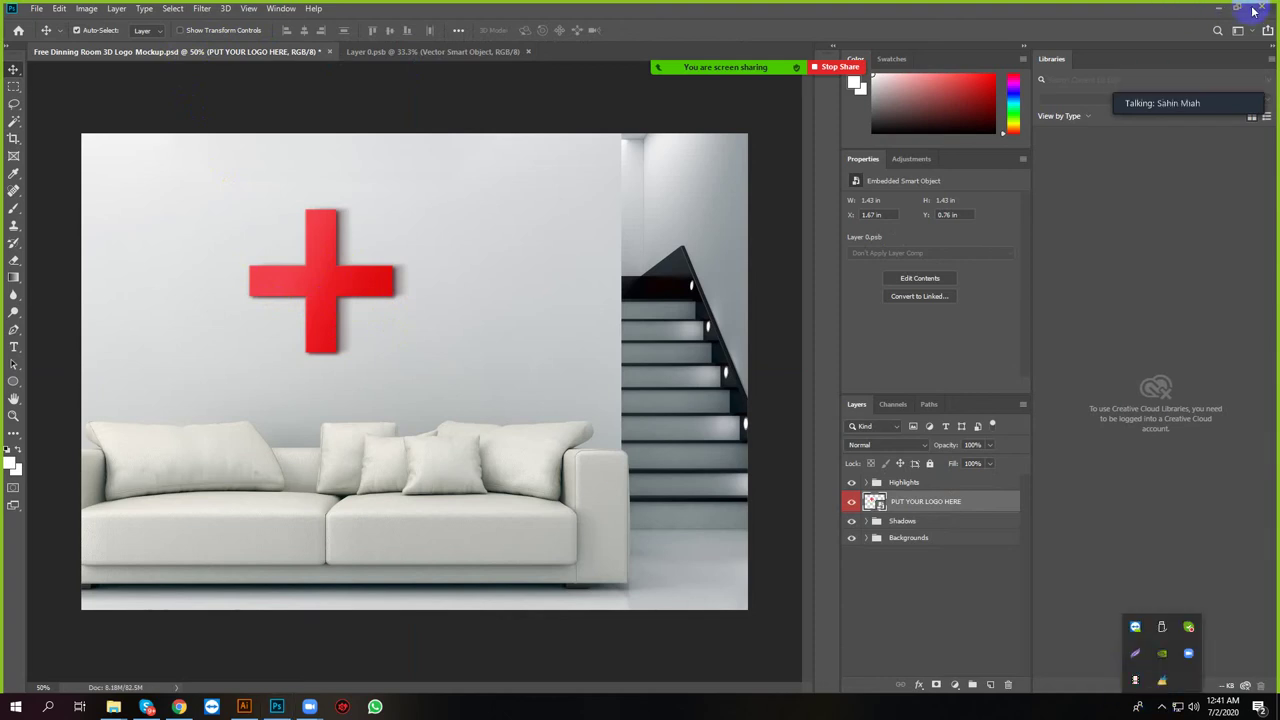
click(1265, 12)
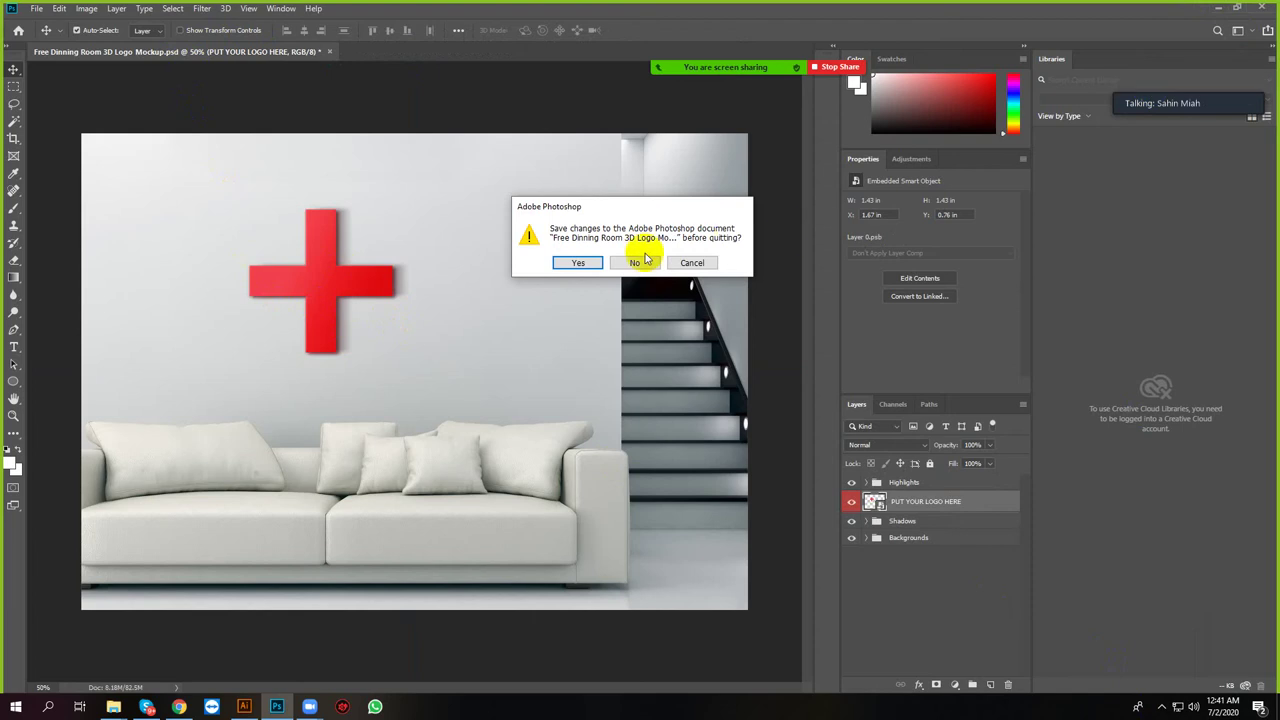
Step: Decline saving the mockup, then close Untitled-3 in Illustrator without saving
click(630, 263)
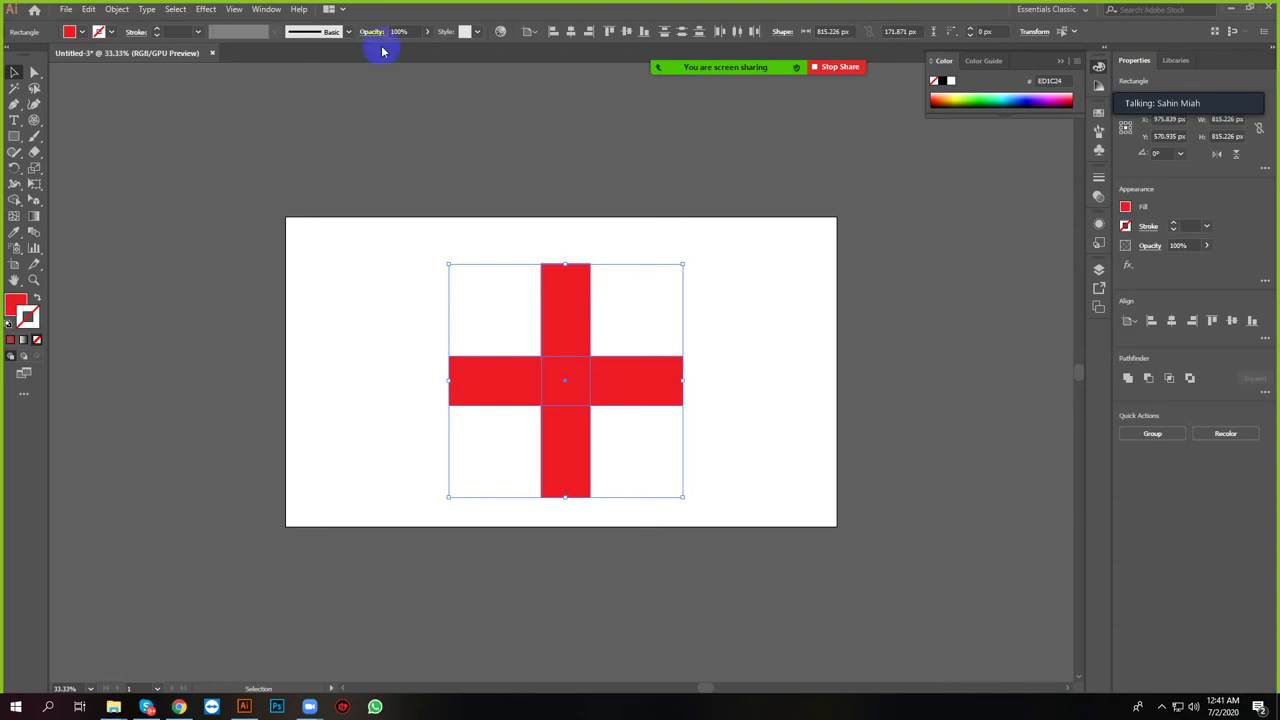
click(212, 52)
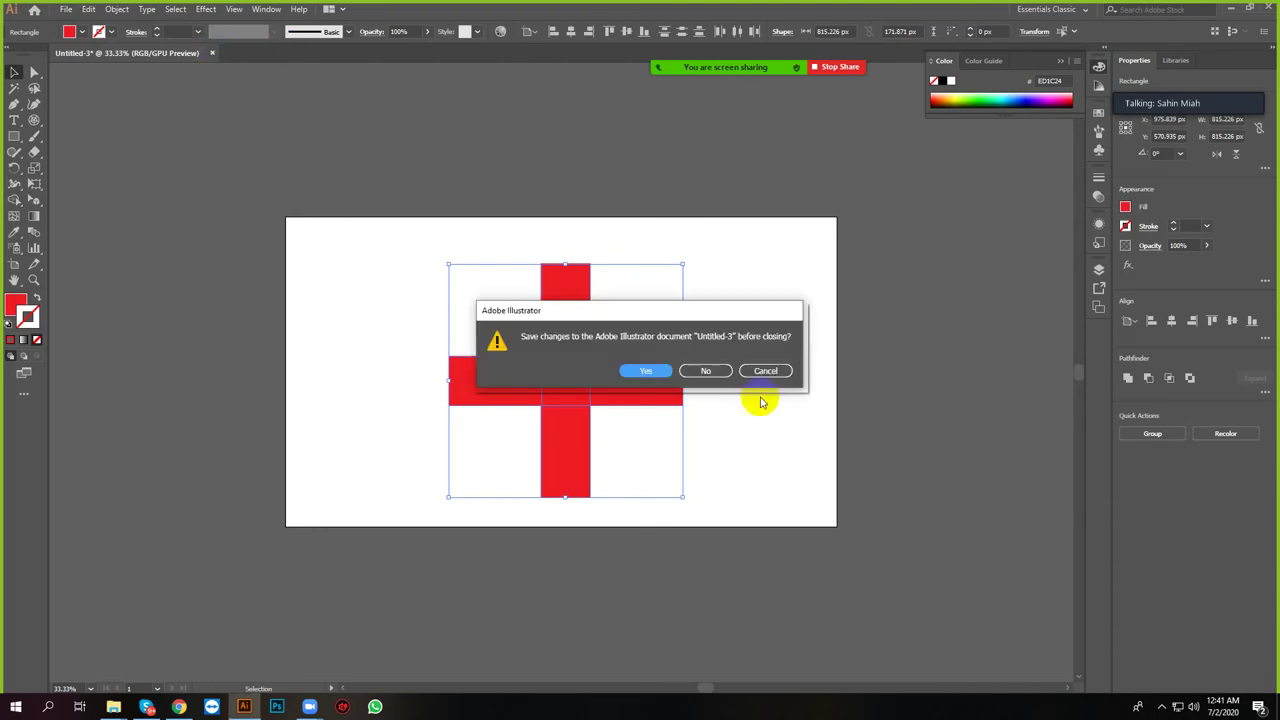
click(706, 370)
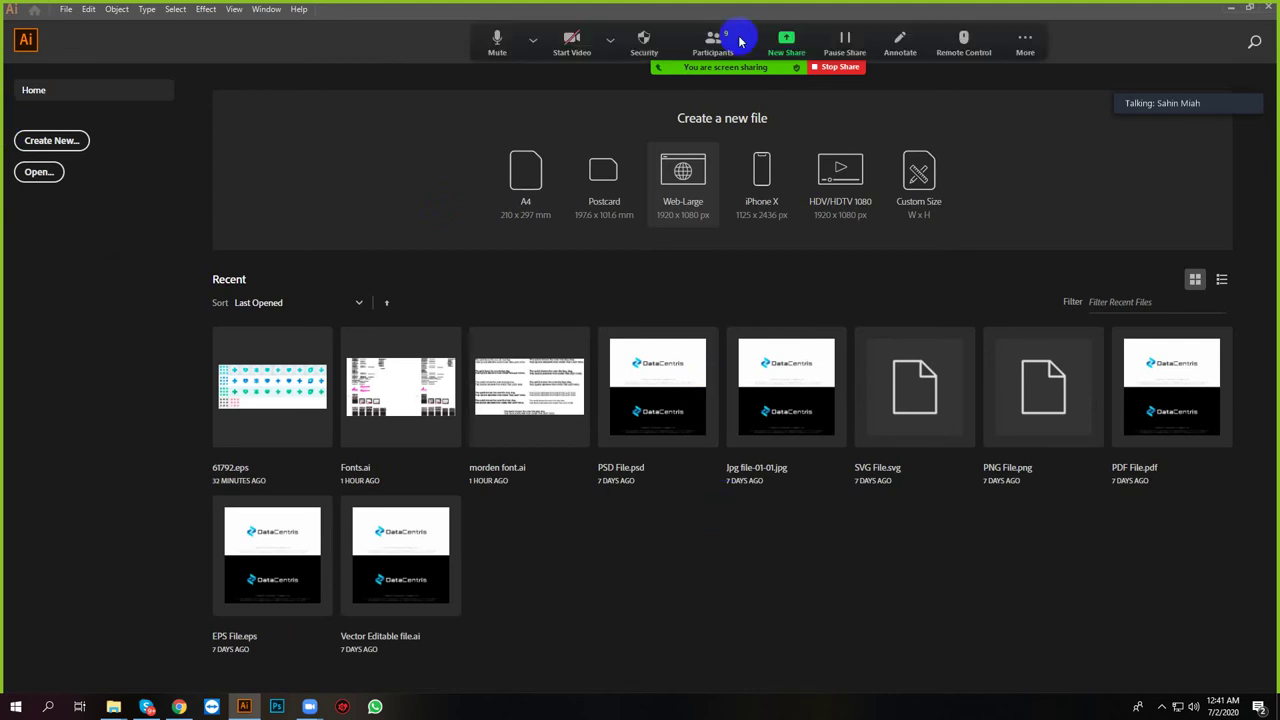
click(716, 40)
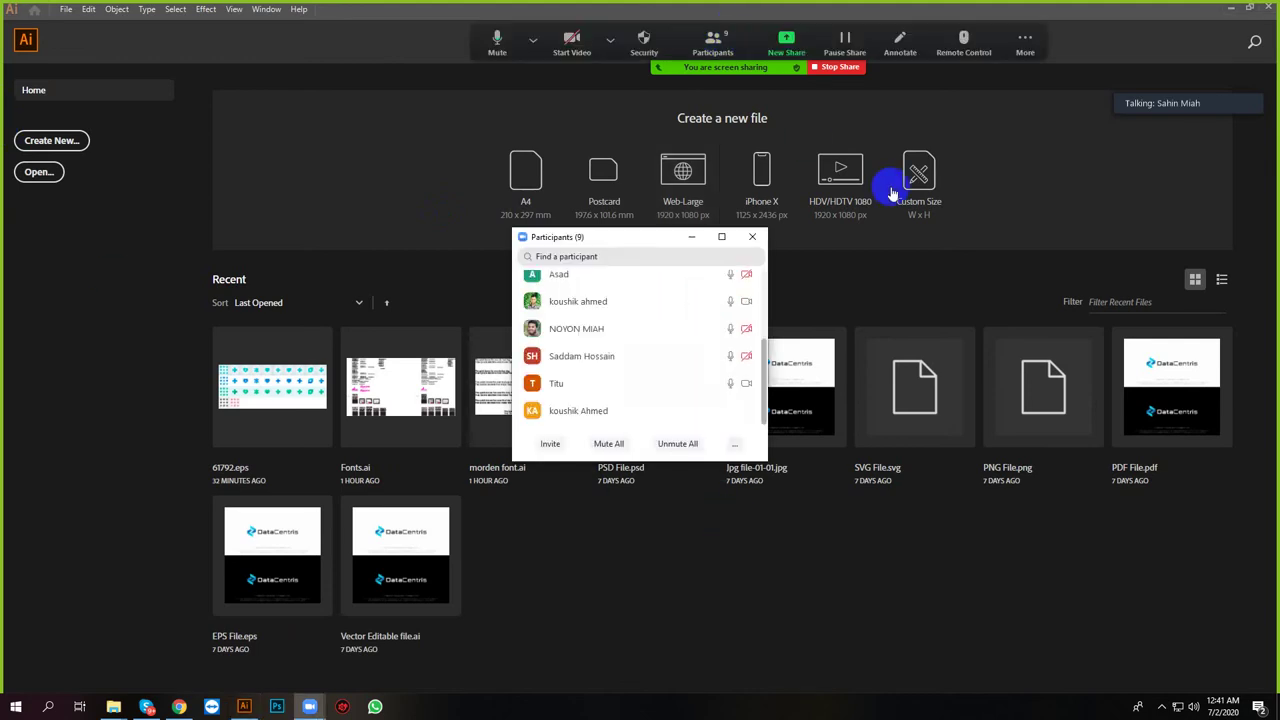
click(724, 238)
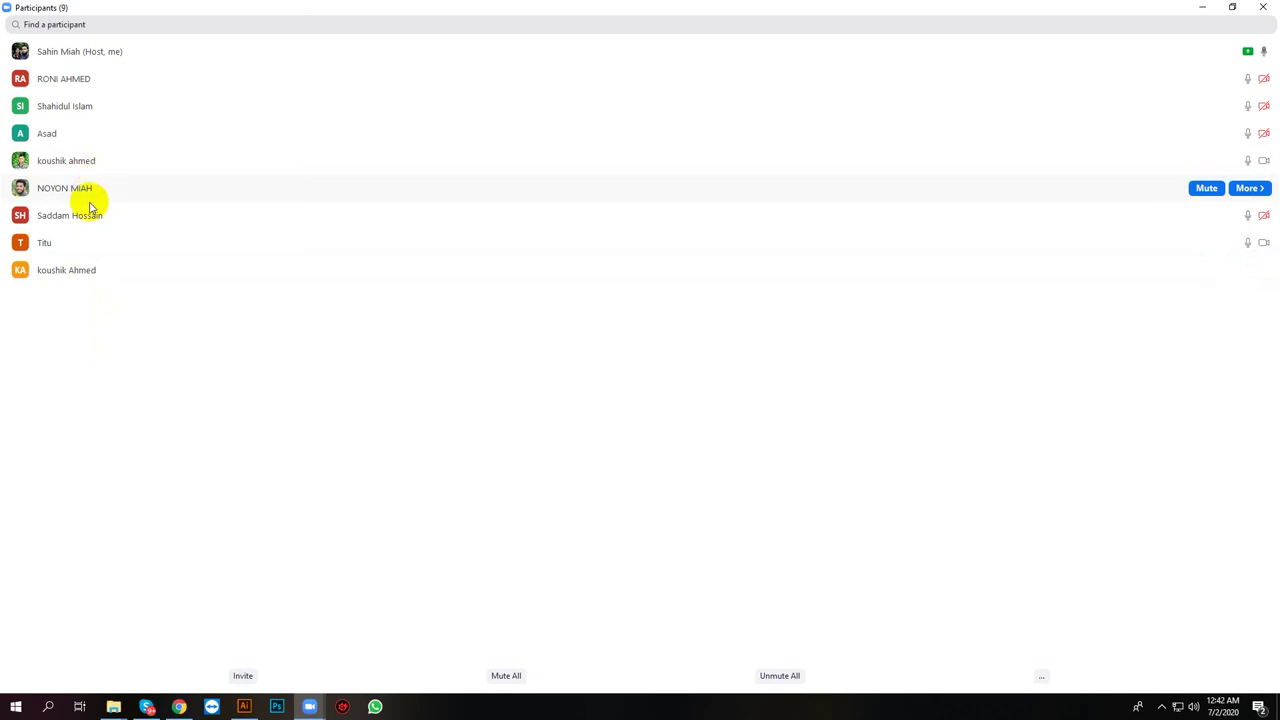
click(181, 709)
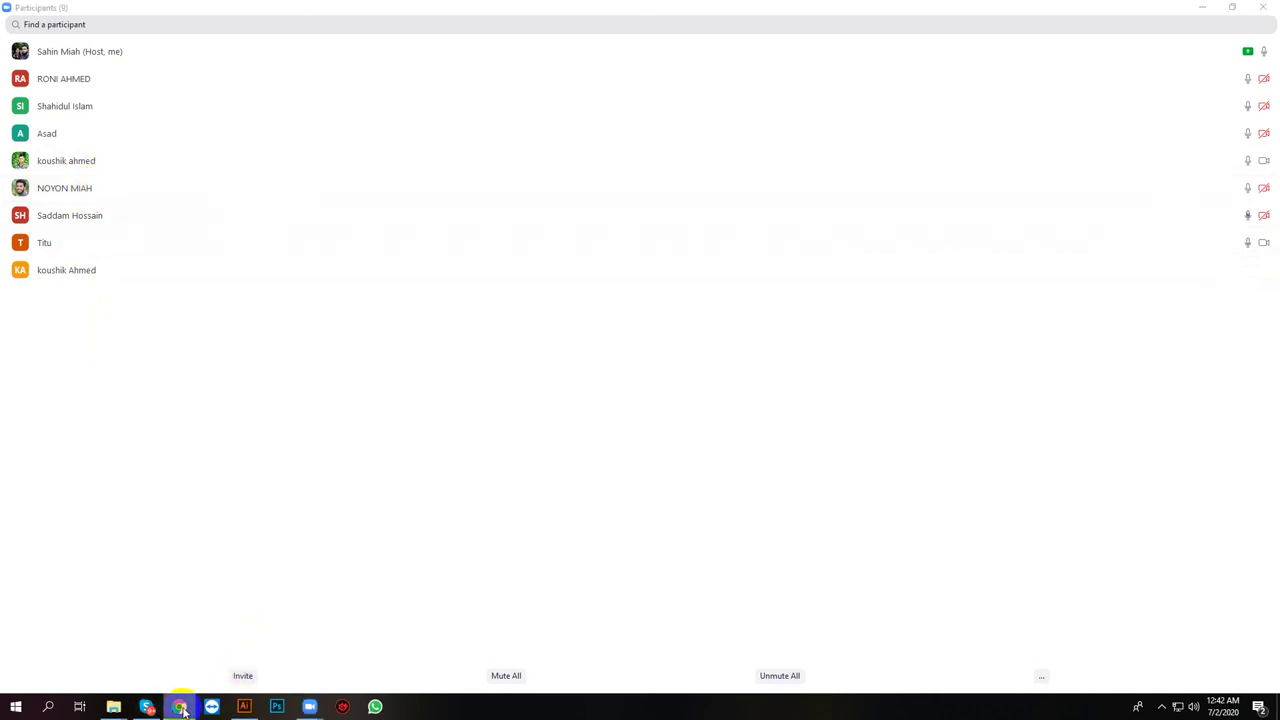
click(183, 710)
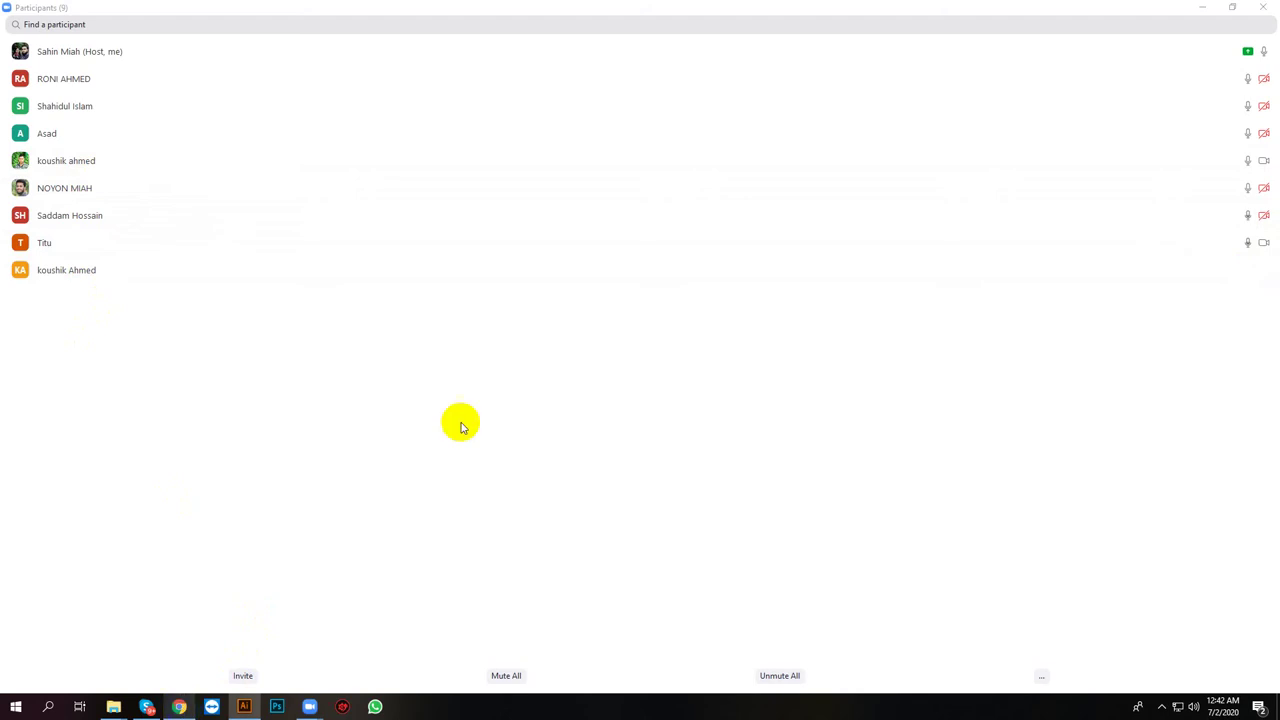
click(1204, 13)
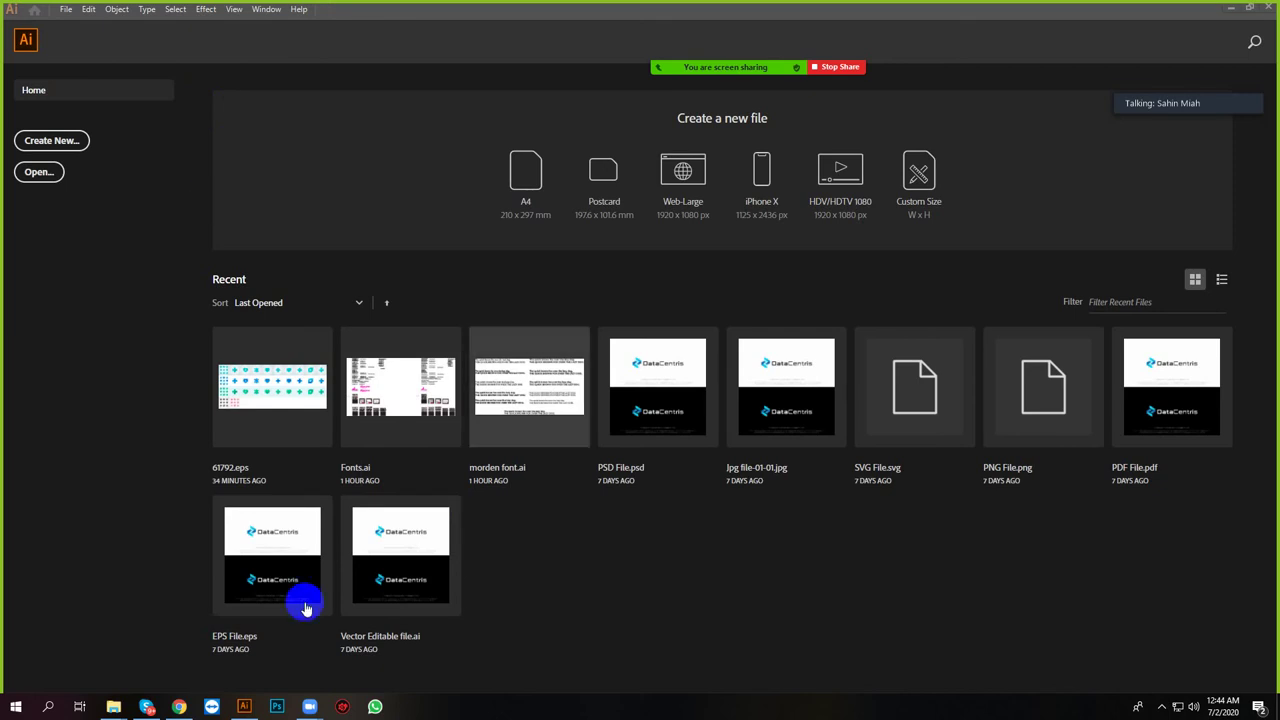
Step: Dismiss Freepik's download-success message and scroll through the similar medical logo designs
click(179, 705)
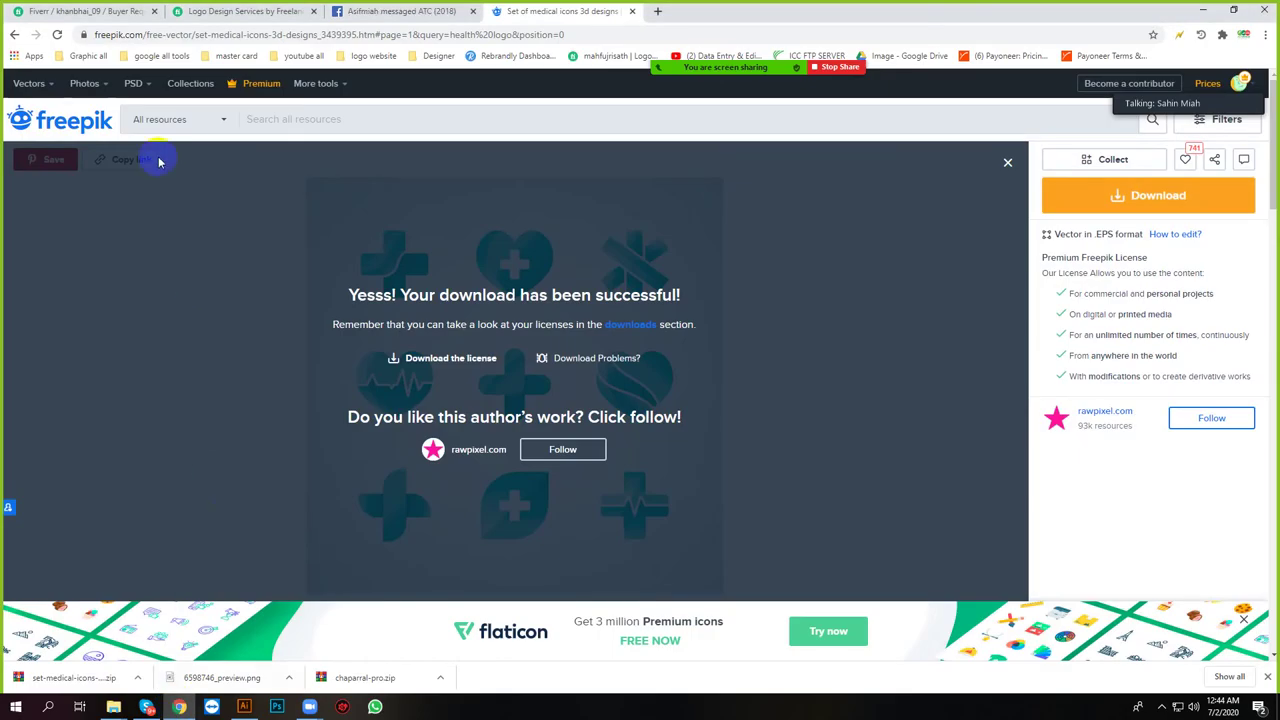
click(1008, 166)
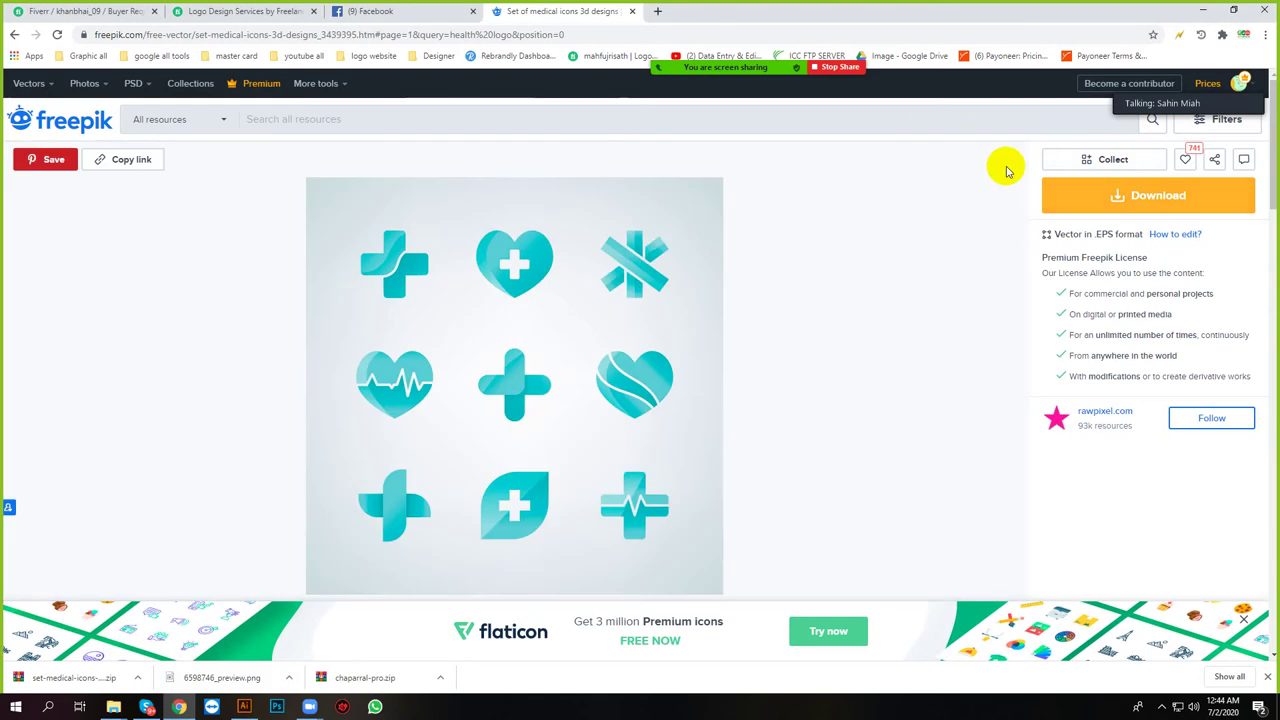
scroll(577, 310, down, 5)
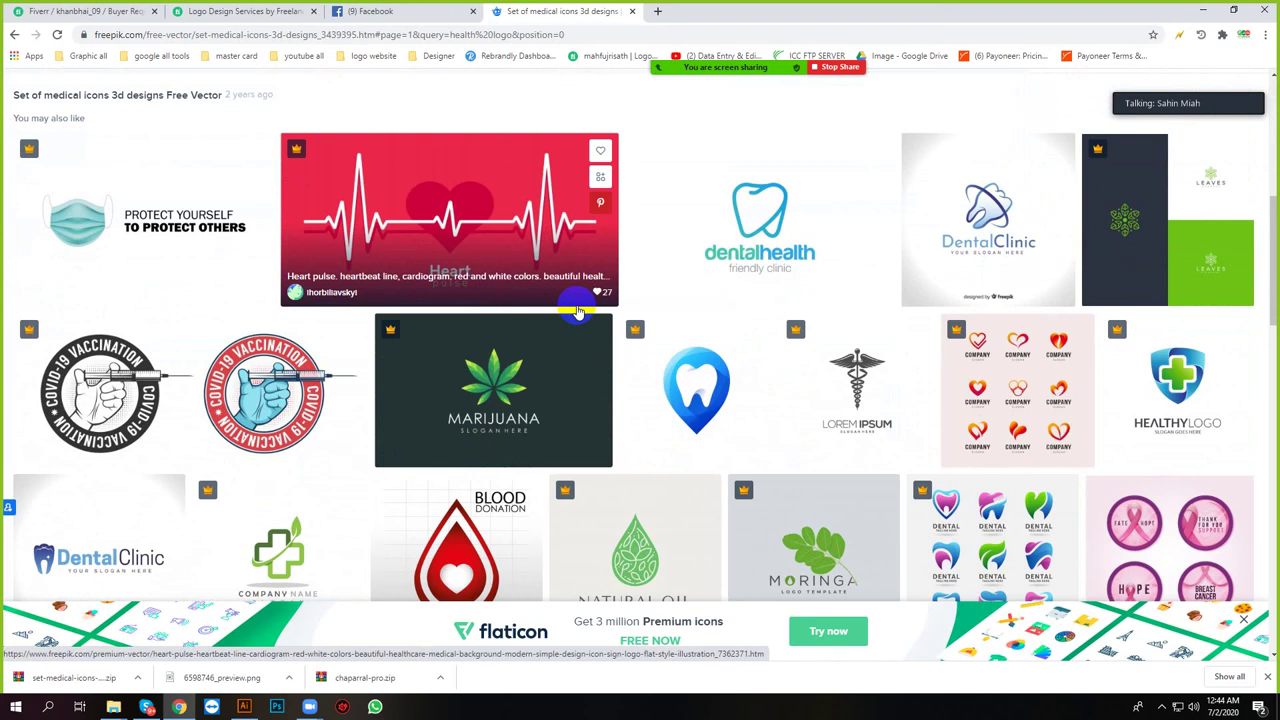
scroll(577, 310, down, 2)
scroll(577, 310, down, 1)
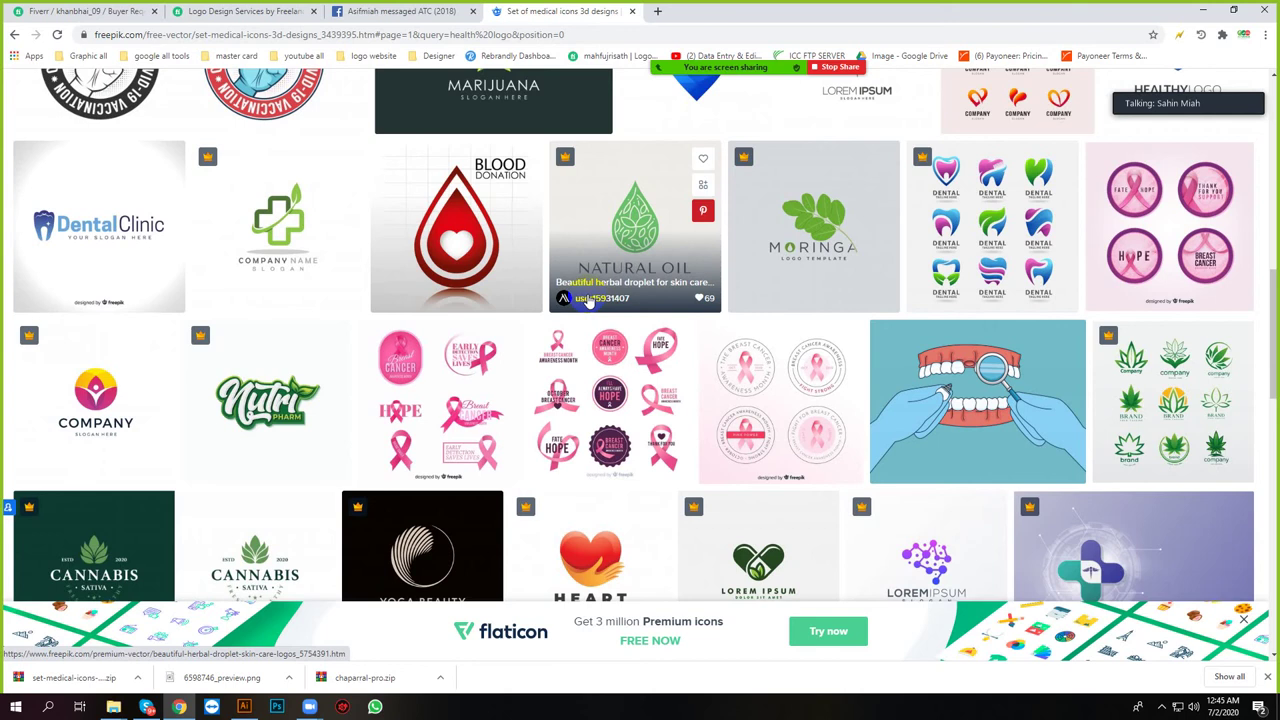
click(366, 8)
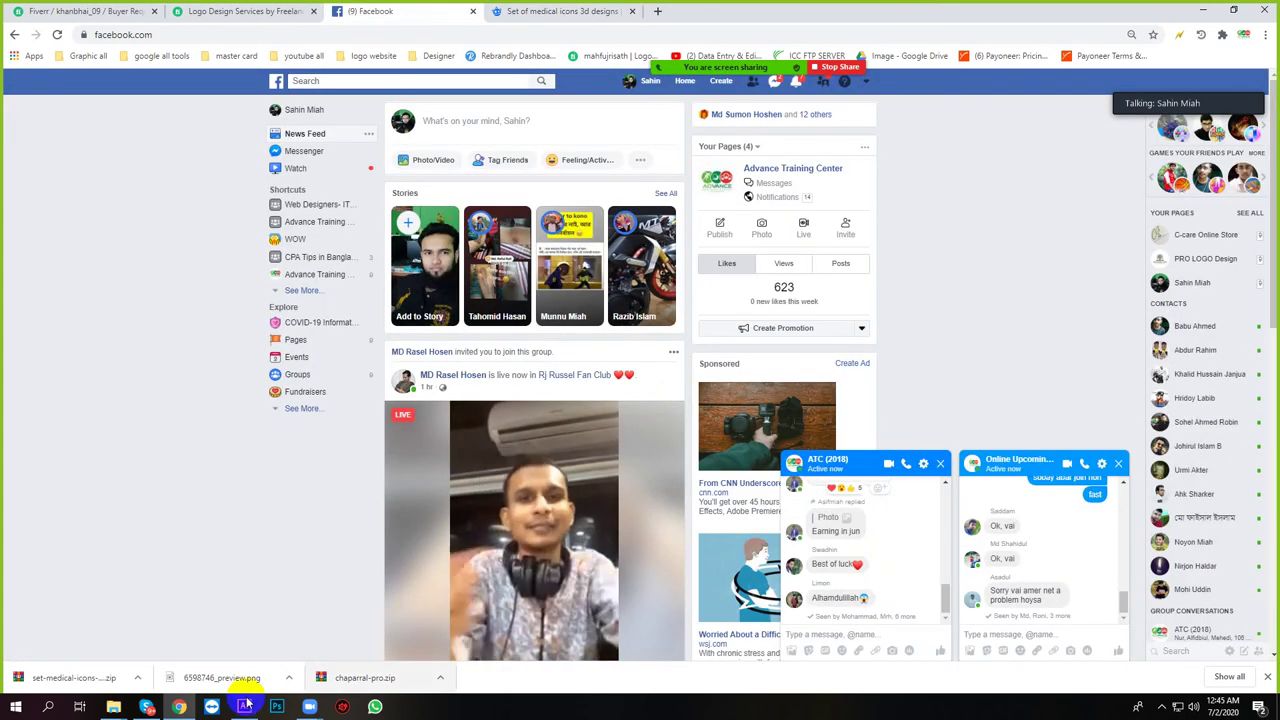
Step: Bring up Skype's online batch group chat from the taskbar
click(146, 706)
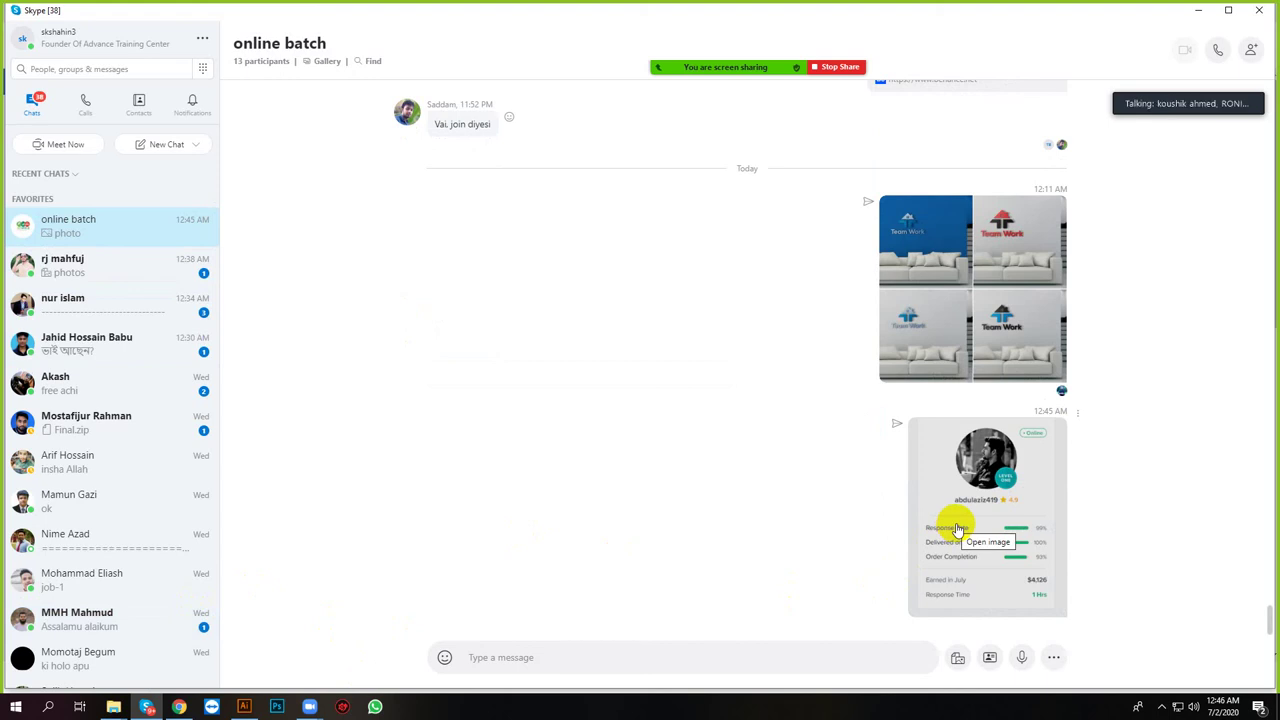
Step: Open the posted seller profile stats image full-size in Skype's viewer
click(957, 528)
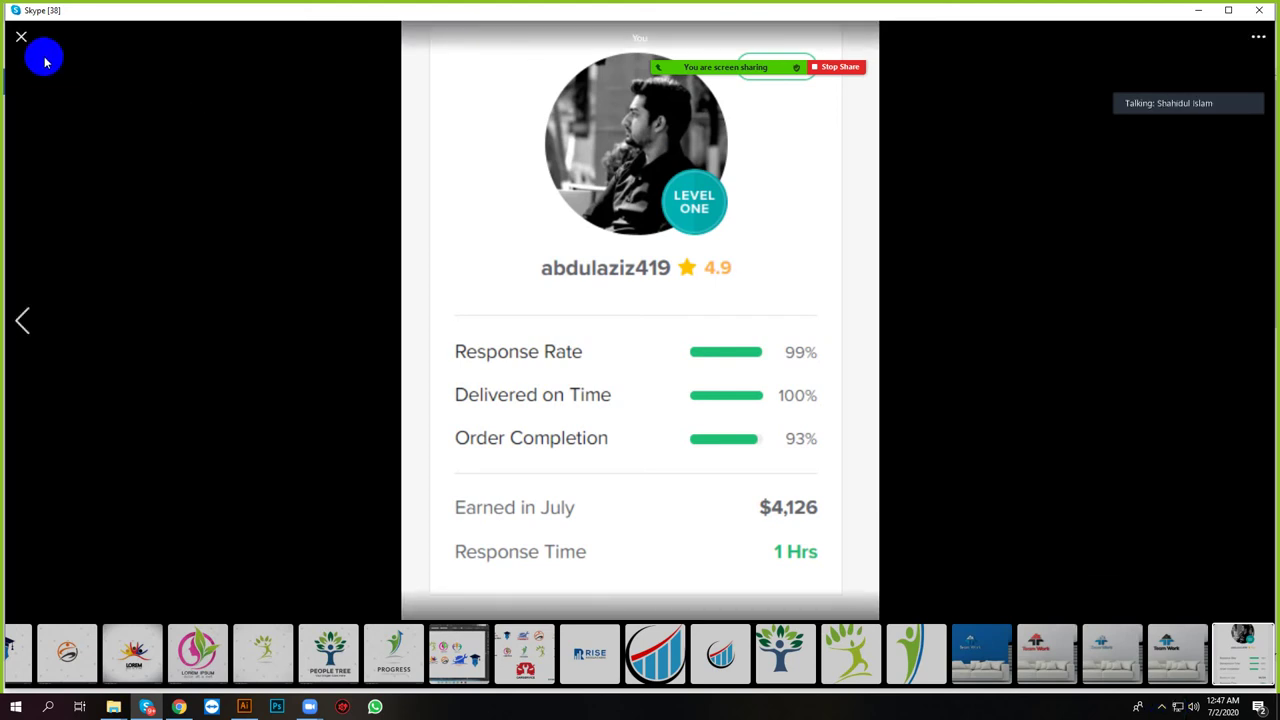
mouse_move(28, 40)
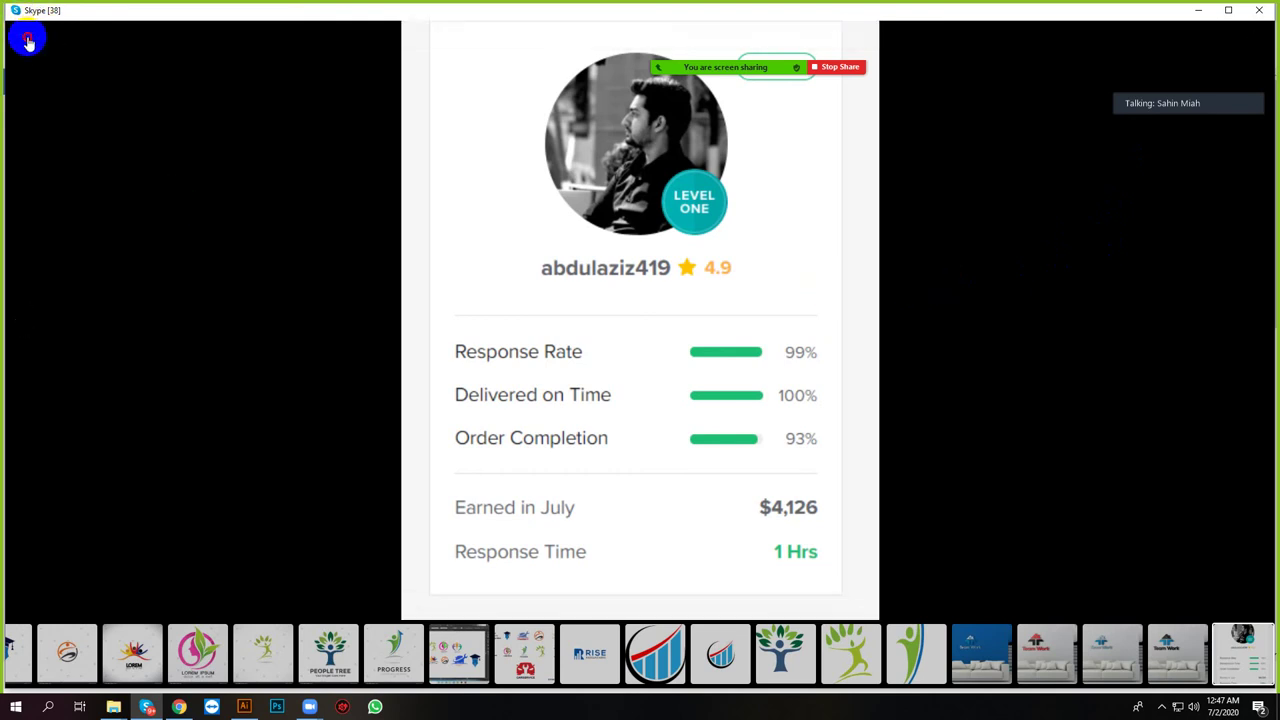
Step: Close the full-size seller-stats image viewer
click(25, 40)
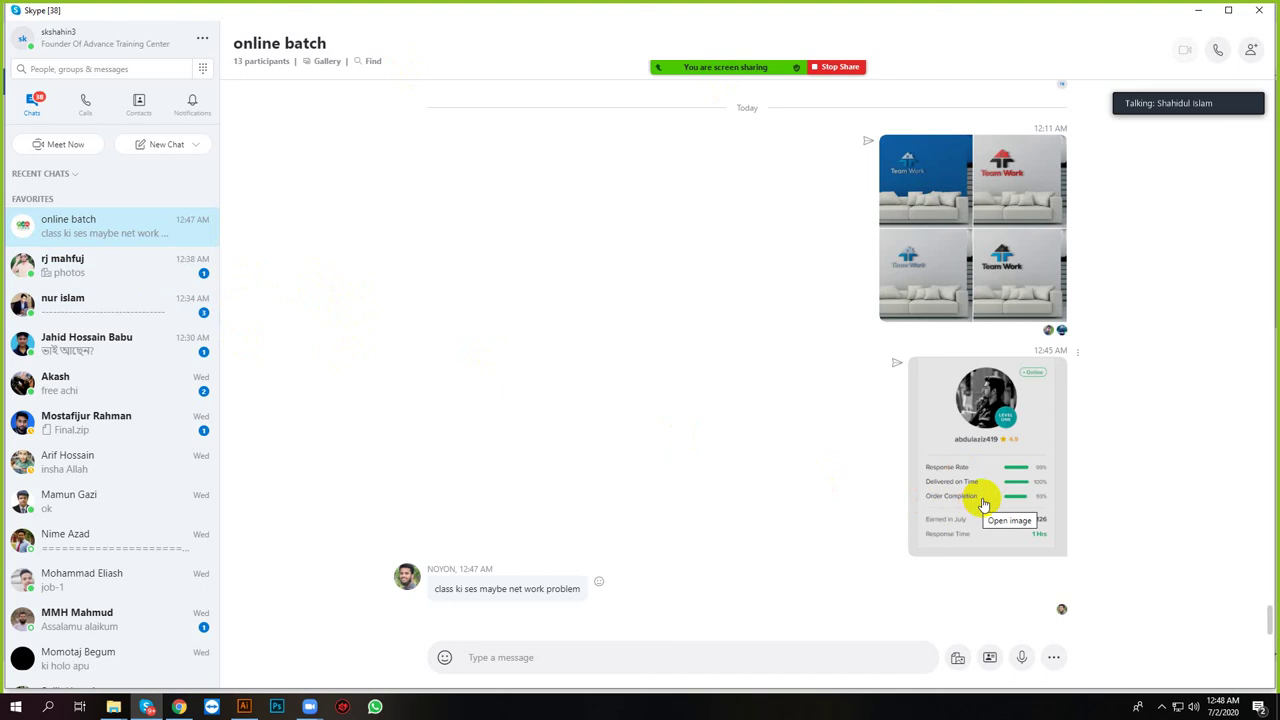
click(980, 437)
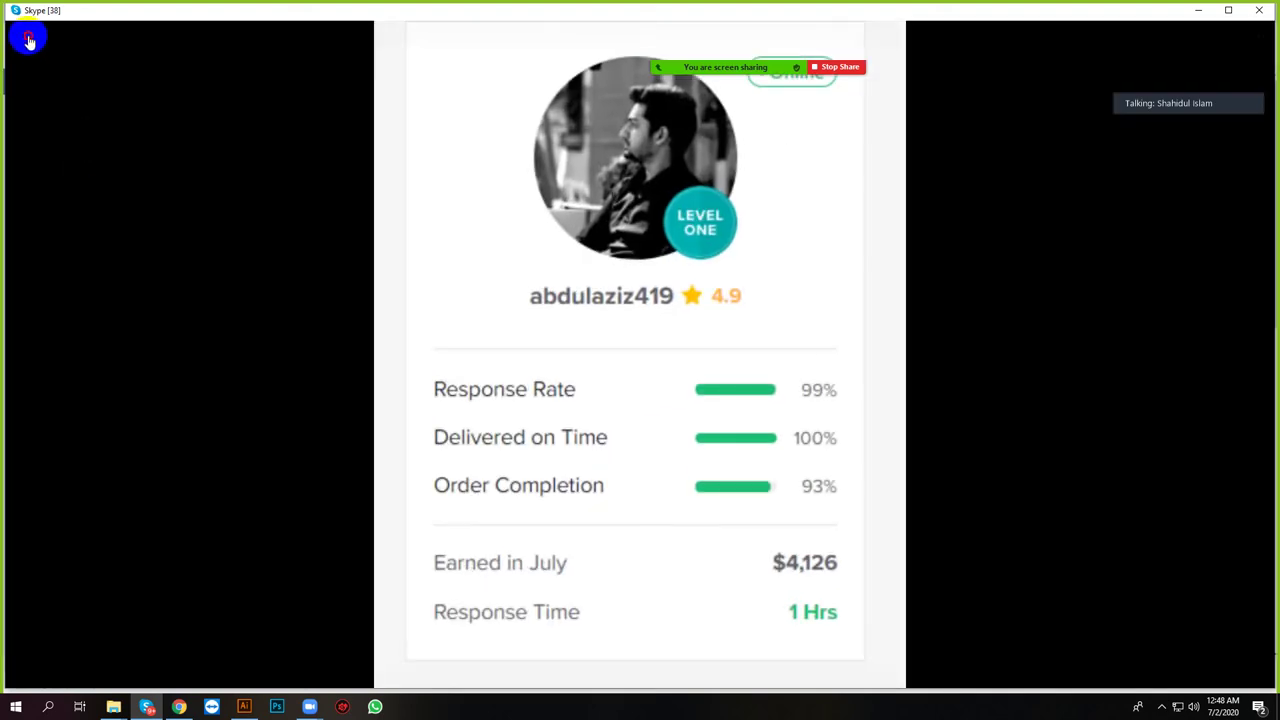
click(1025, 40)
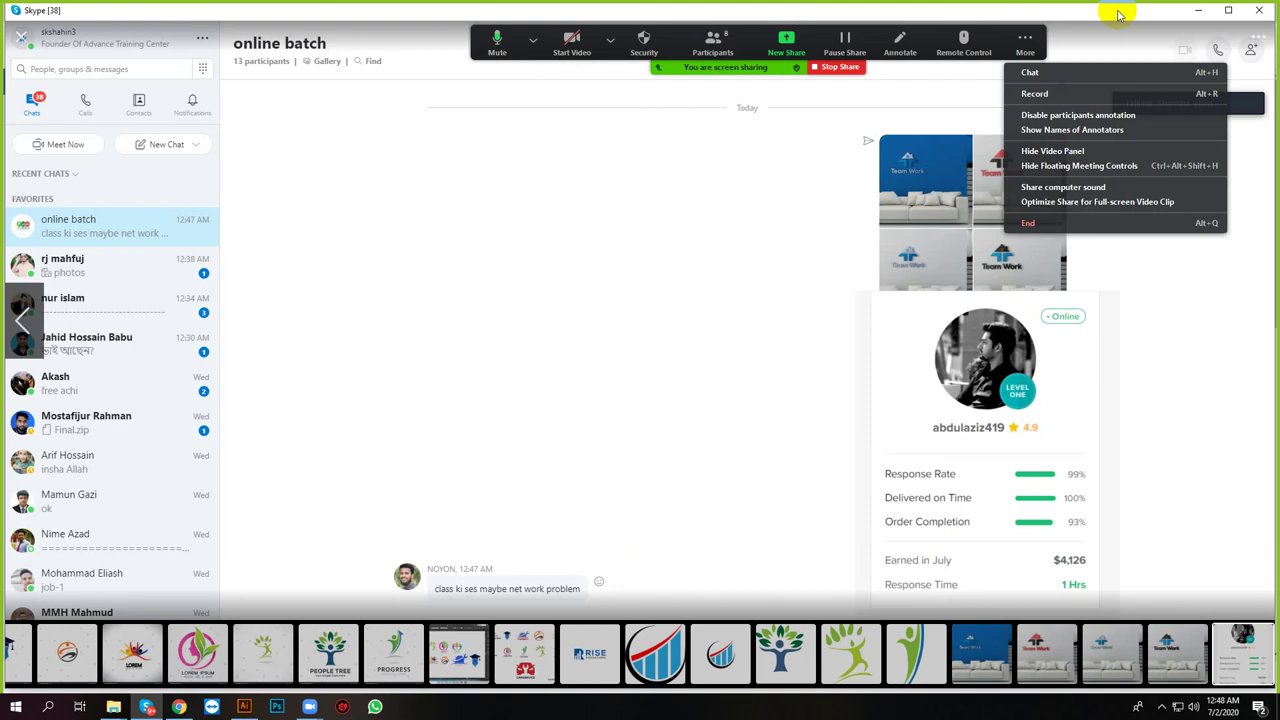
key(Escape)
click(1226, 12)
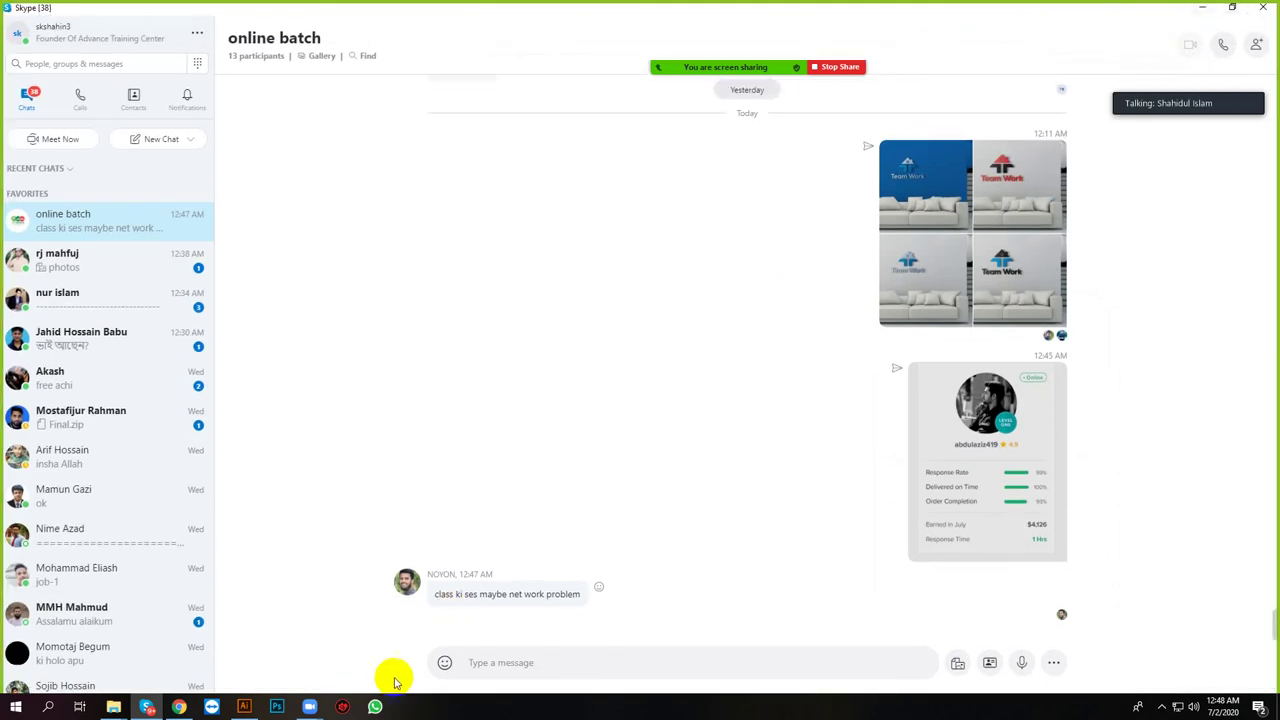
mouse_move(178, 706)
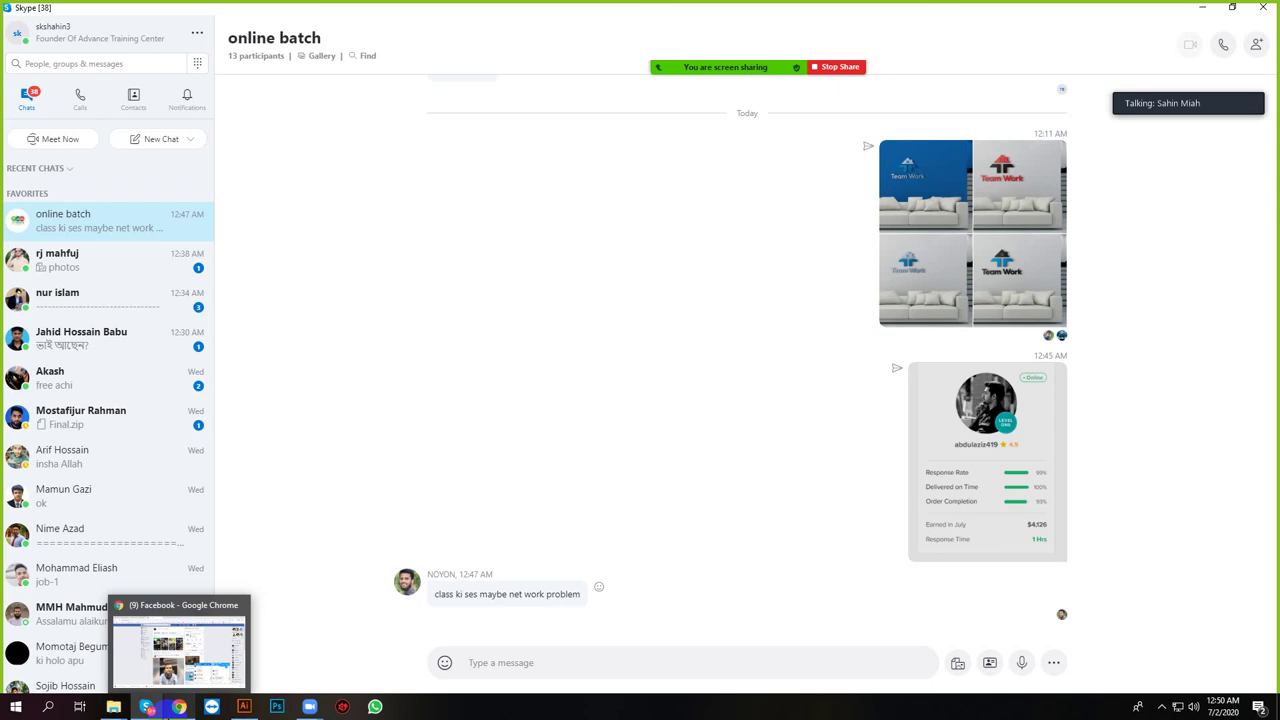
click(126, 685)
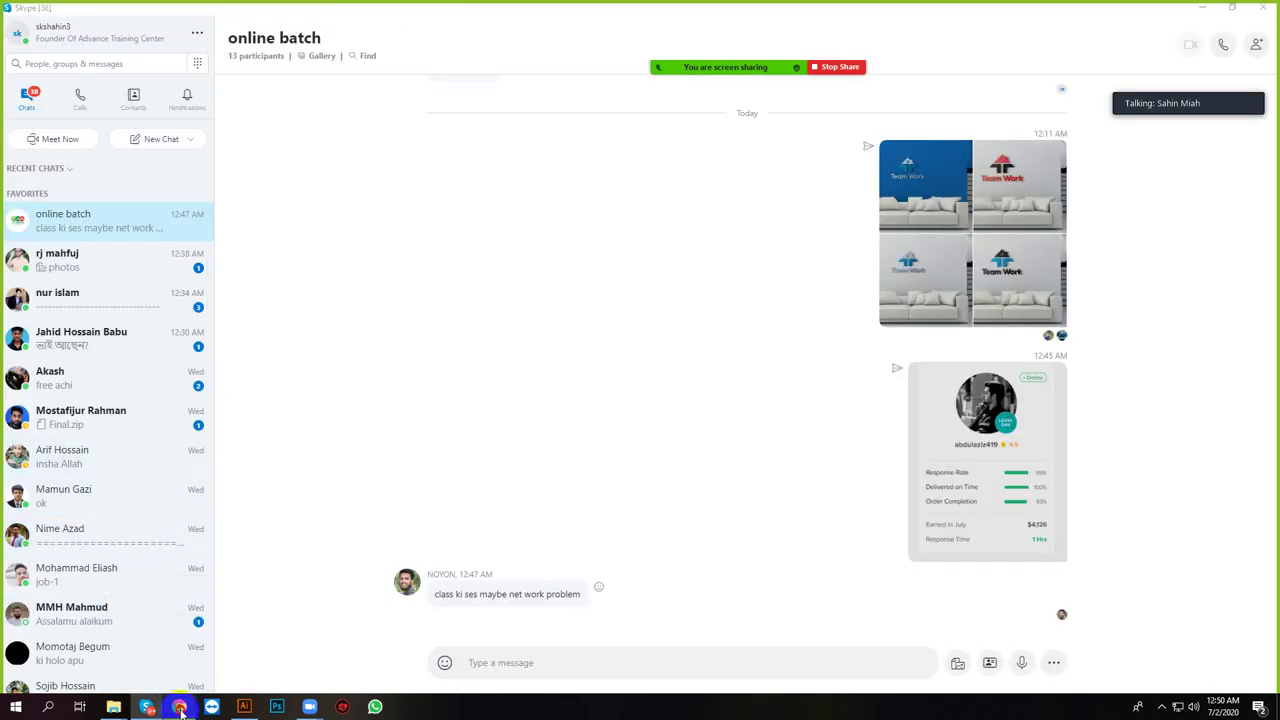
click(179, 707)
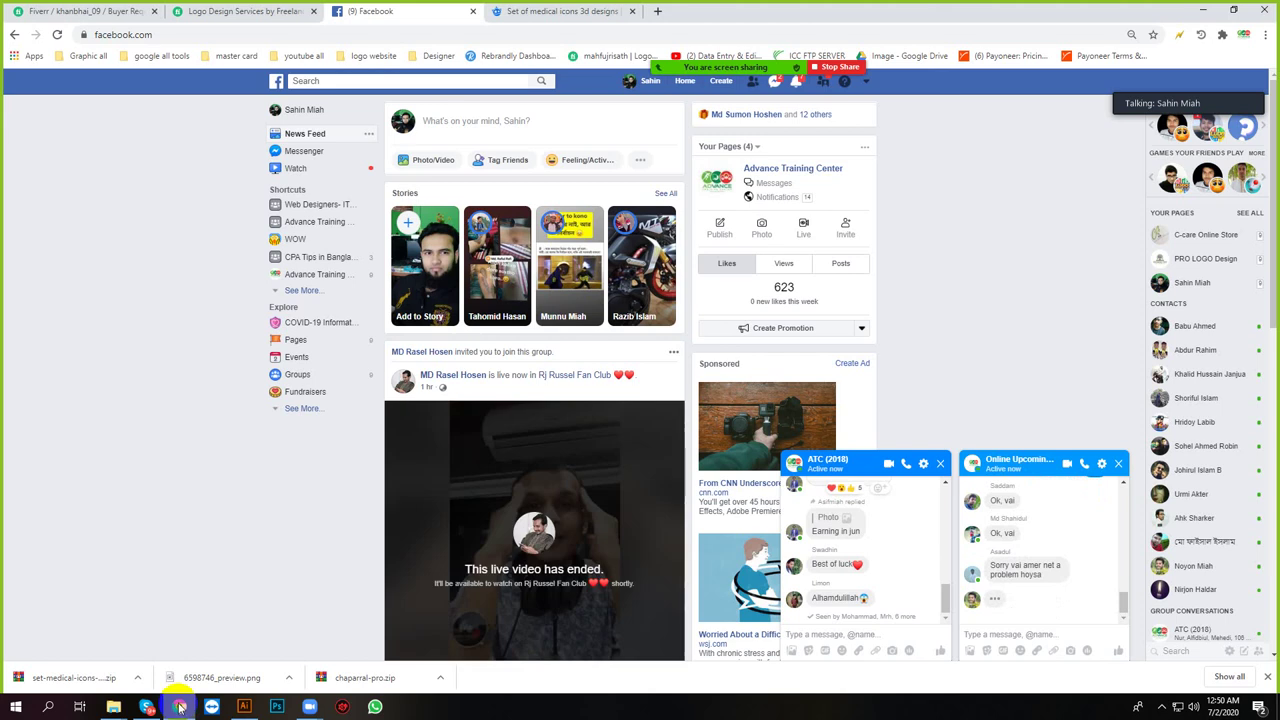
Step: Scroll to the Online Upcoming group chat and focus its message box
scroll(117, 490, down, 1)
scroll(117, 490, down, 5)
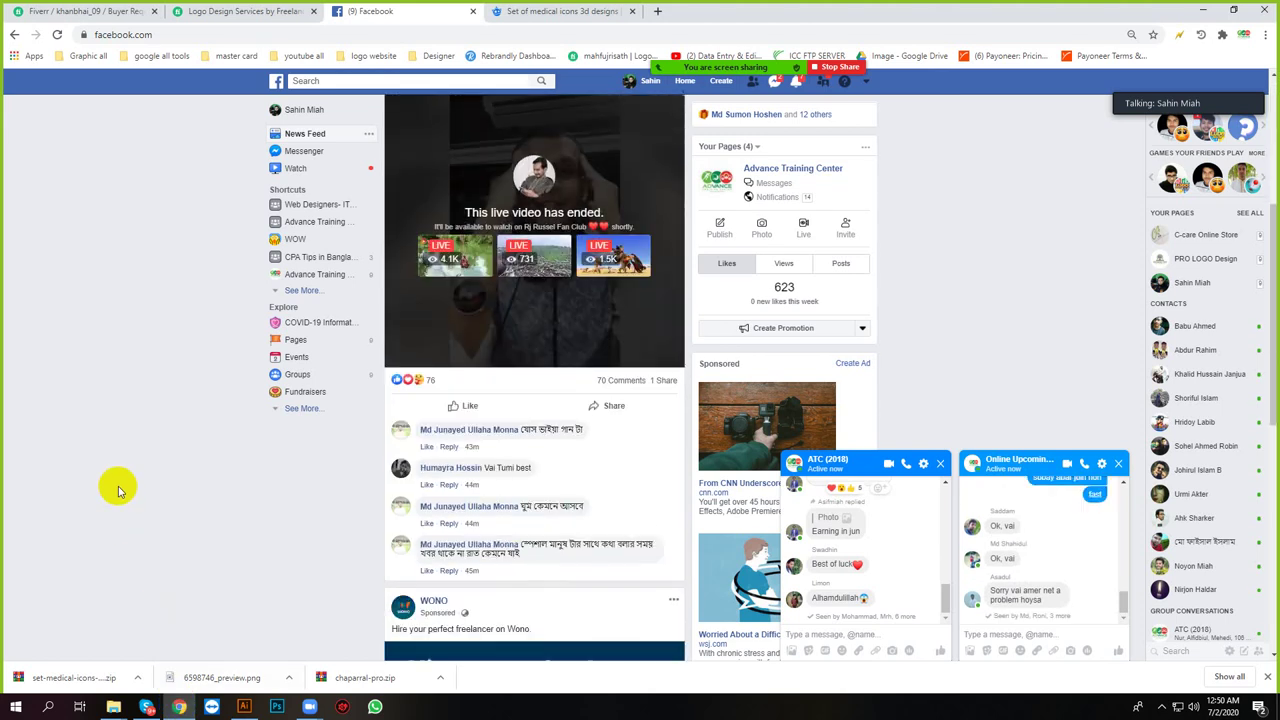
scroll(117, 490, down, 4)
scroll(117, 490, down, 3)
scroll(117, 490, down, 3)
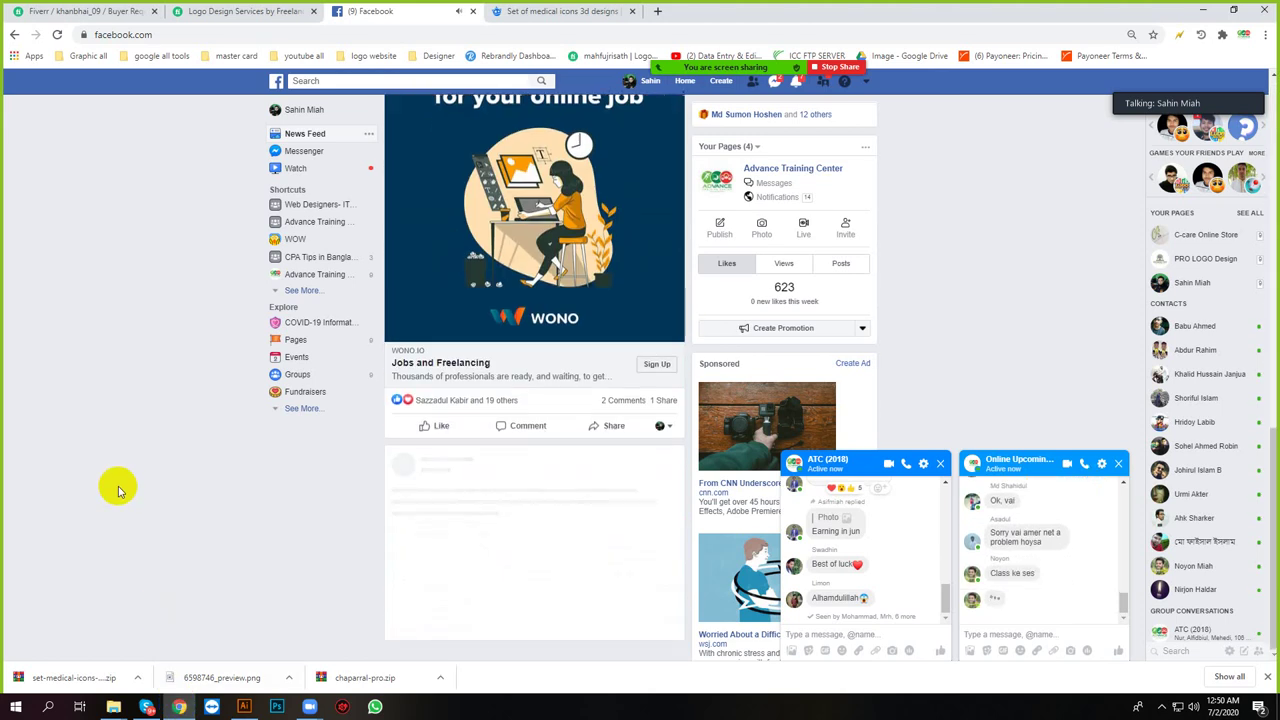
scroll(114, 488, down, 4)
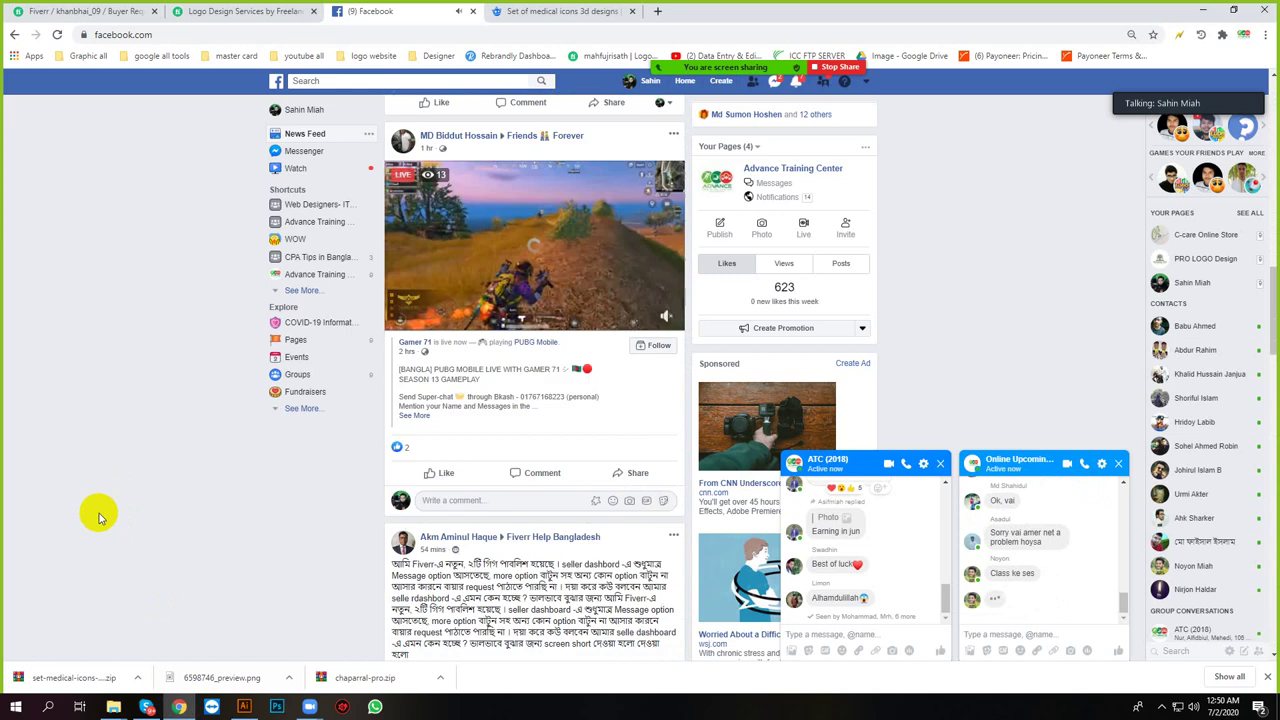
click(993, 632)
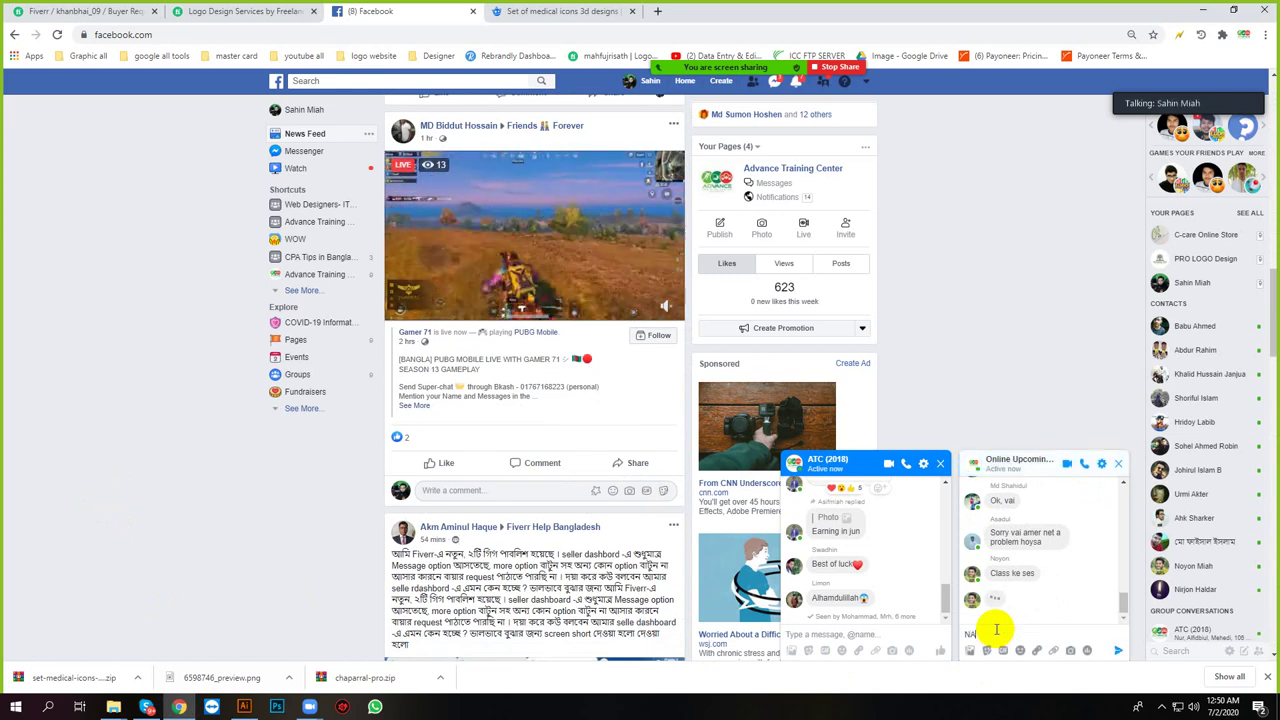
Step: Send the message 'NA' in the Online Upcoming group chat
text(@Nasim)
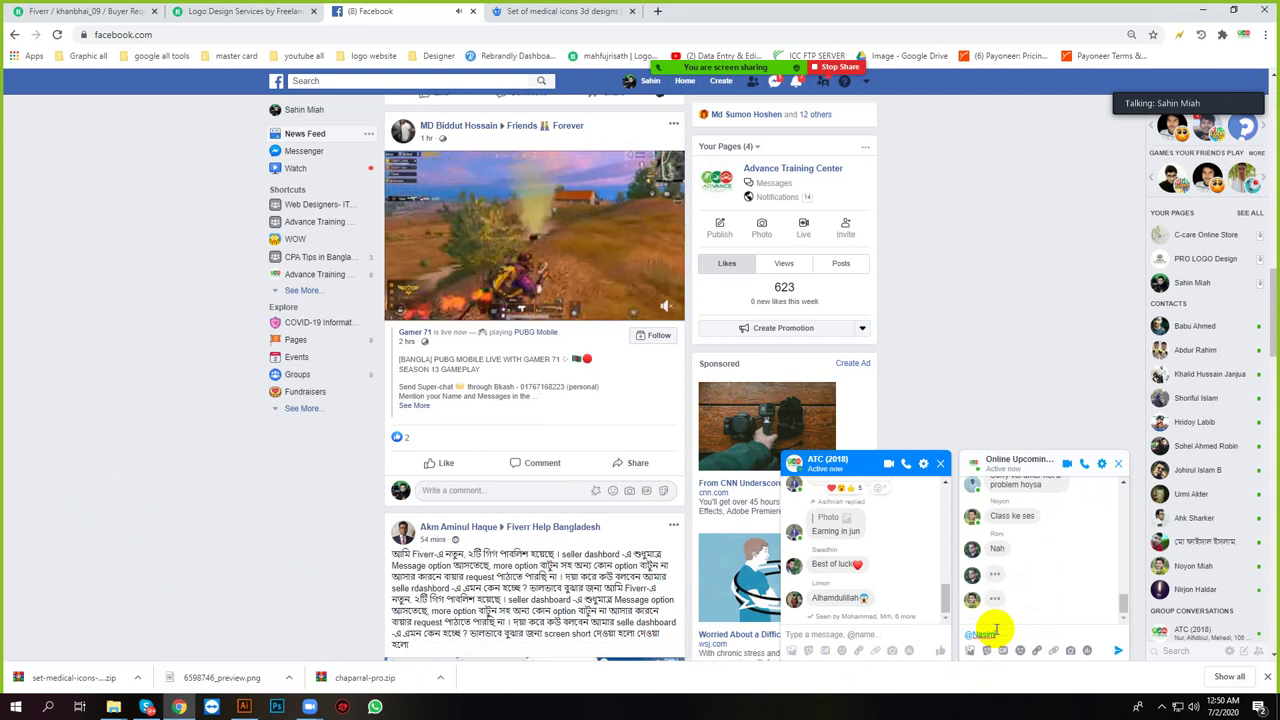
key(BackSpace)
text(@Na)
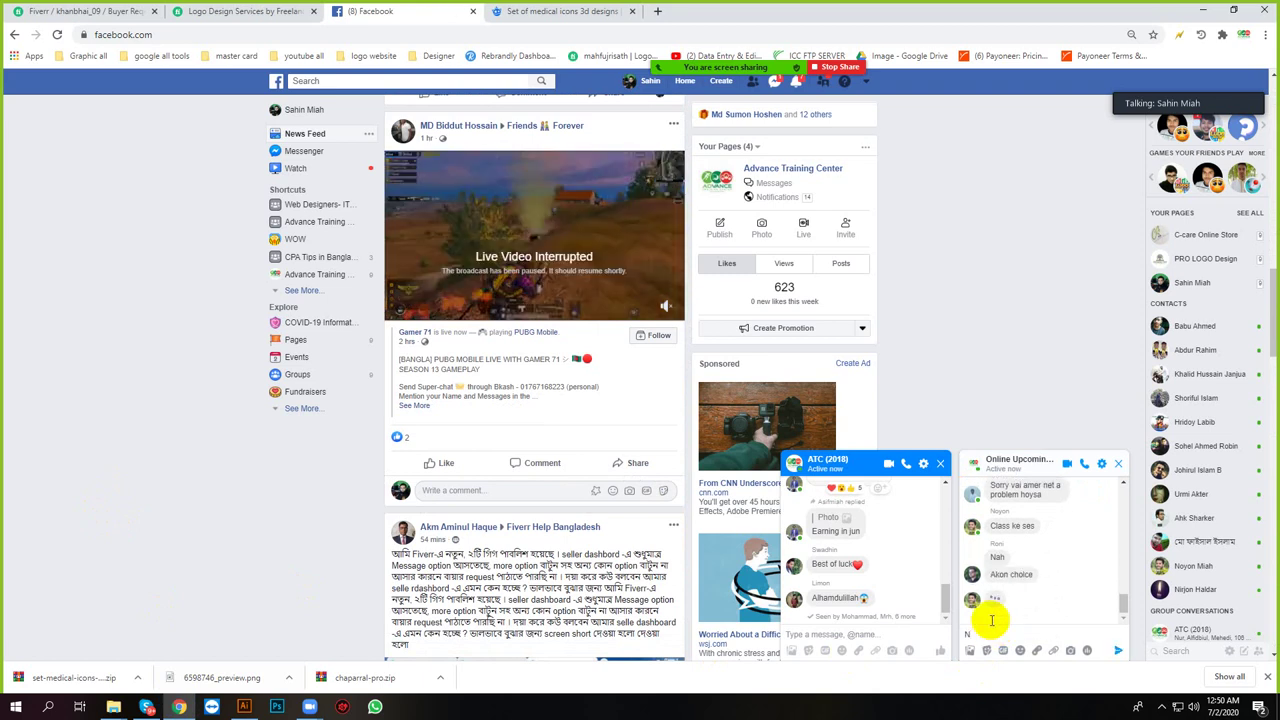
click(981, 636)
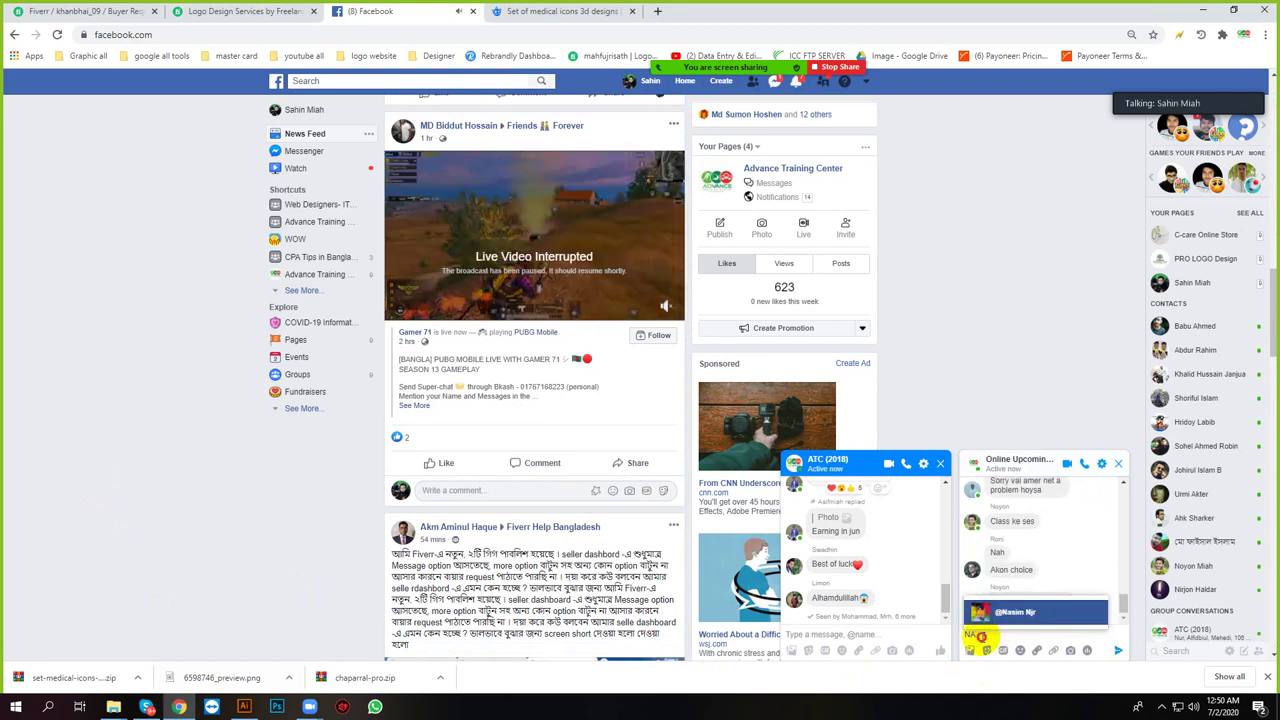
key(Return)
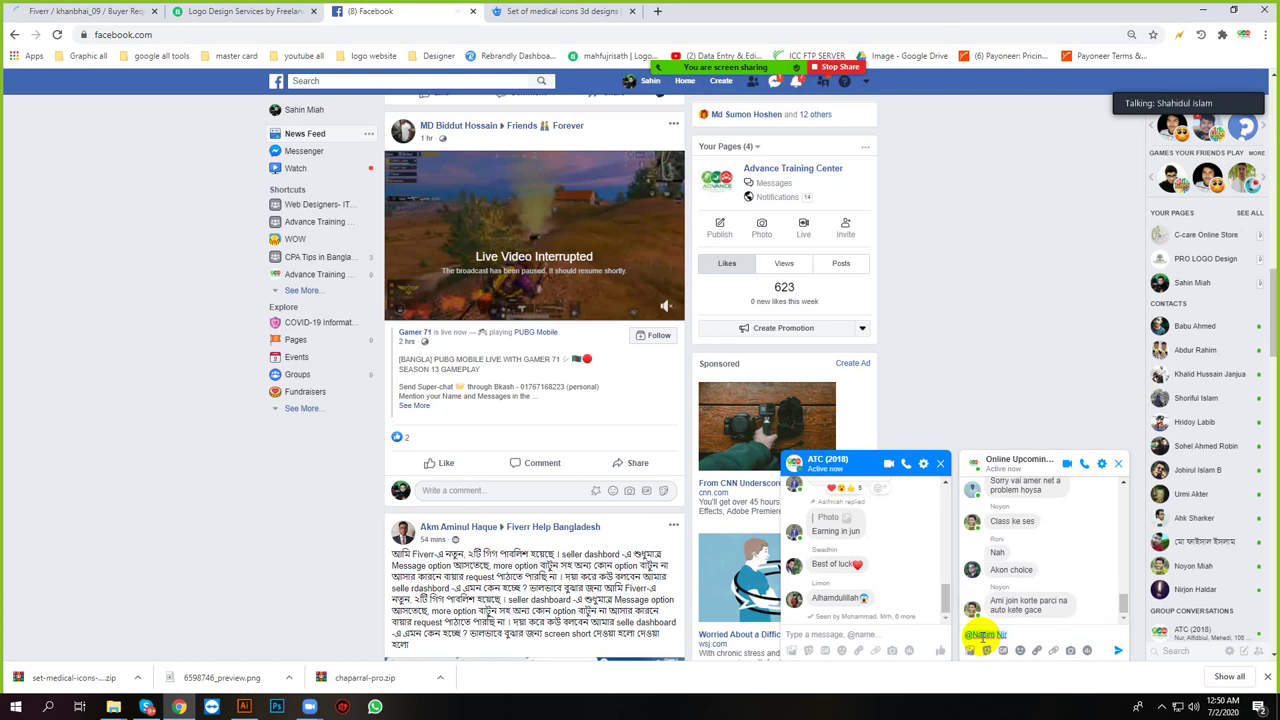
key(BackSpace)
text(NA)
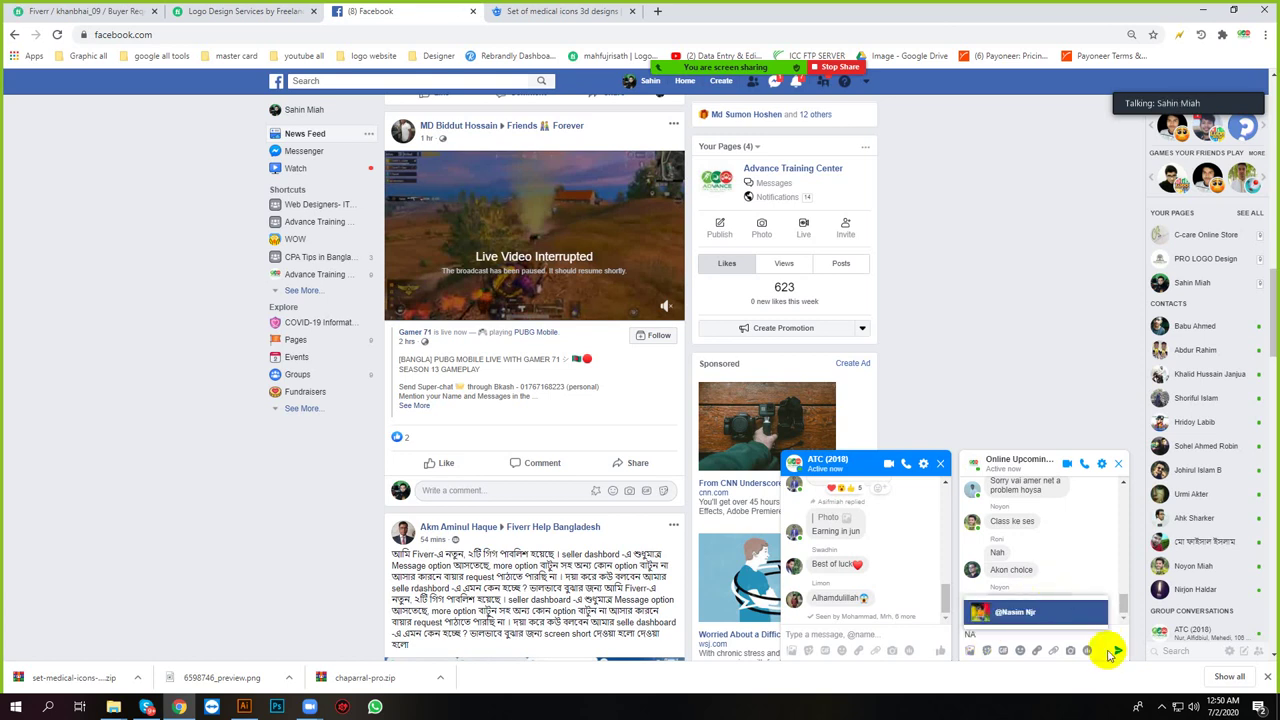
click(1116, 652)
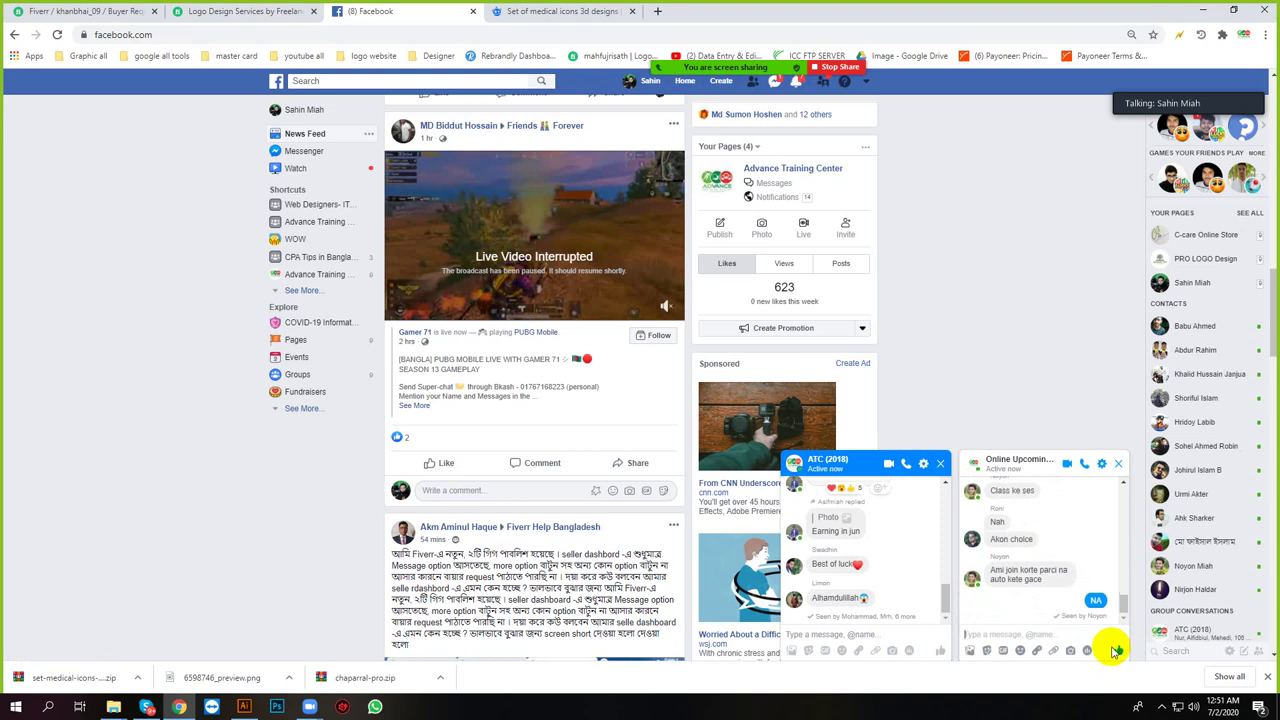
click(822, 462)
click(822, 464)
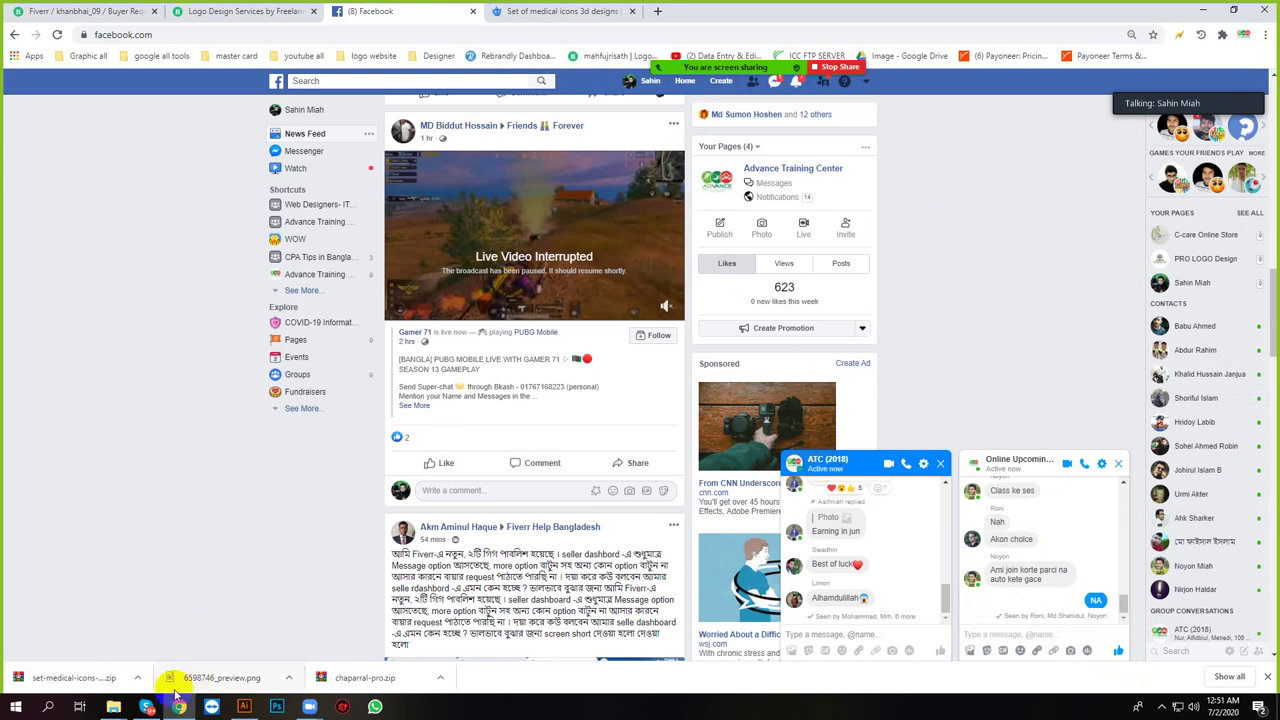
Step: Remove the seller-stats photo from Skype's online batch chat, confirming the removal
click(146, 706)
right_click(1008, 418)
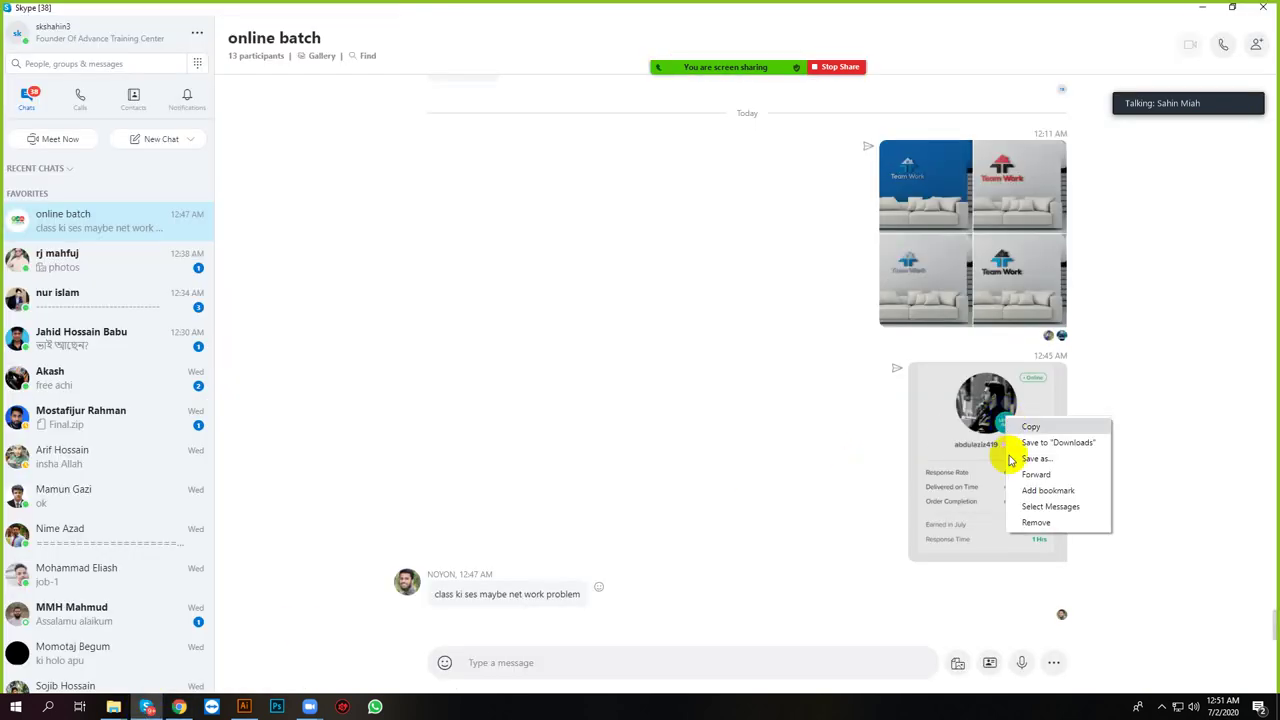
click(1018, 518)
click(643, 409)
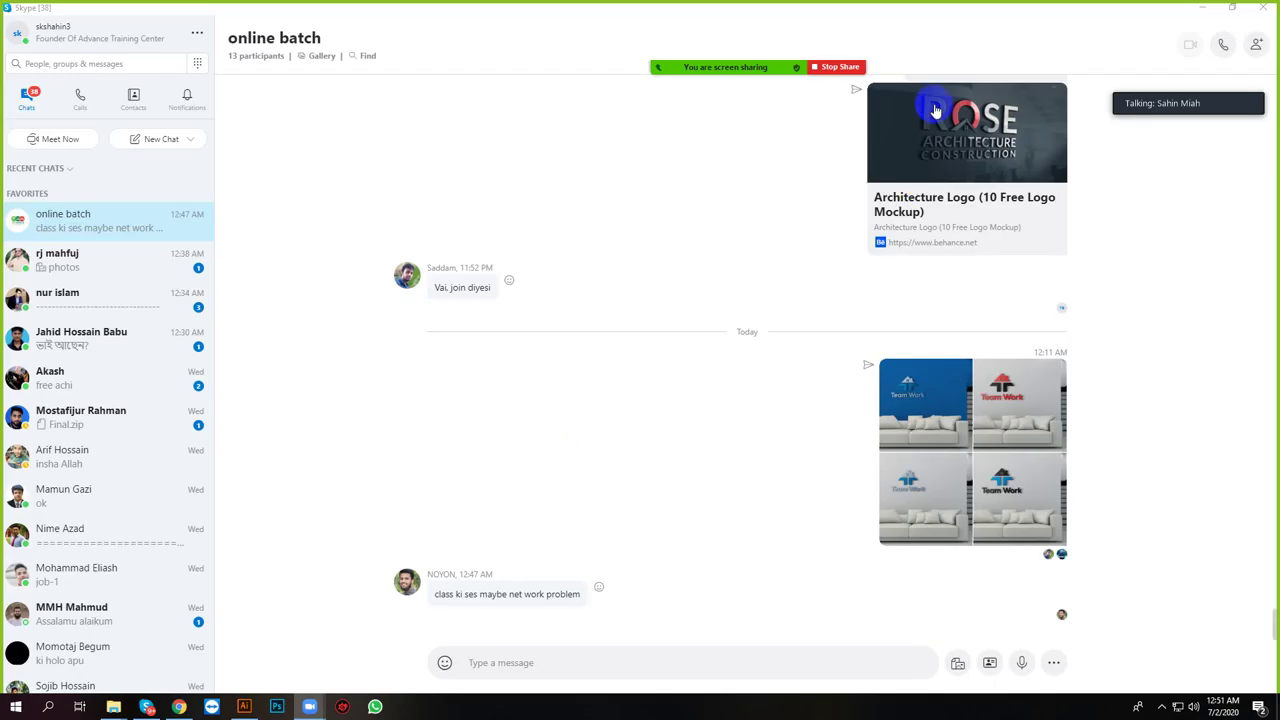
click(842, 66)
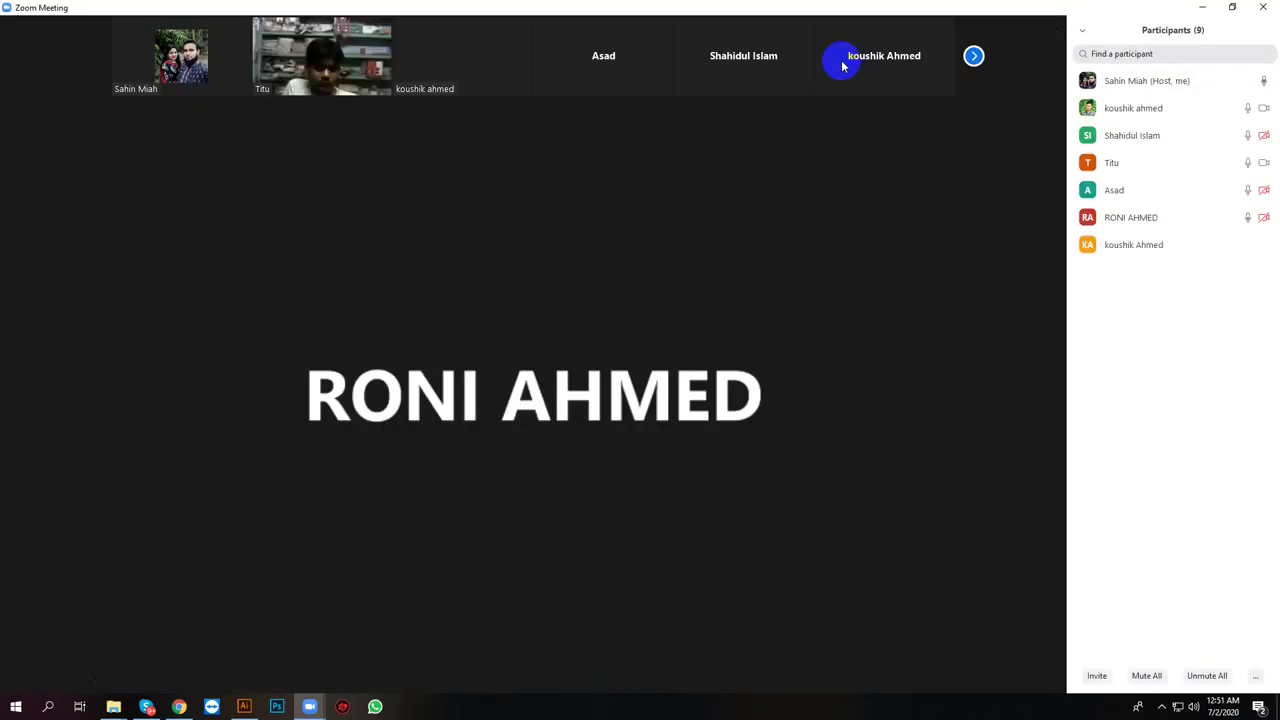
Step: End the Zoom meeting with 'End Meeting for All' and close the Zoom Home window
click(1037, 675)
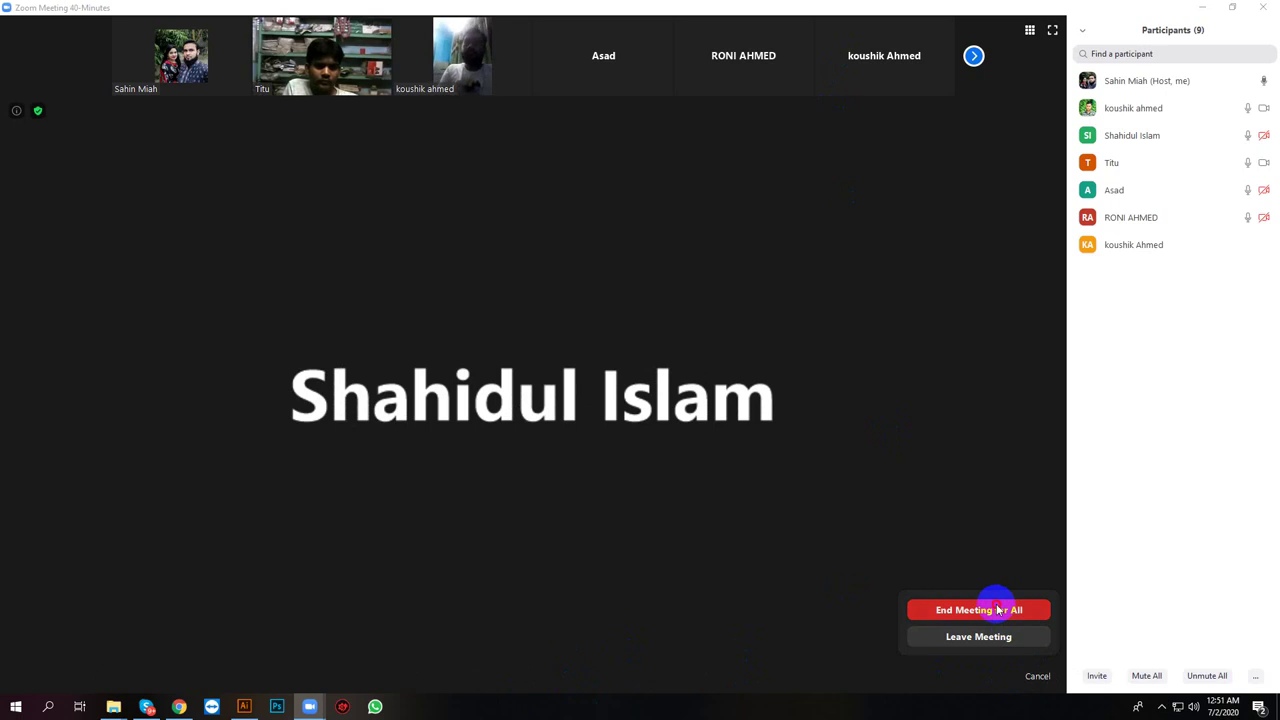
click(1003, 609)
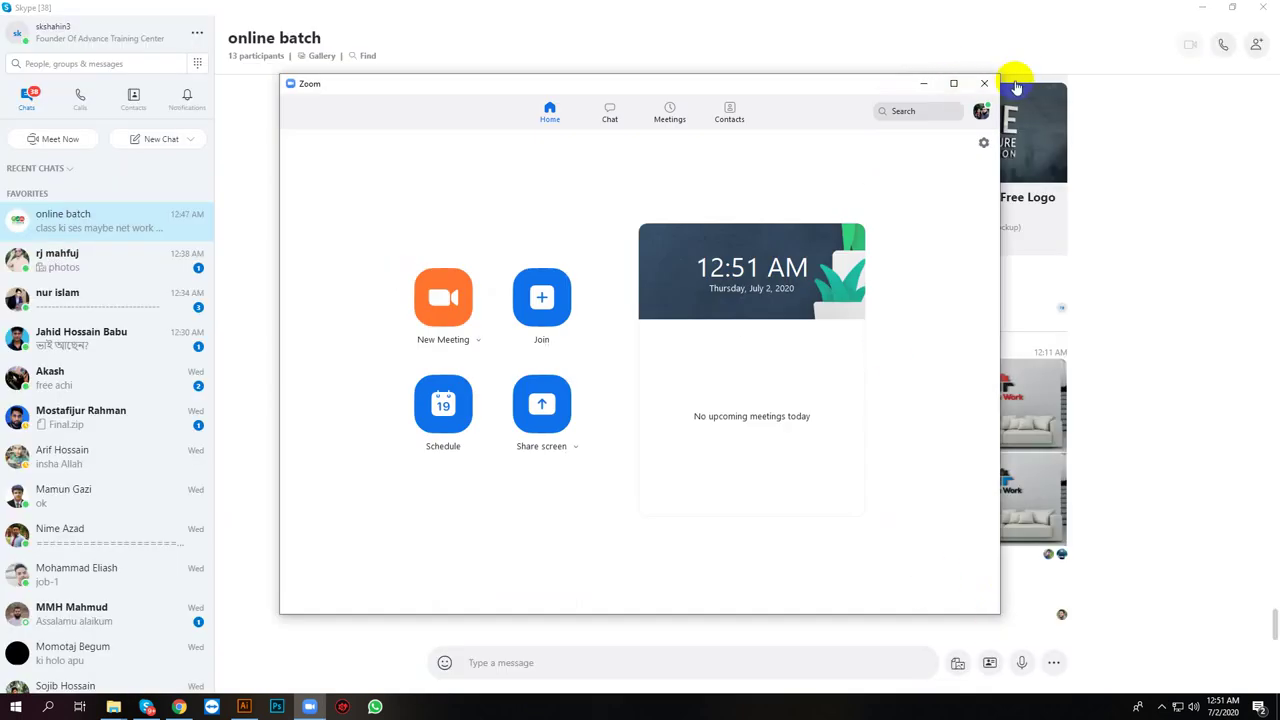
click(984, 83)
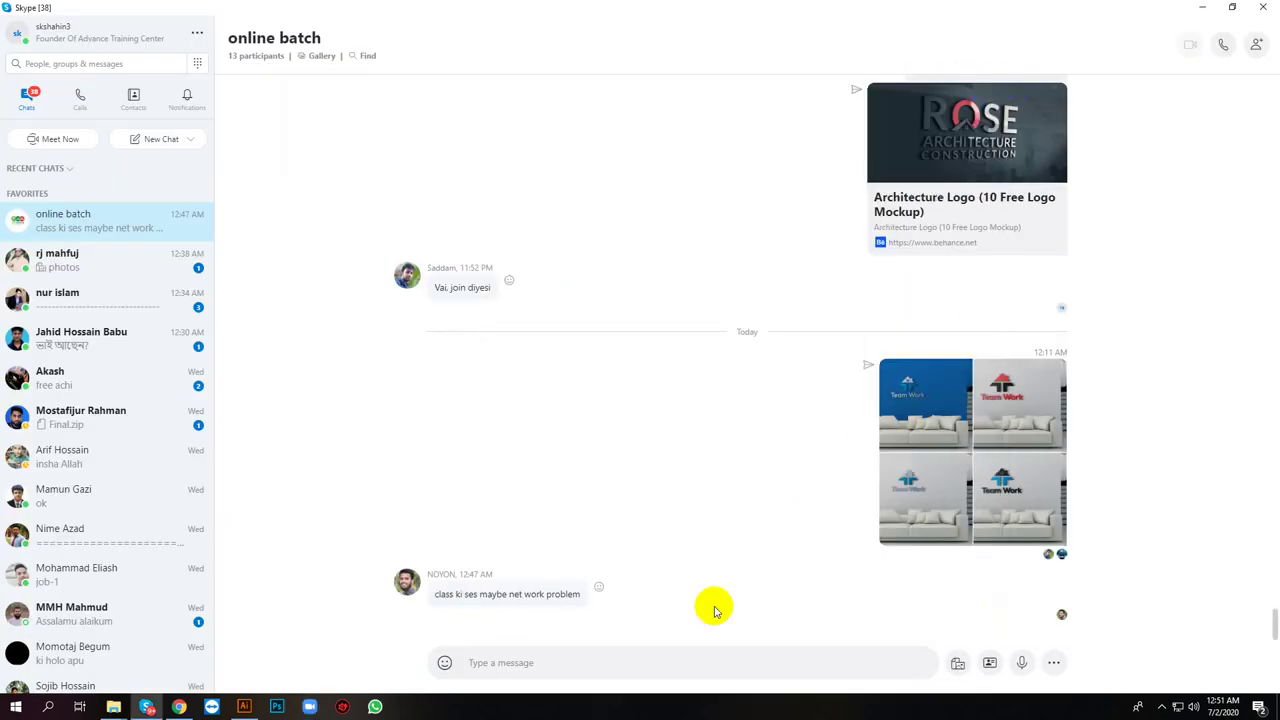